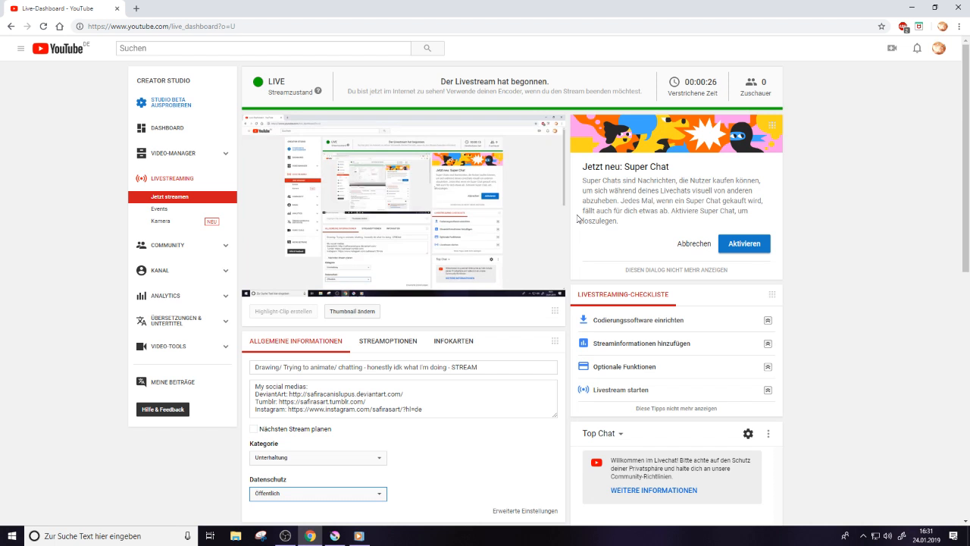
# Switch to Krita and step forward from frame 0 to frame 3 of the sketch animation
pyautogui.hotkey('alt', 'Tab')
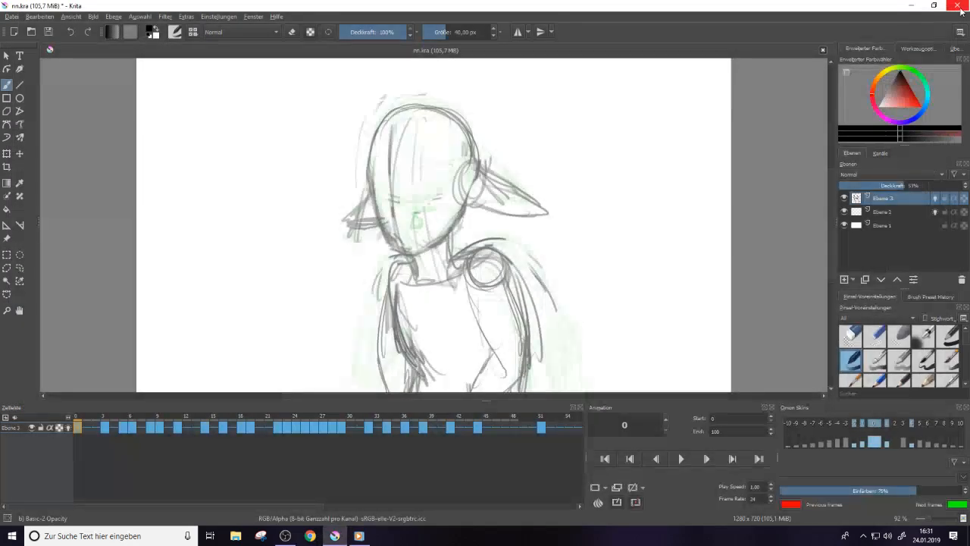
pyautogui.press('Right')
pyautogui.press('Right')
pyautogui.press('Right')
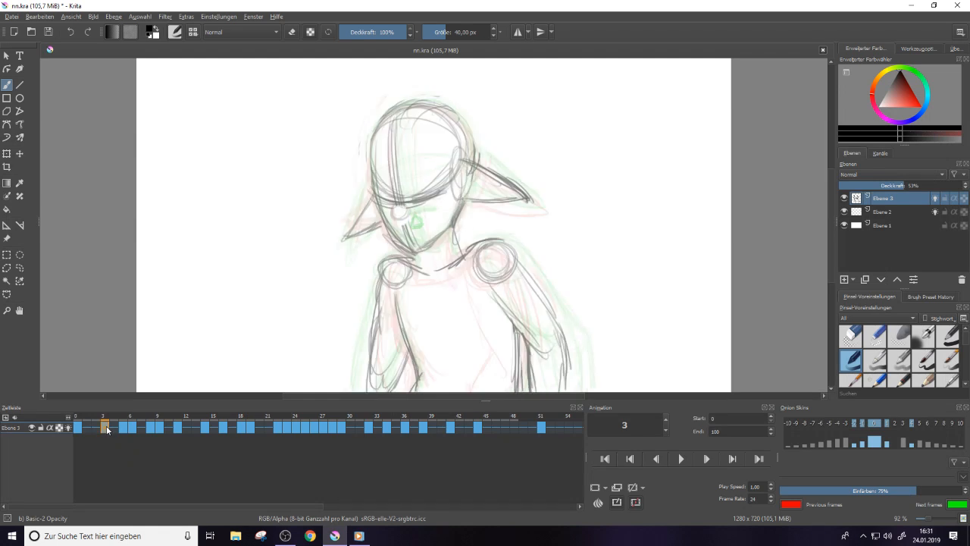
# Go back to frame 0, play the sketch animation through and stop the playback
pyautogui.press('Left')
pyautogui.press('Left')
pyautogui.press('Left')
pyautogui.click(681, 459)
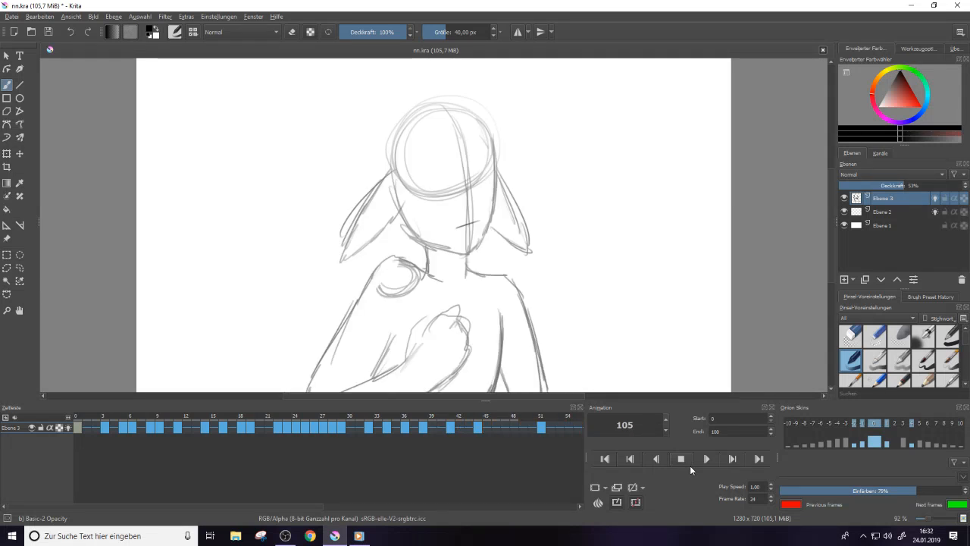
pyautogui.click(679, 459)
# Examine the character's poses and mouth shapes at individual frames between 22 and 44, including frames 29 and 32
pyautogui.click(267, 427)
pyautogui.click(276, 427)
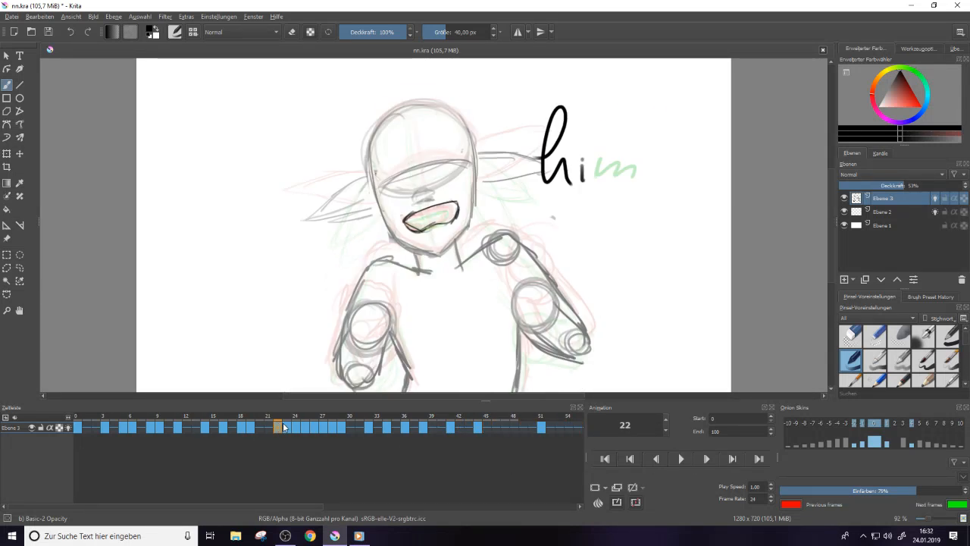
pyautogui.click(367, 428)
pyautogui.click(343, 427)
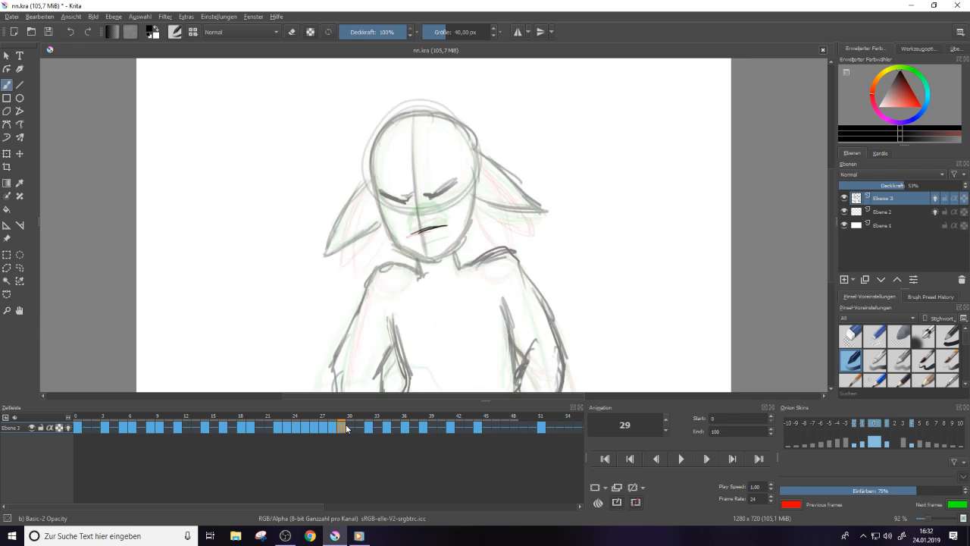
pyautogui.click(371, 426)
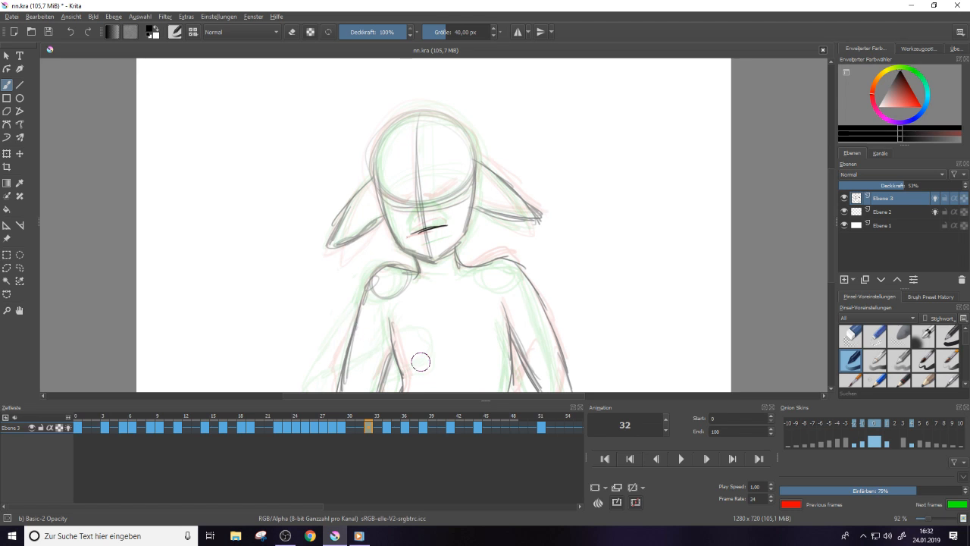
pyautogui.click(453, 429)
pyautogui.click(477, 427)
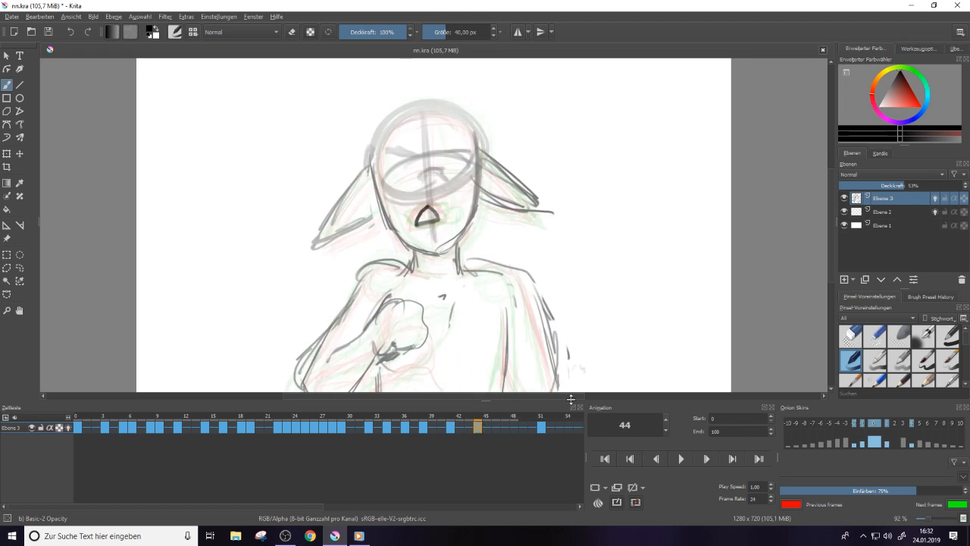
# Examine the closing poses of the animation at frames 90 and 100
pyautogui.moveTo(314, 504); pyautogui.dragTo(579, 535)
pyautogui.click(487, 429)
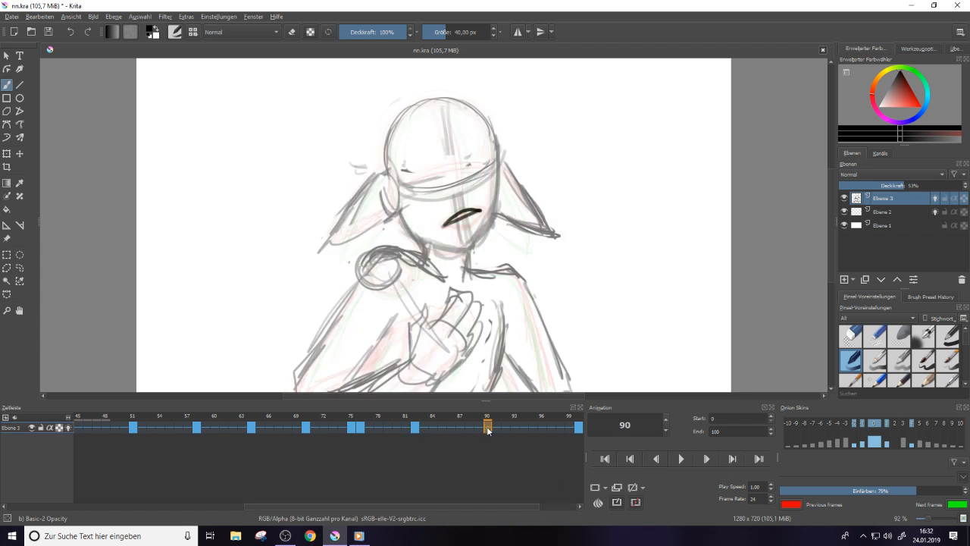
pyautogui.click(578, 428)
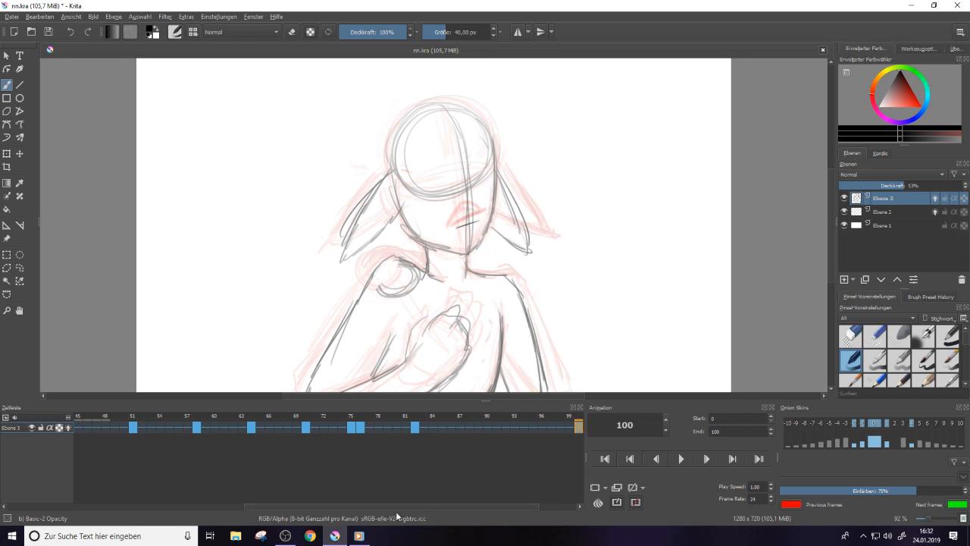
# Review the opening poses at frames 0, 3 and 6, and play the animation before stopping it
pyautogui.moveTo(384, 505); pyautogui.dragTo(93, 509)
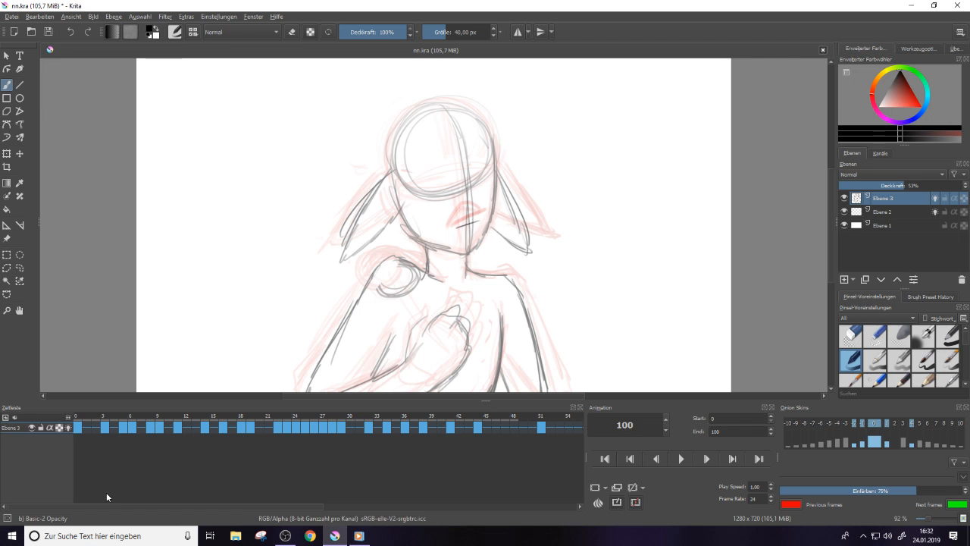
pyautogui.click(76, 427)
pyautogui.click(104, 427)
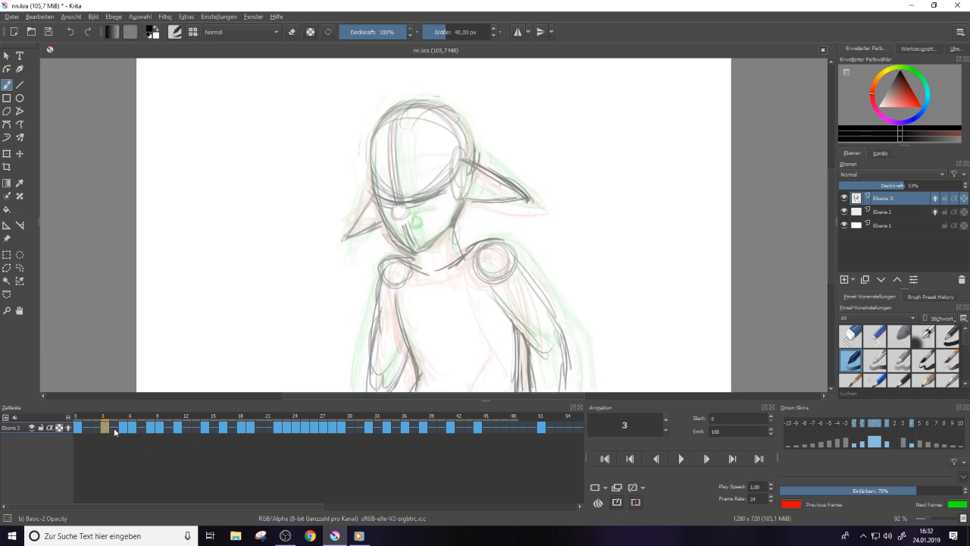
pyautogui.click(131, 427)
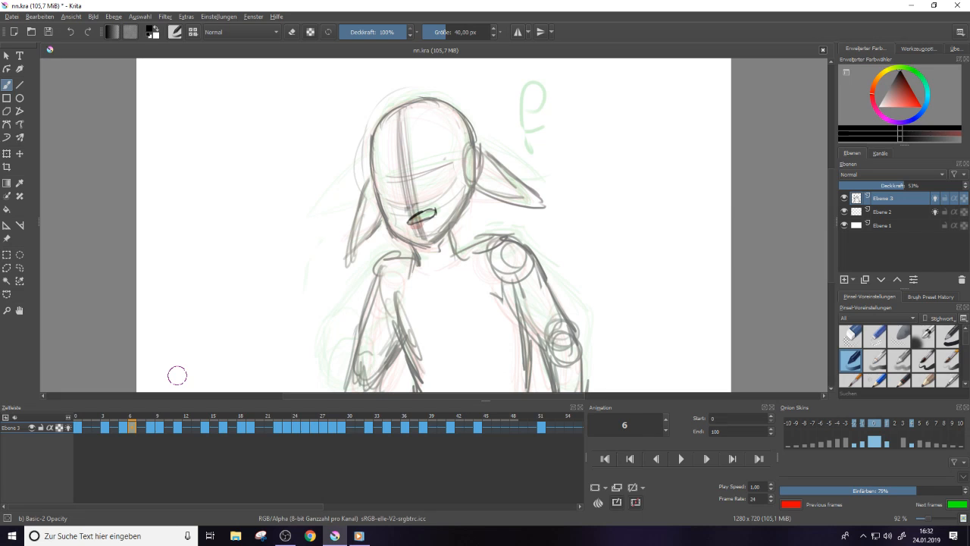
pyautogui.click(682, 459)
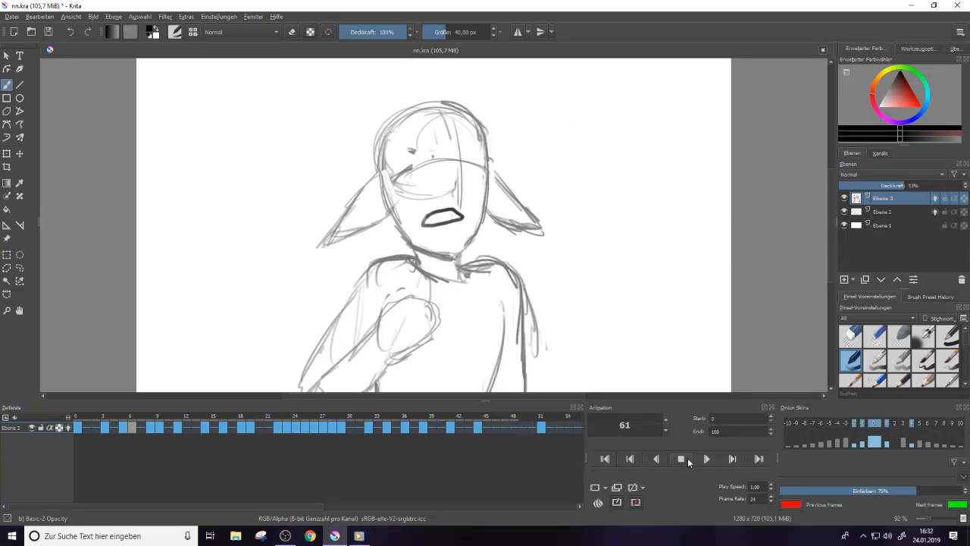
pyautogui.click(683, 459)
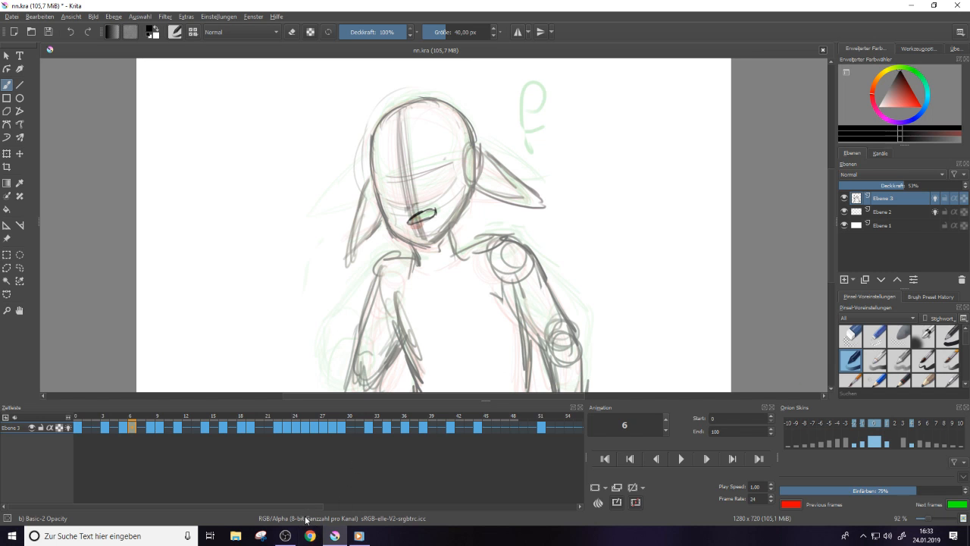
# Bring up the music player, return to Krita, and play the animation again before stopping it
pyautogui.click(359, 536)
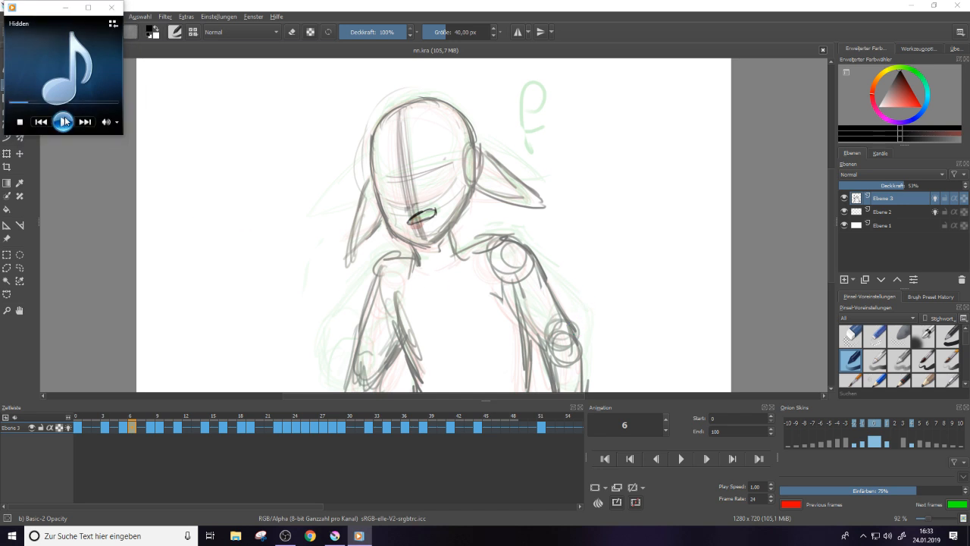
pyautogui.click(681, 458)
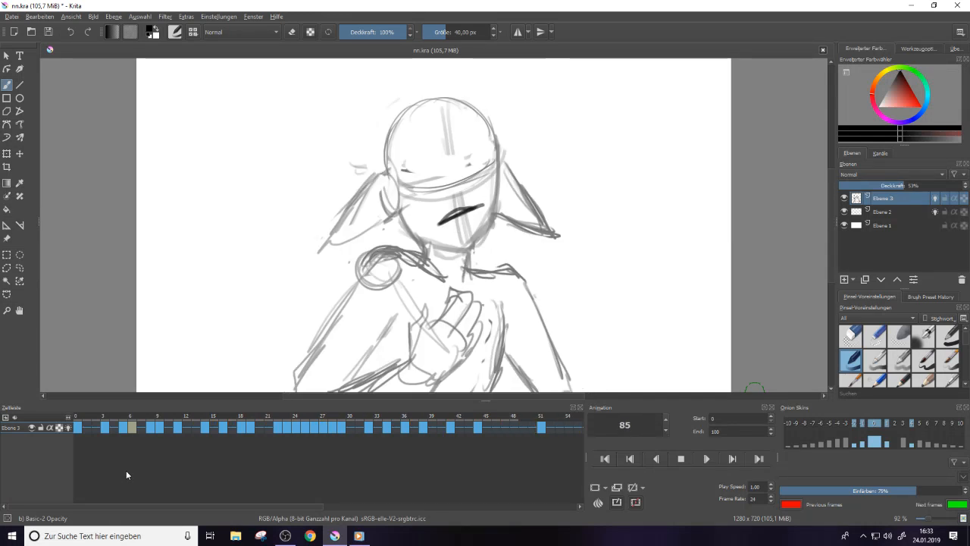
pyautogui.click(683, 458)
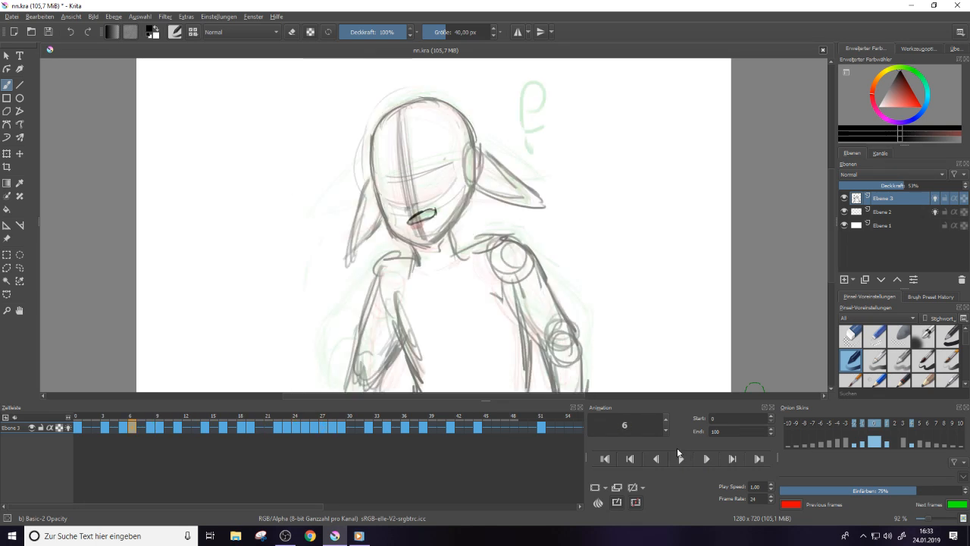
# Check the stream status in OBS, minimise it, and change the music player's track to World before returning to Krita
pyautogui.click(285, 536)
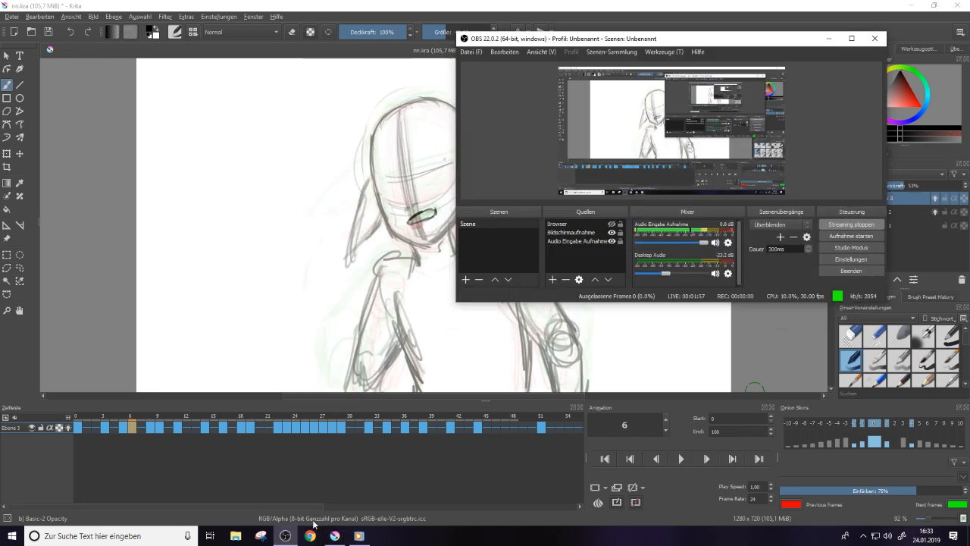
pyautogui.click(829, 38)
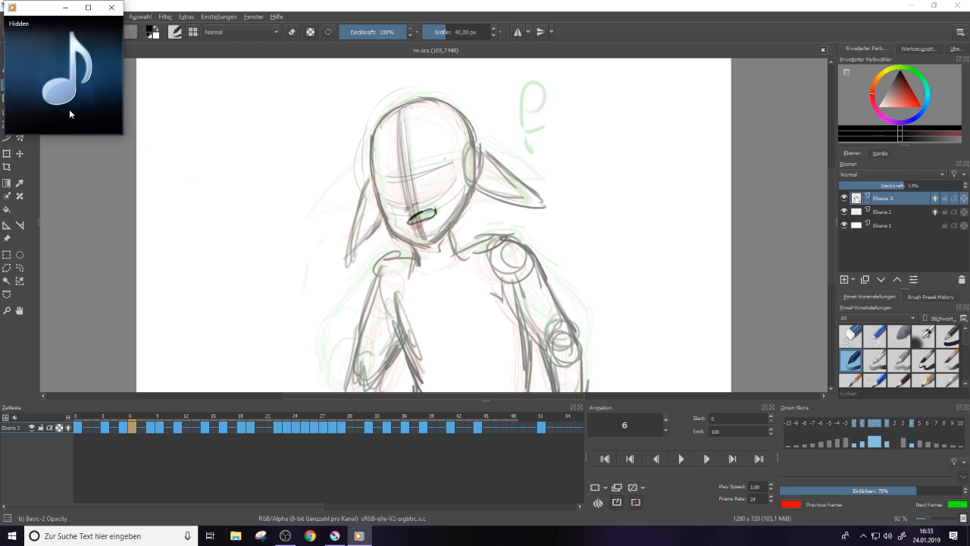
pyautogui.moveTo(69, 109)
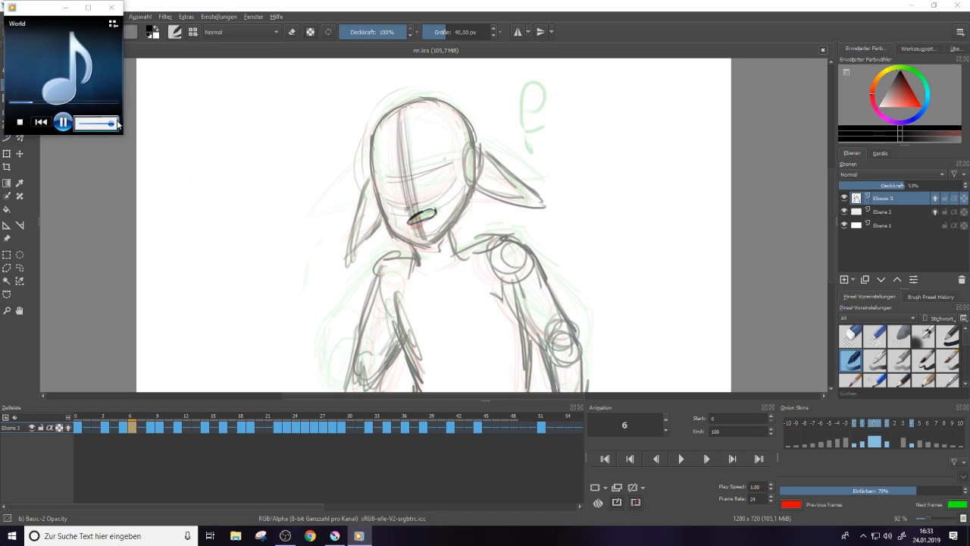
pyautogui.click(115, 195)
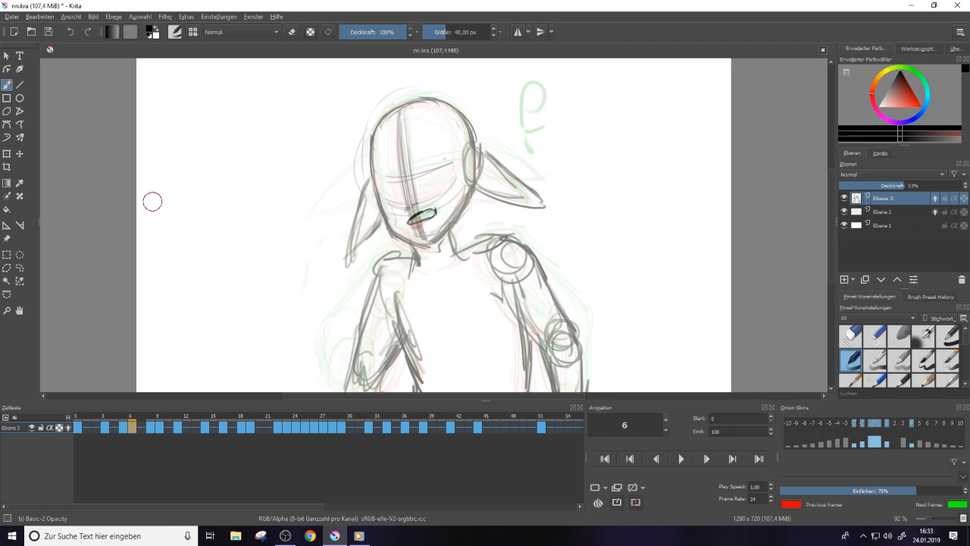
# Play the animation briefly and examine its individual frames between 22 and 47, including 25, 28, 36 and 38
pyautogui.click(682, 458)
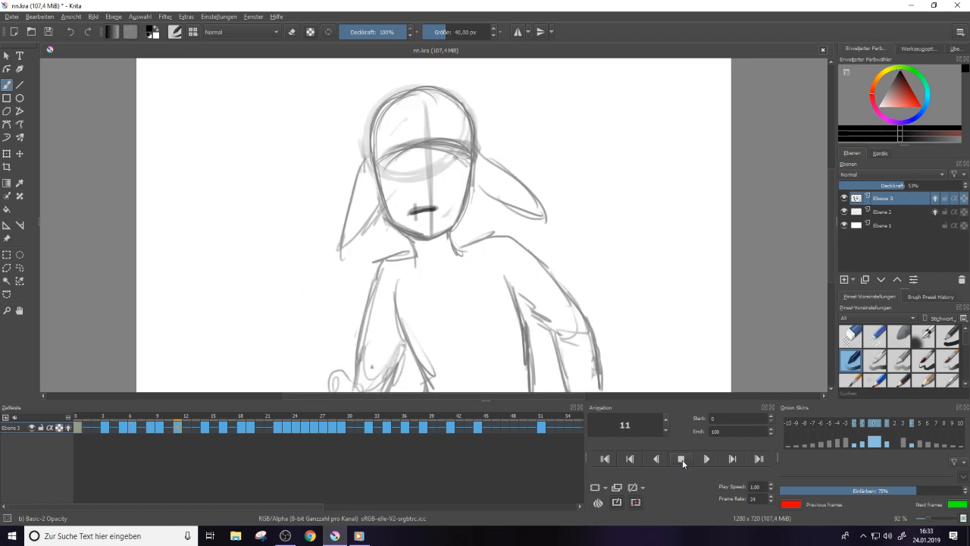
pyautogui.click(682, 459)
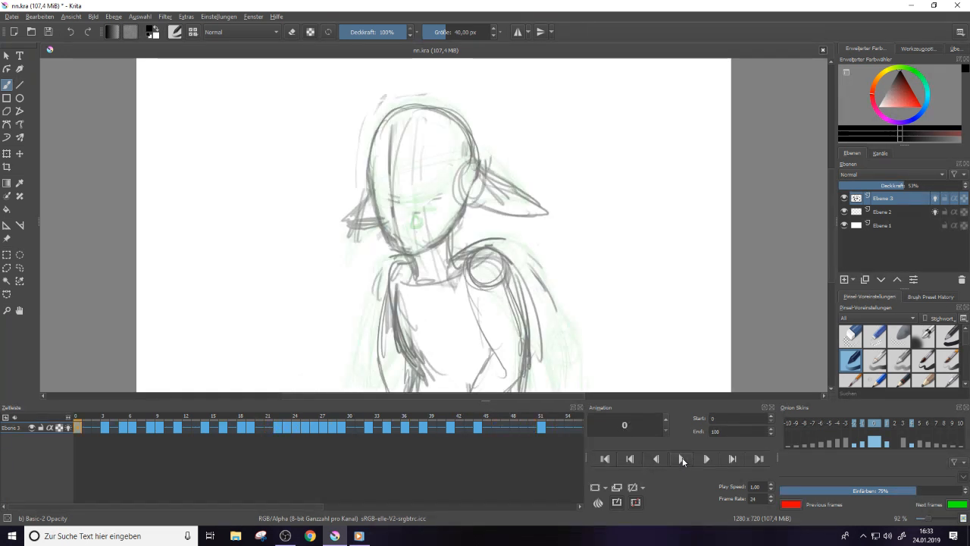
pyautogui.click(286, 427)
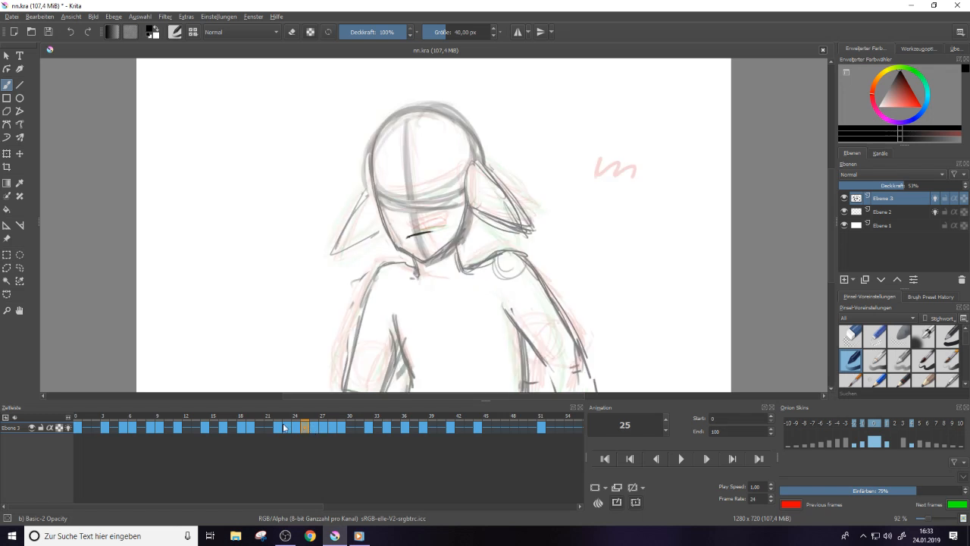
pyautogui.click(278, 427)
pyautogui.click(343, 428)
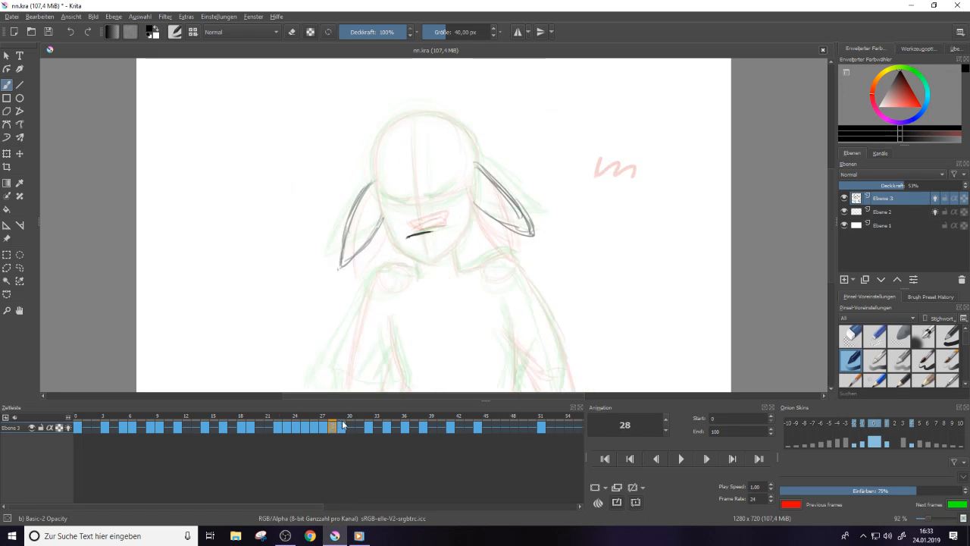
pyautogui.click(386, 427)
pyautogui.click(411, 427)
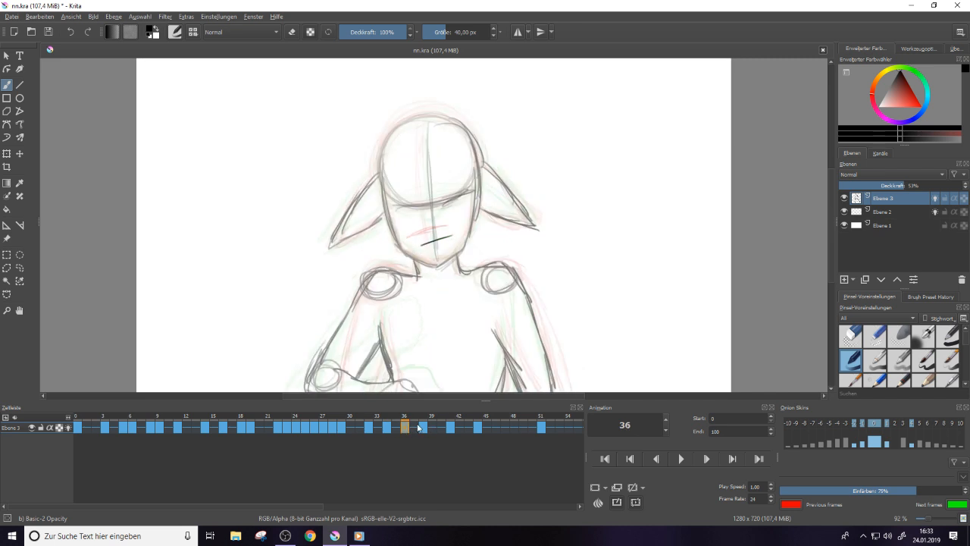
pyautogui.click(422, 426)
pyautogui.hscroll(4, 331, 508)
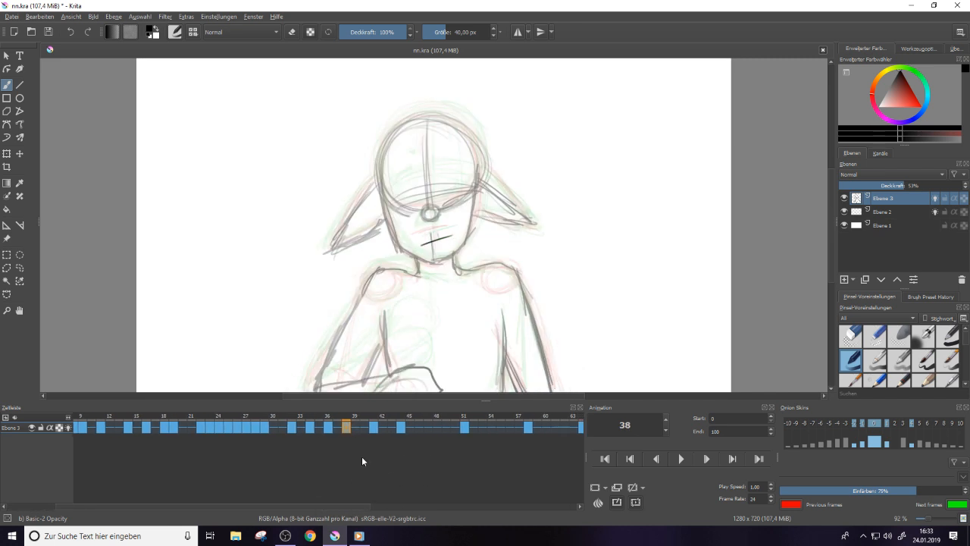
pyautogui.click(426, 427)
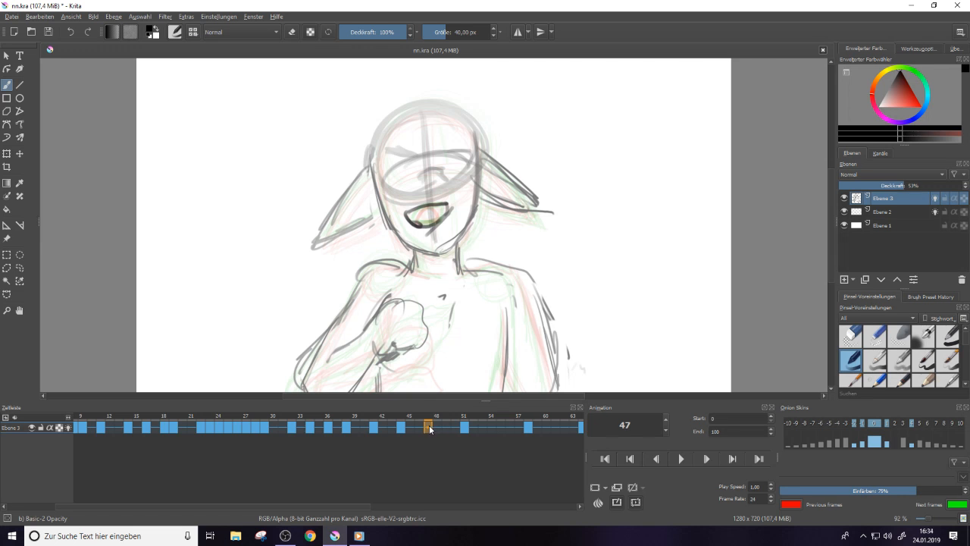
# Compare the character's mouth shapes on the frames from 47 to 50
pyautogui.moveTo(420, 428)
pyautogui.moveTo(342, 510); pyautogui.dragTo(290, 511)
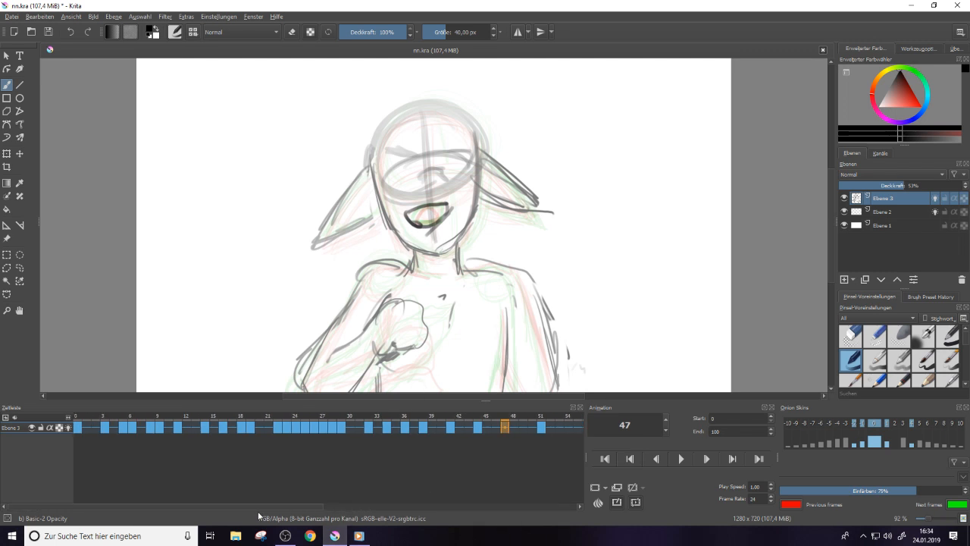
pyautogui.click(496, 427)
pyautogui.click(532, 427)
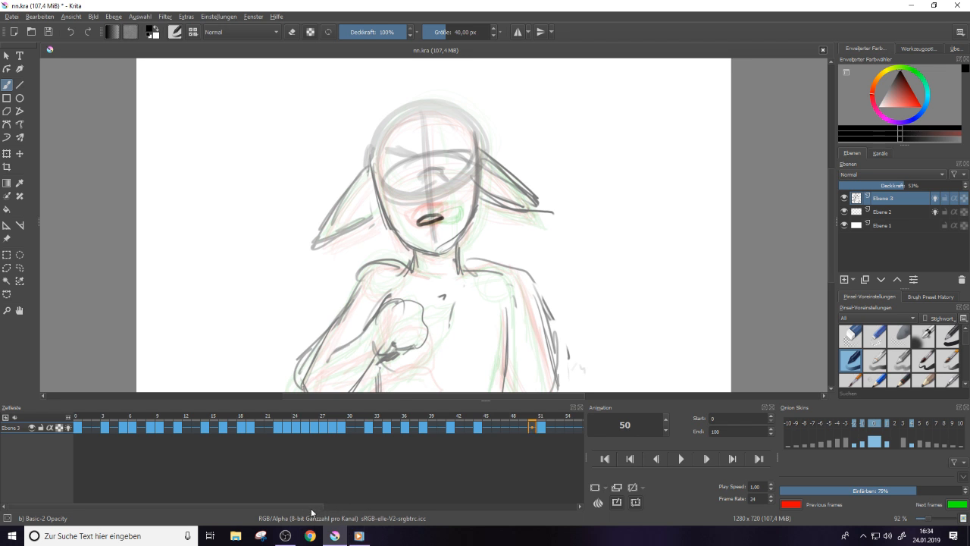
# Examine the late part of the animation from frame 90 to frame 100, including frame 91
pyautogui.moveTo(311, 508); pyautogui.dragTo(590, 511)
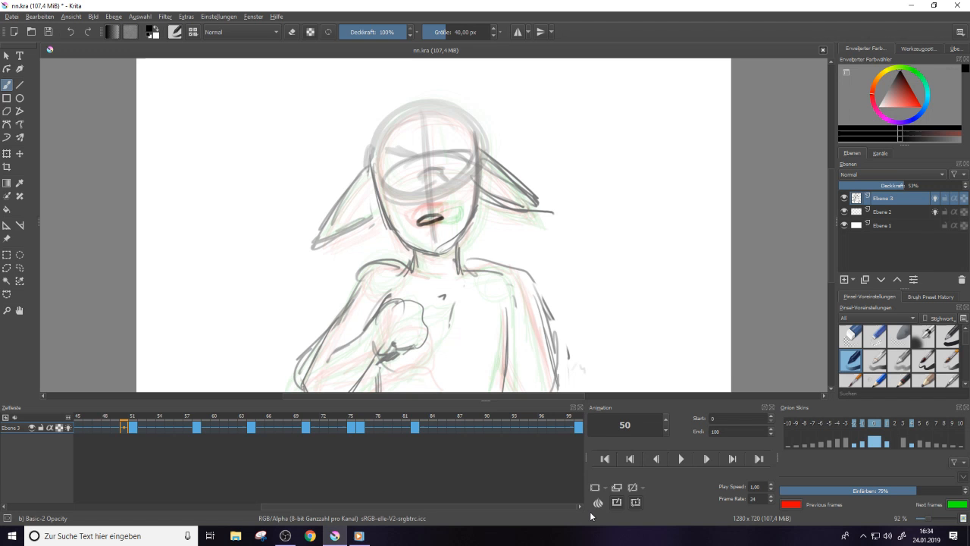
pyautogui.click(496, 427)
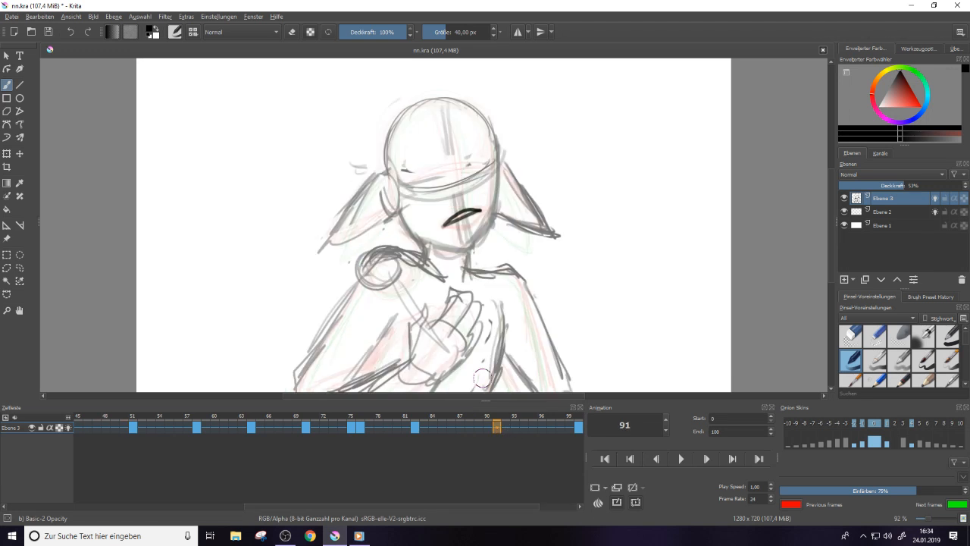
pyautogui.moveTo(401, 507); pyautogui.dragTo(471, 510)
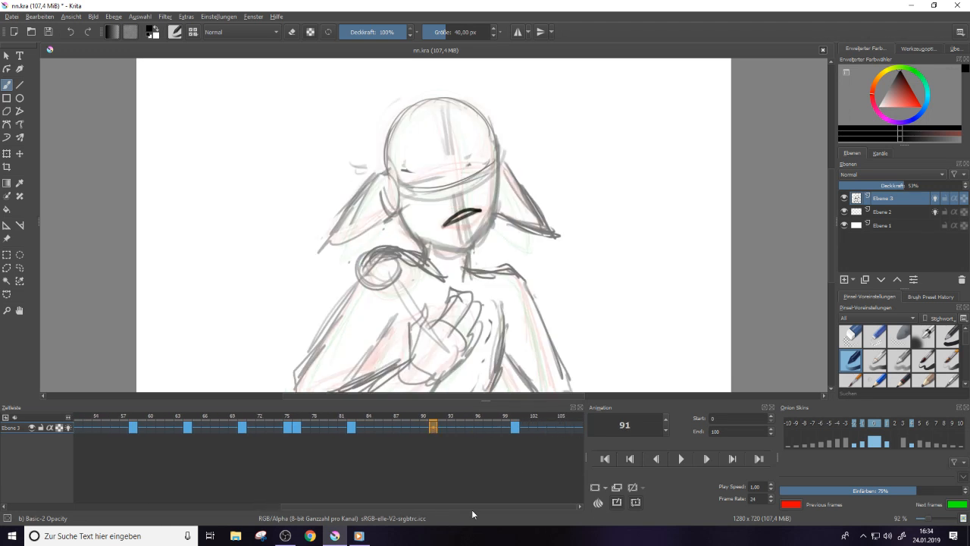
pyautogui.click(452, 426)
pyautogui.click(515, 427)
pyautogui.click(423, 427)
# Return to the middle of the animation and view the pose at frame 54
pyautogui.moveTo(418, 505); pyautogui.dragTo(156, 463)
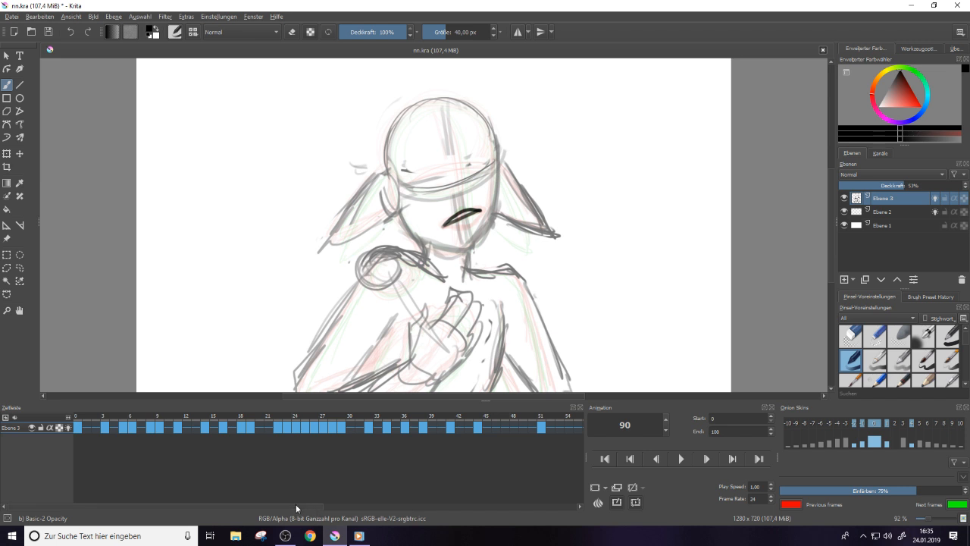
pyautogui.moveTo(324, 500); pyautogui.dragTo(404, 447)
pyautogui.click(411, 427)
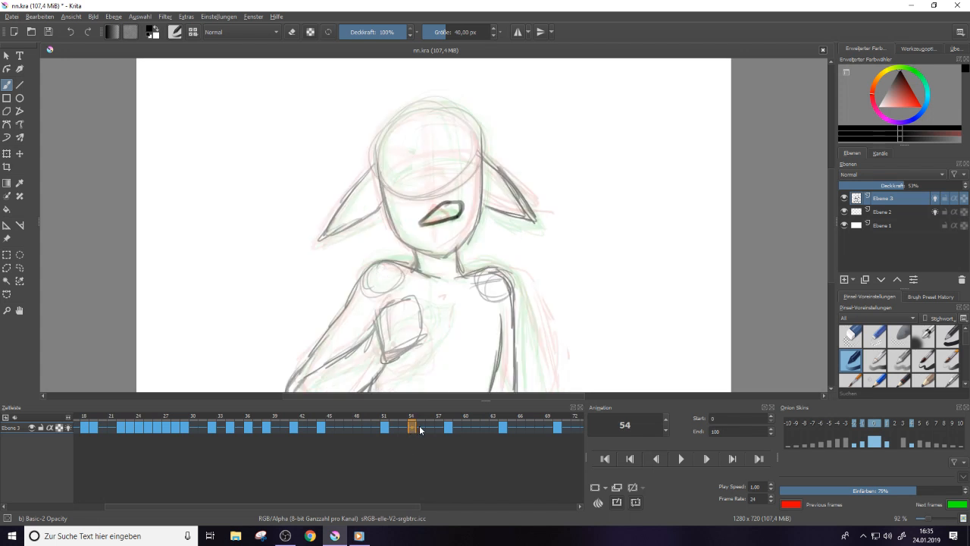
# Examine the character's poses on the keyframes from 48 back to 41, including frame 46
pyautogui.click(352, 429)
pyautogui.click(358, 427)
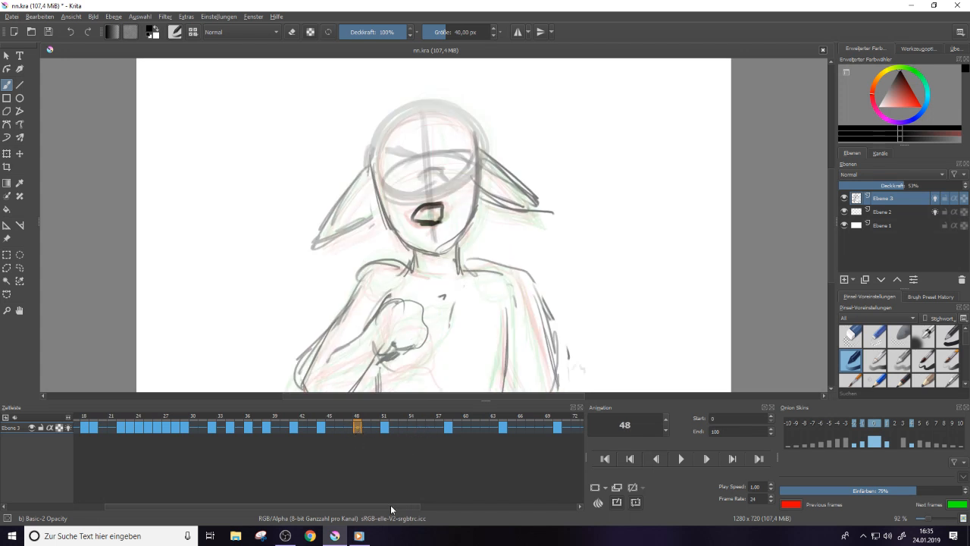
pyautogui.moveTo(390, 505); pyautogui.dragTo(253, 509)
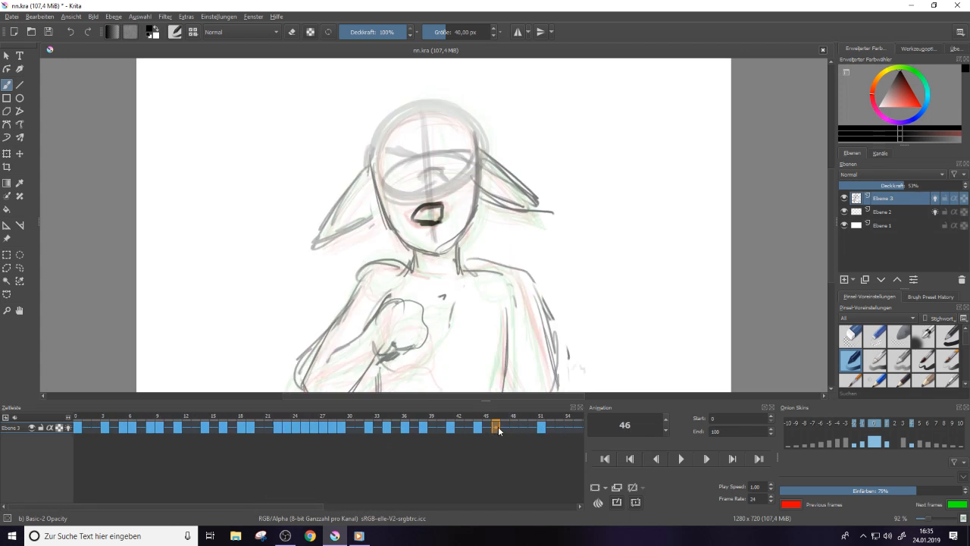
pyautogui.press('Right')
pyautogui.press('Right')
pyautogui.click(479, 427)
pyautogui.click(448, 429)
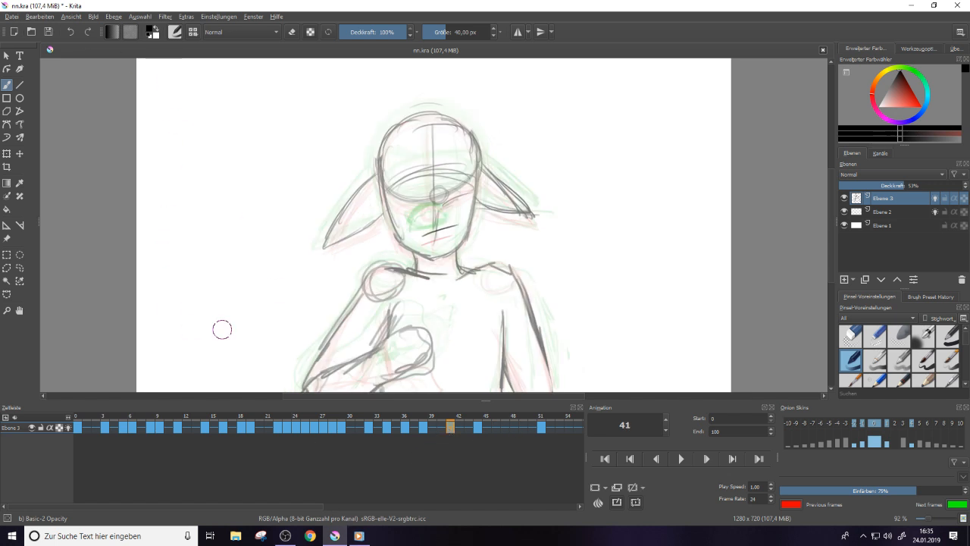
pyautogui.scroll(2, 832, 216)
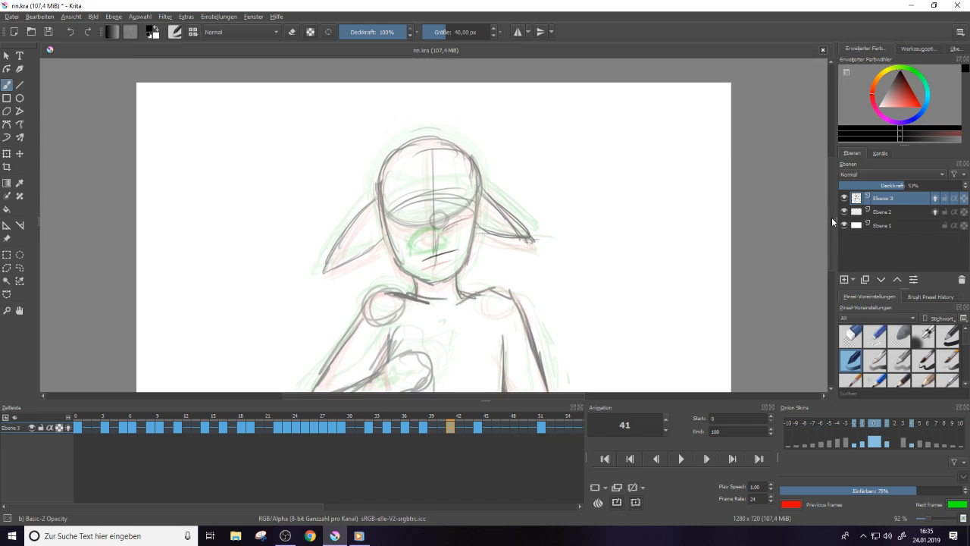
pyautogui.scroll(-4, 831, 217)
pyautogui.scroll(2, 826, 230)
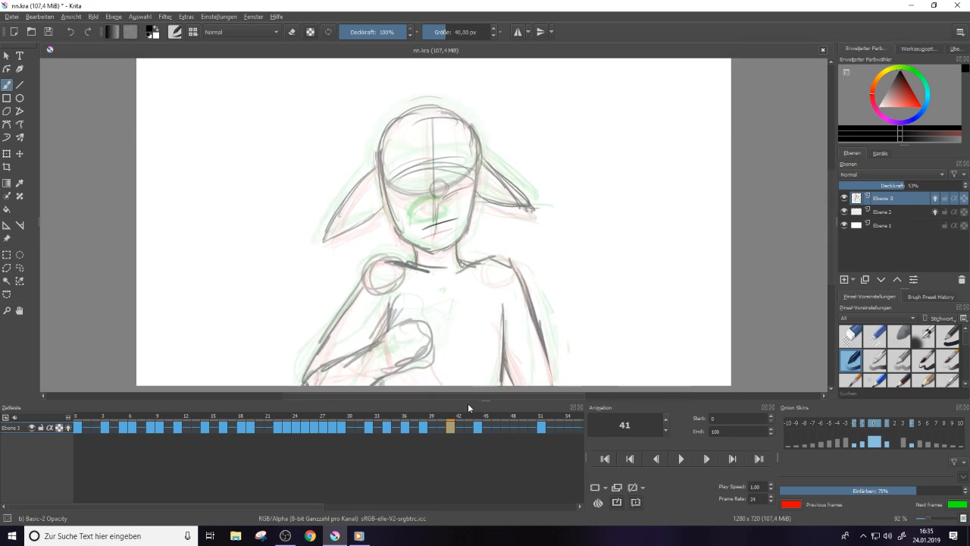
pyautogui.press('-')
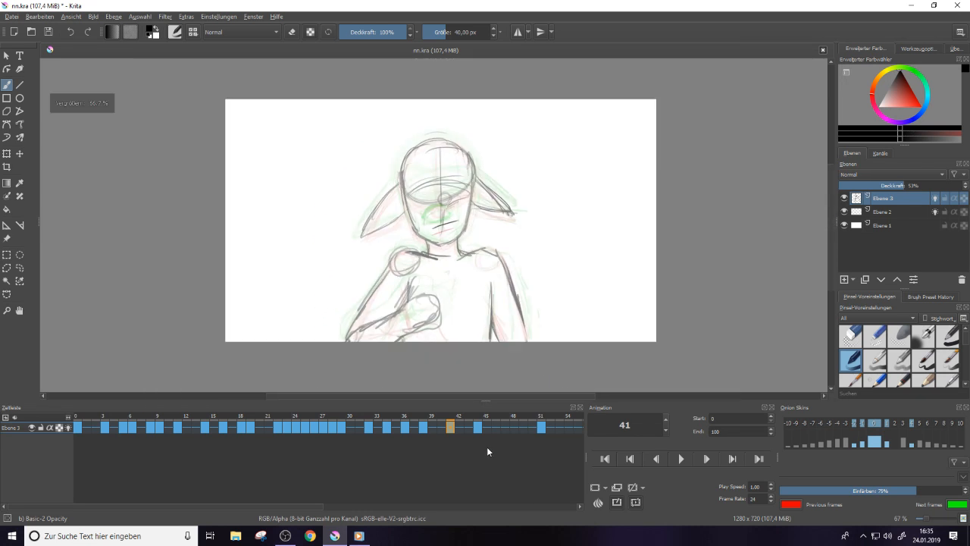
# Examine the opening keyframes from frame 0 to frame 18, including 5, 9 and 14
pyautogui.click(77, 429)
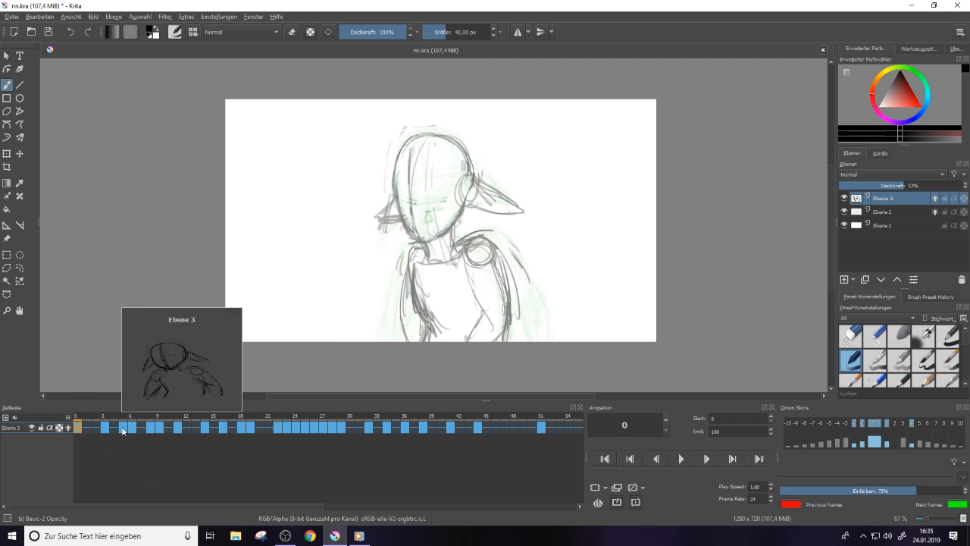
pyautogui.click(108, 427)
pyautogui.click(133, 429)
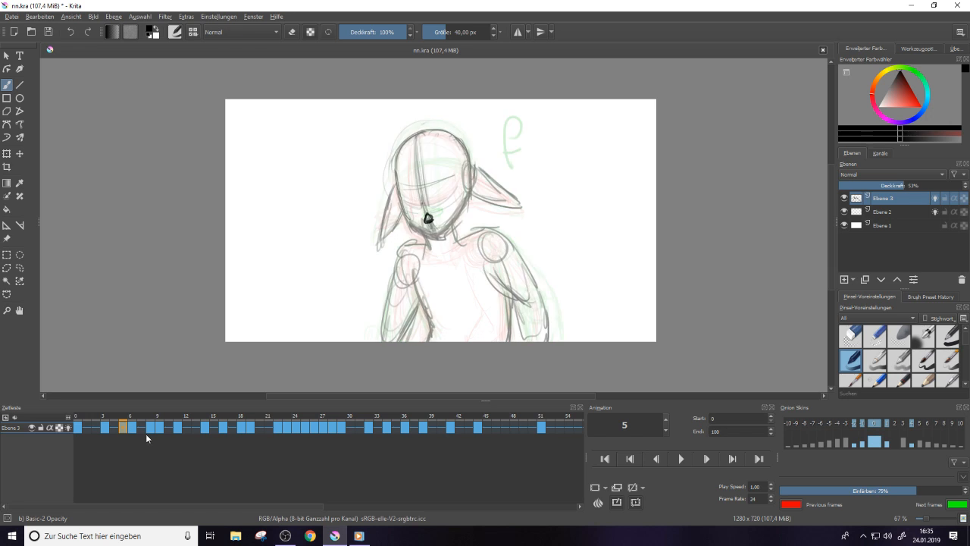
pyautogui.click(151, 427)
pyautogui.click(160, 427)
pyautogui.click(178, 428)
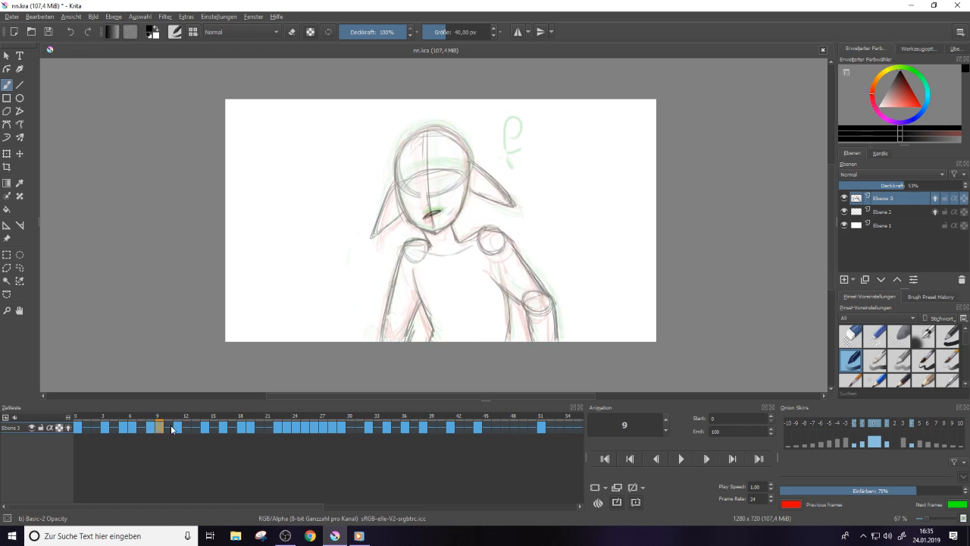
pyautogui.click(204, 429)
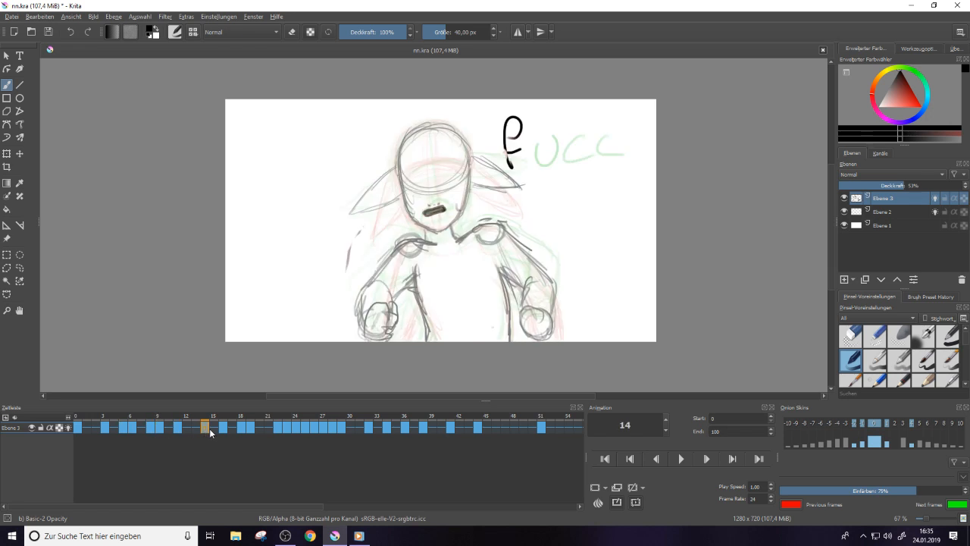
pyautogui.click(222, 428)
pyautogui.click(241, 427)
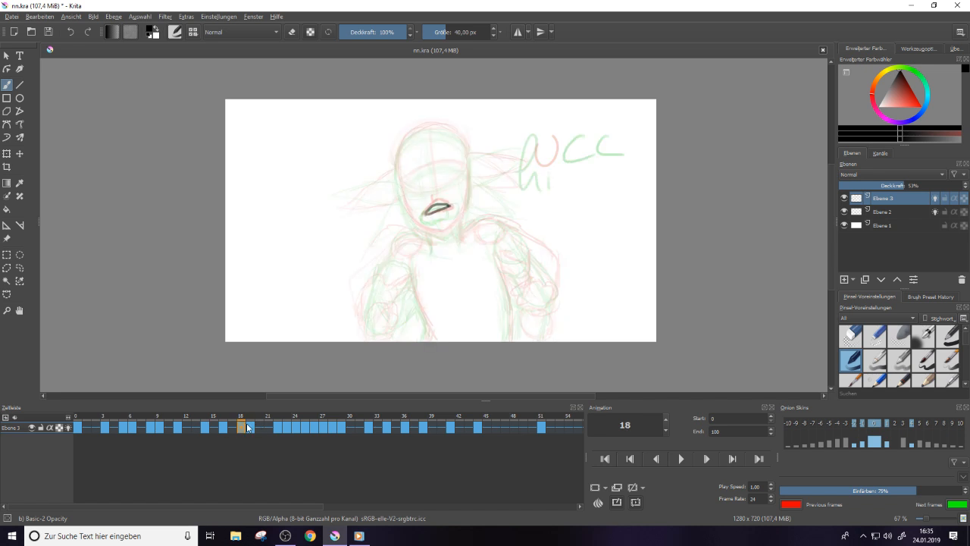
pyautogui.click(233, 428)
pyautogui.click(241, 428)
# Set the brush size to 4.52 px and sketch the round cranium of the head on frame 18
pyautogui.moveTo(458, 32); pyautogui.dragTo(429, 32)
pyautogui.scroll(1, 421, 161)
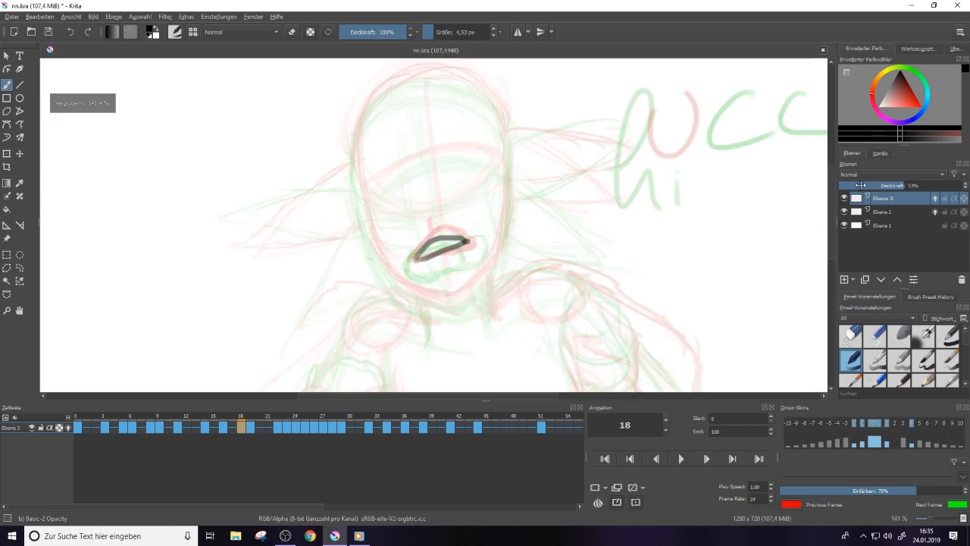
pyautogui.moveTo(441, 118)
pyautogui.mouseDown()
pyautogui.moveTo(478, 146)
pyautogui.moveTo(402, 203)
pyautogui.moveTo(392, 137)
pyautogui.moveTo(460, 130)
pyautogui.moveTo(372, 183)
pyautogui.mouseUp()
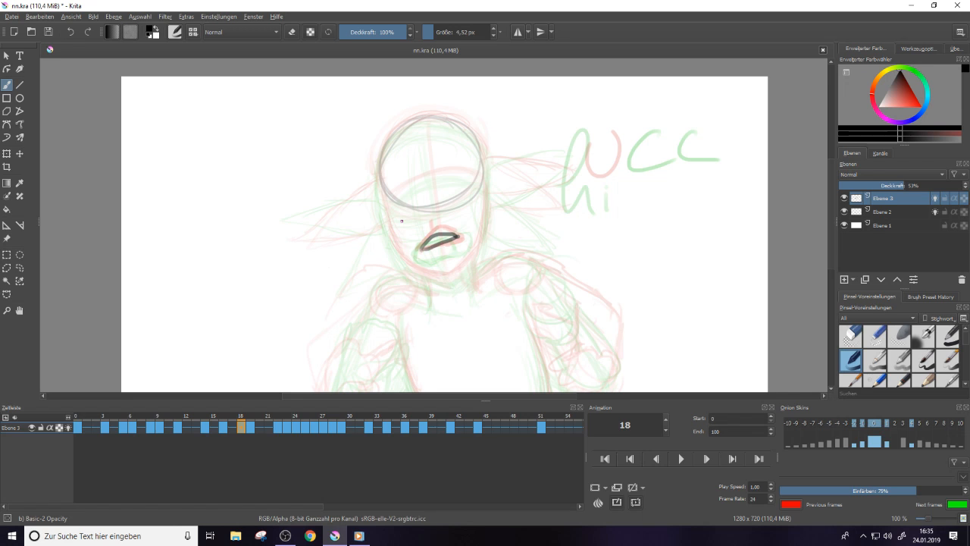
# Draw the cheeks and jawline below the cranium circle, enclosing the mouth on frame 18
pyautogui.moveTo(384, 170); pyautogui.dragTo(408, 254)
pyautogui.moveTo(385, 191); pyautogui.dragTo(408, 258)
pyautogui.moveTo(388, 215)
pyautogui.mouseDown()
pyautogui.moveTo(411, 259)
pyautogui.moveTo(446, 271)
pyautogui.moveTo(481, 243)
pyautogui.moveTo(487, 225)
pyautogui.mouseUp()
pyautogui.moveTo(485, 166); pyautogui.dragTo(485, 236)
pyautogui.moveTo(485, 193); pyautogui.dragTo(484, 232)
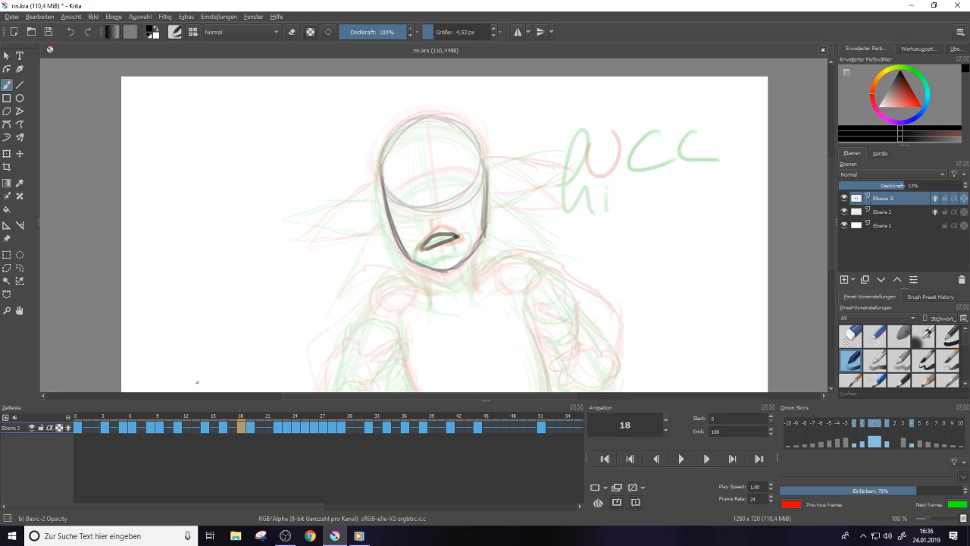
# Draw the two side lines of the neck below the jaw on frame 18
pyautogui.press('-')
pyautogui.press('+')
pyautogui.press('+')
pyautogui.moveTo(422, 284)
pyautogui.mouseDown()
pyautogui.moveTo(427, 325)
pyautogui.moveTo(422, 285)
pyautogui.mouseUp()
pyautogui.moveTo(489, 260); pyautogui.dragTo(499, 313)
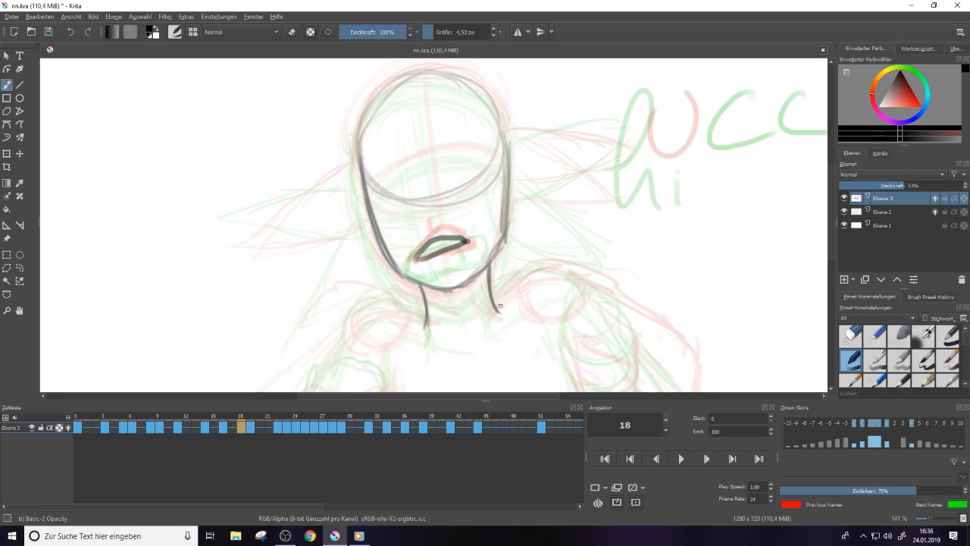
pyautogui.moveTo(486, 279); pyautogui.dragTo(500, 311)
pyautogui.press('-')
pyautogui.press('-')
pyautogui.press('1')
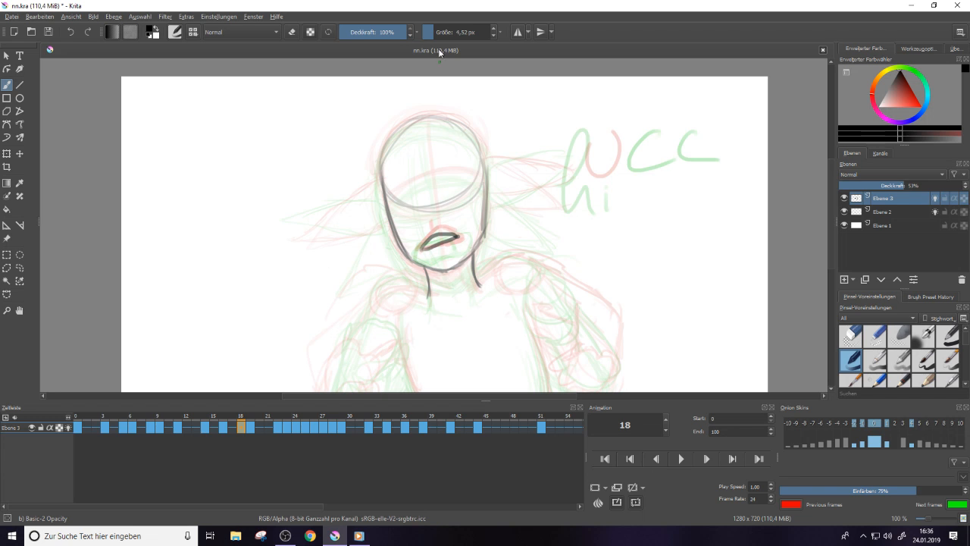
# Reduce the brush size to 2.47 px, reinforce the side of the head and draw the curved eye guideline across the face
pyautogui.click(428, 32)
pyautogui.moveTo(394, 207)
pyautogui.mouseDown()
pyautogui.moveTo(402, 241)
pyautogui.moveTo(382, 179)
pyautogui.moveTo(385, 141)
pyautogui.moveTo(416, 119)
pyautogui.mouseUp()
pyautogui.moveTo(390, 199)
pyautogui.mouseDown()
pyautogui.moveTo(465, 175)
pyautogui.moveTo(447, 176)
pyautogui.moveTo(486, 180)
pyautogui.mouseUp()
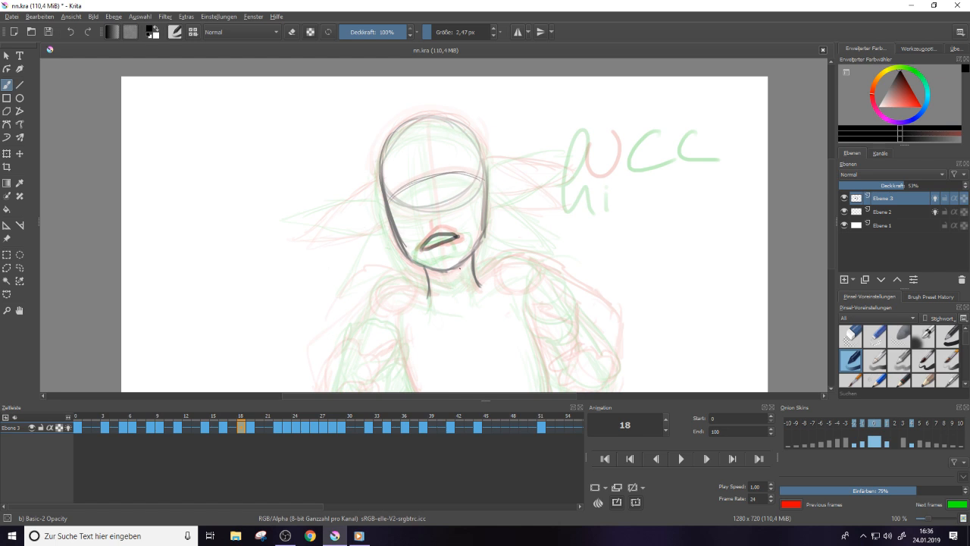
# Switch to OBS, lower the Desktop Audio volume to -26.1 dB and return to Krita
pyautogui.click(285, 535)
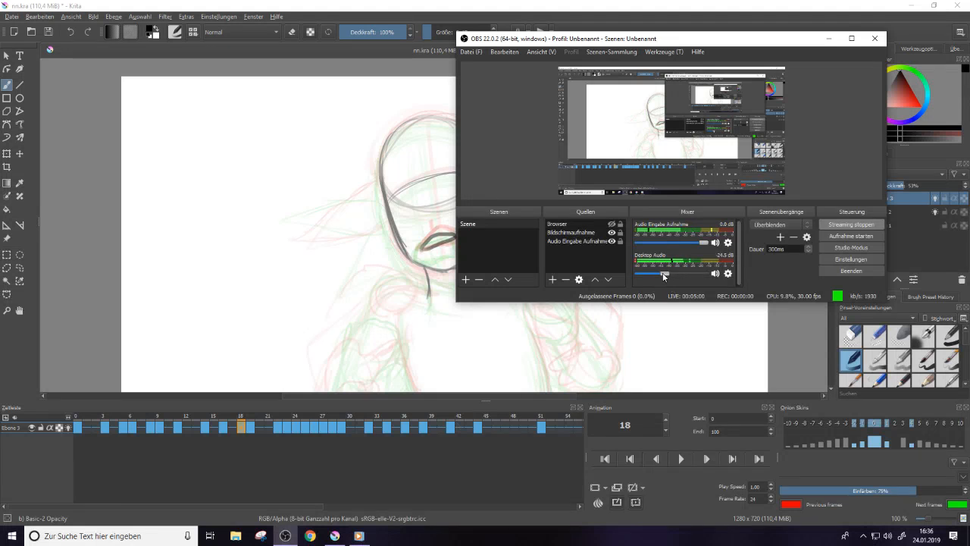
pyautogui.moveTo(663, 275); pyautogui.dragTo(655, 275)
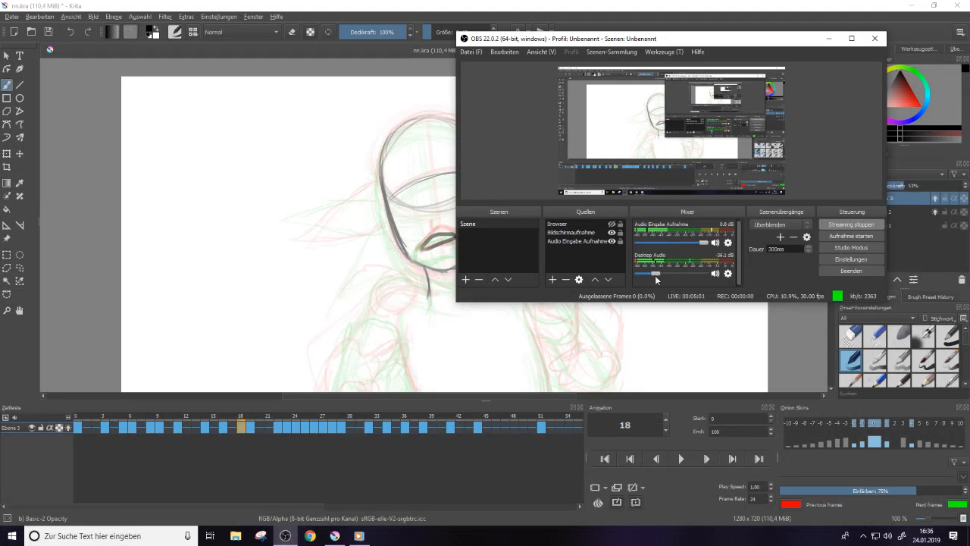
pyautogui.click(830, 38)
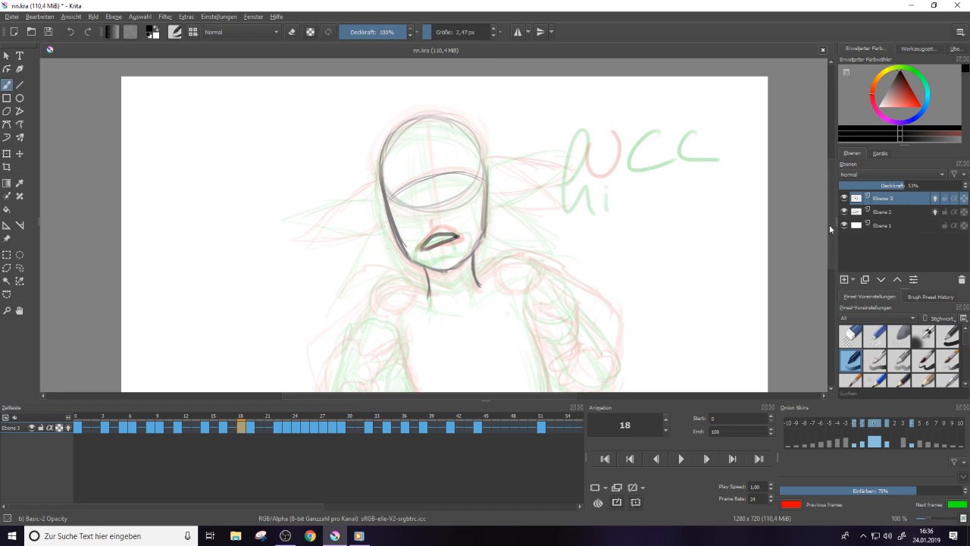
# Play the animation to check its motion, stop it and go back to frame 18
pyautogui.moveTo(829, 225)
pyautogui.mouseDown()
pyautogui.moveTo(824, 259)
pyautogui.moveTo(831, 252)
pyautogui.mouseUp()
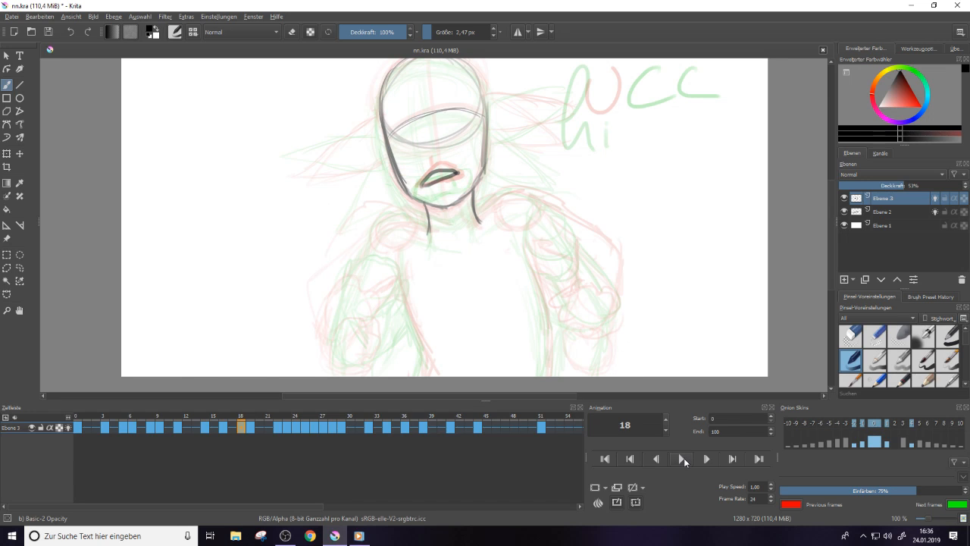
pyautogui.click(684, 458)
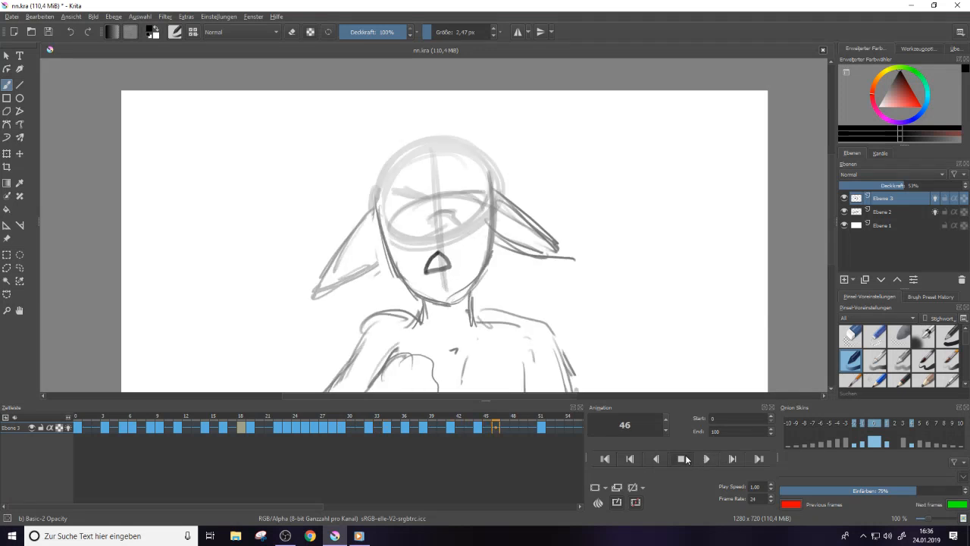
pyautogui.click(682, 459)
pyautogui.scroll(-2, 831, 233)
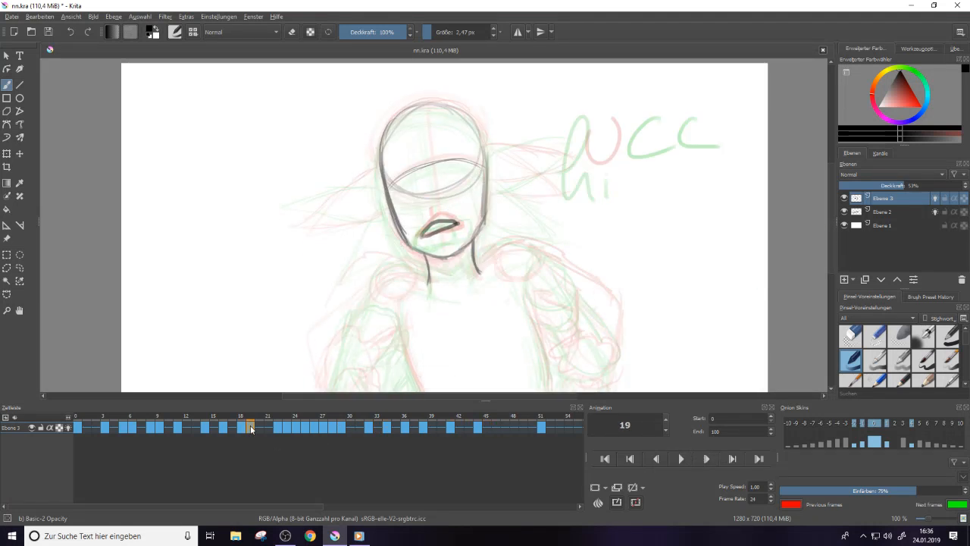
pyautogui.press('Left')
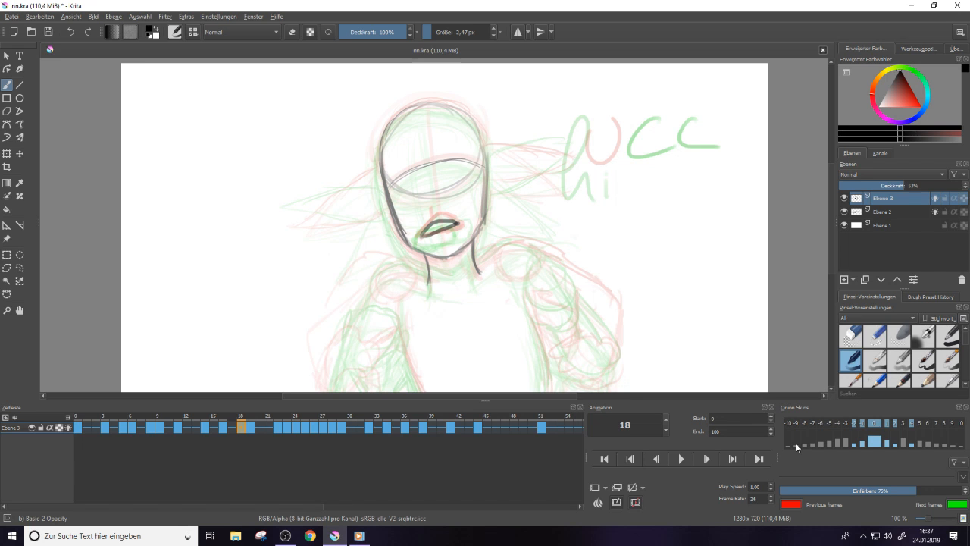
# Sketch the pointed ears on both sides of the head on frame 18 and set the opacity of layer Ebene 3 to 100%
pyautogui.moveTo(378, 175)
pyautogui.mouseDown()
pyautogui.moveTo(294, 215)
pyautogui.moveTo(389, 208)
pyautogui.mouseUp()
pyautogui.moveTo(335, 194)
pyautogui.mouseDown()
pyautogui.moveTo(379, 170)
pyautogui.moveTo(314, 214)
pyautogui.mouseUp()
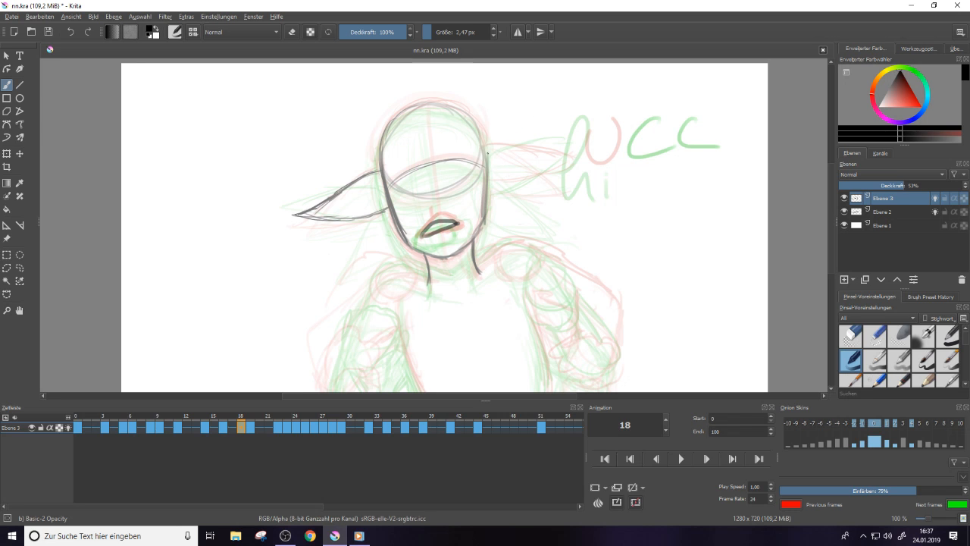
pyautogui.moveTo(485, 150); pyautogui.dragTo(570, 155)
pyautogui.moveTo(910, 185); pyautogui.dragTo(966, 185)
pyautogui.moveTo(503, 149)
pyautogui.mouseDown()
pyautogui.moveTo(570, 155)
pyautogui.moveTo(553, 171)
pyautogui.mouseUp()
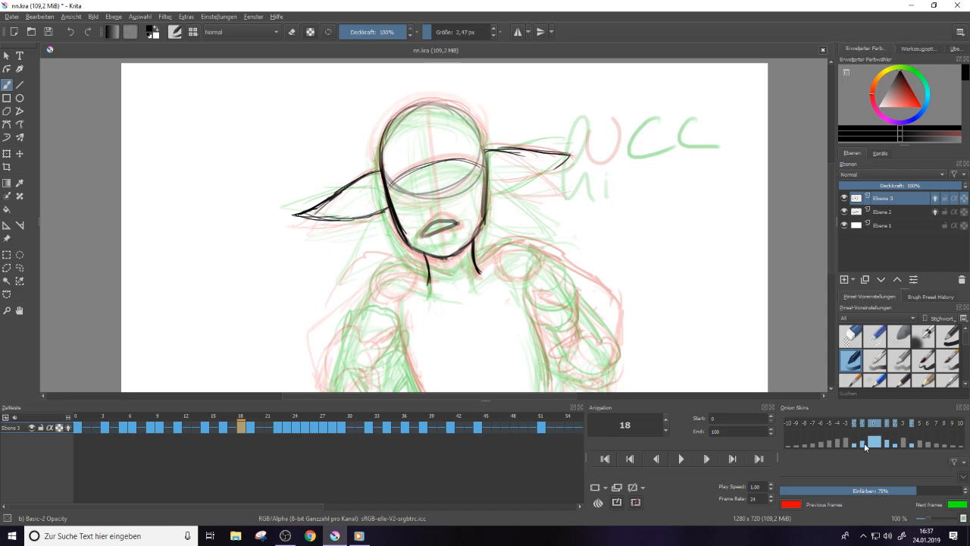
# Adjust the onion skin opacity of the second previous frame
pyautogui.click(854, 446)
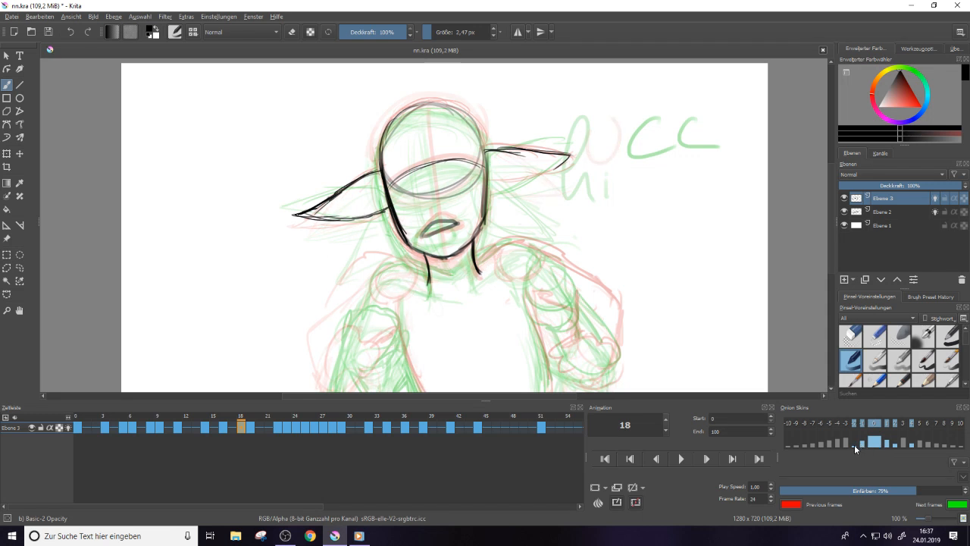
pyautogui.click(857, 443)
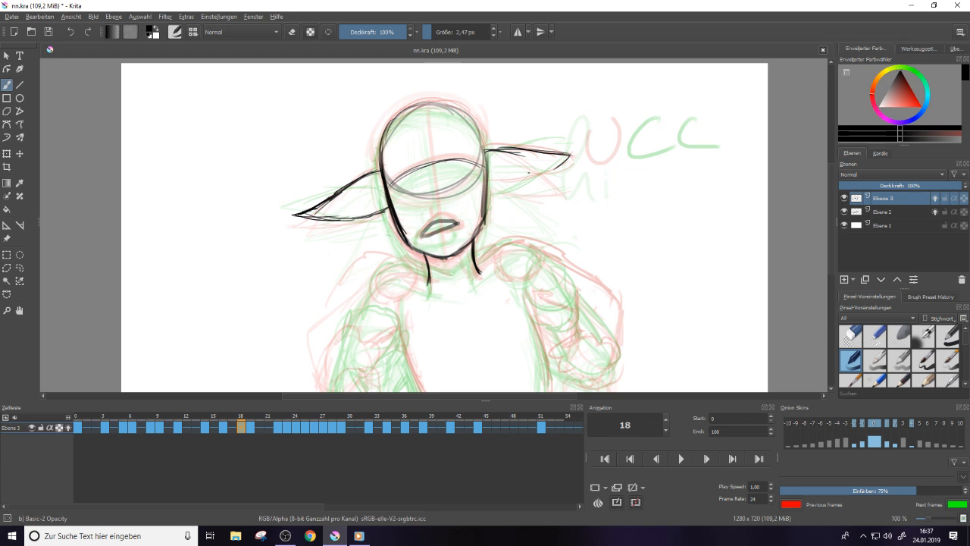
# Erase the ear on the right side of the head and redraw it with a slightly raised tip
pyautogui.press('e')
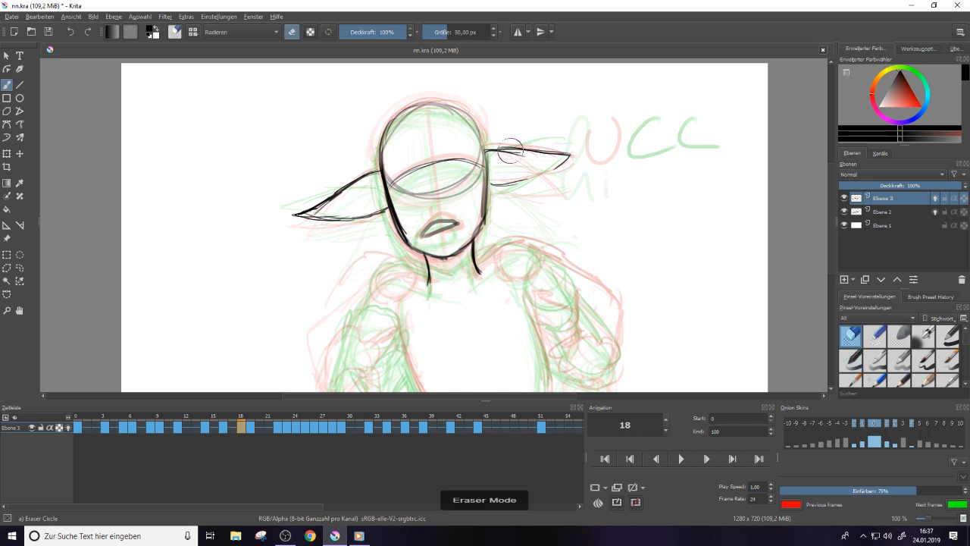
pyautogui.moveTo(504, 145)
pyautogui.mouseDown()
pyautogui.moveTo(510, 180)
pyautogui.moveTo(574, 152)
pyautogui.mouseUp()
pyautogui.press('e')
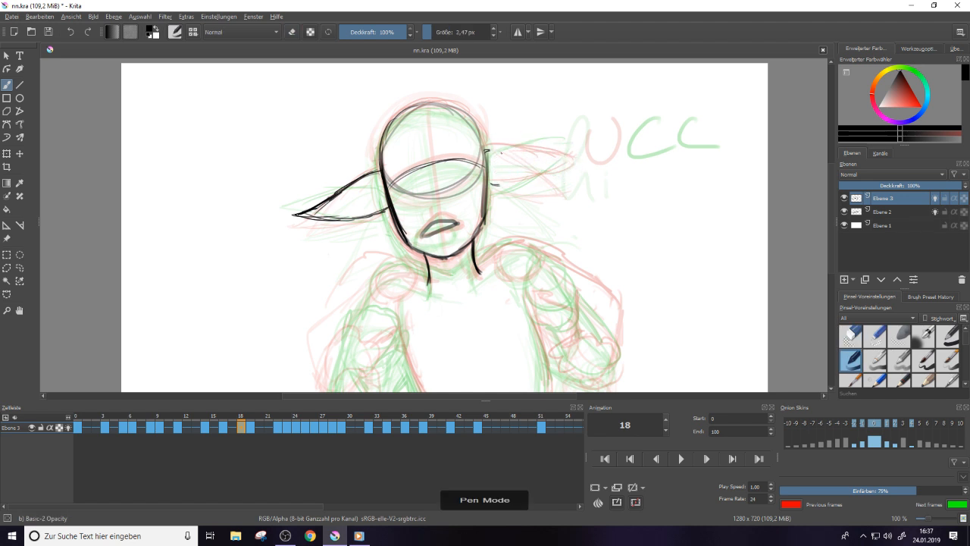
pyautogui.moveTo(486, 149)
pyautogui.mouseDown()
pyautogui.moveTo(566, 144)
pyautogui.moveTo(512, 186)
pyautogui.moveTo(488, 187)
pyautogui.moveTo(493, 145)
pyautogui.moveTo(485, 156)
pyautogui.moveTo(560, 143)
pyautogui.moveTo(562, 162)
pyautogui.moveTo(535, 174)
pyautogui.mouseUp()
pyautogui.press('e')
pyautogui.press('e')
pyautogui.press('e')
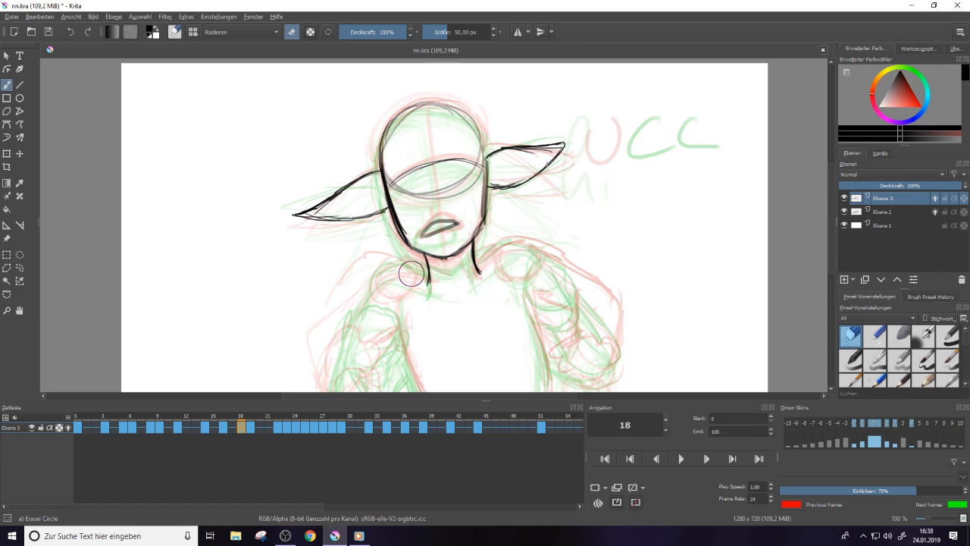
pyautogui.press('e')
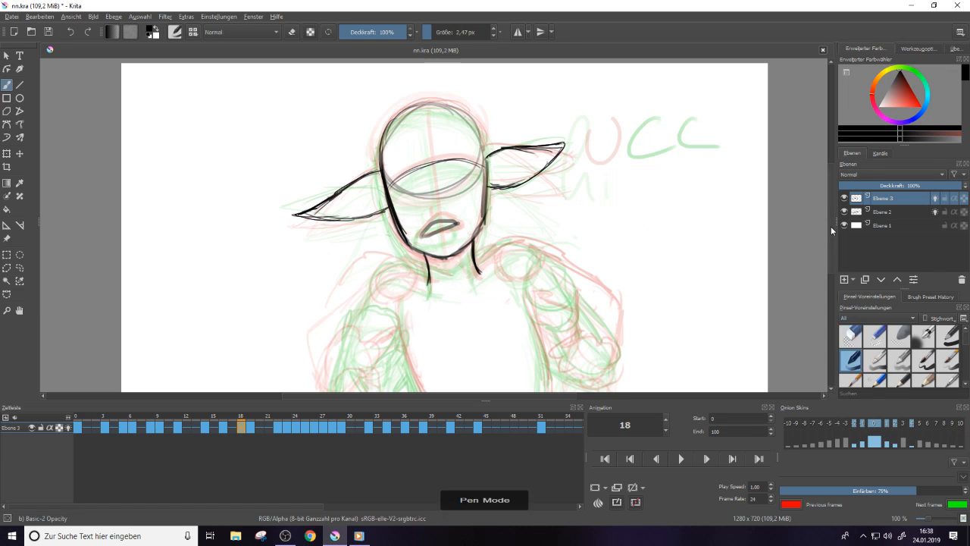
# Compare the shoulders and arms on frames 16 and 19 with frame 18
pyautogui.scroll(-3, 830, 226)
pyautogui.press('e')
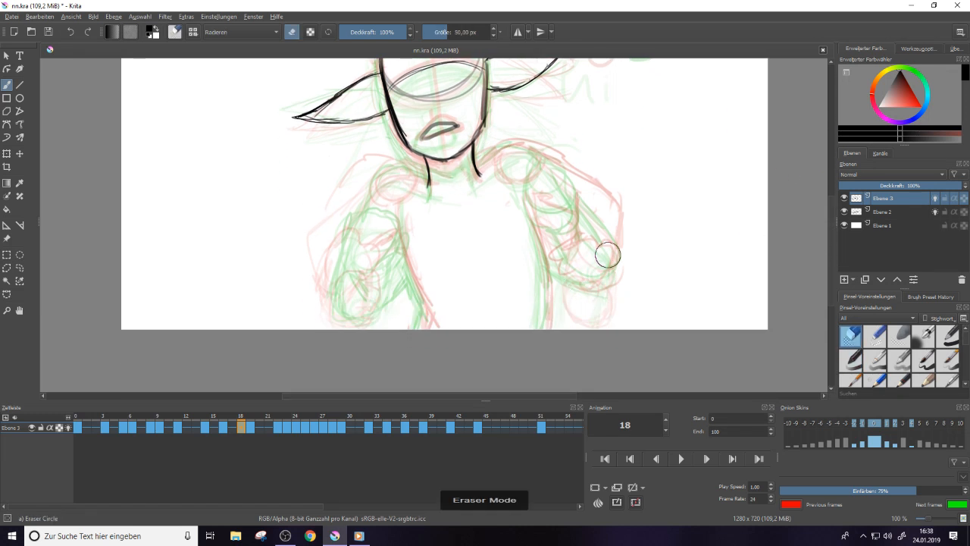
pyautogui.click(225, 427)
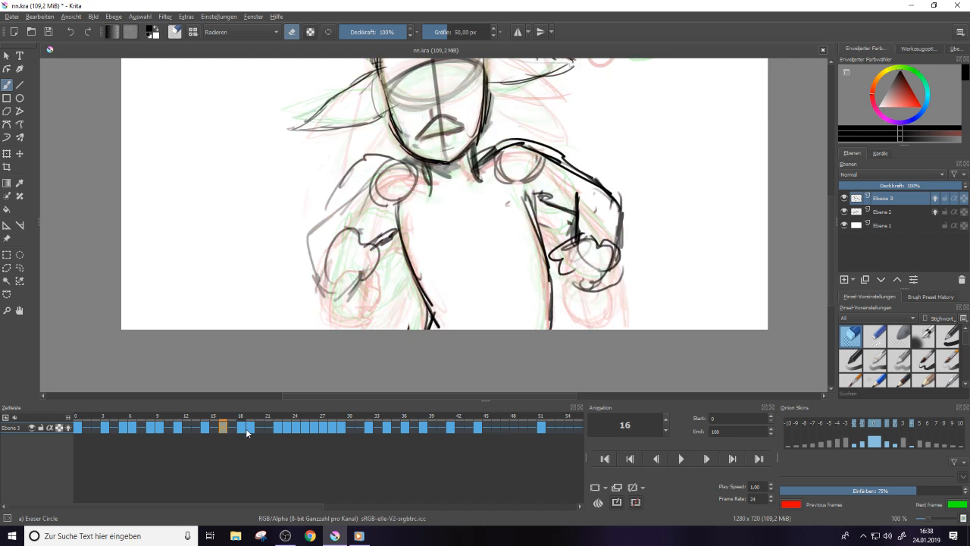
pyautogui.click(251, 429)
pyautogui.click(243, 428)
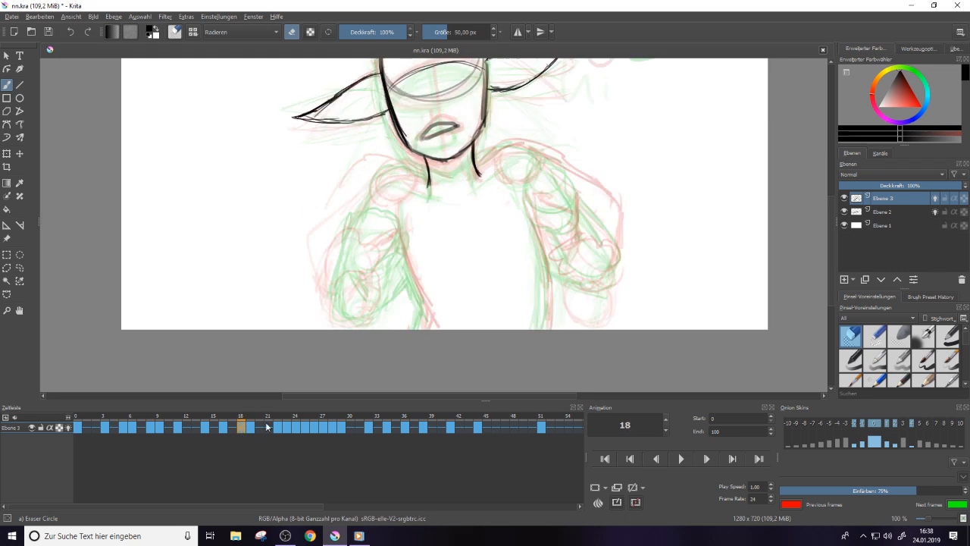
# Sketch the round elbow, raised shoulder and pointed upper-arm outline on the right side of the body on frame 18
pyautogui.press('e')
pyautogui.moveTo(557, 216)
pyautogui.mouseDown()
pyautogui.moveTo(558, 206)
pyautogui.moveTo(535, 216)
pyautogui.moveTo(580, 227)
pyautogui.moveTo(561, 237)
pyautogui.moveTo(580, 240)
pyautogui.moveTo(625, 217)
pyautogui.mouseUp()
pyautogui.press('e')
pyautogui.press('e')
pyautogui.moveTo(573, 199); pyautogui.dragTo(607, 185)
pyautogui.moveTo(479, 168)
pyautogui.mouseDown()
pyautogui.moveTo(519, 142)
pyautogui.moveTo(545, 148)
pyautogui.moveTo(592, 180)
pyautogui.moveTo(561, 167)
pyautogui.moveTo(586, 185)
pyautogui.moveTo(577, 198)
pyautogui.mouseUp()
pyautogui.moveTo(558, 162)
pyautogui.mouseDown()
pyautogui.moveTo(611, 194)
pyautogui.moveTo(620, 226)
pyautogui.mouseUp()
pyautogui.moveTo(526, 193); pyautogui.dragTo(535, 208)
# Sketch the two side contours of the torso below the arms on frame 18
pyautogui.moveTo(552, 243); pyautogui.dragTo(544, 324)
pyautogui.moveTo(550, 281); pyautogui.dragTo(546, 330)
pyautogui.moveTo(404, 216); pyautogui.dragTo(422, 284)
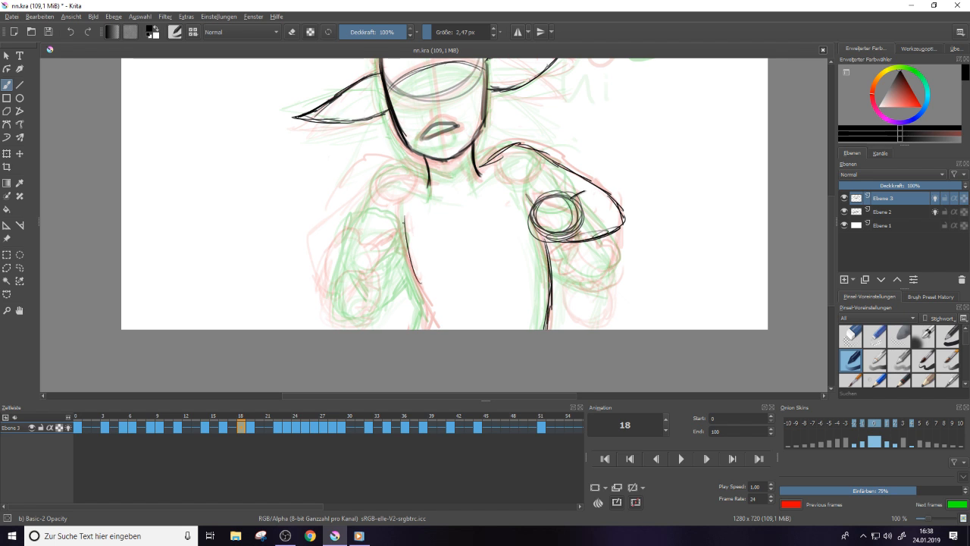
# Sketch circles for the elbow and shoulder on the left side of frame 18, checking them against frames 19 and 16
pyautogui.click(253, 426)
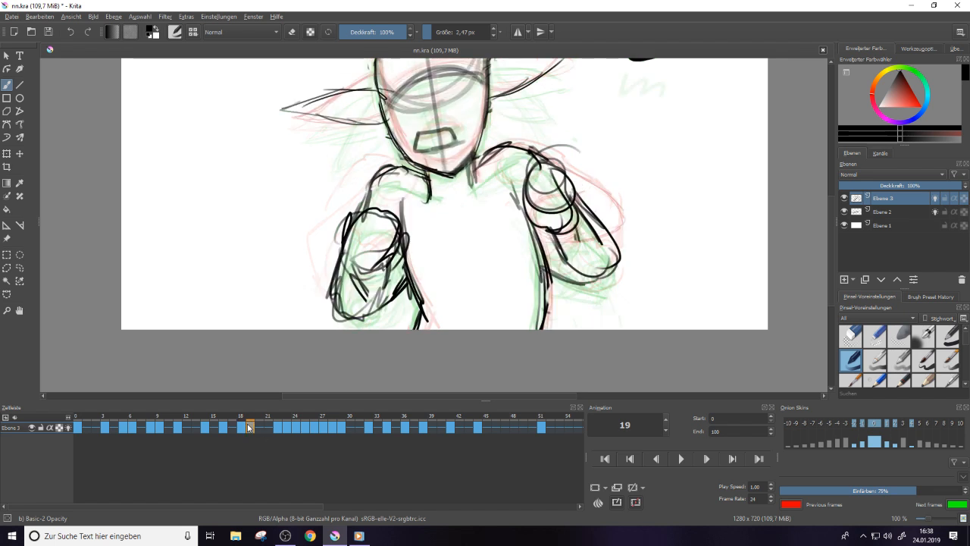
pyautogui.click(243, 428)
pyautogui.moveTo(386, 227)
pyautogui.mouseDown()
pyautogui.moveTo(341, 265)
pyautogui.moveTo(358, 249)
pyautogui.mouseUp()
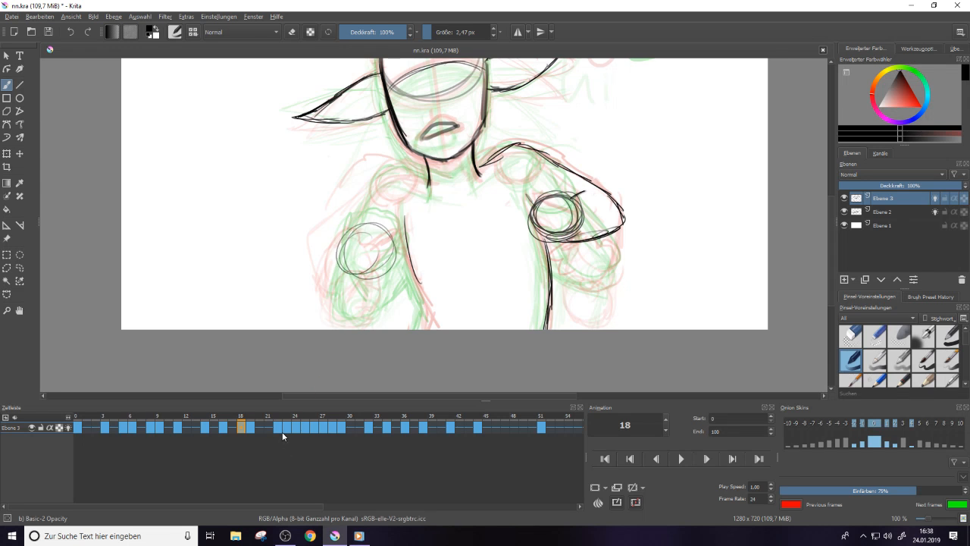
pyautogui.moveTo(282, 431)
pyautogui.moveTo(373, 239)
pyautogui.mouseDown()
pyautogui.moveTo(351, 257)
pyautogui.moveTo(356, 228)
pyautogui.moveTo(393, 235)
pyautogui.moveTo(379, 276)
pyautogui.moveTo(350, 282)
pyautogui.moveTo(345, 265)
pyautogui.mouseUp()
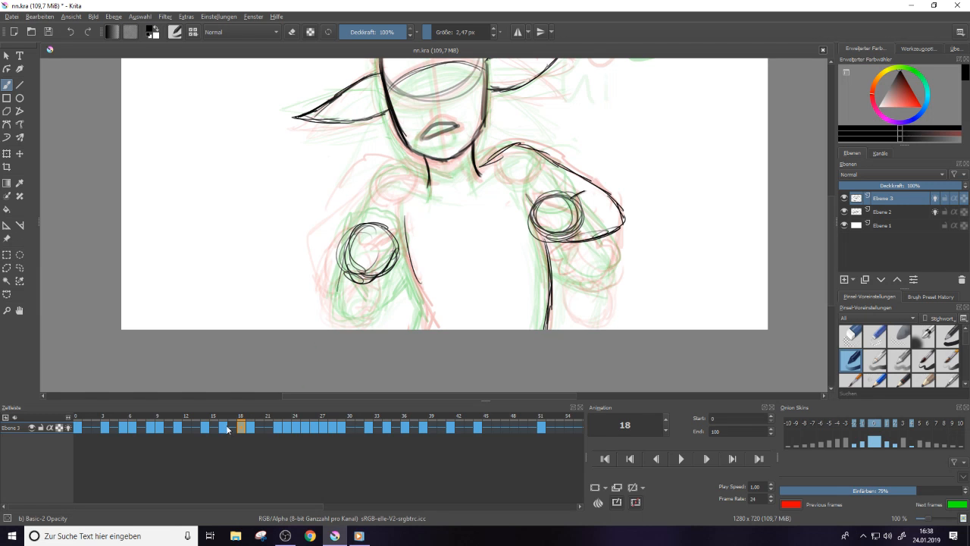
pyautogui.click(223, 427)
pyautogui.click(243, 428)
pyautogui.moveTo(383, 194)
pyautogui.mouseDown()
pyautogui.moveTo(409, 173)
pyautogui.moveTo(378, 189)
pyautogui.moveTo(394, 176)
pyautogui.mouseUp()
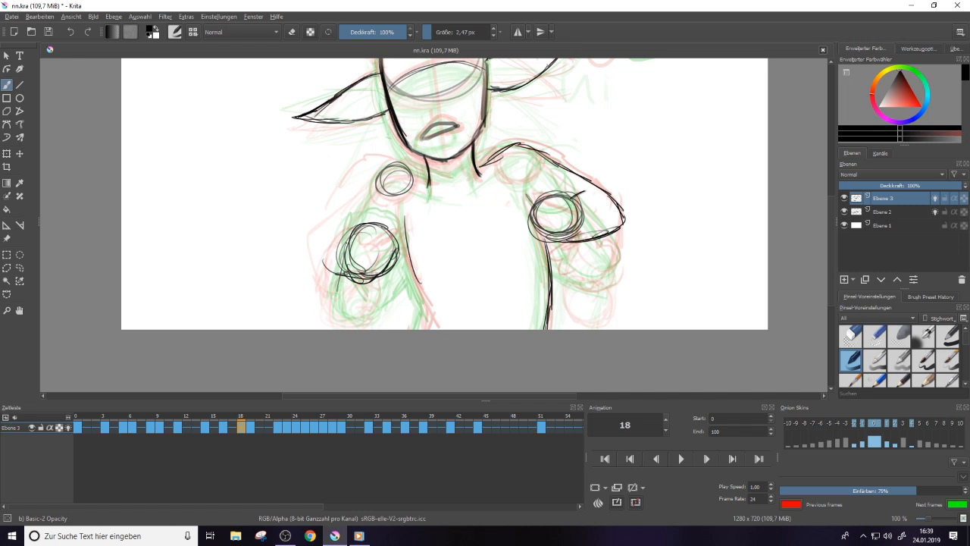
# Extend the left torso contour to the canvas edge and refine the right contour and elbow circle on frame 18
pyautogui.moveTo(404, 216); pyautogui.dragTo(428, 329)
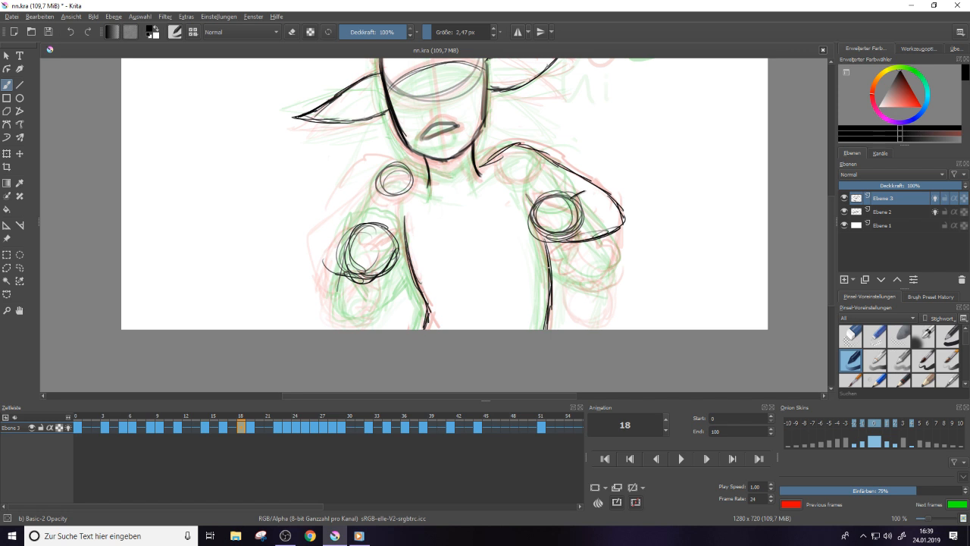
pyautogui.moveTo(546, 241); pyautogui.dragTo(548, 329)
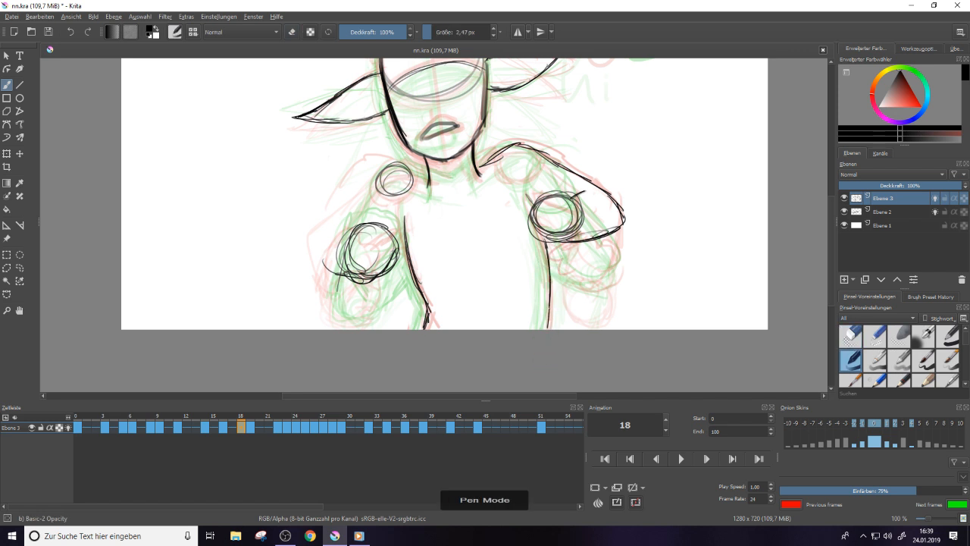
pyautogui.moveTo(557, 226); pyautogui.dragTo(542, 214)
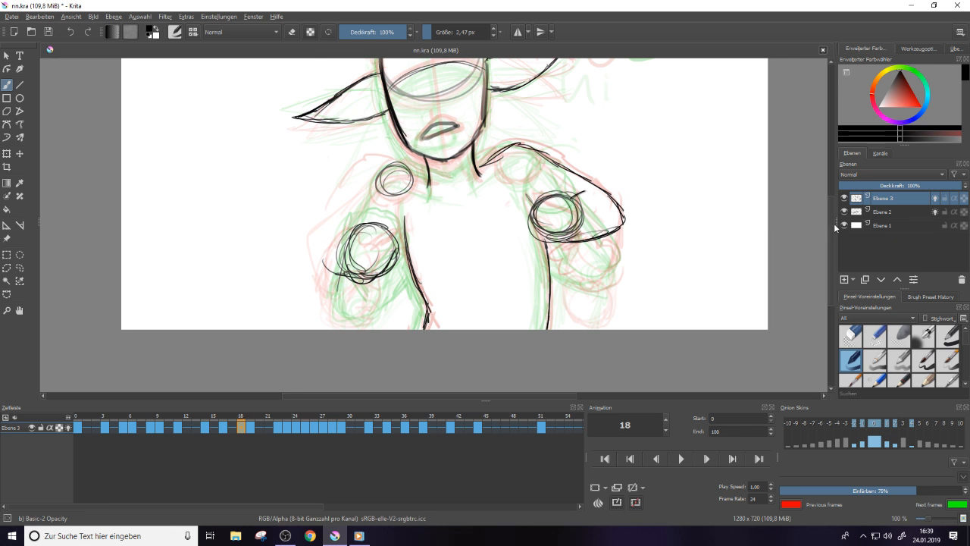
# Clean up the left elbow circle and reinforce the torso contour beside it on frame 18
pyautogui.moveTo(833, 223); pyautogui.dragTo(828, 200)
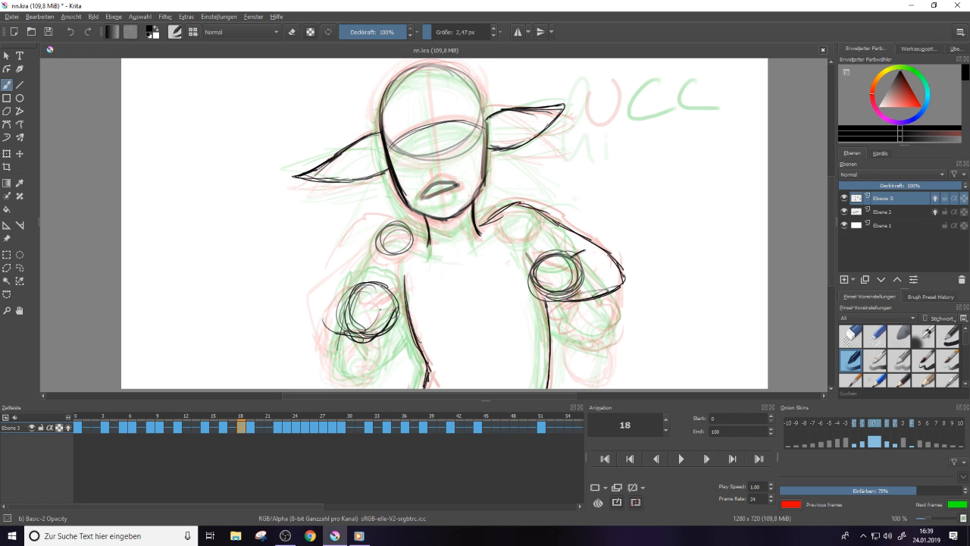
pyautogui.moveTo(365, 286)
pyautogui.mouseDown()
pyautogui.moveTo(342, 333)
pyautogui.moveTo(356, 342)
pyautogui.mouseUp()
pyautogui.moveTo(359, 287)
pyautogui.mouseDown()
pyautogui.moveTo(347, 328)
pyautogui.moveTo(370, 337)
pyautogui.mouseUp()
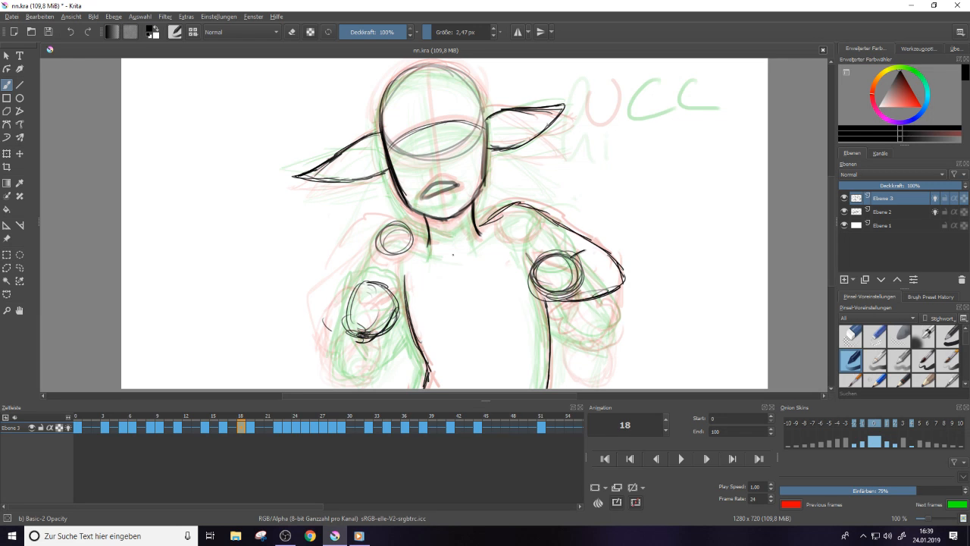
pyautogui.moveTo(405, 276); pyautogui.dragTo(424, 388)
# Sketch the shoulder curve and outer upper-arm outline down to the elbow on the left side of frame 18
pyautogui.scroll(-2, 828, 229)
pyautogui.scroll(3, 829, 228)
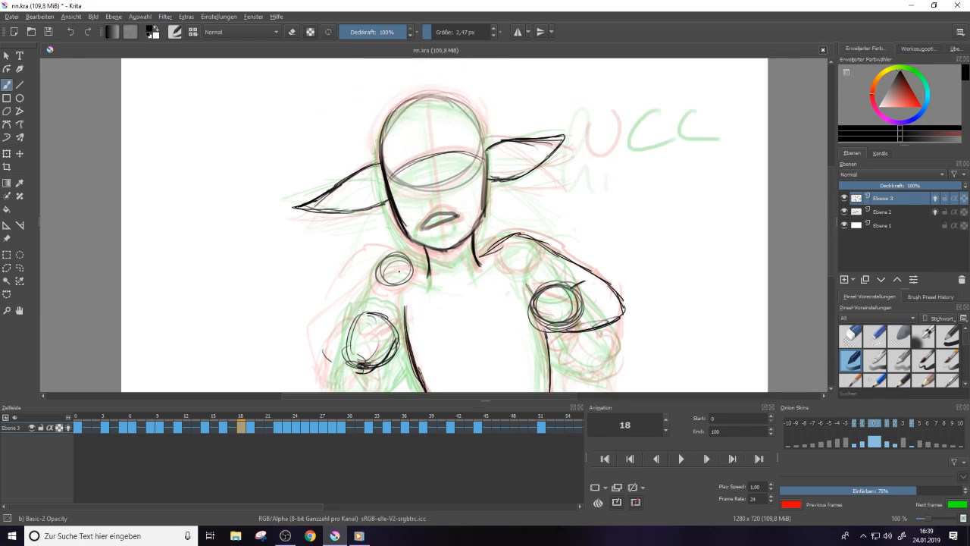
pyautogui.moveTo(423, 265)
pyautogui.mouseDown()
pyautogui.moveTo(397, 256)
pyautogui.moveTo(347, 316)
pyautogui.mouseUp()
pyautogui.moveTo(377, 271)
pyautogui.mouseDown()
pyautogui.moveTo(321, 332)
pyautogui.moveTo(366, 364)
pyautogui.moveTo(351, 360)
pyautogui.mouseUp()
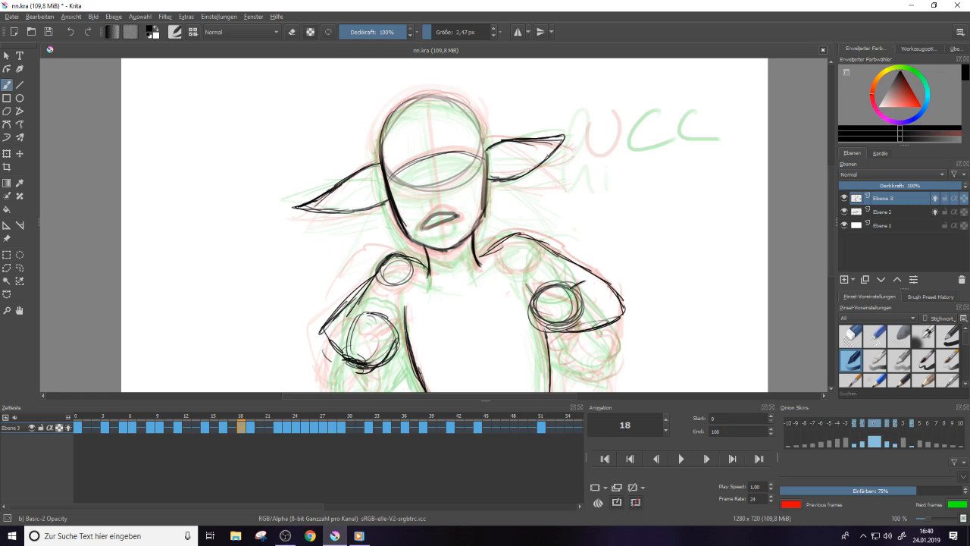
# Redraw the left elbow circle more cleanly and strengthen the outer line of its upper arm
pyautogui.moveTo(388, 309); pyautogui.dragTo(371, 319)
pyautogui.moveTo(376, 273)
pyautogui.mouseDown()
pyautogui.moveTo(327, 323)
pyautogui.moveTo(328, 347)
pyautogui.moveTo(379, 324)
pyautogui.moveTo(384, 332)
pyautogui.moveTo(356, 356)
pyautogui.mouseUp()
pyautogui.press('e')
pyautogui.press('e')
pyautogui.moveTo(364, 318); pyautogui.dragTo(379, 356)
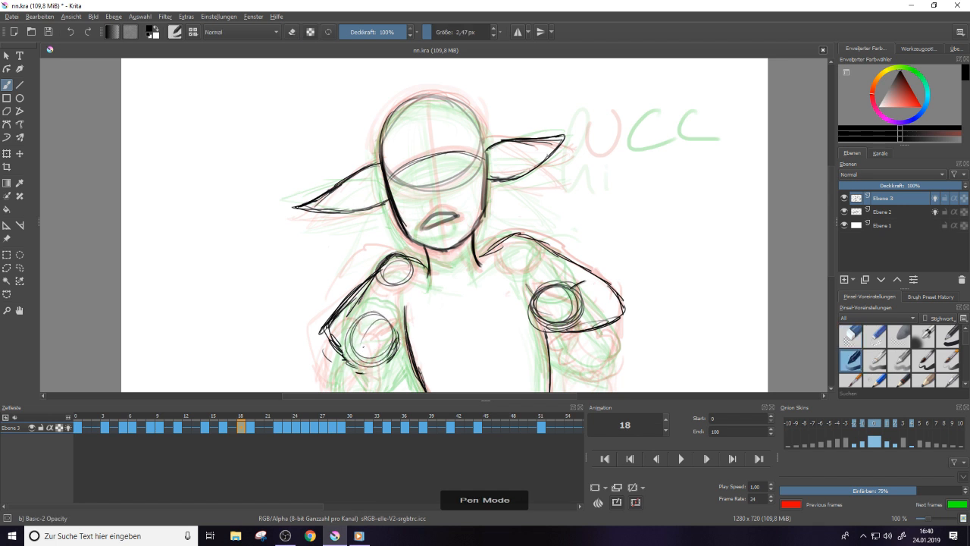
# Rework the left upper-arm outline down to the elbow tip and link the shoulder and elbow circles with a guide line
pyautogui.moveTo(383, 273)
pyautogui.mouseDown()
pyautogui.moveTo(379, 319)
pyautogui.moveTo(356, 312)
pyautogui.moveTo(315, 348)
pyautogui.mouseUp()
pyautogui.press('e')
pyautogui.press('e')
pyautogui.moveTo(361, 291); pyautogui.dragTo(330, 329)
pyautogui.moveTo(349, 328)
pyautogui.mouseDown()
pyautogui.moveTo(325, 359)
pyautogui.moveTo(343, 357)
pyautogui.mouseUp()
pyautogui.press('e')
pyautogui.moveTo(387, 306)
pyautogui.mouseDown()
pyautogui.moveTo(364, 330)
pyautogui.moveTo(385, 330)
pyautogui.moveTo(382, 314)
pyautogui.moveTo(341, 322)
pyautogui.mouseUp()
pyautogui.press('e')
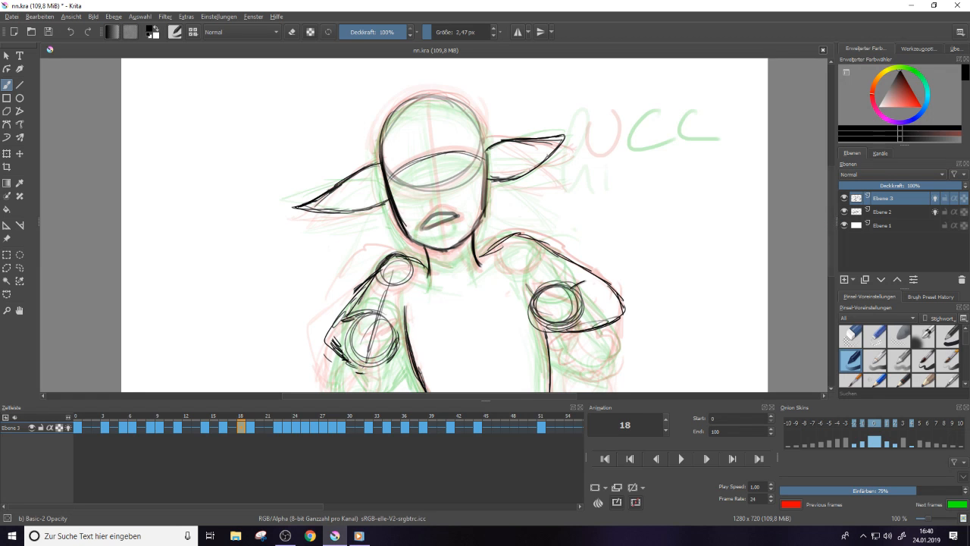
# Darken the underside of the left elbow on frame 18 with extra strokes
pyautogui.scroll(-3, 829, 239)
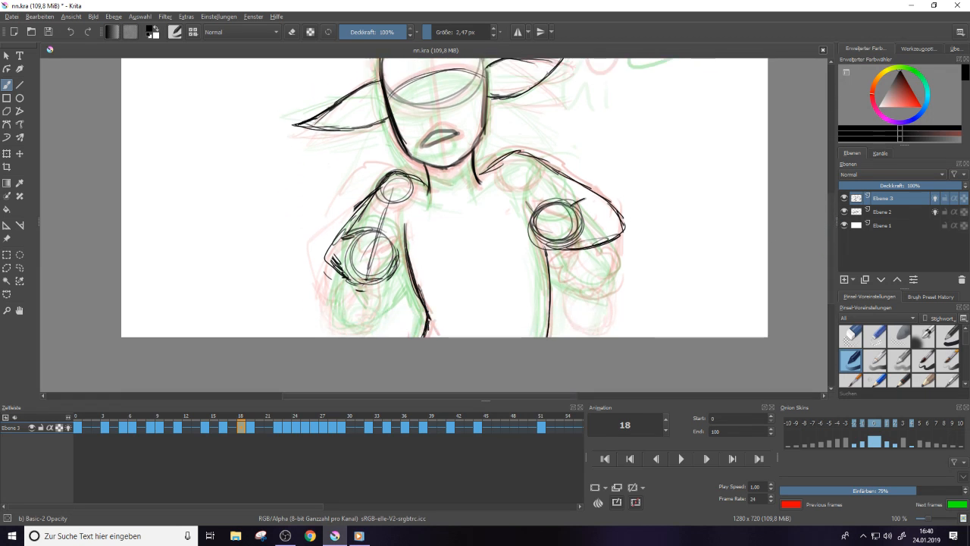
pyautogui.moveTo(351, 279); pyautogui.dragTo(375, 284)
pyautogui.moveTo(353, 281); pyautogui.dragTo(377, 279)
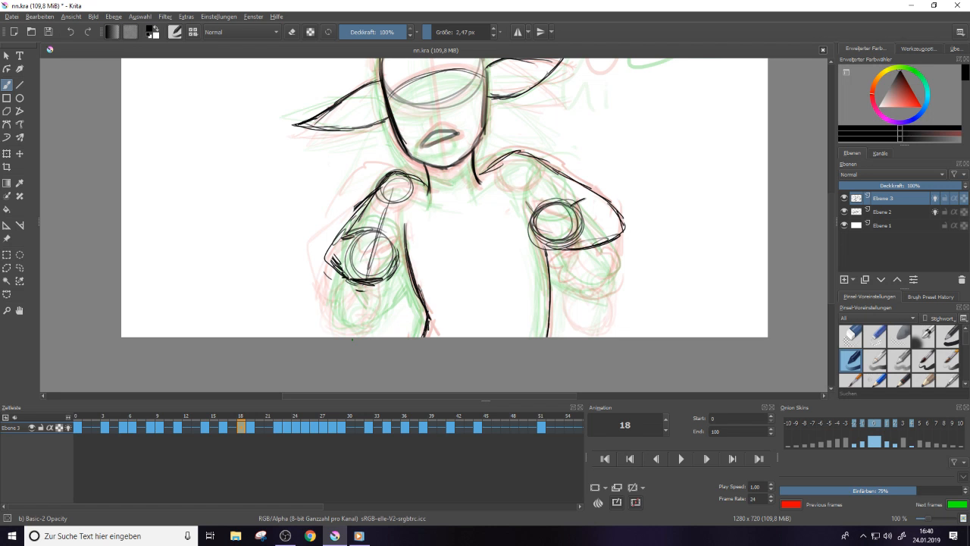
# Review the drawings on the frames from 19 onward for unfinished sketches
pyautogui.scroll(3, 831, 208)
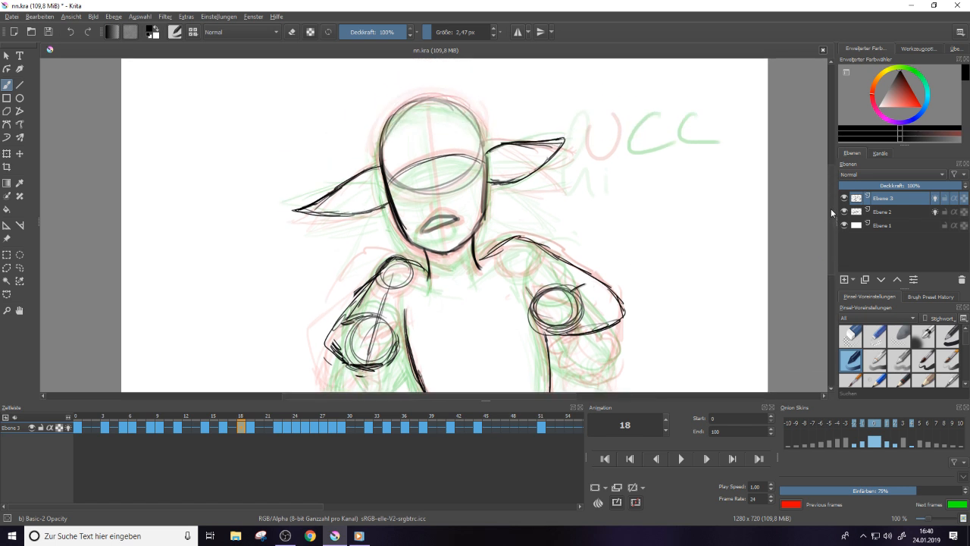
pyautogui.click(255, 431)
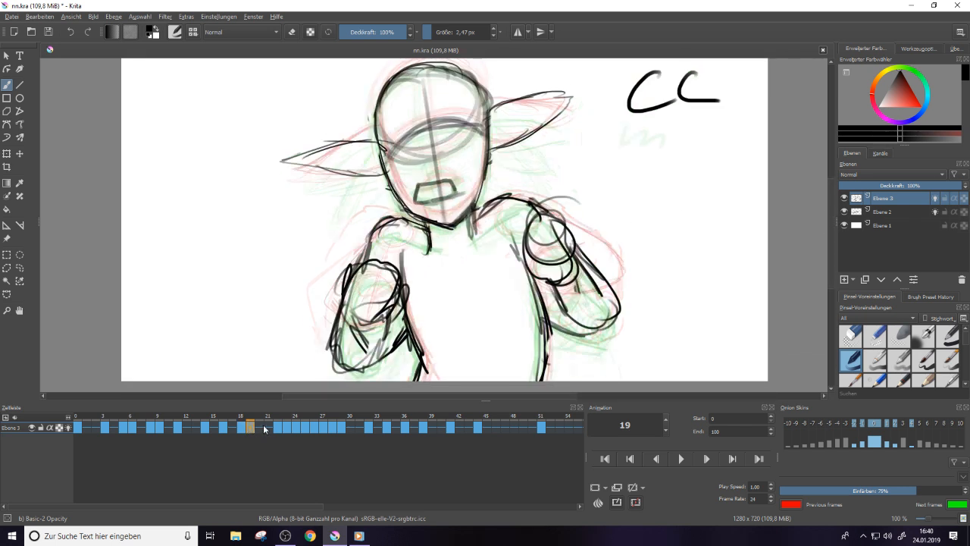
pyautogui.click(298, 428)
pyautogui.click(323, 428)
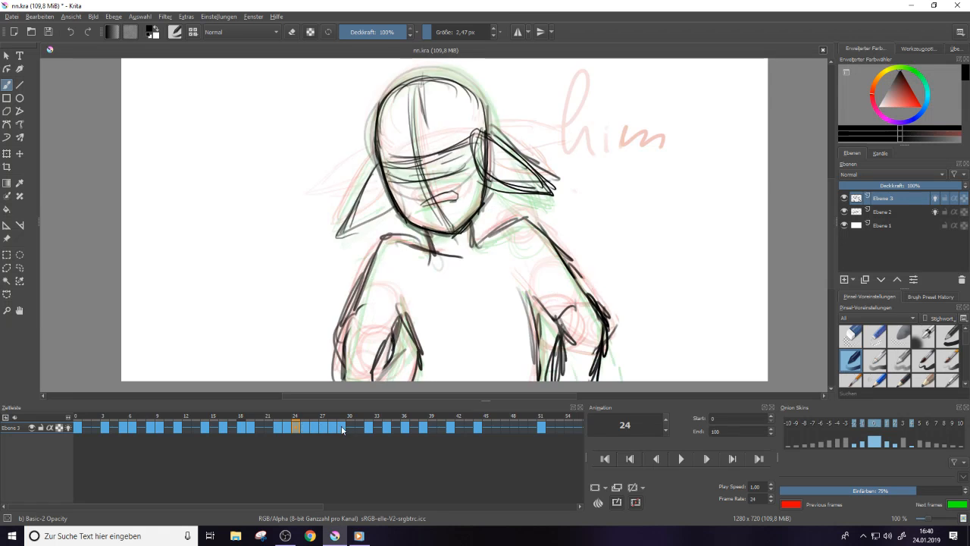
pyautogui.click(267, 428)
pyautogui.click(264, 428)
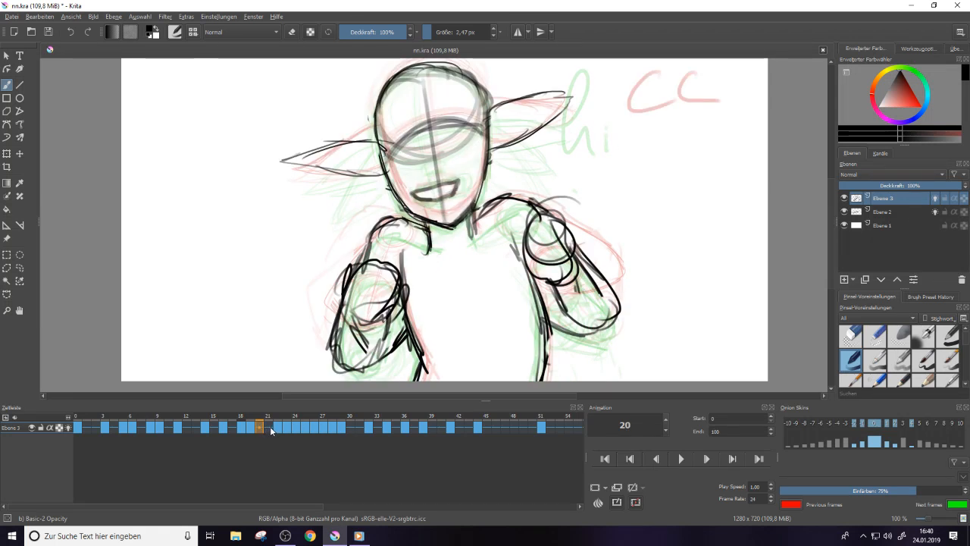
pyautogui.click(282, 428)
pyautogui.click(314, 428)
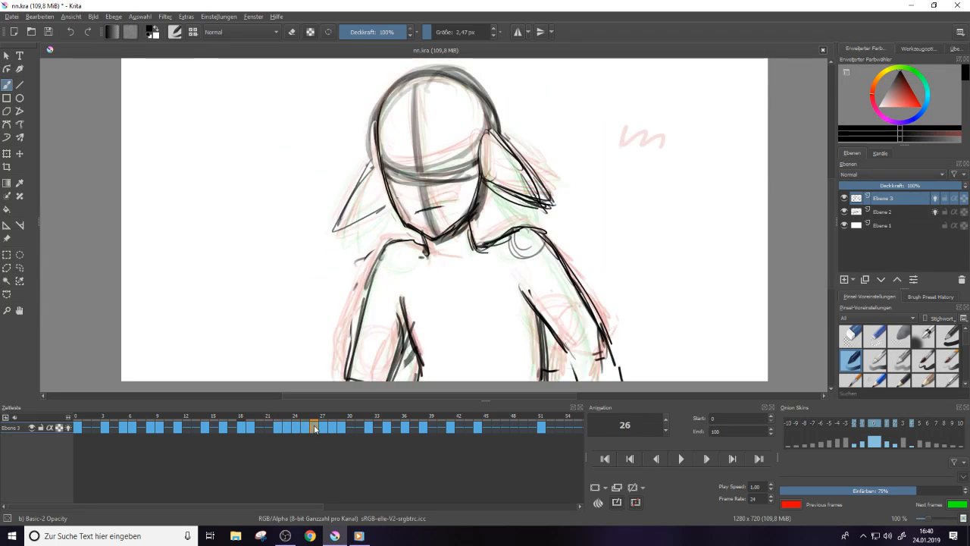
pyautogui.click(323, 428)
# Sketch the outline of the head between the ears on frame 28, from the chin and cheeks up around the skull
pyautogui.click(332, 428)
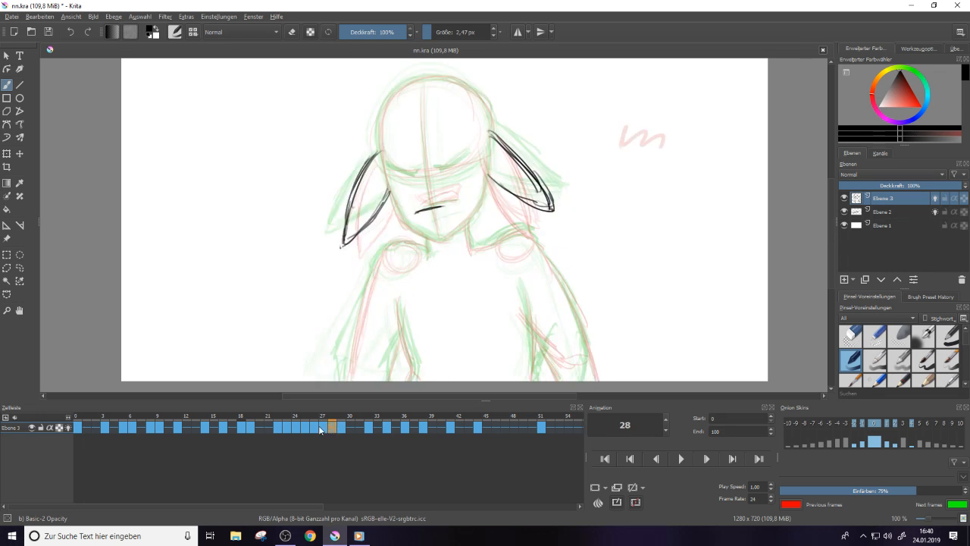
pyautogui.moveTo(382, 145)
pyautogui.mouseDown()
pyautogui.moveTo(405, 226)
pyautogui.moveTo(439, 241)
pyautogui.moveTo(473, 223)
pyautogui.moveTo(443, 242)
pyautogui.moveTo(468, 228)
pyautogui.moveTo(487, 178)
pyautogui.mouseUp()
pyautogui.moveTo(486, 203); pyautogui.dragTo(487, 177)
pyautogui.moveTo(388, 161); pyautogui.dragTo(381, 91)
pyautogui.moveTo(380, 131)
pyautogui.mouseDown()
pyautogui.moveTo(408, 88)
pyautogui.moveTo(401, 109)
pyautogui.moveTo(444, 73)
pyautogui.mouseUp()
pyautogui.moveTo(390, 109); pyautogui.dragTo(447, 74)
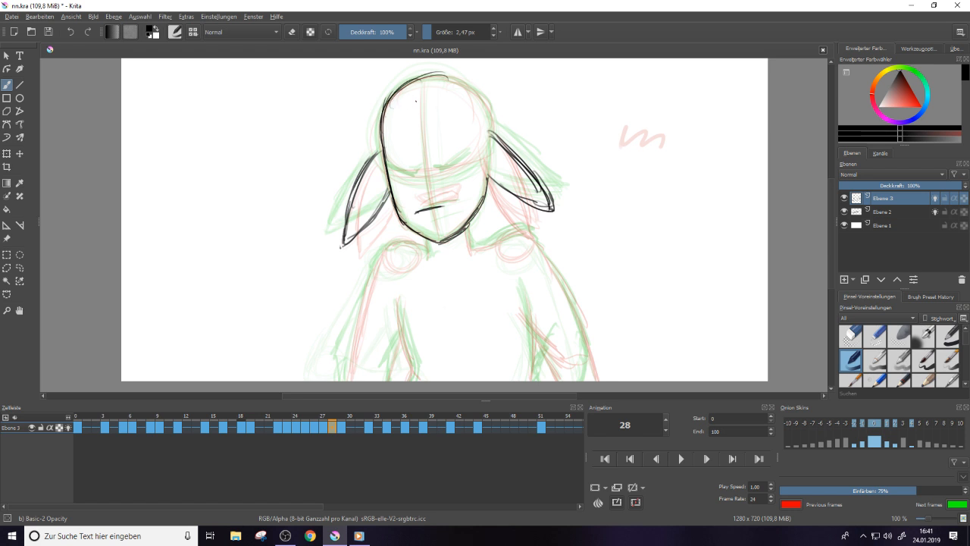
pyautogui.moveTo(384, 129)
pyautogui.mouseDown()
pyautogui.moveTo(393, 97)
pyautogui.moveTo(457, 75)
pyautogui.moveTo(482, 94)
pyautogui.moveTo(497, 139)
pyautogui.mouseUp()
# Draw the vertical centre line of the face and the curved eye line across the head on frame 28
pyautogui.moveTo(423, 82); pyautogui.dragTo(436, 212)
pyautogui.moveTo(423, 129)
pyautogui.mouseDown()
pyautogui.moveTo(423, 95)
pyautogui.moveTo(440, 233)
pyautogui.mouseUp()
pyautogui.moveTo(426, 120)
pyautogui.mouseDown()
pyautogui.moveTo(424, 100)
pyautogui.moveTo(441, 249)
pyautogui.mouseUp()
pyautogui.moveTo(425, 128); pyautogui.dragTo(420, 77)
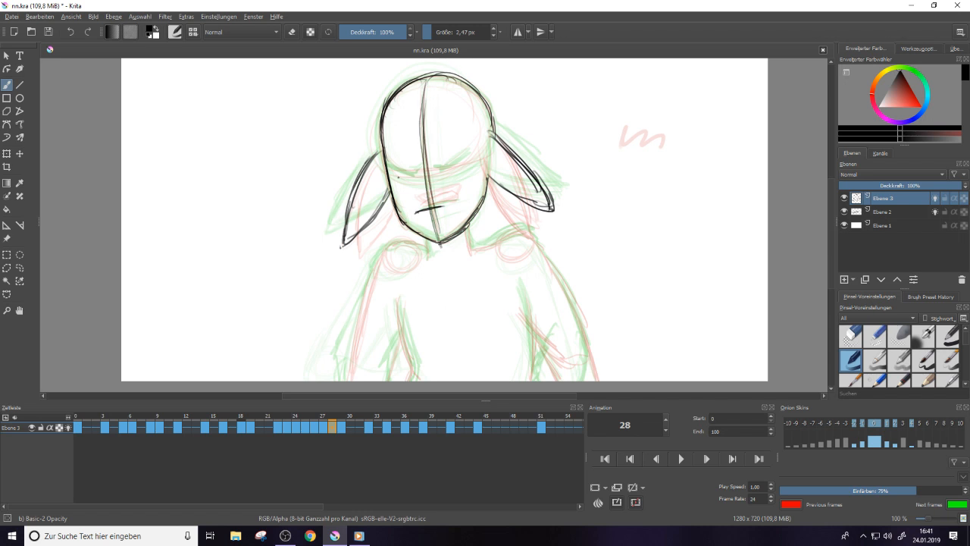
pyautogui.moveTo(390, 176)
pyautogui.mouseDown()
pyautogui.moveTo(469, 167)
pyautogui.moveTo(475, 154)
pyautogui.mouseUp()
# Sketch the neck lines, both shoulder circles and the left torso contour on frame 28
pyautogui.moveTo(427, 238); pyautogui.dragTo(429, 264)
pyautogui.moveTo(470, 224)
pyautogui.mouseDown()
pyautogui.moveTo(476, 252)
pyautogui.moveTo(470, 240)
pyautogui.mouseUp()
pyautogui.moveTo(471, 235)
pyautogui.mouseDown()
pyautogui.moveTo(507, 232)
pyautogui.moveTo(508, 250)
pyautogui.moveTo(513, 230)
pyautogui.moveTo(528, 235)
pyautogui.moveTo(518, 256)
pyautogui.mouseUp()
pyautogui.moveTo(394, 241)
pyautogui.mouseDown()
pyautogui.moveTo(417, 268)
pyautogui.moveTo(409, 271)
pyautogui.moveTo(407, 239)
pyautogui.moveTo(431, 253)
pyautogui.mouseUp()
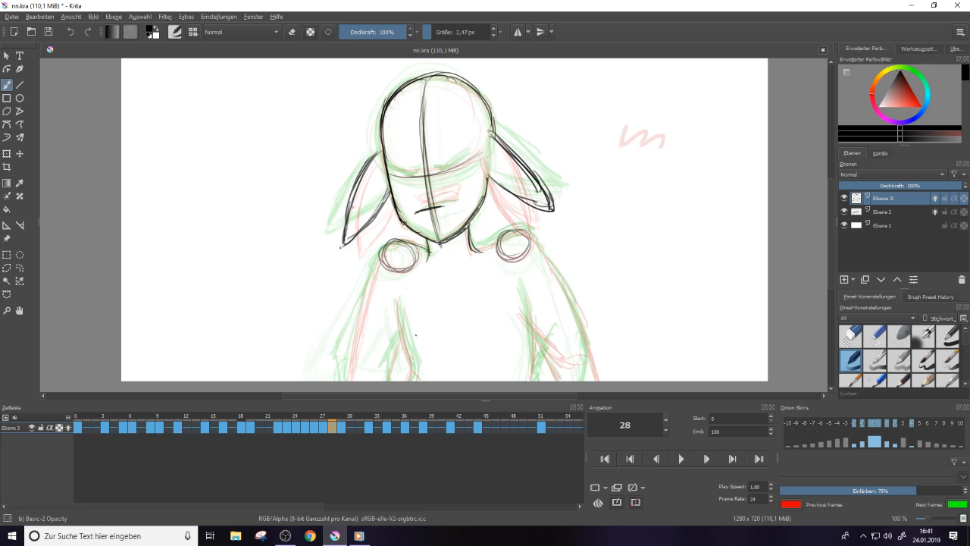
pyautogui.moveTo(398, 301); pyautogui.dragTo(414, 379)
pyautogui.moveTo(830, 206)
pyautogui.mouseDown()
pyautogui.moveTo(832, 229)
pyautogui.moveTo(832, 218)
pyautogui.mouseUp()
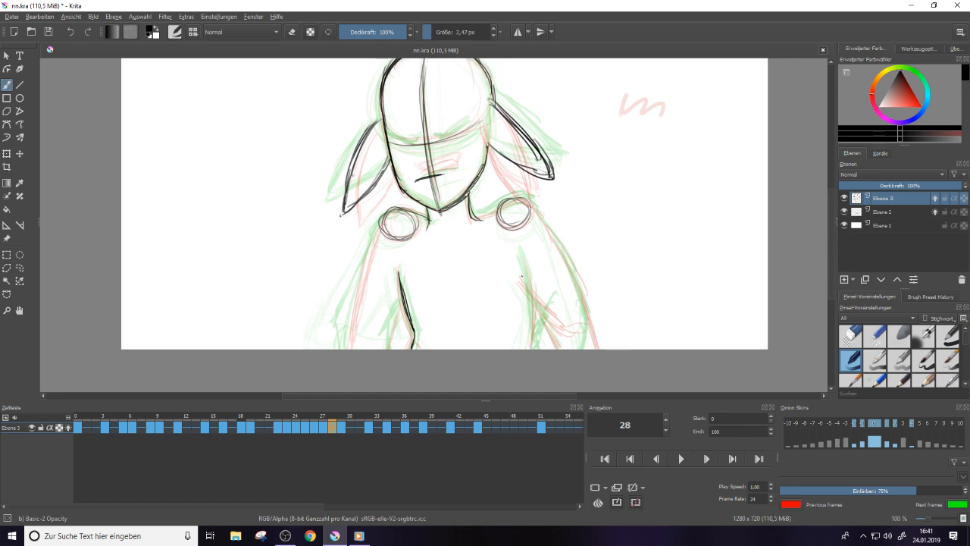
pyautogui.moveTo(548, 324); pyautogui.dragTo(566, 327)
pyautogui.moveTo(567, 324)
pyautogui.mouseDown()
pyautogui.moveTo(561, 347)
pyautogui.moveTo(549, 348)
pyautogui.moveTo(581, 349)
pyautogui.moveTo(561, 331)
pyautogui.moveTo(581, 354)
pyautogui.moveTo(584, 345)
pyautogui.mouseUp()
pyautogui.press('e')
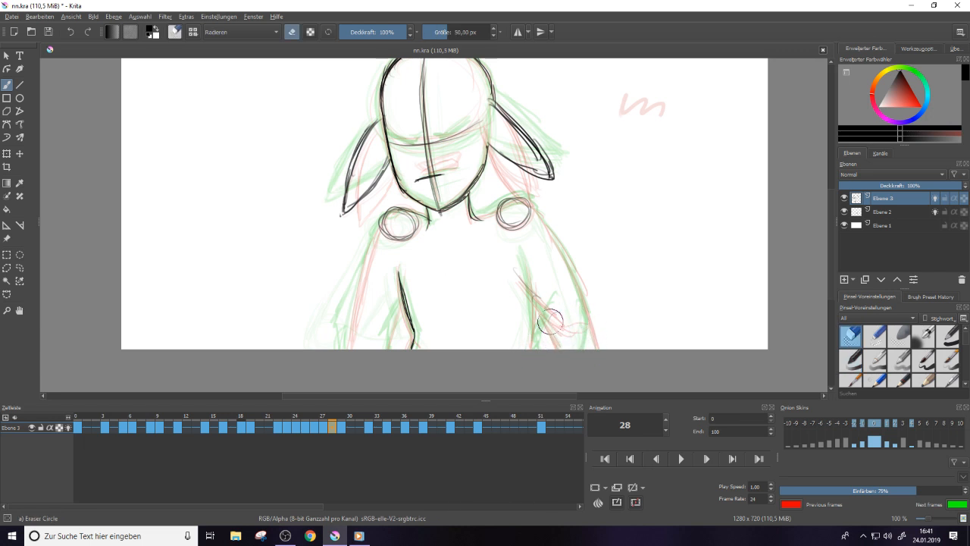
pyautogui.press('e')
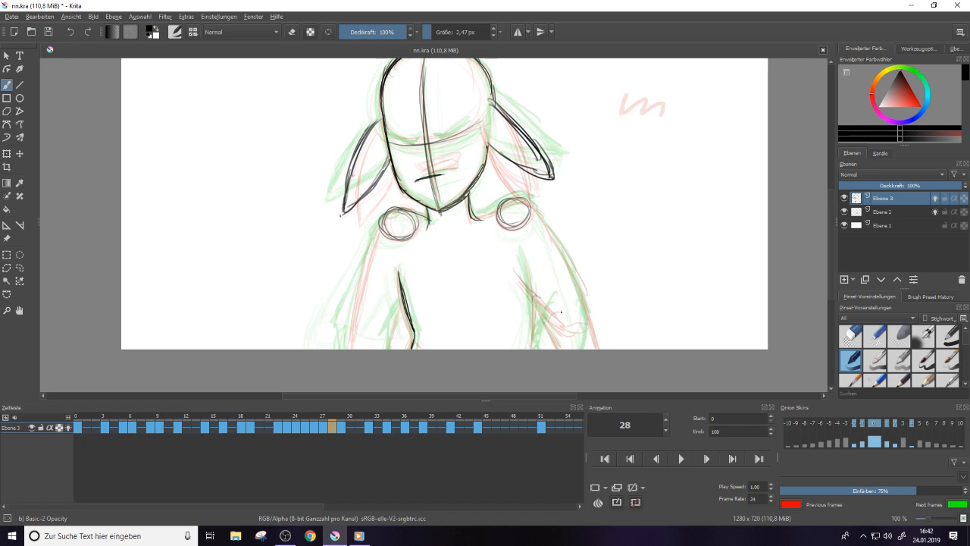
# Draw the shoulder lines from the neck over both shoulder circles on frame 28
pyautogui.scroll(2, 561, 312)
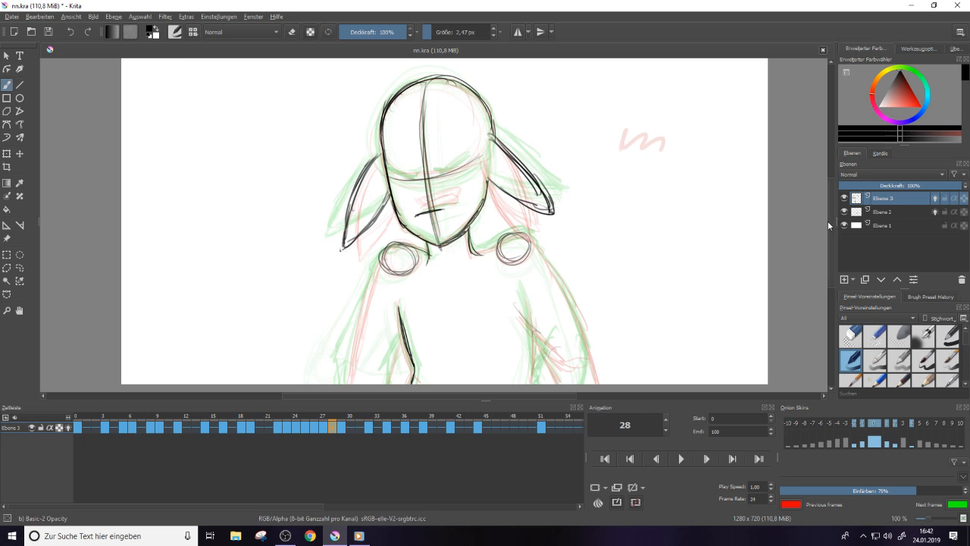
pyautogui.scroll(-2, 829, 225)
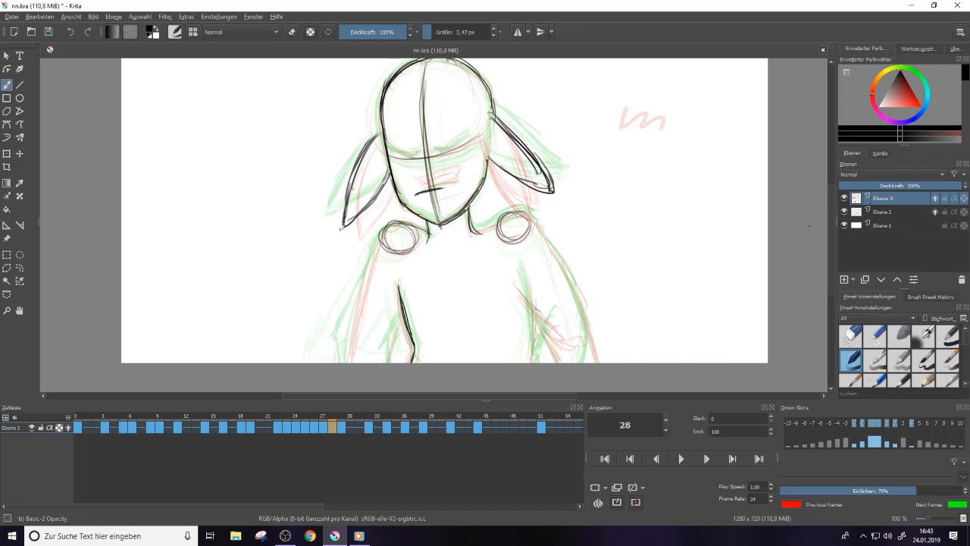
pyautogui.moveTo(476, 232)
pyautogui.mouseDown()
pyautogui.moveTo(510, 217)
pyautogui.moveTo(540, 227)
pyautogui.mouseUp()
pyautogui.moveTo(403, 222); pyautogui.dragTo(371, 281)
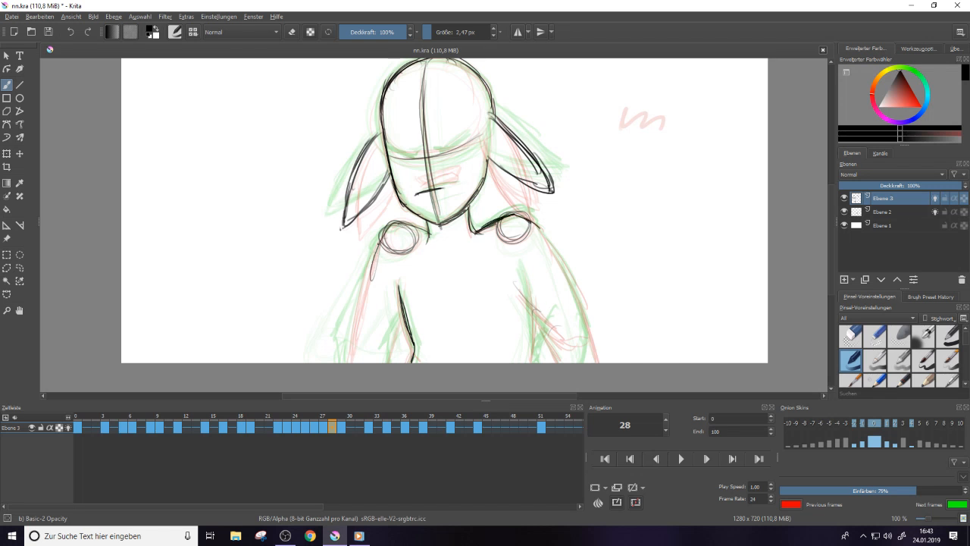
# Sketch the outer and inner contours of the left arm and the curved elbow line joining them on frame 28
pyautogui.moveTo(380, 242)
pyautogui.mouseDown()
pyautogui.moveTo(365, 299)
pyautogui.moveTo(353, 300)
pyautogui.moveTo(344, 316)
pyautogui.mouseUp()
pyautogui.moveTo(374, 264); pyautogui.dragTo(343, 345)
pyautogui.moveTo(403, 317); pyautogui.dragTo(374, 354)
pyautogui.moveTo(375, 354); pyautogui.dragTo(342, 355)
pyautogui.moveTo(346, 332)
pyautogui.mouseDown()
pyautogui.moveTo(341, 362)
pyautogui.moveTo(383, 367)
pyautogui.mouseUp()
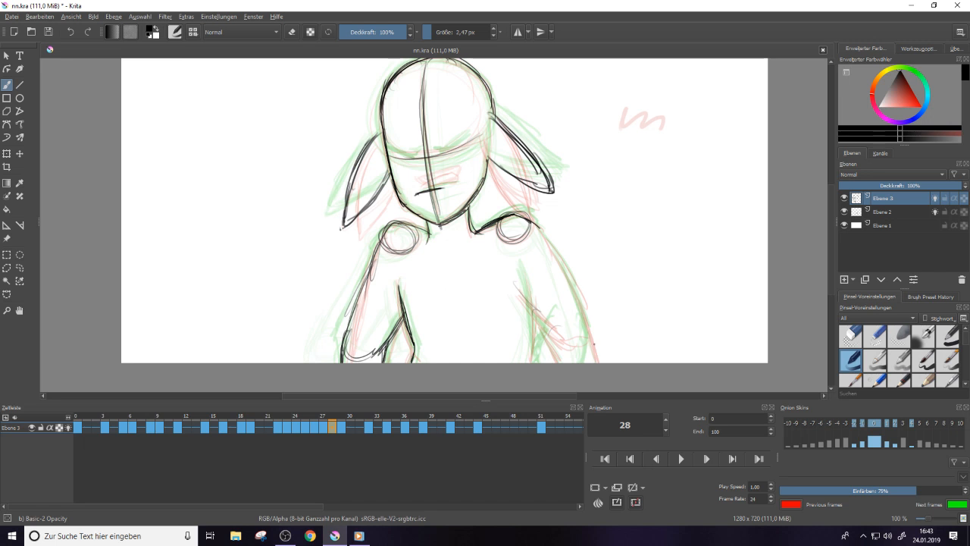
# Sketch the inner and outer contours of the right upper arm and close them with a curved elbow on frame 28
pyautogui.moveTo(529, 302); pyautogui.dragTo(538, 321)
pyautogui.moveTo(515, 287); pyautogui.dragTo(528, 302)
pyautogui.moveTo(520, 297); pyautogui.dragTo(559, 341)
pyautogui.moveTo(532, 226); pyautogui.dragTo(561, 278)
pyautogui.moveTo(529, 220); pyautogui.dragTo(562, 281)
pyautogui.moveTo(531, 222); pyautogui.dragTo(576, 306)
pyautogui.moveTo(557, 264); pyautogui.dragTo(586, 338)
pyautogui.moveTo(538, 320); pyautogui.dragTo(573, 344)
pyautogui.moveTo(520, 293); pyautogui.dragTo(564, 342)
pyautogui.moveTo(564, 344)
pyautogui.mouseDown()
pyautogui.moveTo(584, 332)
pyautogui.moveTo(582, 344)
pyautogui.mouseUp()
pyautogui.moveTo(576, 333); pyautogui.dragTo(583, 341)
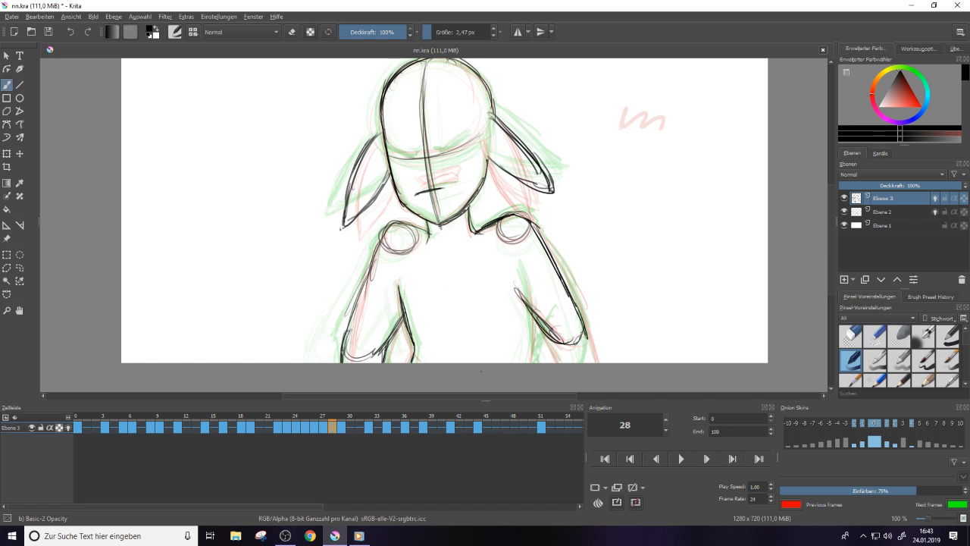
# Extend the right arm below the elbow to the canvas edge with two forearm contours on frame 28
pyautogui.moveTo(529, 313)
pyautogui.mouseDown()
pyautogui.moveTo(536, 364)
pyautogui.moveTo(554, 354)
pyautogui.moveTo(553, 364)
pyautogui.mouseUp()
pyautogui.moveTo(582, 318); pyautogui.dragTo(594, 364)
pyautogui.moveTo(585, 335); pyautogui.dragTo(591, 364)
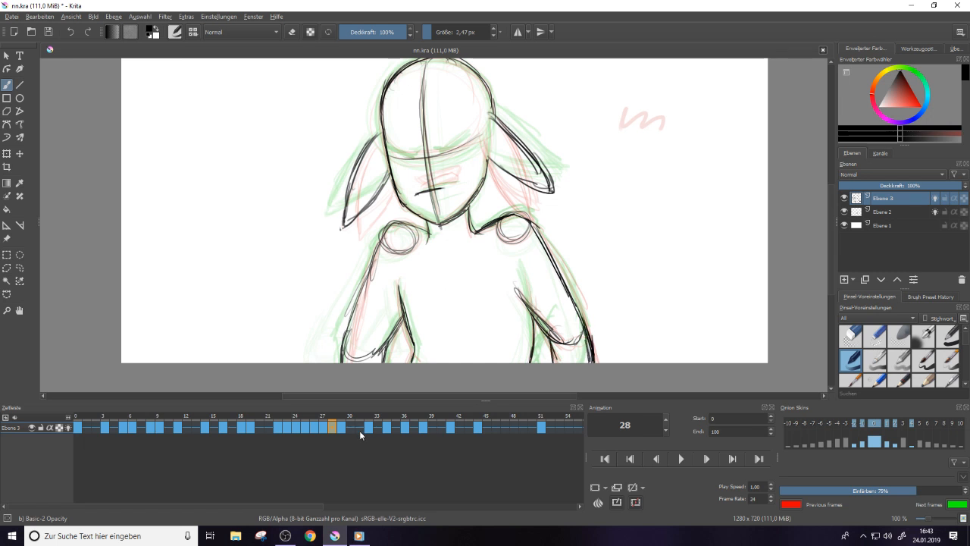
# Flip between frames 27, 28 and 29 to compare the finished frame 28 sketch with its neighbouring poses
pyautogui.click(333, 428)
pyautogui.click(336, 428)
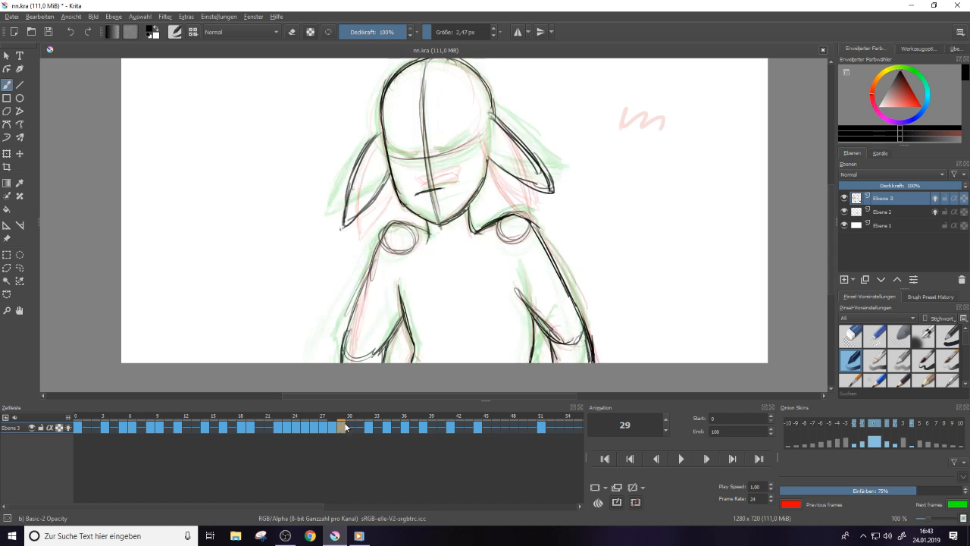
pyautogui.click(343, 428)
pyautogui.click(333, 429)
pyautogui.click(325, 428)
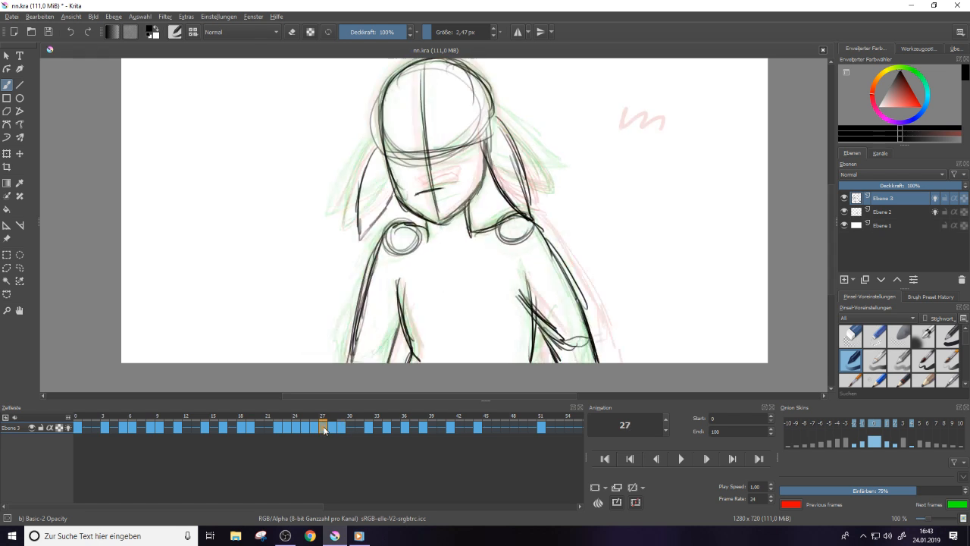
pyautogui.click(333, 428)
pyautogui.click(325, 428)
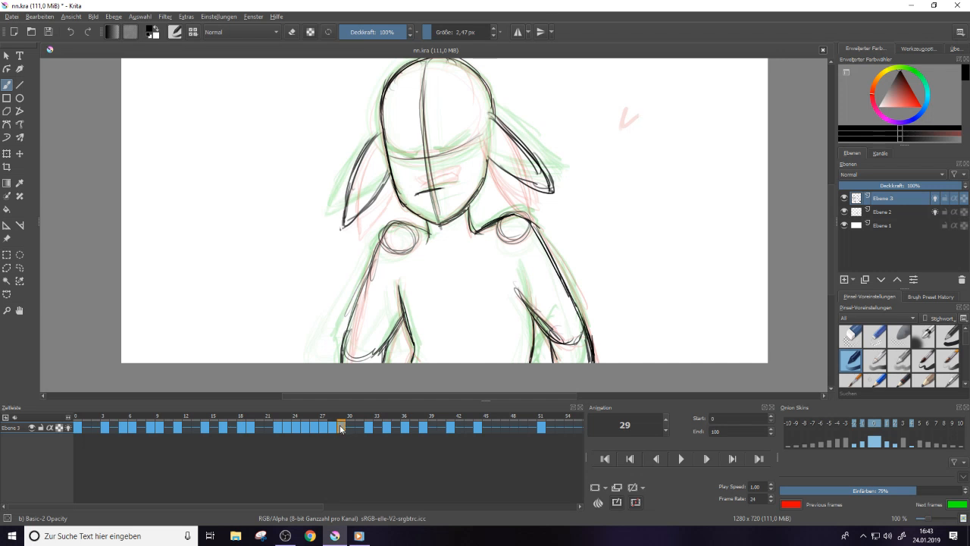
pyautogui.click(342, 428)
pyautogui.click(333, 428)
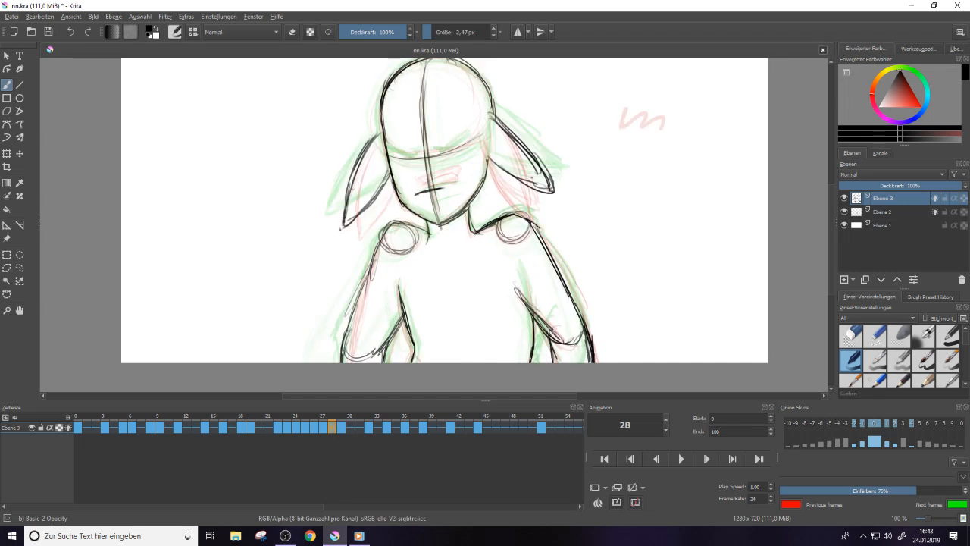
pyautogui.click(341, 428)
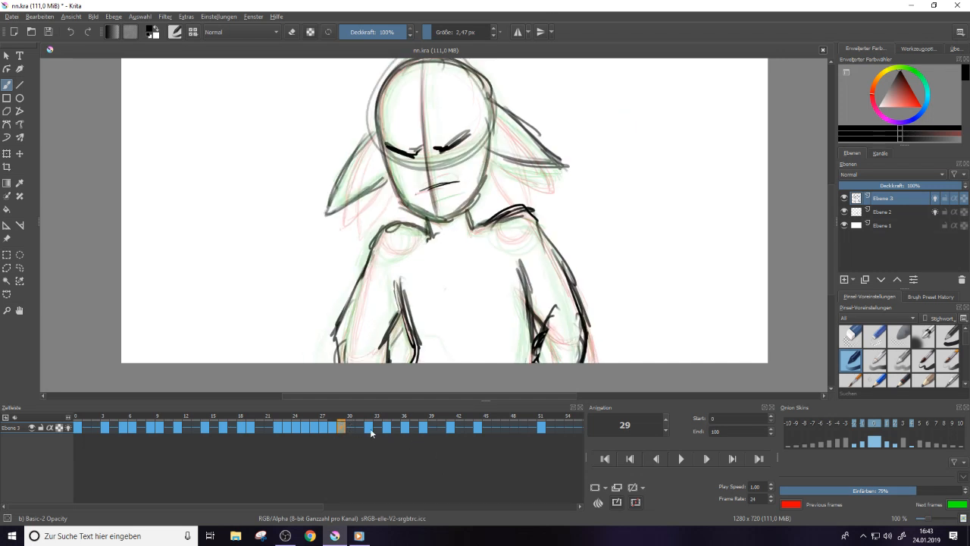
pyautogui.click(333, 428)
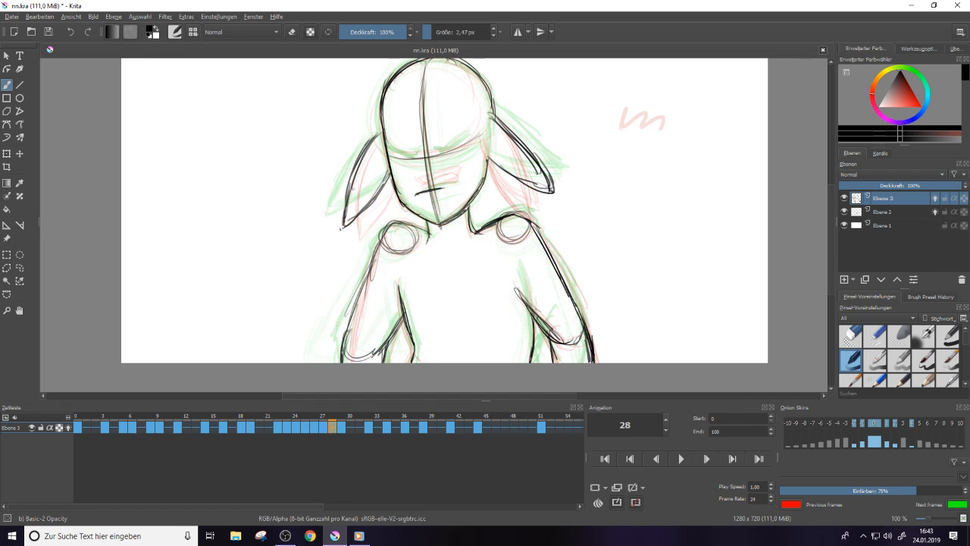
# Step through the keyframes from 27 to 36 to examine the motion and the gap after frame 29
pyautogui.click(368, 427)
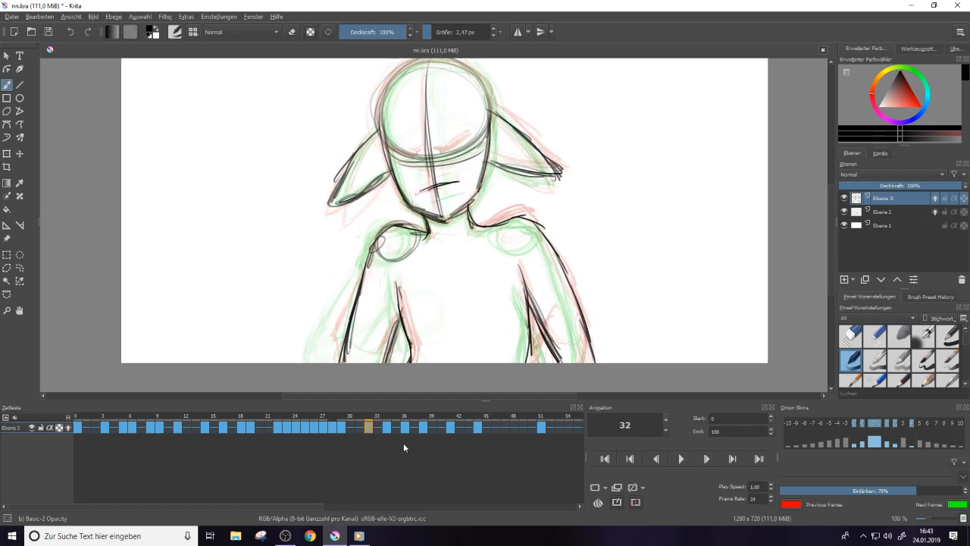
pyautogui.click(357, 428)
pyautogui.click(368, 428)
pyautogui.click(357, 428)
pyautogui.click(339, 428)
pyautogui.click(326, 428)
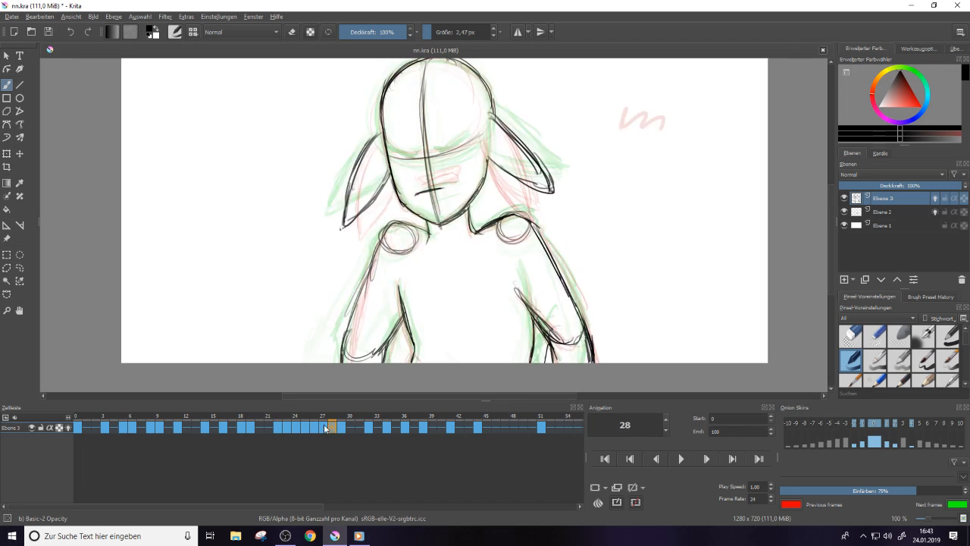
pyautogui.click(321, 428)
pyautogui.click(339, 428)
pyautogui.click(350, 428)
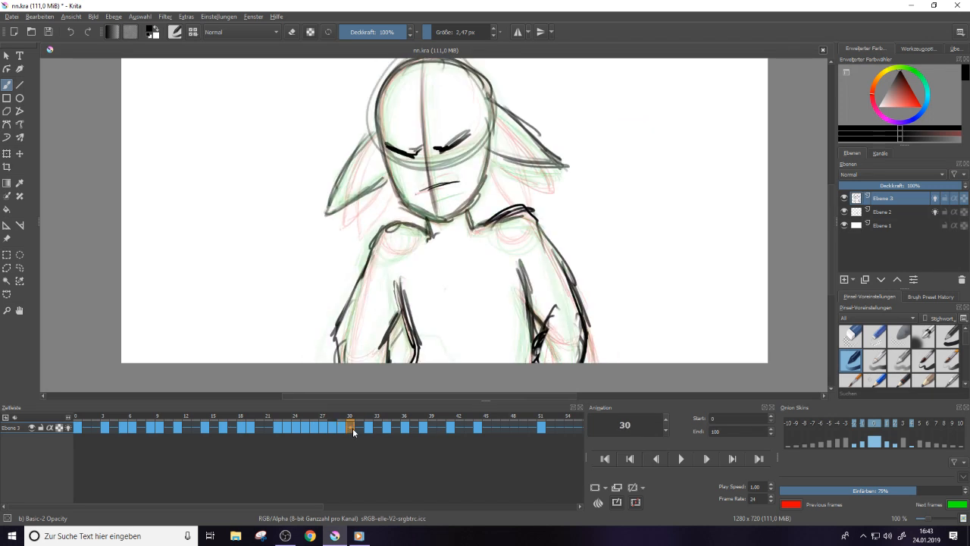
pyautogui.click(369, 429)
pyautogui.click(386, 429)
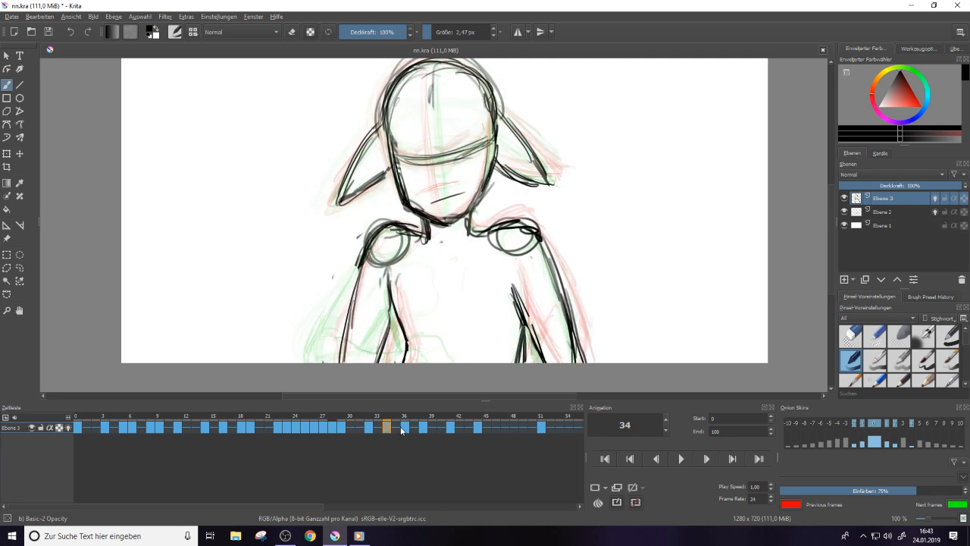
pyautogui.click(400, 427)
pyautogui.click(377, 428)
pyautogui.click(386, 428)
pyautogui.click(367, 428)
# Create a blank frame at frame 31 on layer Ebene 3
pyautogui.click(358, 428)
pyautogui.click(349, 428)
pyautogui.click(360, 428)
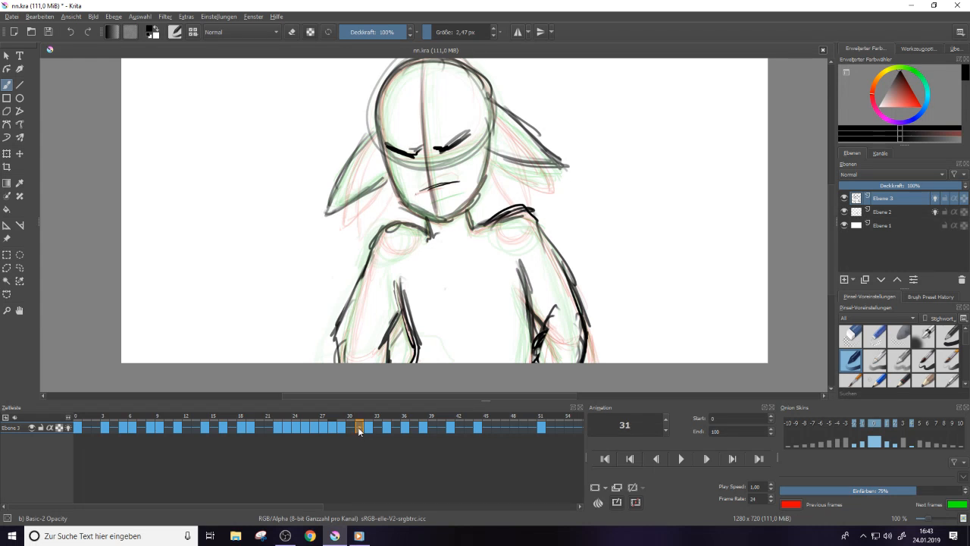
pyautogui.rightClick(363, 428)
pyautogui.click(362, 428)
pyautogui.rightClick(362, 427)
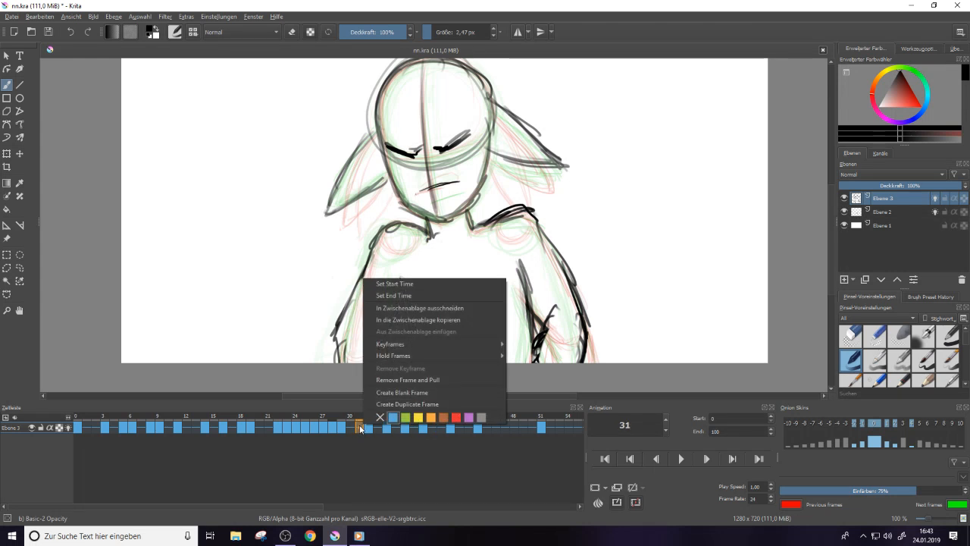
pyautogui.click(413, 392)
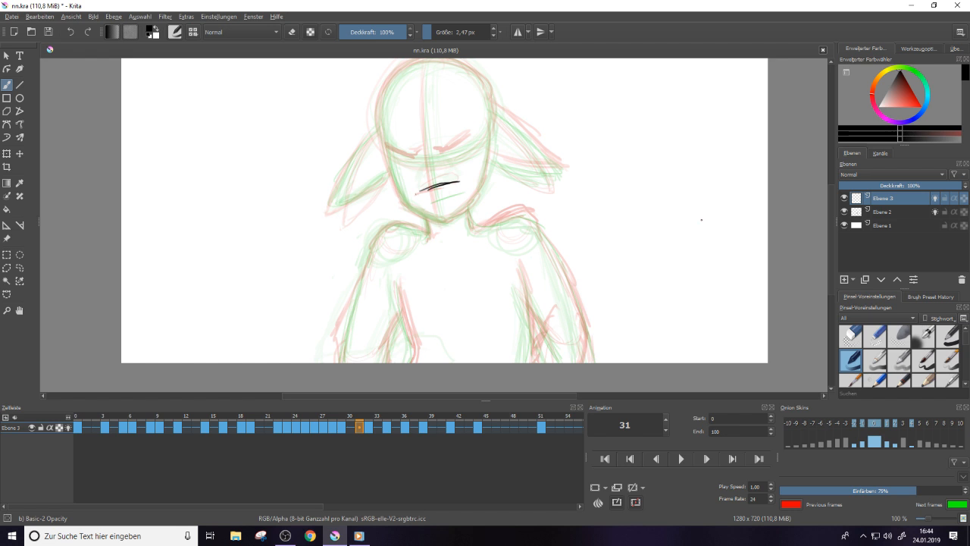
# Sketch loose skull circles over the onion-skinned head on frame 31 and erase the stray stroke along the left side of the face
pyautogui.scroll(2, 829, 246)
pyautogui.moveTo(482, 141)
pyautogui.mouseDown()
pyautogui.moveTo(390, 141)
pyautogui.moveTo(466, 129)
pyautogui.moveTo(455, 208)
pyautogui.moveTo(478, 163)
pyautogui.mouseUp()
pyautogui.moveTo(377, 144); pyautogui.dragTo(395, 231)
pyautogui.press('e')
pyautogui.moveTo(379, 140); pyautogui.dragTo(388, 226)
pyautogui.press('e')
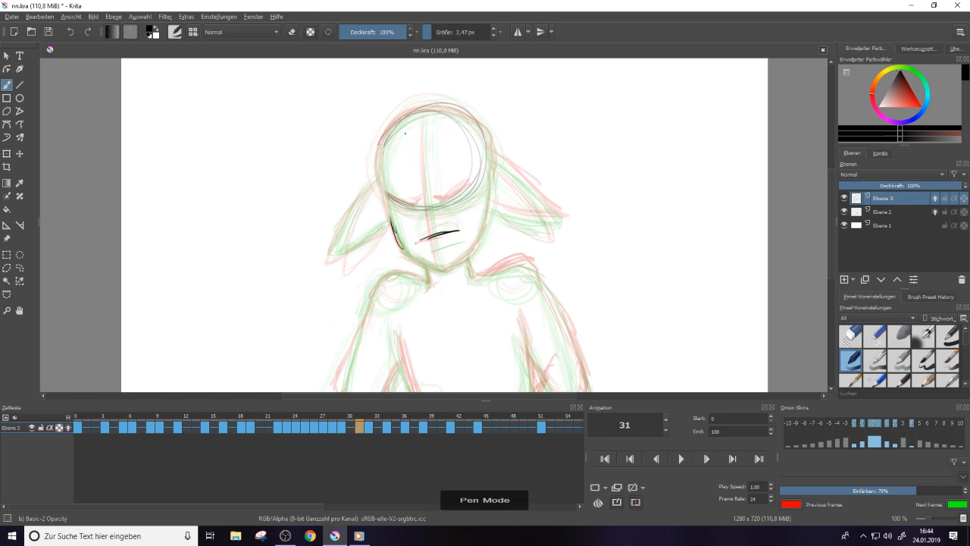
# Draw the face outline on frame 31 from the left temple around the chin to the right temple
pyautogui.moveTo(402, 113)
pyautogui.mouseDown()
pyautogui.moveTo(422, 121)
pyautogui.moveTo(413, 105)
pyautogui.mouseUp()
pyautogui.moveTo(383, 140)
pyautogui.mouseDown()
pyautogui.moveTo(383, 184)
pyautogui.moveTo(381, 152)
pyautogui.moveTo(406, 250)
pyautogui.mouseUp()
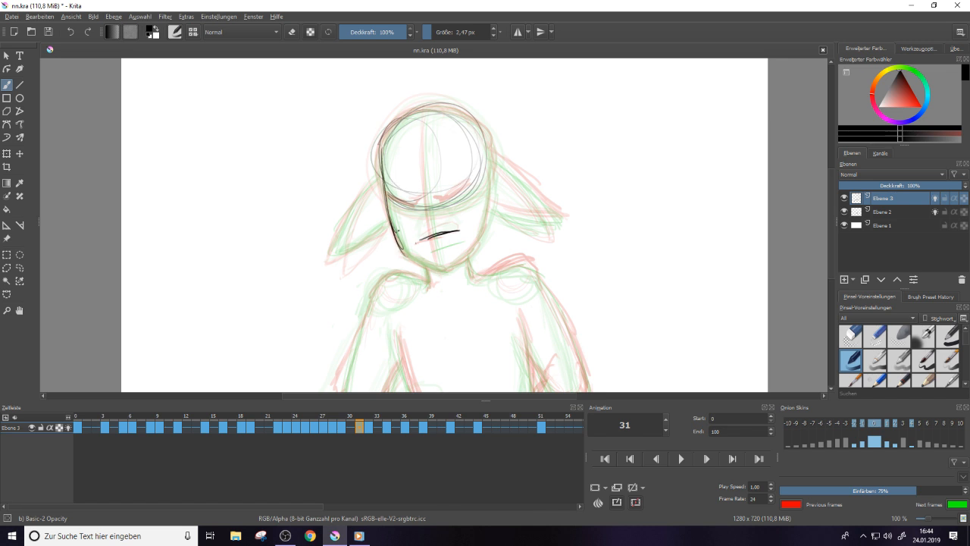
pyautogui.moveTo(388, 195); pyautogui.dragTo(405, 249)
pyautogui.moveTo(391, 212)
pyautogui.mouseDown()
pyautogui.moveTo(413, 259)
pyautogui.moveTo(455, 265)
pyautogui.moveTo(483, 229)
pyautogui.moveTo(490, 171)
pyautogui.moveTo(484, 239)
pyautogui.moveTo(485, 141)
pyautogui.mouseUp()
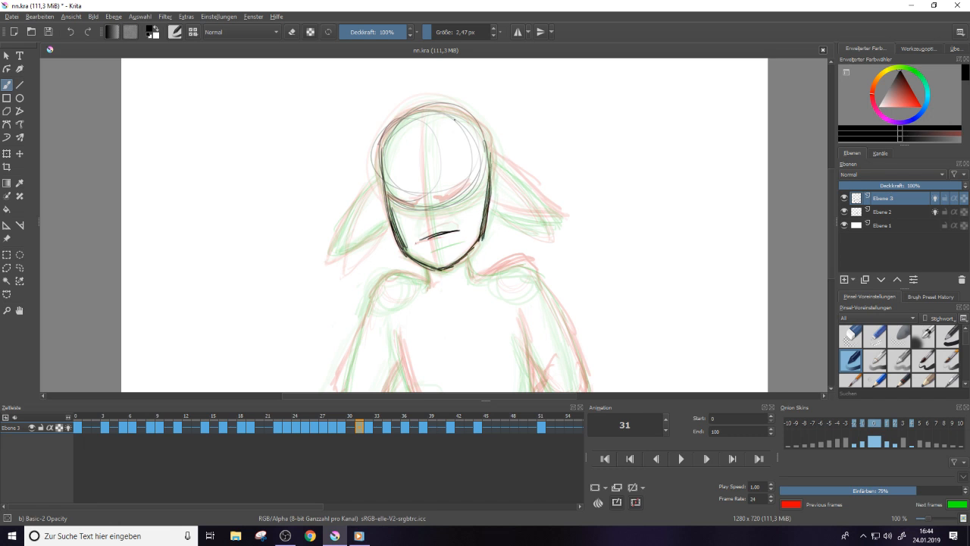
pyautogui.moveTo(383, 165)
pyautogui.mouseDown()
pyautogui.moveTo(395, 112)
pyautogui.moveTo(405, 112)
pyautogui.mouseUp()
pyautogui.moveTo(403, 114); pyautogui.dragTo(422, 107)
pyautogui.moveTo(382, 143); pyautogui.dragTo(440, 104)
pyautogui.moveTo(399, 123)
pyautogui.mouseDown()
pyautogui.moveTo(462, 103)
pyautogui.moveTo(476, 144)
pyautogui.mouseUp()
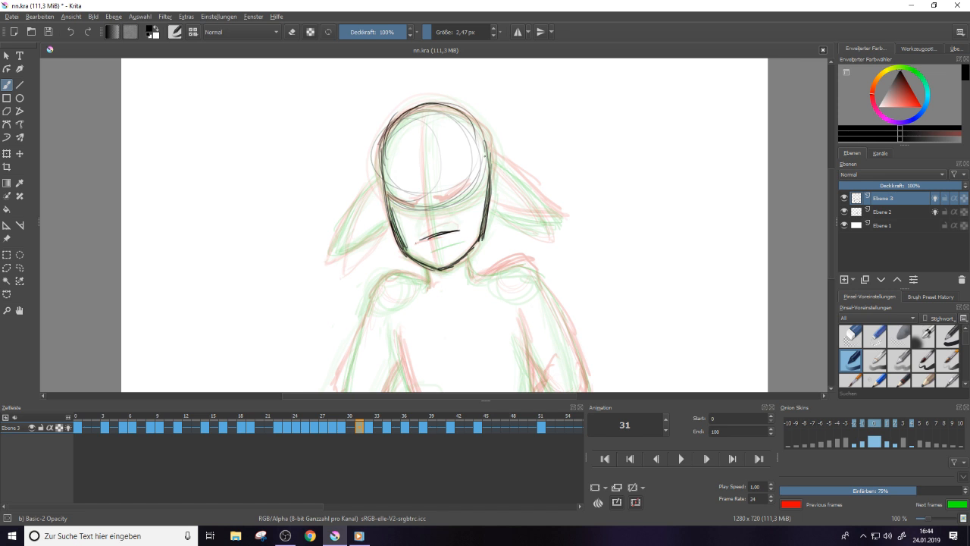
pyautogui.moveTo(444, 115)
pyautogui.mouseDown()
pyautogui.moveTo(488, 156)
pyautogui.moveTo(482, 138)
pyautogui.mouseUp()
pyautogui.moveTo(429, 110)
pyautogui.mouseDown()
pyautogui.moveTo(396, 128)
pyautogui.moveTo(467, 105)
pyautogui.mouseUp()
pyautogui.moveTo(383, 151); pyautogui.dragTo(482, 114)
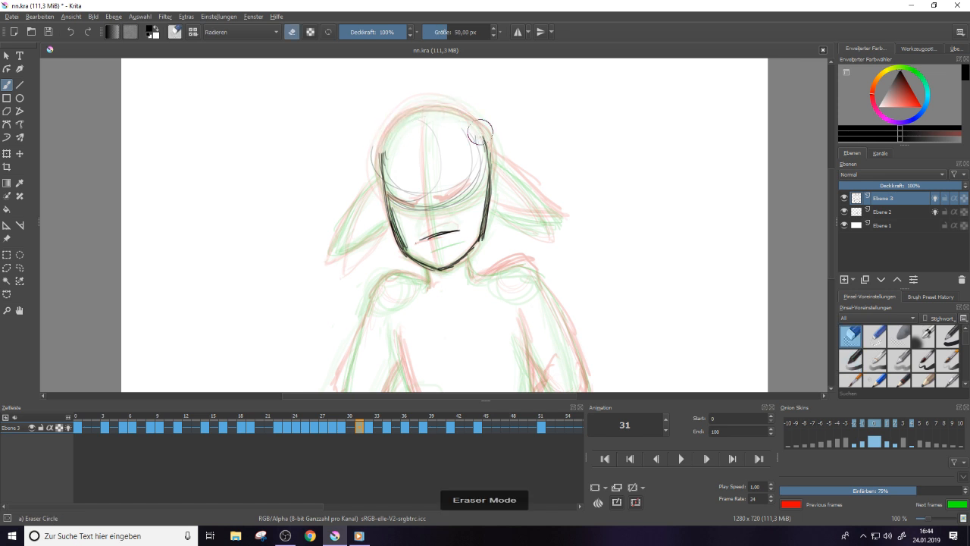
pyautogui.moveTo(425, 122); pyautogui.dragTo(489, 133)
# Draw the curved top of the head on frame 31, joining both sides of the face outline
pyautogui.moveTo(382, 161)
pyautogui.mouseDown()
pyautogui.moveTo(424, 110)
pyautogui.moveTo(455, 108)
pyautogui.mouseUp()
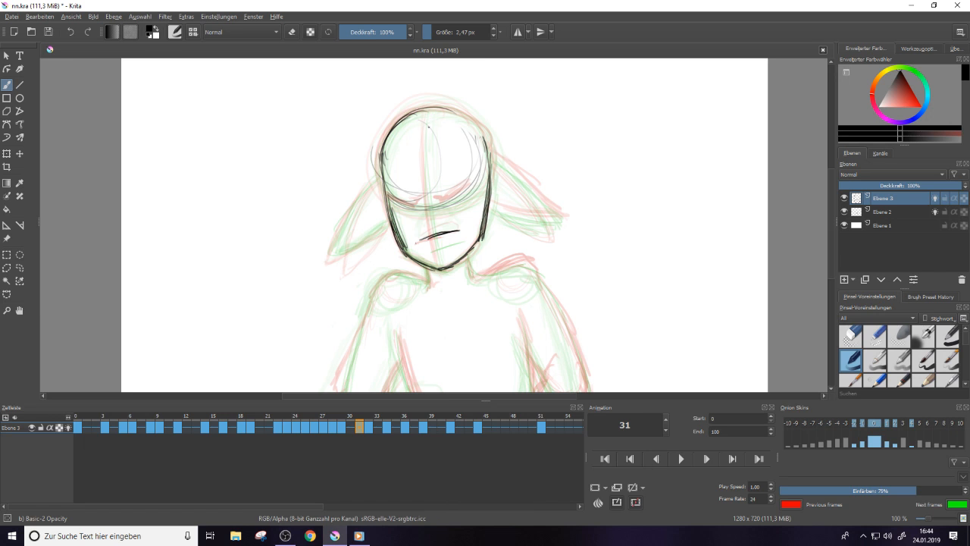
pyautogui.moveTo(398, 126)
pyautogui.mouseDown()
pyautogui.moveTo(471, 117)
pyautogui.moveTo(492, 184)
pyautogui.mouseUp()
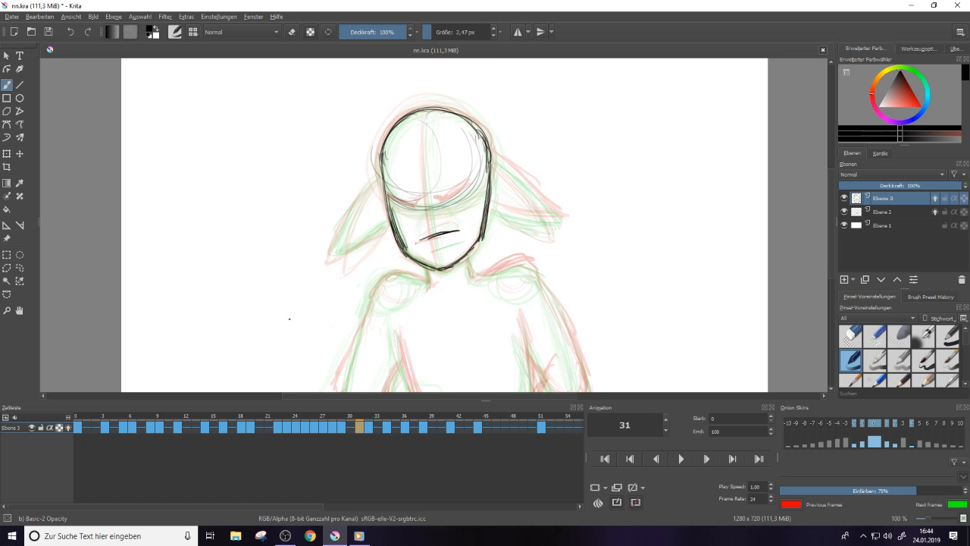
pyautogui.moveTo(492, 156); pyautogui.dragTo(546, 212)
pyautogui.moveTo(523, 182); pyautogui.dragTo(550, 223)
pyautogui.moveTo(535, 194); pyautogui.dragTo(552, 224)
pyautogui.press('e')
pyautogui.press('e')
pyautogui.press('e')
pyautogui.moveTo(497, 159); pyautogui.dragTo(550, 223)
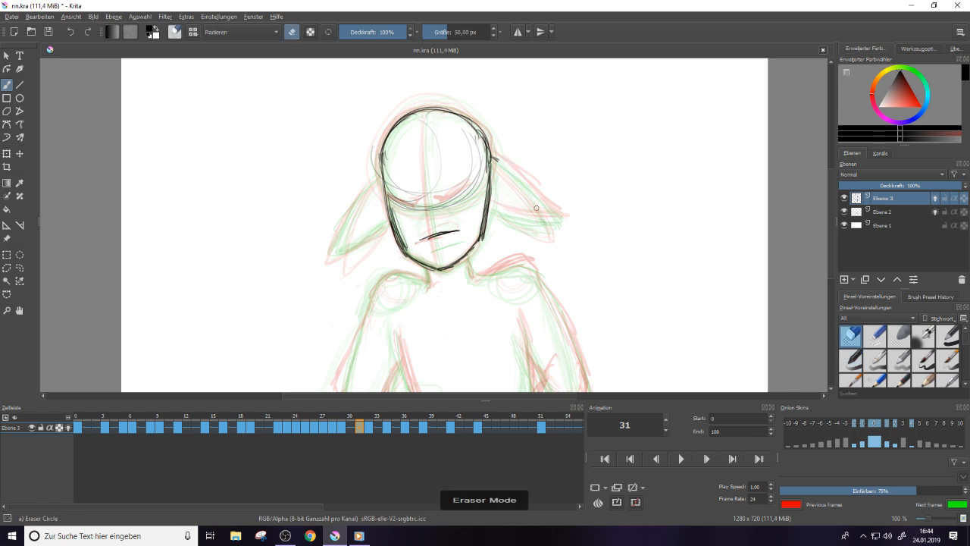
# Compare frame 31 with its neighbouring frames and draw the upper and lower edges of its right ear, meeting in a point
pyautogui.click(344, 429)
pyautogui.click(361, 431)
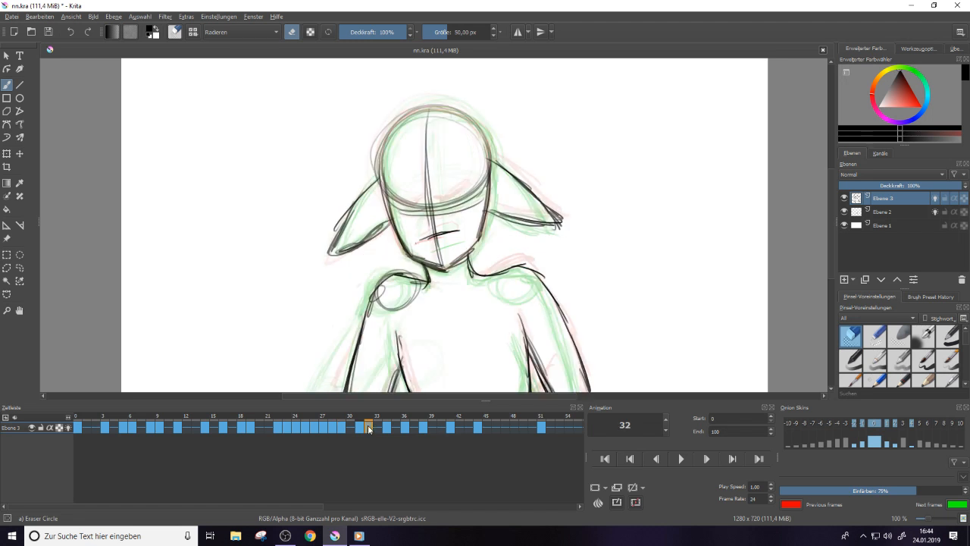
pyautogui.click(369, 426)
pyautogui.click(359, 427)
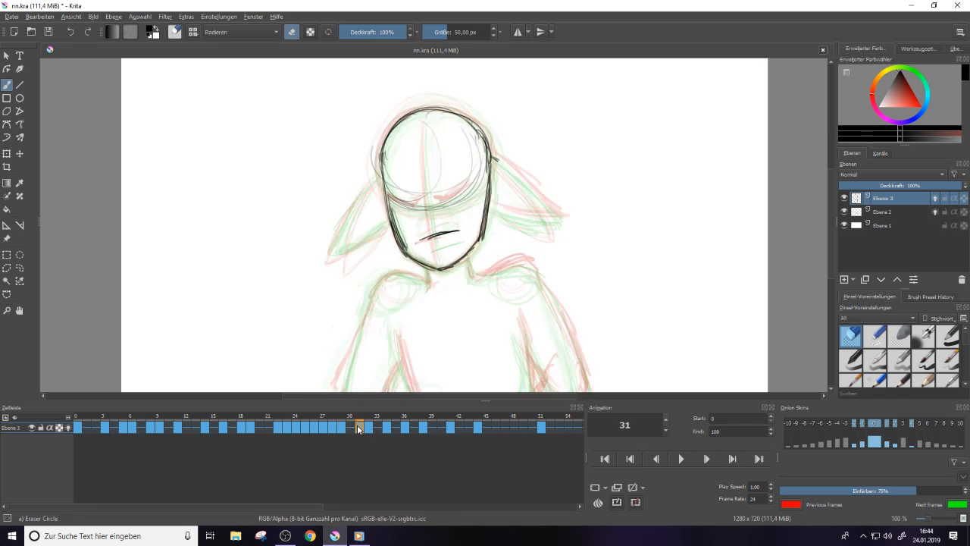
pyautogui.press('e')
pyautogui.moveTo(491, 157); pyautogui.dragTo(556, 222)
pyautogui.moveTo(491, 208); pyautogui.dragTo(558, 220)
# Draw the left ear on frame 31 with an outer and an inner edge, erasing the overlong tip
pyautogui.moveTo(383, 174)
pyautogui.mouseDown()
pyautogui.moveTo(341, 221)
pyautogui.moveTo(332, 248)
pyautogui.mouseUp()
pyautogui.moveTo(351, 207); pyautogui.dragTo(326, 276)
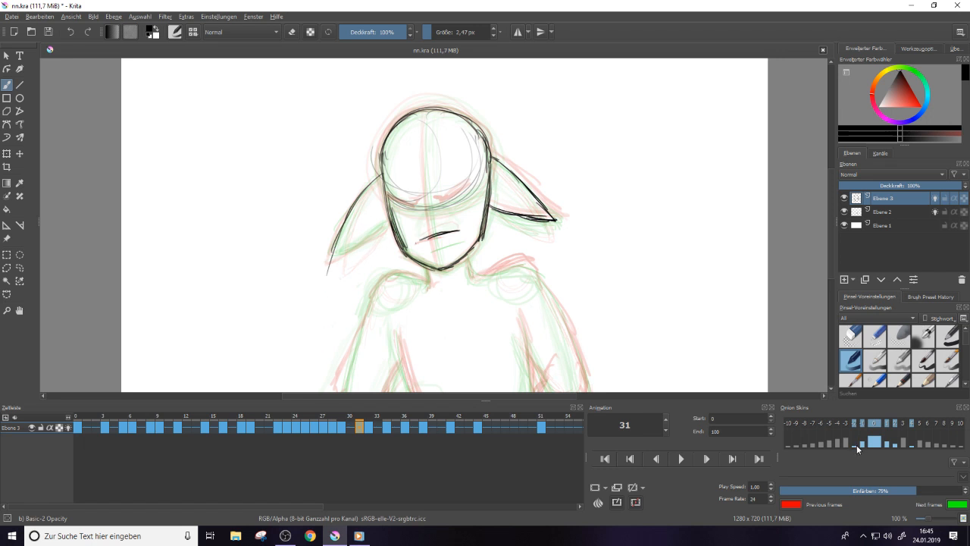
pyautogui.press('e')
pyautogui.press('e')
pyautogui.moveTo(327, 273)
pyautogui.mouseDown()
pyautogui.moveTo(342, 236)
pyautogui.moveTo(331, 257)
pyautogui.mouseUp()
pyautogui.moveTo(346, 213)
pyautogui.mouseDown()
pyautogui.moveTo(357, 245)
pyautogui.moveTo(390, 213)
pyautogui.mouseUp()
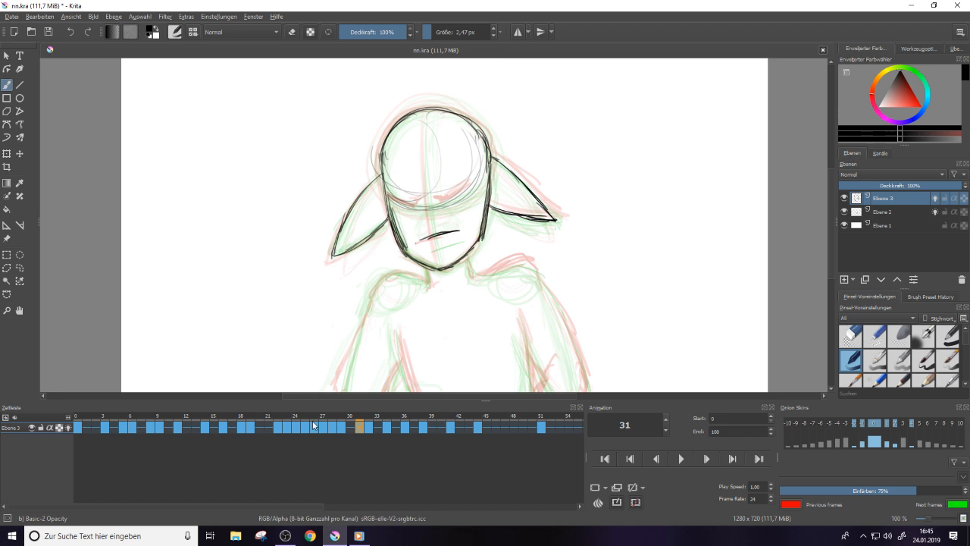
# Erase the heavy lines along the left jaw on frame 31 and redraw them as a cleaner contour
pyautogui.press('e')
pyautogui.press('e')
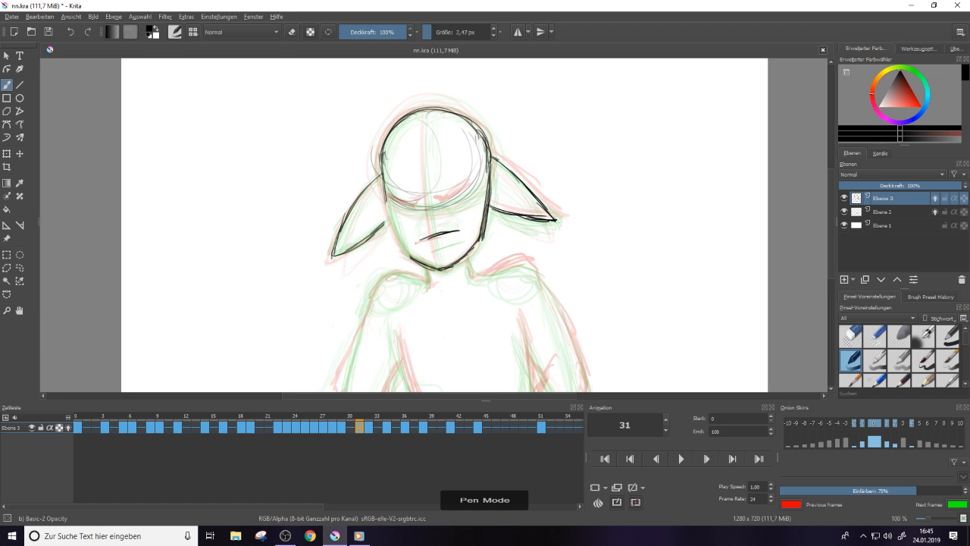
pyautogui.moveTo(398, 237); pyautogui.dragTo(407, 256)
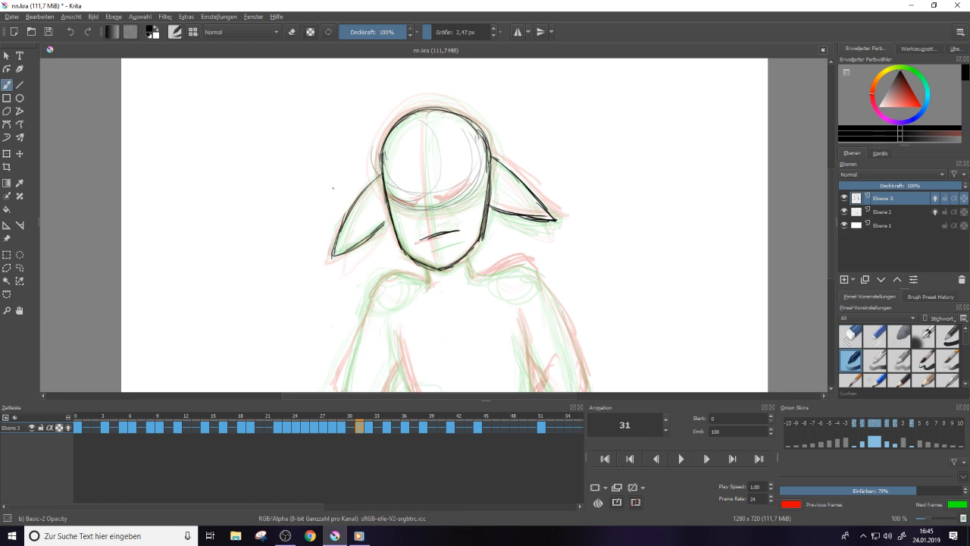
# Draw the vertical face centre line and the curved brow line on frame 31, erasing surplus strokes around the brow
pyautogui.moveTo(424, 115); pyautogui.dragTo(437, 269)
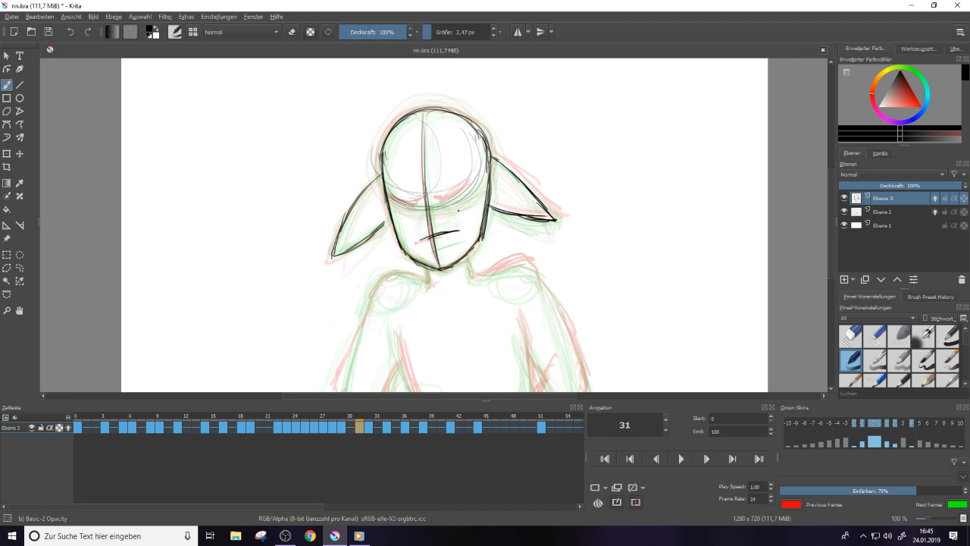
pyautogui.moveTo(392, 209)
pyautogui.mouseDown()
pyautogui.moveTo(471, 198)
pyautogui.moveTo(460, 196)
pyautogui.mouseUp()
pyautogui.moveTo(393, 205)
pyautogui.mouseDown()
pyautogui.moveTo(487, 185)
pyautogui.moveTo(452, 204)
pyautogui.moveTo(479, 187)
pyautogui.mouseUp()
pyautogui.press('e')
pyautogui.moveTo(409, 202)
pyautogui.mouseDown()
pyautogui.moveTo(466, 185)
pyautogui.moveTo(444, 177)
pyautogui.moveTo(417, 203)
pyautogui.moveTo(478, 191)
pyautogui.mouseUp()
pyautogui.press('e')
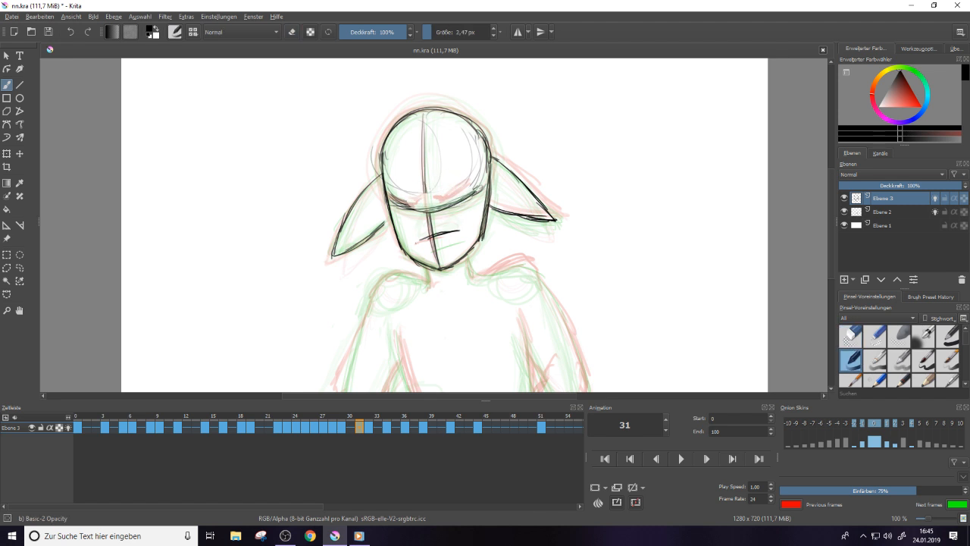
# Draw the two short neck lines below the jaw on frame 31
pyautogui.press('e')
pyautogui.press('e')
pyautogui.moveTo(466, 254)
pyautogui.mouseDown()
pyautogui.moveTo(473, 282)
pyautogui.moveTo(430, 289)
pyautogui.mouseUp()
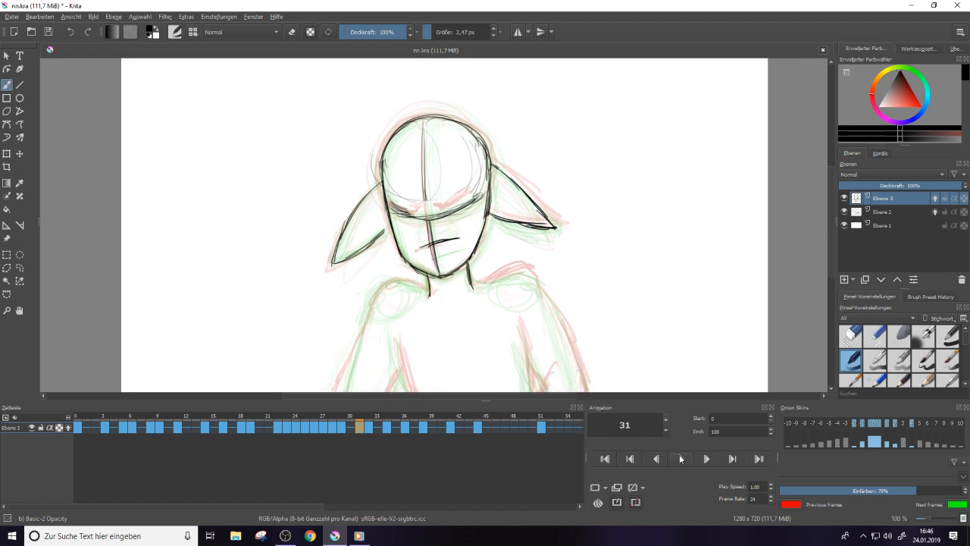
# Pause the music in the media player, and play the rough animation in Krita to review the motion
pyautogui.click(359, 535)
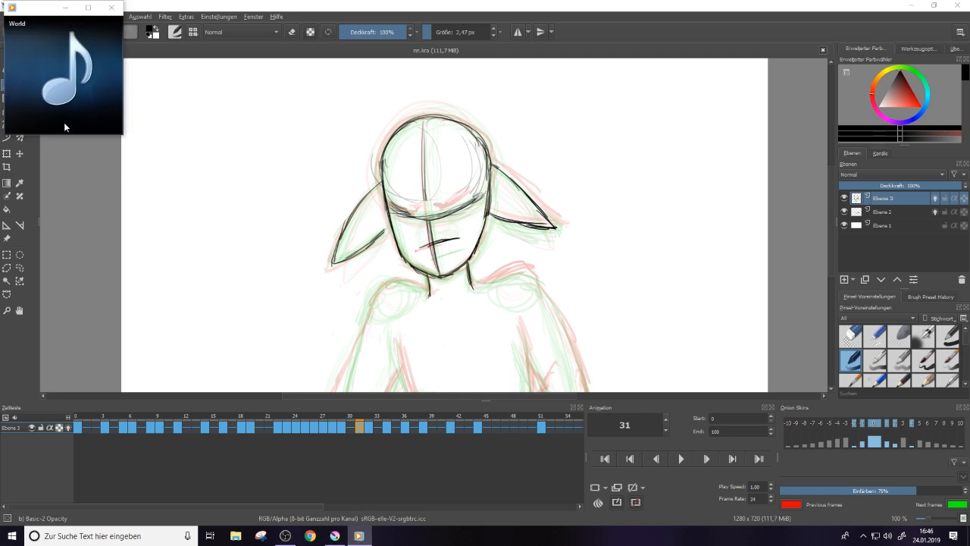
pyautogui.click(680, 457)
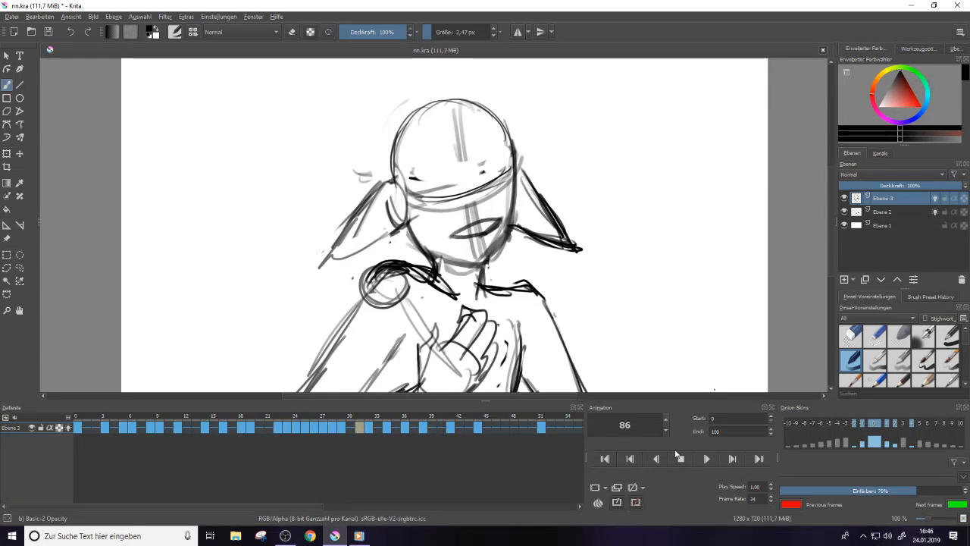
pyautogui.click(680, 458)
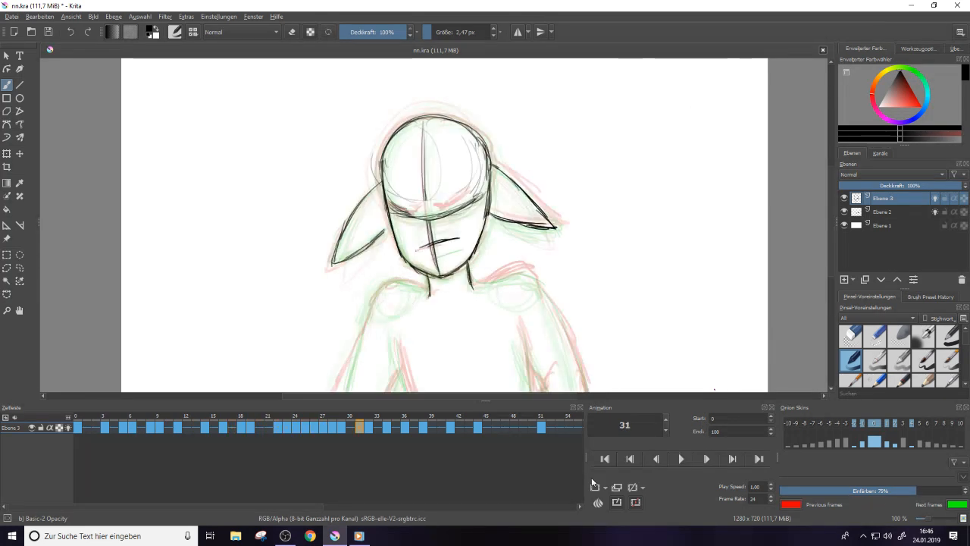
# Switch to the media player, resume the music and minimize its window
pyautogui.click(359, 536)
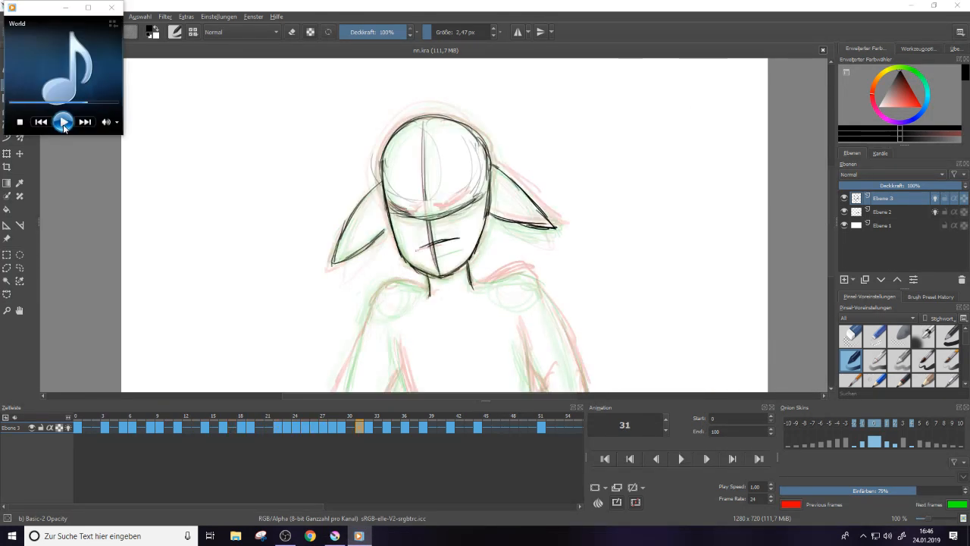
pyautogui.click(64, 125)
pyautogui.click(74, 4)
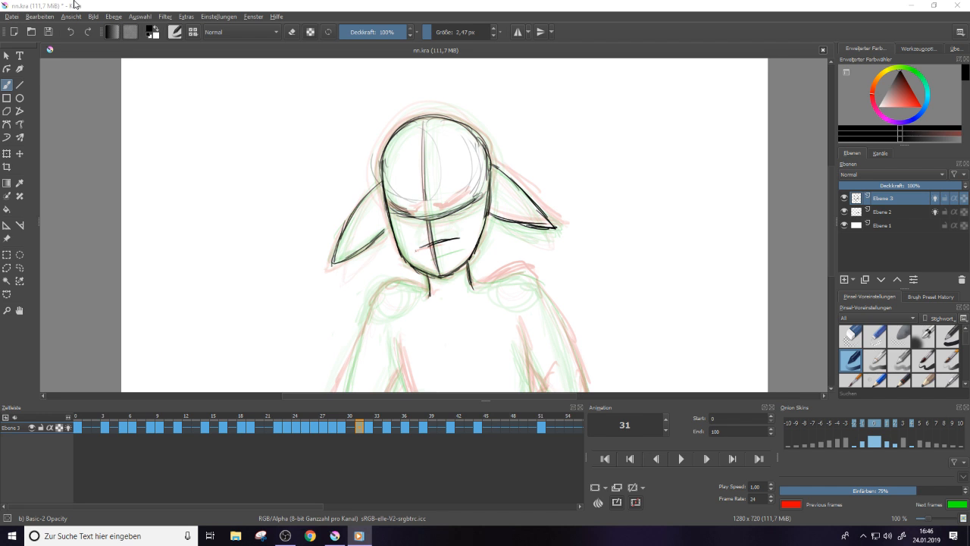
# Compare frame 31 with its neighbour, and draw the right shoulder line from the neck to the upper arm on frame 31
pyautogui.click(369, 428)
pyautogui.click(360, 427)
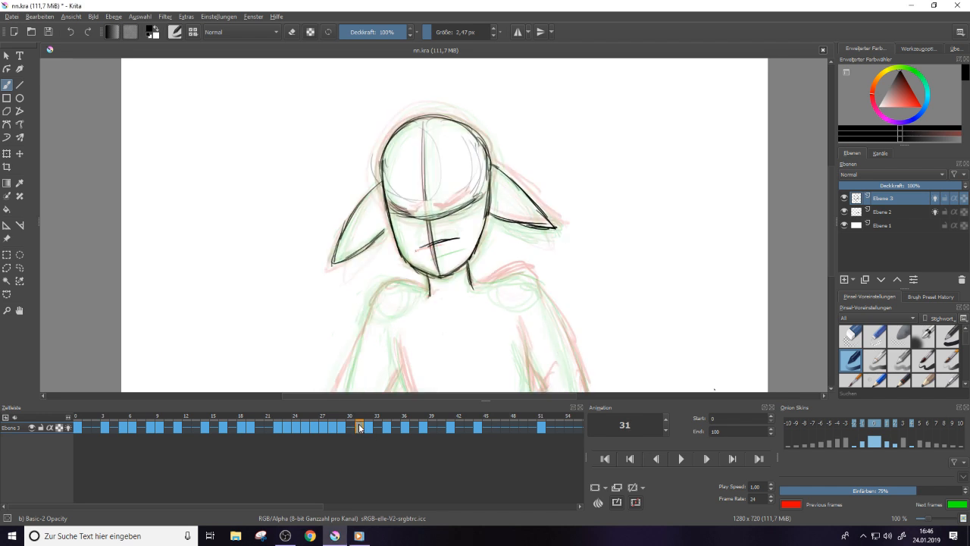
pyautogui.moveTo(470, 288)
pyautogui.mouseDown()
pyautogui.moveTo(504, 263)
pyautogui.moveTo(541, 285)
pyautogui.mouseUp()
pyautogui.moveTo(515, 336); pyautogui.dragTo(529, 364)
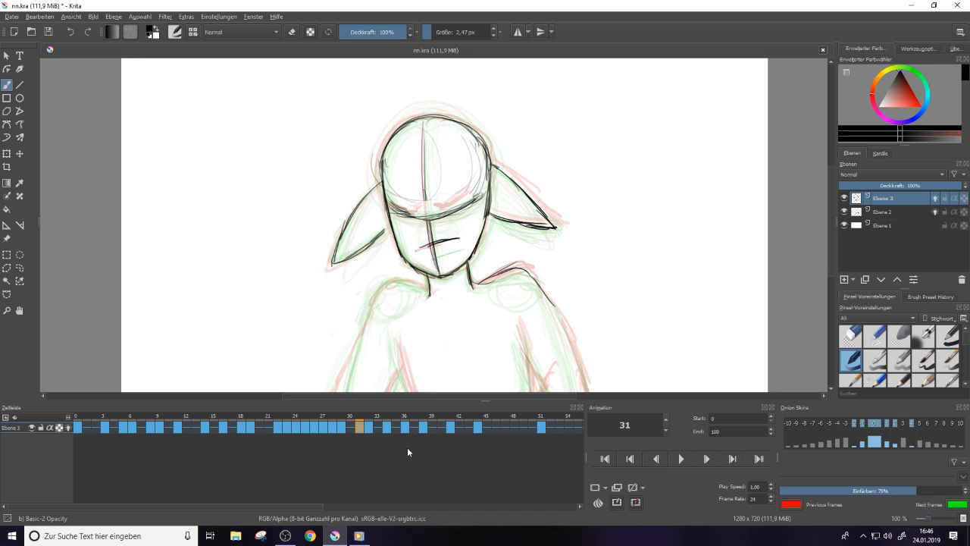
# Draw the left shoulder line and the left side of the torso down to the canvas edge on frame 31
pyautogui.click(344, 428)
pyautogui.click(359, 429)
pyautogui.moveTo(432, 294)
pyautogui.mouseDown()
pyautogui.moveTo(383, 282)
pyautogui.moveTo(376, 326)
pyautogui.moveTo(408, 388)
pyautogui.mouseUp()
pyautogui.moveTo(398, 343); pyautogui.dragTo(410, 392)
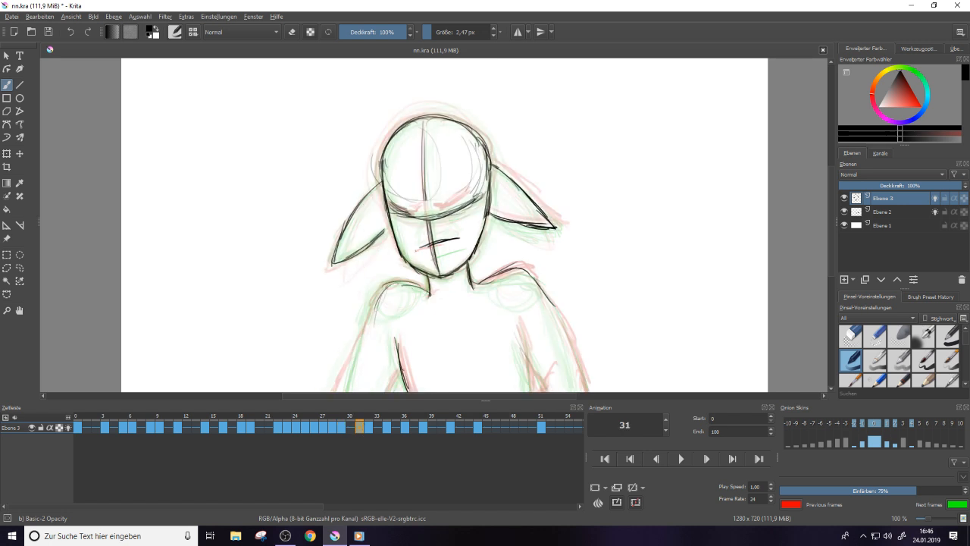
pyautogui.scroll(-3, 830, 240)
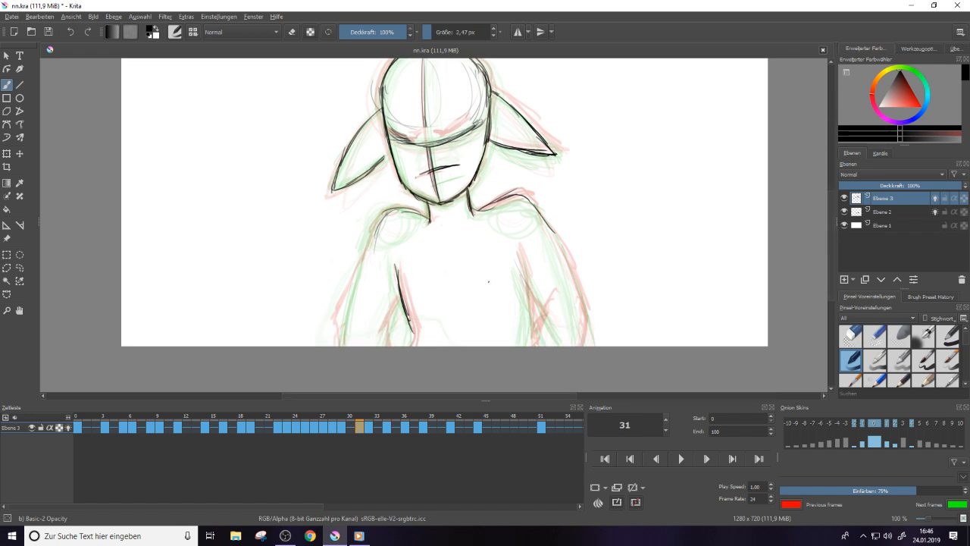
pyautogui.moveTo(399, 274); pyautogui.dragTo(413, 348)
# Compare the pose on frames 29 and 32, and draw the right side of the torso on frame 31
pyautogui.click(341, 429)
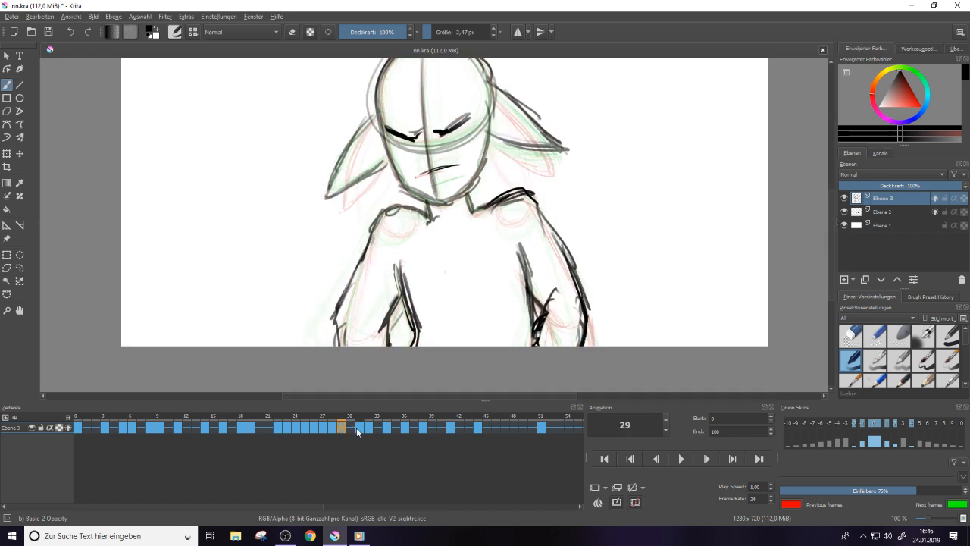
pyautogui.click(360, 429)
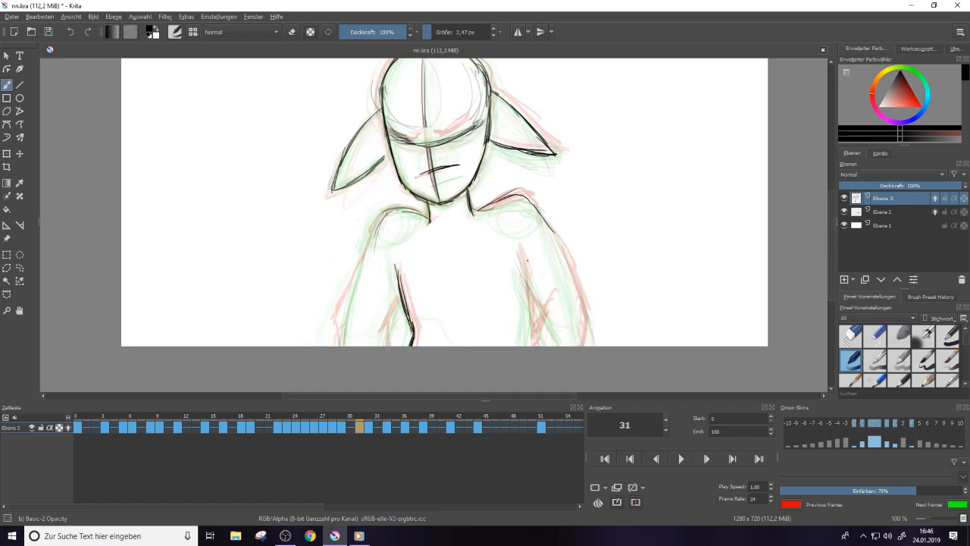
pyautogui.click(369, 432)
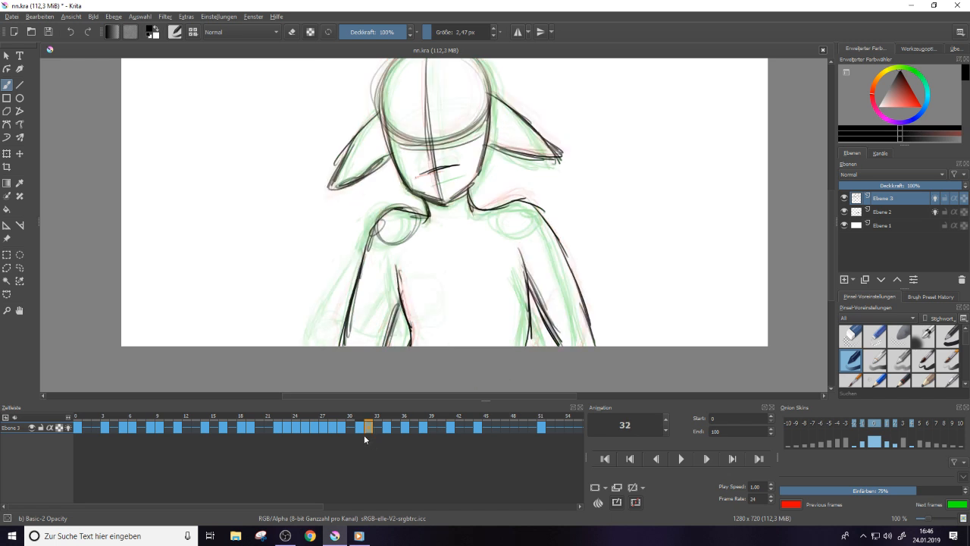
pyautogui.click(358, 429)
pyautogui.click(347, 430)
pyautogui.click(360, 427)
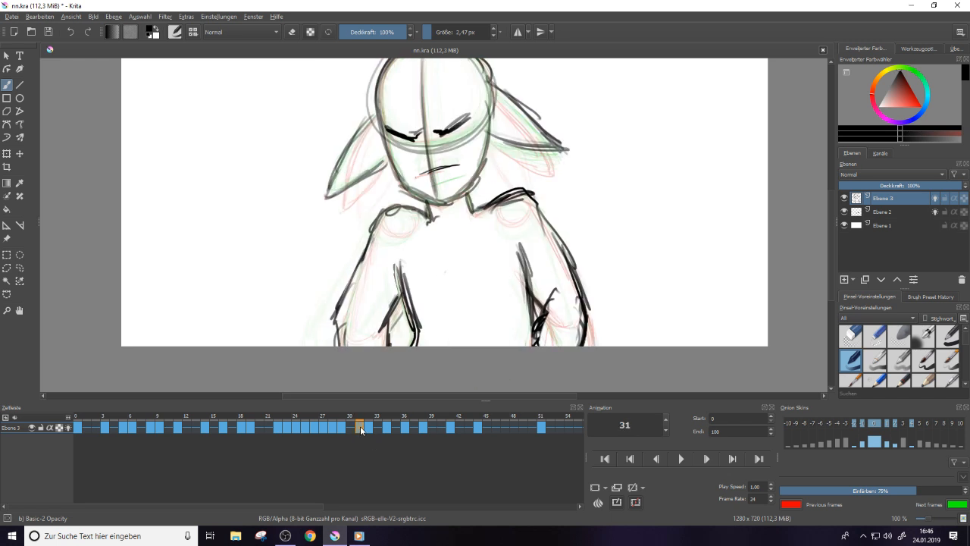
pyautogui.moveTo(532, 288); pyautogui.dragTo(545, 343)
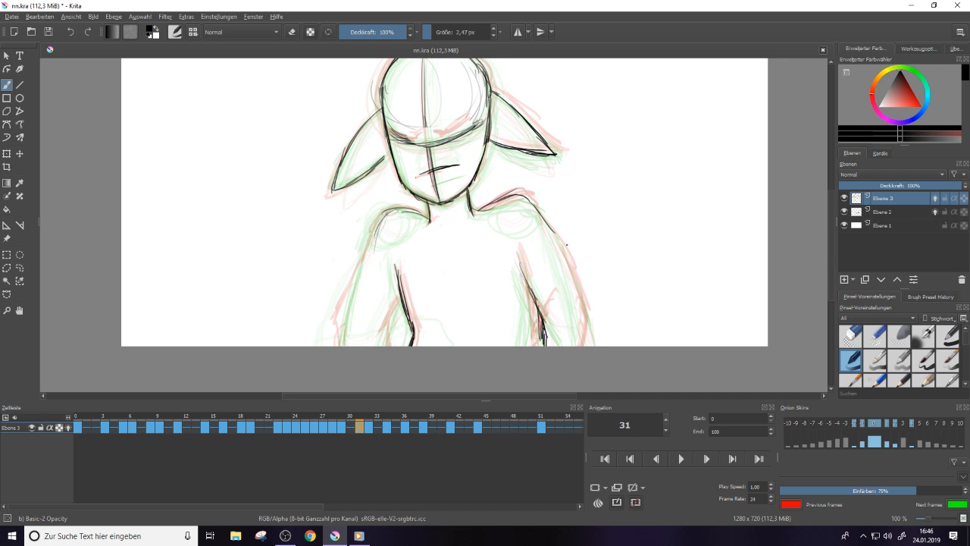
# Draw the outer line of the right arm on frame 31, and erase and redraw the lower lines between torso and arm
pyautogui.moveTo(548, 226); pyautogui.dragTo(589, 307)
pyautogui.moveTo(573, 274); pyautogui.dragTo(589, 348)
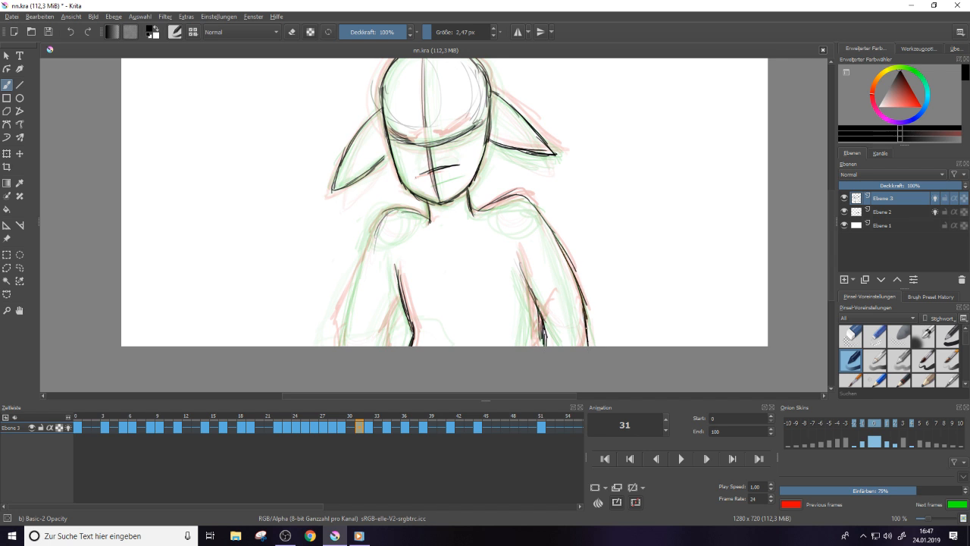
pyautogui.press('e')
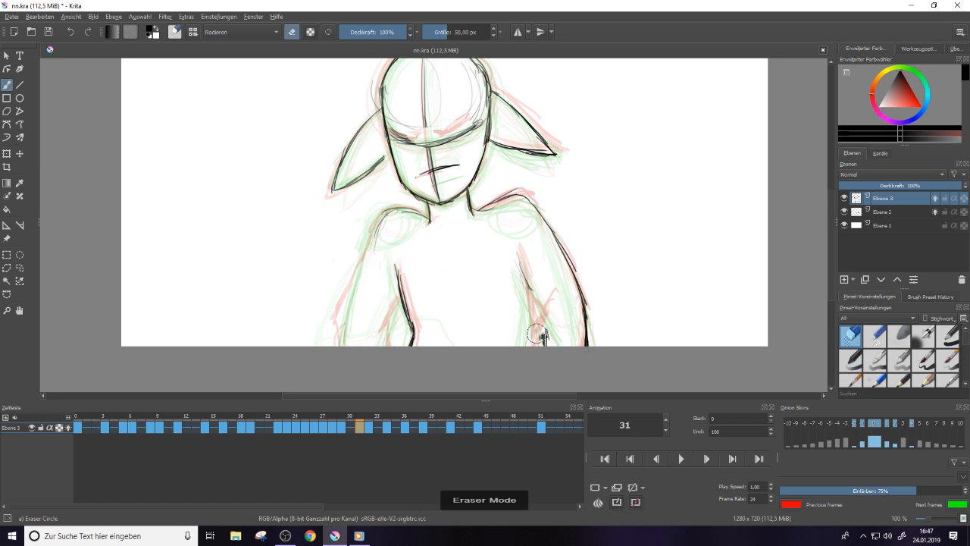
pyautogui.press('e')
pyautogui.moveTo(539, 320)
pyautogui.mouseDown()
pyautogui.moveTo(525, 283)
pyautogui.moveTo(547, 344)
pyautogui.mouseUp()
pyautogui.moveTo(535, 304); pyautogui.dragTo(534, 347)
# Draw the outer and inner lines of the left arm from the shoulder down to the canvas edge on frame 31
pyautogui.moveTo(397, 297); pyautogui.dragTo(389, 334)
pyautogui.moveTo(385, 214); pyautogui.dragTo(353, 314)
pyautogui.moveTo(365, 261); pyautogui.dragTo(344, 342)
pyautogui.moveTo(394, 318); pyautogui.dragTo(387, 347)
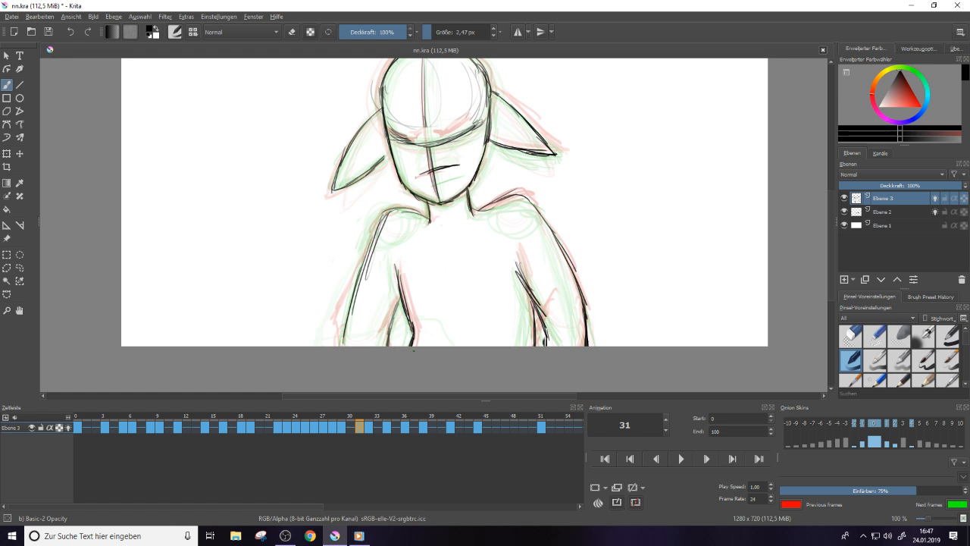
# Try to redraw the vertical face centre line with a slight curve from the crown to the chin on frame 31
pyautogui.moveTo(832, 228)
pyautogui.mouseDown()
pyautogui.moveTo(832, 209)
pyautogui.moveTo(831, 219)
pyautogui.mouseUp()
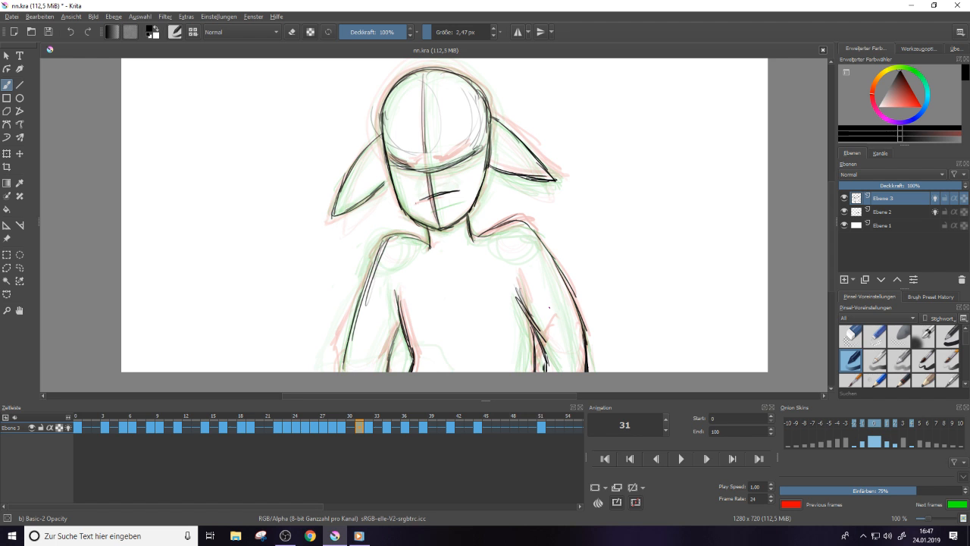
pyautogui.scroll(2, 444, 225)
pyautogui.moveTo(422, 125); pyautogui.dragTo(426, 258)
pyautogui.moveTo(424, 196); pyautogui.dragTo(438, 272)
pyautogui.moveTo(428, 229); pyautogui.dragTo(438, 275)
pyautogui.press('e')
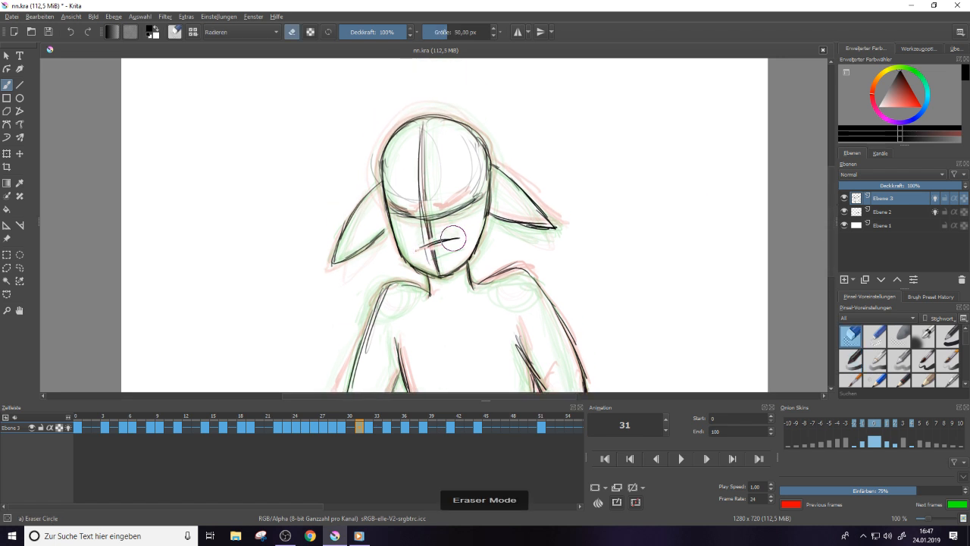
pyautogui.press('e')
pyautogui.moveTo(423, 212); pyautogui.dragTo(438, 276)
pyautogui.moveTo(427, 249); pyautogui.dragTo(421, 137)
pyautogui.moveTo(423, 171)
pyautogui.mouseDown()
pyautogui.moveTo(429, 115)
pyautogui.moveTo(421, 198)
pyautogui.mouseUp()
# Erase the doubled centre-line strokes on frame 31 and redraw one curved centre line from the crown to the chin
pyautogui.press('e')
pyautogui.moveTo(424, 141); pyautogui.dragTo(429, 253)
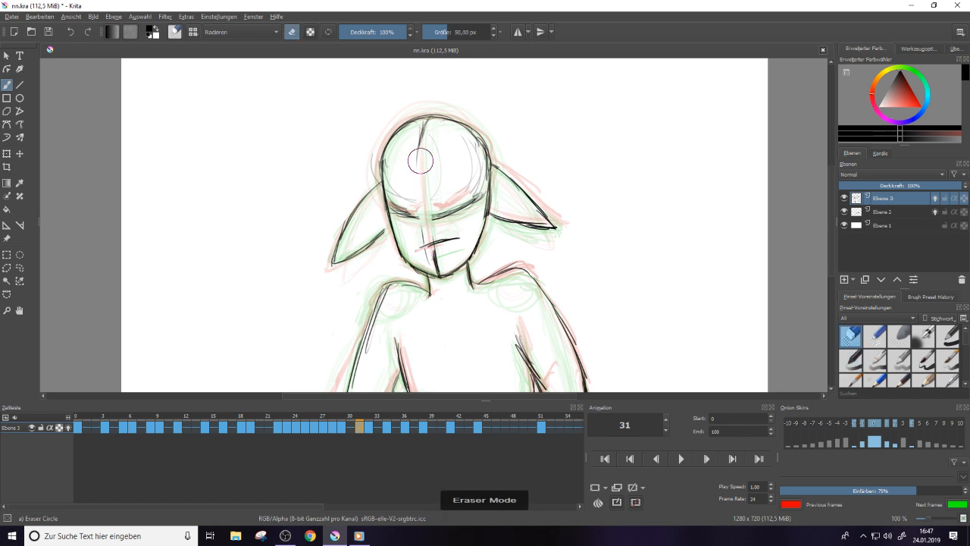
pyautogui.moveTo(421, 159); pyautogui.dragTo(431, 264)
pyautogui.press('e')
pyautogui.moveTo(423, 115); pyautogui.dragTo(423, 224)
pyautogui.moveTo(424, 135); pyautogui.dragTo(435, 270)
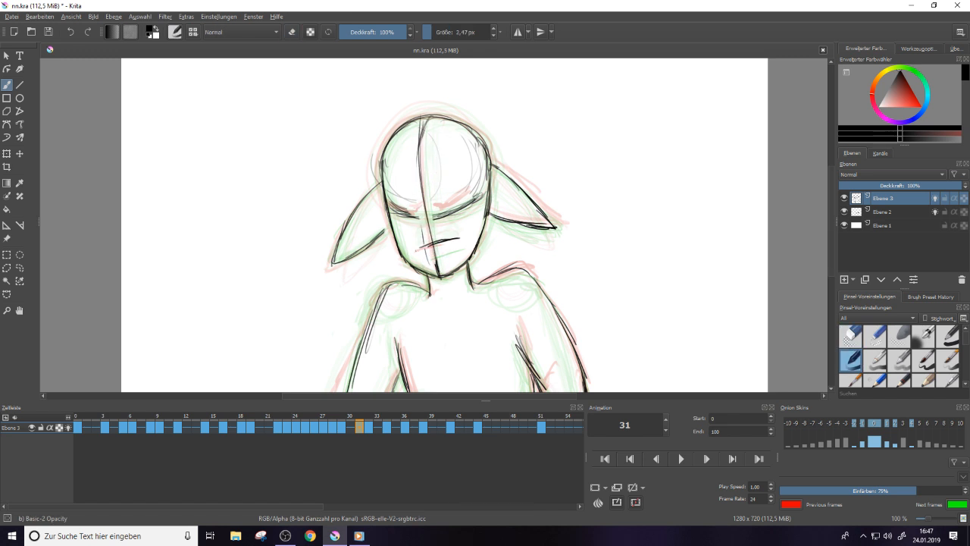
pyautogui.moveTo(429, 220); pyautogui.dragTo(436, 264)
# Erase the curved brow line on frame 31 and redraw it across the face with a thin stroke
pyautogui.press('e')
pyautogui.moveTo(386, 201)
pyautogui.mouseDown()
pyautogui.moveTo(470, 206)
pyautogui.moveTo(482, 171)
pyautogui.moveTo(470, 213)
pyautogui.moveTo(489, 199)
pyautogui.moveTo(454, 215)
pyautogui.mouseUp()
pyautogui.press('/')
pyautogui.moveTo(452, 207); pyautogui.dragTo(485, 195)
pyautogui.moveTo(396, 213); pyautogui.dragTo(480, 198)
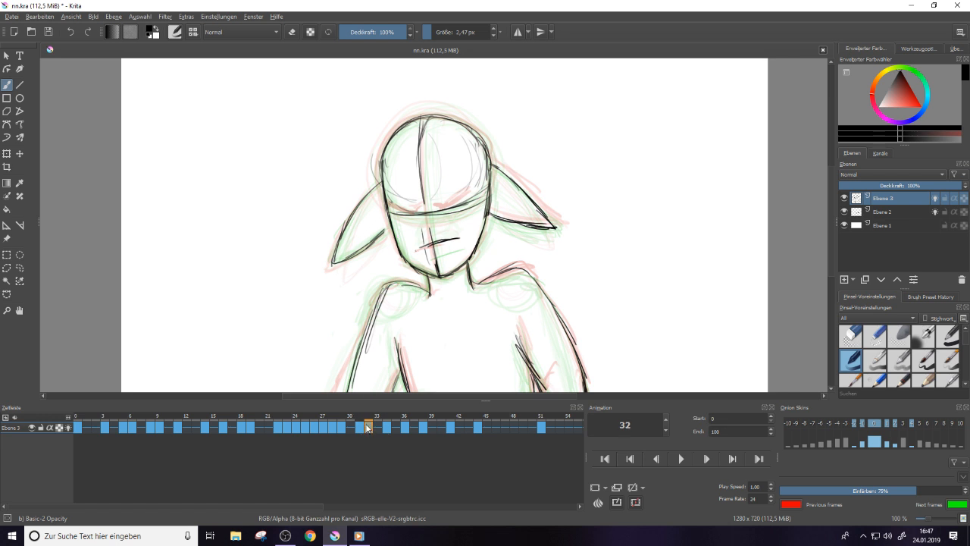
# Compare frames 31 and 32, and retouch the left side of the head outline on frame 32
pyautogui.click(361, 426)
pyautogui.click(368, 427)
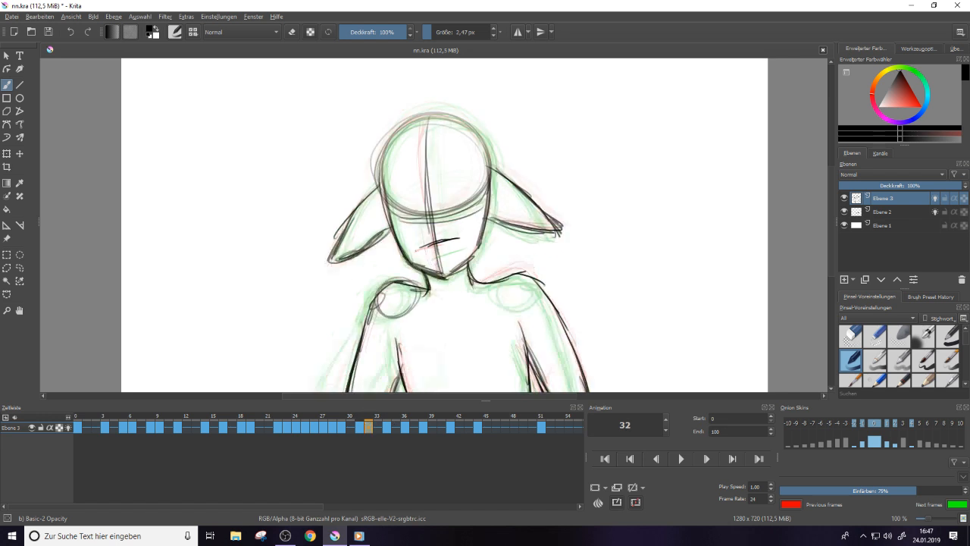
pyautogui.press('e')
pyautogui.press('e')
pyautogui.press('e')
pyautogui.press('e')
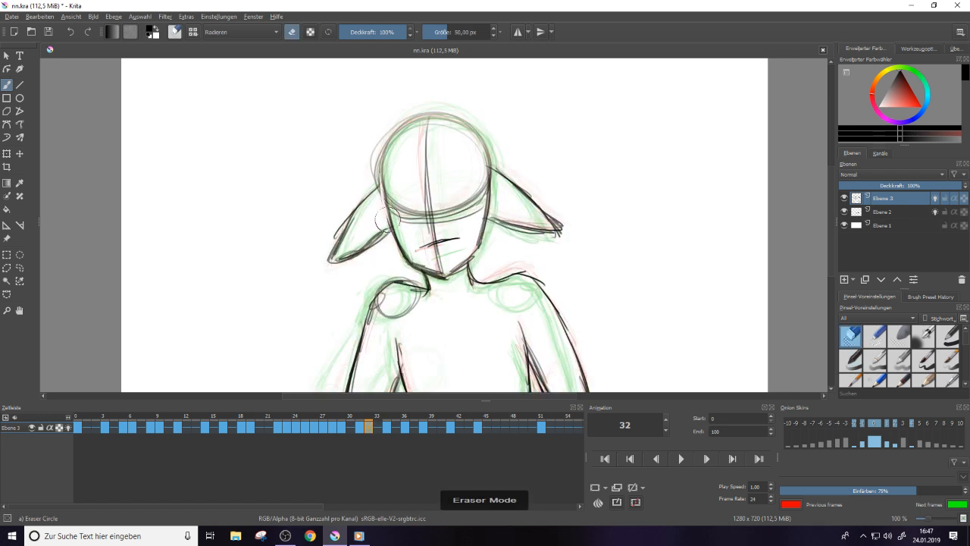
pyautogui.moveTo(395, 143)
pyautogui.mouseDown()
pyautogui.moveTo(425, 117)
pyautogui.moveTo(464, 114)
pyautogui.moveTo(442, 121)
pyautogui.moveTo(490, 169)
pyautogui.moveTo(387, 162)
pyautogui.moveTo(381, 199)
pyautogui.mouseUp()
# Erase and redraw both sides of the face contour down to the chin on frame 34
pyautogui.click(388, 427)
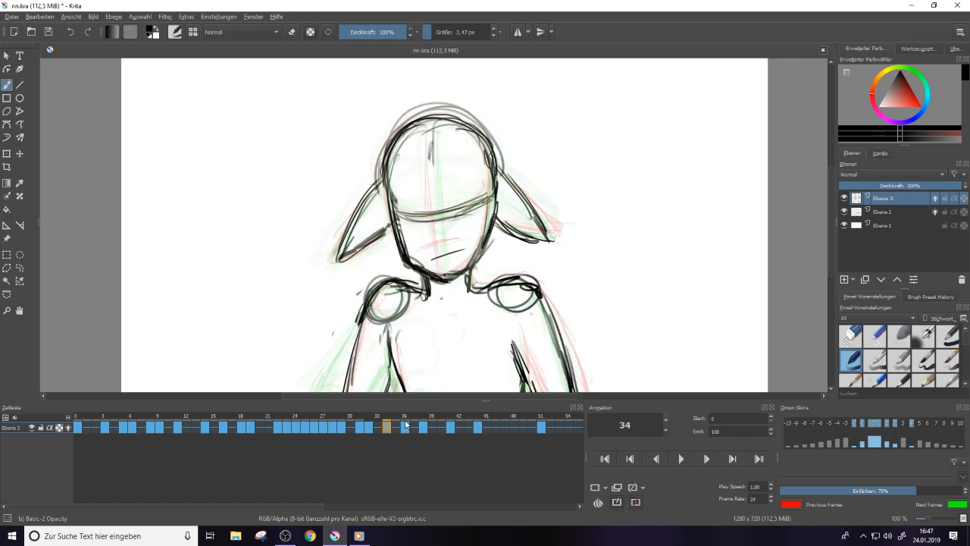
pyautogui.press('e')
pyautogui.press('/')
pyautogui.moveTo(396, 211); pyautogui.dragTo(416, 267)
pyautogui.press('e')
pyautogui.moveTo(497, 177)
pyautogui.mouseDown()
pyautogui.moveTo(485, 253)
pyautogui.moveTo(498, 179)
pyautogui.mouseUp()
pyautogui.press('e')
pyautogui.moveTo(494, 172); pyautogui.dragTo(479, 259)
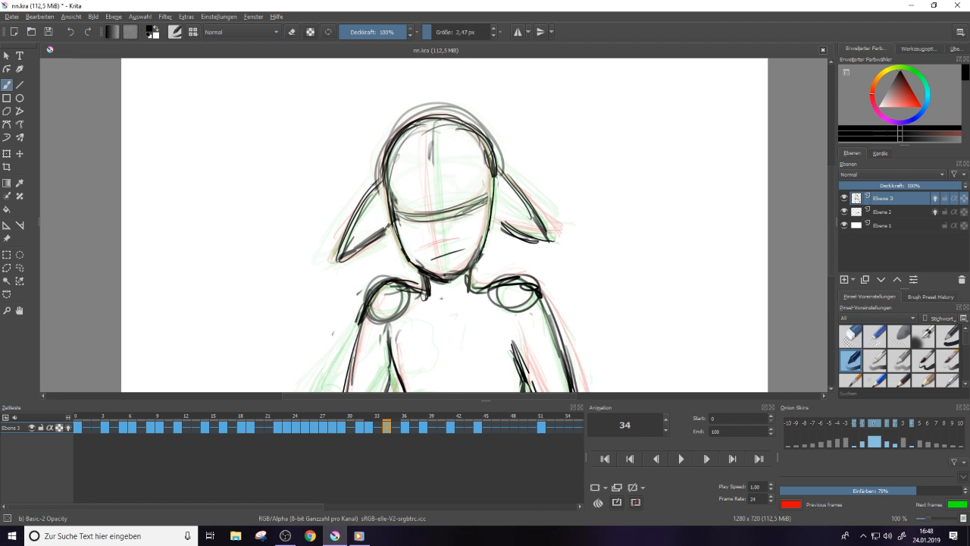
pyautogui.moveTo(493, 212); pyautogui.dragTo(478, 258)
# Draw the vertical face centre line, retouch the line between torso and left arm on frame 34, and save the file
pyautogui.moveTo(438, 119); pyautogui.dragTo(438, 230)
pyautogui.moveTo(436, 160); pyautogui.dragTo(447, 277)
pyautogui.press('e')
pyautogui.press('e')
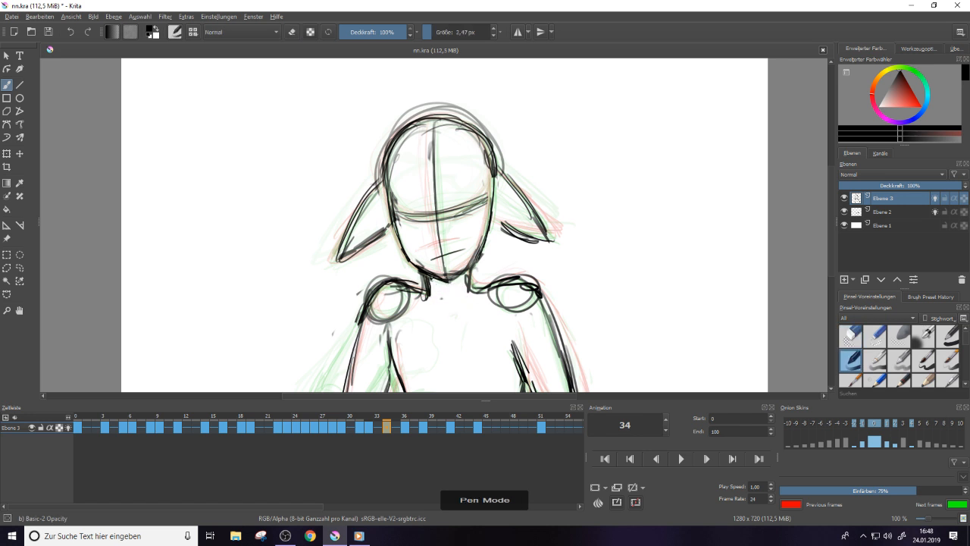
pyautogui.moveTo(391, 365); pyautogui.dragTo(389, 382)
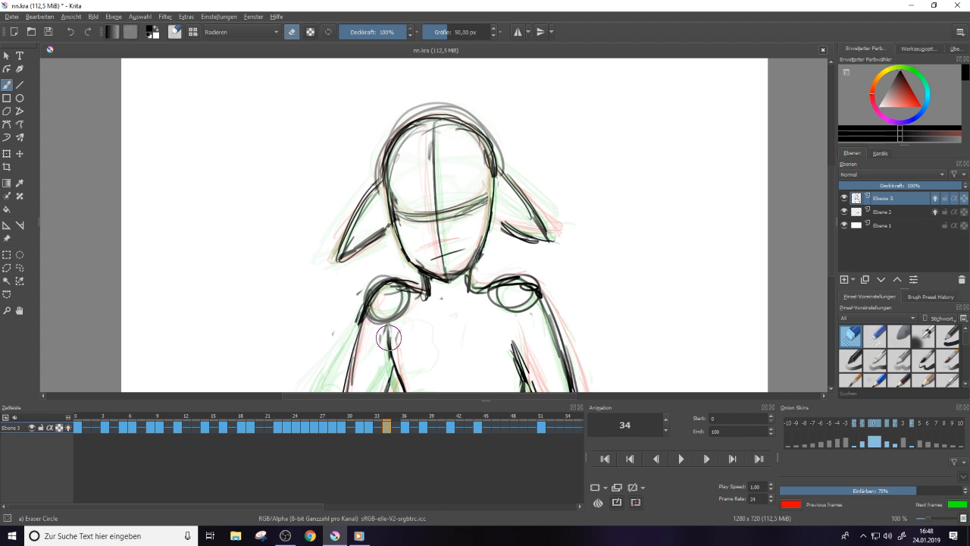
pyautogui.hotkey('ctrl', 's')
# Compare frames 34 and 36, and erase and redraw the chin and right jaw on frame 36 as a smooth rounded contour
pyautogui.click(408, 428)
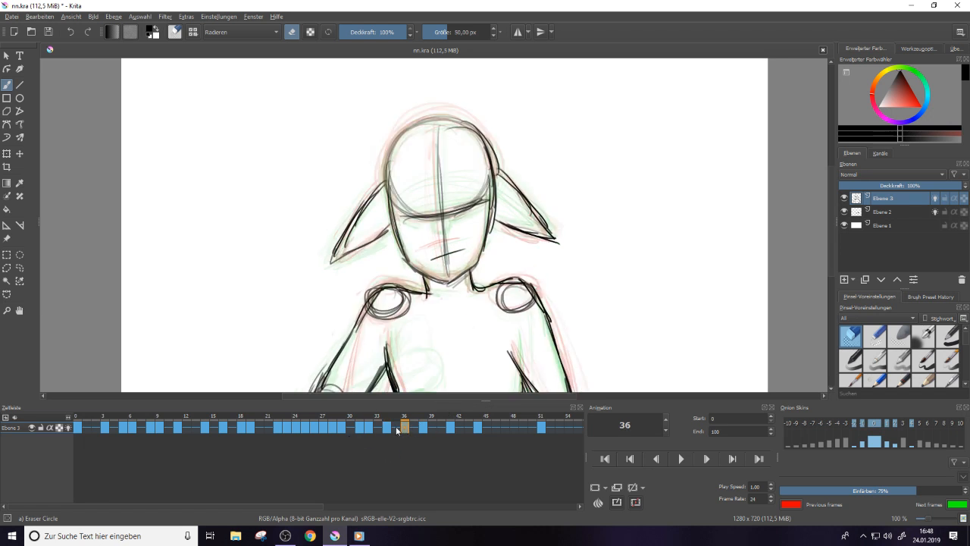
pyautogui.click(388, 426)
pyautogui.click(406, 427)
pyautogui.press('e')
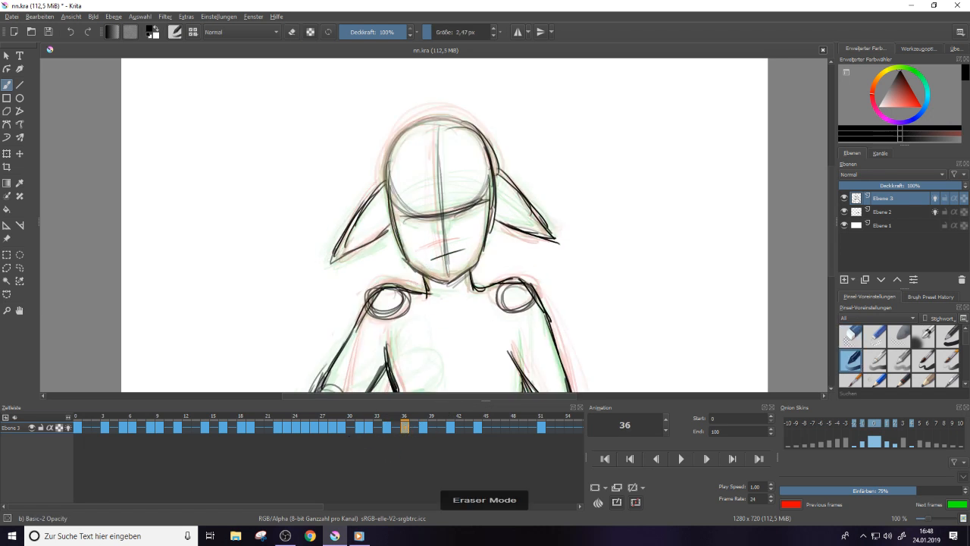
pyautogui.press('e')
pyautogui.press('e')
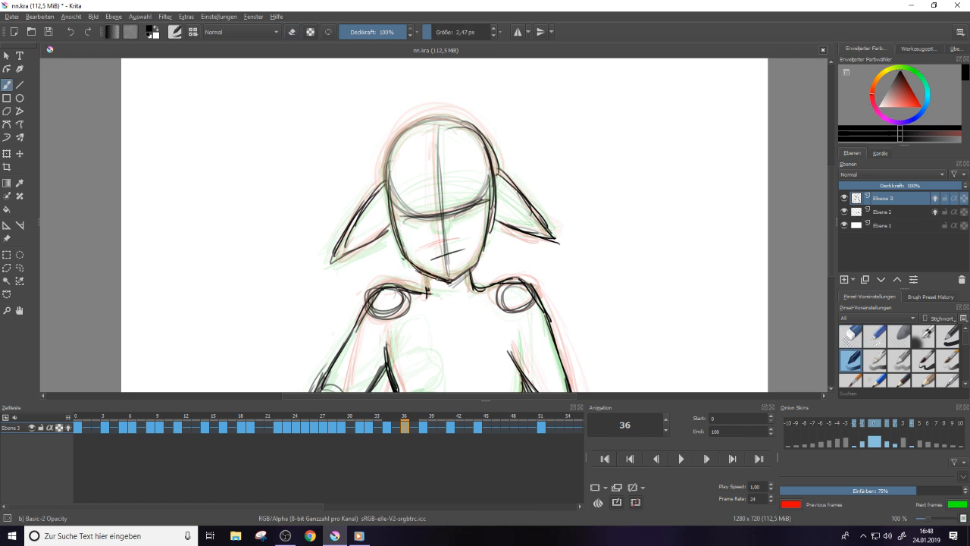
pyautogui.press('e')
pyautogui.press('e')
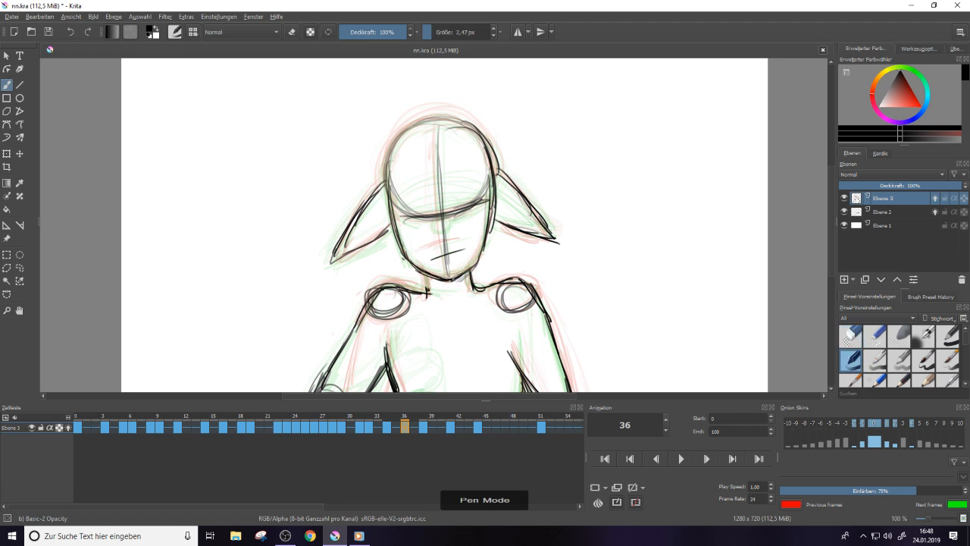
pyautogui.press('e')
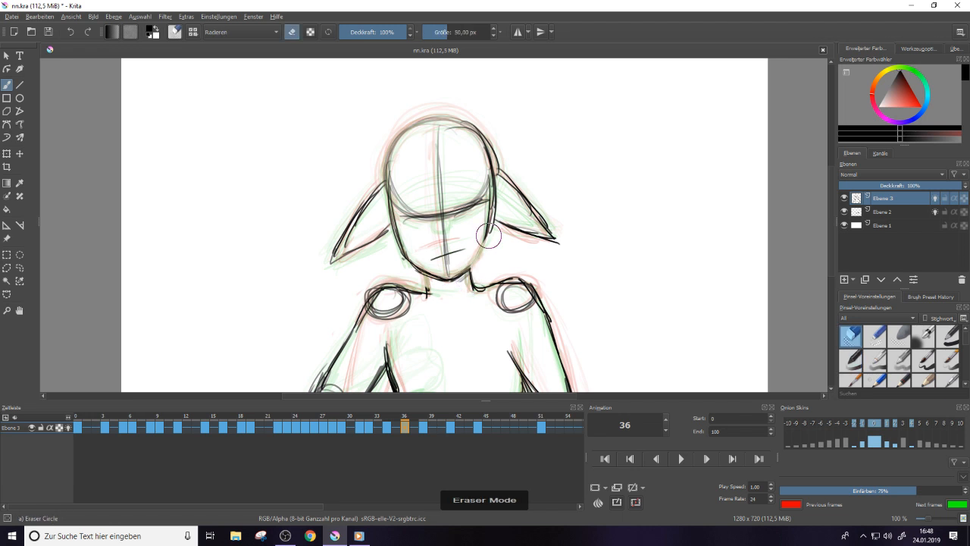
pyautogui.press('e')
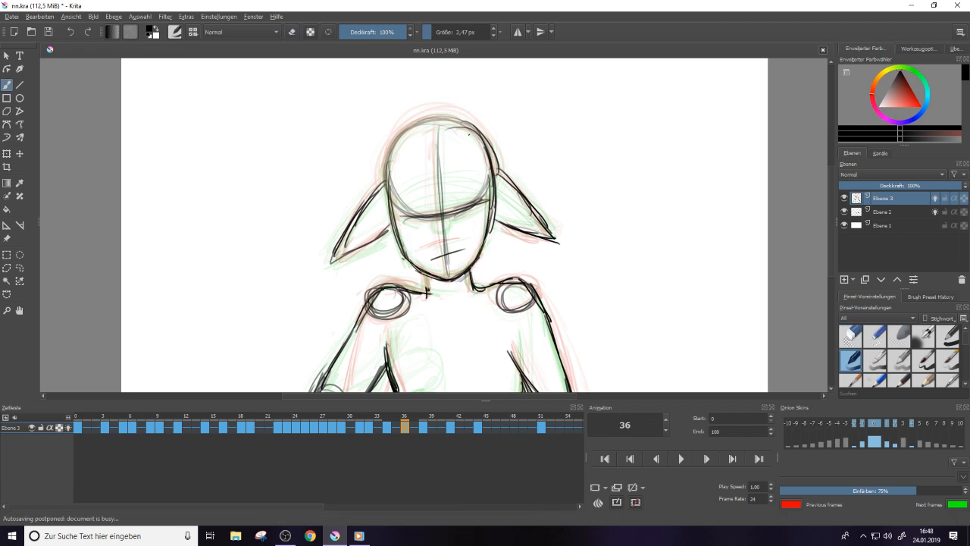
# Clean up the lower edges of both ears on frame 36 and join them to the sides of the face
pyautogui.press('e')
pyautogui.press('e')
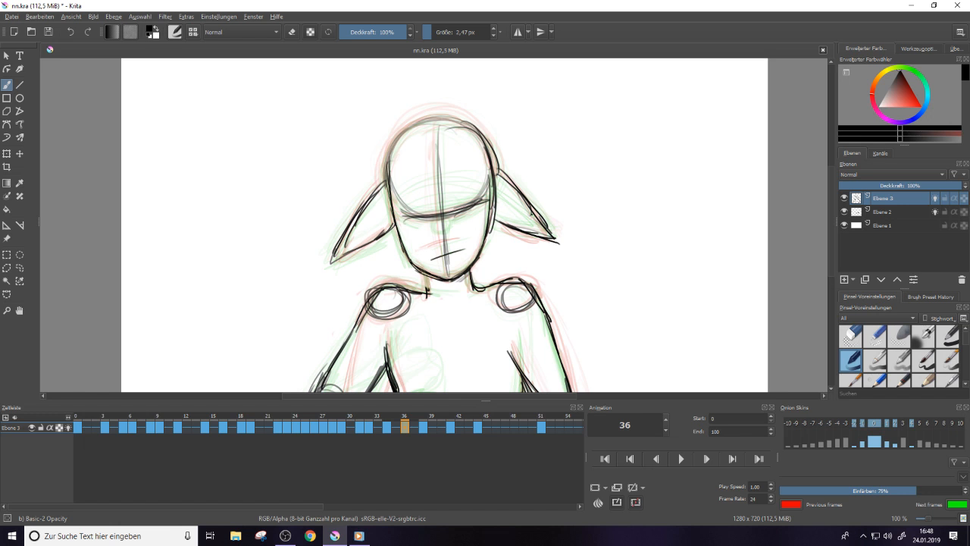
pyautogui.press('e')
pyautogui.press('e')
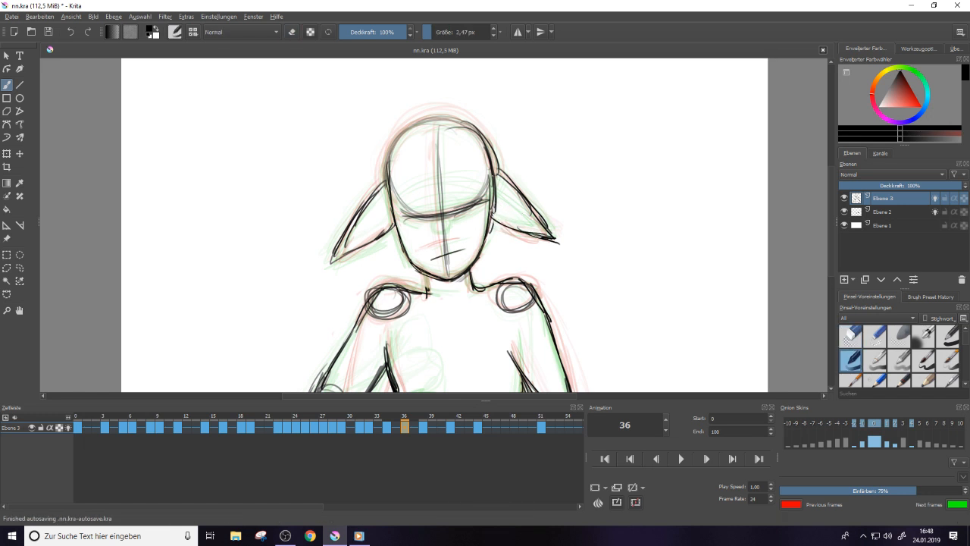
# Draw the left side of the torso on frame 36, and erase and redraw the left arm's inner line and adjoining hand lines
pyautogui.scroll(-3, 389, 247)
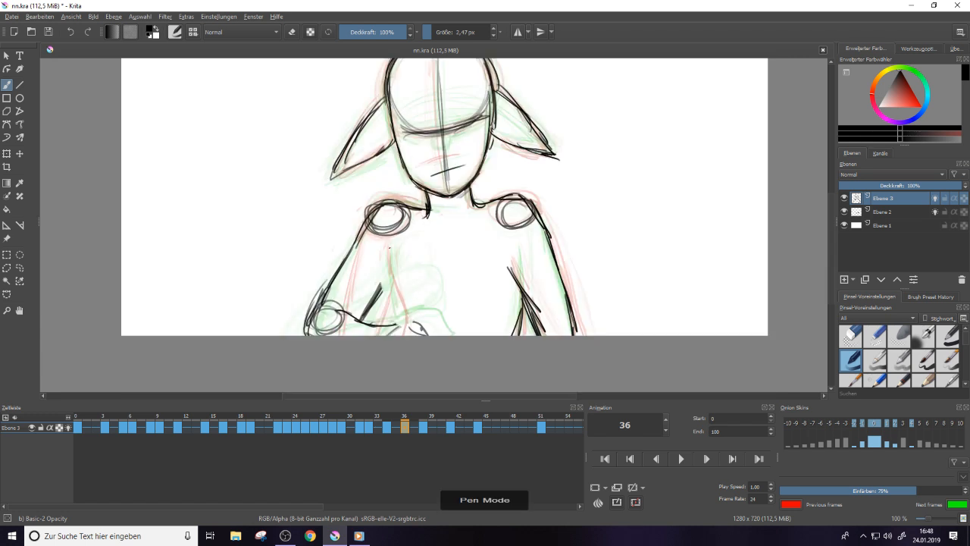
pyautogui.moveTo(389, 248); pyautogui.dragTo(406, 326)
pyautogui.press('e')
pyautogui.moveTo(379, 286); pyautogui.dragTo(365, 319)
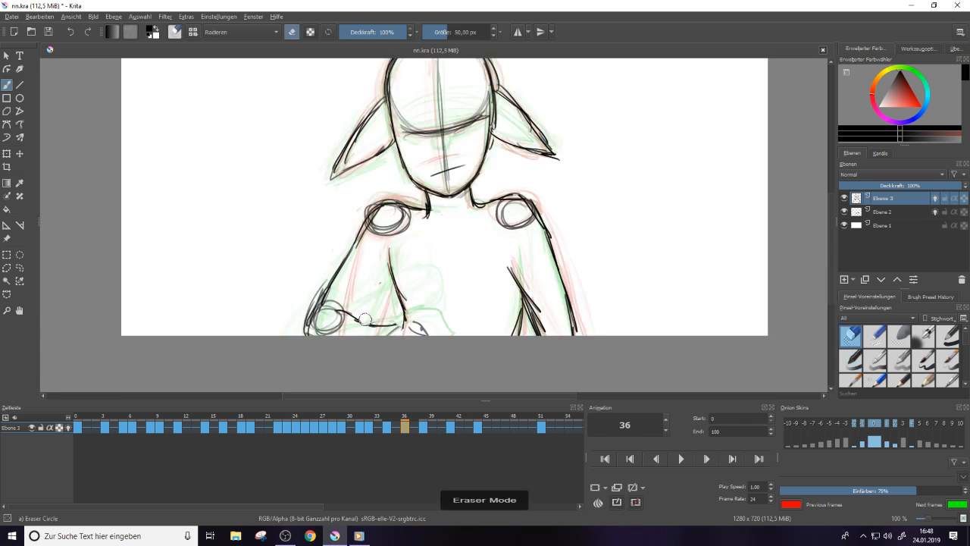
pyautogui.press('e')
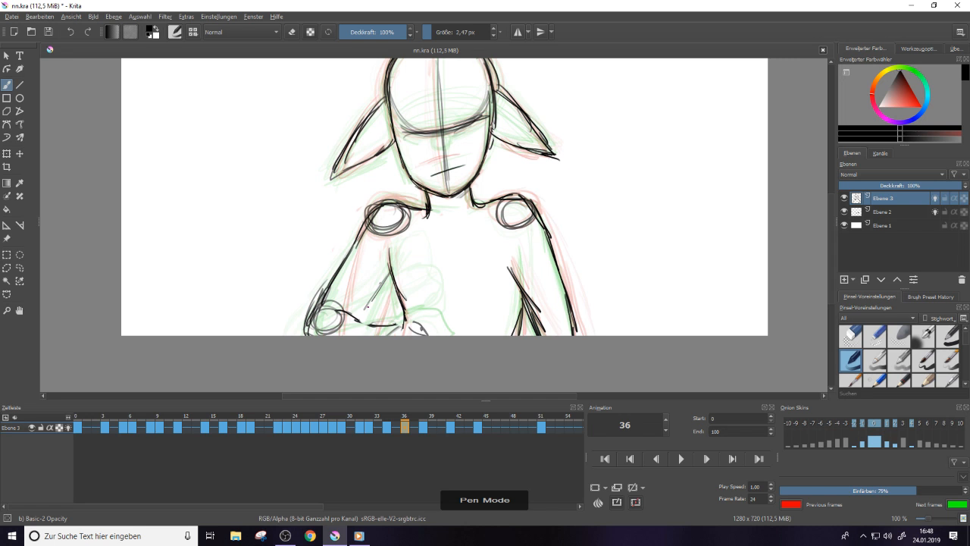
pyautogui.moveTo(384, 283)
pyautogui.mouseDown()
pyautogui.moveTo(356, 319)
pyautogui.moveTo(429, 333)
pyautogui.mouseUp()
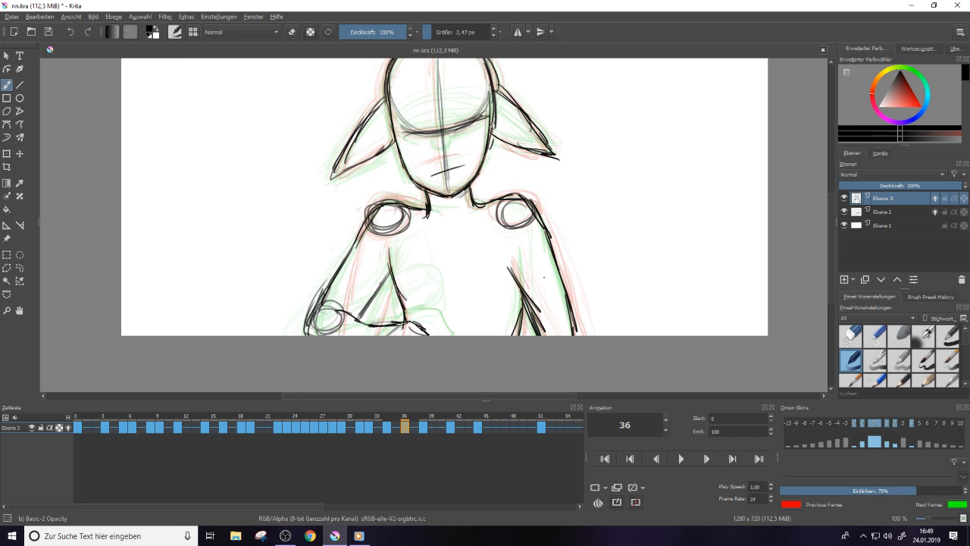
# Erase the right shoulder circle on frame 36 and retouch the torso's right side line and the hand line
pyautogui.scroll(2, 444, 227)
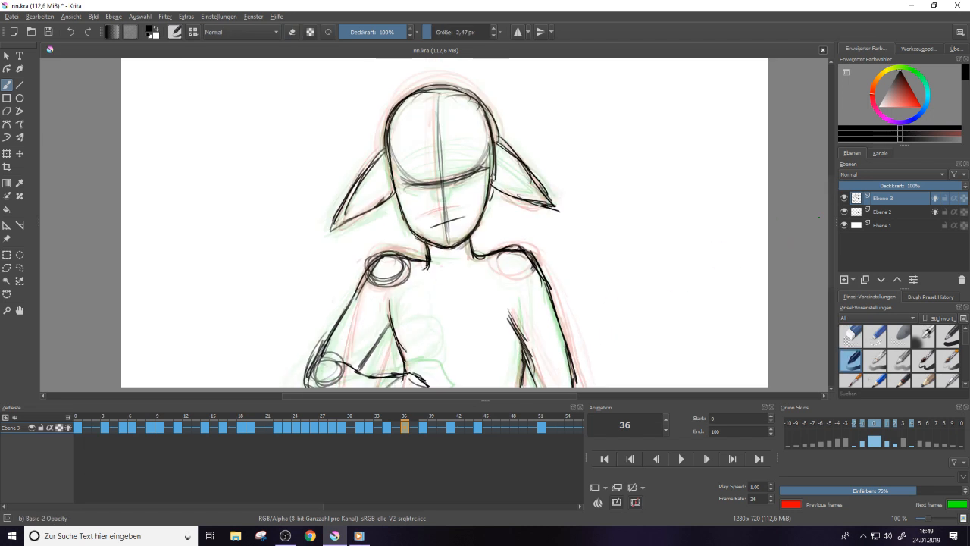
pyautogui.scroll(-2, 830, 244)
pyautogui.scroll(1, 830, 244)
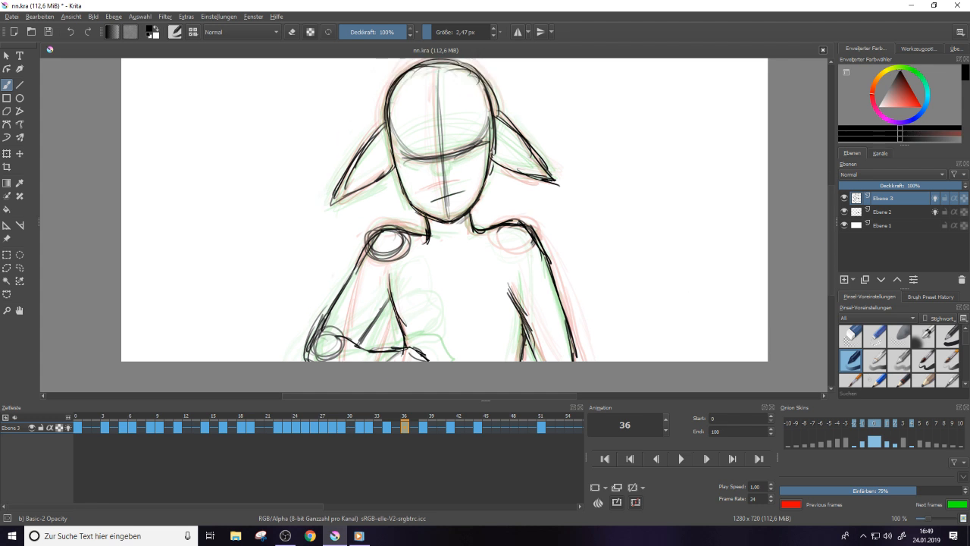
pyautogui.moveTo(523, 344); pyautogui.dragTo(526, 361)
pyautogui.press('e')
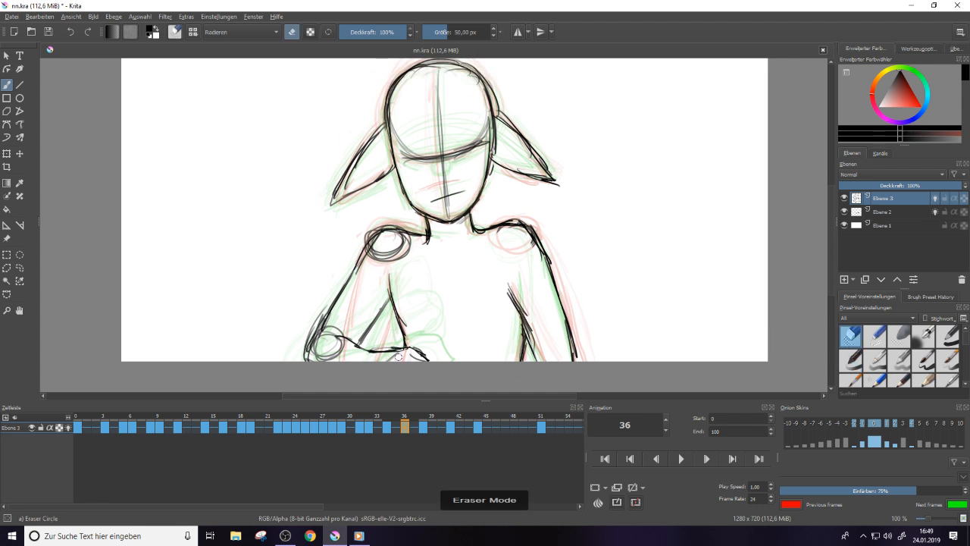
pyautogui.press('e')
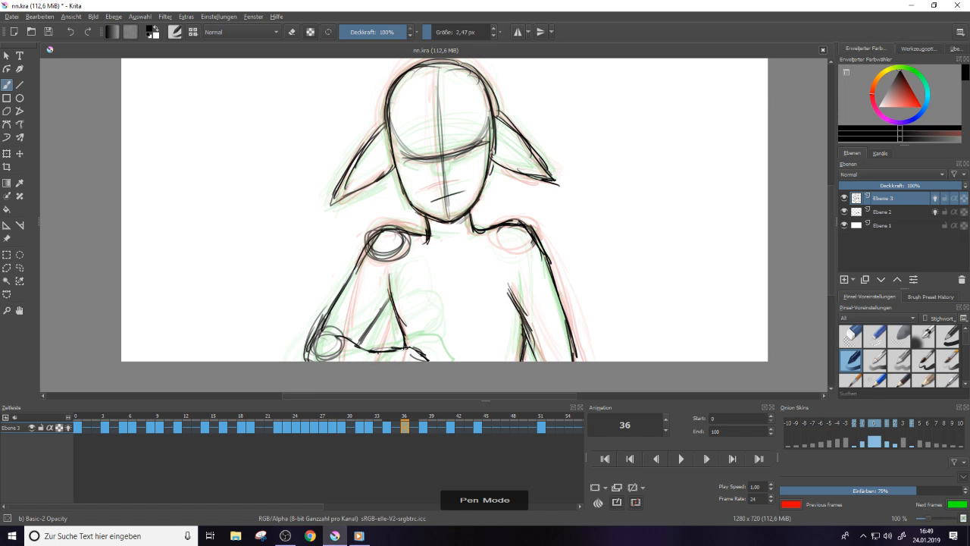
pyautogui.moveTo(376, 353)
pyautogui.mouseDown()
pyautogui.moveTo(409, 349)
pyautogui.moveTo(432, 361)
pyautogui.mouseUp()
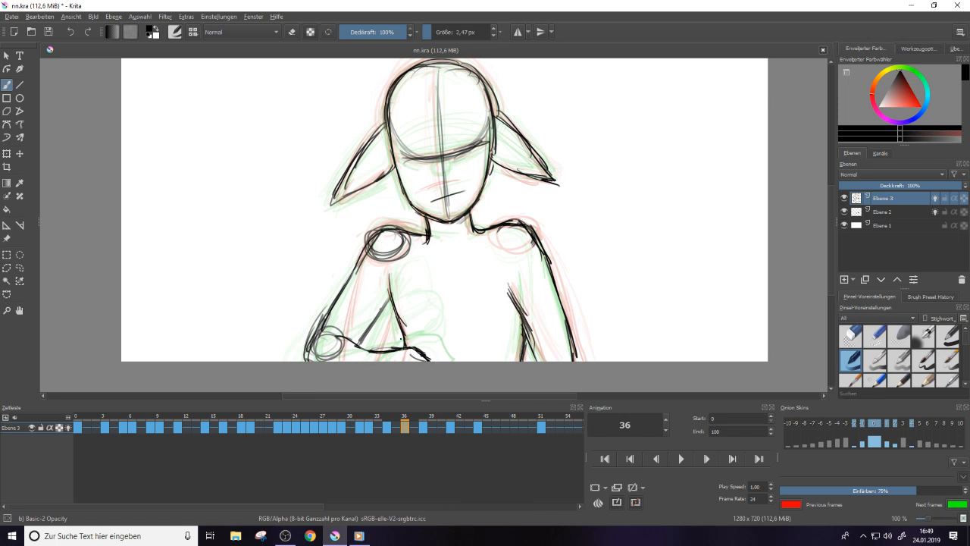
# Erase the left elbow circle on frame 36 and redraw the outer line of the lower left arm
pyautogui.press('e')
pyautogui.moveTo(335, 329)
pyautogui.mouseDown()
pyautogui.moveTo(325, 351)
pyautogui.moveTo(338, 353)
pyautogui.moveTo(330, 348)
pyautogui.mouseUp()
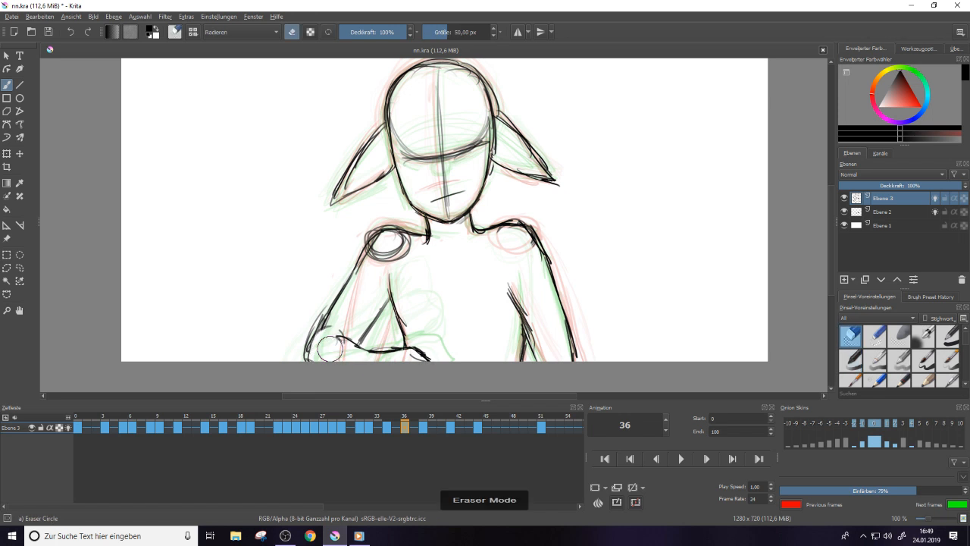
pyautogui.press('e')
pyautogui.moveTo(326, 316); pyautogui.dragTo(309, 361)
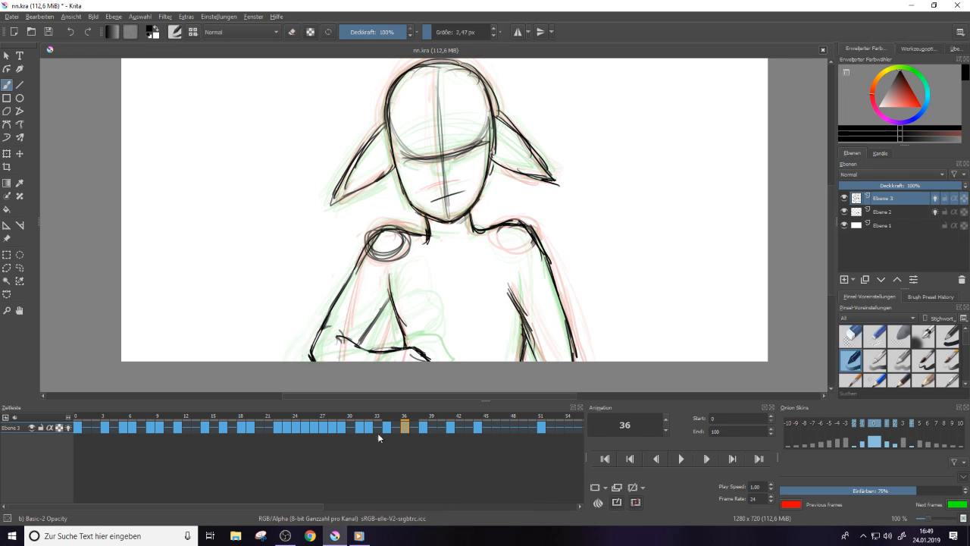
# On frame 38, clean up the stray jaw lines and redraw both sides of the jaw and chin as a smooth contour
pyautogui.click(423, 428)
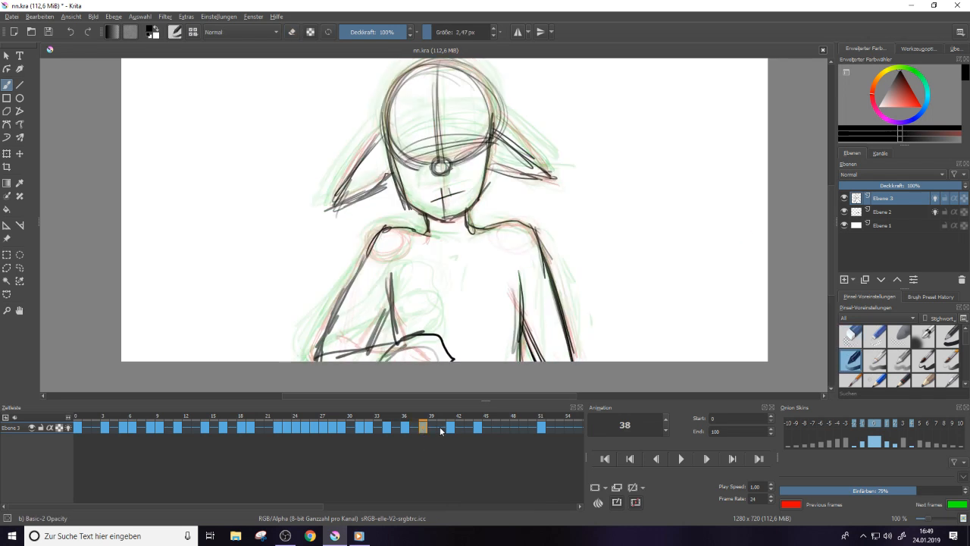
pyautogui.press('e')
pyautogui.press('e')
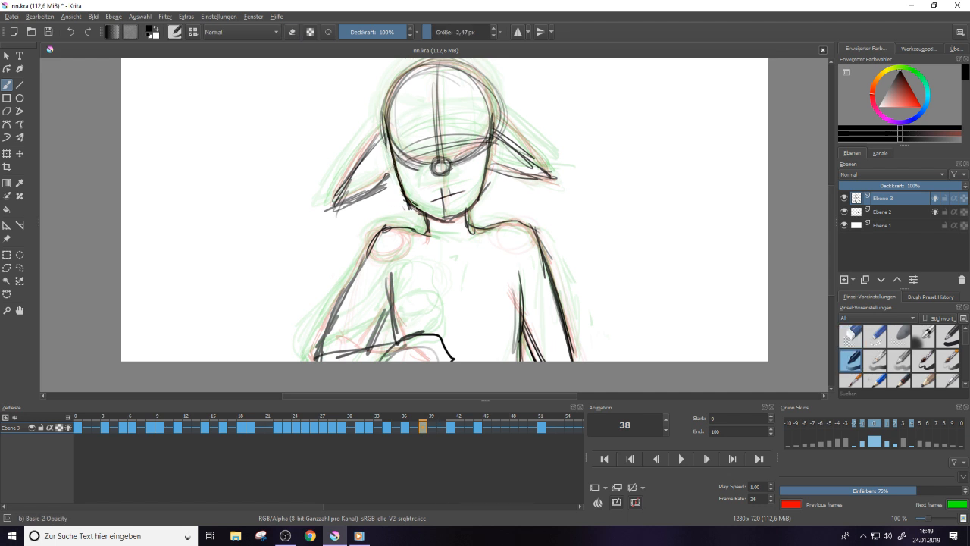
pyautogui.press('e')
pyautogui.press('e')
pyautogui.press('e')
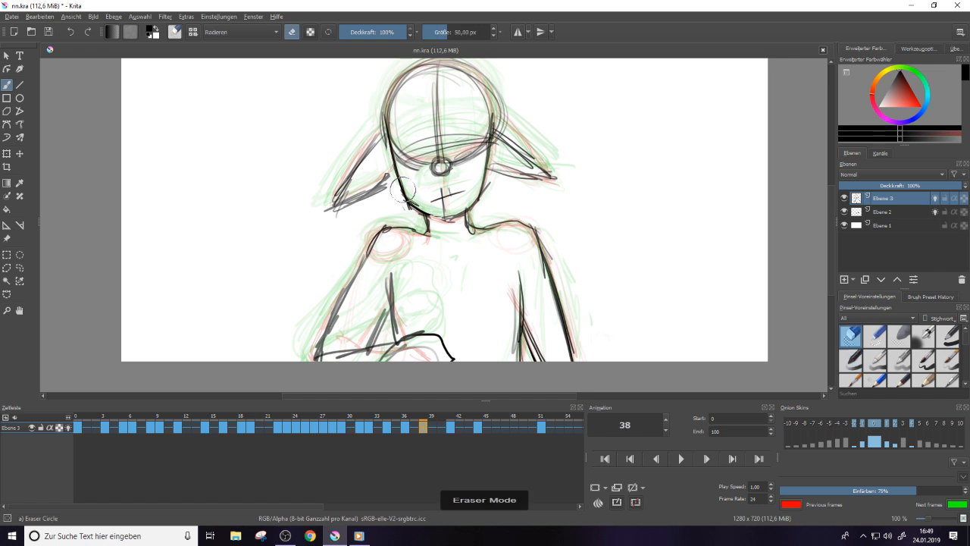
pyautogui.press('e')
pyautogui.moveTo(391, 145)
pyautogui.mouseDown()
pyautogui.moveTo(409, 203)
pyautogui.moveTo(443, 219)
pyautogui.moveTo(431, 215)
pyautogui.mouseUp()
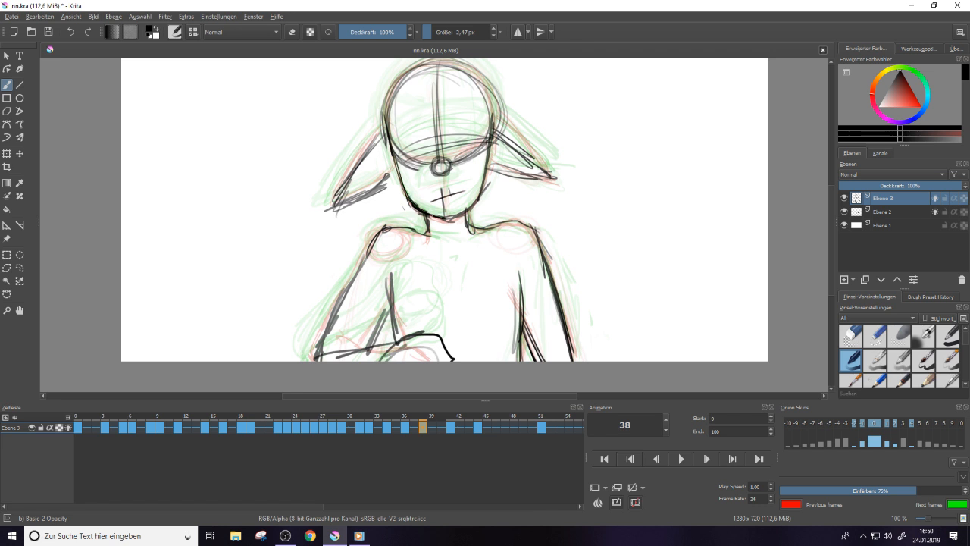
pyautogui.press('e')
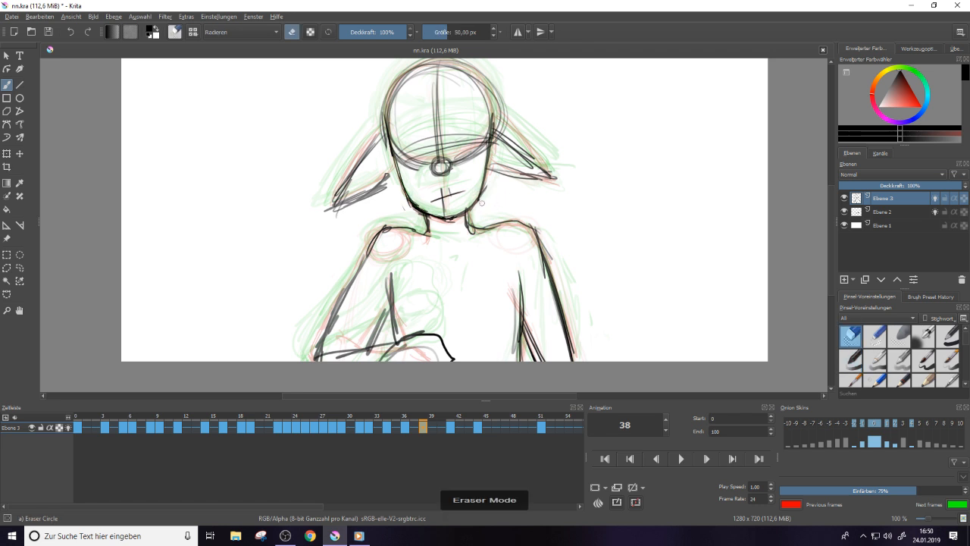
pyautogui.press('e')
pyautogui.moveTo(457, 217)
pyautogui.mouseDown()
pyautogui.moveTo(479, 195)
pyautogui.moveTo(470, 206)
pyautogui.moveTo(489, 144)
pyautogui.mouseUp()
# Draw the skull outline on frame 38 from the left temple over the top to the right temple
pyautogui.moveTo(398, 79)
pyautogui.mouseDown()
pyautogui.moveTo(388, 129)
pyautogui.moveTo(385, 117)
pyautogui.mouseUp()
pyautogui.moveTo(392, 83)
pyautogui.mouseDown()
pyautogui.moveTo(411, 68)
pyautogui.moveTo(388, 113)
pyautogui.moveTo(442, 62)
pyautogui.moveTo(482, 94)
pyautogui.mouseUp()
pyautogui.moveTo(445, 63)
pyautogui.mouseDown()
pyautogui.moveTo(489, 95)
pyautogui.moveTo(490, 124)
pyautogui.mouseUp()
pyautogui.moveTo(476, 77); pyautogui.dragTo(490, 115)
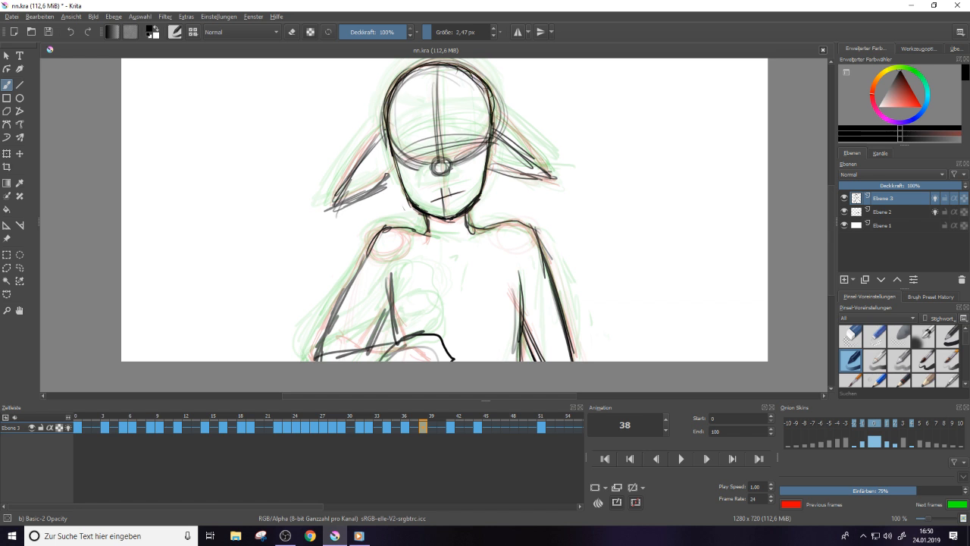
# Retouch the left ear on frame 38, and erase and redraw the right ear with clean upper and lower edges
pyautogui.moveTo(384, 131)
pyautogui.mouseDown()
pyautogui.moveTo(337, 204)
pyautogui.moveTo(390, 173)
pyautogui.moveTo(385, 180)
pyautogui.mouseUp()
pyautogui.press('e')
pyautogui.moveTo(514, 143)
pyautogui.mouseDown()
pyautogui.moveTo(493, 179)
pyautogui.moveTo(520, 135)
pyautogui.moveTo(557, 188)
pyautogui.mouseUp()
pyautogui.press('e')
pyautogui.moveTo(494, 113); pyautogui.dragTo(549, 175)
pyautogui.moveTo(491, 159); pyautogui.dragTo(551, 176)
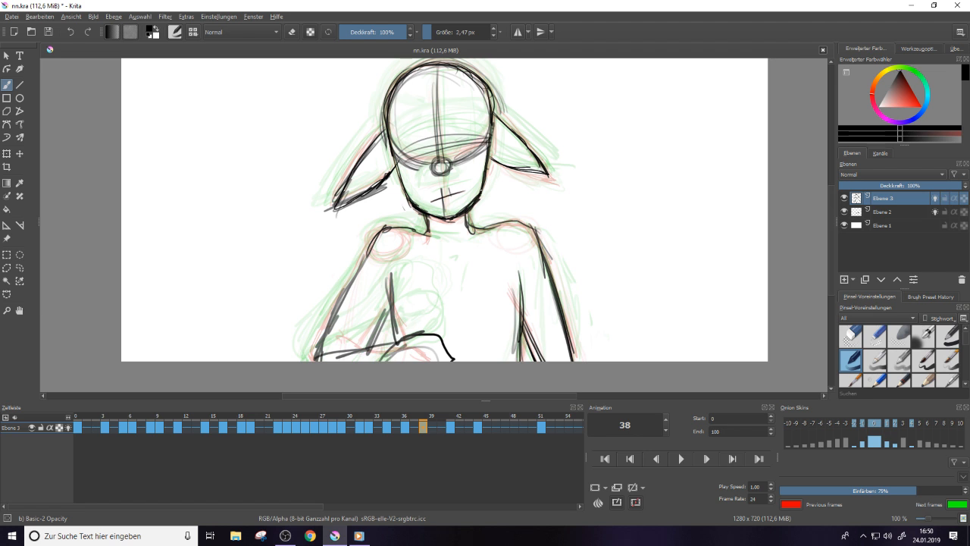
# Replace the rough eye line on frame 38 with curved lines across the face and reinforce the face's left side
pyautogui.press('e')
pyautogui.press('e')
pyautogui.press('e')
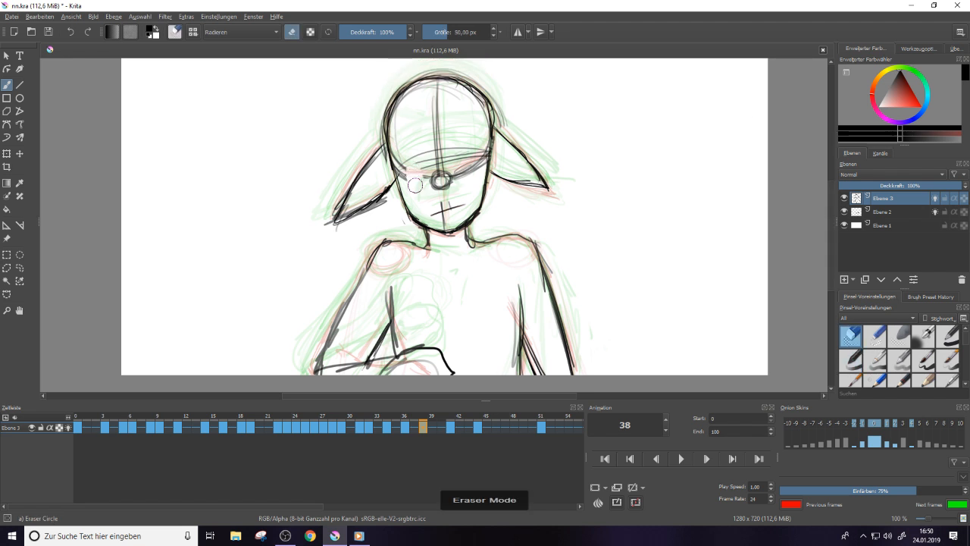
pyautogui.press('e')
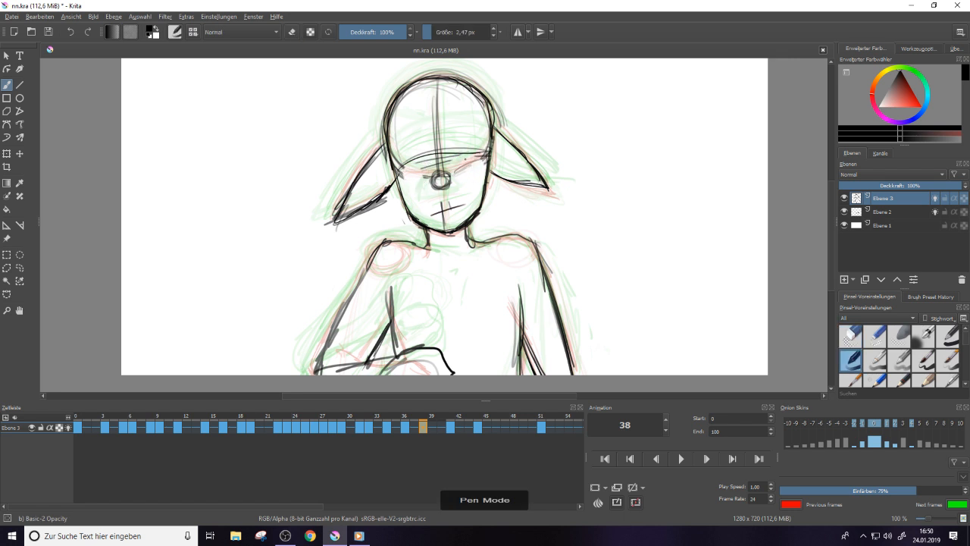
pyautogui.moveTo(393, 161)
pyautogui.mouseDown()
pyautogui.moveTo(487, 143)
pyautogui.moveTo(478, 146)
pyautogui.moveTo(482, 158)
pyautogui.mouseUp()
pyautogui.moveTo(405, 173); pyautogui.dragTo(482, 159)
pyautogui.moveTo(392, 155); pyautogui.dragTo(403, 211)
pyautogui.moveTo(395, 173); pyautogui.dragTo(417, 226)
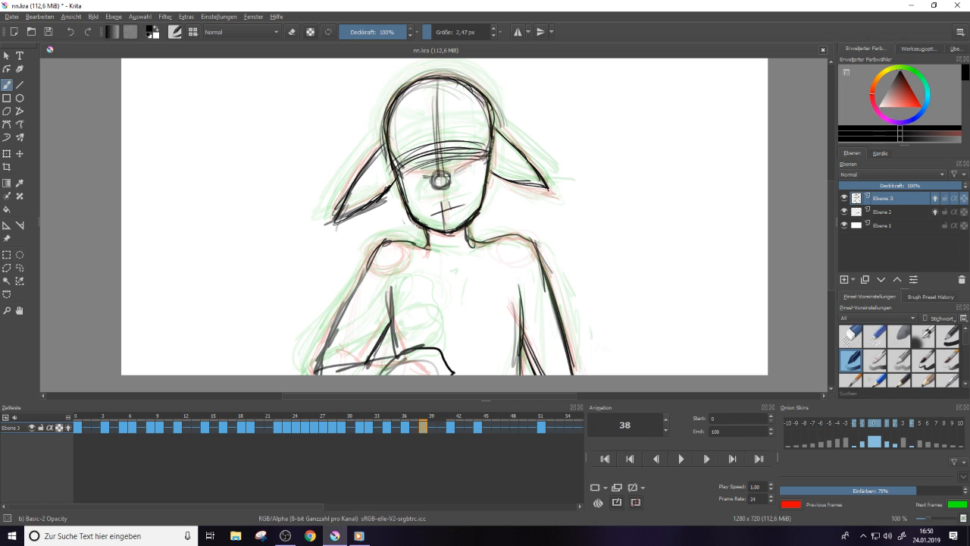
# Erase stray strokes under the left ear on frame 38 and redraw the torso's right side line
pyautogui.press('e')
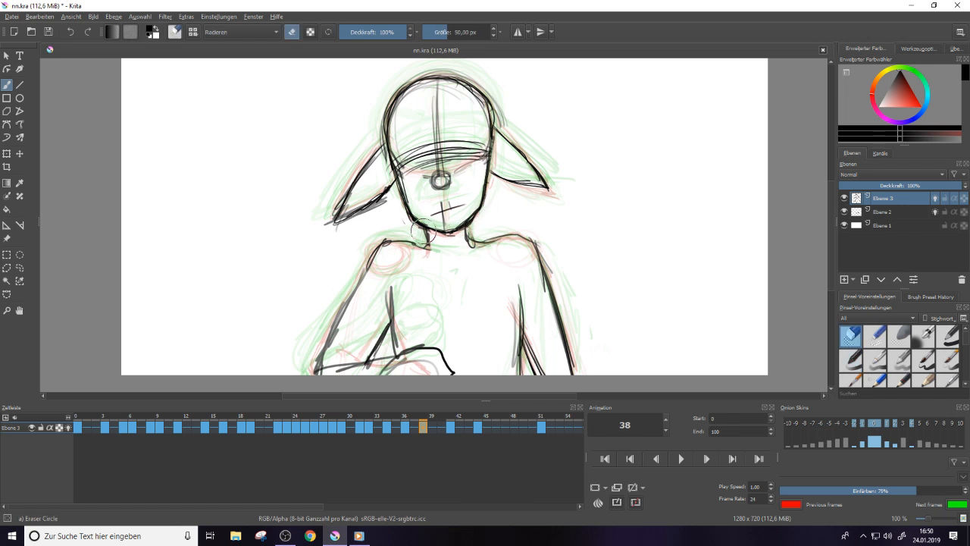
pyautogui.moveTo(384, 204)
pyautogui.mouseDown()
pyautogui.moveTo(333, 228)
pyautogui.moveTo(334, 200)
pyautogui.moveTo(327, 238)
pyautogui.mouseUp()
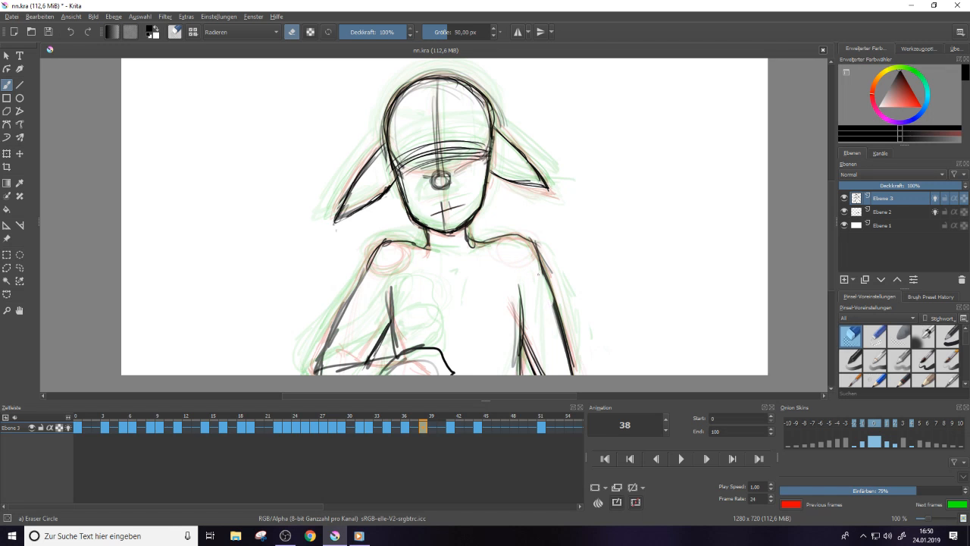
pyautogui.press('/')
pyautogui.moveTo(518, 287)
pyautogui.mouseDown()
pyautogui.moveTo(517, 371)
pyautogui.moveTo(530, 367)
pyautogui.mouseUp()
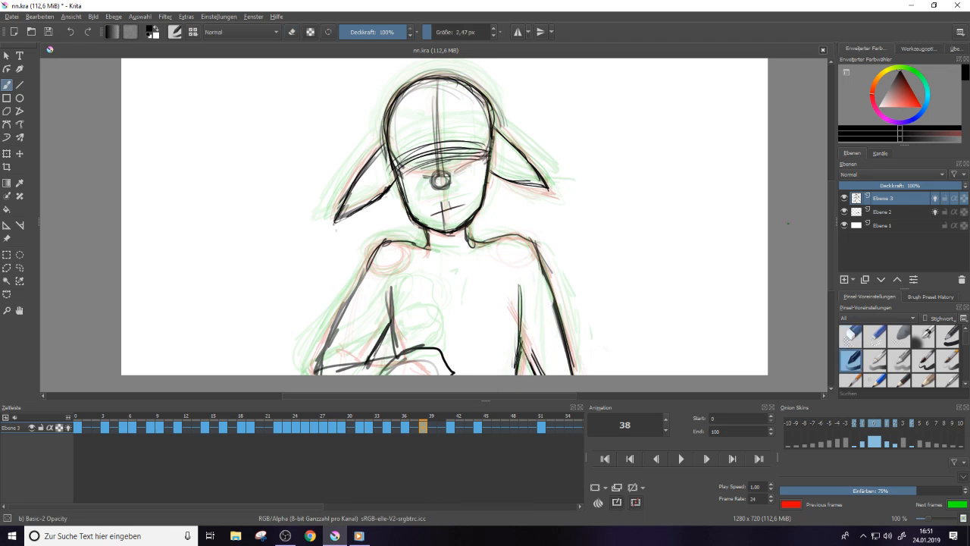
# On frame 44, redraw the left side of the face and the skull outline over to the right temple
pyautogui.click(480, 427)
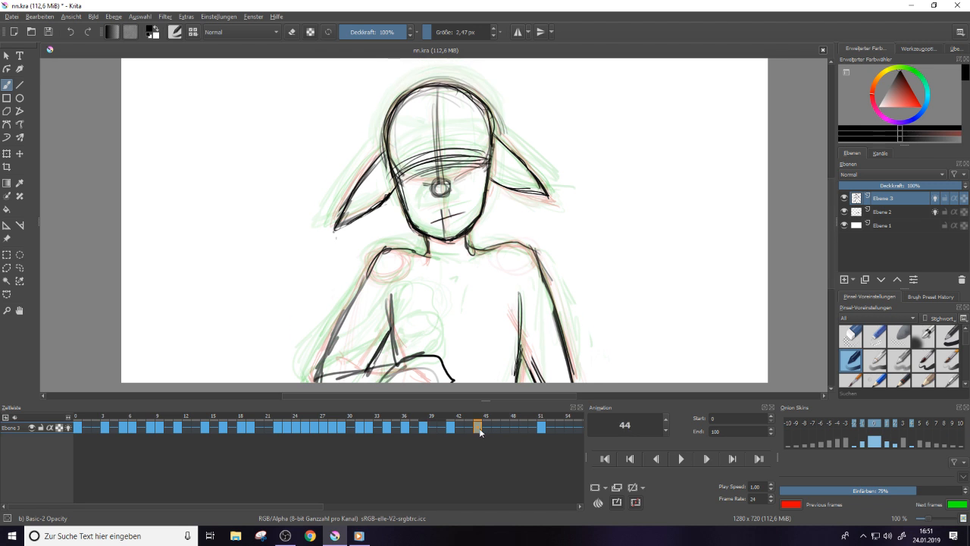
pyautogui.click(469, 426)
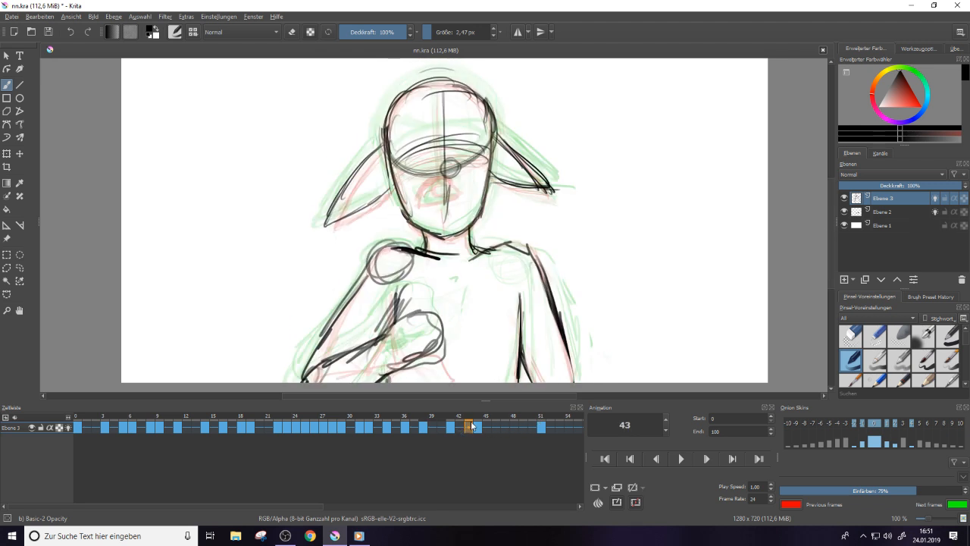
pyautogui.click(482, 430)
pyautogui.moveTo(382, 129); pyautogui.dragTo(393, 193)
pyautogui.press('e')
pyautogui.press('e')
pyautogui.moveTo(385, 148); pyautogui.dragTo(395, 197)
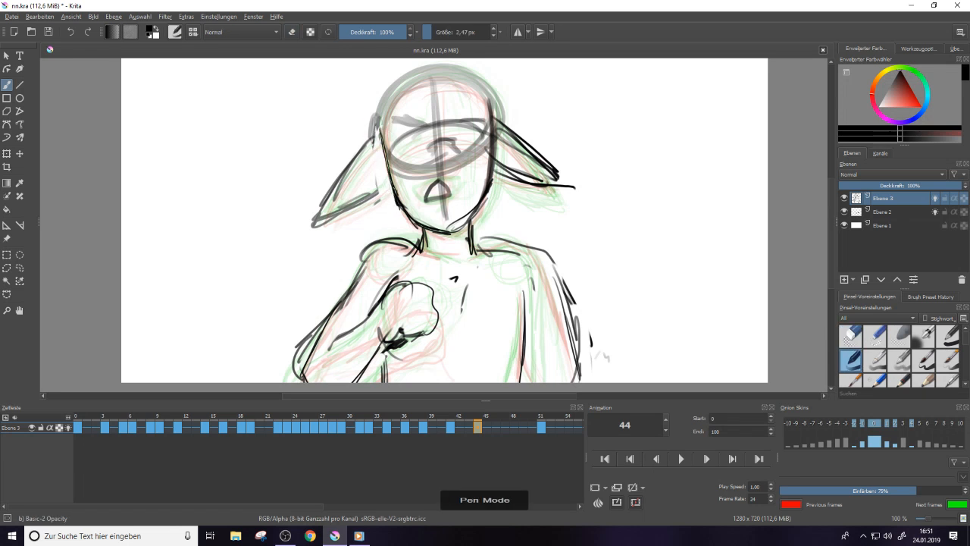
pyautogui.moveTo(384, 106); pyautogui.dragTo(387, 170)
pyautogui.moveTo(383, 84)
pyautogui.mouseDown()
pyautogui.moveTo(386, 144)
pyautogui.moveTo(424, 68)
pyautogui.moveTo(476, 75)
pyautogui.moveTo(489, 106)
pyautogui.mouseUp()
pyautogui.moveTo(460, 73); pyautogui.dragTo(487, 106)
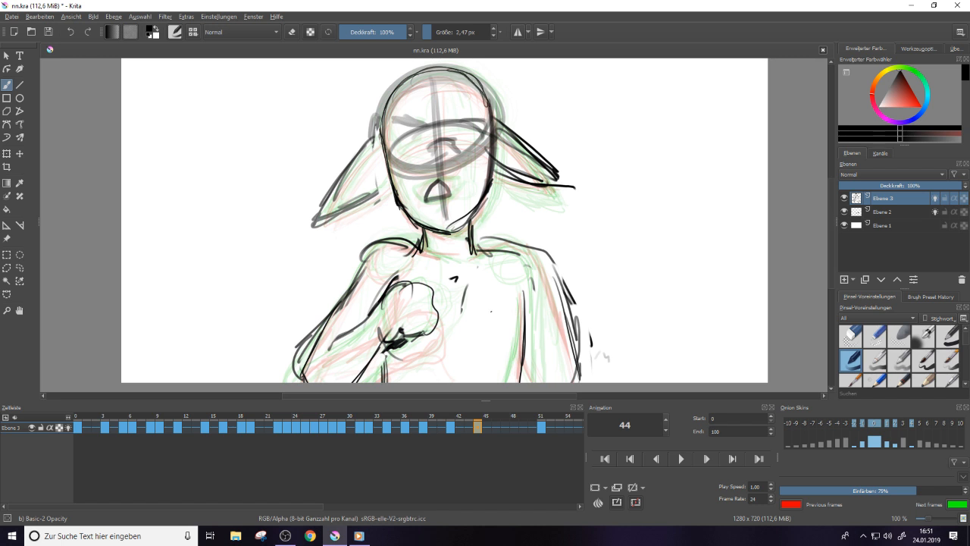
# Draw the vertical face centre line on frame 51 from the top of the head to the chin
pyautogui.click(541, 427)
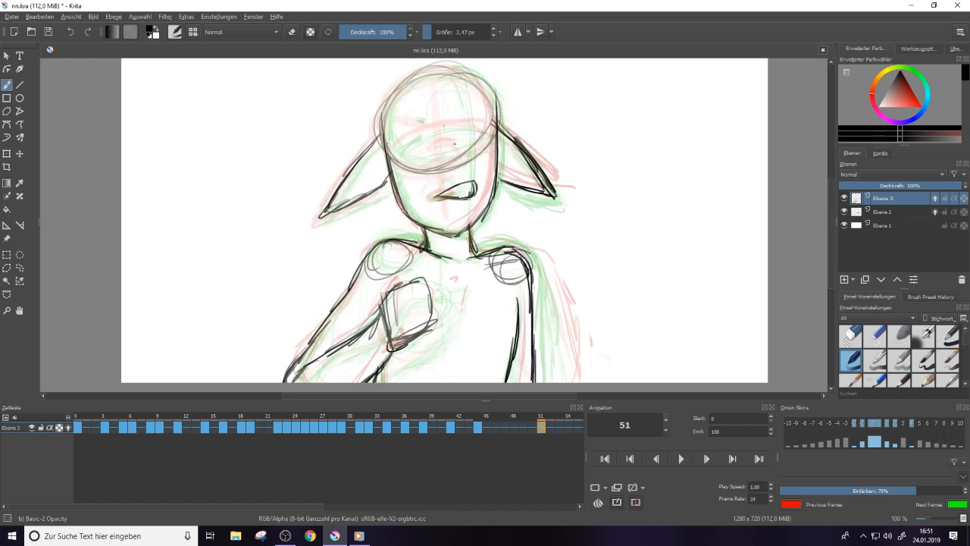
pyautogui.moveTo(447, 80); pyautogui.dragTo(455, 230)
pyautogui.moveTo(455, 151); pyautogui.dragTo(459, 222)
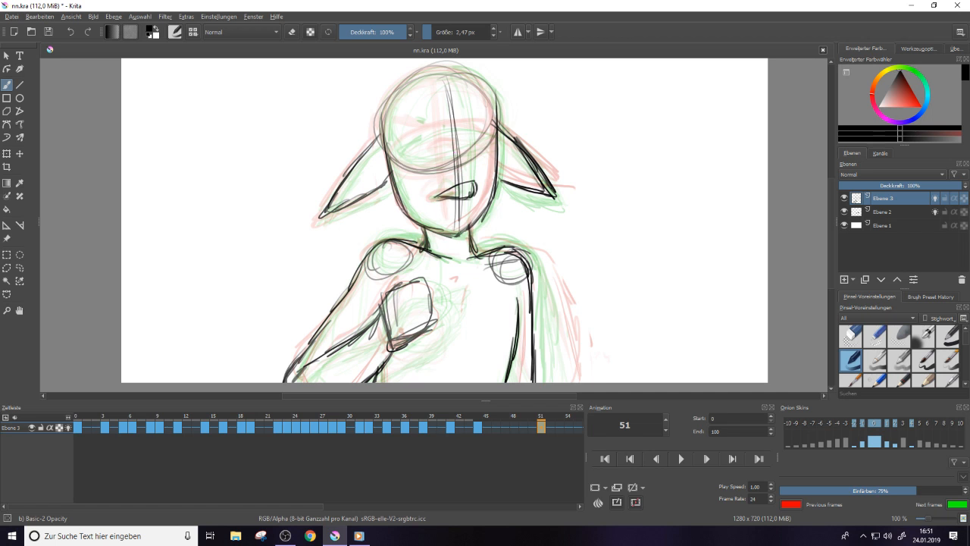
pyautogui.moveTo(449, 116); pyautogui.dragTo(459, 232)
# Draw the skull outline over the top of the head on frame 51, erasing and redrawing its upper right curve
pyautogui.press('e')
pyautogui.press('e')
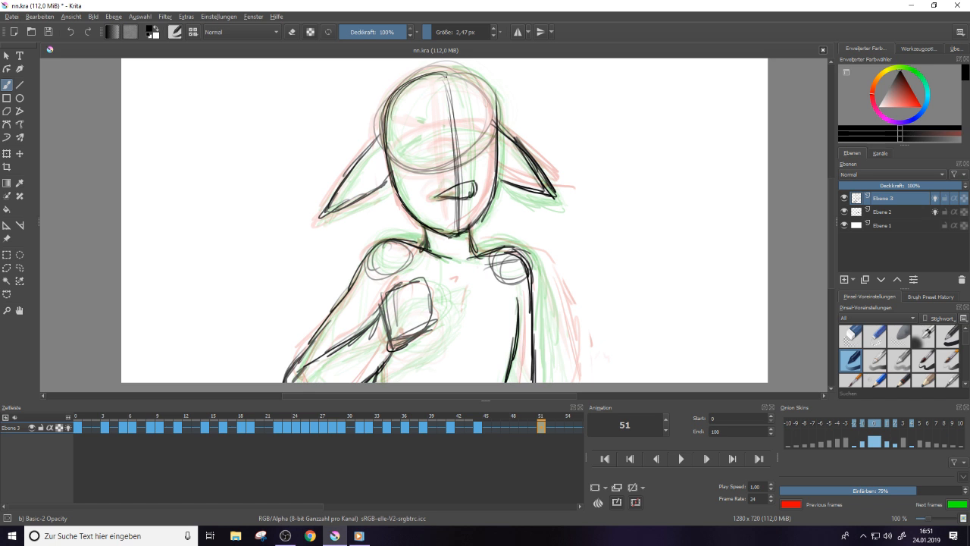
pyautogui.moveTo(442, 72)
pyautogui.mouseDown()
pyautogui.moveTo(389, 112)
pyautogui.moveTo(390, 101)
pyautogui.moveTo(459, 72)
pyautogui.moveTo(496, 103)
pyautogui.mouseUp()
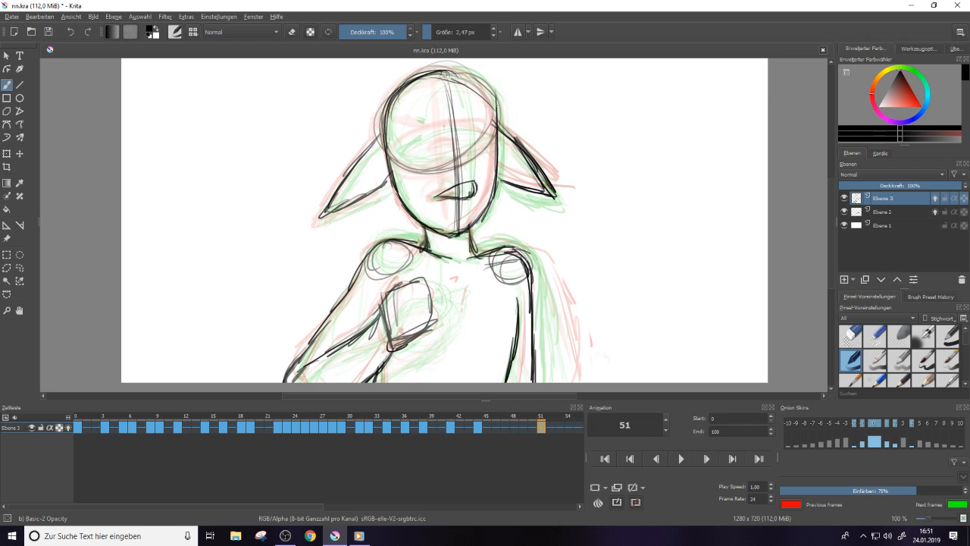
pyautogui.press('e')
pyautogui.moveTo(479, 80); pyautogui.dragTo(498, 107)
pyautogui.press('e')
pyautogui.press('e')
pyautogui.moveTo(447, 72)
pyautogui.mouseDown()
pyautogui.moveTo(490, 98)
pyautogui.moveTo(497, 118)
pyautogui.mouseUp()
# Erase and redraw the right side of the face on frame 51 from the temple down to the jaw
pyautogui.press('/')
pyautogui.moveTo(475, 84)
pyautogui.mouseDown()
pyautogui.moveTo(496, 122)
pyautogui.moveTo(497, 202)
pyautogui.mouseUp()
pyautogui.press('e')
pyautogui.press('e')
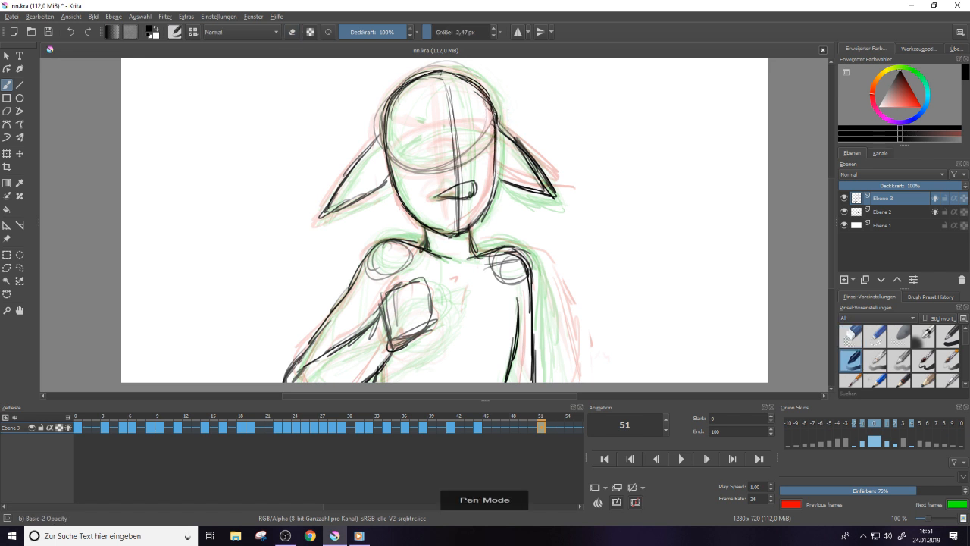
pyautogui.moveTo(498, 120); pyautogui.dragTo(495, 203)
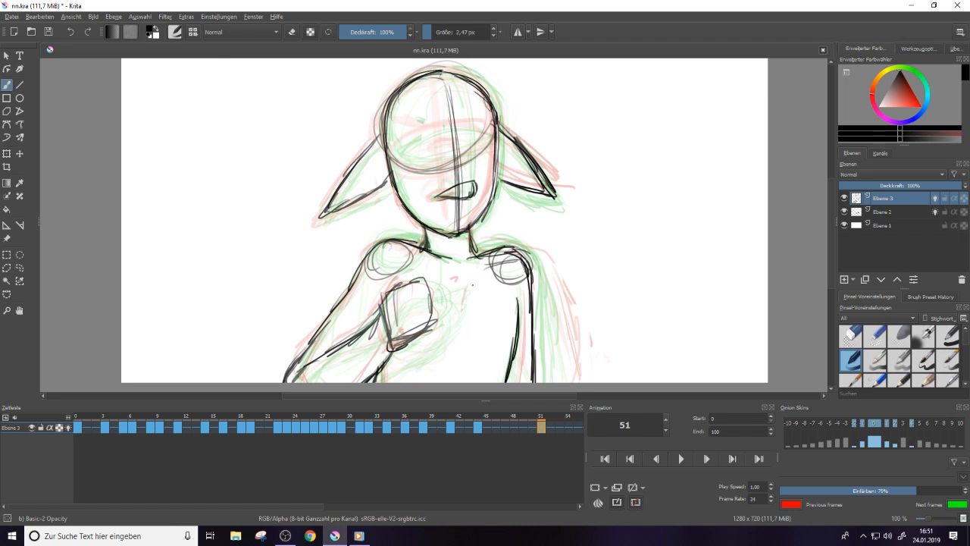
pyautogui.press('e')
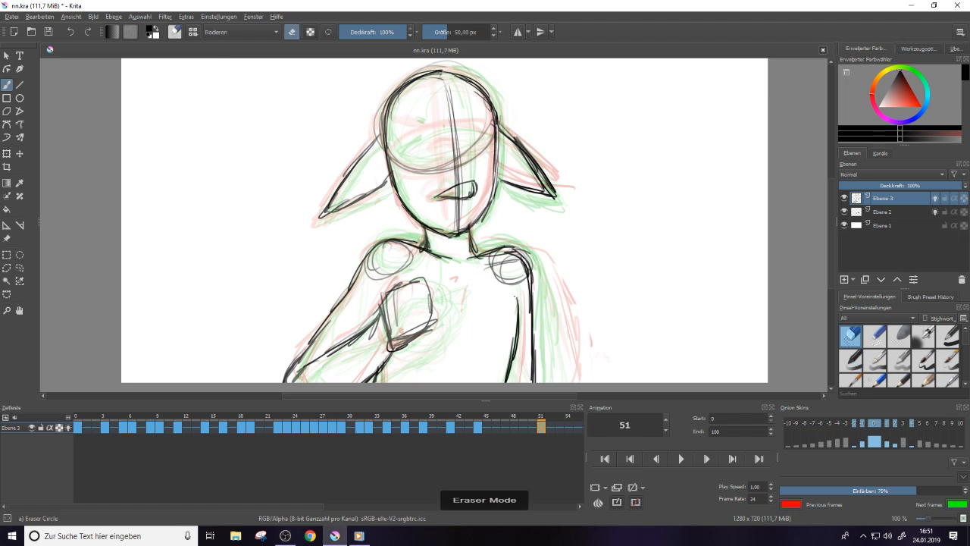
pyautogui.press('e')
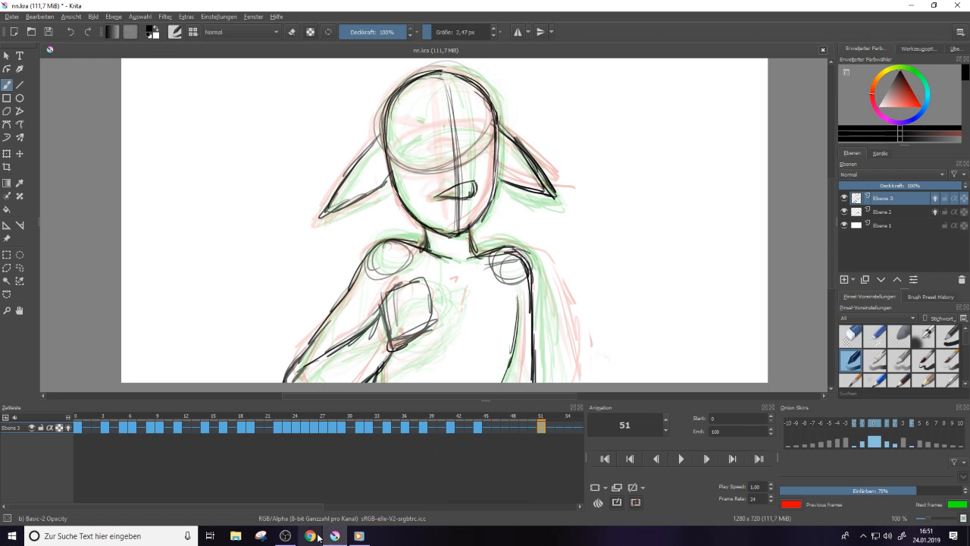
pyautogui.hotkey('alt', 'Tab')
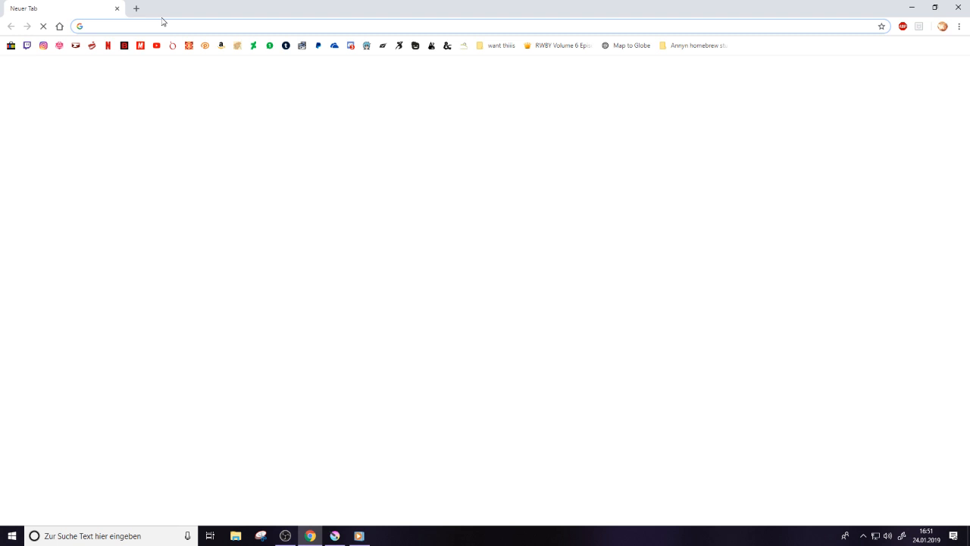
pyautogui.write('www.youtube.com')
pyautogui.press('Return')
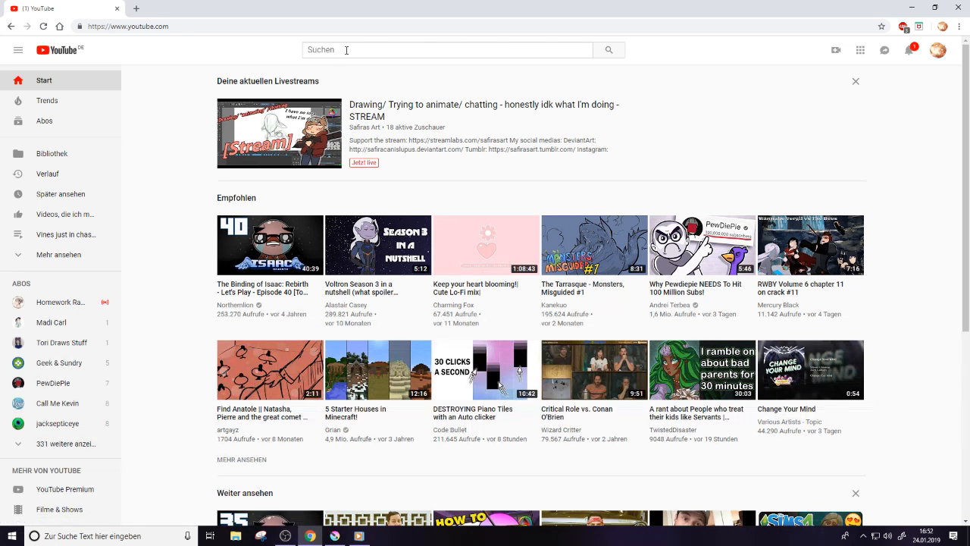
pyautogui.click(346, 48)
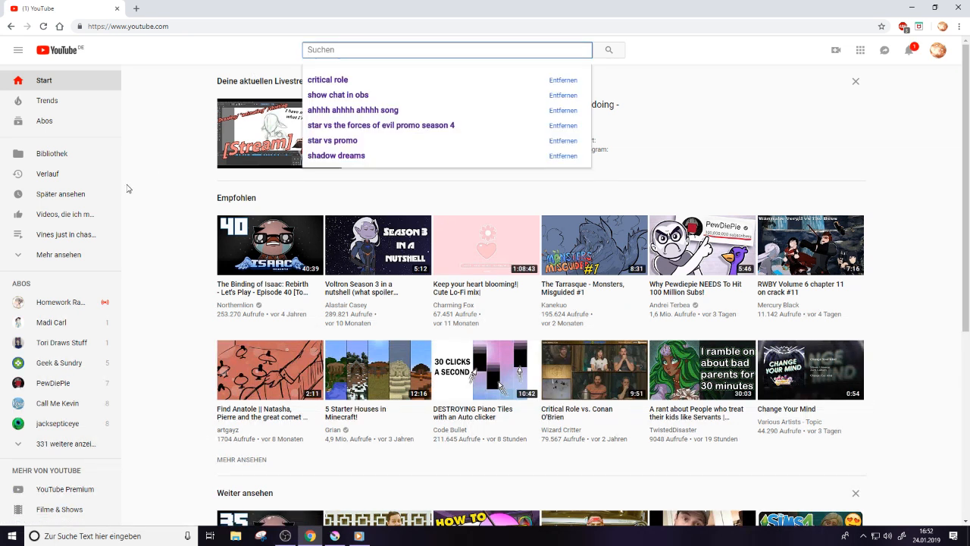
pyautogui.click(83, 260)
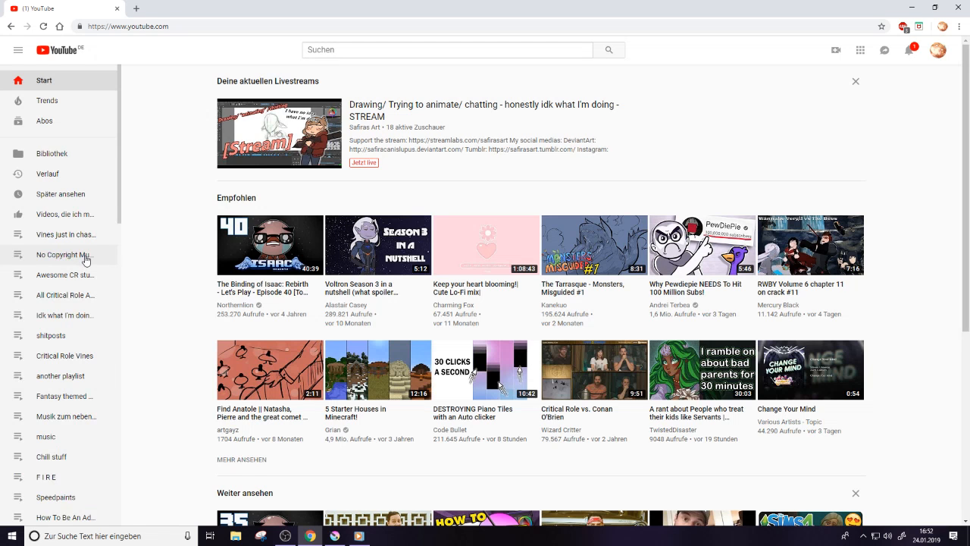
pyautogui.click(67, 177)
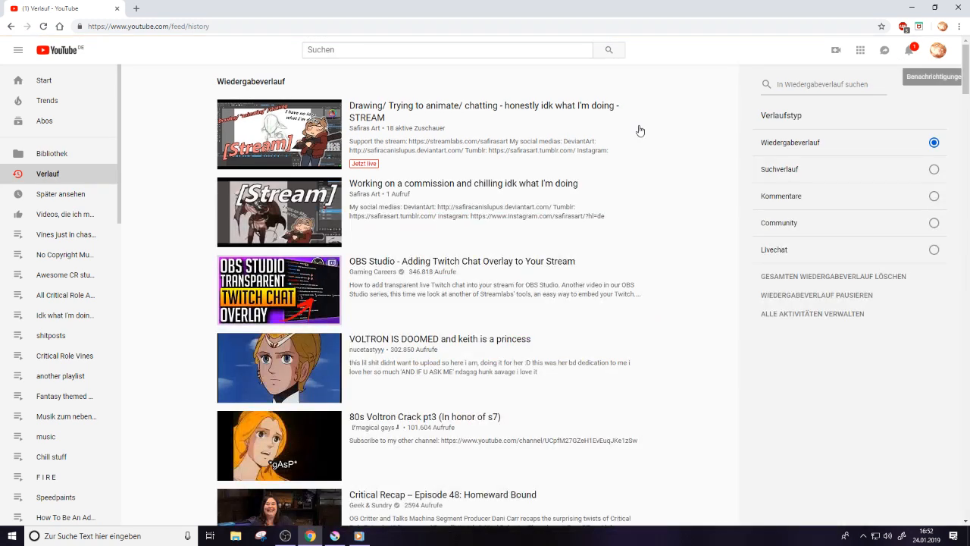
# Look through the watch history and the notifications, then minimize the browser to return to Krita
pyautogui.scroll(-1, 960, 109)
pyautogui.scroll(-10, 932, 106)
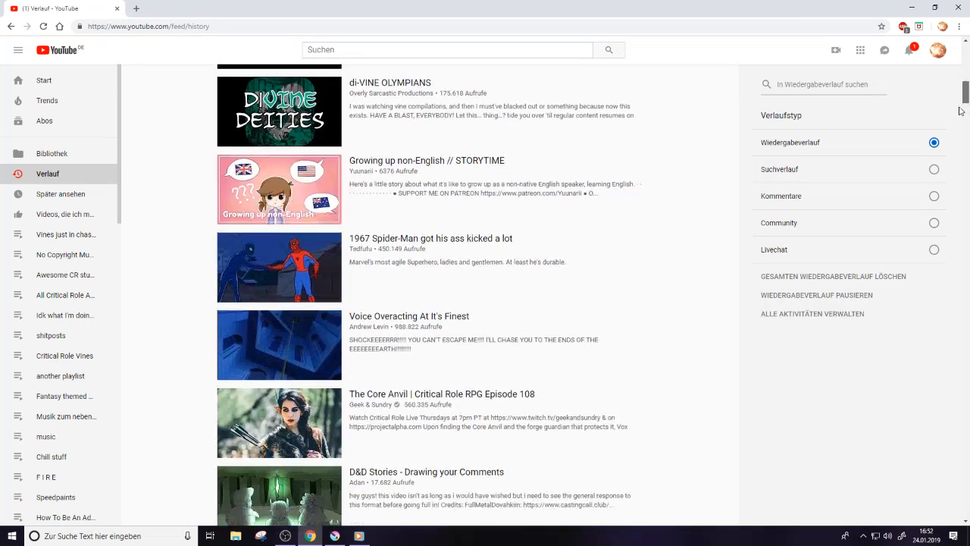
pyautogui.scroll(2, 877, 104)
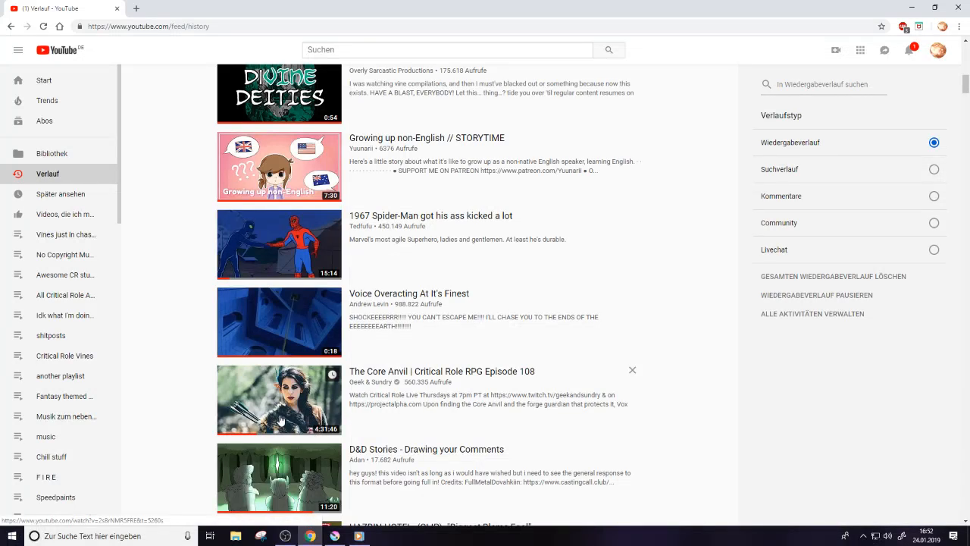
pyautogui.click(907, 51)
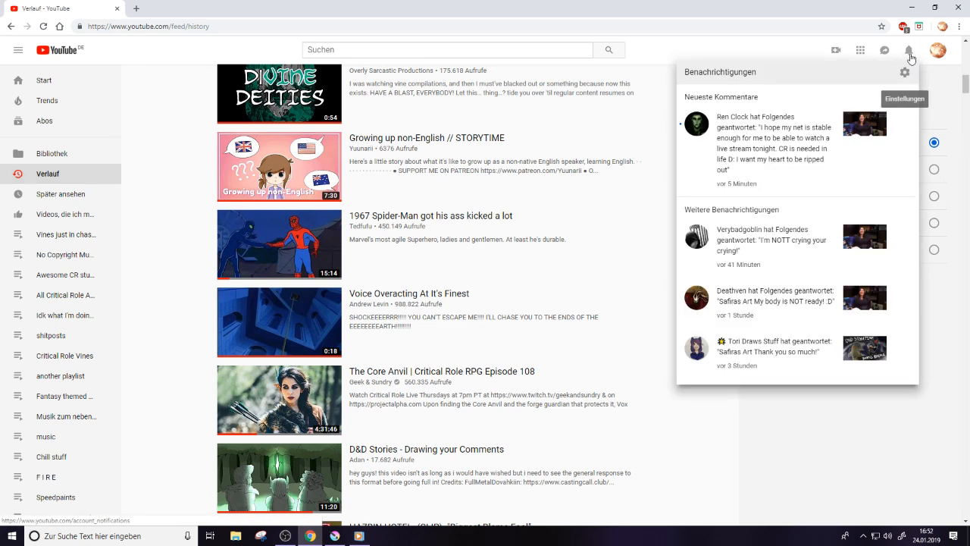
pyautogui.click(911, 7)
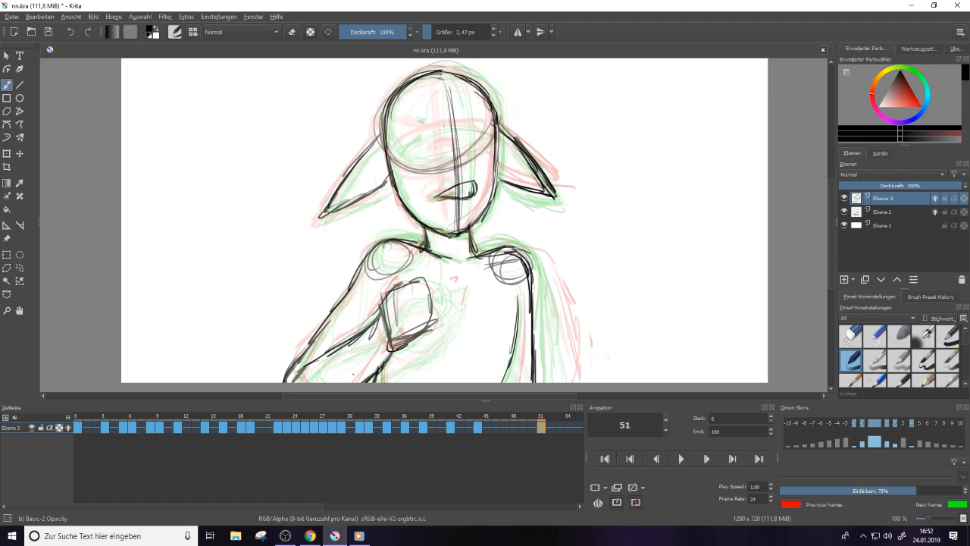
# Return to frame 51 of Ebene 3, play back the animation to review the motion, and stop it
pyautogui.click(523, 428)
pyautogui.click(516, 428)
pyautogui.click(540, 428)
pyautogui.press('e')
pyautogui.press('e')
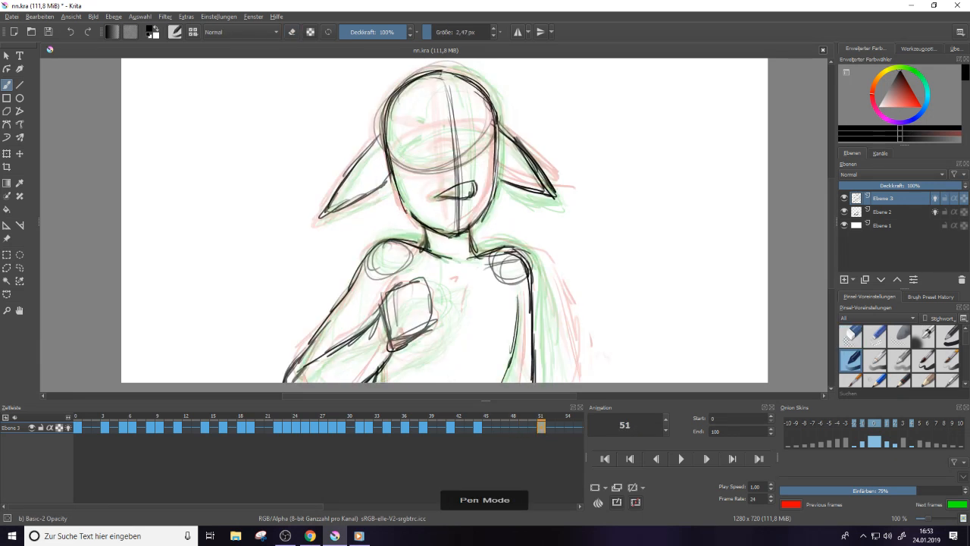
pyautogui.press('e')
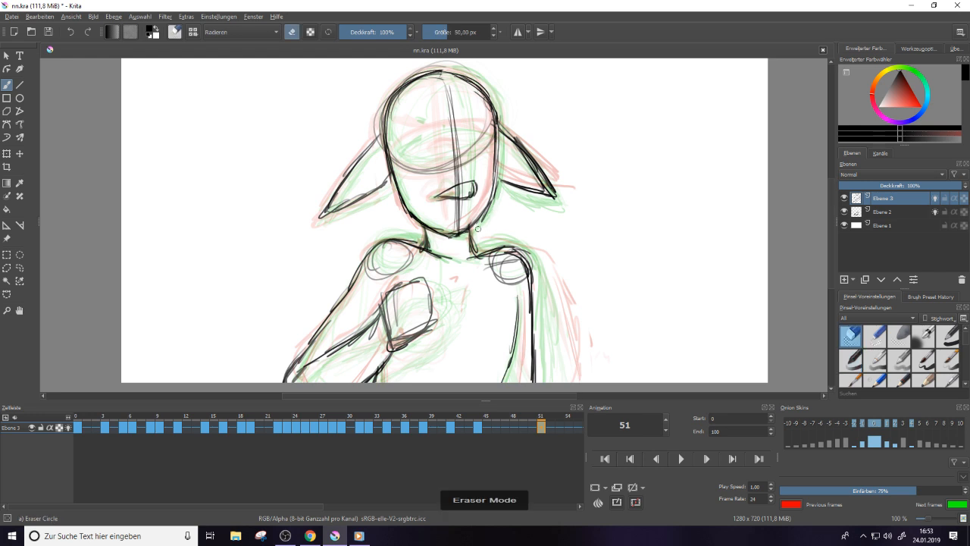
pyautogui.click(682, 459)
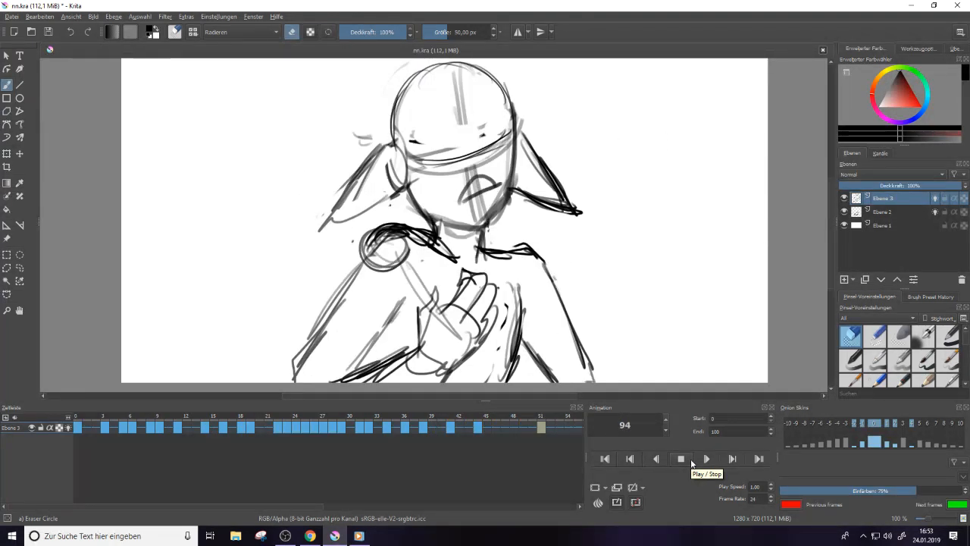
pyautogui.click(682, 460)
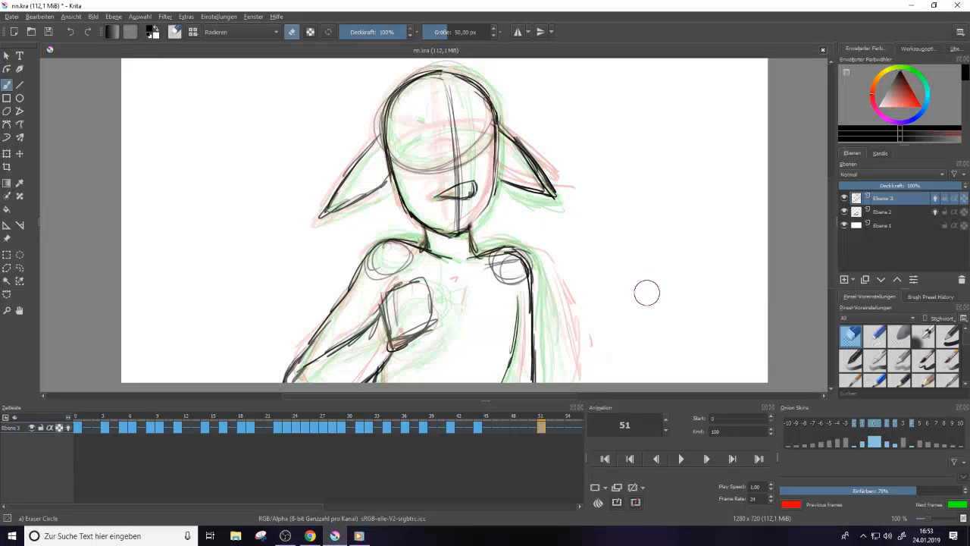
# Widen the timeline, show its later frames and go to frame 61 of Ebene 3
pyautogui.moveTo(830, 261); pyautogui.dragTo(825, 270)
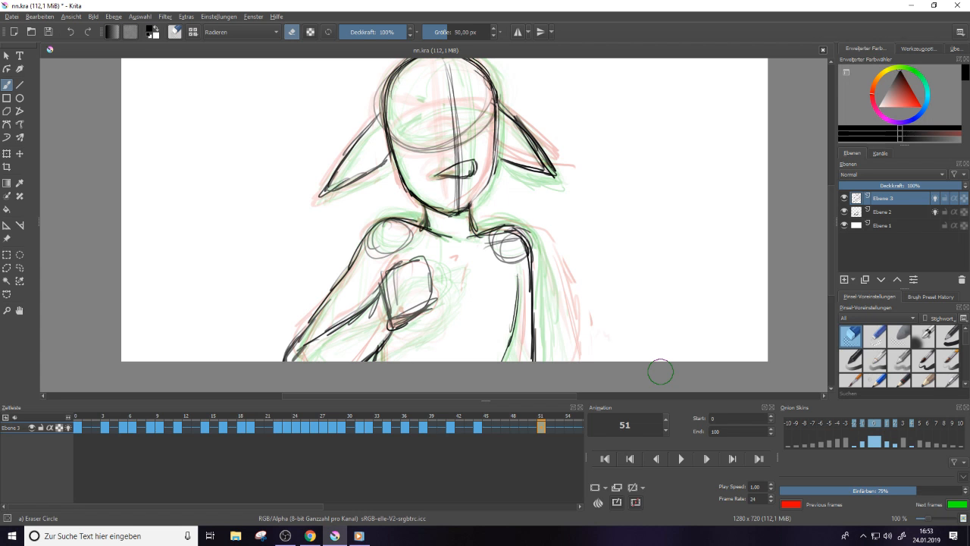
pyautogui.moveTo(831, 240); pyautogui.dragTo(830, 224)
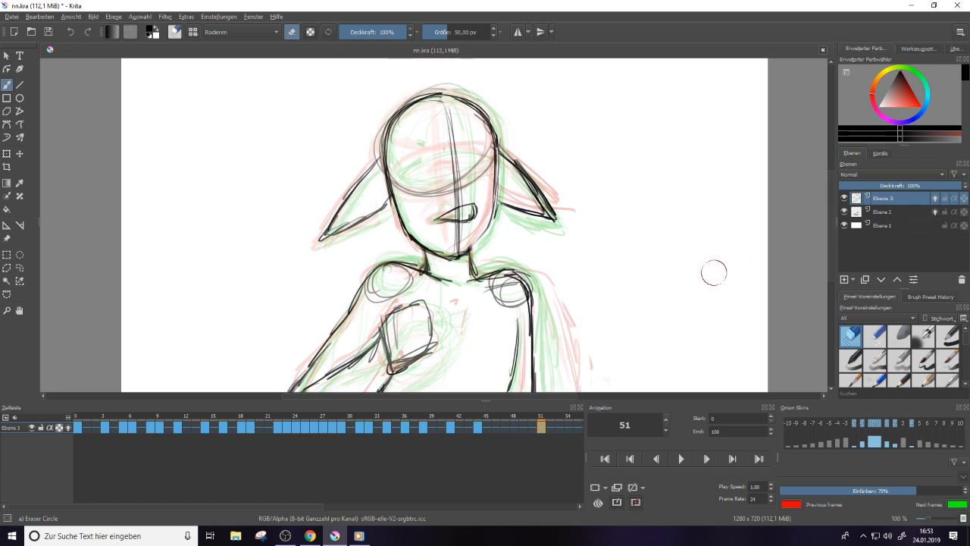
pyautogui.moveTo(306, 507); pyautogui.dragTo(334, 515)
pyautogui.moveTo(585, 458); pyautogui.dragTo(722, 468)
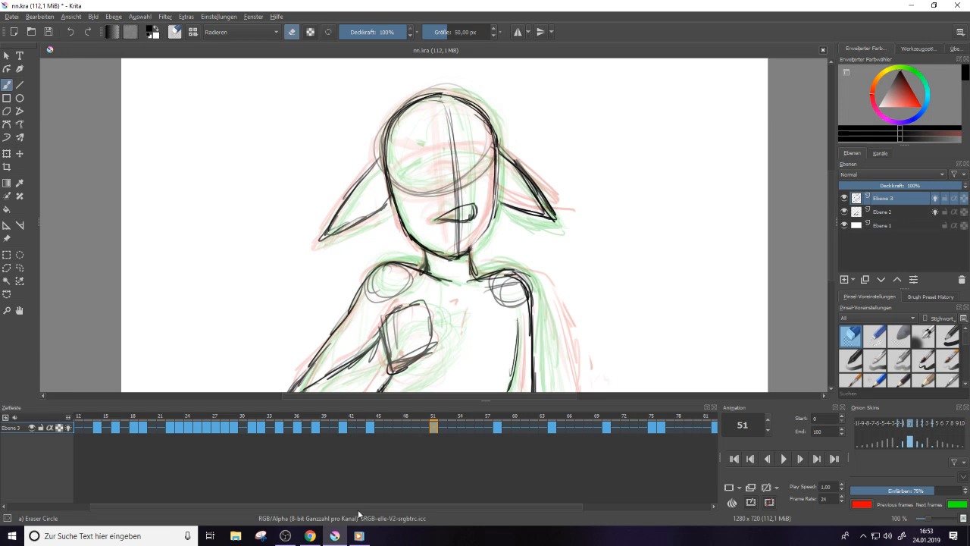
pyautogui.scroll(-3, 421, 463)
pyautogui.click(459, 426)
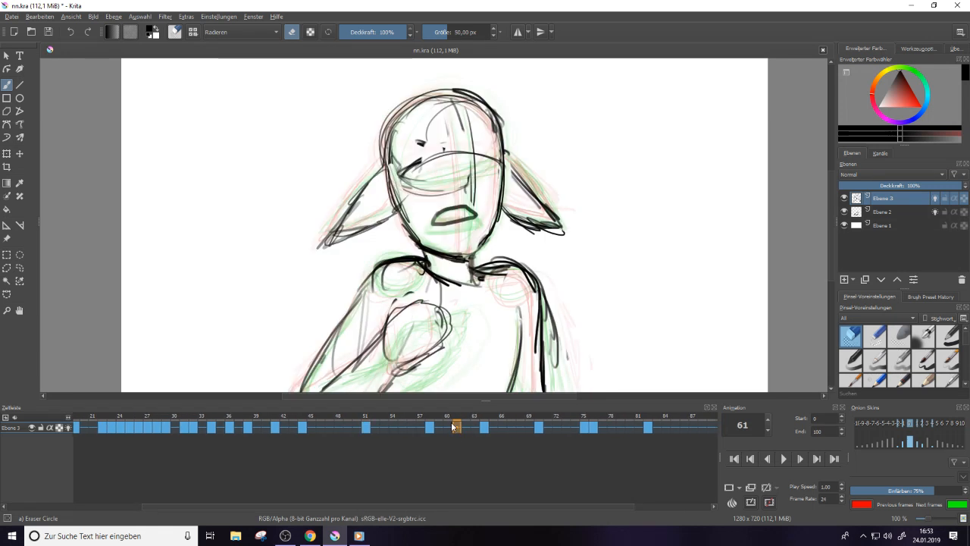
# Play back the animation from frame 61 with the whole canvas in view, and stop it
pyautogui.press('e')
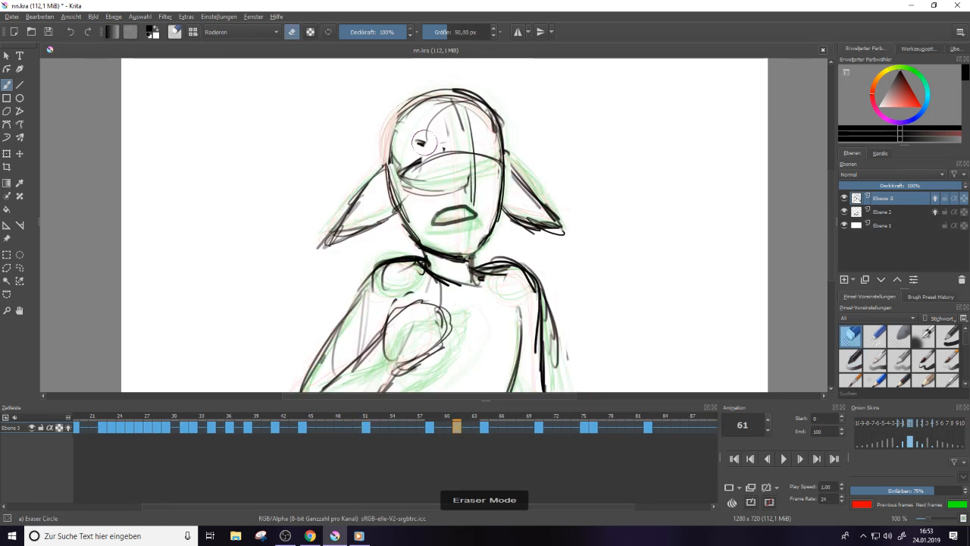
pyautogui.press('e')
pyautogui.press('-')
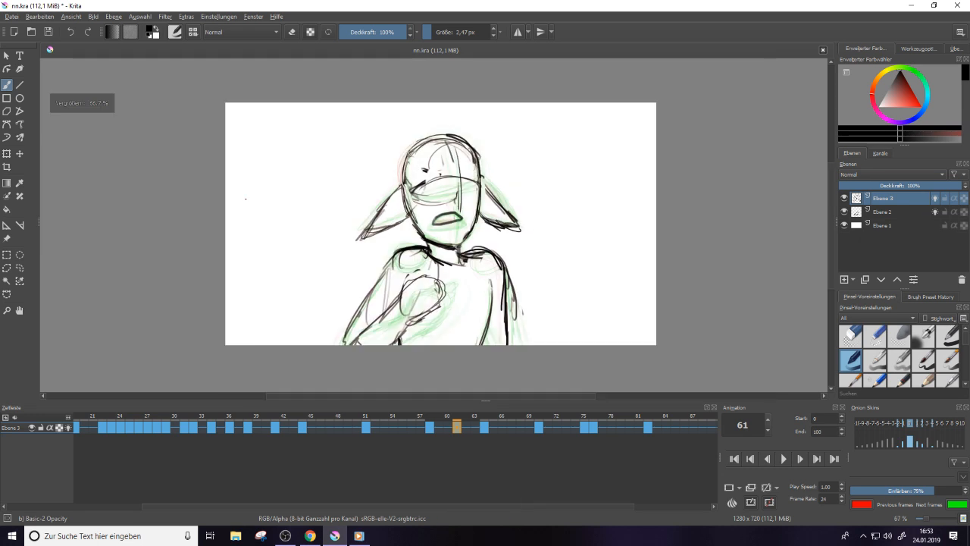
pyautogui.click(786, 459)
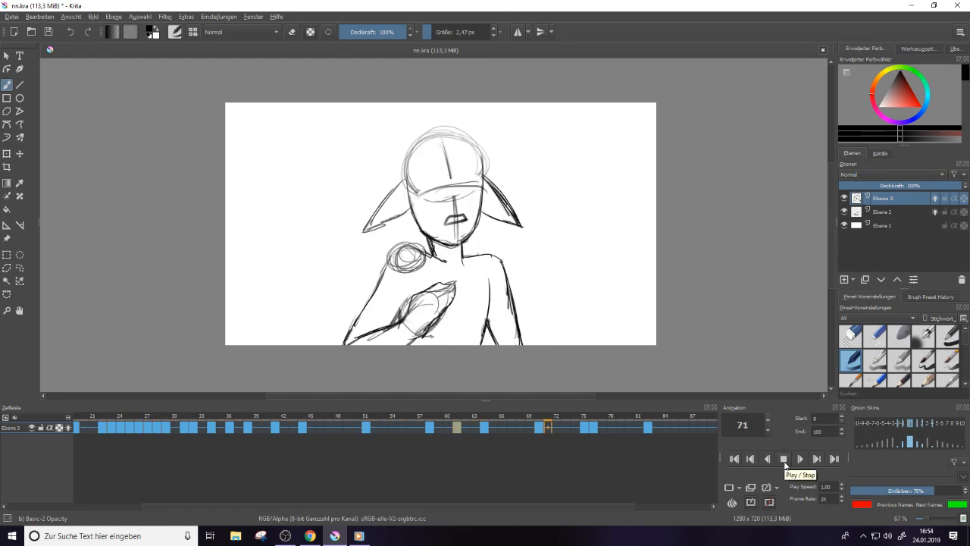
pyautogui.click(785, 460)
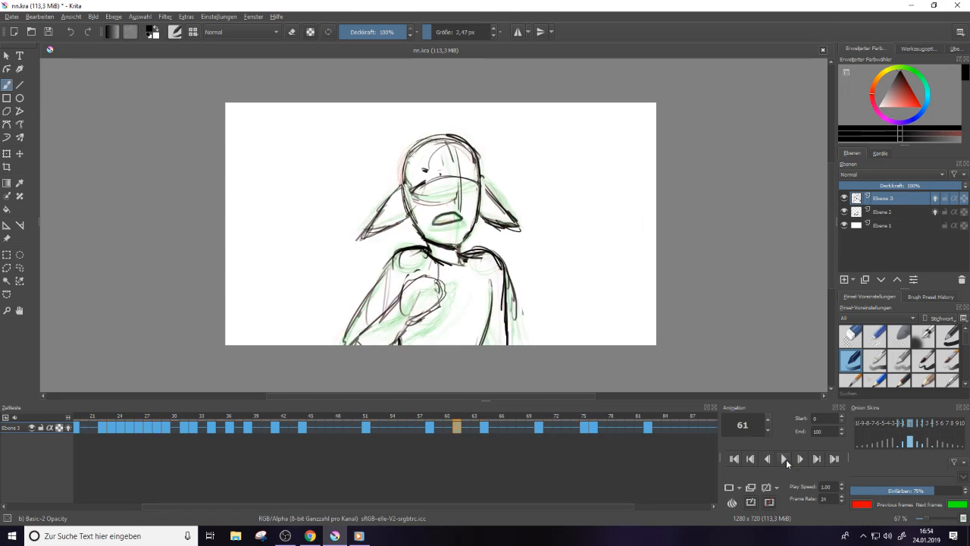
# Hide and show Ebene 2 again to check what it contains, then reselect Ebene 3
pyautogui.click(882, 212)
pyautogui.click(844, 212)
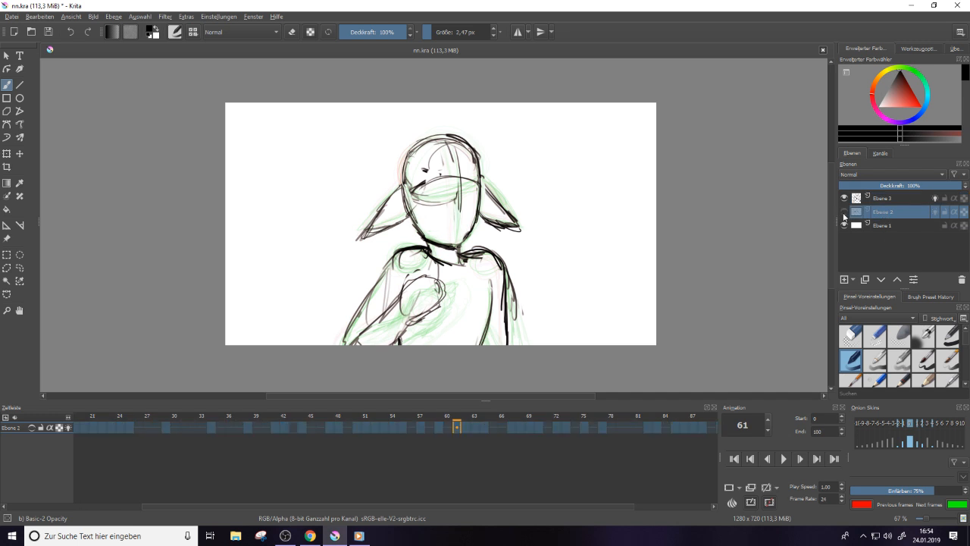
pyautogui.click(843, 213)
pyautogui.click(879, 198)
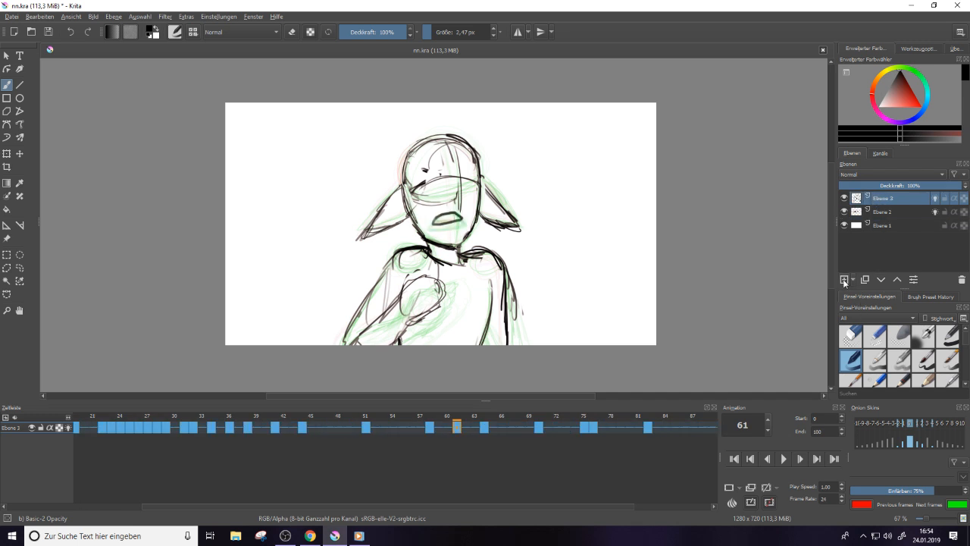
# Add a new paint layer above Ebene 3 and create a blank frame on it at frame 0
pyautogui.click(846, 282)
pyautogui.click(873, 213)
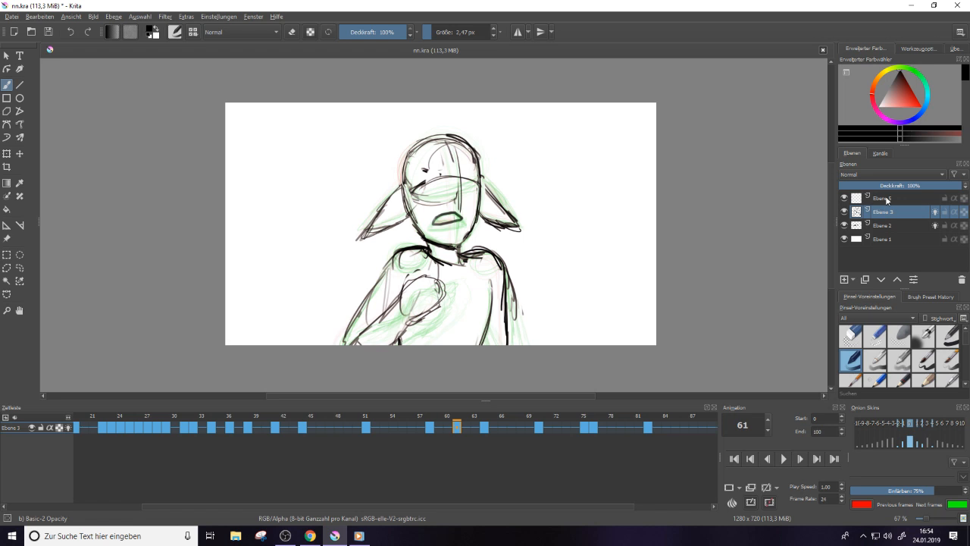
pyautogui.click(883, 198)
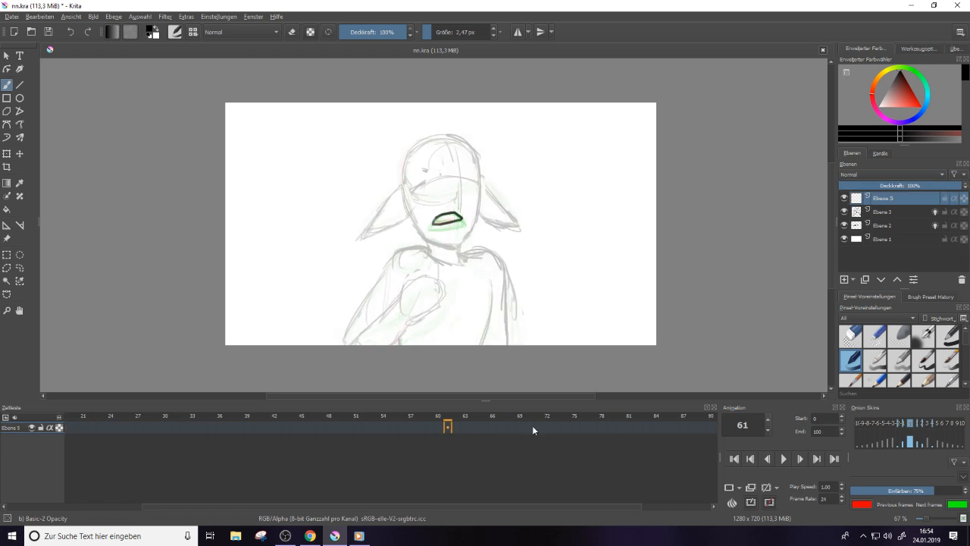
pyautogui.moveTo(419, 505); pyautogui.dragTo(221, 496)
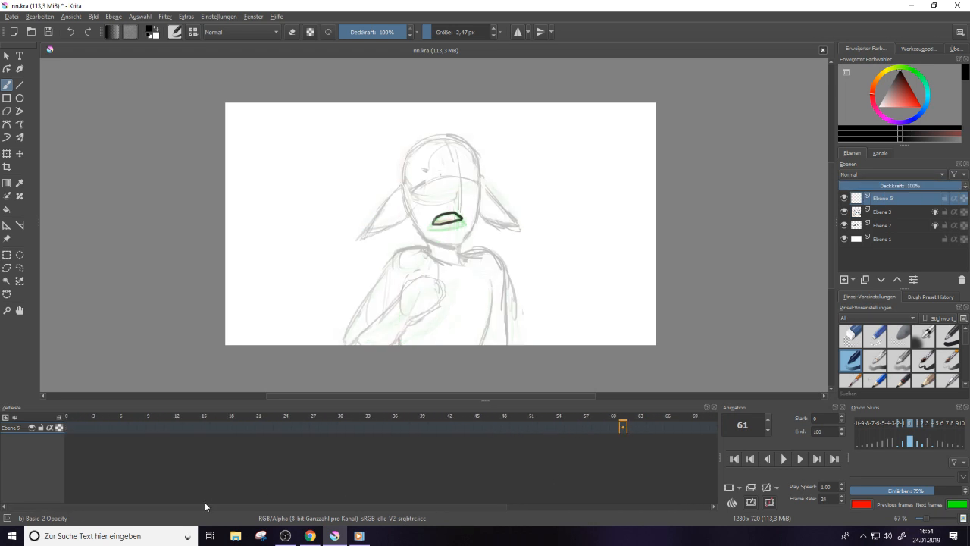
pyautogui.click(68, 427)
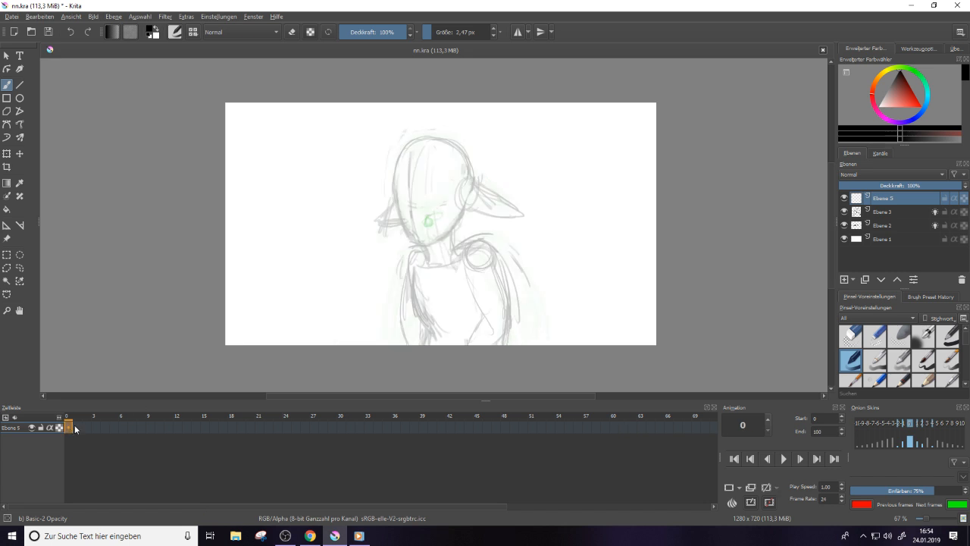
pyautogui.rightClick(69, 429)
pyautogui.click(107, 396)
# On frame 0, sketch the hair over the skull, the fringe line and the long strand on the right of the face
pyautogui.moveTo(410, 164)
pyautogui.mouseDown()
pyautogui.moveTo(449, 177)
pyautogui.moveTo(454, 195)
pyautogui.moveTo(463, 189)
pyautogui.moveTo(400, 157)
pyautogui.moveTo(397, 168)
pyautogui.moveTo(427, 138)
pyautogui.moveTo(454, 141)
pyautogui.moveTo(440, 142)
pyautogui.moveTo(458, 153)
pyautogui.moveTo(461, 227)
pyautogui.mouseUp()
pyautogui.moveTo(456, 172); pyautogui.dragTo(447, 294)
pyautogui.moveTo(452, 225); pyautogui.dragTo(455, 307)
pyautogui.moveTo(453, 261)
pyautogui.mouseDown()
pyautogui.moveTo(455, 306)
pyautogui.moveTo(470, 185)
pyautogui.mouseUp()
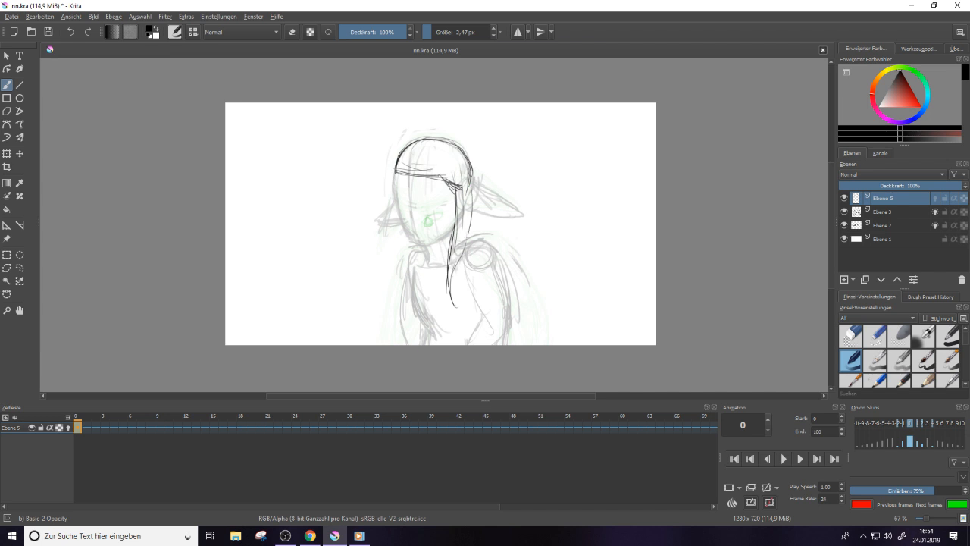
pyautogui.moveTo(470, 221); pyautogui.dragTo(458, 273)
# Sketch the long hair strand on the left of the face on frame 0, tapering to a point at the chest
pyautogui.moveTo(394, 167); pyautogui.dragTo(393, 242)
pyautogui.moveTo(396, 190); pyautogui.dragTo(405, 281)
pyautogui.moveTo(396, 240); pyautogui.dragTo(420, 295)
pyautogui.moveTo(411, 256)
pyautogui.mouseDown()
pyautogui.moveTo(420, 298)
pyautogui.moveTo(395, 173)
pyautogui.moveTo(414, 308)
pyautogui.mouseUp()
pyautogui.moveTo(410, 266); pyautogui.dragTo(415, 307)
pyautogui.moveTo(412, 243); pyautogui.dragTo(412, 291)
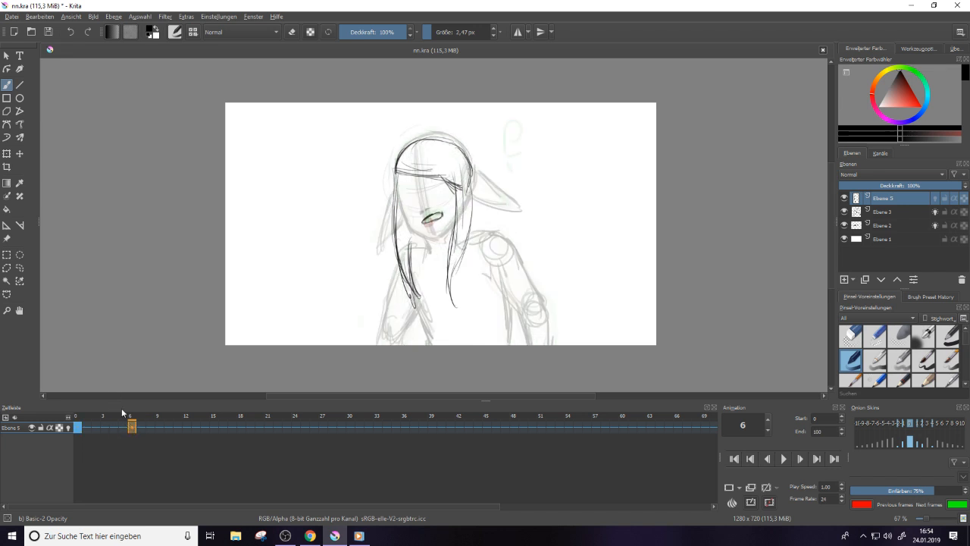
# Create a blank frame at frame 6 of Ebene 5, draw the fringe line across the forehead and turn on onion skins
pyautogui.rightClick(132, 429)
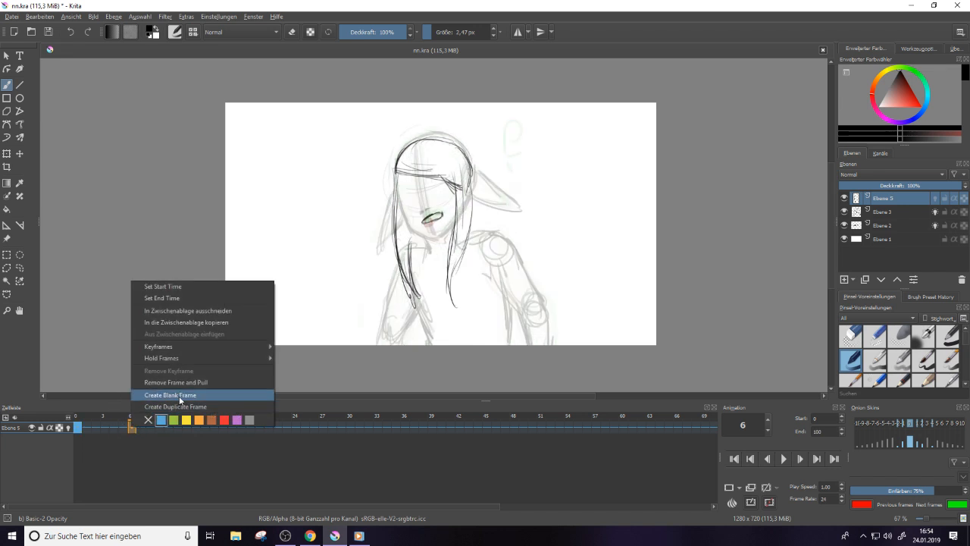
pyautogui.click(155, 407)
pyautogui.moveTo(400, 168); pyautogui.dragTo(443, 158)
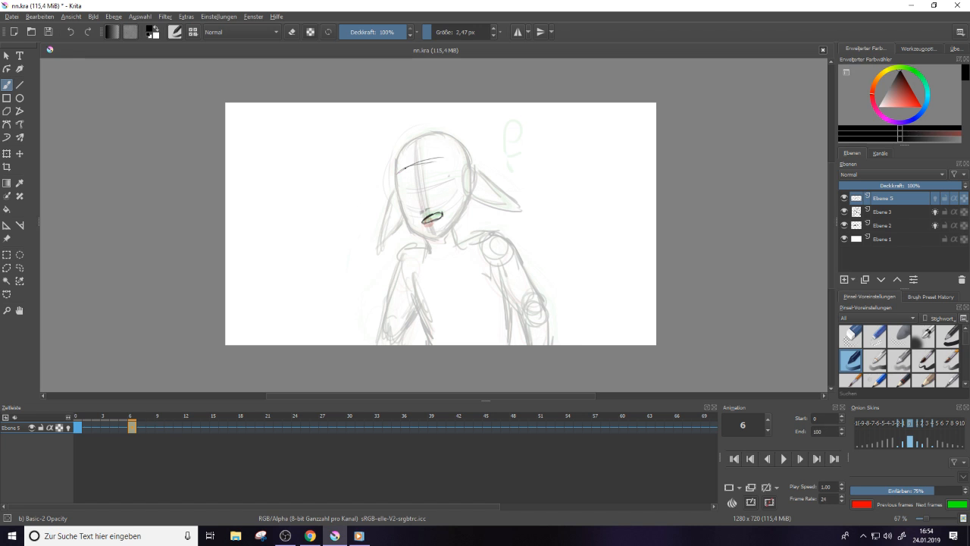
pyautogui.moveTo(400, 170)
pyautogui.mouseDown()
pyautogui.moveTo(436, 159)
pyautogui.moveTo(462, 172)
pyautogui.mouseUp()
pyautogui.moveTo(398, 173); pyautogui.dragTo(395, 190)
pyautogui.click(69, 428)
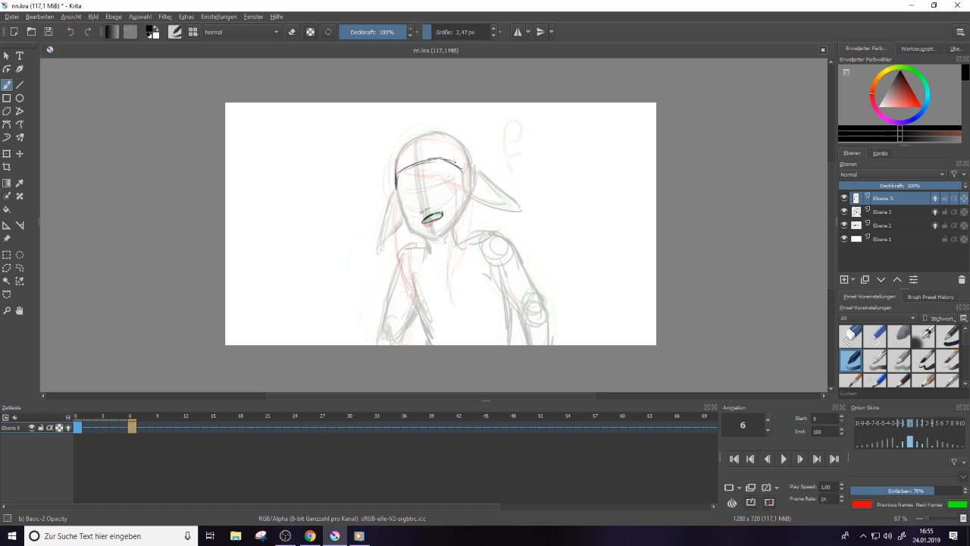
# Rough in the inner edge of the right hair strand on frame 6, undoing and erasing the misplaced strokes
pyautogui.moveTo(453, 159); pyautogui.dragTo(464, 297)
pyautogui.moveTo(455, 237); pyautogui.dragTo(464, 302)
pyautogui.hotkey('ctrl', 'z')
pyautogui.moveTo(457, 159)
pyautogui.mouseDown()
pyautogui.moveTo(447, 279)
pyautogui.moveTo(463, 199)
pyautogui.mouseUp()
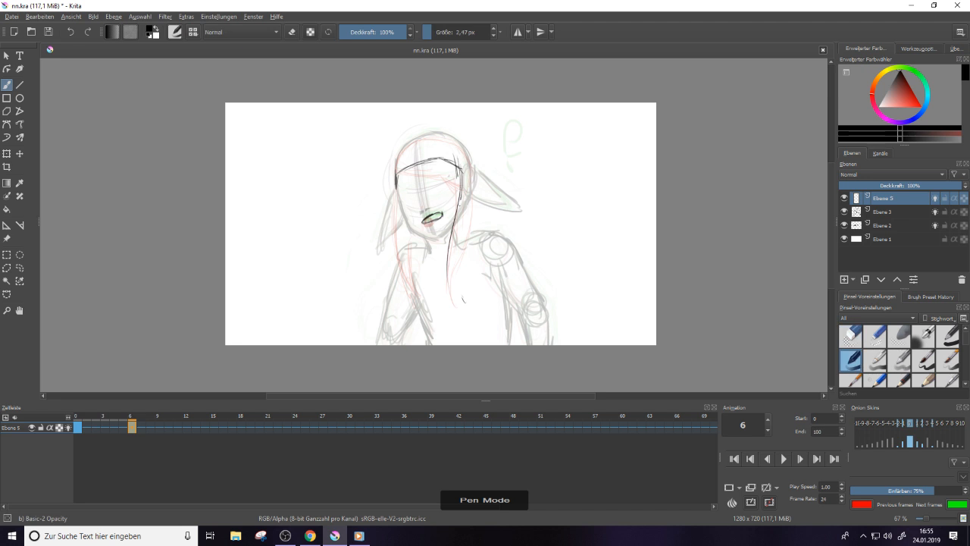
pyautogui.press('e')
pyautogui.moveTo(449, 300); pyautogui.dragTo(455, 201)
pyautogui.press('e')
pyautogui.moveTo(461, 163)
pyautogui.mouseDown()
pyautogui.moveTo(455, 219)
pyautogui.moveTo(462, 195)
pyautogui.mouseUp()
# Draw the inner and outer edges of the right hair strand on frame 6, tapering to a point over the chest
pyautogui.press('e')
pyautogui.press('e')
pyautogui.moveTo(457, 156); pyautogui.dragTo(446, 263)
pyautogui.moveTo(470, 182); pyautogui.dragTo(464, 297)
pyautogui.moveTo(447, 243); pyautogui.dragTo(469, 295)
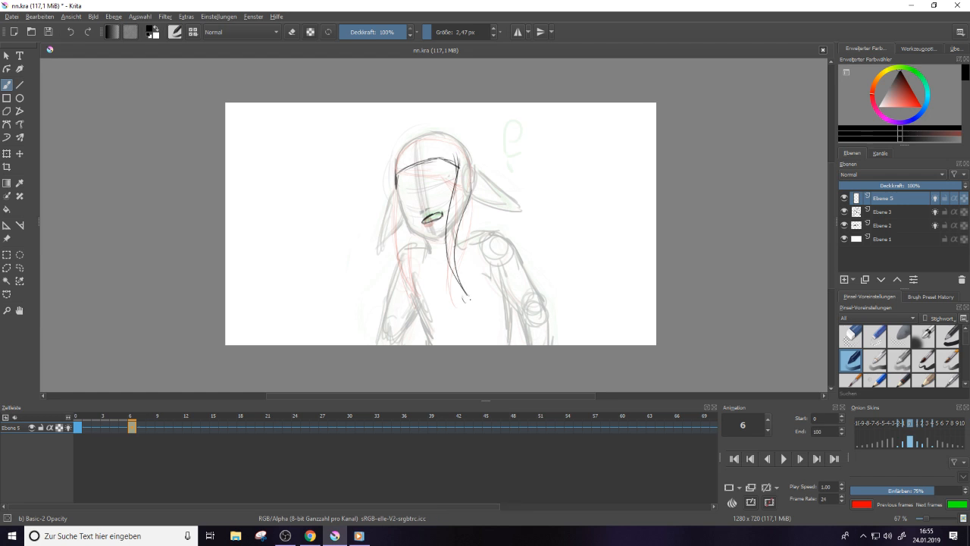
pyautogui.moveTo(451, 264); pyautogui.dragTo(470, 302)
pyautogui.moveTo(446, 244); pyautogui.dragTo(478, 306)
pyautogui.moveTo(469, 186); pyautogui.dragTo(455, 243)
pyautogui.moveTo(469, 166); pyautogui.dragTo(473, 219)
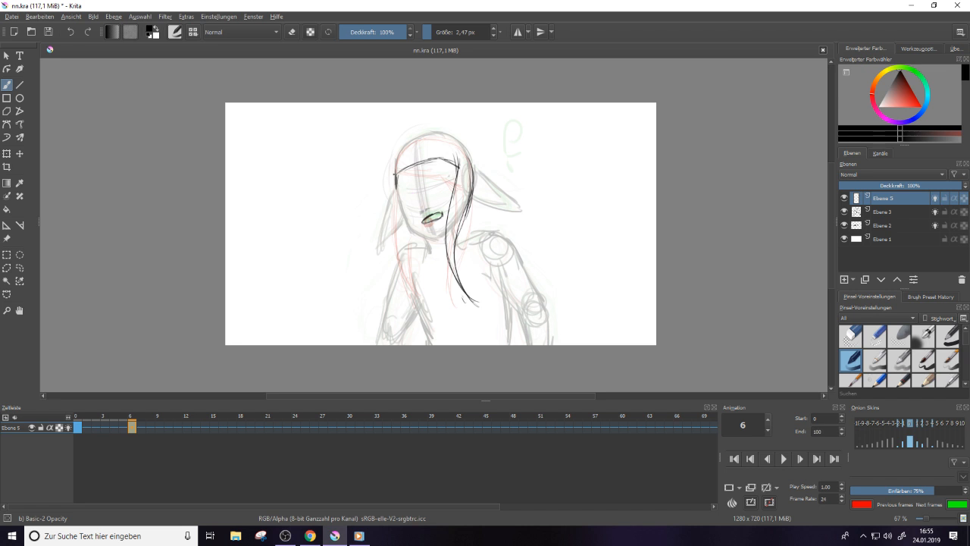
# Sketch the long hair strand on the left of the face on frame 6, from the fringe down to the shoulder
pyautogui.moveTo(396, 174)
pyautogui.mouseDown()
pyautogui.moveTo(403, 254)
pyautogui.moveTo(391, 260)
pyautogui.moveTo(383, 295)
pyautogui.mouseUp()
pyautogui.moveTo(403, 261)
pyautogui.mouseDown()
pyautogui.moveTo(381, 297)
pyautogui.moveTo(391, 291)
pyautogui.mouseUp()
pyautogui.moveTo(420, 235)
pyautogui.mouseDown()
pyautogui.moveTo(401, 286)
pyautogui.moveTo(383, 295)
pyautogui.mouseUp()
pyautogui.moveTo(397, 179)
pyautogui.mouseDown()
pyautogui.moveTo(407, 246)
pyautogui.moveTo(400, 235)
pyautogui.mouseUp()
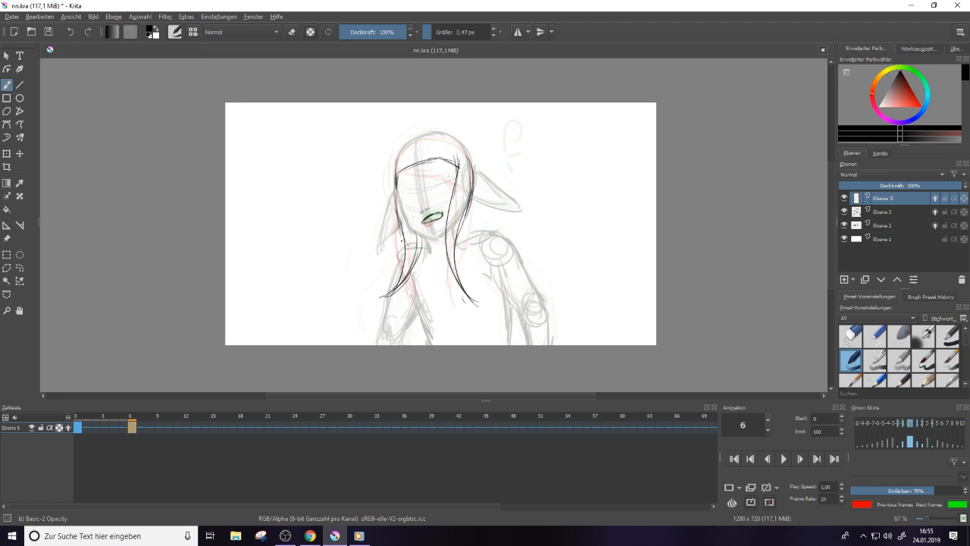
pyautogui.moveTo(394, 156)
pyautogui.mouseDown()
pyautogui.moveTo(396, 205)
pyautogui.moveTo(403, 195)
pyautogui.mouseUp()
pyautogui.moveTo(397, 152)
pyautogui.mouseDown()
pyautogui.moveTo(403, 228)
pyautogui.moveTo(389, 303)
pyautogui.mouseUp()
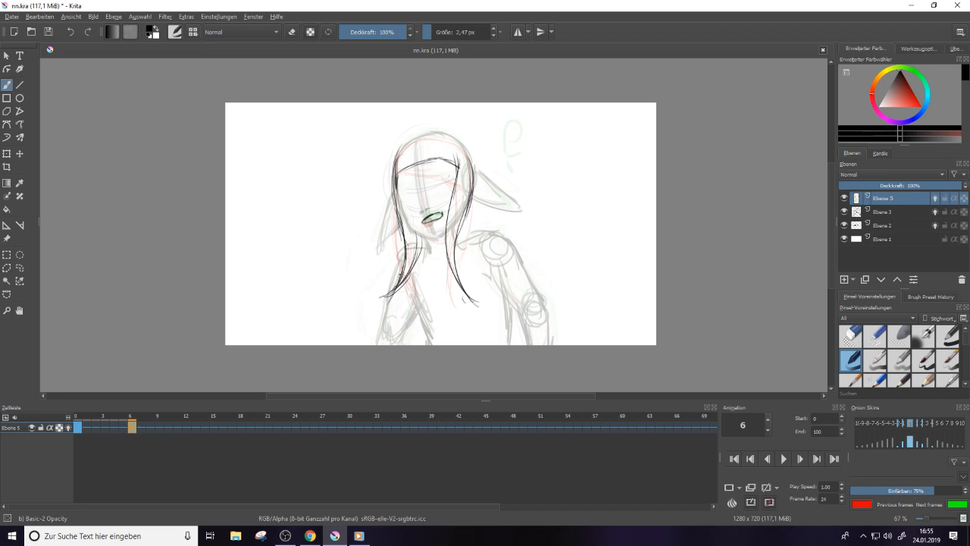
# Erase the lower end of the left strand on frame 6 and redraw it with a longer, outward-curving tip
pyautogui.moveTo(408, 266); pyautogui.dragTo(374, 301)
pyautogui.press('e')
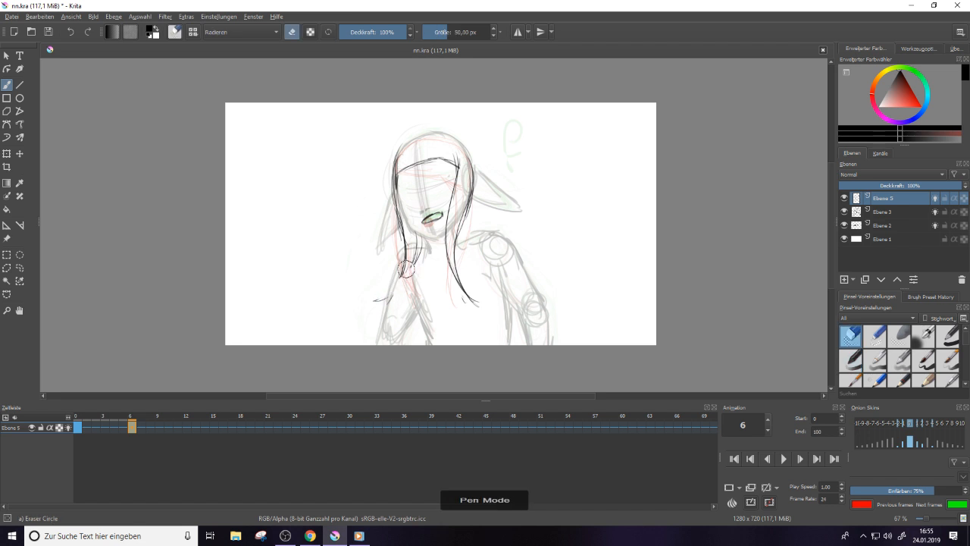
pyautogui.press('e')
pyautogui.moveTo(408, 258); pyautogui.dragTo(374, 300)
pyautogui.moveTo(417, 265)
pyautogui.mouseDown()
pyautogui.moveTo(382, 296)
pyautogui.moveTo(397, 290)
pyautogui.mouseUp()
pyautogui.moveTo(426, 239); pyautogui.dragTo(415, 269)
pyautogui.moveTo(417, 267); pyautogui.dragTo(405, 280)
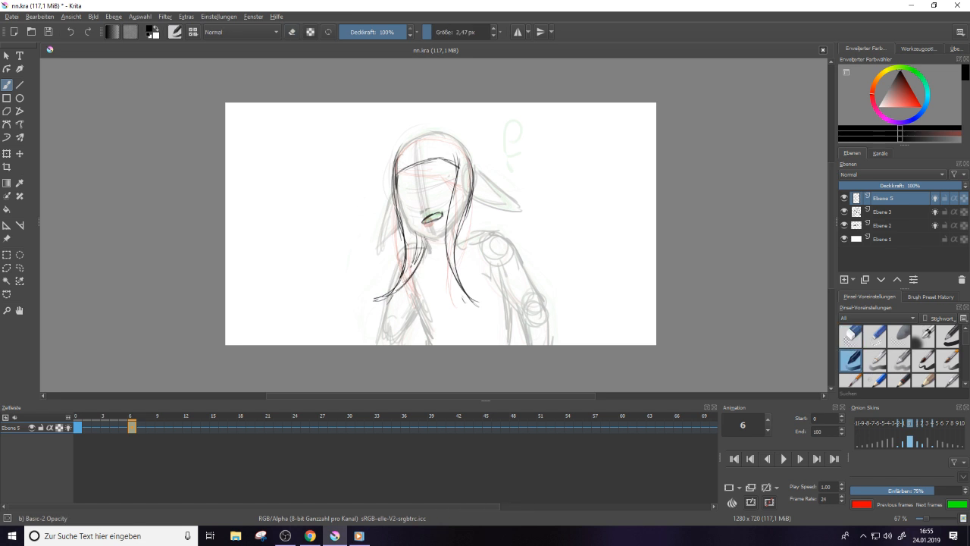
# Create a blank frame at frame 12 of Ebene 5
pyautogui.click(184, 427)
pyautogui.rightClick(186, 429)
pyautogui.click(213, 397)
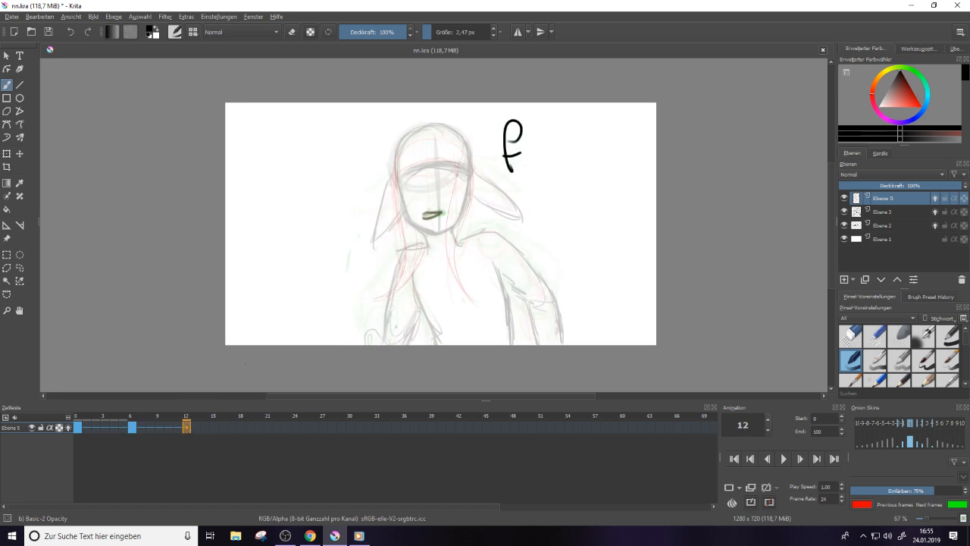
# Erase the handwritten letter beside the head on frame 12 of Ebene 2 and return to drawing on Ebene 5
pyautogui.click(883, 226)
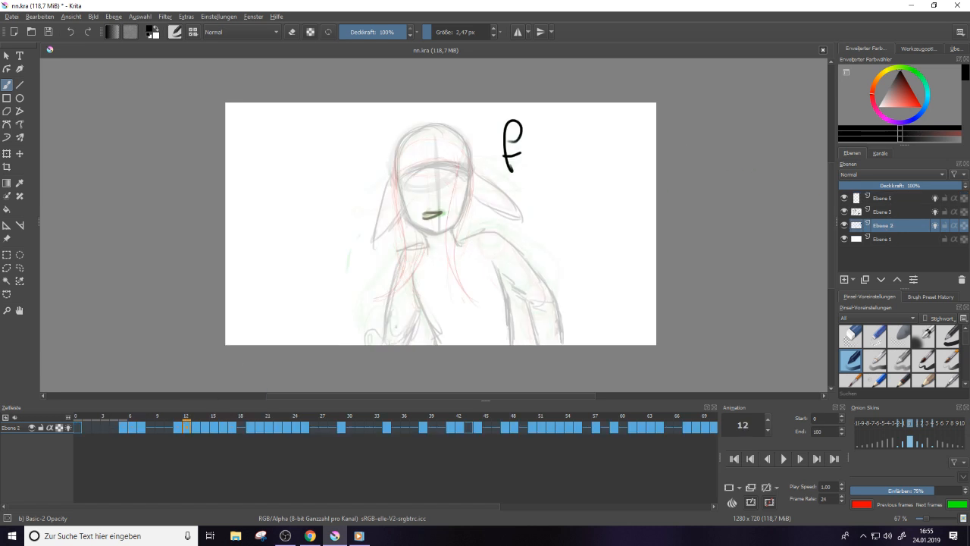
pyautogui.press('e')
pyautogui.moveTo(514, 138); pyautogui.dragTo(530, 146)
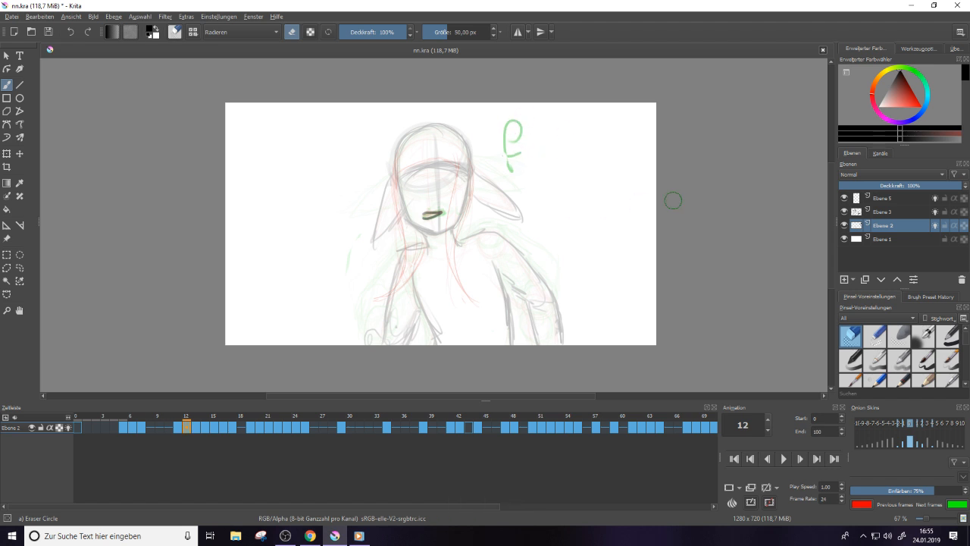
pyautogui.click(883, 199)
pyautogui.press('e')
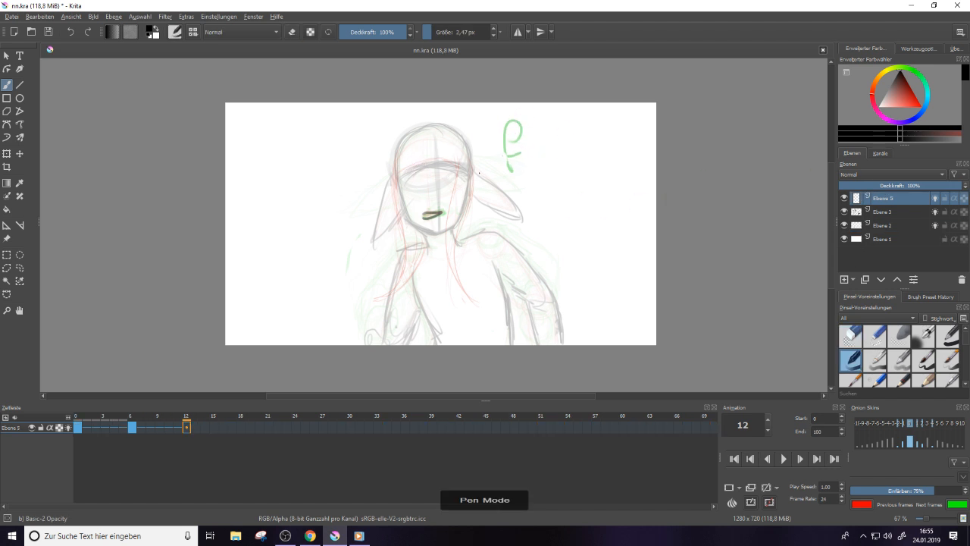
# Play the animation to check the motion and stop the playback
pyautogui.click(783, 459)
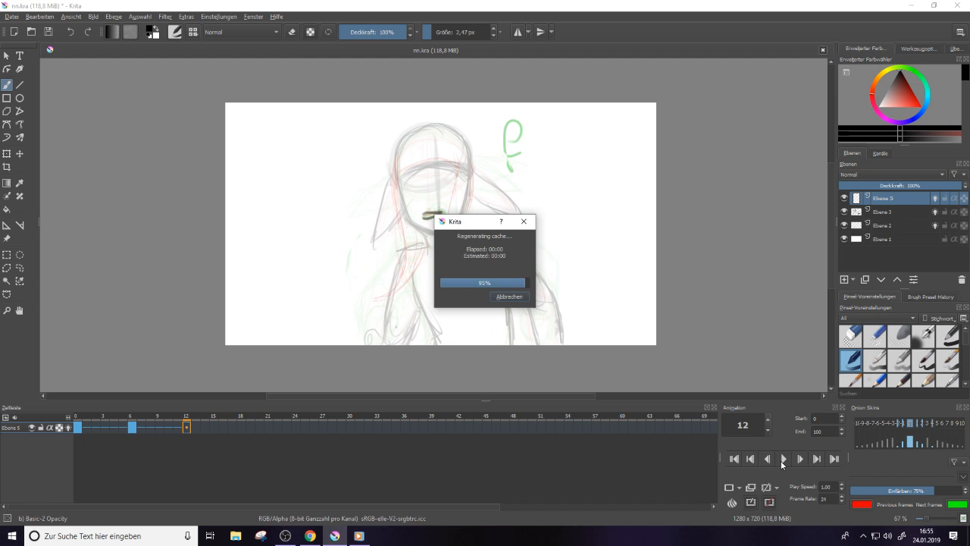
pyautogui.click(783, 459)
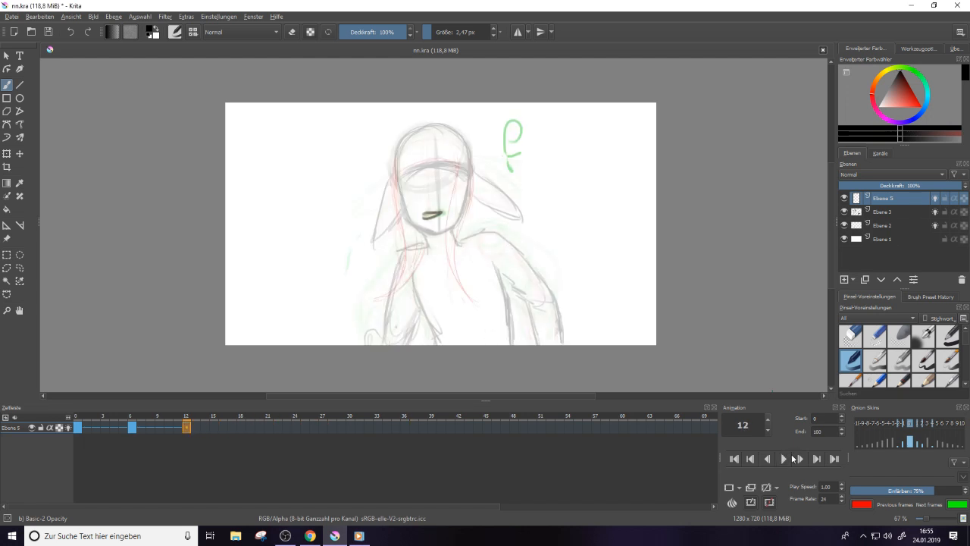
pyautogui.click(784, 460)
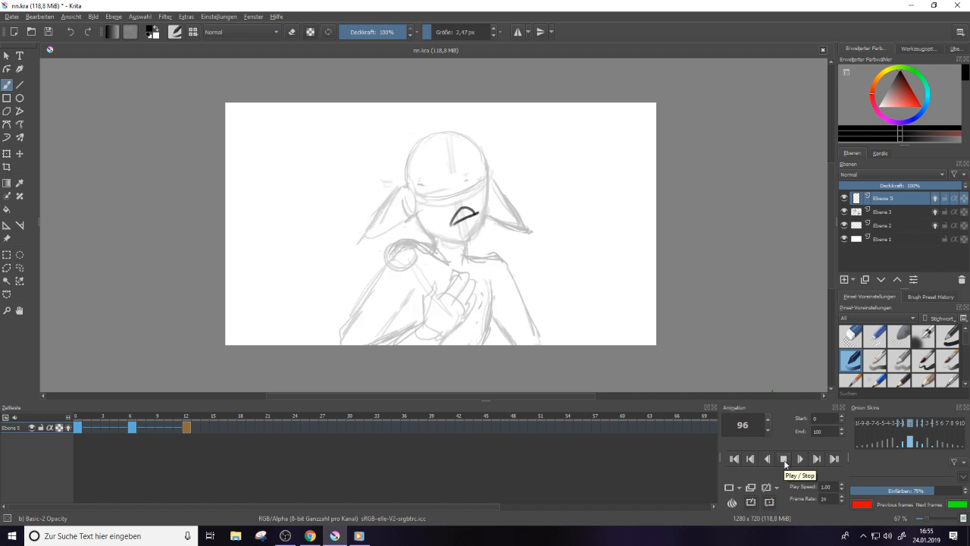
pyautogui.click(783, 459)
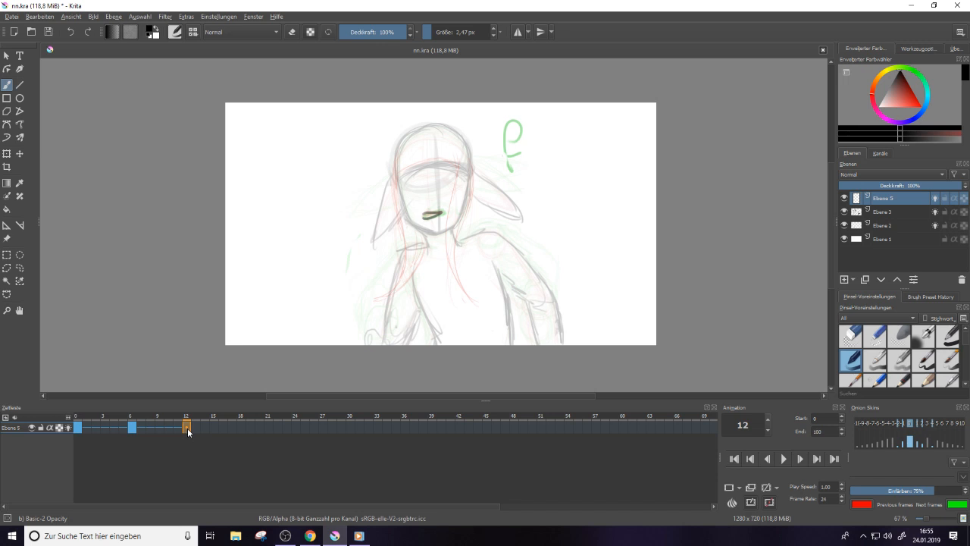
# Switch to the media player, listen to the audio from about a third of the track, and minimize the player
pyautogui.click(361, 535)
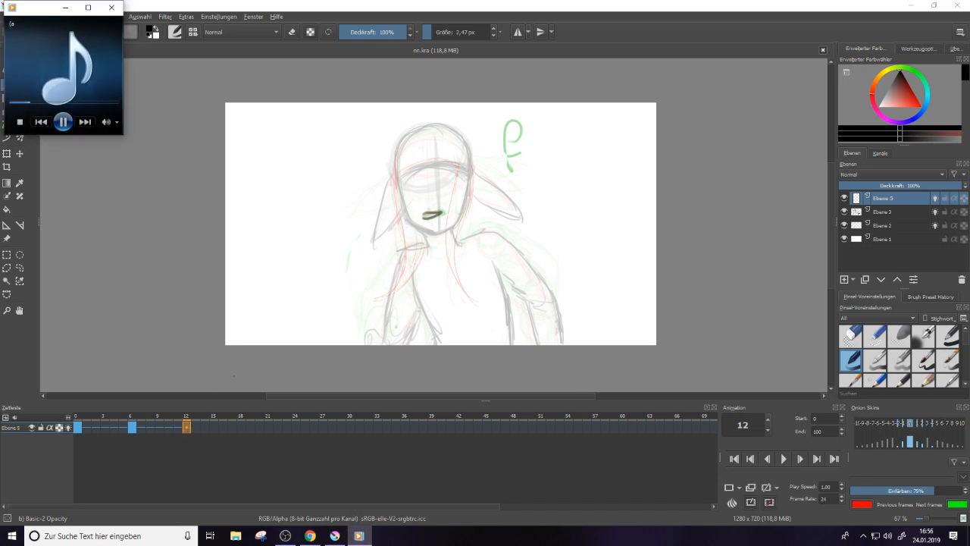
pyautogui.click(45, 104)
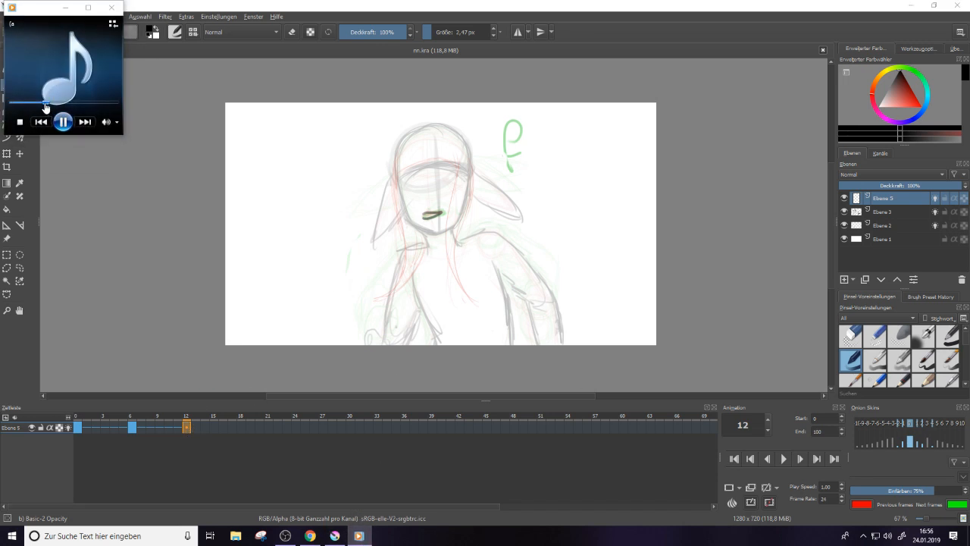
pyautogui.click(69, 7)
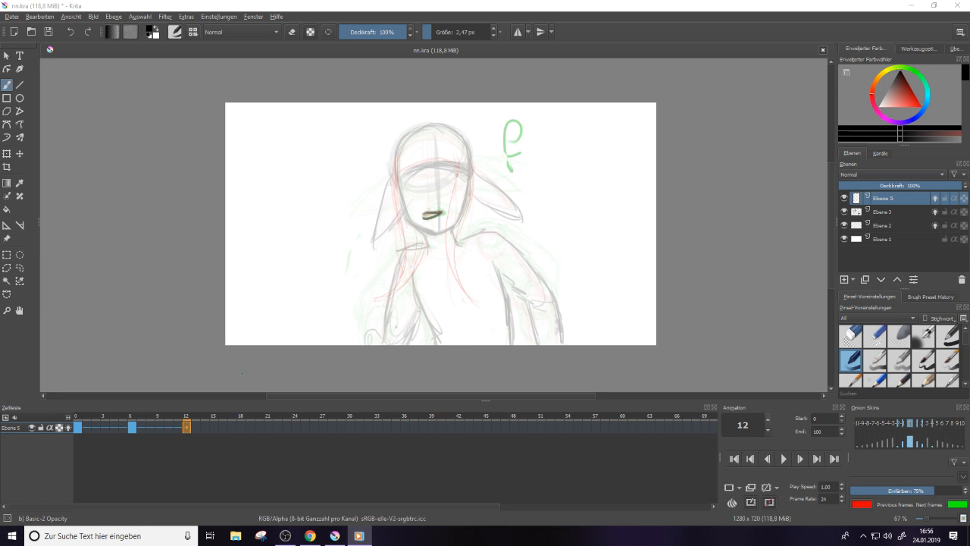
# On frame 12, draw the fringe line across the forehead and a curved strand down the left of the face
pyautogui.moveTo(407, 152)
pyautogui.mouseDown()
pyautogui.moveTo(469, 156)
pyautogui.moveTo(435, 145)
pyautogui.moveTo(402, 158)
pyautogui.moveTo(402, 222)
pyautogui.mouseUp()
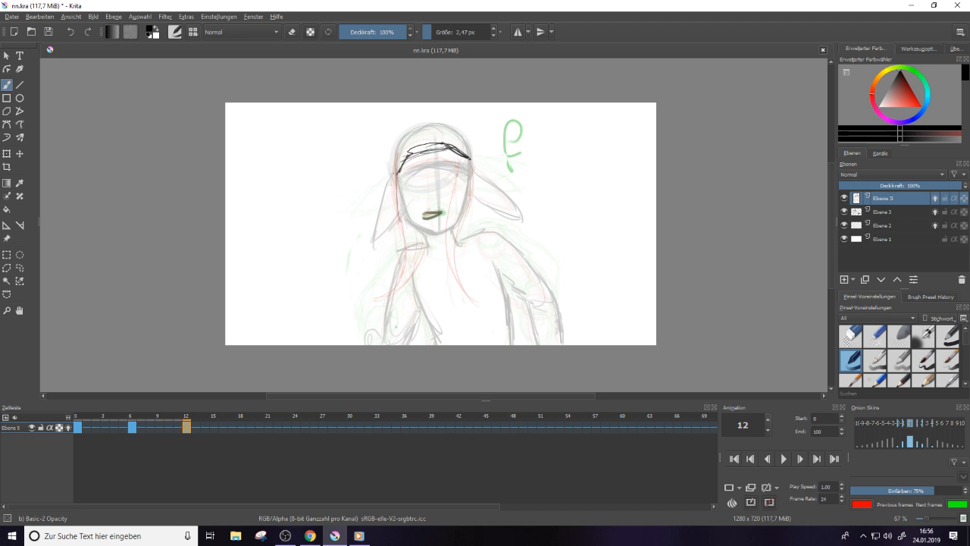
pyautogui.moveTo(399, 174); pyautogui.dragTo(394, 237)
pyautogui.moveTo(400, 195)
pyautogui.mouseDown()
pyautogui.moveTo(377, 288)
pyautogui.moveTo(383, 248)
pyautogui.moveTo(390, 311)
pyautogui.mouseUp()
pyautogui.moveTo(399, 254); pyautogui.dragTo(381, 303)
pyautogui.moveTo(413, 239)
pyautogui.mouseDown()
pyautogui.moveTo(383, 286)
pyautogui.moveTo(381, 275)
pyautogui.moveTo(386, 302)
pyautogui.mouseUp()
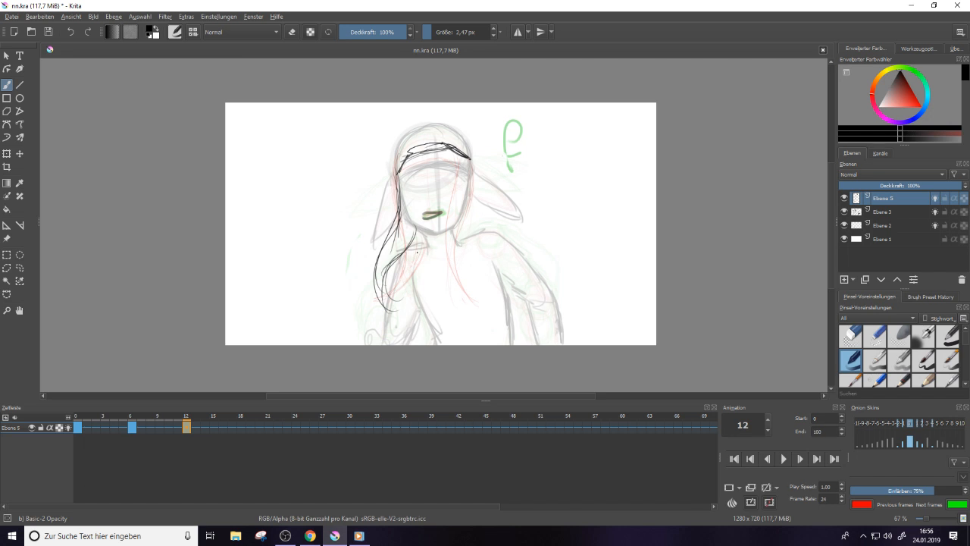
# Sketch the right hair strand on frame 12, bowing outward past the face and ending in a point at the chest
pyautogui.press('e')
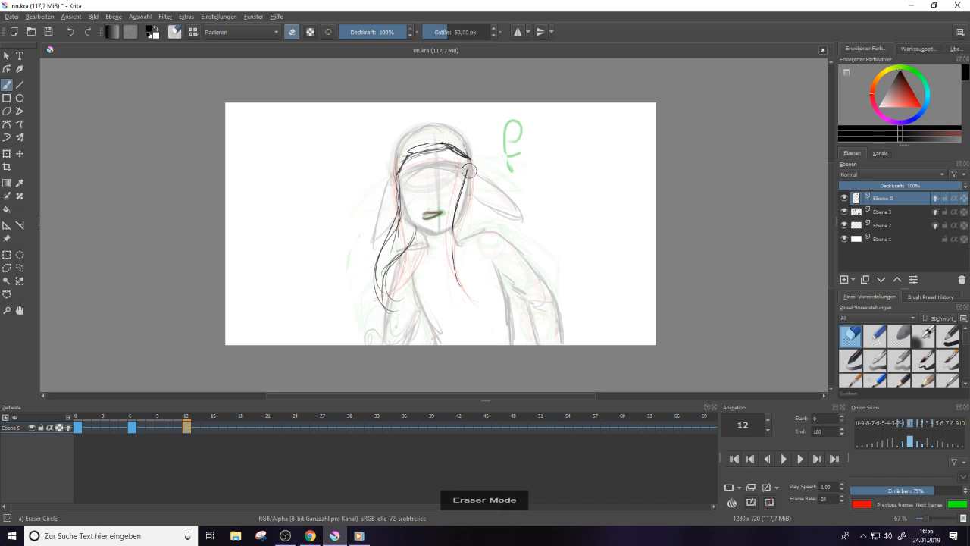
pyautogui.press('e')
pyautogui.moveTo(471, 156)
pyautogui.mouseDown()
pyautogui.moveTo(466, 188)
pyautogui.moveTo(479, 188)
pyautogui.moveTo(452, 218)
pyautogui.moveTo(458, 174)
pyautogui.moveTo(452, 295)
pyautogui.mouseUp()
pyautogui.moveTo(474, 255); pyautogui.dragTo(454, 295)
# Erase the lower end of the left strand on frame 12 and redraw it with a shorter pointed tip
pyautogui.press('e')
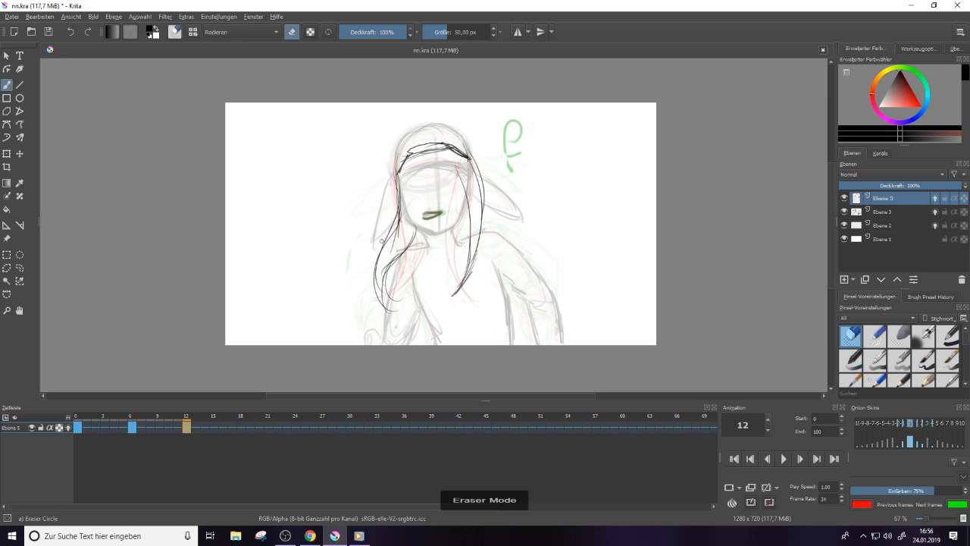
pyautogui.moveTo(396, 312); pyautogui.dragTo(385, 274)
pyautogui.press('e')
pyautogui.moveTo(395, 225); pyautogui.dragTo(388, 296)
pyautogui.moveTo(395, 253); pyautogui.dragTo(386, 298)
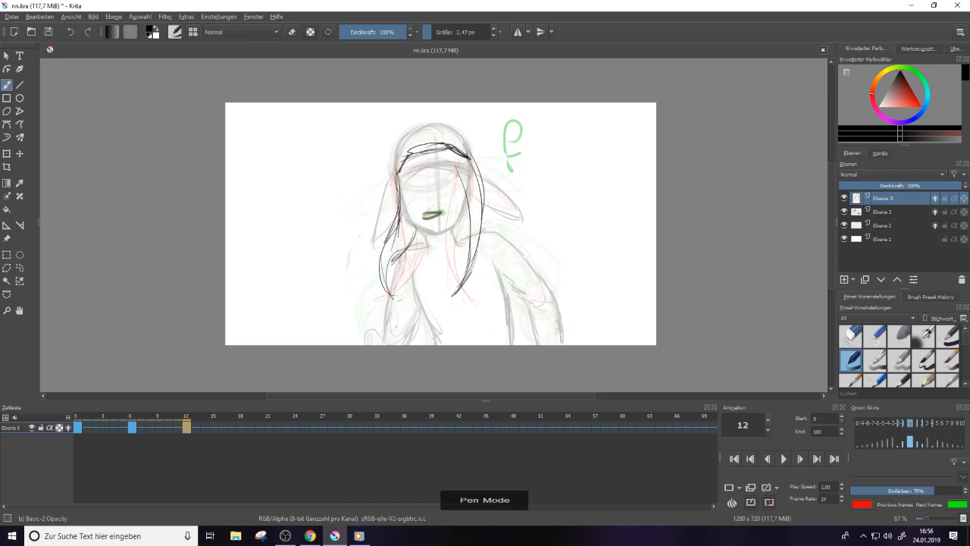
pyautogui.moveTo(409, 235); pyautogui.dragTo(385, 298)
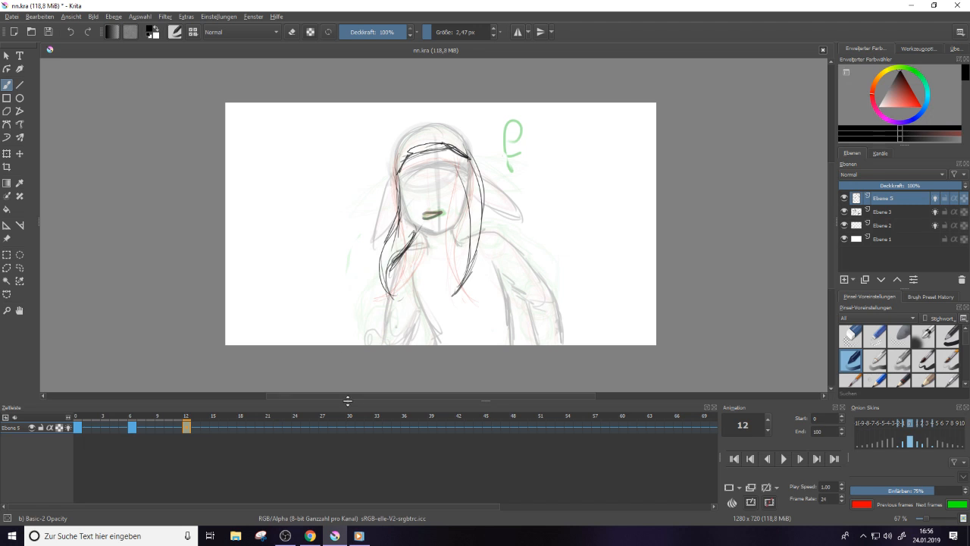
# Create a blank frame at frame 16 of Ebene 5 and draw the fringe line across the forehead
pyautogui.click(224, 427)
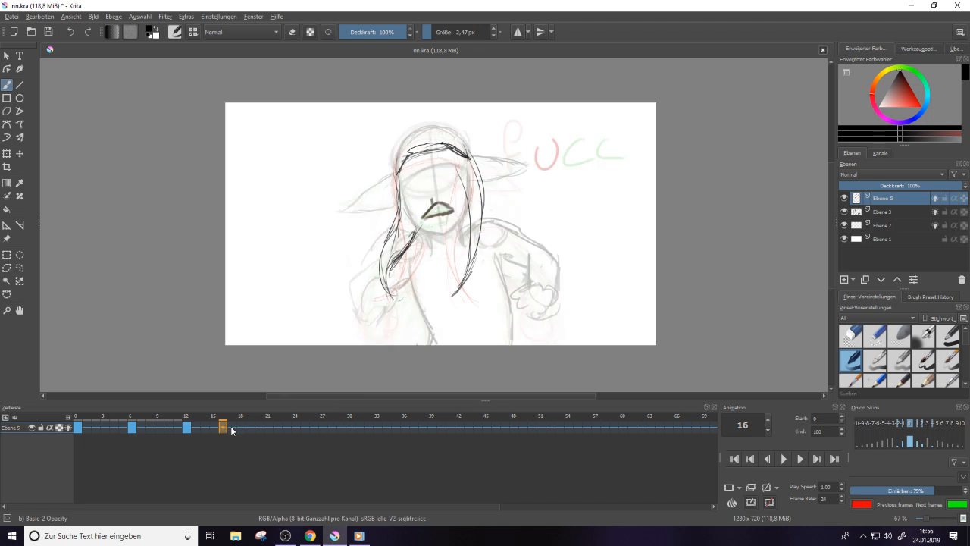
pyautogui.click(232, 427)
pyautogui.click(224, 428)
pyautogui.rightClick(224, 429)
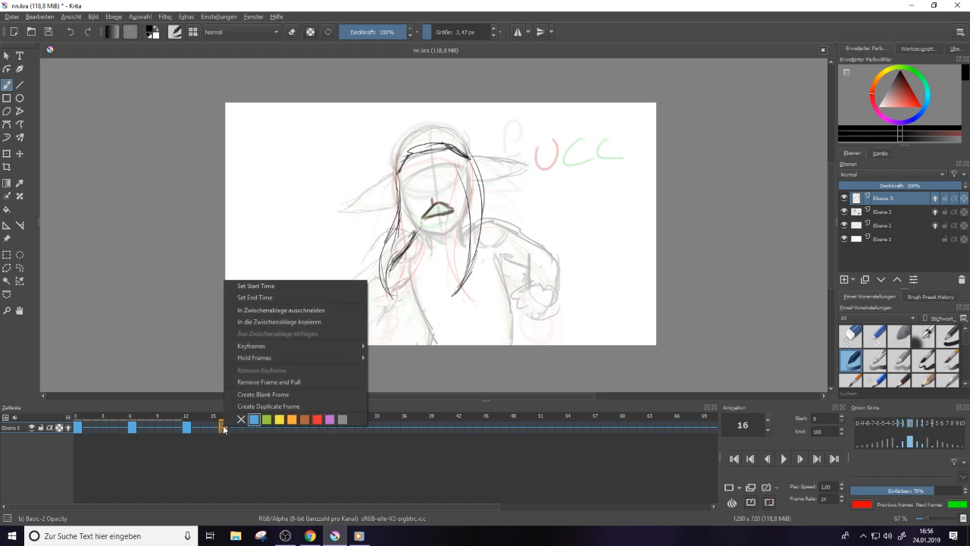
pyautogui.click(258, 394)
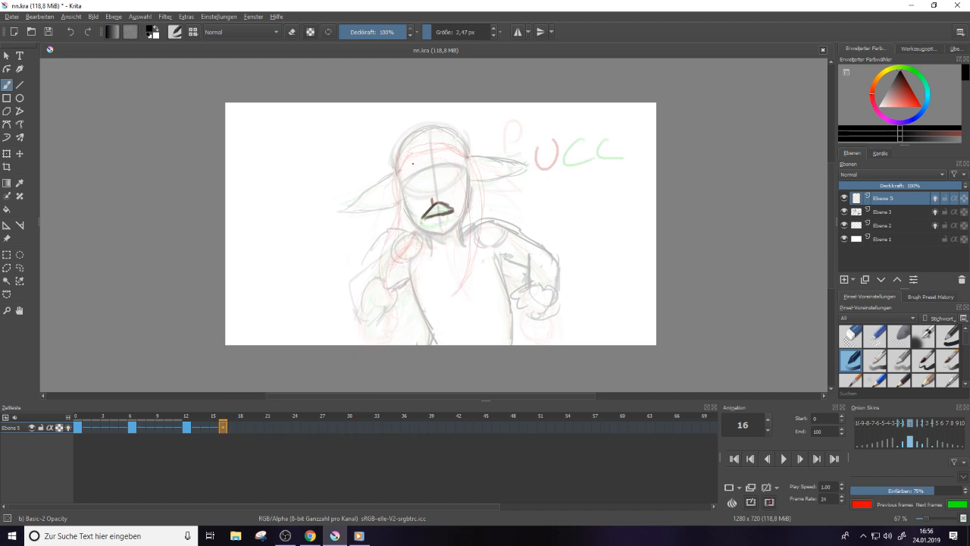
pyautogui.moveTo(398, 177)
pyautogui.mouseDown()
pyautogui.moveTo(404, 159)
pyautogui.moveTo(426, 147)
pyautogui.moveTo(468, 155)
pyautogui.mouseUp()
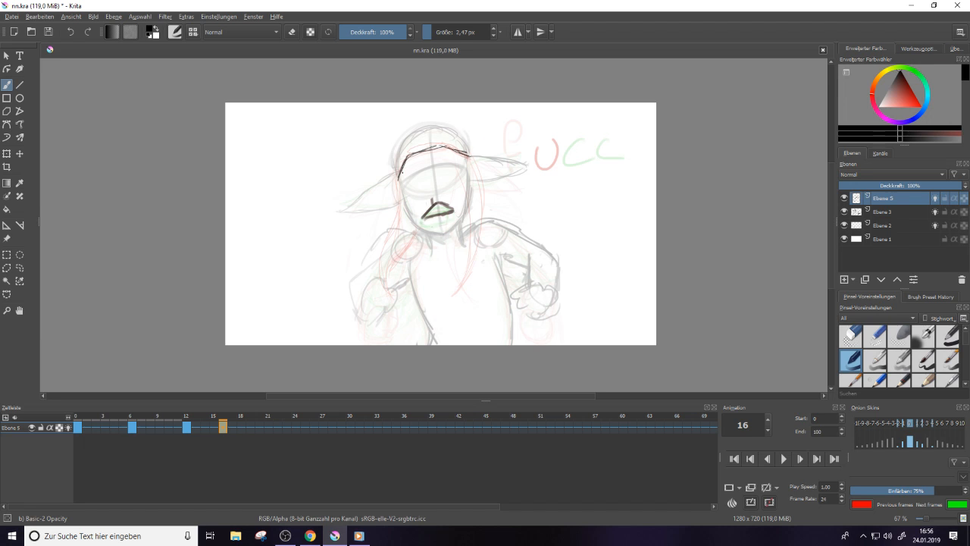
# Sketch the left hair strand on frame 16 swinging outward over the shoulder, erasing the misplaced strokes
pyautogui.moveTo(399, 156)
pyautogui.mouseDown()
pyautogui.moveTo(393, 203)
pyautogui.moveTo(367, 265)
pyautogui.moveTo(385, 285)
pyautogui.mouseUp()
pyautogui.press('e')
pyautogui.moveTo(399, 233)
pyautogui.mouseDown()
pyautogui.moveTo(373, 288)
pyautogui.moveTo(392, 219)
pyautogui.moveTo(377, 258)
pyautogui.moveTo(363, 256)
pyautogui.moveTo(394, 215)
pyautogui.moveTo(373, 241)
pyautogui.moveTo(379, 231)
pyautogui.mouseUp()
pyautogui.press('e')
pyautogui.press('e')
pyautogui.press('e')
pyautogui.moveTo(395, 174)
pyautogui.mouseDown()
pyautogui.moveTo(393, 220)
pyautogui.moveTo(389, 205)
pyautogui.moveTo(352, 248)
pyautogui.moveTo(356, 270)
pyautogui.moveTo(388, 244)
pyautogui.mouseUp()
pyautogui.moveTo(412, 210)
pyautogui.mouseDown()
pyautogui.moveTo(375, 253)
pyautogui.moveTo(355, 258)
pyautogui.moveTo(397, 238)
pyautogui.mouseUp()
# Sketch the right hair strand on frame 16 swinging outward and curling down over the shoulder
pyautogui.moveTo(470, 159)
pyautogui.mouseDown()
pyautogui.moveTo(486, 199)
pyautogui.moveTo(513, 194)
pyautogui.moveTo(524, 247)
pyautogui.mouseUp()
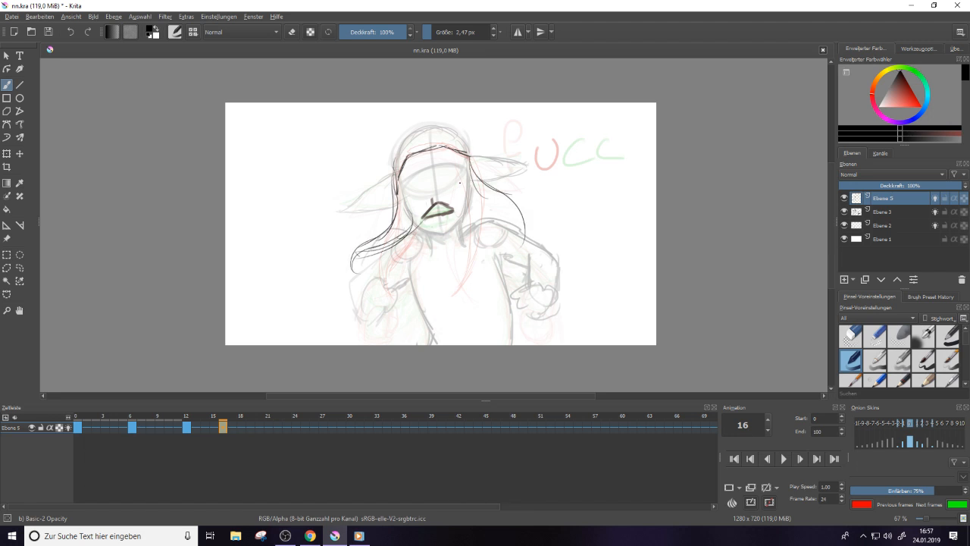
pyautogui.moveTo(458, 160)
pyautogui.mouseDown()
pyautogui.moveTo(511, 200)
pyautogui.moveTo(525, 244)
pyautogui.mouseUp()
pyautogui.moveTo(490, 207); pyautogui.dragTo(520, 265)
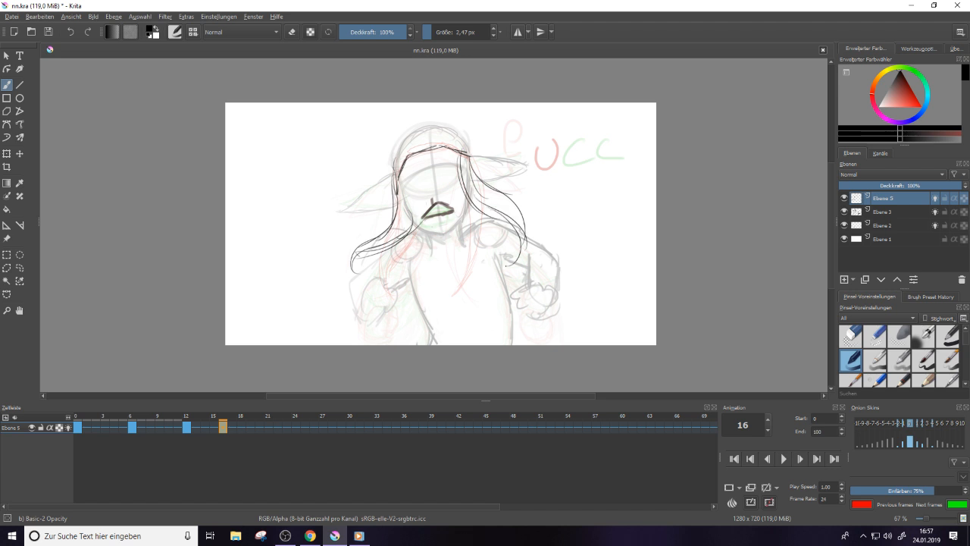
pyautogui.moveTo(520, 214); pyautogui.dragTo(517, 259)
pyautogui.moveTo(500, 190); pyautogui.dragTo(517, 212)
# Create a blank frame at frame 21 of Ebene 5 and draw the right hair strand flying out sideways from the head
pyautogui.click(268, 426)
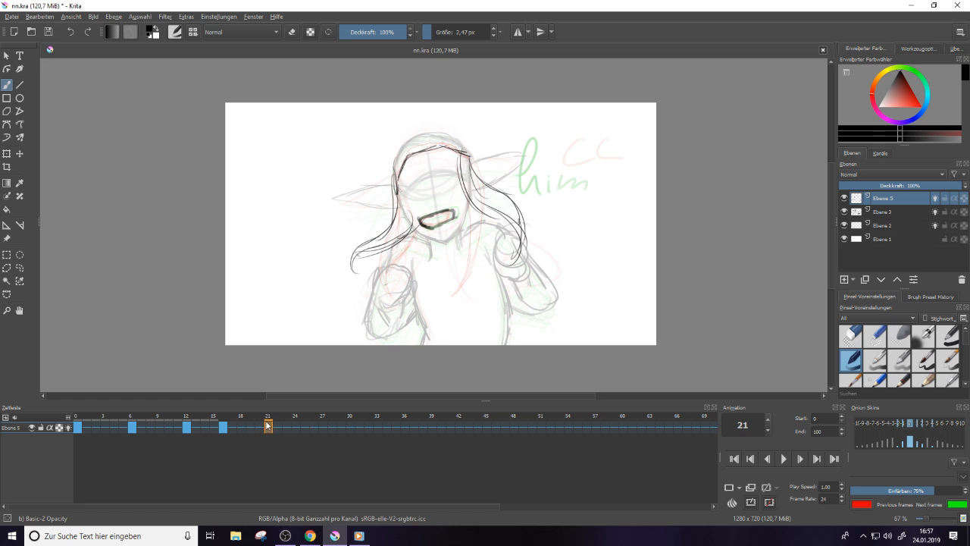
pyautogui.rightClick(266, 426)
pyautogui.click(304, 393)
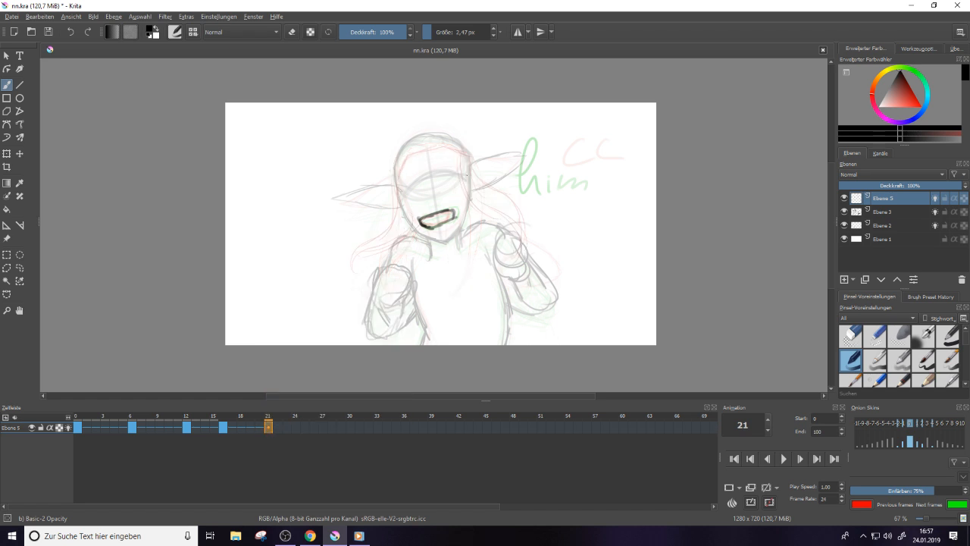
pyautogui.moveTo(461, 155)
pyautogui.mouseDown()
pyautogui.moveTo(491, 212)
pyautogui.moveTo(532, 200)
pyautogui.moveTo(560, 218)
pyautogui.moveTo(555, 228)
pyautogui.mouseUp()
pyautogui.moveTo(495, 196); pyautogui.dragTo(552, 206)
pyautogui.moveTo(475, 154)
pyautogui.mouseDown()
pyautogui.moveTo(515, 194)
pyautogui.moveTo(552, 206)
pyautogui.mouseUp()
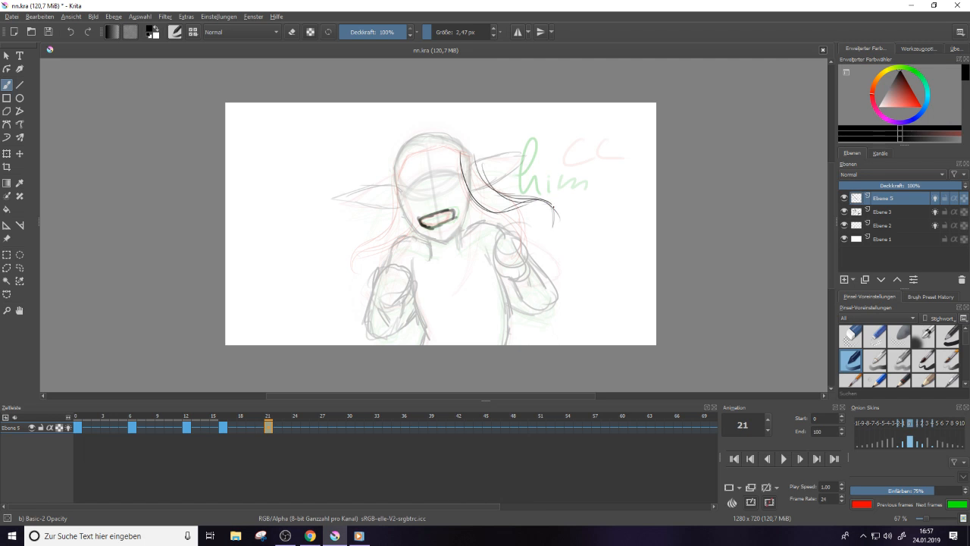
# Sketch the left hair strand on frame 21 flying out and curling down, and add strokes over the skull and both strands
pyautogui.moveTo(333, 237)
pyautogui.mouseDown()
pyautogui.moveTo(401, 222)
pyautogui.moveTo(333, 229)
pyautogui.mouseUp()
pyautogui.press('e')
pyautogui.press('e')
pyautogui.moveTo(407, 169)
pyautogui.mouseDown()
pyautogui.moveTo(397, 188)
pyautogui.moveTo(403, 166)
pyautogui.mouseUp()
pyautogui.moveTo(395, 200)
pyautogui.mouseDown()
pyautogui.moveTo(339, 217)
pyautogui.moveTo(348, 238)
pyautogui.moveTo(328, 252)
pyautogui.mouseUp()
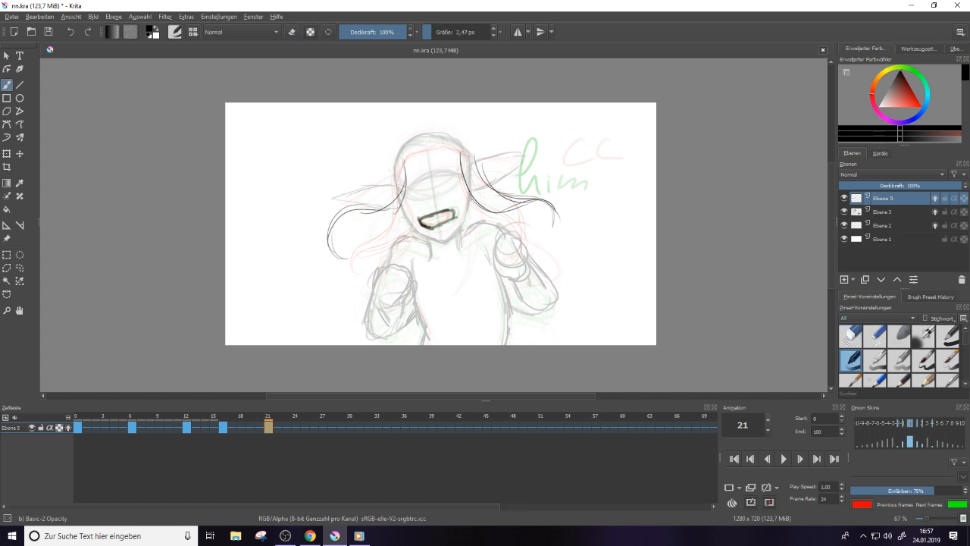
pyautogui.moveTo(393, 176)
pyautogui.mouseDown()
pyautogui.moveTo(338, 207)
pyautogui.moveTo(351, 210)
pyautogui.moveTo(329, 240)
pyautogui.mouseUp()
pyautogui.moveTo(356, 199); pyautogui.dragTo(329, 244)
pyautogui.moveTo(389, 162)
pyautogui.mouseDown()
pyautogui.moveTo(358, 197)
pyautogui.moveTo(390, 173)
pyautogui.mouseUp()
pyautogui.moveTo(414, 143)
pyautogui.mouseDown()
pyautogui.moveTo(392, 171)
pyautogui.moveTo(402, 150)
pyautogui.moveTo(487, 205)
pyautogui.mouseUp()
pyautogui.moveTo(409, 165)
pyautogui.mouseDown()
pyautogui.moveTo(332, 252)
pyautogui.moveTo(333, 273)
pyautogui.mouseUp()
# Step through frames 21 to 25 and play the animation from frame 0 to review the hair movement
pyautogui.click(305, 428)
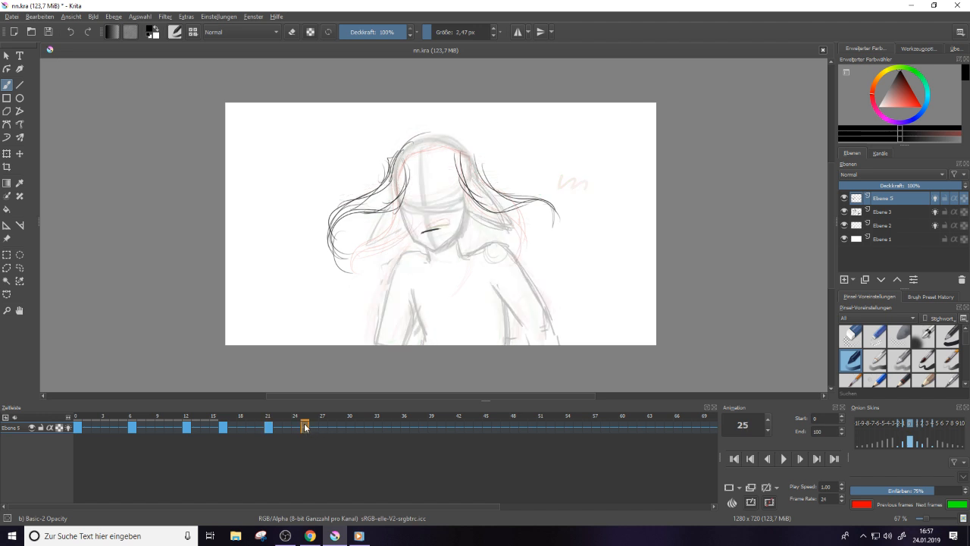
pyautogui.click(295, 428)
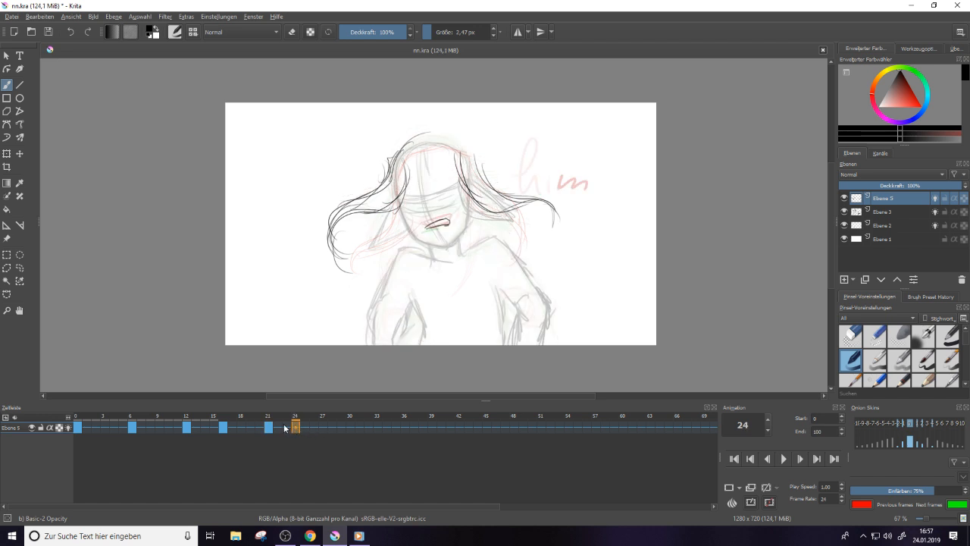
pyautogui.click(285, 428)
pyautogui.click(276, 429)
pyautogui.click(270, 428)
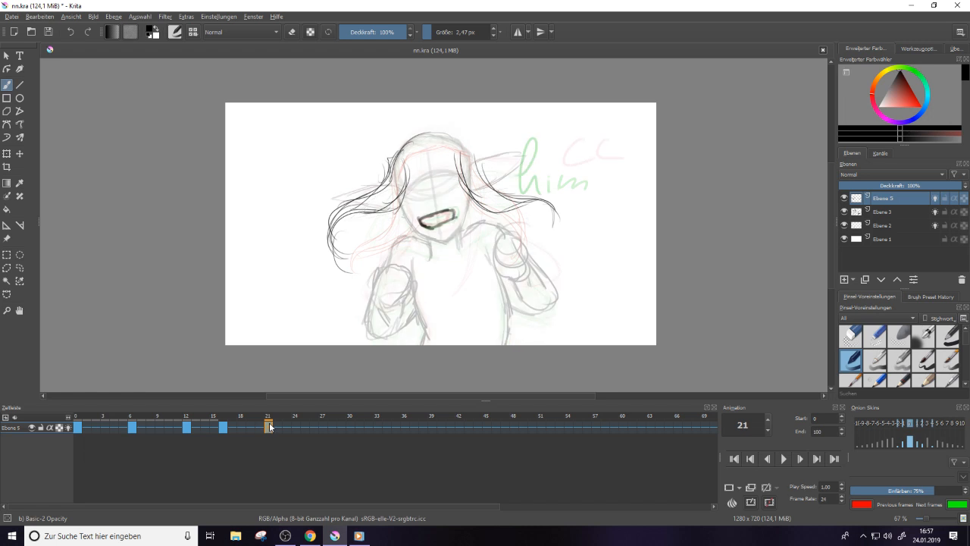
pyautogui.click(78, 429)
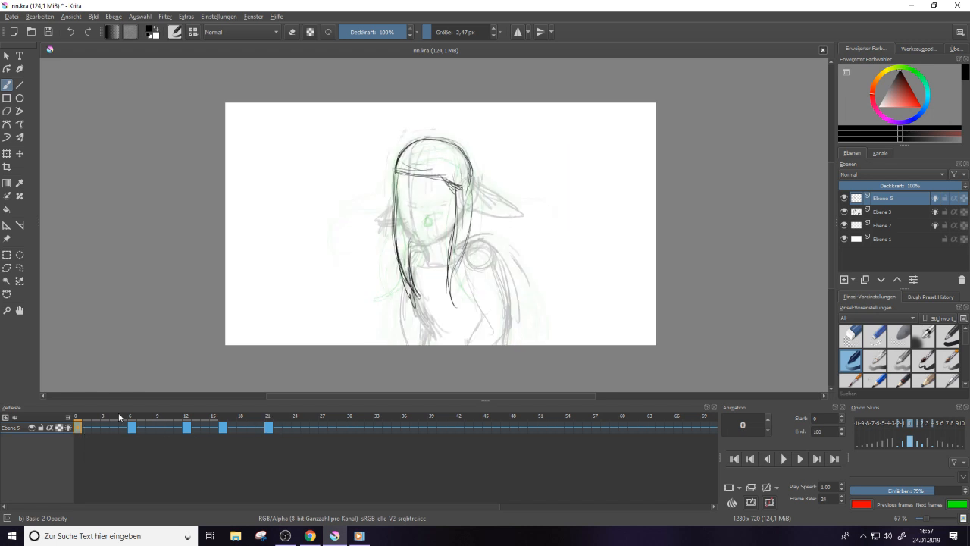
pyautogui.click(783, 459)
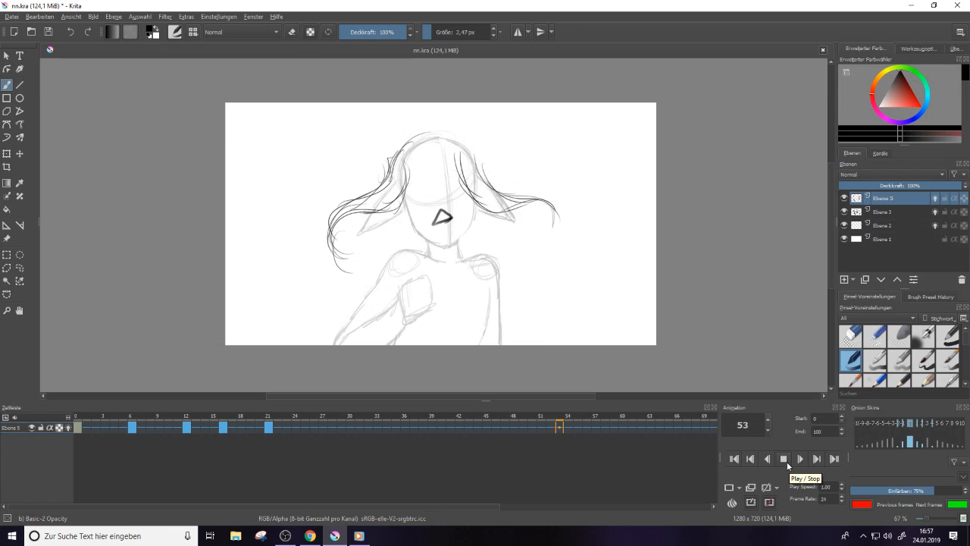
pyautogui.click(789, 461)
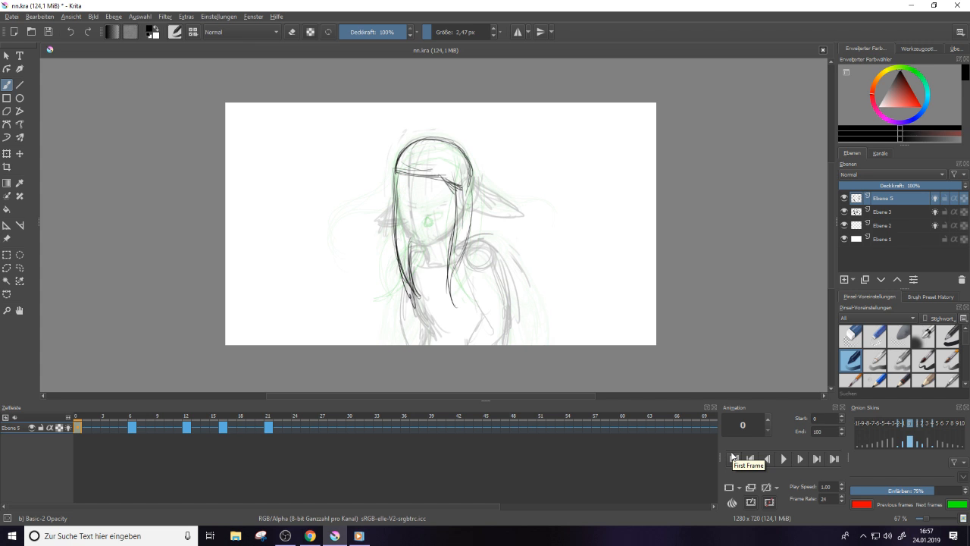
pyautogui.click(268, 427)
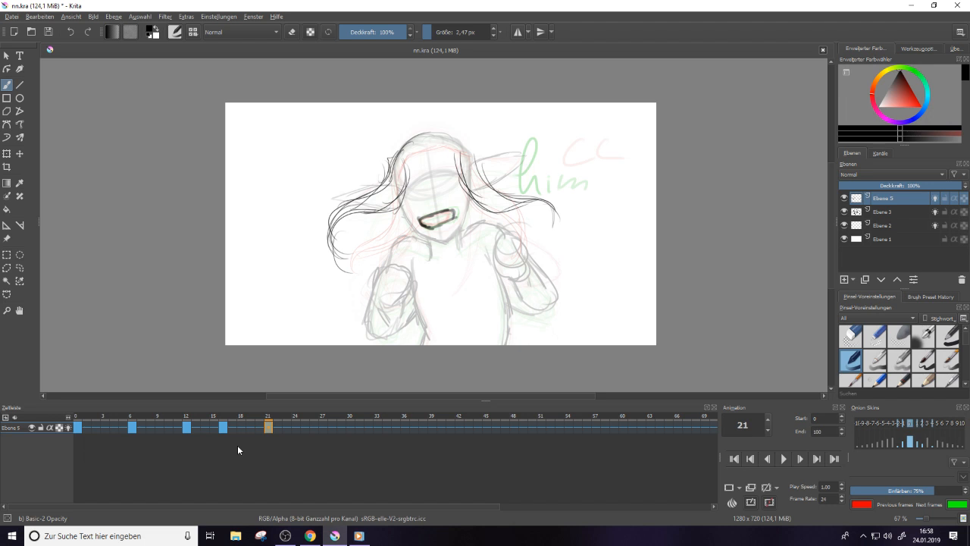
# Create a blank frame at frame 26 of Ebene 5
pyautogui.click(313, 428)
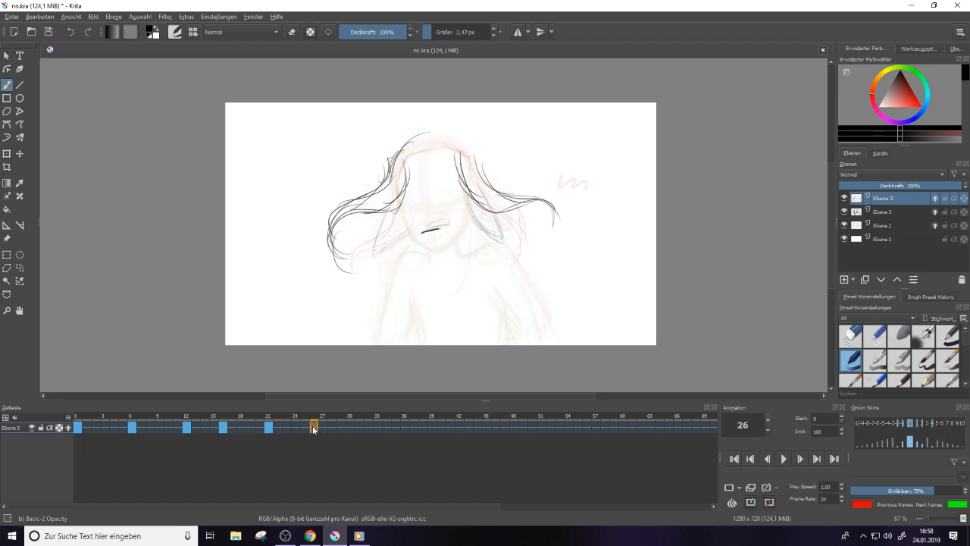
pyautogui.rightClick(314, 429)
pyautogui.click(364, 399)
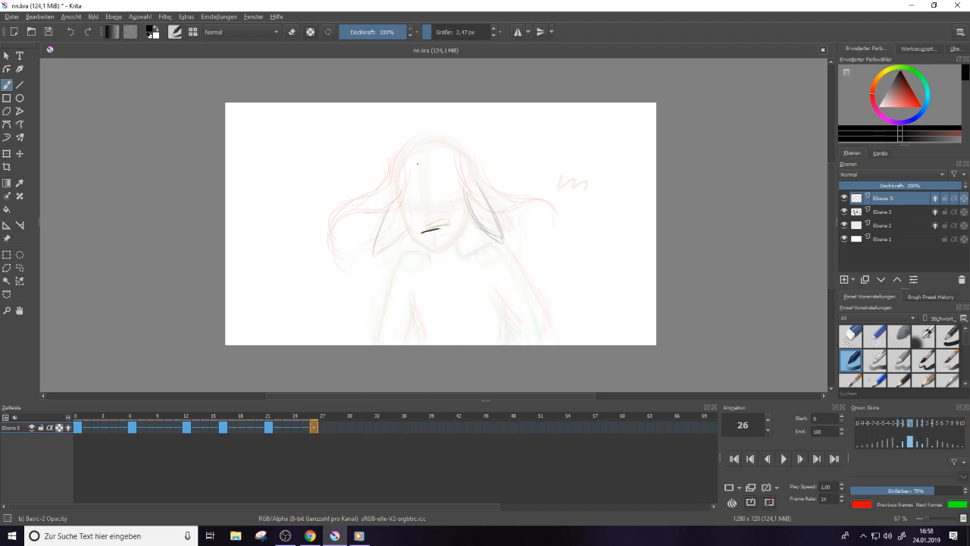
pyautogui.moveTo(423, 165)
pyautogui.mouseDown()
pyautogui.moveTo(400, 181)
pyautogui.moveTo(424, 159)
pyautogui.mouseUp()
pyautogui.press('/')
# Create a blank frame at frame 28 of Ebene 5 and remove the colour label from the keyframe at frame 26
pyautogui.click(326, 427)
pyautogui.click(341, 428)
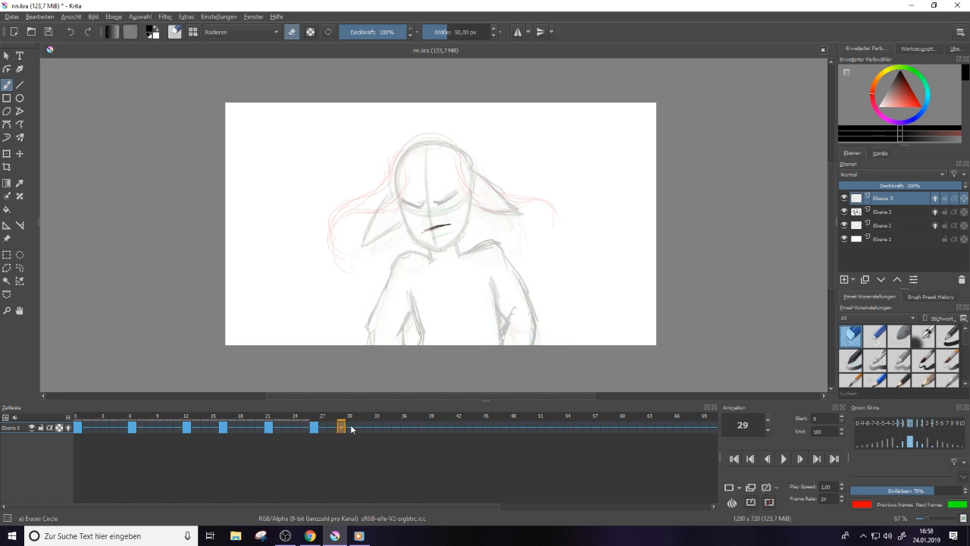
pyautogui.click(331, 428)
pyautogui.click(322, 429)
pyautogui.click(287, 427)
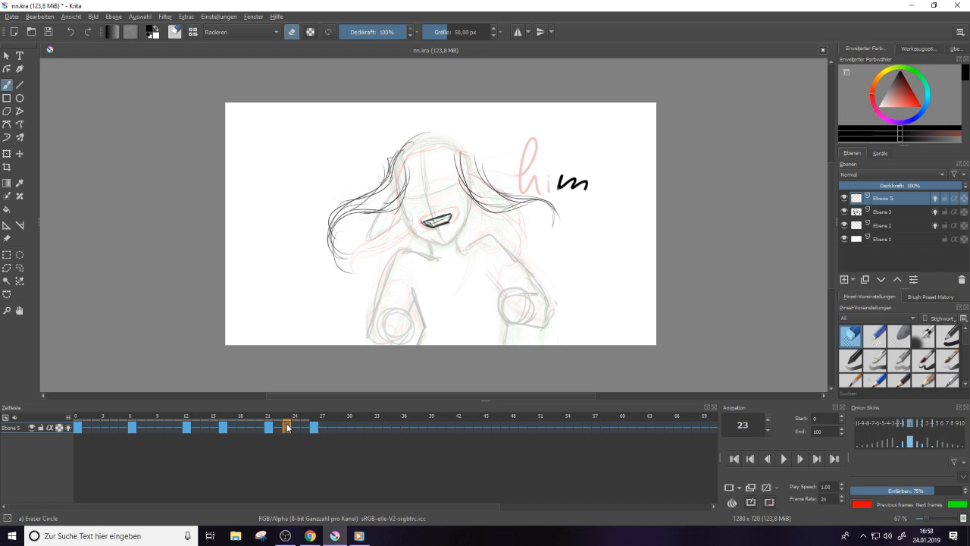
pyautogui.click(340, 428)
pyautogui.click(331, 429)
pyautogui.click(321, 427)
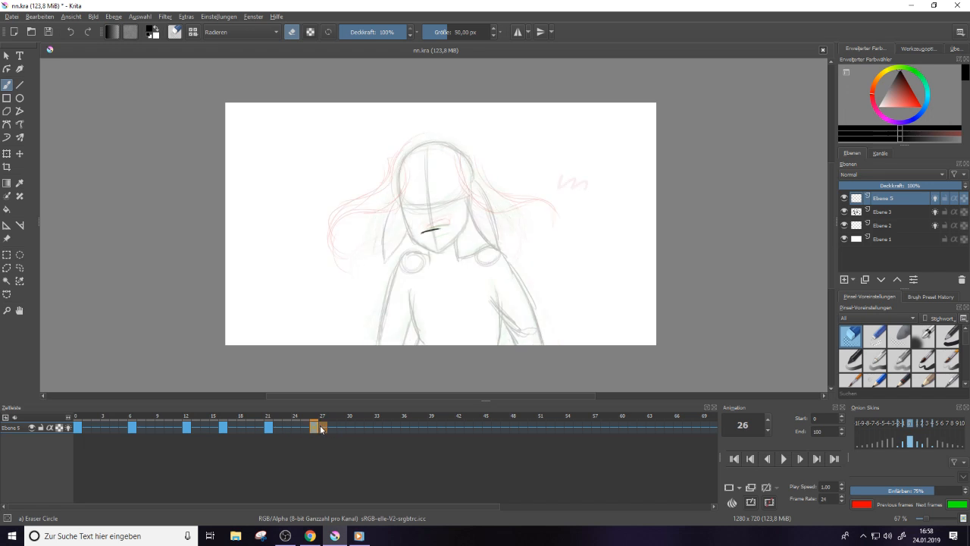
pyautogui.click(332, 428)
pyautogui.rightClick(334, 429)
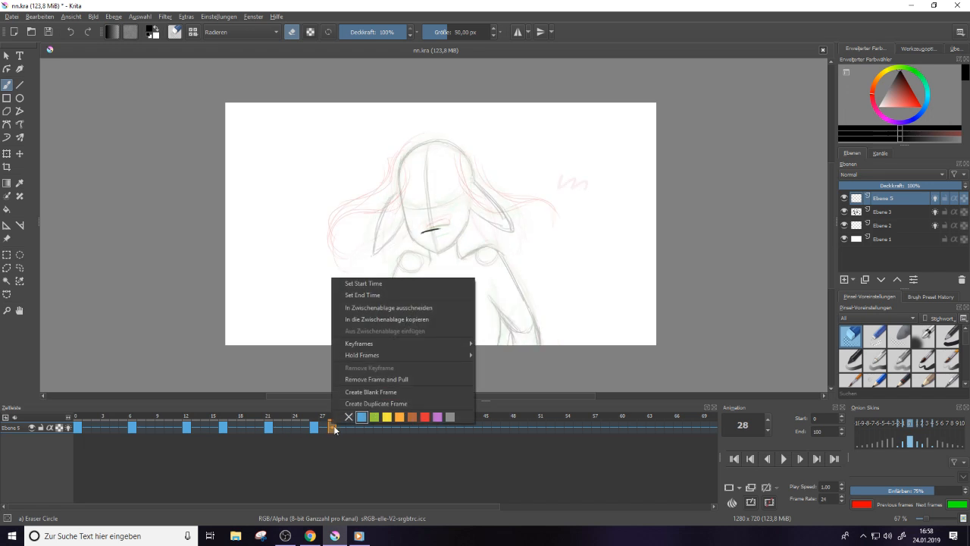
pyautogui.click(379, 392)
pyautogui.rightClick(313, 429)
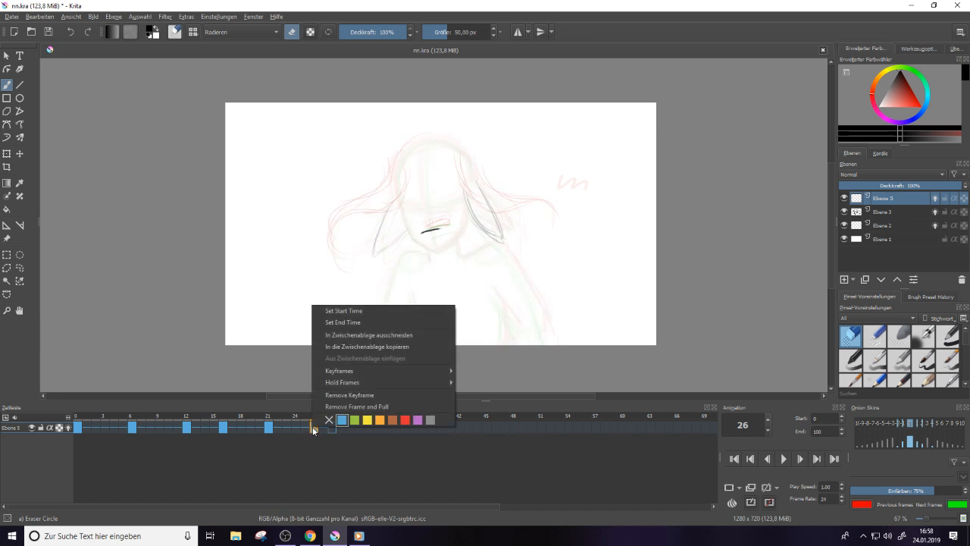
pyautogui.click(328, 422)
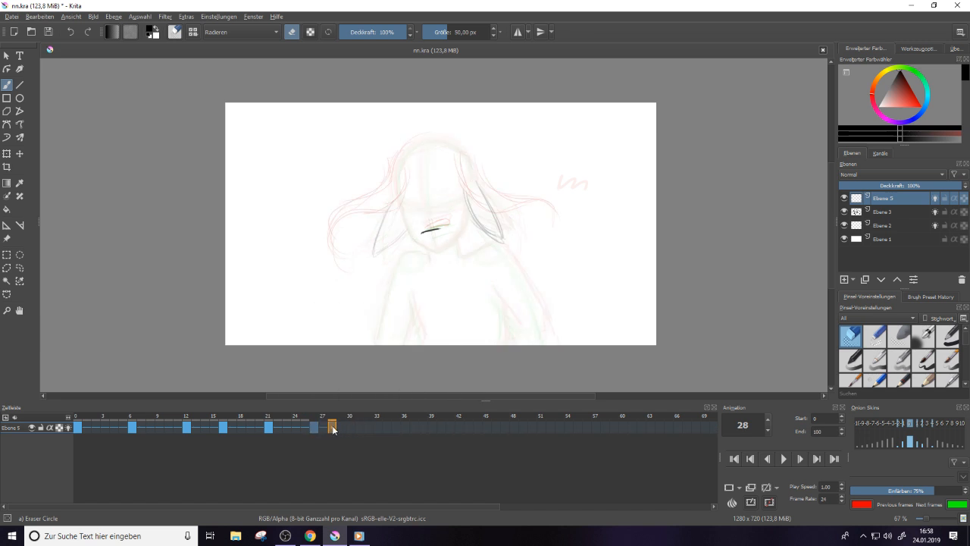
# Sketch the curved hairline across the forehead on frame 28 and clean up its excess strokes with the eraser
pyautogui.press('e')
pyautogui.moveTo(402, 179)
pyautogui.mouseDown()
pyautogui.moveTo(461, 172)
pyautogui.moveTo(440, 172)
pyautogui.mouseUp()
pyautogui.moveTo(437, 177)
pyautogui.mouseDown()
pyautogui.moveTo(462, 174)
pyautogui.moveTo(451, 170)
pyautogui.mouseUp()
pyautogui.moveTo(397, 190); pyautogui.dragTo(413, 177)
pyautogui.moveTo(400, 190); pyautogui.dragTo(408, 174)
pyautogui.moveTo(407, 178); pyautogui.dragTo(423, 169)
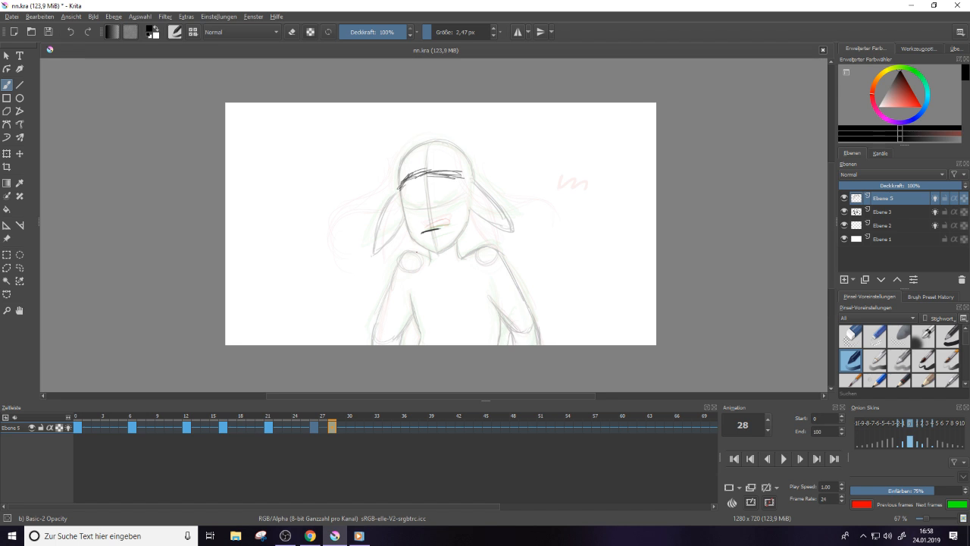
pyautogui.press('e')
pyautogui.moveTo(461, 174)
pyautogui.mouseDown()
pyautogui.moveTo(402, 176)
pyautogui.moveTo(448, 169)
pyautogui.moveTo(460, 183)
pyautogui.moveTo(458, 165)
pyautogui.mouseUp()
pyautogui.press('e')
pyautogui.press('e')
pyautogui.press('e')
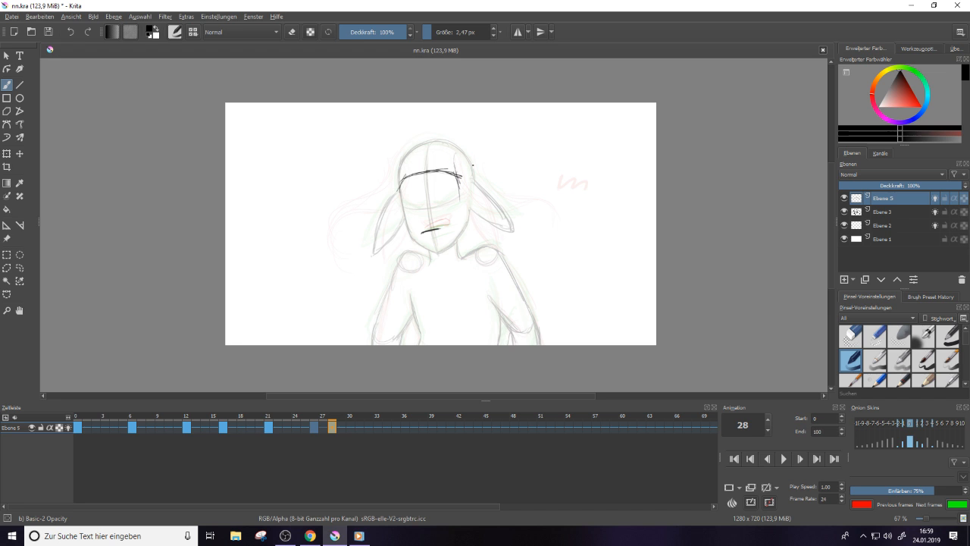
# Create a blank frame at frame 24 of Ebene 5 and draw the hairline across the forehead and down its left side
pyautogui.click(268, 426)
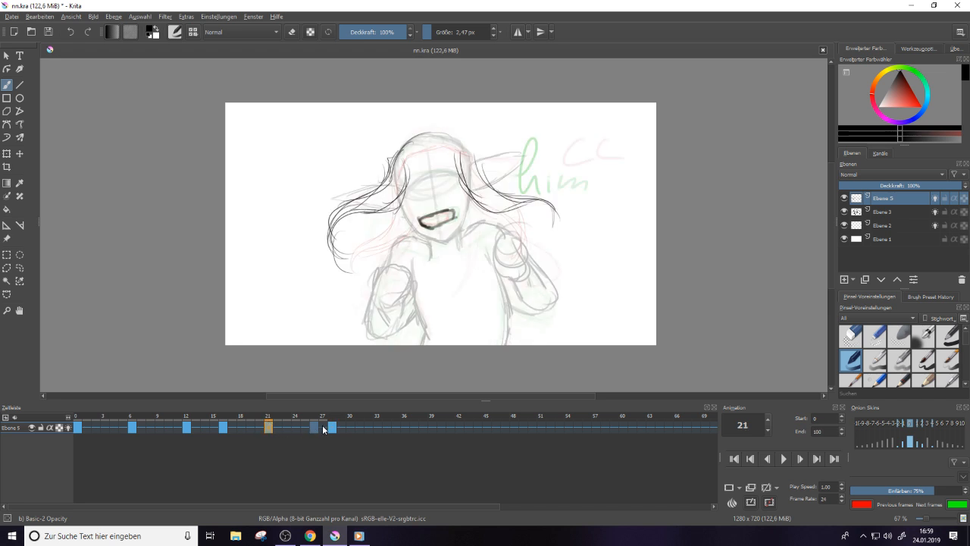
pyautogui.click(299, 428)
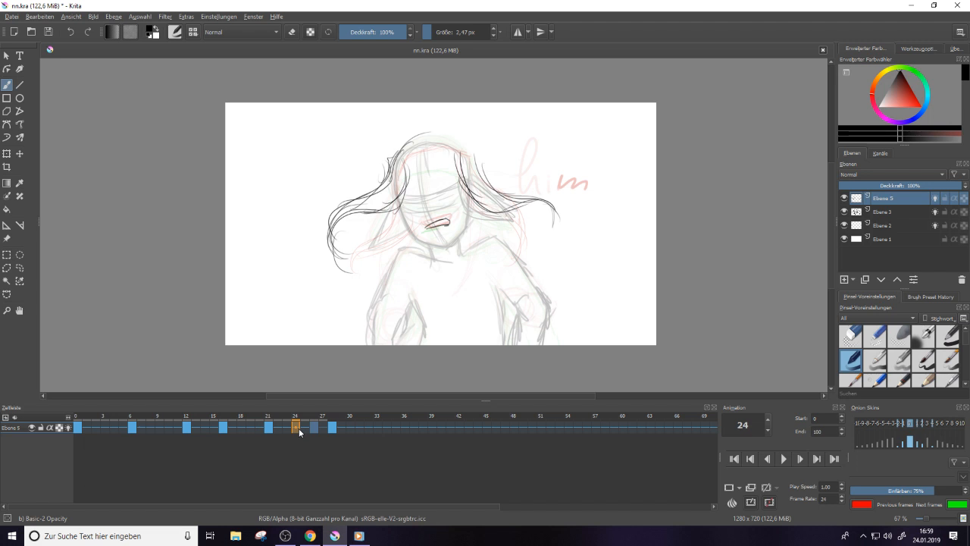
pyautogui.rightClick(299, 428)
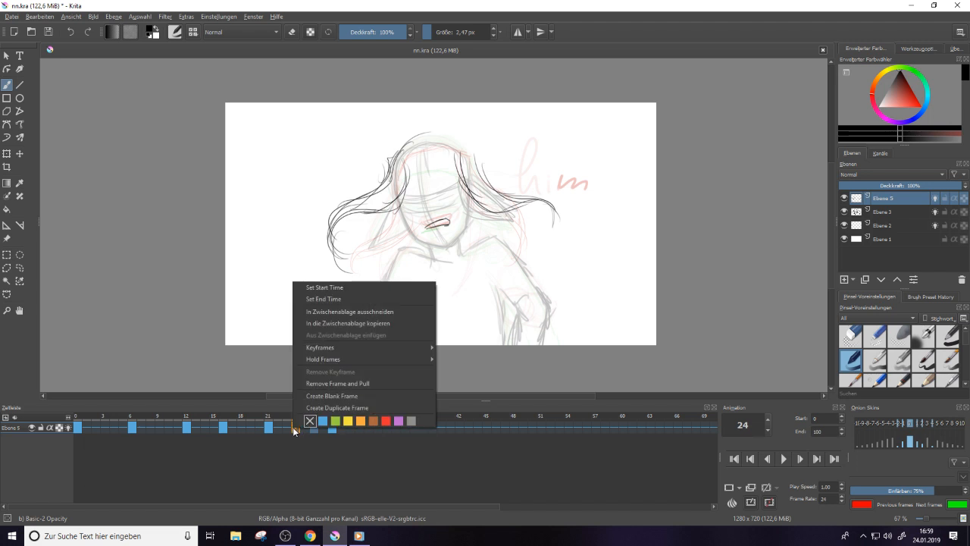
pyautogui.click(339, 396)
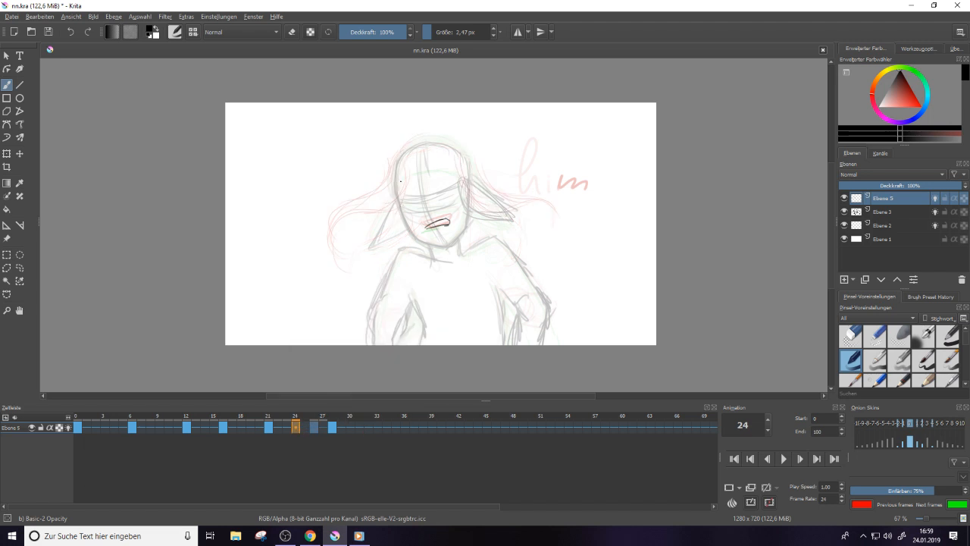
pyautogui.moveTo(401, 181)
pyautogui.mouseDown()
pyautogui.moveTo(440, 165)
pyautogui.moveTo(469, 180)
pyautogui.mouseUp()
pyautogui.moveTo(402, 180); pyautogui.dragTo(398, 197)
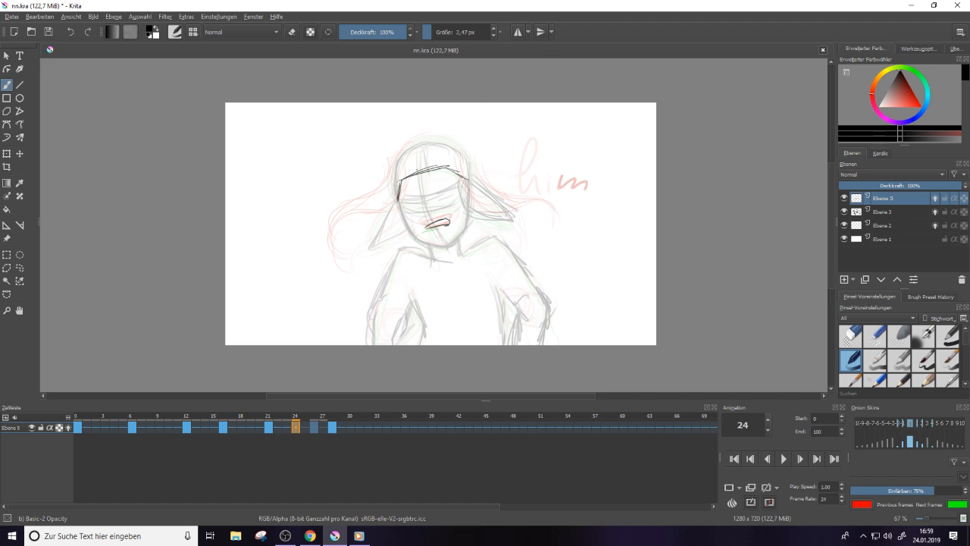
# Compare the hair drawings and head poses on frames 21, 24, 26 and 28
pyautogui.click(337, 431)
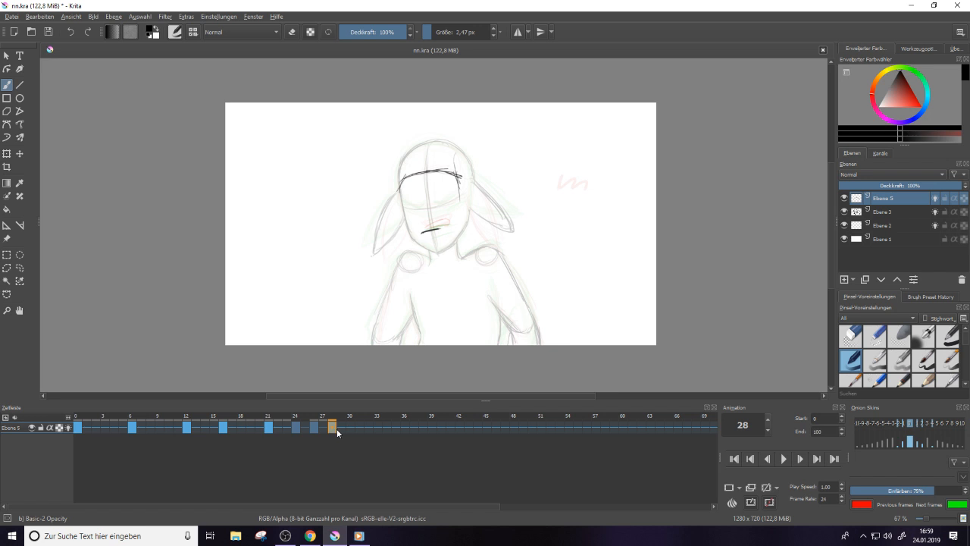
pyautogui.click(270, 428)
pyautogui.click(315, 428)
pyautogui.rightClick(314, 429)
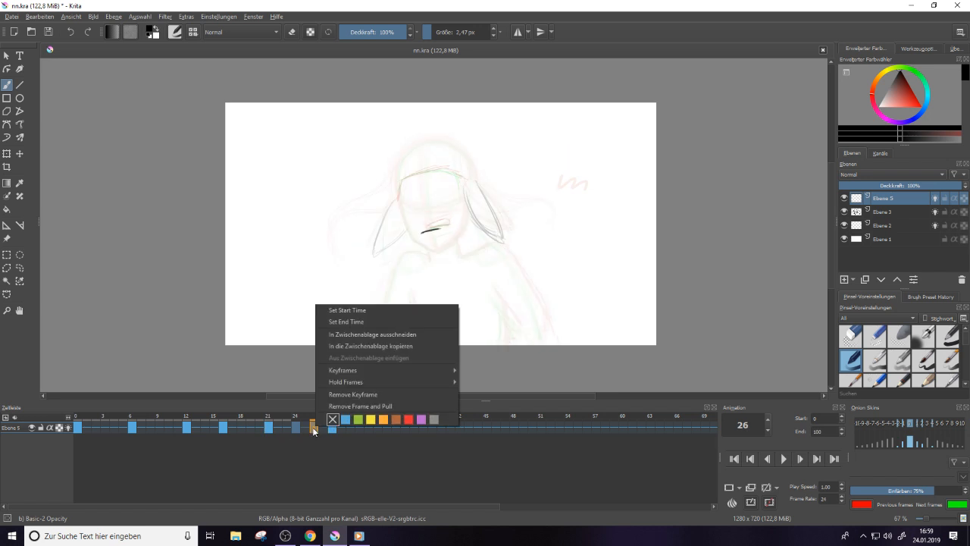
pyautogui.click(333, 429)
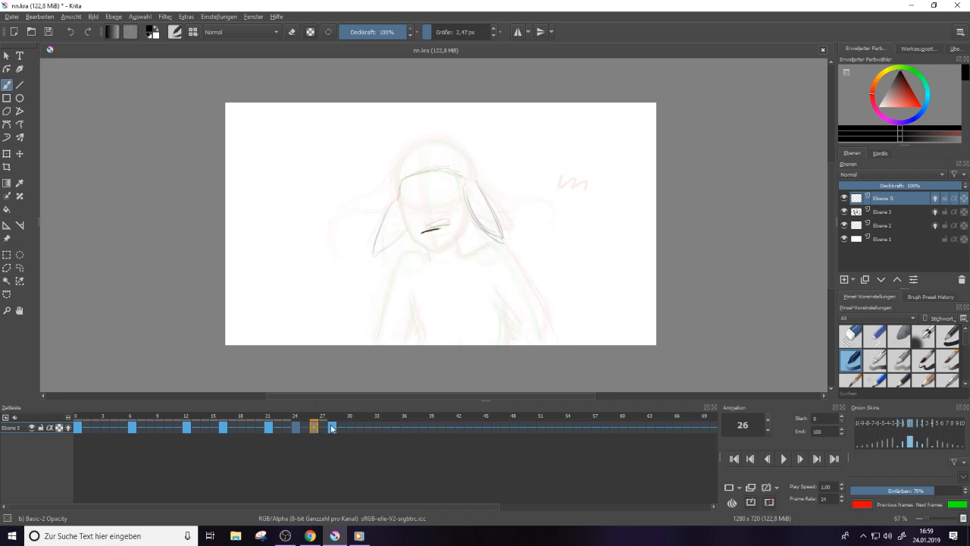
pyautogui.click(296, 428)
pyautogui.click(316, 428)
pyautogui.click(297, 429)
pyautogui.click(267, 429)
# Sketch the right hair strand on frame 24 sweeping outward past the ear, erasing and redrawing the misplaced strokes
pyautogui.click(296, 428)
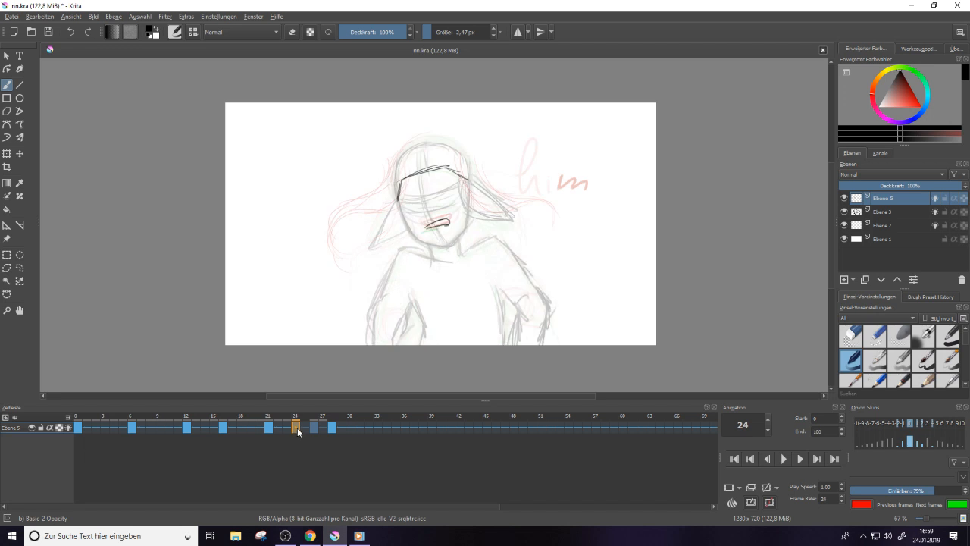
pyautogui.moveTo(458, 165)
pyautogui.mouseDown()
pyautogui.moveTo(506, 195)
pyautogui.moveTo(504, 209)
pyautogui.moveTo(484, 201)
pyautogui.moveTo(533, 223)
pyautogui.mouseUp()
pyautogui.moveTo(467, 171)
pyautogui.mouseDown()
pyautogui.moveTo(503, 217)
pyautogui.moveTo(495, 231)
pyautogui.mouseUp()
pyautogui.press('e')
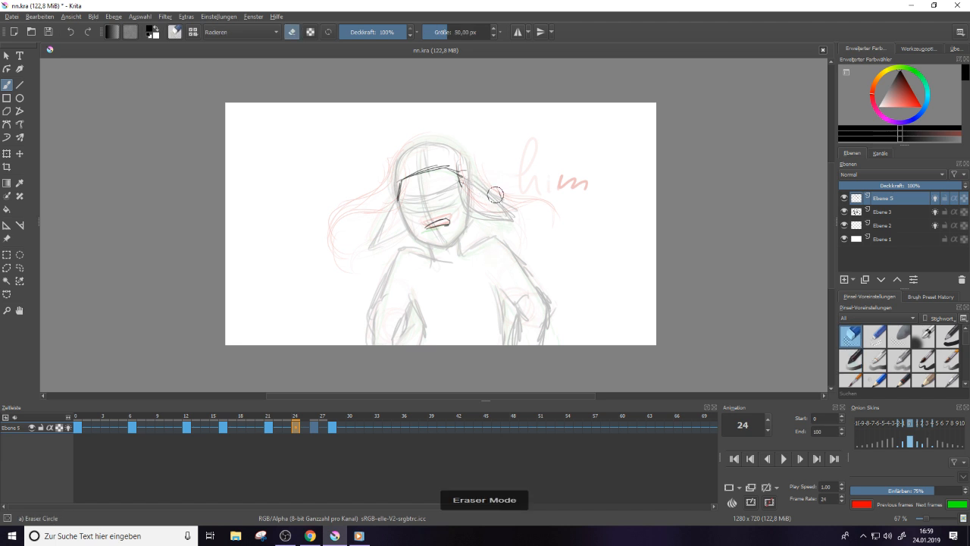
pyautogui.press('e')
pyautogui.moveTo(460, 166)
pyautogui.mouseDown()
pyautogui.moveTo(549, 223)
pyautogui.moveTo(463, 195)
pyautogui.moveTo(504, 209)
pyautogui.mouseUp()
pyautogui.moveTo(458, 183); pyautogui.dragTo(493, 214)
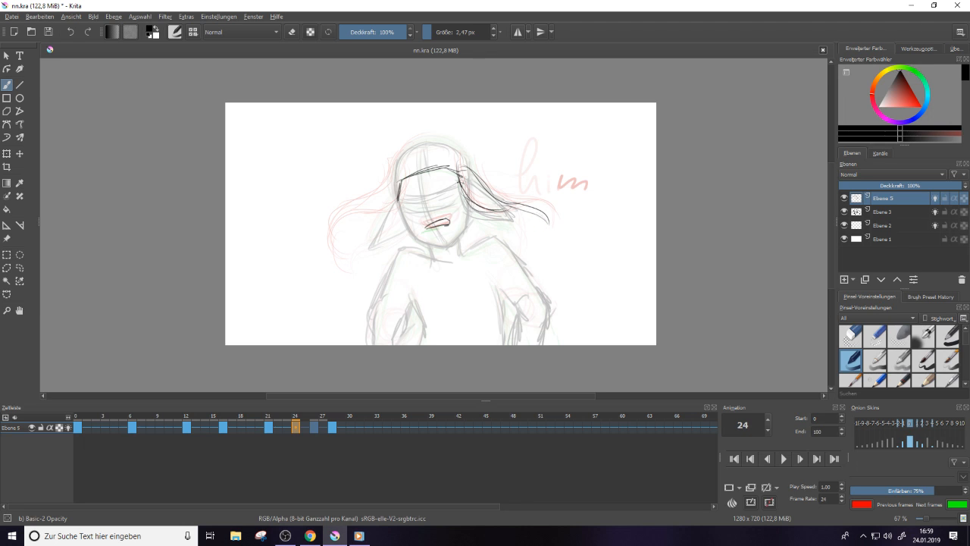
# Sketch the left hair strand on frame 24 sweeping outward and curling down at its tip
pyautogui.moveTo(399, 171); pyautogui.dragTo(379, 228)
pyautogui.moveTo(394, 196)
pyautogui.mouseDown()
pyautogui.moveTo(349, 232)
pyautogui.moveTo(369, 256)
pyautogui.mouseUp()
pyautogui.moveTo(367, 211); pyautogui.dragTo(333, 265)
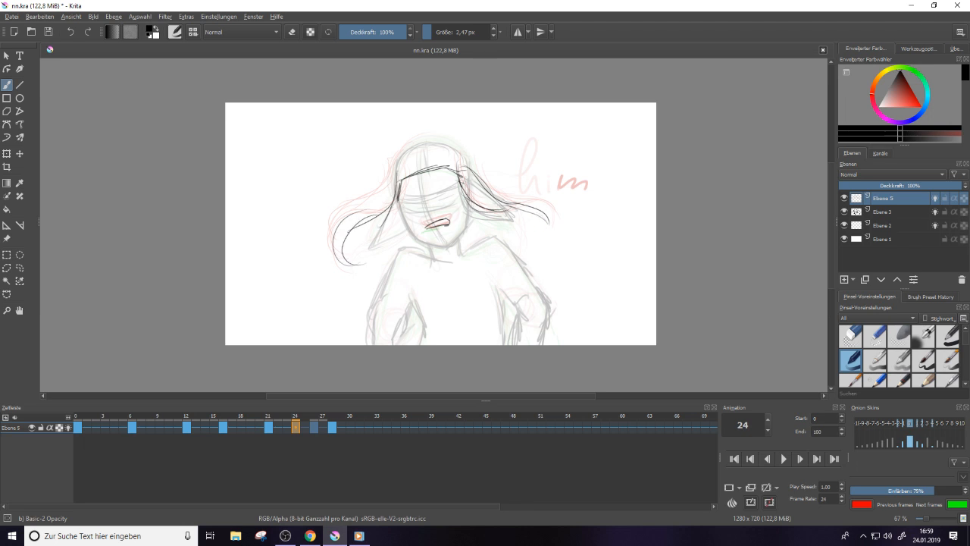
pyautogui.moveTo(387, 188)
pyautogui.mouseDown()
pyautogui.moveTo(337, 232)
pyautogui.moveTo(341, 239)
pyautogui.mouseUp()
pyautogui.moveTo(394, 206)
pyautogui.mouseDown()
pyautogui.moveTo(374, 250)
pyautogui.moveTo(377, 271)
pyautogui.moveTo(353, 228)
pyautogui.mouseUp()
# Sketch the left hair strand on frame 26 falling outward toward the shoulder, erasing the first attempt and redrawing it
pyautogui.click(314, 427)
pyautogui.moveTo(407, 179)
pyautogui.mouseDown()
pyautogui.moveTo(399, 249)
pyautogui.moveTo(402, 283)
pyautogui.mouseUp()
pyautogui.press('e')
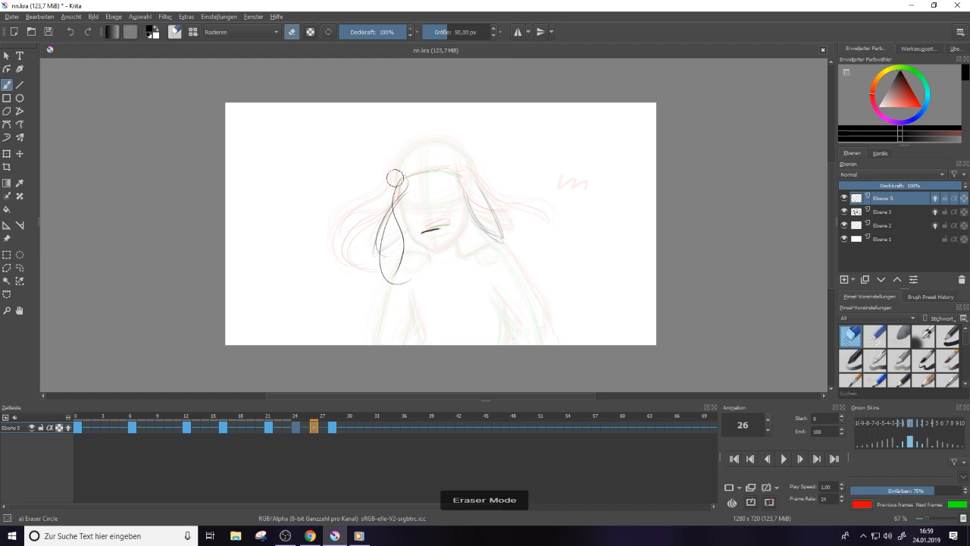
pyautogui.moveTo(396, 179); pyautogui.dragTo(382, 297)
pyautogui.press('e')
pyautogui.moveTo(402, 177); pyautogui.dragTo(363, 280)
pyautogui.moveTo(390, 219); pyautogui.dragTo(353, 268)
pyautogui.moveTo(396, 161)
pyautogui.mouseDown()
pyautogui.moveTo(379, 232)
pyautogui.moveTo(389, 216)
pyautogui.moveTo(401, 227)
pyautogui.mouseUp()
# Draw the hairline on frame 26 and the right hair strand falling past the ear and curling inward at the shoulder
pyautogui.moveTo(402, 186); pyautogui.dragTo(454, 169)
pyautogui.moveTo(449, 167)
pyautogui.mouseDown()
pyautogui.moveTo(466, 199)
pyautogui.moveTo(498, 224)
pyautogui.moveTo(500, 241)
pyautogui.mouseUp()
pyautogui.moveTo(474, 197)
pyautogui.mouseDown()
pyautogui.moveTo(494, 250)
pyautogui.moveTo(470, 263)
pyautogui.mouseUp()
pyautogui.moveTo(502, 203); pyautogui.dragTo(471, 263)
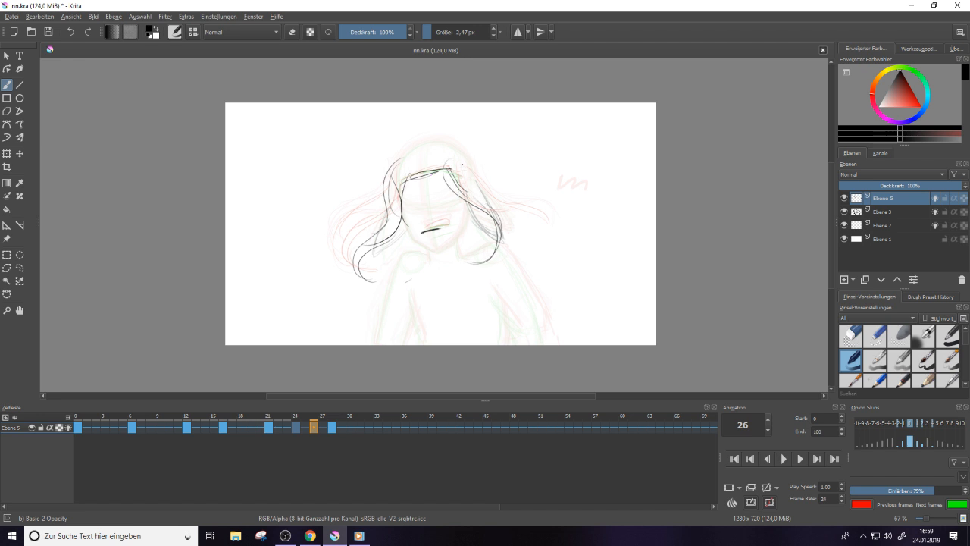
pyautogui.moveTo(458, 165); pyautogui.dragTo(506, 218)
pyautogui.moveTo(506, 215); pyautogui.dragTo(496, 244)
pyautogui.press('e')
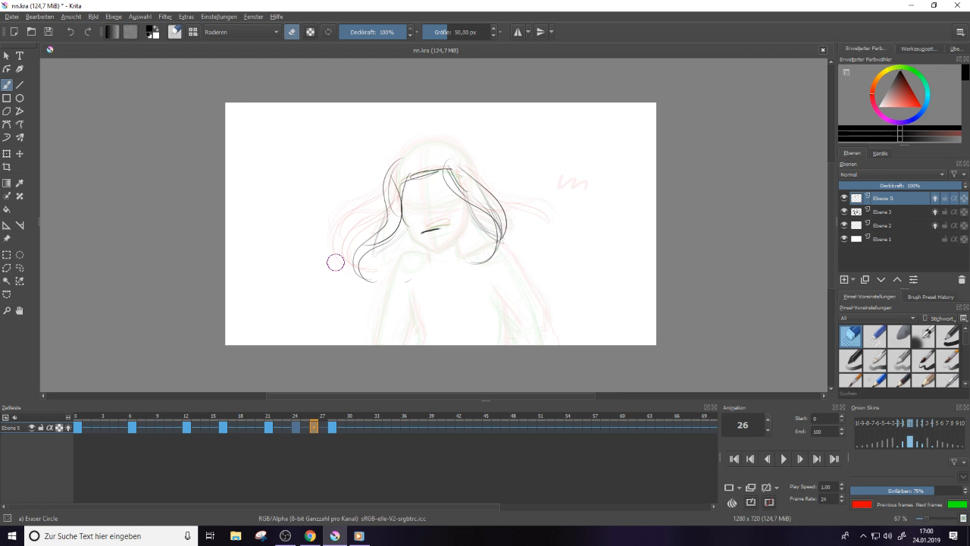
# On frame 28, try a right hair strand stroke and erase it together with the overshooting end of the hairline
pyautogui.click(331, 428)
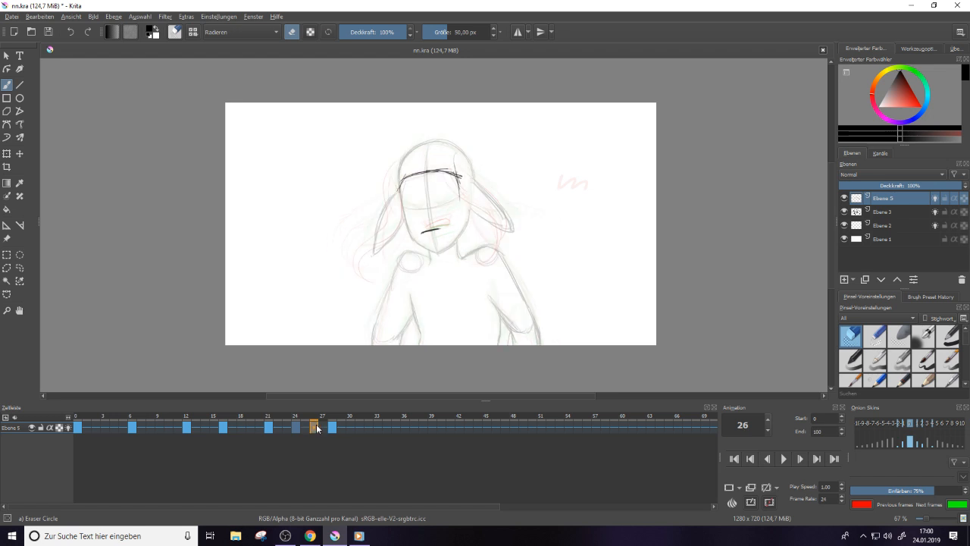
pyautogui.click(314, 427)
pyautogui.click(332, 427)
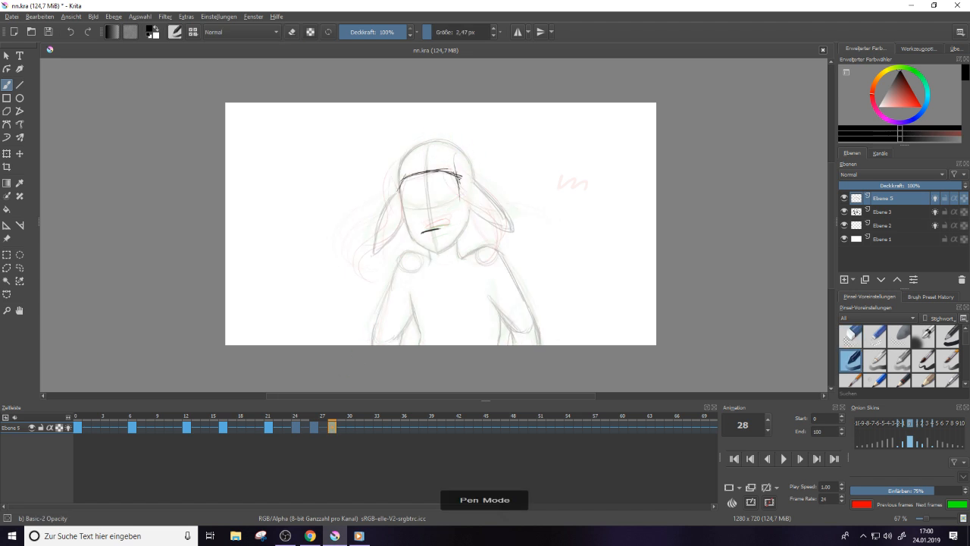
pyautogui.press('e')
pyautogui.moveTo(455, 168); pyautogui.dragTo(489, 274)
pyautogui.press('e')
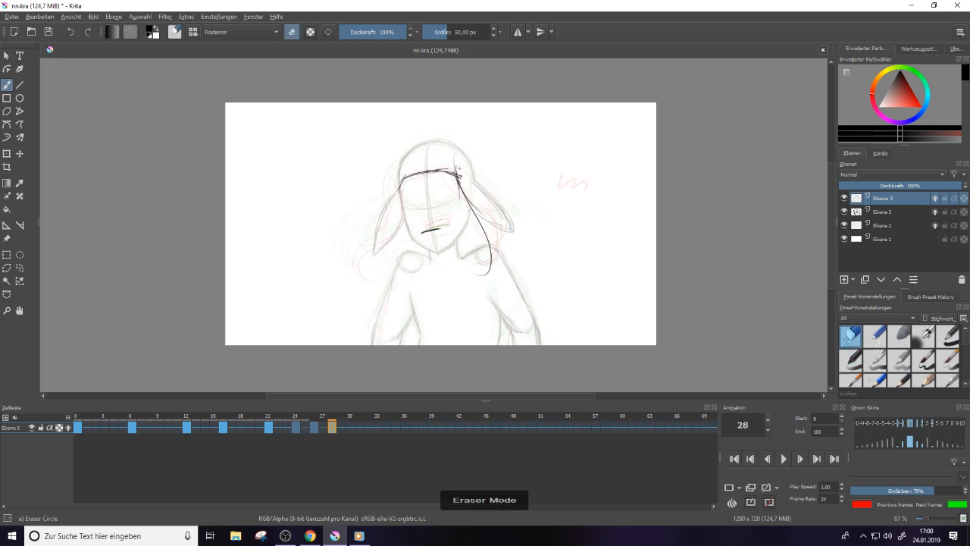
pyautogui.moveTo(454, 169); pyautogui.dragTo(489, 275)
pyautogui.press('e')
pyautogui.press('e')
pyautogui.press('e')
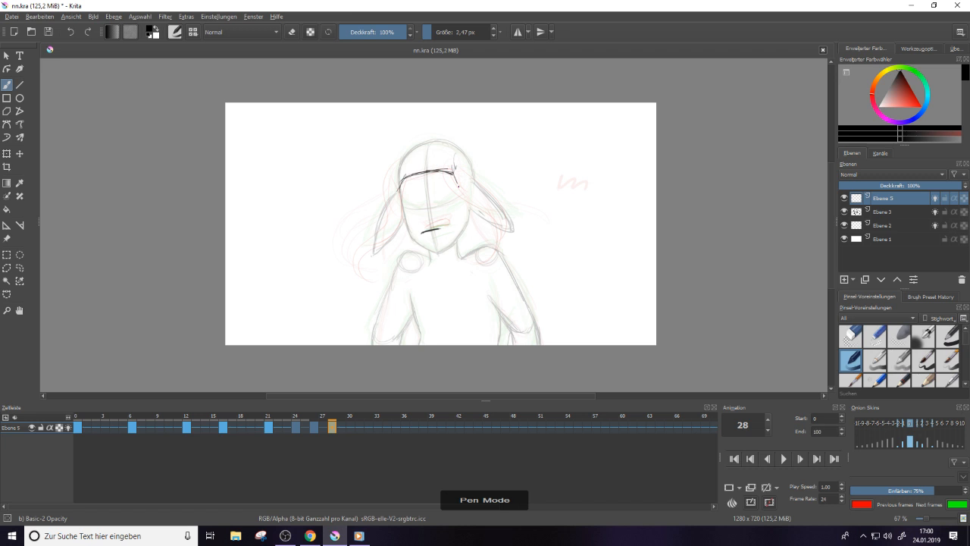
# Sketch the right hair strand on frame 28 falling along the cheek and curling at its tip below the shoulder
pyautogui.moveTo(455, 172); pyautogui.dragTo(454, 294)
pyautogui.moveTo(470, 249); pyautogui.dragTo(452, 294)
pyautogui.moveTo(479, 210); pyautogui.dragTo(465, 255)
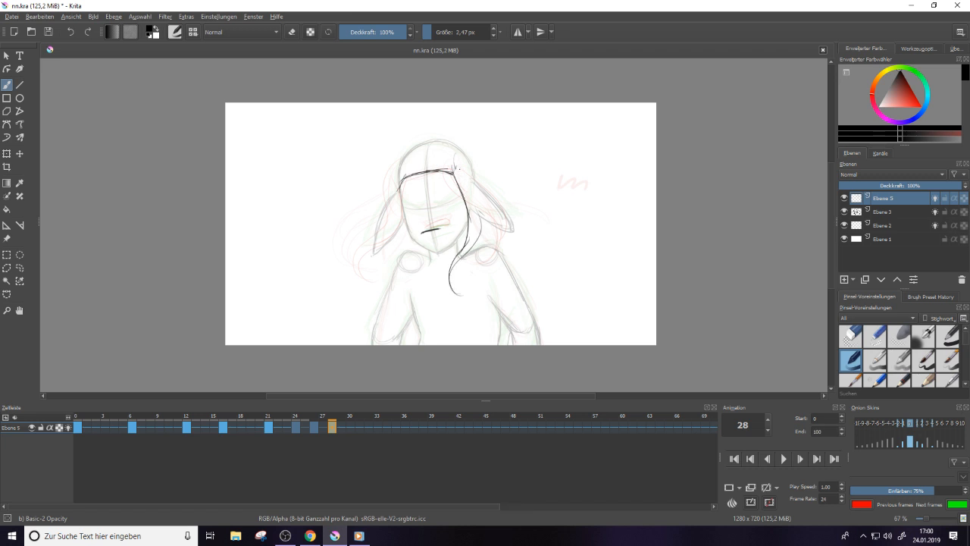
pyautogui.moveTo(458, 162); pyautogui.dragTo(483, 241)
pyautogui.moveTo(474, 198); pyautogui.dragTo(463, 258)
# Sketch the left hair strand on frame 28 falling beside the face and curling below the shoulder, erasing and redrawing the first stroke
pyautogui.moveTo(397, 180); pyautogui.dragTo(374, 281)
pyautogui.press('e')
pyautogui.press('e')
pyautogui.press('e')
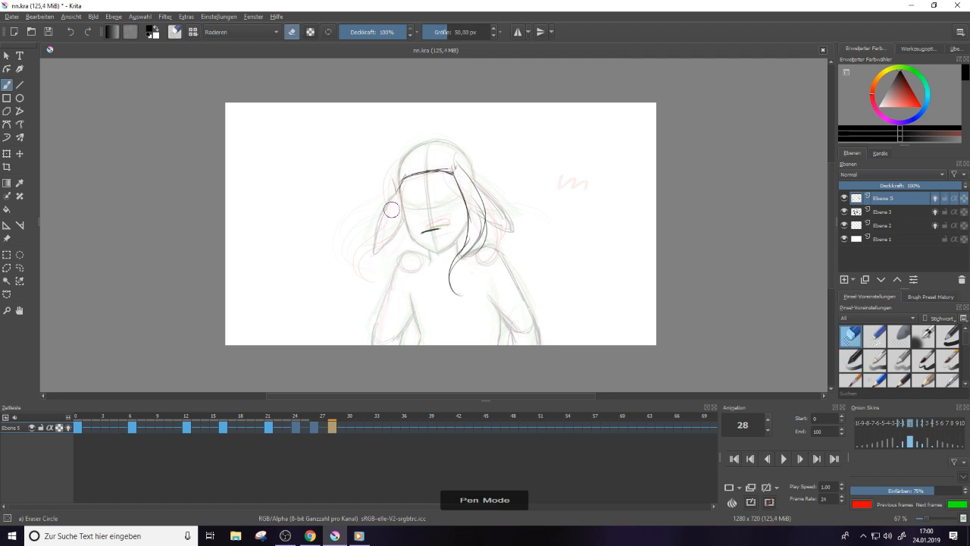
pyautogui.press('e')
pyautogui.moveTo(400, 179)
pyautogui.mouseDown()
pyautogui.moveTo(398, 243)
pyautogui.moveTo(386, 297)
pyautogui.mouseUp()
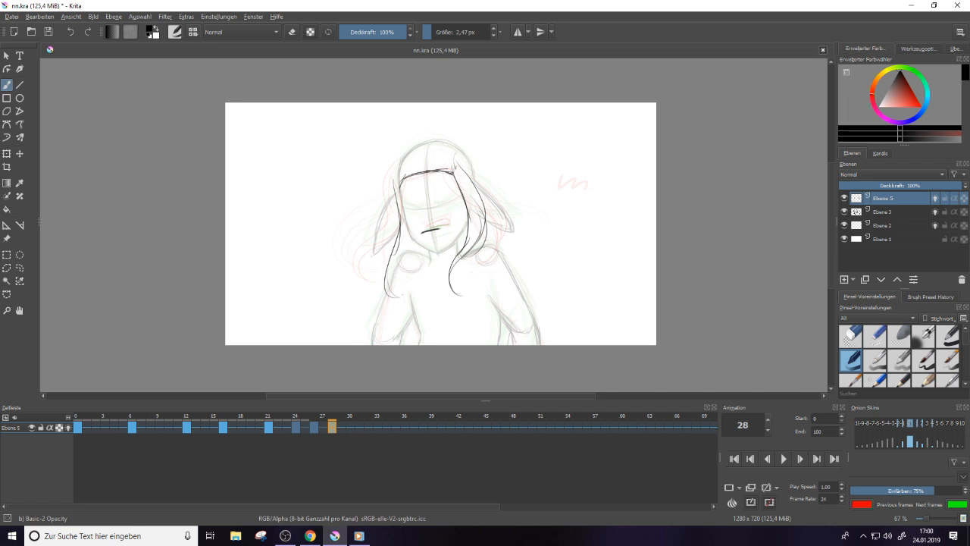
pyautogui.moveTo(396, 288)
pyautogui.mouseDown()
pyautogui.moveTo(418, 245)
pyautogui.moveTo(399, 266)
pyautogui.moveTo(409, 268)
pyautogui.moveTo(394, 301)
pyautogui.mouseUp()
pyautogui.moveTo(408, 263); pyautogui.dragTo(388, 299)
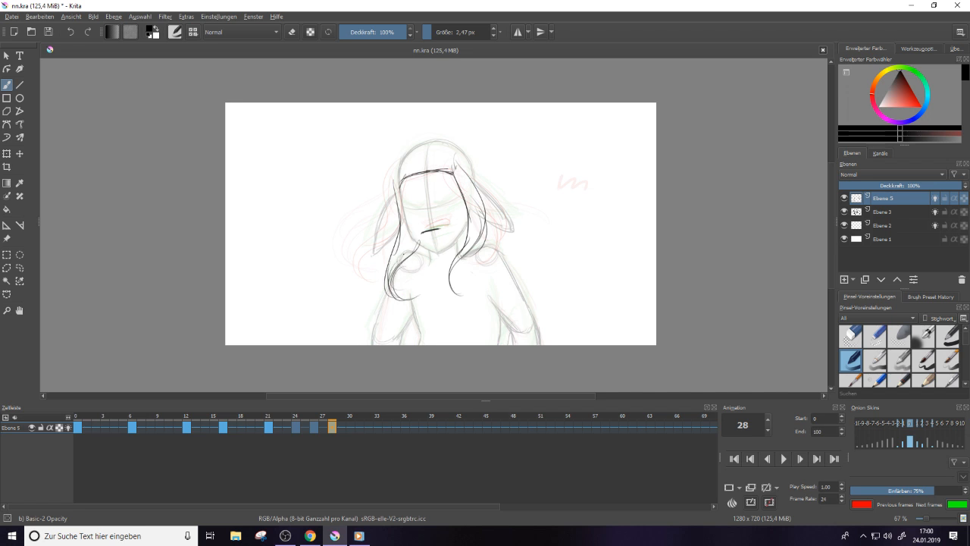
pyautogui.moveTo(410, 239); pyautogui.dragTo(388, 302)
pyautogui.moveTo(397, 221)
pyautogui.mouseDown()
pyautogui.moveTo(403, 155)
pyautogui.moveTo(418, 153)
pyautogui.mouseUp()
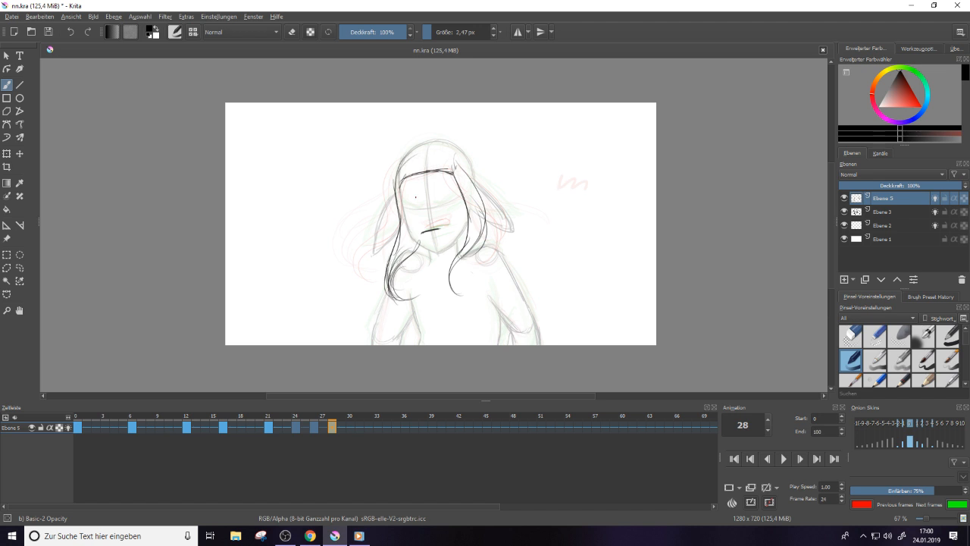
# Add a blank keyframe to Ebene 5 at frame 32
pyautogui.click(350, 429)
pyautogui.click(369, 428)
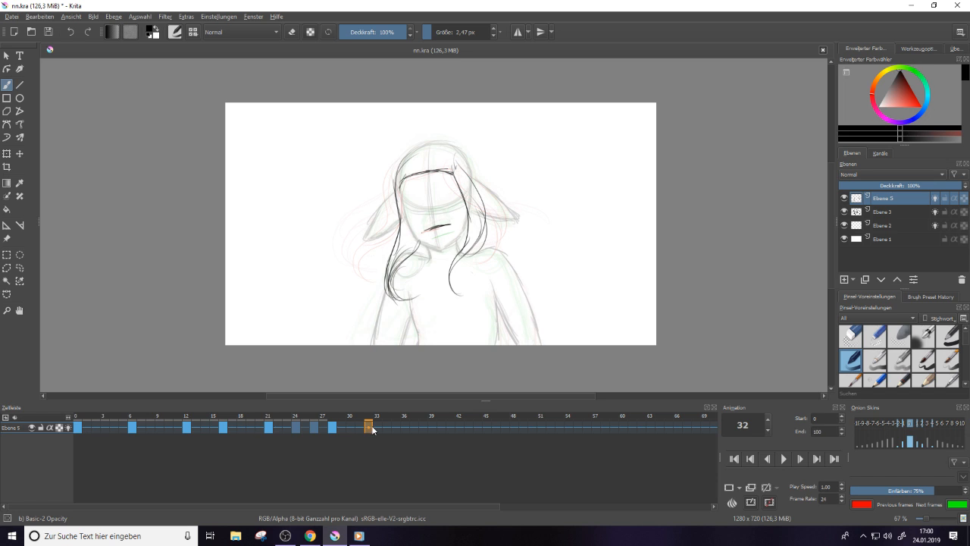
pyautogui.rightClick(366, 429)
pyautogui.click(367, 429)
pyautogui.rightClick(370, 428)
pyautogui.click(409, 394)
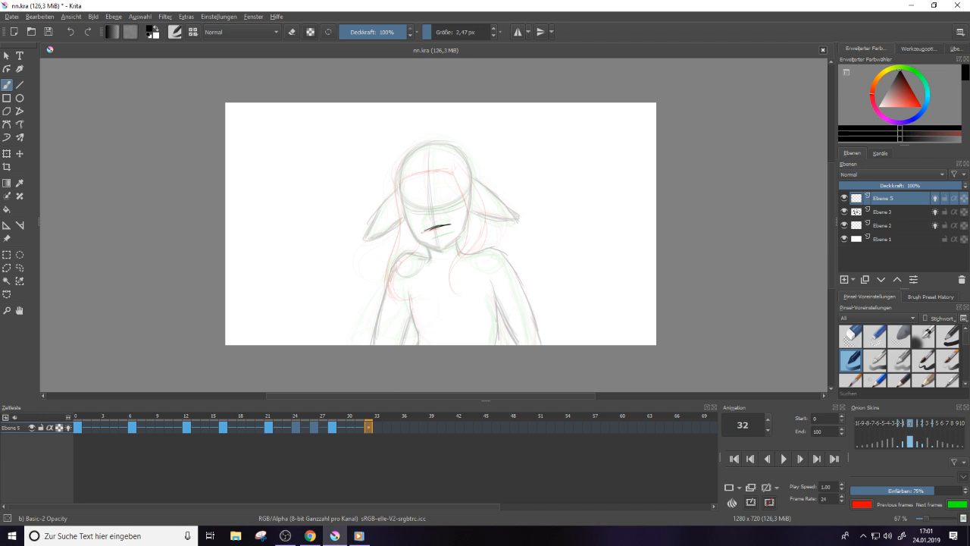
# Draw the hairline on frame 32 and the left hair strand falling past the ear and curling in at the shoulder
pyautogui.moveTo(404, 171); pyautogui.dragTo(469, 183)
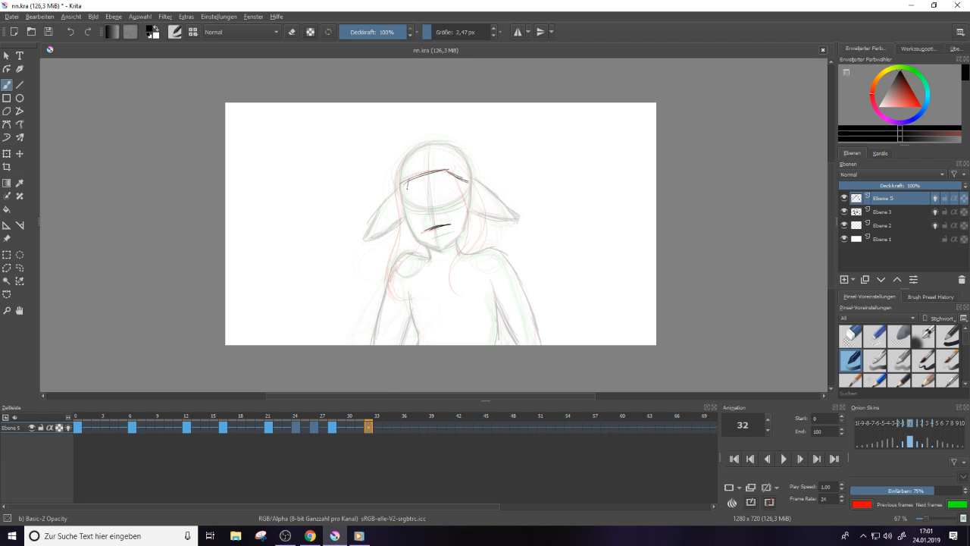
pyautogui.moveTo(406, 181); pyautogui.dragTo(410, 252)
pyautogui.press('e')
pyautogui.press('e')
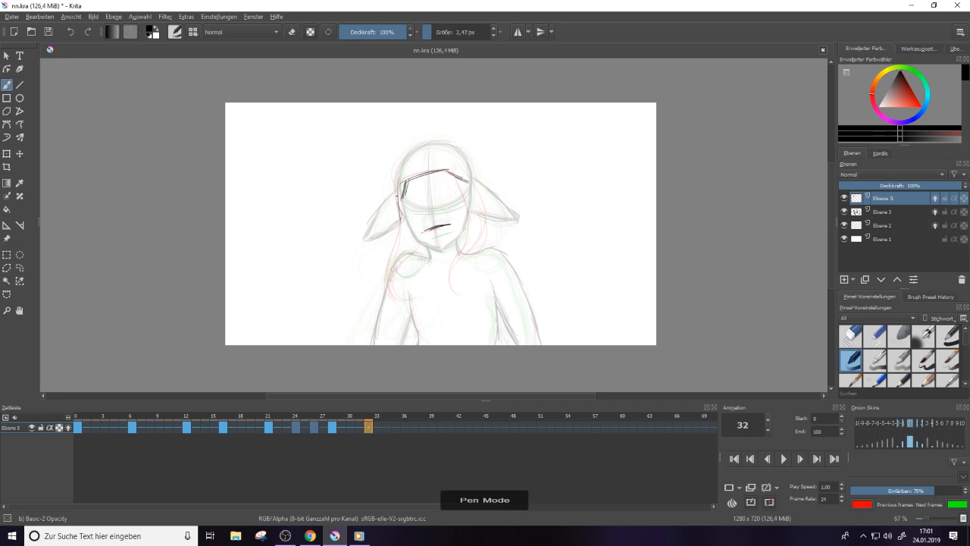
pyautogui.moveTo(399, 190); pyautogui.dragTo(383, 286)
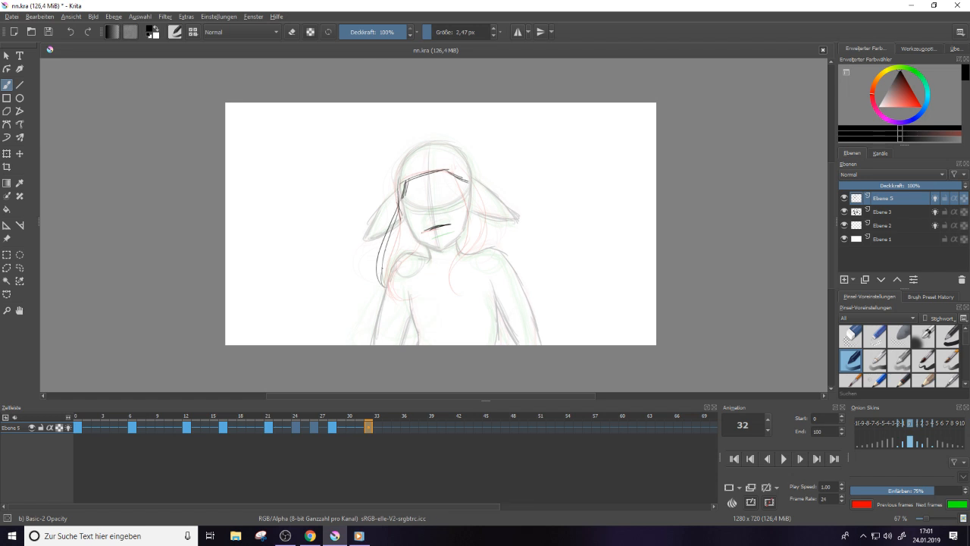
pyautogui.moveTo(414, 242); pyautogui.dragTo(382, 277)
pyautogui.moveTo(415, 226)
pyautogui.mouseDown()
pyautogui.moveTo(382, 272)
pyautogui.moveTo(392, 294)
pyautogui.mouseUp()
pyautogui.moveTo(386, 220); pyautogui.dragTo(381, 282)
# Sketch the right hair strand on frame 32 falling past the cheek, with a darker outer edge and a curled tip
pyautogui.moveTo(453, 168)
pyautogui.mouseDown()
pyautogui.moveTo(461, 247)
pyautogui.moveTo(446, 284)
pyautogui.mouseUp()
pyautogui.moveTo(476, 206); pyautogui.dragTo(459, 252)
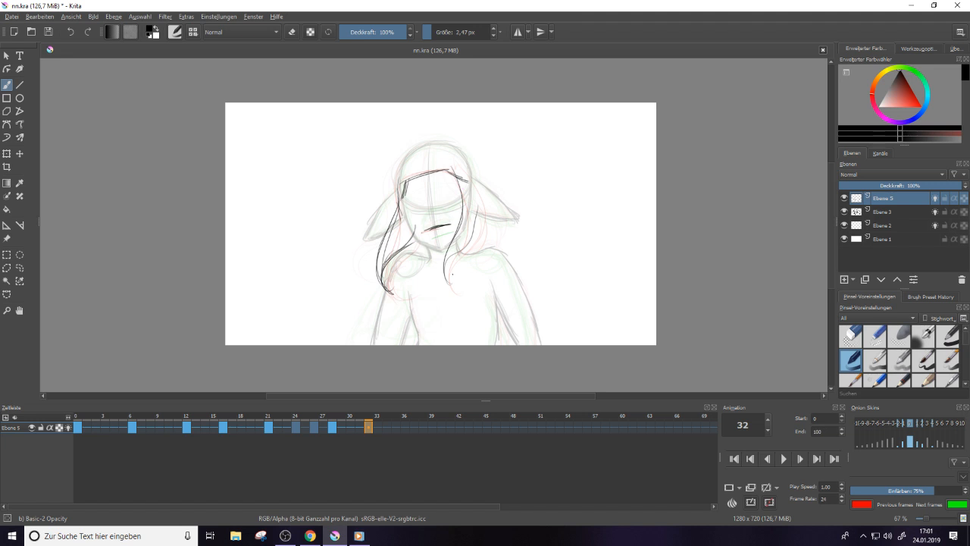
pyautogui.moveTo(456, 253); pyautogui.dragTo(445, 289)
pyautogui.moveTo(476, 211); pyautogui.dragTo(450, 262)
pyautogui.moveTo(466, 179)
pyautogui.mouseDown()
pyautogui.moveTo(479, 241)
pyautogui.moveTo(462, 252)
pyautogui.mouseUp()
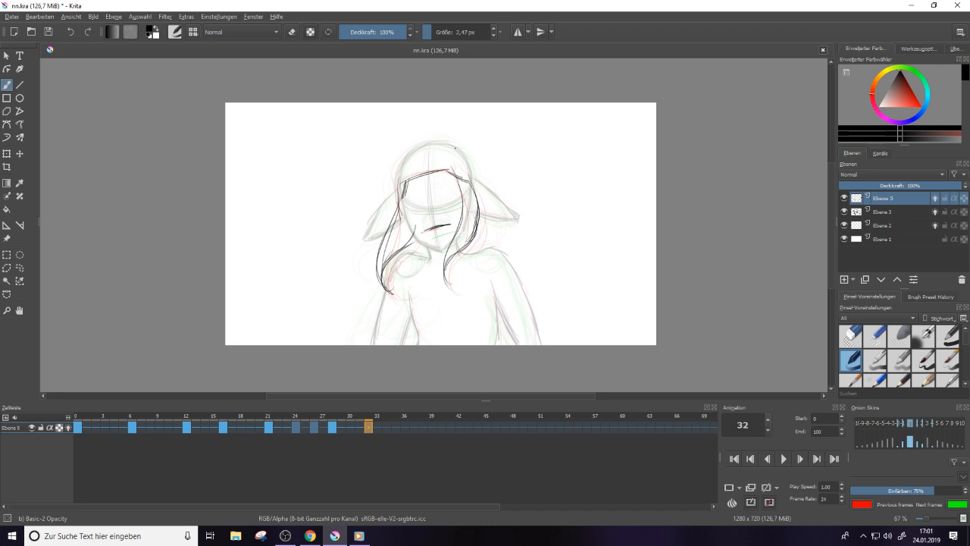
pyautogui.moveTo(468, 175)
pyautogui.mouseDown()
pyautogui.moveTo(477, 234)
pyautogui.moveTo(449, 285)
pyautogui.moveTo(454, 294)
pyautogui.mouseUp()
pyautogui.moveTo(463, 236); pyautogui.dragTo(446, 283)
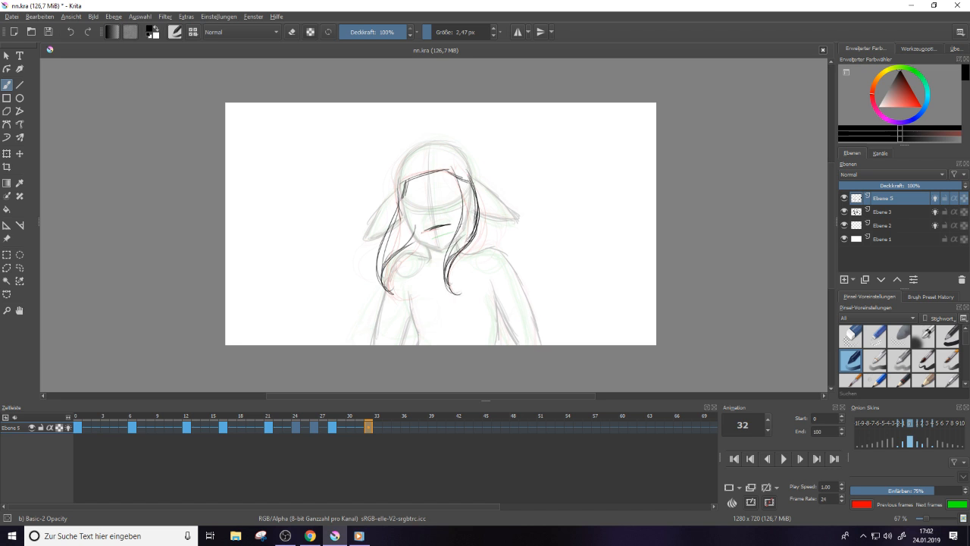
# Erase the doubled lines of the left hair strand on frame 32 and redraw it with cleaner single strokes
pyautogui.press('e')
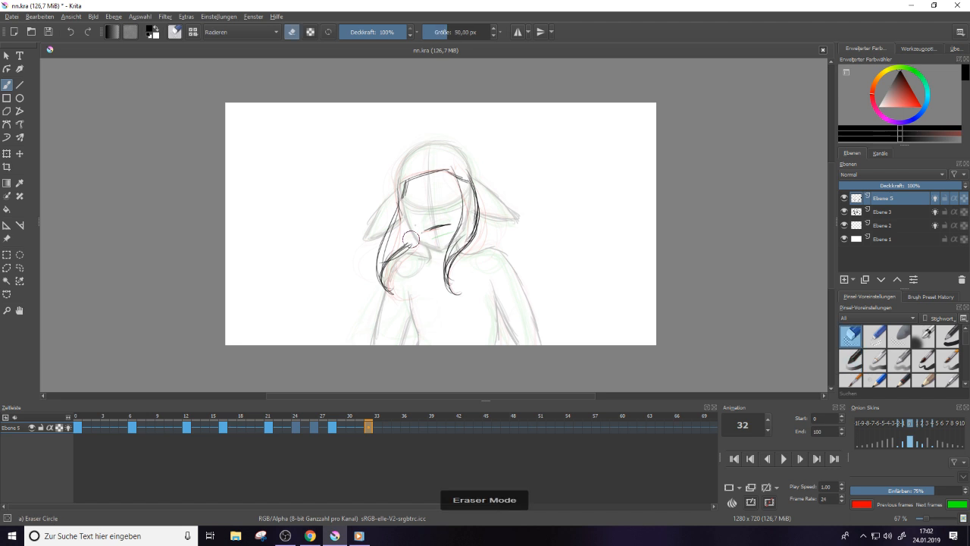
pyautogui.moveTo(410, 239)
pyautogui.mouseDown()
pyautogui.moveTo(397, 270)
pyautogui.moveTo(399, 206)
pyautogui.moveTo(379, 294)
pyautogui.moveTo(400, 262)
pyautogui.mouseUp()
pyautogui.press('e')
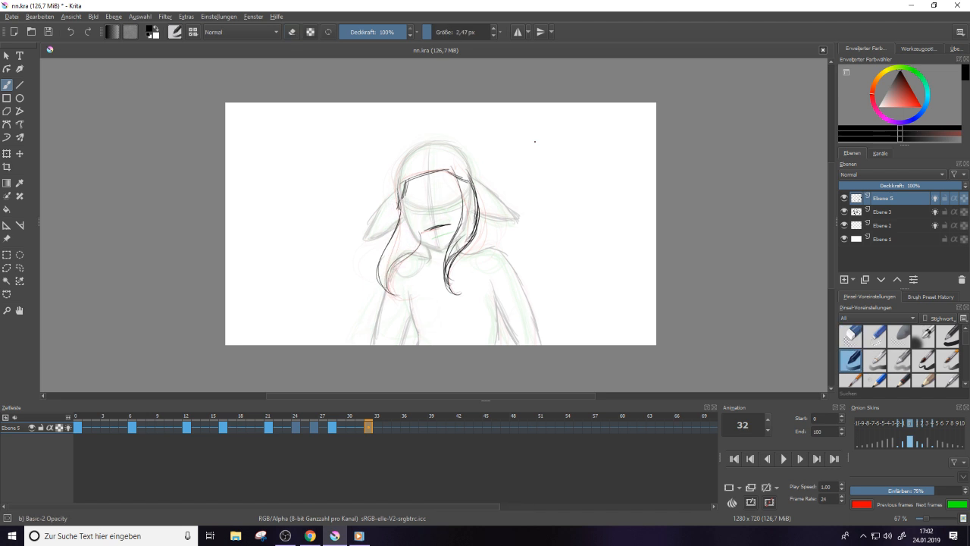
# Play back the animation and compare the poses between frames 28 and 38 with the current hair drawings
pyautogui.click(784, 458)
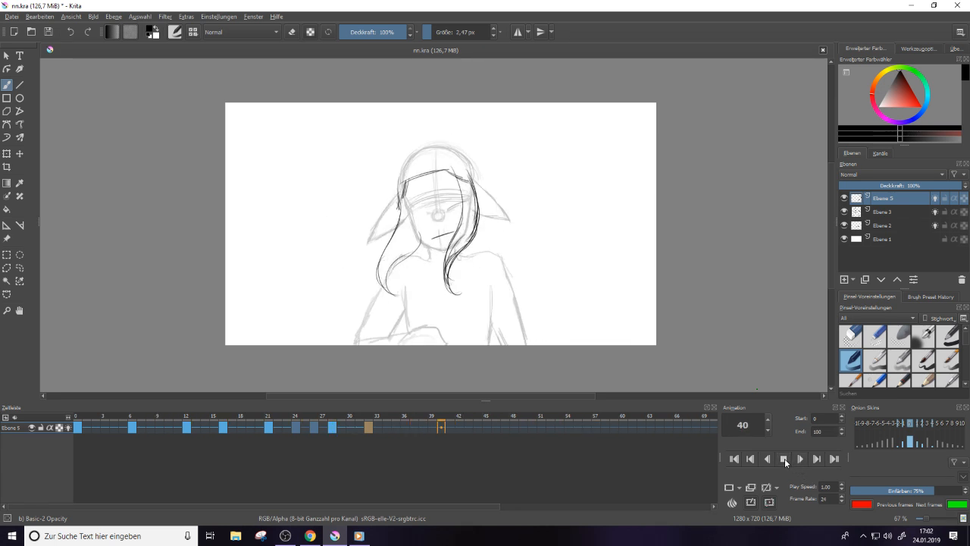
pyautogui.click(784, 458)
pyautogui.click(332, 427)
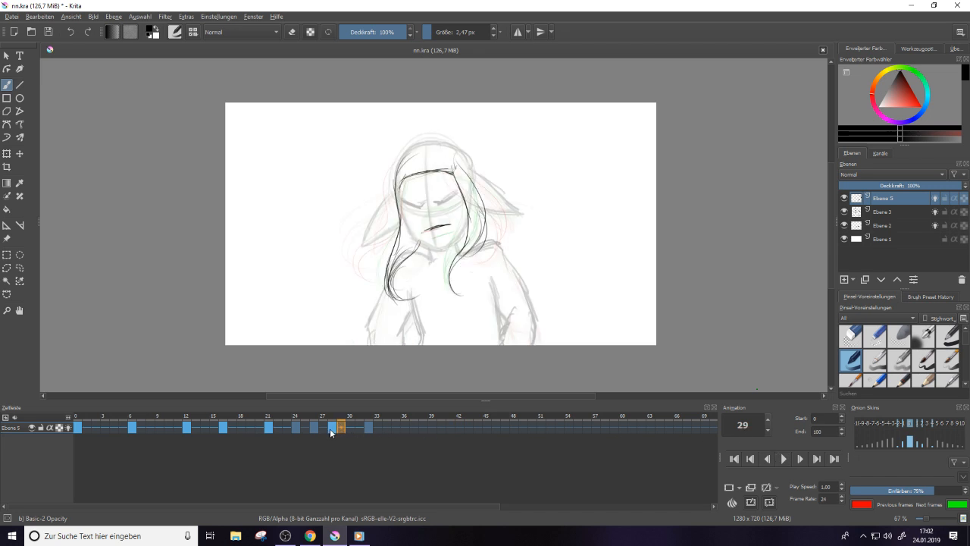
pyautogui.click(371, 429)
pyautogui.click(404, 427)
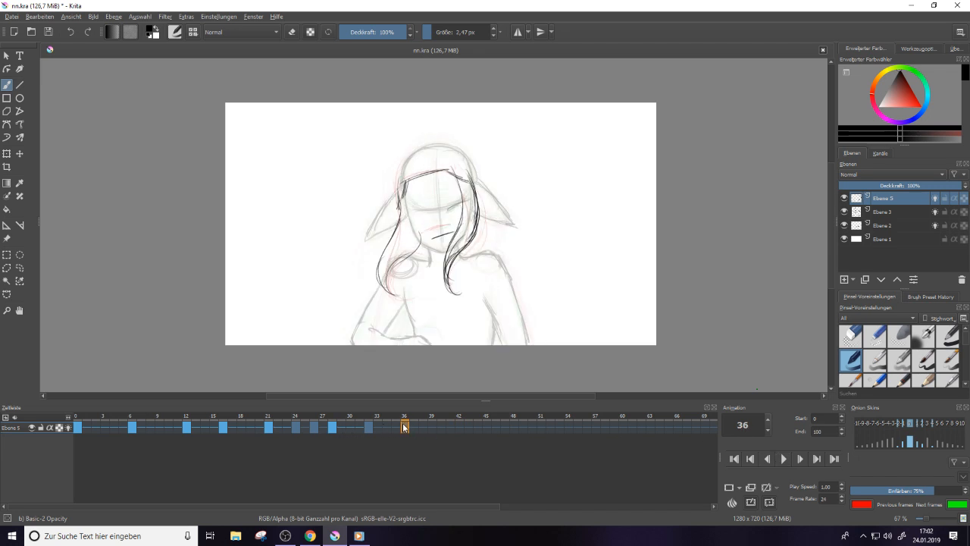
pyautogui.click(423, 427)
pyautogui.click(404, 427)
pyautogui.moveTo(412, 429); pyautogui.dragTo(421, 432)
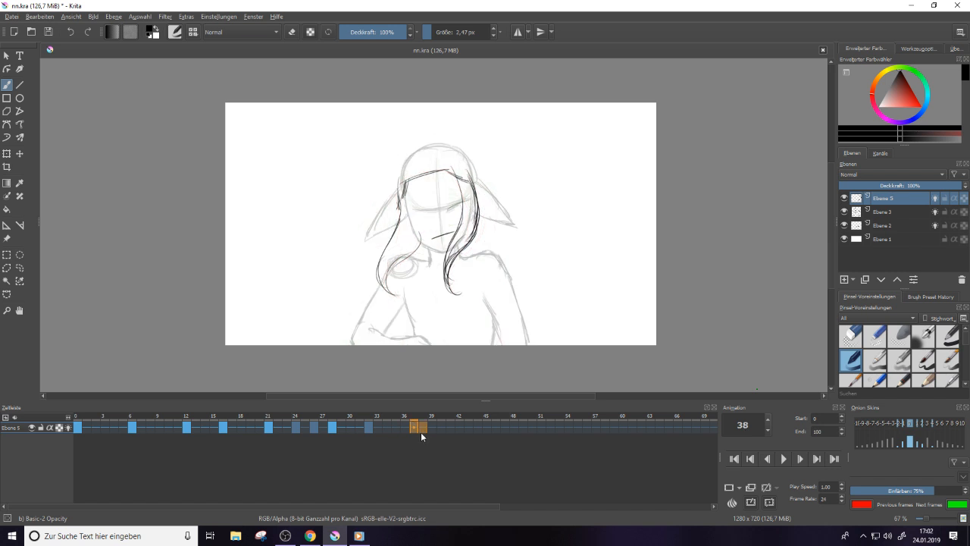
pyautogui.click(422, 429)
pyautogui.click(385, 428)
pyautogui.click(371, 427)
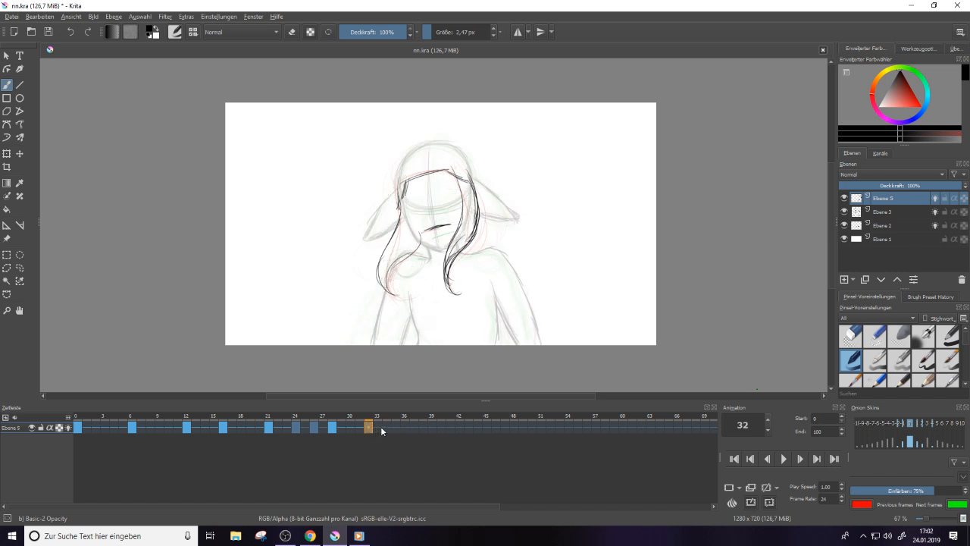
# Add a blank keyframe to Ebene 5 at frame 36
pyautogui.click(404, 427)
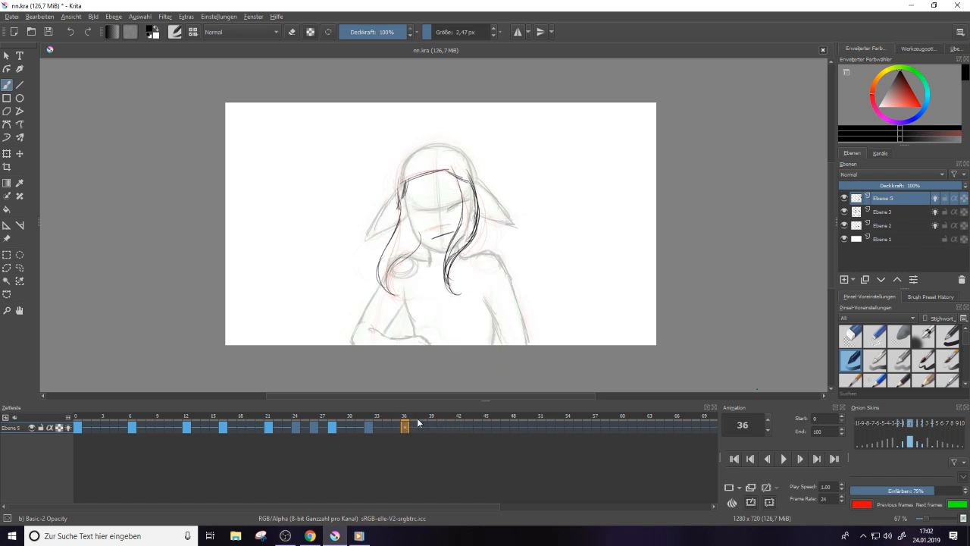
pyautogui.rightClick(406, 427)
pyautogui.click(413, 392)
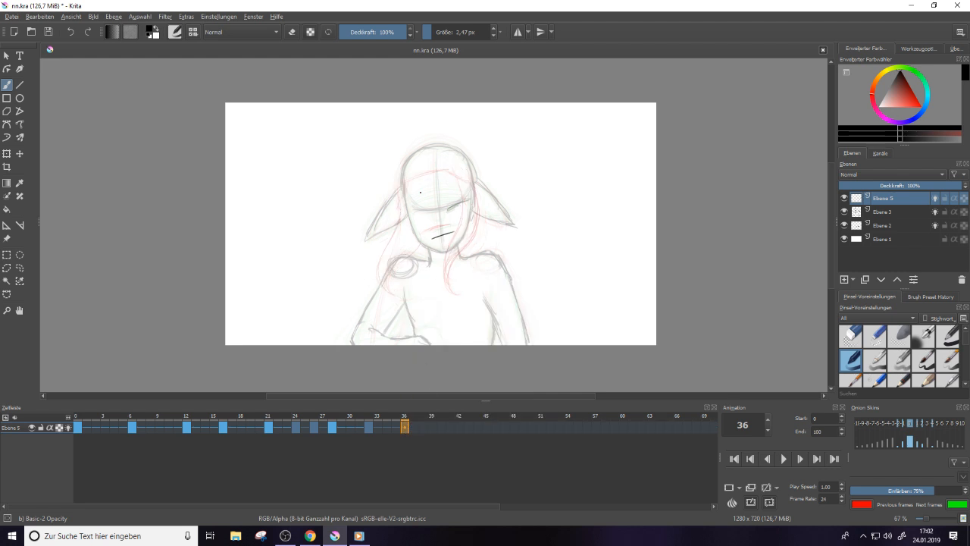
# Sketch the hairline across the forehead and long wavy strands down both sides of the face on frame 36
pyautogui.moveTo(411, 190)
pyautogui.mouseDown()
pyautogui.moveTo(448, 171)
pyautogui.moveTo(470, 179)
pyautogui.mouseUp()
pyautogui.moveTo(453, 170); pyautogui.dragTo(476, 180)
pyautogui.moveTo(474, 180)
pyautogui.mouseDown()
pyautogui.moveTo(440, 172)
pyautogui.moveTo(407, 201)
pyautogui.mouseUp()
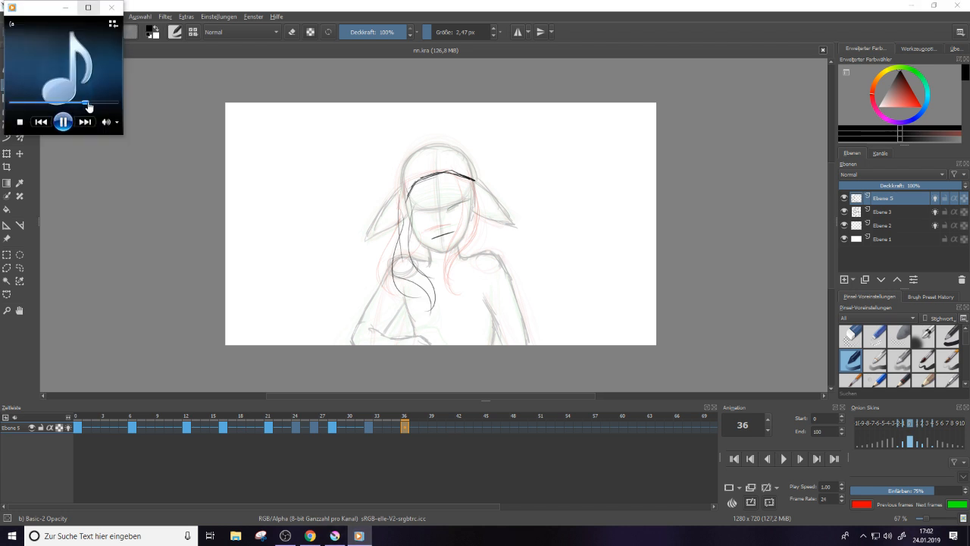
pyautogui.click(66, 7)
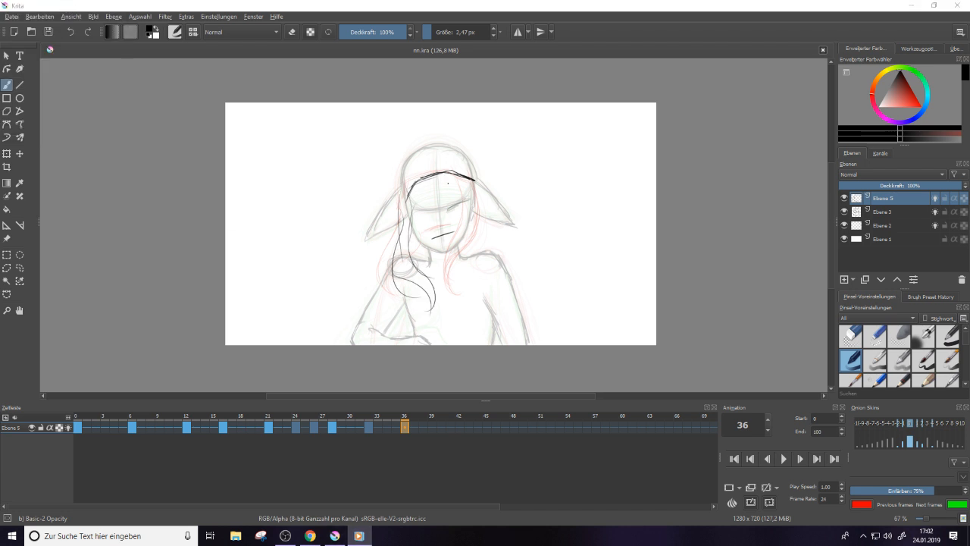
pyautogui.moveTo(480, 194)
pyautogui.mouseDown()
pyautogui.moveTo(486, 232)
pyautogui.moveTo(465, 255)
pyautogui.moveTo(459, 291)
pyautogui.moveTo(467, 307)
pyautogui.moveTo(482, 244)
pyautogui.moveTo(453, 270)
pyautogui.moveTo(463, 295)
pyautogui.mouseUp()
pyautogui.click(474, 304)
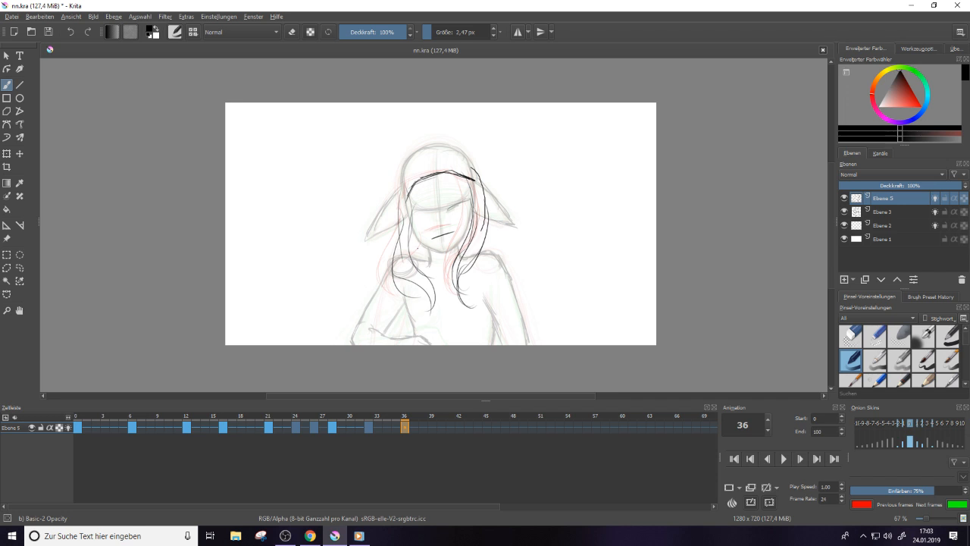
# Erase the upper part of the hair strand left of the face and redraw it with fuller wavy lines
pyautogui.press('e')
pyautogui.moveTo(408, 190); pyautogui.dragTo(408, 242)
pyautogui.press('e')
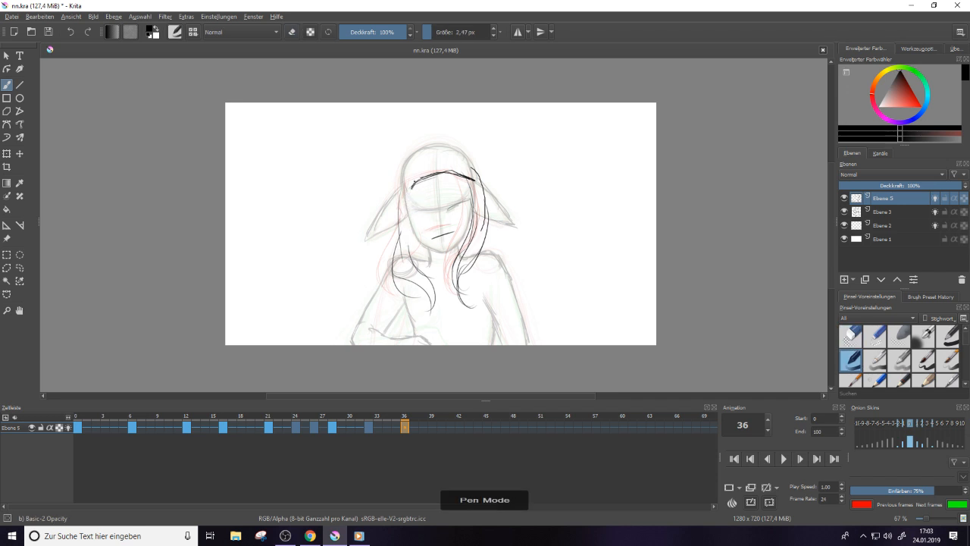
pyautogui.moveTo(412, 182); pyautogui.dragTo(410, 250)
pyautogui.moveTo(411, 213); pyautogui.dragTo(426, 315)
pyautogui.moveTo(402, 245); pyautogui.dragTo(411, 281)
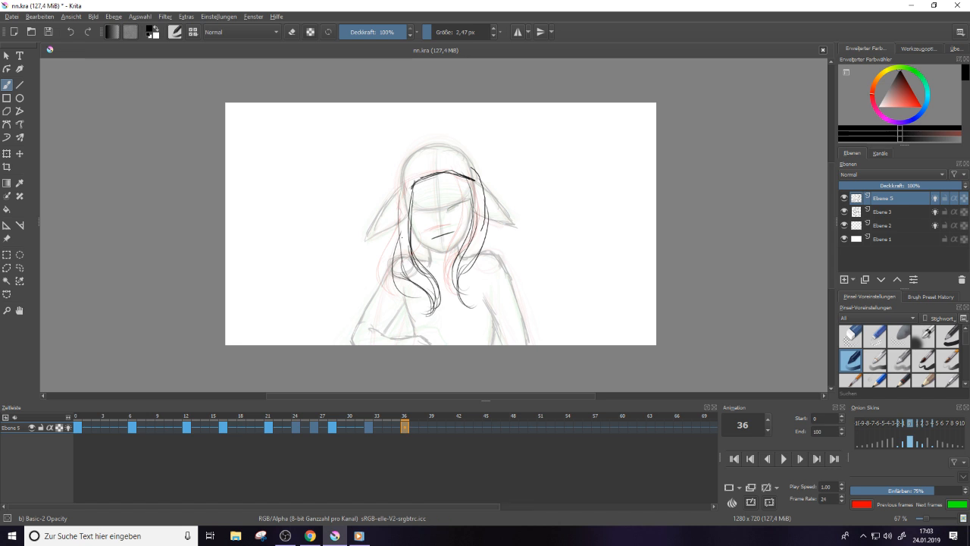
pyautogui.moveTo(400, 207)
pyautogui.mouseDown()
pyautogui.moveTo(405, 281)
pyautogui.moveTo(427, 284)
pyautogui.mouseUp()
# Erase and redraw the upper part of the strand right of the face and clean up both ends of the hairline
pyautogui.press('e')
pyautogui.moveTo(479, 172); pyautogui.dragTo(489, 222)
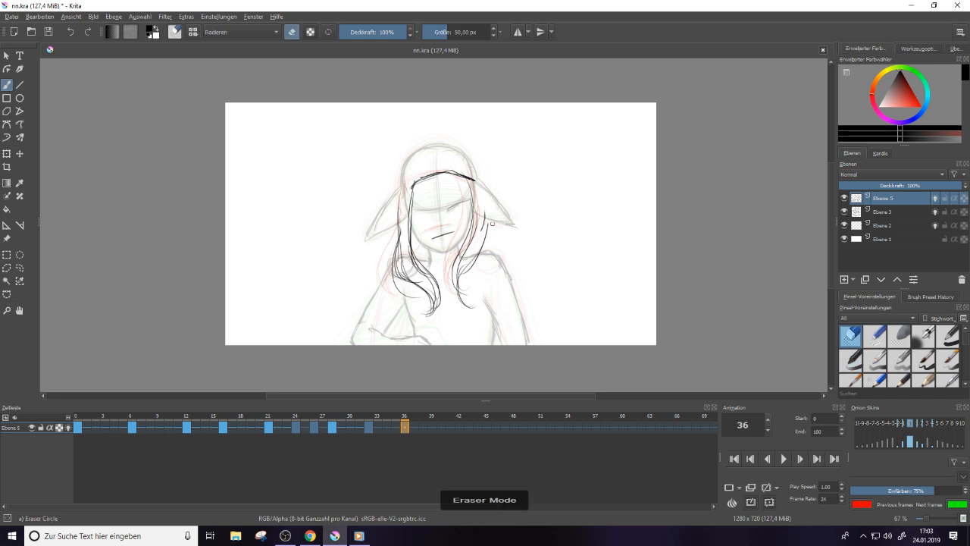
pyautogui.press('e')
pyautogui.moveTo(474, 174)
pyautogui.mouseDown()
pyautogui.moveTo(485, 244)
pyautogui.moveTo(464, 202)
pyautogui.moveTo(467, 210)
pyautogui.mouseUp()
pyautogui.press('e')
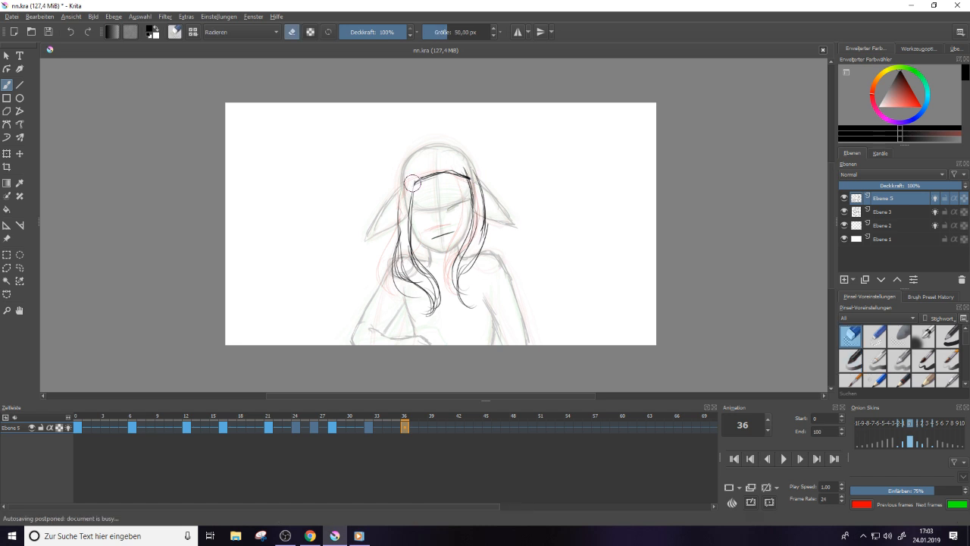
pyautogui.press('e')
pyautogui.moveTo(410, 173); pyautogui.dragTo(414, 212)
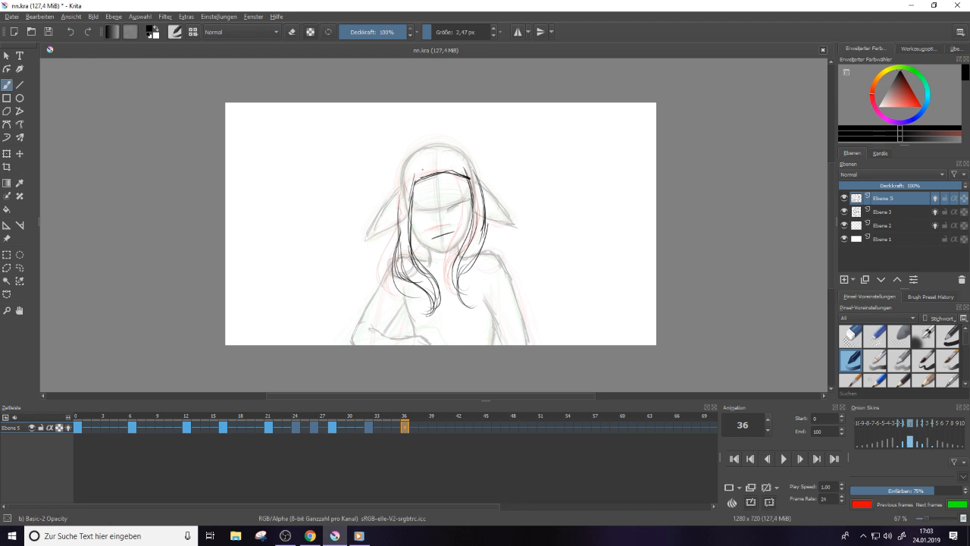
# Create a blank keyframe at frame 42 on layer Ebene 5
pyautogui.click(434, 426)
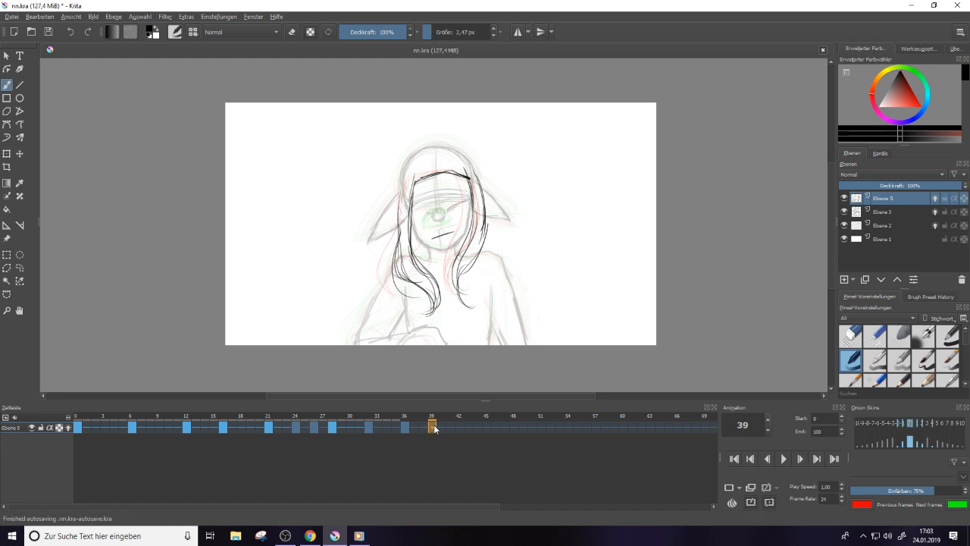
pyautogui.rightClick(433, 428)
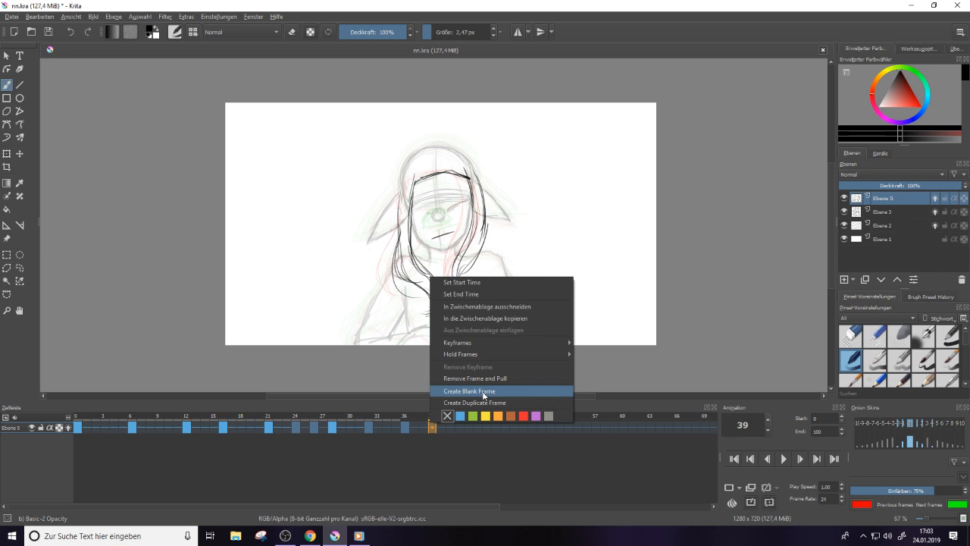
pyautogui.click(459, 427)
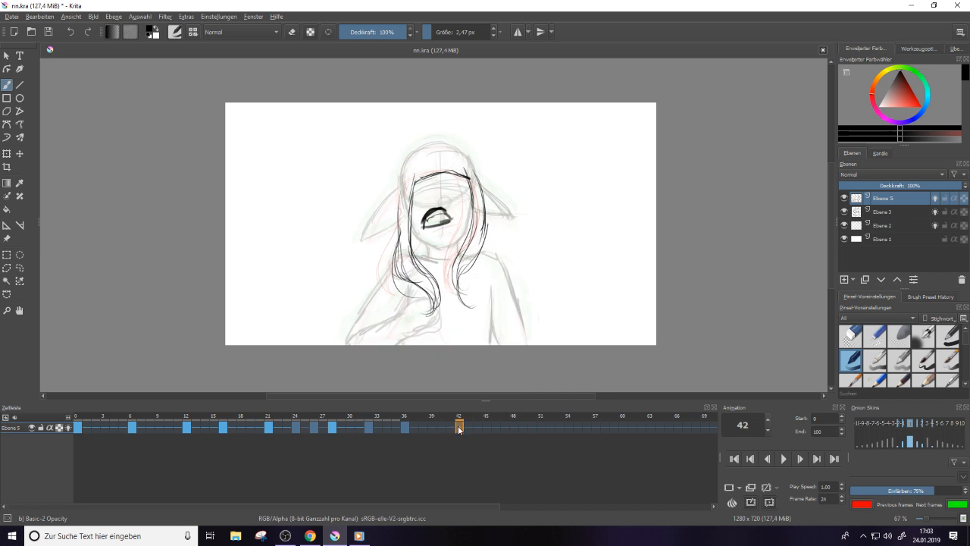
pyautogui.press('Delete')
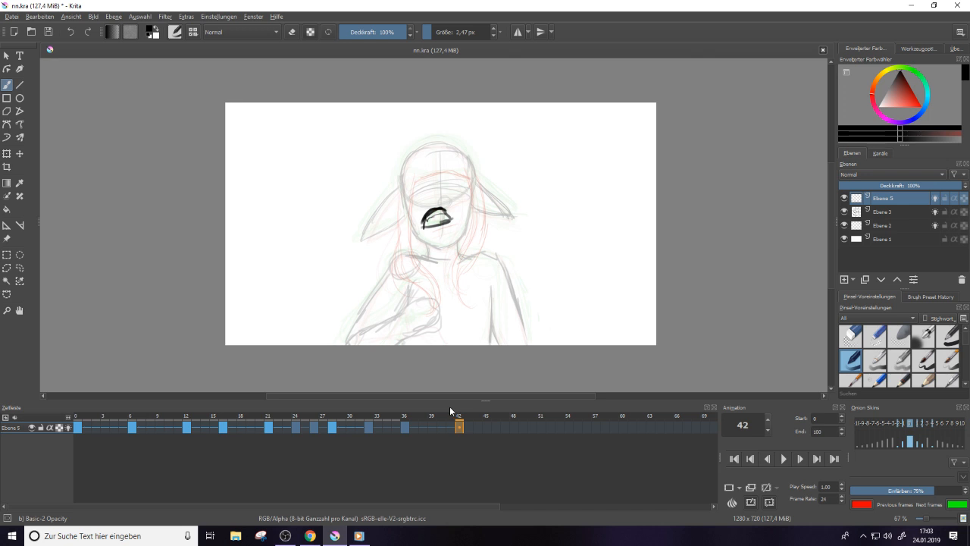
# Draw the raised hairline and a long strand down the right of the face on frame 42
pyautogui.moveTo(438, 159); pyautogui.dragTo(469, 164)
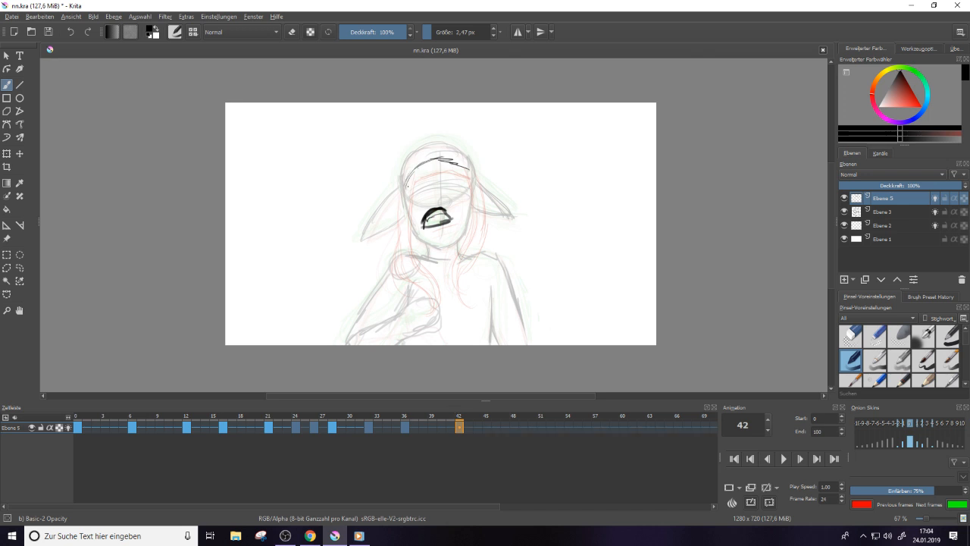
pyautogui.moveTo(407, 185); pyautogui.dragTo(408, 212)
pyautogui.moveTo(457, 159); pyautogui.dragTo(478, 302)
# Erase the first lines left of the face and redraw that strand's inner and outer edges down to the chest
pyautogui.press('e')
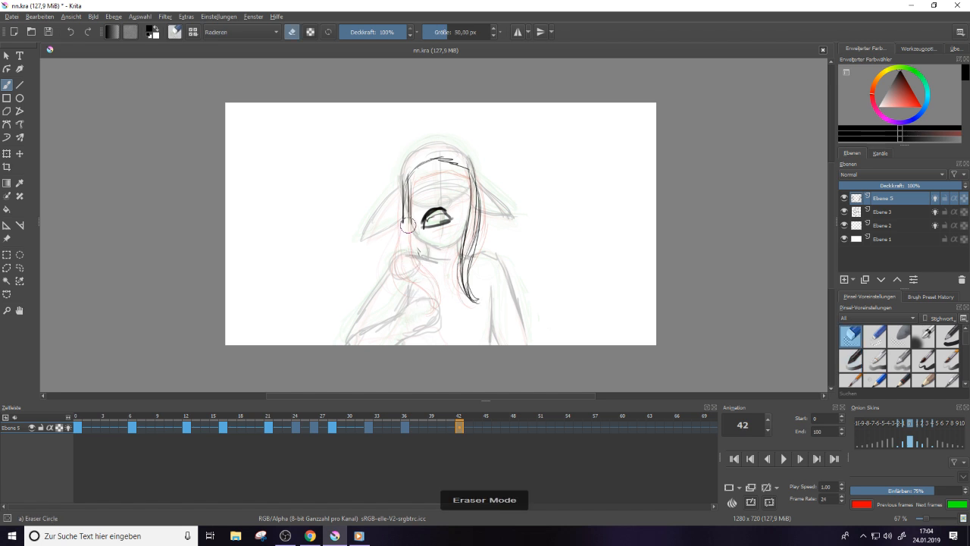
pyautogui.moveTo(408, 225)
pyautogui.mouseDown()
pyautogui.moveTo(407, 172)
pyautogui.moveTo(407, 204)
pyautogui.mouseUp()
pyautogui.press('e')
pyautogui.moveTo(412, 163); pyautogui.dragTo(413, 262)
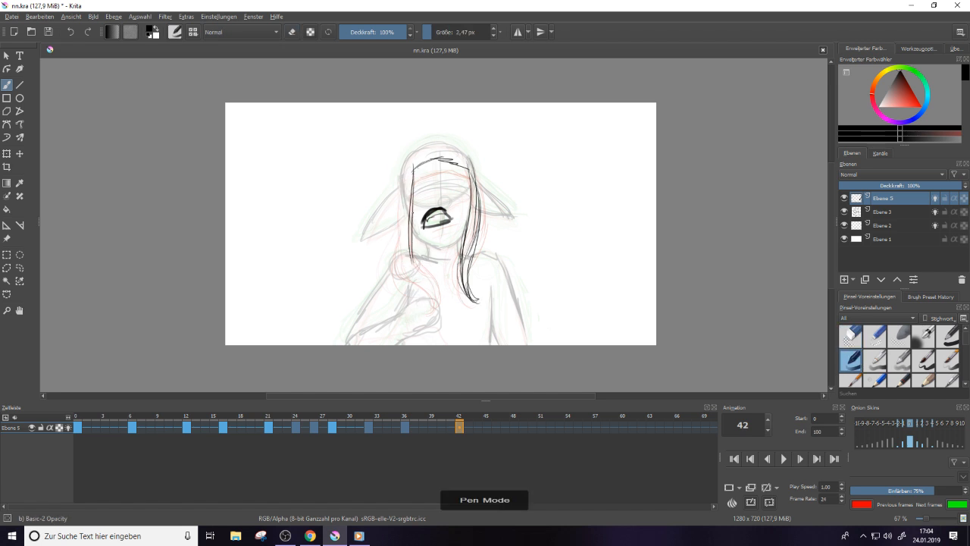
pyautogui.moveTo(413, 214)
pyautogui.mouseDown()
pyautogui.moveTo(428, 274)
pyautogui.moveTo(420, 319)
pyautogui.mouseUp()
pyautogui.moveTo(412, 273)
pyautogui.mouseDown()
pyautogui.moveTo(418, 295)
pyautogui.moveTo(413, 321)
pyautogui.mouseUp()
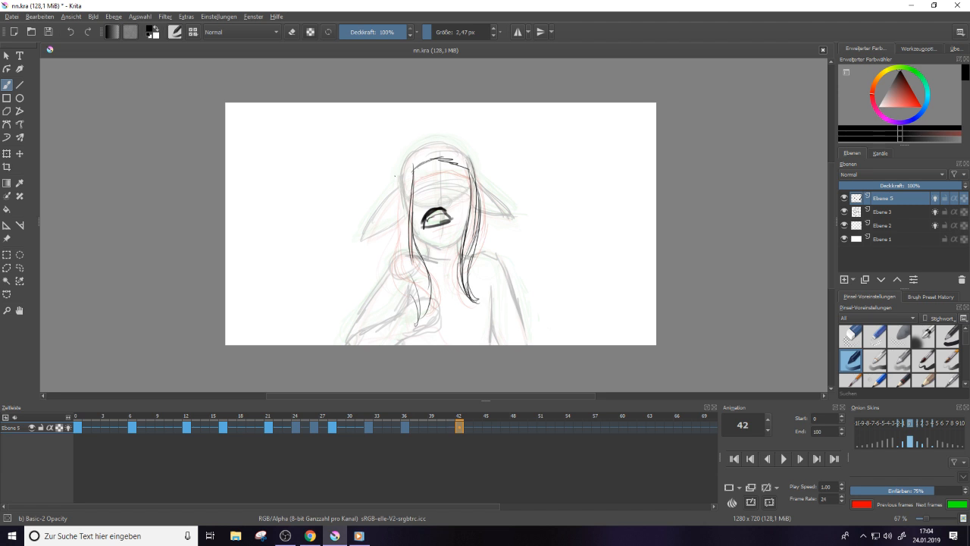
pyautogui.moveTo(405, 177); pyautogui.dragTo(405, 253)
pyautogui.moveTo(405, 194)
pyautogui.mouseDown()
pyautogui.moveTo(401, 263)
pyautogui.moveTo(423, 278)
pyautogui.moveTo(429, 312)
pyautogui.moveTo(417, 326)
pyautogui.moveTo(432, 334)
pyautogui.mouseUp()
# Erase the lower end of the left hair strand and redraw it as a curved tip tapering over the chest
pyautogui.press('e')
pyautogui.moveTo(424, 300); pyautogui.dragTo(413, 309)
pyautogui.press('/')
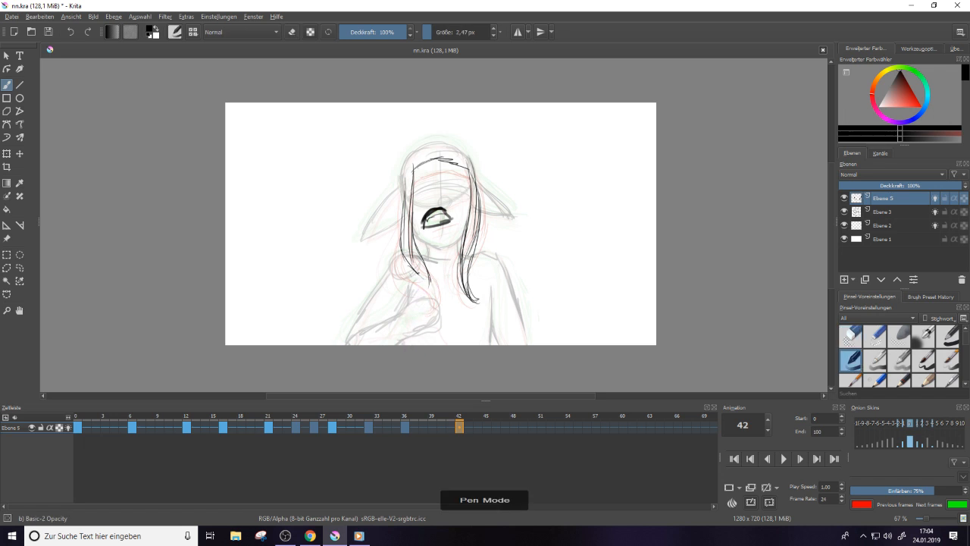
pyautogui.moveTo(418, 270); pyautogui.dragTo(431, 300)
pyautogui.moveTo(415, 247); pyautogui.dragTo(429, 300)
pyautogui.moveTo(414, 184); pyautogui.dragTo(404, 245)
# Redraw the outer edge of the left hair strand and reinforce the right strand and the hairline
pyautogui.press('/')
pyautogui.moveTo(407, 182); pyautogui.dragTo(404, 244)
pyautogui.press('/')
pyautogui.moveTo(403, 178); pyautogui.dragTo(407, 259)
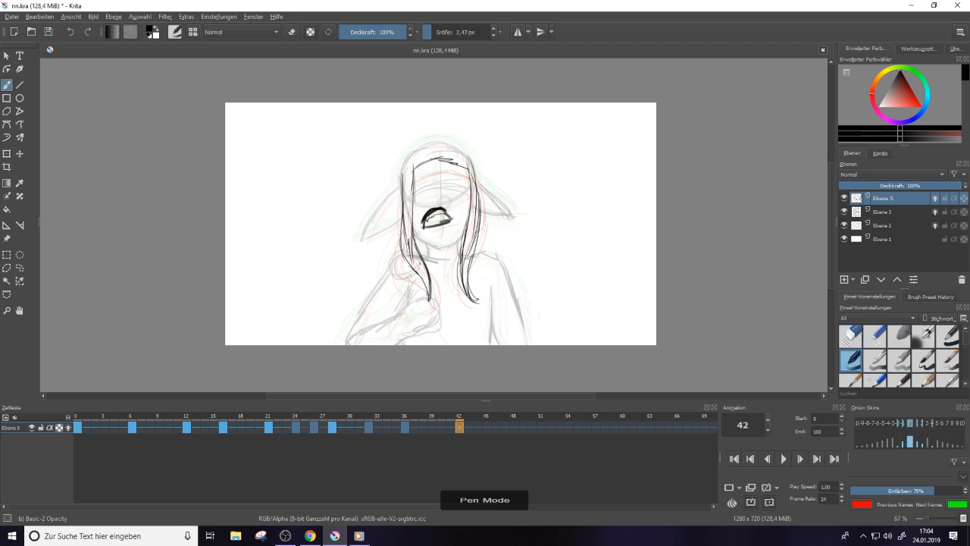
pyautogui.moveTo(475, 169); pyautogui.dragTo(478, 234)
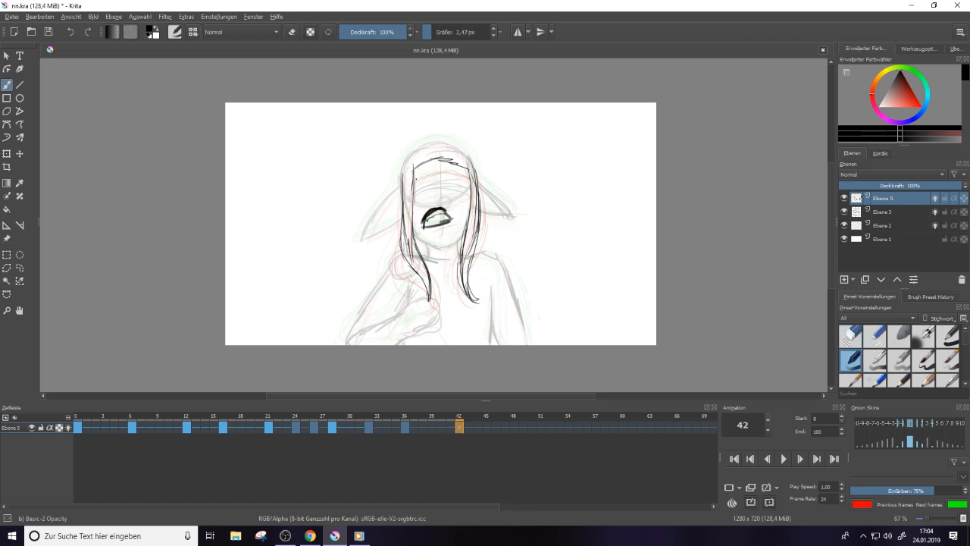
pyautogui.moveTo(415, 179)
pyautogui.mouseDown()
pyautogui.moveTo(429, 162)
pyautogui.moveTo(460, 160)
pyautogui.mouseUp()
# Duplicate the hair drawing onto a keyframe at frame 46 and reinforce its hairline
pyautogui.click(496, 426)
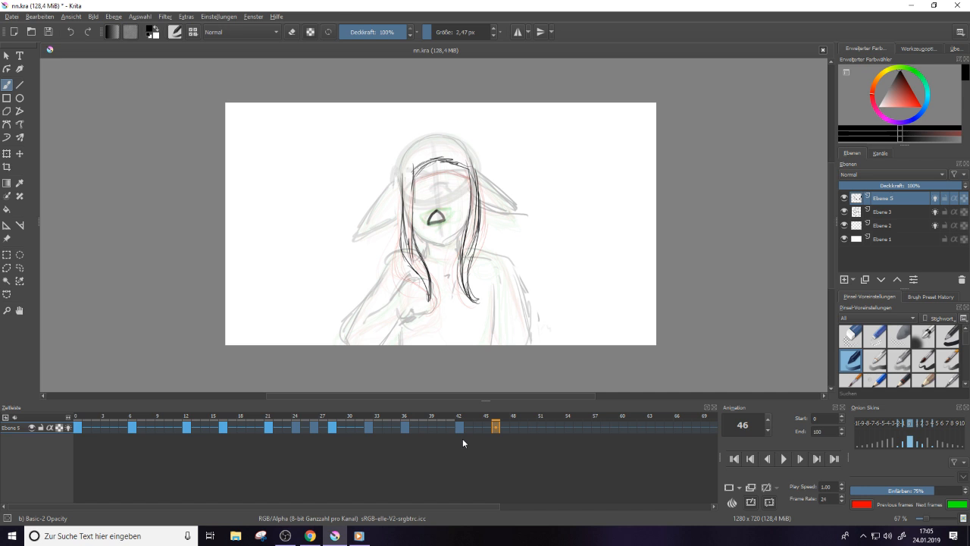
pyautogui.moveTo(415, 173)
pyautogui.mouseDown()
pyautogui.moveTo(463, 157)
pyautogui.moveTo(470, 168)
pyautogui.mouseUp()
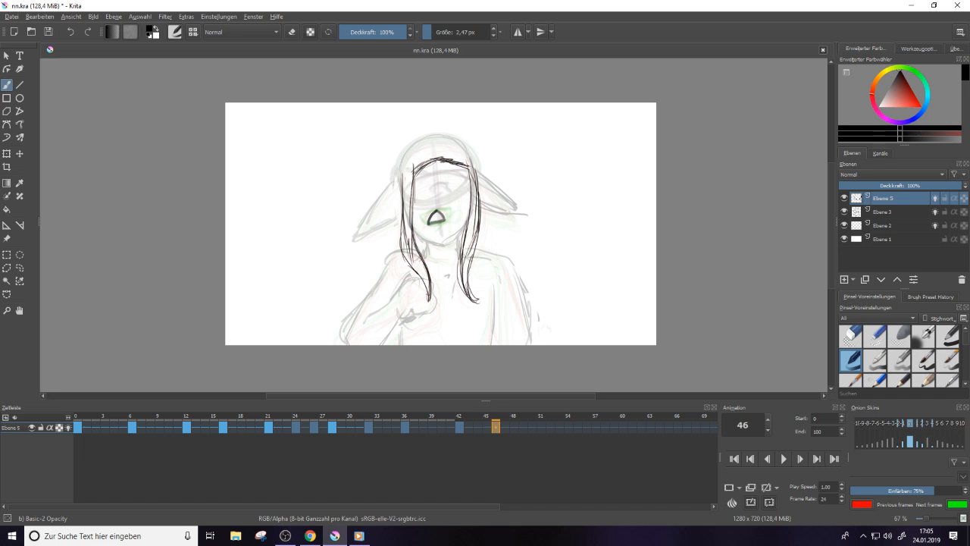
# Create a blank keyframe at frame 50 on layer Ebene 5
pyautogui.moveTo(497, 427); pyautogui.dragTo(532, 429)
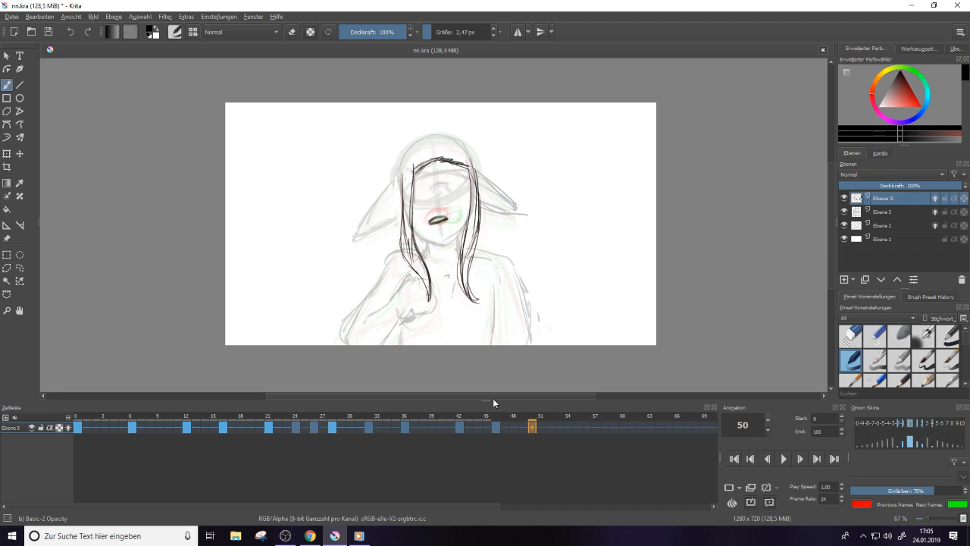
pyautogui.rightClick(532, 428)
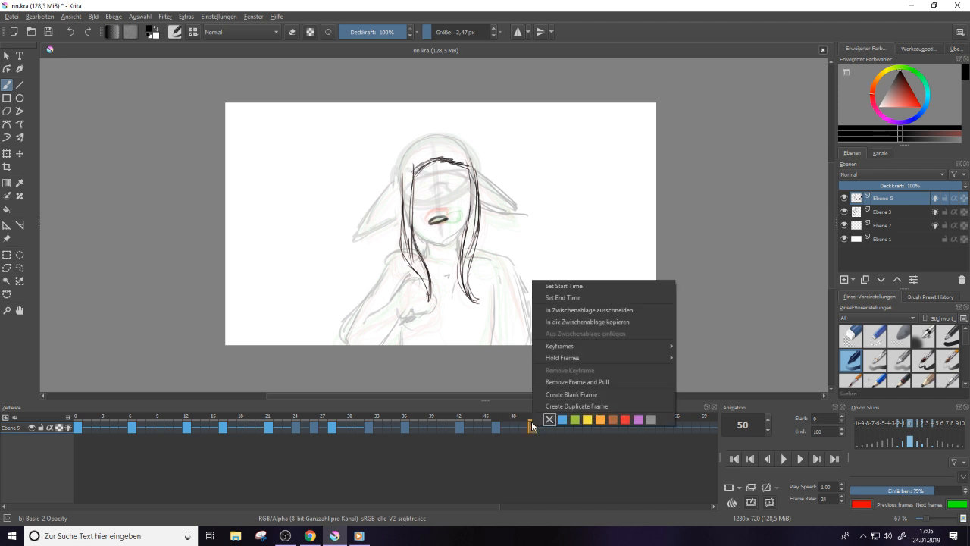
pyautogui.click(556, 393)
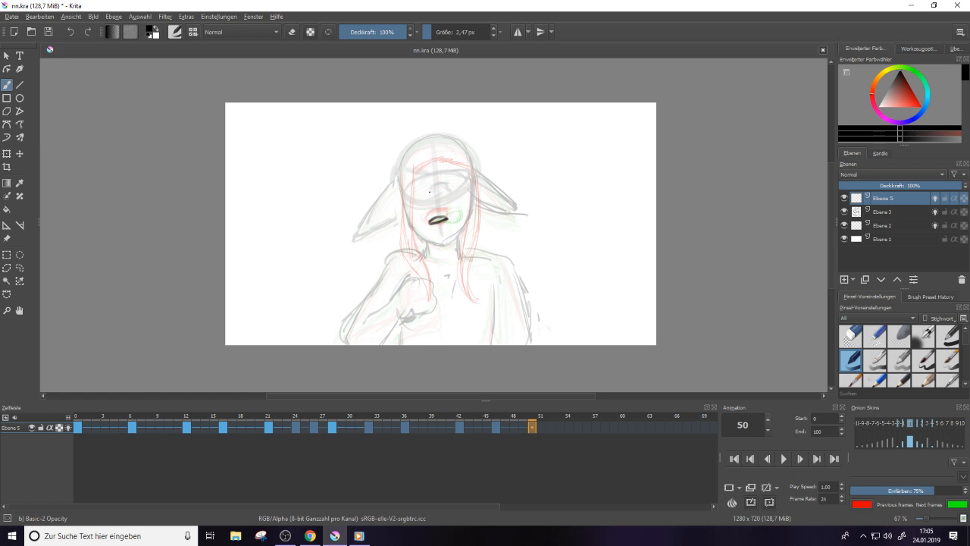
# Draw the hairline and the long strand down the left of the face on frame 50, following the onion skin
pyautogui.press('e')
pyautogui.press('e')
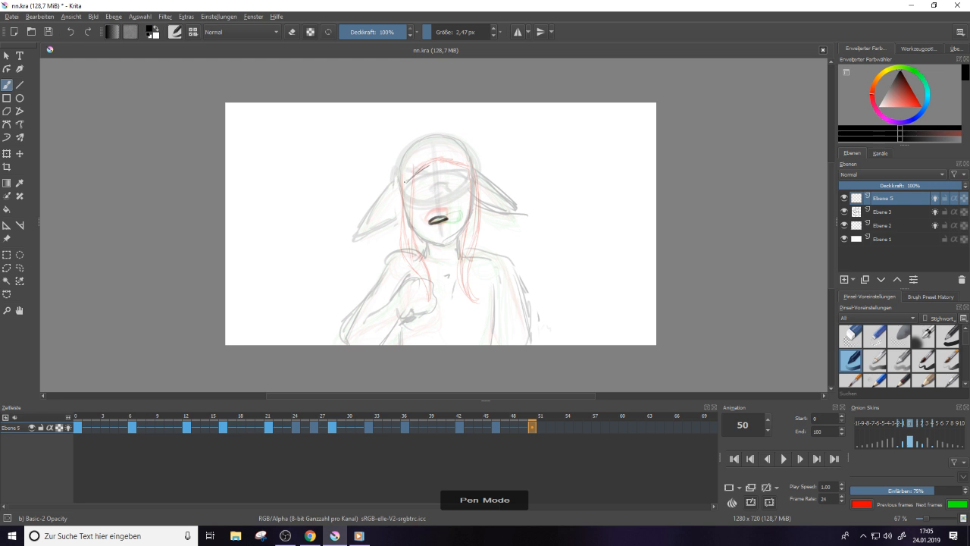
pyautogui.press('e')
pyautogui.press('e')
pyautogui.moveTo(415, 167)
pyautogui.mouseDown()
pyautogui.moveTo(462, 158)
pyautogui.moveTo(413, 208)
pyautogui.moveTo(415, 242)
pyautogui.mouseUp()
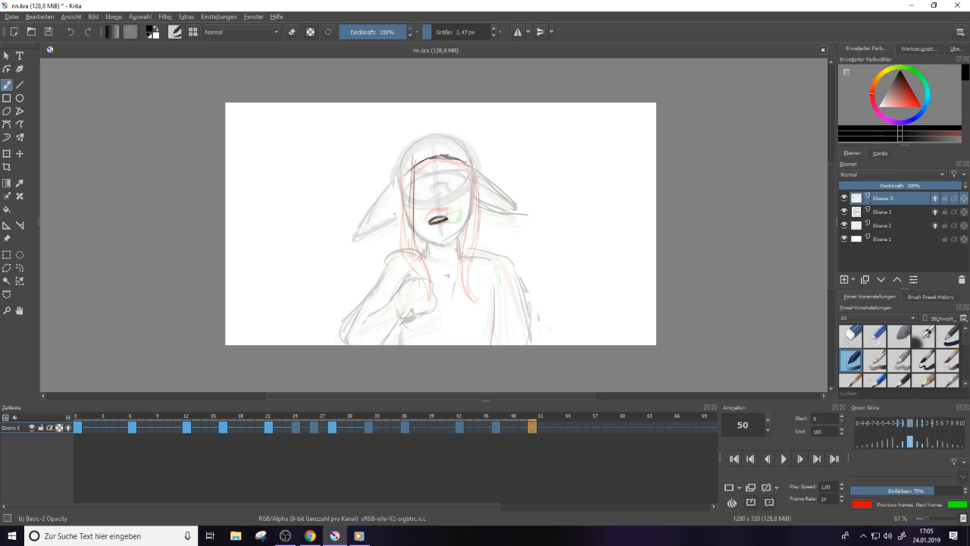
pyautogui.moveTo(412, 199); pyautogui.dragTo(418, 306)
pyautogui.moveTo(405, 162); pyautogui.dragTo(402, 254)
pyautogui.moveTo(404, 171); pyautogui.dragTo(418, 314)
# Draw the long hair strand down the right of the face, tapering to a tip over the chest
pyautogui.moveTo(472, 161)
pyautogui.mouseDown()
pyautogui.moveTo(484, 307)
pyautogui.moveTo(470, 264)
pyautogui.moveTo(485, 217)
pyautogui.moveTo(478, 251)
pyautogui.mouseUp()
pyautogui.moveTo(479, 206)
pyautogui.mouseDown()
pyautogui.moveTo(476, 306)
pyautogui.moveTo(467, 266)
pyautogui.moveTo(475, 294)
pyautogui.mouseUp()
pyautogui.moveTo(473, 258); pyautogui.dragTo(473, 309)
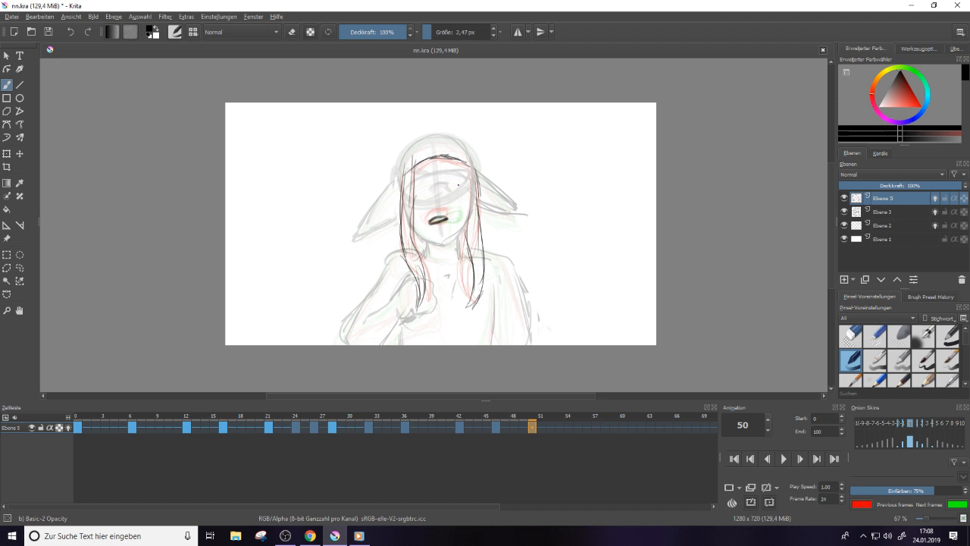
# Switch to the media player and skip ahead through the music tracks
pyautogui.click(359, 535)
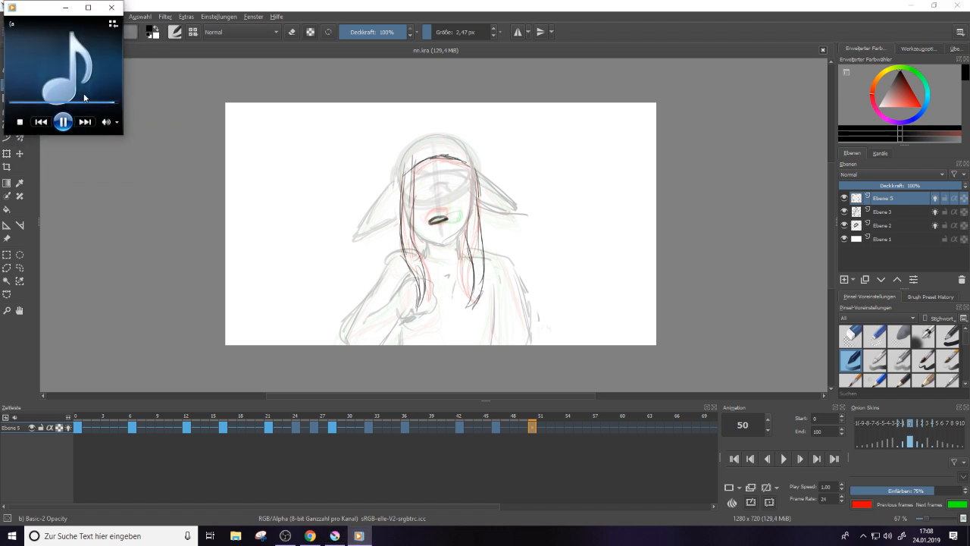
pyautogui.click(85, 121)
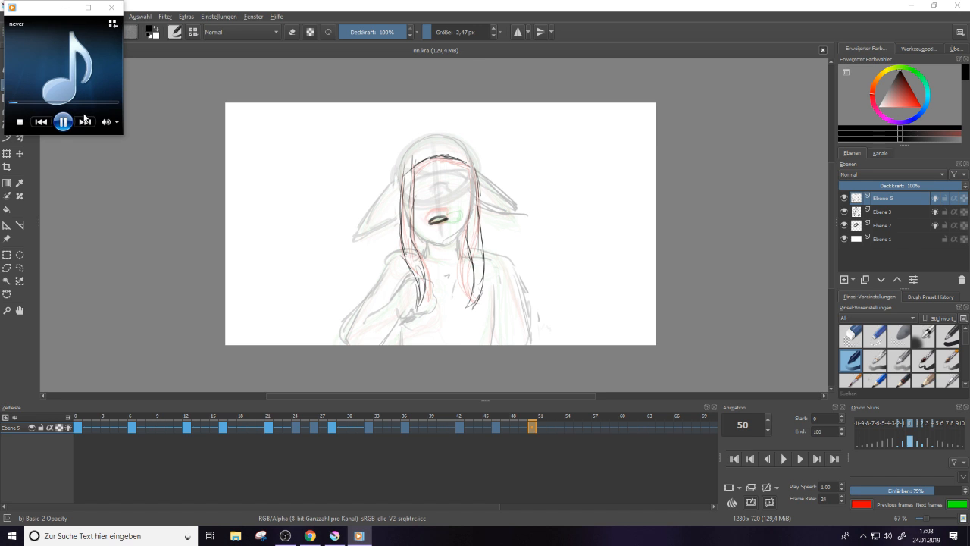
pyautogui.click(85, 122)
# Thicken the inner and outer edges of the left hair strand on frame 50
pyautogui.click(418, 156)
pyautogui.moveTo(419, 156); pyautogui.dragTo(413, 259)
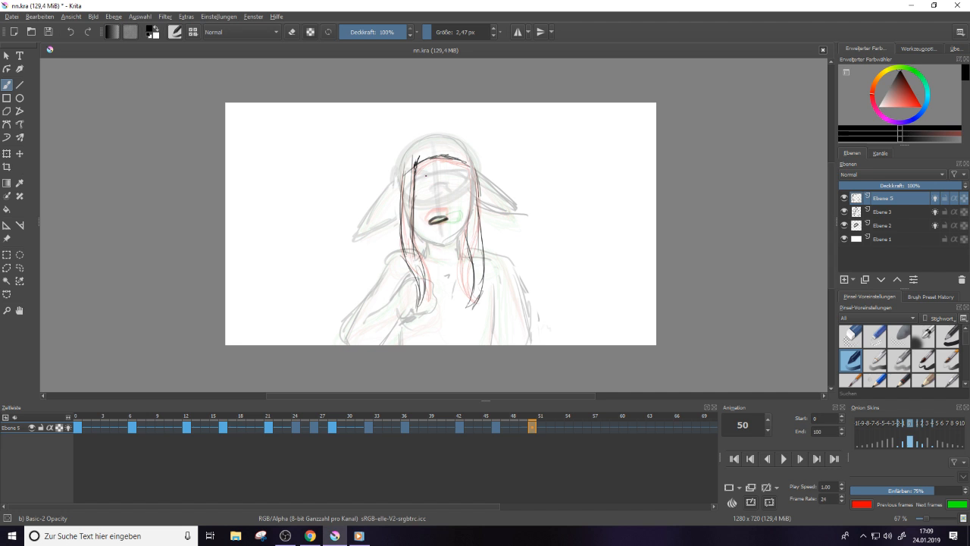
pyautogui.moveTo(400, 188); pyautogui.dragTo(418, 296)
# Check frames 54 and 55, and play back the animation to review the hair movement
pyautogui.click(573, 427)
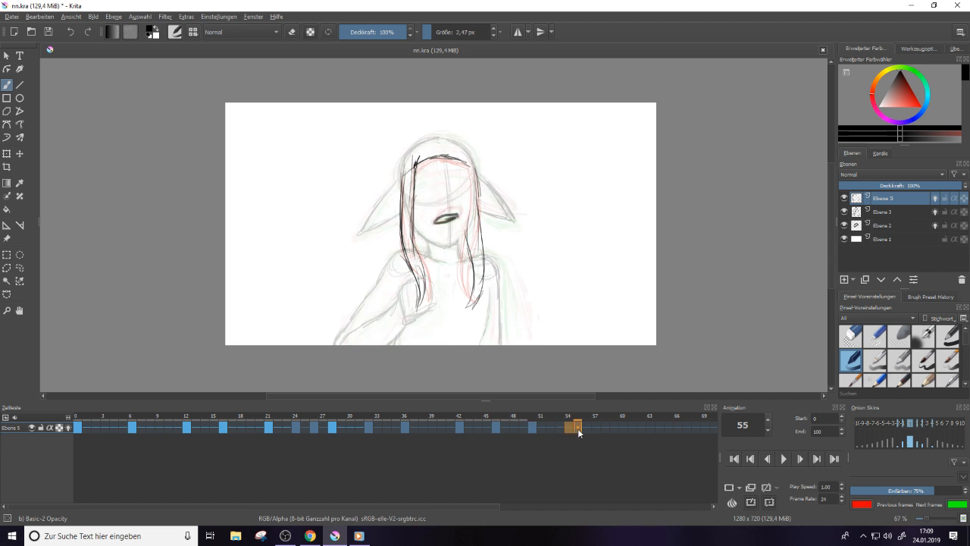
pyautogui.press('Left')
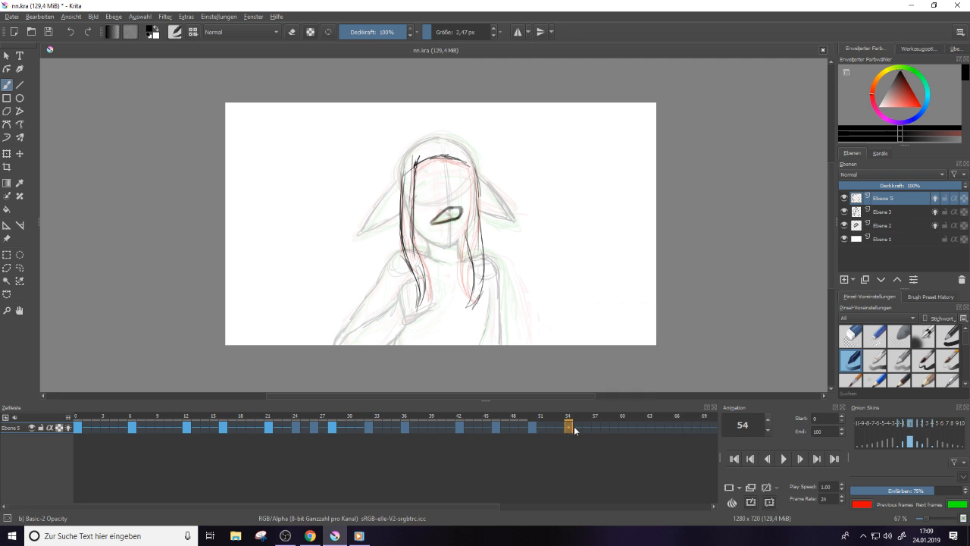
pyautogui.press('Right')
pyautogui.click(784, 458)
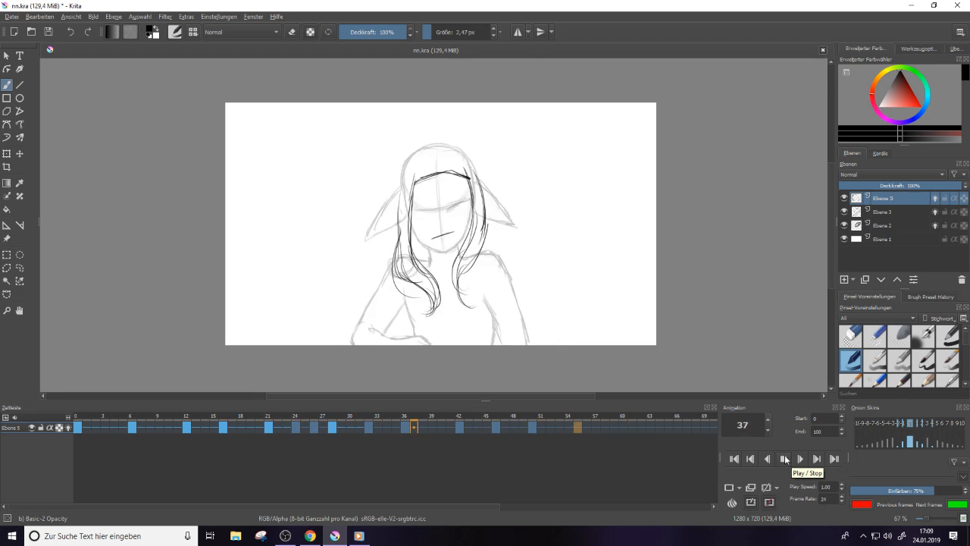
pyautogui.click(785, 458)
# Compare the hair drawings on the frames from 21 to 24
pyautogui.click(267, 427)
pyautogui.click(296, 428)
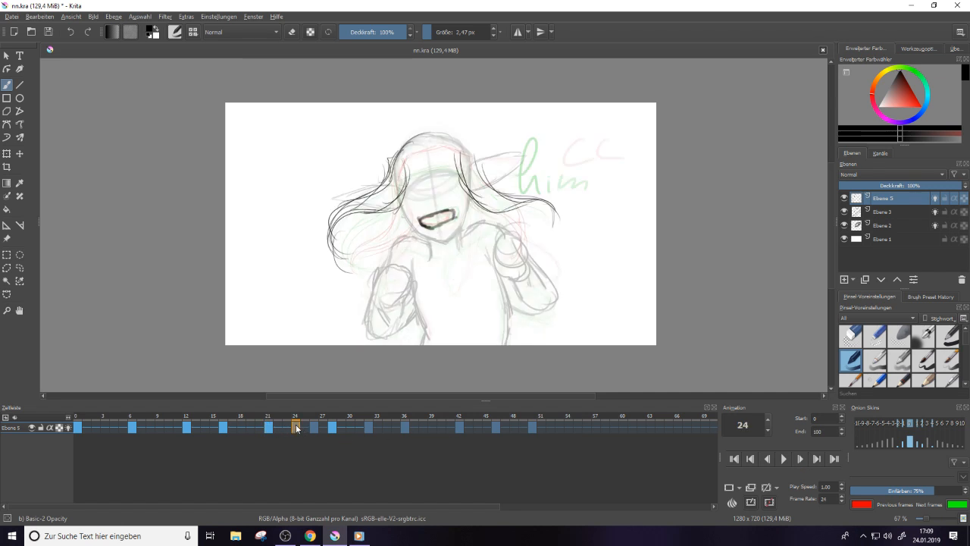
pyautogui.click(286, 427)
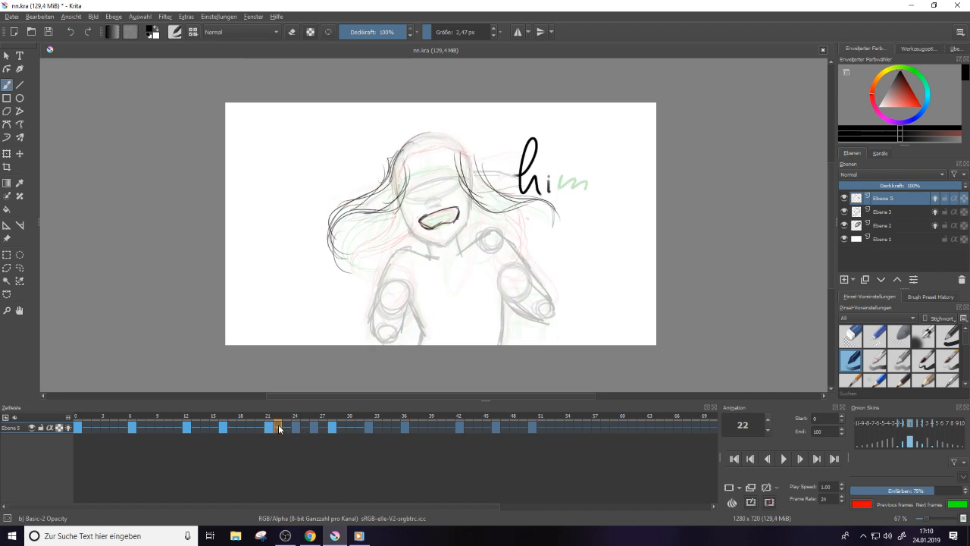
# Add a blank keyframe at frame 22 and sketch the right hair strand blowing outward toward the lettering
pyautogui.click(279, 427)
pyautogui.rightClick(280, 427)
pyautogui.click(326, 389)
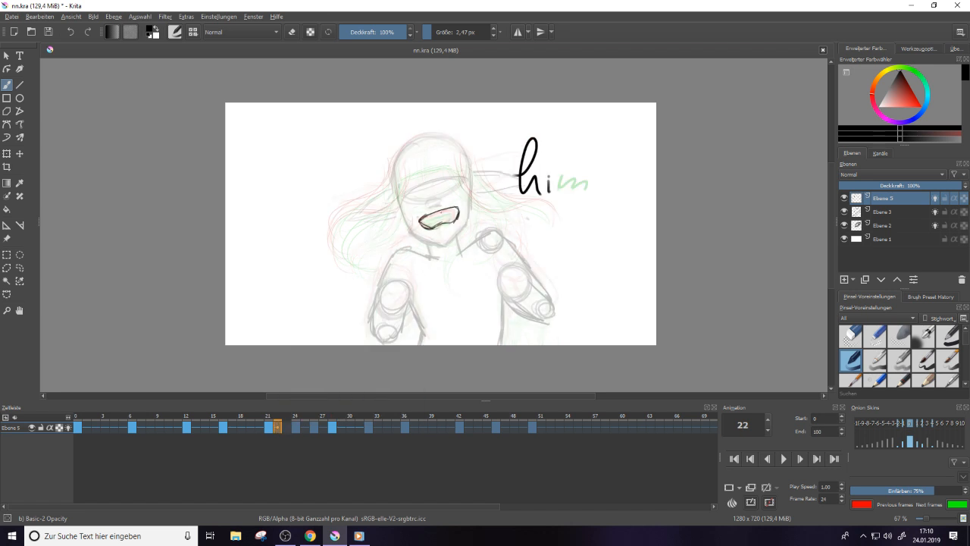
pyautogui.moveTo(504, 155)
pyautogui.mouseDown()
pyautogui.moveTo(478, 191)
pyautogui.moveTo(523, 199)
pyautogui.moveTo(546, 173)
pyautogui.moveTo(543, 159)
pyautogui.mouseUp()
pyautogui.moveTo(506, 200)
pyautogui.mouseDown()
pyautogui.moveTo(548, 175)
pyautogui.moveTo(485, 189)
pyautogui.moveTo(554, 182)
pyautogui.moveTo(500, 189)
pyautogui.mouseUp()
pyautogui.moveTo(451, 164); pyautogui.dragTo(485, 191)
pyautogui.moveTo(455, 162)
pyautogui.mouseDown()
pyautogui.moveTo(508, 195)
pyautogui.moveTo(471, 190)
pyautogui.moveTo(523, 198)
pyautogui.moveTo(550, 180)
pyautogui.moveTo(542, 169)
pyautogui.moveTo(465, 156)
pyautogui.mouseUp()
pyautogui.press('e')
pyautogui.press('e')
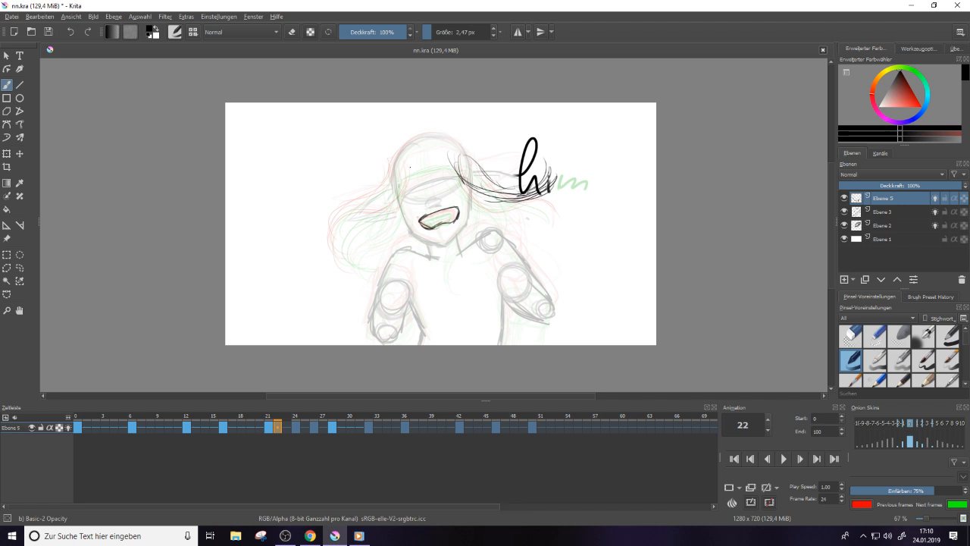
# Sketch the left hair strand on frame 22 sweeping outward from the head with an upturned tip
pyautogui.moveTo(409, 169)
pyautogui.mouseDown()
pyautogui.moveTo(358, 210)
pyautogui.moveTo(309, 220)
pyautogui.mouseUp()
pyautogui.moveTo(374, 213); pyautogui.dragTo(328, 220)
pyautogui.moveTo(393, 198)
pyautogui.mouseDown()
pyautogui.moveTo(317, 231)
pyautogui.moveTo(313, 223)
pyautogui.moveTo(362, 214)
pyautogui.moveTo(407, 161)
pyautogui.moveTo(348, 215)
pyautogui.moveTo(411, 155)
pyautogui.moveTo(383, 208)
pyautogui.mouseUp()
pyautogui.moveTo(407, 177); pyautogui.dragTo(359, 215)
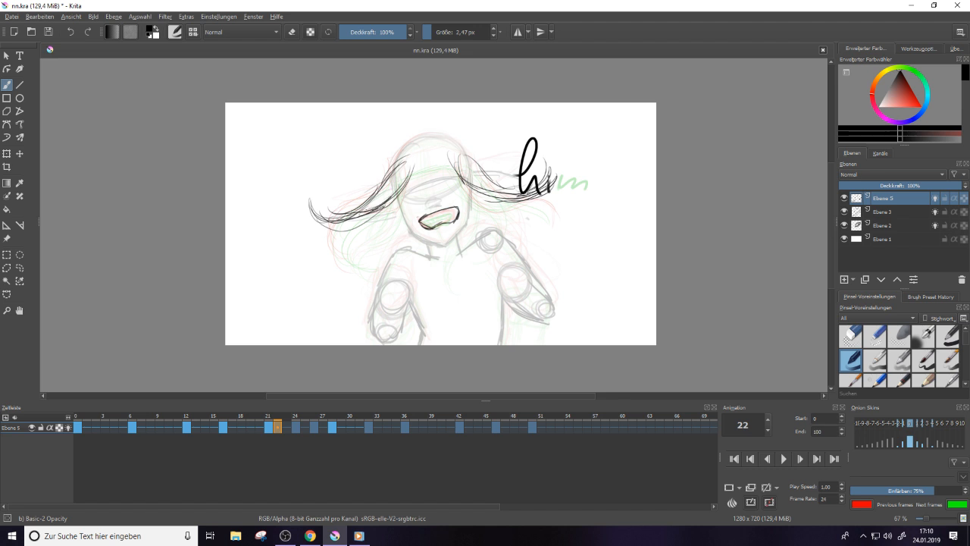
# Play back the animation and compare the hair drawings on frames 28, 36, 39 and 42
pyautogui.click(782, 460)
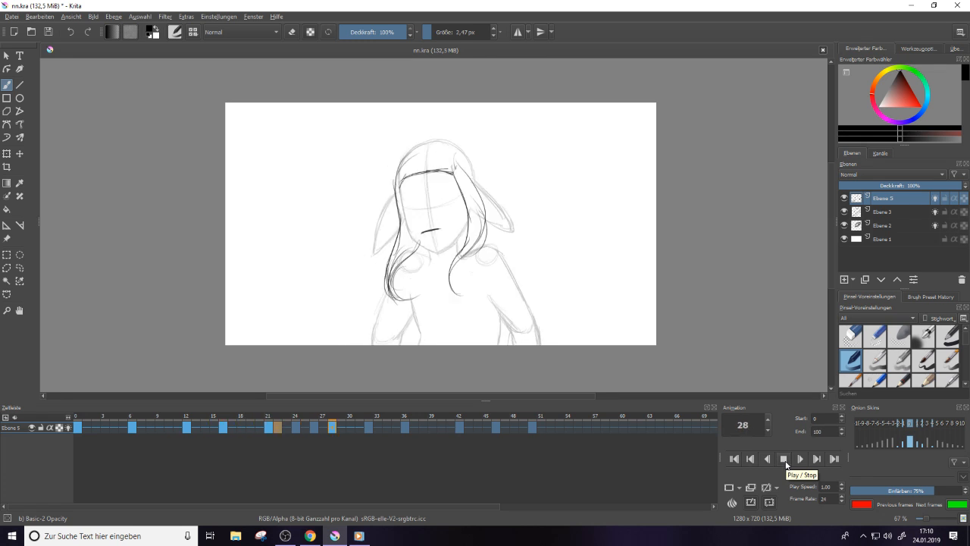
pyautogui.click(784, 461)
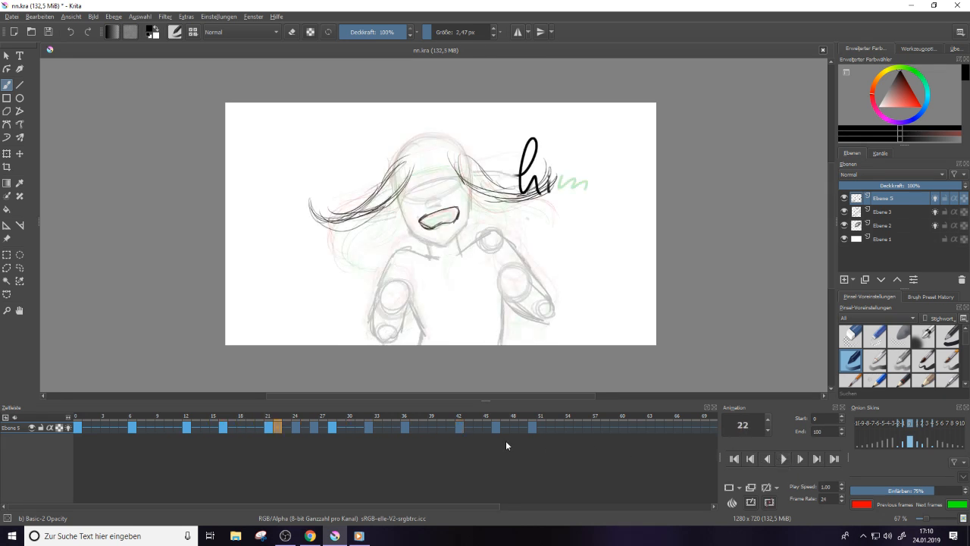
pyautogui.click(332, 428)
pyautogui.click(405, 426)
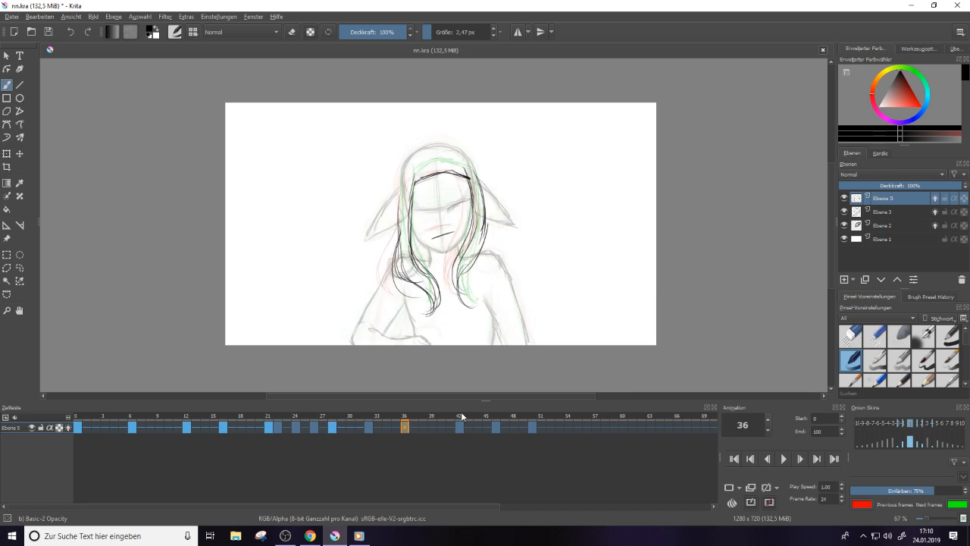
pyautogui.click(458, 428)
pyautogui.click(432, 428)
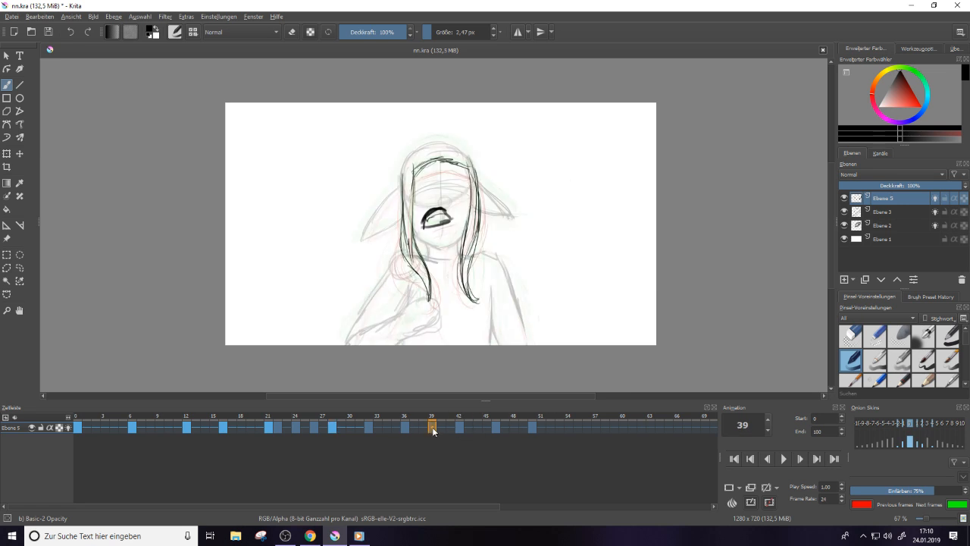
pyautogui.click(406, 429)
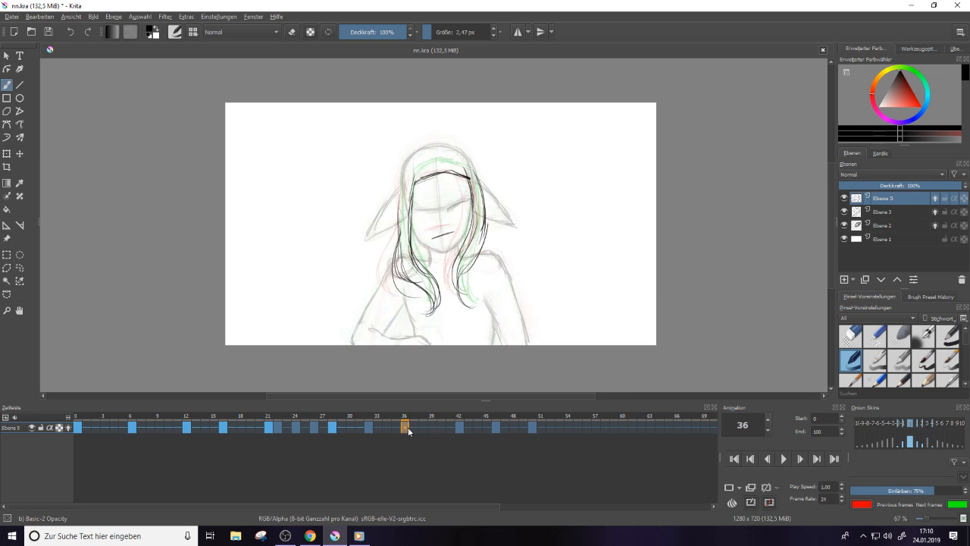
# Erase the lower end of the left hair strand on frame 42 and redraw it with an inward-curling tip
pyautogui.click(459, 428)
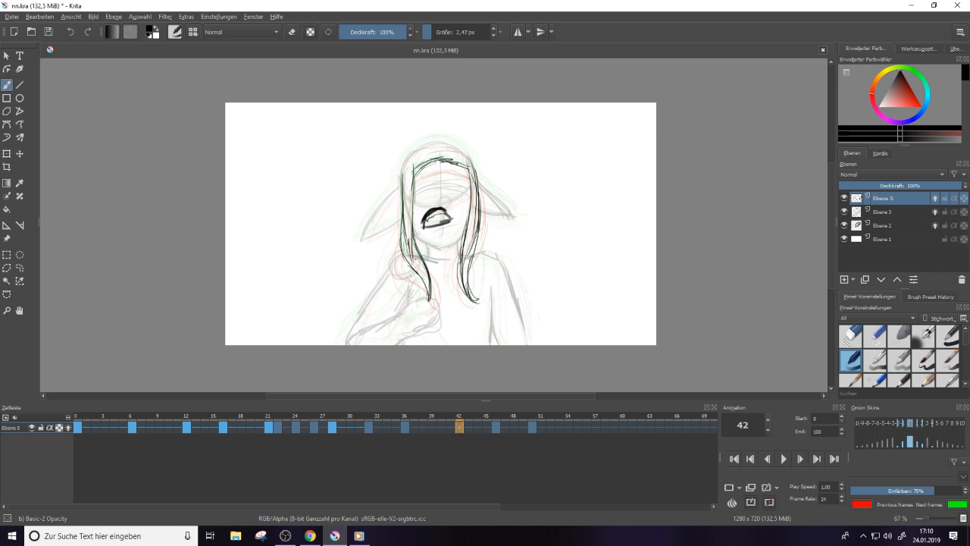
pyautogui.press('e')
pyautogui.moveTo(401, 244); pyautogui.dragTo(428, 300)
pyautogui.press('e')
pyautogui.moveTo(409, 241)
pyautogui.mouseDown()
pyautogui.moveTo(421, 312)
pyautogui.moveTo(436, 300)
pyautogui.moveTo(414, 308)
pyautogui.mouseUp()
pyautogui.moveTo(415, 190); pyautogui.dragTo(422, 258)
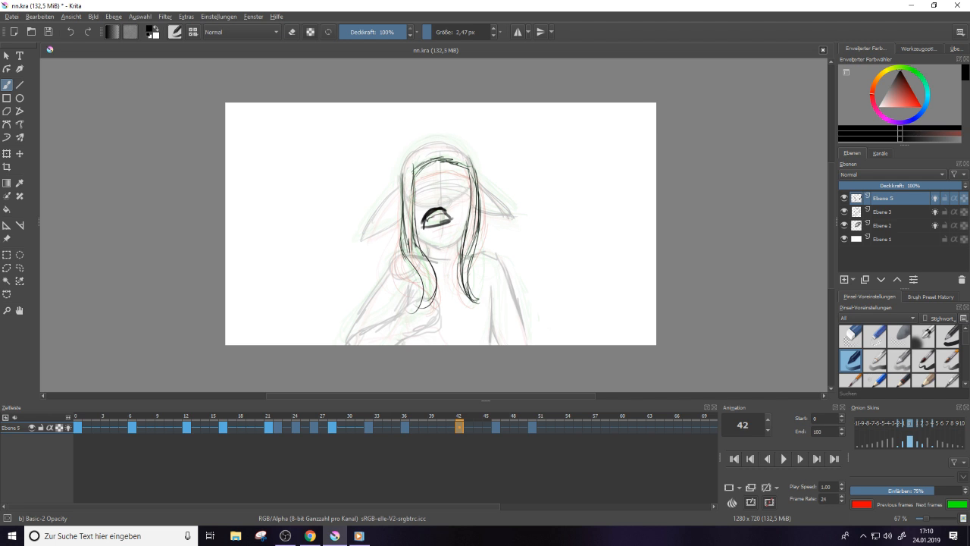
pyautogui.moveTo(415, 219); pyautogui.dragTo(435, 300)
pyautogui.moveTo(409, 259)
pyautogui.mouseDown()
pyautogui.moveTo(421, 308)
pyautogui.moveTo(437, 305)
pyautogui.mouseUp()
# Erase the lower end of the right hair strand on frame 42 and redraw it bulging outward with its tip curving inward
pyautogui.press('e')
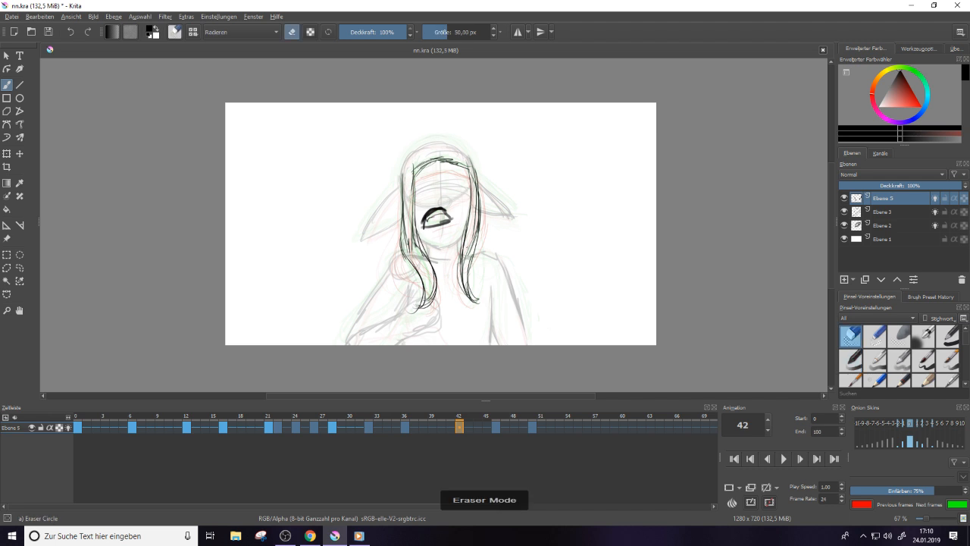
pyautogui.moveTo(477, 247); pyautogui.dragTo(469, 310)
pyautogui.press('e')
pyautogui.moveTo(474, 239)
pyautogui.mouseDown()
pyautogui.moveTo(464, 311)
pyautogui.moveTo(461, 276)
pyautogui.moveTo(471, 292)
pyautogui.mouseUp()
pyautogui.moveTo(473, 259); pyautogui.dragTo(464, 306)
pyautogui.press('e')
pyautogui.moveTo(473, 262); pyautogui.dragTo(475, 200)
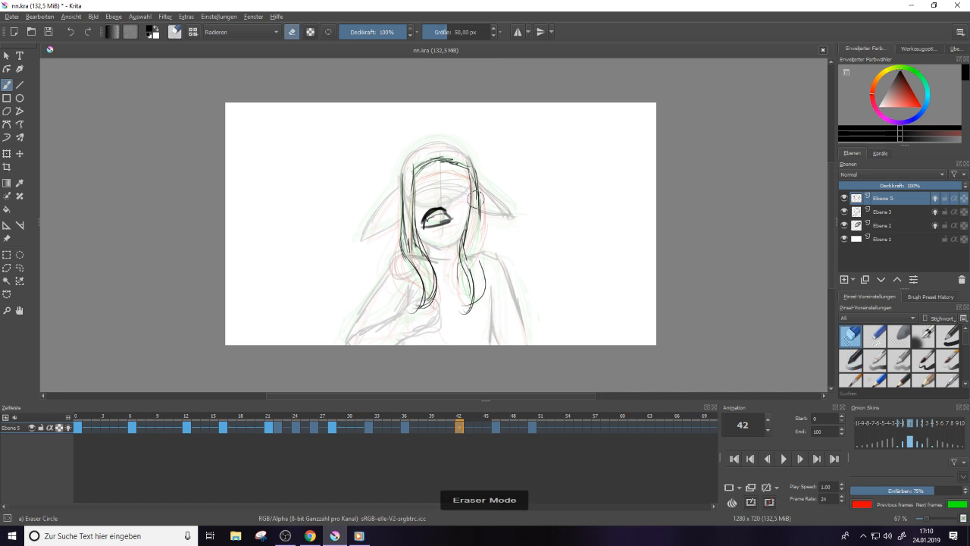
pyautogui.press('e')
pyautogui.moveTo(478, 238); pyautogui.dragTo(464, 313)
pyautogui.press('e')
pyautogui.press('e')
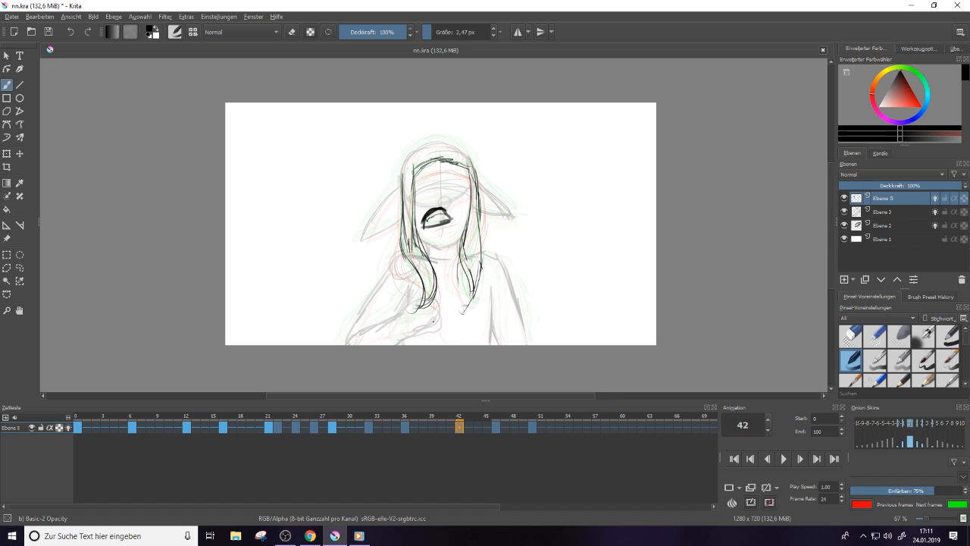
# Redraw the lower part of the right hair strand on frame 46 with its tip swinging outward
pyautogui.click(496, 429)
pyautogui.press('e')
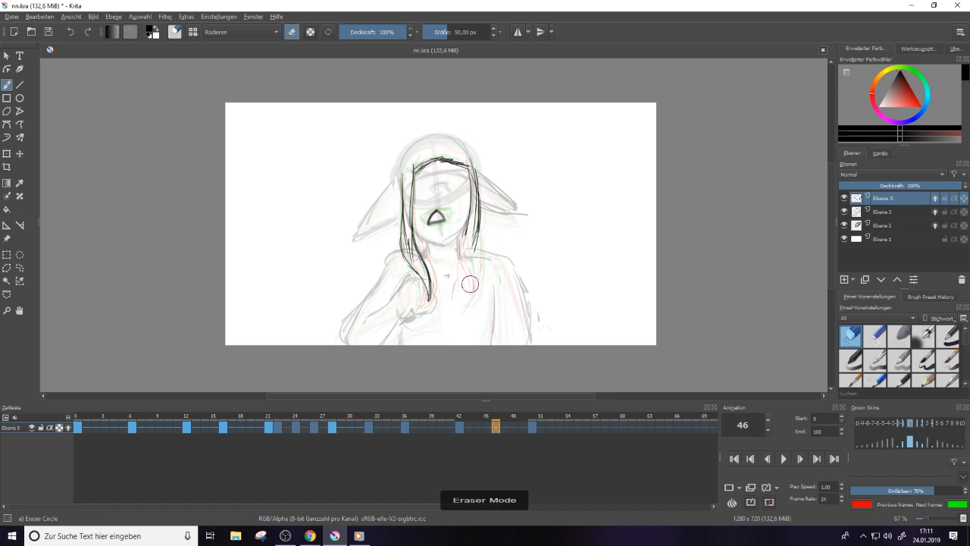
pyautogui.press('e')
pyautogui.moveTo(462, 220)
pyautogui.mouseDown()
pyautogui.moveTo(467, 291)
pyautogui.moveTo(482, 302)
pyautogui.mouseUp()
pyautogui.moveTo(462, 259)
pyautogui.mouseDown()
pyautogui.moveTo(481, 299)
pyautogui.moveTo(425, 298)
pyautogui.moveTo(405, 243)
pyautogui.moveTo(401, 258)
pyautogui.mouseUp()
# Erase the lower part of the left hair strand on frame 46 and redraw both edges curving to a pointed tip
pyautogui.press('e')
pyautogui.press('e')
pyautogui.moveTo(417, 205); pyautogui.dragTo(426, 314)
pyautogui.press('e')
pyautogui.press('e')
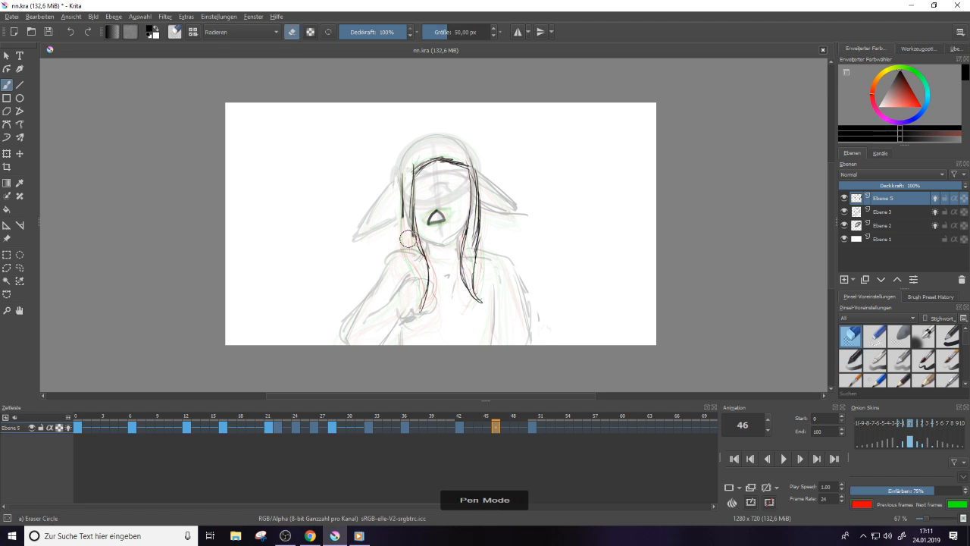
pyautogui.moveTo(404, 217); pyautogui.dragTo(423, 308)
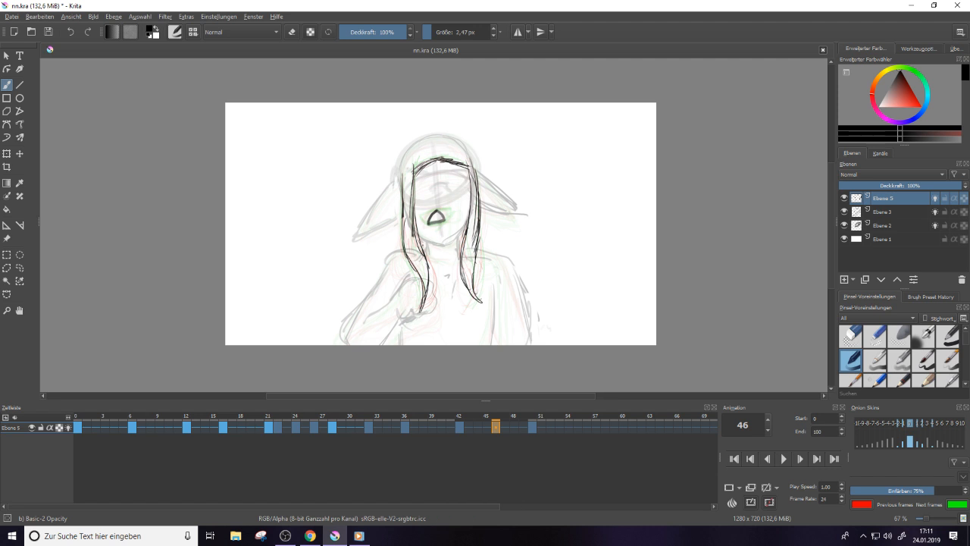
pyautogui.moveTo(435, 238)
pyautogui.mouseDown()
pyautogui.moveTo(421, 289)
pyautogui.moveTo(422, 269)
pyautogui.mouseUp()
pyautogui.moveTo(429, 280); pyautogui.dragTo(417, 314)
pyautogui.moveTo(413, 257); pyautogui.dragTo(409, 267)
pyautogui.moveTo(423, 272); pyautogui.dragTo(417, 321)
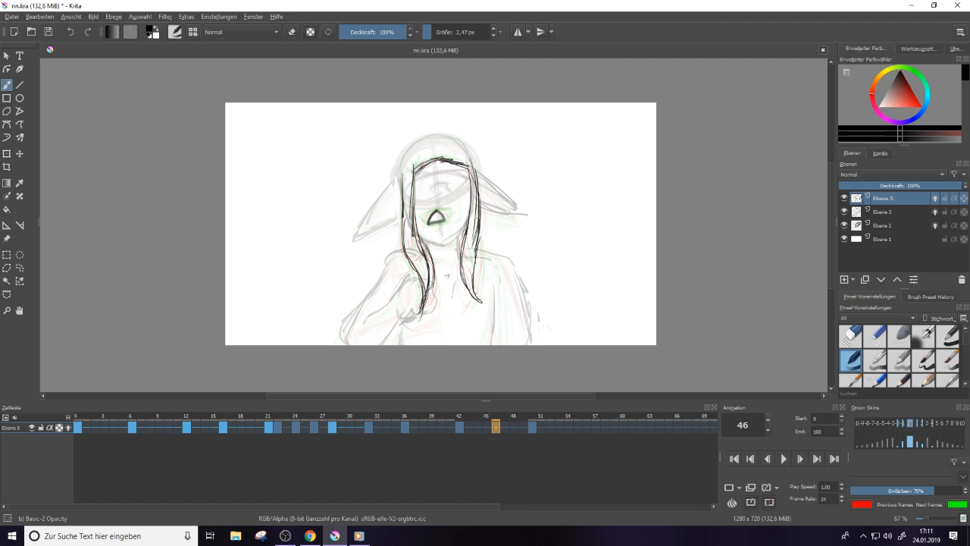
# Try reshaping the left hair strand on frame 50 by erasing its lower part and redrawing it with a narrow, curved tip
pyautogui.click(531, 427)
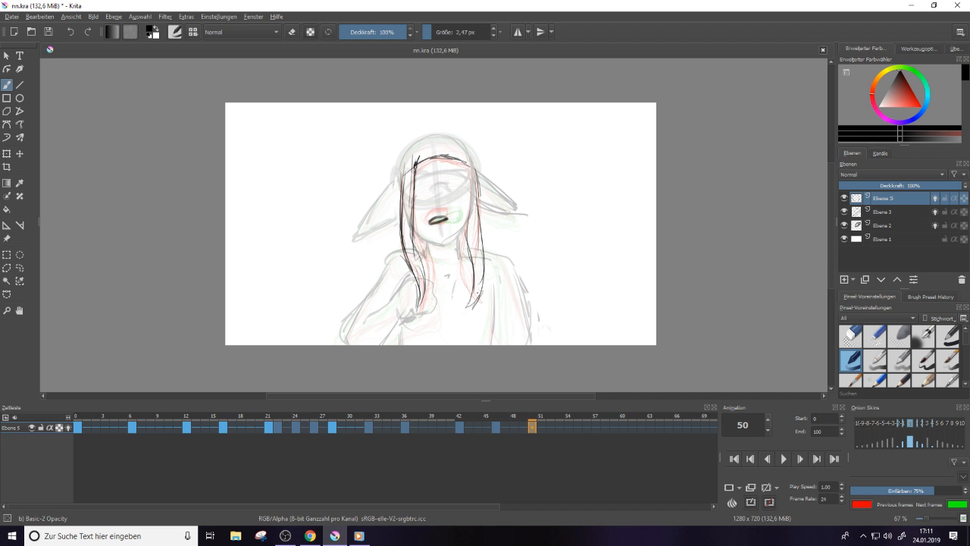
pyautogui.press('e')
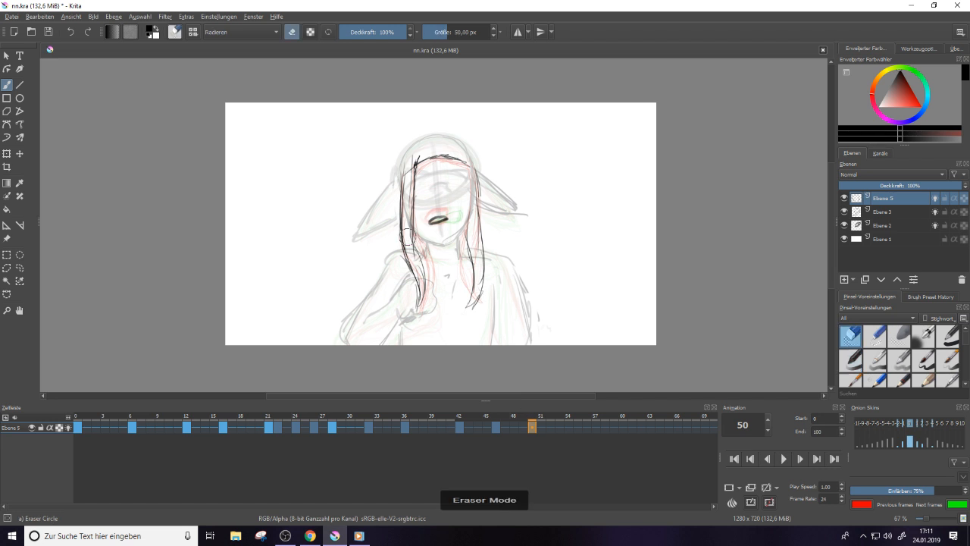
pyautogui.moveTo(410, 221)
pyautogui.mouseDown()
pyautogui.moveTo(406, 249)
pyautogui.moveTo(420, 280)
pyautogui.mouseUp()
pyautogui.press('e')
pyautogui.moveTo(416, 197)
pyautogui.mouseDown()
pyautogui.moveTo(427, 256)
pyautogui.moveTo(405, 253)
pyautogui.mouseUp()
pyautogui.moveTo(404, 220)
pyautogui.mouseDown()
pyautogui.moveTo(413, 255)
pyautogui.moveTo(422, 320)
pyautogui.mouseUp()
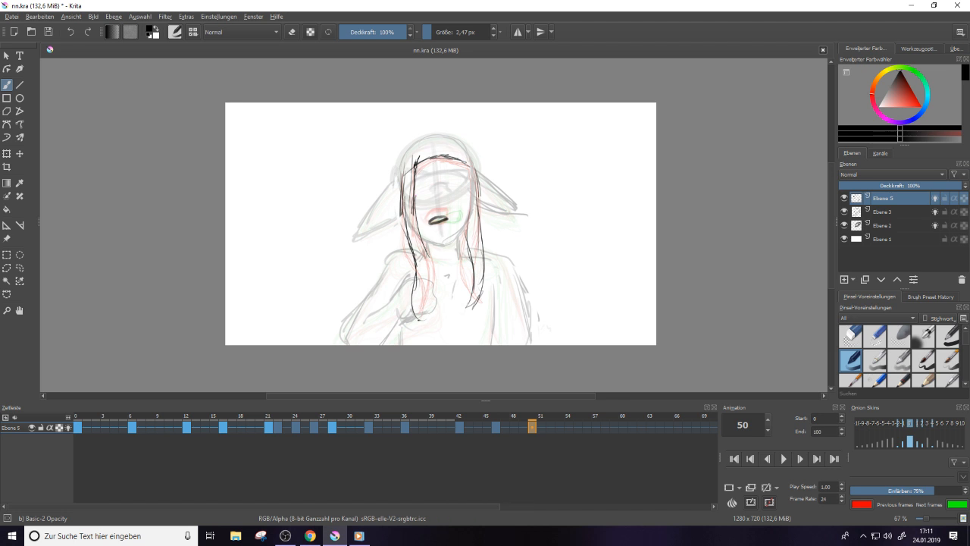
pyautogui.moveTo(414, 264); pyautogui.dragTo(431, 320)
pyautogui.moveTo(424, 250); pyautogui.dragTo(432, 276)
pyautogui.moveTo(416, 215)
pyautogui.mouseDown()
pyautogui.moveTo(429, 248)
pyautogui.moveTo(417, 317)
pyautogui.mouseUp()
# Try redrawing the lower part of the right hair strand on frame 50 with a wider outer curve and a pointed tip
pyautogui.press('e')
pyautogui.moveTo(475, 216)
pyautogui.mouseDown()
pyautogui.moveTo(466, 295)
pyautogui.moveTo(479, 304)
pyautogui.moveTo(480, 282)
pyautogui.mouseUp()
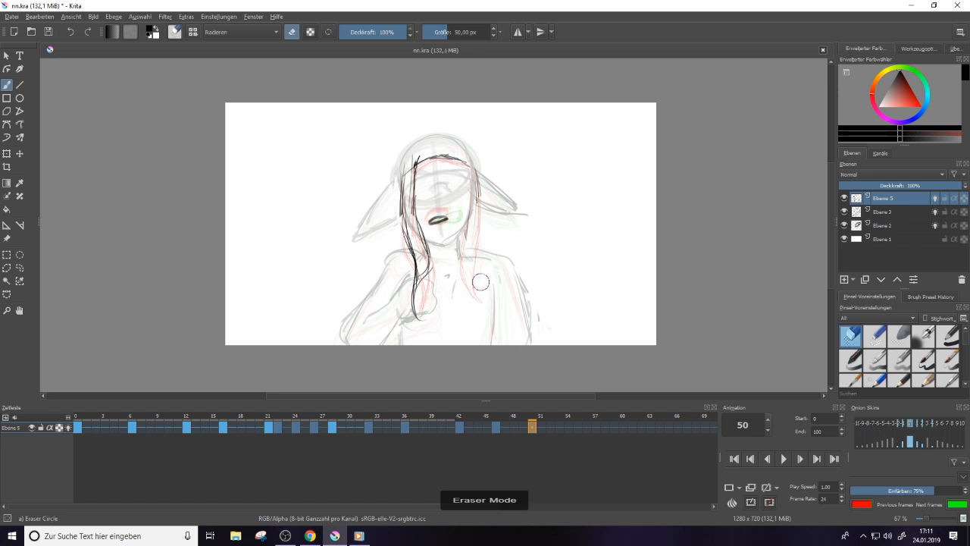
pyautogui.press('e')
pyautogui.moveTo(476, 223); pyautogui.dragTo(470, 274)
pyautogui.moveTo(473, 232); pyautogui.dragTo(468, 301)
pyautogui.moveTo(472, 294); pyautogui.dragTo(472, 318)
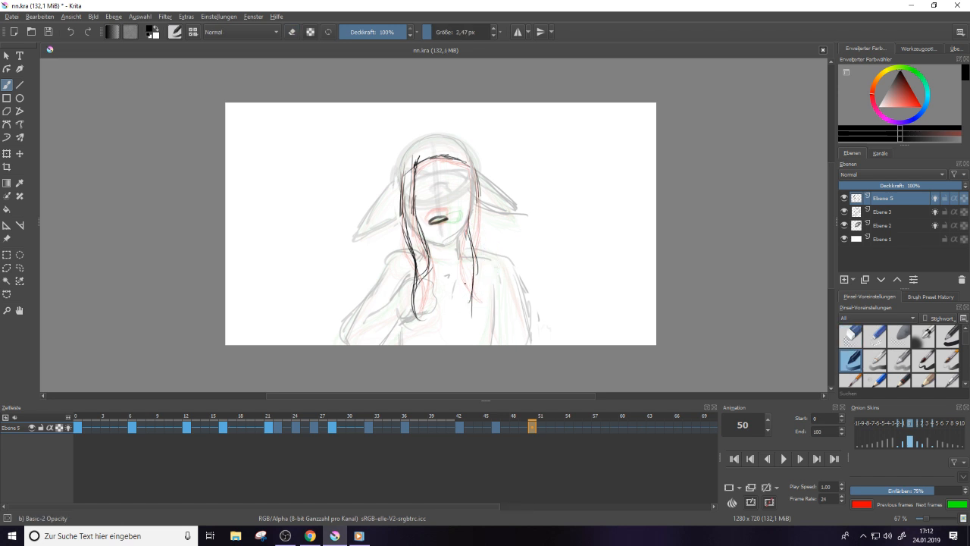
pyautogui.moveTo(485, 190); pyautogui.dragTo(479, 234)
pyautogui.moveTo(487, 232); pyautogui.dragTo(481, 295)
pyautogui.moveTo(485, 275); pyautogui.dragTo(473, 311)
pyautogui.press('e')
pyautogui.moveTo(483, 261); pyautogui.dragTo(475, 314)
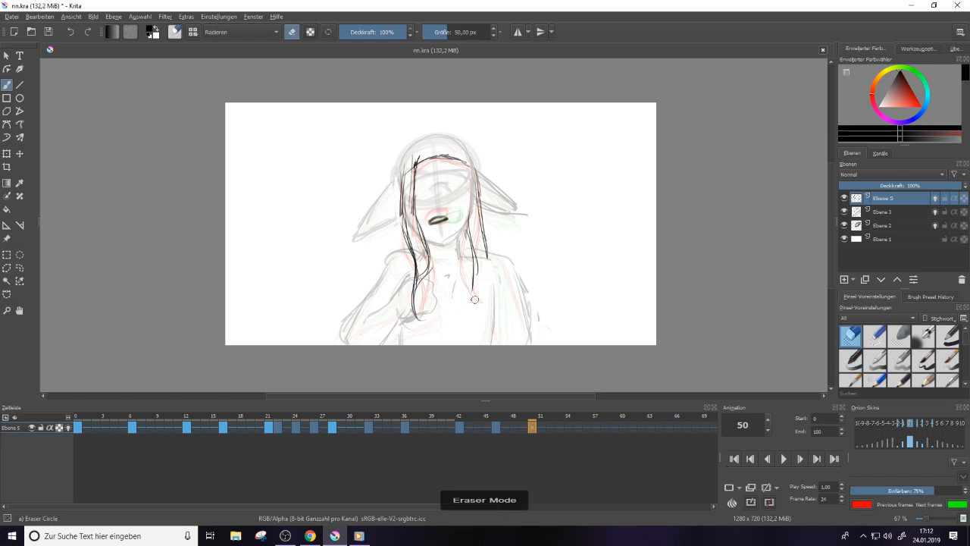
pyautogui.press('e')
pyautogui.moveTo(485, 253); pyautogui.dragTo(473, 314)
pyautogui.moveTo(485, 277); pyautogui.dragTo(475, 306)
pyautogui.moveTo(490, 238); pyautogui.dragTo(473, 309)
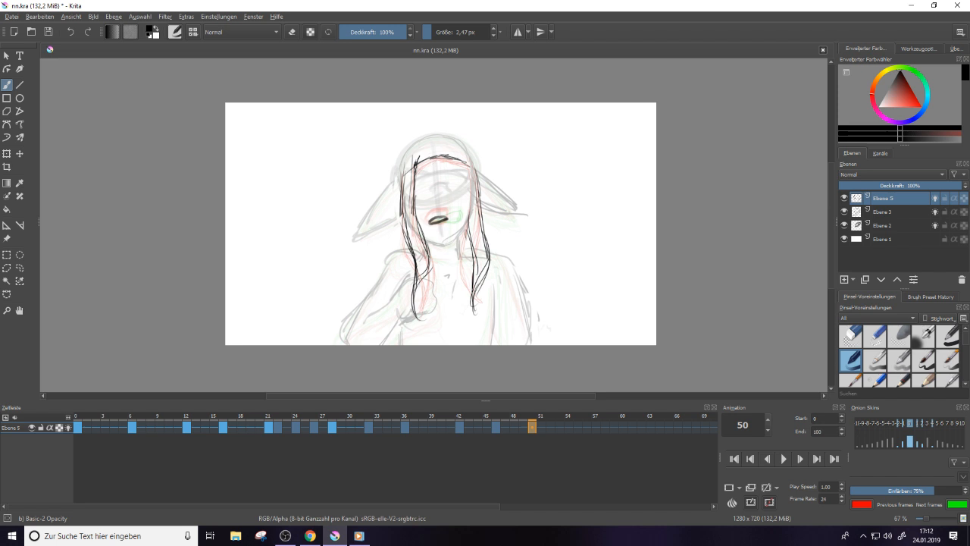
# Erase the right strand's lower part on frame 50, redraw its outer edge closer to the neck, and clean up the stray ends
pyautogui.press('e')
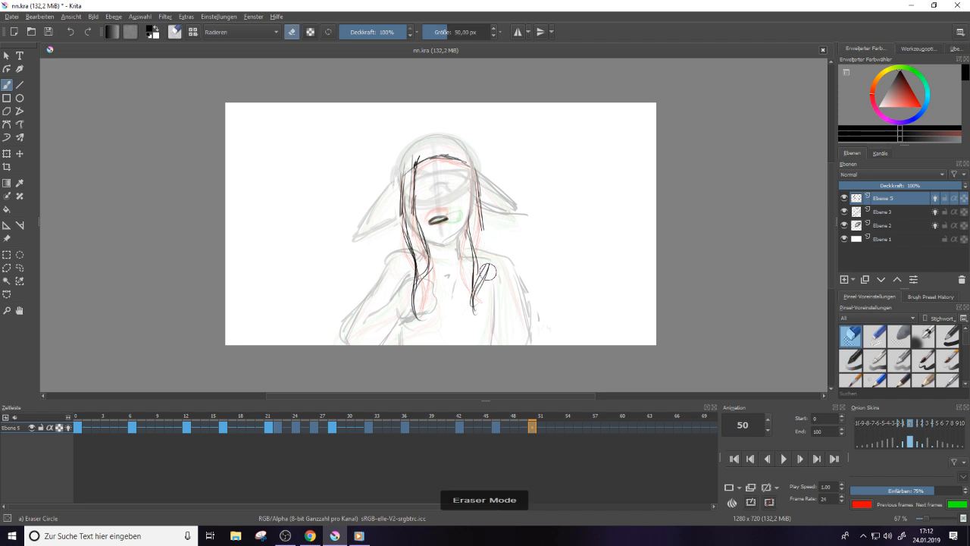
pyautogui.moveTo(482, 231)
pyautogui.mouseDown()
pyautogui.moveTo(477, 307)
pyautogui.moveTo(461, 317)
pyautogui.moveTo(458, 270)
pyautogui.moveTo(456, 317)
pyautogui.moveTo(476, 282)
pyautogui.moveTo(464, 308)
pyautogui.mouseUp()
pyautogui.press('e')
pyautogui.moveTo(467, 277); pyautogui.dragTo(463, 323)
pyautogui.moveTo(481, 226); pyautogui.dragTo(464, 319)
pyautogui.moveTo(481, 202); pyautogui.dragTo(469, 321)
pyautogui.press('e')
pyautogui.press('e')
pyautogui.press('e')
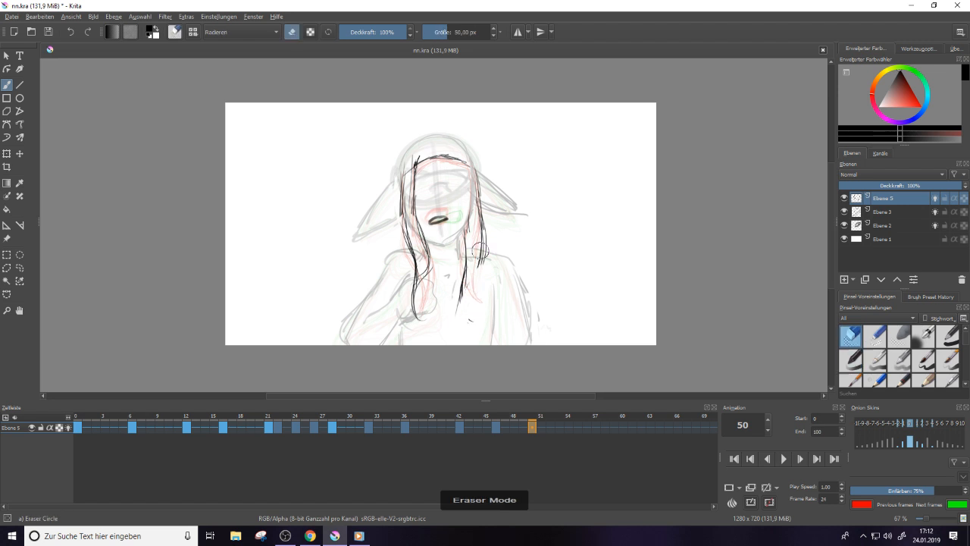
pyautogui.press('e')
pyautogui.press('e')
pyautogui.moveTo(457, 307)
pyautogui.mouseDown()
pyautogui.moveTo(470, 334)
pyautogui.moveTo(473, 310)
pyautogui.mouseUp()
pyautogui.press('e')
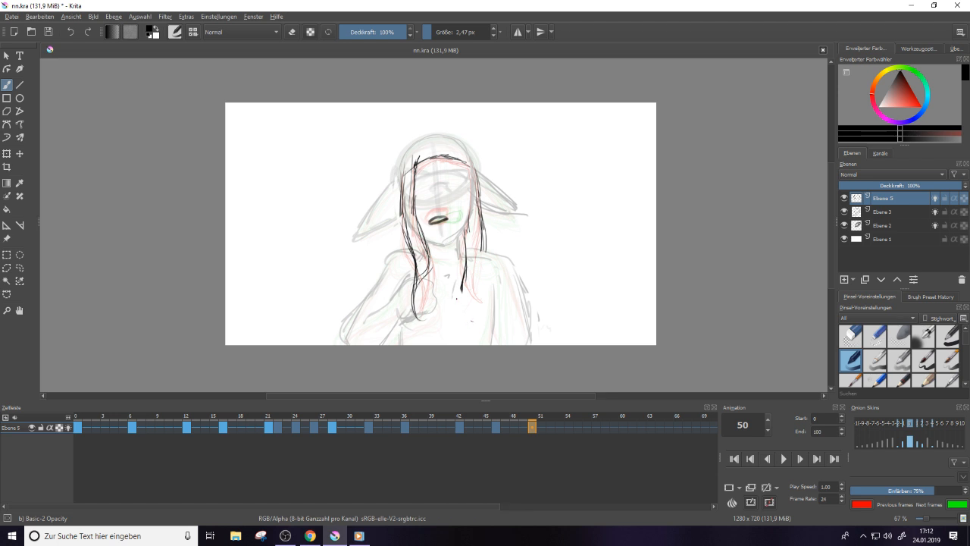
# Extend the right strand's outer edge inward on frame 50 and redraw its inner edge down to a pointed tip
pyautogui.press('e')
pyautogui.moveTo(481, 226); pyautogui.dragTo(468, 262)
pyautogui.press('e')
pyautogui.moveTo(479, 223); pyautogui.dragTo(472, 271)
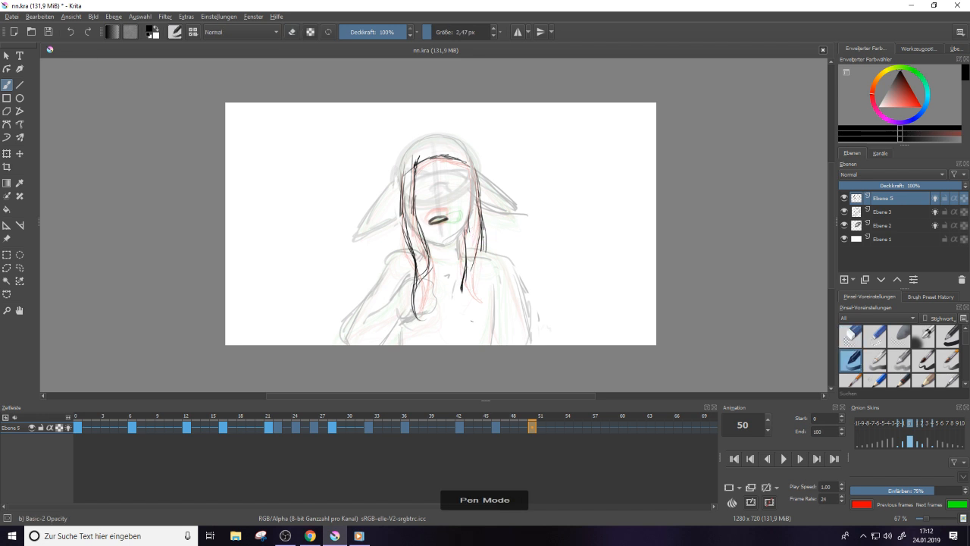
pyautogui.press('e')
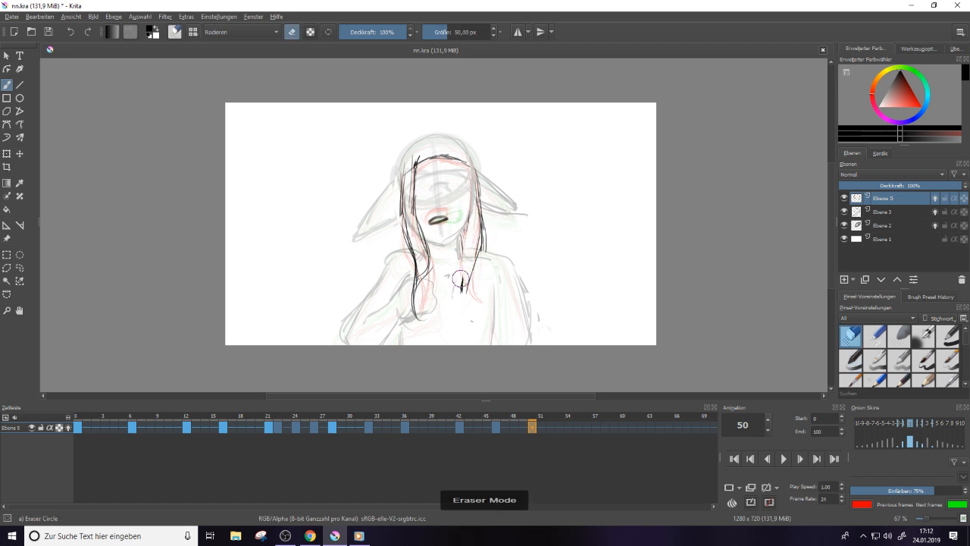
pyautogui.press('/')
pyautogui.moveTo(467, 250); pyautogui.dragTo(462, 317)
pyautogui.moveTo(470, 267); pyautogui.dragTo(462, 305)
pyautogui.moveTo(463, 234)
pyautogui.mouseDown()
pyautogui.moveTo(459, 277)
pyautogui.moveTo(459, 263)
pyautogui.mouseUp()
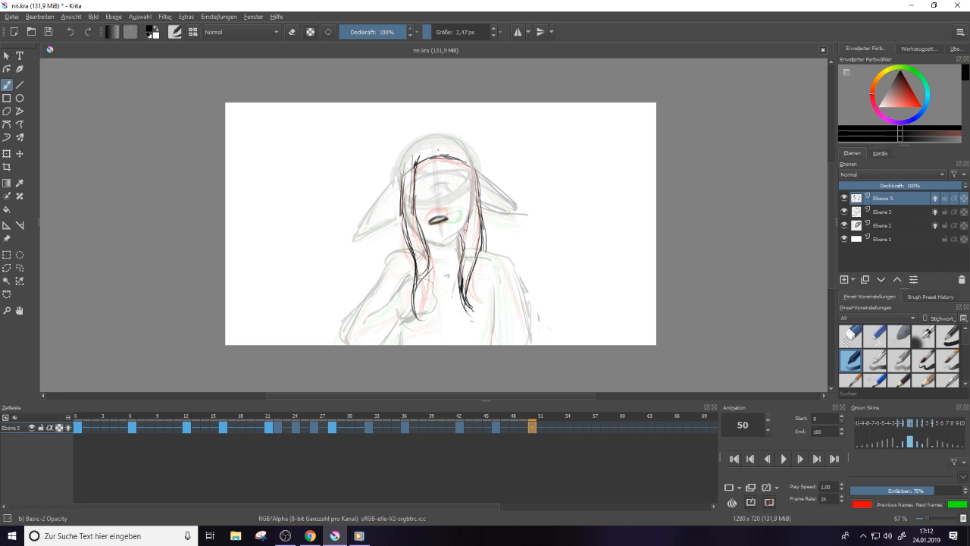
# Trim the outermost line of the right hair strand on frame 50 and redraw its outer edge from the hairline down
pyautogui.press('e')
pyautogui.press('e')
pyautogui.press('e')
pyautogui.moveTo(487, 214); pyautogui.dragTo(485, 244)
pyautogui.press('e')
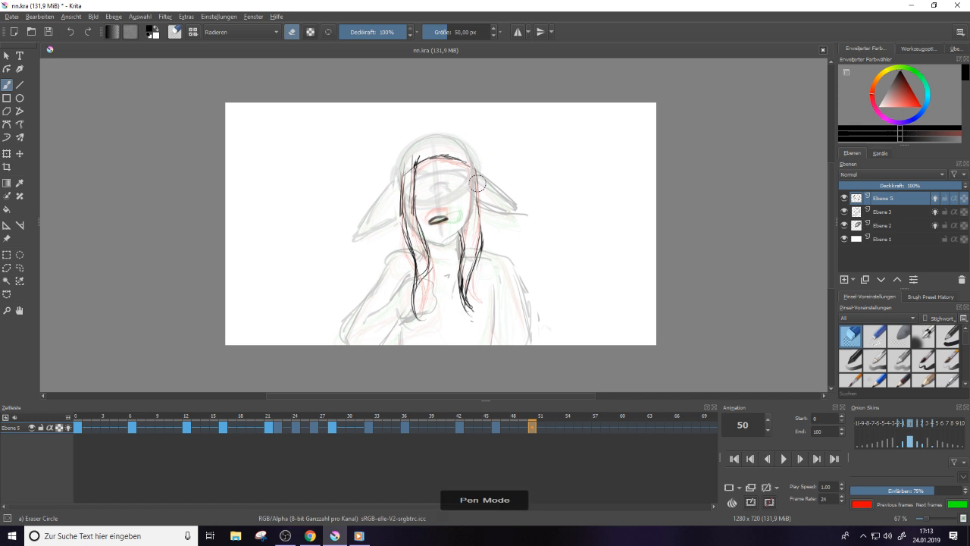
pyautogui.moveTo(477, 169); pyautogui.dragTo(480, 258)
# Erase the left hair strand below the hairline on frame 50 and sketch new, straighter inner and outer edges
pyautogui.press('e')
pyautogui.moveTo(409, 191)
pyautogui.mouseDown()
pyautogui.moveTo(414, 273)
pyautogui.moveTo(425, 228)
pyautogui.moveTo(420, 302)
pyautogui.mouseUp()
pyautogui.press('e')
pyautogui.moveTo(410, 171); pyautogui.dragTo(404, 263)
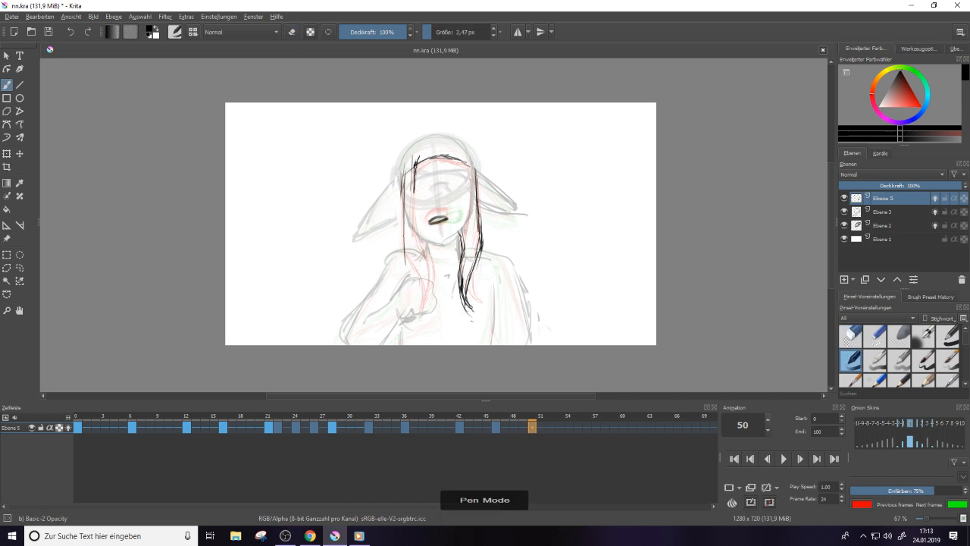
pyautogui.moveTo(406, 198); pyautogui.dragTo(404, 254)
pyautogui.moveTo(418, 178); pyautogui.dragTo(417, 248)
pyautogui.moveTo(417, 205); pyautogui.dragTo(411, 289)
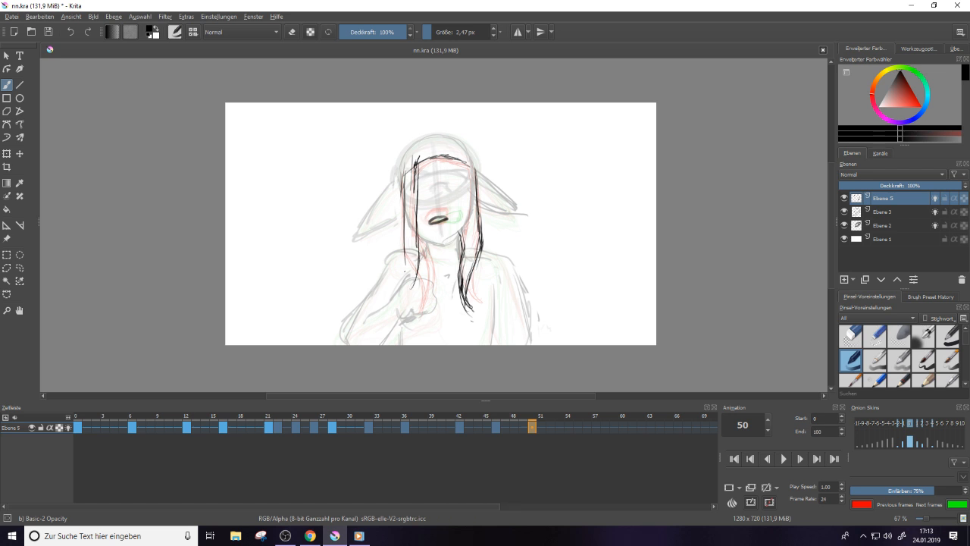
# Redraw the outer edge of the left hair strand on frame 50 and close both edges into a pointed tip
pyautogui.press('e')
pyautogui.moveTo(406, 200); pyautogui.dragTo(407, 266)
pyautogui.press('e')
pyautogui.moveTo(407, 179); pyautogui.dragTo(405, 256)
pyautogui.moveTo(404, 208); pyautogui.dragTo(409, 313)
pyautogui.moveTo(418, 267); pyautogui.dragTo(421, 322)
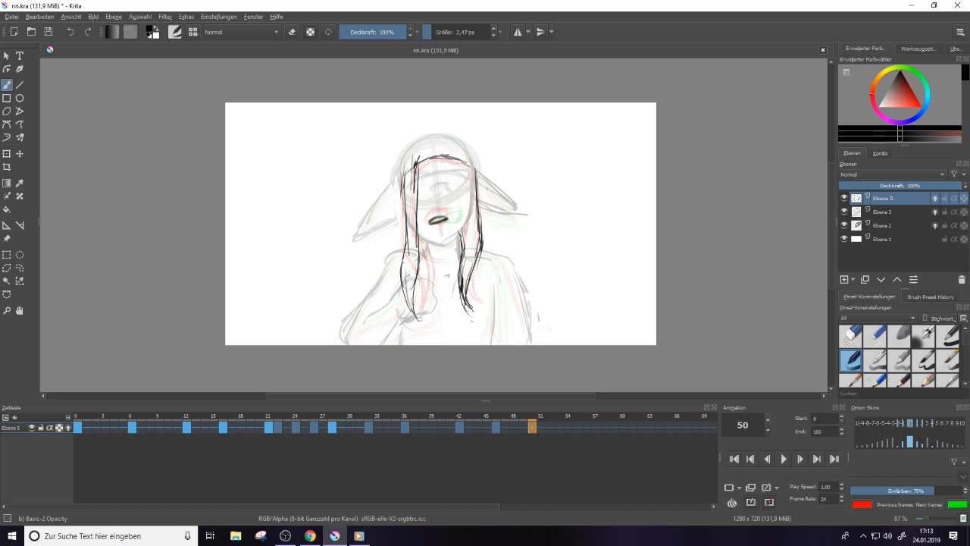
# Preview the rough sketch and hair animation past frame 50 by scrubbing and playing it back
pyautogui.click(579, 428)
pyautogui.click(587, 428)
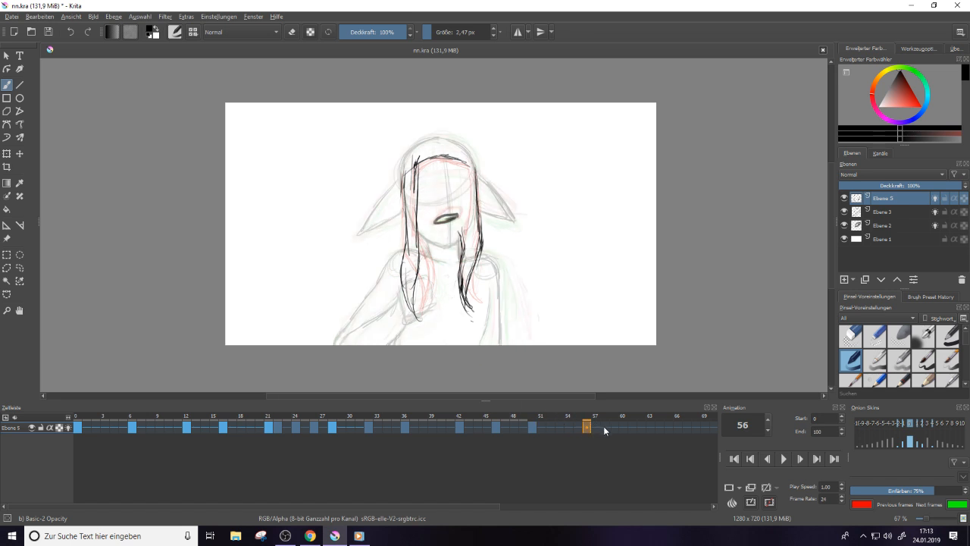
pyautogui.moveTo(586, 421); pyautogui.dragTo(541, 421)
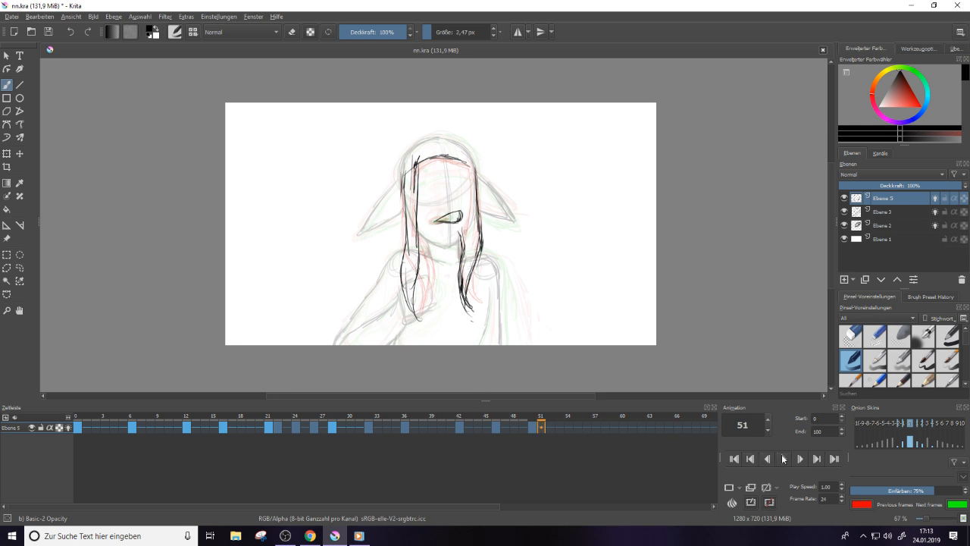
pyautogui.click(784, 458)
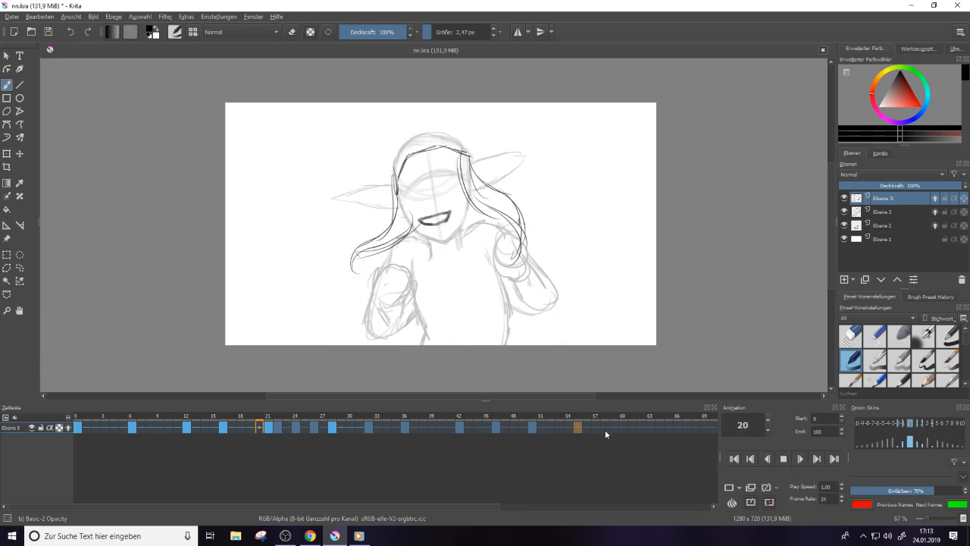
pyautogui.click(572, 422)
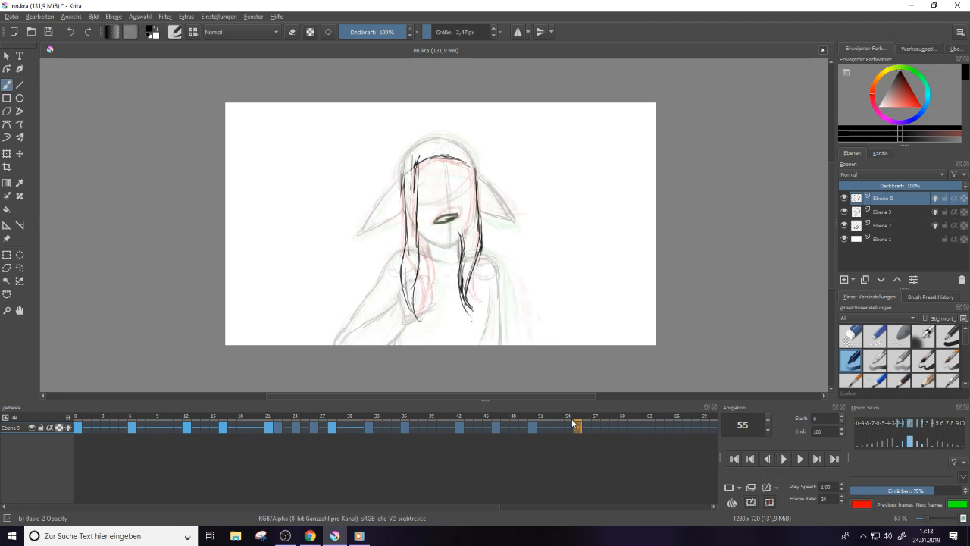
# Create a blank frame at frame 60 on the hair layer Ebene 5
pyautogui.press('Right')
pyautogui.press('Right')
pyautogui.moveTo(576, 425); pyautogui.dragTo(622, 427)
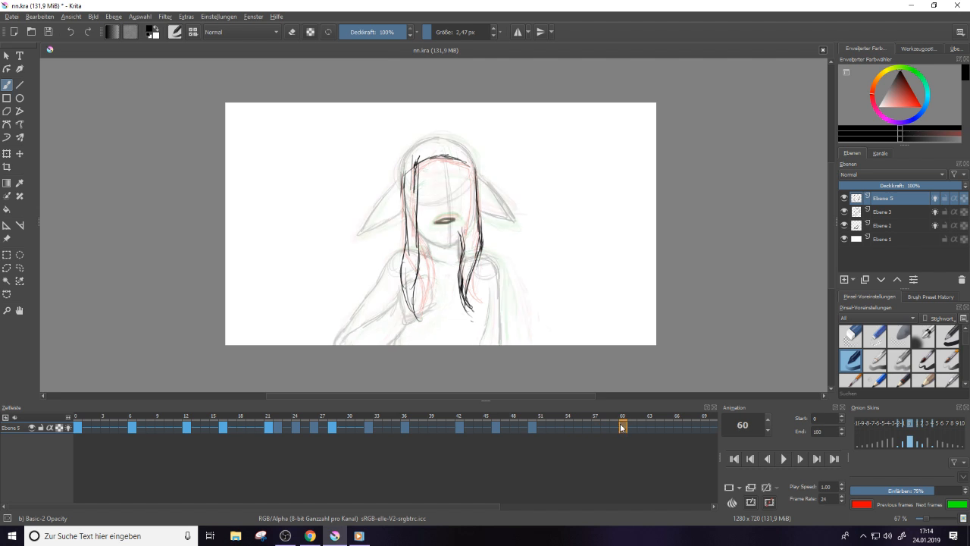
pyautogui.rightClick(622, 428)
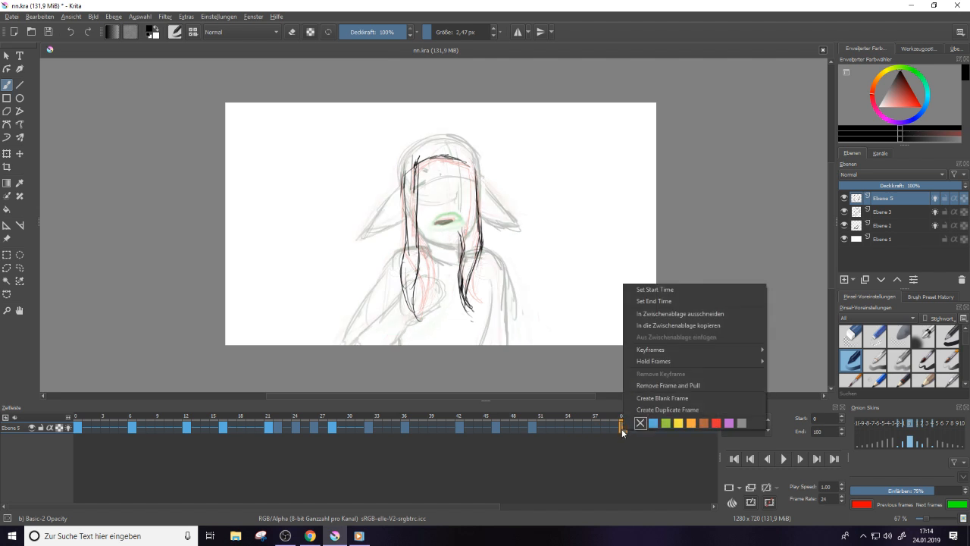
pyautogui.click(655, 398)
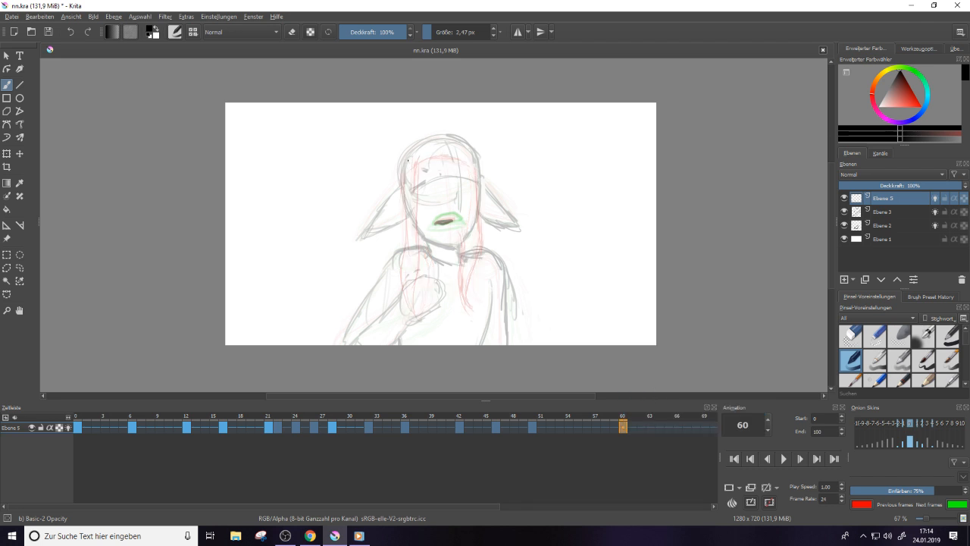
# Sketch the left hair strand on frame 60 with a long outer edge curving inward to a tip and an inner edge
pyautogui.moveTo(408, 161)
pyautogui.mouseDown()
pyautogui.moveTo(409, 247)
pyautogui.moveTo(424, 260)
pyautogui.moveTo(438, 244)
pyautogui.moveTo(453, 302)
pyautogui.mouseUp()
pyautogui.moveTo(410, 250)
pyautogui.mouseDown()
pyautogui.moveTo(433, 302)
pyautogui.moveTo(426, 321)
pyautogui.moveTo(446, 297)
pyautogui.mouseUp()
pyautogui.moveTo(446, 297); pyautogui.dragTo(452, 267)
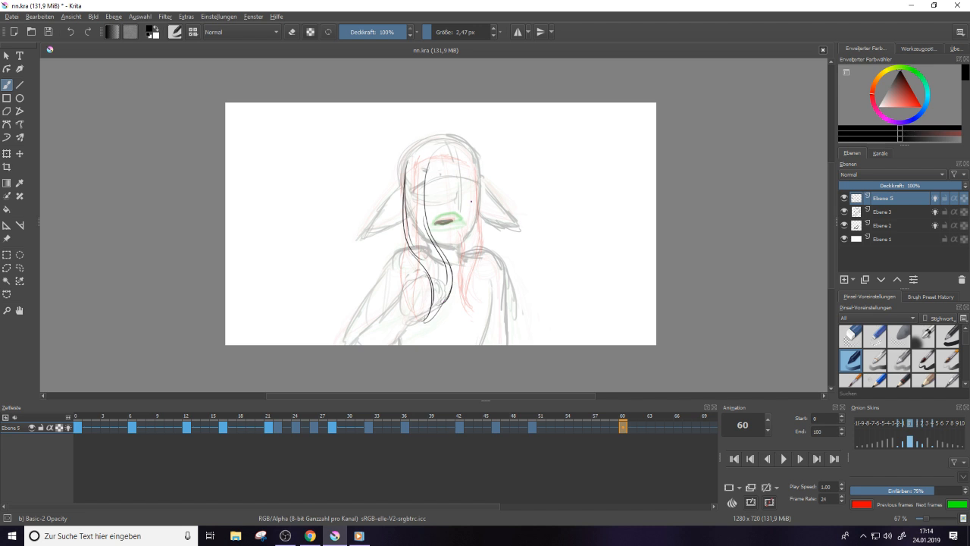
pyautogui.moveTo(428, 162); pyautogui.dragTo(438, 250)
pyautogui.moveTo(438, 250); pyautogui.dragTo(447, 269)
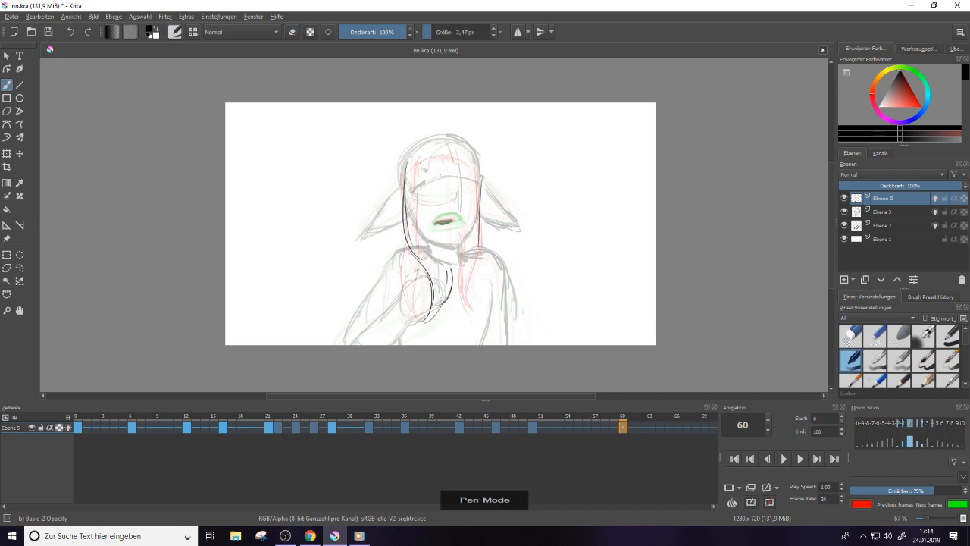
# Redraw the left strand's inner edge on frame 60 and draw the hairline and the right strand's outer edge
pyautogui.moveTo(422, 160); pyautogui.dragTo(421, 251)
pyautogui.moveTo(420, 181)
pyautogui.mouseDown()
pyautogui.moveTo(457, 151)
pyautogui.moveTo(479, 173)
pyautogui.moveTo(422, 168)
pyautogui.moveTo(475, 156)
pyautogui.moveTo(485, 251)
pyautogui.moveTo(476, 303)
pyautogui.mouseUp()
pyautogui.press('e')
pyautogui.press('e')
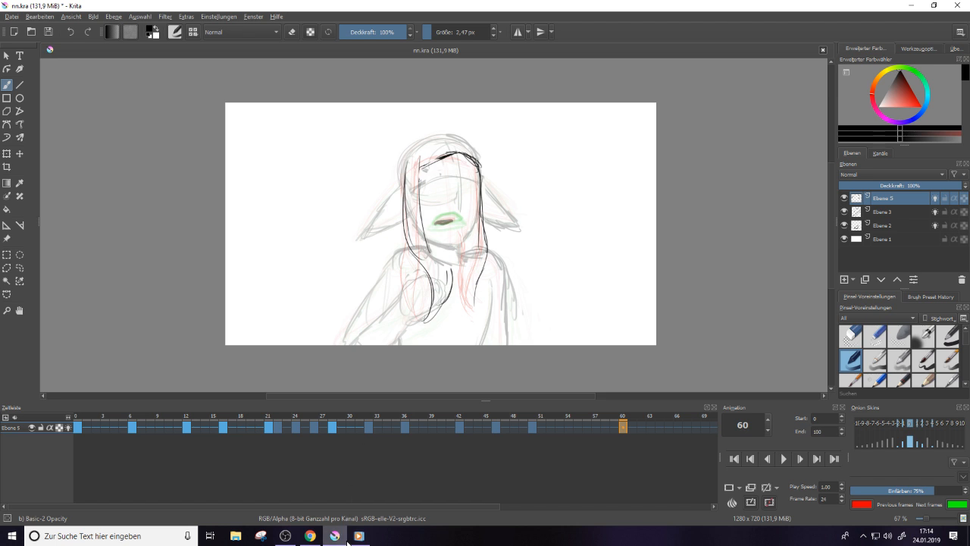
# Switch to the media player, skip to the next track and minimize the player
pyautogui.click(356, 538)
pyautogui.moveTo(63, 107)
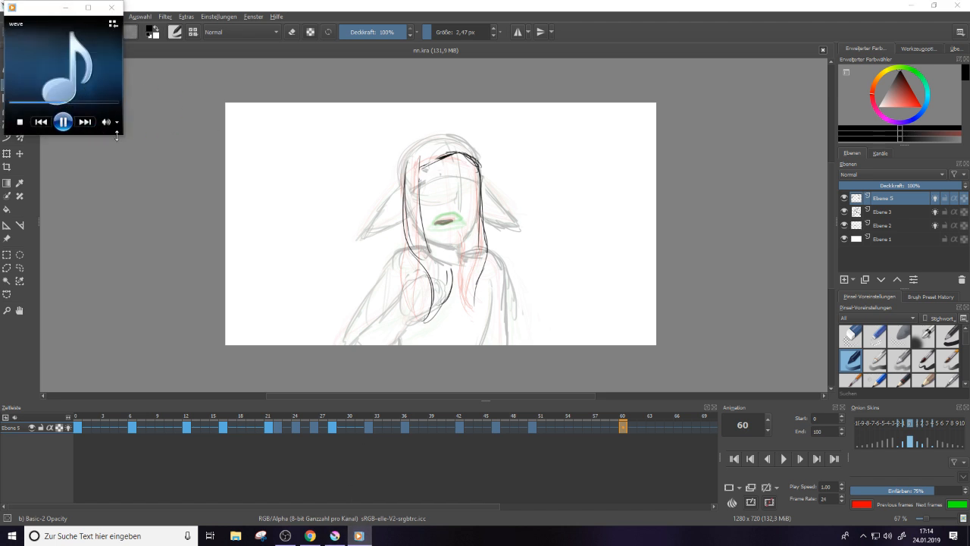
pyautogui.click(85, 121)
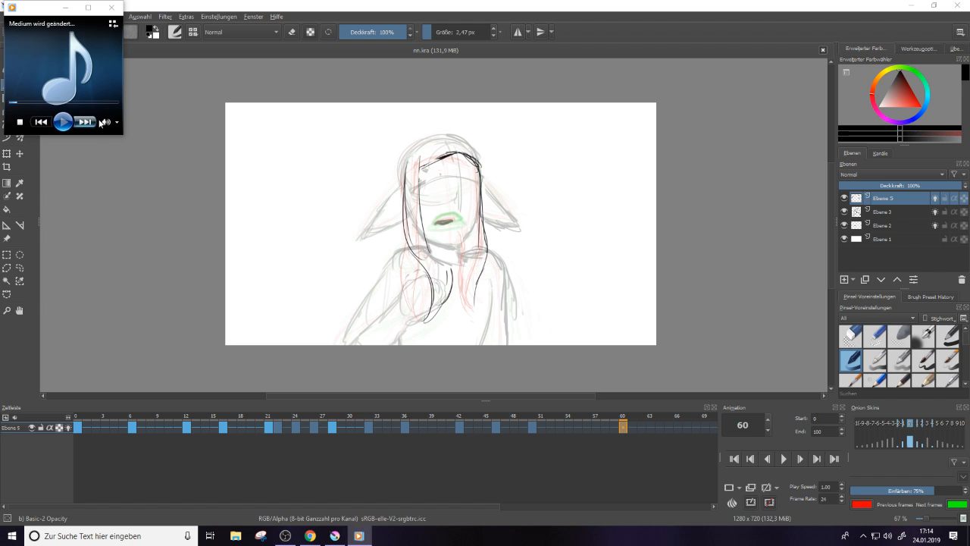
pyautogui.click(64, 7)
# Draw the right strand's inner edge on frame 60 and erase the left strand below the shoulder
pyautogui.moveTo(464, 239)
pyautogui.mouseDown()
pyautogui.moveTo(461, 281)
pyautogui.moveTo(466, 257)
pyautogui.moveTo(480, 315)
pyautogui.mouseUp()
pyautogui.press('e')
pyautogui.moveTo(451, 265); pyautogui.dragTo(430, 332)
pyautogui.moveTo(418, 262); pyautogui.dragTo(432, 327)
# Redraw the lower left strand on frame 60 with both edges curving inward, and reinforce the right strand's inner edge
pyautogui.press('e')
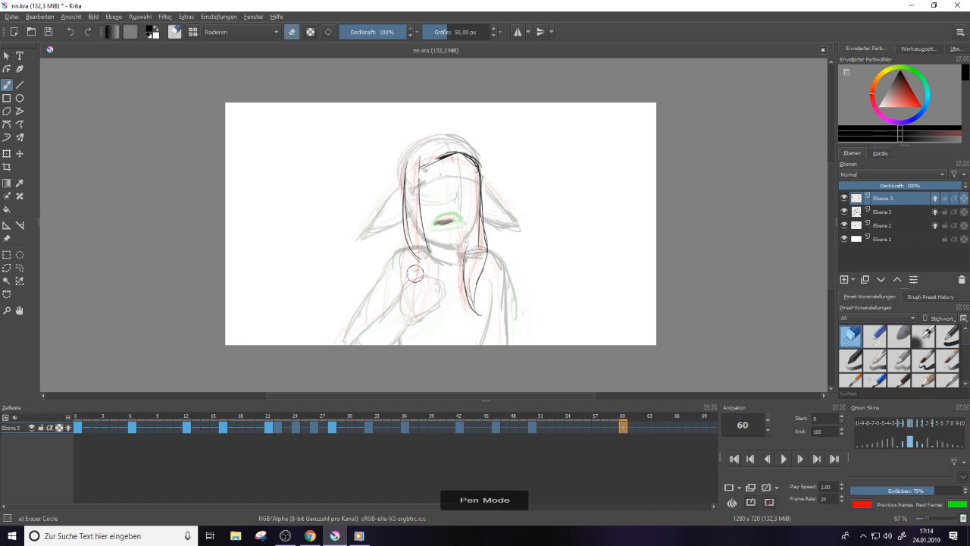
pyautogui.moveTo(405, 223)
pyautogui.mouseDown()
pyautogui.moveTo(411, 265)
pyautogui.moveTo(432, 288)
pyautogui.moveTo(426, 277)
pyautogui.moveTo(421, 318)
pyautogui.mouseUp()
pyautogui.moveTo(428, 273); pyautogui.dragTo(438, 320)
pyautogui.moveTo(467, 243); pyautogui.dragTo(481, 316)
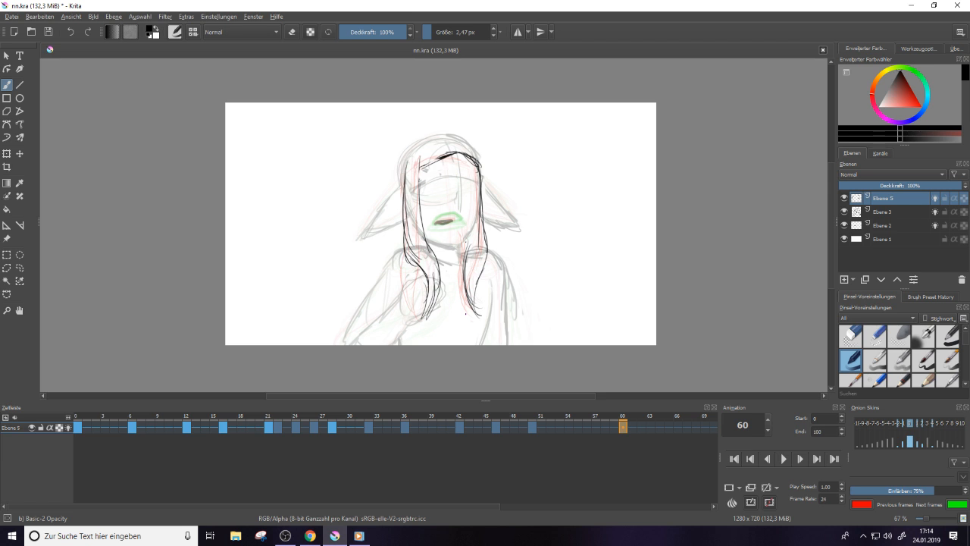
# Clean up the left strand's tip on frame 60 and redraw its inner edge from the hairline down to a point
pyautogui.press('e')
pyautogui.press('e')
pyautogui.press('e')
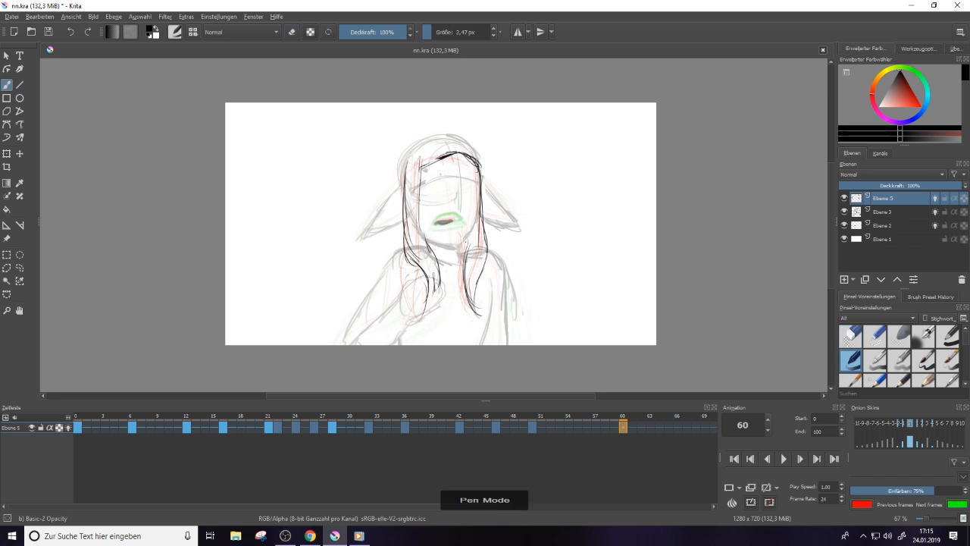
pyautogui.moveTo(421, 168); pyautogui.dragTo(422, 241)
pyautogui.moveTo(419, 200); pyautogui.dragTo(439, 296)
pyautogui.moveTo(433, 253)
pyautogui.mouseDown()
pyautogui.moveTo(436, 303)
pyautogui.moveTo(425, 313)
pyautogui.mouseUp()
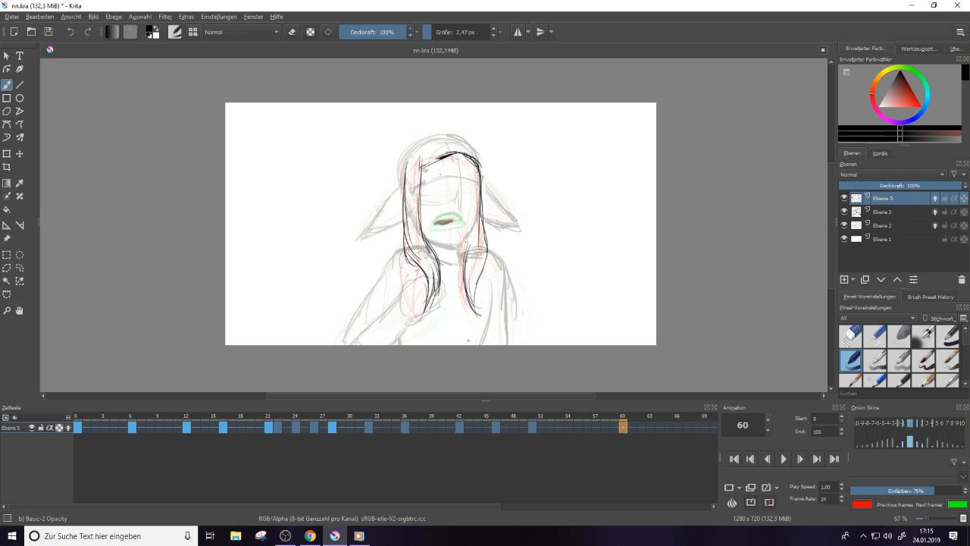
# Reinforce the right strand's inner and outer edges on frame 60 down to a pointed tip
pyautogui.moveTo(466, 241)
pyautogui.mouseDown()
pyautogui.moveTo(465, 288)
pyautogui.moveTo(482, 311)
pyautogui.mouseUp()
pyautogui.press('e')
pyautogui.moveTo(485, 265); pyautogui.dragTo(476, 316)
pyautogui.press('e')
pyautogui.press('e')
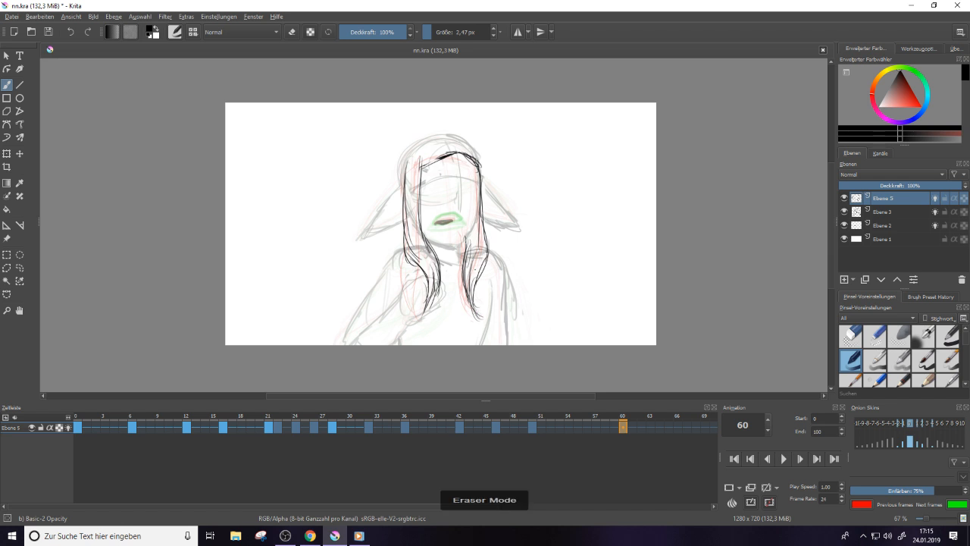
# Tidy the lower ends of both strands on frame 60 and redraw the hairline across the forehead
pyautogui.moveTo(473, 262); pyautogui.dragTo(479, 295)
pyautogui.press('e')
pyautogui.moveTo(439, 265); pyautogui.dragTo(429, 311)
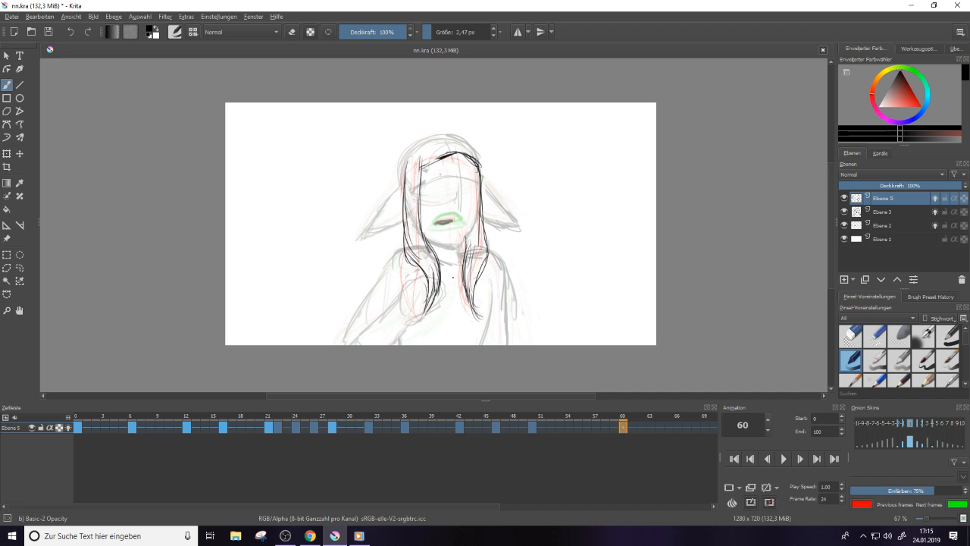
pyautogui.moveTo(426, 168)
pyautogui.mouseDown()
pyautogui.moveTo(475, 159)
pyautogui.moveTo(455, 151)
pyautogui.moveTo(477, 162)
pyautogui.mouseUp()
pyautogui.press('e')
pyautogui.press('e')
# Create a blank frame at frame 64 on the hair layer
pyautogui.moveTo(434, 507); pyautogui.dragTo(553, 504)
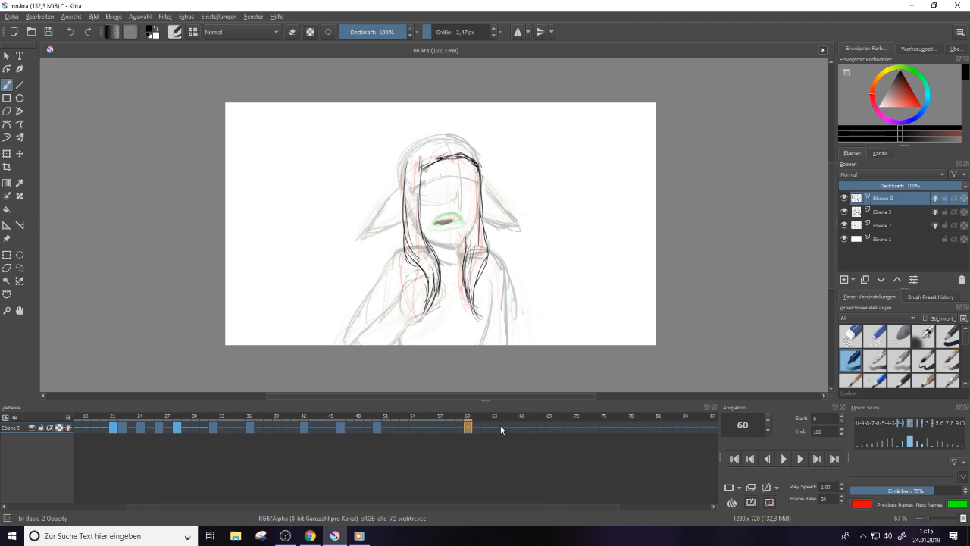
pyautogui.moveTo(497, 426); pyautogui.dragTo(505, 428)
pyautogui.click(515, 429)
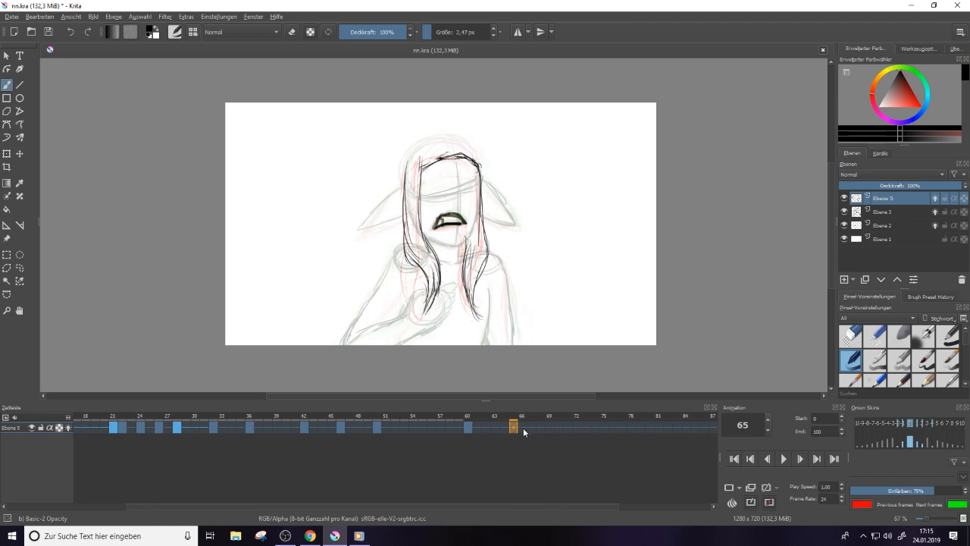
pyautogui.click(494, 426)
pyautogui.moveTo(494, 426); pyautogui.dragTo(504, 427)
pyautogui.click(504, 428)
pyautogui.rightClick(504, 429)
pyautogui.click(535, 394)
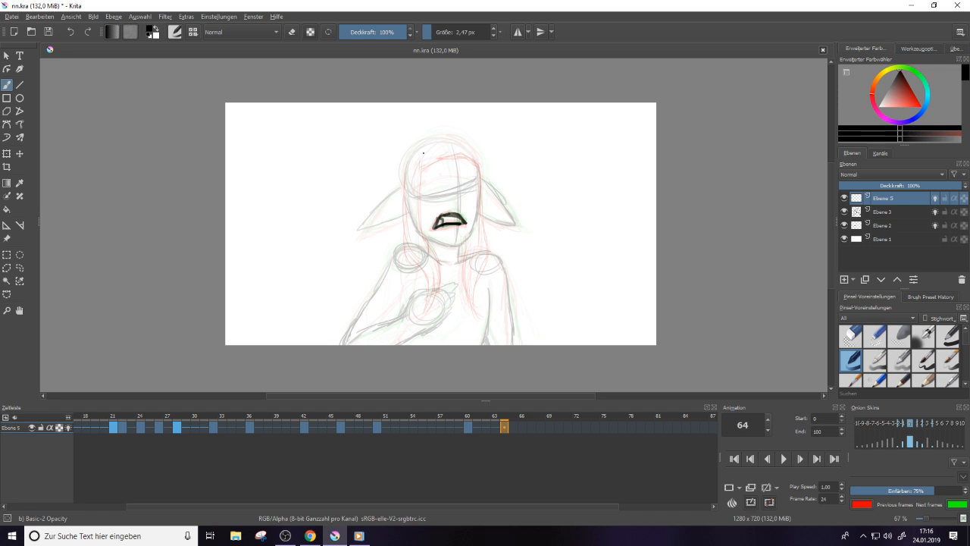
# Draw the hairline on frame 64 and sketch the left strand's inner and outer edges
pyautogui.moveTo(422, 176)
pyautogui.mouseDown()
pyautogui.moveTo(447, 157)
pyautogui.moveTo(479, 166)
pyautogui.mouseUp()
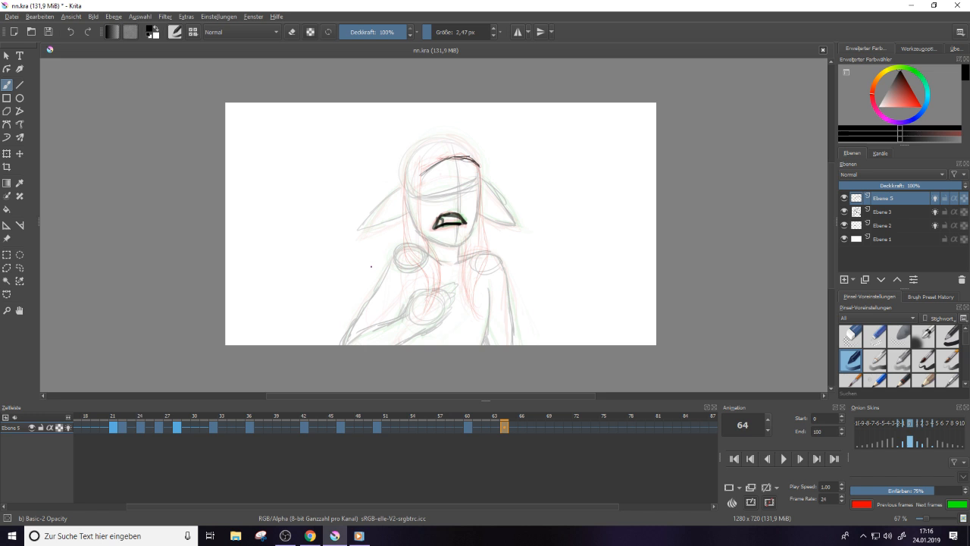
pyautogui.moveTo(423, 158); pyautogui.dragTo(429, 305)
pyautogui.moveTo(407, 168); pyautogui.dragTo(414, 255)
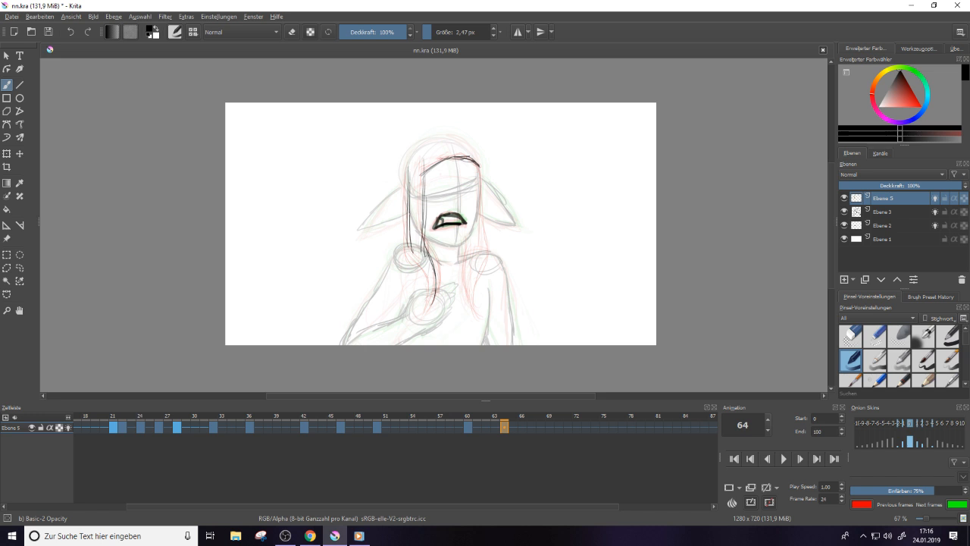
pyautogui.moveTo(407, 212); pyautogui.dragTo(433, 297)
# Erase the lower left strand on frame 64 and redraw its edges curving inward to a tip over the chest
pyautogui.press('e')
pyautogui.moveTo(425, 229); pyautogui.dragTo(434, 291)
pyautogui.moveTo(422, 276); pyautogui.dragTo(408, 191)
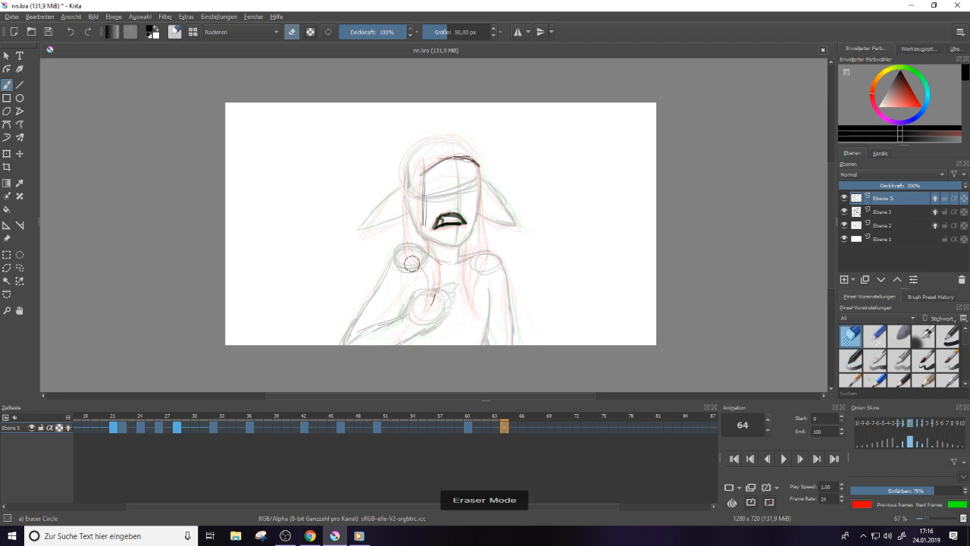
pyautogui.moveTo(409, 257); pyautogui.dragTo(417, 270)
pyautogui.press('e')
pyautogui.moveTo(409, 170); pyautogui.dragTo(420, 259)
pyautogui.moveTo(409, 197)
pyautogui.mouseDown()
pyautogui.moveTo(425, 260)
pyautogui.moveTo(442, 257)
pyautogui.moveTo(431, 296)
pyautogui.mouseUp()
pyautogui.moveTo(422, 249)
pyautogui.mouseDown()
pyautogui.moveTo(435, 309)
pyautogui.moveTo(433, 251)
pyautogui.moveTo(435, 308)
pyautogui.mouseUp()
pyautogui.press('e')
pyautogui.press('e')
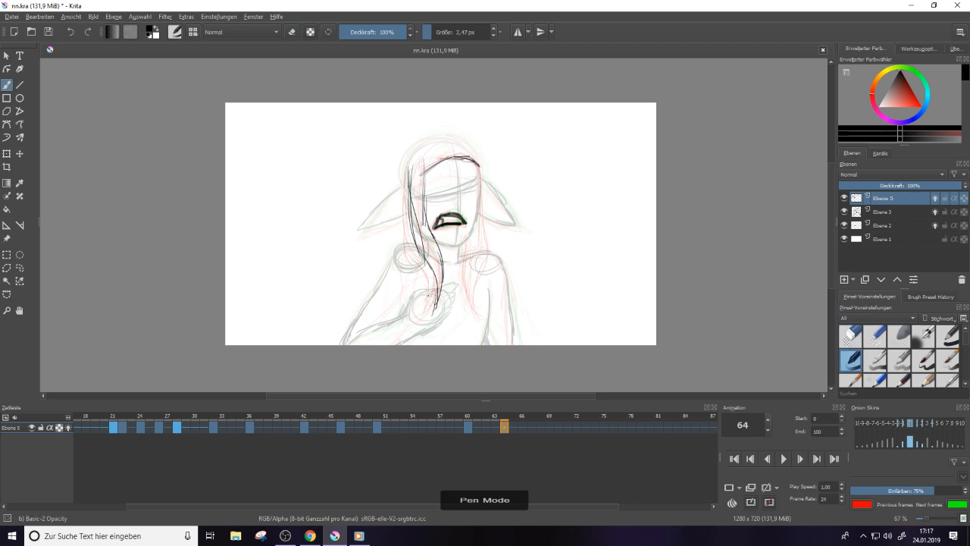
# Draw the right strand's outer and inner edges to a point on frame 64 and reinforce the left strand's outer edge
pyautogui.press('e')
pyautogui.press('e')
pyautogui.press('e')
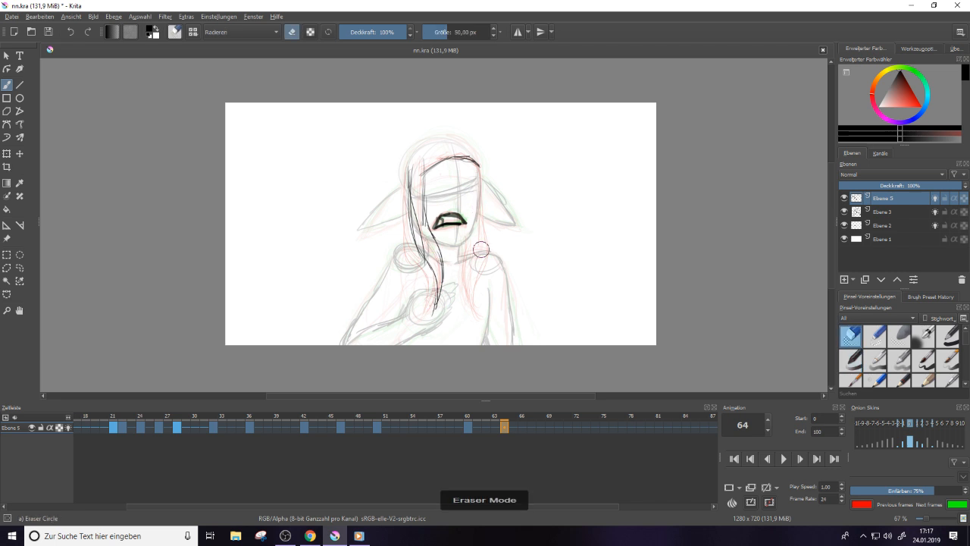
pyautogui.press('e')
pyautogui.moveTo(478, 212); pyautogui.dragTo(472, 317)
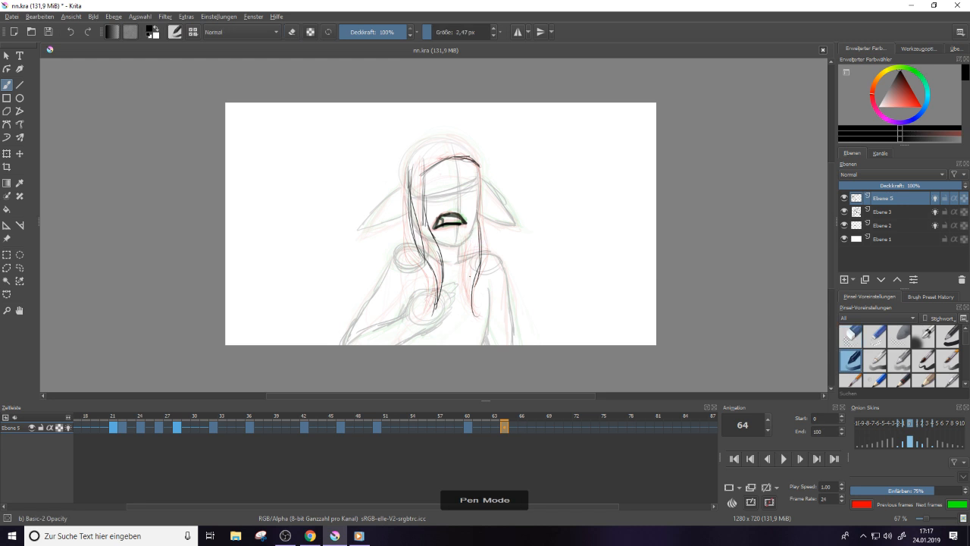
pyautogui.moveTo(470, 247)
pyautogui.mouseDown()
pyautogui.moveTo(459, 295)
pyautogui.moveTo(468, 315)
pyautogui.mouseUp()
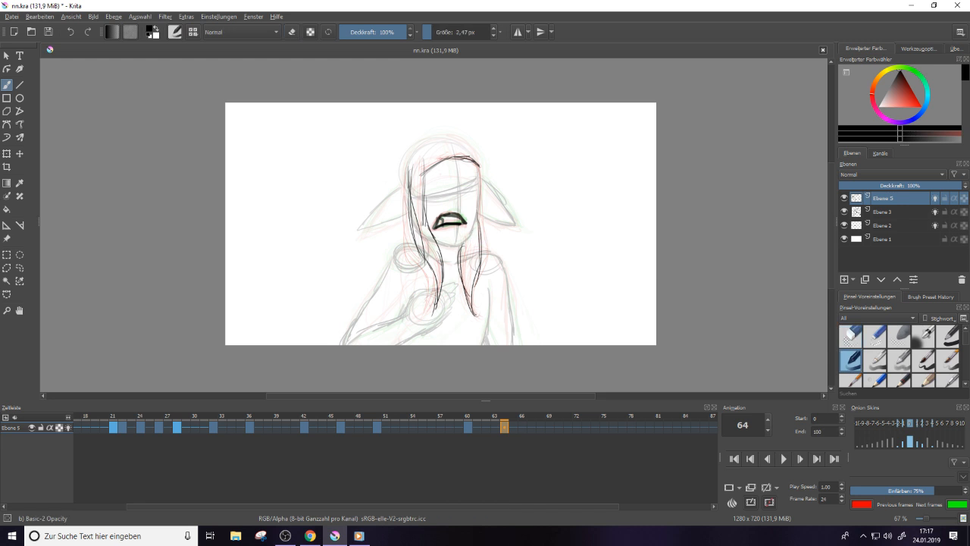
pyautogui.moveTo(446, 241)
pyautogui.mouseDown()
pyautogui.moveTo(435, 313)
pyautogui.moveTo(444, 242)
pyautogui.moveTo(435, 244)
pyautogui.mouseUp()
pyautogui.moveTo(409, 165); pyautogui.dragTo(406, 230)
# Create a blank frame at frame 70 on the hair layer
pyautogui.click(531, 429)
pyautogui.click(541, 428)
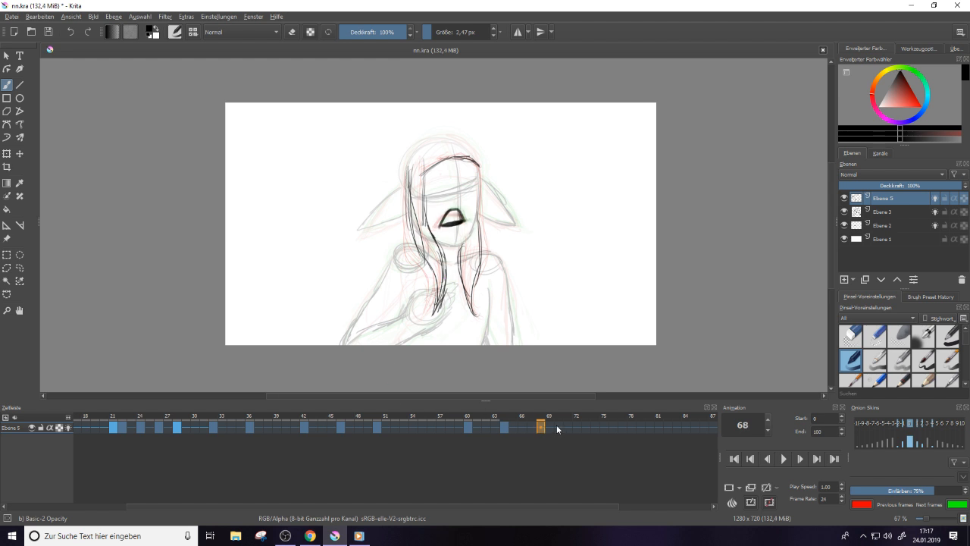
pyautogui.click(558, 428)
pyautogui.rightClick(559, 426)
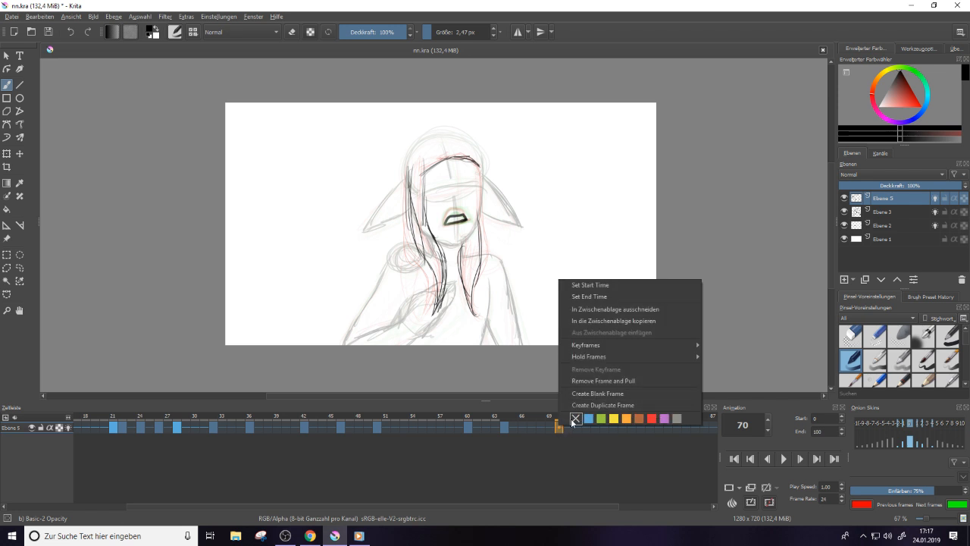
pyautogui.click(596, 393)
# Draw the hairline and the left strand's inner edge on frame 70, and erase the edge's lower part
pyautogui.moveTo(429, 162)
pyautogui.mouseDown()
pyautogui.moveTo(456, 149)
pyautogui.moveTo(482, 160)
pyautogui.moveTo(467, 149)
pyautogui.moveTo(422, 171)
pyautogui.mouseUp()
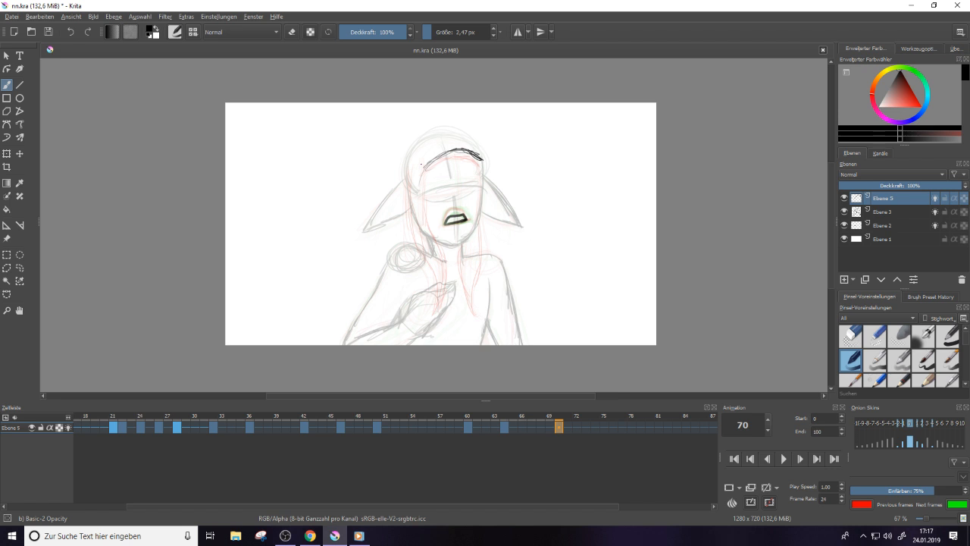
pyautogui.moveTo(426, 158)
pyautogui.mouseDown()
pyautogui.moveTo(425, 256)
pyautogui.moveTo(419, 241)
pyautogui.moveTo(440, 265)
pyautogui.mouseUp()
pyautogui.press('e')
pyautogui.moveTo(423, 220)
pyautogui.mouseDown()
pyautogui.moveTo(441, 265)
pyautogui.moveTo(417, 270)
pyautogui.moveTo(420, 287)
pyautogui.mouseUp()
# Redraw the left strand's inner and outer edges on frame 70, closing them into a pointed tip over the chest
pyautogui.press('e')
pyautogui.press('e')
pyautogui.moveTo(418, 223)
pyautogui.mouseDown()
pyautogui.moveTo(423, 287)
pyautogui.moveTo(429, 249)
pyautogui.mouseUp()
pyautogui.press('e')
pyautogui.moveTo(424, 206); pyautogui.dragTo(435, 338)
pyautogui.moveTo(413, 196)
pyautogui.mouseDown()
pyautogui.moveTo(409, 247)
pyautogui.moveTo(411, 238)
pyautogui.moveTo(426, 264)
pyautogui.moveTo(436, 341)
pyautogui.mouseUp()
pyautogui.press('e')
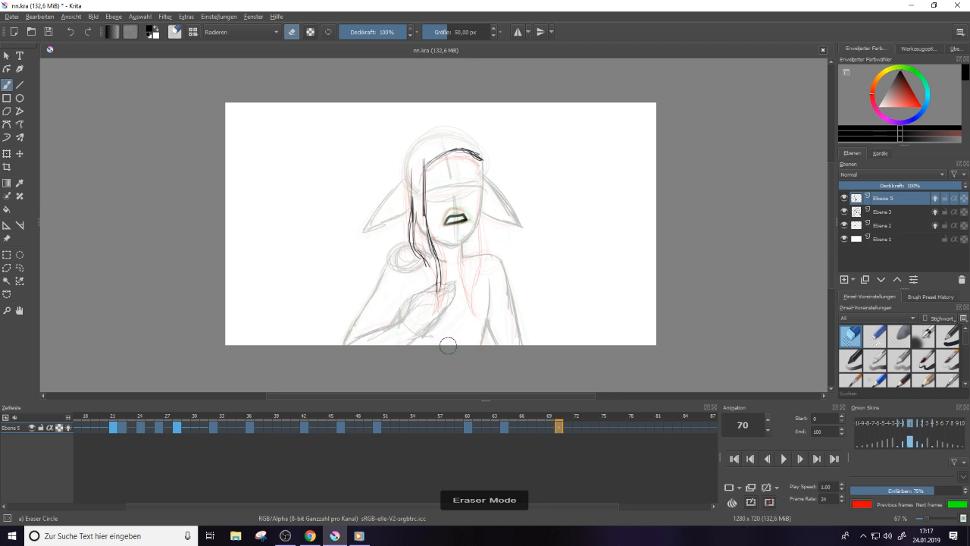
pyautogui.press('e')
pyautogui.moveTo(429, 267)
pyautogui.mouseDown()
pyautogui.moveTo(444, 283)
pyautogui.moveTo(442, 312)
pyautogui.mouseUp()
# Draw the right strand on frame 70 with its outer edge from the hairline and a curved inner edge toward the tip
pyautogui.moveTo(483, 189)
pyautogui.mouseDown()
pyautogui.moveTo(486, 268)
pyautogui.moveTo(476, 288)
pyautogui.mouseUp()
pyautogui.moveTo(473, 243); pyautogui.dragTo(469, 299)
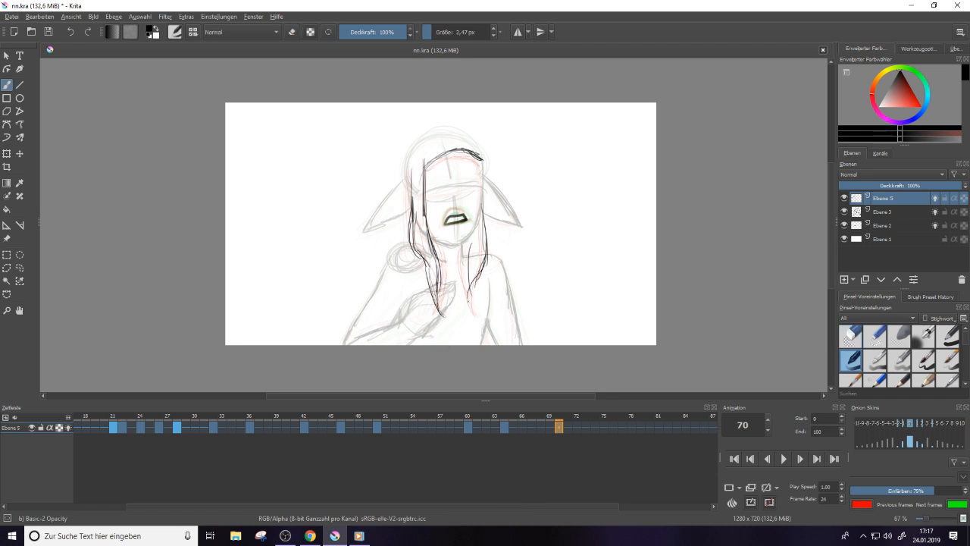
pyautogui.press('e')
pyautogui.press('e')
pyautogui.moveTo(477, 247)
pyautogui.mouseDown()
pyautogui.moveTo(470, 303)
pyautogui.moveTo(459, 311)
pyautogui.moveTo(466, 292)
pyautogui.moveTo(460, 311)
pyautogui.mouseUp()
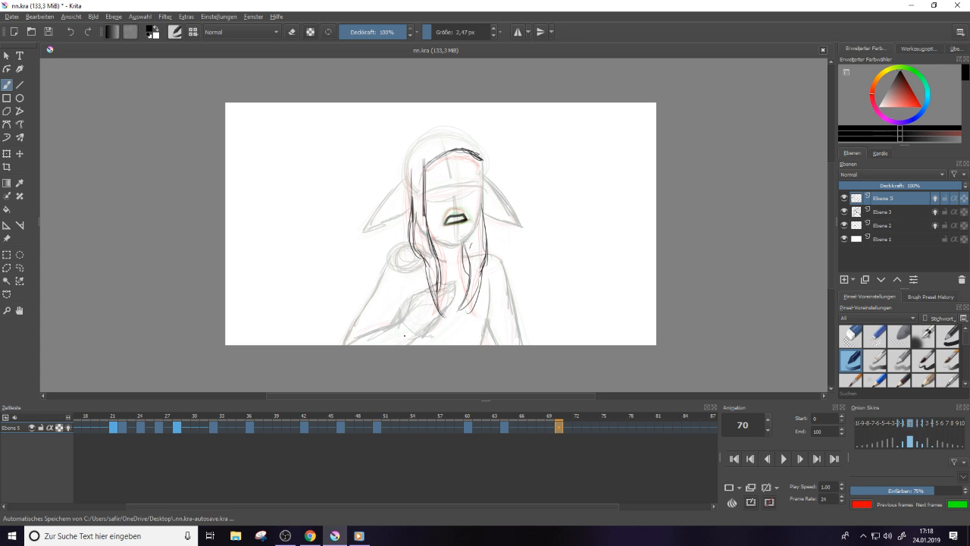
pyautogui.moveTo(480, 161); pyautogui.dragTo(486, 260)
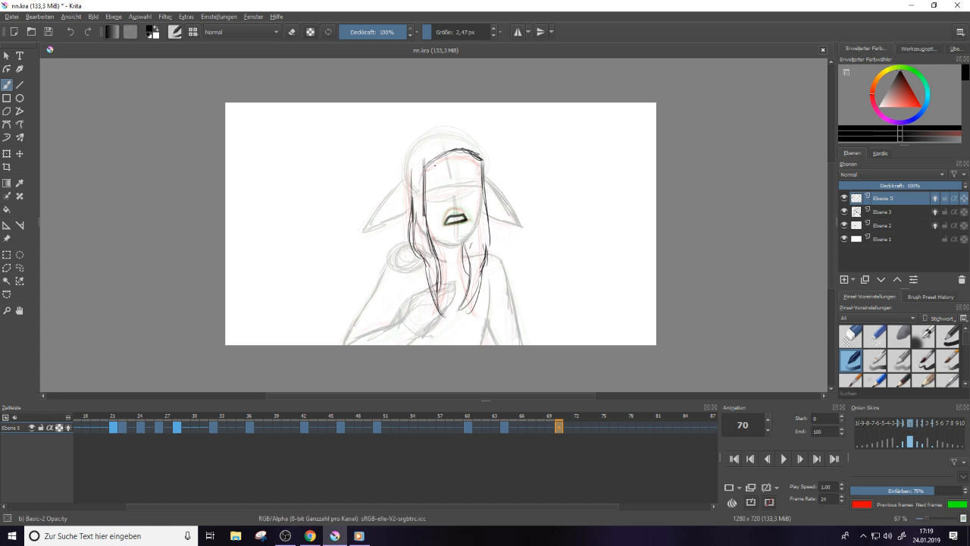
# Strengthen the right strand's outer edge on frame 70 and draw its lower lines curving down toward the tip
pyautogui.moveTo(485, 194); pyautogui.dragTo(486, 268)
pyautogui.press('e')
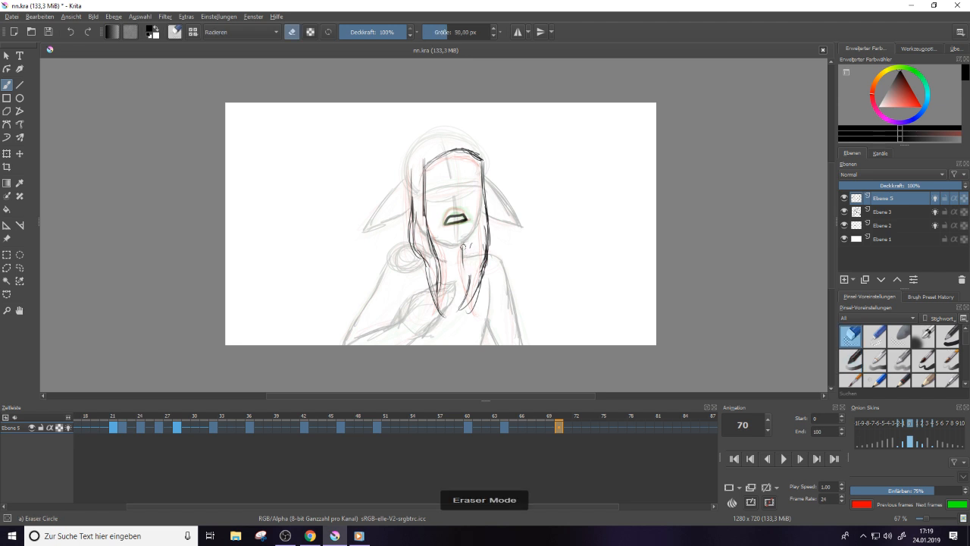
pyautogui.press('/')
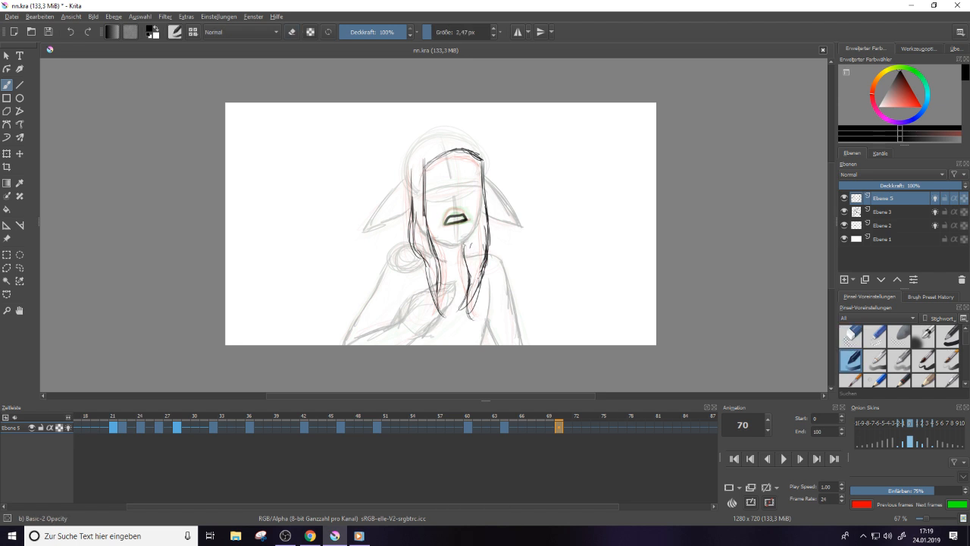
pyautogui.moveTo(484, 235); pyautogui.dragTo(469, 312)
pyautogui.moveTo(488, 240); pyautogui.dragTo(484, 284)
pyautogui.moveTo(485, 215); pyautogui.dragTo(482, 269)
# Erase the right strand's lower tip on frame 70 and redraw the inner edge to a tip farther outward
pyautogui.press('e')
pyautogui.moveTo(485, 224)
pyautogui.mouseDown()
pyautogui.moveTo(472, 328)
pyautogui.moveTo(467, 274)
pyautogui.moveTo(477, 327)
pyautogui.mouseUp()
pyautogui.press('e')
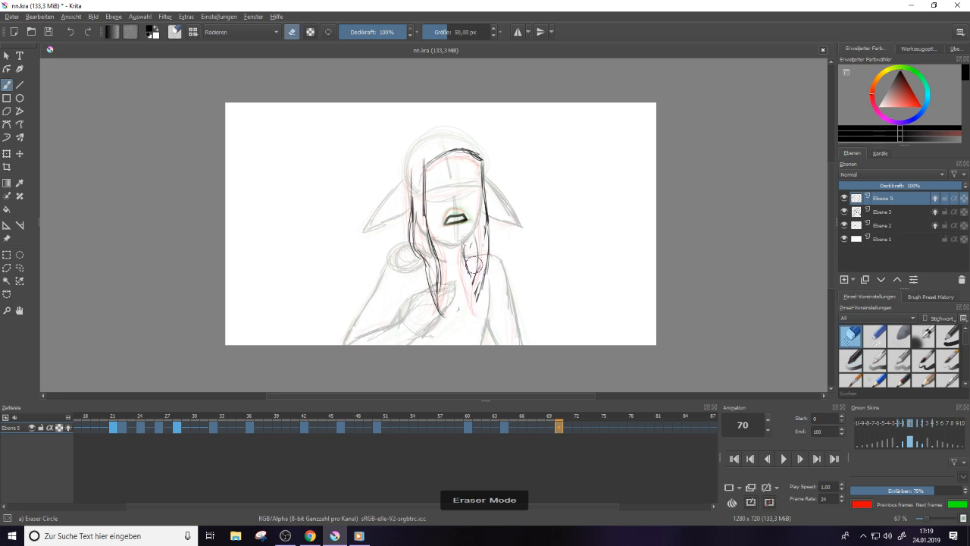
pyautogui.press('e')
pyautogui.moveTo(482, 258)
pyautogui.mouseDown()
pyautogui.moveTo(470, 288)
pyautogui.moveTo(477, 321)
pyautogui.mouseUp()
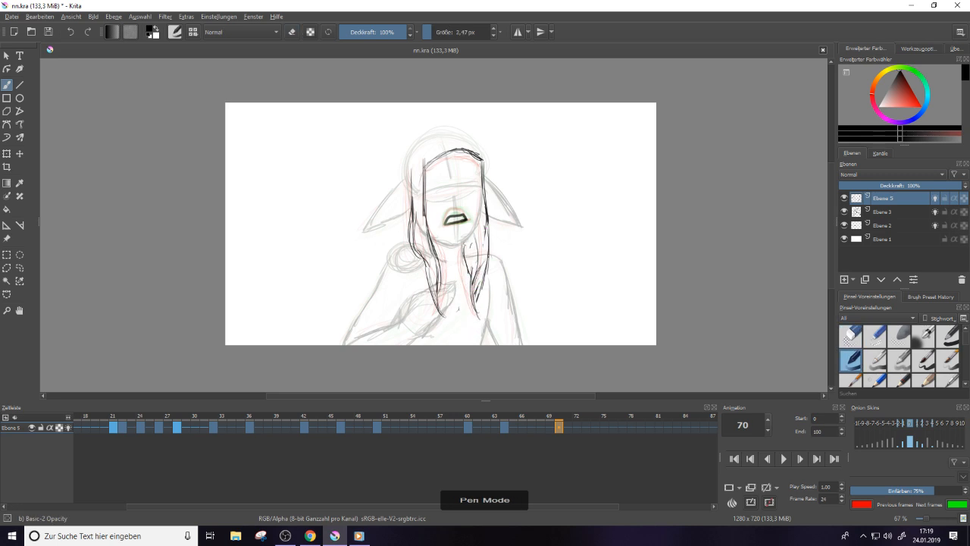
# Switch to Chrome, close the blank tab, and search YouTube for chosenvowels
pyautogui.click(310, 535)
pyautogui.click(138, 9)
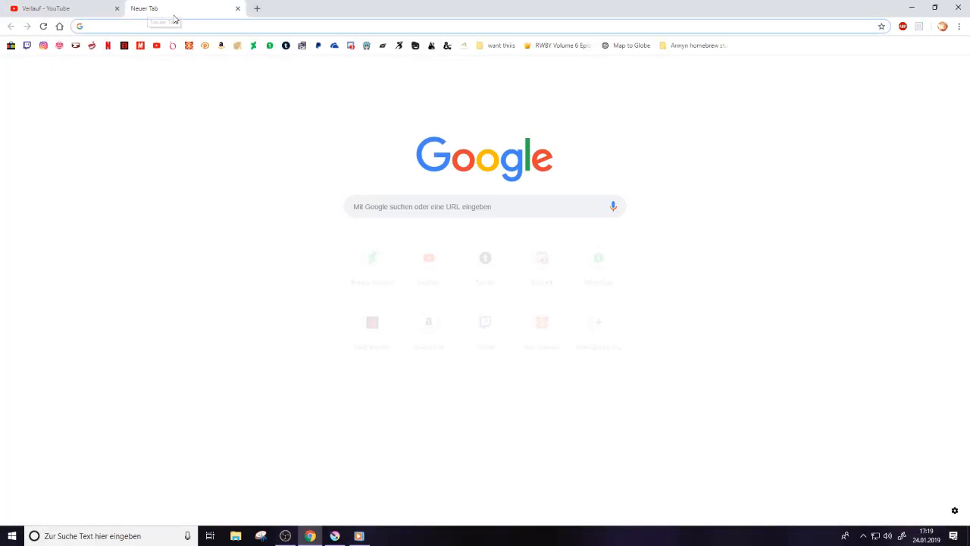
pyautogui.click(237, 9)
pyautogui.click(429, 51)
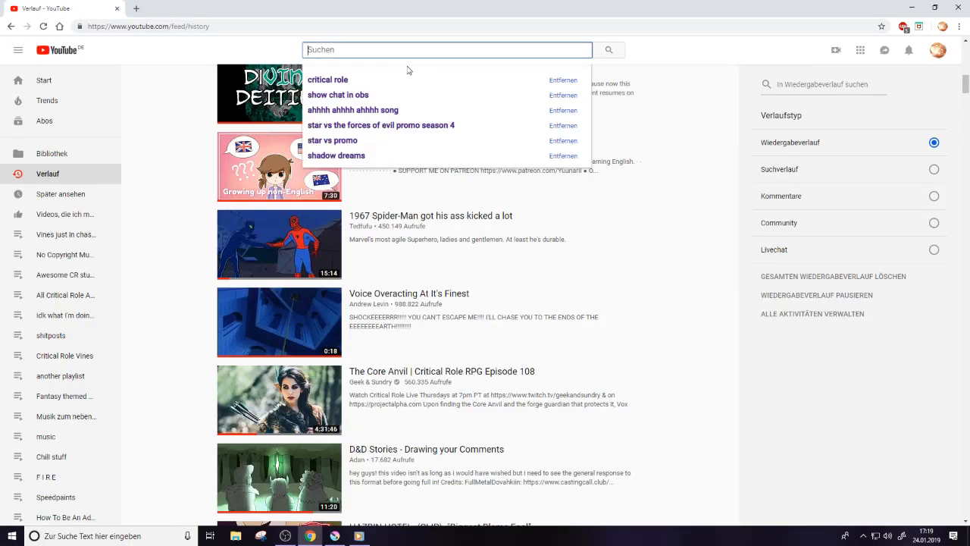
pyautogui.write('ch')
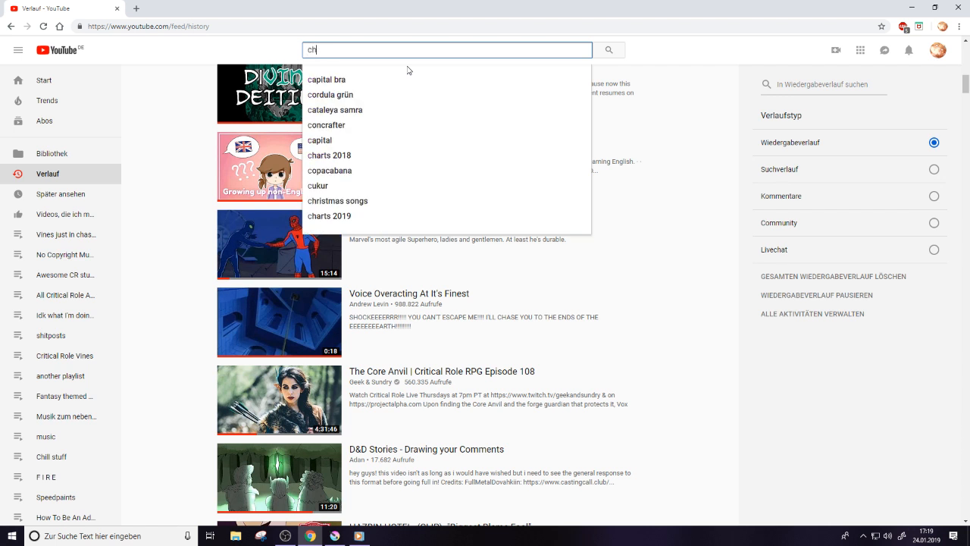
pyautogui.write('osel')
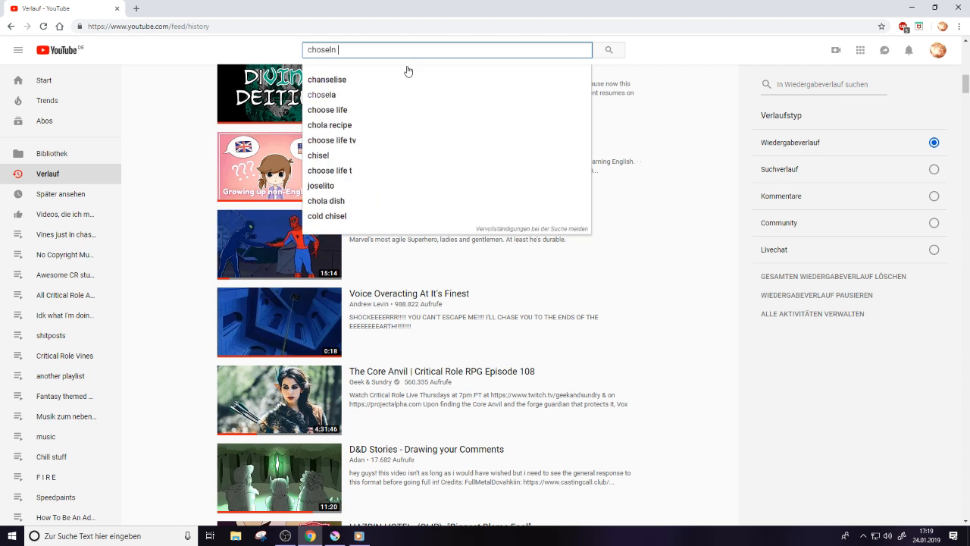
pyautogui.press('BackSpace')
pyautogui.write('n')
pyautogui.press('BackSpace')
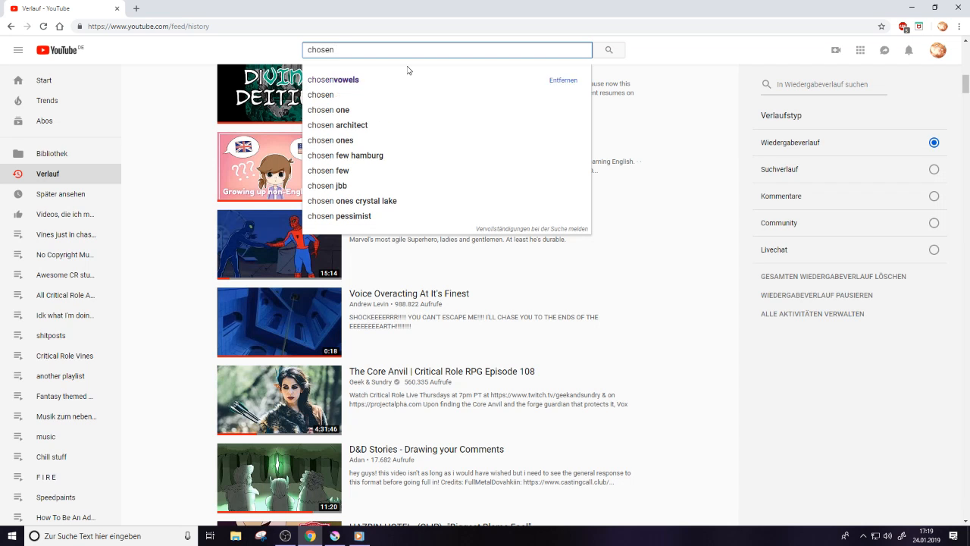
pyautogui.click(375, 79)
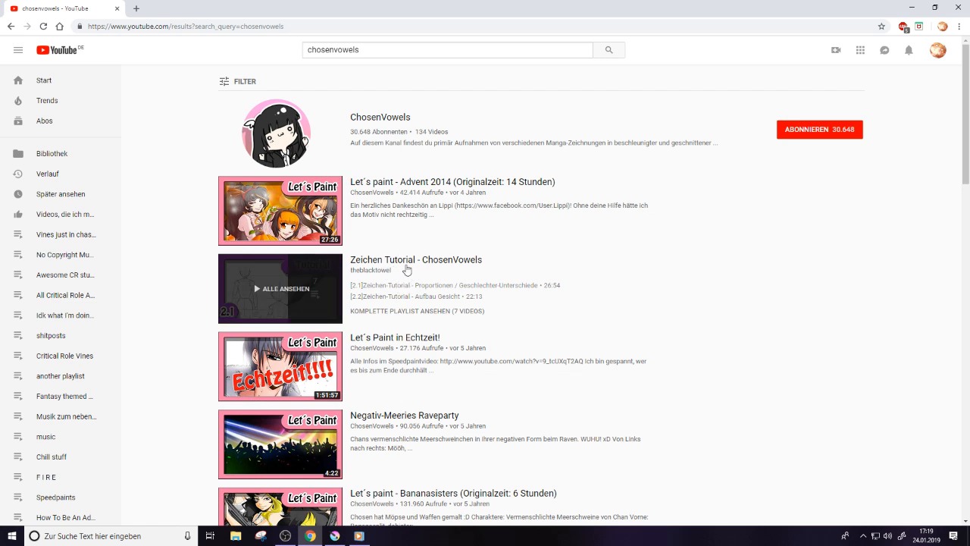
# Open the ChosenVowels channel and view its playlists and its uploaded videos
pyautogui.click(386, 118)
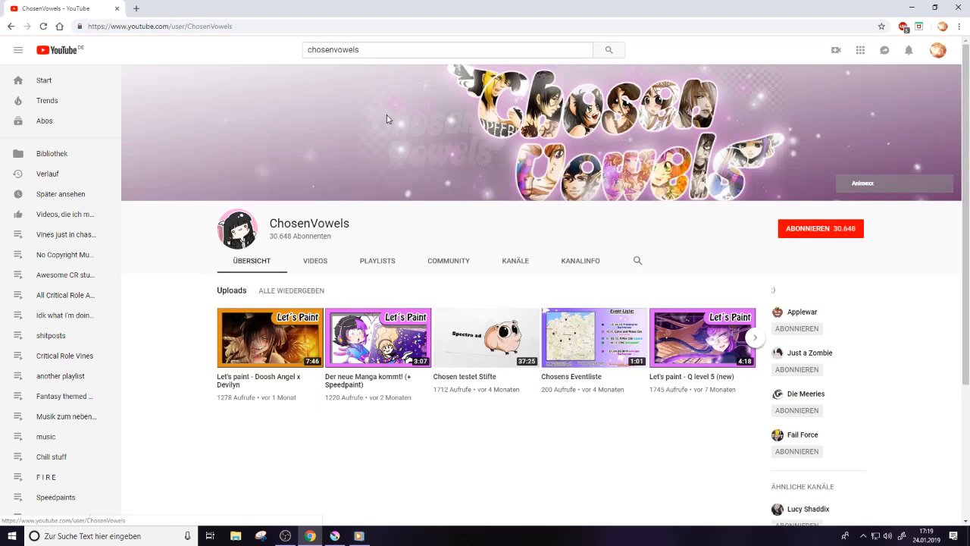
pyautogui.click(380, 263)
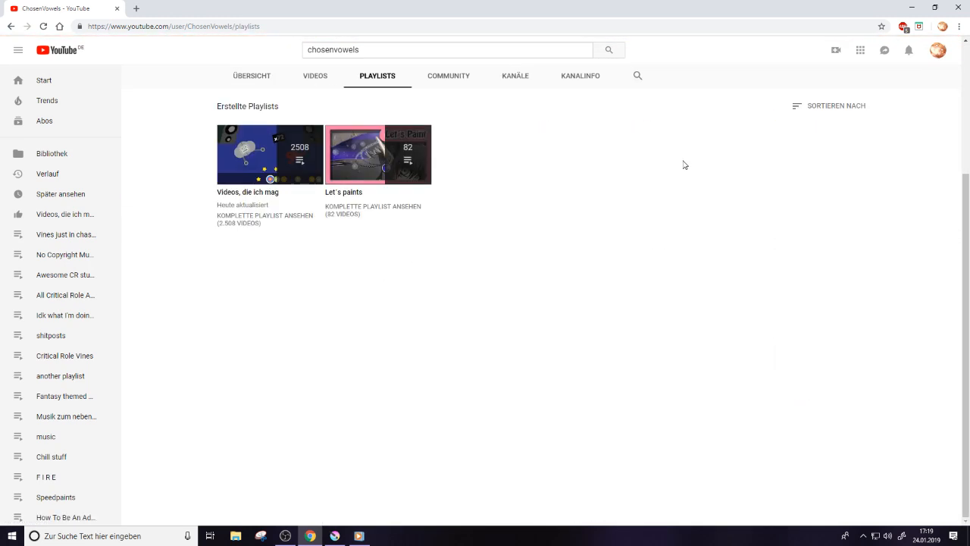
pyautogui.click(308, 77)
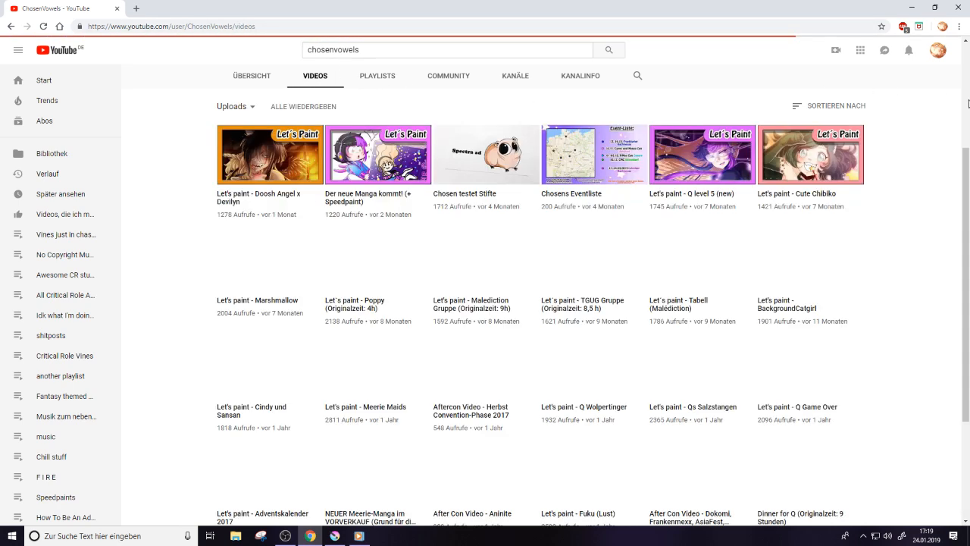
# Look through the channel's uploads from the oldest back up to the newest, and close the browser
pyautogui.moveTo(966, 151); pyautogui.dragTo(952, 479)
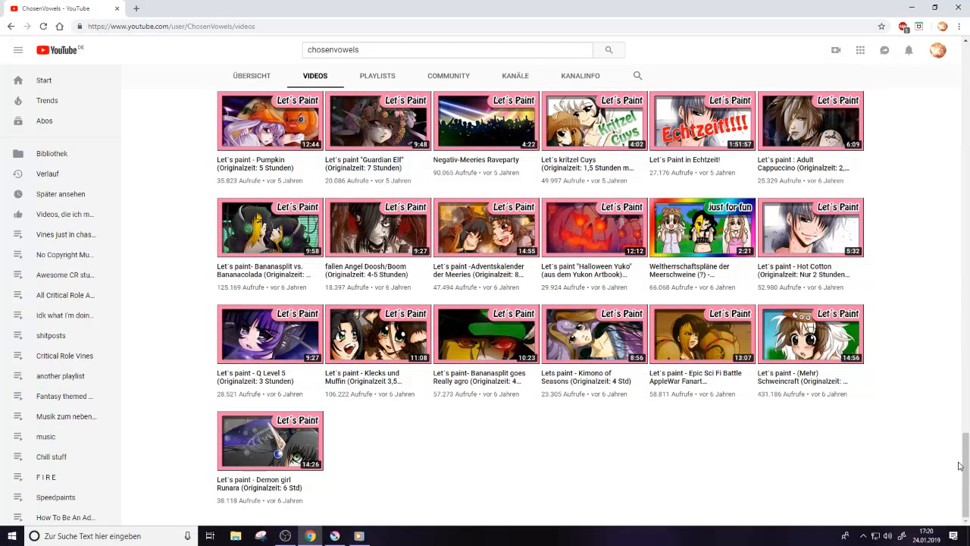
pyautogui.scroll(2, 958, 465)
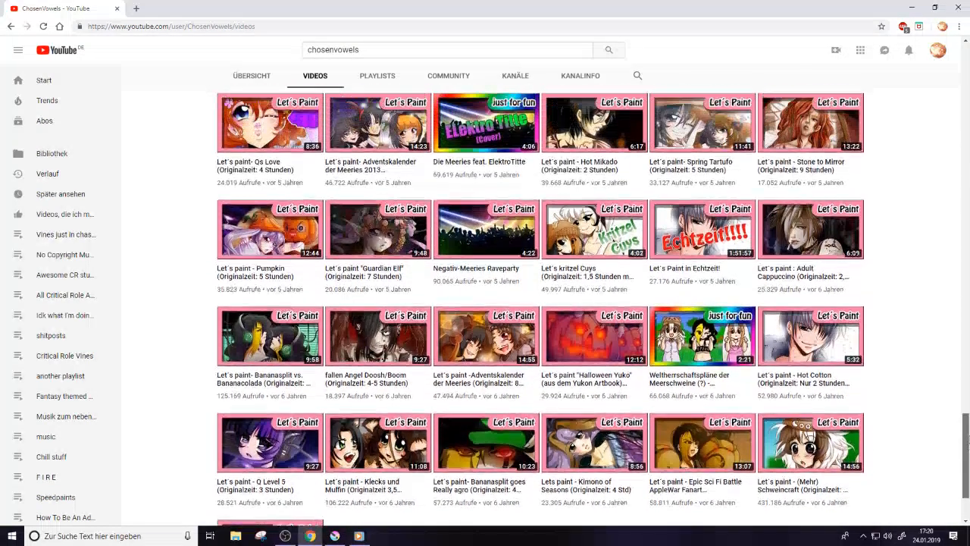
pyautogui.scroll(2, 961, 424)
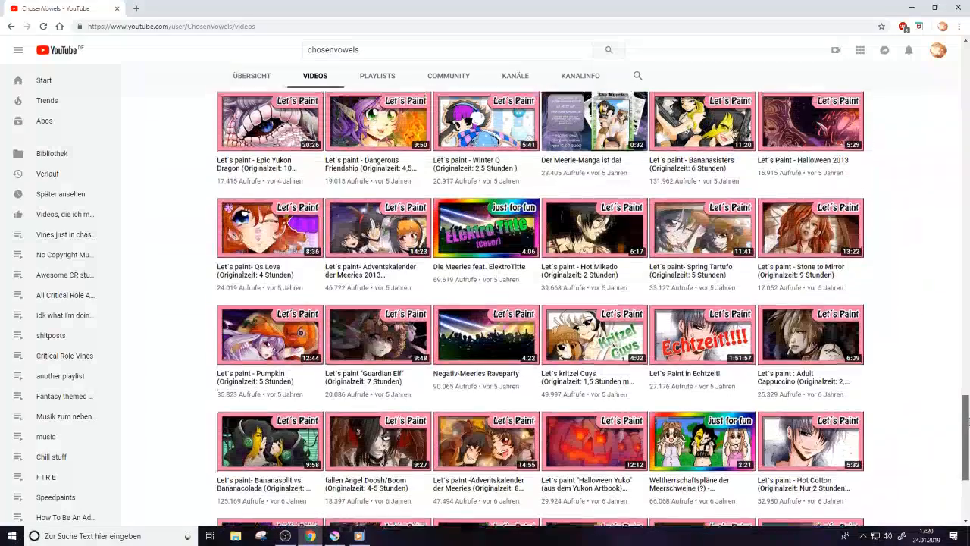
pyautogui.scroll(-1, 966, 425)
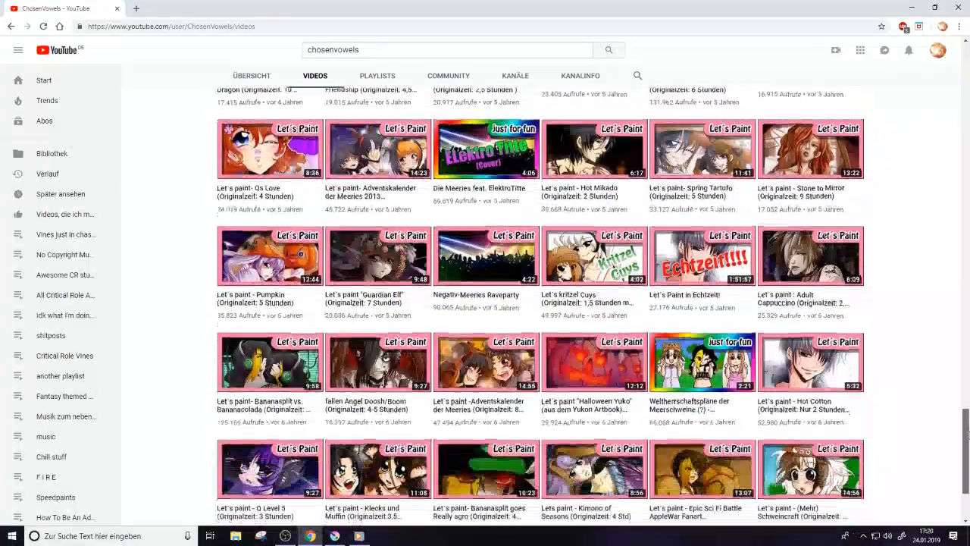
pyautogui.scroll(-2, 967, 434)
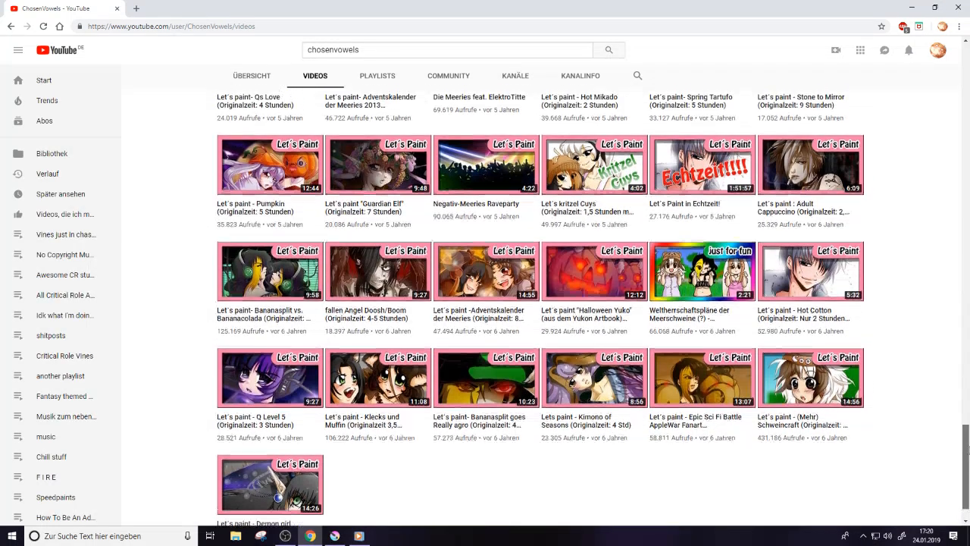
pyautogui.moveTo(967, 448); pyautogui.dragTo(968, 384)
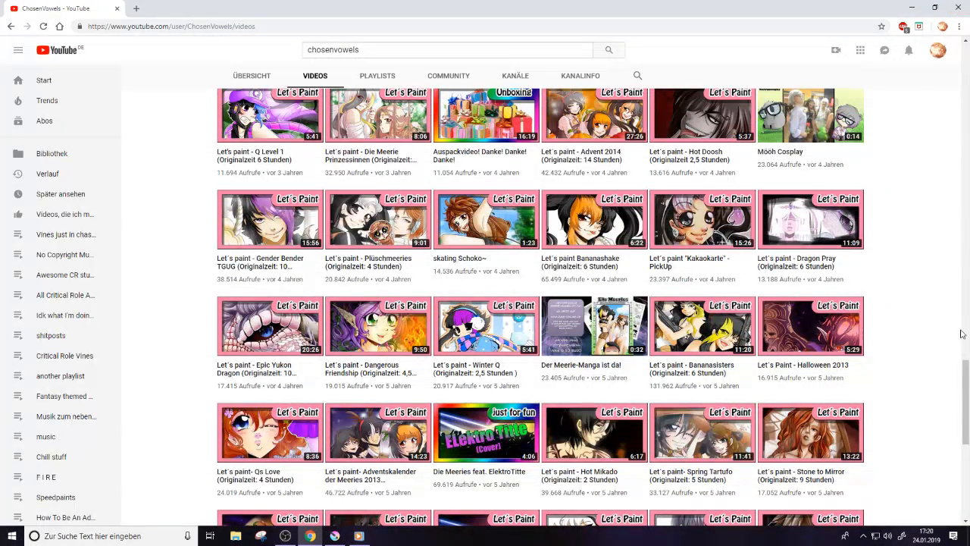
pyautogui.moveTo(965, 385); pyautogui.dragTo(961, 59)
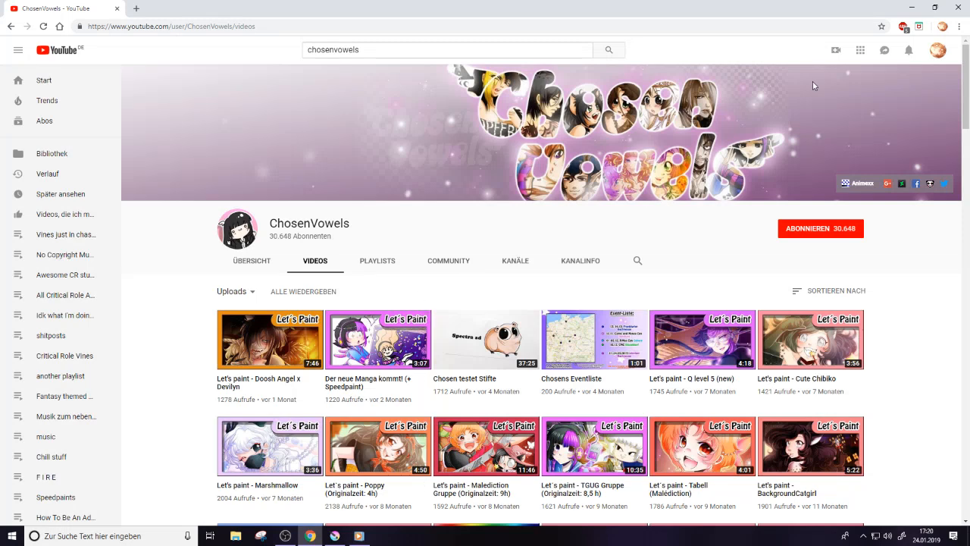
pyautogui.click(958, 9)
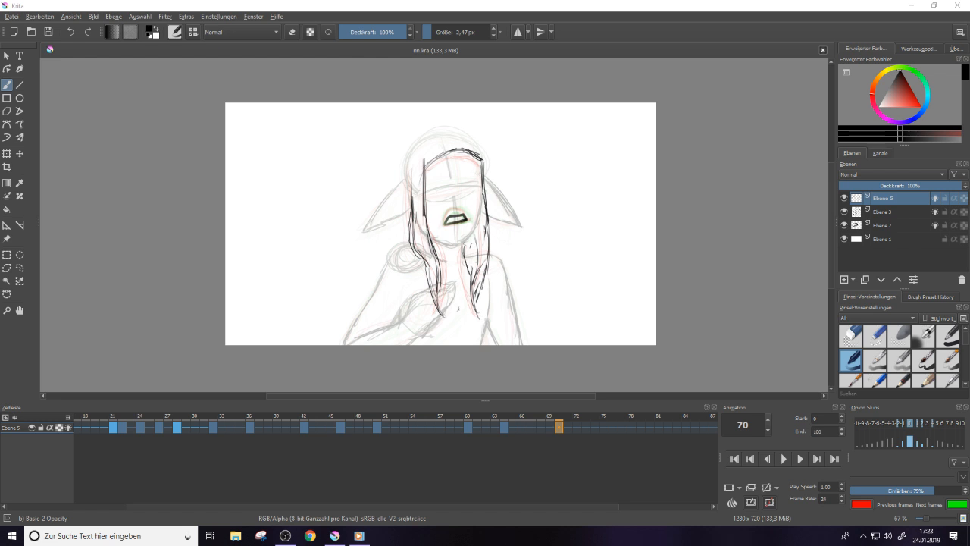
# Thicken the right strand's outer edge on frame 70 with repeated strokes and save nn.kra
pyautogui.moveTo(467, 505); pyautogui.dragTo(573, 523)
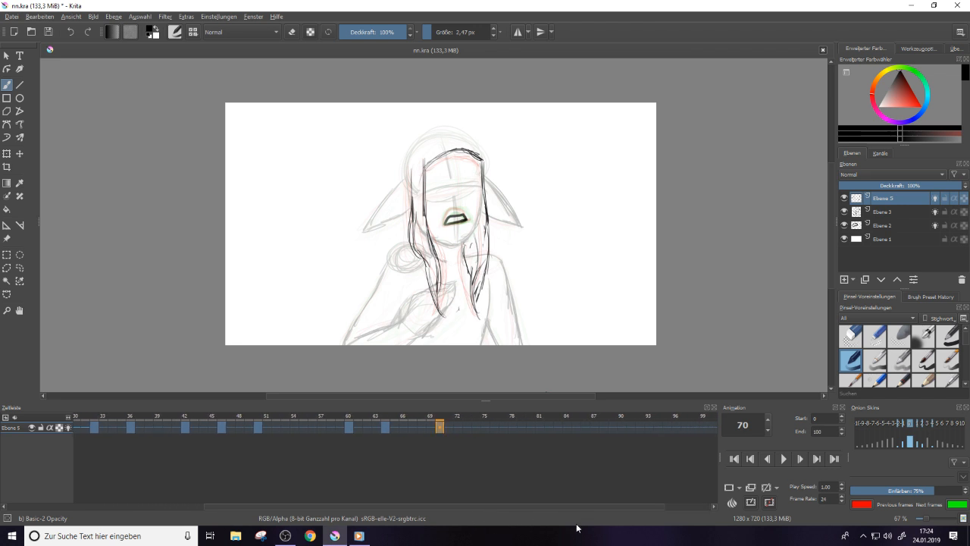
pyautogui.moveTo(489, 225)
pyautogui.mouseDown()
pyautogui.moveTo(484, 274)
pyautogui.moveTo(470, 281)
pyautogui.moveTo(482, 282)
pyautogui.moveTo(482, 299)
pyautogui.mouseUp()
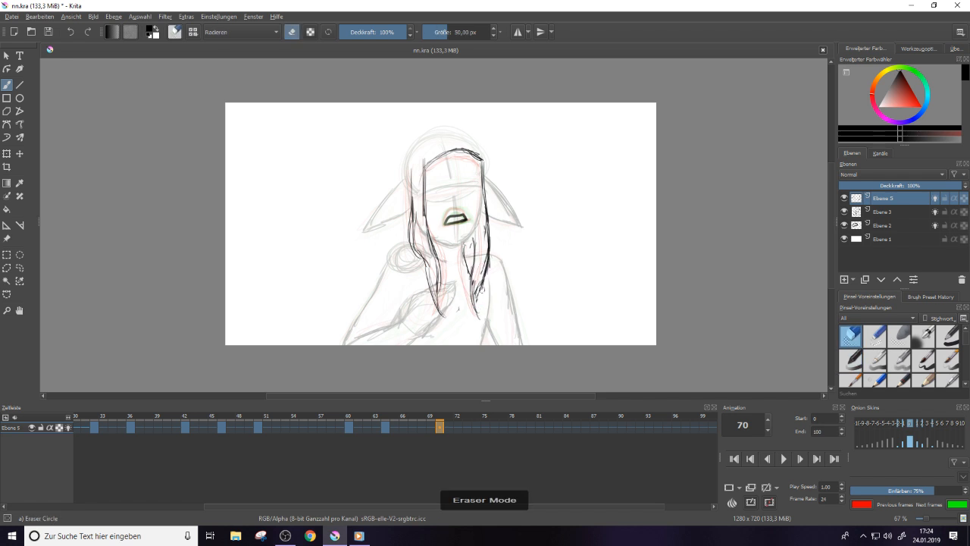
pyautogui.moveTo(479, 215); pyautogui.dragTo(492, 231)
pyautogui.moveTo(483, 190); pyautogui.dragTo(486, 269)
pyautogui.moveTo(485, 164); pyautogui.dragTo(482, 271)
pyautogui.moveTo(432, 129); pyautogui.dragTo(413, 173)
pyautogui.click(49, 32)
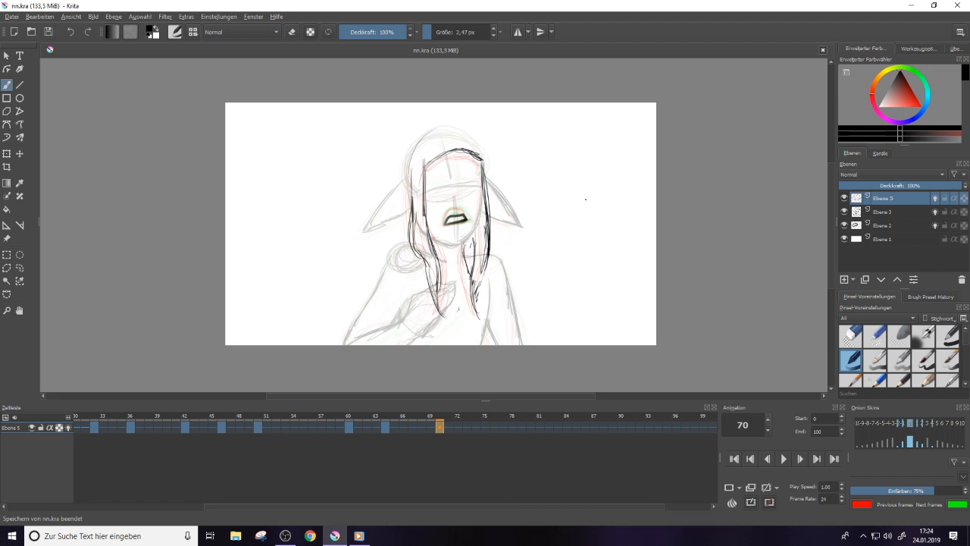
# Close Krita and open the sketch file ij.mdp from the desktop alongside tuzz.mdp in MediBang Paint Pro
pyautogui.click(962, 5)
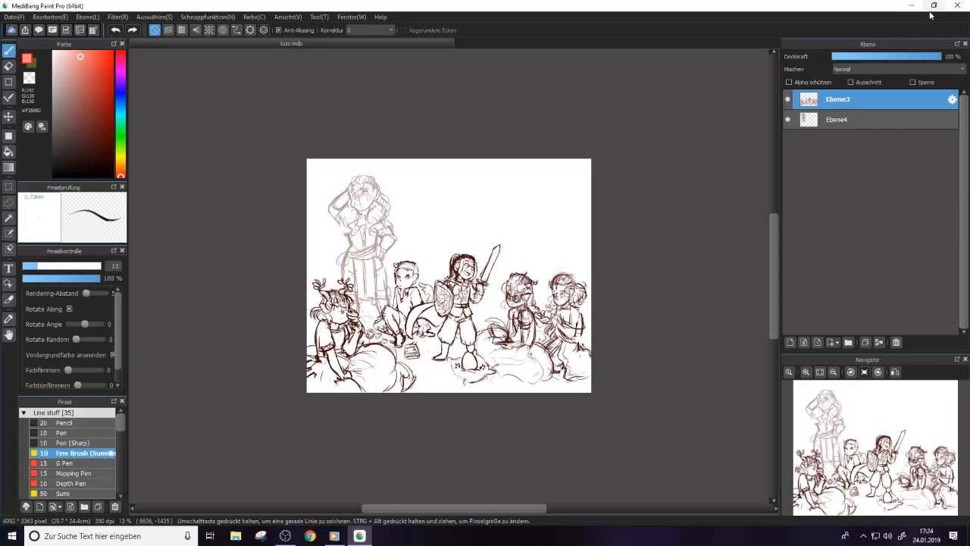
pyautogui.click(933, 6)
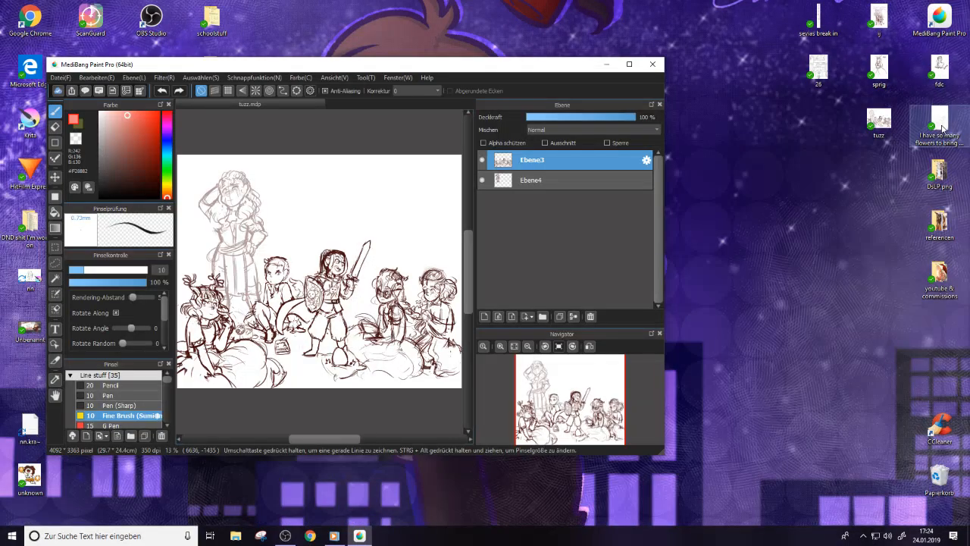
pyautogui.doubleClick(939, 121)
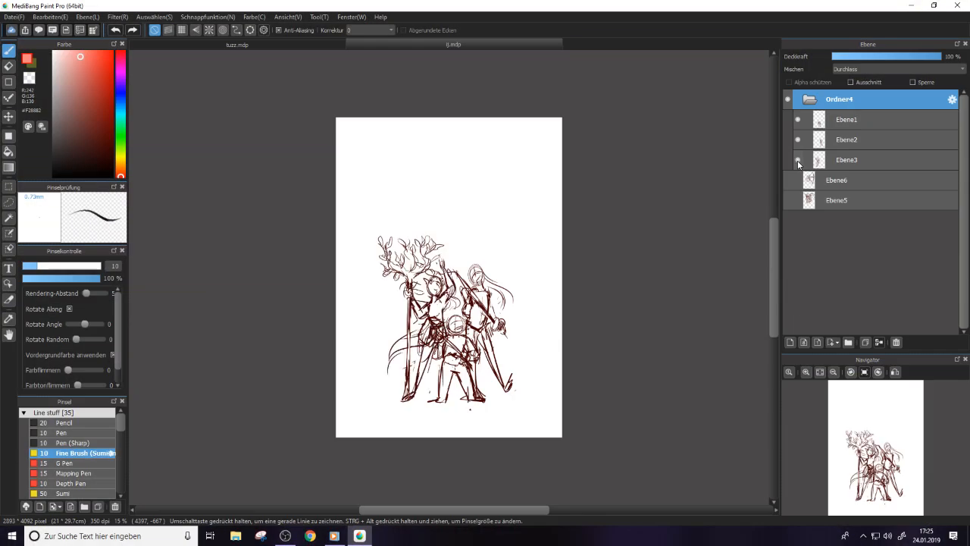
# Hide the three character sketch layers in Ordner4 and show them again one by one to view each figure
pyautogui.click(797, 160)
pyautogui.click(797, 139)
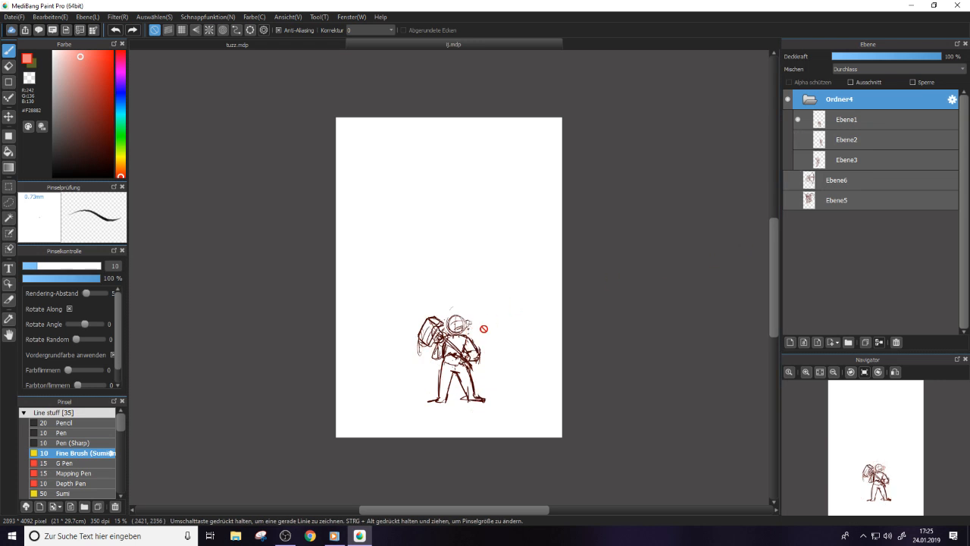
pyautogui.click(798, 125)
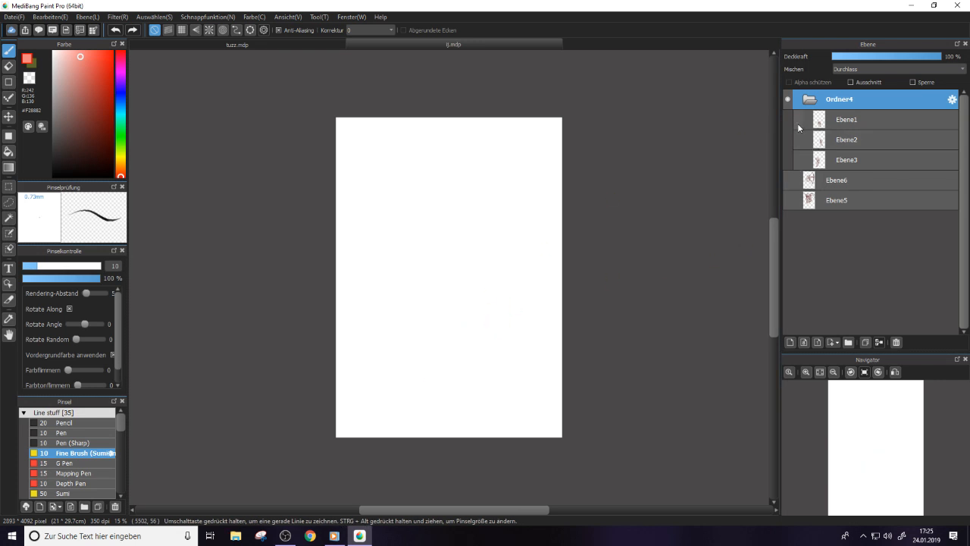
pyautogui.click(798, 125)
pyautogui.click(798, 142)
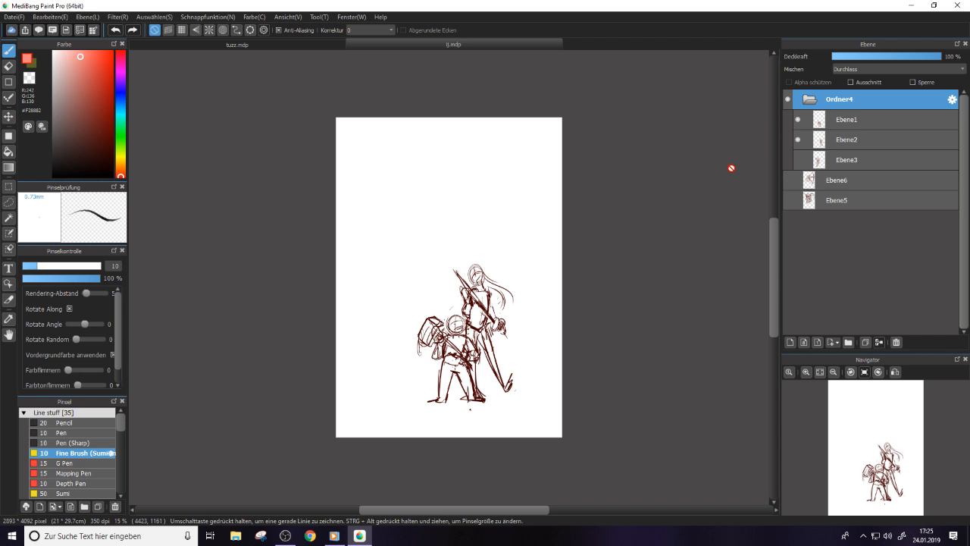
pyautogui.click(797, 160)
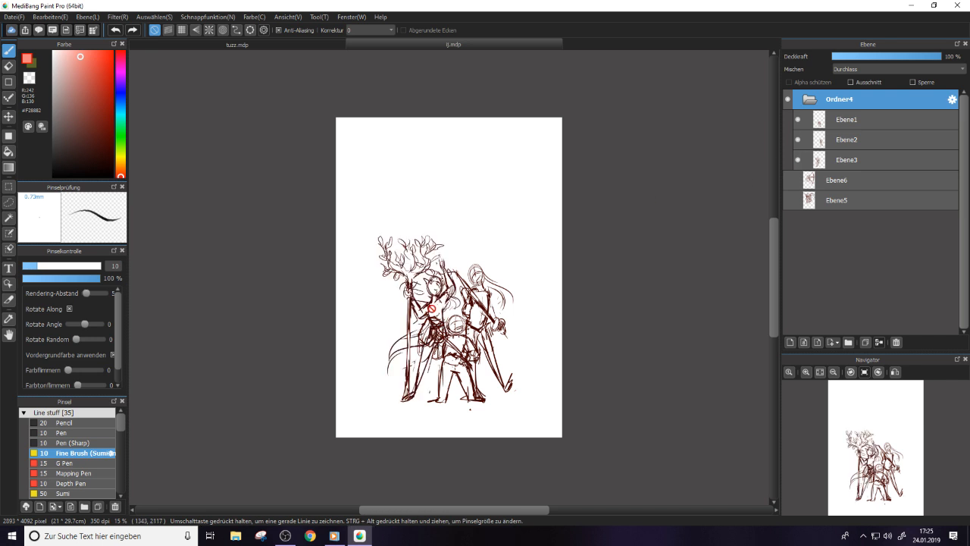
# Collapse Ordner4, view the archer sketch on Ebene6, and show only the feathered-hat portrait on Ebene5
pyautogui.click(809, 99)
pyautogui.click(789, 120)
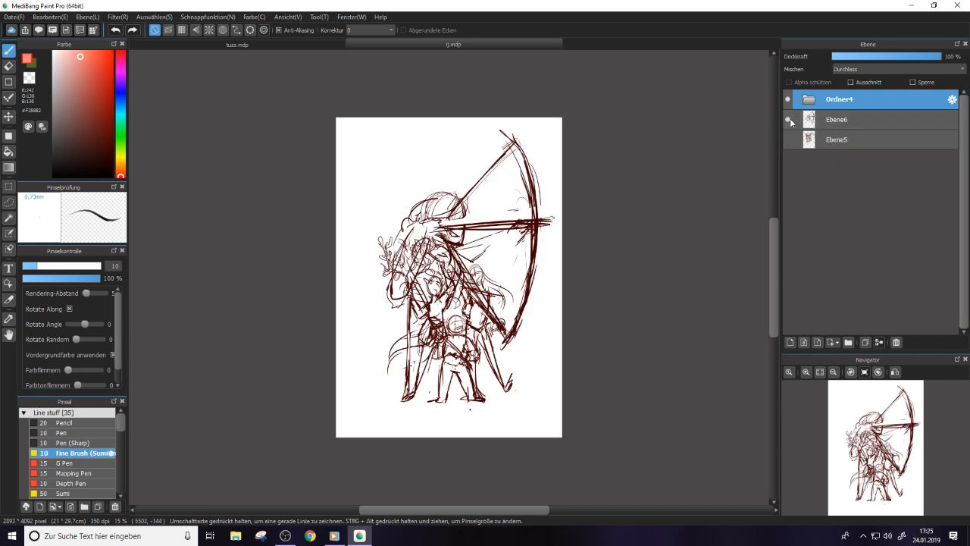
pyautogui.click(788, 120)
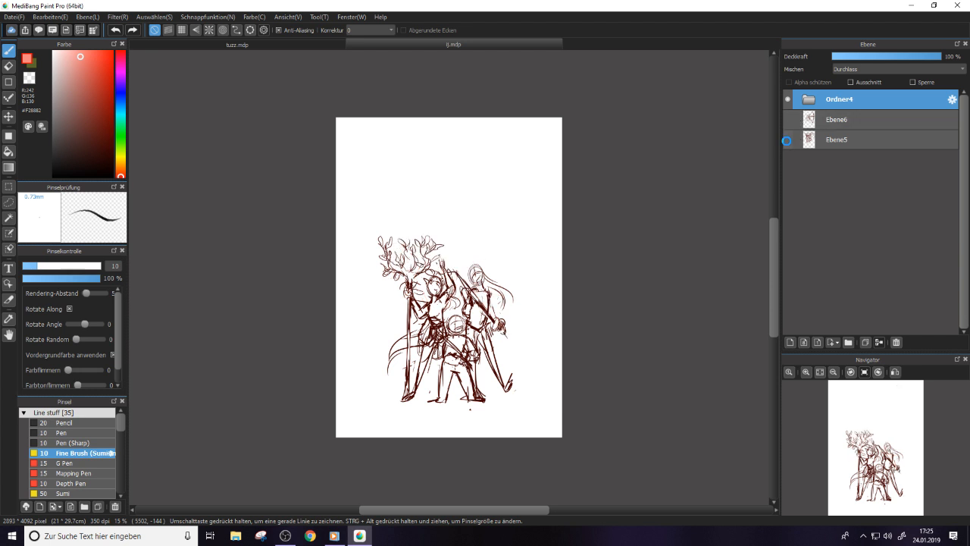
pyautogui.click(786, 140)
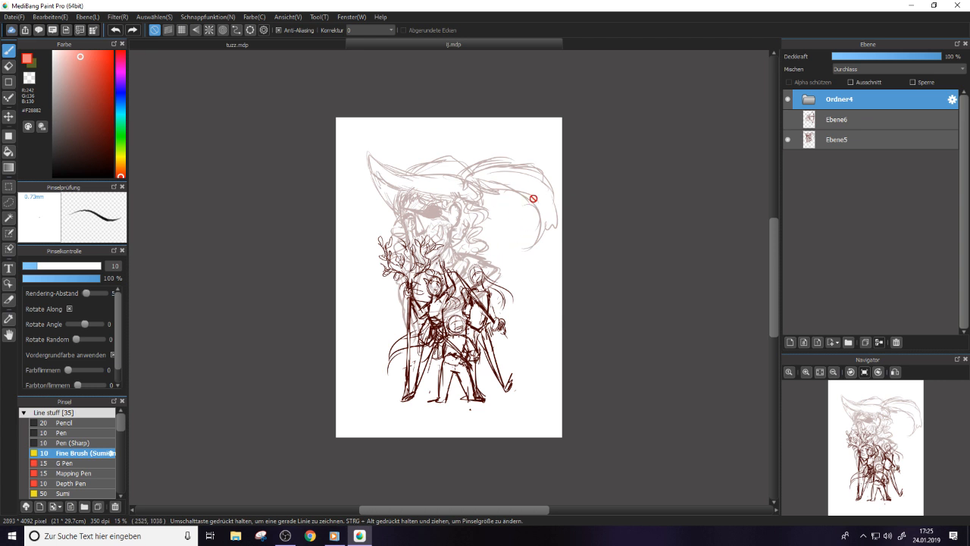
pyautogui.click(788, 101)
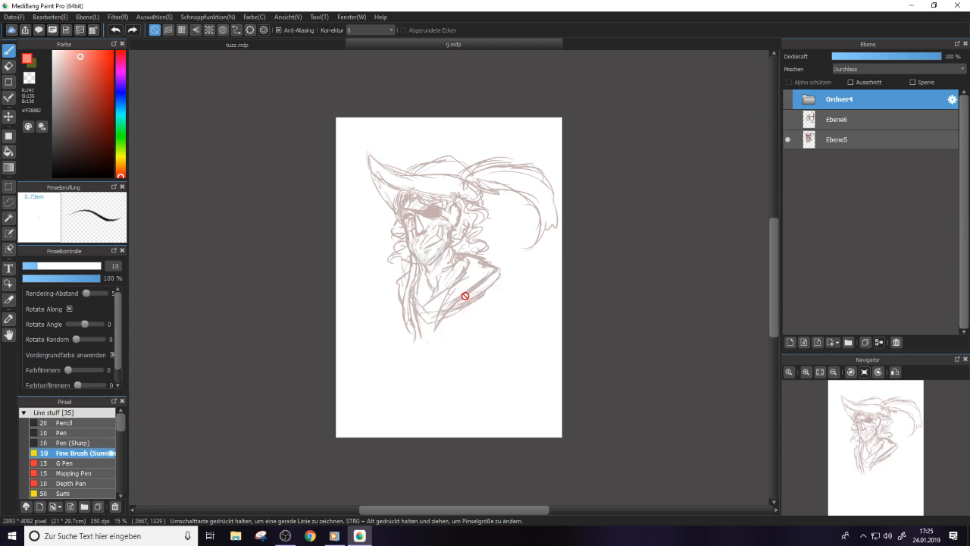
# Show the Ordner4 figure group, hide the hat portrait on Ebene5, and close ij.mdp
pyautogui.click(787, 99)
pyautogui.click(787, 140)
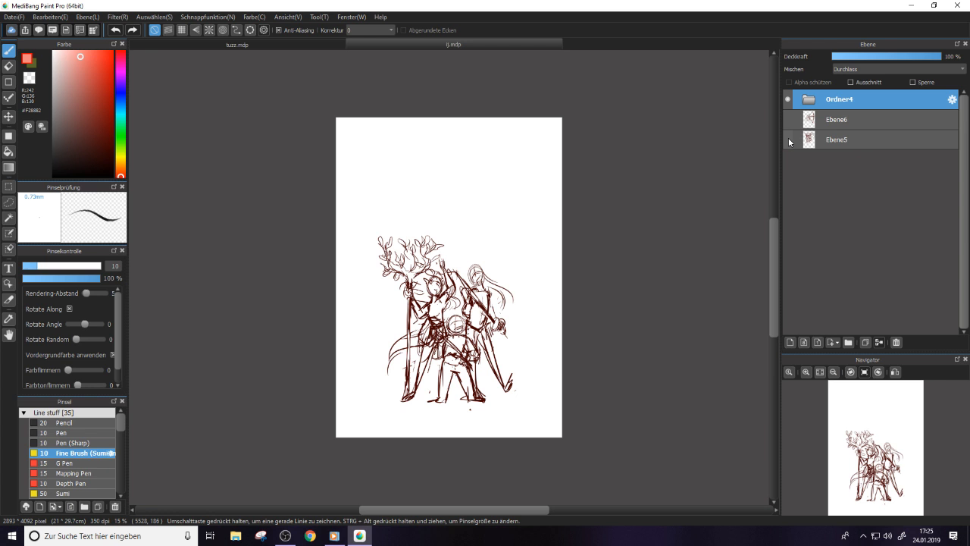
pyautogui.rightClick(512, 41)
pyautogui.click(532, 51)
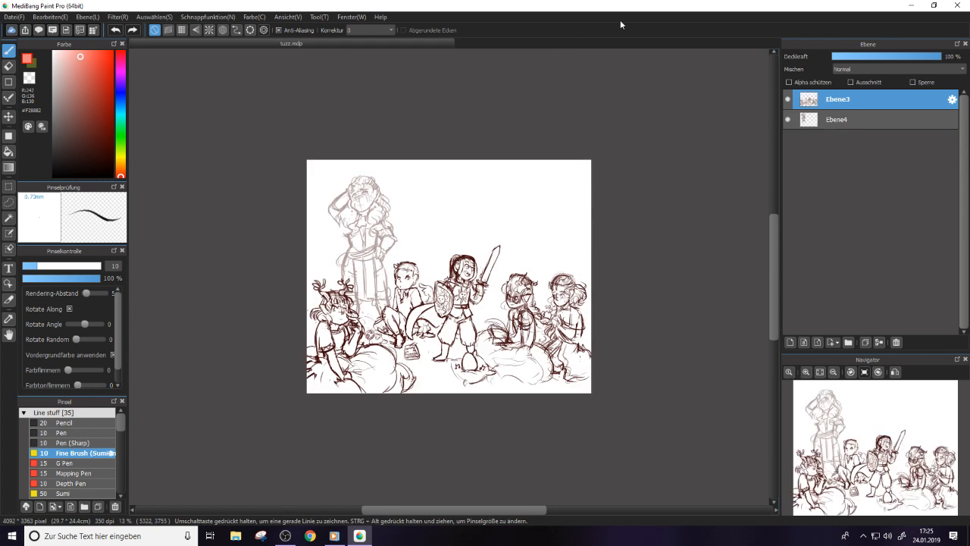
# Shrink the window to reveal the desktop, open fdc.mdp to view its portrait sketch, and close it again
pyautogui.click(913, 5)
pyautogui.click(366, 535)
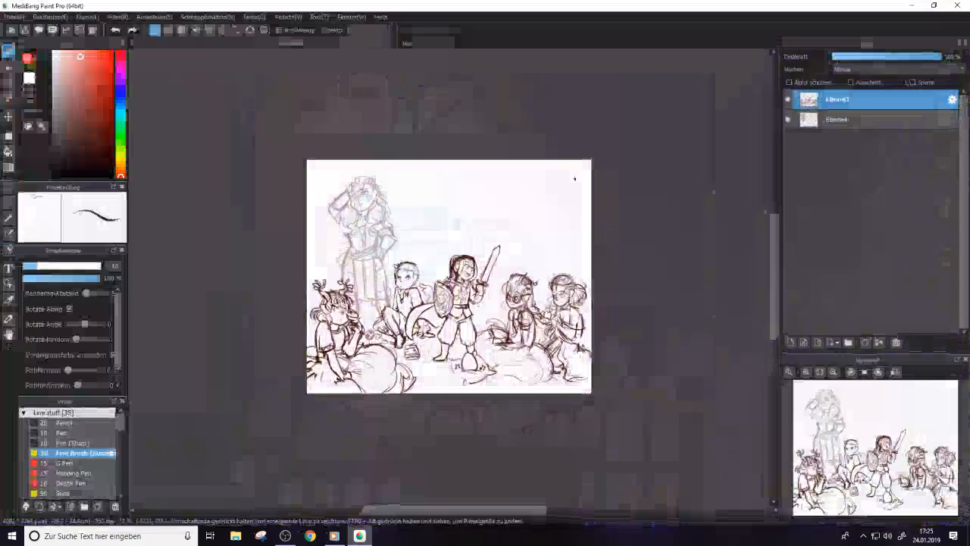
pyautogui.click(932, 6)
pyautogui.moveTo(940, 76)
pyautogui.mouseDown()
pyautogui.moveTo(914, 76)
pyautogui.moveTo(401, 259)
pyautogui.mouseUp()
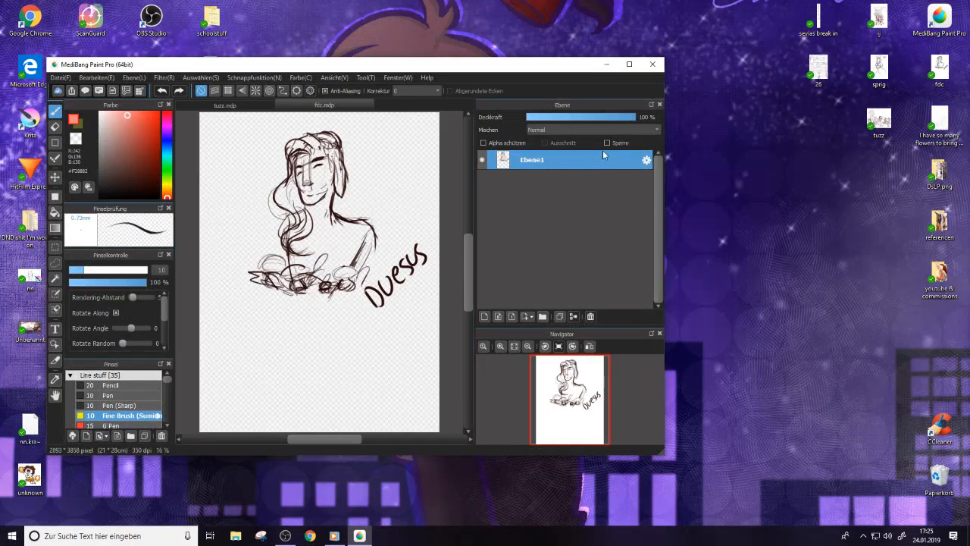
pyautogui.moveTo(467, 283)
pyautogui.mouseDown()
pyautogui.moveTo(467, 274)
pyautogui.moveTo(461, 282)
pyautogui.mouseUp()
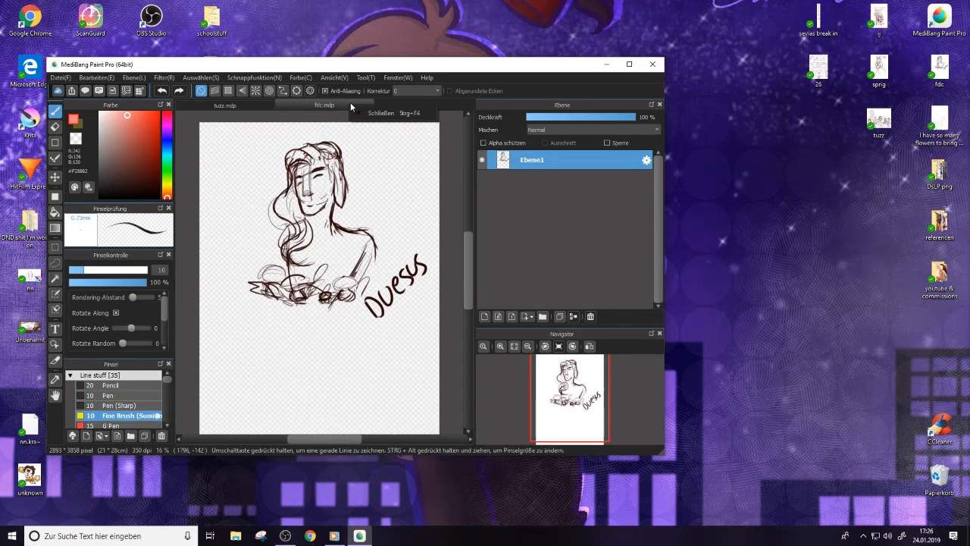
pyautogui.click(365, 107)
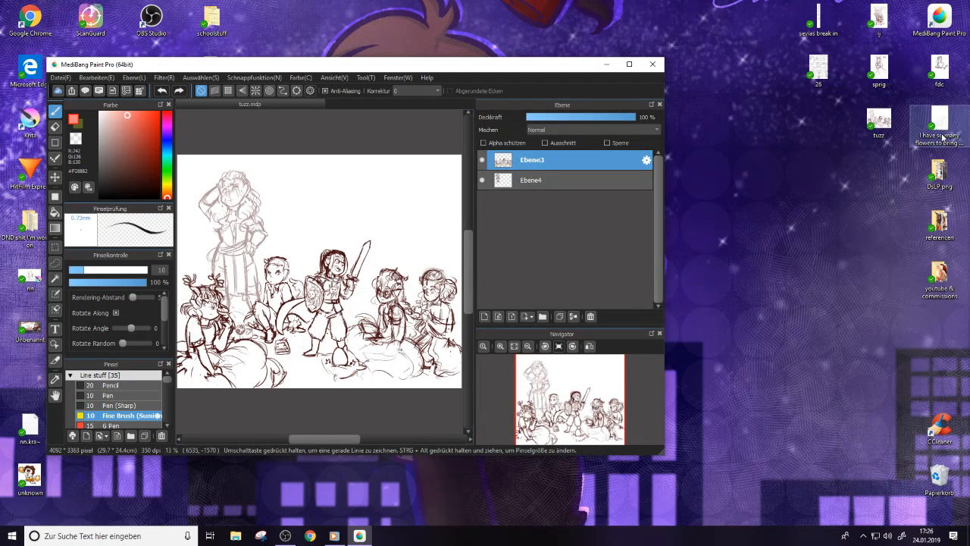
# Open sprig.mdp and the comic strip "sevias break in" from the desktop and maximize the window
pyautogui.moveTo(893, 82); pyautogui.dragTo(357, 275)
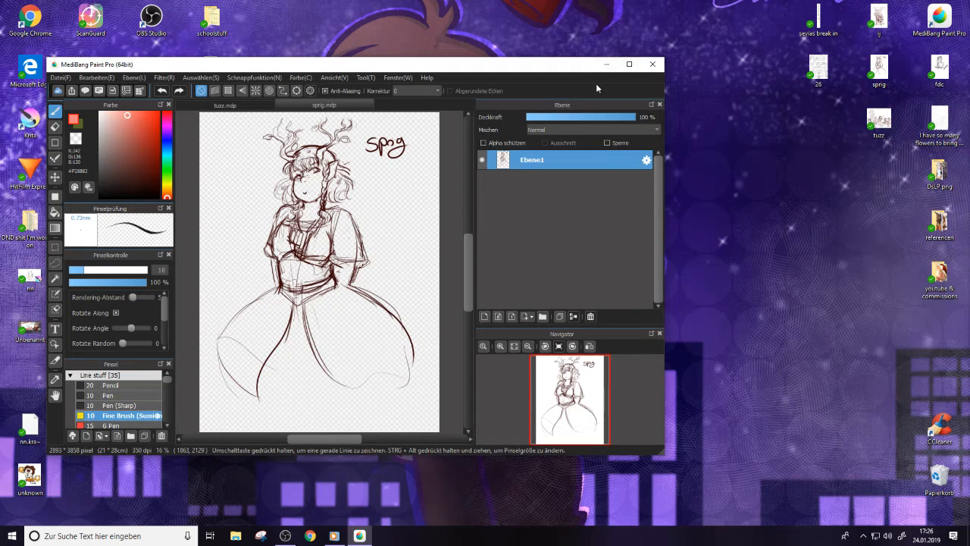
pyautogui.click(815, 29)
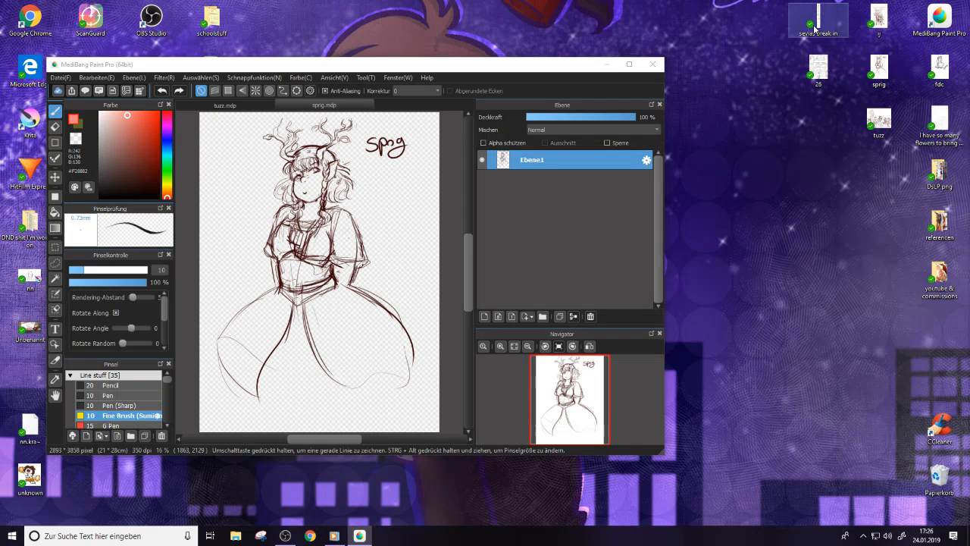
pyautogui.doubleClick(815, 29)
pyautogui.click(629, 64)
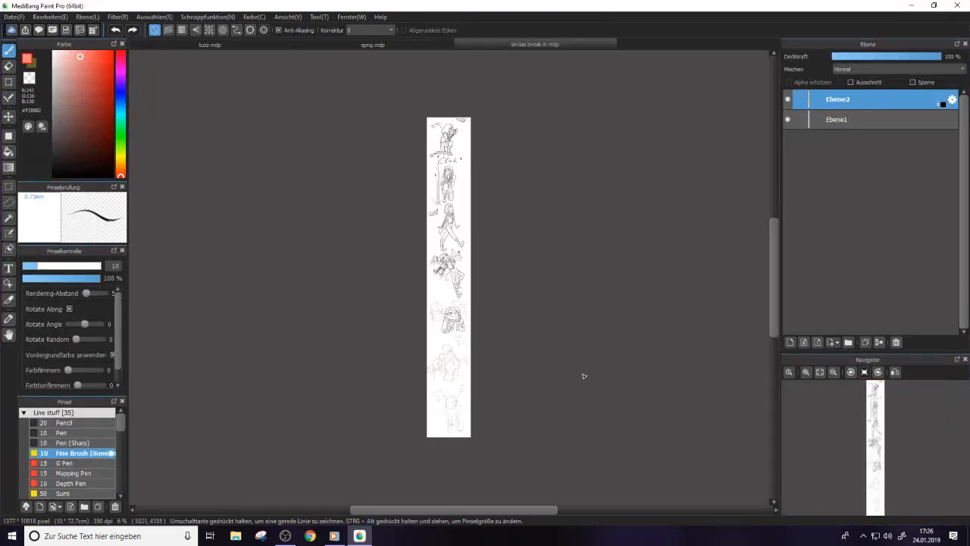
# Examine the upper panels of the "sevias break in" comic with and without the rough sketch layer Ebene1, and close the file
pyautogui.scroll(8, 487, 367)
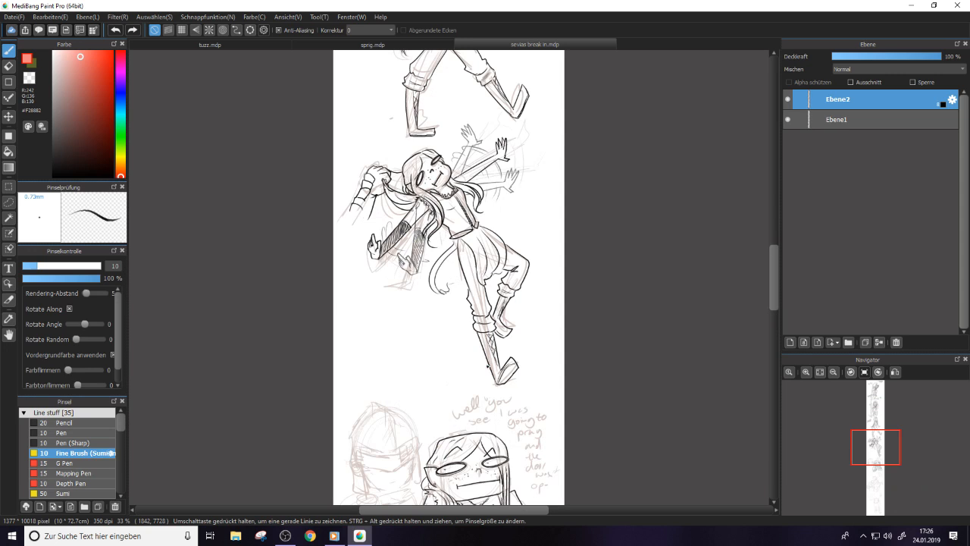
pyautogui.moveTo(773, 261); pyautogui.dragTo(767, 111)
pyautogui.hotkey('ctrl', '-')
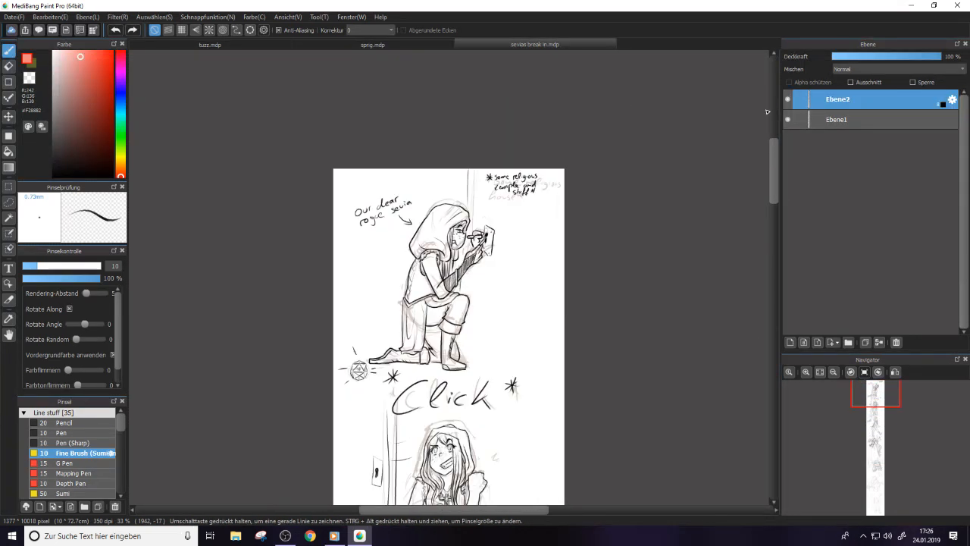
pyautogui.moveTo(774, 179)
pyautogui.mouseDown()
pyautogui.moveTo(776, 382)
pyautogui.moveTo(768, 206)
pyautogui.mouseUp()
pyautogui.click(787, 119)
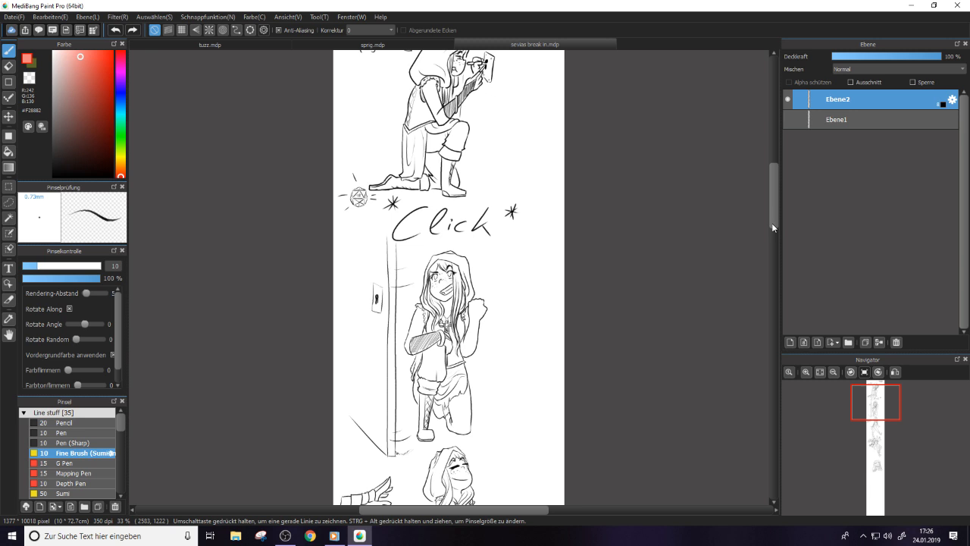
pyautogui.moveTo(772, 222); pyautogui.dragTo(779, 135)
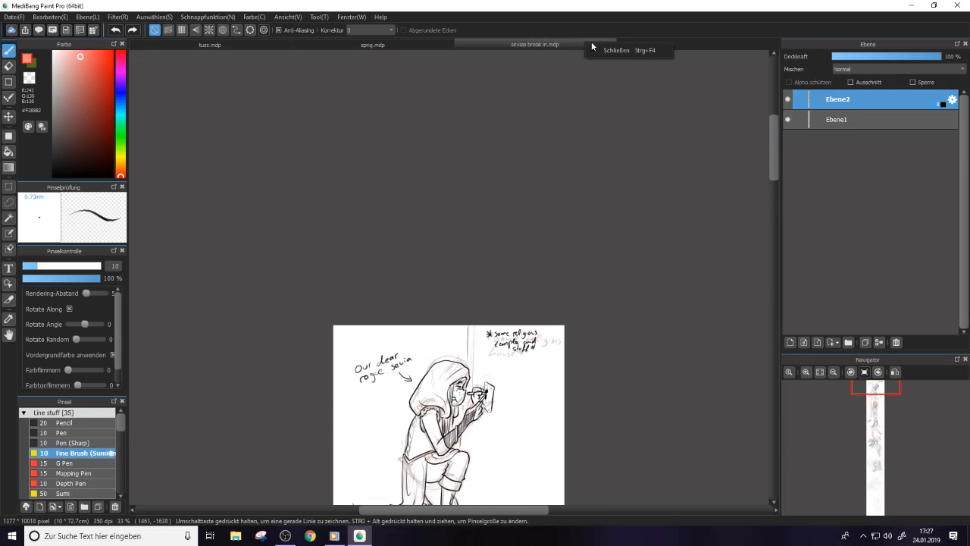
pyautogui.click(614, 44)
# Compare the group sketch in tuzz.mdp with the antlered character in sprig.mdp, and close sprig.mdp
pyautogui.click(480, 44)
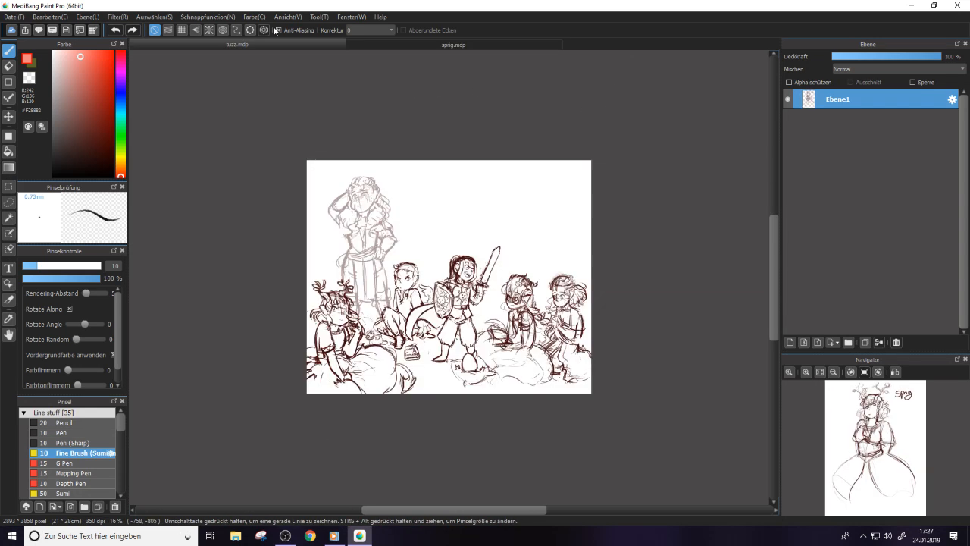
pyautogui.hotkey('ctrl', 'Tab')
pyautogui.click(474, 42)
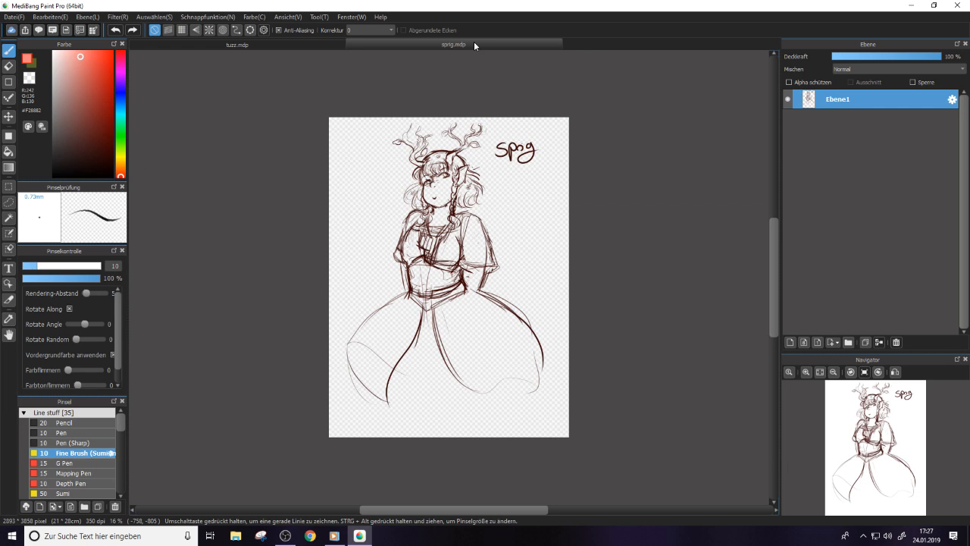
pyautogui.hotkey('ctrl', 'w')
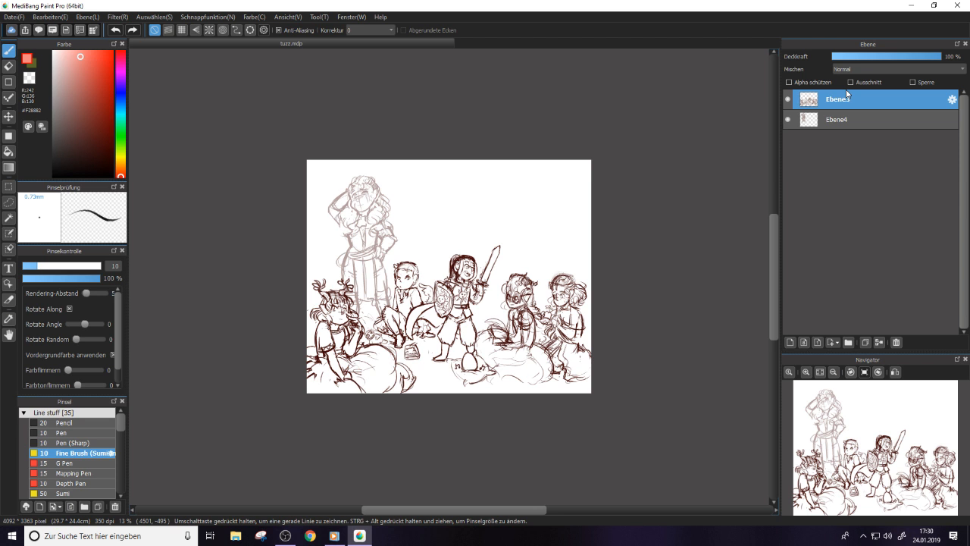
# Add a new 8-bit layer above the sketches in tuzz.mdp and group Ebene3 and Ebene4 in a collapsed folder beneath it
pyautogui.click(788, 99)
pyautogui.click(788, 99)
pyautogui.click(804, 342)
pyautogui.click(832, 123)
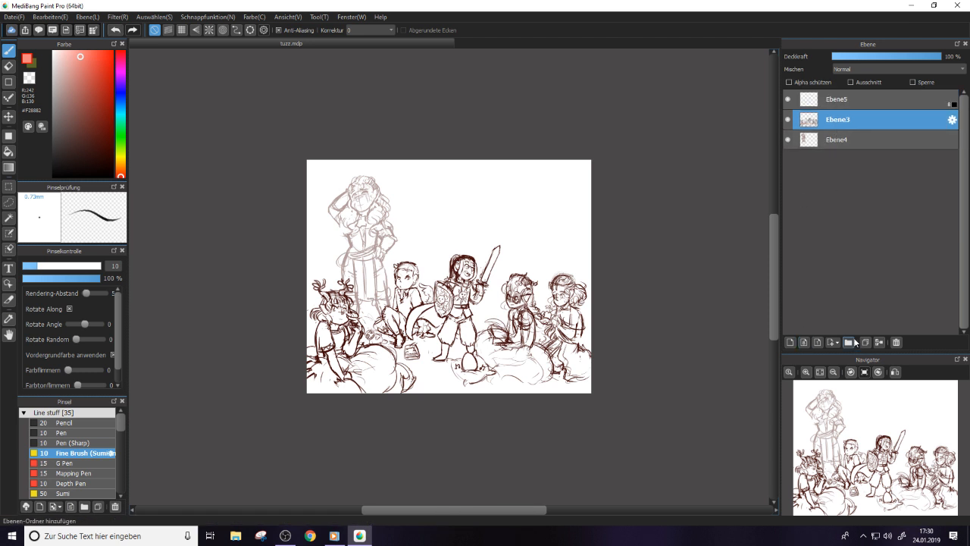
pyautogui.hotkey('ctrl', 'shift', 'n')
pyautogui.moveTo(831, 161); pyautogui.dragTo(838, 139)
pyautogui.click(839, 121)
pyautogui.click(809, 119)
pyautogui.click(855, 100)
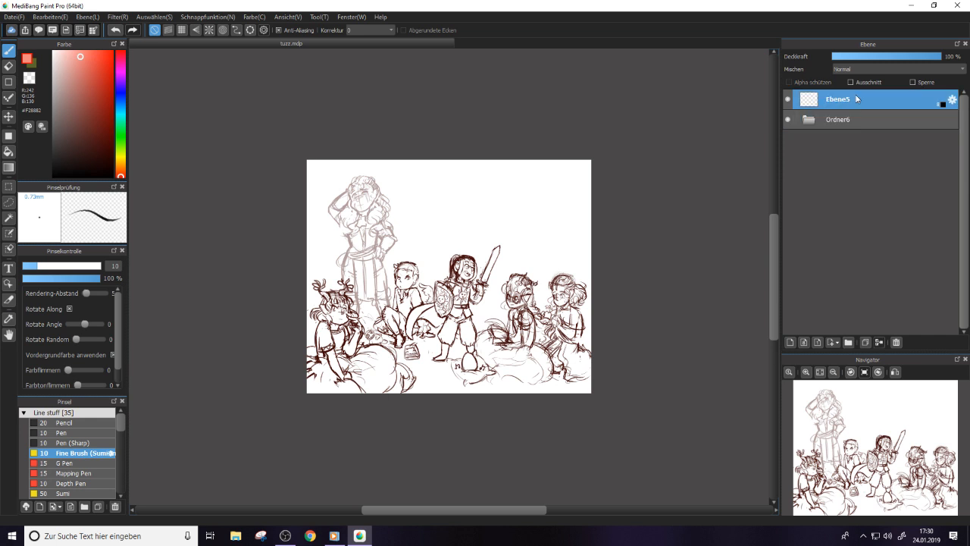
# Lower the opacity of the sketch folder Ordner6 to 35% and mirror the canvas view
pyautogui.hotkey('ctrl', '+')
pyautogui.hotkey('ctrl', '+')
pyautogui.click(864, 119)
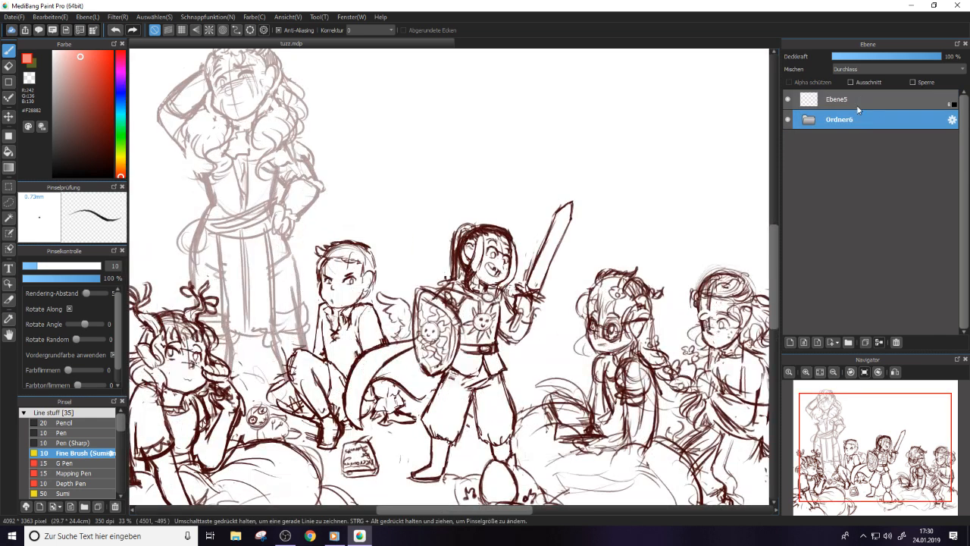
pyautogui.click(869, 58)
pyautogui.click(895, 371)
pyautogui.hotkey('ctrl', '+')
pyautogui.hotkey('ctrl', '+')
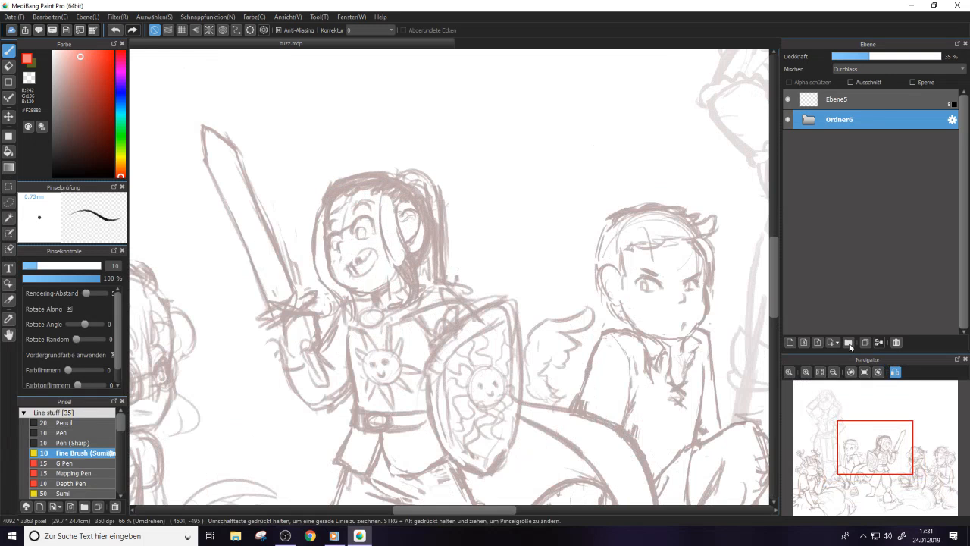
# Select Ebene5 and set the Fine Brush to black #000000 at size 8 for inking
pyautogui.scroll(2, 762, 286)
pyautogui.click(824, 103)
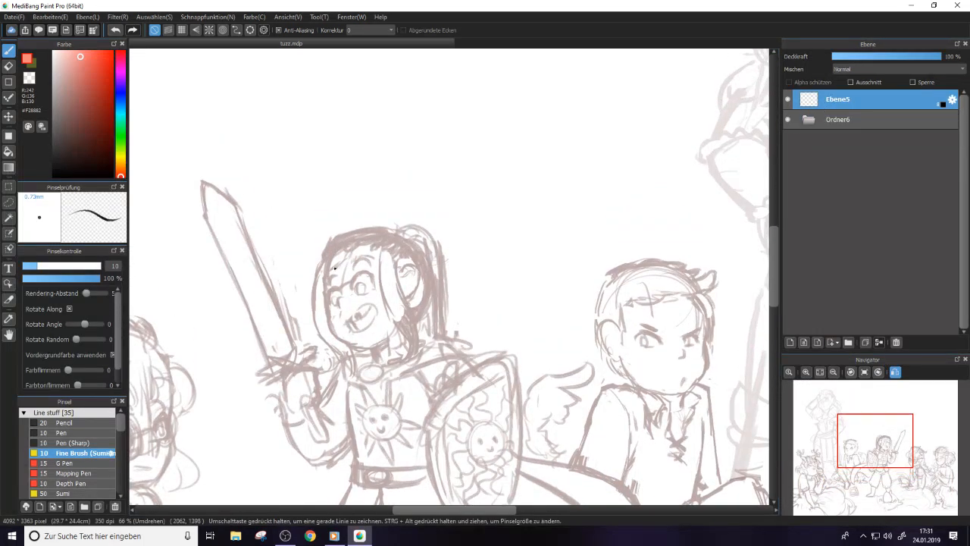
pyautogui.click(112, 176)
pyautogui.moveTo(44, 266); pyautogui.dragTo(33, 268)
pyautogui.scroll(2, 410, 394)
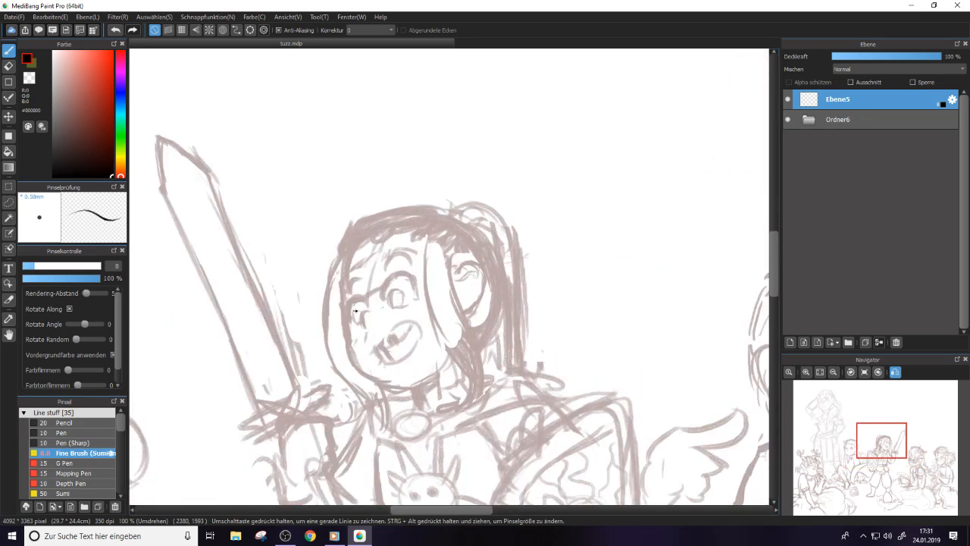
# Expand Ordner6, turn off the mirrored view, and make Ebene5 the active layer at the sword fighter's head
pyautogui.scroll(-3, 489, 272)
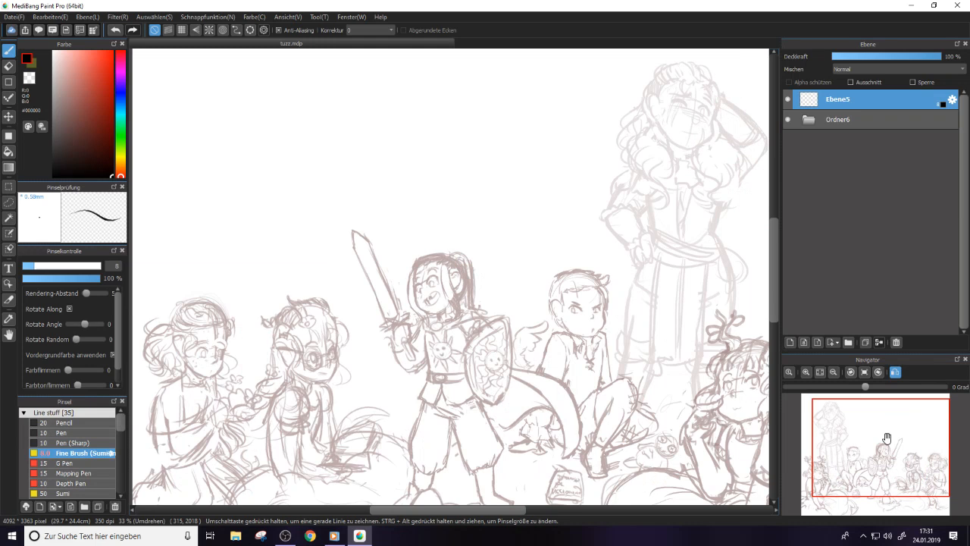
pyautogui.moveTo(887, 438); pyautogui.dragTo(751, 438)
pyautogui.scroll(2, 755, 291)
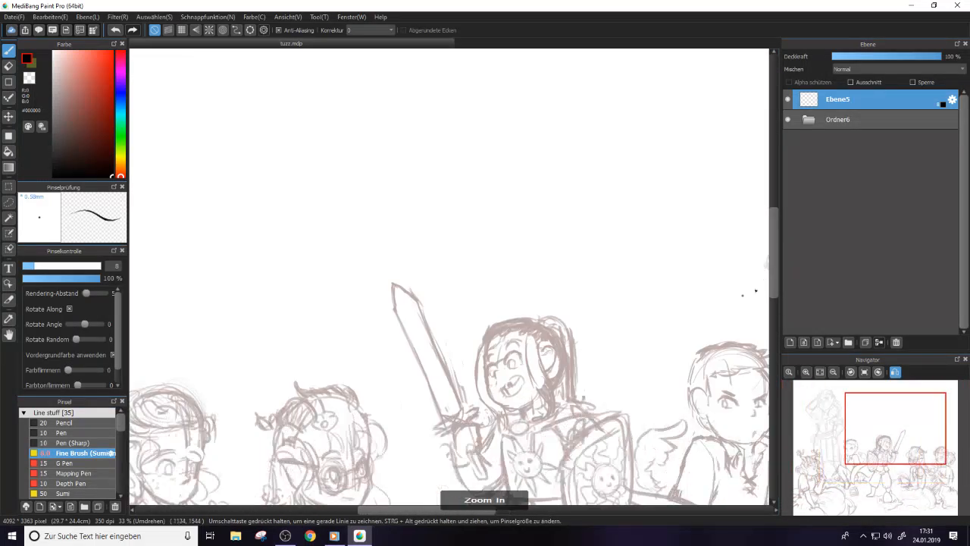
pyautogui.click(805, 121)
pyautogui.click(834, 140)
pyautogui.click(895, 371)
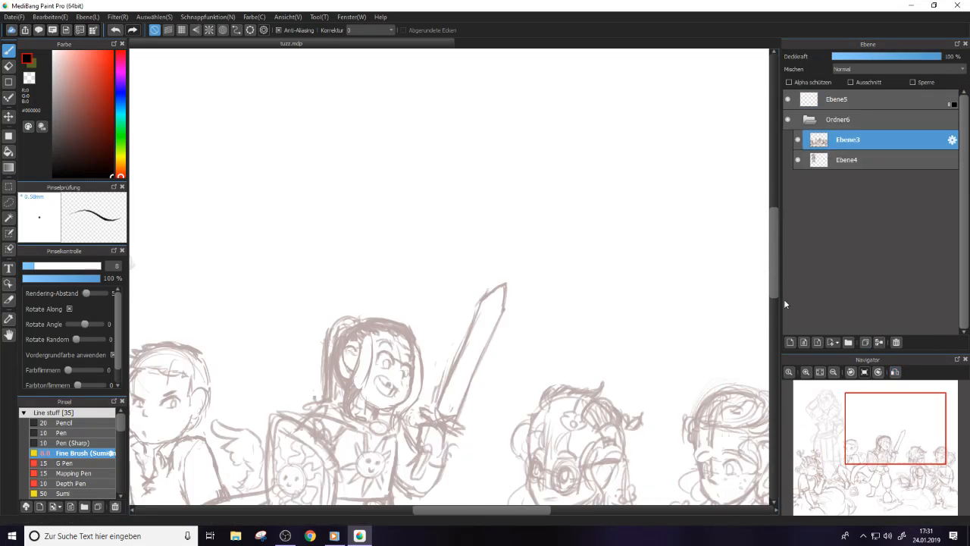
pyautogui.scroll(3, 771, 276)
pyautogui.scroll(2, 770, 278)
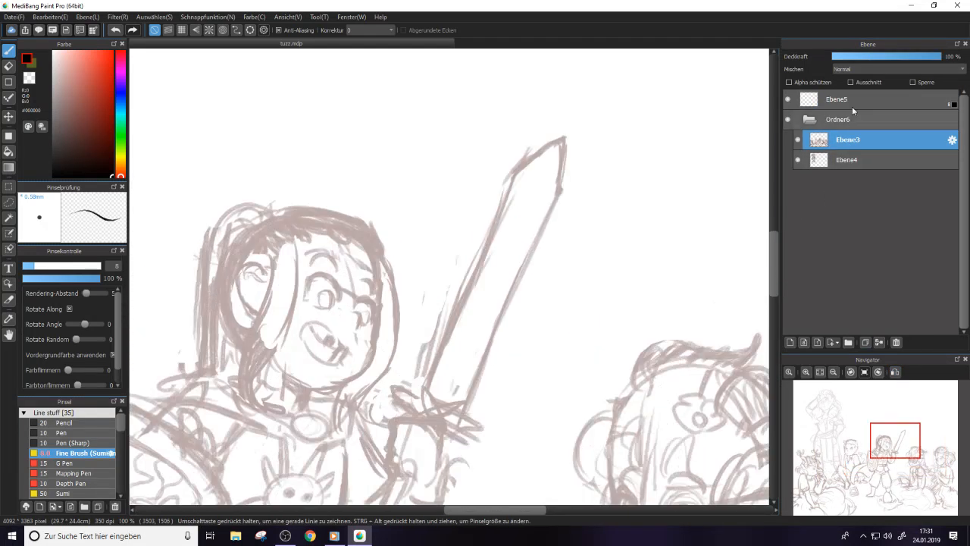
pyautogui.click(849, 105)
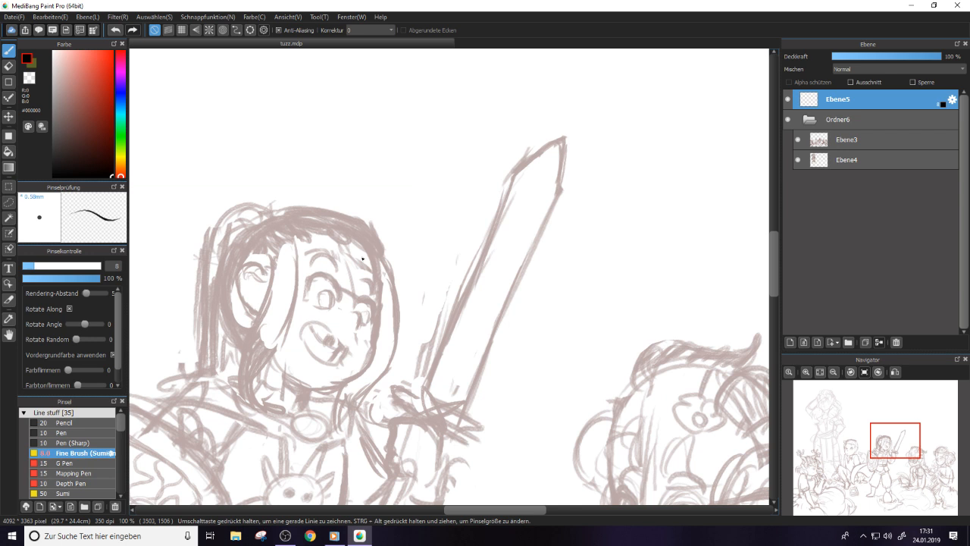
# Try an ink stroke down the sword fighter's cheek on Ebene5 and undo it
pyautogui.moveTo(373, 303); pyautogui.dragTo(374, 357)
pyautogui.press('e')
pyautogui.hotkey('ctrl', 'z')
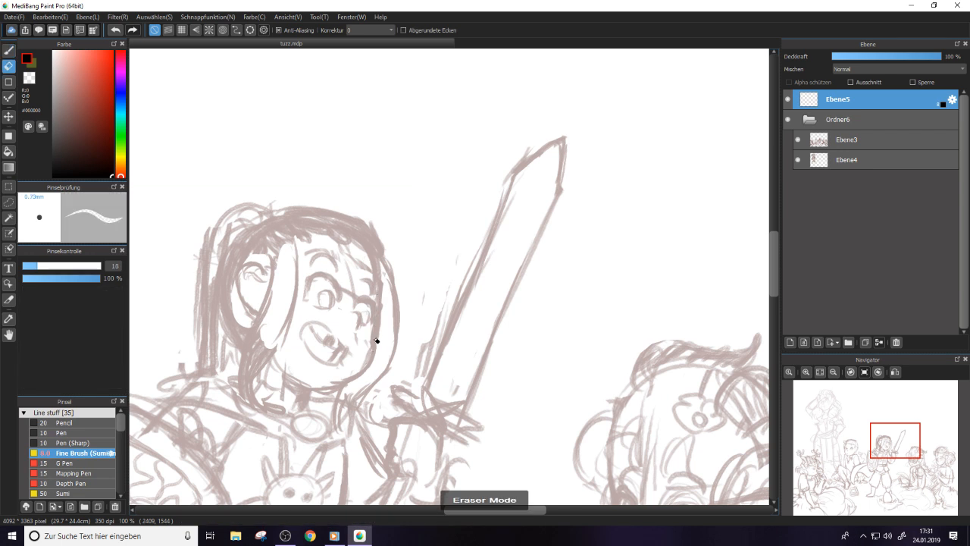
# Return to the Fine Brush, set its size to 14.1, and mirror the canvas view
pyautogui.press('b')
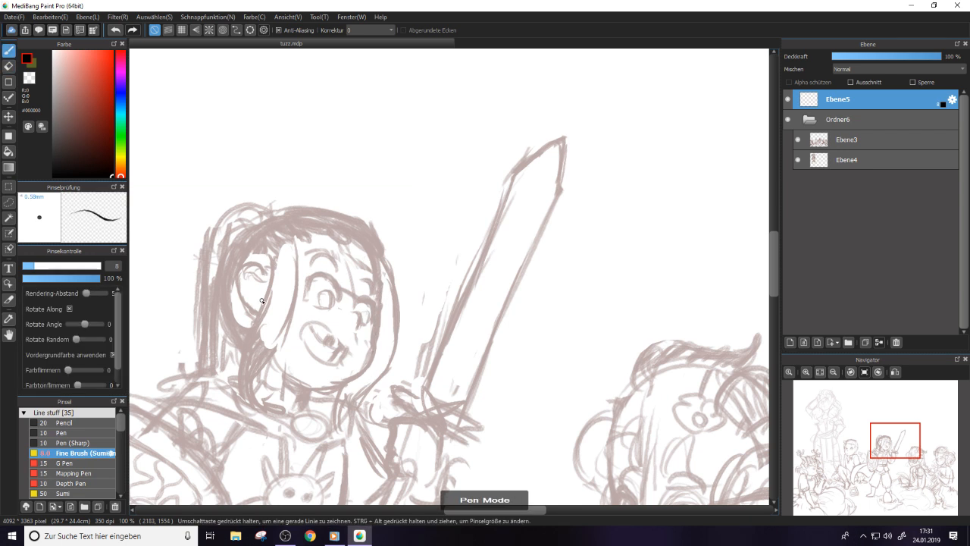
pyautogui.click(58, 265)
pyautogui.press('h')
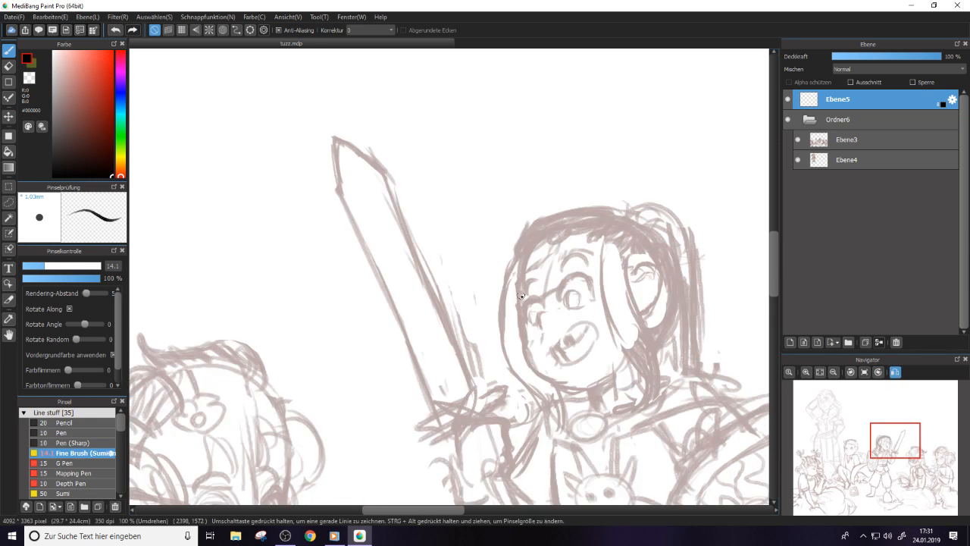
# Try inking the sword fighter's cheek and jaw outline twice on Ebene5, undoing each stroke
pyautogui.moveTo(520, 296)
pyautogui.mouseDown()
pyautogui.moveTo(523, 341)
pyautogui.moveTo(546, 388)
pyautogui.mouseUp()
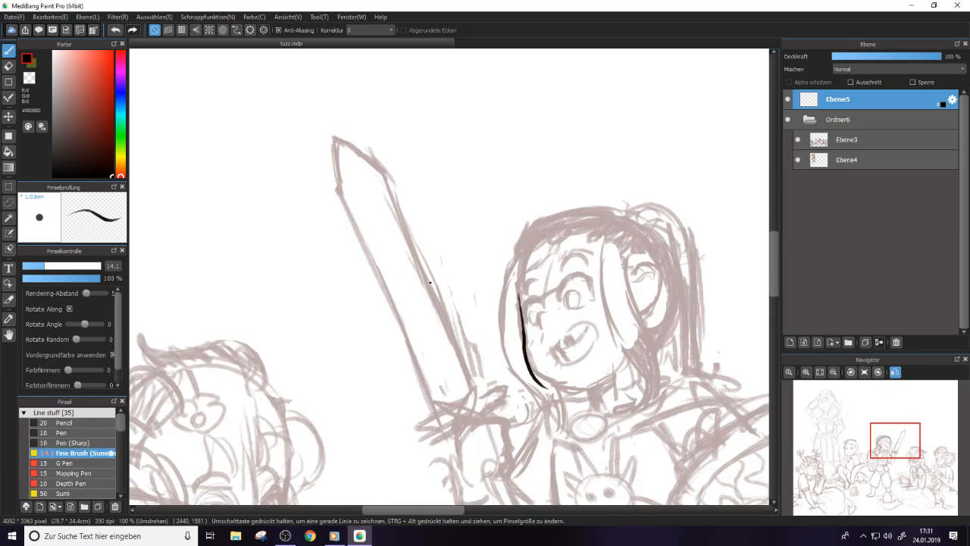
pyautogui.click(115, 30)
pyautogui.moveTo(522, 349)
pyautogui.mouseDown()
pyautogui.moveTo(360, 349)
pyautogui.moveTo(417, 387)
pyautogui.mouseUp()
pyautogui.click(114, 30)
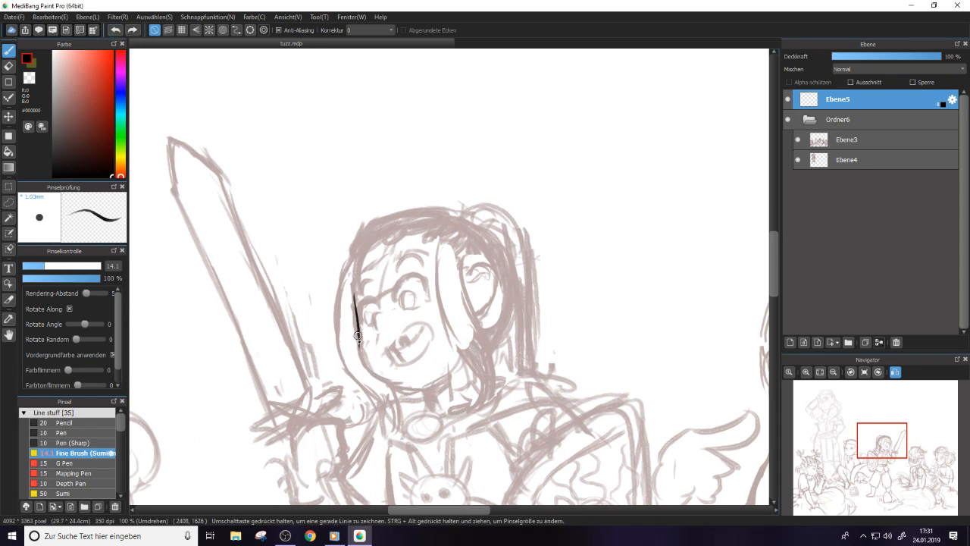
# Ink the face contour from cheek to chin once more, erase that line, and switch back to the brush
pyautogui.moveTo(357, 337)
pyautogui.mouseDown()
pyautogui.moveTo(384, 377)
pyautogui.moveTo(429, 387)
pyautogui.mouseUp()
pyautogui.press('e')
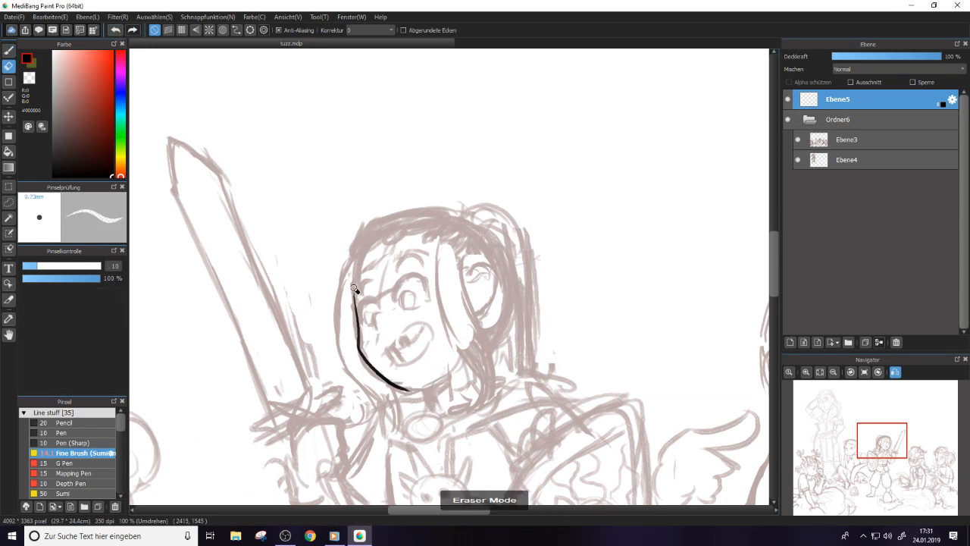
pyautogui.moveTo(355, 287)
pyautogui.mouseDown()
pyautogui.moveTo(375, 375)
pyautogui.moveTo(360, 345)
pyautogui.moveTo(362, 354)
pyautogui.moveTo(385, 379)
pyautogui.mouseUp()
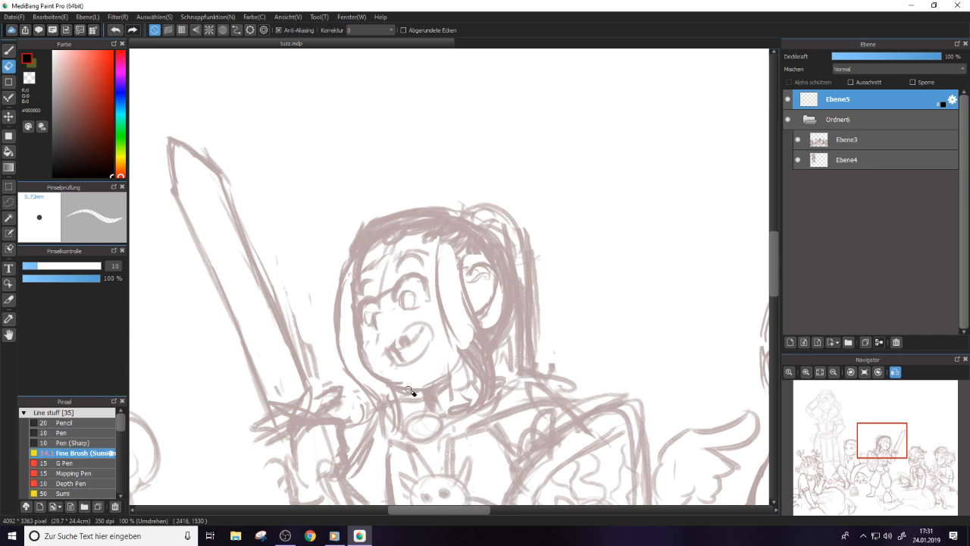
pyautogui.press('b')
pyautogui.hotkey('ctrl', '+')
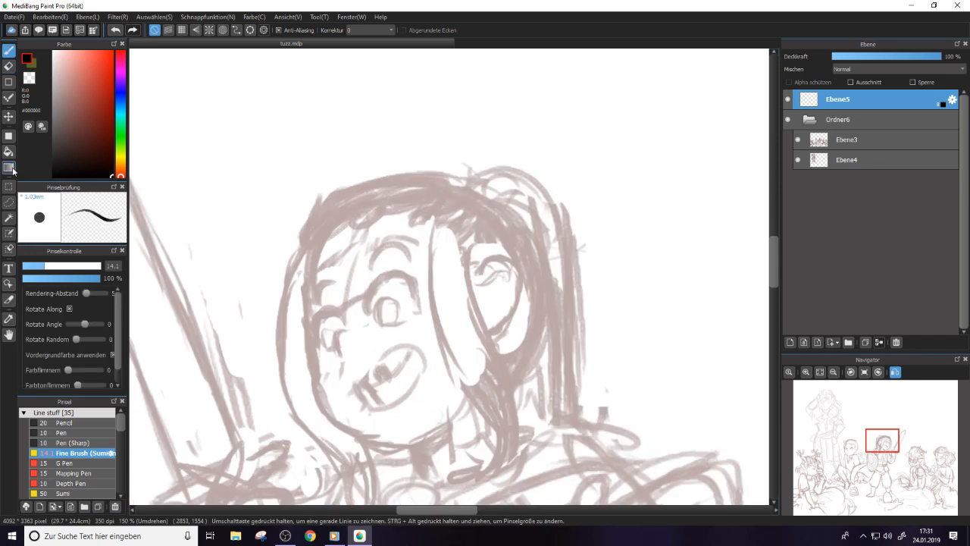
# Try inking the sword fighter's forehead, cheek and jaw contour on Ebene5 in a rotated view, undoing each stroke
pyautogui.moveTo(773, 267); pyautogui.dragTo(774, 279)
pyautogui.click(878, 372)
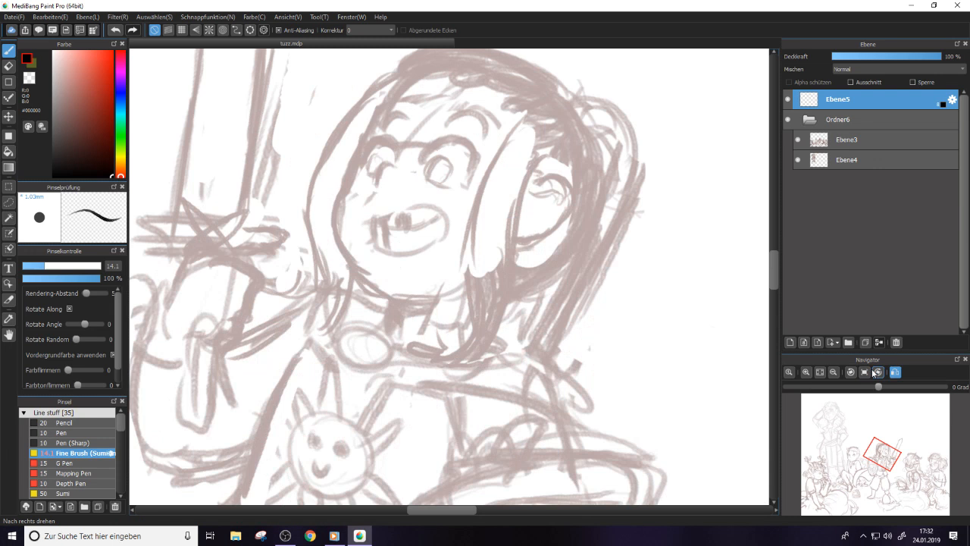
pyautogui.scroll(3, 773, 257)
pyautogui.moveTo(388, 209); pyautogui.dragTo(361, 267)
pyautogui.hotkey('ctrl', 'z')
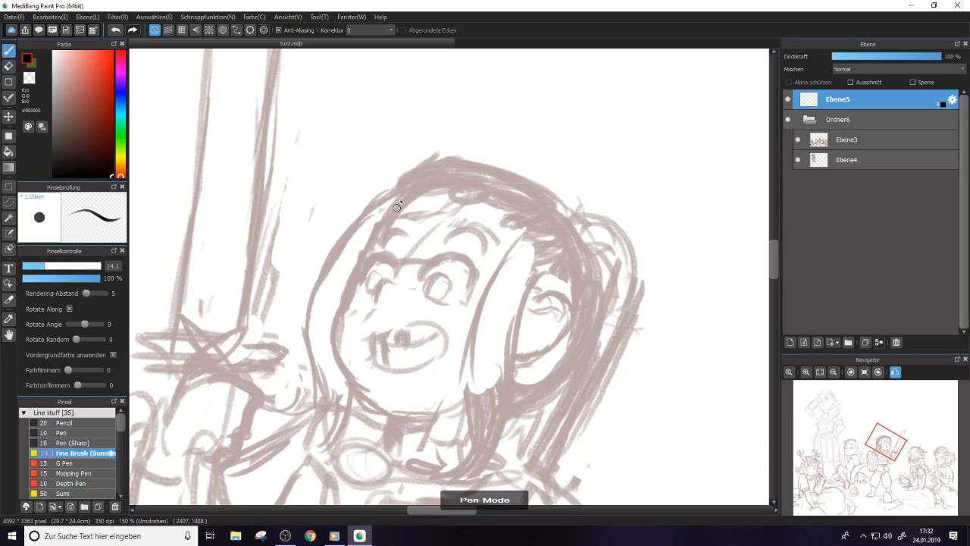
pyautogui.moveTo(405, 192)
pyautogui.mouseDown()
pyautogui.moveTo(334, 321)
pyautogui.moveTo(367, 406)
pyautogui.mouseUp()
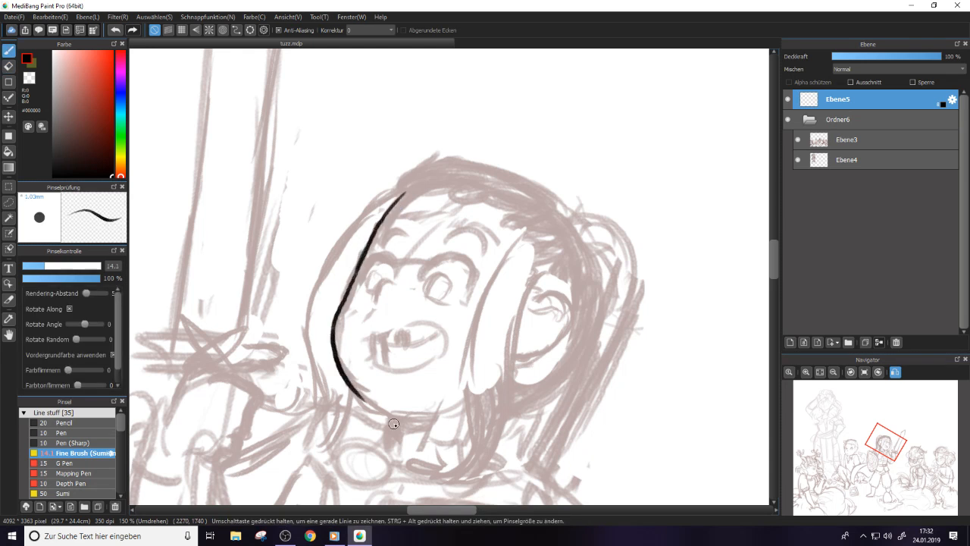
pyautogui.hotkey('ctrl', 'z')
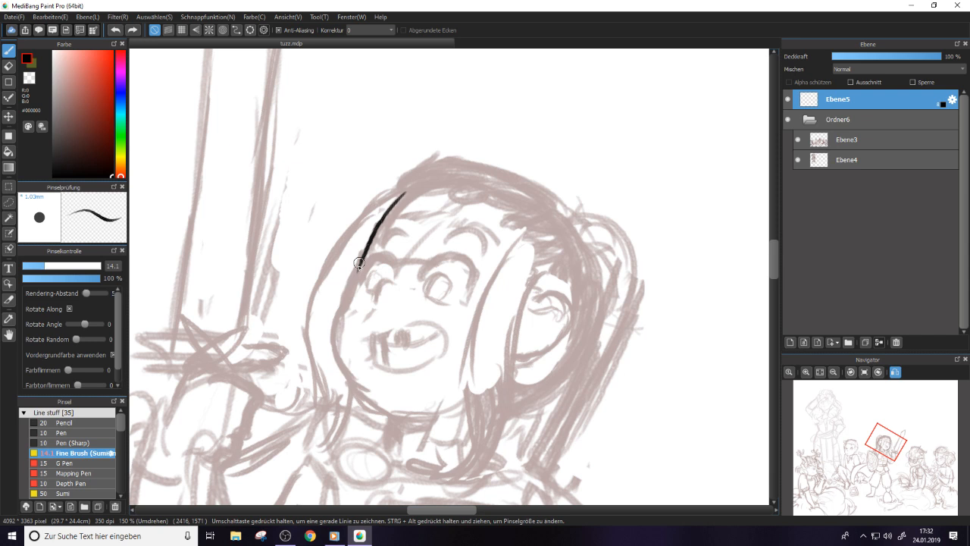
# Ink the sword fighter's face contour on Ebene5 from the temple down the cheek, around the chin and along the jaw toward the ear
pyautogui.moveTo(350, 269)
pyautogui.mouseDown()
pyautogui.moveTo(352, 382)
pyautogui.moveTo(438, 416)
pyautogui.mouseUp()
pyautogui.hotkey('ctrl', 'z')
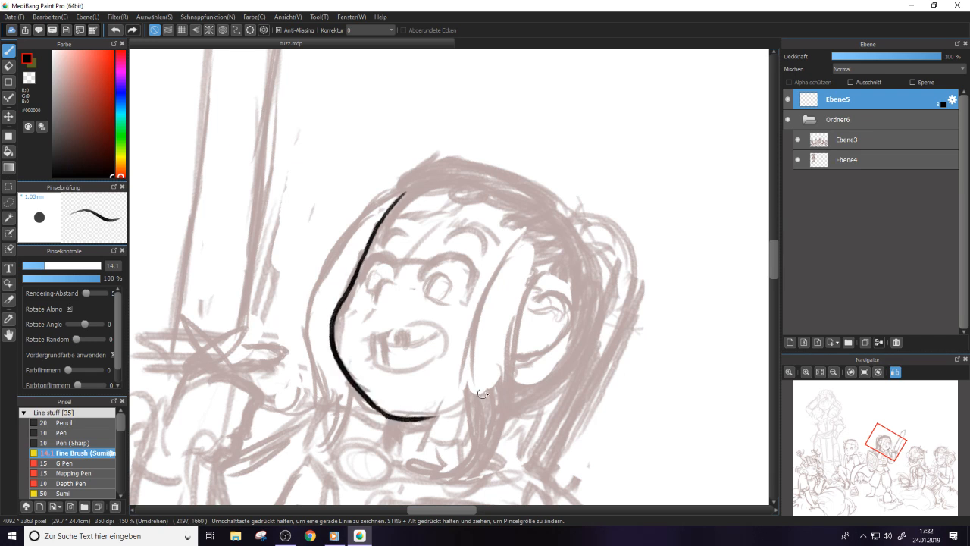
pyautogui.click(895, 372)
pyautogui.click(878, 371)
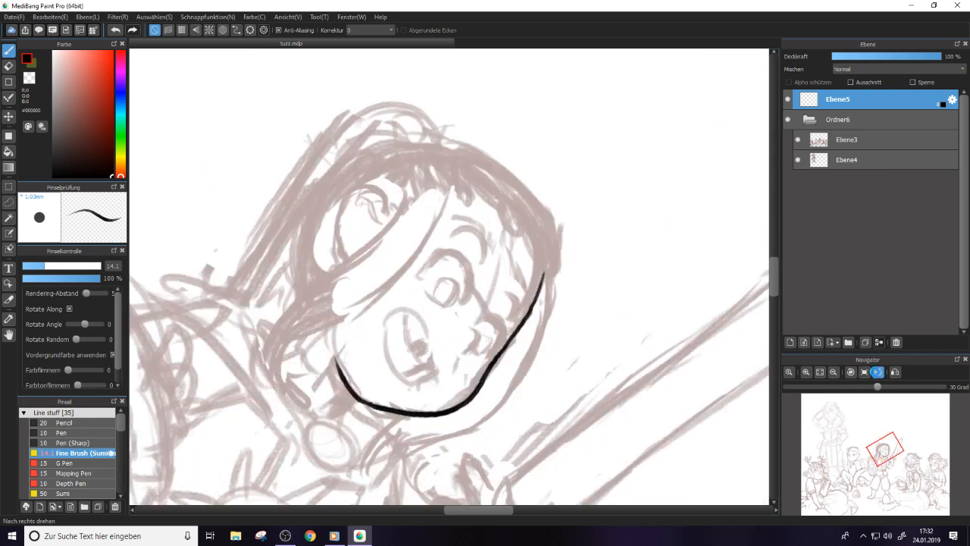
pyautogui.moveTo(305, 300)
pyautogui.mouseDown()
pyautogui.moveTo(347, 220)
pyautogui.moveTo(306, 299)
pyautogui.mouseUp()
pyautogui.press('e')
pyautogui.press('e')
pyautogui.moveTo(336, 238); pyautogui.dragTo(307, 314)
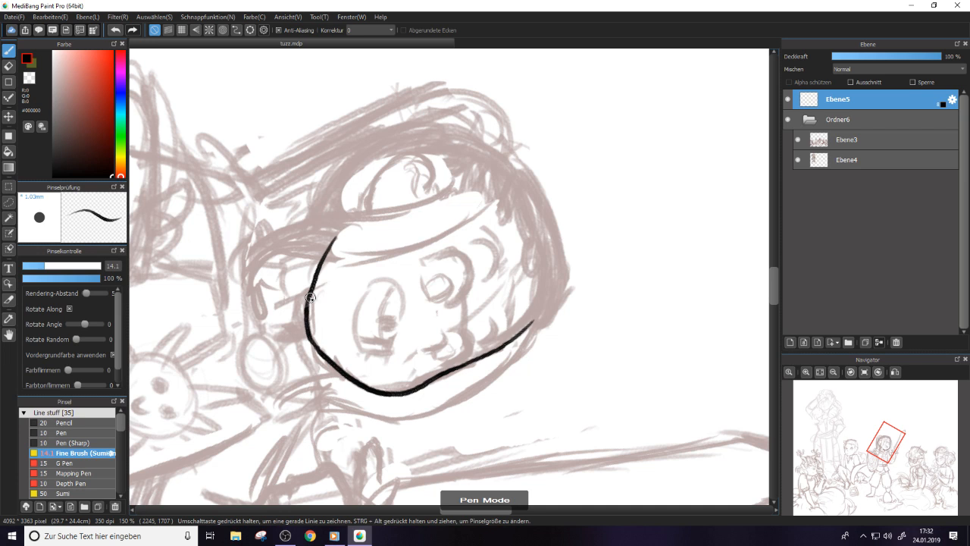
# Straighten the view and try inking the outer curve of the ear several times, undoing each stroke
pyautogui.click(850, 371)
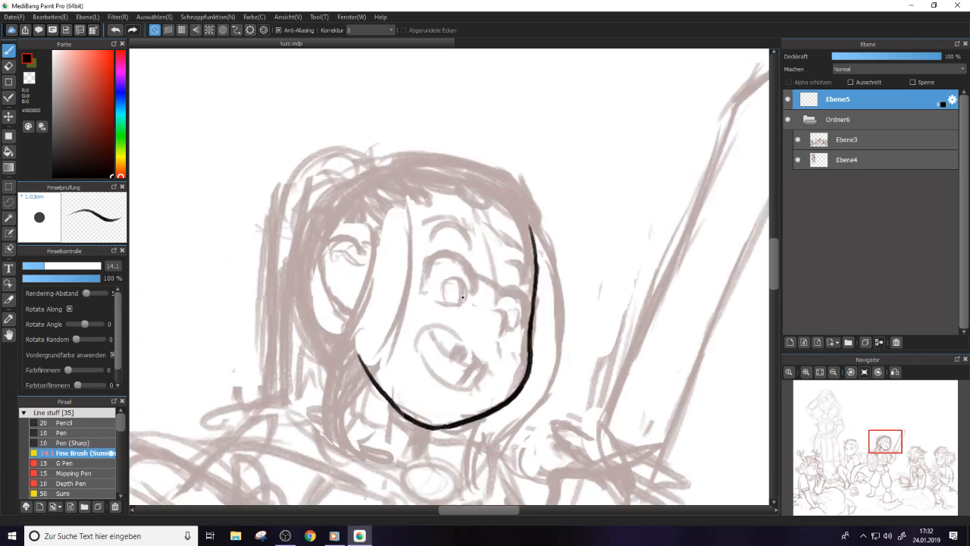
pyautogui.press('e')
pyautogui.press('e')
pyautogui.moveTo(360, 252)
pyautogui.mouseDown()
pyautogui.moveTo(333, 238)
pyautogui.moveTo(332, 302)
pyautogui.moveTo(354, 320)
pyautogui.mouseUp()
pyautogui.hotkey('ctrl', 'z')
pyautogui.moveTo(360, 250)
pyautogui.mouseDown()
pyautogui.moveTo(313, 263)
pyautogui.moveTo(356, 321)
pyautogui.mouseUp()
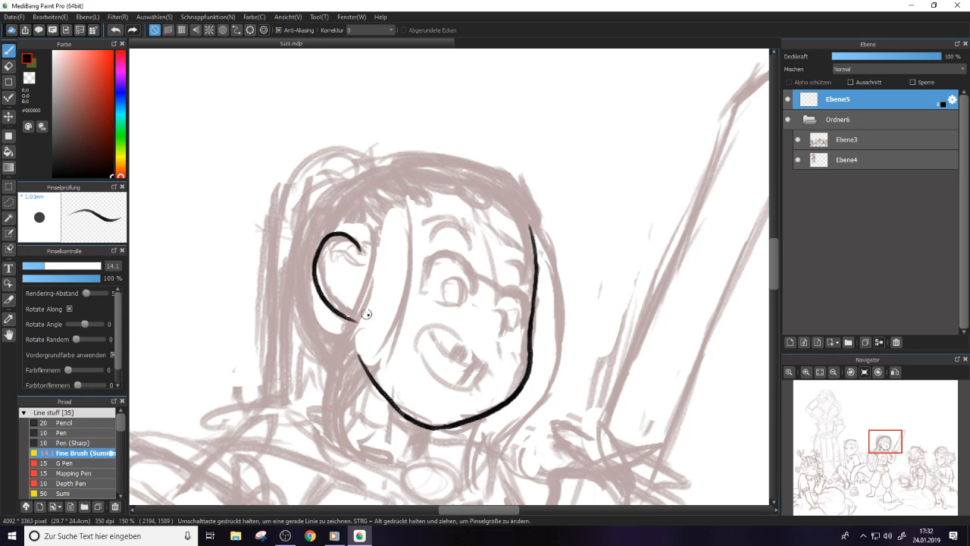
pyautogui.hotkey('ctrl', 'z')
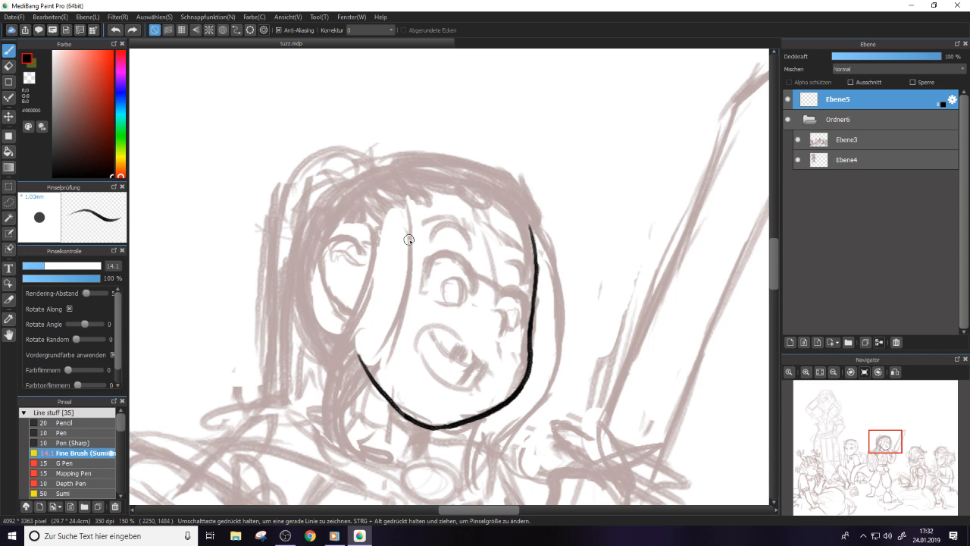
pyautogui.moveTo(362, 250)
pyautogui.mouseDown()
pyautogui.moveTo(323, 254)
pyautogui.moveTo(358, 307)
pyautogui.mouseUp()
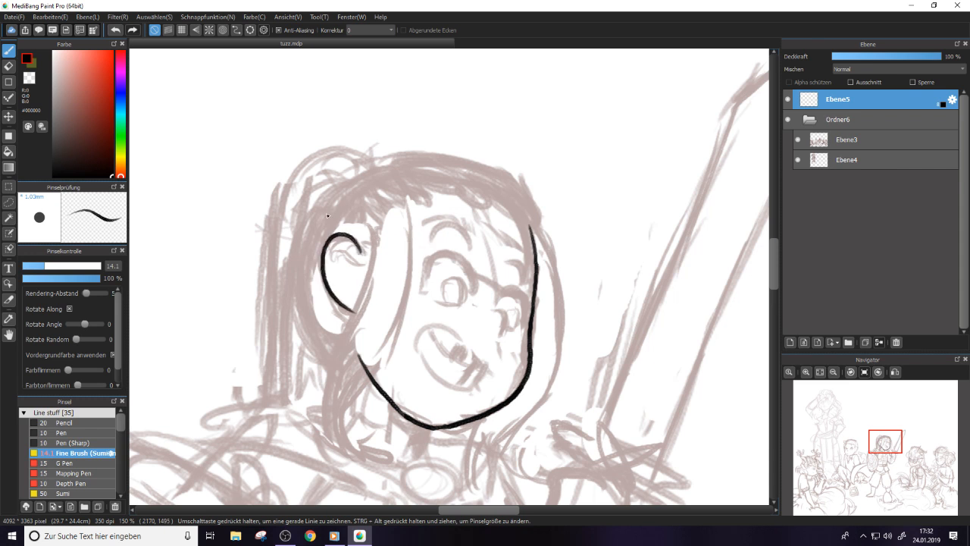
pyautogui.hotkey('ctrl', 'z')
pyautogui.moveTo(362, 251)
pyautogui.mouseDown()
pyautogui.moveTo(328, 240)
pyautogui.moveTo(349, 317)
pyautogui.mouseUp()
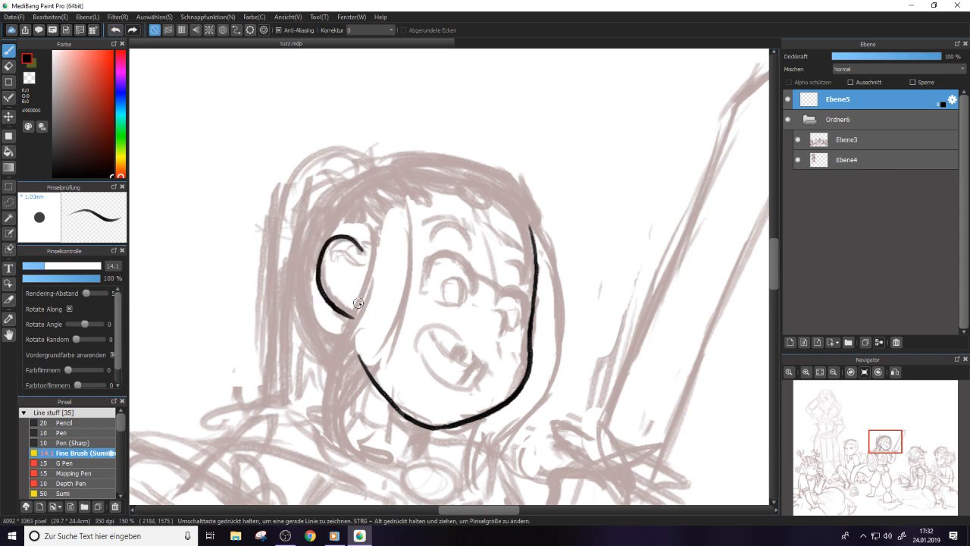
pyautogui.hotkey('ctrl', 'z')
pyautogui.moveTo(361, 250)
pyautogui.mouseDown()
pyautogui.moveTo(341, 311)
pyautogui.moveTo(350, 318)
pyautogui.mouseUp()
pyautogui.hotkey('ctrl', 'z')
# Try an ear outline with a thickened lower edge, undo it completely and return to the brush
pyautogui.moveTo(357, 253)
pyautogui.mouseDown()
pyautogui.moveTo(335, 235)
pyautogui.moveTo(323, 287)
pyautogui.moveTo(353, 311)
pyautogui.moveTo(335, 291)
pyautogui.mouseUp()
pyautogui.hotkey('ctrl', 'z')
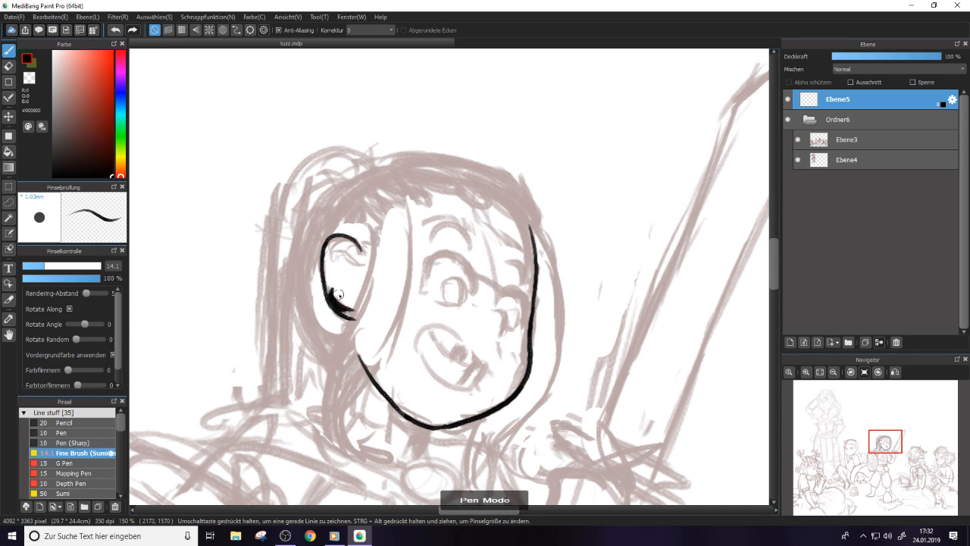
pyautogui.press('e')
pyautogui.click(115, 30)
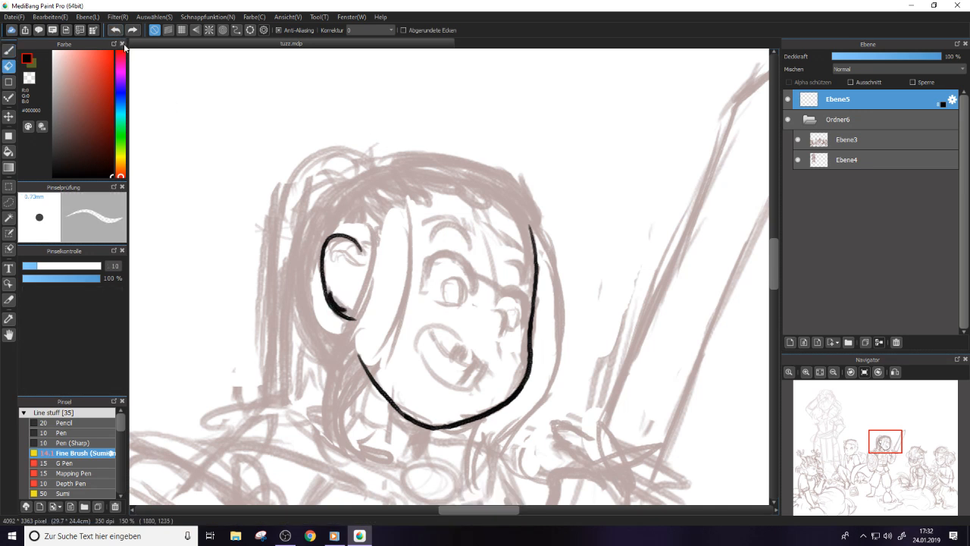
pyautogui.click(116, 30)
pyautogui.hotkey('ctrl', 'z')
pyautogui.hotkey('ctrl', 'z')
pyautogui.press('e')
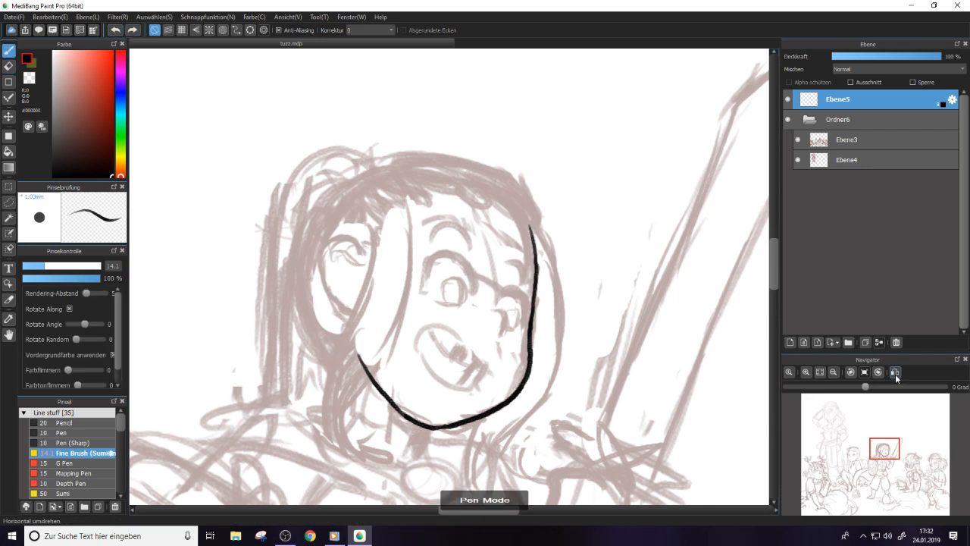
# Mirror the canvas view and ink the sword fighter's outer ear curve and the fold inside it
pyautogui.click(895, 372)
pyautogui.press('b')
pyautogui.moveTo(534, 252)
pyautogui.mouseDown()
pyautogui.moveTo(541, 241)
pyautogui.moveTo(549, 312)
pyautogui.mouseUp()
pyautogui.hotkey('ctrl', 'z')
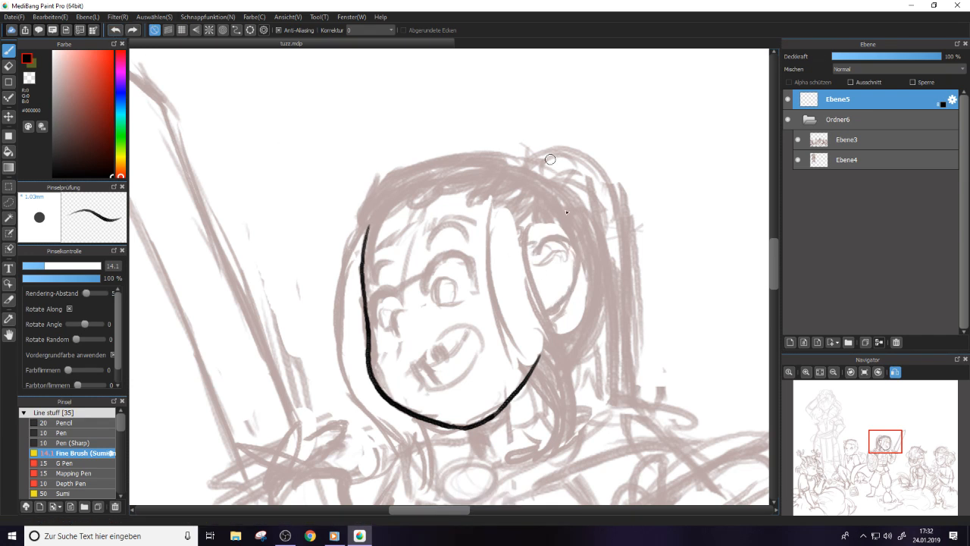
pyautogui.moveTo(534, 252)
pyautogui.mouseDown()
pyautogui.moveTo(553, 314)
pyautogui.moveTo(545, 319)
pyautogui.moveTo(546, 260)
pyautogui.moveTo(564, 263)
pyautogui.mouseUp()
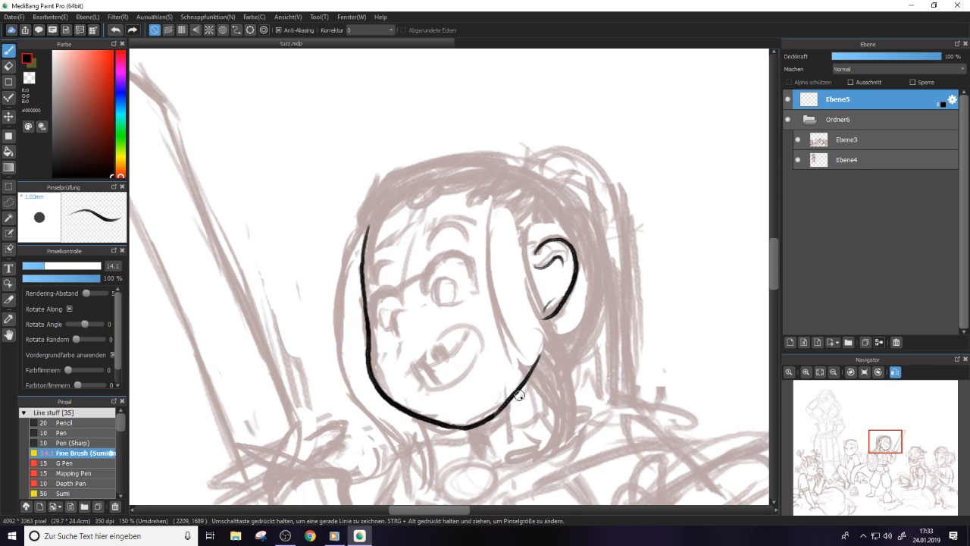
# Flip the view back, try a short ink stroke for the nose, and erase it
pyautogui.press('h')
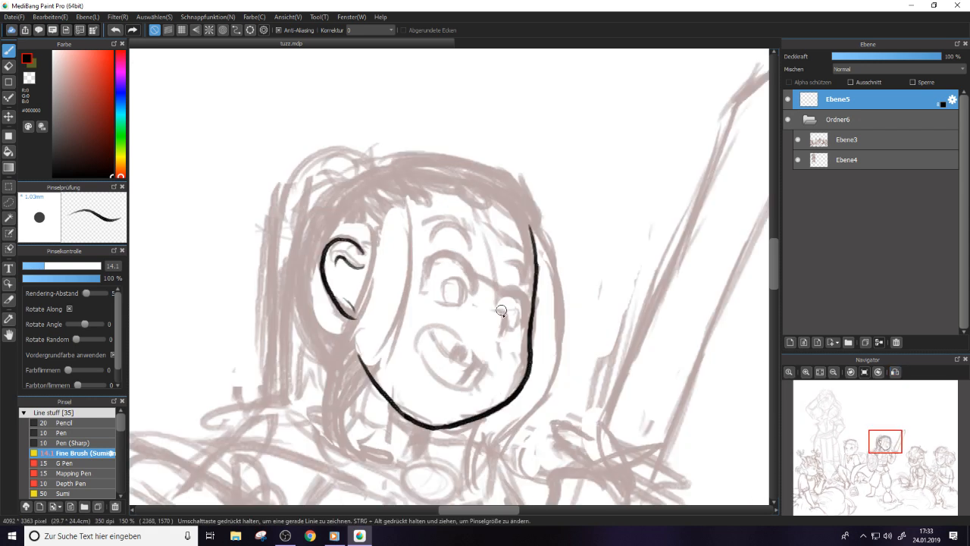
pyautogui.press('e')
pyautogui.moveTo(494, 309)
pyautogui.mouseDown()
pyautogui.moveTo(500, 339)
pyautogui.moveTo(505, 318)
pyautogui.moveTo(496, 316)
pyautogui.moveTo(500, 341)
pyautogui.mouseUp()
pyautogui.press('e')
pyautogui.press('e')
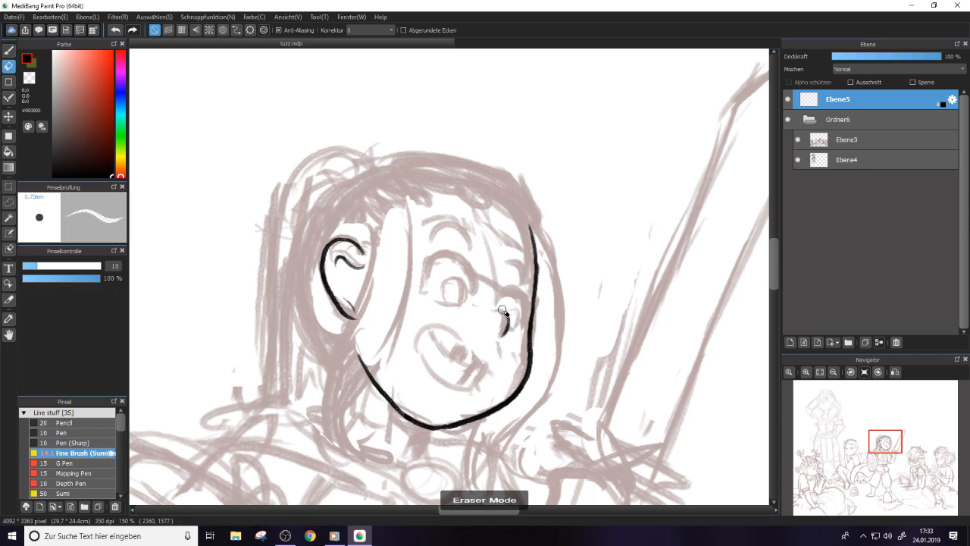
pyautogui.moveTo(502, 307); pyautogui.dragTo(508, 321)
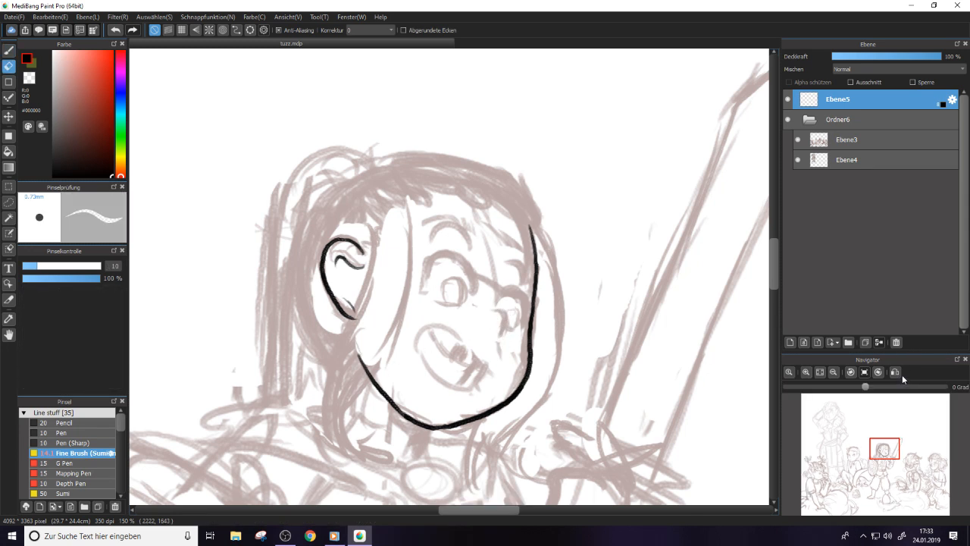
# Mirror the view and ink the nose with a bridge line, a curved tip and a small nostril mark
pyautogui.press('h')
pyautogui.press('e')
pyautogui.moveTo(394, 273); pyautogui.dragTo(402, 303)
pyautogui.press('e')
pyautogui.press('e')
pyautogui.moveTo(390, 269)
pyautogui.mouseDown()
pyautogui.moveTo(404, 296)
pyautogui.moveTo(400, 329)
pyautogui.mouseUp()
pyautogui.click(407, 330)
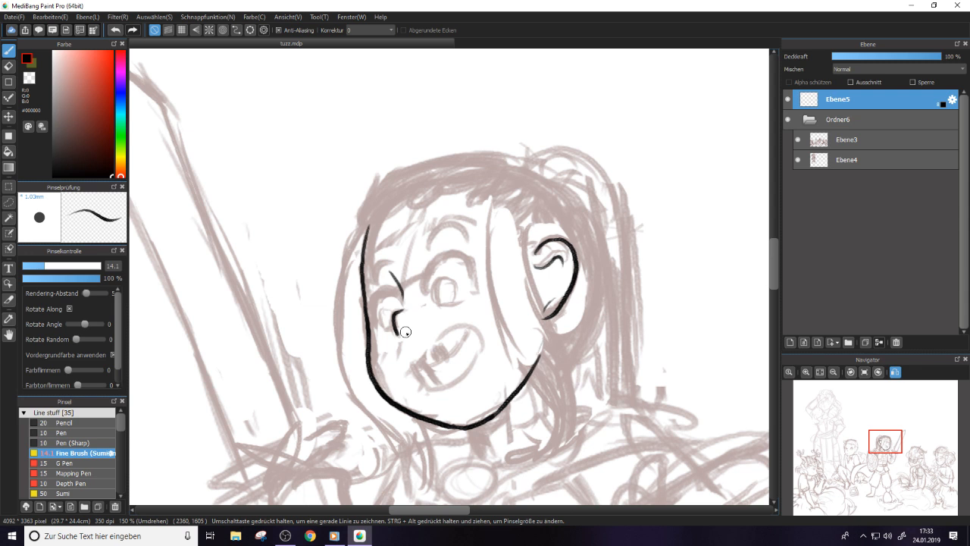
# Try inking both neck lines below the jaw and erase them in the unmirrored view
pyautogui.press('e')
pyautogui.press('e')
pyautogui.moveTo(466, 429); pyautogui.dragTo(468, 463)
pyautogui.click(854, 372)
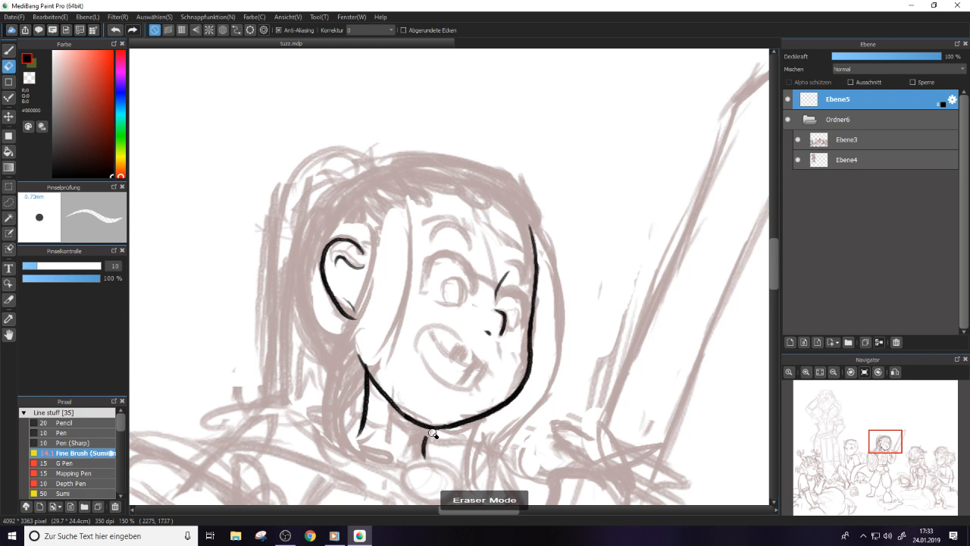
pyautogui.moveTo(426, 438); pyautogui.dragTo(427, 473)
pyautogui.moveTo(363, 378); pyautogui.dragTo(361, 446)
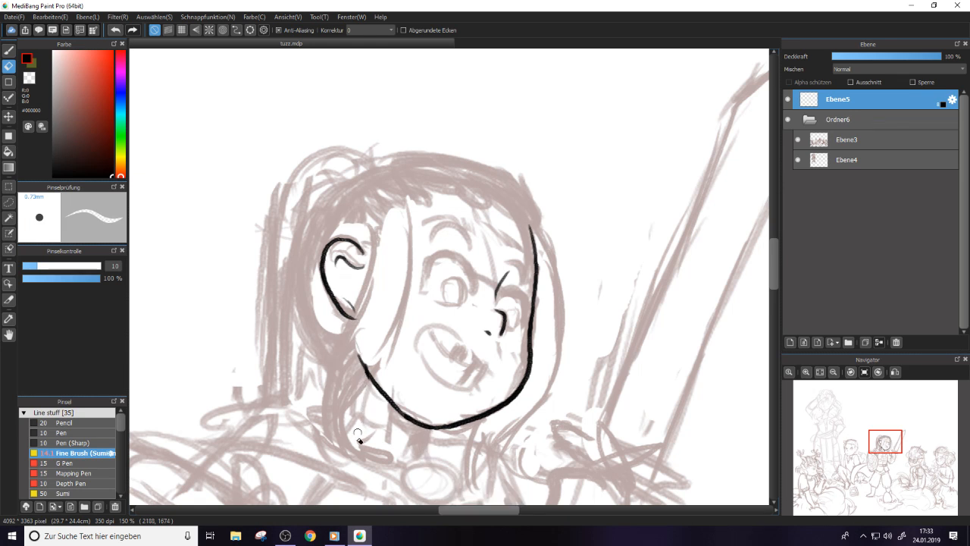
# Ink both neck lines again, from the jaw corner and from under the chin, and clean up the front line with the eraser
pyautogui.press('b')
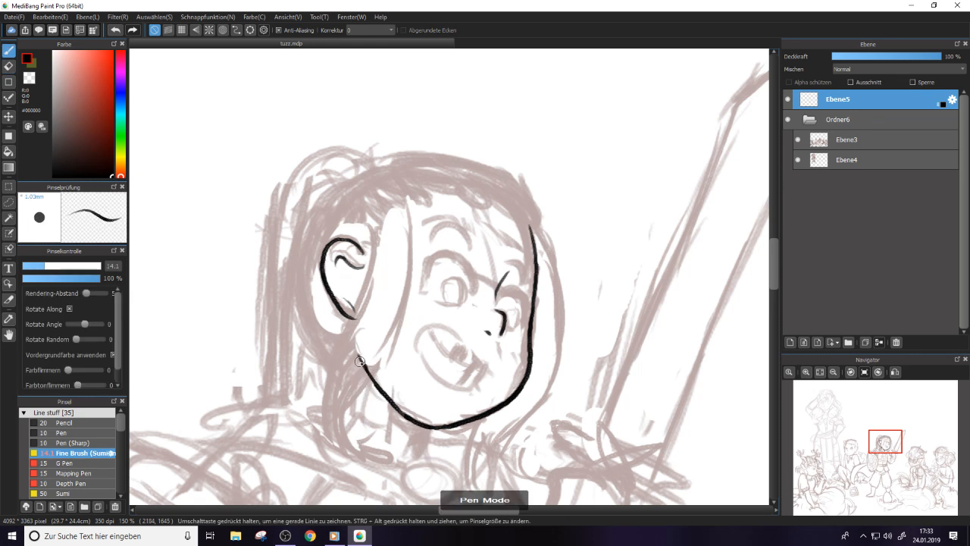
pyautogui.moveTo(364, 363); pyautogui.dragTo(352, 423)
pyautogui.moveTo(430, 428); pyautogui.dragTo(417, 456)
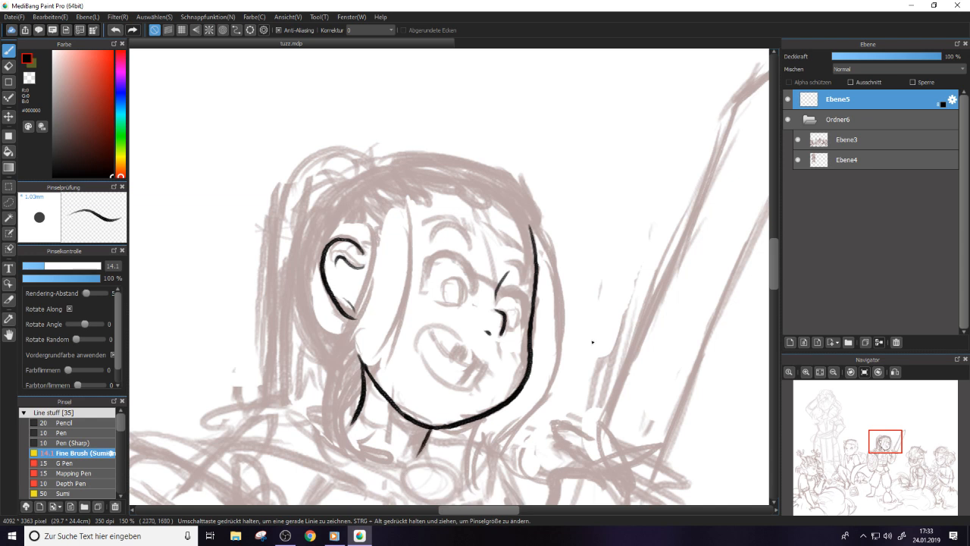
pyautogui.scroll(-3, 774, 292)
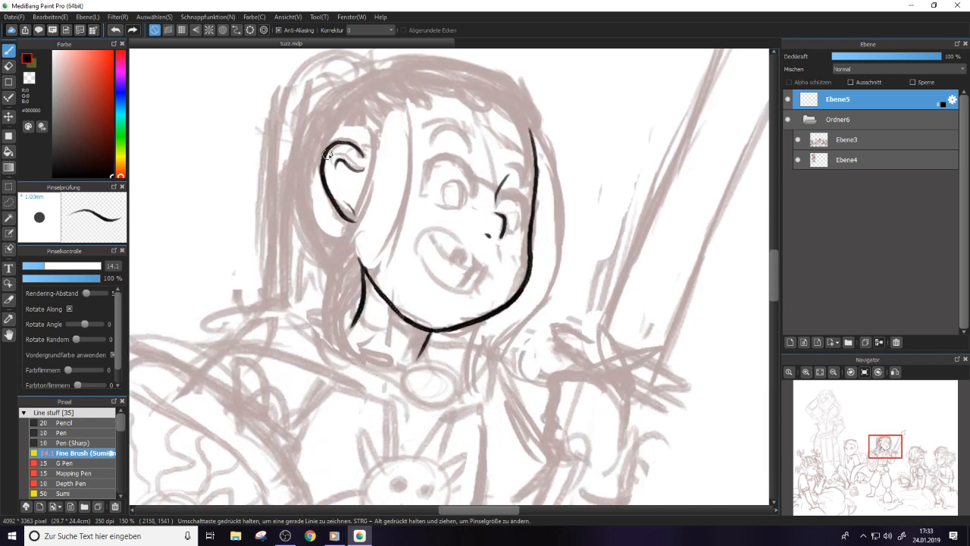
pyautogui.press('e')
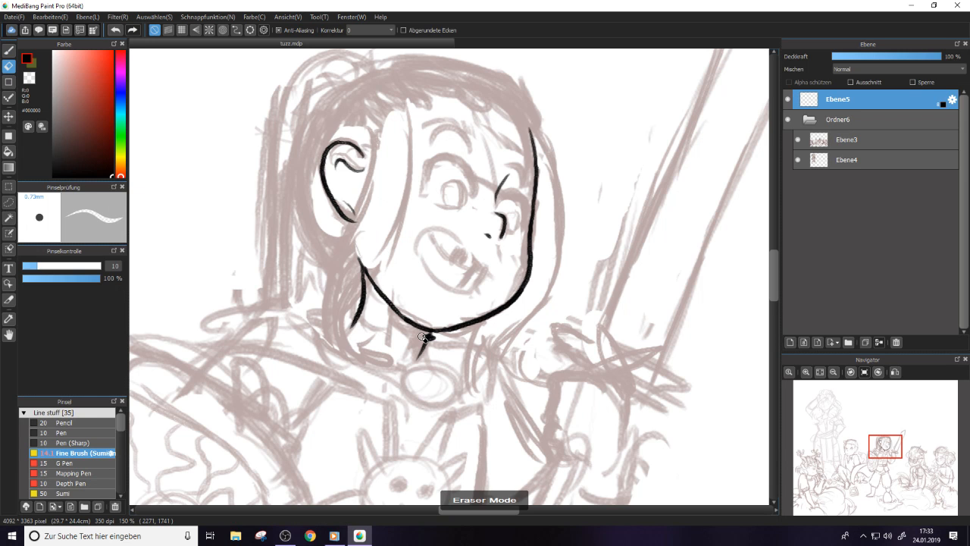
pyautogui.moveTo(423, 345); pyautogui.dragTo(414, 363)
pyautogui.press('b')
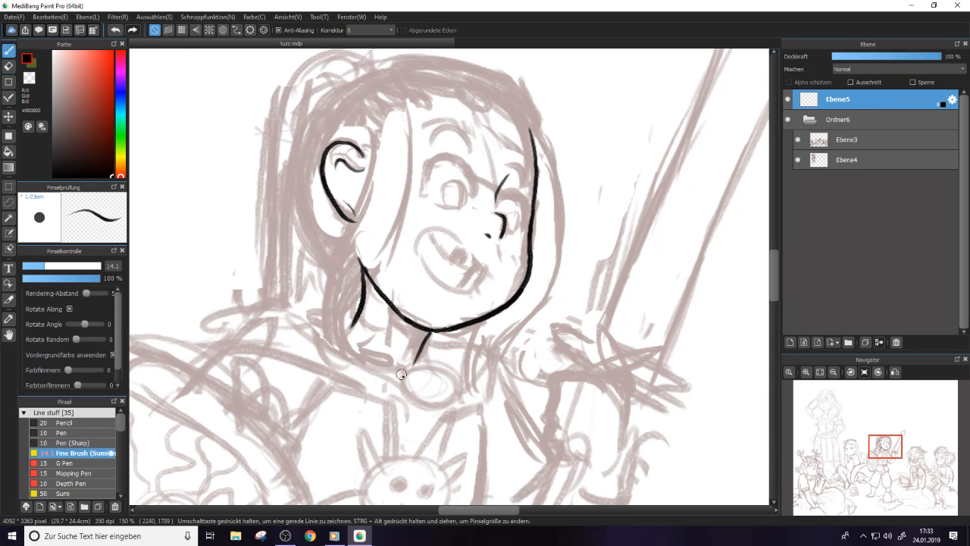
# Try inking the upper lid of the eye beside the nose twice, undoing both strokes
pyautogui.moveTo(774, 281)
pyautogui.mouseDown()
pyautogui.moveTo(774, 289)
pyautogui.moveTo(771, 260)
pyautogui.moveTo(772, 270)
pyautogui.mouseUp()
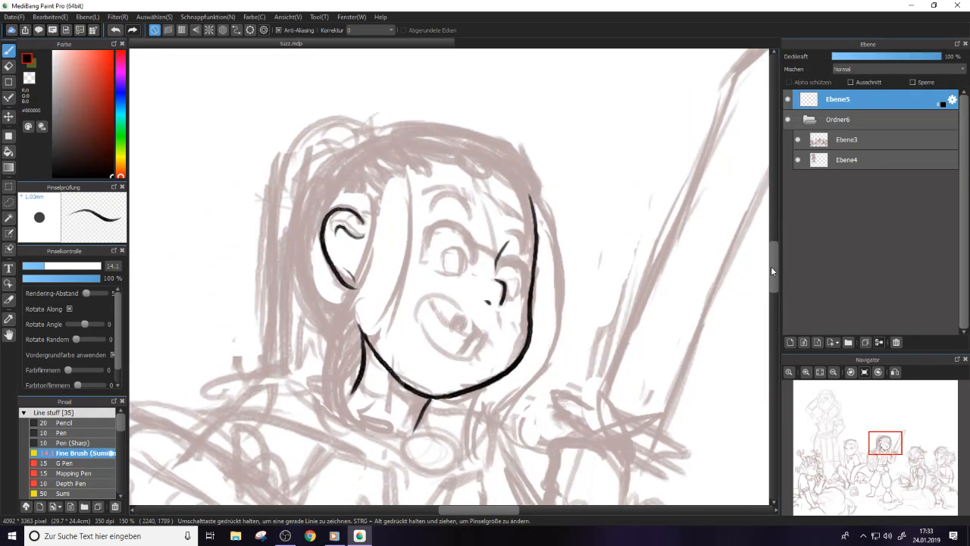
pyautogui.moveTo(497, 270)
pyautogui.mouseDown()
pyautogui.moveTo(525, 281)
pyautogui.moveTo(529, 296)
pyautogui.mouseUp()
pyautogui.click(116, 29)
pyautogui.moveTo(497, 264)
pyautogui.mouseDown()
pyautogui.moveTo(520, 261)
pyautogui.moveTo(527, 293)
pyautogui.mouseUp()
pyautogui.click(115, 29)
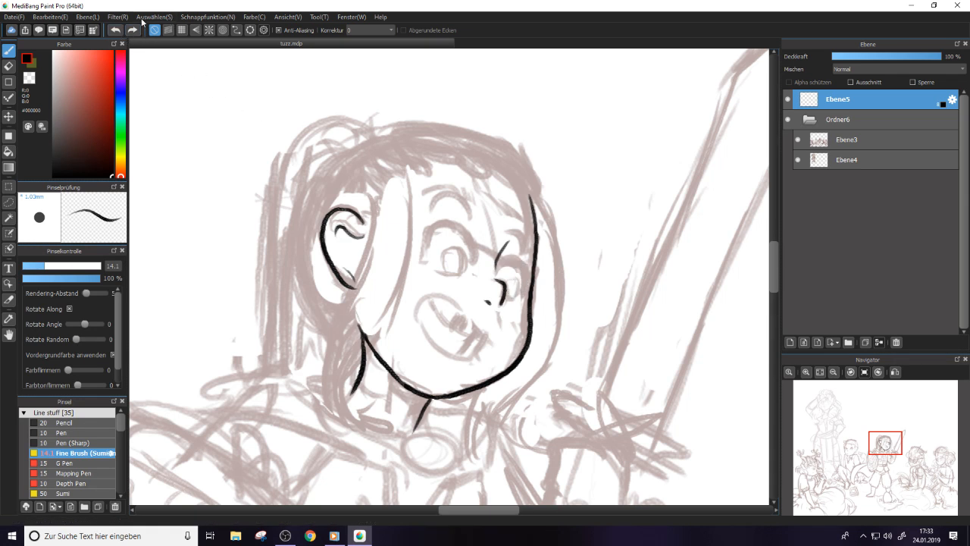
# Ink the hair strand running past the cheek and the lock below the ear, checking the lines with the Ordner6 sketches briefly hidden
pyautogui.moveTo(411, 178); pyautogui.dragTo(350, 395)
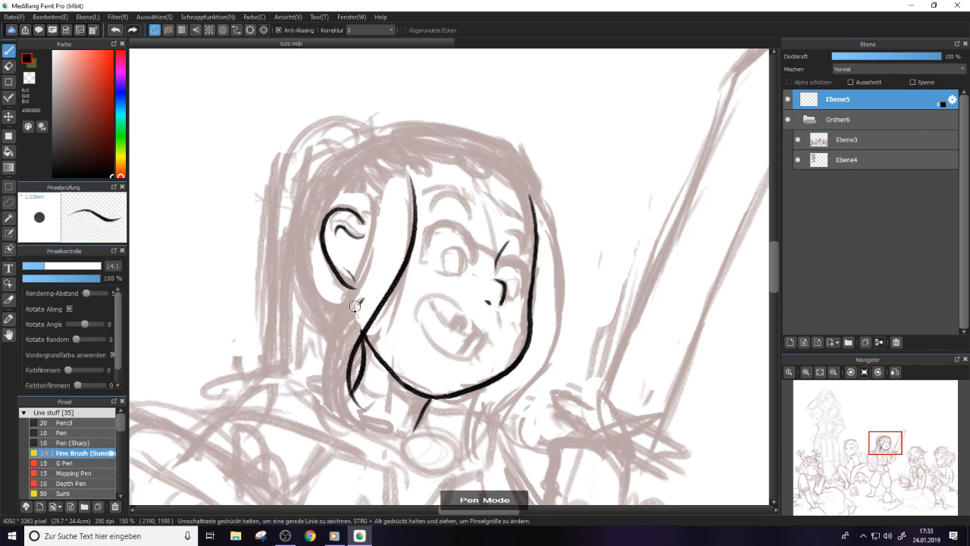
pyautogui.moveTo(364, 303)
pyautogui.mouseDown()
pyautogui.moveTo(367, 409)
pyautogui.moveTo(340, 374)
pyautogui.moveTo(364, 409)
pyautogui.mouseUp()
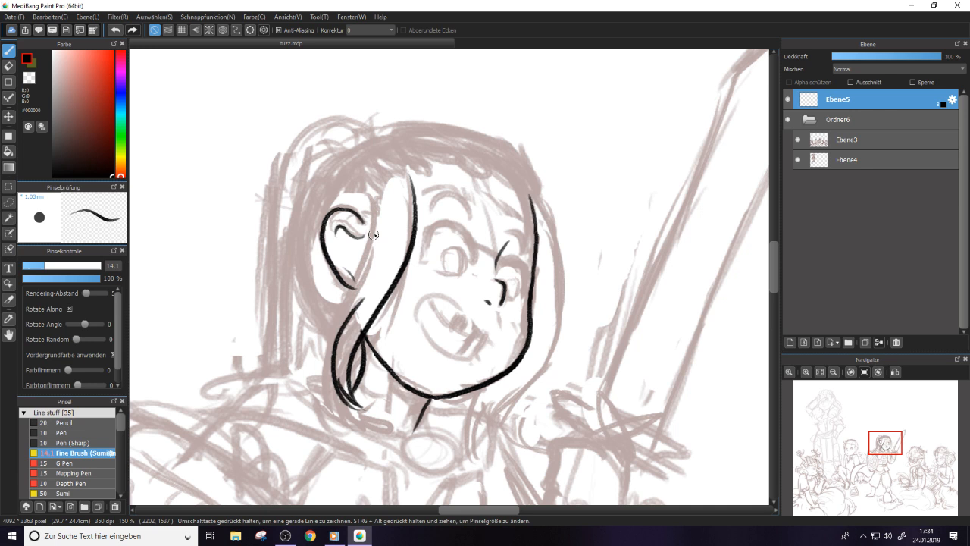
pyautogui.click(788, 119)
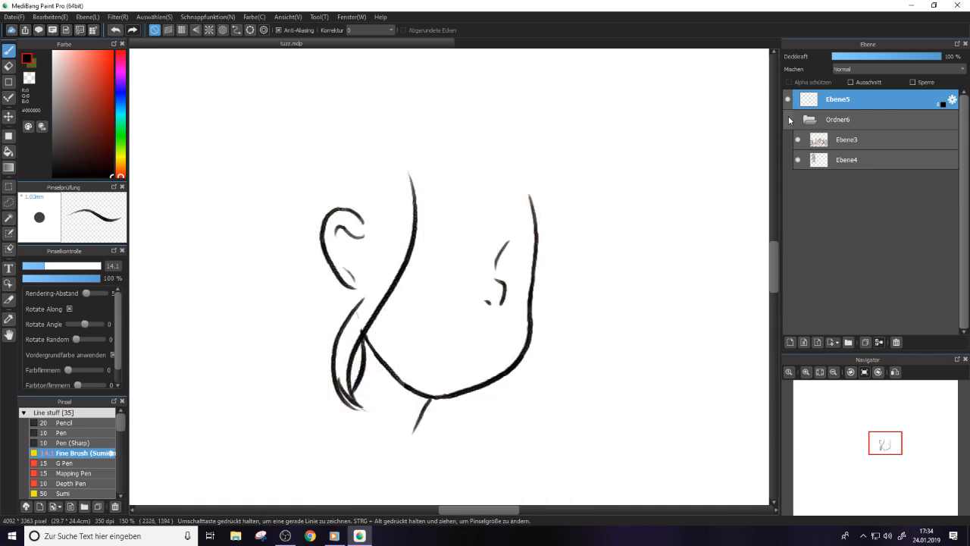
pyautogui.click(786, 119)
pyautogui.press('e')
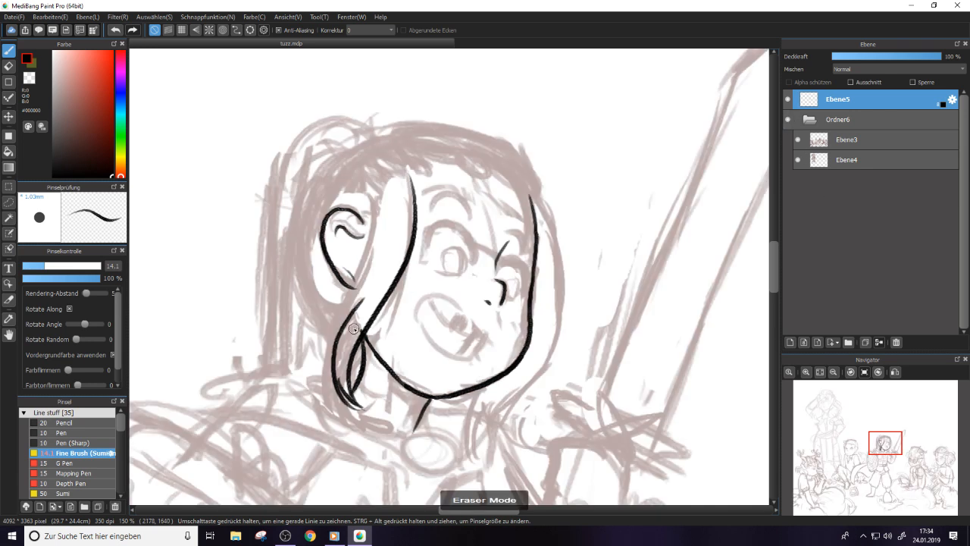
pyautogui.press('b')
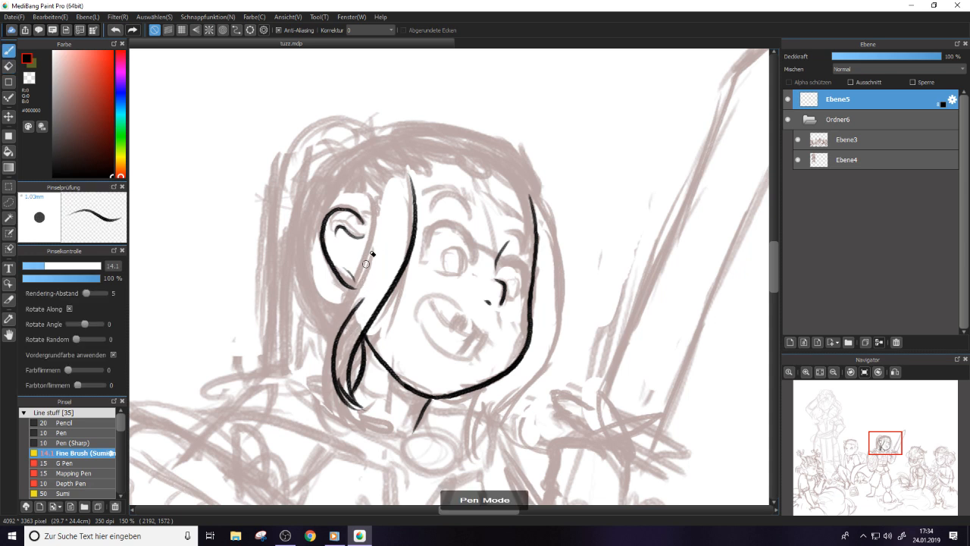
# Ink the long hair strand running down in front of the ear to the shoulder and check it in the mirrored view
pyautogui.moveTo(370, 191)
pyautogui.mouseDown()
pyautogui.moveTo(332, 308)
pyautogui.moveTo(353, 426)
pyautogui.mouseUp()
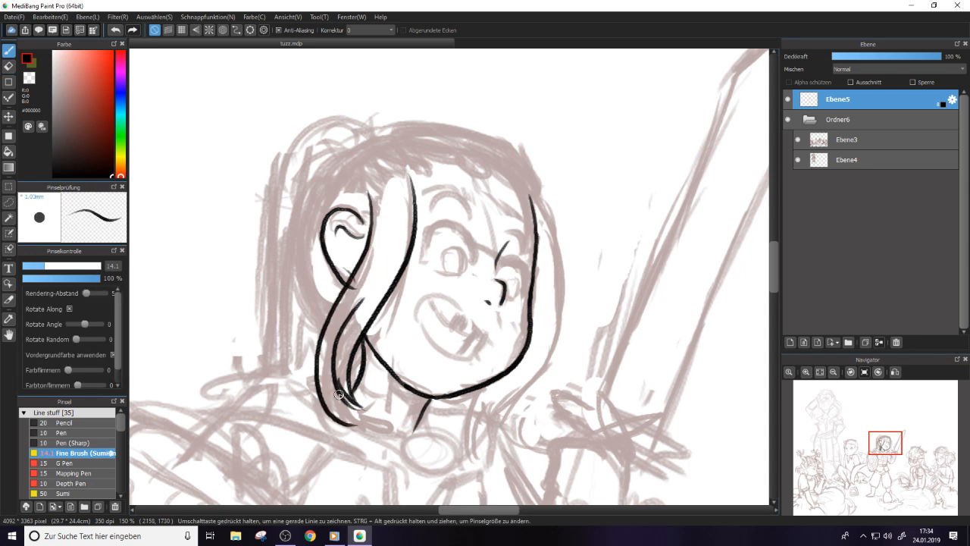
pyautogui.click(894, 372)
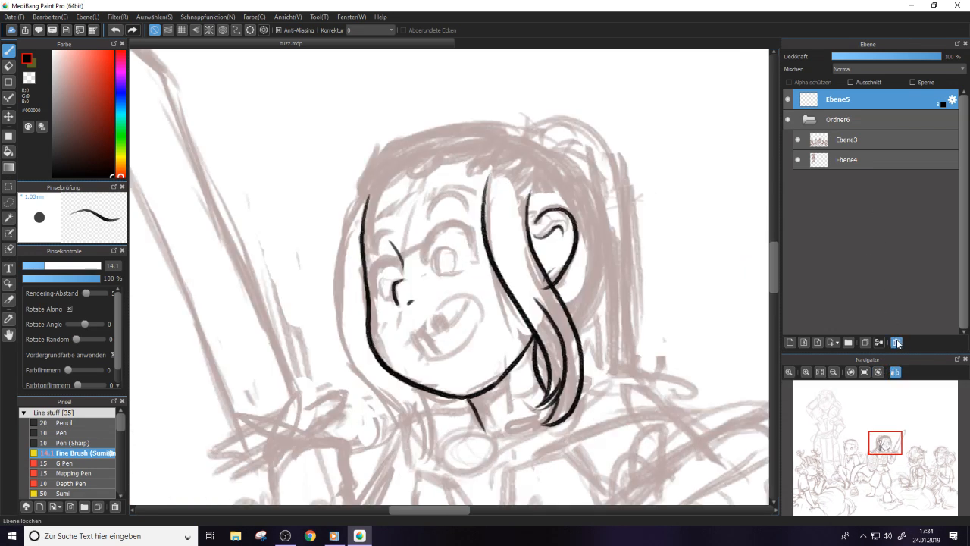
# Delete the Ebene5 ink layer, collapse the Ordner6 sketch folder and add a new 8-bit layer above it
pyautogui.click(896, 342)
pyautogui.click(809, 99)
pyautogui.click(804, 343)
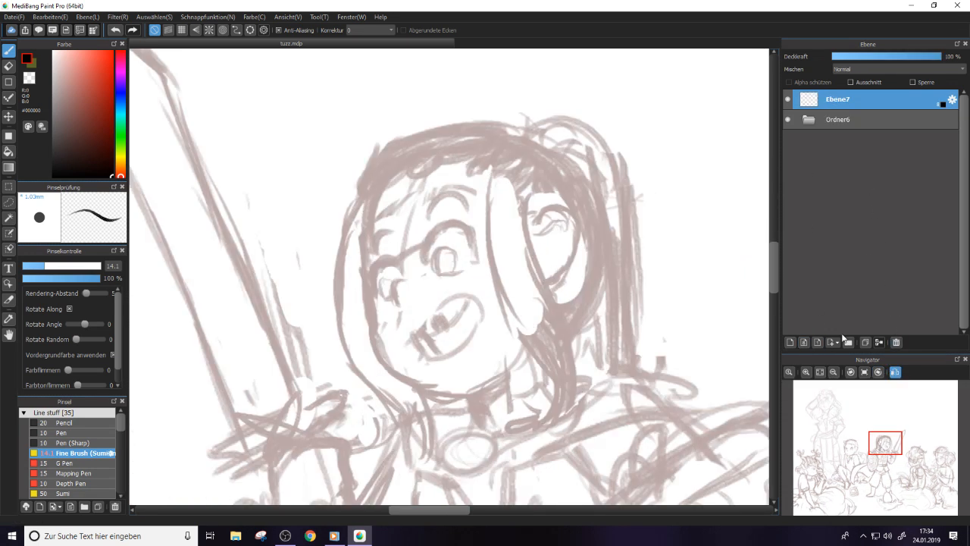
# Try inking the face outline from the cheek to the chin in the mirrored view and remove it with the eraser at size 142
pyautogui.click(892, 372)
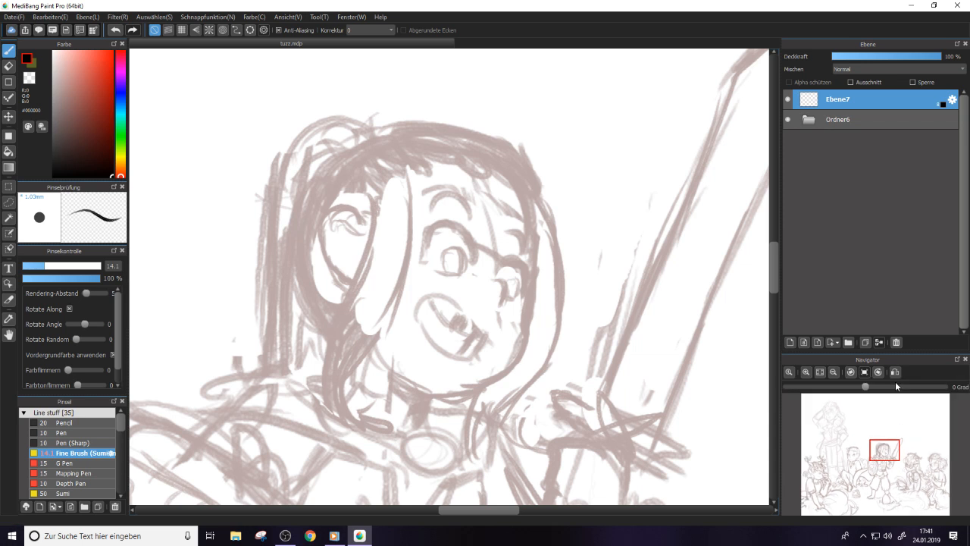
pyautogui.click(895, 371)
pyautogui.moveTo(359, 252)
pyautogui.mouseDown()
pyautogui.moveTo(379, 353)
pyautogui.moveTo(373, 326)
pyautogui.moveTo(401, 378)
pyautogui.moveTo(375, 355)
pyautogui.moveTo(447, 394)
pyautogui.moveTo(416, 382)
pyautogui.moveTo(475, 398)
pyautogui.moveTo(461, 401)
pyautogui.mouseUp()
pyautogui.press('e')
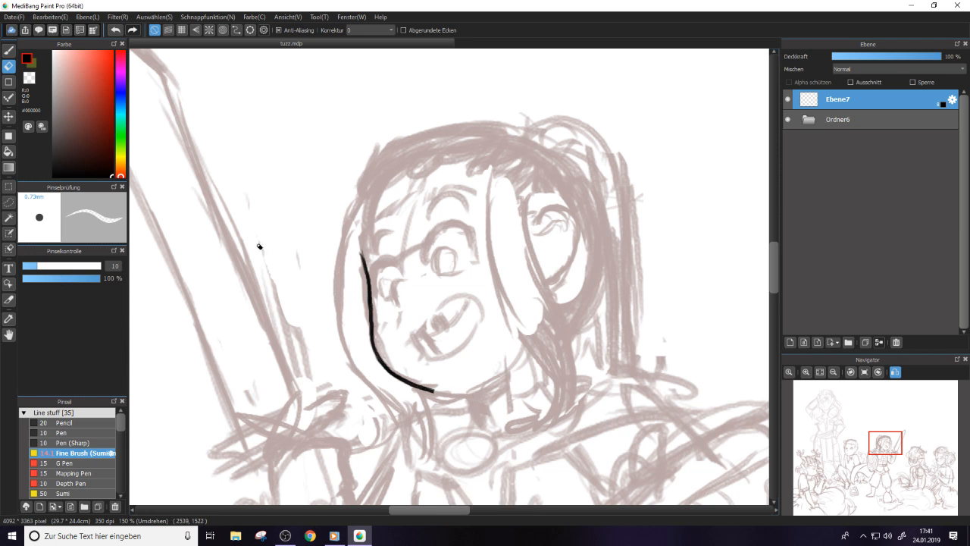
pyautogui.moveTo(66, 266); pyautogui.dragTo(100, 266)
pyautogui.moveTo(371, 265)
pyautogui.mouseDown()
pyautogui.moveTo(398, 378)
pyautogui.moveTo(429, 368)
pyautogui.moveTo(369, 296)
pyautogui.moveTo(386, 359)
pyautogui.mouseUp()
pyautogui.press('e')
pyautogui.press('e')
pyautogui.hotkey('ctrl', 'z')
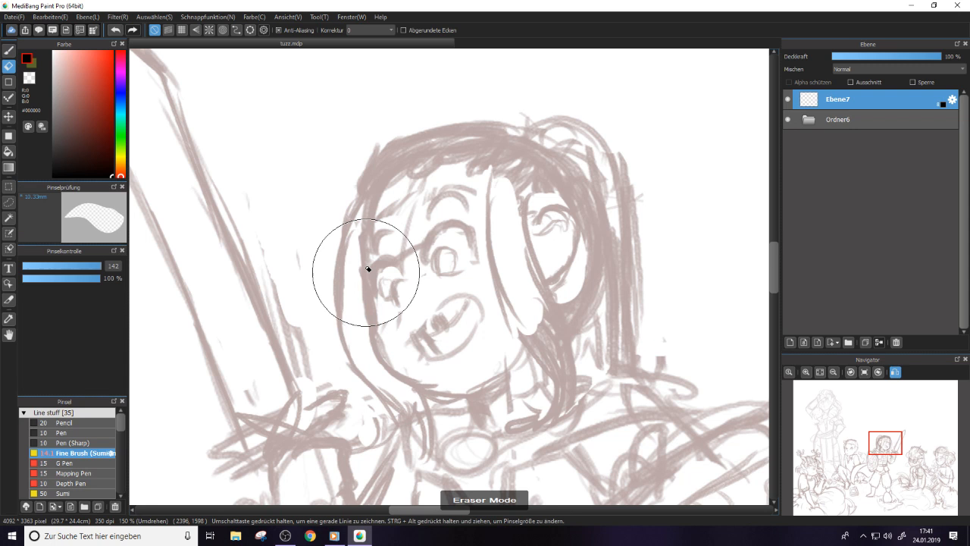
pyautogui.press('e')
# Write a large underlined "BRB" with a heart in the empty area above the sword fighter at brush size 43
pyautogui.hotkey('ctrl', '-')
pyautogui.hotkey('ctrl', '-')
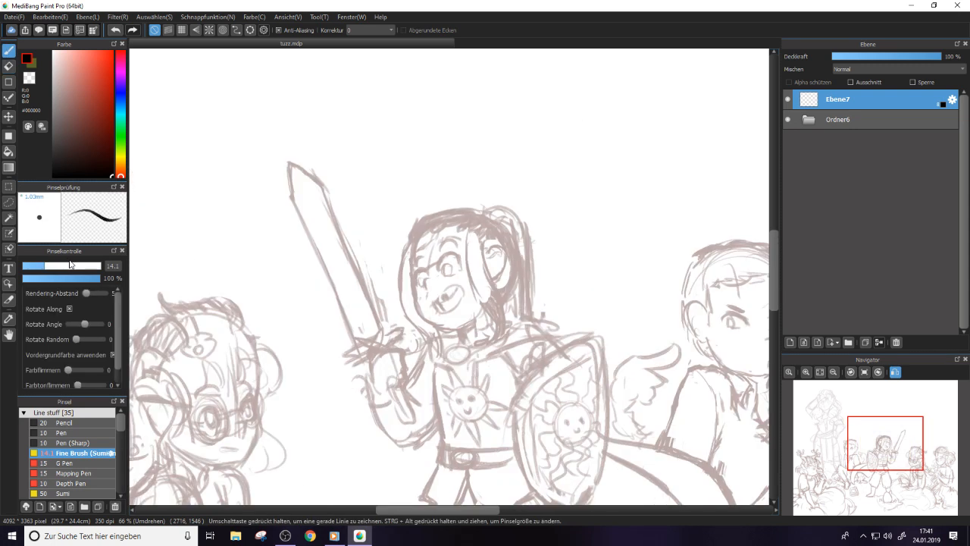
pyautogui.moveTo(774, 285); pyautogui.dragTo(770, 244)
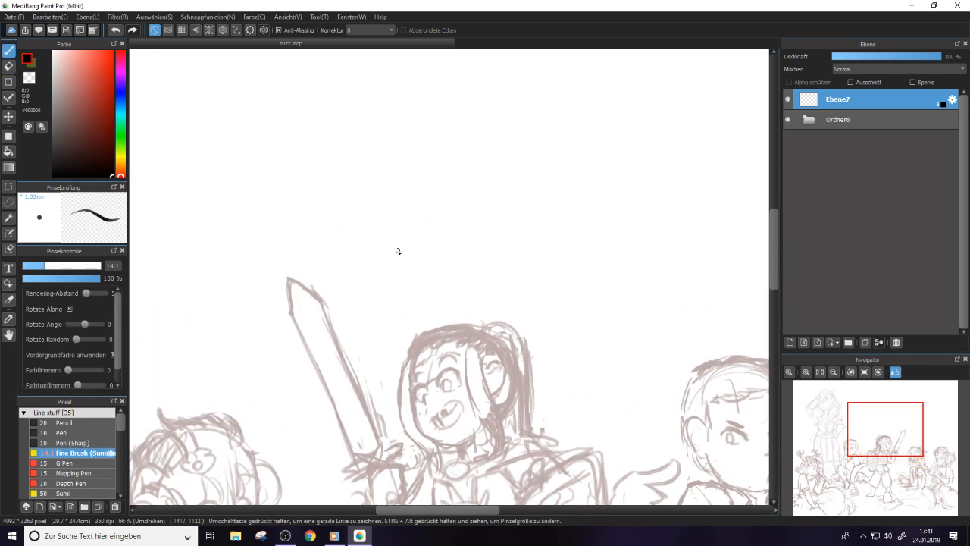
pyautogui.press('e')
pyautogui.press('e')
pyautogui.moveTo(232, 119)
pyautogui.mouseDown()
pyautogui.moveTo(260, 190)
pyautogui.moveTo(292, 184)
pyautogui.moveTo(249, 198)
pyautogui.mouseUp()
pyautogui.moveTo(277, 113)
pyautogui.mouseDown()
pyautogui.moveTo(313, 182)
pyautogui.moveTo(303, 85)
pyautogui.moveTo(382, 172)
pyautogui.mouseUp()
pyautogui.moveTo(354, 82)
pyautogui.mouseDown()
pyautogui.moveTo(405, 160)
pyautogui.moveTo(427, 146)
pyautogui.moveTo(404, 159)
pyautogui.mouseUp()
pyautogui.moveTo(481, 86)
pyautogui.mouseDown()
pyautogui.moveTo(507, 76)
pyautogui.moveTo(500, 137)
pyautogui.mouseUp()
pyautogui.moveTo(271, 227); pyautogui.dragTo(442, 171)
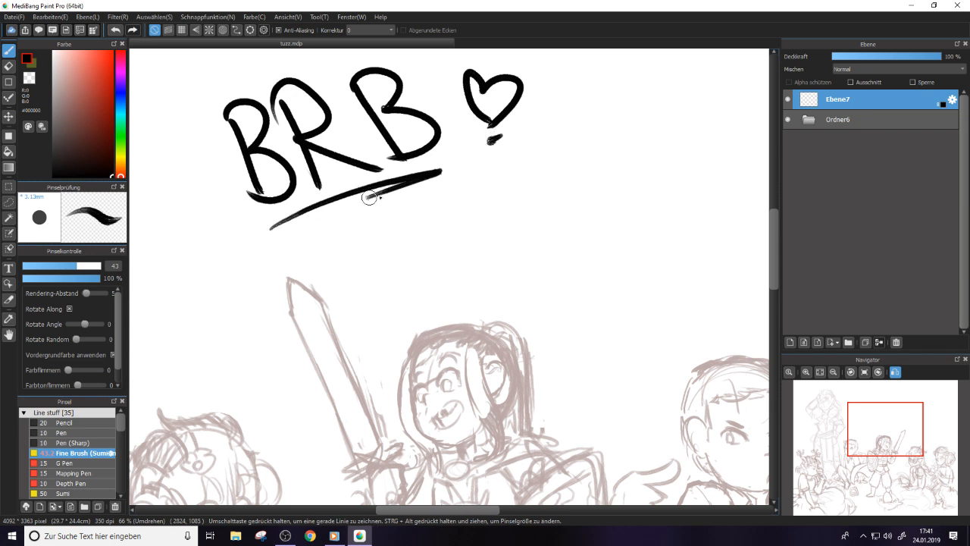
pyautogui.moveTo(367, 196); pyautogui.dragTo(393, 205)
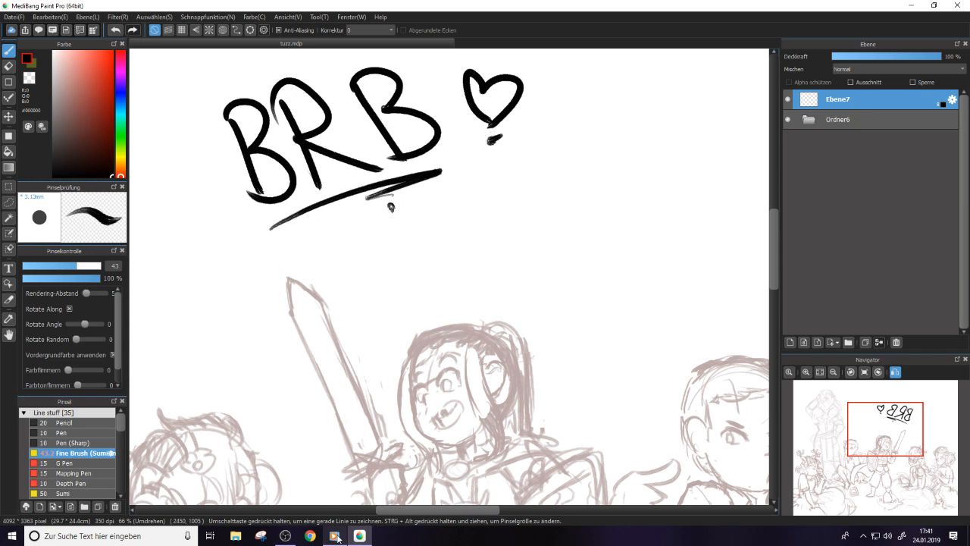
# Switch to OBS, mute the Audio Eingabe Aufnahme source for the break, unmute it and minimise OBS
pyautogui.click(292, 535)
pyautogui.click(715, 241)
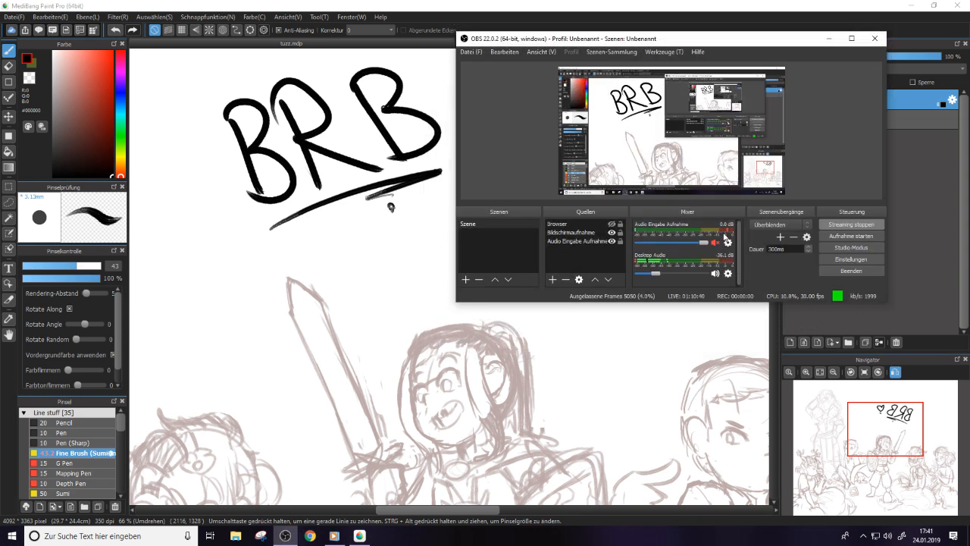
pyautogui.moveTo(708, 34)
pyautogui.mouseDown()
pyautogui.moveTo(701, 151)
pyautogui.moveTo(713, 172)
pyautogui.mouseUp()
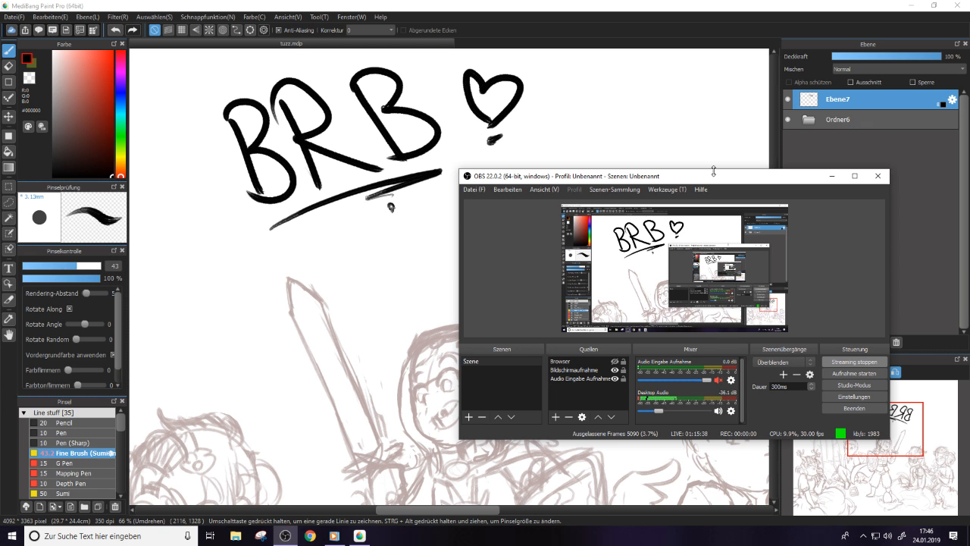
pyautogui.click(719, 380)
pyautogui.click(831, 176)
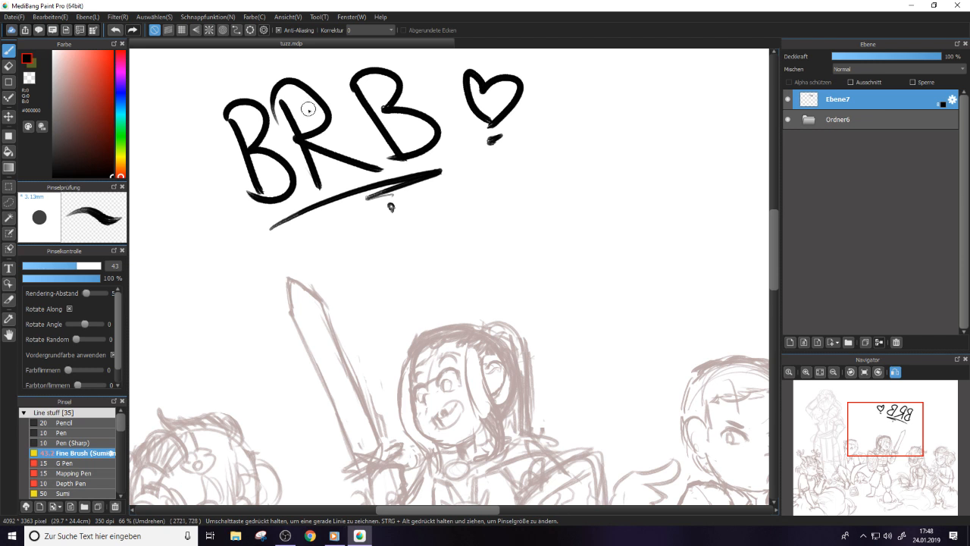
# Erase the whole BRB note with its heart and underlines, and set the Fine Brush size to 8.3
pyautogui.press('e')
pyautogui.moveTo(234, 139)
pyautogui.mouseDown()
pyautogui.moveTo(237, 102)
pyautogui.moveTo(284, 182)
pyautogui.moveTo(321, 213)
pyautogui.moveTo(315, 162)
pyautogui.moveTo(332, 87)
pyautogui.moveTo(366, 51)
pyautogui.moveTo(390, 119)
pyautogui.moveTo(436, 152)
pyautogui.moveTo(504, 152)
pyautogui.moveTo(481, 145)
pyautogui.mouseUp()
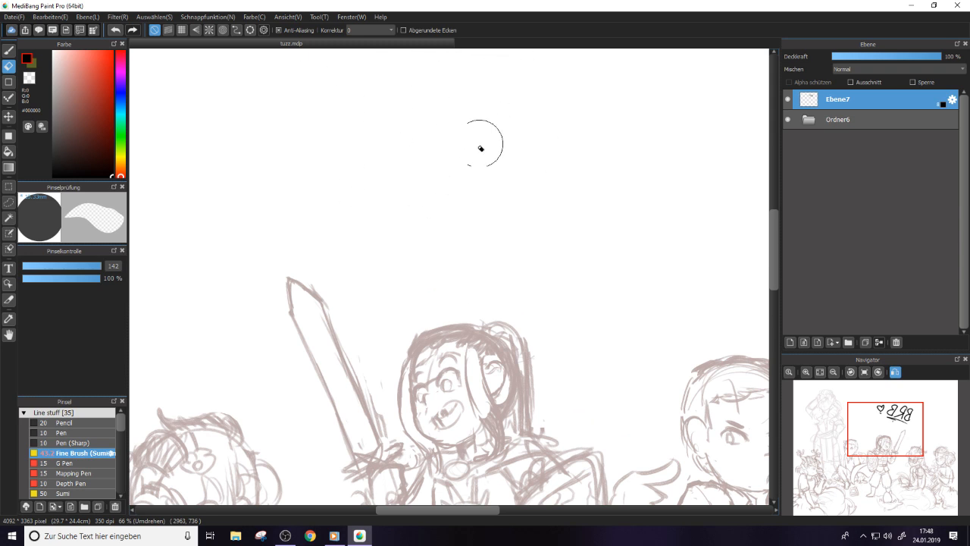
pyautogui.press('e')
pyautogui.moveTo(169, 238); pyautogui.dragTo(448, 275)
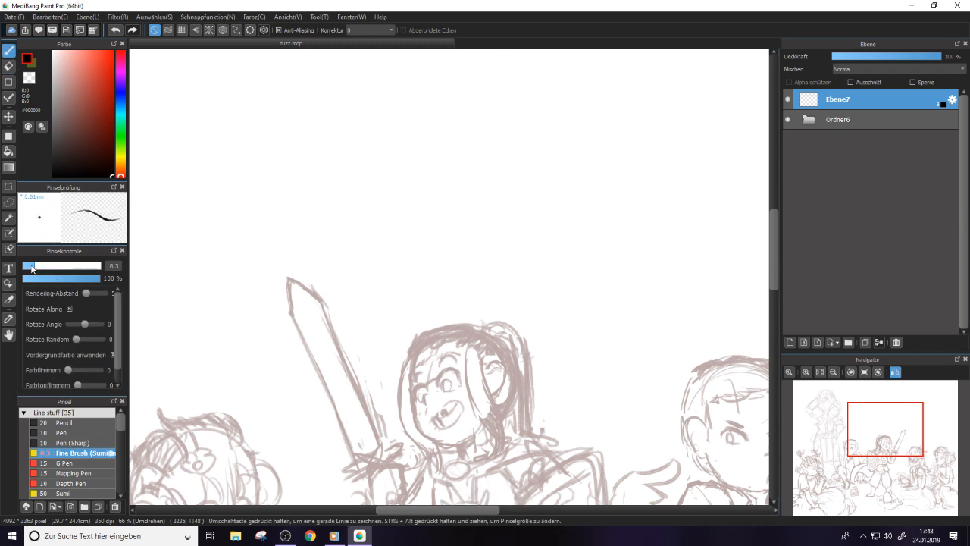
# Try short ink strokes at the nose and along the upper edge of the sword fighter's face, and erase them
pyautogui.scroll(-5, 771, 254)
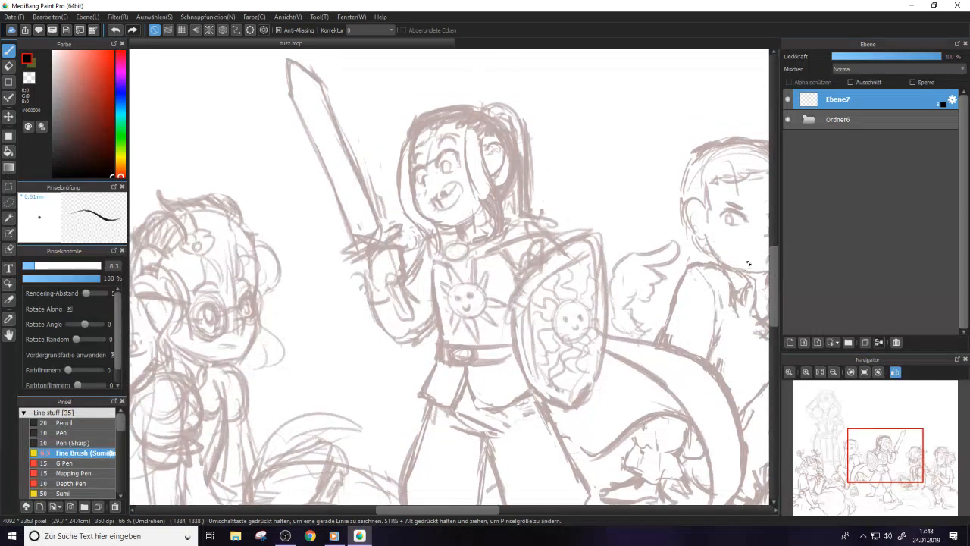
pyautogui.hotkey('ctrl', '+')
pyautogui.hotkey('ctrl', '+')
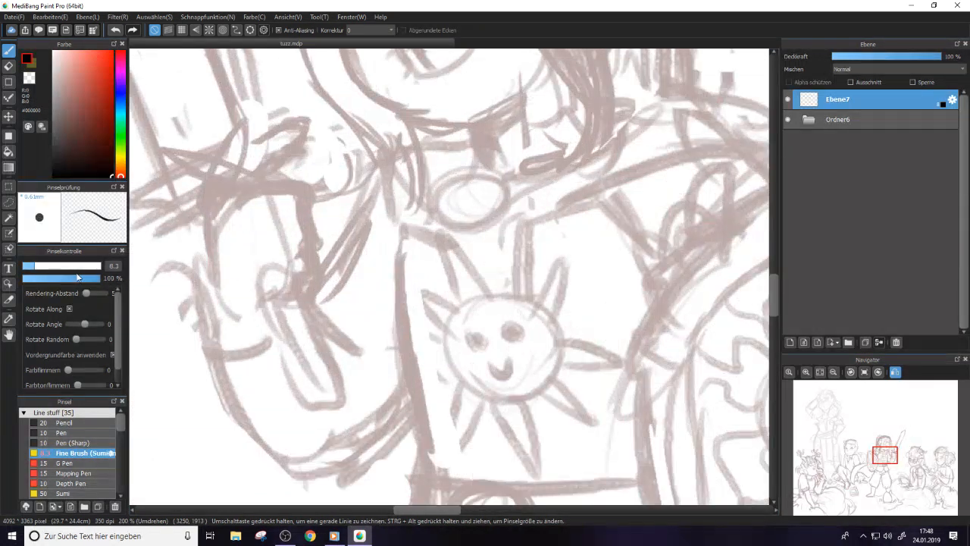
pyautogui.moveTo(773, 299); pyautogui.dragTo(773, 244)
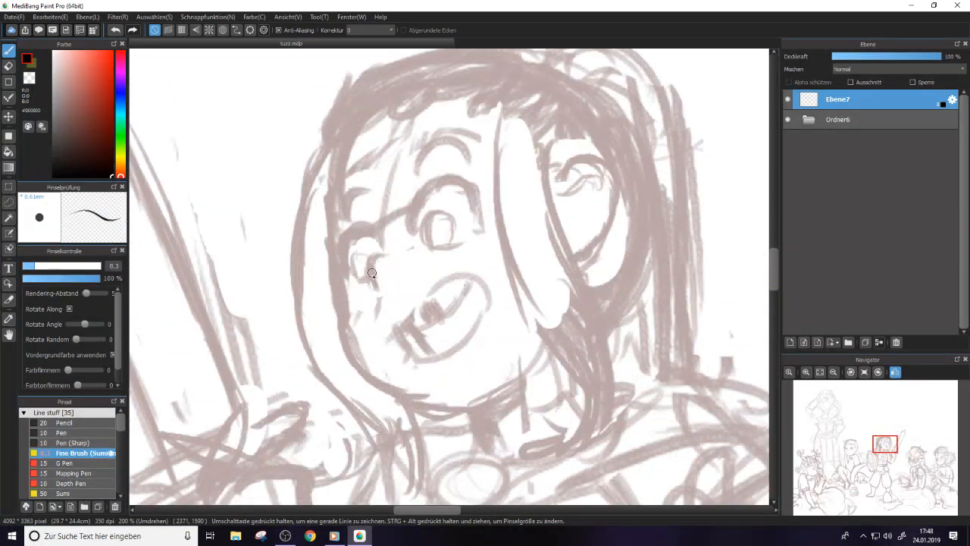
pyautogui.moveTo(370, 268)
pyautogui.mouseDown()
pyautogui.moveTo(378, 287)
pyautogui.moveTo(382, 258)
pyautogui.moveTo(387, 289)
pyautogui.mouseUp()
pyautogui.press('e')
pyautogui.press('b')
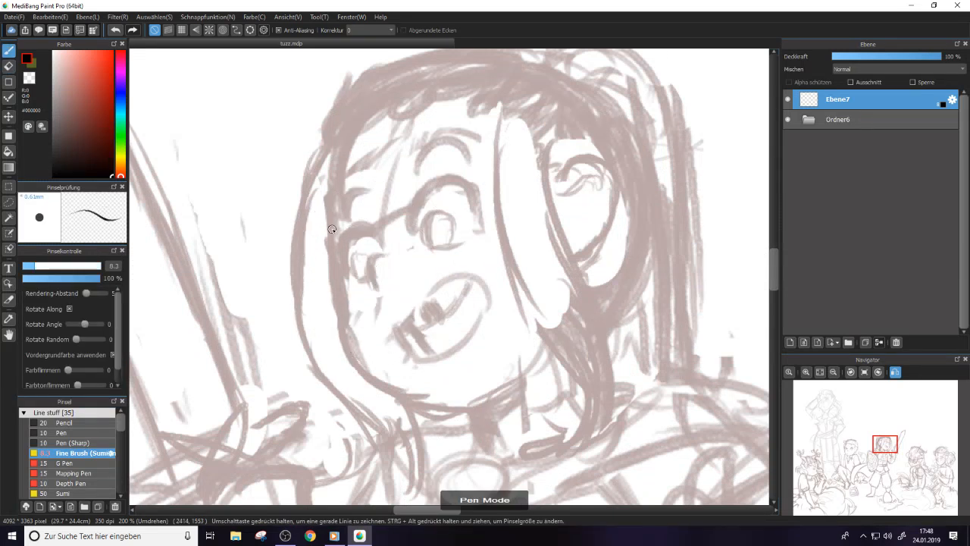
pyautogui.moveTo(331, 153); pyautogui.dragTo(339, 280)
pyautogui.press('e')
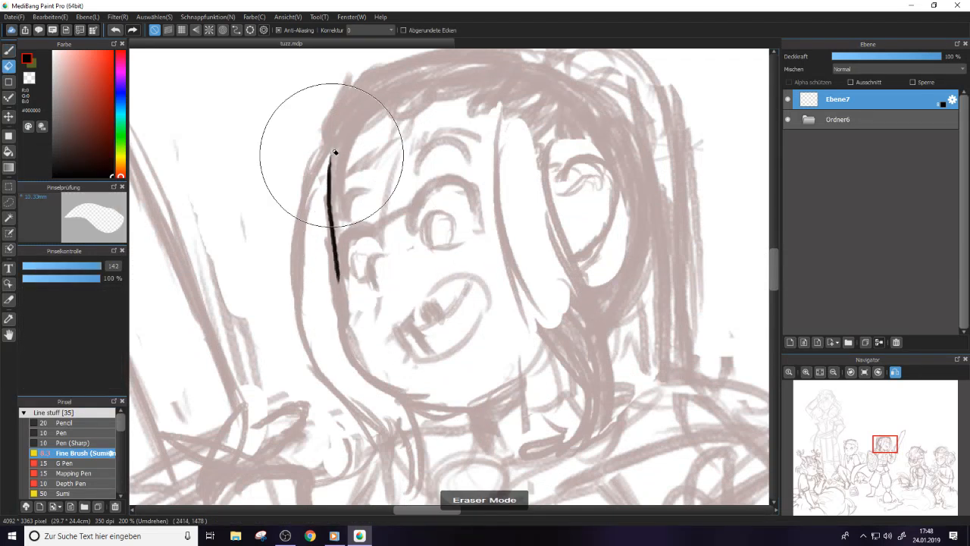
pyautogui.moveTo(335, 153); pyautogui.dragTo(338, 281)
# Try inking the face outline from the forehead down to the chin, check it unmirrored and erase it
pyautogui.press('b')
pyautogui.moveTo(331, 147); pyautogui.dragTo(341, 304)
pyautogui.moveTo(334, 247)
pyautogui.mouseDown()
pyautogui.moveTo(341, 281)
pyautogui.moveTo(452, 414)
pyautogui.mouseUp()
pyautogui.press('h')
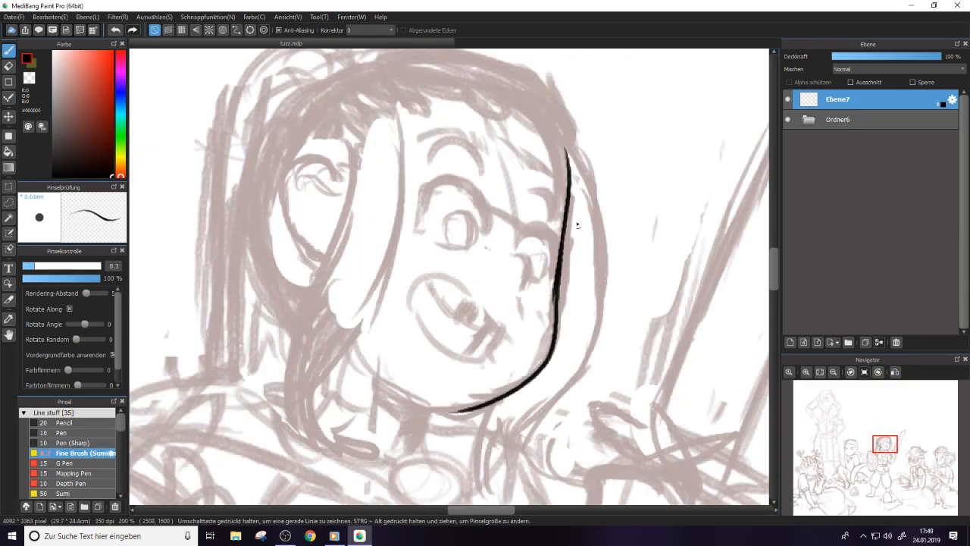
pyautogui.press('e')
pyautogui.moveTo(577, 225)
pyautogui.mouseDown()
pyautogui.moveTo(552, 313)
pyautogui.moveTo(552, 233)
pyautogui.mouseUp()
# Try the forehead-to-chin outline again in the unmirrored view and erase the strokes
pyautogui.press('b')
pyautogui.moveTo(559, 176)
pyautogui.mouseDown()
pyautogui.moveTo(559, 201)
pyautogui.moveTo(558, 178)
pyautogui.moveTo(568, 184)
pyautogui.mouseUp()
pyautogui.press('e')
pyautogui.press('b')
pyautogui.moveTo(560, 140); pyautogui.dragTo(552, 275)
pyautogui.moveTo(558, 228)
pyautogui.mouseDown()
pyautogui.moveTo(554, 260)
pyautogui.moveTo(466, 409)
pyautogui.mouseUp()
pyautogui.press('e')
pyautogui.moveTo(576, 175)
pyautogui.mouseDown()
pyautogui.moveTo(553, 258)
pyautogui.moveTo(556, 329)
pyautogui.moveTo(515, 372)
pyautogui.mouseUp()
# Try only the upper face edge from the forehead to the eye in the unmirrored view, and erase it
pyautogui.press('b')
pyautogui.moveTo(563, 150); pyautogui.dragTo(558, 277)
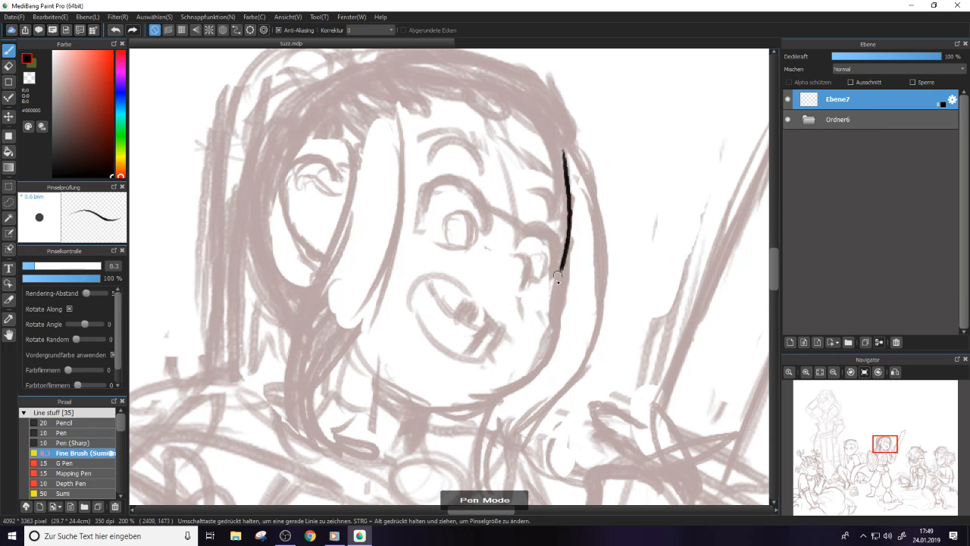
pyautogui.press('e')
pyautogui.moveTo(564, 147); pyautogui.dragTo(565, 318)
pyautogui.press('h')
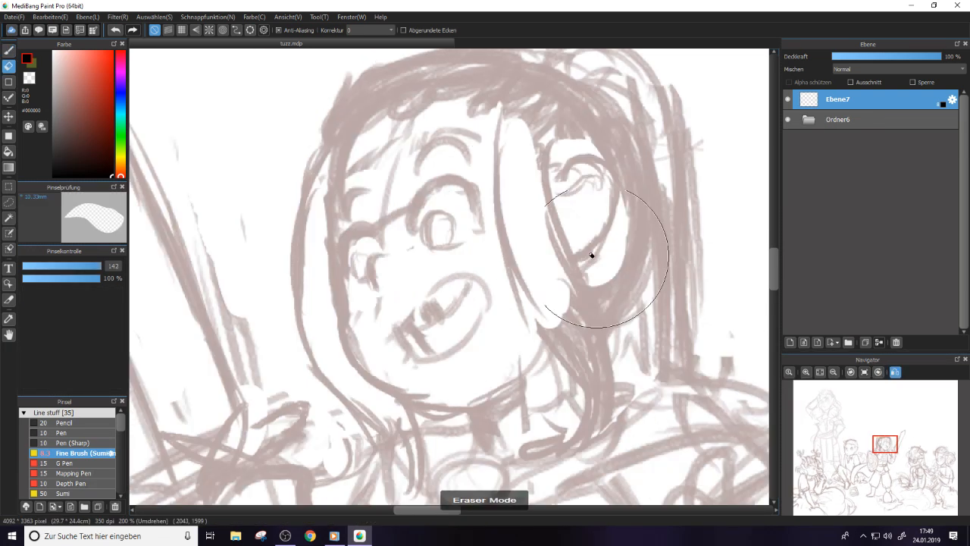
# Ink the upper face edge from the forehead past the eye to the cheek at 300 % zoom, redoing the first stroke
pyautogui.press('b')
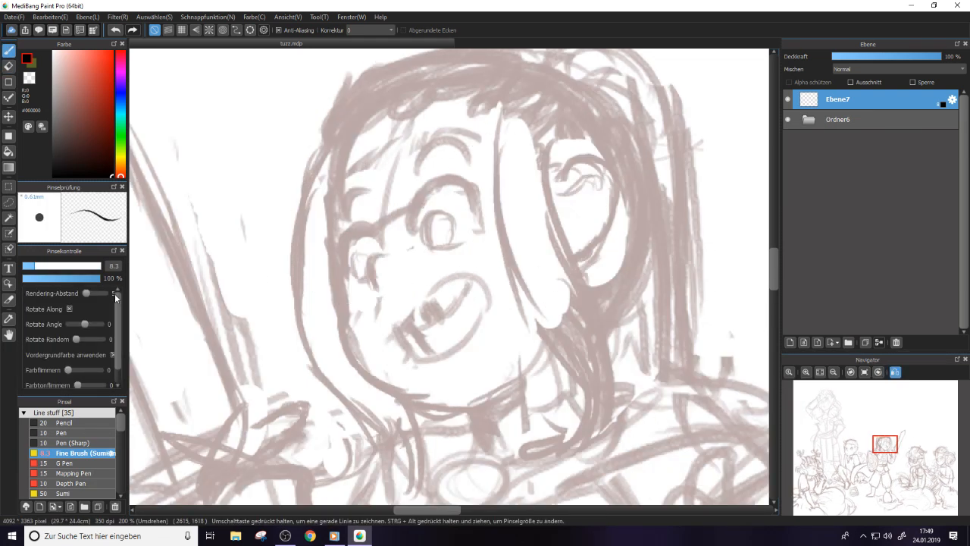
pyautogui.hotkey('ctrl', '+')
pyautogui.moveTo(773, 271); pyautogui.dragTo(773, 264)
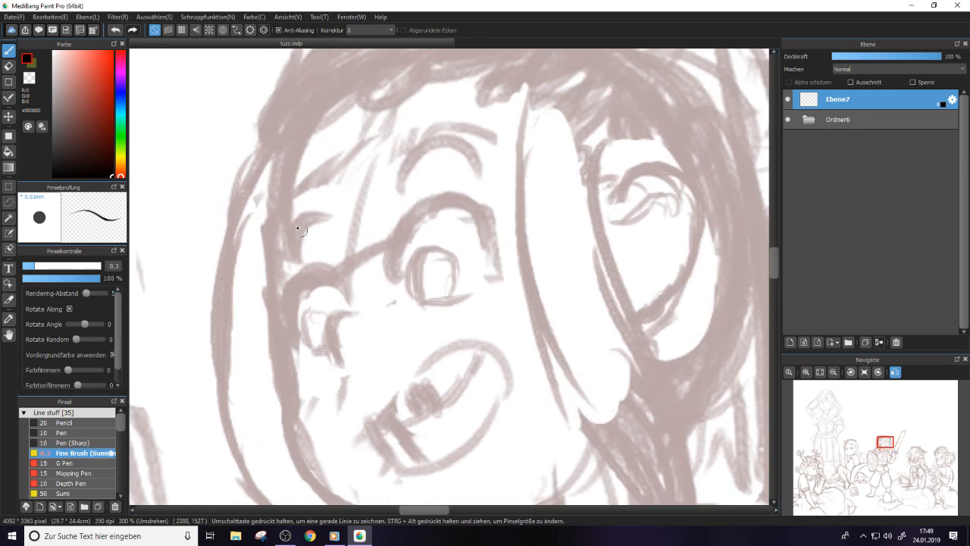
pyautogui.moveTo(278, 148); pyautogui.dragTo(285, 381)
pyautogui.hotkey('ctrl', 'z')
pyautogui.moveTo(282, 136); pyautogui.dragTo(295, 455)
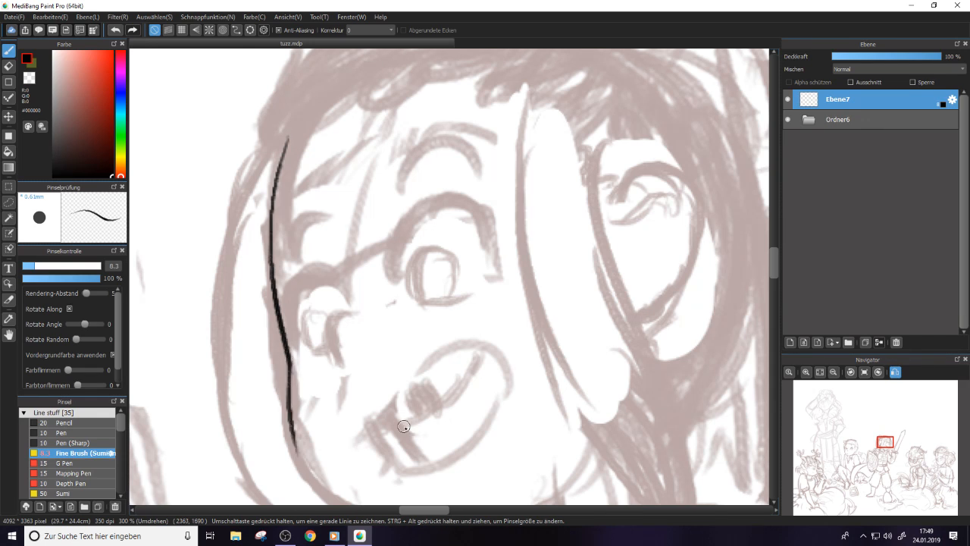
# Try extending the face edge around the cheek and jaw with the canvas rotated, undoing the strokes
pyautogui.moveTo(770, 265)
pyautogui.mouseDown()
pyautogui.moveTo(774, 286)
pyautogui.moveTo(775, 255)
pyautogui.mouseUp()
pyautogui.click(880, 373)
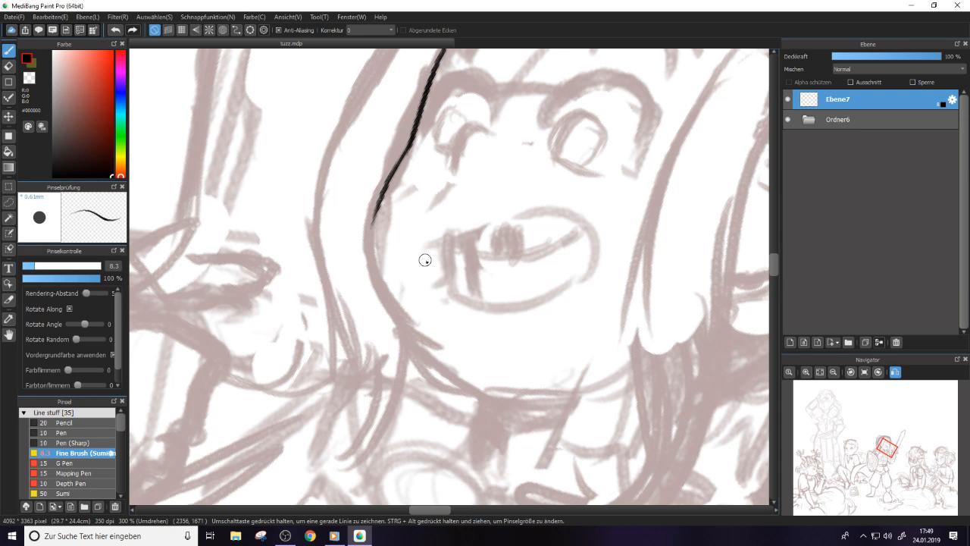
pyautogui.moveTo(381, 190)
pyautogui.mouseDown()
pyautogui.moveTo(373, 254)
pyautogui.moveTo(451, 398)
pyautogui.mouseUp()
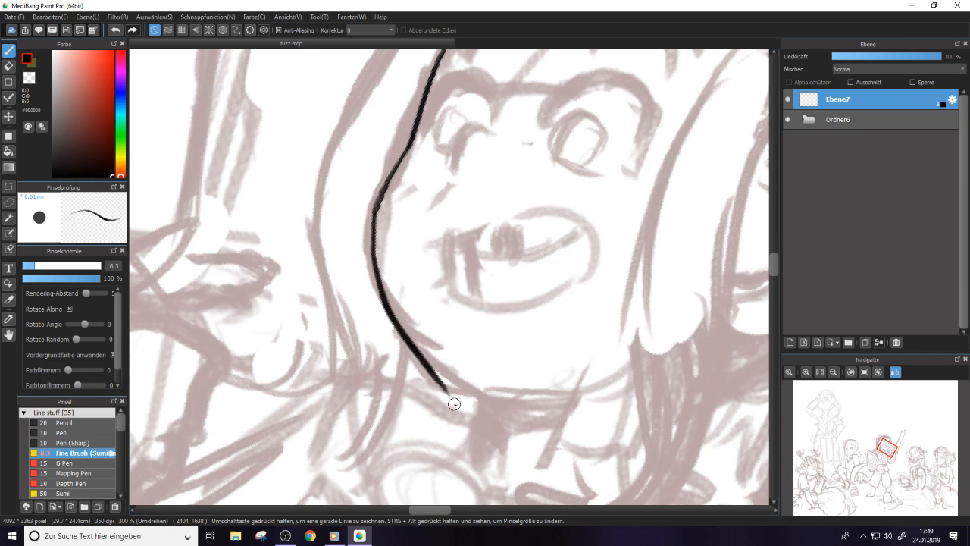
pyautogui.hotkey('ctrl', 'z')
pyautogui.hotkey('ctrl', 'z')
pyautogui.moveTo(404, 157)
pyautogui.mouseDown()
pyautogui.moveTo(385, 194)
pyautogui.moveTo(443, 394)
pyautogui.mouseUp()
pyautogui.hotkey('ctrl', 'z')
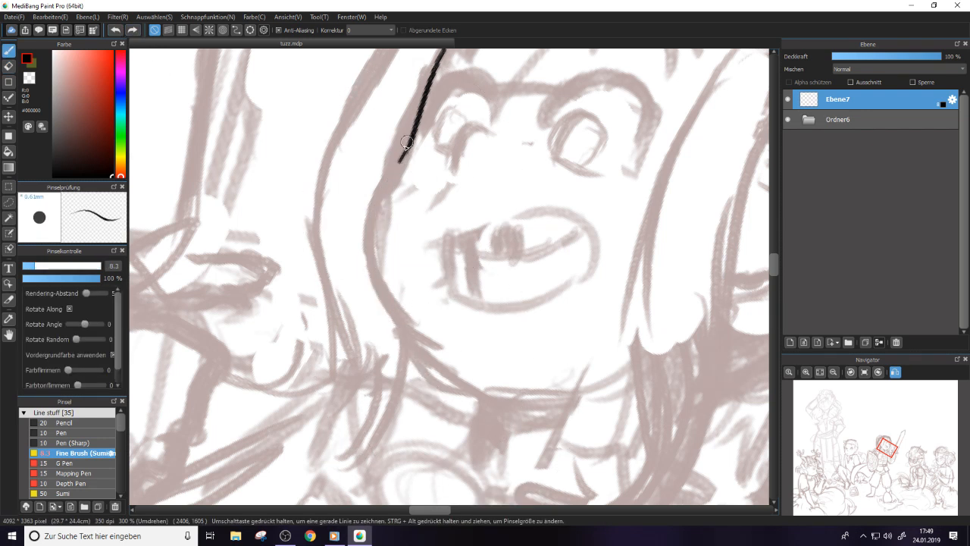
# Ink the cheek and jaw line down toward the chin, erasing the first attempt and redrawing it, and check it unmirrored
pyautogui.moveTo(400, 152); pyautogui.dragTo(432, 382)
pyautogui.press('e')
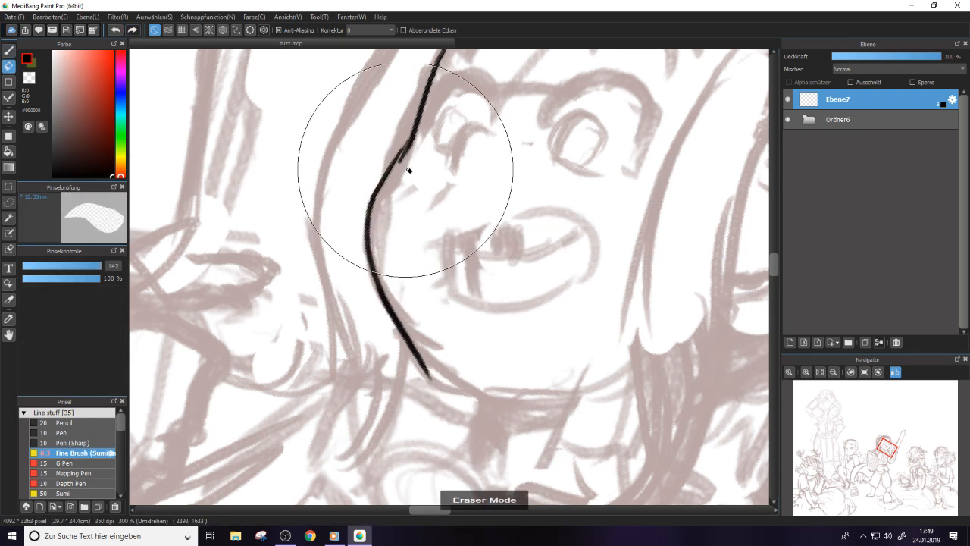
pyautogui.moveTo(401, 156); pyautogui.dragTo(406, 360)
pyautogui.press('b')
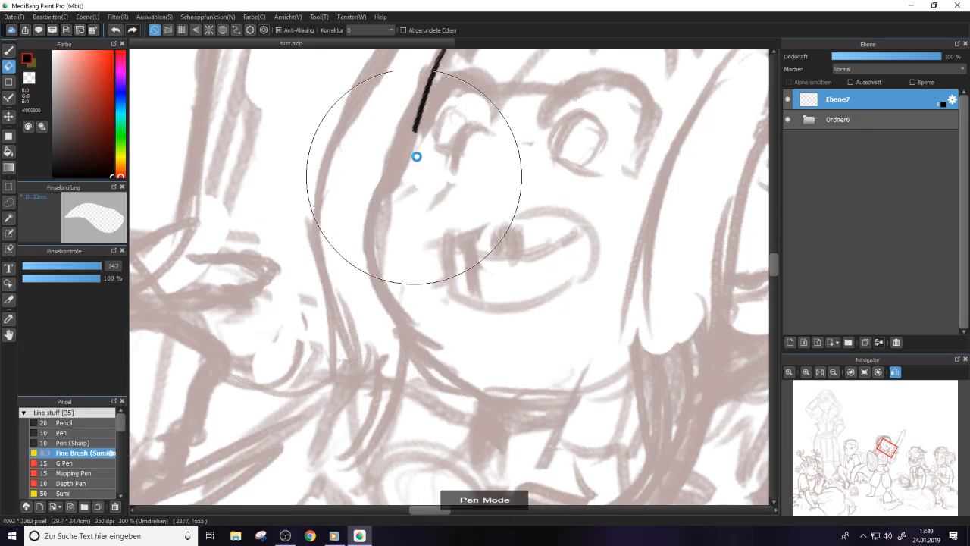
pyautogui.moveTo(416, 114)
pyautogui.mouseDown()
pyautogui.moveTo(367, 250)
pyautogui.moveTo(430, 376)
pyautogui.mouseUp()
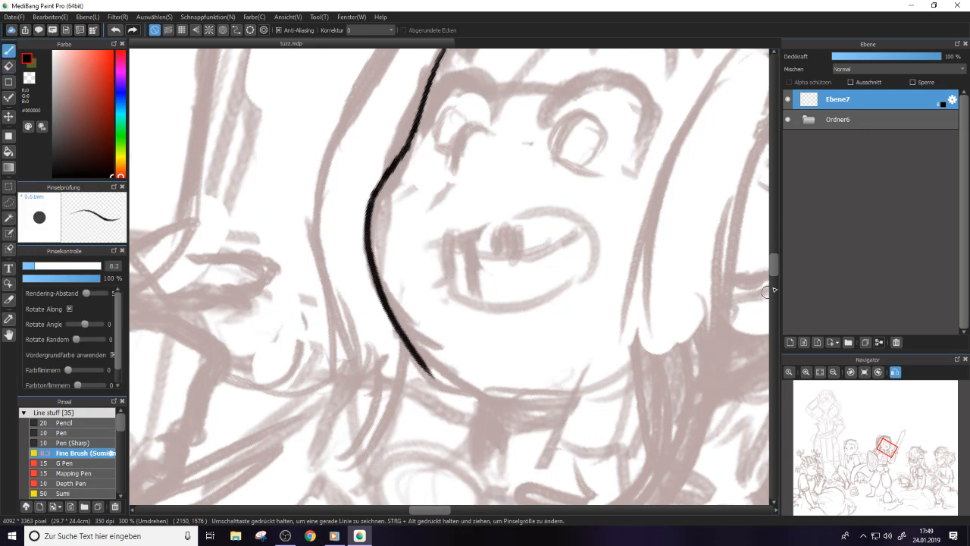
pyautogui.scroll(1, 775, 262)
pyautogui.scroll(3, 775, 263)
pyautogui.press('h')
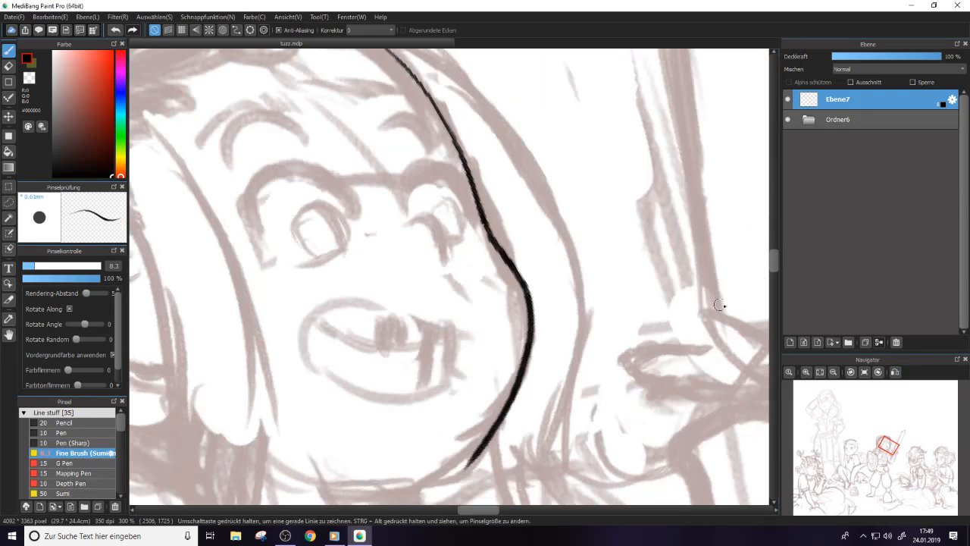
pyautogui.scroll(-5, 774, 265)
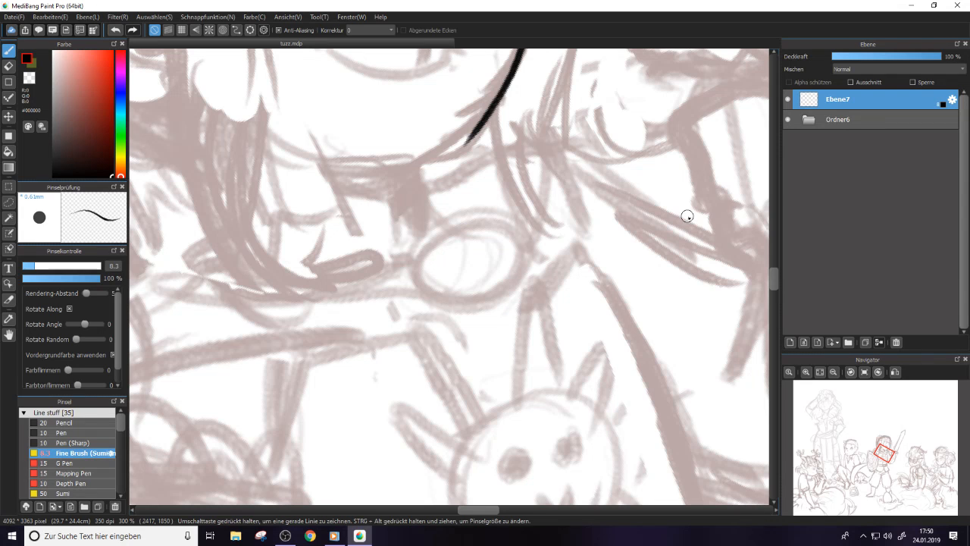
pyautogui.scroll(3, 773, 270)
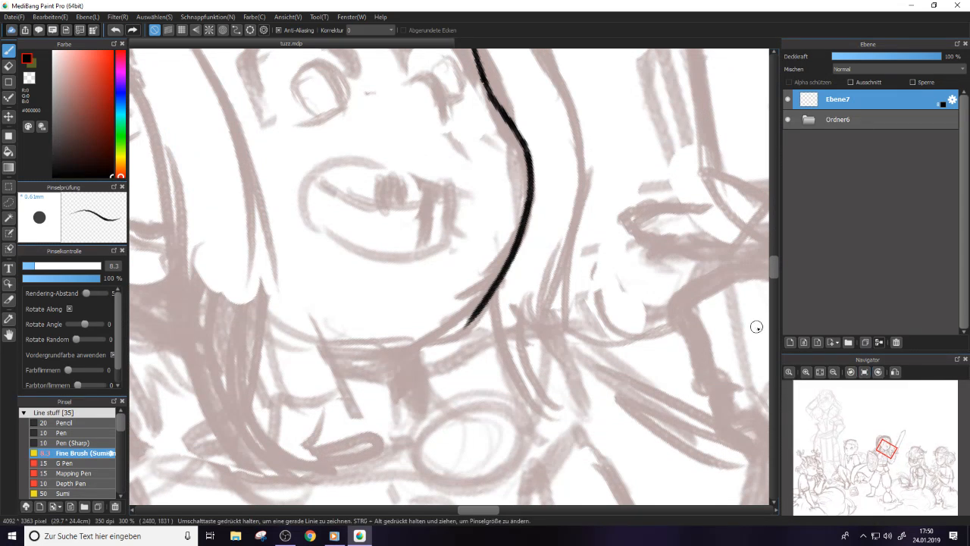
# Trim the end of the jaw line near the chin and extend it farther toward the chin
pyautogui.click(877, 372)
pyautogui.click(878, 372)
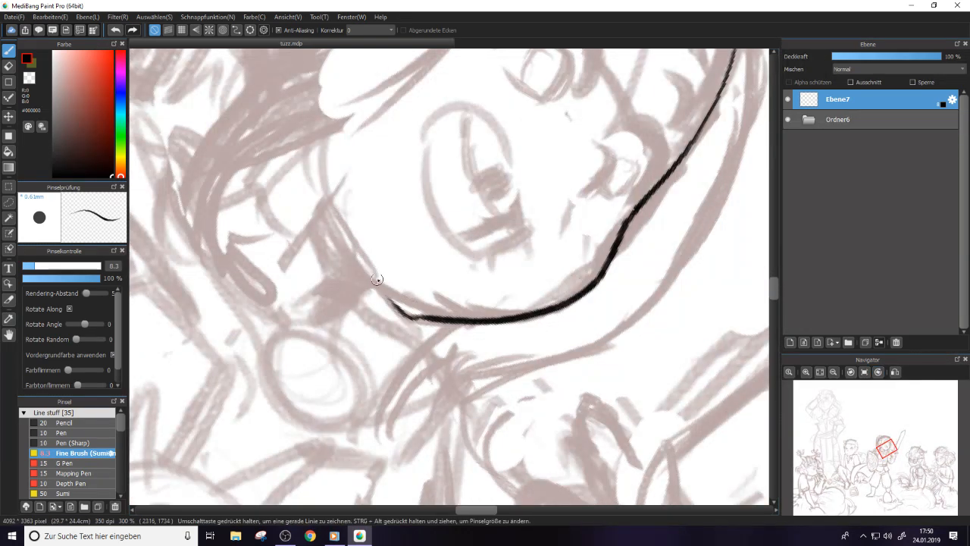
pyautogui.press('e')
pyautogui.press('e')
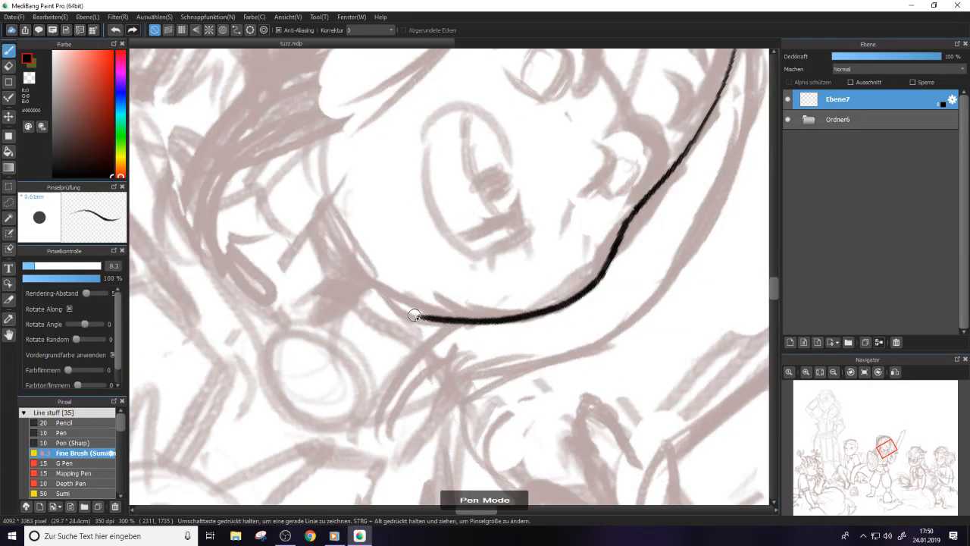
pyautogui.press('e')
pyautogui.click(850, 372)
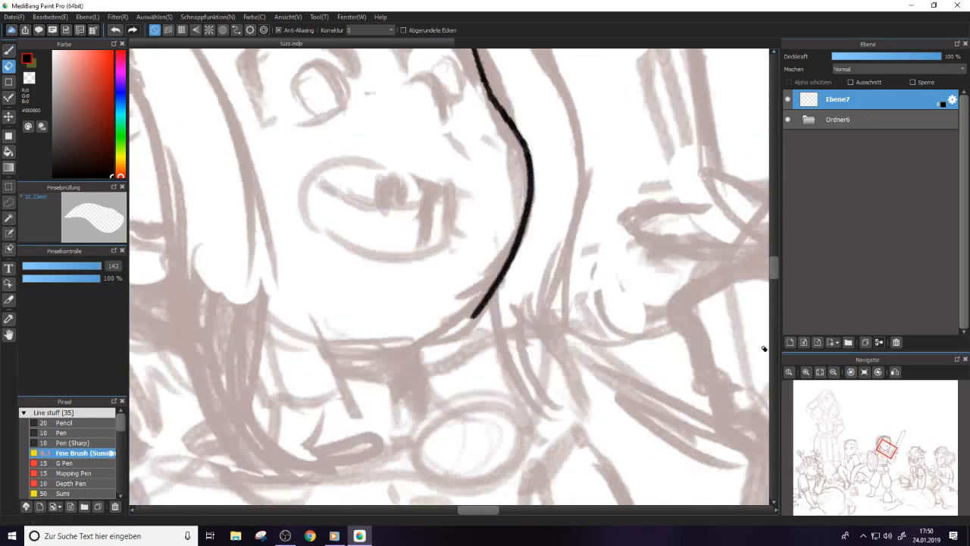
pyautogui.press('e')
pyautogui.moveTo(473, 311); pyautogui.dragTo(447, 341)
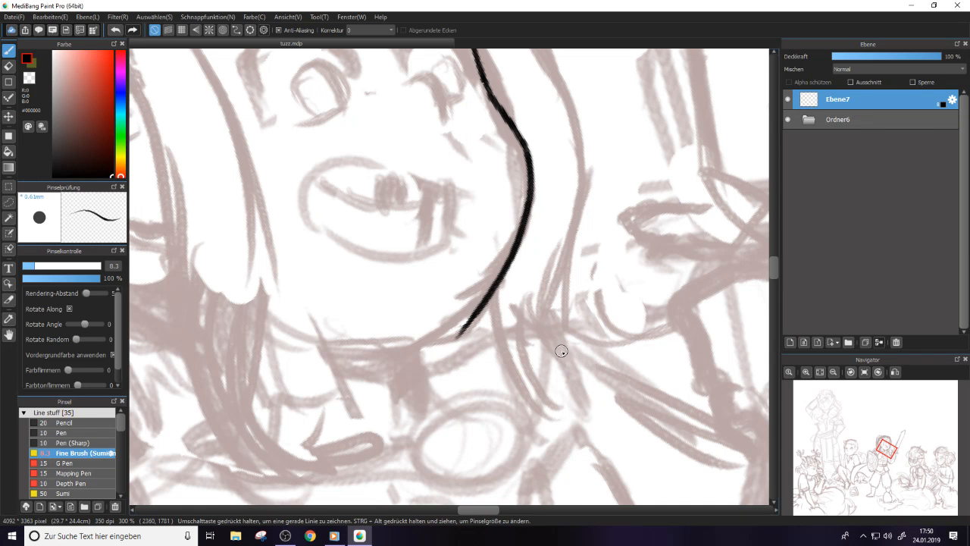
# With the canvas rotated, clean up the chin end and ink the opposite jaw line from the chin up toward the ear
pyautogui.hotkey('ctrl', 'Left')
pyautogui.press('e')
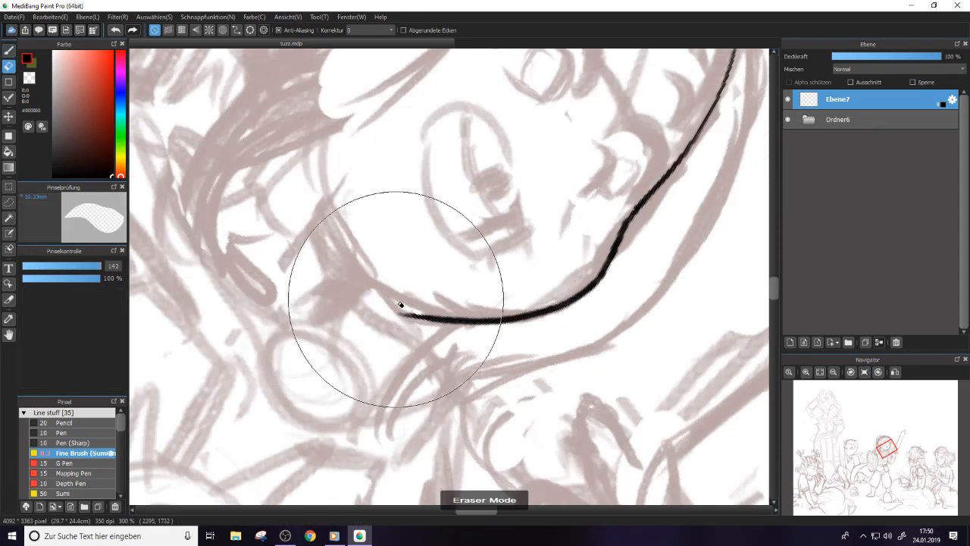
pyautogui.press('e')
pyautogui.moveTo(398, 311); pyautogui.dragTo(323, 172)
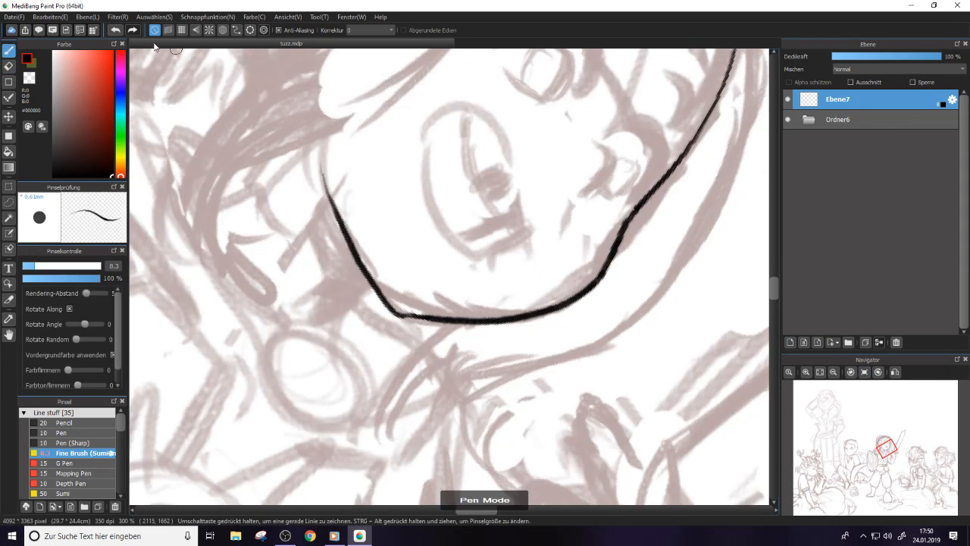
pyautogui.moveTo(771, 284)
pyautogui.mouseDown()
pyautogui.moveTo(771, 272)
pyautogui.moveTo(772, 282)
pyautogui.mouseUp()
pyautogui.moveTo(333, 155); pyautogui.dragTo(348, 307)
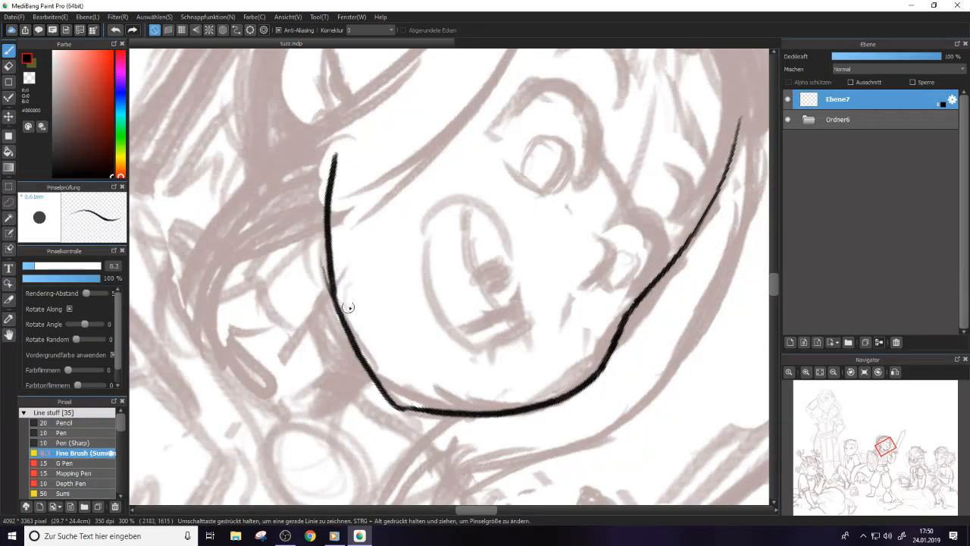
# Erase the upper section of the ear-side jaw line and redraw it
pyautogui.press('e')
pyautogui.moveTo(337, 197); pyautogui.dragTo(331, 308)
pyautogui.press('e')
pyautogui.moveTo(335, 146)
pyautogui.mouseDown()
pyautogui.moveTo(324, 226)
pyautogui.moveTo(338, 316)
pyautogui.mouseUp()
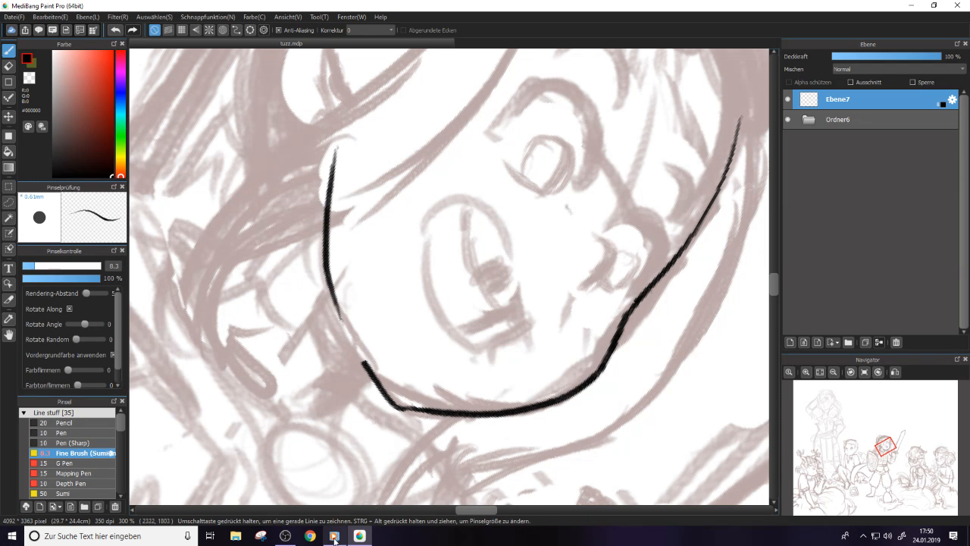
# Switch to Chrome, search Google for "bayern english", and return to MediBang Paint Pro
pyautogui.click(310, 536)
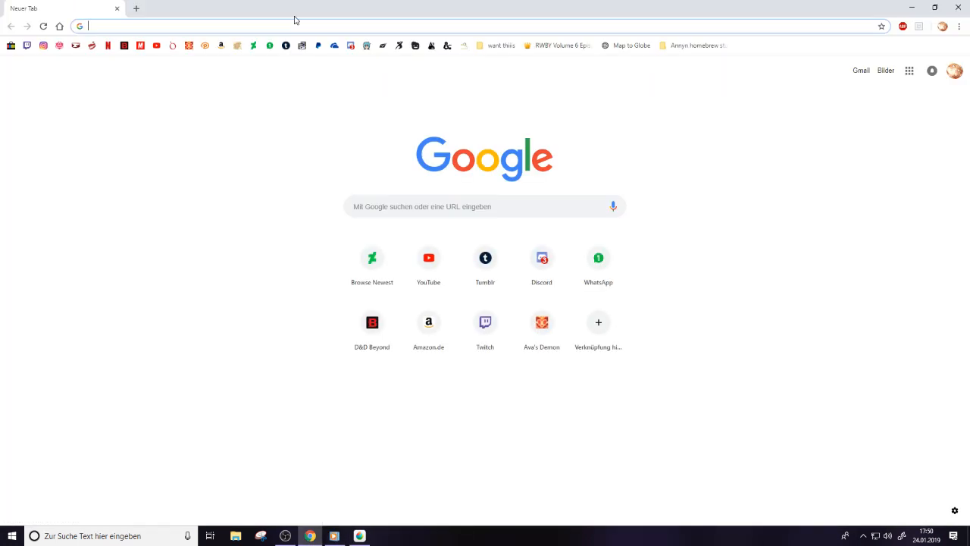
pyautogui.write('ba')
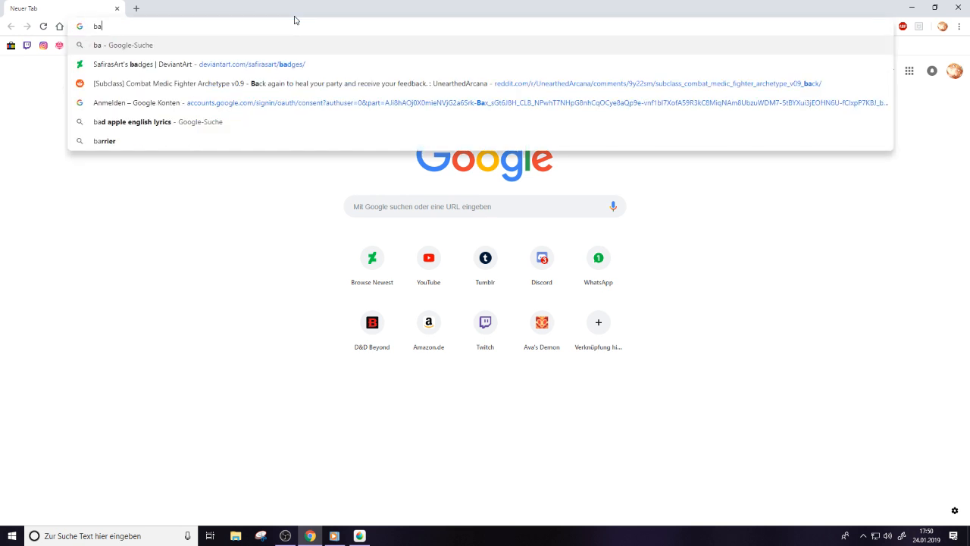
pyautogui.write('yern english')
pyautogui.press('Return')
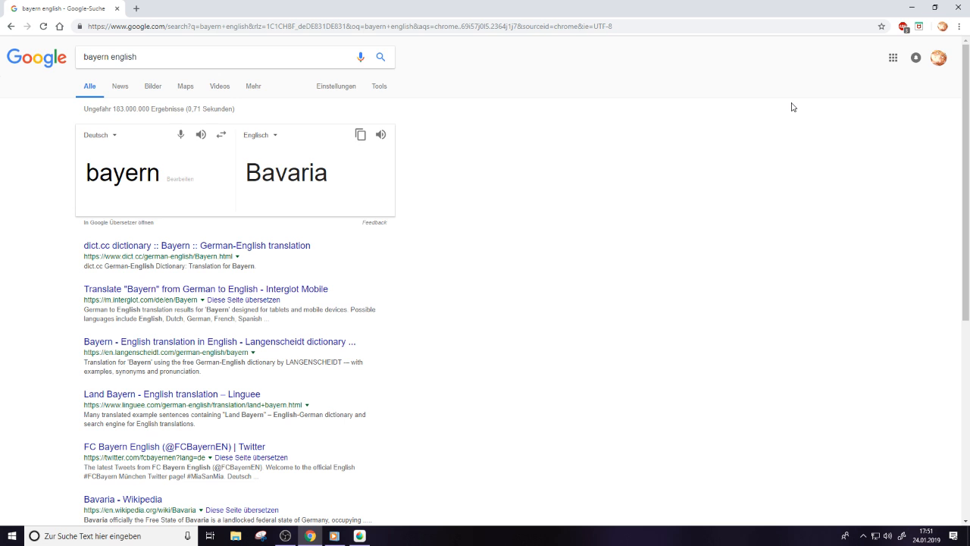
pyautogui.click(359, 536)
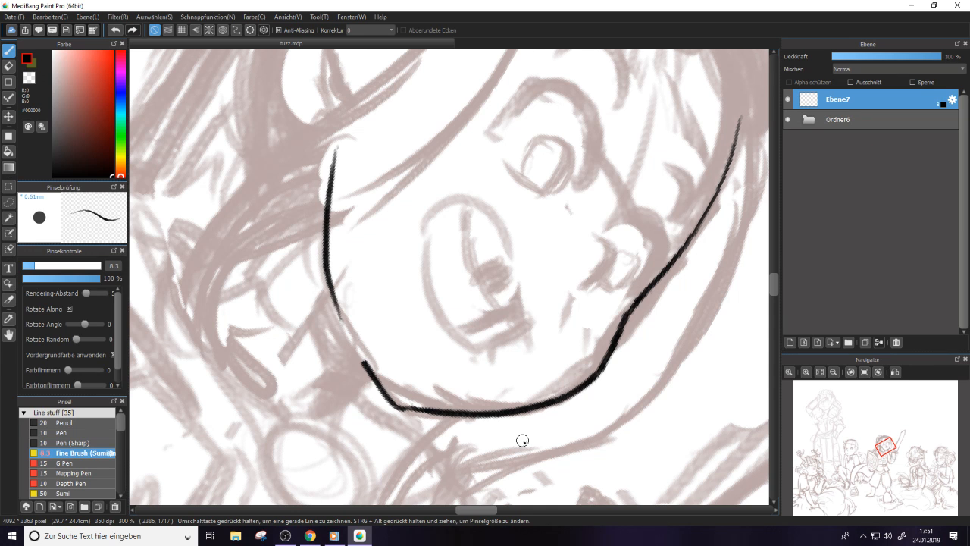
# Ink the ear's outer contour and inner fold in the unrotated view, redoing the first contour stroke
pyautogui.scroll(4, 770, 273)
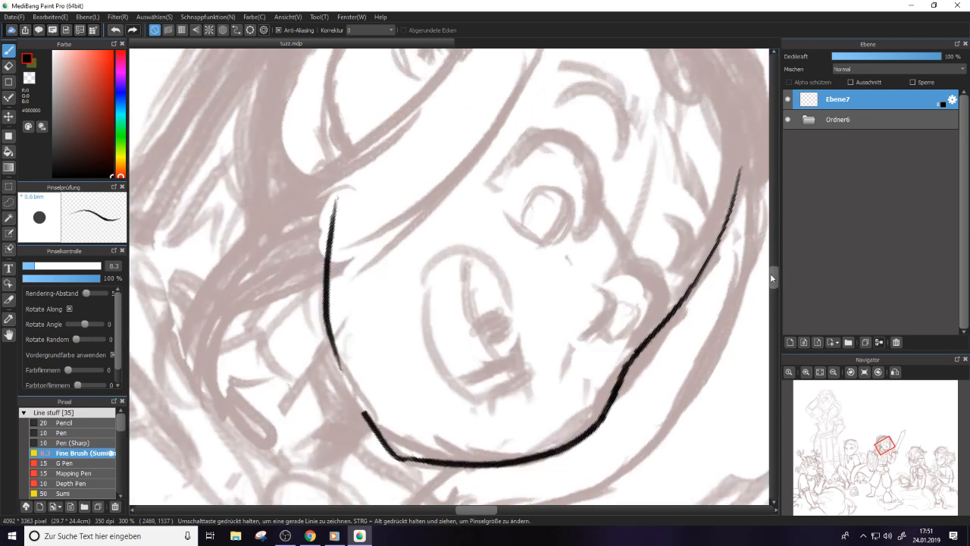
pyautogui.click(854, 371)
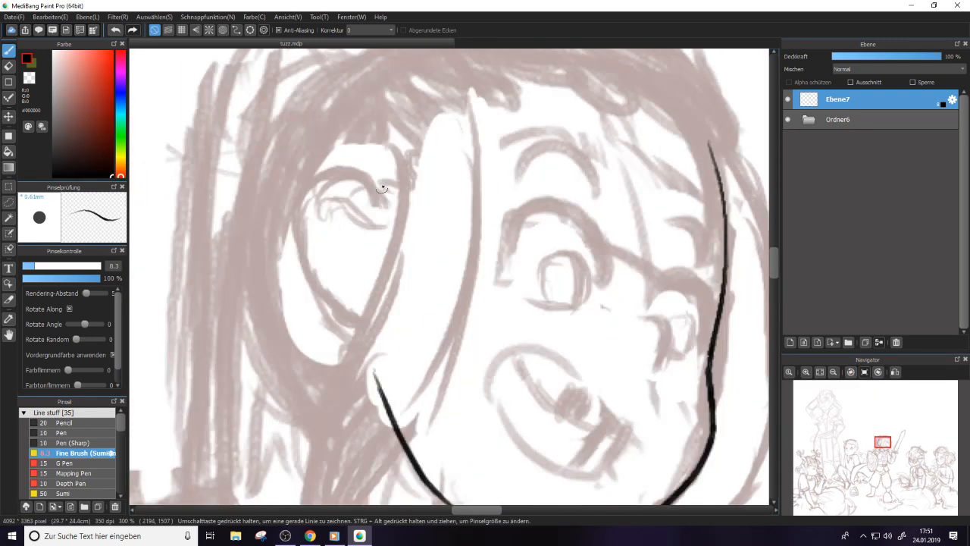
pyautogui.moveTo(374, 193); pyautogui.dragTo(333, 236)
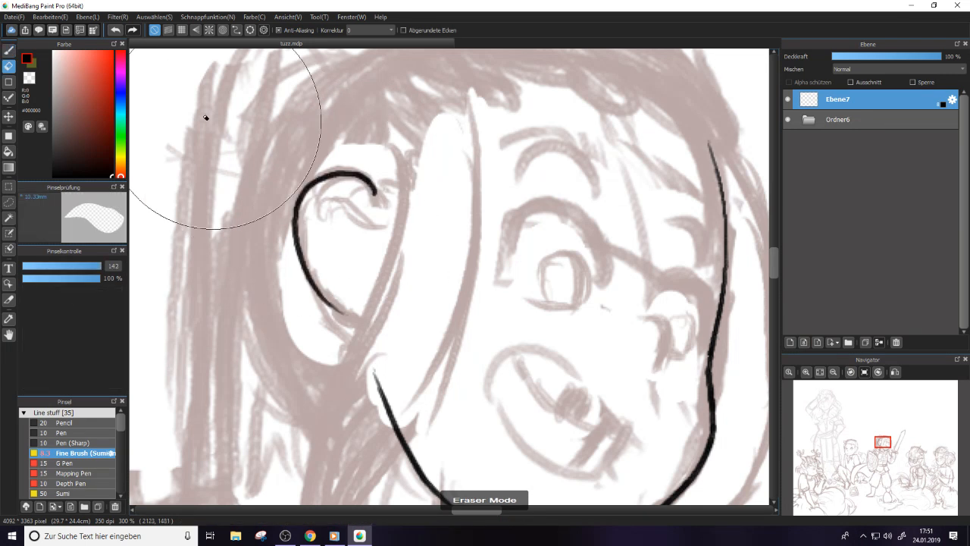
pyautogui.hotkey('ctrl', 'z')
pyautogui.moveTo(374, 190)
pyautogui.mouseDown()
pyautogui.moveTo(301, 201)
pyautogui.moveTo(335, 298)
pyautogui.moveTo(318, 287)
pyautogui.moveTo(335, 309)
pyautogui.moveTo(314, 280)
pyautogui.moveTo(365, 325)
pyautogui.mouseUp()
pyautogui.moveTo(379, 219)
pyautogui.mouseDown()
pyautogui.moveTo(337, 195)
pyautogui.moveTo(321, 214)
pyautogui.mouseUp()
# Erase the ear's inner fold in the mirrored view and redraw it as an S-shaped curve
pyautogui.click(893, 373)
pyautogui.click(893, 372)
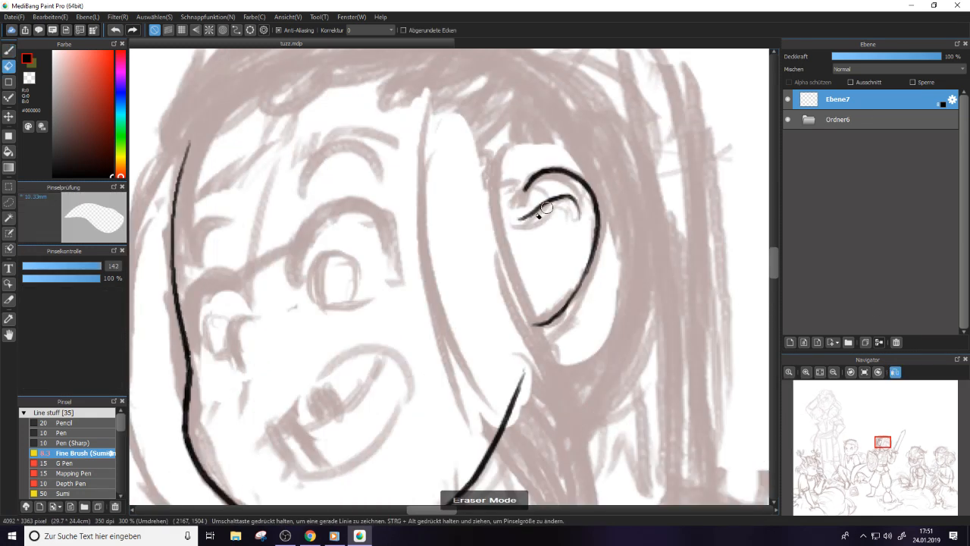
pyautogui.moveTo(554, 208); pyautogui.dragTo(571, 217)
pyautogui.press('e')
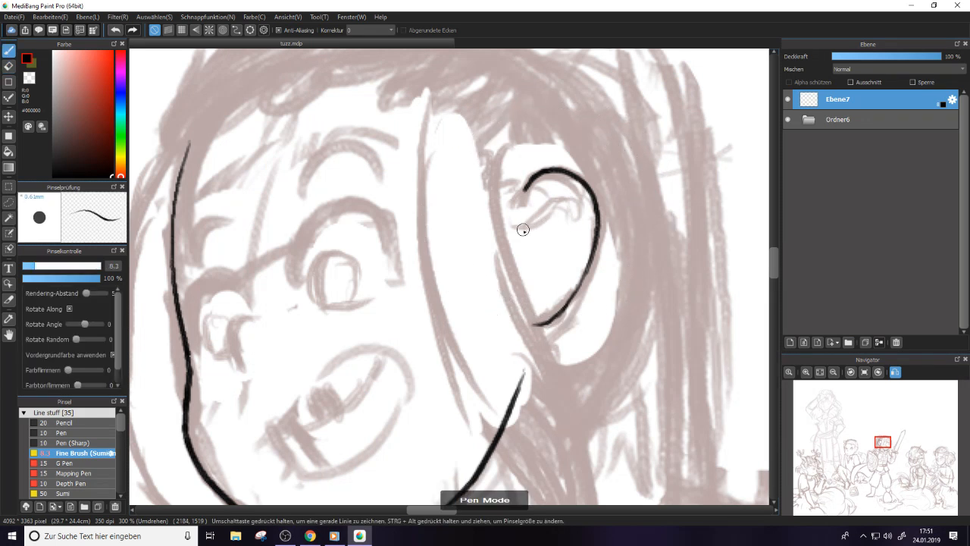
pyautogui.moveTo(520, 235)
pyautogui.mouseDown()
pyautogui.moveTo(557, 199)
pyautogui.moveTo(579, 216)
pyautogui.mouseUp()
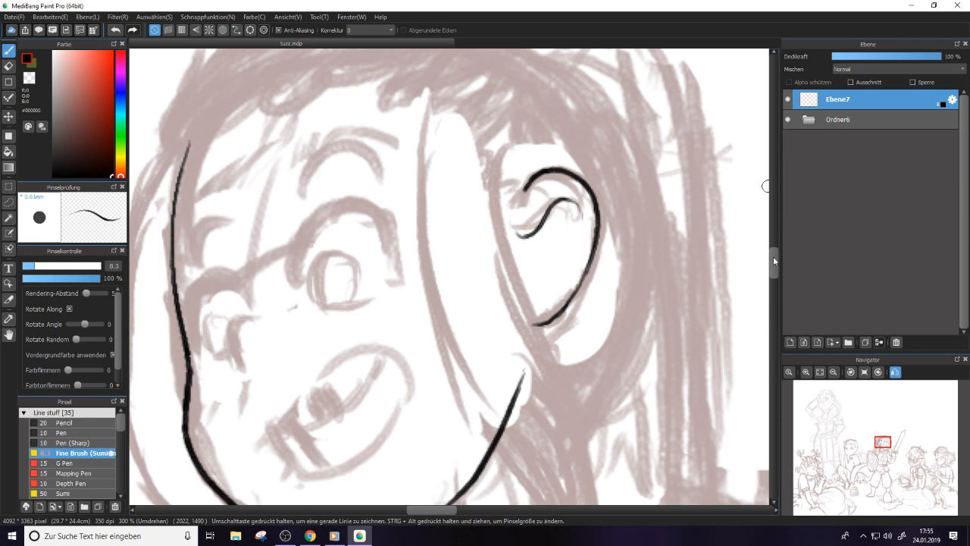
# Redraw the chin stroke to join both jaw lines, and check the face unmirrored
pyautogui.moveTo(773, 257); pyautogui.dragTo(770, 275)
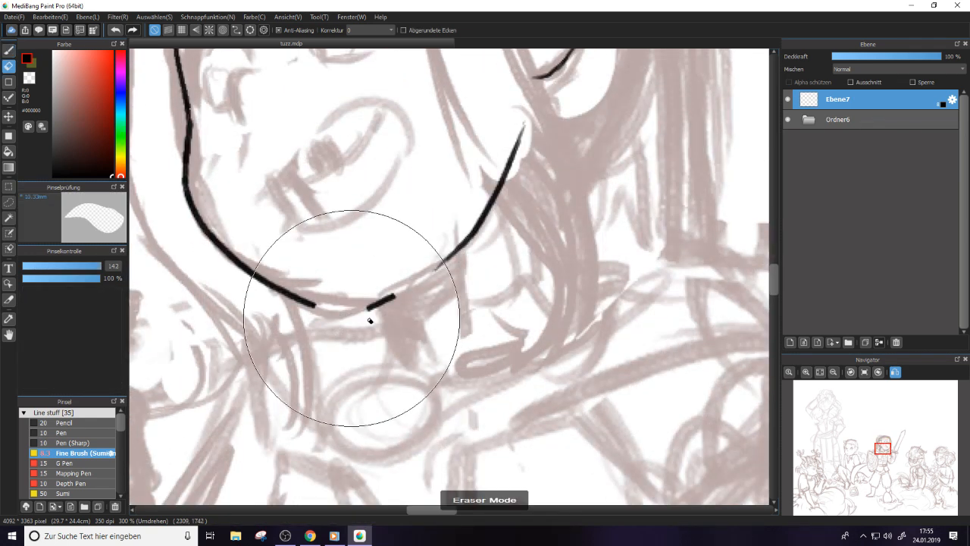
pyautogui.hotkey('ctrl', 'z')
pyautogui.moveTo(305, 307)
pyautogui.mouseDown()
pyautogui.moveTo(396, 298)
pyautogui.moveTo(380, 307)
pyautogui.moveTo(369, 310)
pyautogui.moveTo(439, 266)
pyautogui.mouseUp()
pyautogui.press('e')
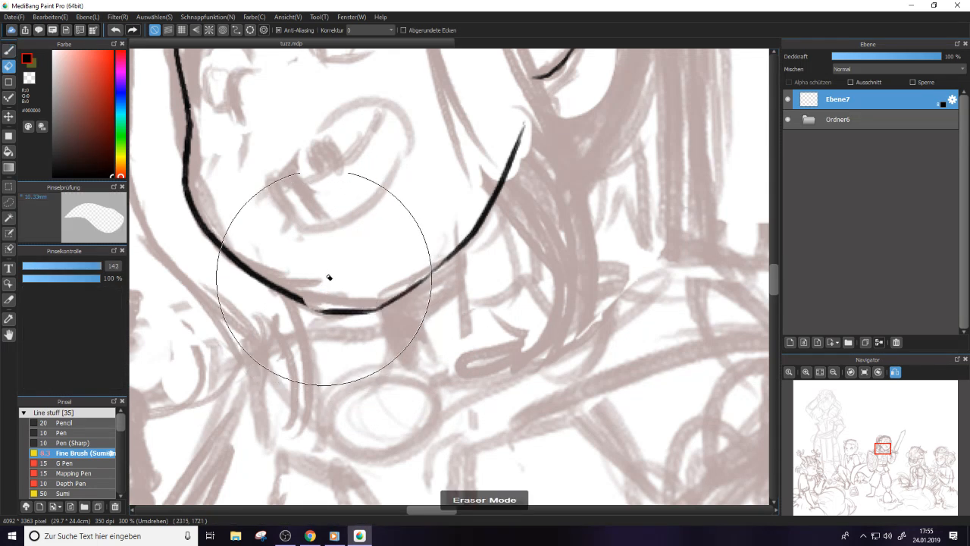
pyautogui.press('e')
pyautogui.moveTo(776, 275); pyautogui.dragTo(776, 258)
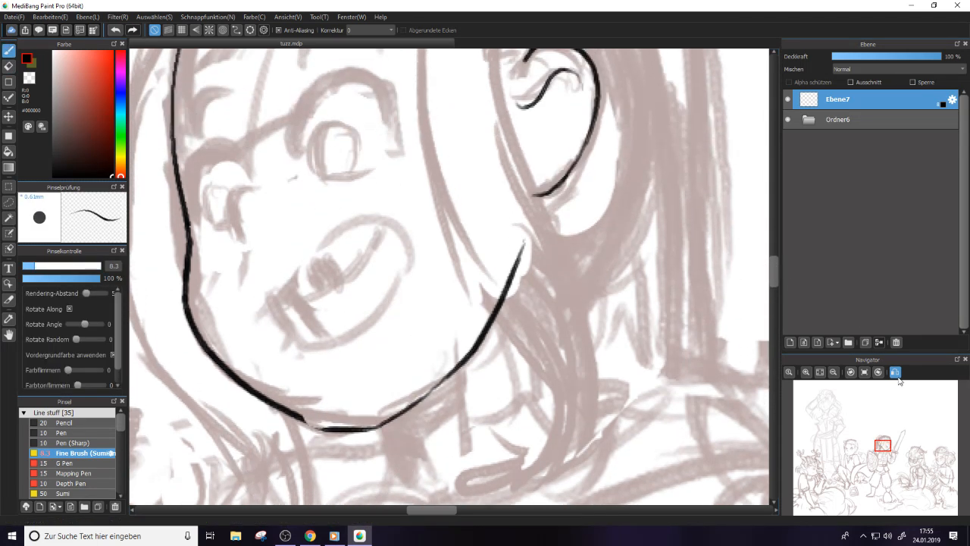
pyautogui.click(895, 371)
# Discard the head inking by erasing the jaw and ear lines, deleting layer Ebene7 and adding a new empty layer
pyautogui.press('e')
pyautogui.moveTo(370, 258); pyautogui.dragTo(584, 432)
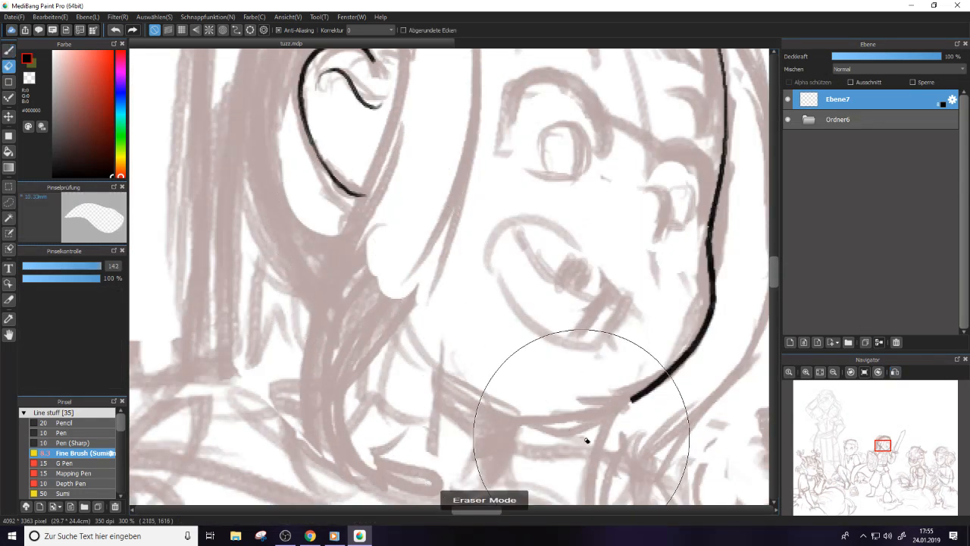
pyautogui.press('e')
pyautogui.press('e')
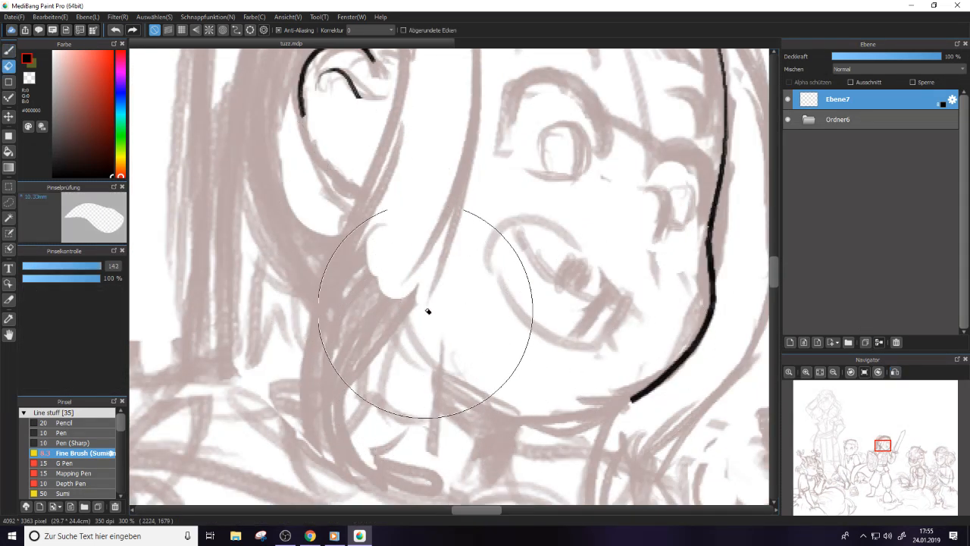
pyautogui.hotkey('ctrl', '-')
pyautogui.hotkey('ctrl', '-')
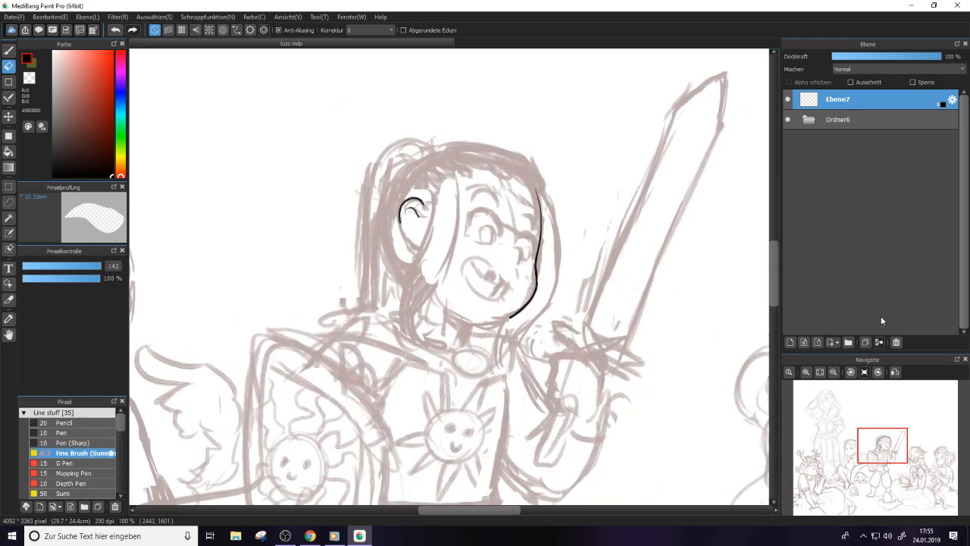
pyautogui.click(896, 342)
pyautogui.click(790, 342)
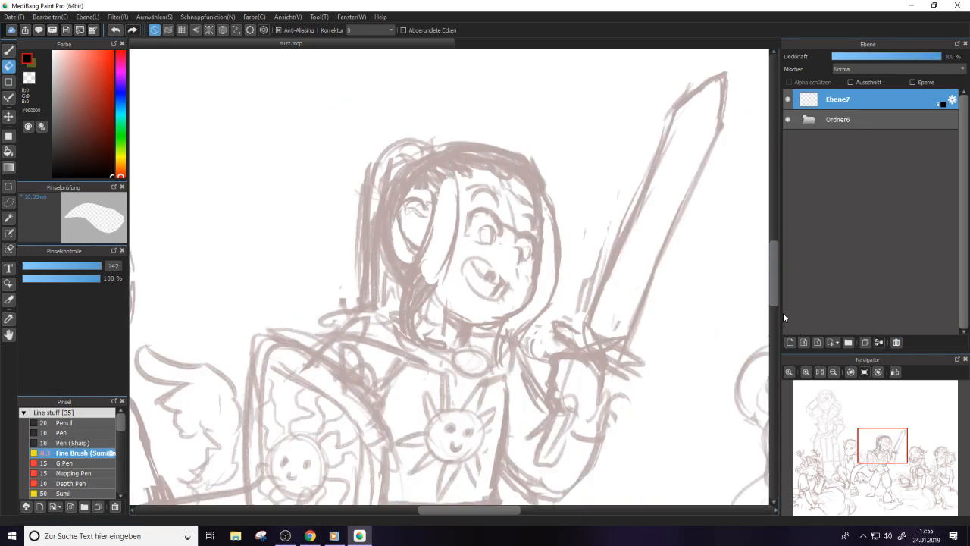
# Ink two overlapping curved lines beneath the egg shape at the fighter's feet at 150 % zoom
pyautogui.moveTo(774, 277); pyautogui.dragTo(774, 341)
pyautogui.scroll(1, 607, 400)
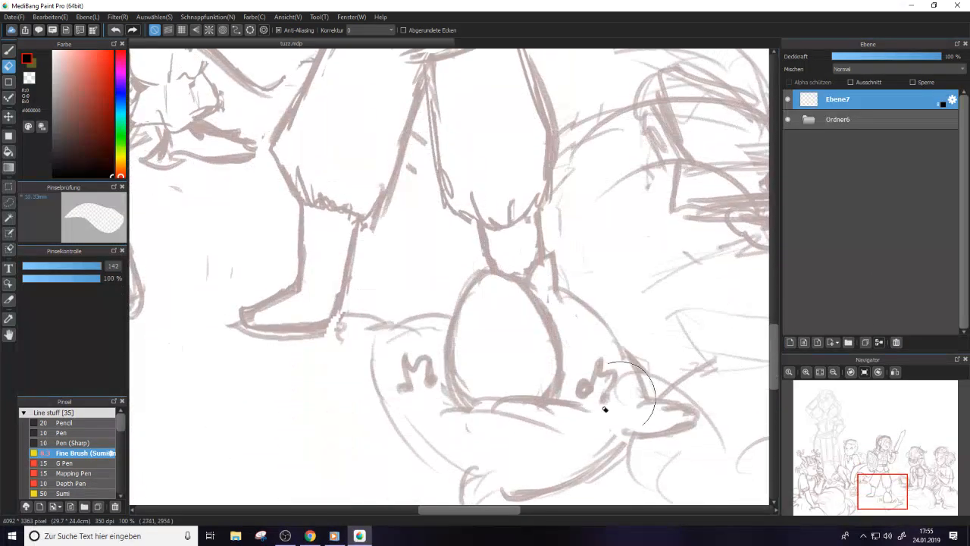
pyautogui.hotkey('ctrl', '+')
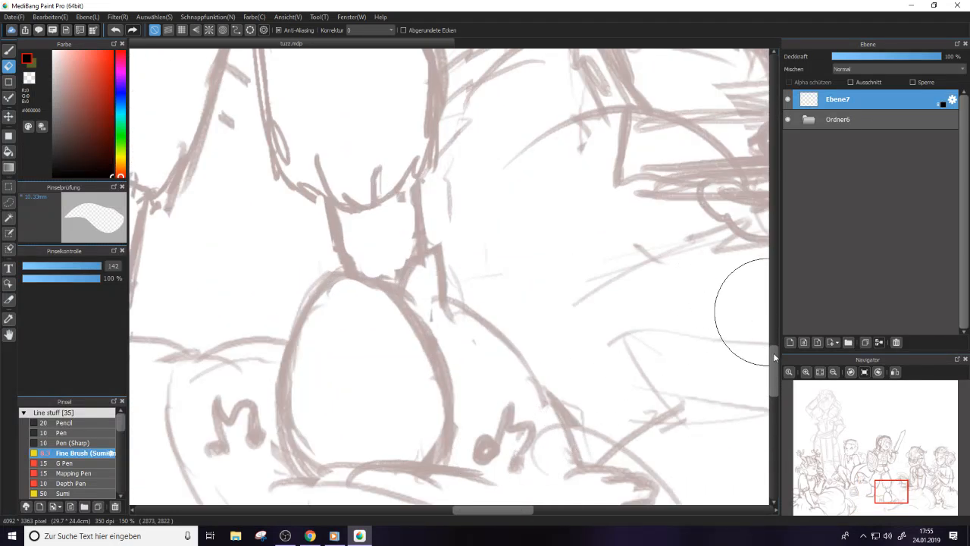
pyautogui.moveTo(773, 353); pyautogui.dragTo(774, 373)
pyautogui.press('b')
pyautogui.moveTo(287, 306); pyautogui.dragTo(453, 329)
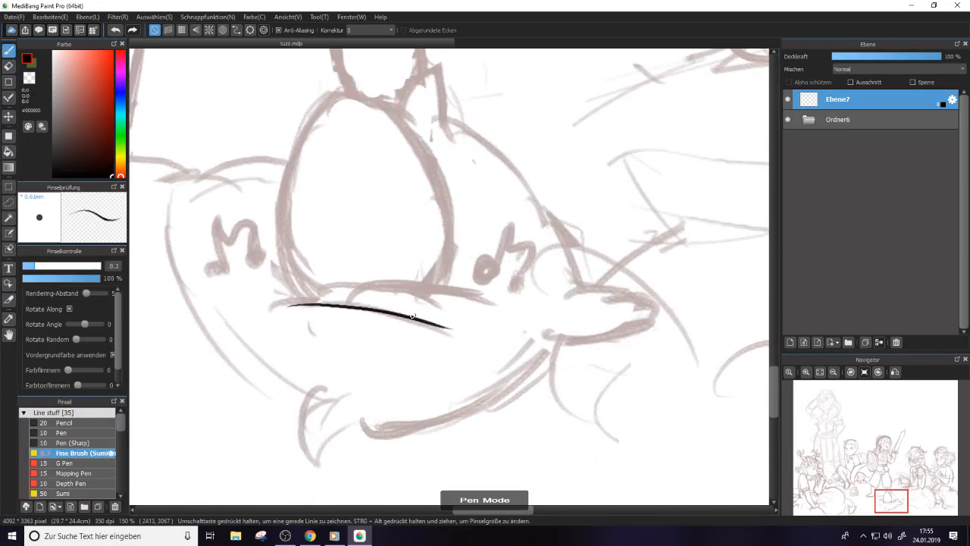
pyautogui.moveTo(347, 306); pyautogui.dragTo(516, 293)
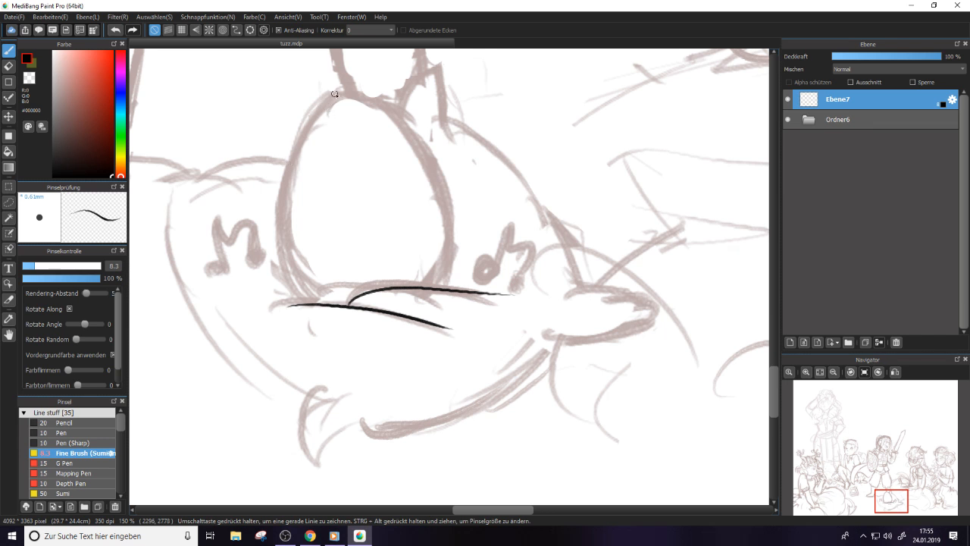
# Ink the left contour of the egg shape from its tip to the base, redoing the stroke until it fits
pyautogui.moveTo(337, 92)
pyautogui.mouseDown()
pyautogui.moveTo(282, 200)
pyautogui.moveTo(322, 310)
pyautogui.mouseUp()
pyautogui.click(125, 31)
pyautogui.moveTo(335, 94)
pyautogui.mouseDown()
pyautogui.moveTo(284, 178)
pyautogui.moveTo(318, 300)
pyautogui.mouseUp()
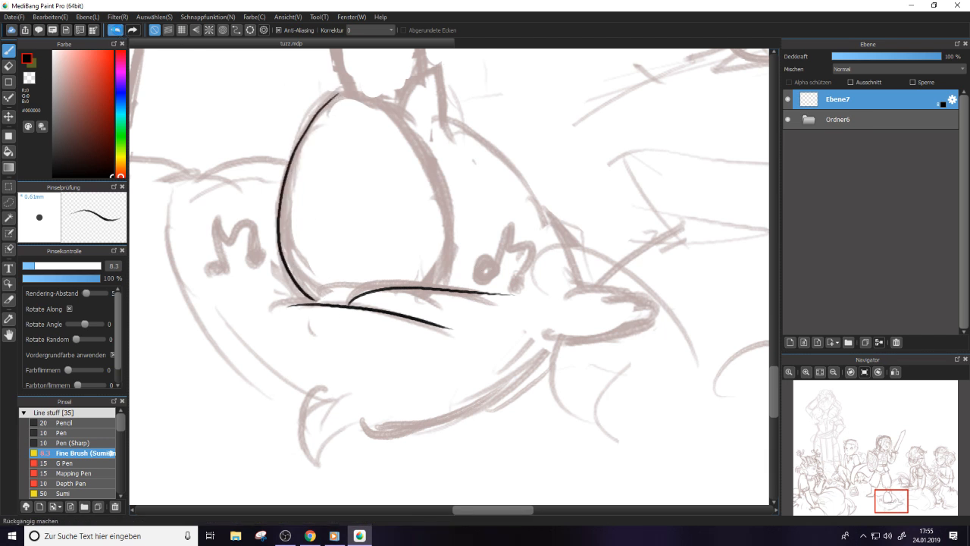
pyautogui.click(115, 30)
pyautogui.moveTo(337, 92)
pyautogui.mouseDown()
pyautogui.moveTo(287, 168)
pyautogui.moveTo(326, 294)
pyautogui.mouseUp()
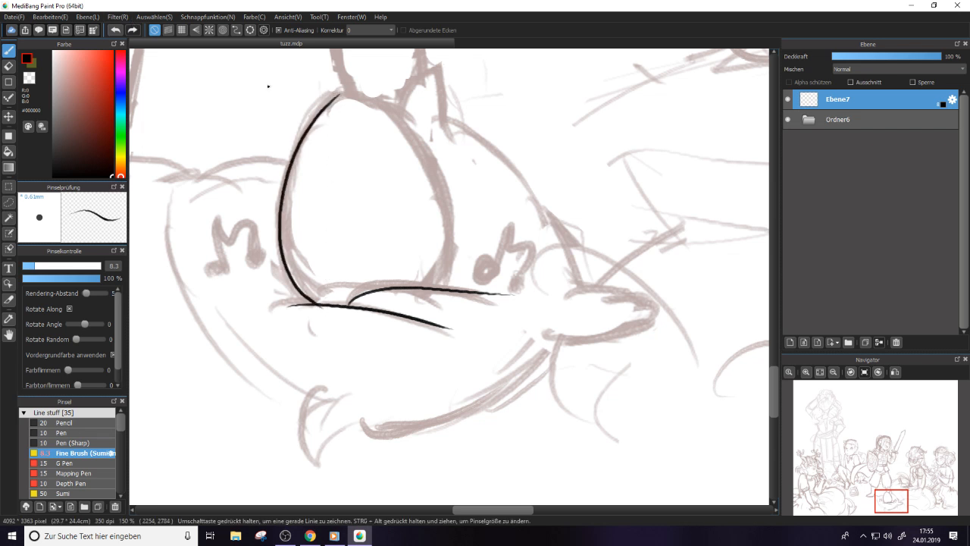
pyautogui.click(115, 30)
pyautogui.moveTo(338, 92)
pyautogui.mouseDown()
pyautogui.moveTo(299, 139)
pyautogui.moveTo(276, 238)
pyautogui.moveTo(319, 301)
pyautogui.mouseUp()
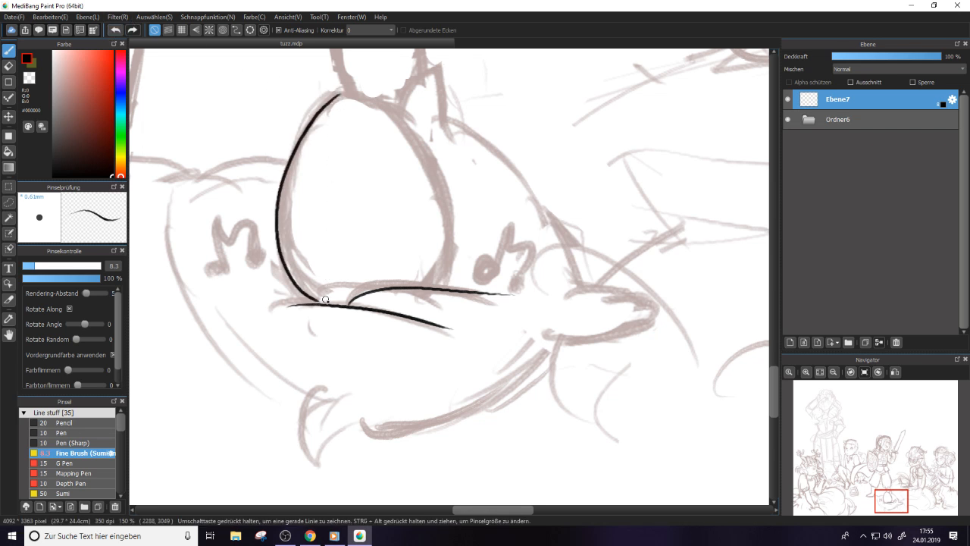
# Ink the remaining contour of the egg shape with the canvas rotated, and restore the upright view
pyautogui.click(851, 371)
pyautogui.click(851, 371)
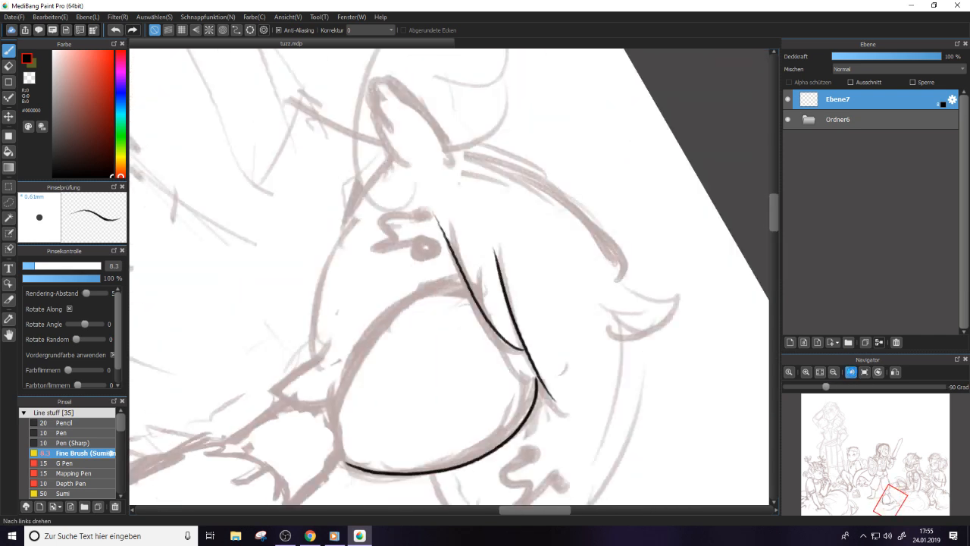
pyautogui.moveTo(475, 279)
pyautogui.mouseDown()
pyautogui.moveTo(402, 380)
pyautogui.moveTo(453, 489)
pyautogui.mouseUp()
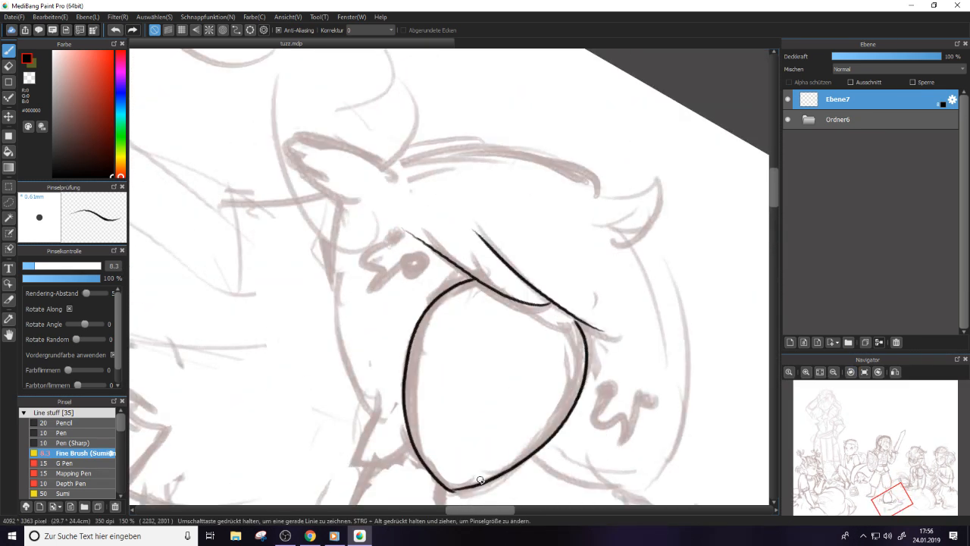
pyautogui.click(879, 372)
pyautogui.click(879, 371)
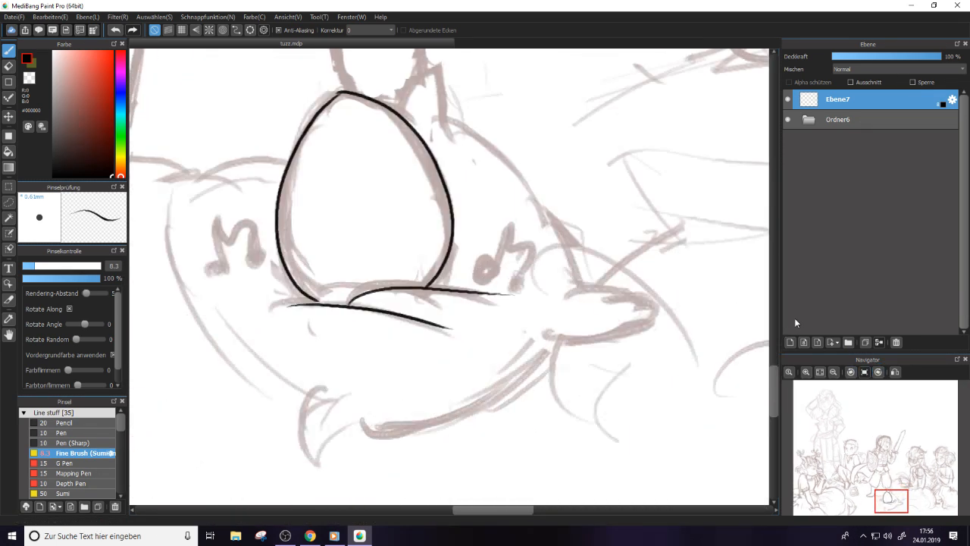
# Clean up the contour at the egg's tip with the eraser
pyautogui.press('e')
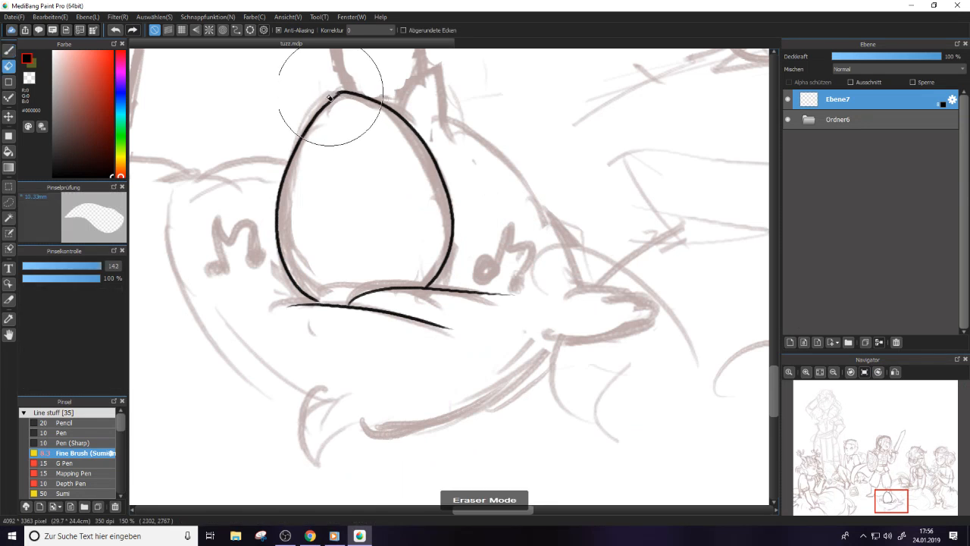
pyautogui.moveTo(349, 87); pyautogui.dragTo(338, 91)
pyautogui.press('b')
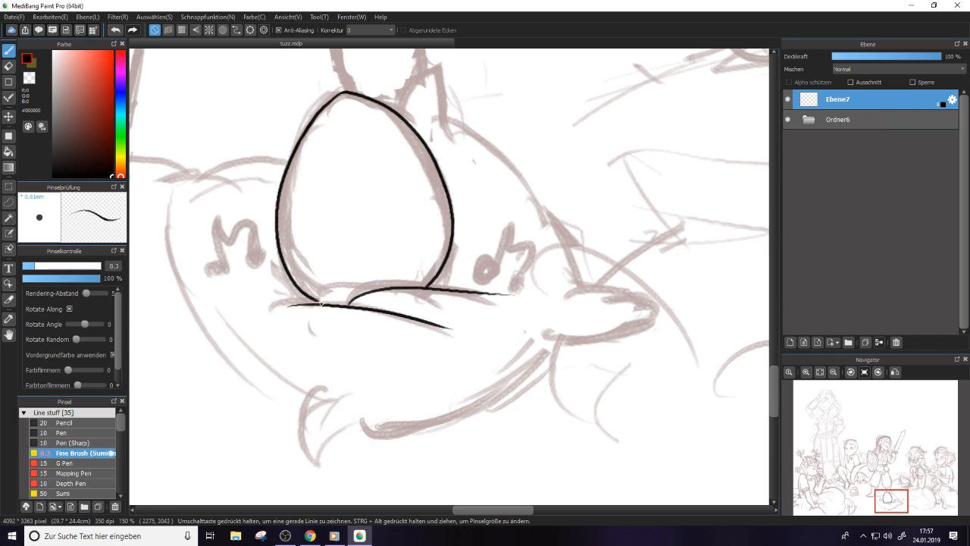
# Ink the pillow's lower-left corner, its bottom edge and the pointed right corner beneath the egg
pyautogui.moveTo(325, 384)
pyautogui.mouseDown()
pyautogui.moveTo(311, 462)
pyautogui.moveTo(355, 427)
pyautogui.moveTo(330, 403)
pyautogui.moveTo(463, 404)
pyautogui.moveTo(549, 340)
pyautogui.mouseUp()
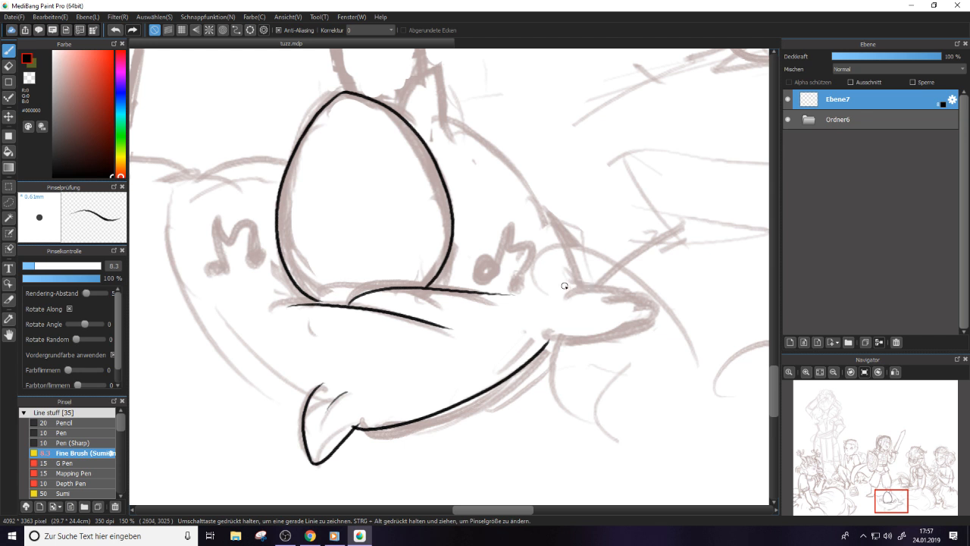
pyautogui.moveTo(564, 285); pyautogui.dragTo(655, 304)
pyautogui.moveTo(547, 340)
pyautogui.mouseDown()
pyautogui.moveTo(582, 336)
pyautogui.moveTo(656, 312)
pyautogui.mouseUp()
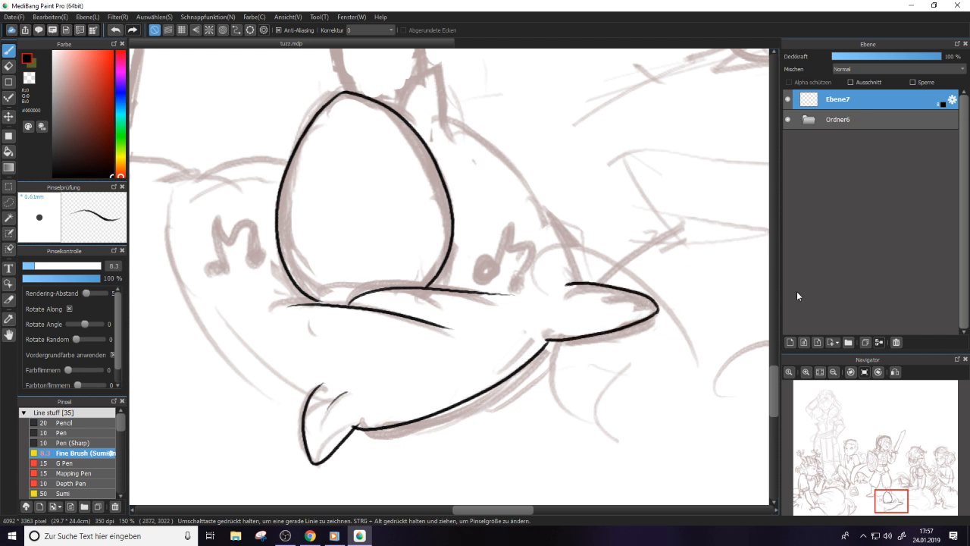
# Ink the pillow's long left edge and a thin fold line just inside it
pyautogui.scroll(1, 775, 381)
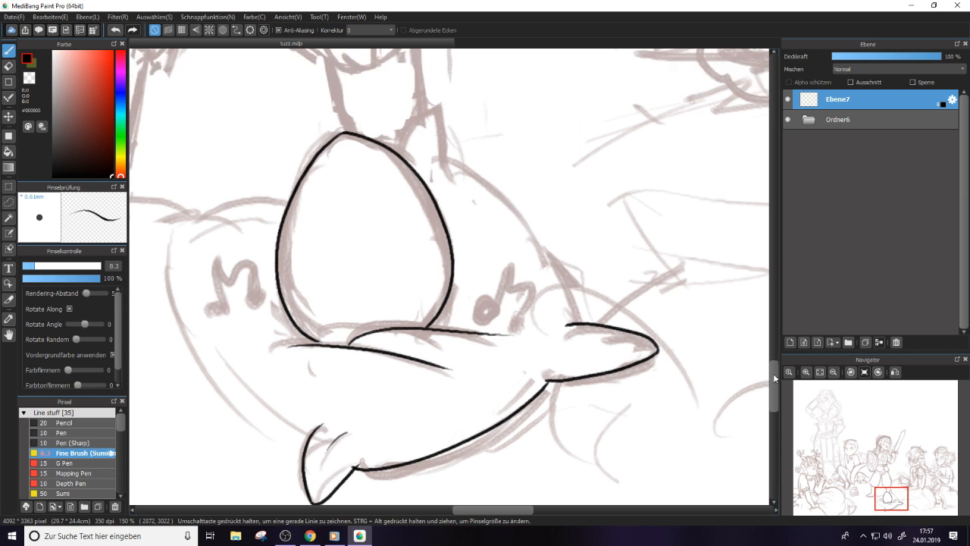
pyautogui.click(878, 372)
pyautogui.scroll(2, 773, 319)
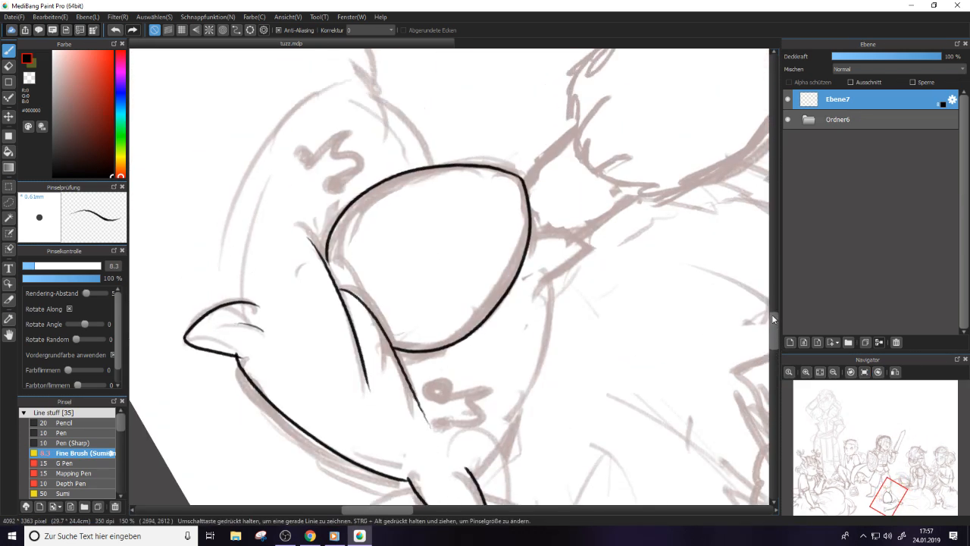
pyautogui.scroll(3, 774, 318)
pyautogui.moveTo(335, 184)
pyautogui.mouseDown()
pyautogui.moveTo(293, 216)
pyautogui.moveTo(217, 407)
pyautogui.mouseUp()
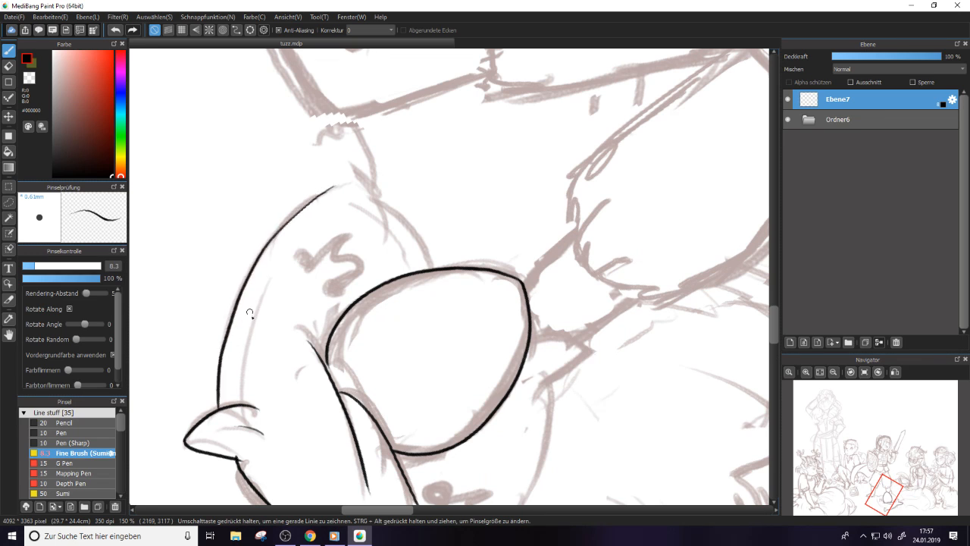
pyautogui.moveTo(253, 286); pyautogui.dragTo(239, 404)
# Ink the pillow's upper-left corner and the back edge running from it to the egg
pyautogui.click(851, 372)
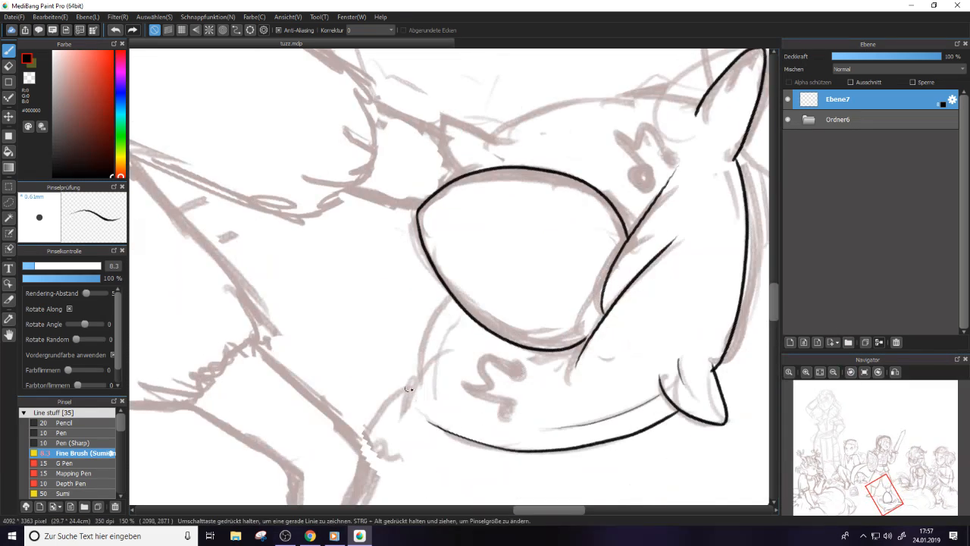
pyautogui.moveTo(408, 389)
pyautogui.mouseDown()
pyautogui.moveTo(373, 447)
pyautogui.moveTo(443, 429)
pyautogui.mouseUp()
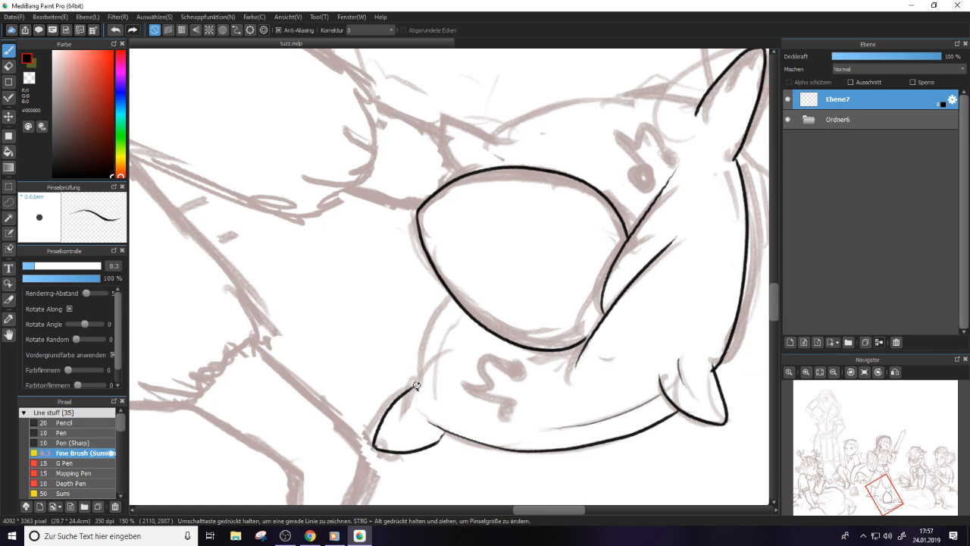
pyautogui.moveTo(417, 388); pyautogui.dragTo(451, 296)
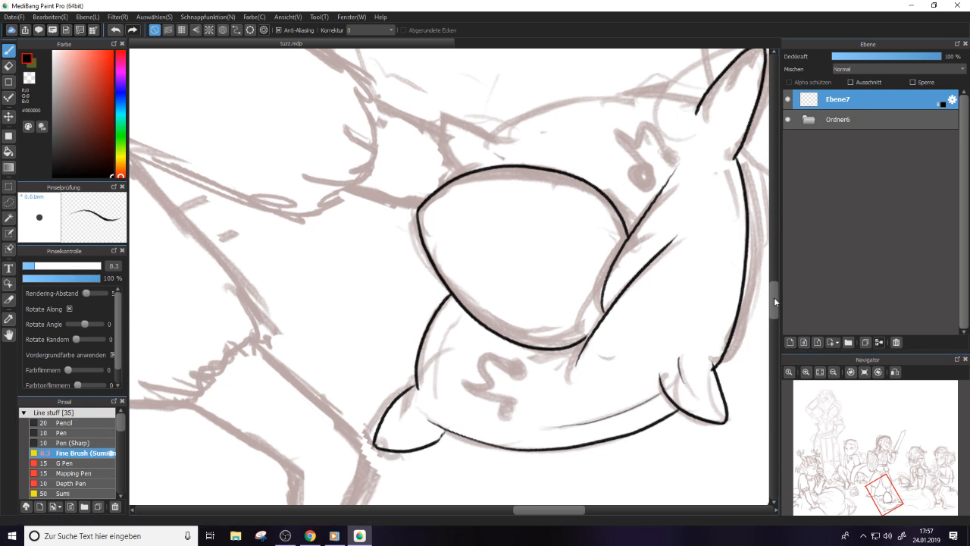
# Ink the small pointed back corner of the pillow beside the egg's upper right contour
pyautogui.click(879, 372)
pyautogui.click(879, 372)
pyautogui.click(878, 372)
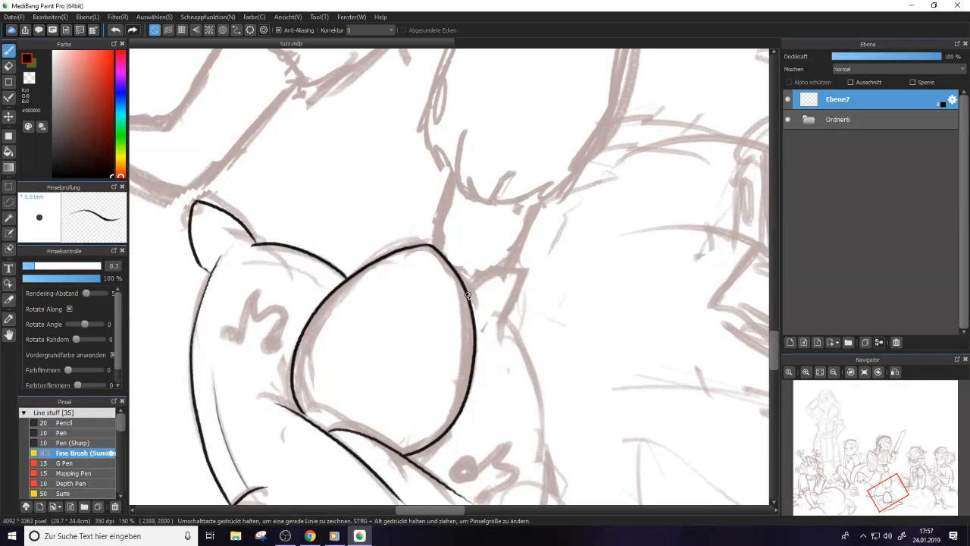
pyautogui.moveTo(469, 293)
pyautogui.mouseDown()
pyautogui.moveTo(518, 264)
pyautogui.moveTo(505, 315)
pyautogui.mouseUp()
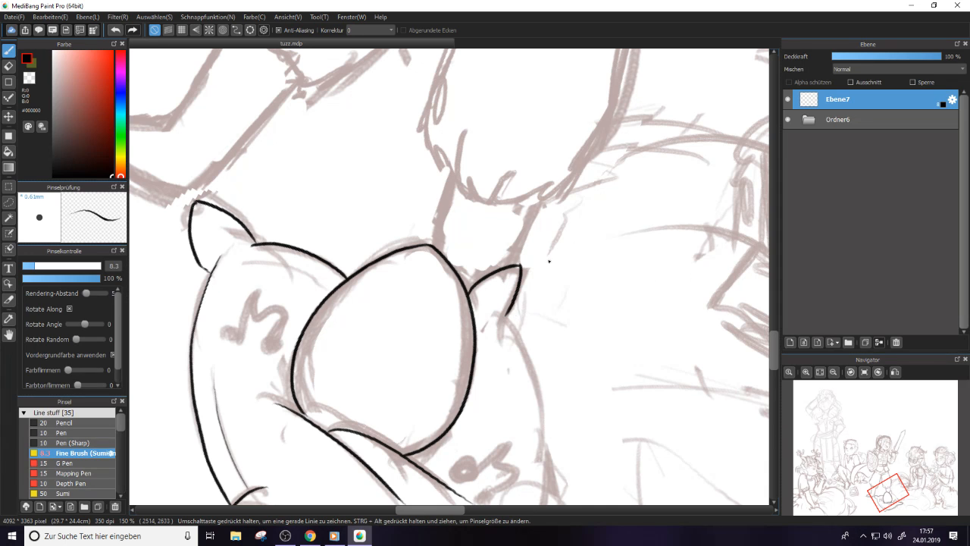
# Ink the pillow's right edge between the back and right corners in the mirrored view, redoing the stroke once, and restore the unmirrored upright view
pyautogui.press('e')
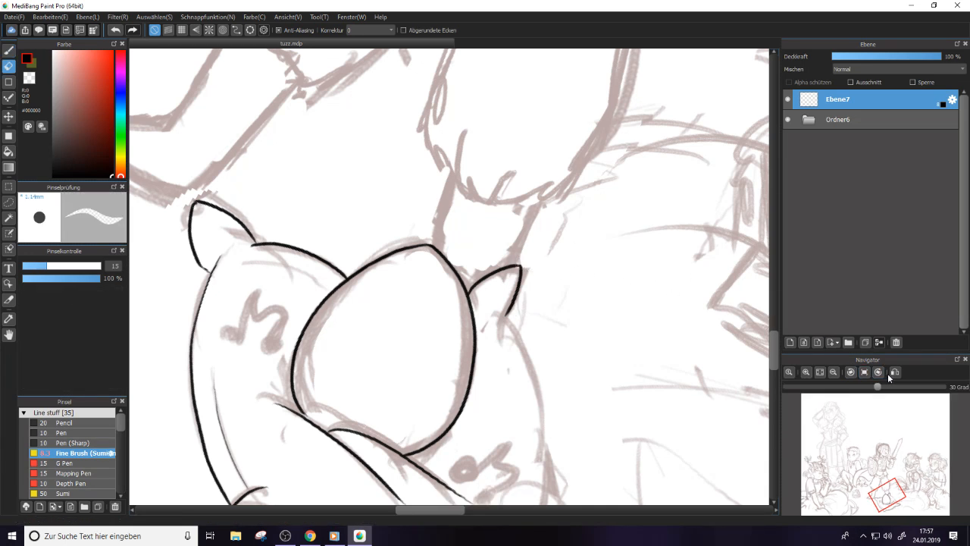
pyautogui.click(896, 372)
pyautogui.moveTo(776, 332); pyautogui.dragTo(774, 350)
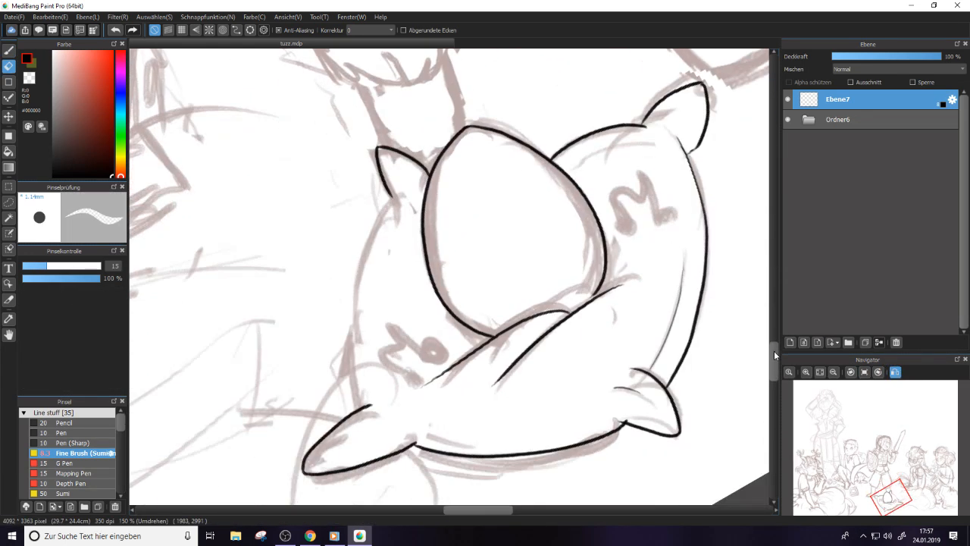
pyautogui.press('b')
pyautogui.moveTo(402, 165)
pyautogui.mouseDown()
pyautogui.moveTo(344, 279)
pyautogui.moveTo(354, 381)
pyautogui.mouseUp()
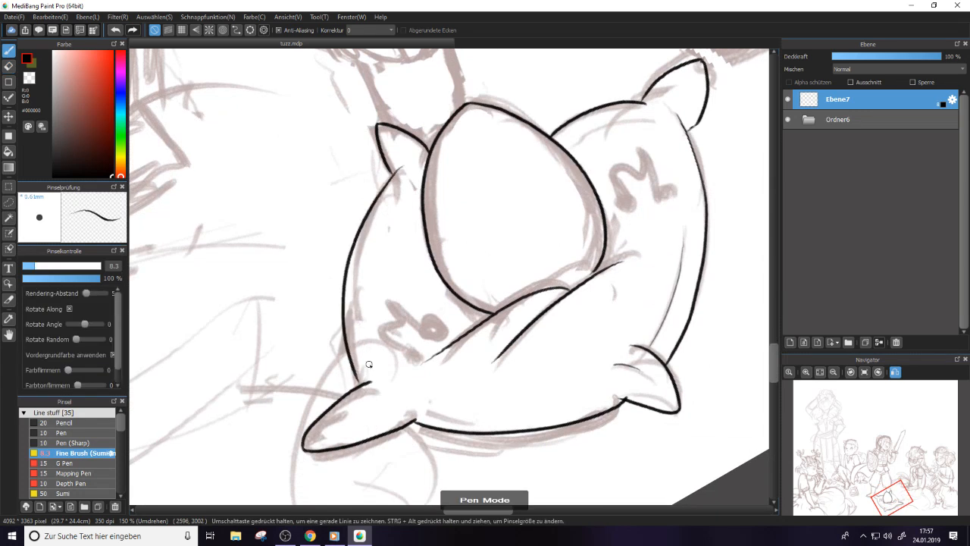
pyautogui.hotkey('ctrl', 'z')
pyautogui.moveTo(403, 165); pyautogui.dragTo(356, 385)
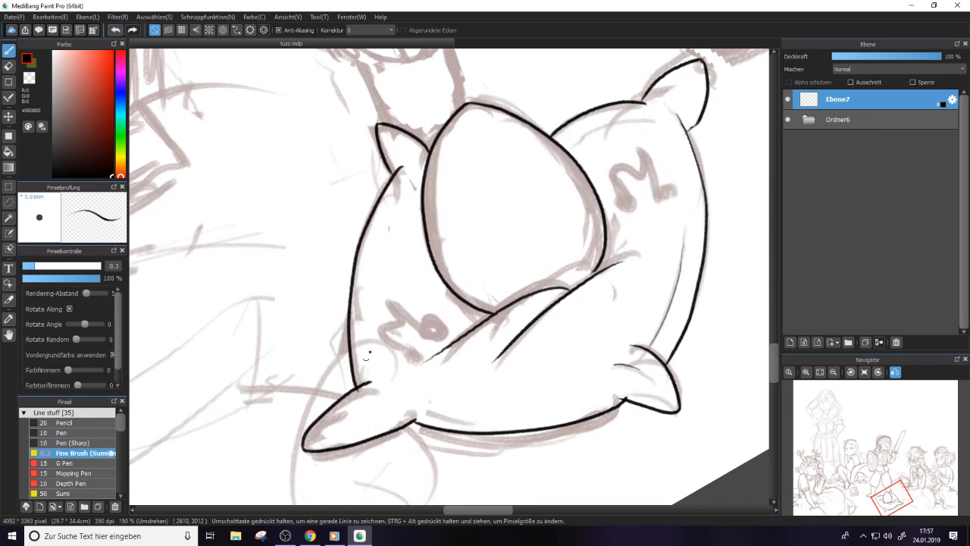
pyautogui.press('e')
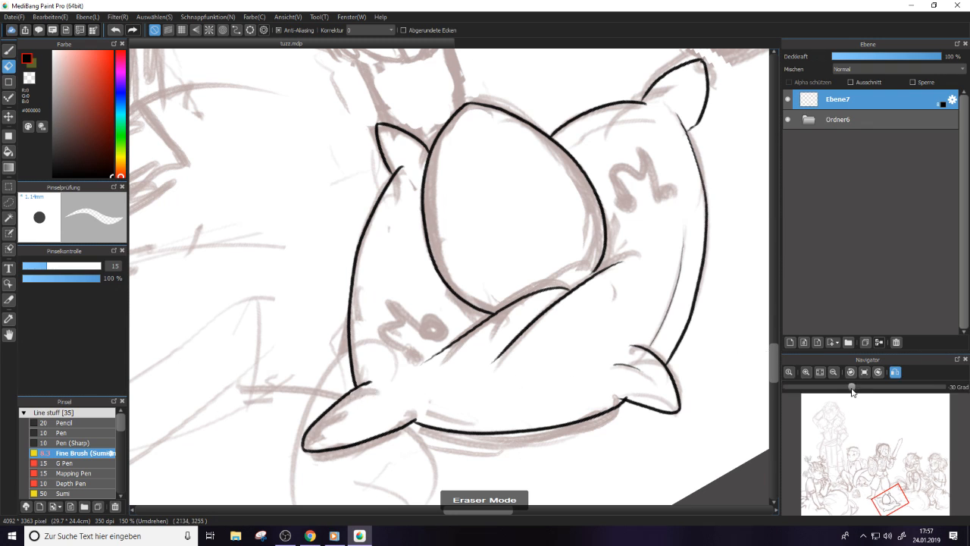
pyautogui.click(877, 371)
pyautogui.click(877, 371)
pyautogui.click(850, 372)
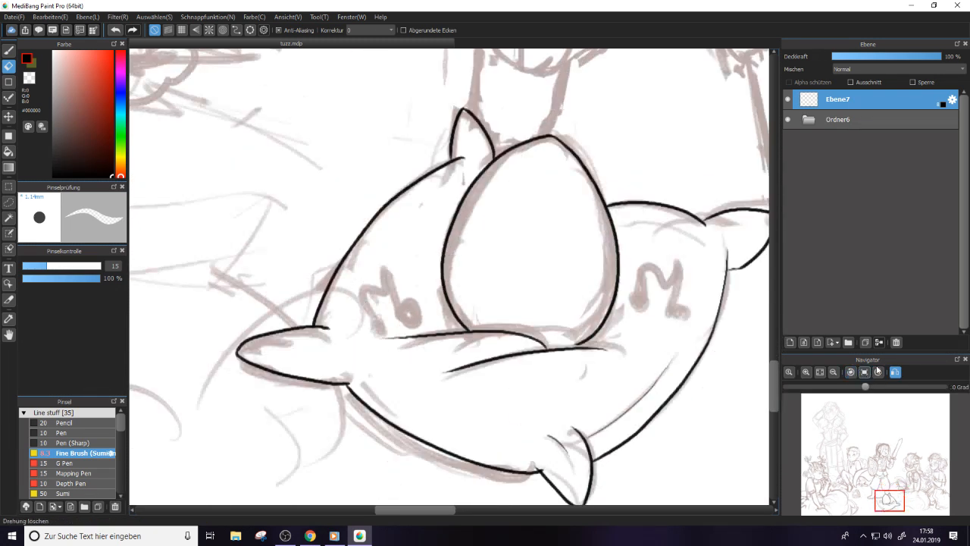
pyautogui.click(895, 371)
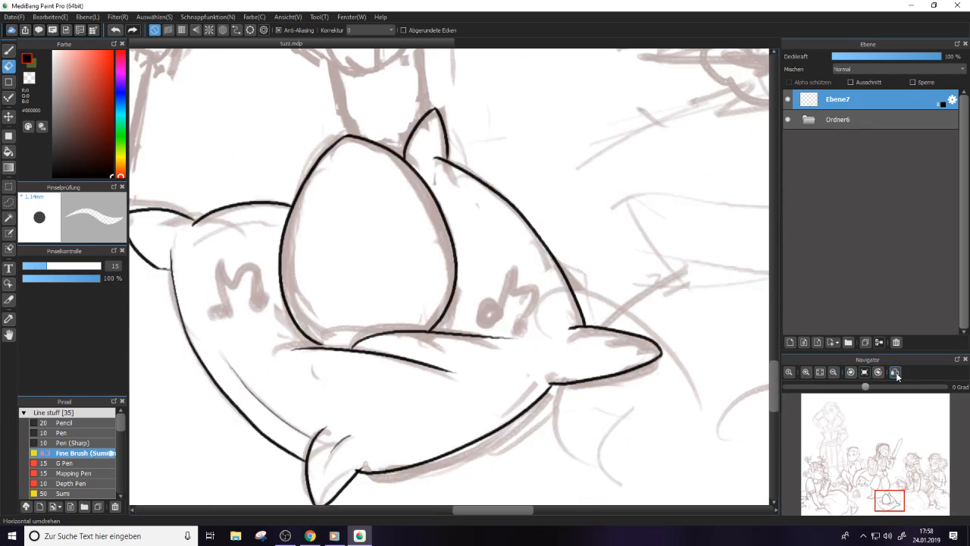
# Check the egg and pillow line art with the sketch folder Ordner6 hidden, and compare it with the sketch shown again
pyautogui.click(787, 119)
pyautogui.scroll(3, 774, 372)
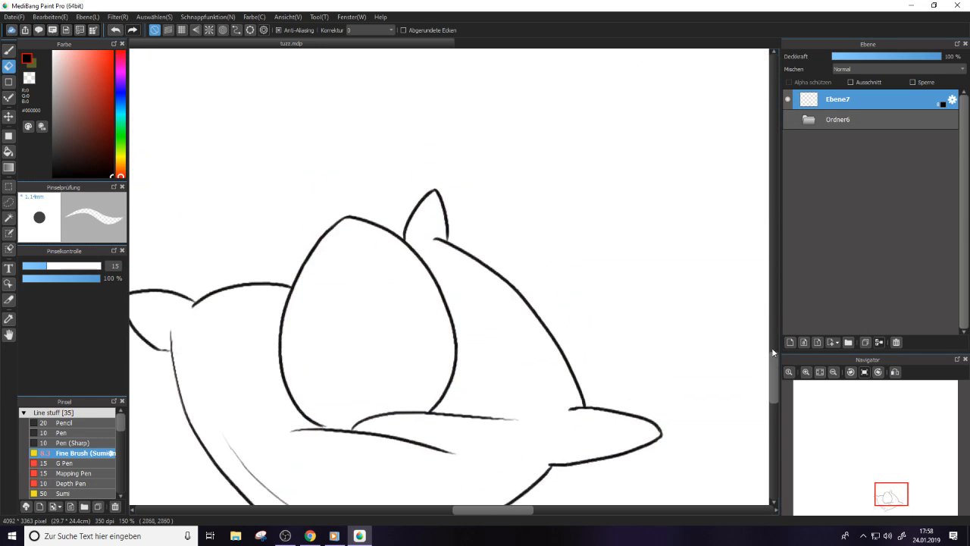
pyautogui.click(788, 119)
pyautogui.press('b')
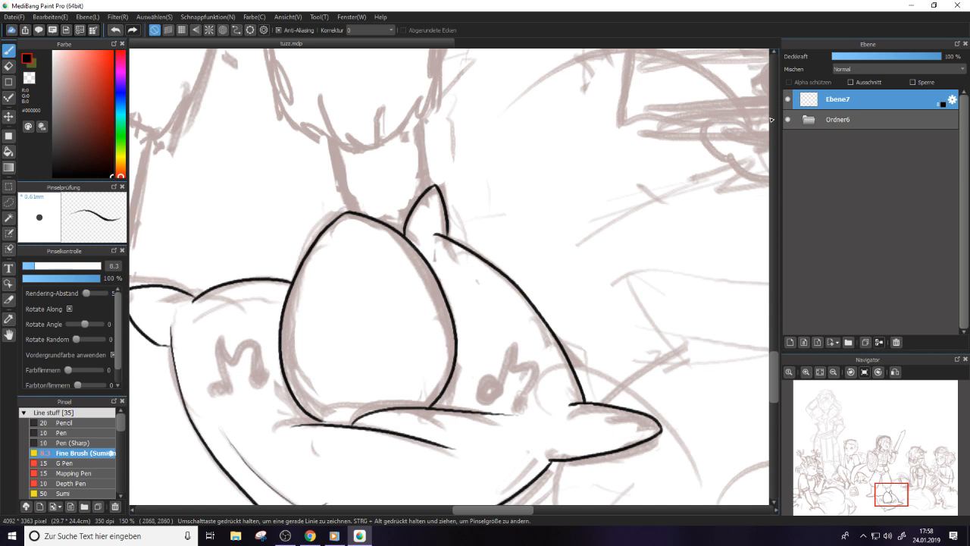
pyautogui.press('e')
pyautogui.hotkey('ctrl', '-')
pyautogui.hotkey('ctrl', '-')
pyautogui.hotkey('ctrl', '-')
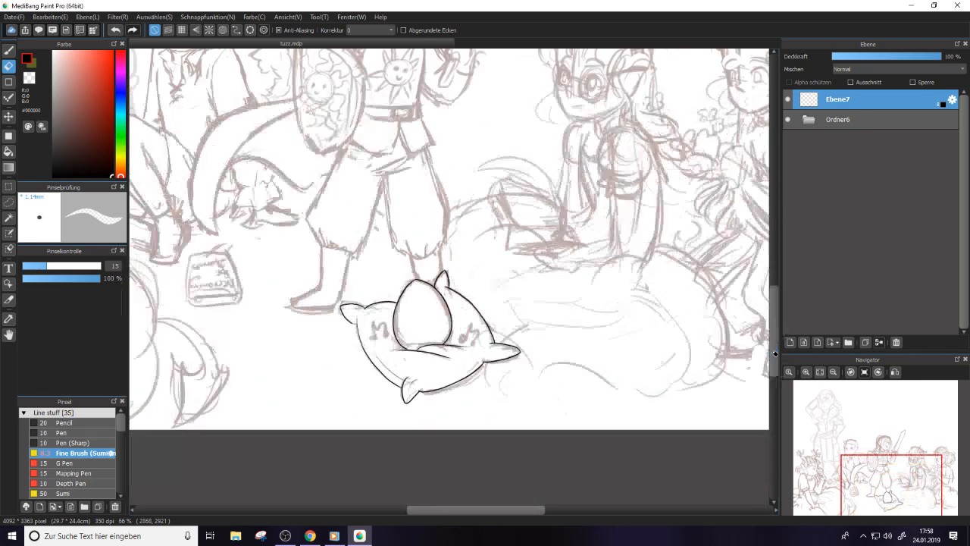
pyautogui.scroll(-1, 774, 353)
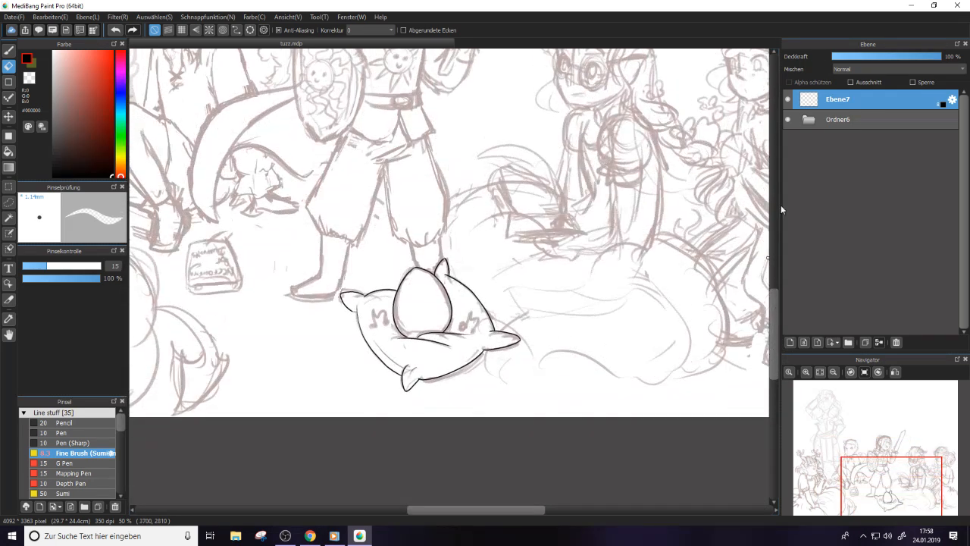
# Hide the sketch folder Ordner6 and touch up the egg's upper left contour with brush and eraser at 200 % zoom
pyautogui.click(788, 119)
pyautogui.press('b')
pyautogui.hotkey('ctrl', '+')
pyautogui.hotkey('ctrl', '+')
pyautogui.hotkey('ctrl', '+')
pyautogui.hotkey('ctrl', '+')
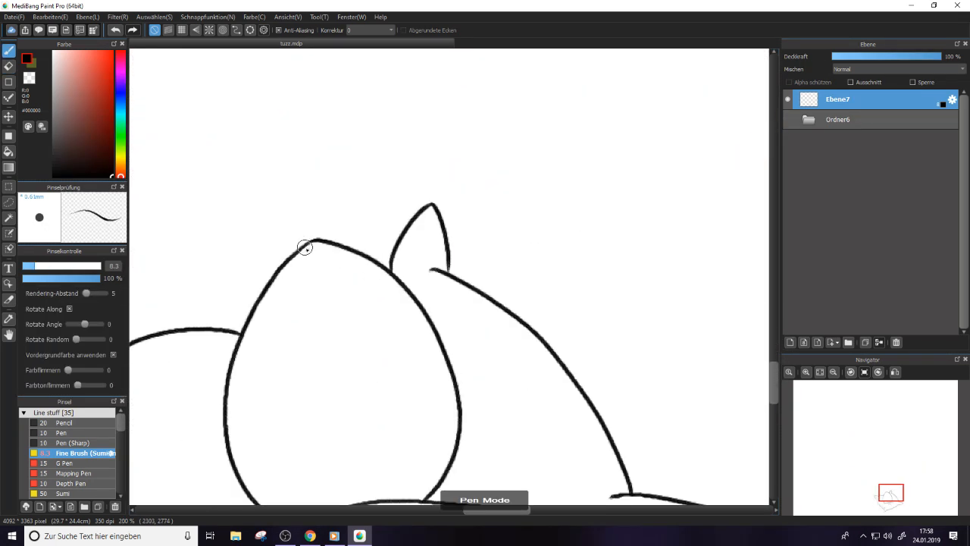
pyautogui.moveTo(278, 270)
pyautogui.mouseDown()
pyautogui.moveTo(312, 231)
pyautogui.moveTo(308, 250)
pyautogui.moveTo(307, 242)
pyautogui.moveTo(263, 295)
pyautogui.mouseUp()
pyautogui.press('e')
pyautogui.press('b')
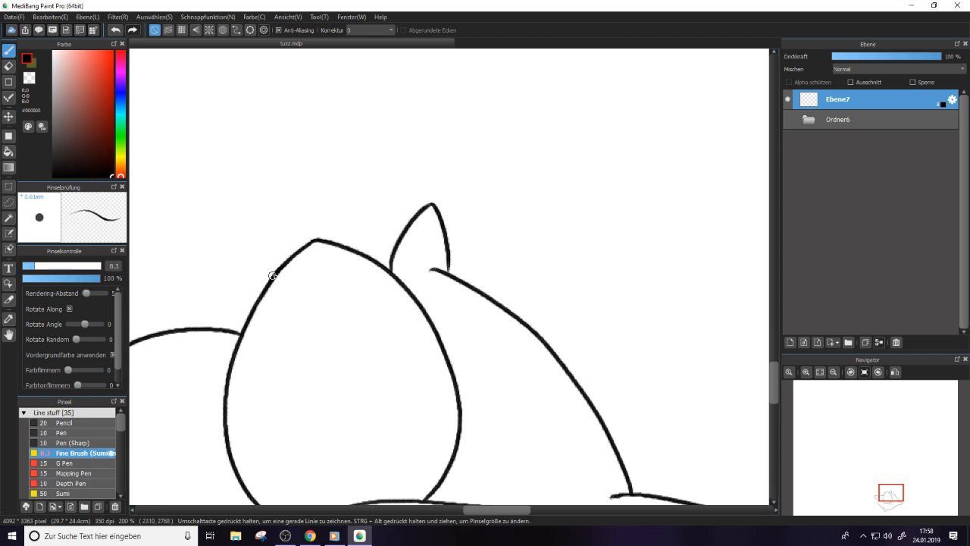
# Smooth the line at the egg's tip with eraser and brush
pyautogui.press('e')
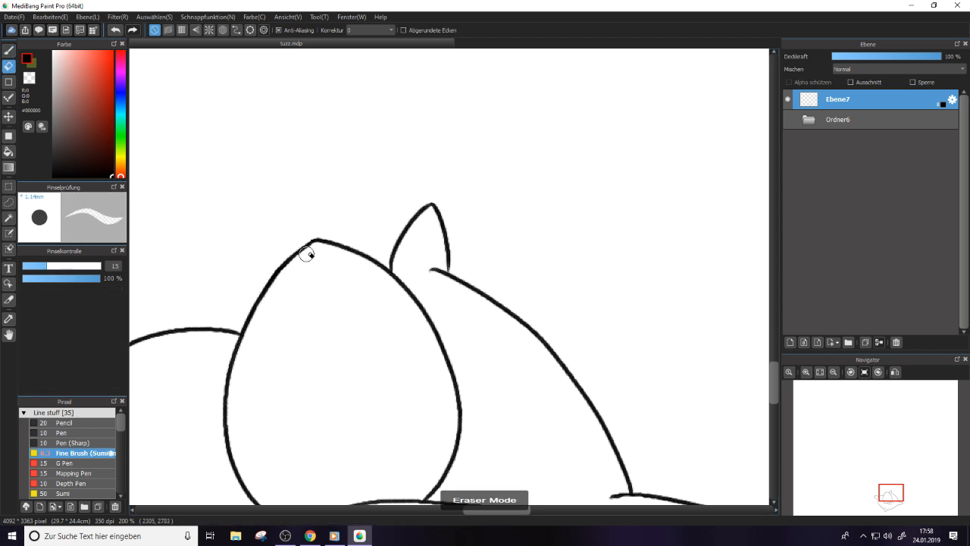
pyautogui.click(850, 372)
pyautogui.press('b')
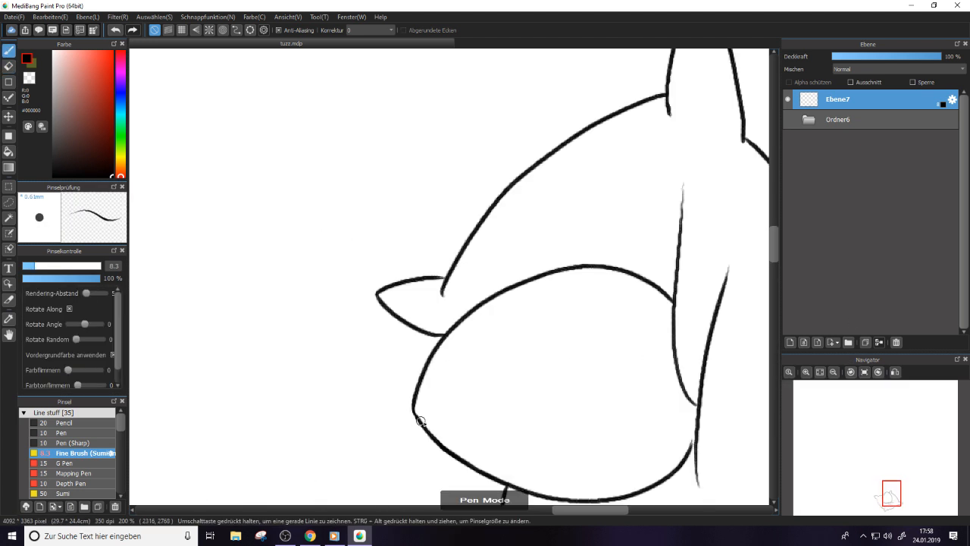
pyautogui.click(879, 372)
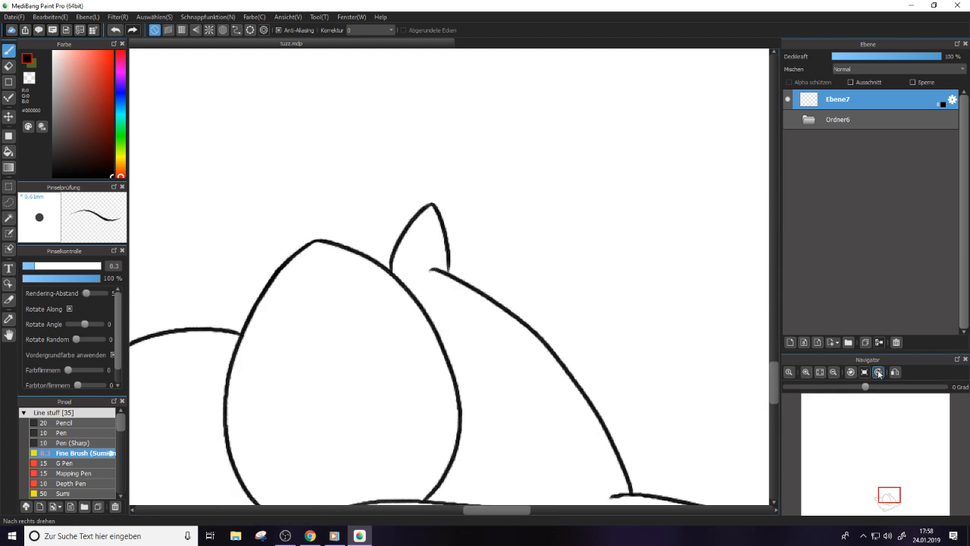
pyautogui.press('e')
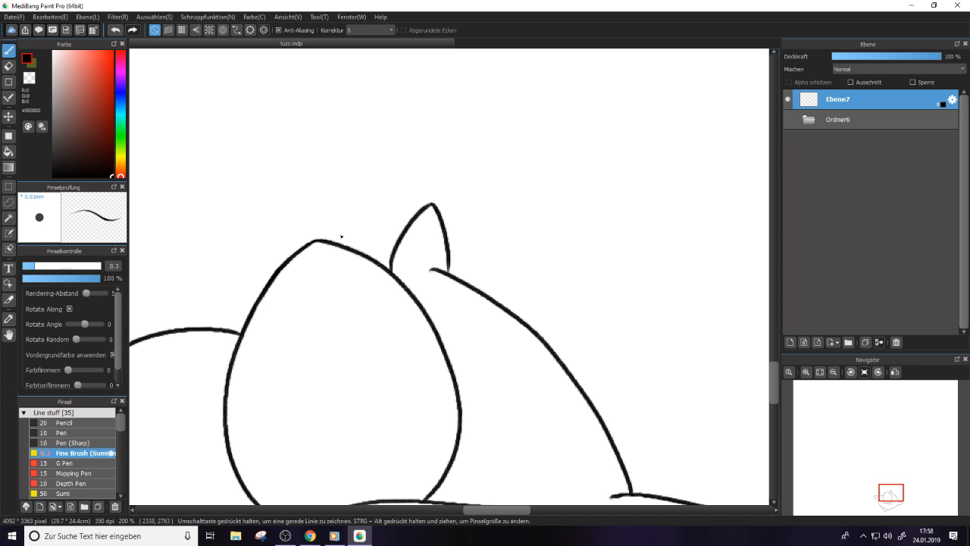
# Examine the whole egg and pillow line art without the sketch for spots that need correcting
pyautogui.press('e')
pyautogui.hotkey('ctrl', '-')
pyautogui.hotkey('ctrl', '-')
pyautogui.hotkey('ctrl', '-')
pyautogui.hotkey('ctrl', '-')
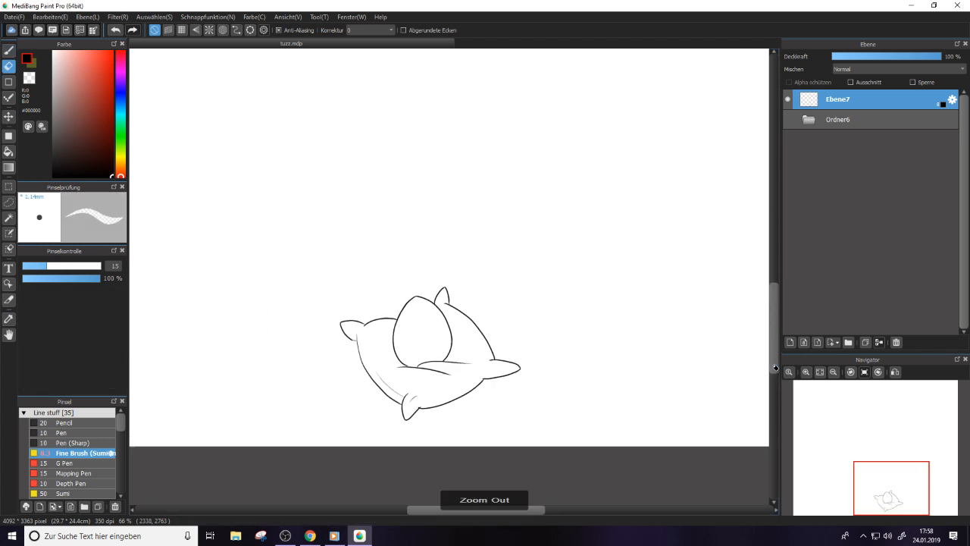
pyautogui.hotkey('ctrl', '+')
pyautogui.hotkey('ctrl', '+')
pyautogui.hotkey('ctrl', '+')
pyautogui.hotkey('ctrl', '+')
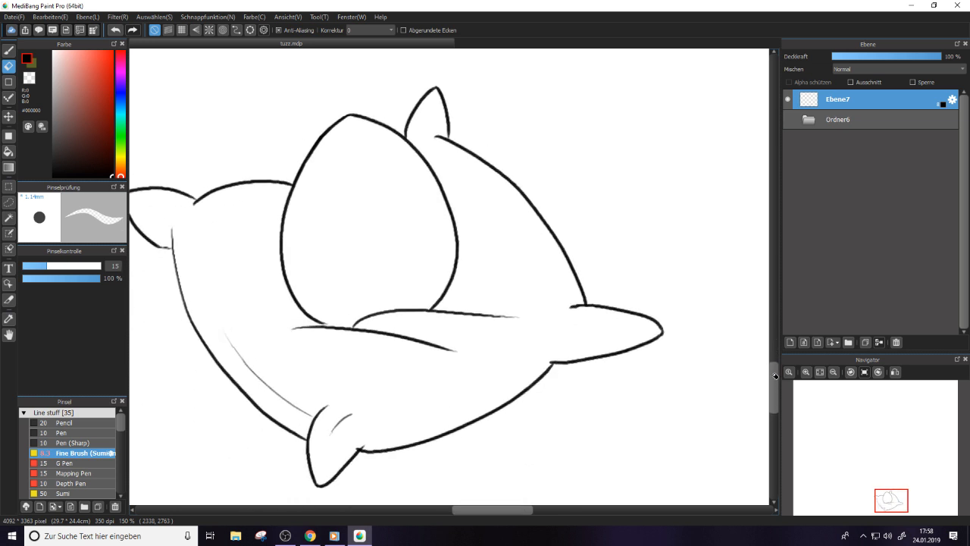
# Refine the line junction between the pillow's back corner and right edge with eraser and brush at 300 % zoom
pyautogui.hotkey('ctrl', '+')
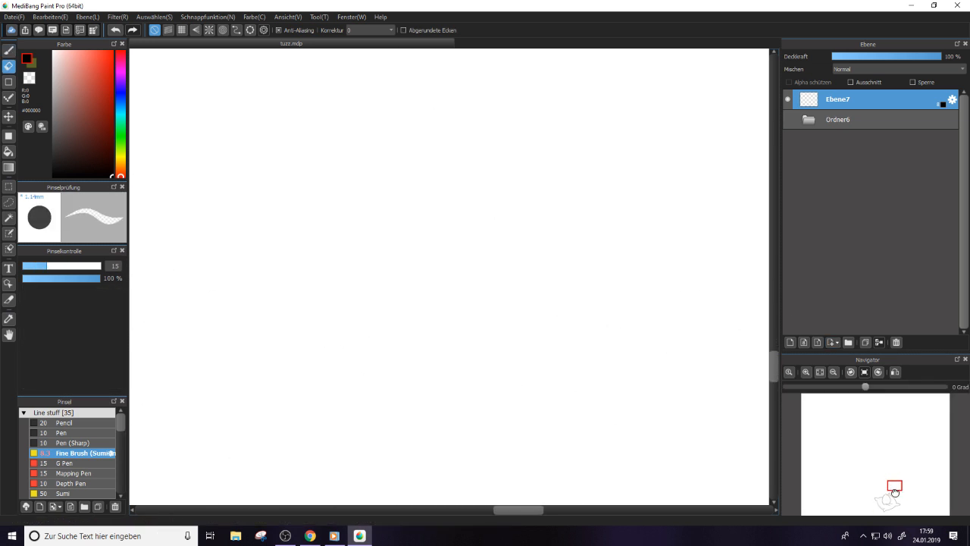
pyautogui.hotkey('ctrl', '-')
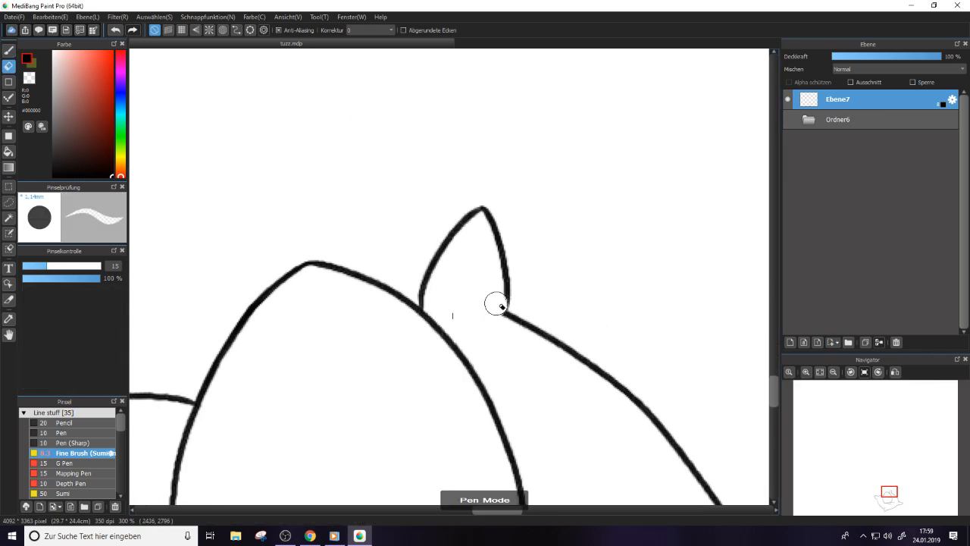
pyautogui.tripleClick(851, 372)
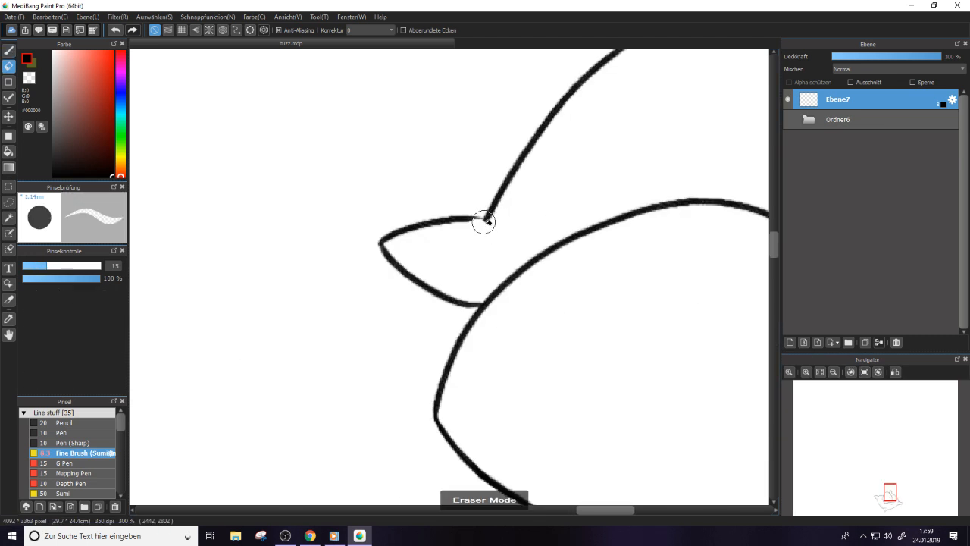
pyautogui.moveTo(483, 221)
pyautogui.mouseDown()
pyautogui.moveTo(494, 200)
pyautogui.moveTo(485, 228)
pyautogui.moveTo(505, 303)
pyautogui.mouseUp()
pyautogui.press('e')
pyautogui.click(879, 372)
pyautogui.doubleClick(878, 372)
pyautogui.scroll(-5, 715, 265)
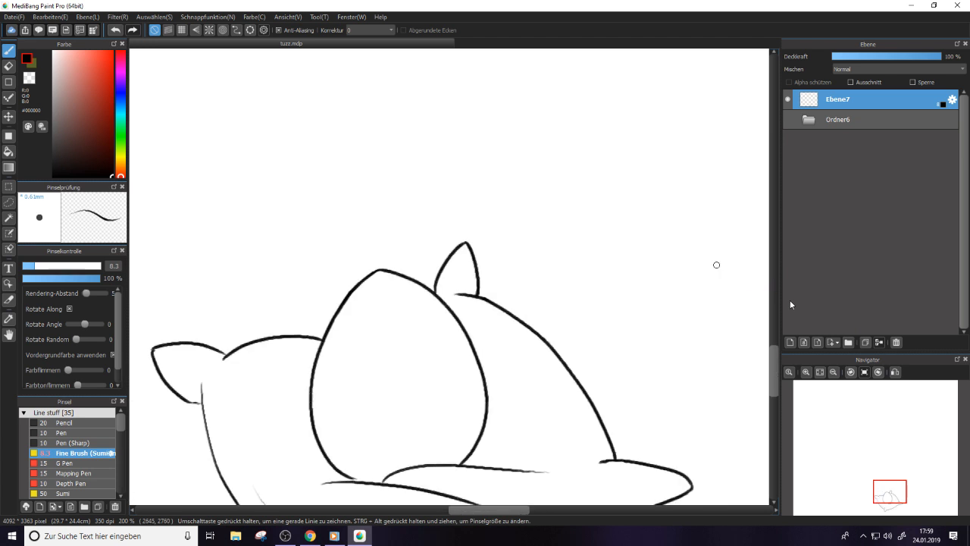
# Check the egg tip and pillow corner up close and show the sketch folder Ordner6 again
pyautogui.scroll(5, 688, 290)
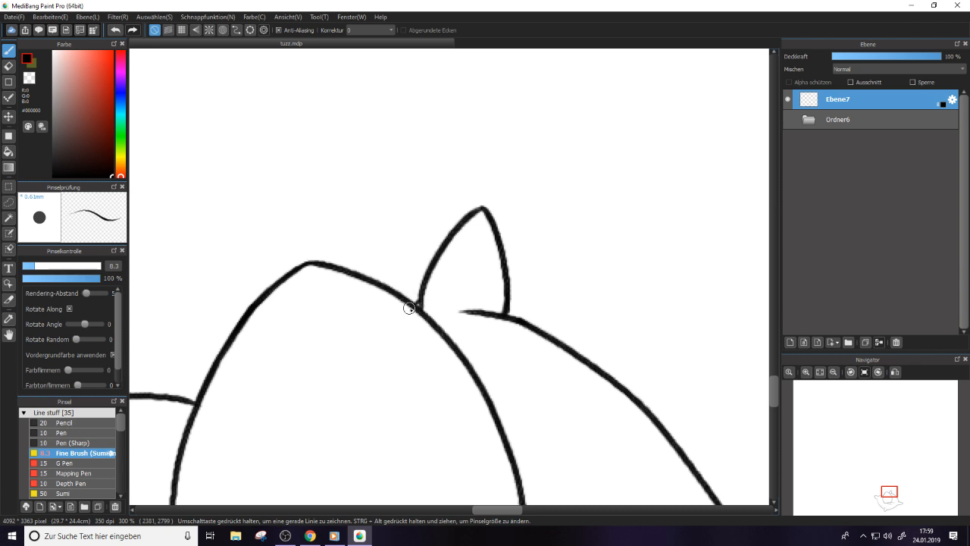
pyautogui.hotkey('ctrl', '-')
pyautogui.hotkey('ctrl', '-')
pyautogui.hotkey('ctrl', '-')
pyautogui.hotkey('ctrl', '-')
pyautogui.hotkey('ctrl', '-')
pyautogui.click(787, 119)
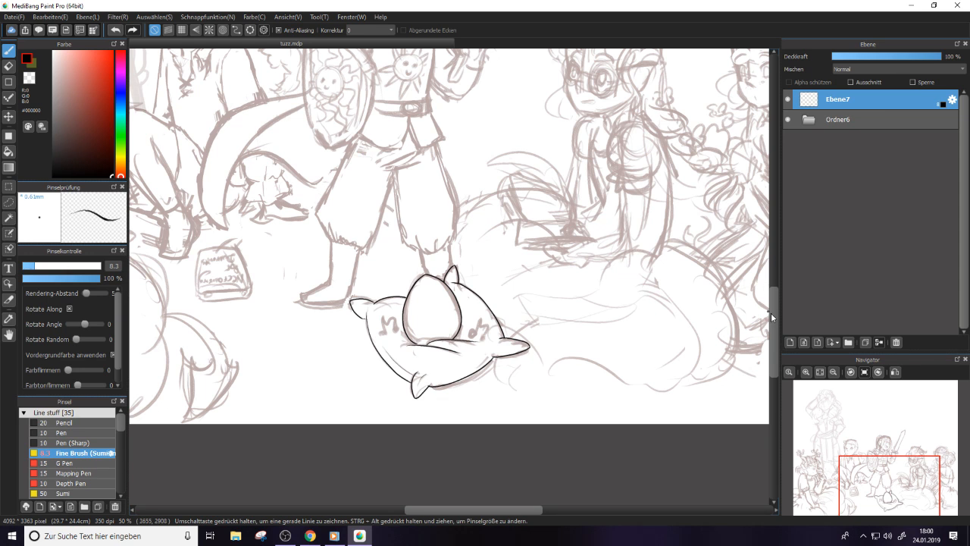
# Examine the sword fighter and the surrounding group sketch in both mirrored and normal view
pyautogui.moveTo(770, 312); pyautogui.dragTo(766, 286)
pyautogui.click(895, 371)
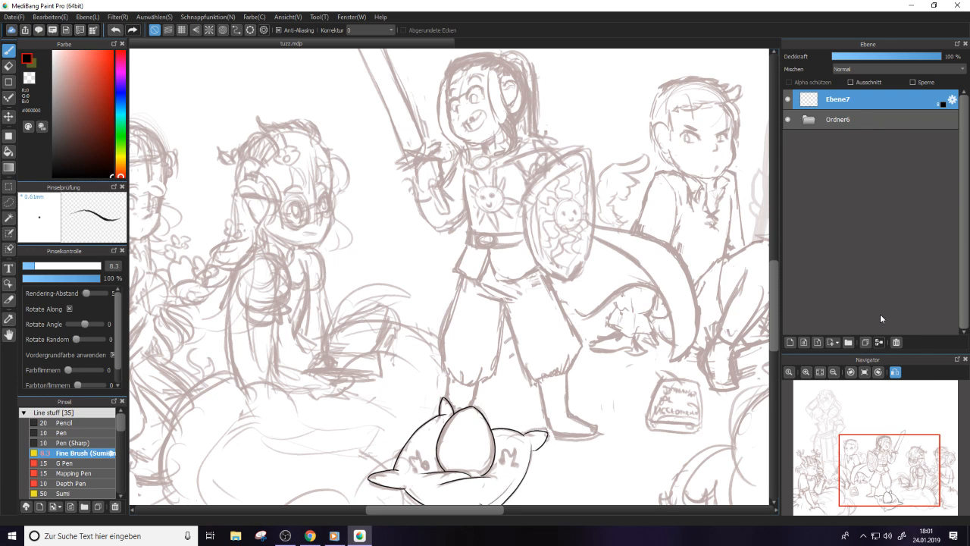
pyautogui.click(895, 371)
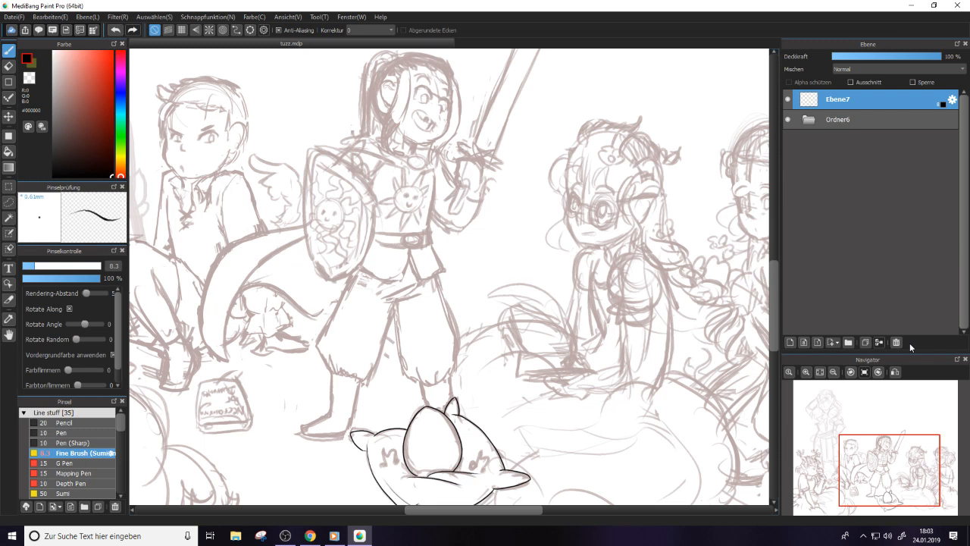
pyautogui.scroll(-5, 771, 285)
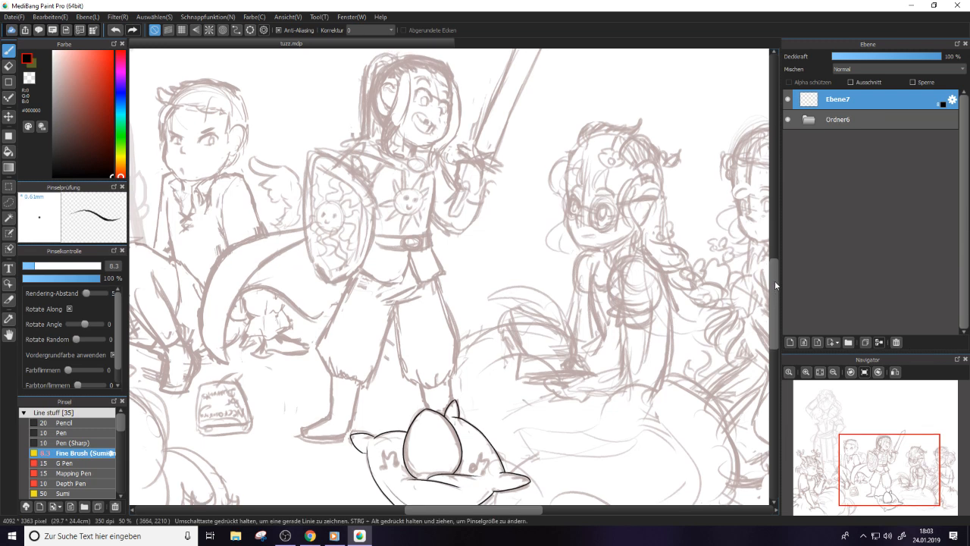
pyautogui.scroll(2, 770, 288)
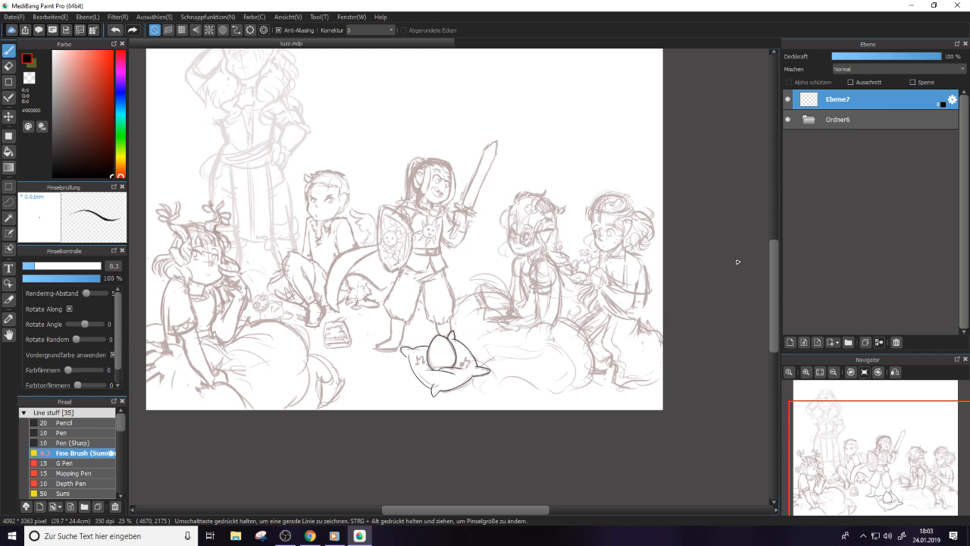
pyautogui.scroll(3, 773, 277)
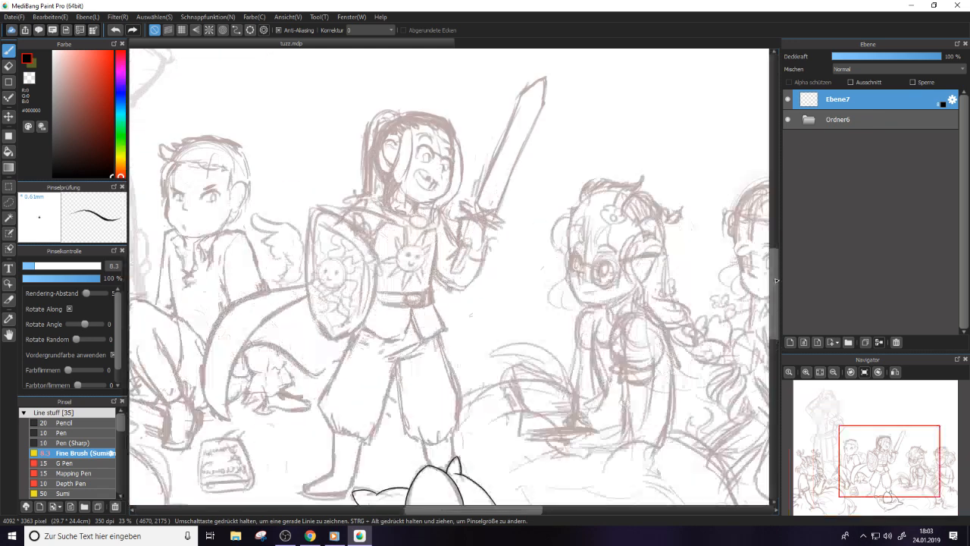
pyautogui.scroll(3, 772, 277)
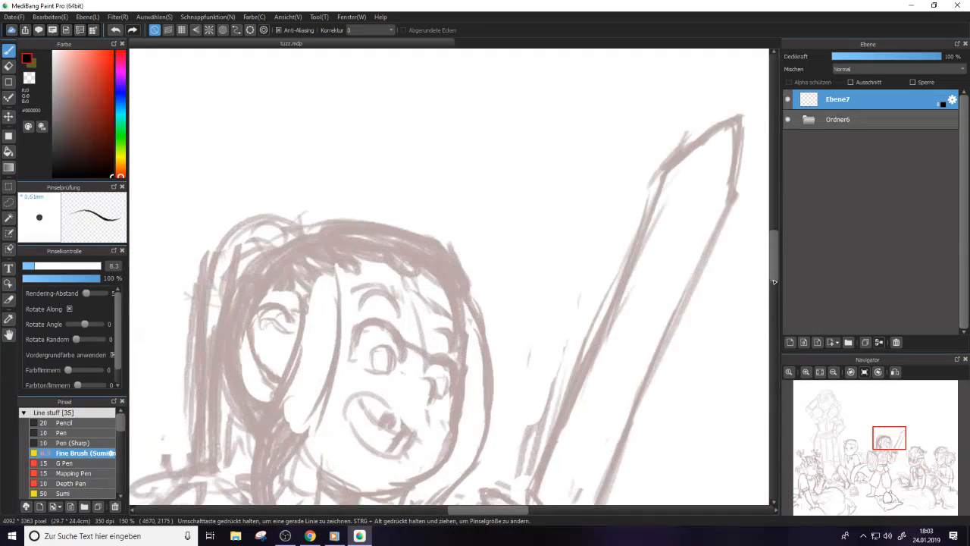
# Try to ink the front contour of the sword fighter's face from forehead to chin in mirrored view at 150 % zoom
pyautogui.click(895, 371)
pyautogui.scroll(-2, 780, 234)
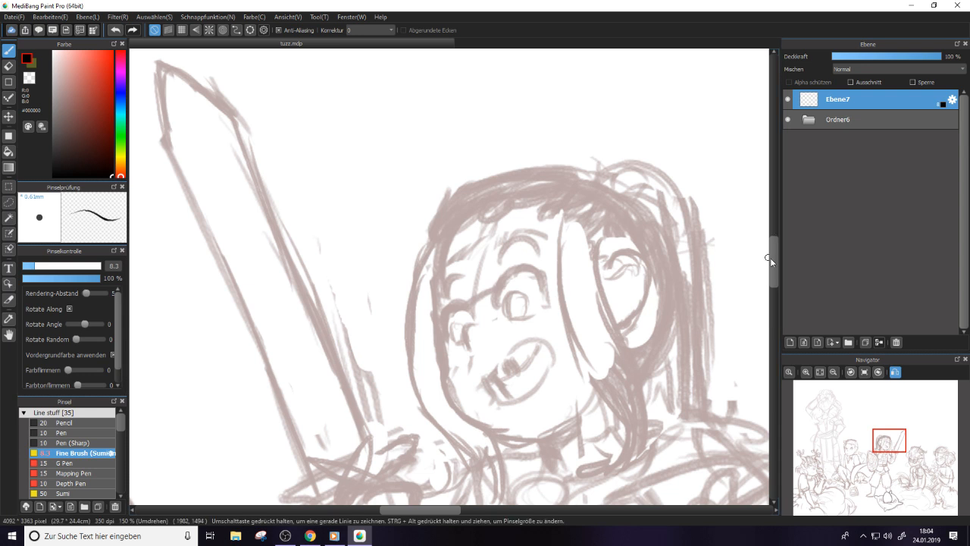
pyautogui.scroll(-5, 770, 266)
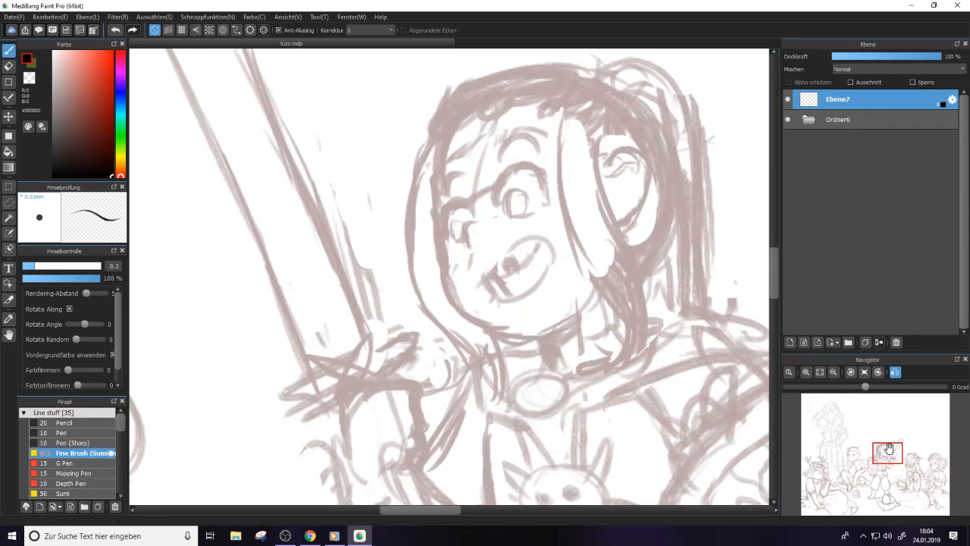
pyautogui.moveTo(435, 164); pyautogui.dragTo(442, 243)
pyautogui.moveTo(435, 156); pyautogui.dragTo(445, 241)
pyautogui.moveTo(435, 205); pyautogui.dragTo(481, 322)
pyautogui.click(895, 371)
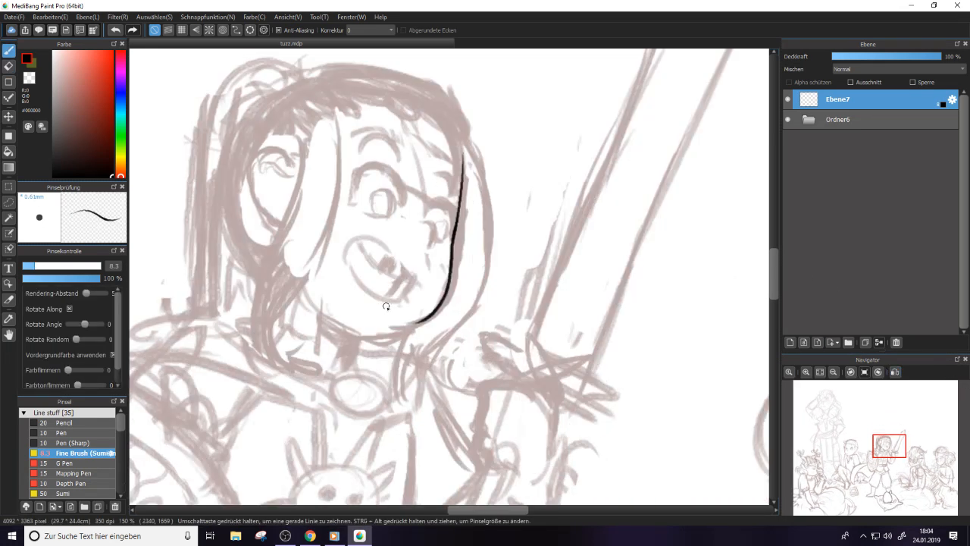
# Ink the sword fighter's jaw line from below the ear to the chin on the rotated canvas and refine it with the eraser
pyautogui.hotkey('ctrl', 'alt', 'Right')
pyautogui.moveTo(376, 133)
pyautogui.mouseDown()
pyautogui.moveTo(353, 192)
pyautogui.moveTo(359, 237)
pyautogui.moveTo(394, 262)
pyautogui.mouseUp()
pyautogui.press('e')
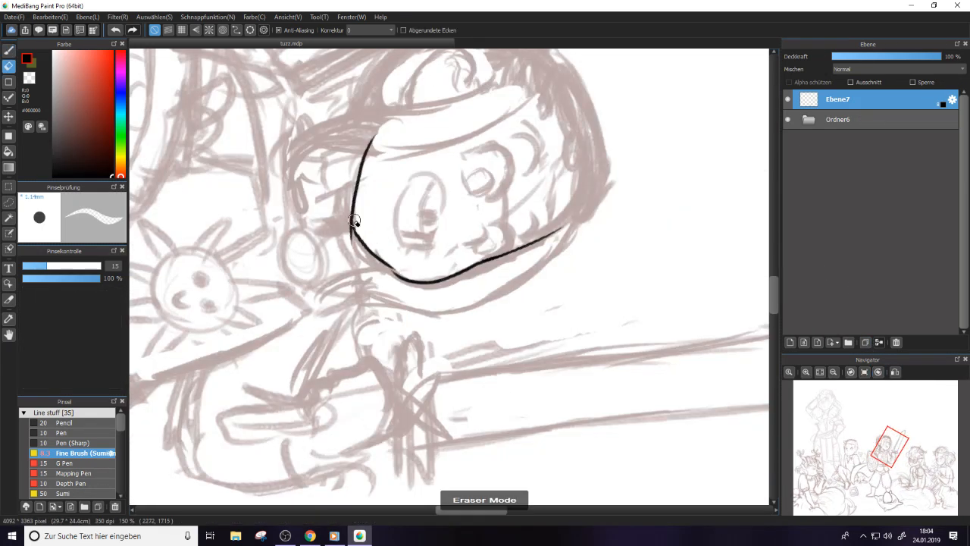
pyautogui.moveTo(352, 219)
pyautogui.mouseDown()
pyautogui.moveTo(357, 245)
pyautogui.moveTo(399, 272)
pyautogui.moveTo(357, 190)
pyautogui.moveTo(376, 147)
pyautogui.moveTo(352, 232)
pyautogui.moveTo(398, 274)
pyautogui.mouseUp()
pyautogui.press('b')
# Reset the canvas rotation, erase the front contour of the sword fighter's face and redraw it from forehead to chin
pyautogui.click(851, 372)
pyautogui.click(851, 372)
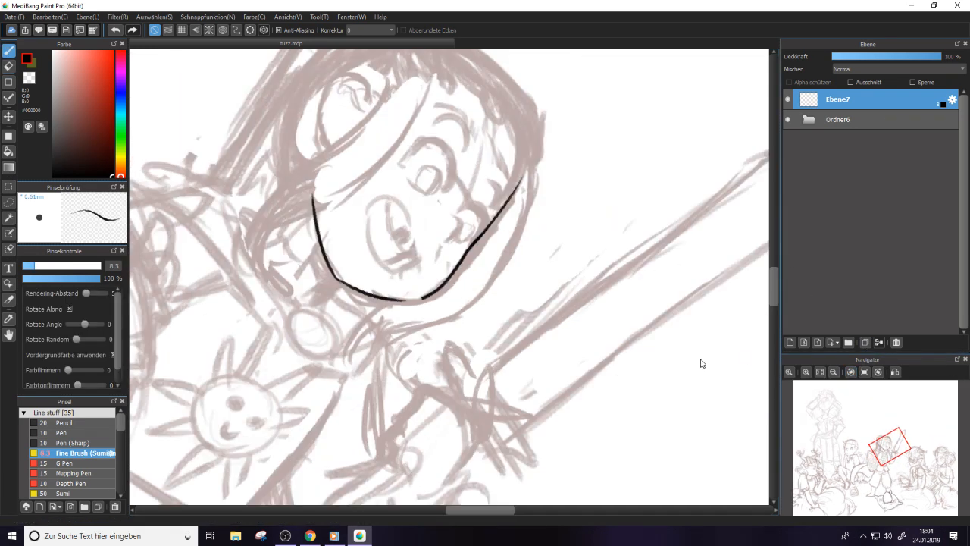
pyautogui.click(851, 372)
pyautogui.press('e')
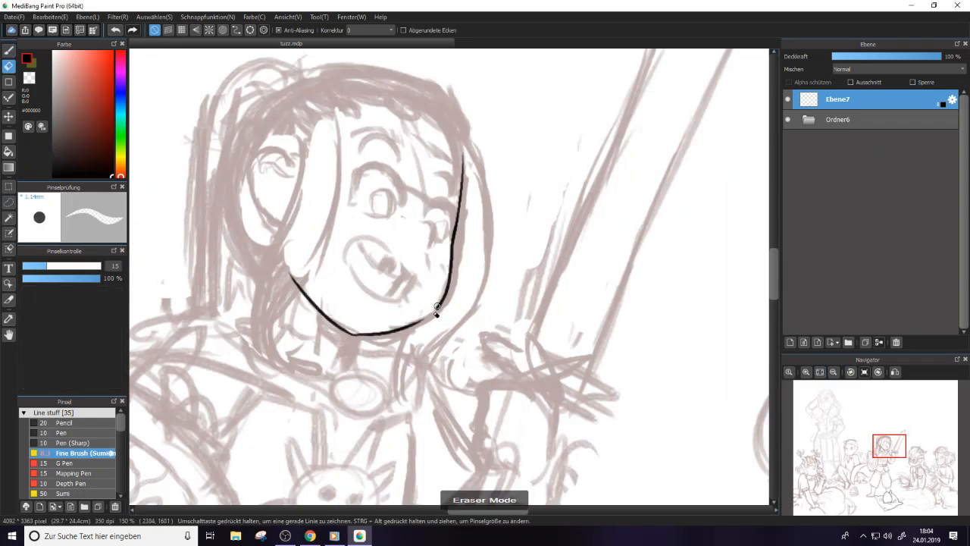
pyautogui.moveTo(432, 310)
pyautogui.mouseDown()
pyautogui.moveTo(446, 284)
pyautogui.moveTo(457, 136)
pyautogui.moveTo(459, 203)
pyautogui.mouseUp()
pyautogui.press('b')
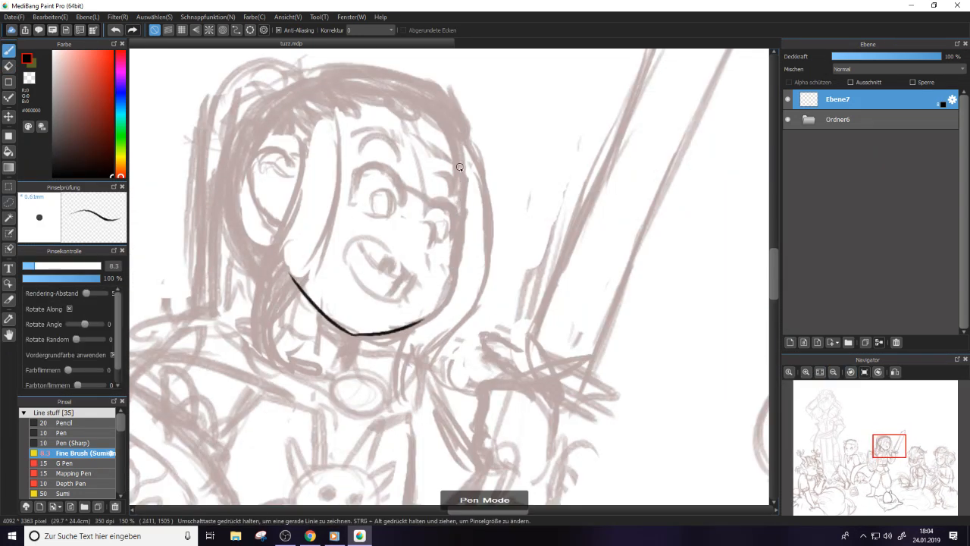
pyautogui.moveTo(460, 169)
pyautogui.mouseDown()
pyautogui.moveTo(446, 278)
pyautogui.moveTo(417, 326)
pyautogui.mouseUp()
pyautogui.press('e')
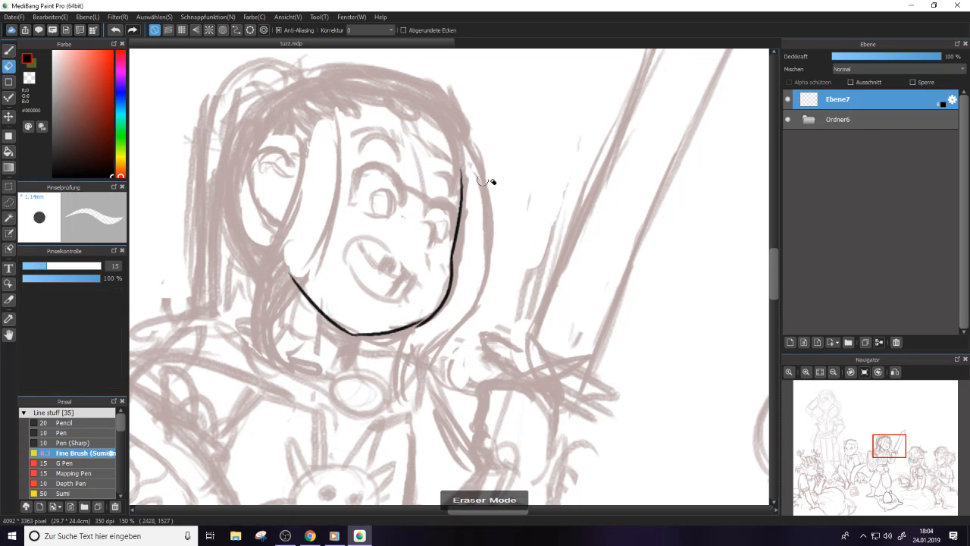
# Erase the black jaw line of the sword-wielding character with the eraser size set to 328
pyautogui.scroll(-3, 357, 288)
pyautogui.press('b')
pyautogui.press('e')
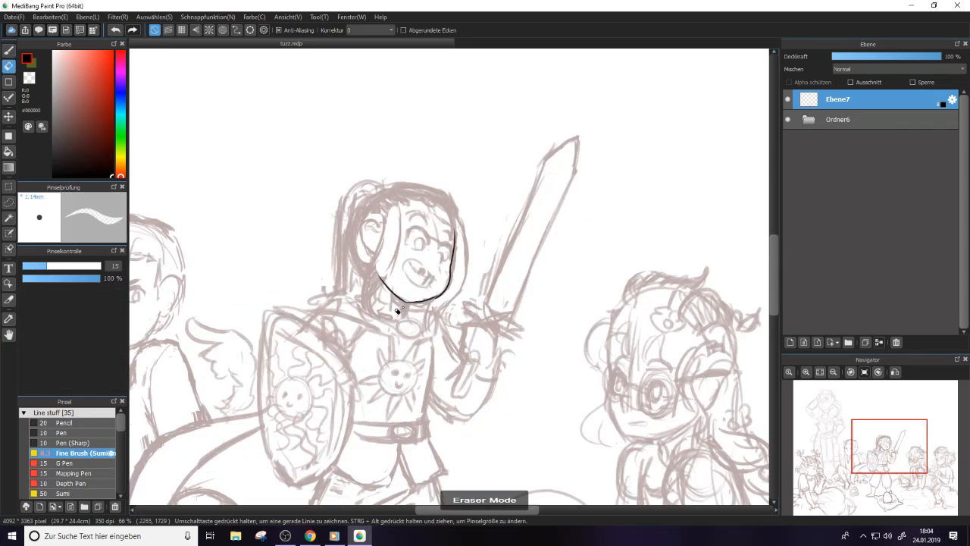
pyautogui.moveTo(90, 268); pyautogui.dragTo(101, 266)
pyautogui.moveTo(398, 266)
pyautogui.mouseDown()
pyautogui.moveTo(438, 262)
pyautogui.moveTo(475, 222)
pyautogui.mouseUp()
pyautogui.scroll(-3, 483, 213)
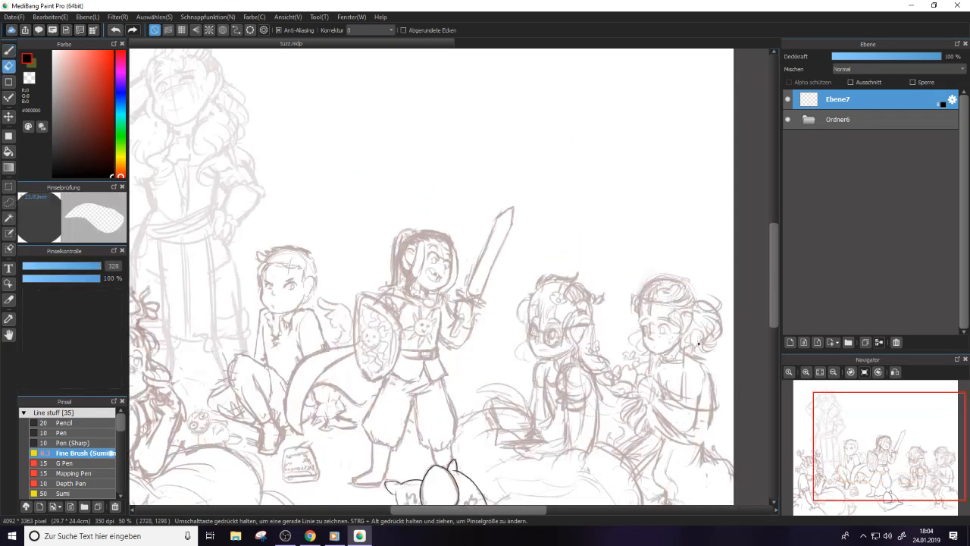
# Ink the first two curved strand lines of the hair bunch below the antlered character's ear with the Fine Brush
pyautogui.scroll(1, 455, 379)
pyautogui.scroll(1, 501, 491)
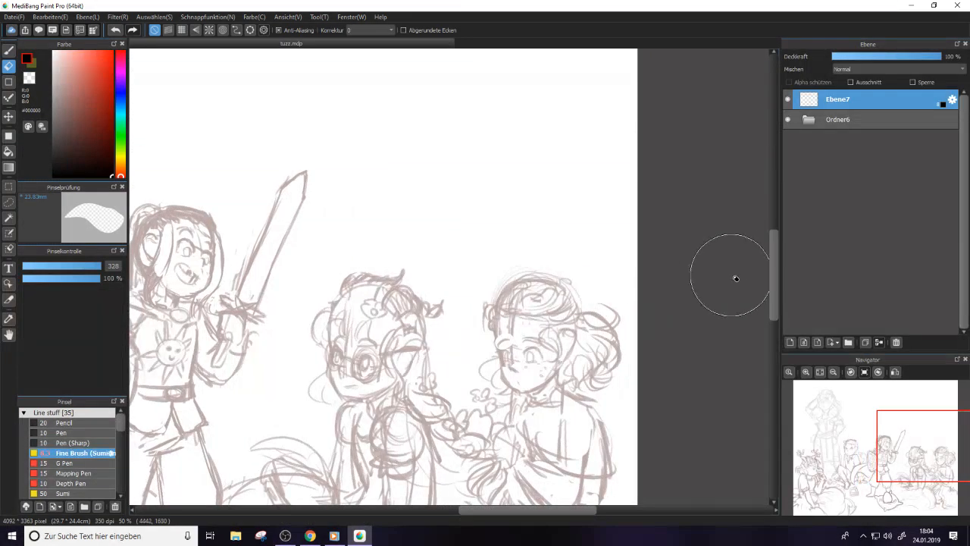
pyautogui.moveTo(770, 268); pyautogui.dragTo(765, 296)
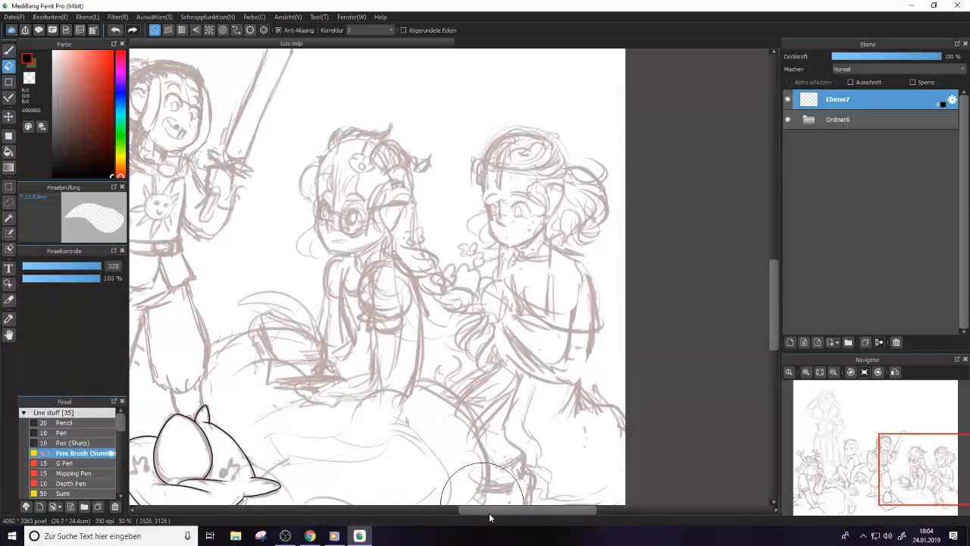
pyautogui.moveTo(489, 512); pyautogui.dragTo(362, 514)
pyautogui.hotkey('ctrl', '-')
pyautogui.hotkey('ctrl', '-')
pyautogui.hotkey('ctrl', '+')
pyautogui.press('b')
pyautogui.hotkey('ctrl', '+')
pyautogui.hotkey('ctrl', '+')
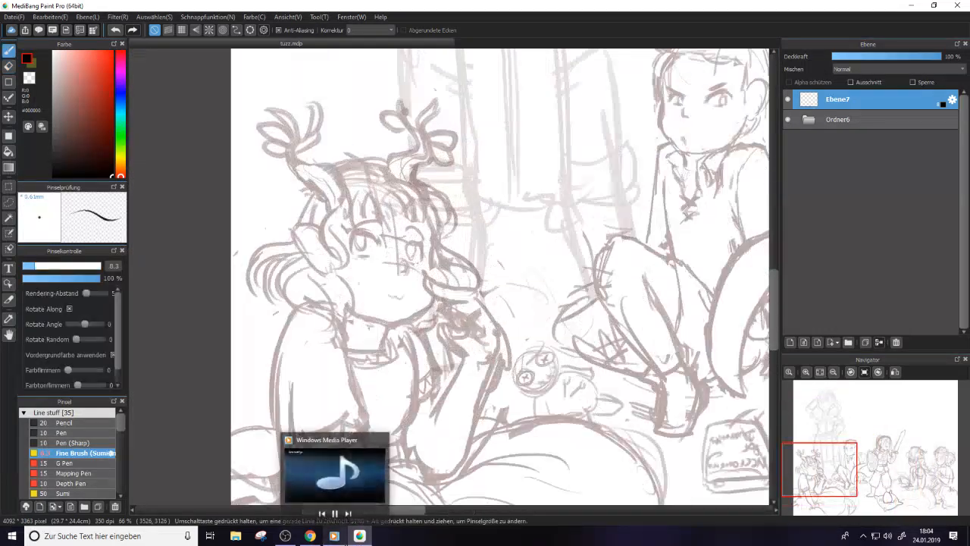
pyautogui.press('e')
pyautogui.moveTo(774, 304); pyautogui.dragTo(775, 315)
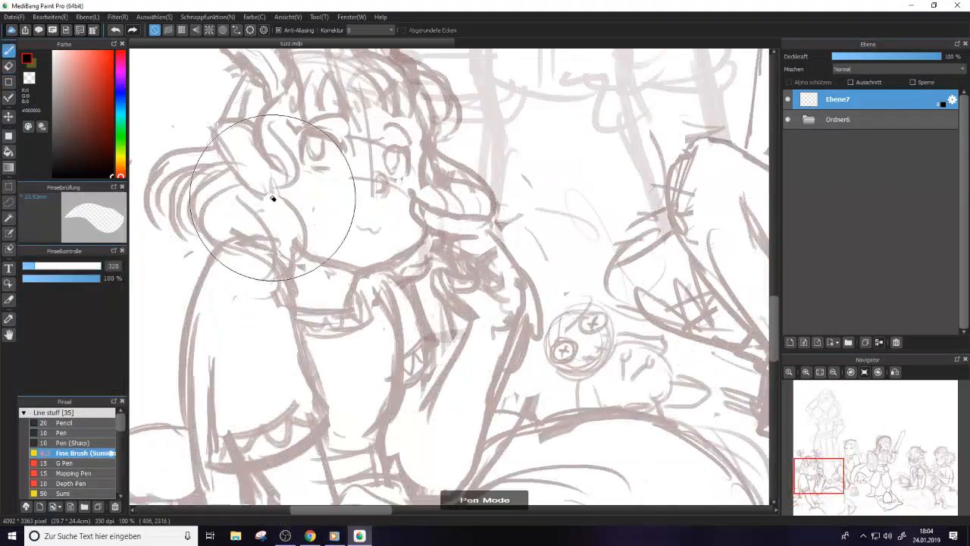
pyautogui.press('b')
pyautogui.moveTo(270, 194); pyautogui.dragTo(274, 269)
pyautogui.moveTo(263, 207); pyautogui.dragTo(276, 269)
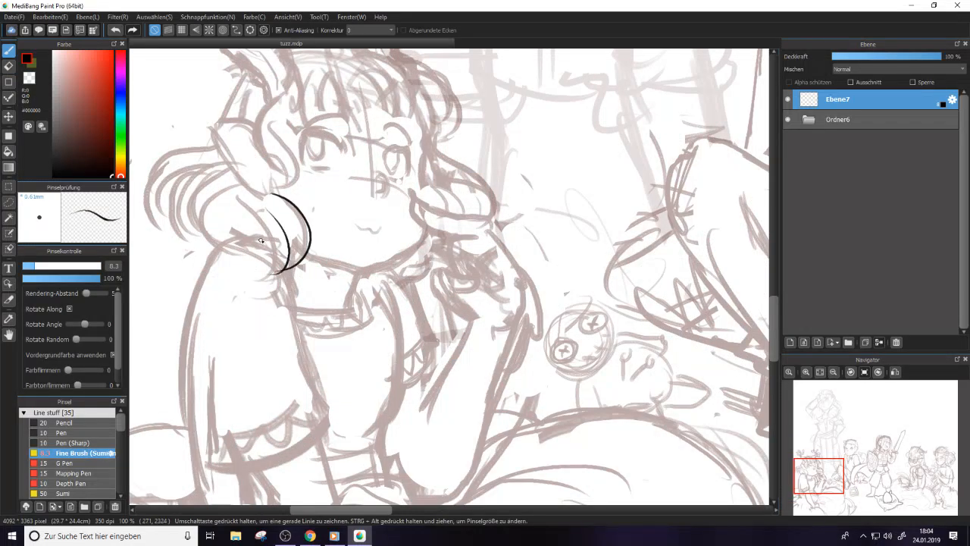
# Trim the lower tips of the hair strands with a size 24 eraser and ink a third curved strand
pyautogui.press('e')
pyautogui.click(72, 266)
pyautogui.click(62, 266)
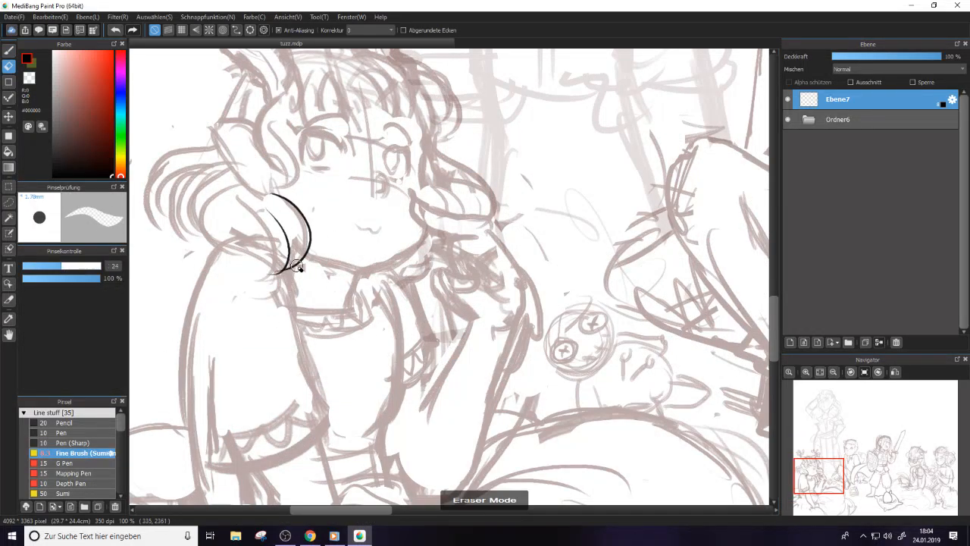
pyautogui.press('b')
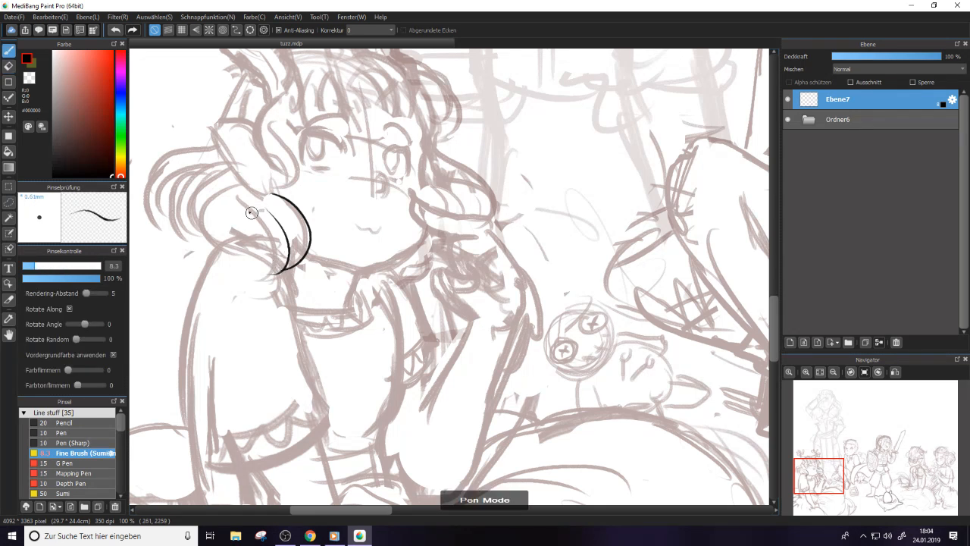
pyautogui.moveTo(270, 199); pyautogui.dragTo(269, 275)
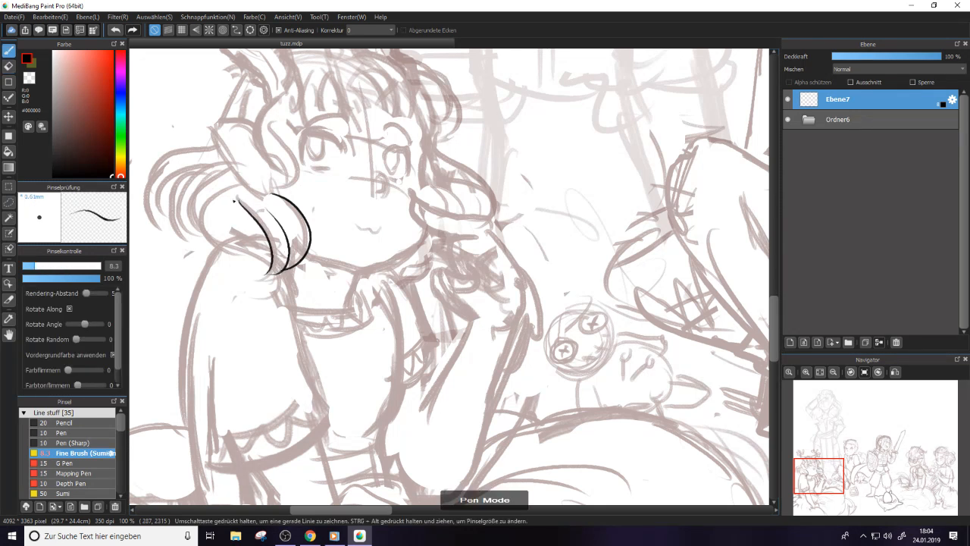
# Mirror the canvas view and ink the hair bunch's inner strand, lower contour and first back strand
pyautogui.click(895, 372)
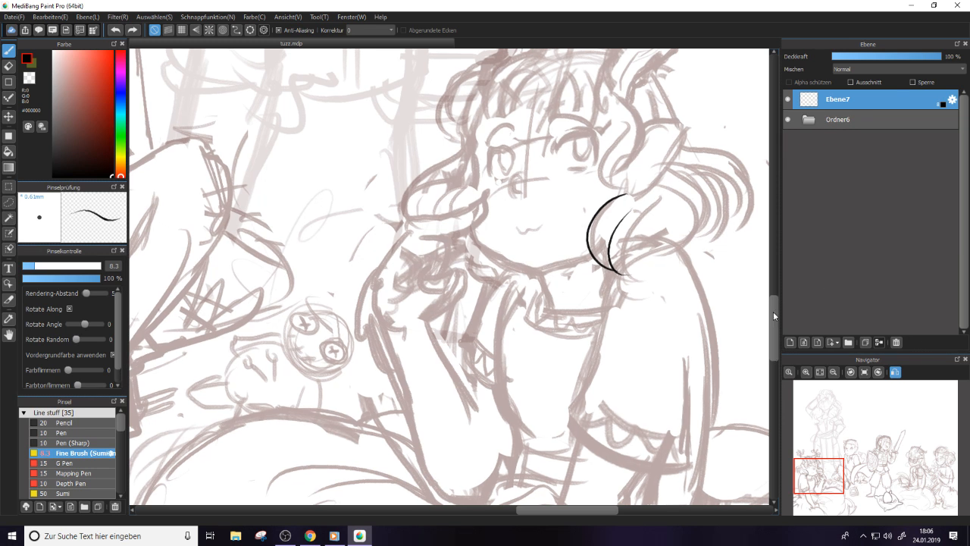
pyautogui.scroll(2, 458, 228)
pyautogui.moveTo(561, 510); pyautogui.dragTo(603, 513)
pyautogui.press('e')
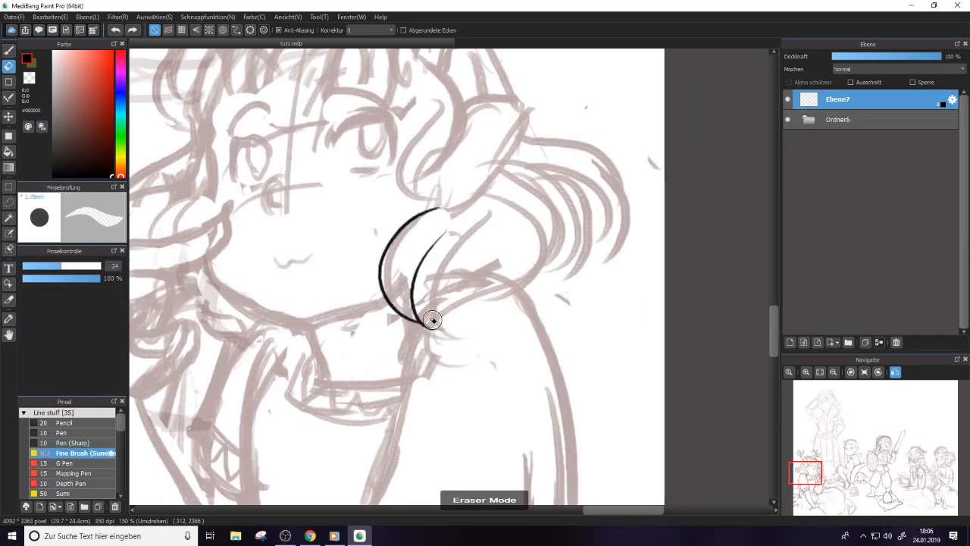
pyautogui.press('b')
pyautogui.moveTo(439, 327)
pyautogui.mouseDown()
pyautogui.moveTo(470, 235)
pyautogui.moveTo(497, 216)
pyautogui.mouseUp()
pyautogui.moveTo(440, 313); pyautogui.dragTo(543, 206)
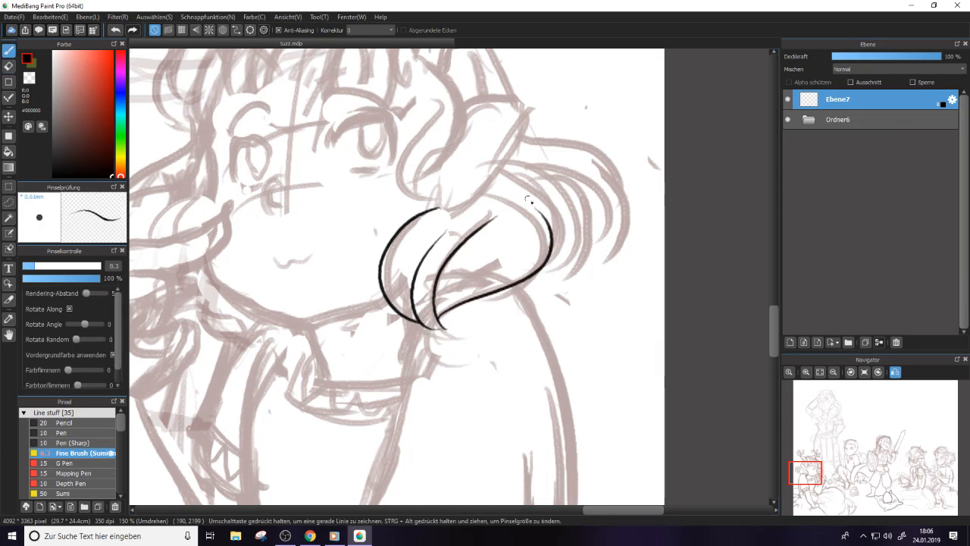
pyautogui.moveTo(519, 176); pyautogui.dragTo(554, 217)
# Flip the view back and ink the outer back strands of the hair bunch, cleaning their joins with the eraser
pyautogui.click(895, 371)
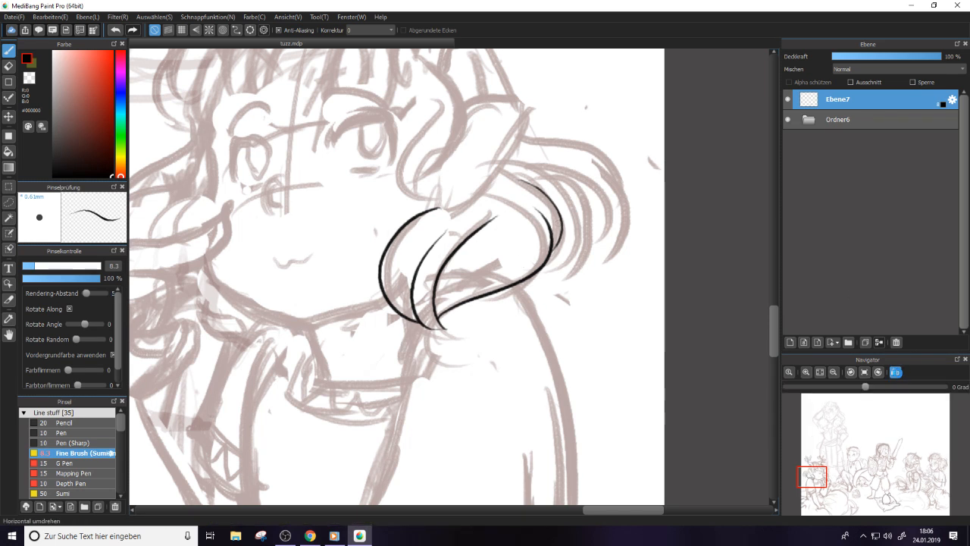
pyautogui.moveTo(362, 168)
pyautogui.mouseDown()
pyautogui.moveTo(323, 195)
pyautogui.moveTo(325, 274)
pyautogui.mouseUp()
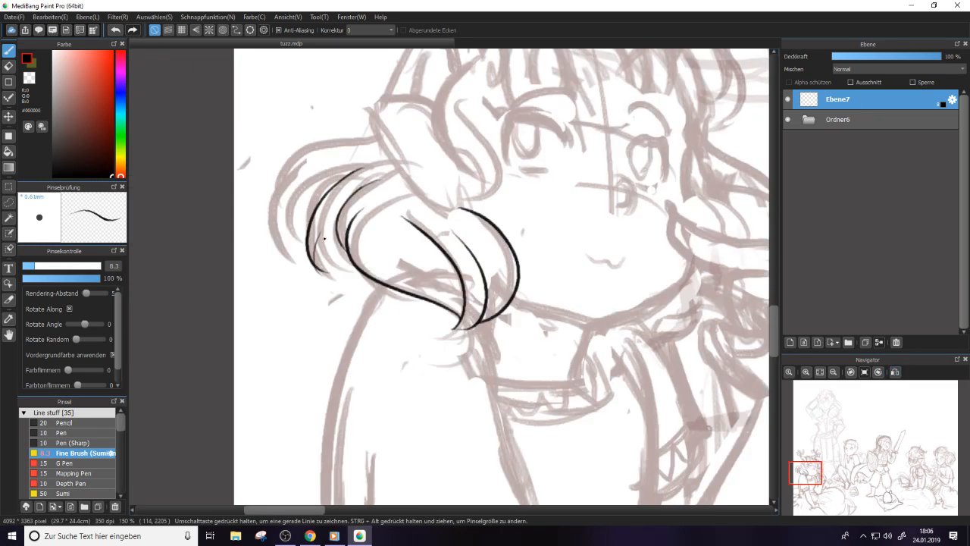
pyautogui.hotkey('ctrl', 'z')
pyautogui.moveTo(314, 228); pyautogui.dragTo(325, 274)
pyautogui.moveTo(338, 199)
pyautogui.mouseDown()
pyautogui.moveTo(325, 234)
pyautogui.moveTo(367, 270)
pyautogui.mouseUp()
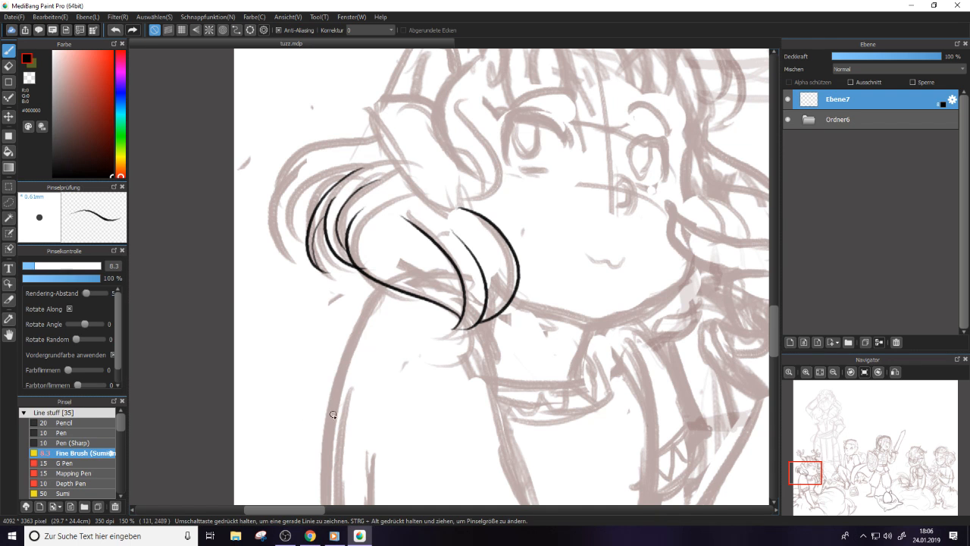
pyautogui.press('e')
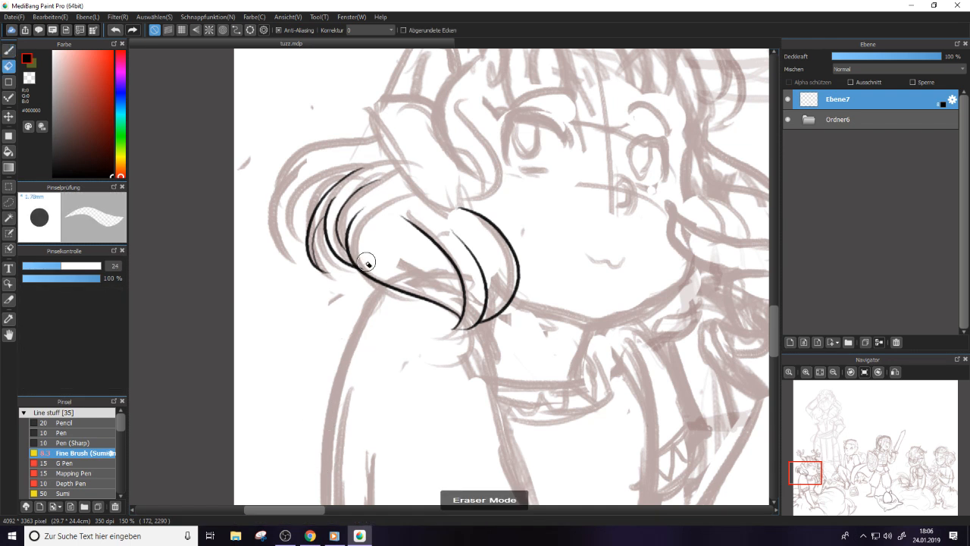
pyautogui.press('b')
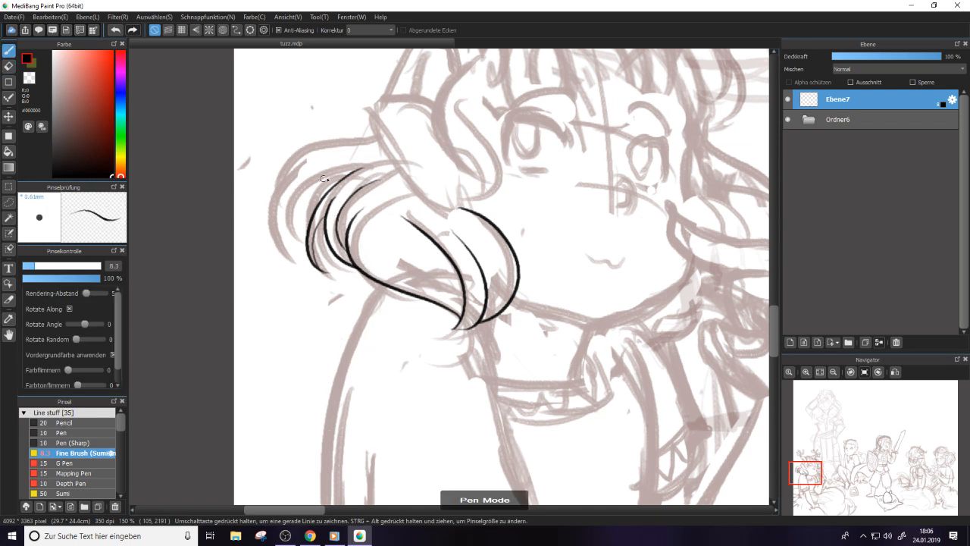
# Mirror the view and ink the pointed outline of the ear above the hair bunch, erasing stray ends at its tip
pyautogui.click(894, 372)
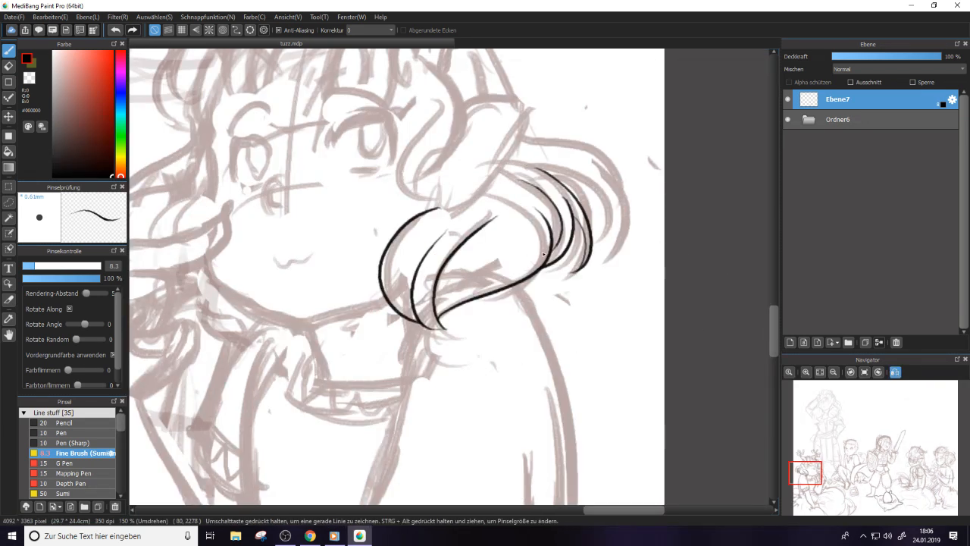
pyautogui.click(894, 372)
pyautogui.moveTo(774, 324); pyautogui.dragTo(774, 307)
pyautogui.click(894, 372)
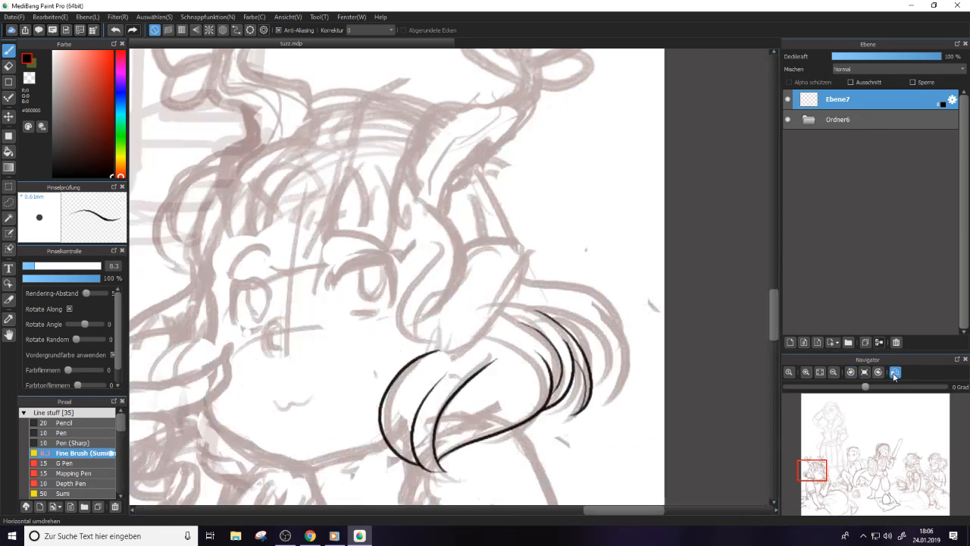
pyautogui.moveTo(463, 247)
pyautogui.mouseDown()
pyautogui.moveTo(527, 243)
pyautogui.moveTo(447, 350)
pyautogui.mouseUp()
pyautogui.press('e')
pyautogui.moveTo(534, 249); pyautogui.dragTo(534, 242)
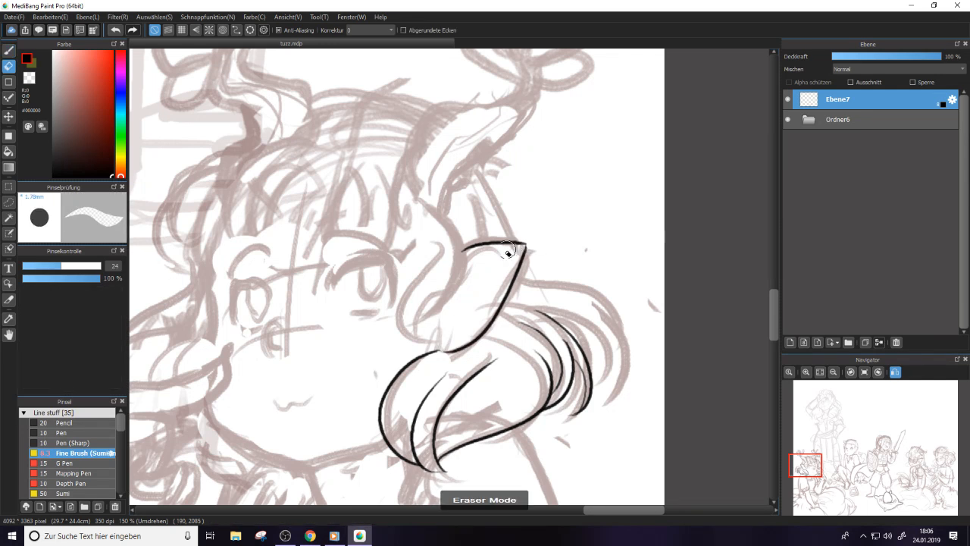
# Ink the inner contour and fold lines of the pointed ear
pyautogui.press('e')
pyautogui.moveTo(465, 262); pyautogui.dragTo(515, 253)
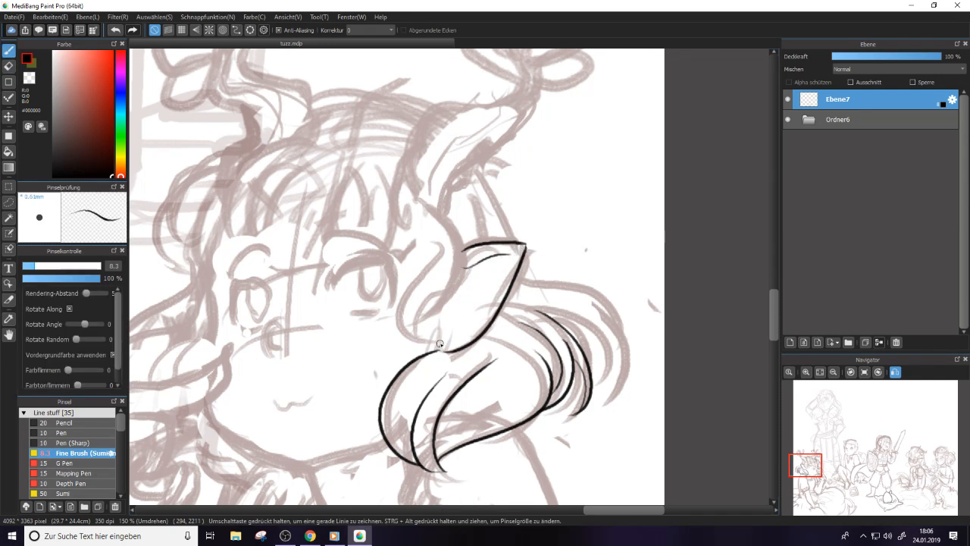
pyautogui.moveTo(439, 340); pyautogui.dragTo(489, 305)
pyautogui.press('e')
pyautogui.press('e')
pyautogui.moveTo(464, 297); pyautogui.dragTo(489, 271)
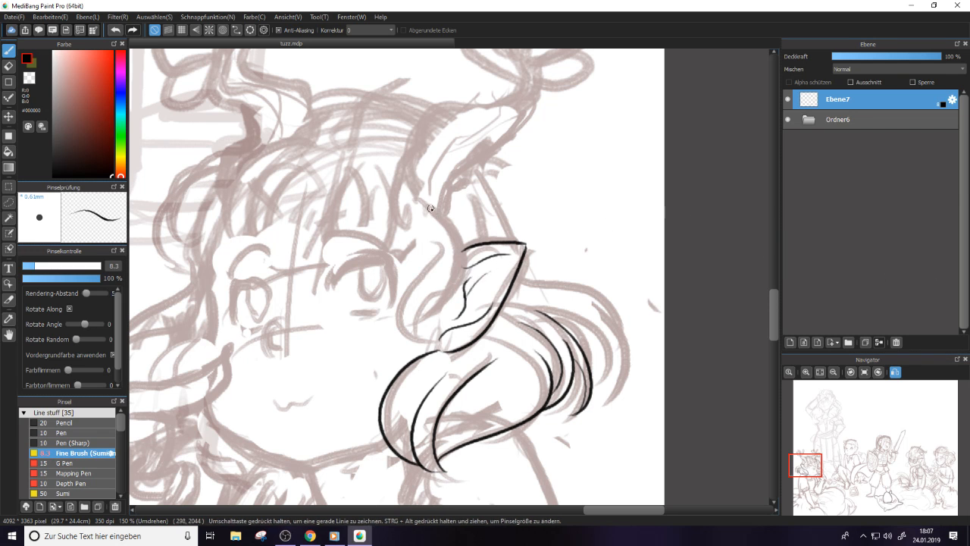
pyautogui.moveTo(430, 207); pyautogui.dragTo(432, 309)
pyautogui.moveTo(447, 241); pyautogui.dragTo(426, 330)
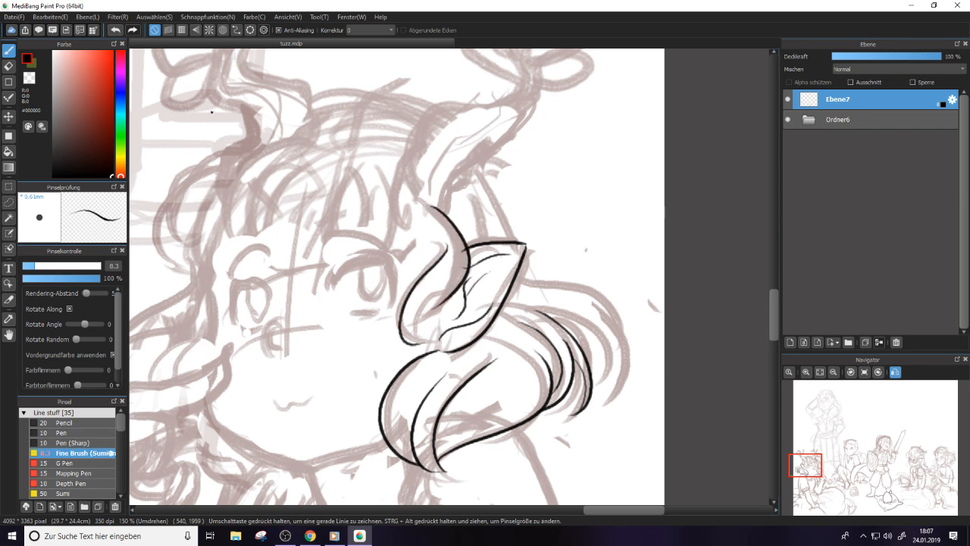
pyautogui.click(115, 29)
pyautogui.click(115, 29)
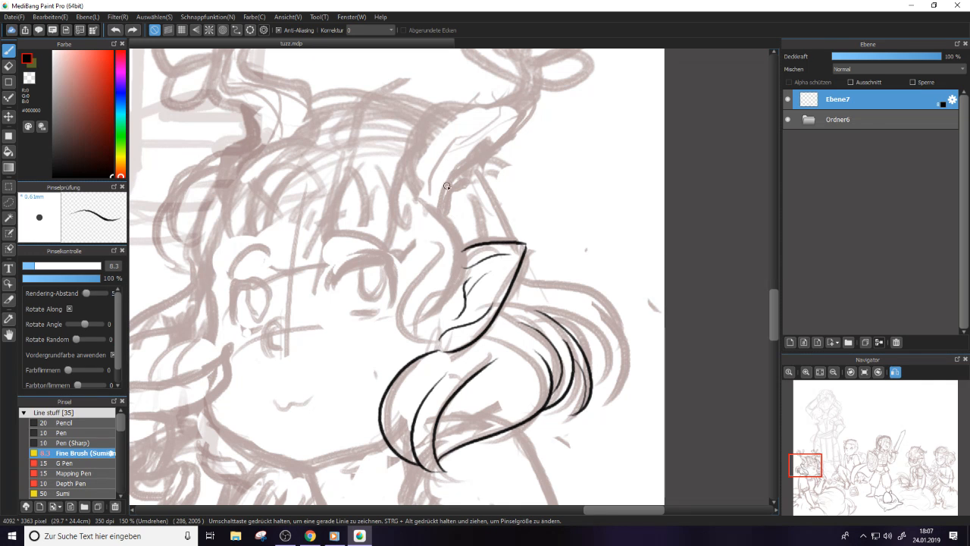
# Ink the S-shaped hair lock edge that sweeps over the front of the ear, undoing the trial inner line
pyautogui.moveTo(427, 204)
pyautogui.mouseDown()
pyautogui.moveTo(460, 259)
pyautogui.moveTo(440, 334)
pyautogui.mouseUp()
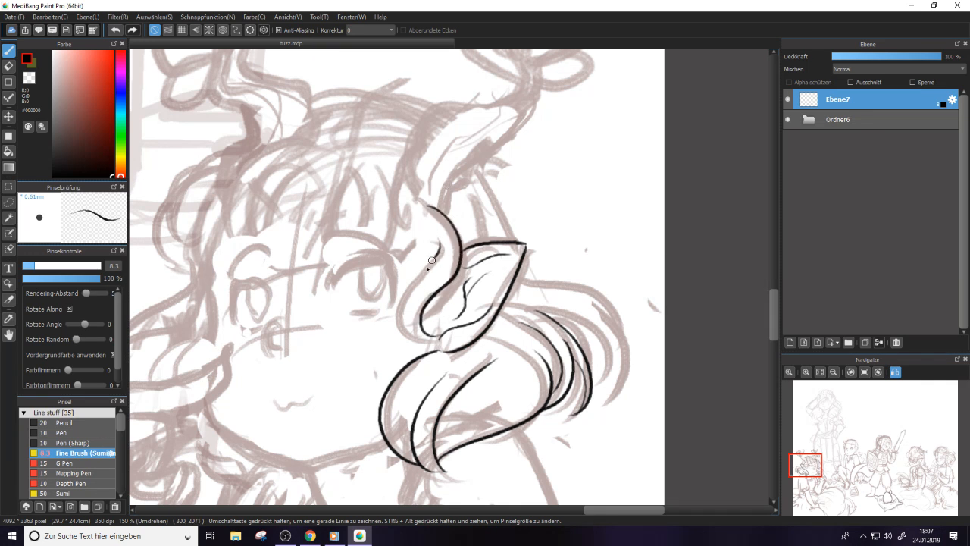
pyautogui.moveTo(432, 260); pyautogui.dragTo(435, 334)
pyautogui.click(116, 31)
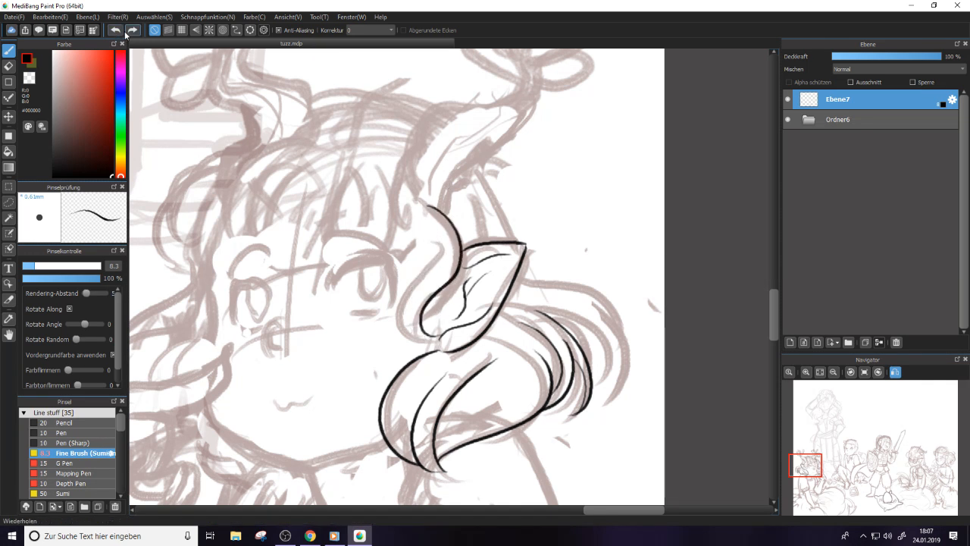
# Flip the view back and redraw the face-side edge of the hair lock in front of the ear, undoing rejected strokes
pyautogui.click(894, 374)
pyautogui.moveTo(478, 228)
pyautogui.mouseDown()
pyautogui.moveTo(495, 301)
pyautogui.moveTo(469, 326)
pyautogui.mouseUp()
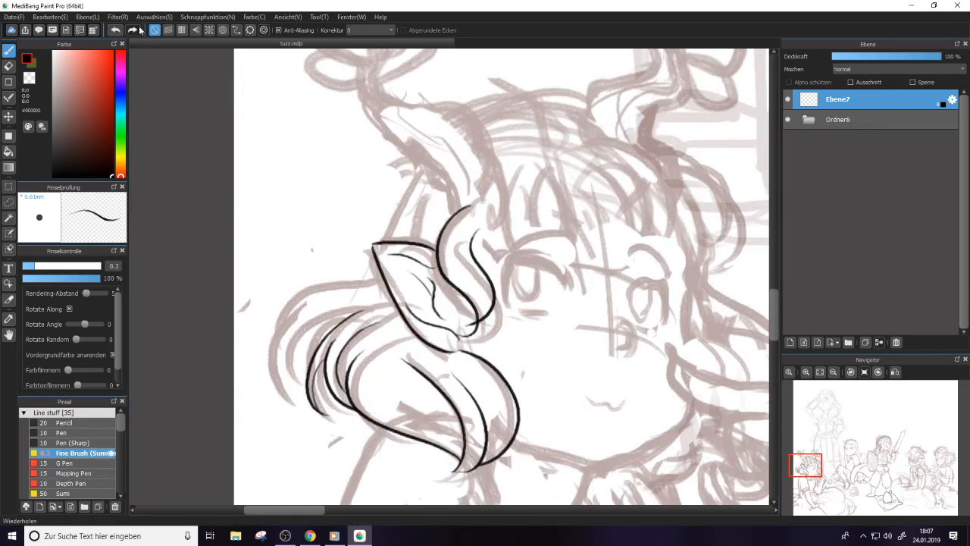
pyautogui.click(115, 30)
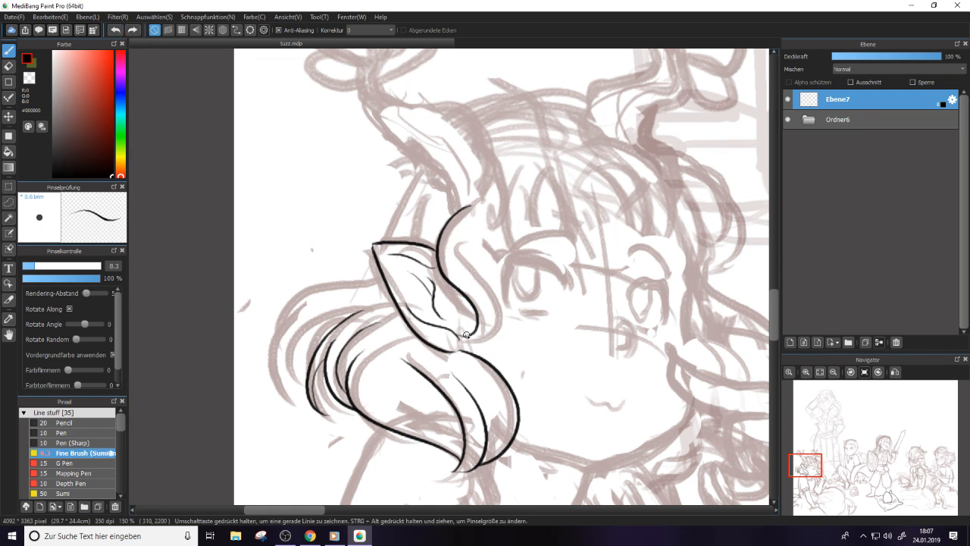
pyautogui.moveTo(466, 334)
pyautogui.mouseDown()
pyautogui.moveTo(483, 275)
pyautogui.moveTo(463, 232)
pyautogui.moveTo(491, 219)
pyautogui.mouseUp()
pyautogui.click(116, 31)
pyautogui.moveTo(466, 256); pyautogui.dragTo(482, 332)
# Ink a short curved strand joining the face-side edge of the ear lock, replacing the first attempt
pyautogui.moveTo(501, 211); pyautogui.dragTo(492, 299)
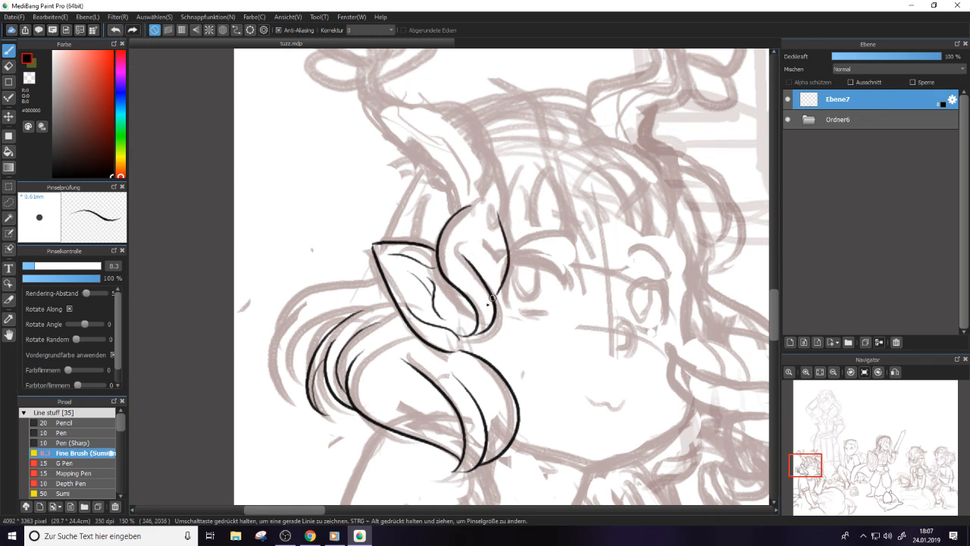
pyautogui.click(115, 31)
pyautogui.moveTo(502, 217); pyautogui.dragTo(481, 280)
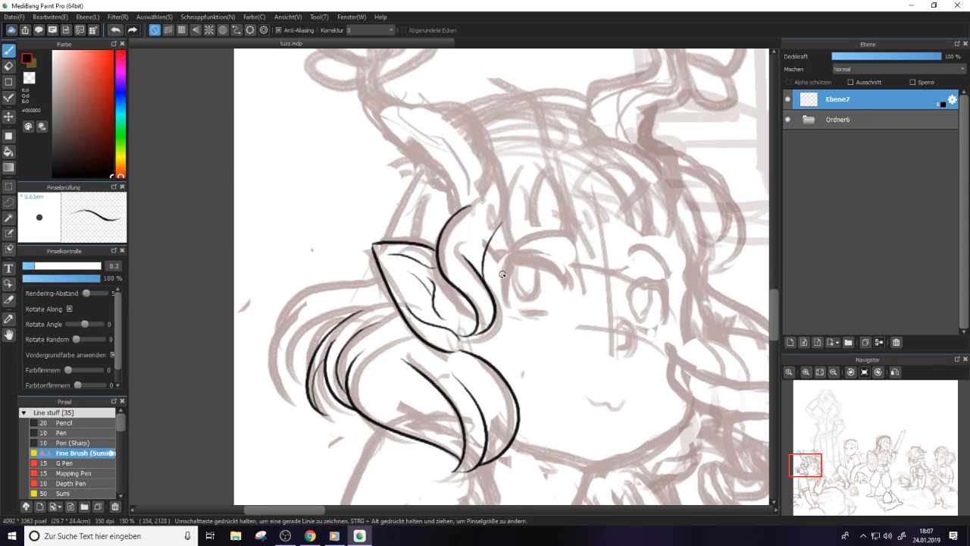
# Mirror the view and ink the pointed fringe strand beside the outer corner of the eye nearest the ear
pyautogui.click(896, 372)
pyautogui.moveTo(391, 184)
pyautogui.mouseDown()
pyautogui.moveTo(401, 251)
pyautogui.moveTo(393, 199)
pyautogui.moveTo(391, 253)
pyautogui.mouseUp()
pyautogui.hotkey('ctrl', 'z')
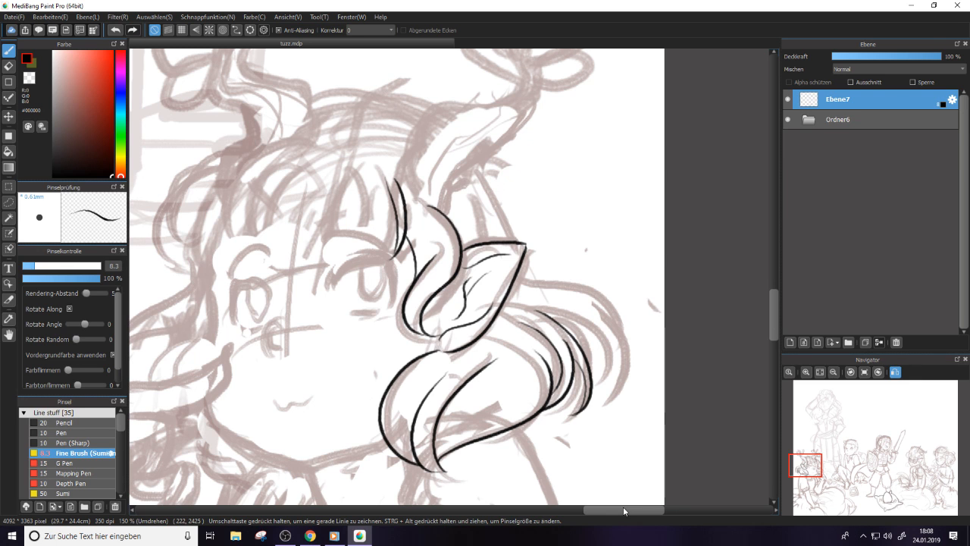
# Ink the curved outer edge of the fringe from the far antler's base to the far eyebrow, undoing rejected strokes
pyautogui.moveTo(608, 513); pyautogui.dragTo(569, 514)
pyautogui.moveTo(418, 155); pyautogui.dragTo(402, 260)
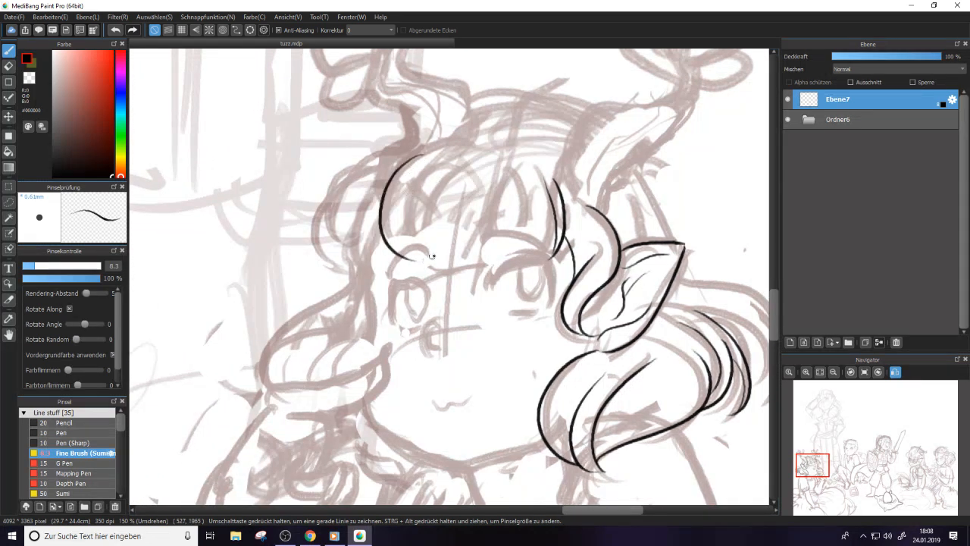
pyautogui.hotkey('ctrl', 'z')
pyautogui.moveTo(418, 161); pyautogui.dragTo(408, 252)
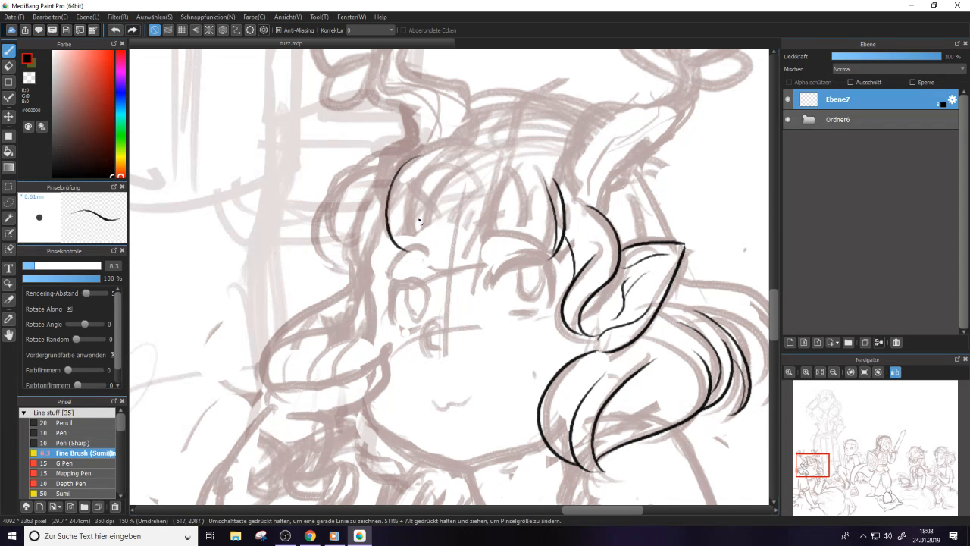
pyautogui.moveTo(410, 151)
pyautogui.mouseDown()
pyautogui.moveTo(368, 173)
pyautogui.moveTo(391, 172)
pyautogui.moveTo(422, 249)
pyautogui.mouseUp()
pyautogui.hotkey('ctrl', 'z')
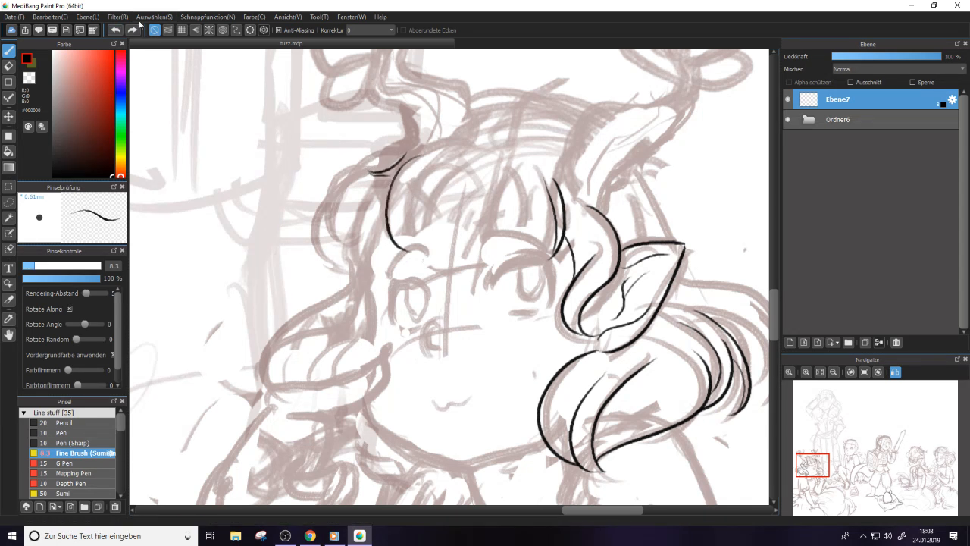
# Ink curved, pointed fringe strands across the forehead from beside the far outer edge to the strands above the ear-side eye
pyautogui.moveTo(425, 169)
pyautogui.mouseDown()
pyautogui.moveTo(409, 190)
pyautogui.moveTo(446, 257)
pyautogui.mouseUp()
pyautogui.moveTo(429, 194); pyautogui.dragTo(447, 260)
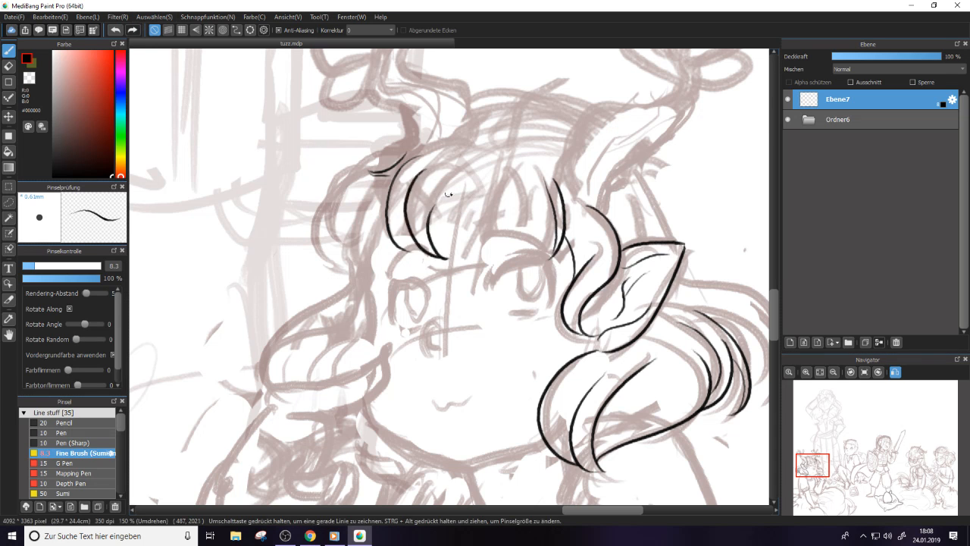
pyautogui.moveTo(454, 175); pyautogui.dragTo(470, 258)
pyautogui.moveTo(462, 200); pyautogui.dragTo(464, 254)
pyautogui.moveTo(514, 166); pyautogui.dragTo(508, 258)
pyautogui.moveTo(485, 174)
pyautogui.mouseDown()
pyautogui.moveTo(502, 257)
pyautogui.moveTo(544, 179)
pyautogui.mouseUp()
pyautogui.moveTo(532, 235); pyautogui.dragTo(575, 179)
# Clean up the fringe strokes beside the ear lock with the eraser and ink thin strands in the middle of the fringe
pyautogui.press('e')
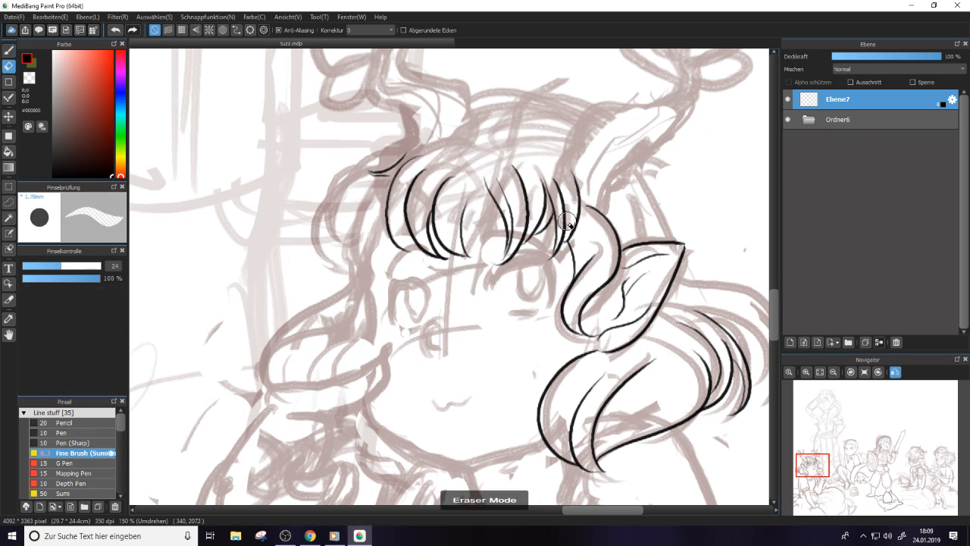
pyautogui.press('e')
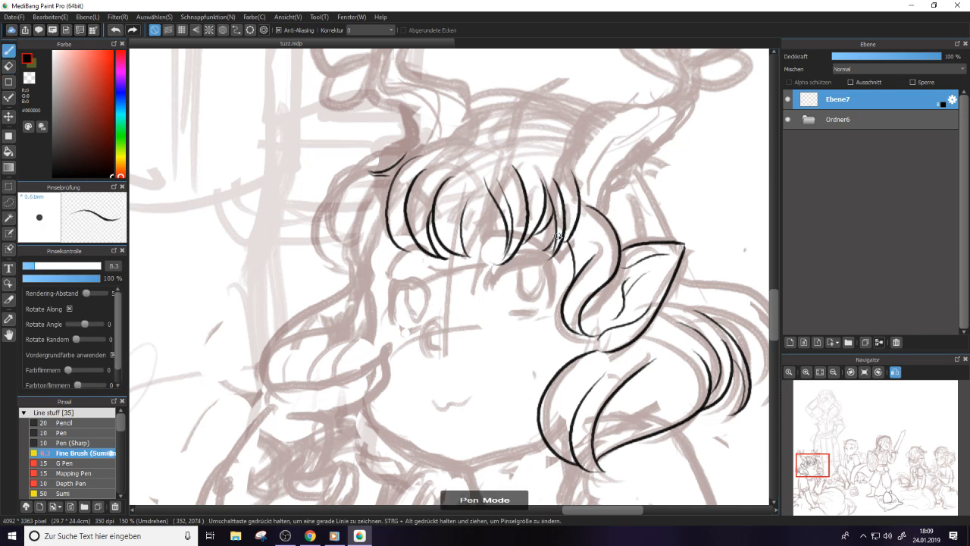
pyautogui.press('e')
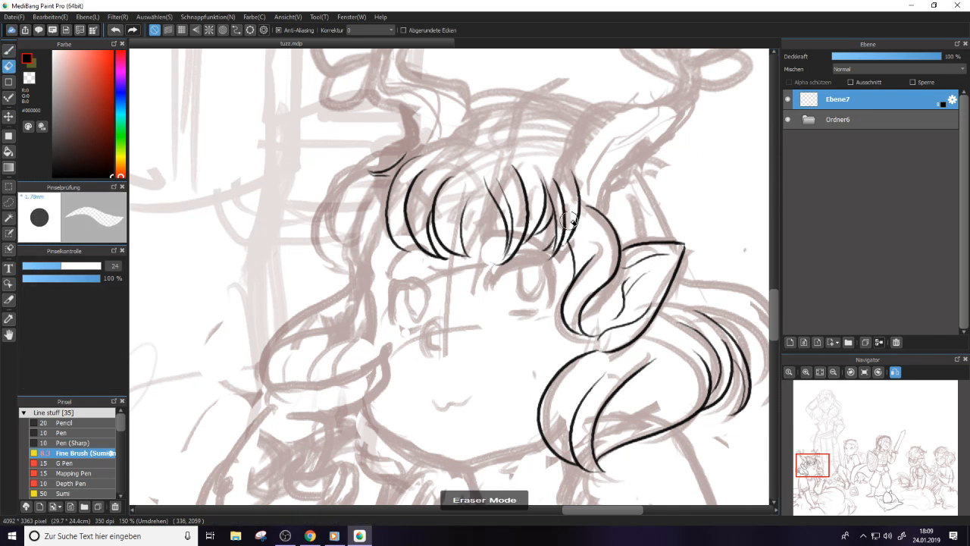
pyautogui.press('e')
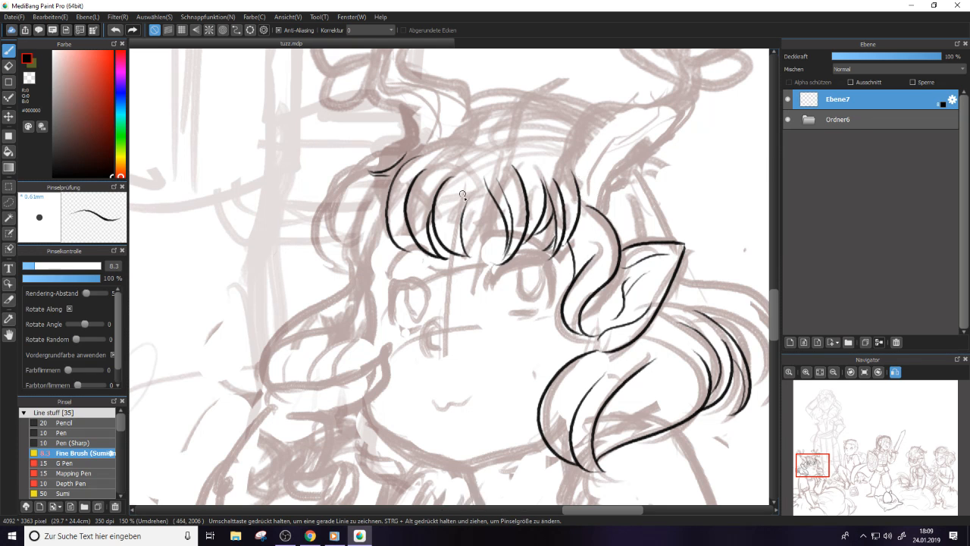
pyautogui.moveTo(483, 184)
pyautogui.mouseDown()
pyautogui.moveTo(491, 253)
pyautogui.moveTo(490, 241)
pyautogui.mouseUp()
pyautogui.moveTo(457, 183); pyautogui.dragTo(459, 242)
# Flip the view back, ink the side tuft below the far antler with an outer curve and inner strands, and trim overlapping tips
pyautogui.press('h')
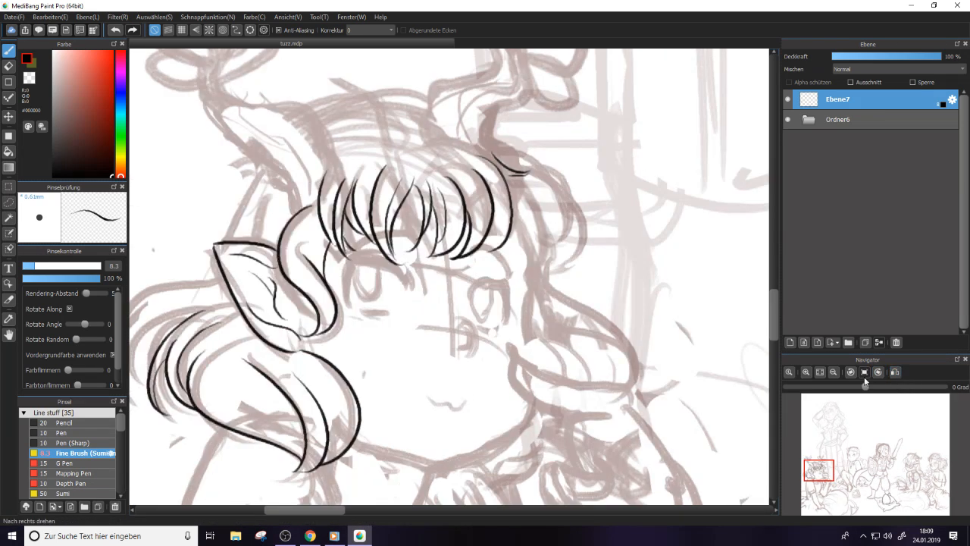
pyautogui.moveTo(510, 162); pyautogui.dragTo(572, 241)
pyautogui.moveTo(539, 191)
pyautogui.mouseDown()
pyautogui.moveTo(558, 183)
pyautogui.moveTo(570, 234)
pyautogui.mouseUp()
pyautogui.moveTo(534, 173); pyautogui.dragTo(553, 254)
pyautogui.moveTo(525, 185); pyautogui.dragTo(542, 247)
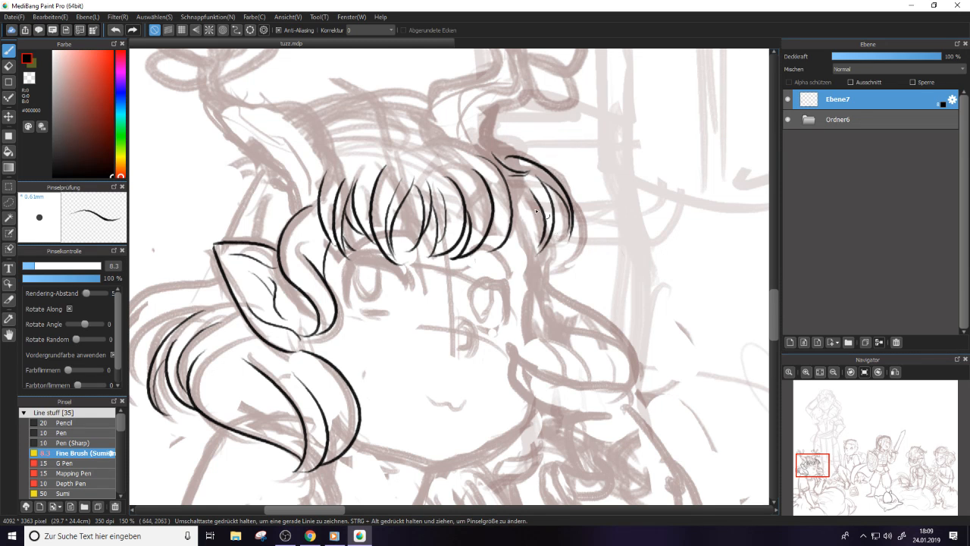
pyautogui.press('e')
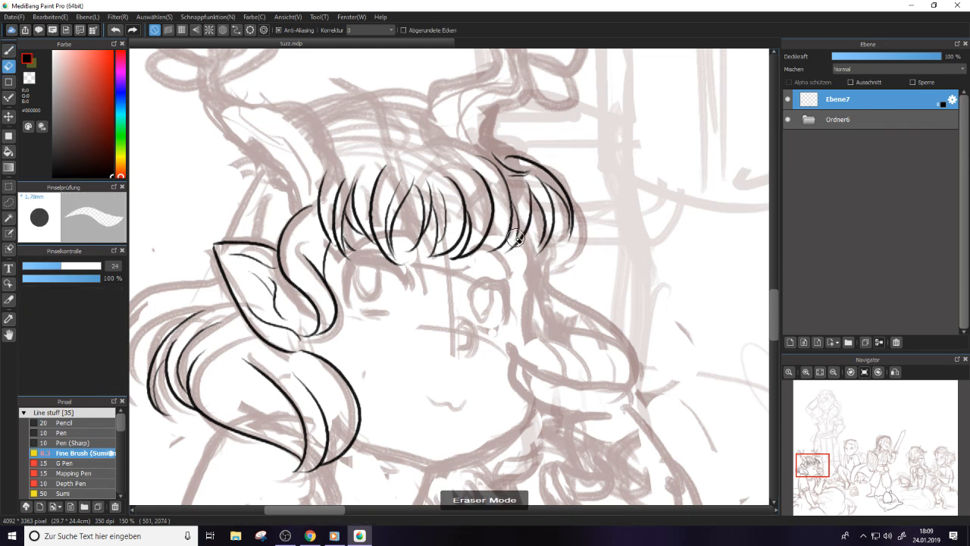
pyautogui.press('e')
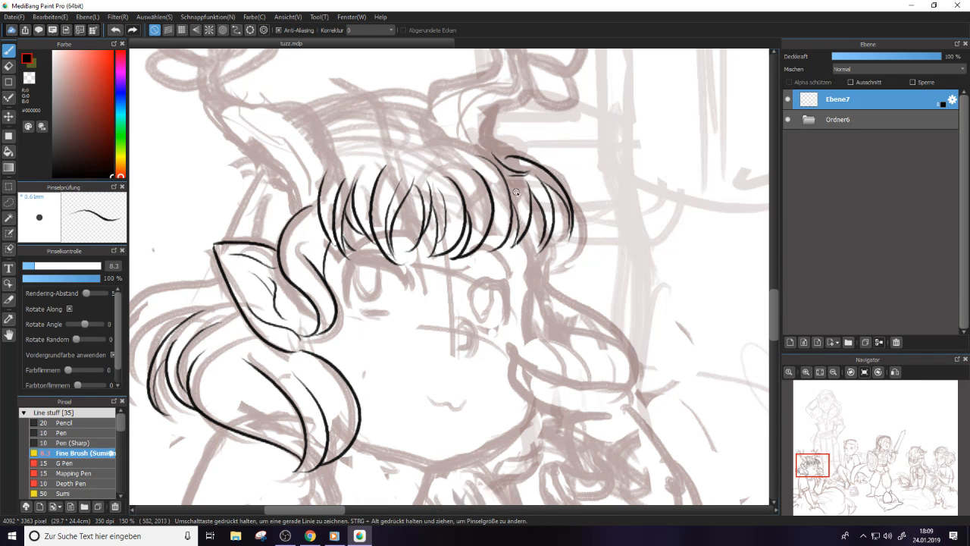
# Ink a thin strand just inside the side tuft's outer edge, undoing the first attempt
pyautogui.scroll(2, 766, 305)
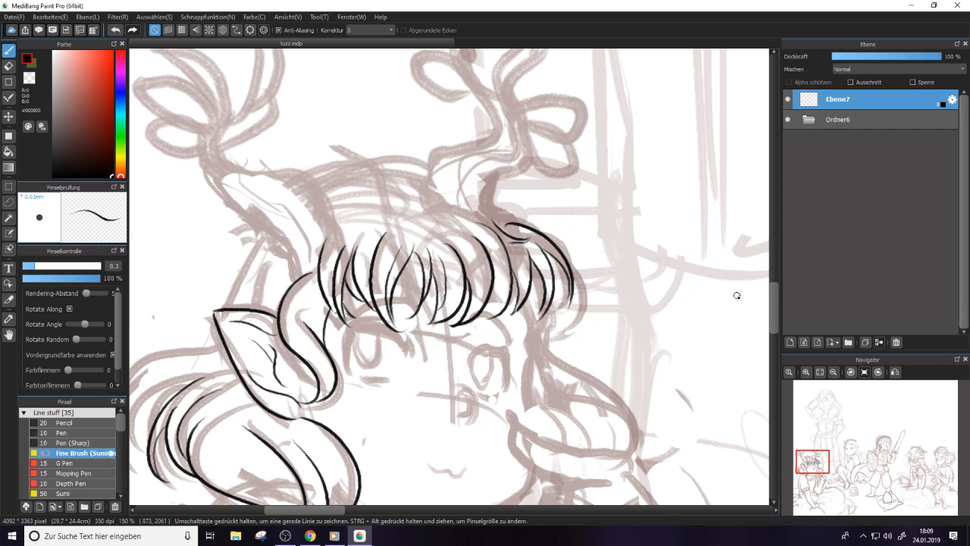
pyautogui.moveTo(773, 306); pyautogui.dragTo(773, 295)
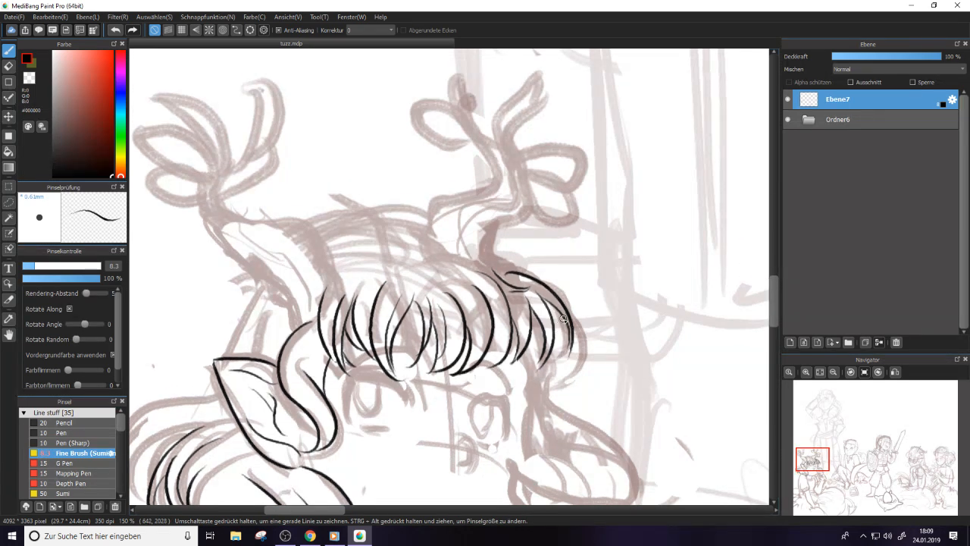
pyautogui.moveTo(563, 319); pyautogui.dragTo(551, 364)
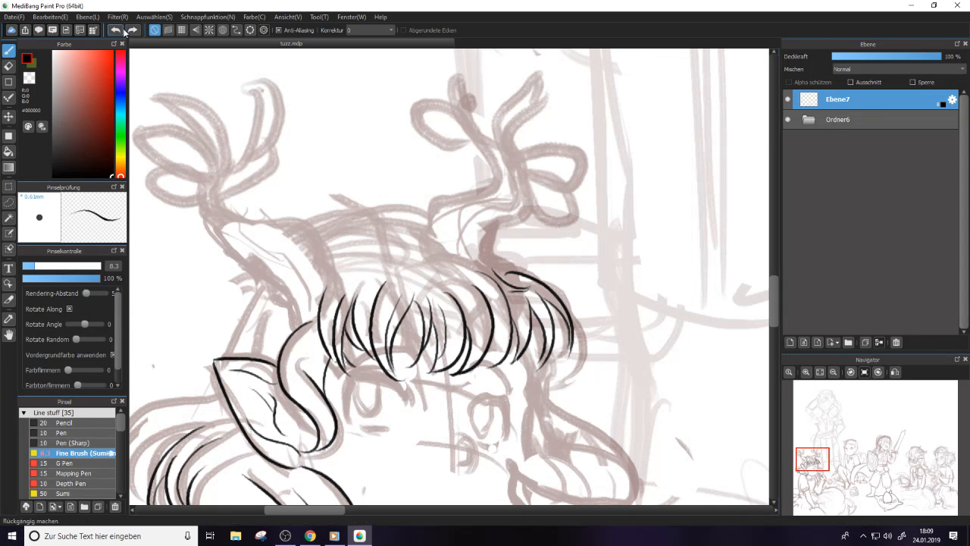
pyautogui.moveTo(566, 319); pyautogui.dragTo(548, 375)
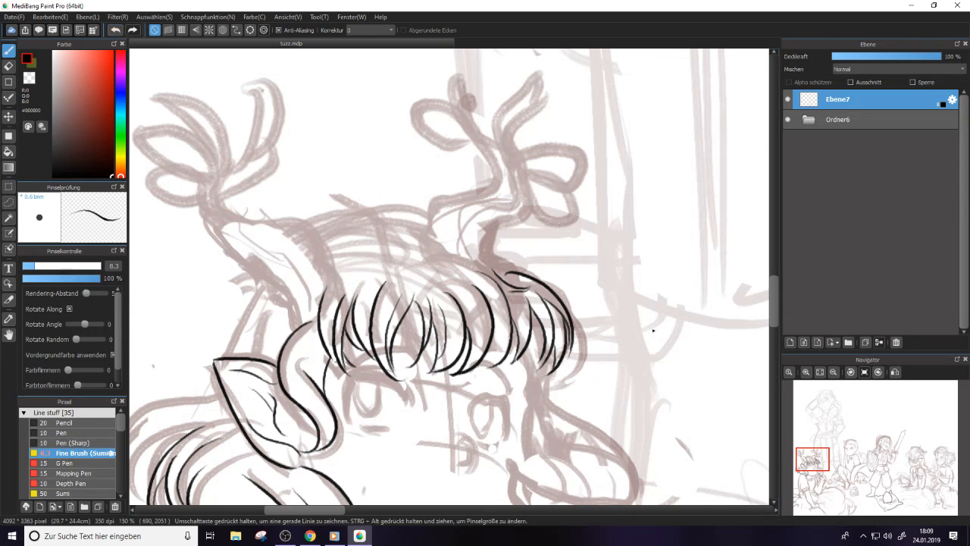
# Mirror the view and try to ink a short hair line along the far side of the face above the hand
pyautogui.moveTo(772, 304)
pyautogui.mouseDown()
pyautogui.moveTo(772, 326)
pyautogui.moveTo(765, 319)
pyautogui.mouseUp()
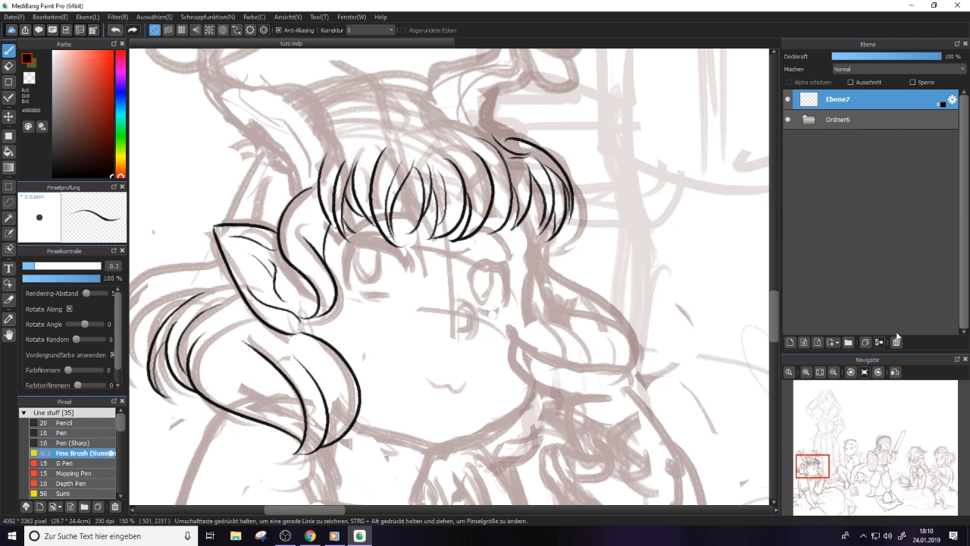
pyautogui.moveTo(794, 388)
pyautogui.press('h')
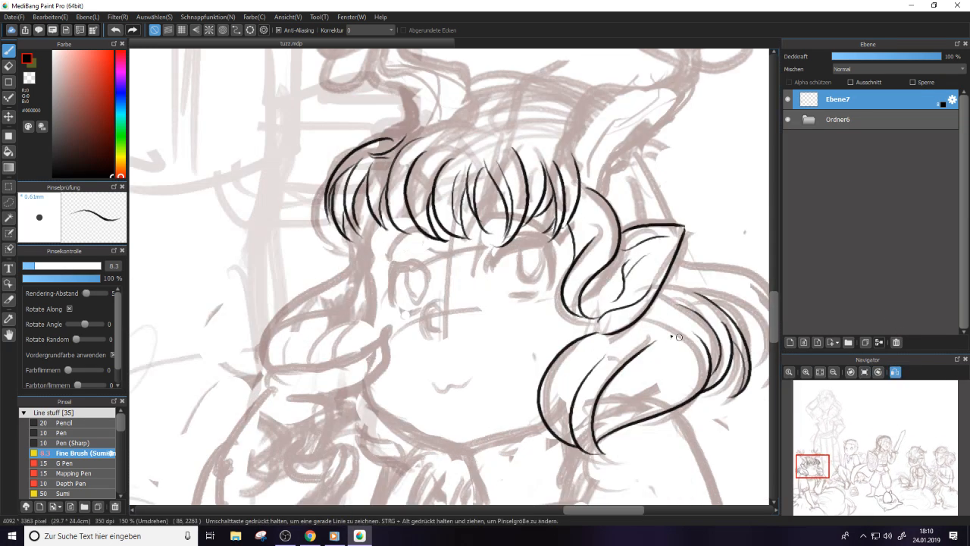
pyautogui.scroll(-3, 773, 332)
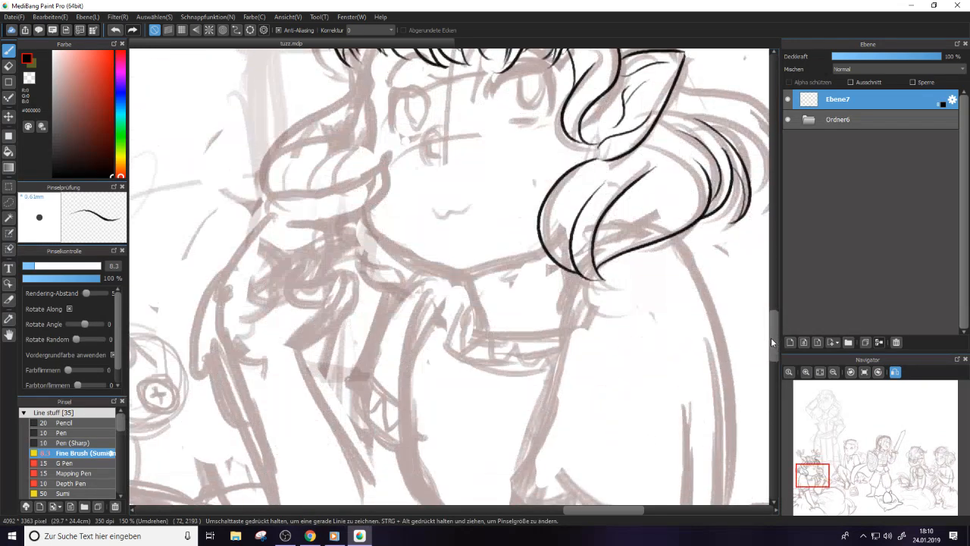
pyautogui.moveTo(568, 509); pyautogui.dragTo(545, 508)
pyautogui.moveTo(381, 294)
pyautogui.mouseDown()
pyautogui.moveTo(430, 274)
pyautogui.moveTo(444, 322)
pyautogui.moveTo(409, 327)
pyautogui.moveTo(410, 311)
pyautogui.moveTo(433, 325)
pyautogui.moveTo(409, 288)
pyautogui.moveTo(368, 303)
pyautogui.mouseUp()
pyautogui.press('e')
pyautogui.press('b')
pyautogui.press('e')
pyautogui.press('b')
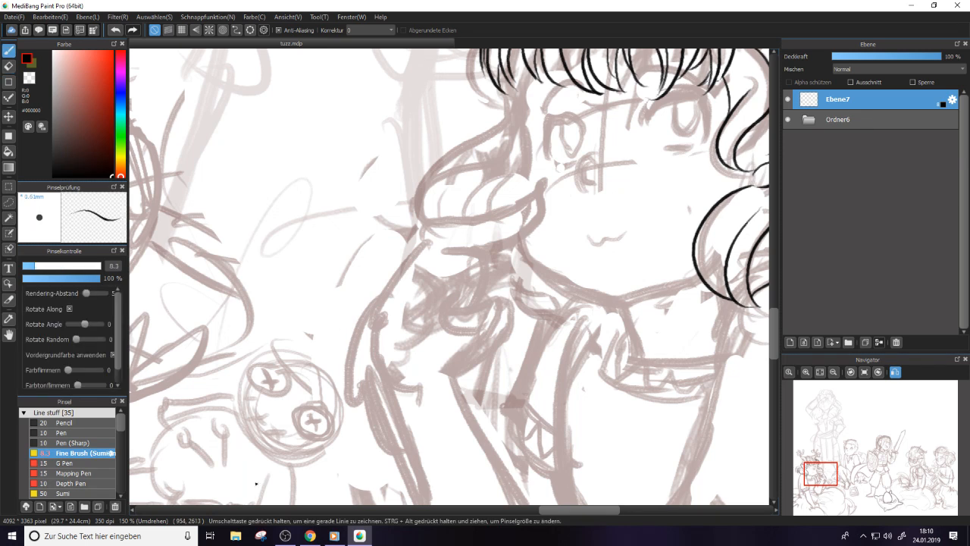
pyautogui.press('e')
pyautogui.press('e')
pyautogui.moveTo(526, 135); pyautogui.dragTo(518, 194)
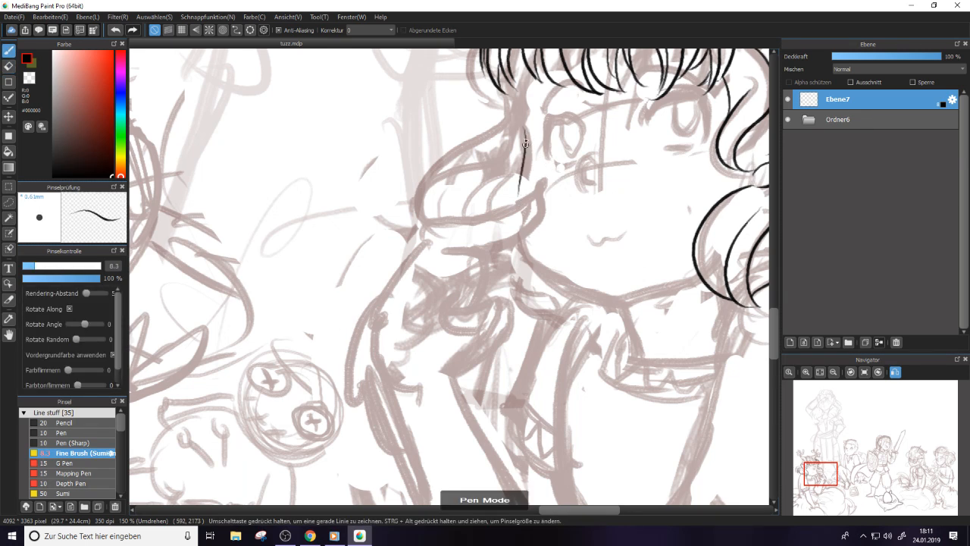
pyautogui.press('e')
pyautogui.scroll(3, 770, 311)
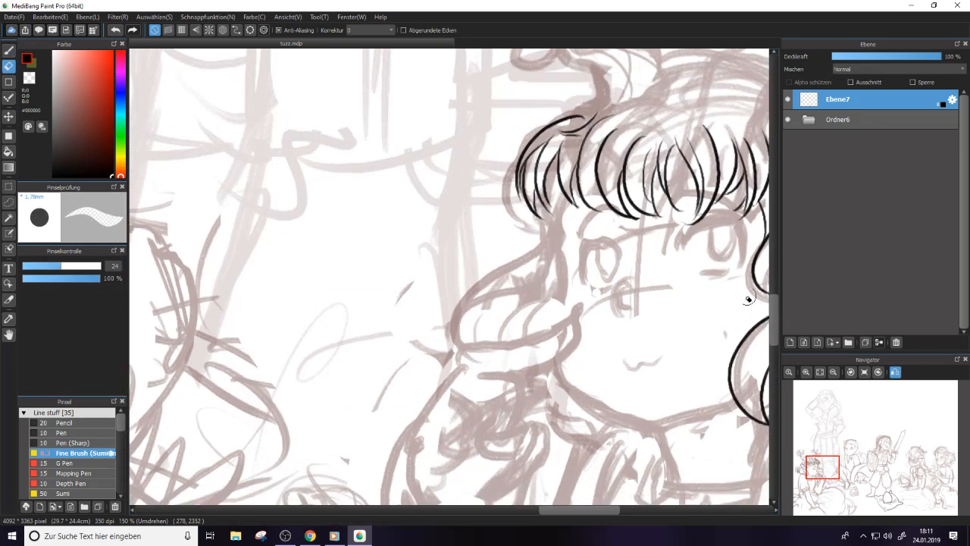
pyautogui.press('e')
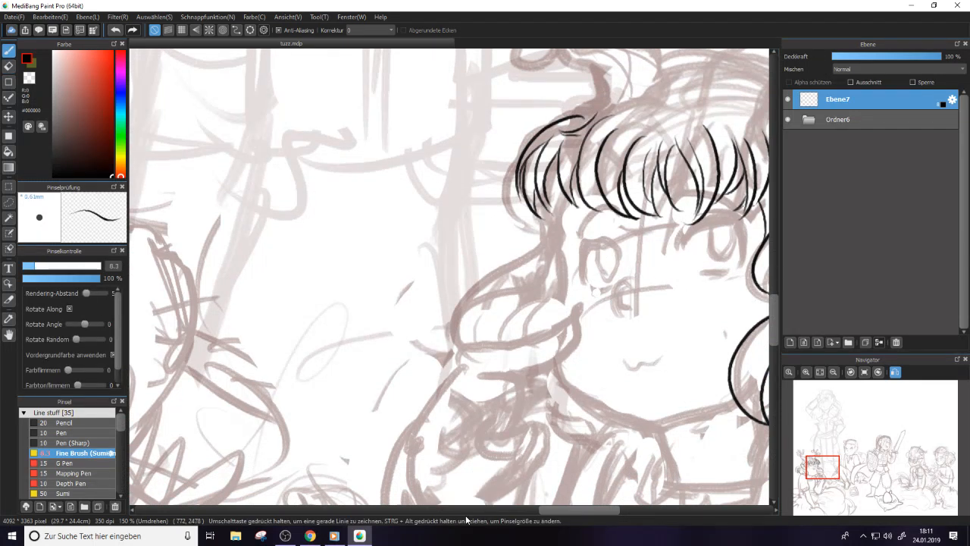
# Erase the inked side tuft and the fringe's outer edge below the far antler
pyautogui.moveTo(567, 509); pyautogui.dragTo(579, 508)
pyautogui.press('e')
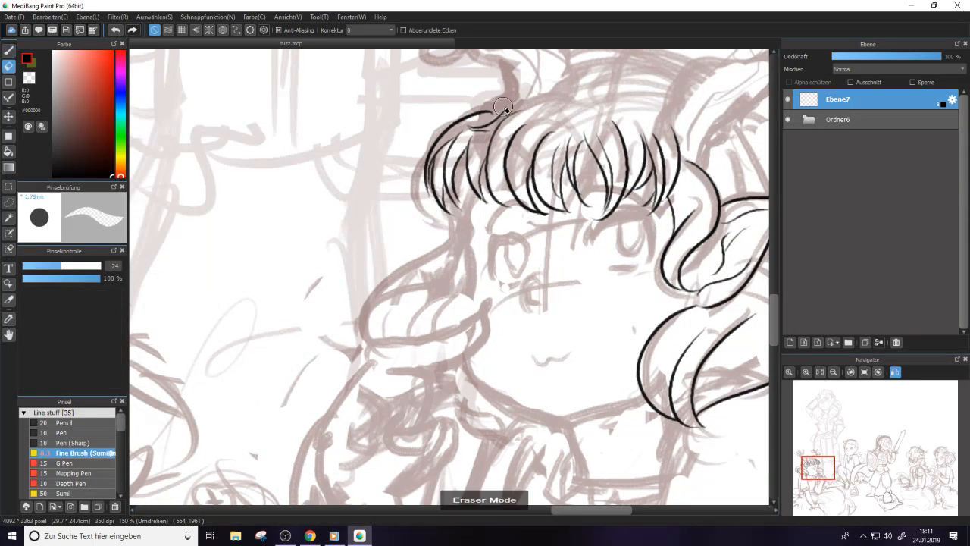
pyautogui.moveTo(502, 107)
pyautogui.mouseDown()
pyautogui.moveTo(474, 187)
pyautogui.moveTo(476, 156)
pyautogui.moveTo(486, 213)
pyautogui.moveTo(506, 128)
pyautogui.mouseUp()
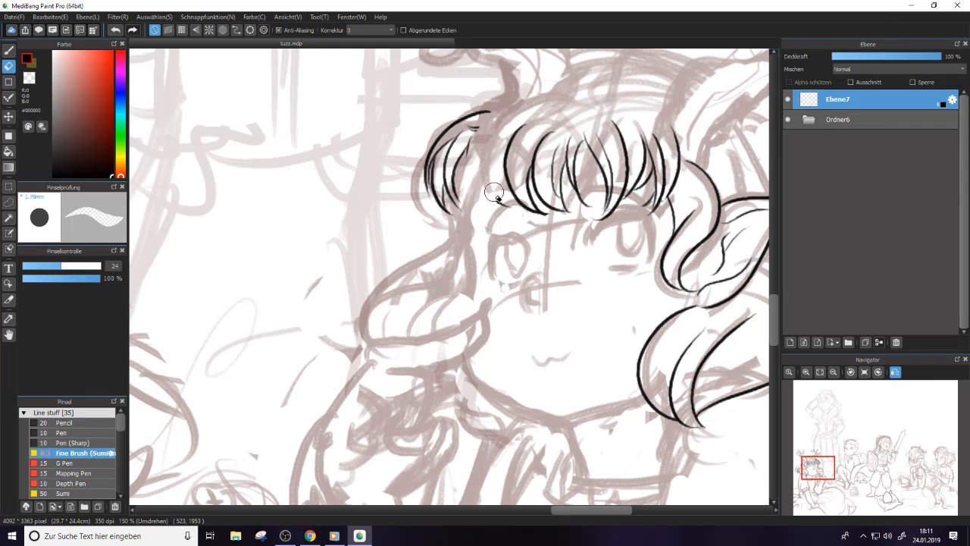
pyautogui.moveTo(493, 192)
pyautogui.mouseDown()
pyautogui.moveTo(490, 145)
pyautogui.moveTo(500, 114)
pyautogui.moveTo(490, 99)
pyautogui.moveTo(420, 196)
pyautogui.mouseUp()
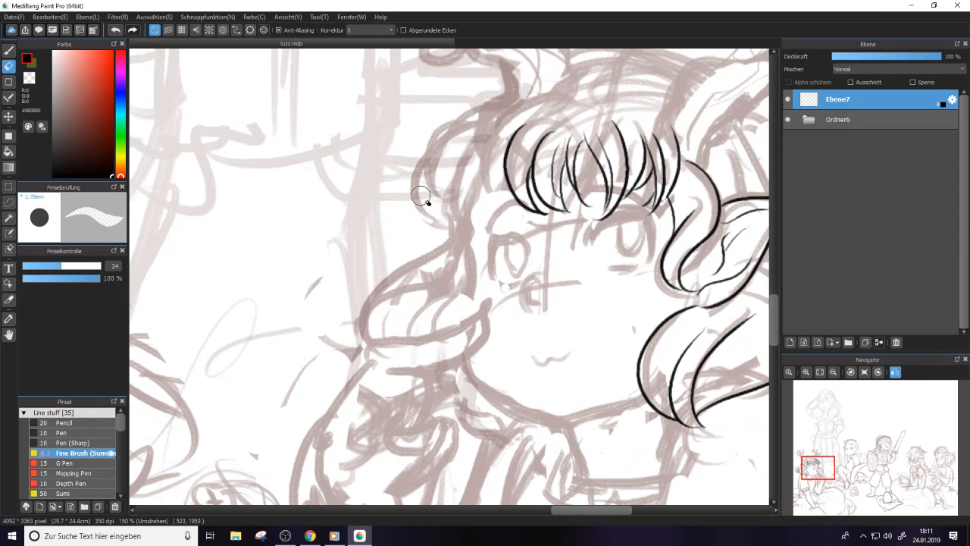
# Re-ink the fringe's curved outer edge below the far antler and add thin strands inside it
pyautogui.press('b')
pyautogui.moveTo(501, 117)
pyautogui.mouseDown()
pyautogui.moveTo(485, 146)
pyautogui.moveTo(516, 212)
pyautogui.mouseUp()
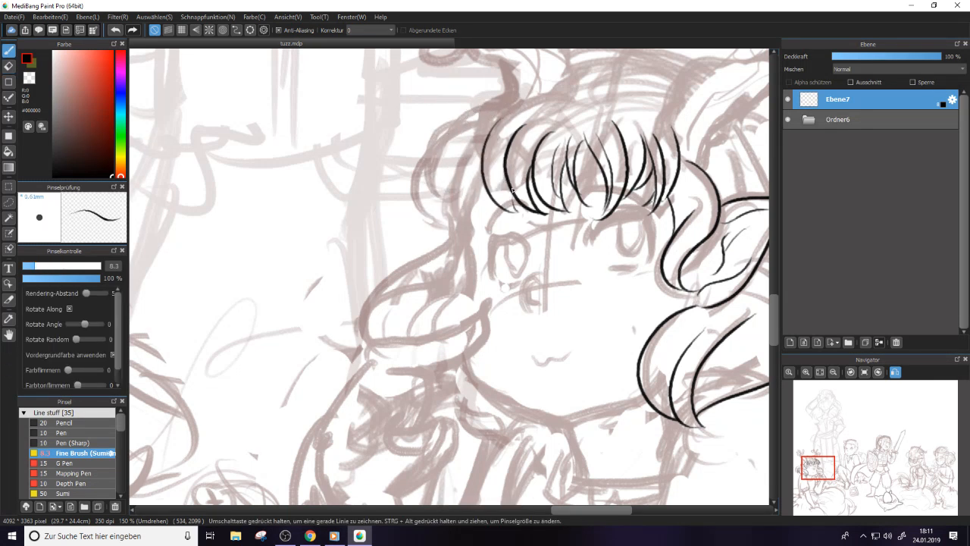
pyautogui.moveTo(493, 170); pyautogui.dragTo(519, 201)
pyautogui.moveTo(497, 135); pyautogui.dragTo(493, 195)
# Check the running livestream in YouTube's Creator Studio live dashboard in Chrome and in OBS, and return to the drawing
pyautogui.click(310, 536)
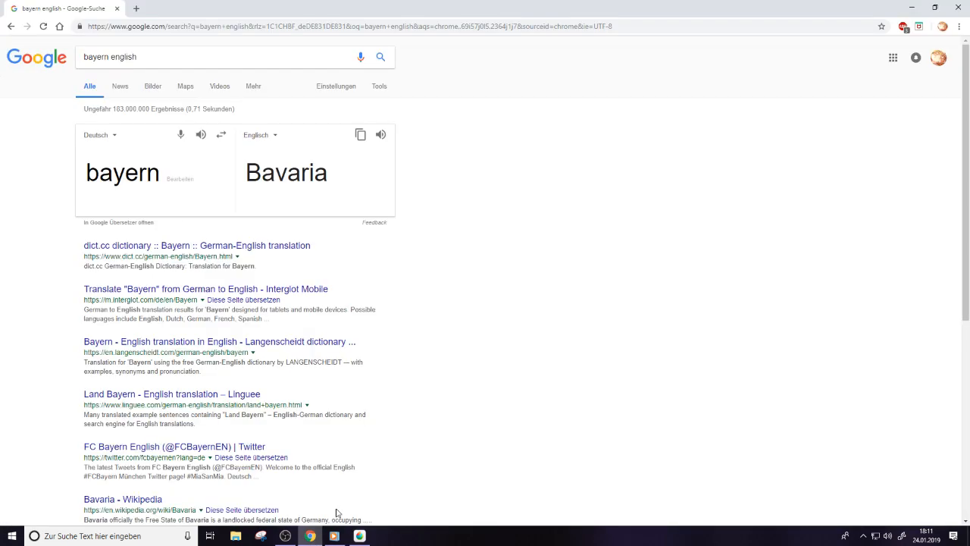
pyautogui.click(137, 9)
pyautogui.click(156, 49)
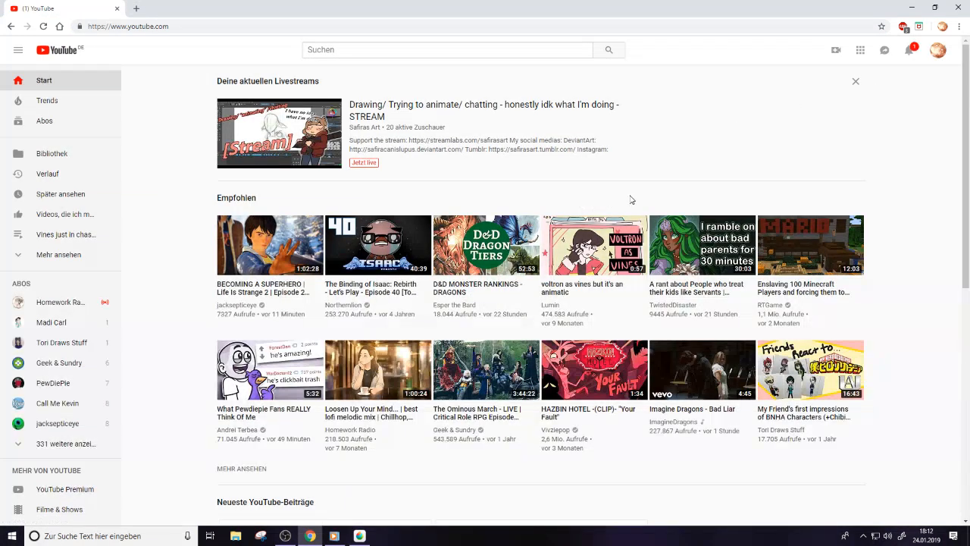
pyautogui.click(939, 50)
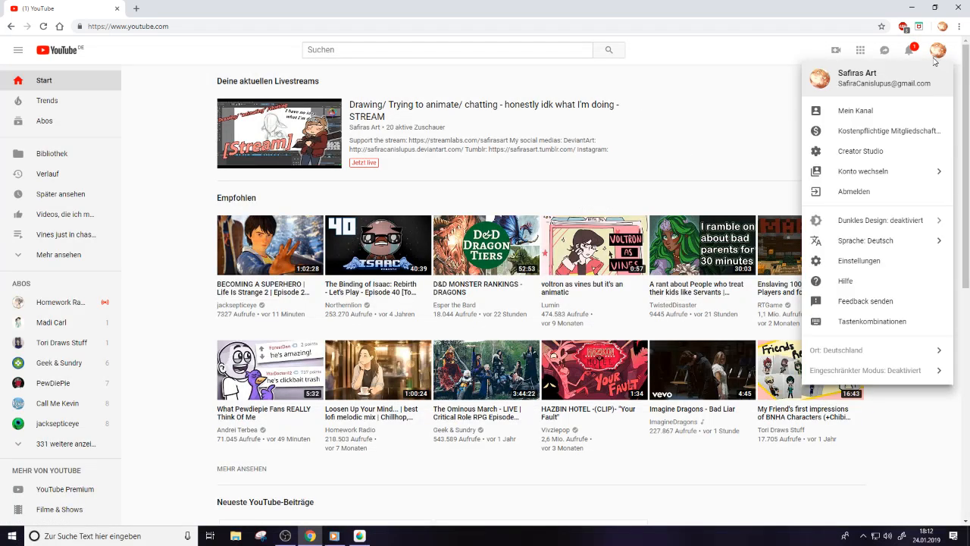
pyautogui.click(859, 150)
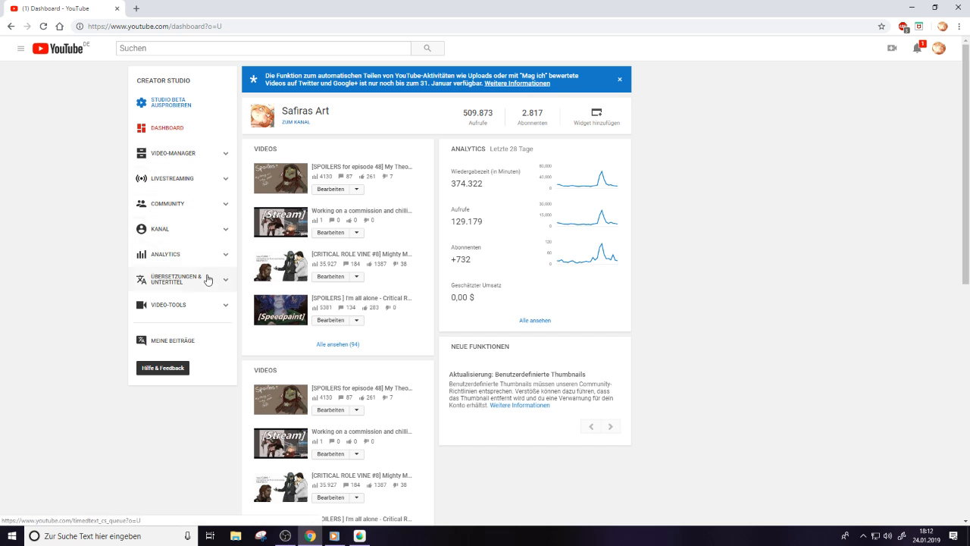
pyautogui.click(202, 156)
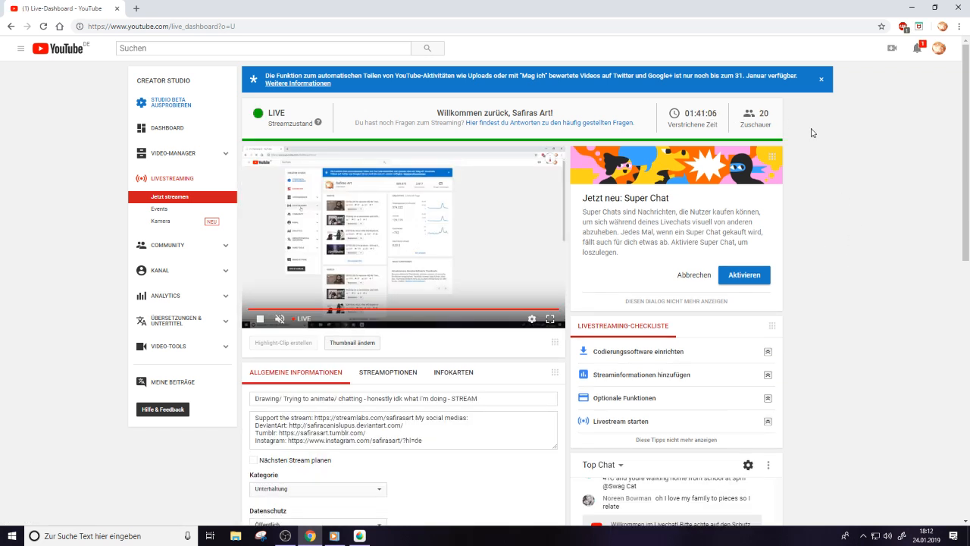
pyautogui.moveTo(959, 161); pyautogui.dragTo(920, 161)
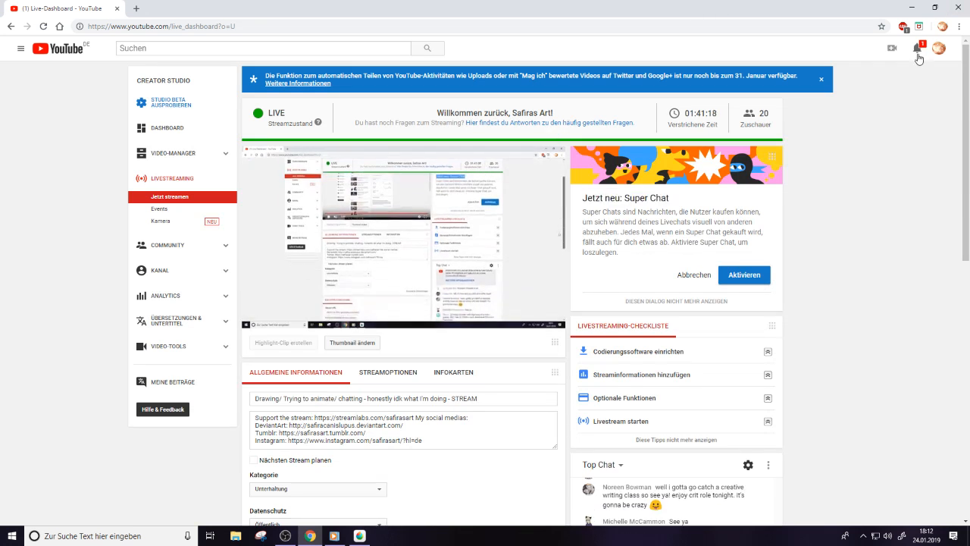
pyautogui.click(960, 8)
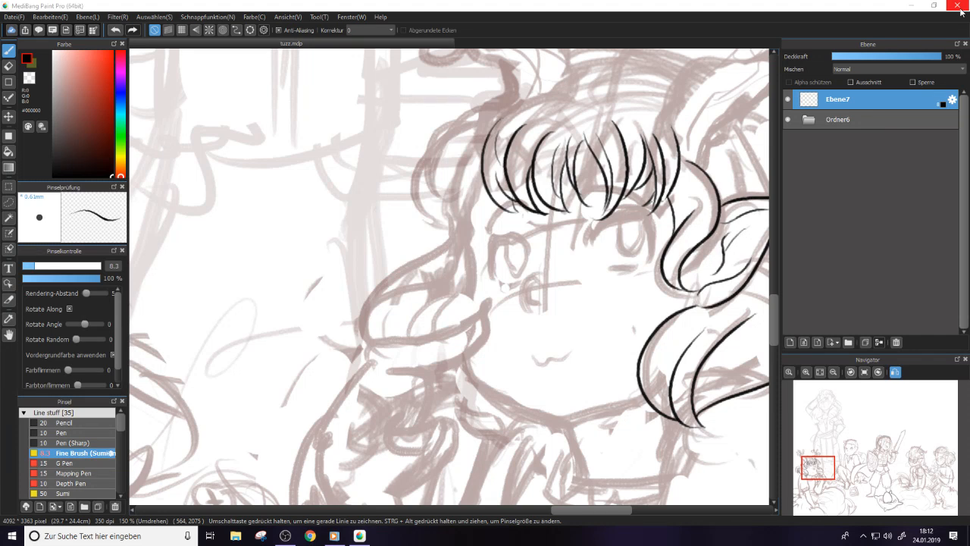
pyautogui.click(285, 535)
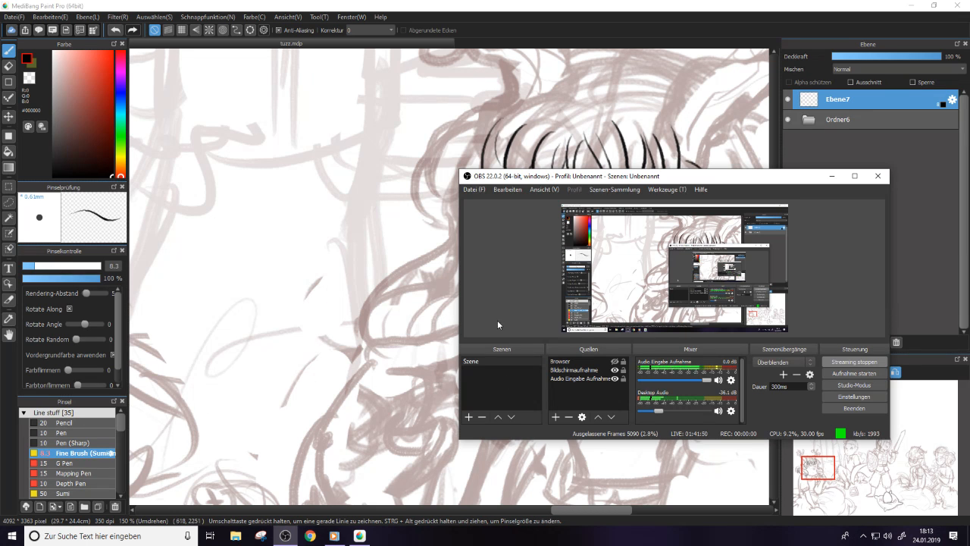
pyautogui.click(831, 176)
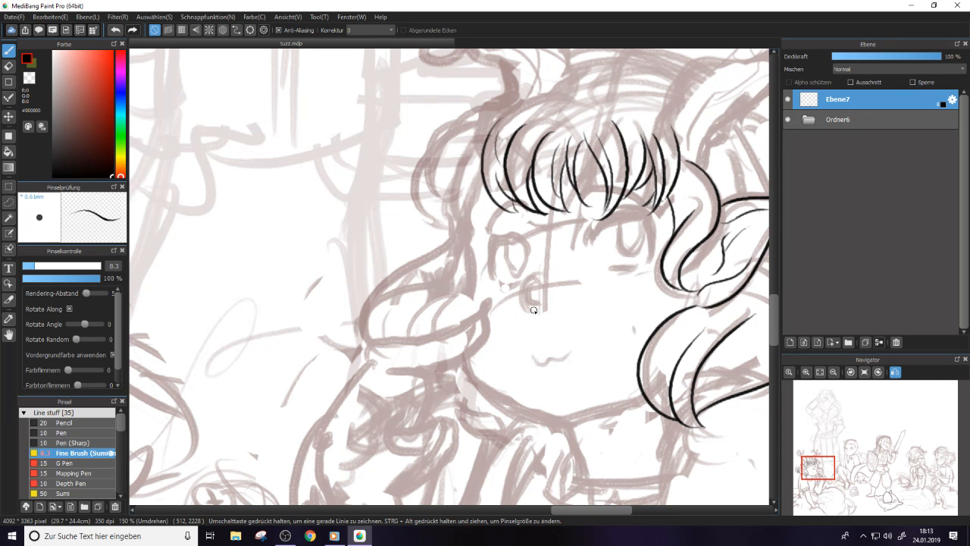
# Ink a long curved strand in the side hair tuft below the far antler, just outside the fringe's edge
pyautogui.scroll(3, 773, 321)
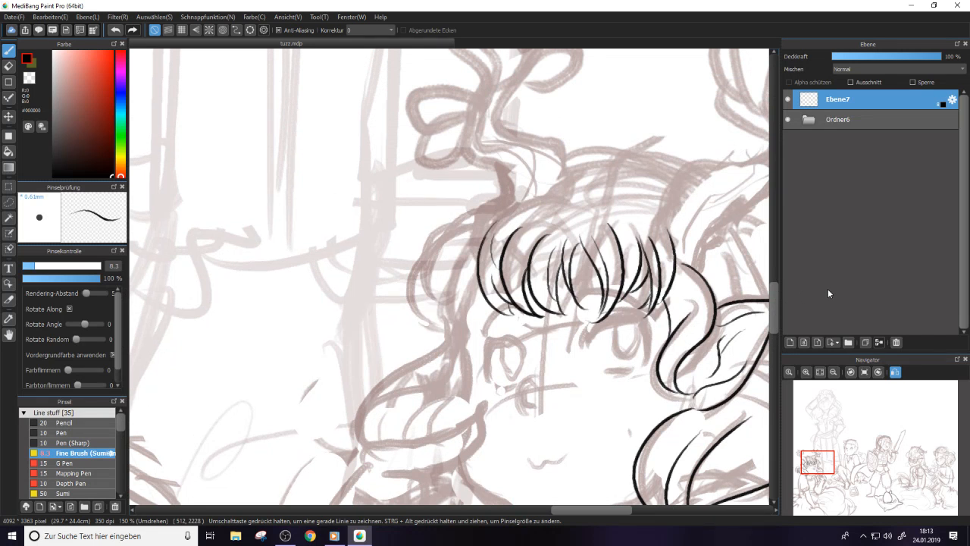
pyautogui.moveTo(468, 234)
pyautogui.mouseDown()
pyautogui.moveTo(449, 254)
pyautogui.moveTo(474, 327)
pyautogui.mouseUp()
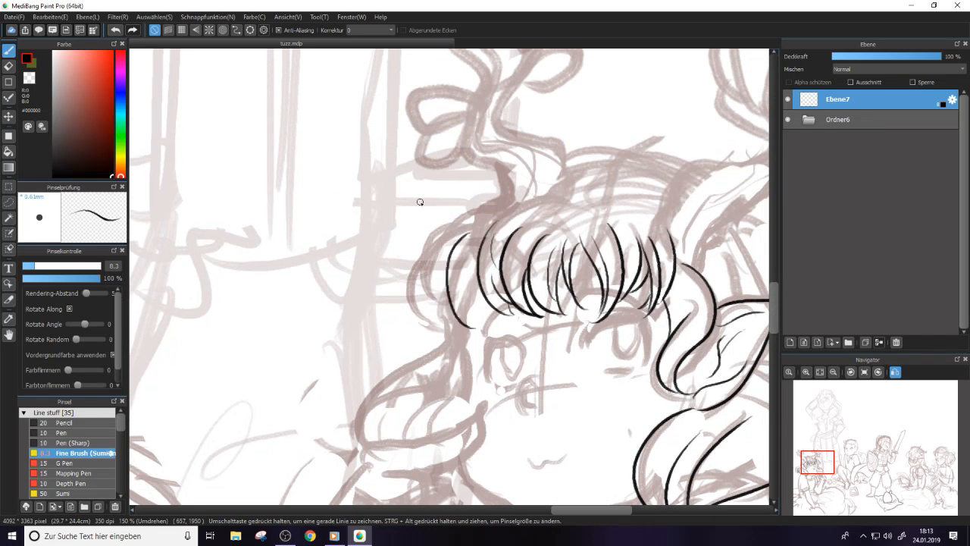
# Undo the long side strand and try shorter curved strands just inside the fringe's outer edge below the far antler
pyautogui.click(115, 30)
pyautogui.moveTo(471, 242)
pyautogui.mouseDown()
pyautogui.moveTo(449, 264)
pyautogui.moveTo(485, 315)
pyautogui.mouseUp()
pyautogui.moveTo(469, 271); pyautogui.dragTo(491, 315)
pyautogui.click(116, 30)
pyautogui.click(116, 30)
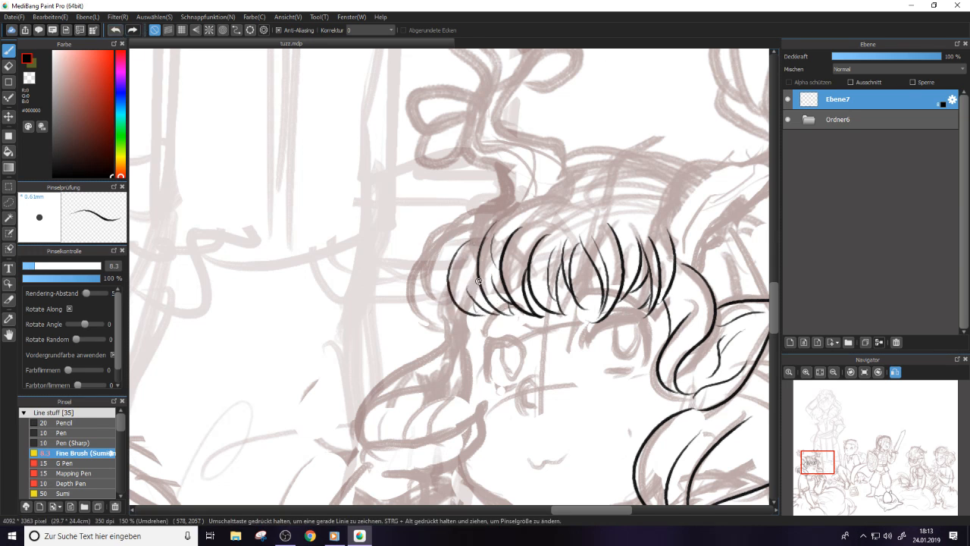
pyautogui.moveTo(464, 231); pyautogui.dragTo(413, 325)
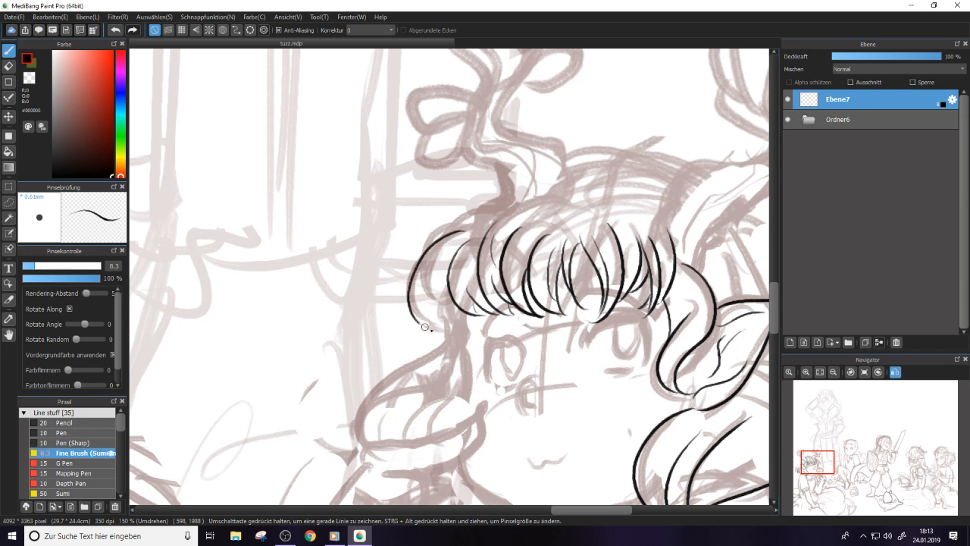
pyautogui.click(115, 31)
pyautogui.moveTo(466, 224)
pyautogui.mouseDown()
pyautogui.moveTo(411, 220)
pyautogui.moveTo(450, 232)
pyautogui.moveTo(425, 305)
pyautogui.mouseUp()
pyautogui.click(115, 30)
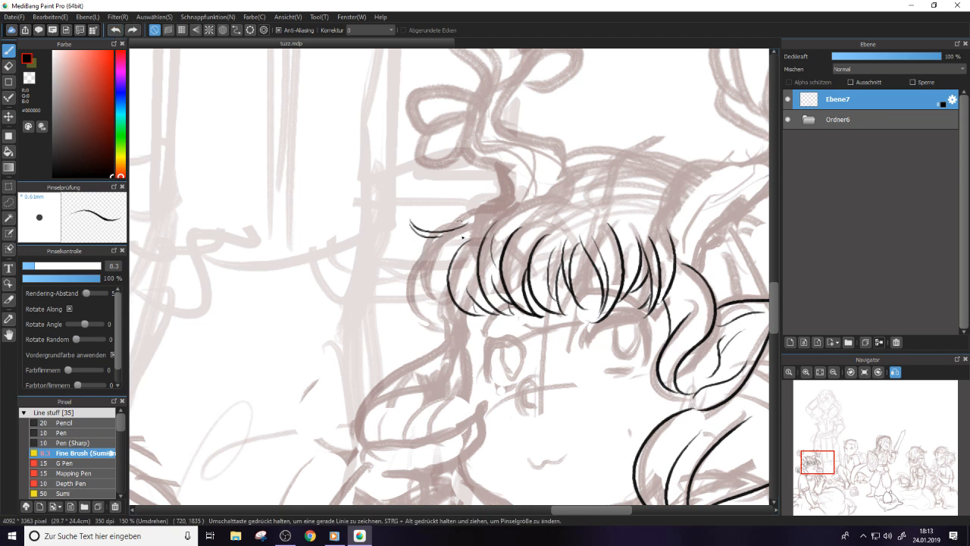
# Ink the fringe's outermost lock below the far antler with three curved strands ending in pointed tips
pyautogui.moveTo(445, 237); pyautogui.dragTo(421, 306)
pyautogui.moveTo(437, 272); pyautogui.dragTo(447, 307)
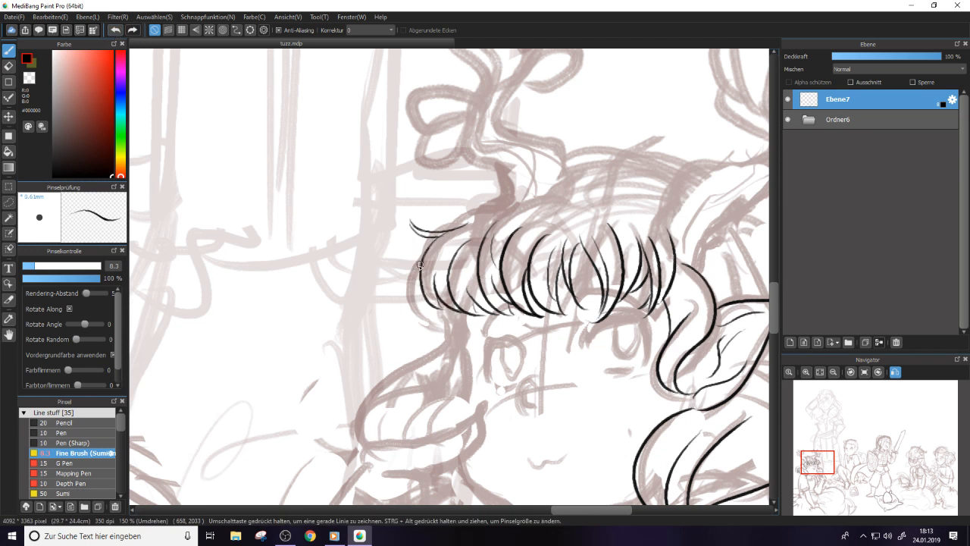
pyautogui.moveTo(422, 262); pyautogui.dragTo(441, 327)
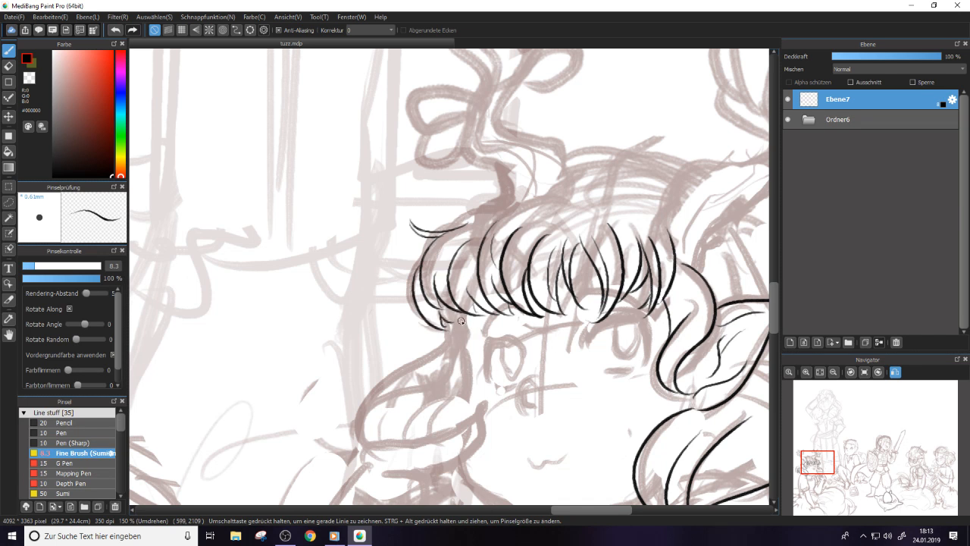
# Try to ink the face's far edge from the fringe down to the cheek, testing the line in a mirrored view
pyautogui.moveTo(460, 320); pyautogui.dragTo(458, 405)
pyautogui.moveTo(770, 300); pyautogui.dragTo(770, 325)
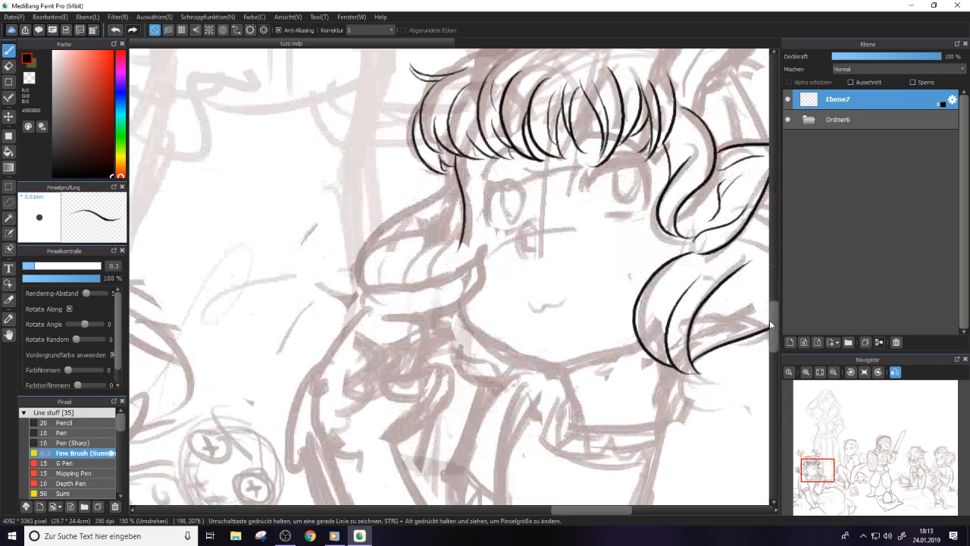
pyautogui.press('h')
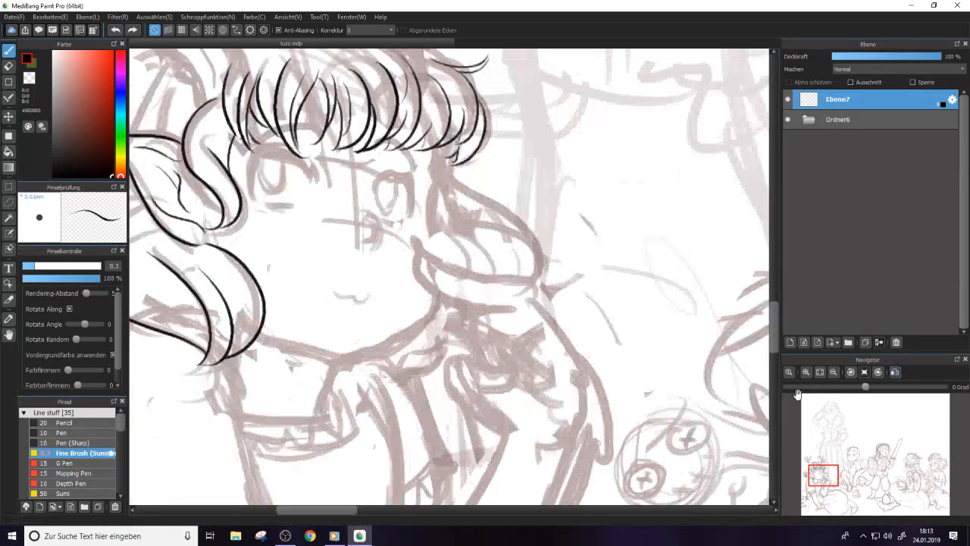
pyautogui.moveTo(445, 161); pyautogui.dragTo(432, 249)
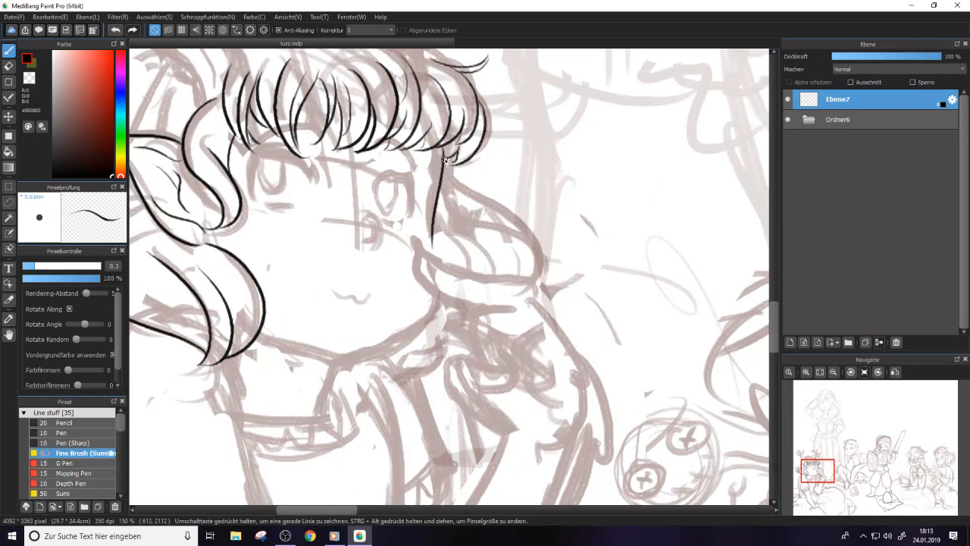
pyautogui.click(118, 29)
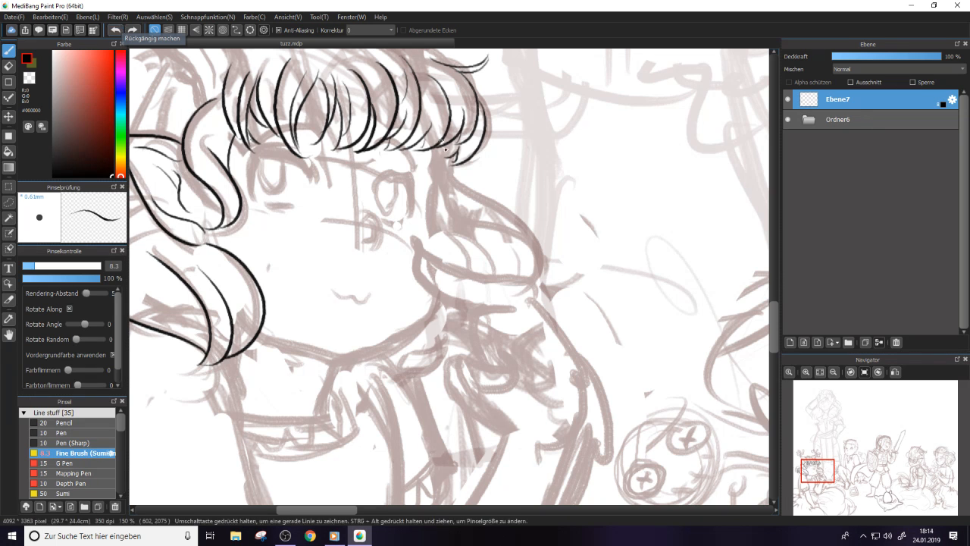
# Try to ink the face's far contour from the fringe past the cheek to the jaw, erasing and redrawing the line
pyautogui.moveTo(444, 144); pyautogui.dragTo(438, 267)
pyautogui.moveTo(442, 143)
pyautogui.mouseDown()
pyautogui.moveTo(437, 224)
pyautogui.moveTo(448, 282)
pyautogui.mouseUp()
pyautogui.moveTo(442, 144); pyautogui.dragTo(438, 258)
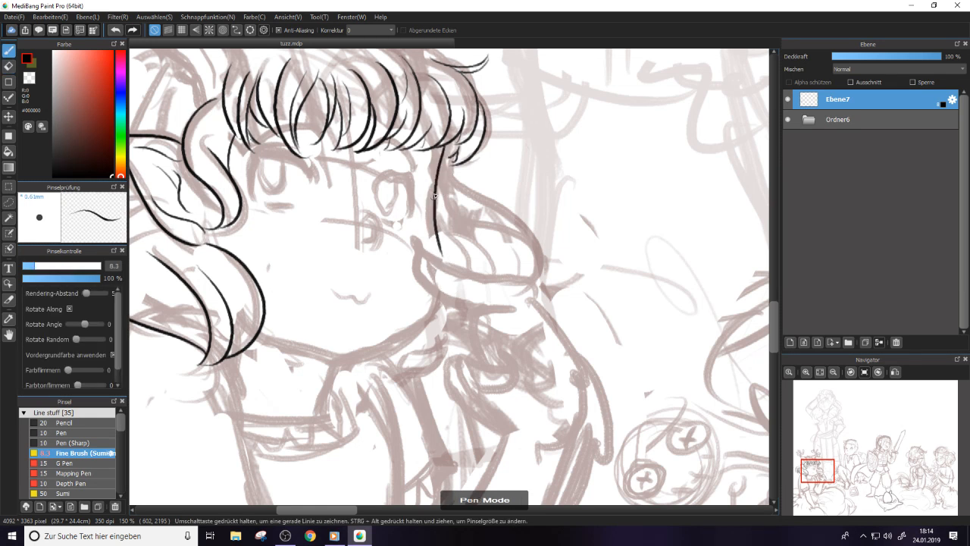
pyautogui.press('e')
pyautogui.moveTo(440, 140); pyautogui.dragTo(436, 230)
pyautogui.press('e')
pyautogui.moveTo(444, 145); pyautogui.dragTo(422, 334)
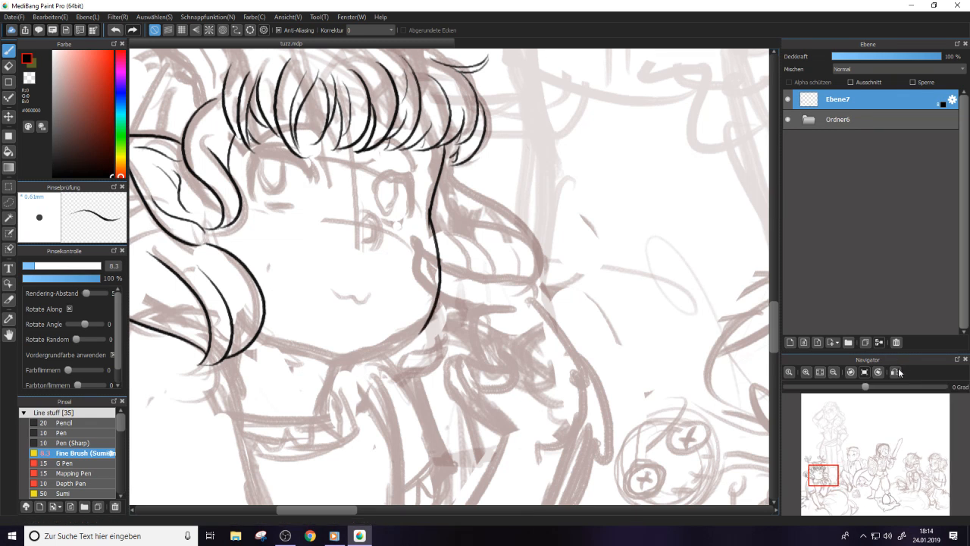
# Flip the canvas view again and erase the whole inked face contour between the fringe and the jaw
pyautogui.press('h')
pyautogui.press('e')
pyautogui.press('e')
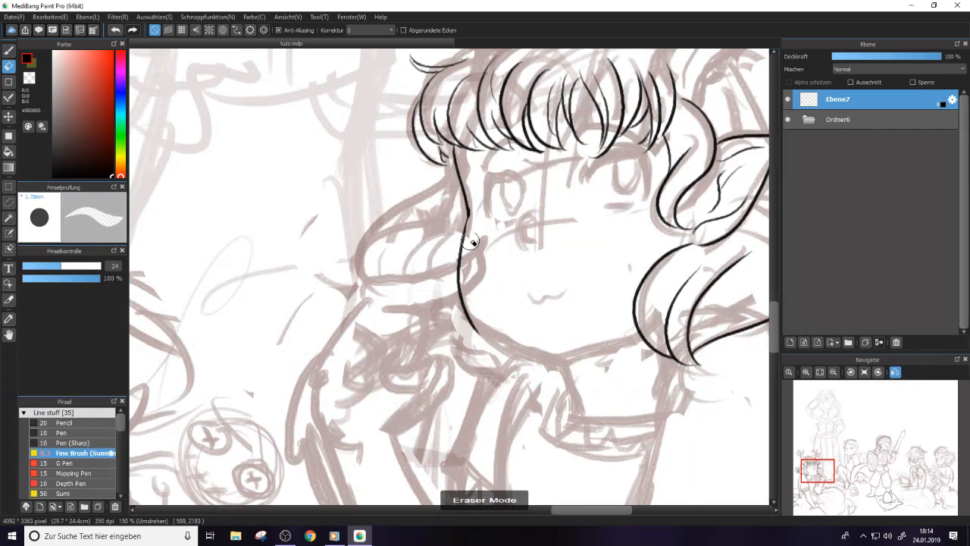
pyautogui.press('e')
pyautogui.press('e')
pyautogui.press('e')
pyautogui.moveTo(471, 327)
pyautogui.mouseDown()
pyautogui.moveTo(593, 394)
pyautogui.moveTo(556, 362)
pyautogui.moveTo(492, 342)
pyautogui.moveTo(460, 277)
pyautogui.moveTo(466, 210)
pyautogui.mouseUp()
pyautogui.press('e')
pyautogui.moveTo(452, 150); pyautogui.dragTo(466, 195)
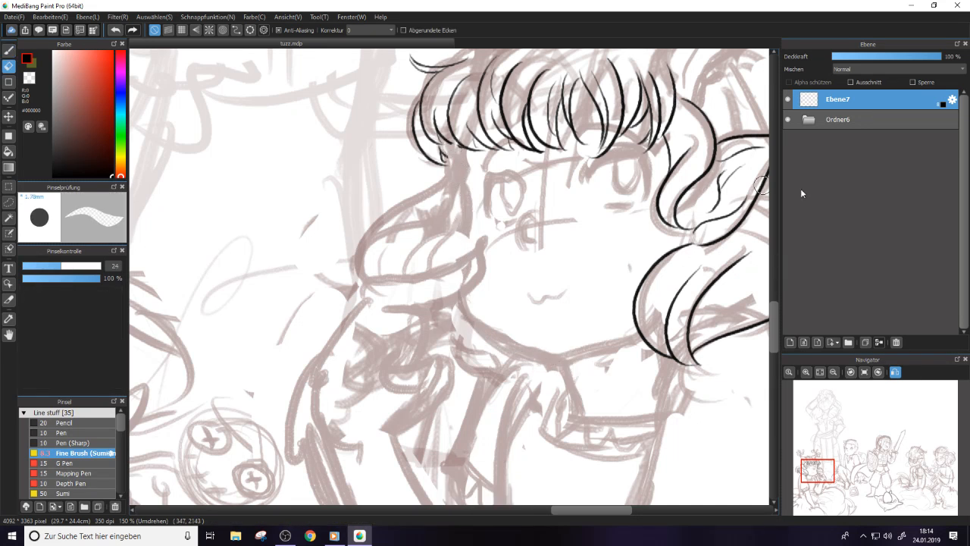
# Save the group drawing and return the canvas to its unmirrored view
pyautogui.press('e')
pyautogui.scroll(-4, 711, 242)
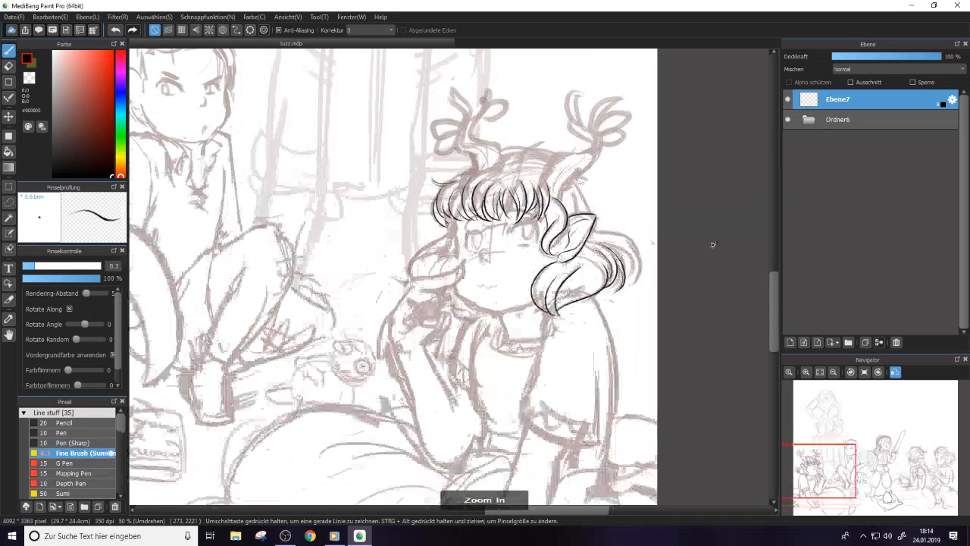
pyautogui.press('e')
pyautogui.moveTo(546, 507)
pyautogui.mouseDown()
pyautogui.moveTo(436, 507)
pyautogui.moveTo(447, 507)
pyautogui.mouseUp()
pyautogui.press('e')
pyautogui.scroll(-1, 233, 405)
pyautogui.scroll(1, 233, 405)
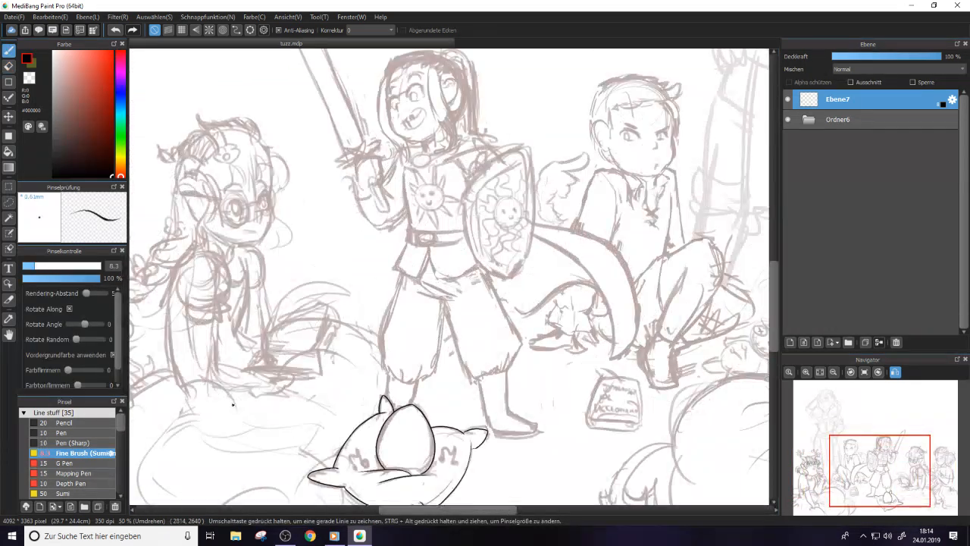
pyautogui.press('e')
pyautogui.click(13, 17)
pyautogui.click(59, 141)
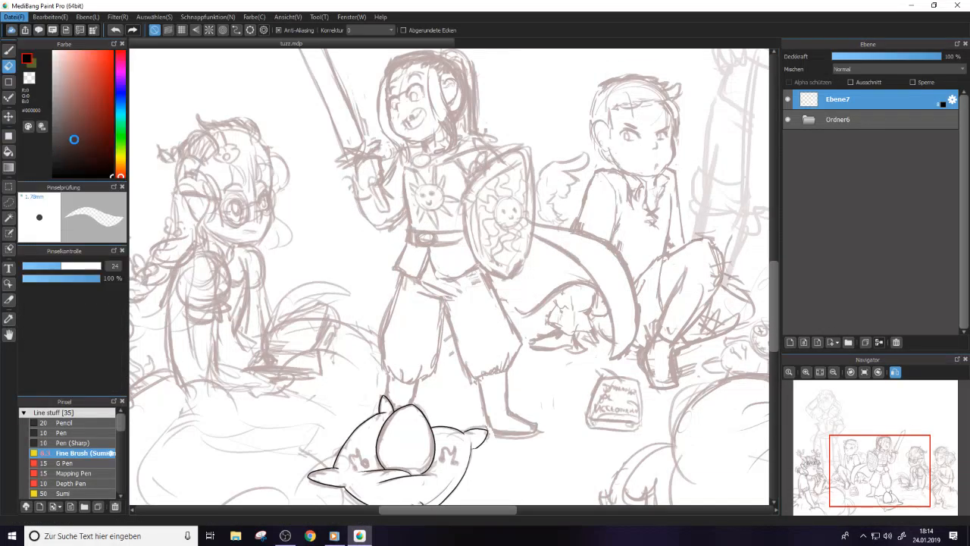
pyautogui.click(895, 371)
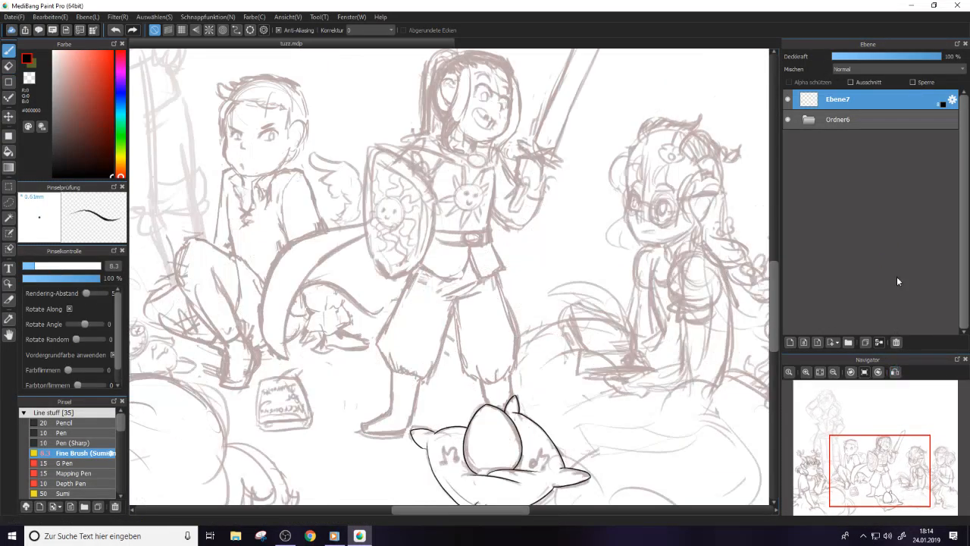
# Close and restart the program, and create a new 21 × 28 cm canvas at 350 dpi
pyautogui.click(961, 13)
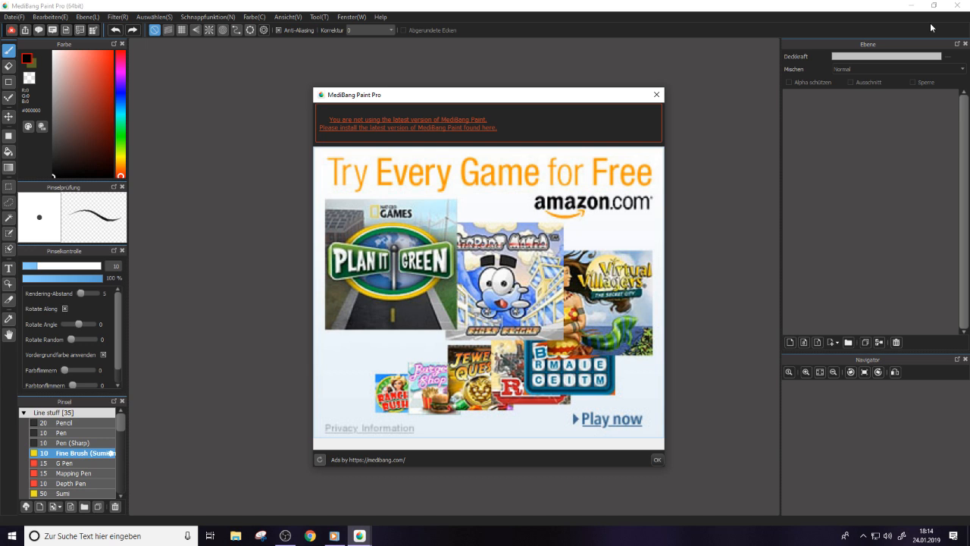
pyautogui.click(656, 98)
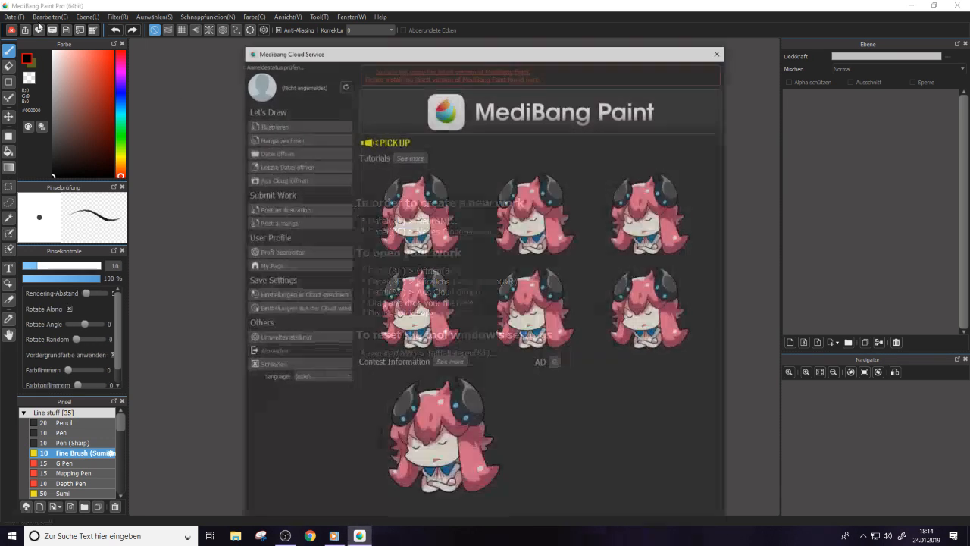
pyautogui.click(14, 16)
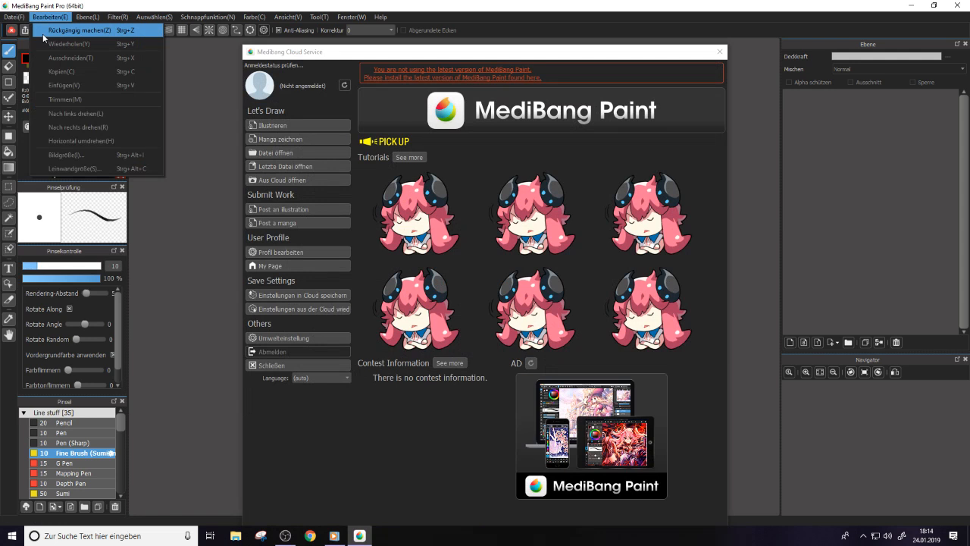
pyautogui.click(45, 30)
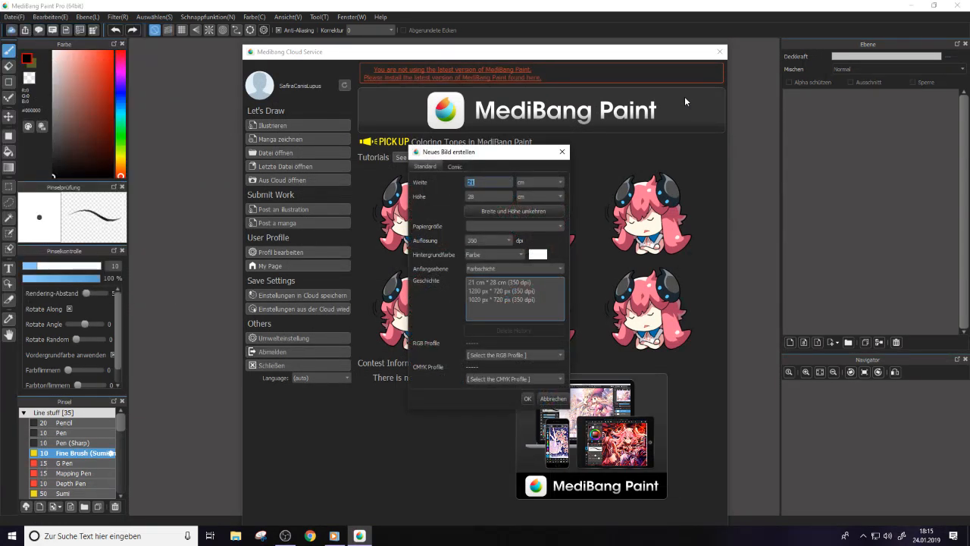
pyautogui.click(527, 398)
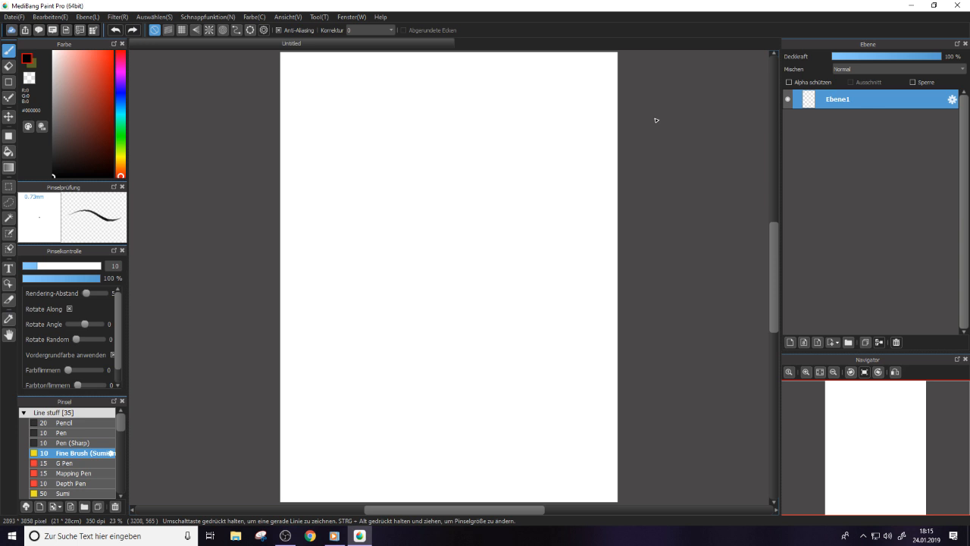
# Handwrite "6pm here" across the upper part of the blank page and erase it again
pyautogui.moveTo(380, 93); pyautogui.dragTo(376, 153)
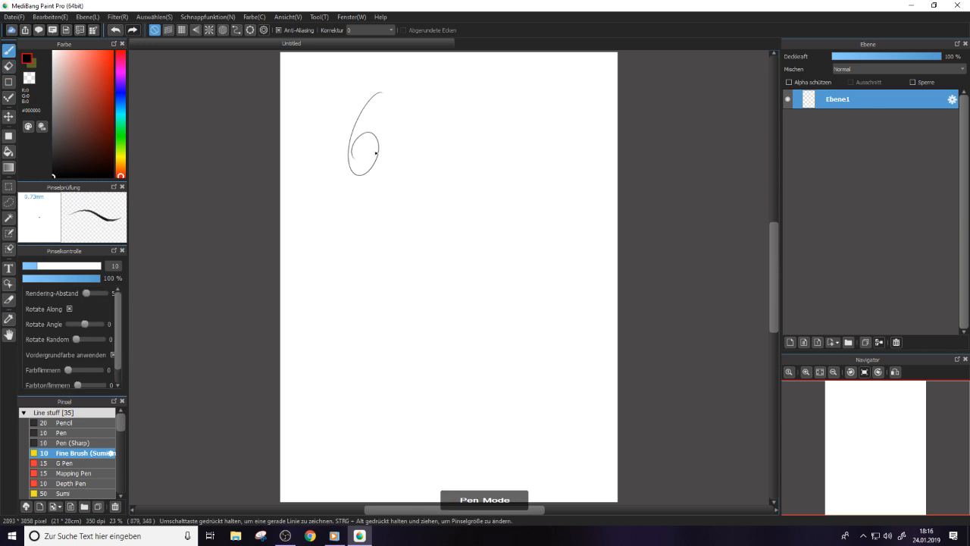
pyautogui.moveTo(396, 116)
pyautogui.mouseDown()
pyautogui.moveTo(397, 170)
pyautogui.moveTo(424, 139)
pyautogui.moveTo(448, 141)
pyautogui.mouseUp()
pyautogui.moveTo(470, 100)
pyautogui.mouseDown()
pyautogui.moveTo(486, 130)
pyautogui.moveTo(546, 119)
pyautogui.mouseUp()
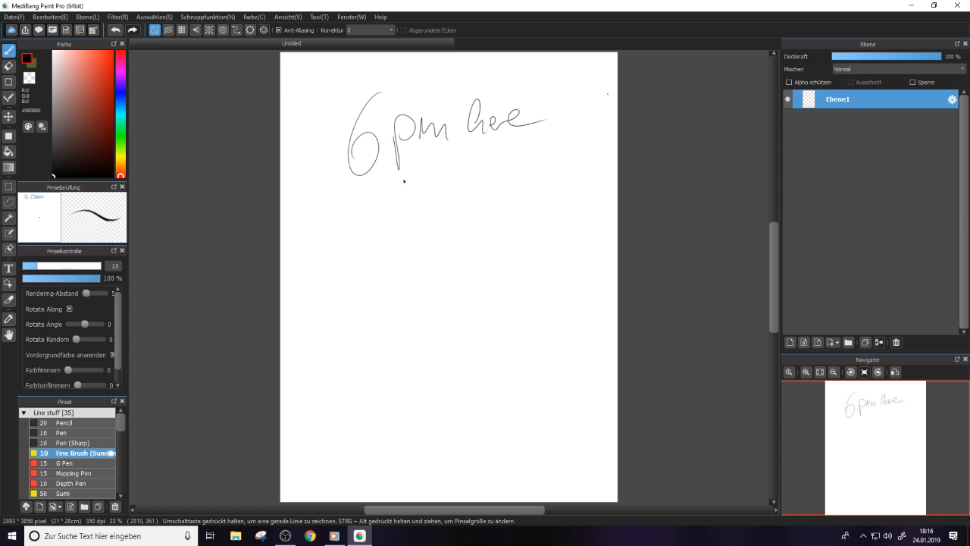
pyautogui.press('e')
pyautogui.moveTo(333, 137)
pyautogui.mouseDown()
pyautogui.moveTo(424, 104)
pyautogui.moveTo(550, 126)
pyautogui.mouseUp()
# Sketch a round head with two oval eyes, a small mouth and one shoulder line, using a dark red brush of size 49
pyautogui.press('b')
pyautogui.click(111, 134)
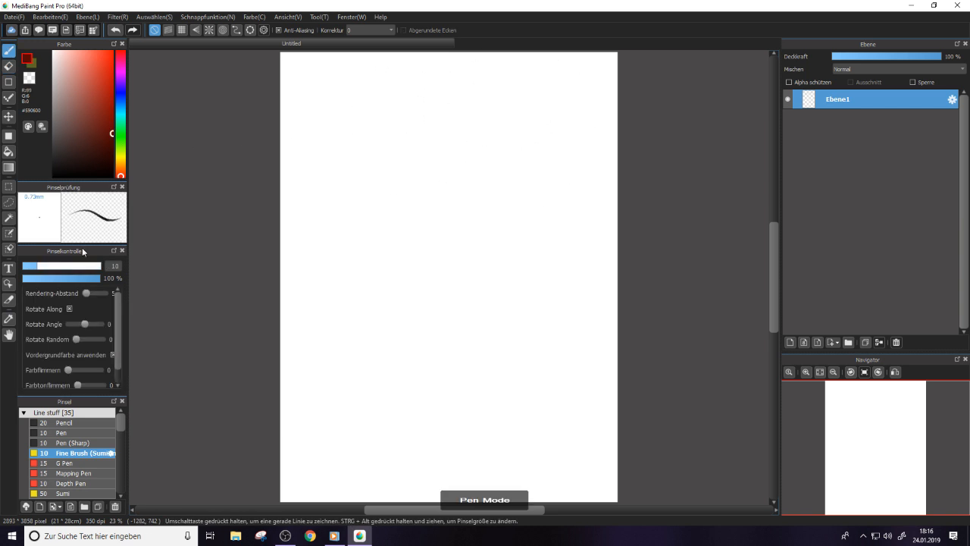
pyautogui.moveTo(70, 266); pyautogui.dragTo(81, 266)
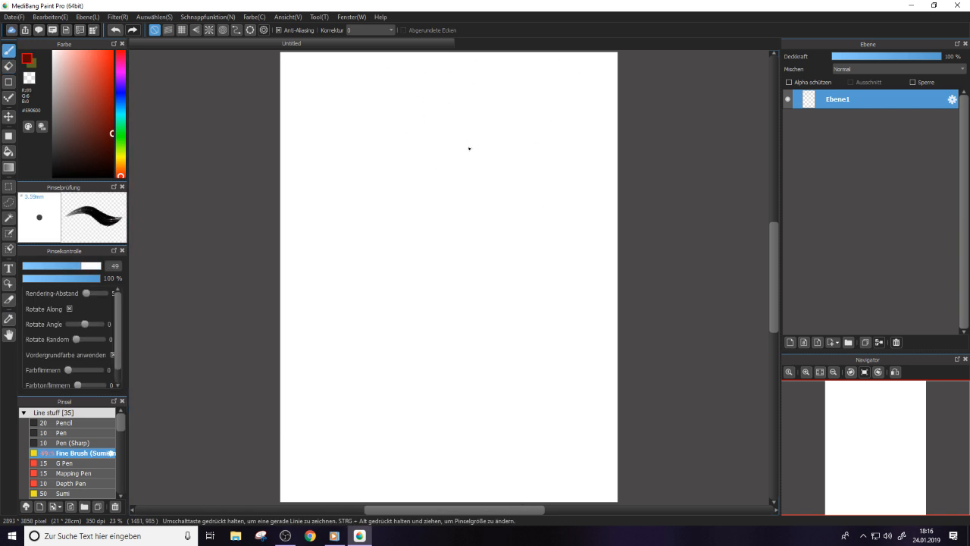
pyautogui.moveTo(470, 147)
pyautogui.mouseDown()
pyautogui.moveTo(421, 151)
pyautogui.moveTo(454, 182)
pyautogui.mouseUp()
pyautogui.moveTo(439, 104); pyautogui.dragTo(431, 186)
pyautogui.moveTo(433, 150)
pyautogui.mouseDown()
pyautogui.moveTo(450, 144)
pyautogui.moveTo(433, 162)
pyautogui.moveTo(432, 145)
pyautogui.mouseUp()
pyautogui.press('e')
pyautogui.press('b')
pyautogui.moveTo(434, 101)
pyautogui.mouseDown()
pyautogui.moveTo(426, 170)
pyautogui.moveTo(475, 120)
pyautogui.moveTo(458, 182)
pyautogui.mouseUp()
pyautogui.moveTo(417, 135)
pyautogui.mouseDown()
pyautogui.moveTo(394, 151)
pyautogui.moveTo(464, 123)
pyautogui.mouseUp()
pyautogui.moveTo(417, 162)
pyautogui.mouseDown()
pyautogui.moveTo(426, 166)
pyautogui.moveTo(420, 151)
pyautogui.moveTo(393, 168)
pyautogui.moveTo(422, 185)
pyautogui.moveTo(480, 164)
pyautogui.moveTo(580, 152)
pyautogui.mouseUp()
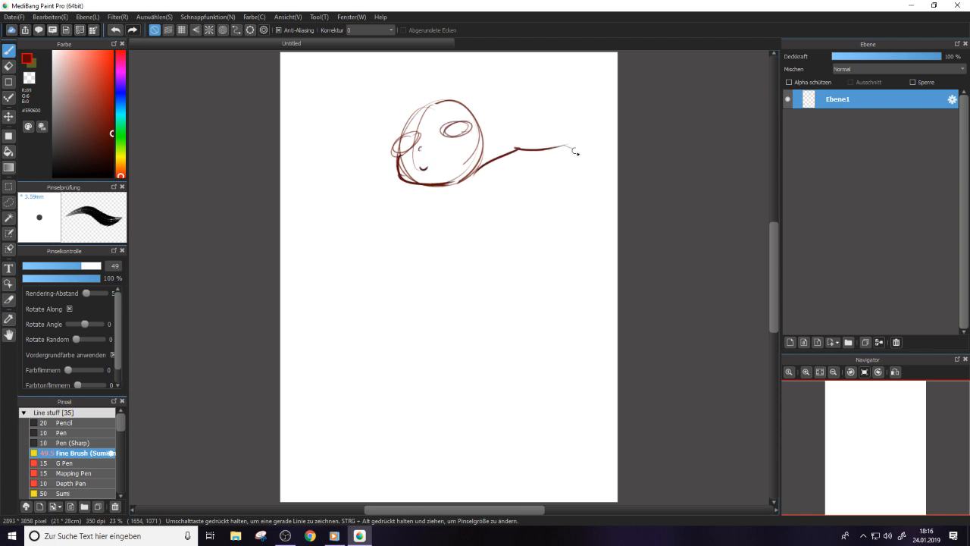
# Complete the bent arm extending from the drawn shoulder, with its underside and a hand hanging down
pyautogui.moveTo(519, 180)
pyautogui.mouseDown()
pyautogui.moveTo(570, 176)
pyautogui.moveTo(600, 212)
pyautogui.mouseUp()
pyautogui.moveTo(567, 184)
pyautogui.mouseDown()
pyautogui.moveTo(584, 233)
pyautogui.moveTo(570, 243)
pyautogui.moveTo(594, 271)
pyautogui.mouseUp()
pyautogui.moveTo(601, 217); pyautogui.dragTo(605, 257)
# Sketch the opposite shoulder with the start of its bent arm, and dot a pupil into each eye
pyautogui.moveTo(393, 181); pyautogui.dragTo(363, 206)
pyautogui.moveTo(396, 182)
pyautogui.mouseDown()
pyautogui.moveTo(368, 209)
pyautogui.moveTo(363, 198)
pyautogui.mouseUp()
pyautogui.moveTo(394, 177)
pyautogui.mouseDown()
pyautogui.moveTo(325, 191)
pyautogui.moveTo(320, 226)
pyautogui.mouseUp()
pyautogui.moveTo(331, 216); pyautogui.dragTo(328, 230)
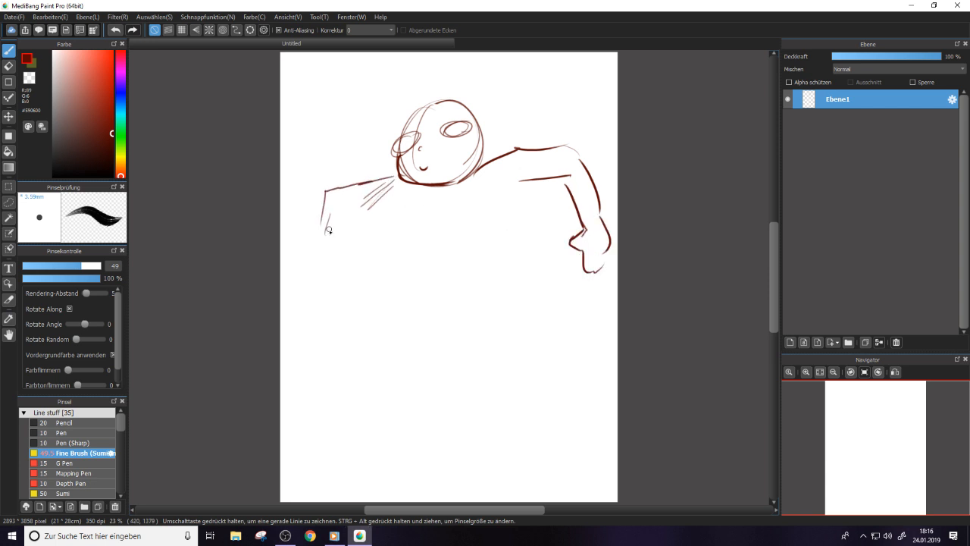
pyautogui.click(407, 145)
pyautogui.moveTo(451, 131); pyautogui.dragTo(455, 133)
# Sketch both sides of the torso from the armpits down to the hips, and close it with a curved waistline
pyautogui.moveTo(350, 218)
pyautogui.mouseDown()
pyautogui.moveTo(404, 203)
pyautogui.moveTo(406, 230)
pyautogui.moveTo(430, 257)
pyautogui.mouseUp()
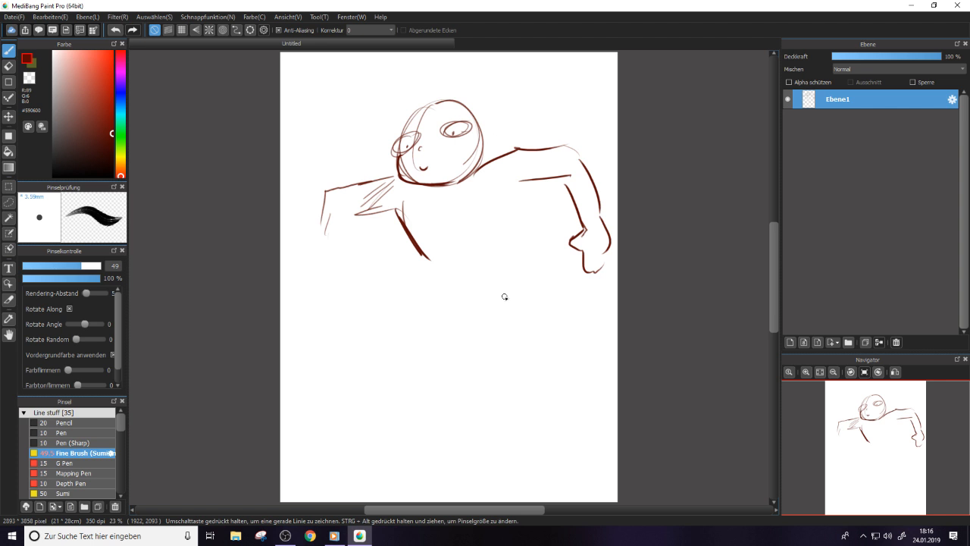
pyautogui.moveTo(510, 196)
pyautogui.mouseDown()
pyautogui.moveTo(491, 221)
pyautogui.moveTo(498, 209)
pyautogui.moveTo(508, 258)
pyautogui.mouseUp()
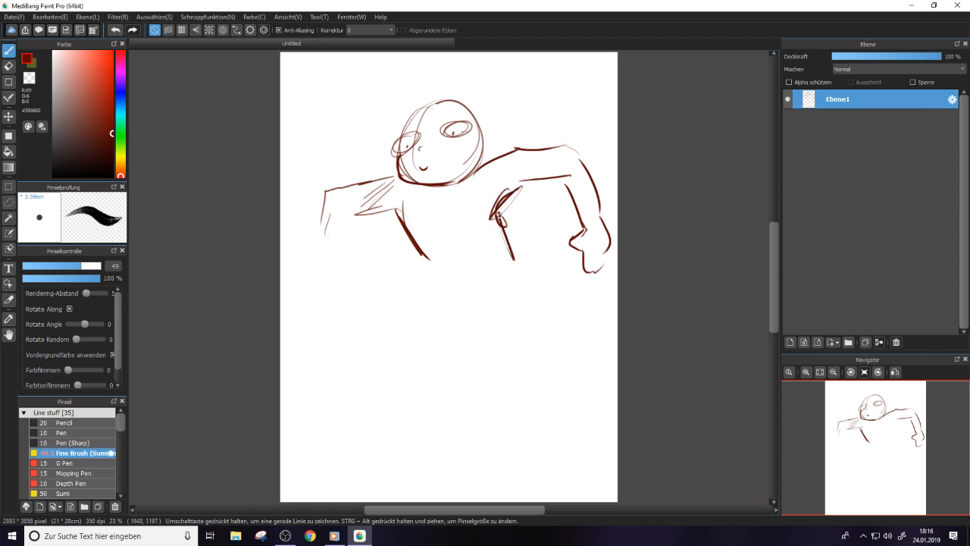
pyautogui.moveTo(506, 213); pyautogui.dragTo(497, 282)
pyautogui.moveTo(418, 238)
pyautogui.mouseDown()
pyautogui.moveTo(435, 282)
pyautogui.moveTo(413, 304)
pyautogui.mouseUp()
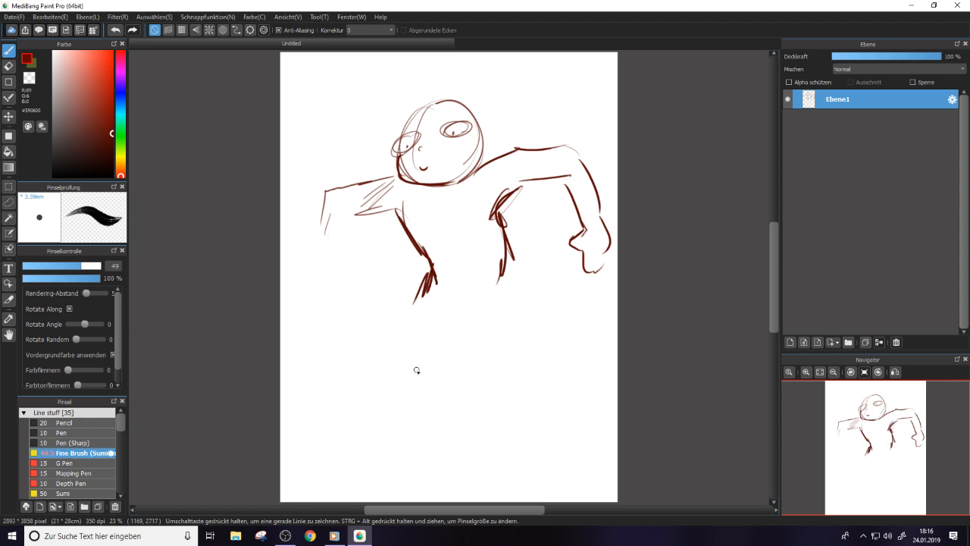
pyautogui.moveTo(508, 225); pyautogui.dragTo(502, 288)
pyautogui.moveTo(508, 248); pyautogui.dragTo(514, 314)
pyautogui.moveTo(422, 306); pyautogui.dragTo(478, 318)
# Add long pointed ears to the head and replace the small smile with a wide, jagged-toothed mouth
pyautogui.moveTo(481, 130); pyautogui.dragTo(538, 146)
pyautogui.moveTo(471, 149); pyautogui.dragTo(543, 150)
pyautogui.moveTo(393, 157)
pyautogui.mouseDown()
pyautogui.moveTo(371, 188)
pyautogui.moveTo(460, 146)
pyautogui.moveTo(454, 168)
pyautogui.moveTo(444, 153)
pyautogui.moveTo(461, 163)
pyautogui.moveTo(413, 189)
pyautogui.moveTo(446, 183)
pyautogui.mouseUp()
pyautogui.press('e')
pyautogui.press('e')
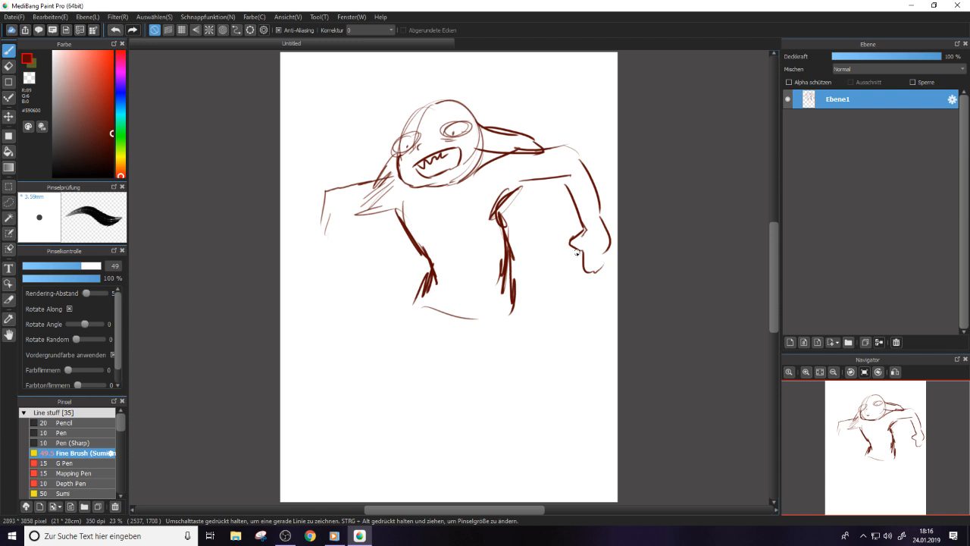
# Draw a tall glass beneath the first arm's hand and define the fingers gripping it
pyautogui.moveTo(580, 248)
pyautogui.mouseDown()
pyautogui.moveTo(556, 253)
pyautogui.moveTo(565, 298)
pyautogui.moveTo(576, 267)
pyautogui.moveTo(580, 300)
pyautogui.moveTo(561, 303)
pyautogui.moveTo(570, 310)
pyautogui.mouseUp()
pyautogui.moveTo(560, 277)
pyautogui.mouseDown()
pyautogui.moveTo(564, 311)
pyautogui.moveTo(580, 307)
pyautogui.mouseUp()
pyautogui.moveTo(606, 243)
pyautogui.mouseDown()
pyautogui.moveTo(608, 253)
pyautogui.moveTo(579, 250)
pyautogui.moveTo(585, 276)
pyautogui.moveTo(601, 271)
pyautogui.moveTo(606, 237)
pyautogui.mouseUp()
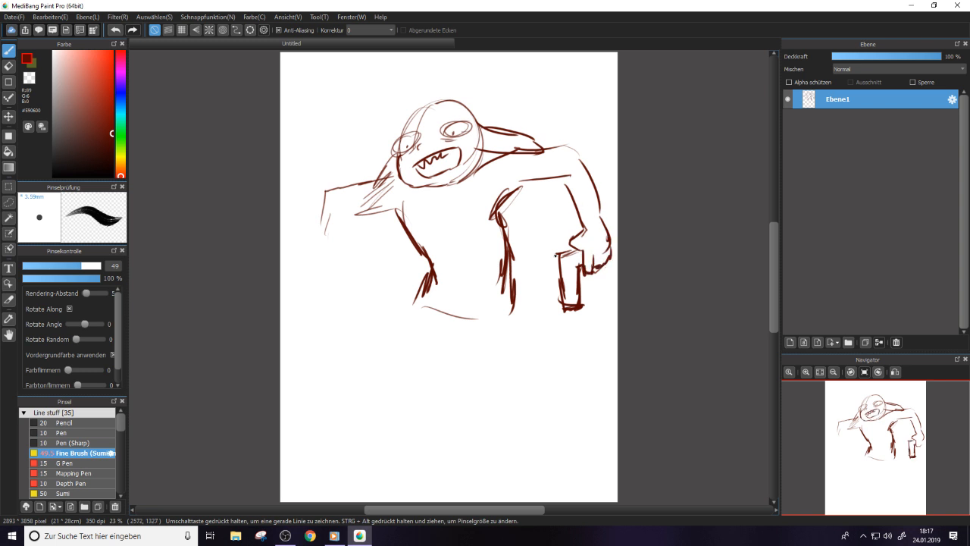
# Draw the other forearm with its hand holding a second glass, and add short strokes above the waistline
pyautogui.moveTo(358, 217); pyautogui.dragTo(350, 266)
pyautogui.moveTo(326, 194); pyautogui.dragTo(338, 285)
pyautogui.moveTo(355, 220)
pyautogui.mouseDown()
pyautogui.moveTo(352, 266)
pyautogui.moveTo(369, 283)
pyautogui.moveTo(359, 284)
pyautogui.moveTo(363, 306)
pyautogui.moveTo(339, 307)
pyautogui.moveTo(333, 279)
pyautogui.moveTo(351, 317)
pyautogui.mouseUp()
pyautogui.moveTo(361, 279); pyautogui.dragTo(350, 309)
pyautogui.moveTo(372, 280)
pyautogui.mouseDown()
pyautogui.moveTo(383, 284)
pyautogui.moveTo(362, 311)
pyautogui.moveTo(368, 337)
pyautogui.moveTo(381, 314)
pyautogui.mouseUp()
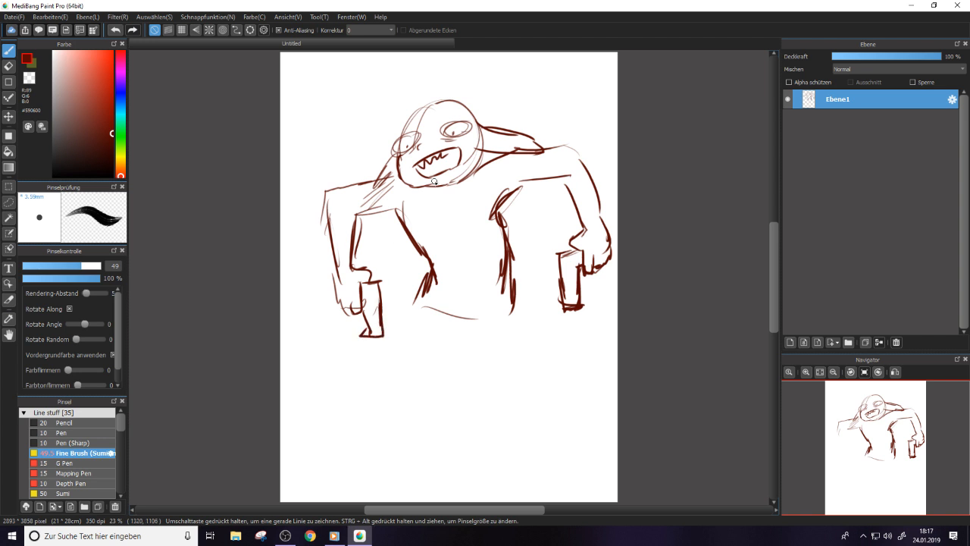
pyautogui.moveTo(338, 286); pyautogui.dragTo(328, 300)
pyautogui.moveTo(423, 287)
pyautogui.mouseDown()
pyautogui.moveTo(410, 300)
pyautogui.moveTo(472, 307)
pyautogui.moveTo(461, 305)
pyautogui.mouseUp()
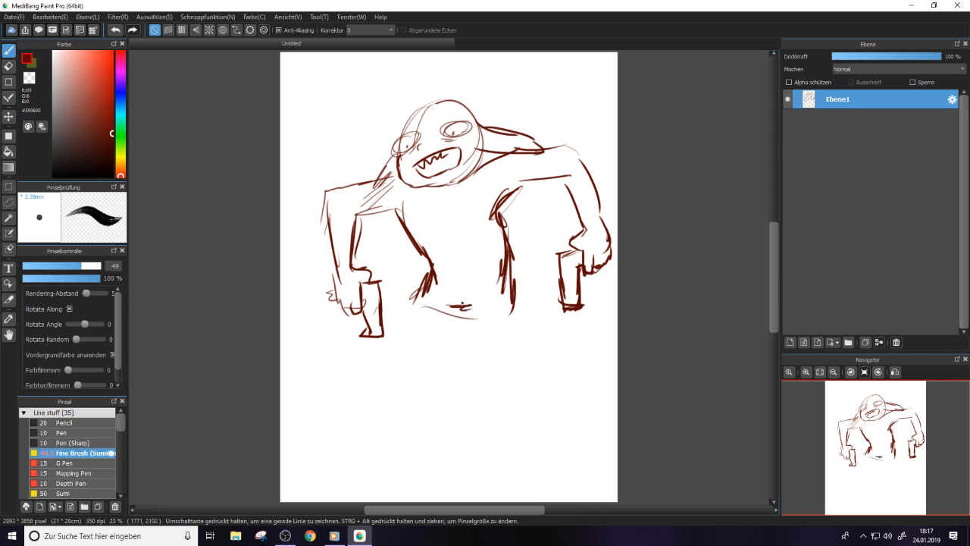
# Sketch the creature's crotch and the thighs of both legs, spreading apart from the waist
pyautogui.moveTo(448, 305)
pyautogui.mouseDown()
pyautogui.moveTo(474, 316)
pyautogui.moveTo(493, 307)
pyautogui.moveTo(508, 364)
pyautogui.mouseUp()
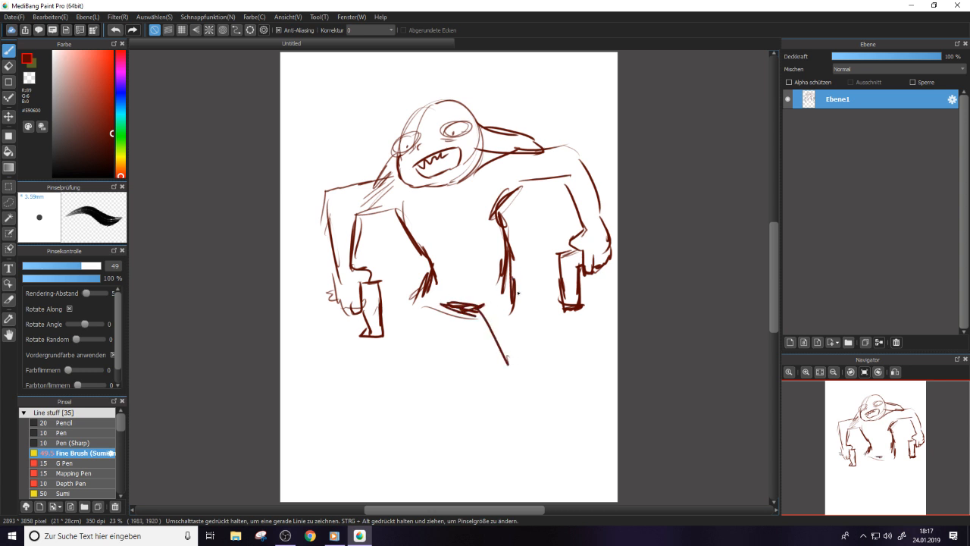
pyautogui.moveTo(518, 291); pyautogui.dragTo(543, 346)
pyautogui.moveTo(479, 309); pyautogui.dragTo(522, 366)
pyautogui.moveTo(455, 318); pyautogui.dragTo(405, 350)
pyautogui.moveTo(417, 292); pyautogui.dragTo(377, 328)
pyautogui.moveTo(510, 348); pyautogui.dragTo(527, 369)
pyautogui.moveTo(531, 310); pyautogui.dragTo(555, 362)
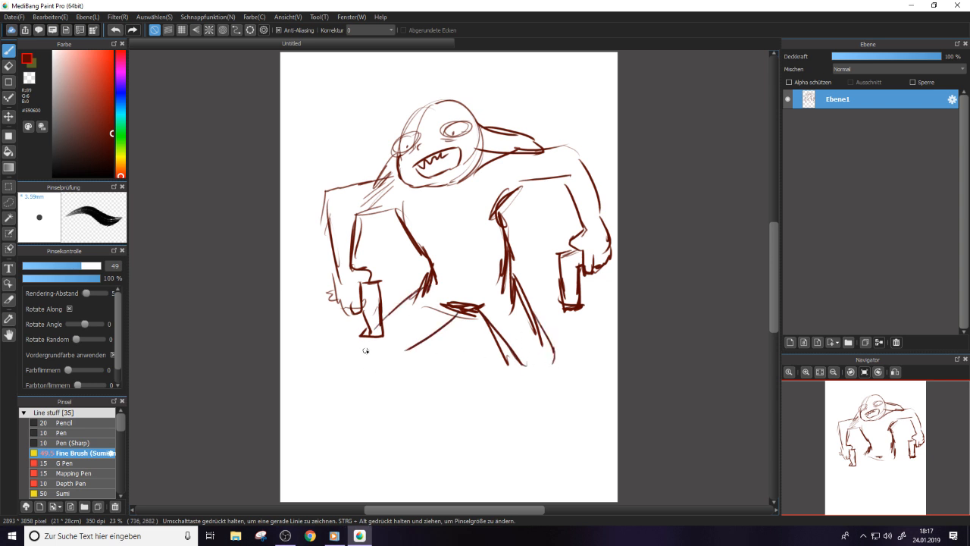
# Draw both lower legs, one standing on a flat foot and the other stretched out to a raised pointed foot
pyautogui.moveTo(366, 350); pyautogui.dragTo(371, 400)
pyautogui.moveTo(416, 344)
pyautogui.mouseDown()
pyautogui.moveTo(391, 423)
pyautogui.moveTo(335, 449)
pyautogui.moveTo(402, 432)
pyautogui.moveTo(404, 410)
pyautogui.mouseUp()
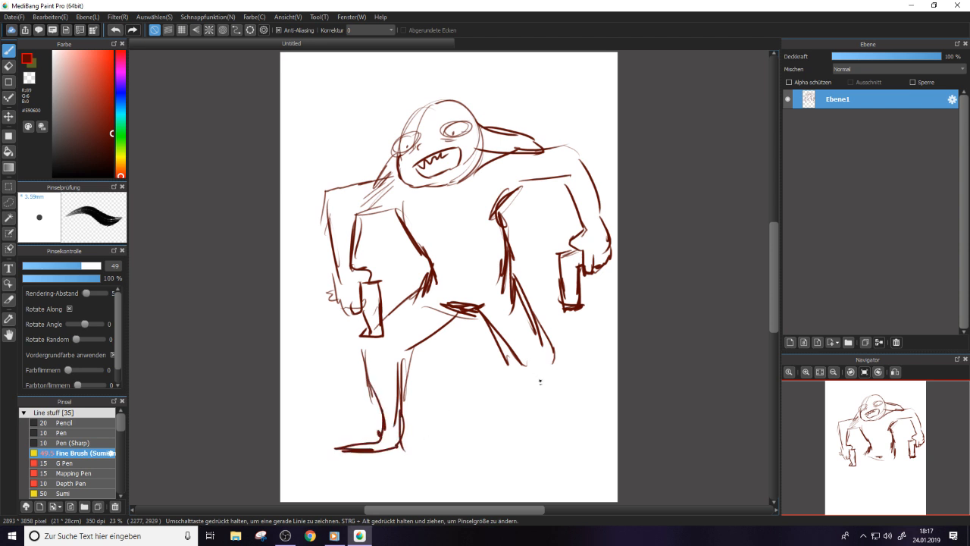
pyautogui.moveTo(515, 359); pyautogui.dragTo(560, 440)
pyautogui.moveTo(531, 390); pyautogui.dragTo(570, 455)
pyautogui.moveTo(555, 356); pyautogui.dragTo(578, 453)
pyautogui.moveTo(570, 444)
pyautogui.mouseDown()
pyautogui.moveTo(599, 413)
pyautogui.moveTo(590, 447)
pyautogui.moveTo(577, 453)
pyautogui.mouseUp()
# Scale the whole creature sketch down with Transform and place it in the upper-left part of the canvas
pyautogui.scroll(-1, 476, 376)
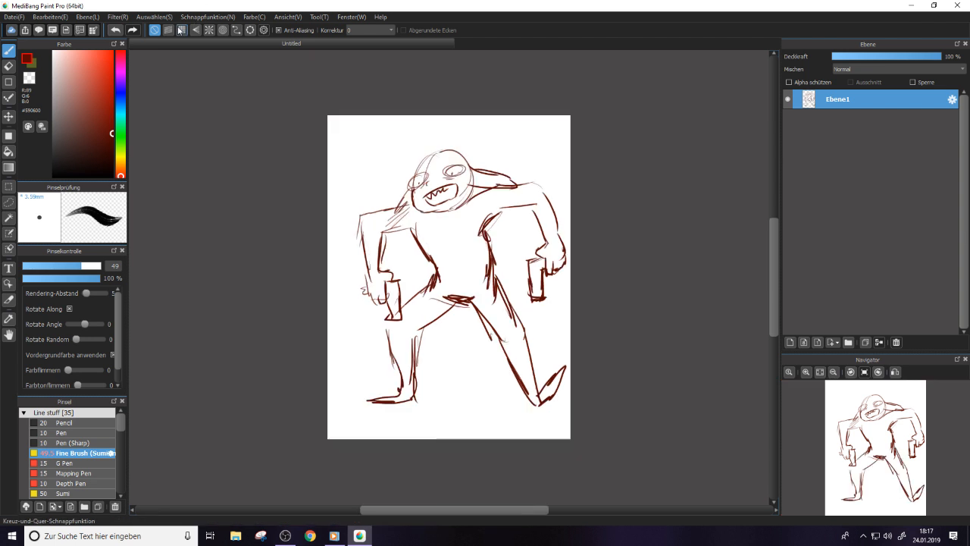
pyautogui.click(154, 17)
pyautogui.click(162, 139)
pyautogui.moveTo(567, 385); pyautogui.dragTo(523, 356)
pyautogui.moveTo(517, 303); pyautogui.dragTo(466, 244)
pyautogui.click(737, 504)
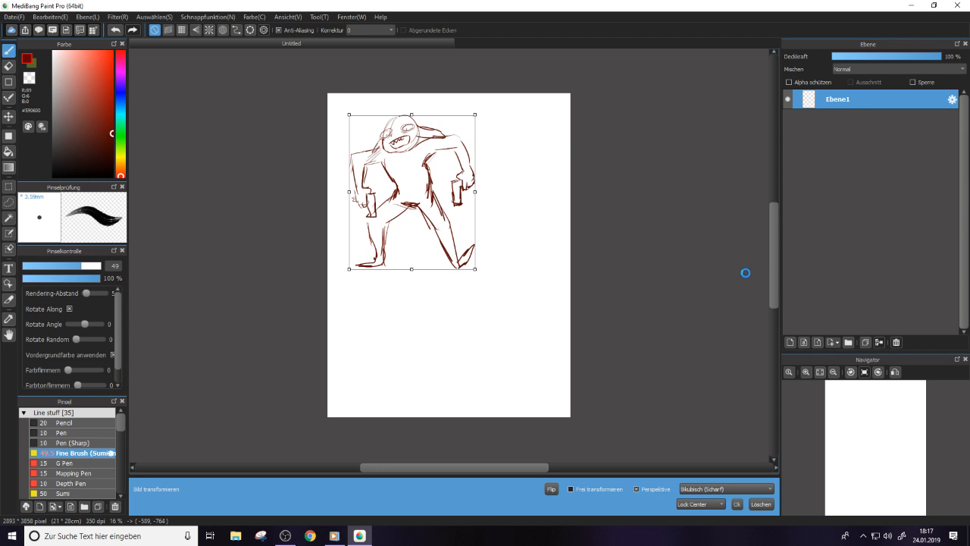
# Erase the rough armpit and torso side below the eared side, and redraw them with clean bold lines
pyautogui.scroll(4, 764, 266)
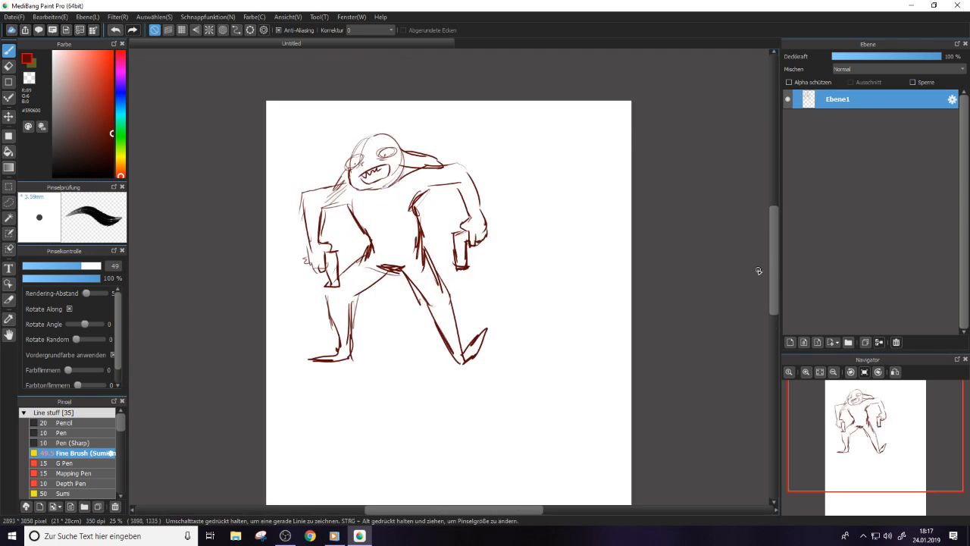
pyautogui.press('e')
pyautogui.moveTo(386, 152); pyautogui.dragTo(388, 164)
pyautogui.press('b')
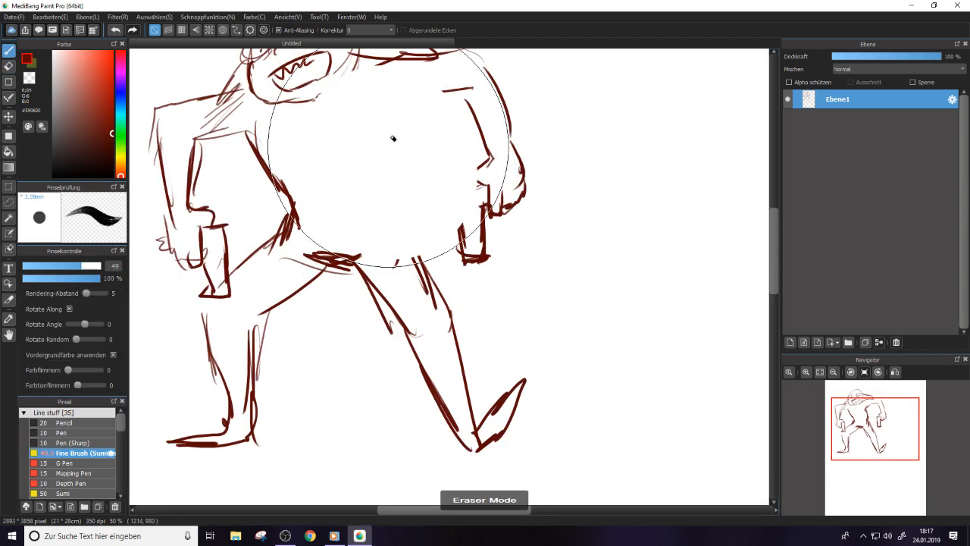
pyautogui.moveTo(372, 115); pyautogui.dragTo(437, 95)
pyautogui.moveTo(437, 95)
pyautogui.mouseDown()
pyautogui.moveTo(385, 112)
pyautogui.moveTo(391, 219)
pyautogui.moveTo(430, 280)
pyautogui.mouseUp()
pyautogui.scroll(-2, 641, 320)
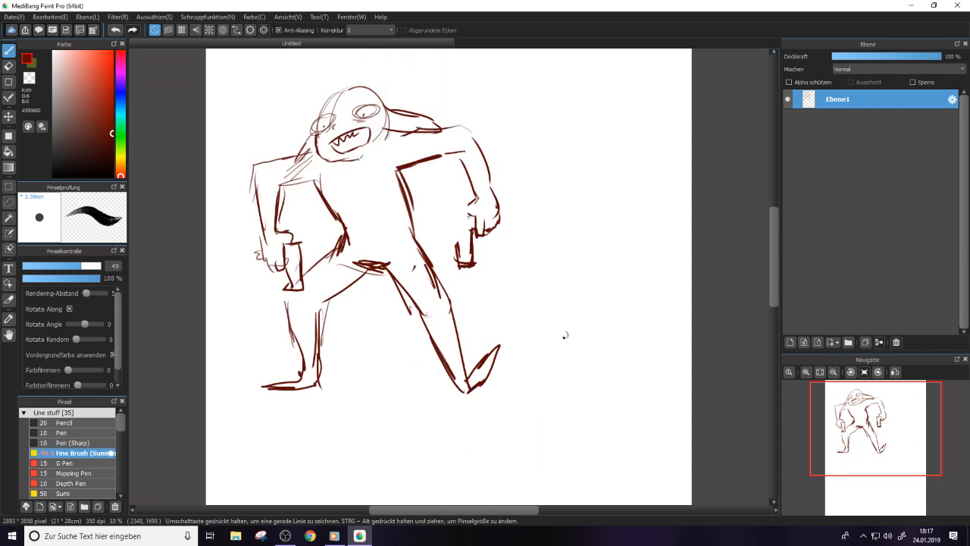
# Thicken the outlines of the outstretched leg, undo the trial stroke on its foot, and reduce the brush size to 18
pyautogui.moveTo(384, 267)
pyautogui.mouseDown()
pyautogui.moveTo(465, 392)
pyautogui.moveTo(471, 367)
pyautogui.mouseUp()
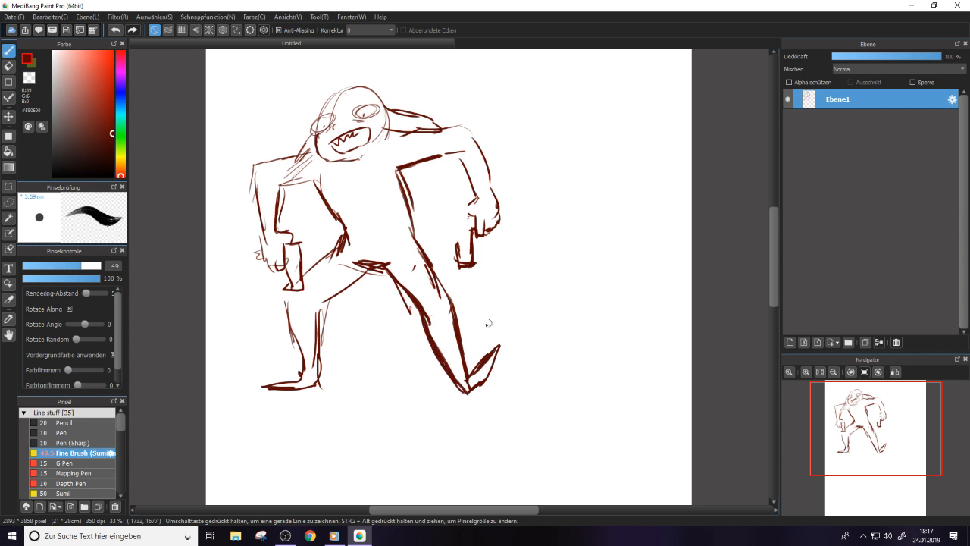
pyautogui.keyDown('ctrl'); pyautogui.keyDown('alt'); pyautogui.moveTo(489, 323); pyautogui.dragTo(470, 323); pyautogui.keyUp('alt'); pyautogui.keyUp('ctrl')
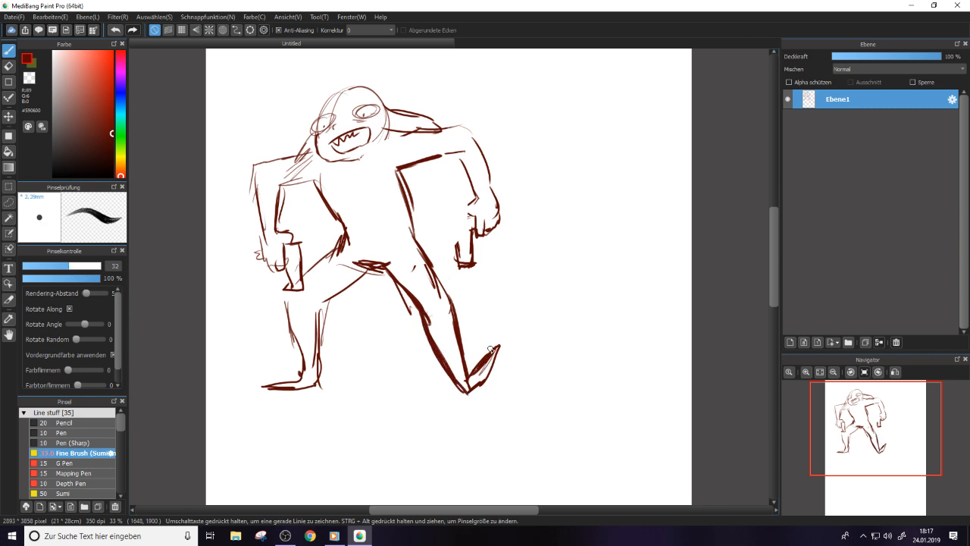
pyautogui.moveTo(467, 383); pyautogui.dragTo(495, 362)
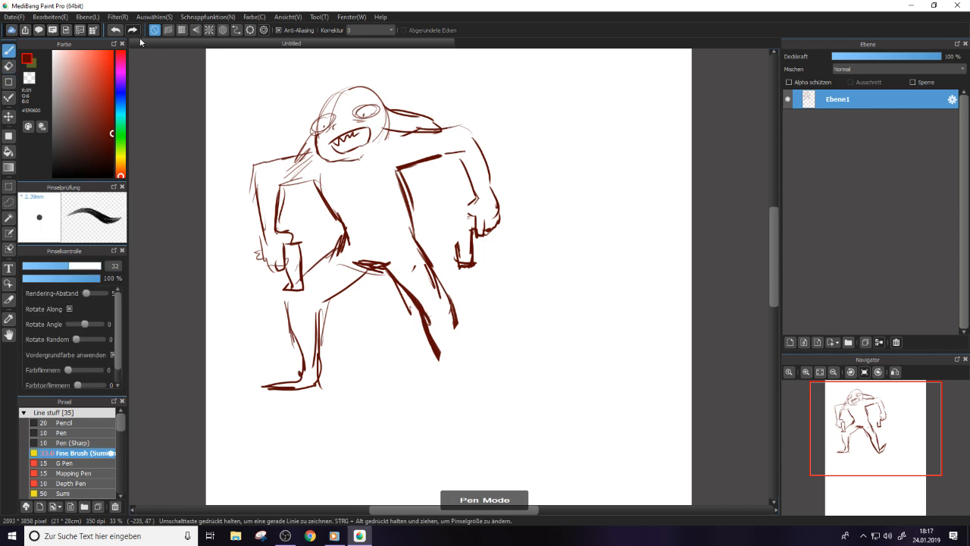
pyautogui.hotkey('ctrl', 'z')
pyautogui.keyDown('ctrl'); pyautogui.keyDown('alt'); pyautogui.moveTo(403, 286); pyautogui.dragTo(387, 285); pyautogui.keyUp('alt'); pyautogui.keyUp('ctrl')
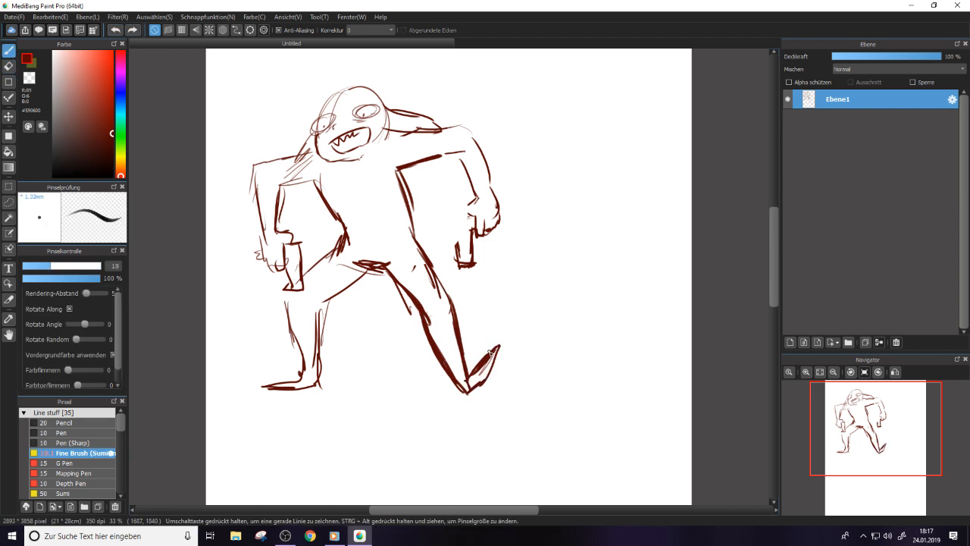
# Set the eraser opacity to 100% and thin out the heavy lines of the raised foot
pyautogui.press('e')
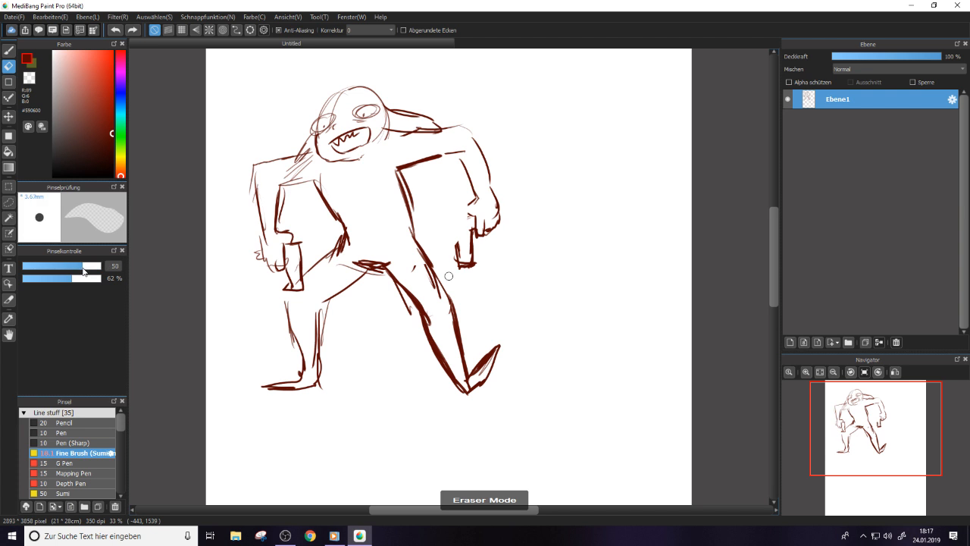
pyautogui.moveTo(98, 280); pyautogui.dragTo(105, 279)
pyautogui.moveTo(479, 356)
pyautogui.mouseDown()
pyautogui.moveTo(492, 389)
pyautogui.moveTo(482, 357)
pyautogui.moveTo(493, 339)
pyautogui.moveTo(499, 344)
pyautogui.moveTo(494, 387)
pyautogui.moveTo(474, 370)
pyautogui.moveTo(494, 353)
pyautogui.moveTo(485, 384)
pyautogui.moveTo(461, 389)
pyautogui.moveTo(467, 394)
pyautogui.moveTo(502, 351)
pyautogui.mouseUp()
pyautogui.press('b')
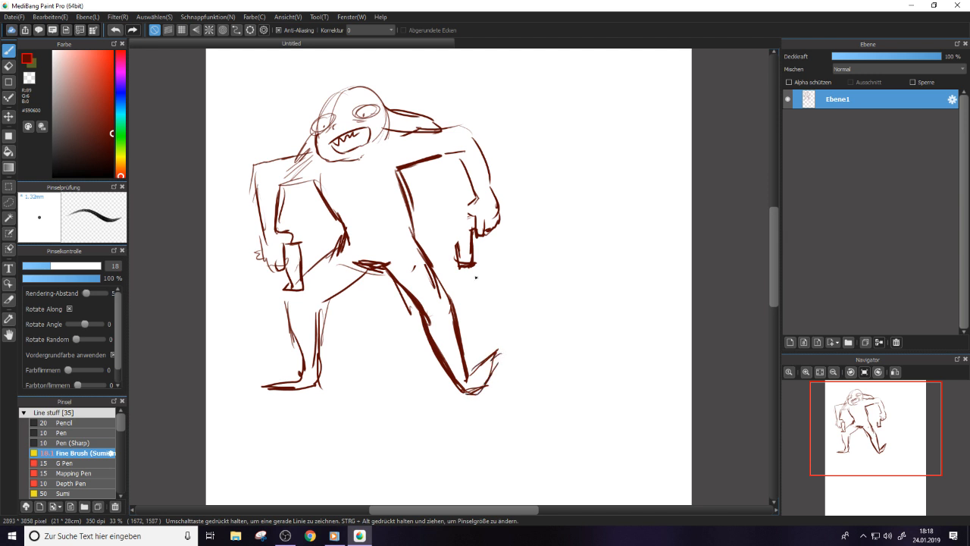
# Add long straight hair strands framing the creature's face, and short lines at the chin and neck
pyautogui.moveTo(362, 158); pyautogui.dragTo(377, 149)
pyautogui.moveTo(379, 101); pyautogui.dragTo(390, 179)
pyautogui.moveTo(387, 111); pyautogui.dragTo(393, 183)
pyautogui.moveTo(380, 114); pyautogui.dragTo(389, 200)
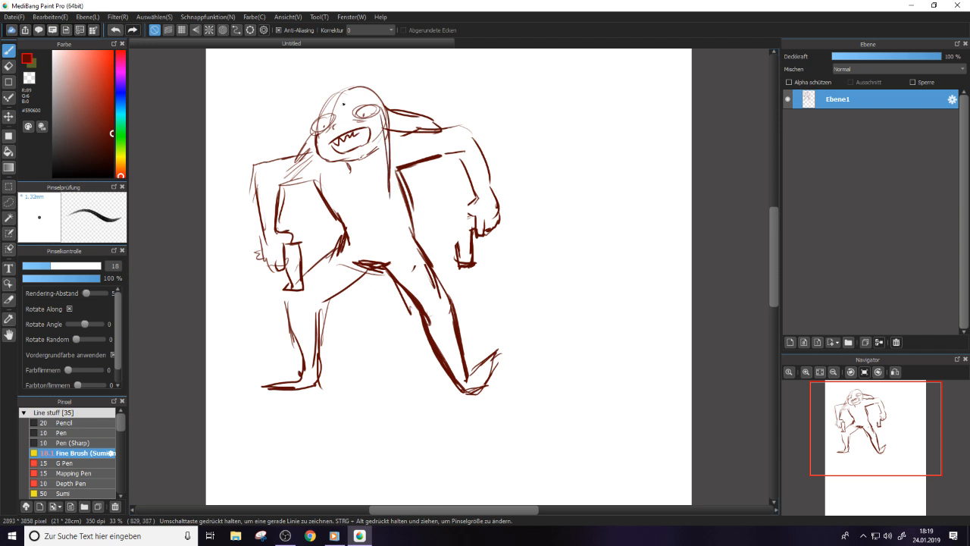
pyautogui.moveTo(343, 104)
pyautogui.mouseDown()
pyautogui.moveTo(363, 174)
pyautogui.moveTo(363, 108)
pyautogui.moveTo(385, 104)
pyautogui.moveTo(326, 112)
pyautogui.moveTo(312, 135)
pyautogui.mouseUp()
pyautogui.moveTo(315, 156); pyautogui.dragTo(325, 171)
pyautogui.moveTo(383, 158)
pyautogui.mouseDown()
pyautogui.moveTo(369, 191)
pyautogui.moveTo(371, 175)
pyautogui.mouseUp()
# Draw a belt around the waist with a long cloth panel hanging down between the legs
pyautogui.moveTo(338, 218); pyautogui.dragTo(408, 218)
pyautogui.moveTo(346, 241)
pyautogui.mouseDown()
pyautogui.moveTo(405, 237)
pyautogui.moveTo(393, 273)
pyautogui.moveTo(395, 335)
pyautogui.mouseUp()
pyautogui.moveTo(394, 240); pyautogui.dragTo(396, 346)
pyautogui.moveTo(350, 244); pyautogui.dragTo(345, 339)
pyautogui.moveTo(346, 299)
pyautogui.mouseDown()
pyautogui.moveTo(367, 343)
pyautogui.moveTo(394, 341)
pyautogui.mouseUp()
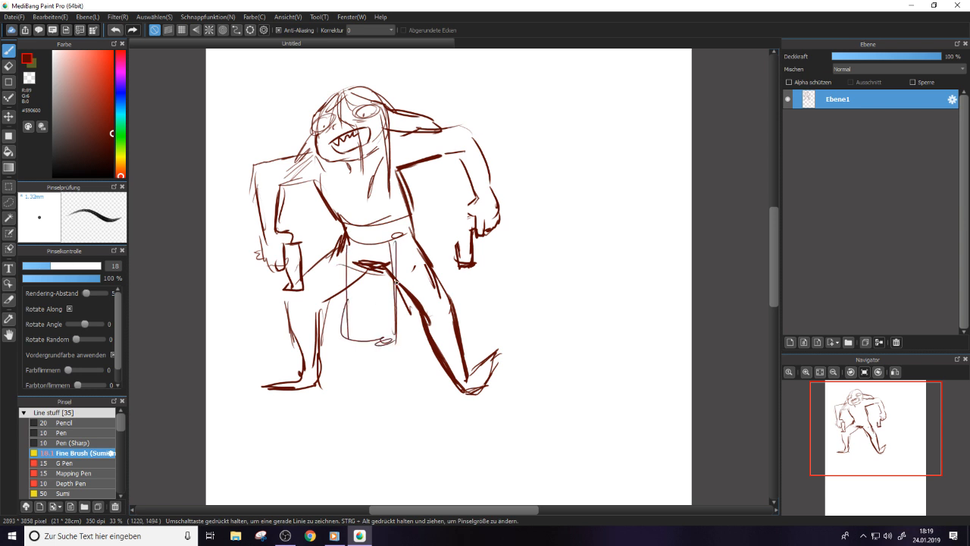
# Sketch baggy trouser legs that bulge around both thighs and gather near the knees
pyautogui.moveTo(395, 282)
pyautogui.mouseDown()
pyautogui.moveTo(423, 342)
pyautogui.moveTo(456, 347)
pyautogui.mouseUp()
pyautogui.moveTo(437, 275)
pyautogui.mouseDown()
pyautogui.moveTo(465, 327)
pyautogui.moveTo(447, 350)
pyautogui.moveTo(458, 363)
pyautogui.mouseUp()
pyautogui.moveTo(347, 294); pyautogui.dragTo(319, 311)
pyautogui.moveTo(310, 275); pyautogui.dragTo(334, 254)
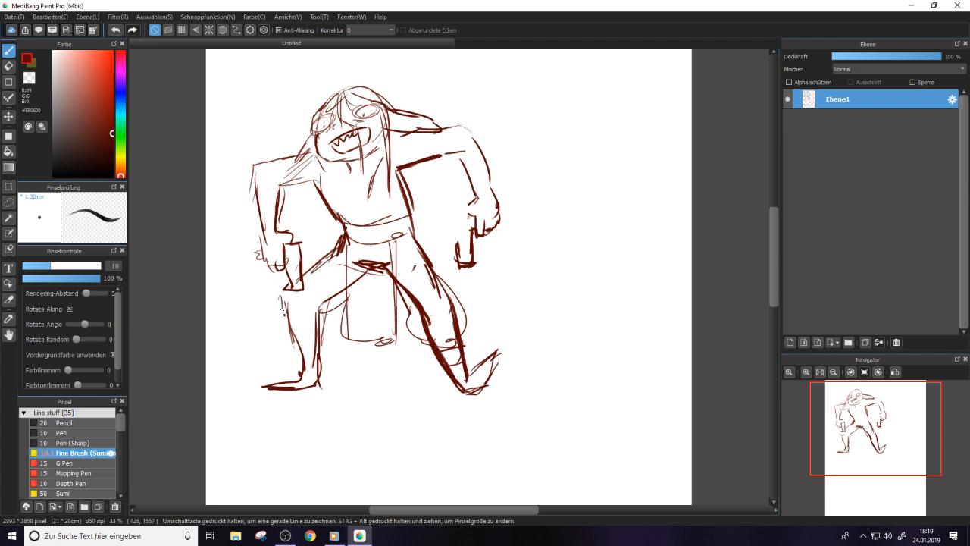
# Draw gathered trouser cuffs and wraps on the standing leg's shin, and detail the shoes at both ankles
pyautogui.moveTo(282, 312)
pyautogui.mouseDown()
pyautogui.moveTo(327, 316)
pyautogui.moveTo(319, 330)
pyautogui.mouseUp()
pyautogui.moveTo(293, 319); pyautogui.dragTo(317, 346)
pyautogui.moveTo(324, 321); pyautogui.dragTo(307, 335)
pyautogui.moveTo(297, 374)
pyautogui.mouseDown()
pyautogui.moveTo(264, 387)
pyautogui.moveTo(305, 382)
pyautogui.mouseUp()
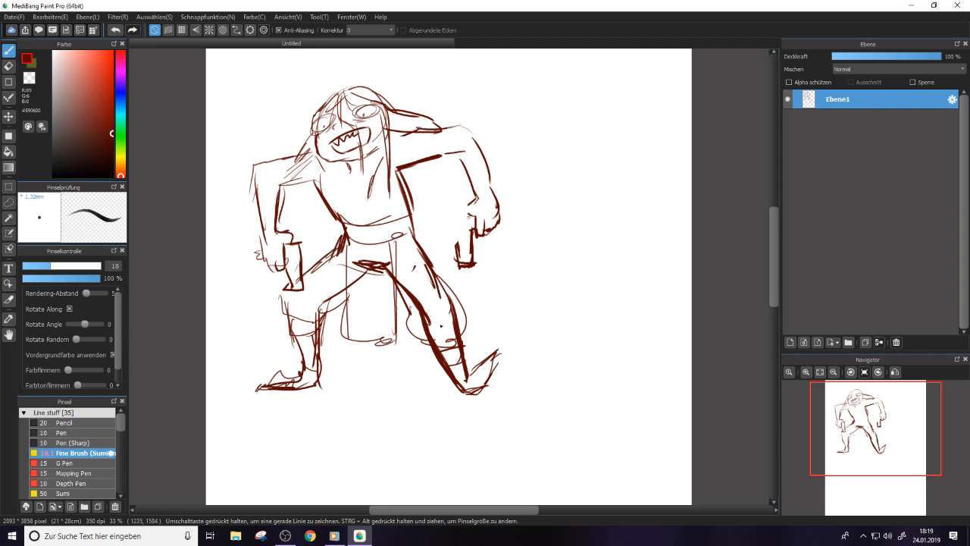
pyautogui.moveTo(458, 371); pyautogui.dragTo(468, 380)
# Erase parts of the outstretched leg side's arm outline, and redraw it with a rolled sleeve and wrist wrappings
pyautogui.moveTo(454, 152)
pyautogui.mouseDown()
pyautogui.moveTo(464, 194)
pyautogui.moveTo(491, 191)
pyautogui.mouseUp()
pyautogui.moveTo(488, 159)
pyautogui.mouseDown()
pyautogui.moveTo(485, 181)
pyautogui.moveTo(498, 191)
pyautogui.mouseUp()
pyautogui.press('e')
pyautogui.press('e')
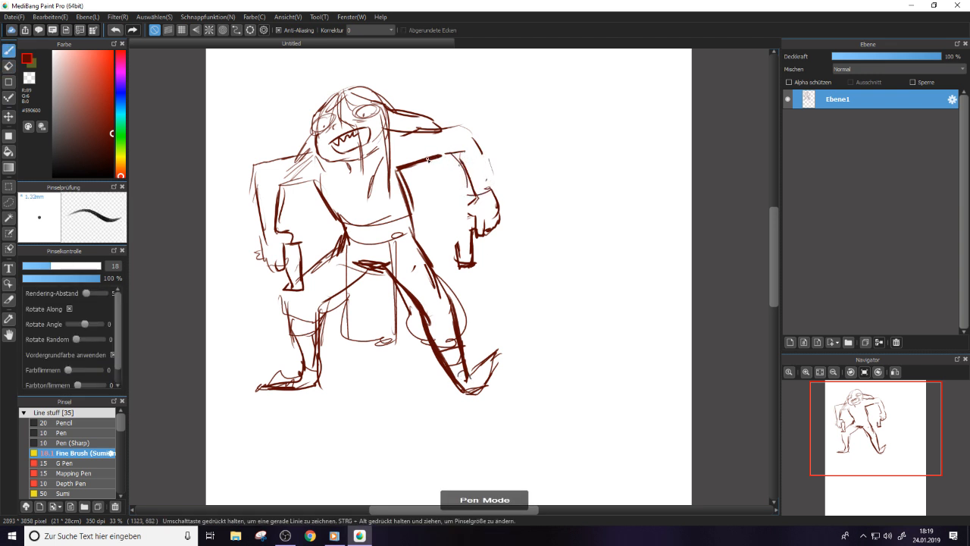
pyautogui.moveTo(427, 158)
pyautogui.mouseDown()
pyautogui.moveTo(484, 171)
pyautogui.moveTo(468, 182)
pyautogui.moveTo(486, 194)
pyautogui.moveTo(472, 206)
pyautogui.moveTo(499, 205)
pyautogui.mouseUp()
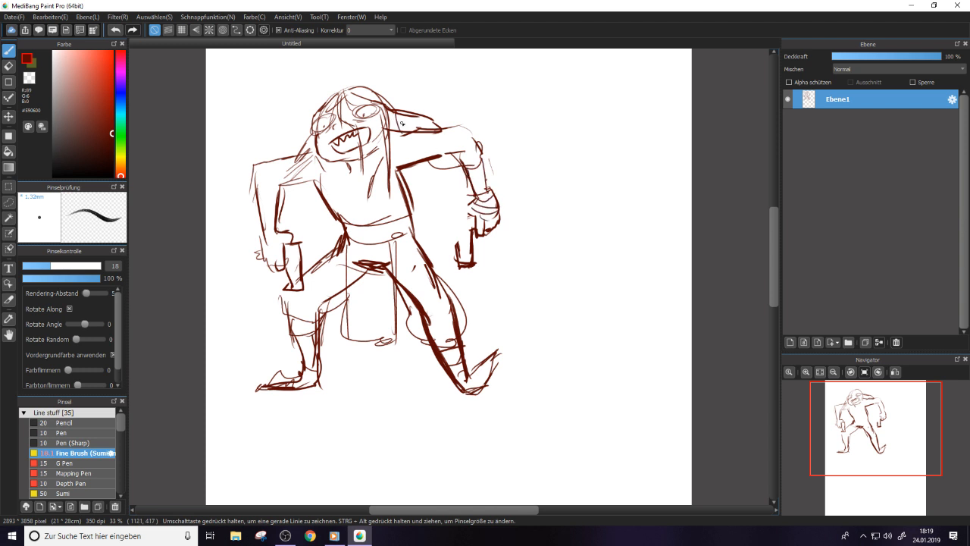
# Add bands to the pointed ear and a seam on the shoulder, and rework the opposite hair and torso side
pyautogui.moveTo(402, 111); pyautogui.dragTo(431, 175)
pyautogui.moveTo(306, 131); pyautogui.dragTo(294, 171)
pyautogui.moveTo(309, 160)
pyautogui.mouseDown()
pyautogui.moveTo(318, 149)
pyautogui.moveTo(336, 215)
pyautogui.moveTo(318, 167)
pyautogui.moveTo(336, 206)
pyautogui.mouseUp()
pyautogui.press('e')
pyautogui.press('b')
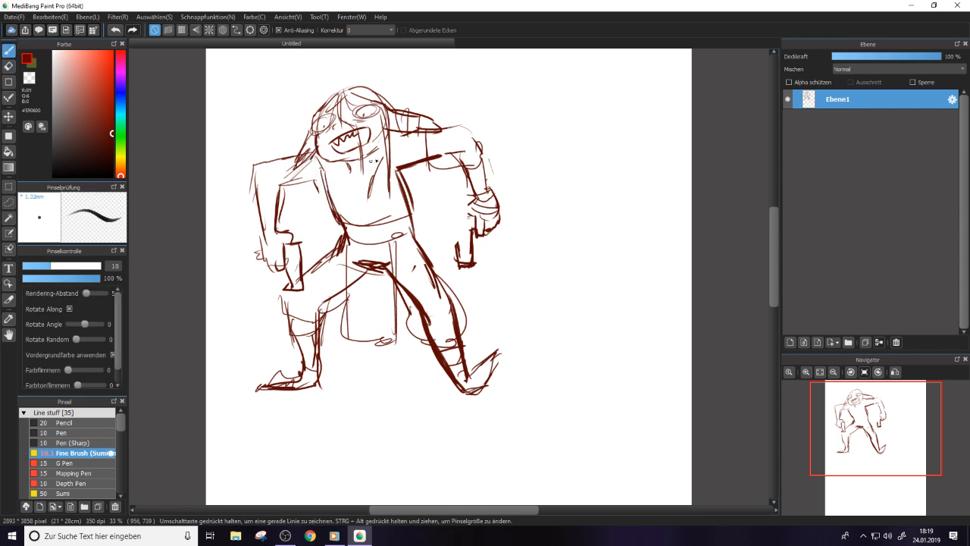
# Draw a crossed robe collar running diagonally over the chest, and erase the hair strand overlapping it
pyautogui.moveTo(367, 173); pyautogui.dragTo(351, 206)
pyautogui.moveTo(379, 152); pyautogui.dragTo(350, 231)
pyautogui.moveTo(387, 182)
pyautogui.mouseDown()
pyautogui.moveTo(357, 224)
pyautogui.moveTo(382, 202)
pyautogui.mouseUp()
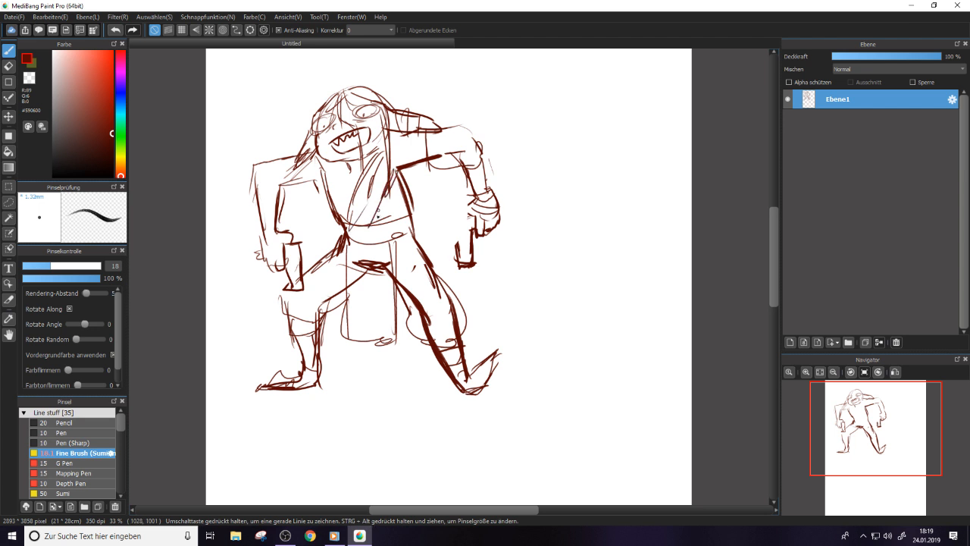
pyautogui.moveTo(407, 168); pyautogui.dragTo(377, 218)
pyautogui.moveTo(409, 128)
pyautogui.mouseDown()
pyautogui.moveTo(404, 161)
pyautogui.moveTo(368, 179)
pyautogui.mouseUp()
pyautogui.moveTo(385, 144)
pyautogui.mouseDown()
pyautogui.moveTo(370, 169)
pyautogui.moveTo(381, 154)
pyautogui.mouseUp()
pyautogui.moveTo(377, 94)
pyautogui.mouseDown()
pyautogui.moveTo(409, 138)
pyautogui.moveTo(376, 211)
pyautogui.mouseUp()
pyautogui.press('e')
pyautogui.press('e')
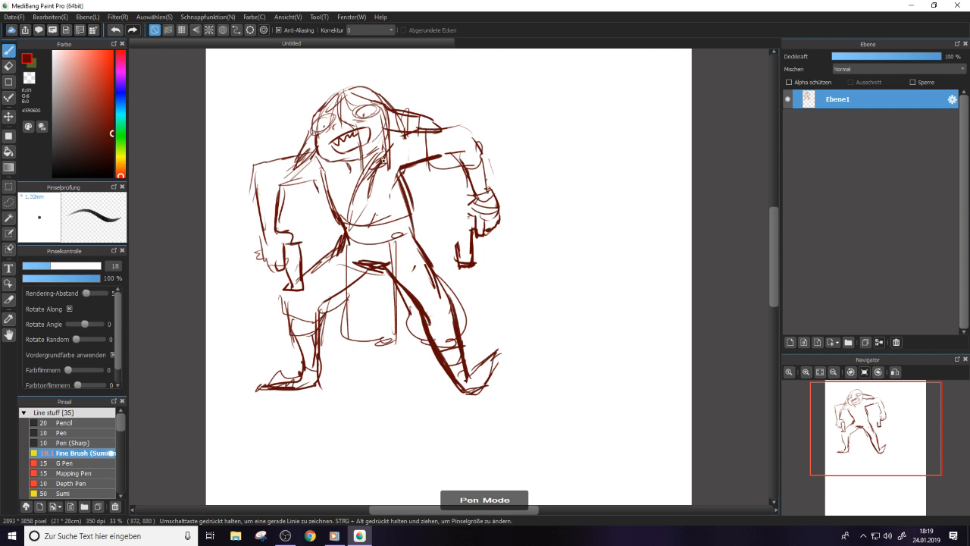
# Add a scarf with a round pendant below the chin, and a sleeve with cuff bands on the arm farther from the ear
pyautogui.moveTo(329, 169)
pyautogui.mouseDown()
pyautogui.moveTo(334, 194)
pyautogui.moveTo(363, 165)
pyautogui.moveTo(356, 189)
pyautogui.moveTo(379, 169)
pyautogui.moveTo(340, 168)
pyautogui.moveTo(366, 170)
pyautogui.moveTo(350, 183)
pyautogui.mouseUp()
pyautogui.press('e')
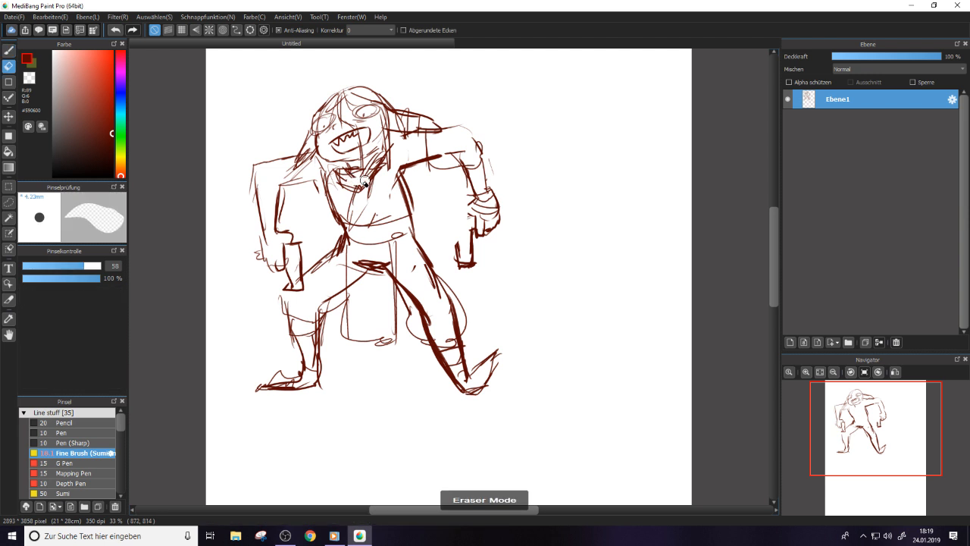
pyautogui.press('e')
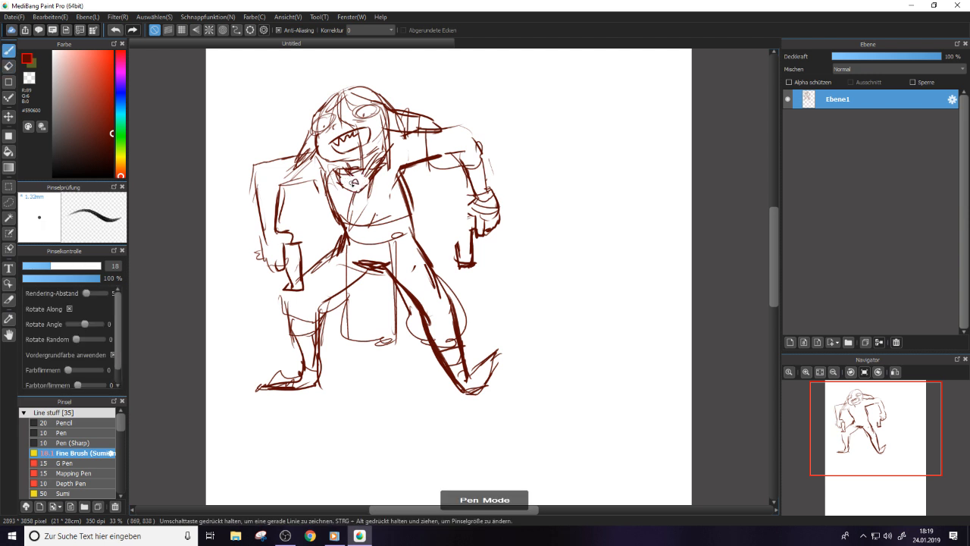
pyautogui.moveTo(336, 167)
pyautogui.mouseDown()
pyautogui.moveTo(330, 191)
pyautogui.moveTo(339, 197)
pyautogui.moveTo(309, 143)
pyautogui.moveTo(303, 149)
pyautogui.moveTo(317, 120)
pyautogui.mouseUp()
pyautogui.moveTo(259, 173)
pyautogui.mouseDown()
pyautogui.moveTo(256, 194)
pyautogui.moveTo(285, 193)
pyautogui.moveTo(275, 203)
pyautogui.mouseUp()
pyautogui.click(333, 536)
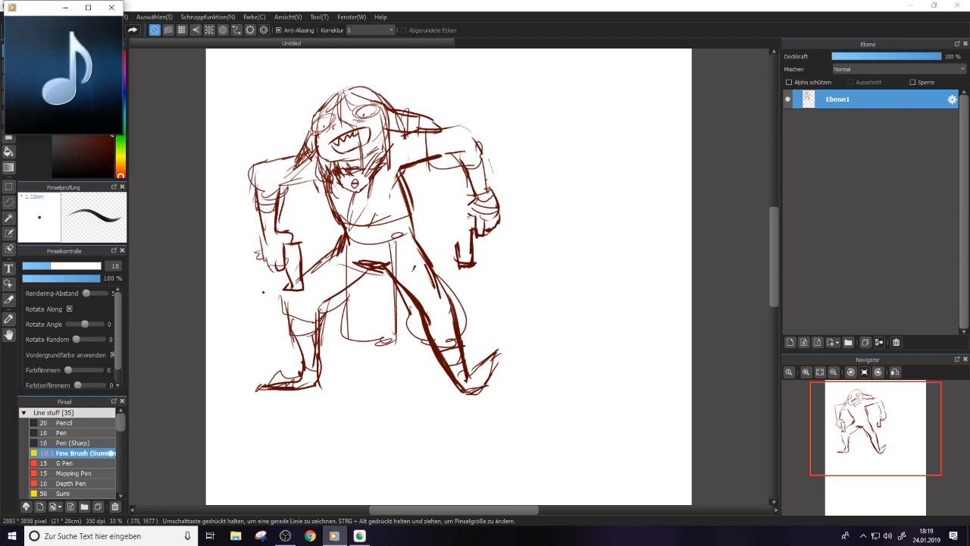
pyautogui.moveTo(67, 110)
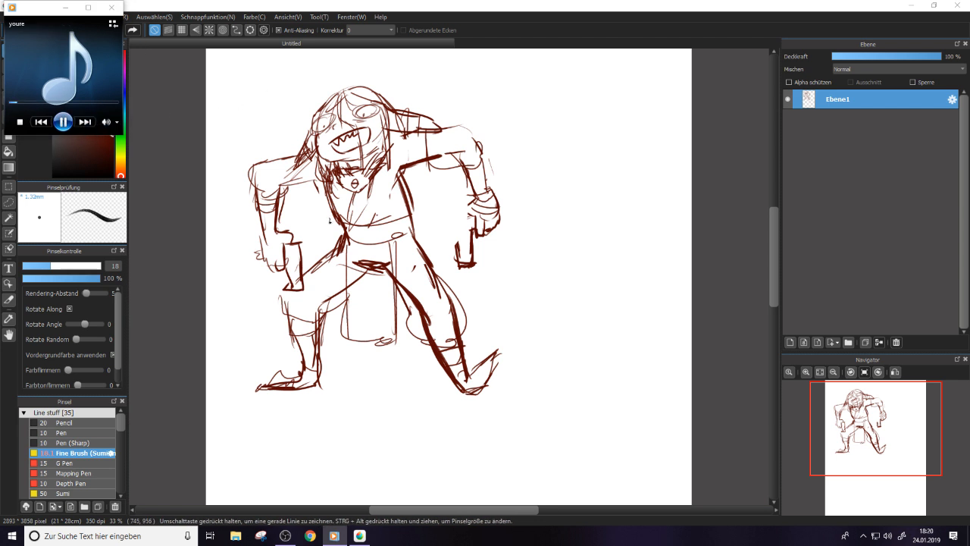
# Darken the cuffed forearm, and strengthen the sleeve outlines of the opposite upper arm
pyautogui.click(264, 229)
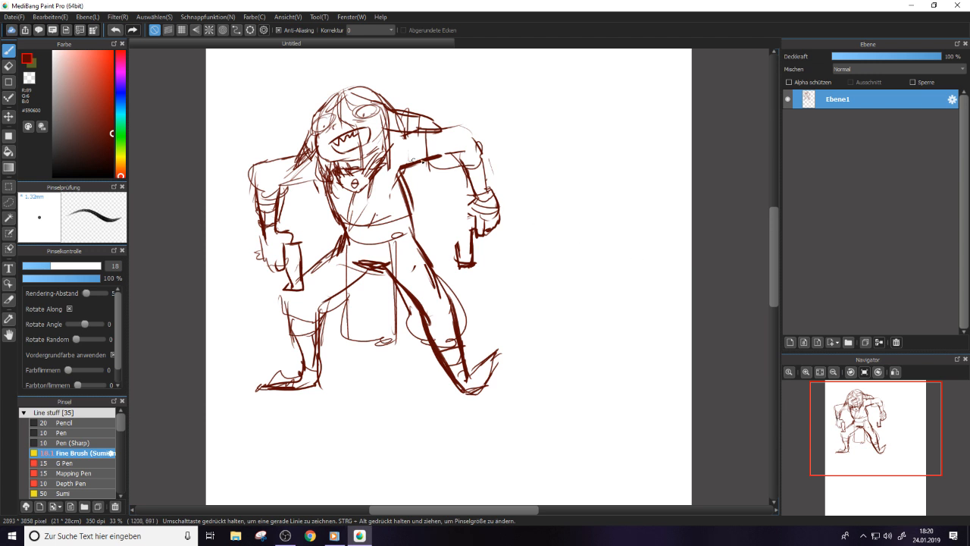
pyautogui.moveTo(426, 164)
pyautogui.mouseDown()
pyautogui.moveTo(479, 153)
pyautogui.moveTo(481, 168)
pyautogui.mouseUp()
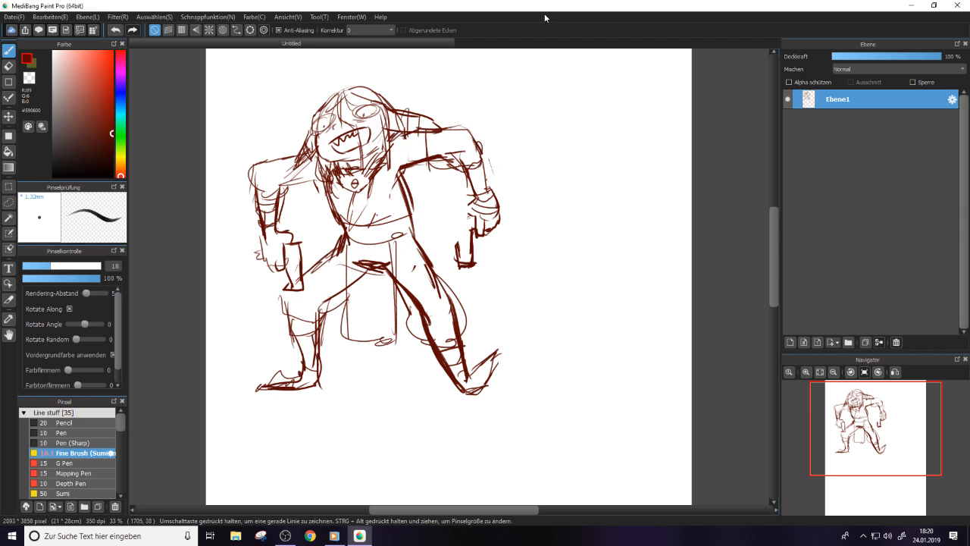
# Sketch a small duck beside the creature with a round head, a larger oval body, a beak and a dot eye
pyautogui.moveTo(595, 154)
pyautogui.mouseDown()
pyautogui.moveTo(599, 199)
pyautogui.moveTo(557, 156)
pyautogui.moveTo(583, 135)
pyautogui.moveTo(560, 161)
pyautogui.moveTo(581, 148)
pyautogui.mouseUp()
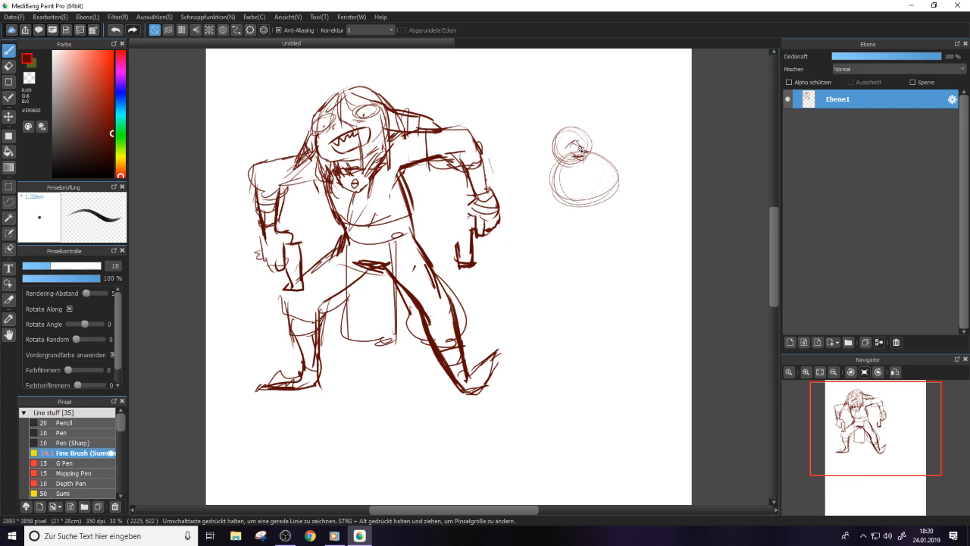
pyautogui.moveTo(582, 149)
pyautogui.mouseDown()
pyautogui.moveTo(573, 156)
pyautogui.moveTo(581, 157)
pyautogui.mouseUp()
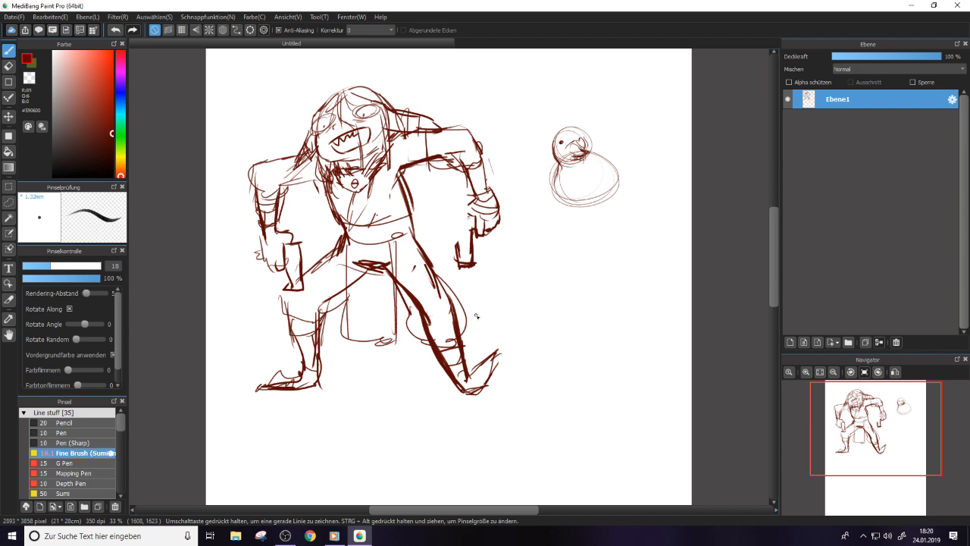
pyautogui.press('e')
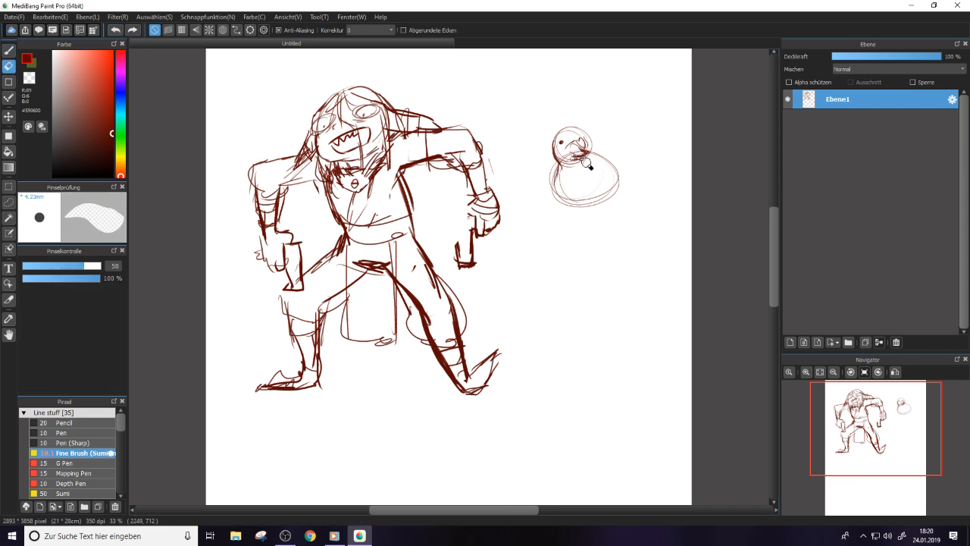
pyautogui.press('b')
# Widen the rear of the duck's body, and add a wing, a pointed tail and a small head tuft
pyautogui.moveTo(579, 159)
pyautogui.mouseDown()
pyautogui.moveTo(620, 173)
pyautogui.moveTo(599, 205)
pyautogui.moveTo(627, 168)
pyautogui.moveTo(605, 203)
pyautogui.moveTo(623, 182)
pyautogui.moveTo(604, 180)
pyautogui.moveTo(633, 205)
pyautogui.mouseUp()
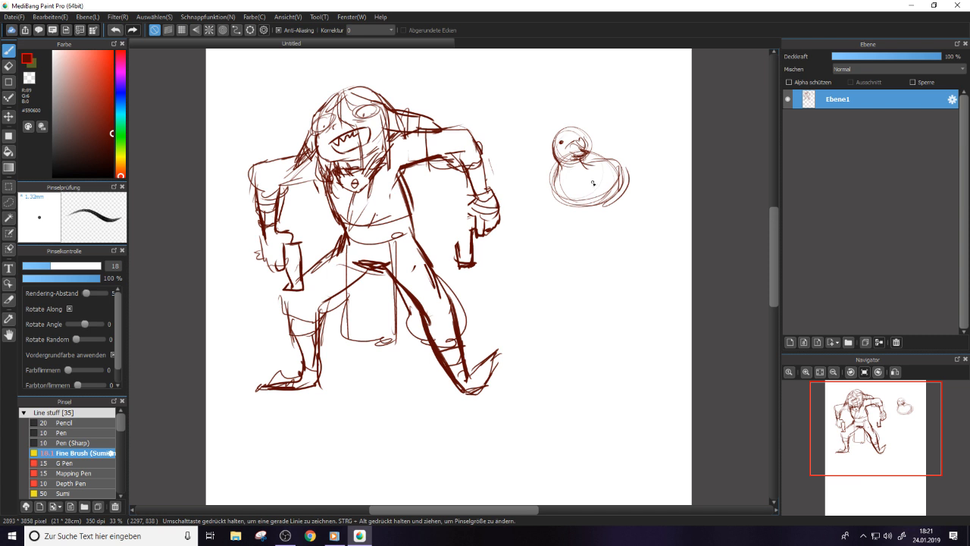
pyautogui.moveTo(588, 182)
pyautogui.mouseDown()
pyautogui.moveTo(619, 195)
pyautogui.moveTo(628, 163)
pyautogui.moveTo(630, 172)
pyautogui.moveTo(618, 187)
pyautogui.moveTo(615, 162)
pyautogui.mouseUp()
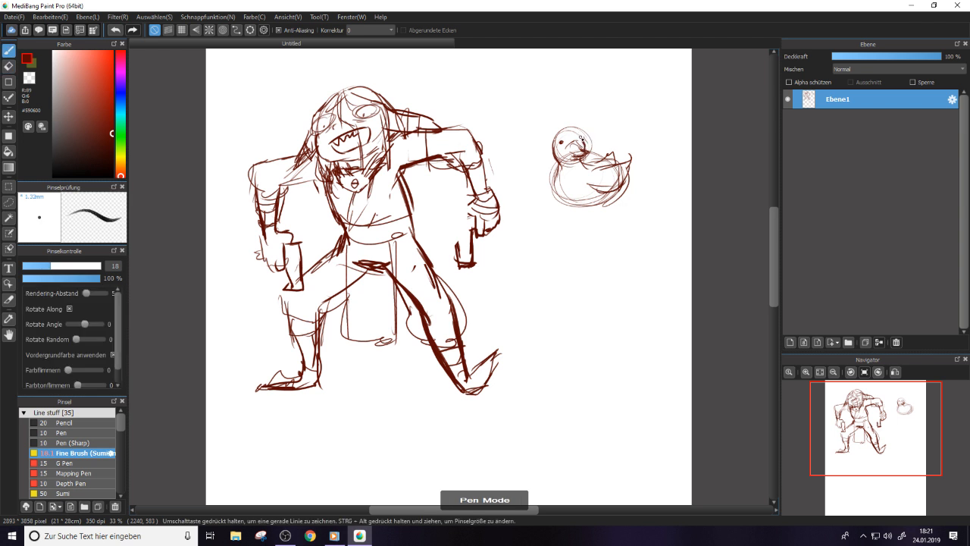
pyautogui.moveTo(580, 138); pyautogui.dragTo(554, 132)
pyautogui.moveTo(604, 206)
pyautogui.mouseDown()
pyautogui.moveTo(560, 186)
pyautogui.moveTo(562, 201)
pyautogui.moveTo(583, 204)
pyautogui.moveTo(617, 188)
pyautogui.mouseUp()
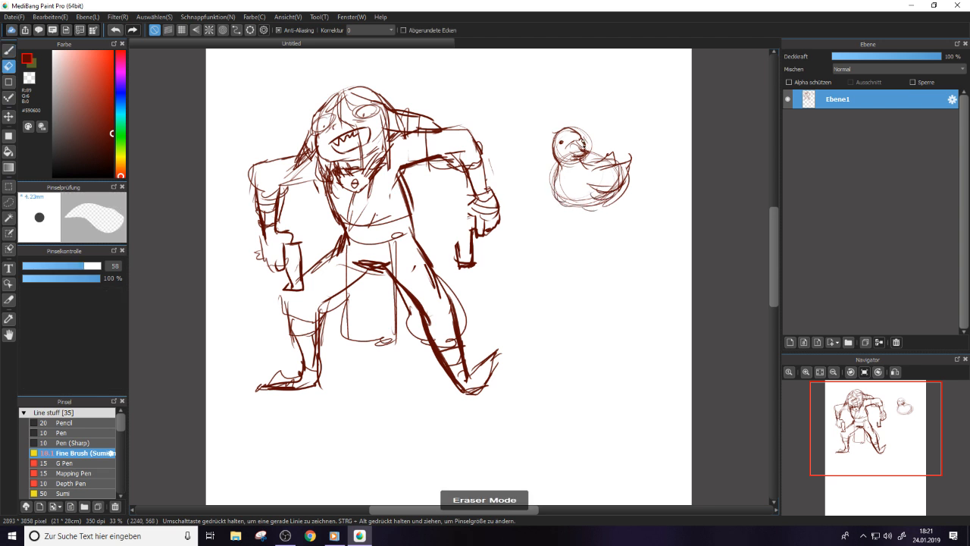
# Erase the duck's beak, redraw its face with a second eye and a front-facing beak, and clean up the excess lines
pyautogui.moveTo(581, 133)
pyautogui.mouseDown()
pyautogui.moveTo(576, 147)
pyautogui.moveTo(584, 144)
pyautogui.mouseUp()
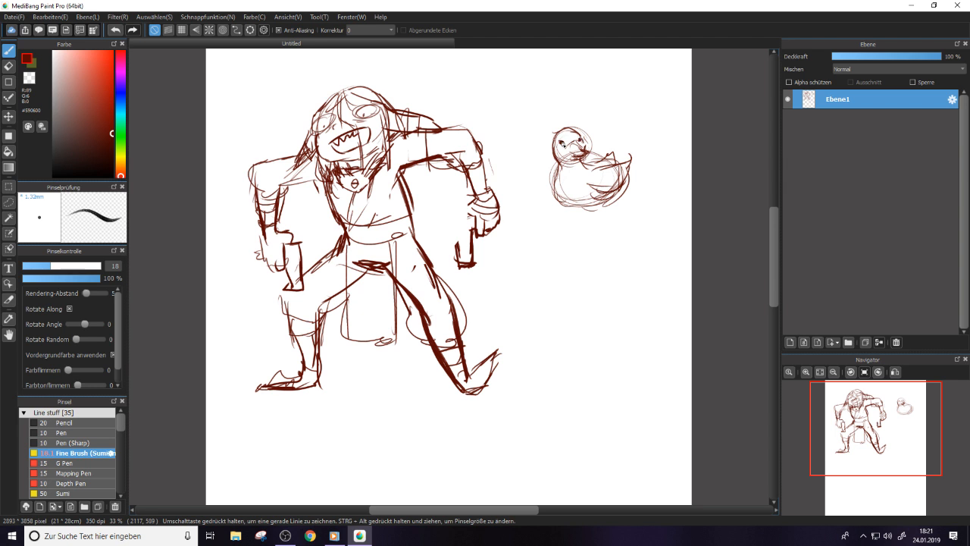
pyautogui.moveTo(565, 142); pyautogui.dragTo(582, 156)
pyautogui.press('e')
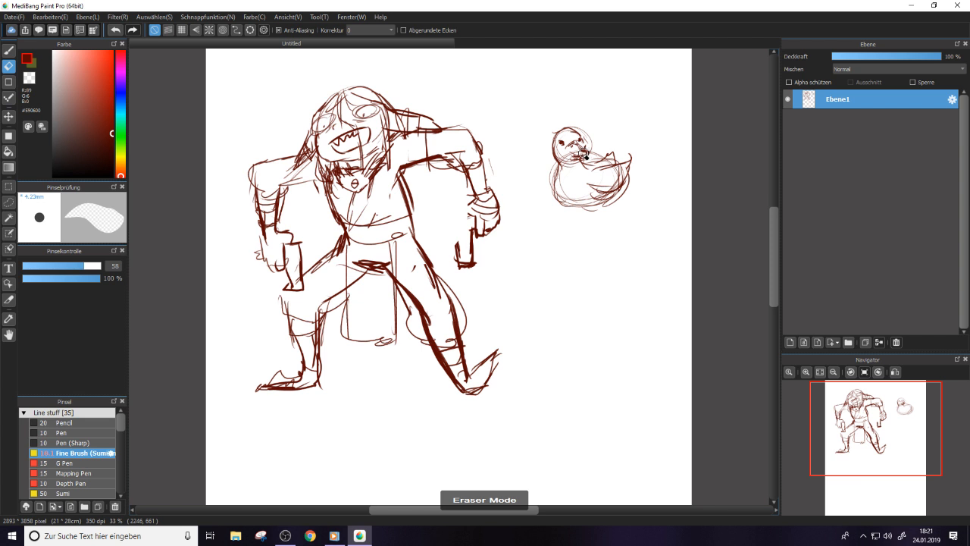
pyautogui.press('b')
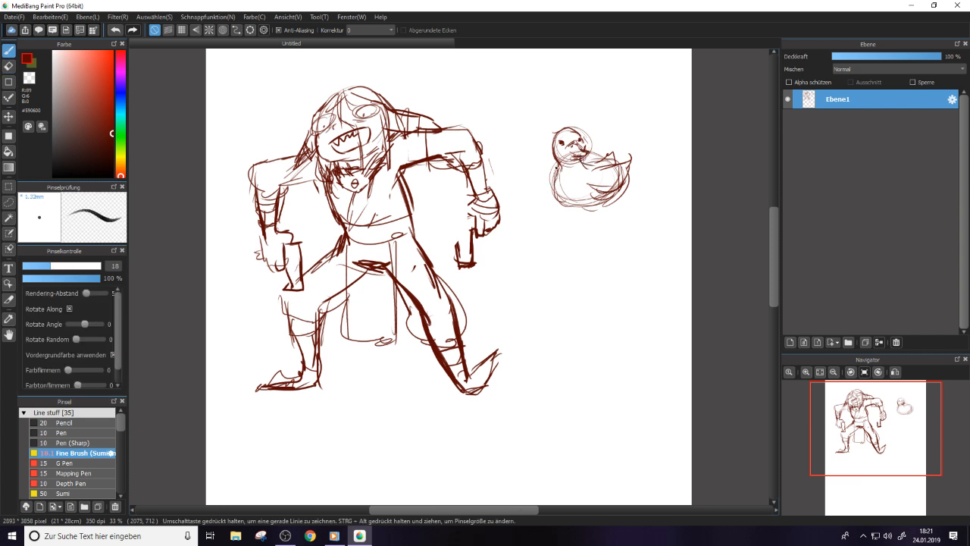
# Add a raised wing with a pointed blade to the duck, and wrap its head in a hood fastened at the neck
pyautogui.moveTo(596, 191); pyautogui.dragTo(579, 200)
pyautogui.moveTo(621, 161)
pyautogui.mouseDown()
pyautogui.moveTo(641, 141)
pyautogui.moveTo(622, 158)
pyautogui.mouseUp()
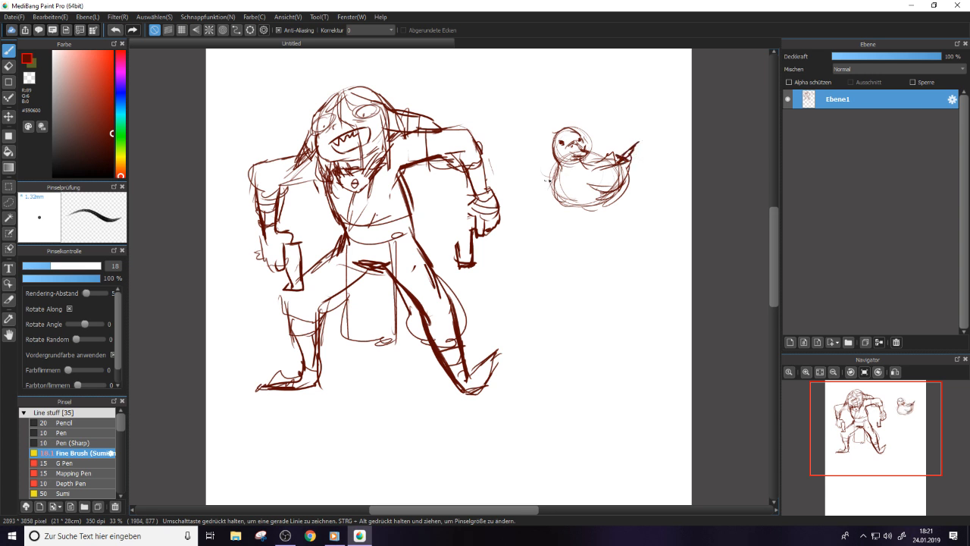
pyautogui.moveTo(546, 179)
pyautogui.mouseDown()
pyautogui.moveTo(543, 198)
pyautogui.moveTo(548, 186)
pyautogui.moveTo(554, 200)
pyautogui.mouseUp()
pyautogui.moveTo(552, 154)
pyautogui.mouseDown()
pyautogui.moveTo(558, 175)
pyautogui.moveTo(549, 152)
pyautogui.moveTo(547, 162)
pyautogui.moveTo(578, 134)
pyautogui.moveTo(588, 149)
pyautogui.mouseUp()
pyautogui.moveTo(575, 168)
pyautogui.mouseDown()
pyautogui.moveTo(558, 181)
pyautogui.moveTo(591, 164)
pyautogui.moveTo(595, 173)
pyautogui.mouseUp()
pyautogui.moveTo(555, 132)
pyautogui.mouseDown()
pyautogui.moveTo(543, 158)
pyautogui.moveTo(558, 179)
pyautogui.moveTo(540, 153)
pyautogui.moveTo(577, 129)
pyautogui.mouseUp()
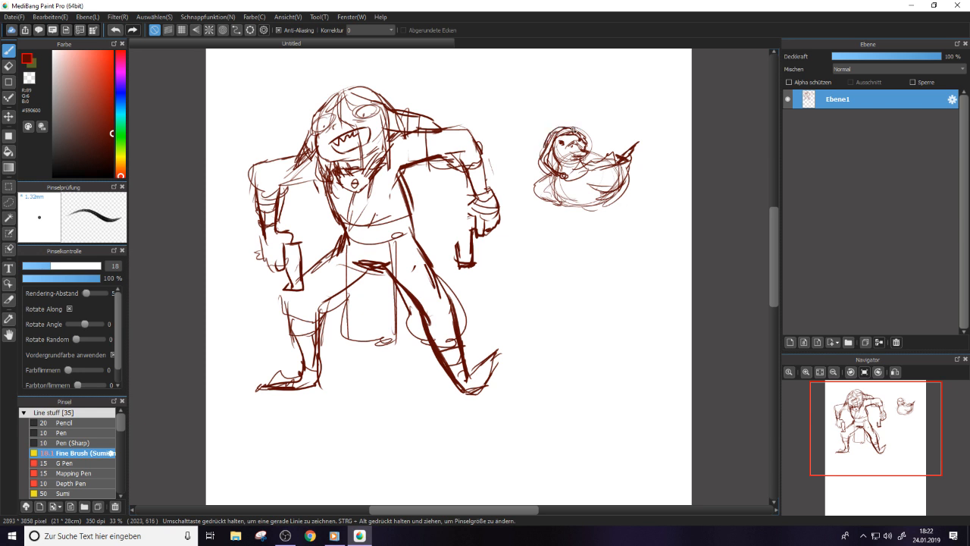
# Sketch a flowing cloak edge behind the duck, and add its feet and a small round object below the body
pyautogui.moveTo(562, 175); pyautogui.dragTo(520, 194)
pyautogui.moveTo(592, 204)
pyautogui.mouseDown()
pyautogui.moveTo(601, 210)
pyautogui.moveTo(617, 192)
pyautogui.moveTo(580, 225)
pyautogui.moveTo(596, 226)
pyautogui.moveTo(568, 215)
pyautogui.mouseUp()
pyautogui.moveTo(580, 210); pyautogui.dragTo(560, 222)
pyautogui.moveTo(580, 215)
pyautogui.mouseDown()
pyautogui.moveTo(561, 224)
pyautogui.moveTo(544, 206)
pyautogui.moveTo(563, 208)
pyautogui.moveTo(545, 211)
pyautogui.moveTo(551, 214)
pyautogui.mouseUp()
pyautogui.press('e')
pyautogui.press('e')
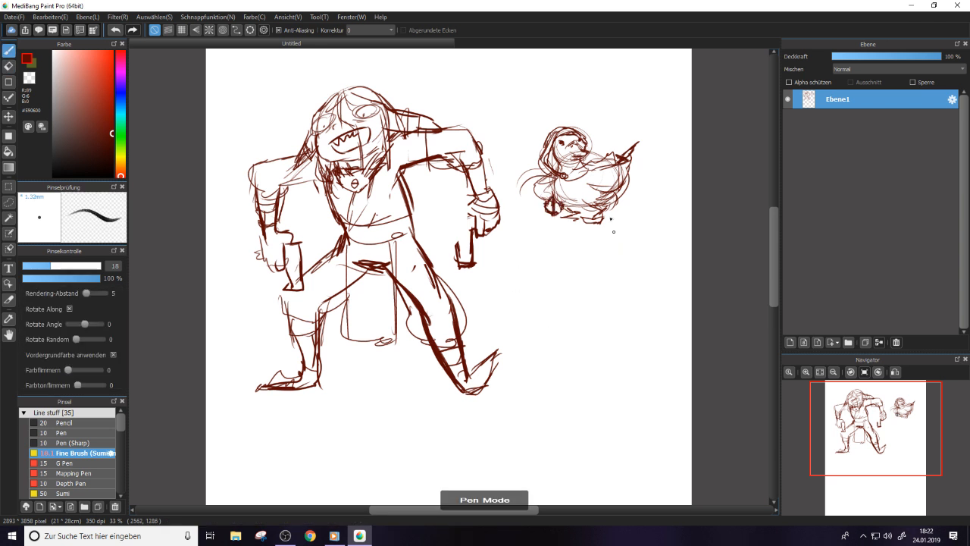
# Handwrite the label "rogue Duck" above the duck, with an arrow pointing down at it
pyautogui.moveTo(589, 96)
pyautogui.mouseDown()
pyautogui.moveTo(598, 111)
pyautogui.moveTo(578, 75)
pyautogui.moveTo(589, 86)
pyautogui.moveTo(606, 72)
pyautogui.moveTo(614, 76)
pyautogui.mouseUp()
pyautogui.press('e')
pyautogui.press('e')
pyautogui.press('e')
pyautogui.press('e')
pyautogui.moveTo(608, 86)
pyautogui.mouseDown()
pyautogui.moveTo(610, 100)
pyautogui.moveTo(634, 92)
pyautogui.mouseUp()
pyautogui.moveTo(643, 88); pyautogui.dragTo(649, 99)
pyautogui.moveTo(659, 89); pyautogui.dragTo(660, 100)
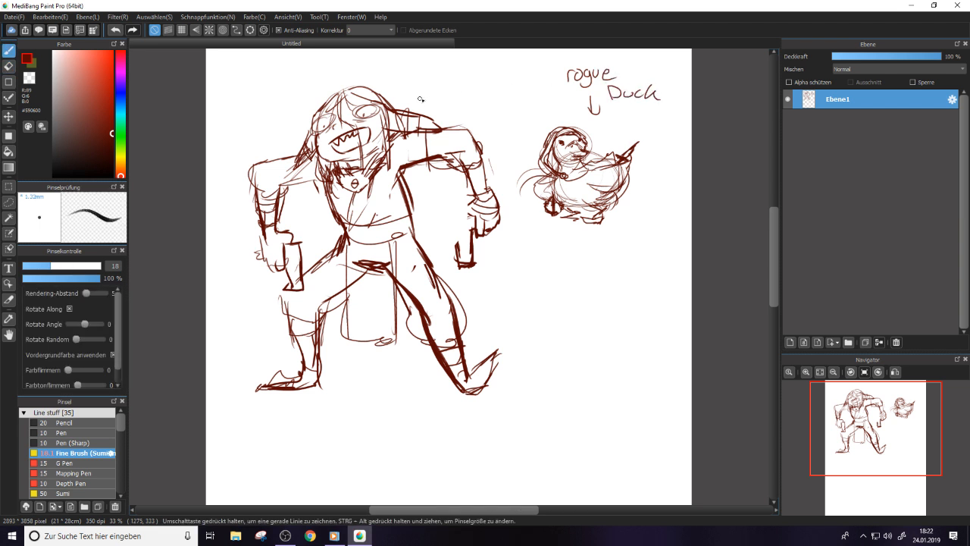
# Handwrite the label "Goblin with guns!" beside the creature's head, with an arrow pointing at the creature
pyautogui.moveTo(442, 86); pyautogui.dragTo(417, 103)
pyautogui.moveTo(420, 90)
pyautogui.mouseDown()
pyautogui.moveTo(418, 104)
pyautogui.moveTo(435, 101)
pyautogui.mouseUp()
pyautogui.moveTo(440, 65)
pyautogui.mouseDown()
pyautogui.moveTo(430, 70)
pyautogui.moveTo(446, 72)
pyautogui.mouseUp()
pyautogui.moveTo(454, 61); pyautogui.dragTo(455, 75)
pyautogui.moveTo(456, 70); pyautogui.dragTo(466, 72)
pyautogui.moveTo(470, 65); pyautogui.dragTo(480, 72)
pyautogui.moveTo(459, 79)
pyautogui.mouseDown()
pyautogui.moveTo(462, 88)
pyautogui.moveTo(481, 84)
pyautogui.mouseUp()
pyautogui.moveTo(485, 74); pyautogui.dragTo(490, 84)
pyautogui.moveTo(468, 94); pyautogui.dragTo(462, 105)
pyautogui.moveTo(476, 93); pyautogui.dragTo(491, 103)
pyautogui.moveTo(499, 94)
pyautogui.mouseDown()
pyautogui.moveTo(494, 104)
pyautogui.moveTo(506, 98)
pyautogui.mouseUp()
pyautogui.click(507, 105)
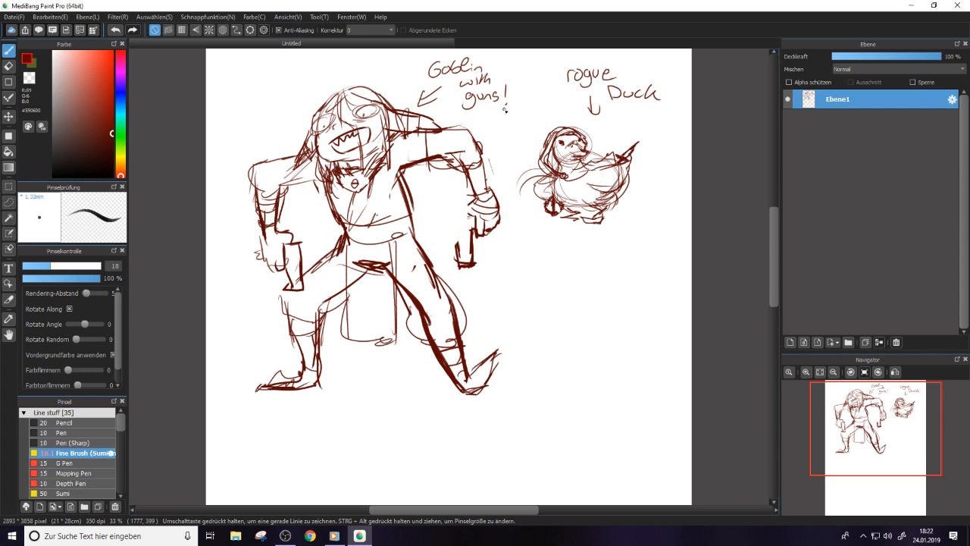
# Lasso the goblin with its label, shift it toward the canvas's upper-left corner, and deselect it
pyautogui.scroll(-3, 767, 298)
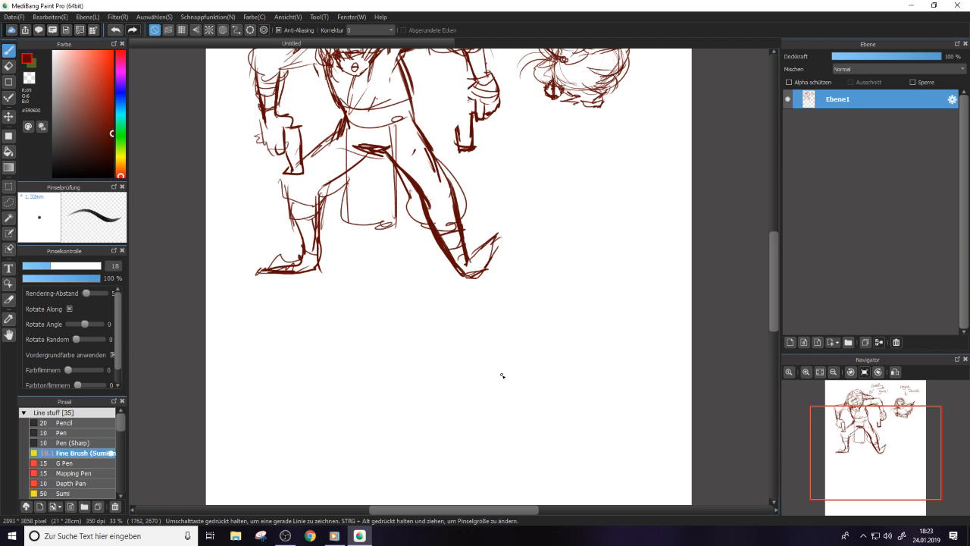
pyautogui.scroll(-2, 501, 375)
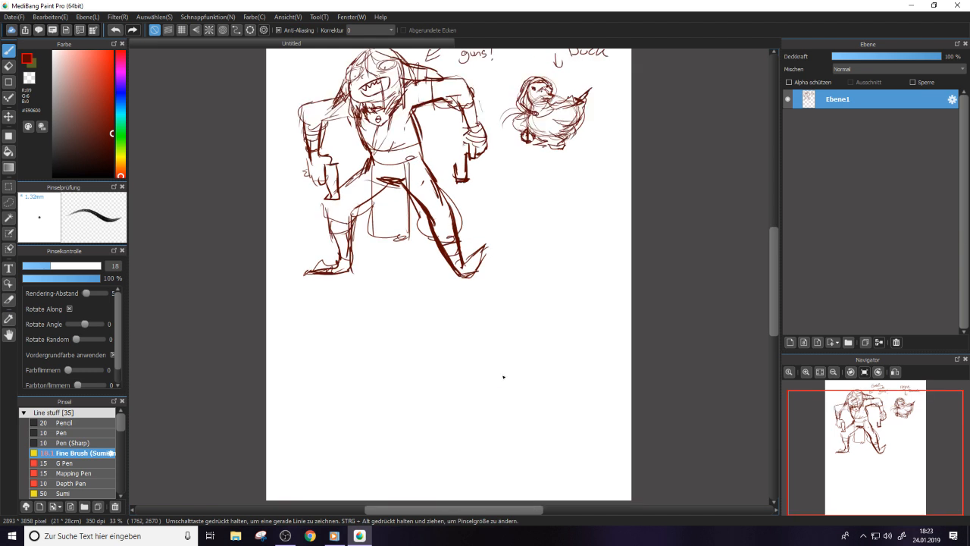
pyautogui.scroll(1, 502, 375)
pyautogui.moveTo(769, 307); pyautogui.dragTo(769, 287)
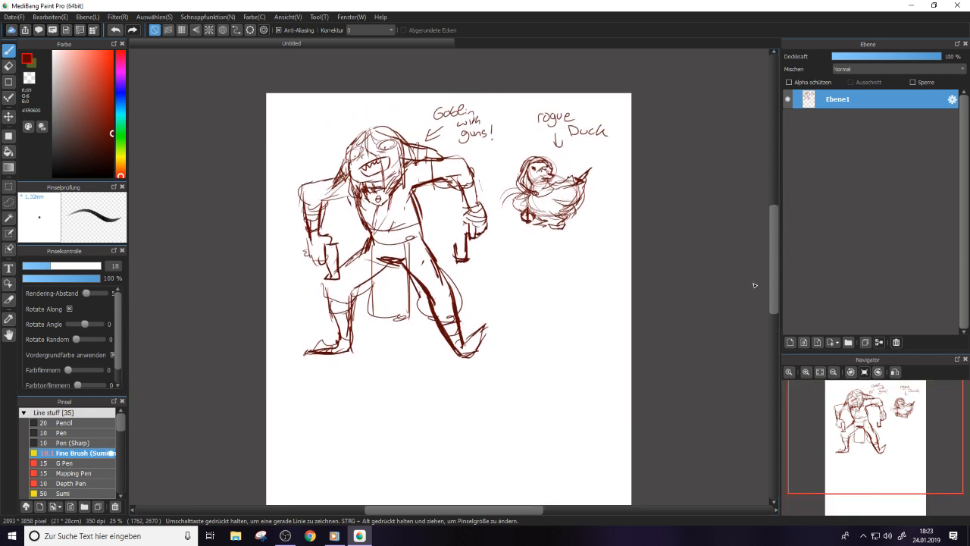
pyautogui.click(8, 201)
pyautogui.moveTo(426, 100)
pyautogui.mouseDown()
pyautogui.moveTo(361, 400)
pyautogui.moveTo(429, 406)
pyautogui.moveTo(269, 204)
pyautogui.moveTo(373, 413)
pyautogui.moveTo(519, 371)
pyautogui.moveTo(492, 182)
pyautogui.moveTo(511, 120)
pyautogui.moveTo(454, 58)
pyautogui.mouseUp()
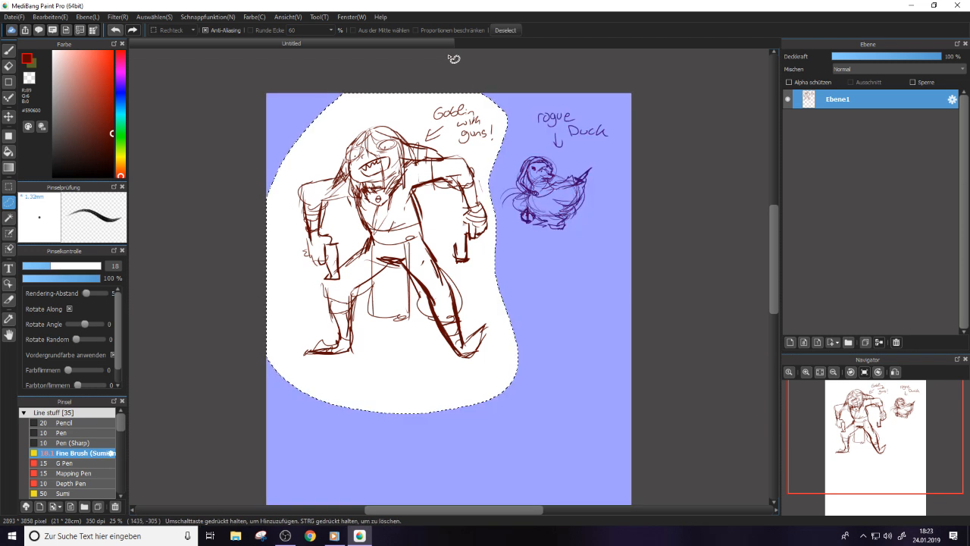
pyautogui.click(153, 20)
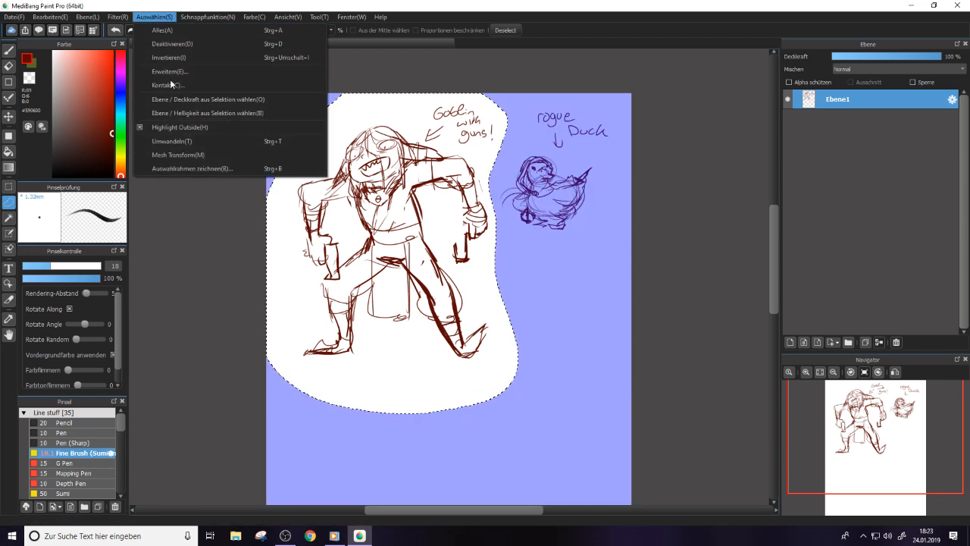
pyautogui.click(170, 79)
pyautogui.moveTo(518, 387); pyautogui.dragTo(467, 319)
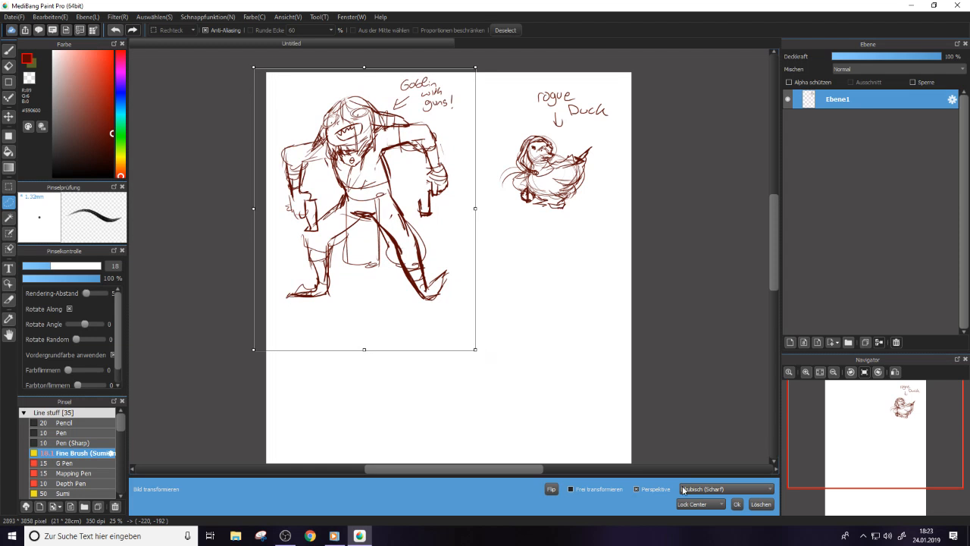
pyautogui.click(737, 504)
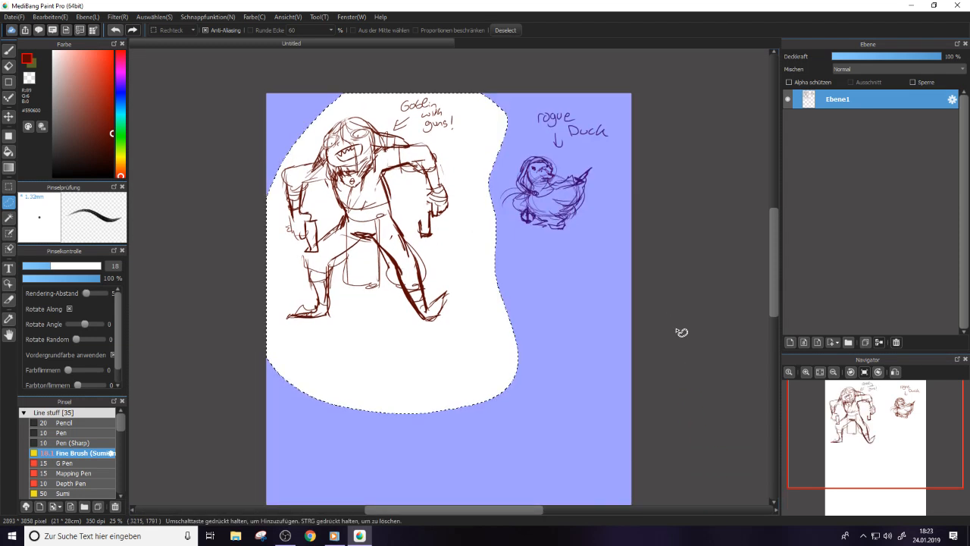
pyautogui.hotkey('ctrl', 'd')
# Sketch a long fish with a forked tail below the duck, and replace its pointed snout with a small open mouth
pyautogui.click(10, 51)
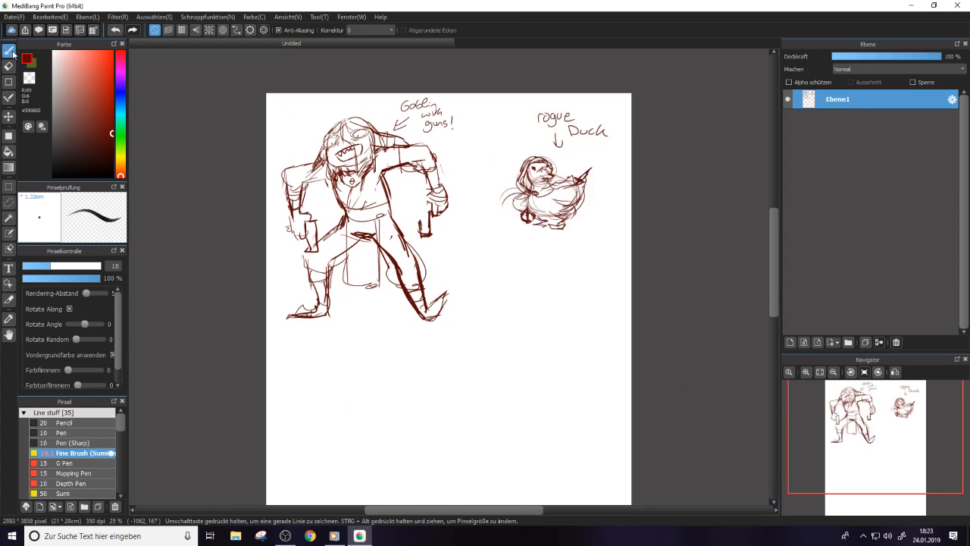
pyautogui.moveTo(515, 288)
pyautogui.mouseDown()
pyautogui.moveTo(477, 325)
pyautogui.moveTo(513, 321)
pyautogui.moveTo(514, 300)
pyautogui.moveTo(506, 301)
pyautogui.moveTo(524, 290)
pyautogui.moveTo(525, 314)
pyautogui.moveTo(543, 314)
pyautogui.moveTo(581, 290)
pyautogui.moveTo(559, 278)
pyautogui.moveTo(577, 281)
pyautogui.moveTo(593, 263)
pyautogui.moveTo(600, 292)
pyautogui.moveTo(614, 275)
pyautogui.mouseUp()
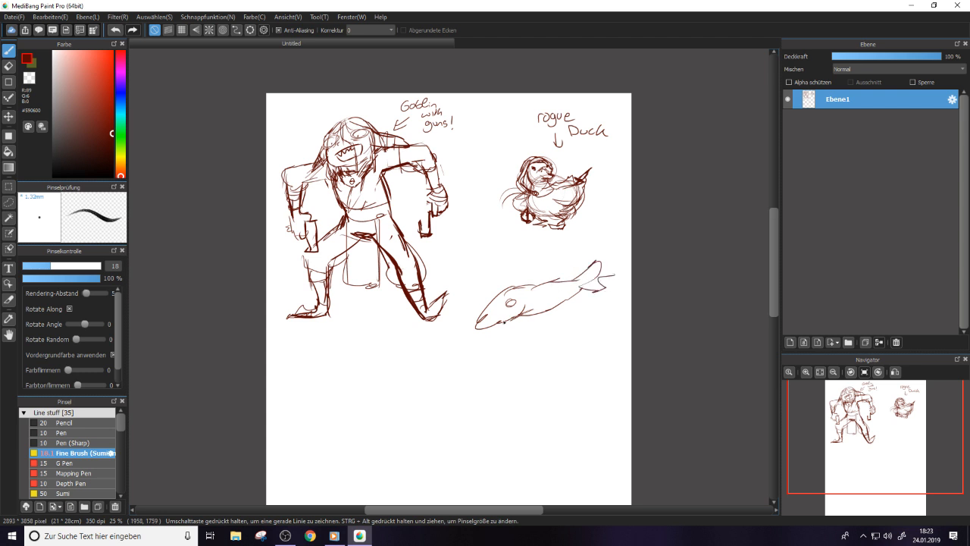
pyautogui.moveTo(506, 321)
pyautogui.mouseDown()
pyautogui.moveTo(489, 326)
pyautogui.moveTo(479, 316)
pyautogui.mouseUp()
pyautogui.press('e')
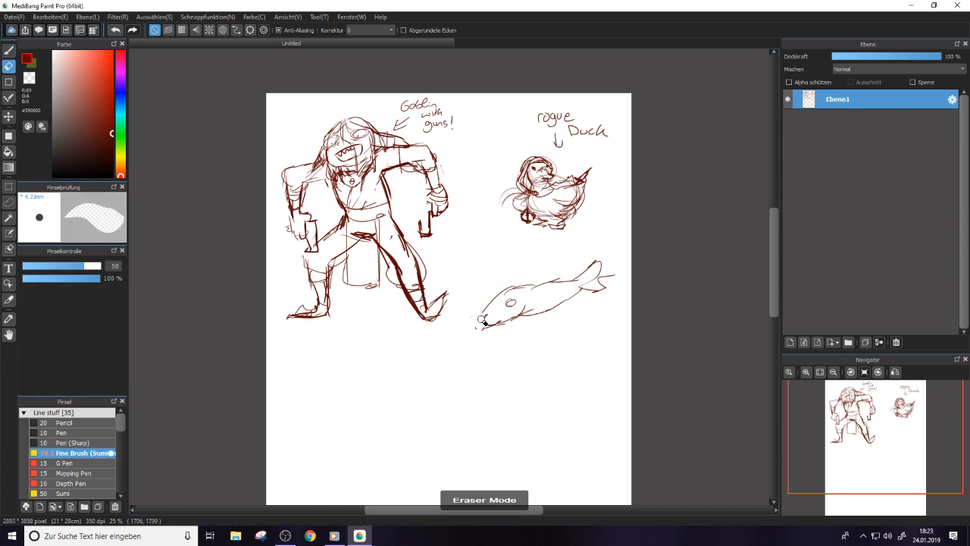
pyautogui.press('b')
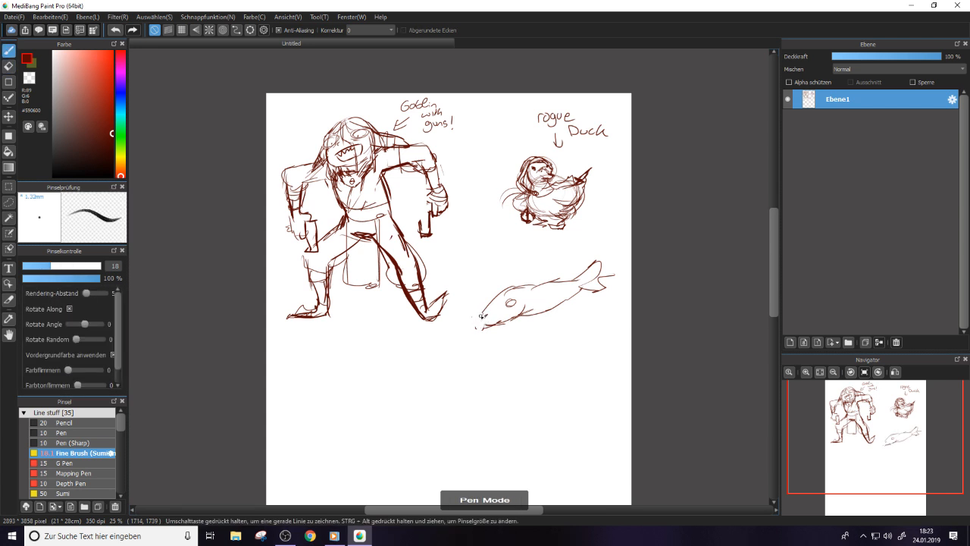
pyautogui.moveTo(479, 315); pyautogui.dragTo(478, 321)
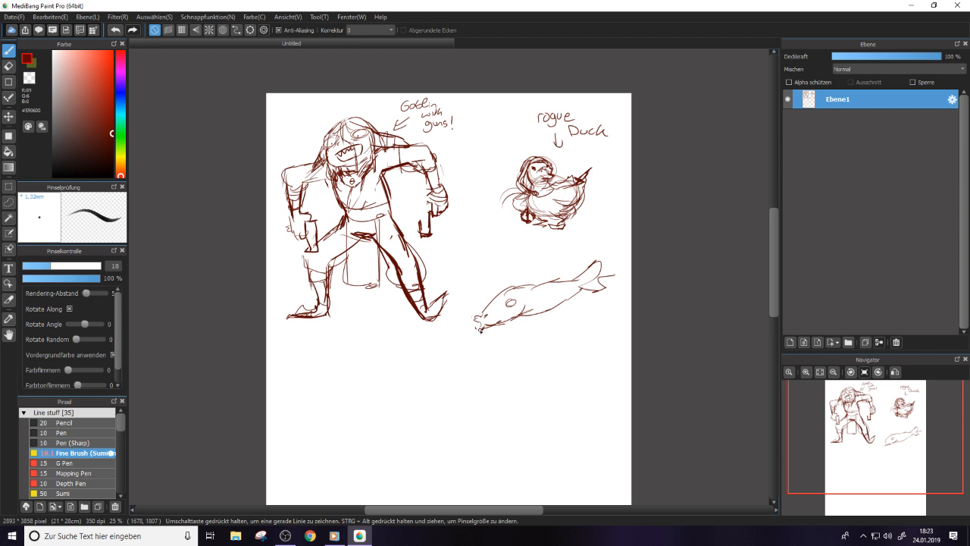
# Strengthen the fish's belly line, erase its large eye, and draw a smaller dark eye
pyautogui.moveTo(503, 302)
pyautogui.mouseDown()
pyautogui.moveTo(518, 317)
pyautogui.moveTo(562, 301)
pyautogui.mouseUp()
pyautogui.press('e')
pyautogui.press('b')
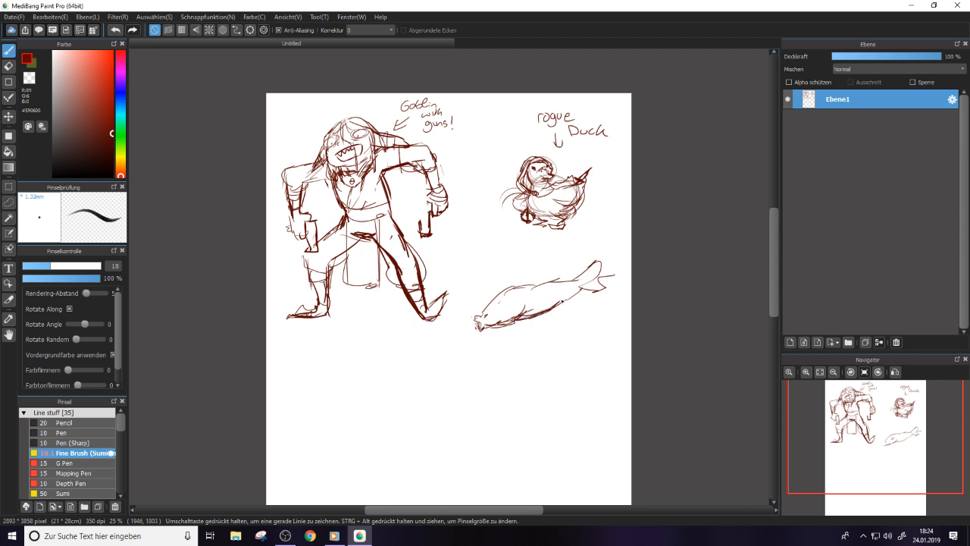
pyautogui.moveTo(500, 303); pyautogui.dragTo(506, 304)
# Sketch a round head between the duck and the fish with guide lines, simple facial features, and a pointed ear
pyautogui.scroll(1, 510, 281)
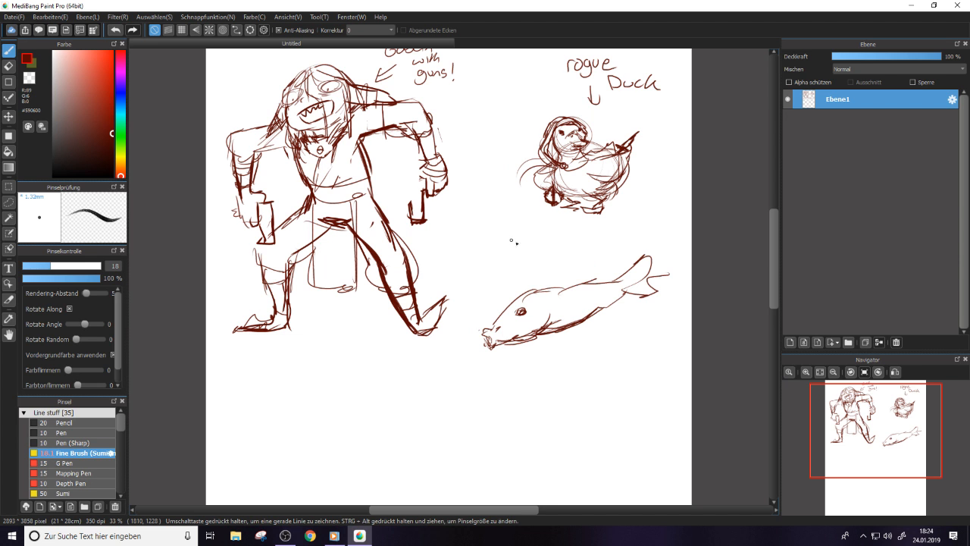
pyautogui.moveTo(500, 213)
pyautogui.mouseDown()
pyautogui.moveTo(531, 269)
pyautogui.moveTo(492, 216)
pyautogui.moveTo(524, 270)
pyautogui.moveTo(549, 227)
pyautogui.mouseUp()
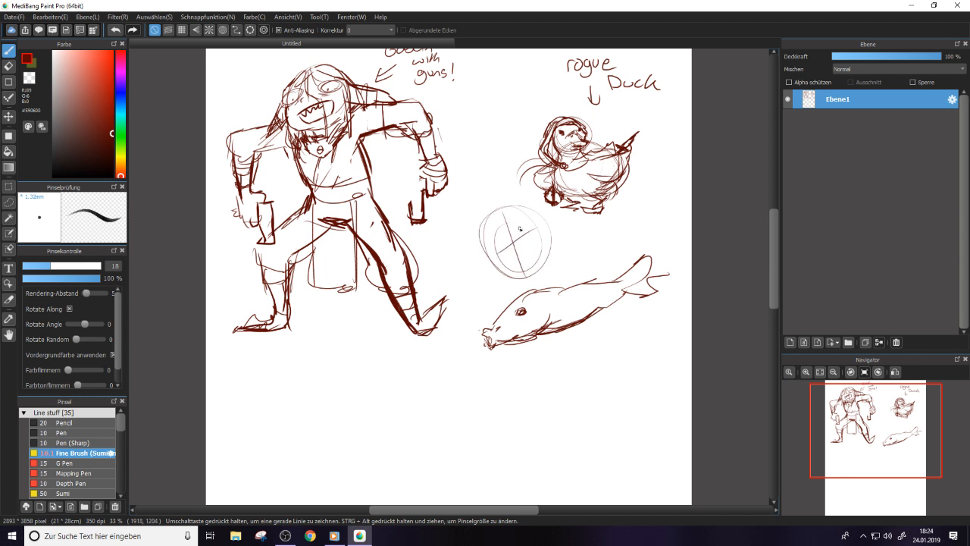
pyautogui.moveTo(516, 258)
pyautogui.mouseDown()
pyautogui.moveTo(523, 265)
pyautogui.moveTo(529, 245)
pyautogui.moveTo(522, 261)
pyautogui.moveTo(532, 266)
pyautogui.moveTo(519, 271)
pyautogui.moveTo(498, 253)
pyautogui.moveTo(524, 241)
pyautogui.moveTo(494, 267)
pyautogui.moveTo(526, 278)
pyautogui.moveTo(531, 257)
pyautogui.moveTo(514, 263)
pyautogui.moveTo(504, 235)
pyautogui.moveTo(504, 247)
pyautogui.moveTo(549, 212)
pyautogui.moveTo(551, 260)
pyautogui.mouseUp()
pyautogui.press('e')
pyautogui.press('e')
pyautogui.press('e')
pyautogui.press('e')
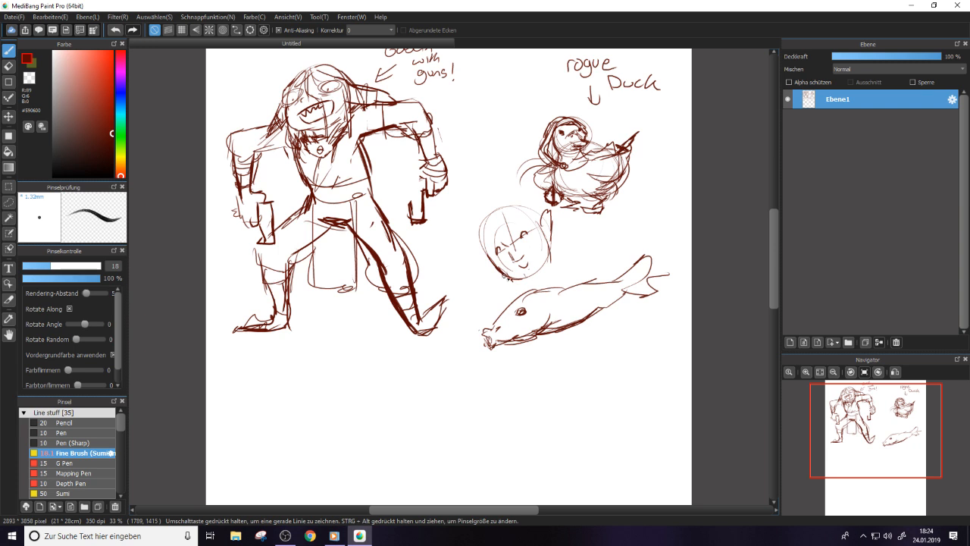
pyautogui.press('e')
pyautogui.moveTo(526, 283); pyautogui.dragTo(539, 282)
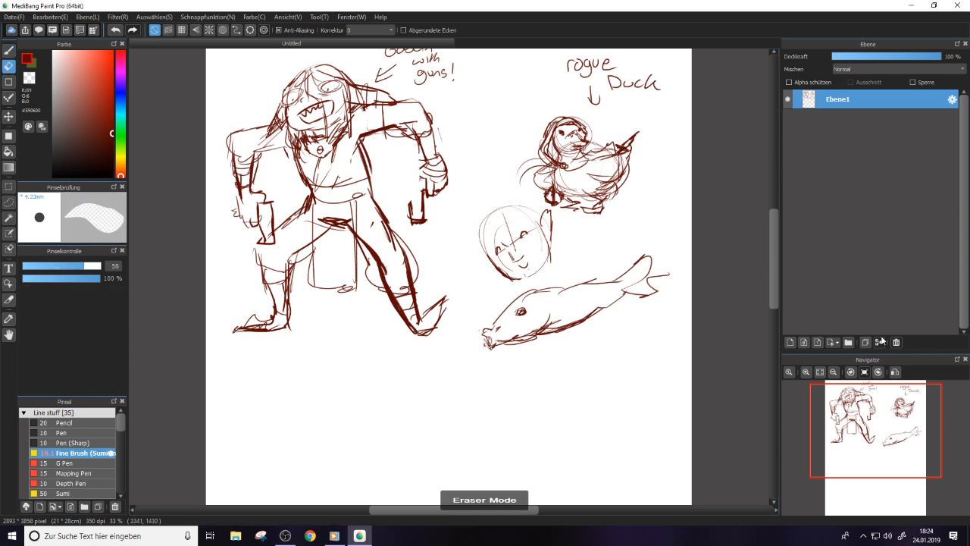
# Rotate the canvas view, and redraw the head's cheek and jaw outline with darker strokes
pyautogui.doubleClick(877, 373)
pyautogui.press('b')
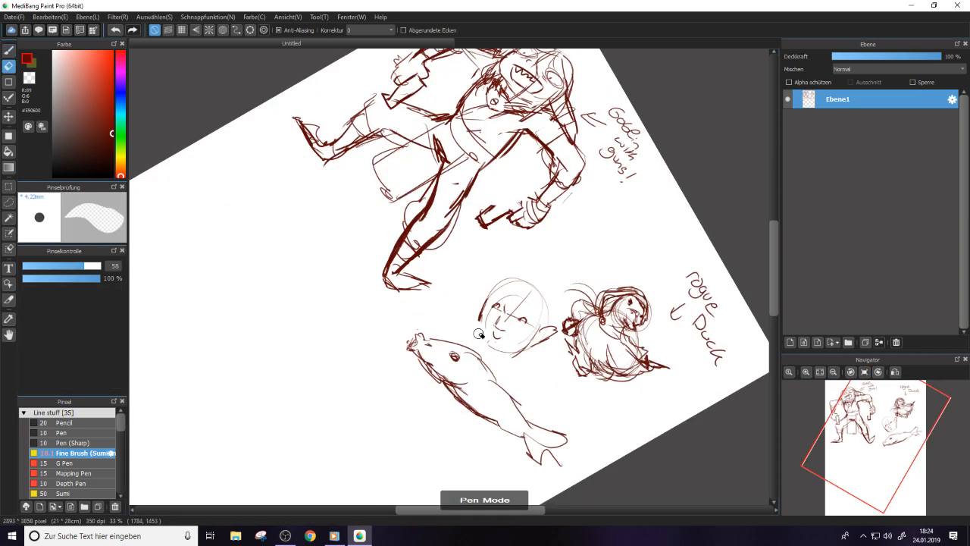
pyautogui.moveTo(491, 293)
pyautogui.mouseDown()
pyautogui.moveTo(479, 349)
pyautogui.moveTo(499, 358)
pyautogui.moveTo(523, 351)
pyautogui.mouseUp()
pyautogui.press('e')
pyautogui.press('e')
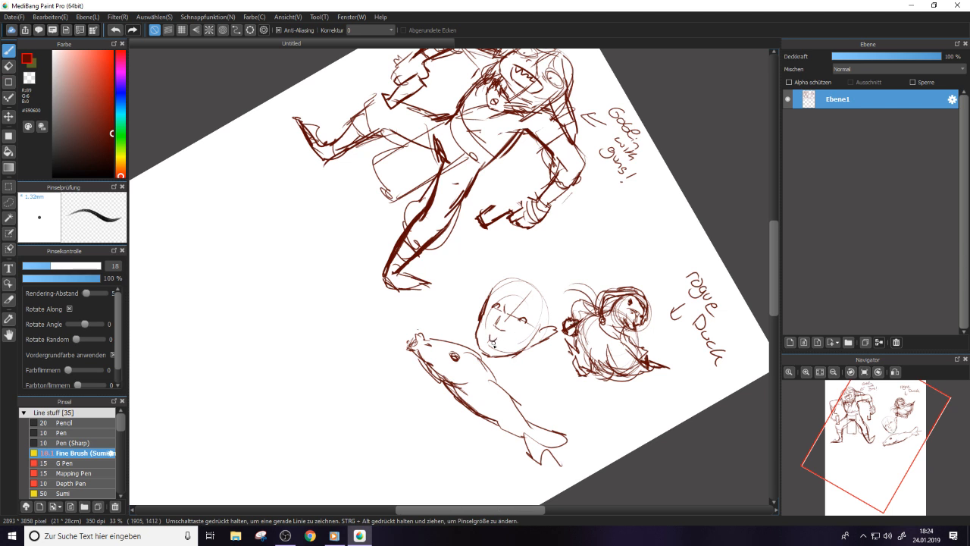
pyautogui.press('e')
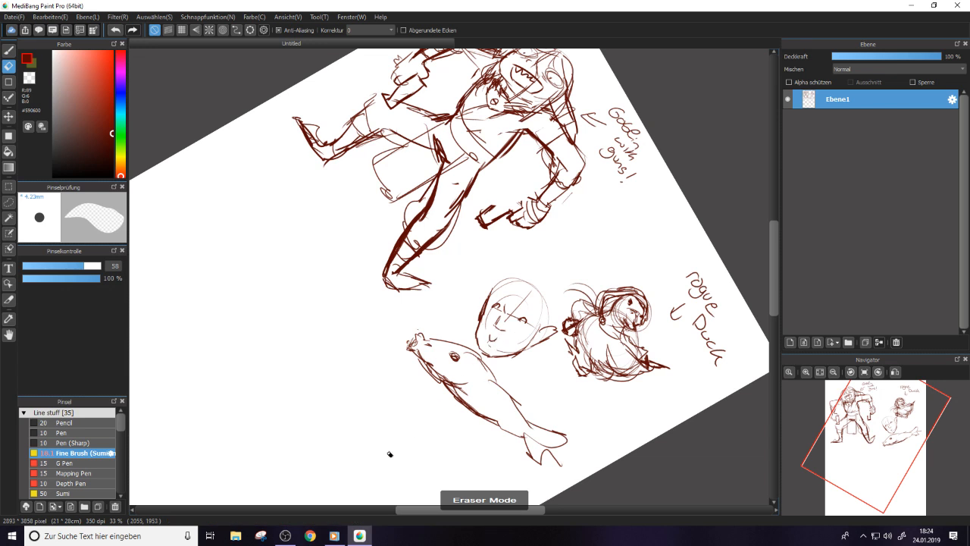
pyautogui.click(285, 535)
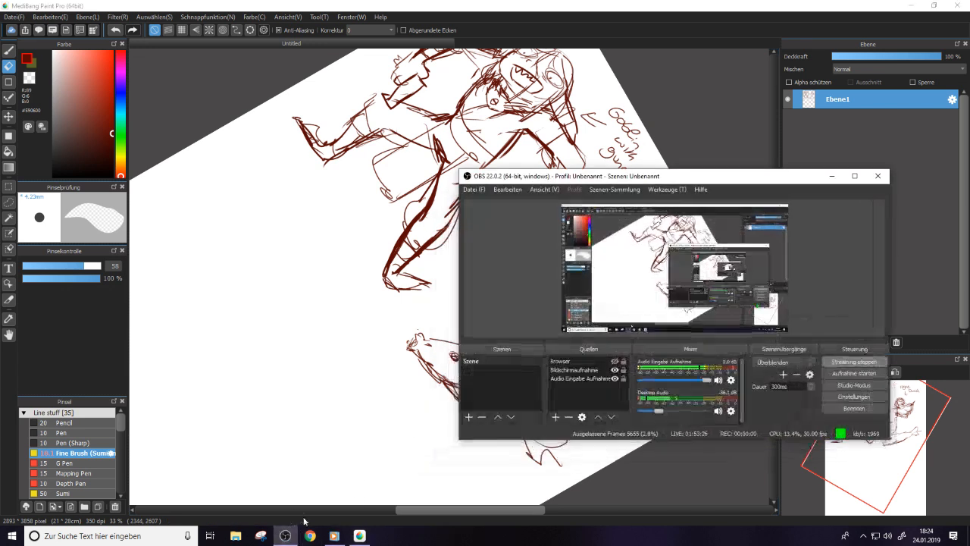
pyautogui.click(832, 176)
pyautogui.click(16, 16)
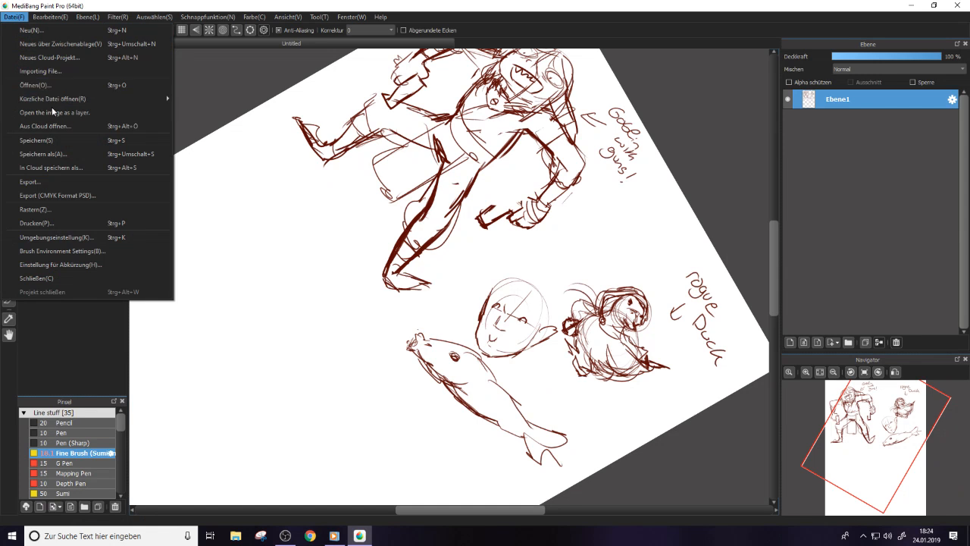
# Show the Referenz panel, and enlarge it above the Navigator
pyautogui.click(364, 153)
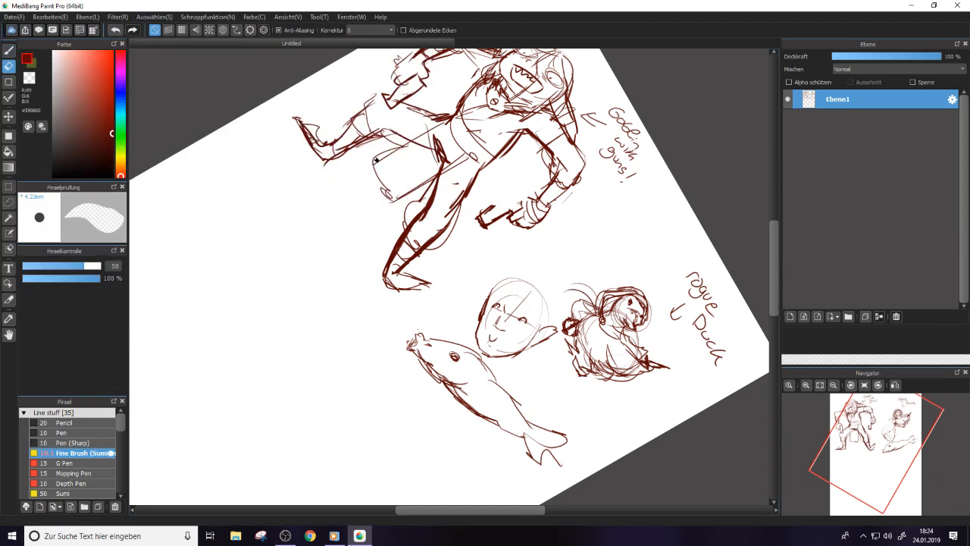
pyautogui.moveTo(825, 326); pyautogui.dragTo(818, 235)
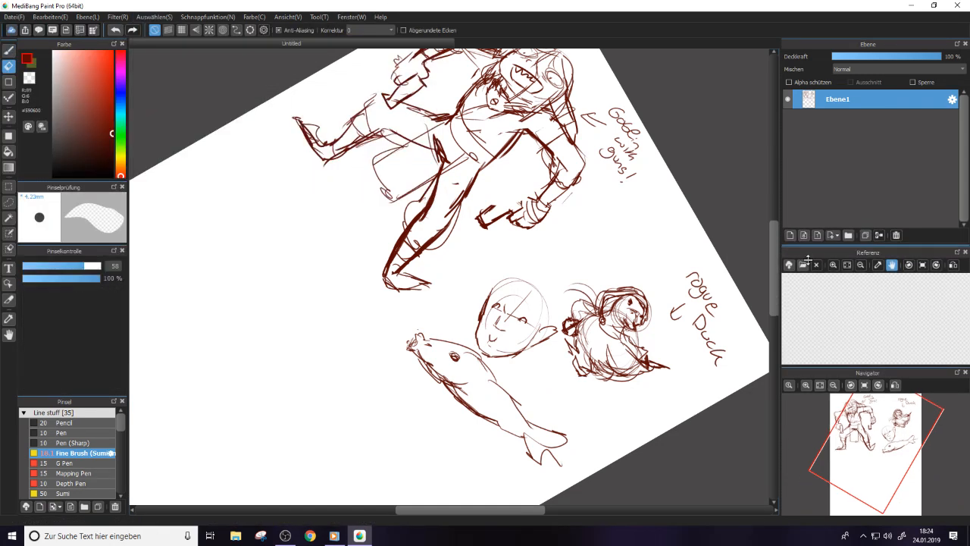
# Switch to File Explorer, go to the critical role folder inside Fanarts, and open the Beau & Frumpkin image
pyautogui.click(912, 5)
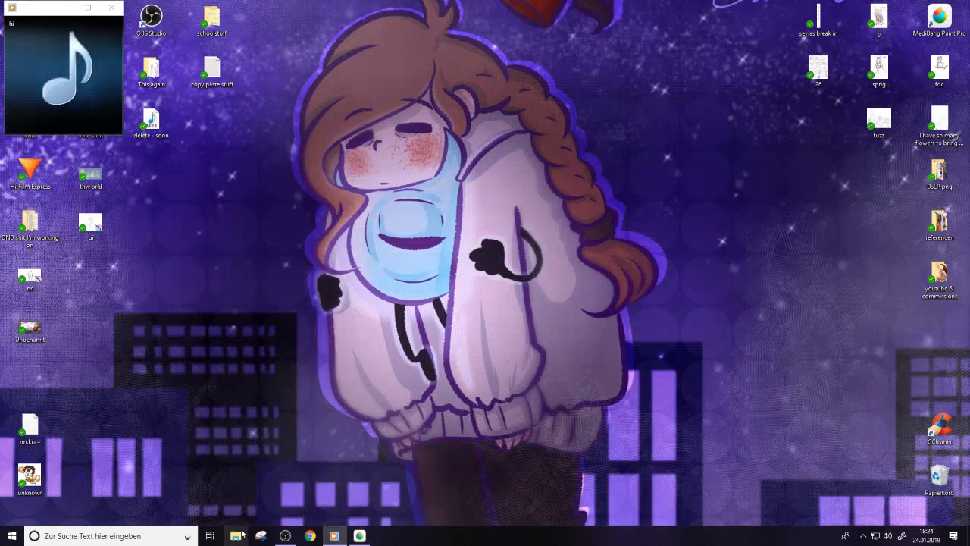
pyautogui.click(235, 536)
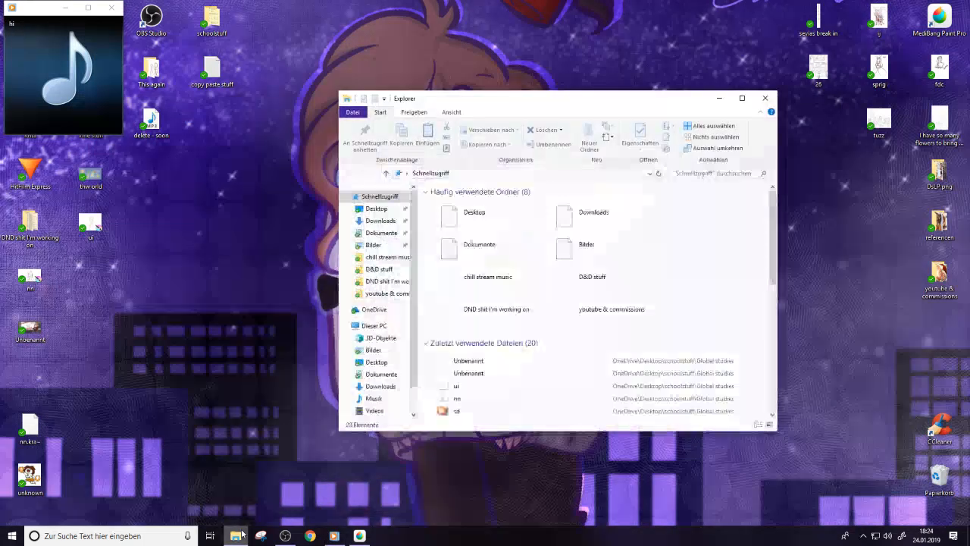
pyautogui.doubleClick(599, 250)
pyautogui.doubleClick(477, 220)
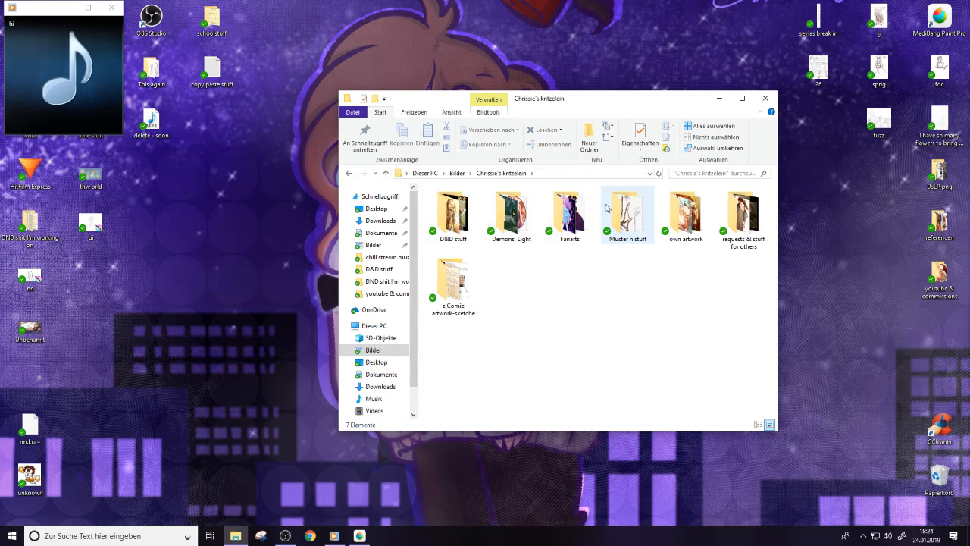
pyautogui.doubleClick(570, 216)
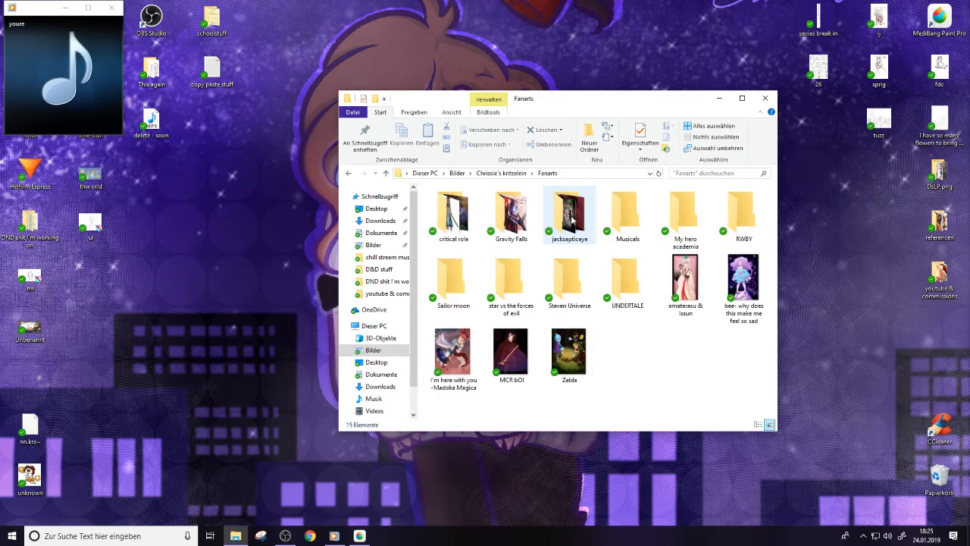
pyautogui.doubleClick(458, 227)
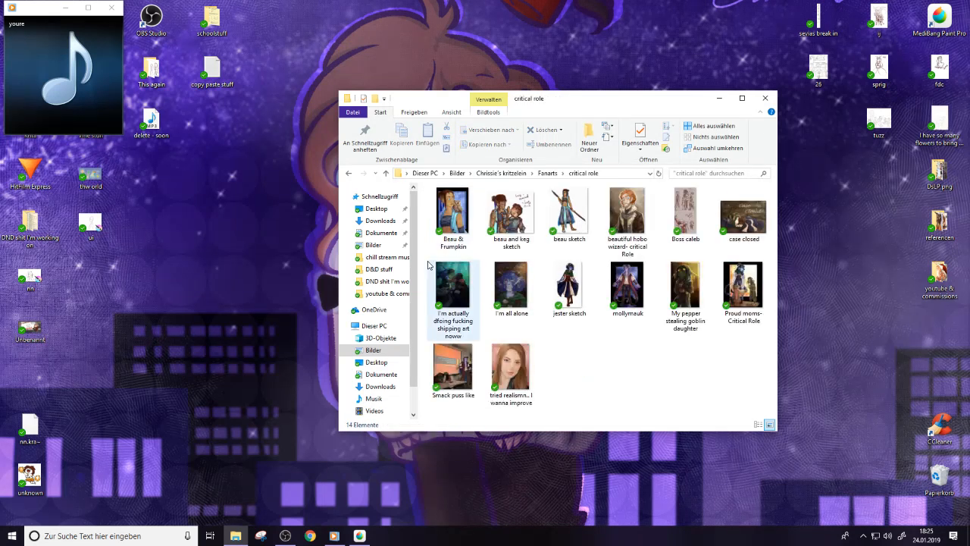
pyautogui.doubleClick(453, 213)
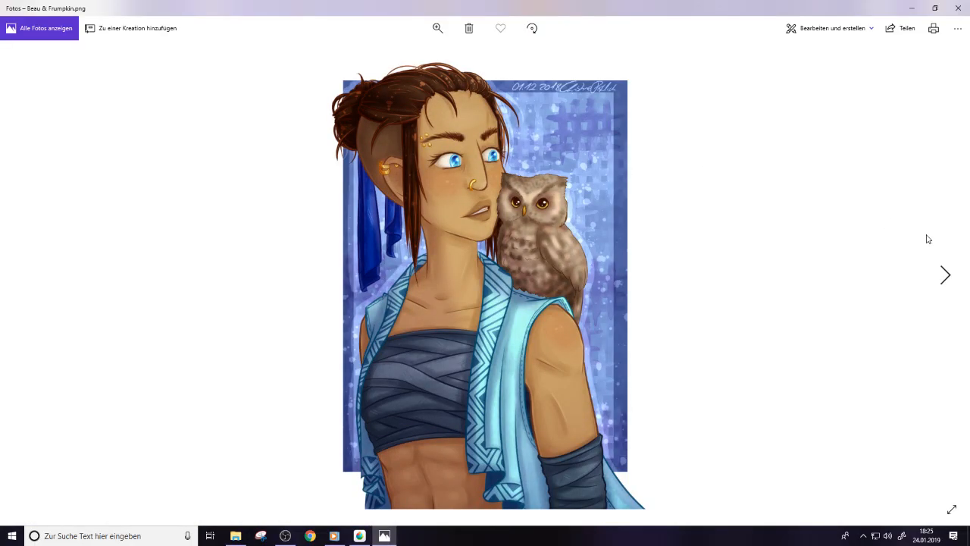
# Look through the critical role artwork images from Beau & Frumpkin through to Smack puss like for reference
pyautogui.press('Right')
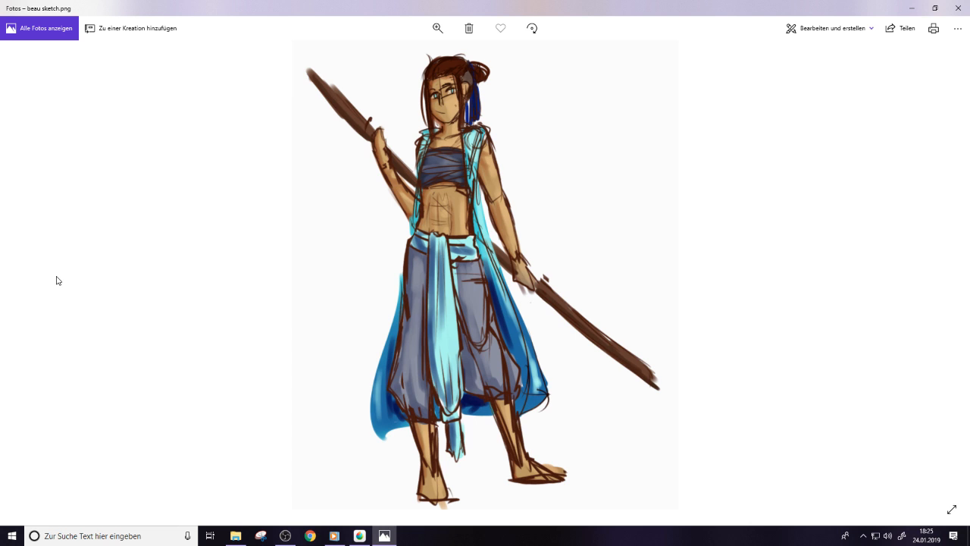
pyautogui.press('Left')
pyautogui.click(945, 264)
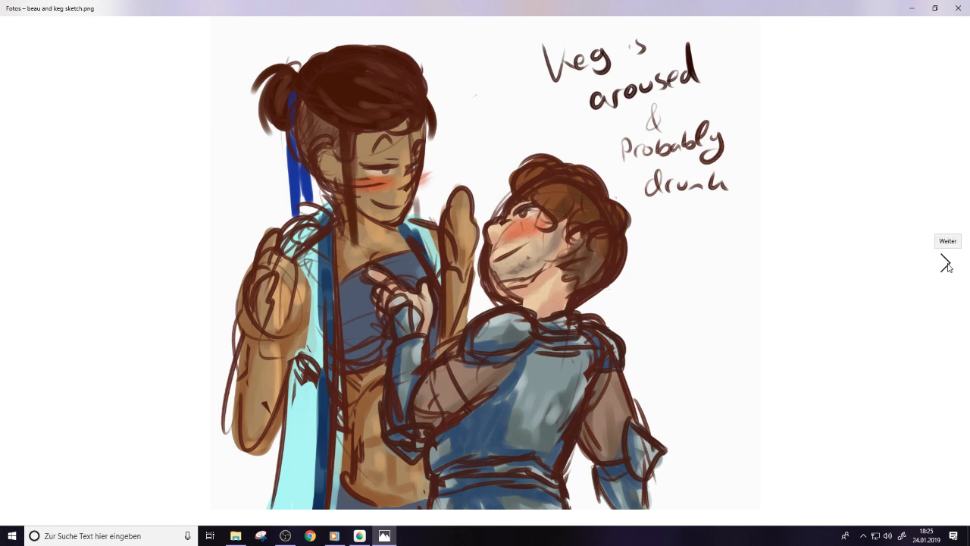
pyautogui.click(946, 264)
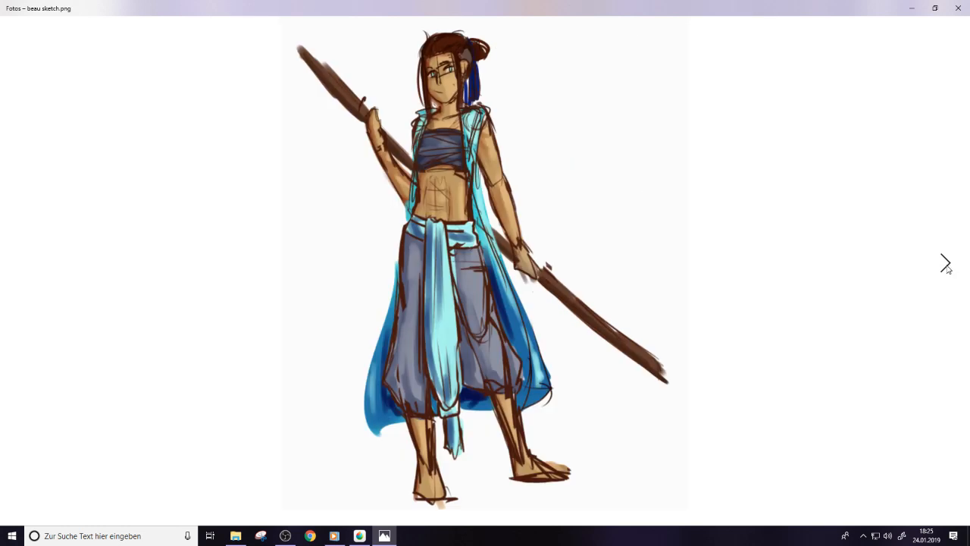
pyautogui.click(946, 264)
pyautogui.click(945, 263)
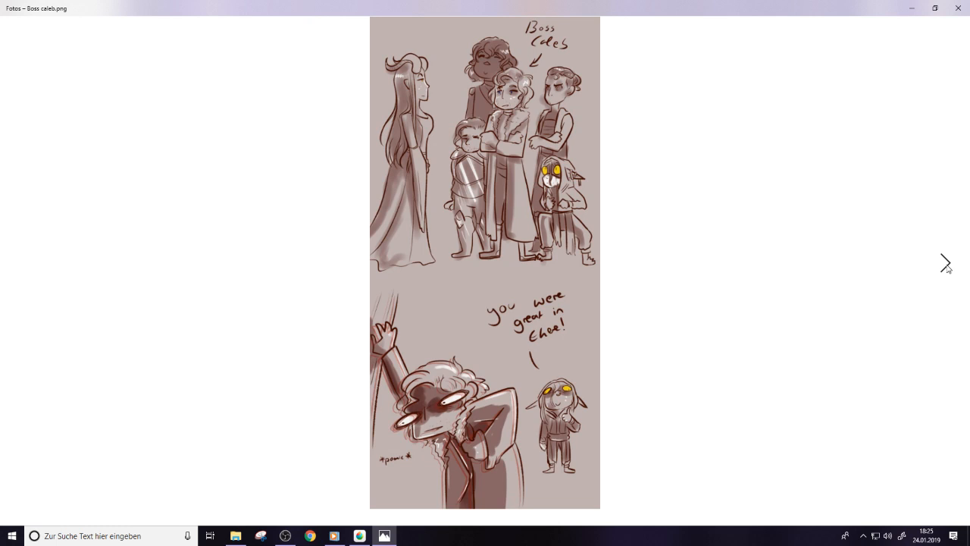
pyautogui.click(946, 263)
pyautogui.click(945, 264)
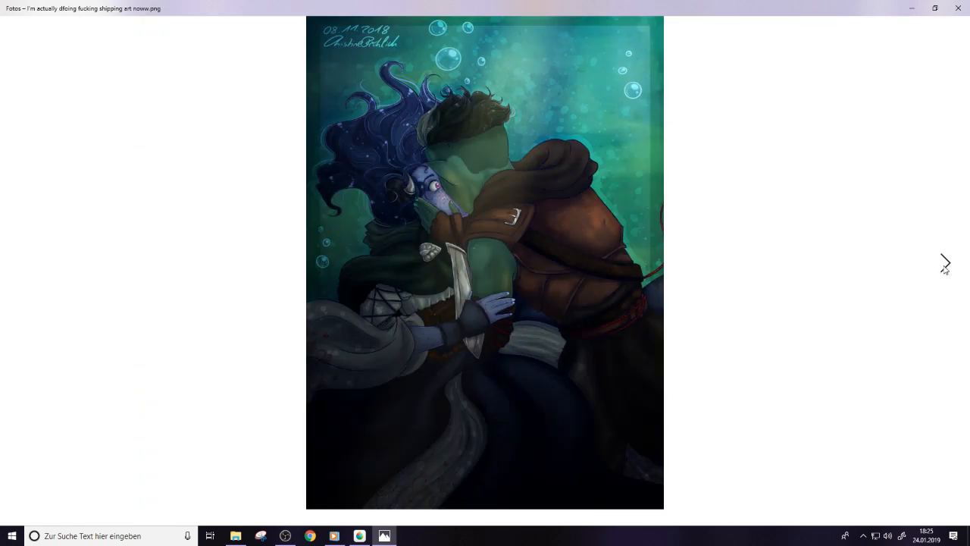
pyautogui.click(945, 264)
pyautogui.click(945, 264)
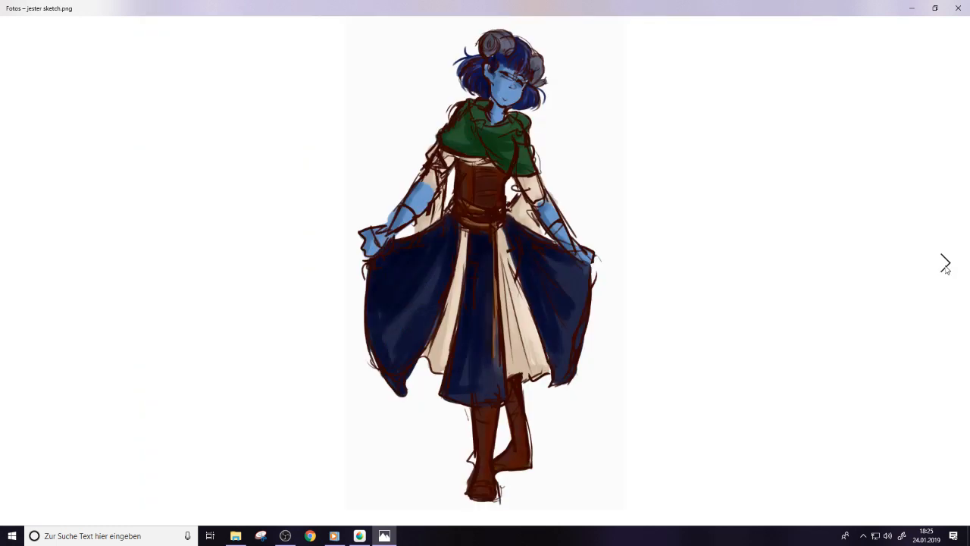
pyautogui.click(945, 264)
pyautogui.click(945, 264)
pyautogui.click(945, 263)
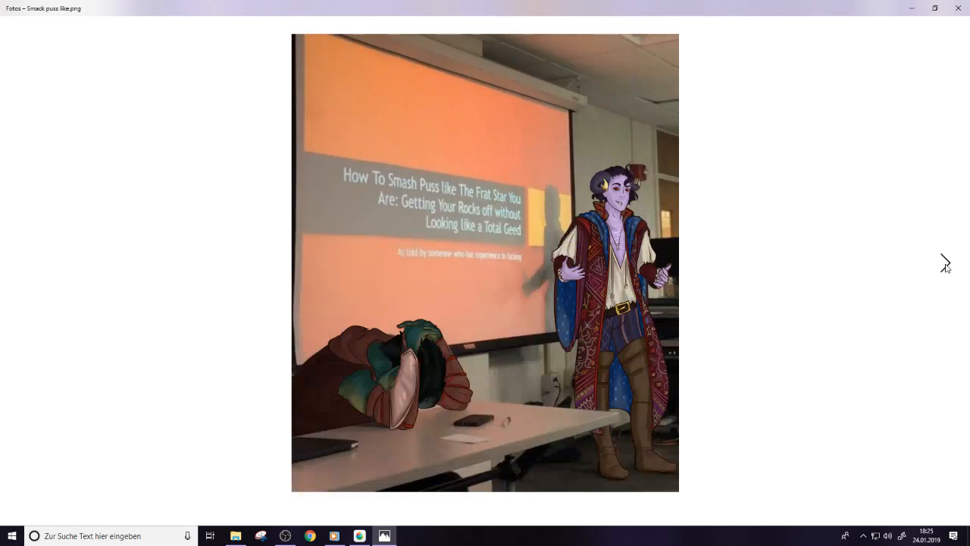
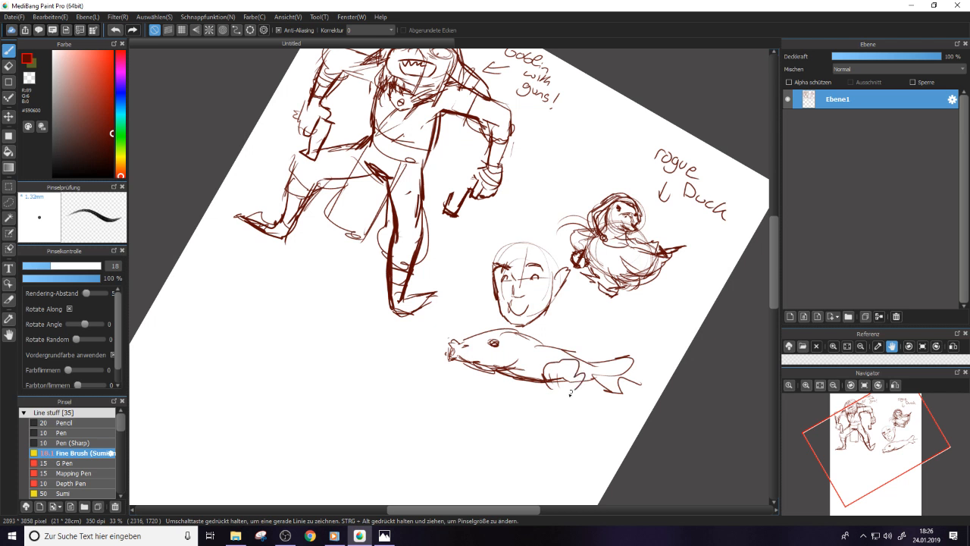
# Sketch a hand under the front of the fish, and add a hairline and hair strokes to the pointy-eared head
pyautogui.moveTo(474, 379)
pyautogui.mouseDown()
pyautogui.moveTo(478, 352)
pyautogui.moveTo(497, 371)
pyautogui.mouseUp()
pyautogui.moveTo(494, 273); pyautogui.dragTo(499, 253)
pyautogui.moveTo(503, 285)
pyautogui.mouseDown()
pyautogui.moveTo(501, 258)
pyautogui.moveTo(495, 273)
pyautogui.moveTo(495, 264)
pyautogui.moveTo(508, 243)
pyautogui.moveTo(531, 248)
pyautogui.moveTo(516, 254)
pyautogui.moveTo(541, 250)
pyautogui.moveTo(528, 237)
pyautogui.moveTo(496, 243)
pyautogui.moveTo(507, 231)
pyautogui.moveTo(561, 274)
pyautogui.mouseUp()
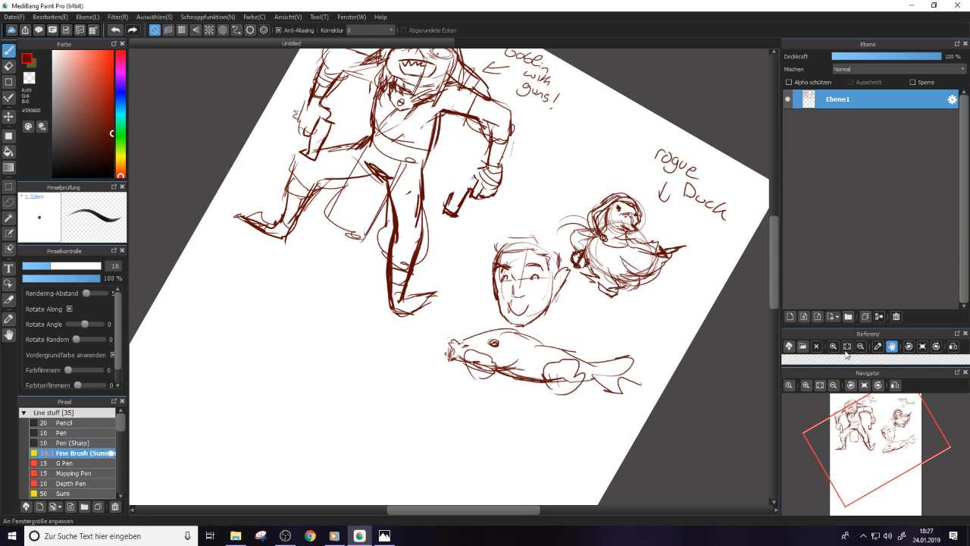
# Reset the canvas rotation to upright, and enlarge the Referenz panel
pyautogui.click(850, 385)
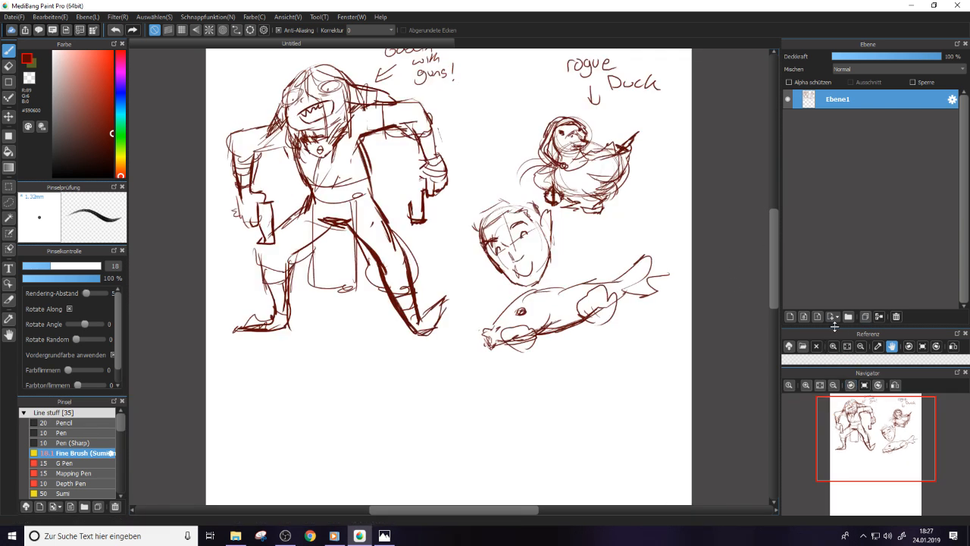
pyautogui.moveTo(834, 330); pyautogui.dragTo(833, 211)
# Look back through the earlier critical role images in Photos, and close the image viewer and the folder window
pyautogui.click(385, 535)
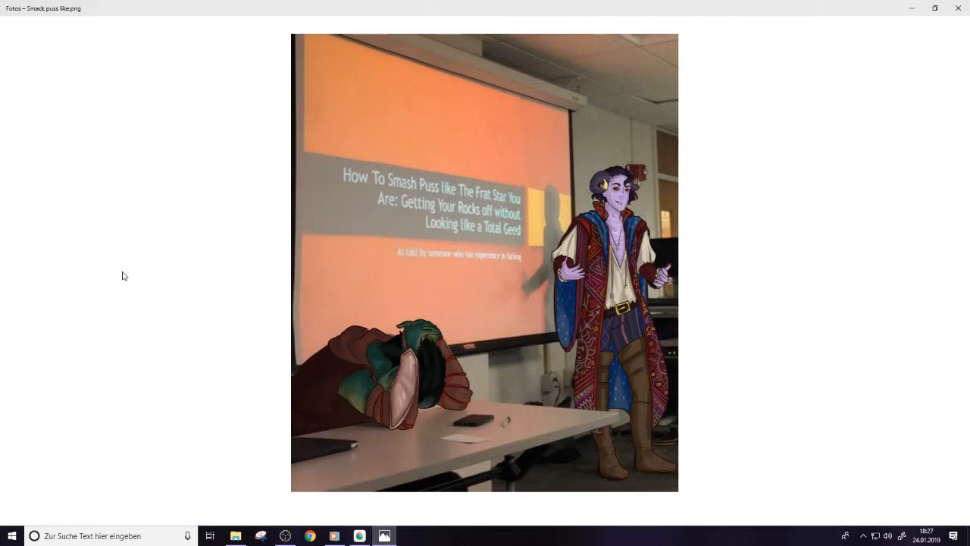
pyautogui.press('Left')
pyautogui.press('Left')
pyautogui.press('Left')
pyautogui.press('Left')
pyautogui.press('Right')
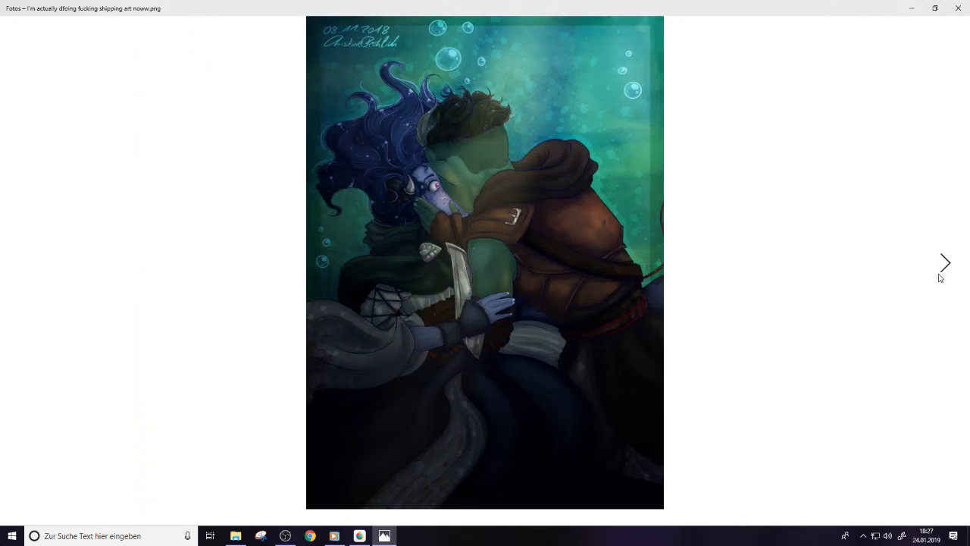
pyautogui.click(958, 8)
pyautogui.click(235, 536)
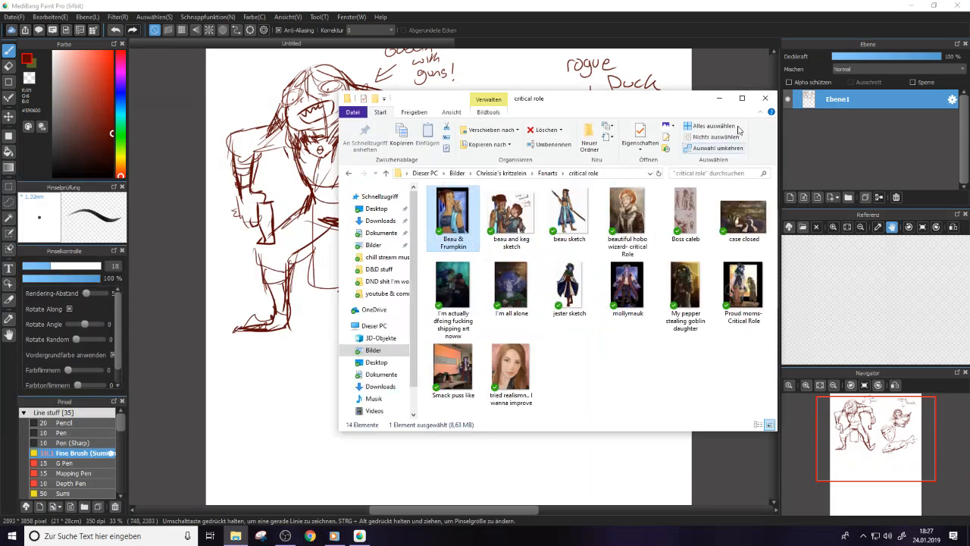
pyautogui.click(765, 98)
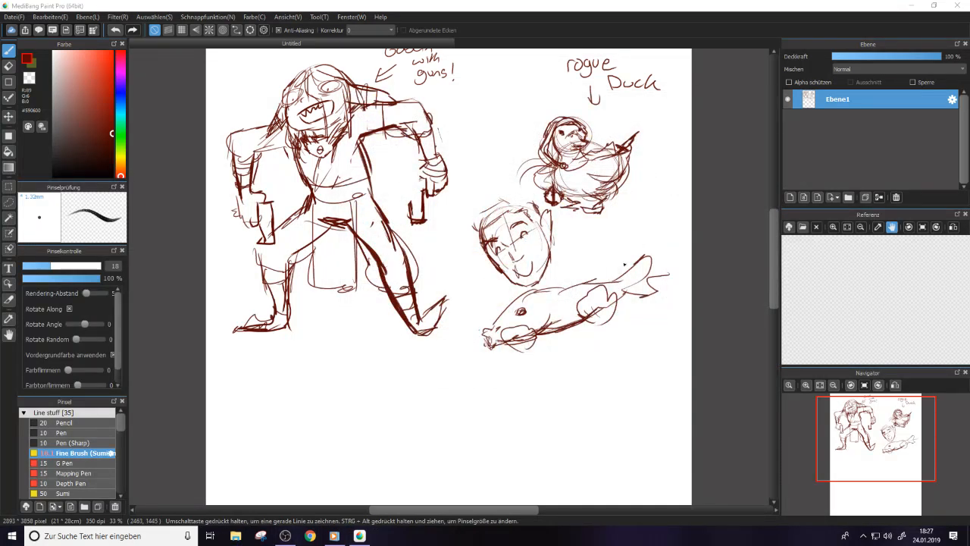
# Sketch messy hair on the head, both shoulders behind the fish, and the first forearm and sleeve lines
pyautogui.moveTo(505, 187)
pyautogui.mouseDown()
pyautogui.moveTo(473, 218)
pyautogui.moveTo(474, 239)
pyautogui.moveTo(479, 217)
pyautogui.moveTo(509, 193)
pyautogui.moveTo(528, 189)
pyautogui.moveTo(517, 195)
pyautogui.moveTo(541, 210)
pyautogui.mouseUp()
pyautogui.moveTo(506, 282)
pyautogui.mouseDown()
pyautogui.moveTo(513, 293)
pyautogui.moveTo(514, 279)
pyautogui.moveTo(465, 306)
pyautogui.mouseUp()
pyautogui.moveTo(555, 265); pyautogui.dragTo(599, 278)
pyautogui.moveTo(598, 325); pyautogui.dragTo(634, 343)
pyautogui.moveTo(536, 346)
pyautogui.mouseDown()
pyautogui.moveTo(514, 361)
pyautogui.moveTo(485, 375)
pyautogui.mouseUp()
pyautogui.moveTo(479, 351); pyautogui.dragTo(468, 321)
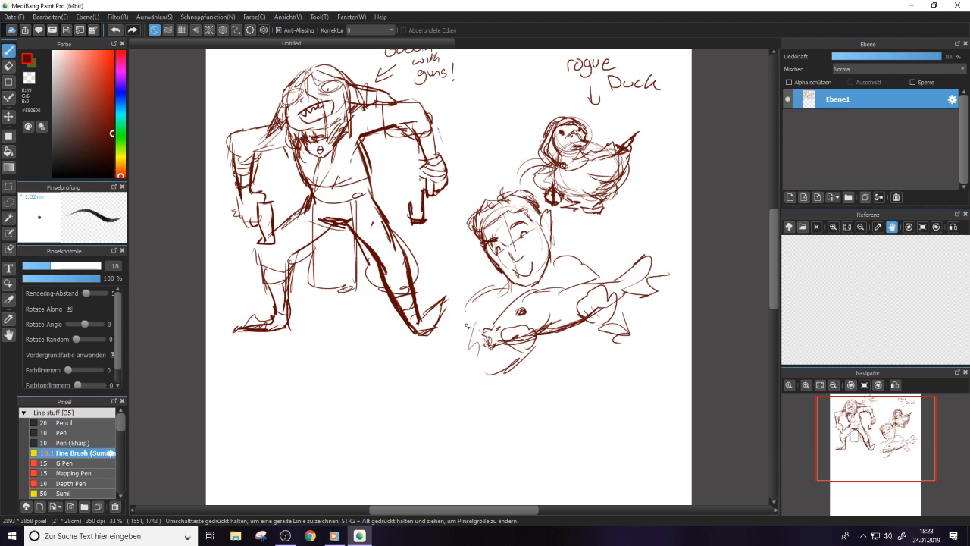
pyautogui.click(912, 4)
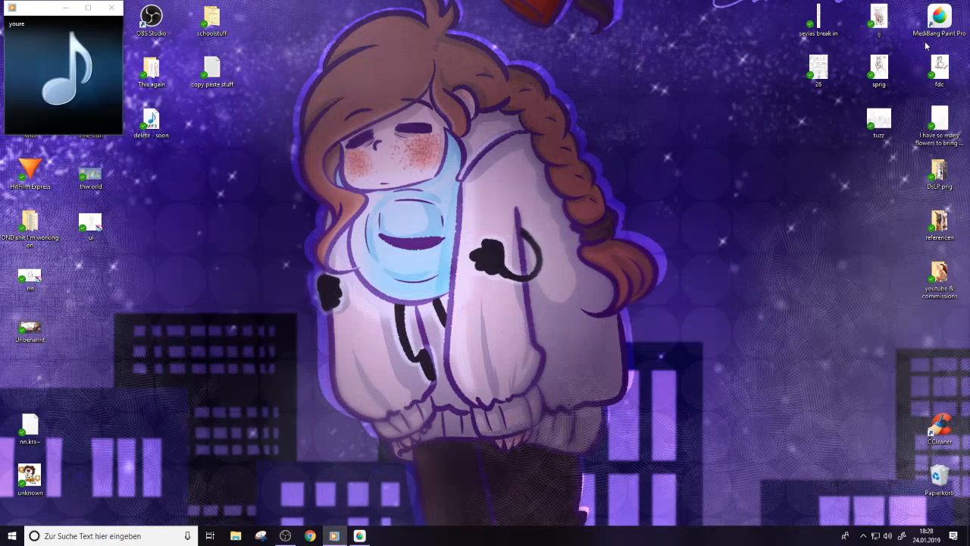
pyautogui.click(939, 30)
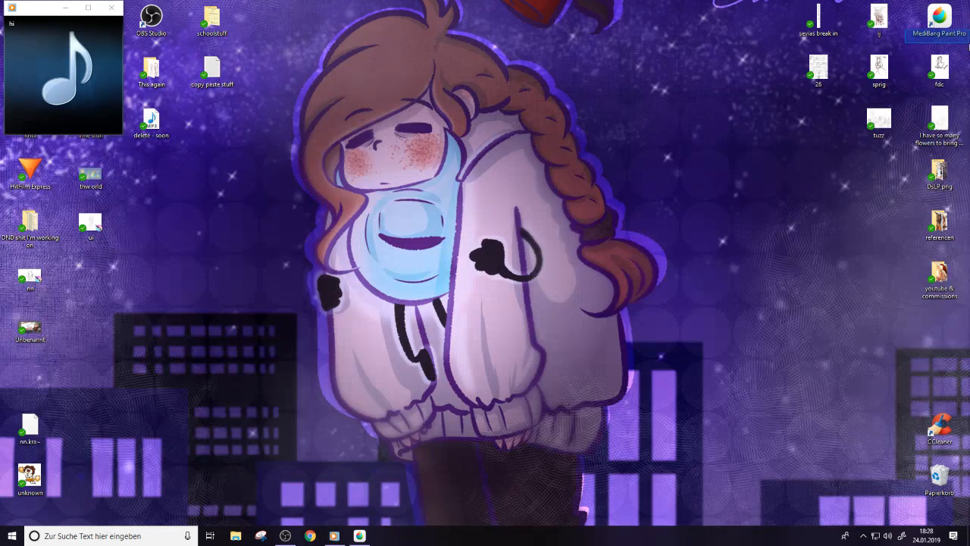
pyautogui.click(901, 37)
pyautogui.click(357, 535)
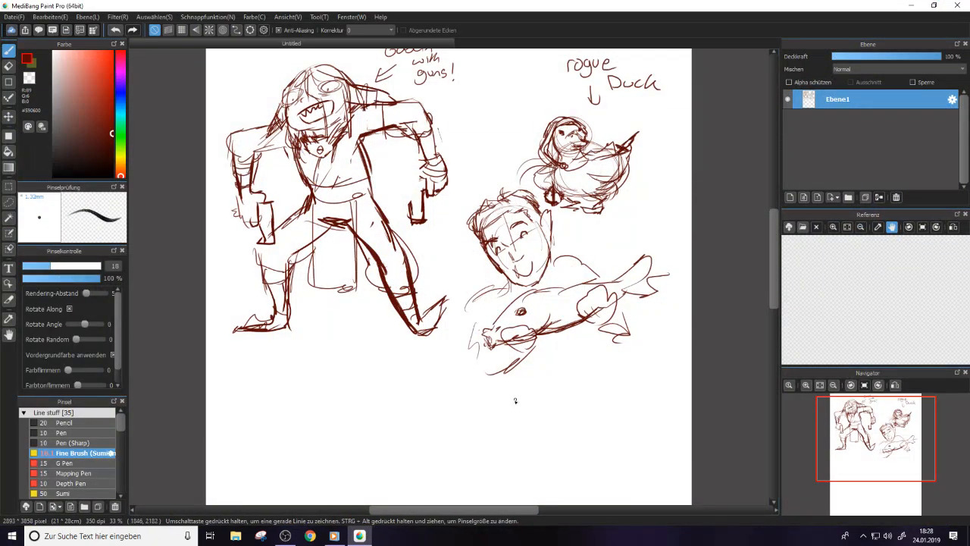
# Draw the upper arm and bent elbow below the fish's head, and the loose sleeve folds below its tail end
pyautogui.moveTo(477, 295)
pyautogui.mouseDown()
pyautogui.moveTo(471, 355)
pyautogui.moveTo(471, 382)
pyautogui.mouseUp()
pyautogui.moveTo(532, 341)
pyautogui.mouseDown()
pyautogui.moveTo(519, 378)
pyautogui.moveTo(481, 394)
pyautogui.mouseUp()
pyautogui.moveTo(476, 338); pyautogui.dragTo(514, 379)
pyautogui.moveTo(532, 344)
pyautogui.mouseDown()
pyautogui.moveTo(505, 391)
pyautogui.moveTo(485, 369)
pyautogui.mouseUp()
pyautogui.moveTo(593, 325); pyautogui.dragTo(622, 376)
pyautogui.moveTo(602, 328)
pyautogui.mouseDown()
pyautogui.moveTo(629, 335)
pyautogui.moveTo(629, 326)
pyautogui.mouseUp()
pyautogui.moveTo(627, 326)
pyautogui.mouseDown()
pyautogui.moveTo(638, 359)
pyautogui.moveTo(620, 370)
pyautogui.mouseUp()
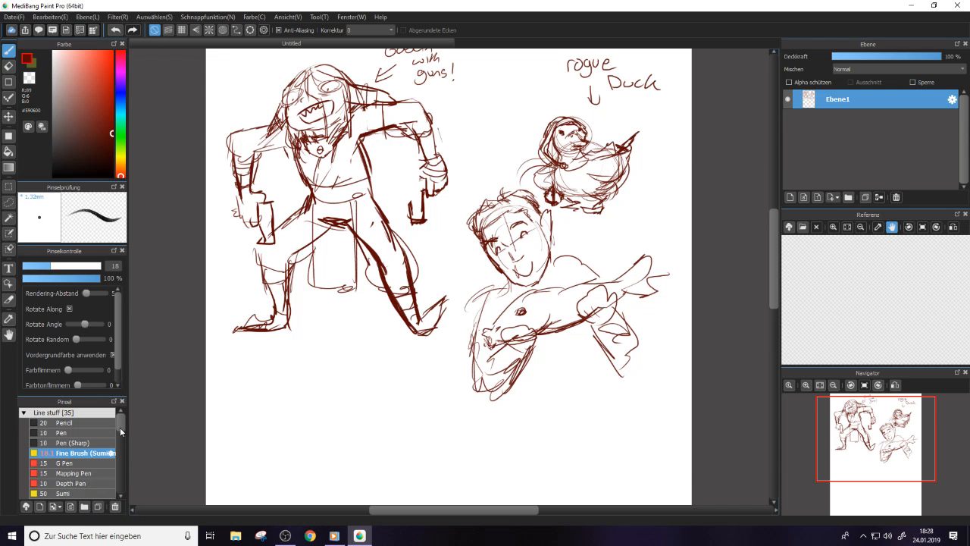
pyautogui.click(99, 413)
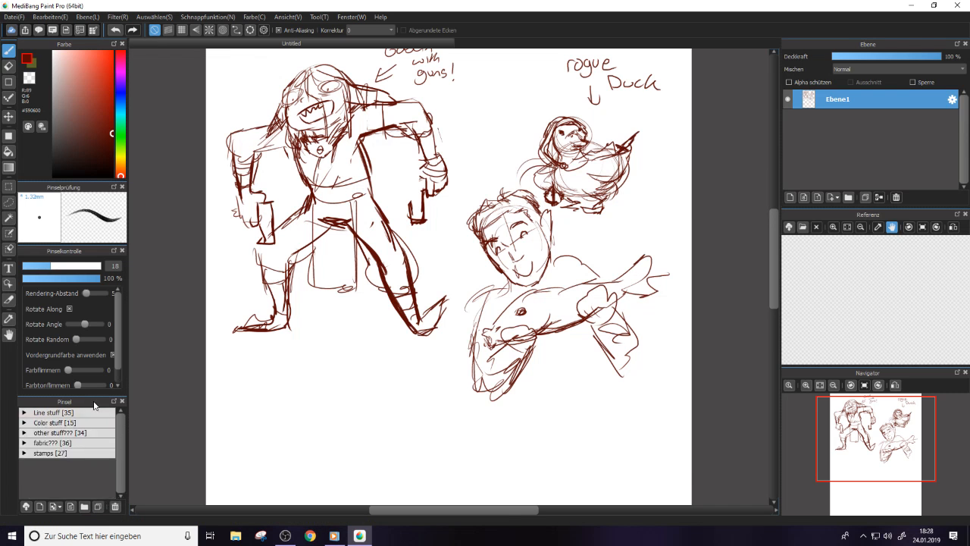
pyautogui.click(98, 412)
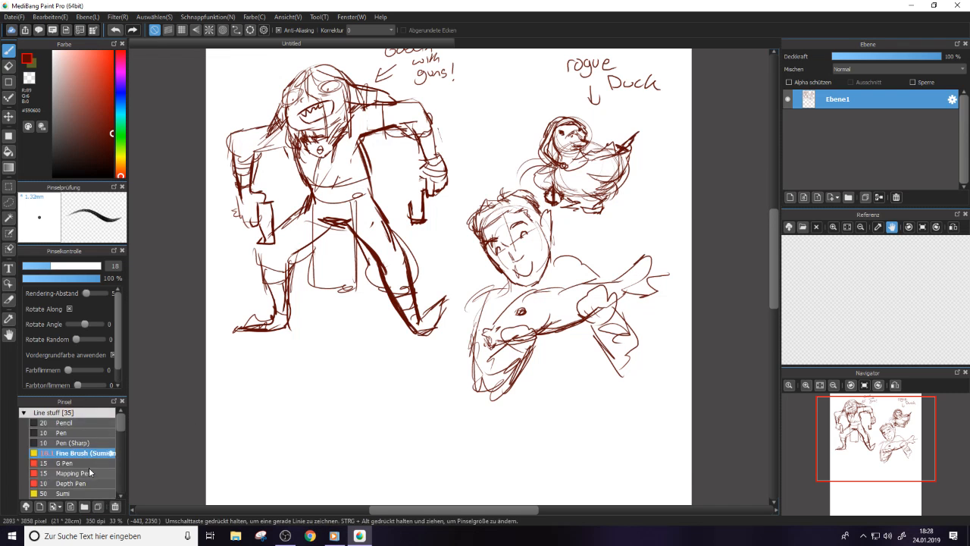
pyautogui.click(25, 506)
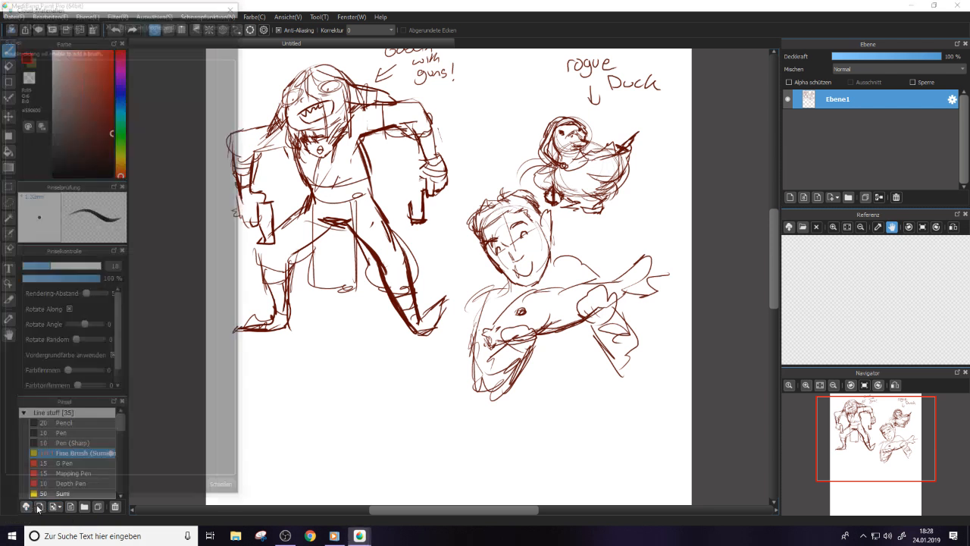
pyautogui.click(234, 4)
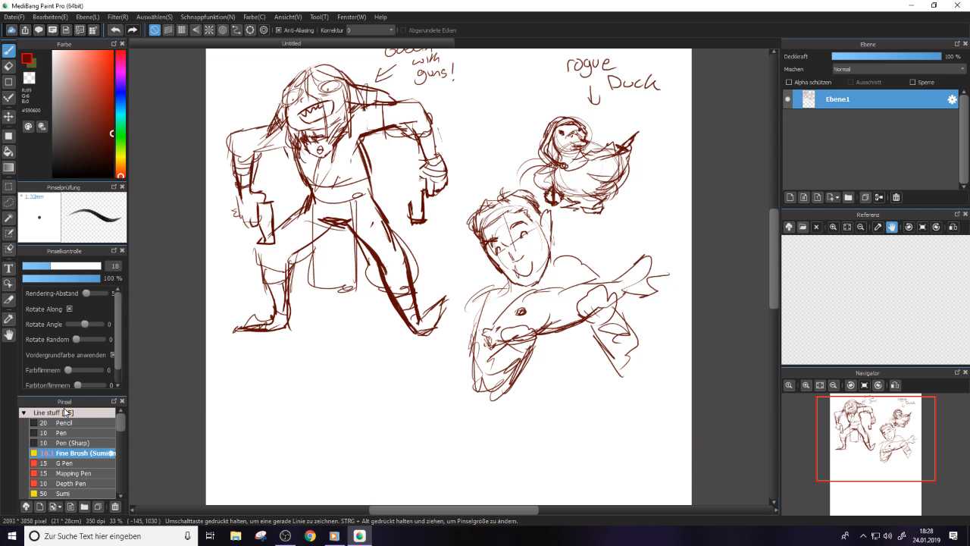
# Refine the hand gripping the fish near its tail with darker finger and outline strokes
pyautogui.moveTo(774, 259); pyautogui.dragTo(774, 271)
pyautogui.moveTo(589, 256); pyautogui.dragTo(623, 303)
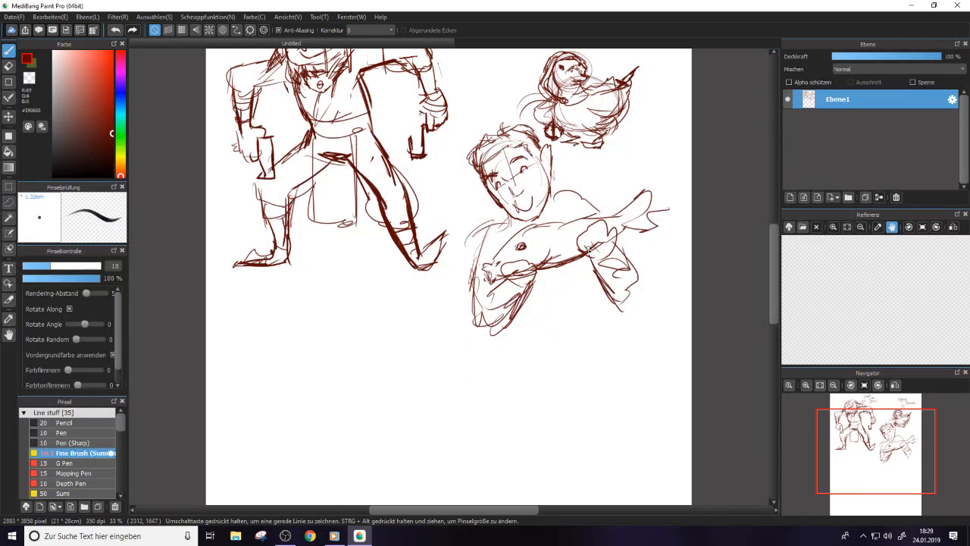
pyautogui.press('e')
pyautogui.press('e')
pyautogui.moveTo(582, 220); pyautogui.dragTo(579, 251)
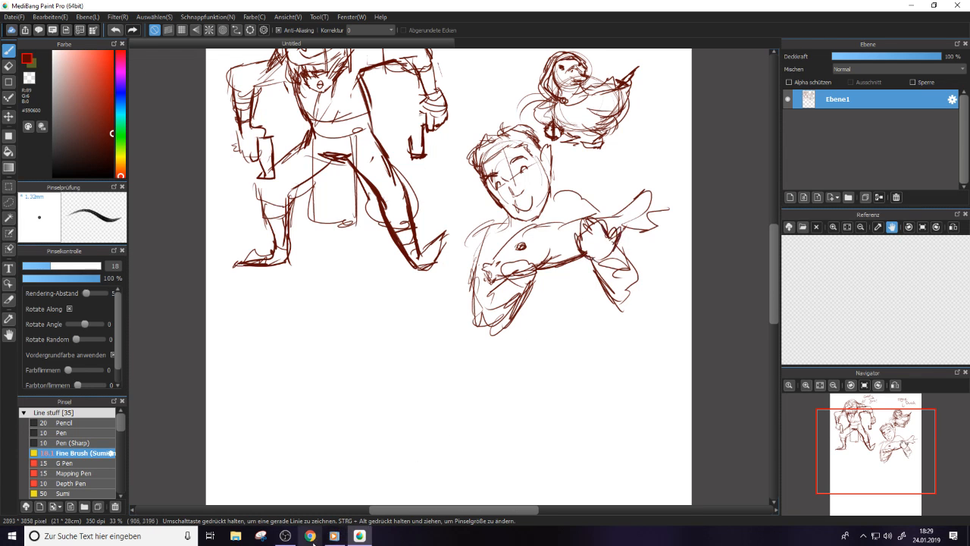
# Switch to Chrome, go to DeviantArt, and open the gallery of the signed-in profile
pyautogui.click(310, 536)
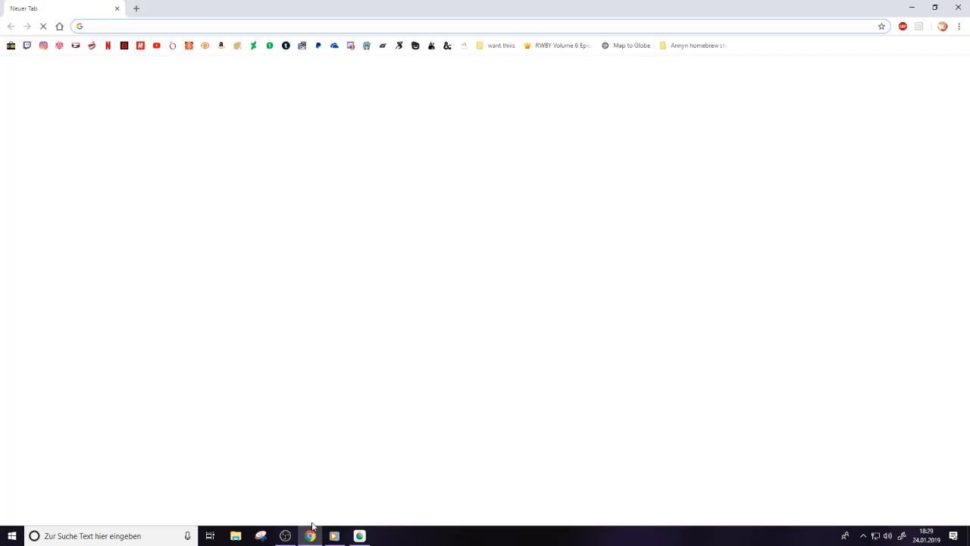
pyautogui.click(254, 46)
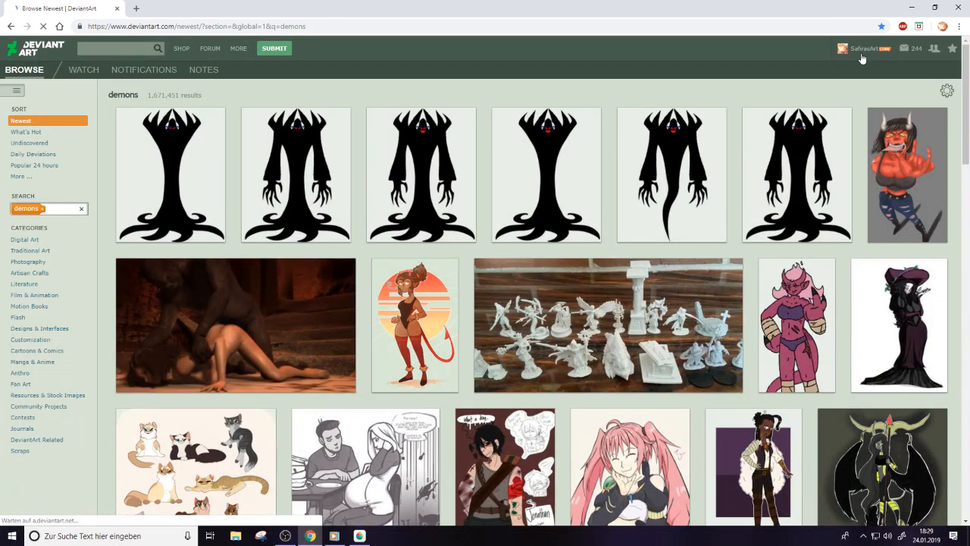
pyautogui.click(861, 53)
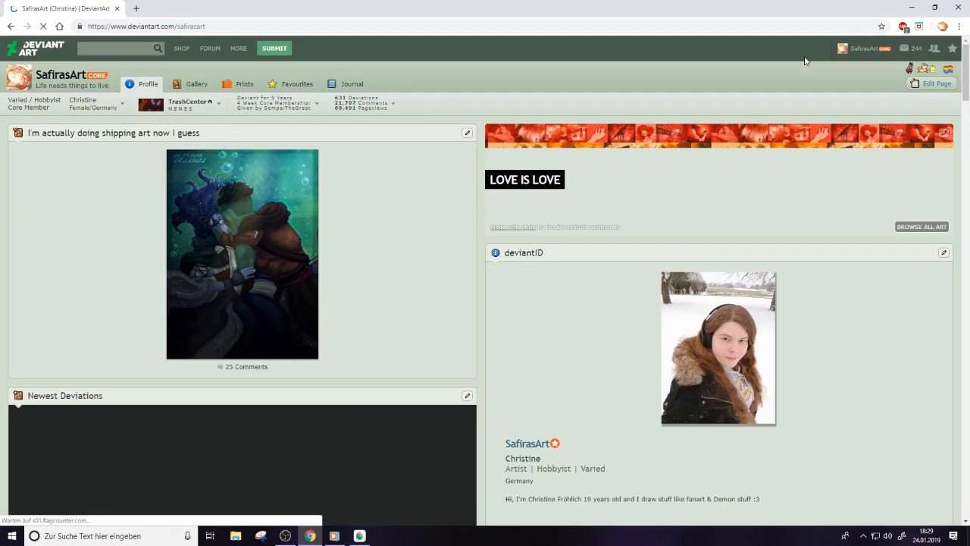
pyautogui.click(196, 84)
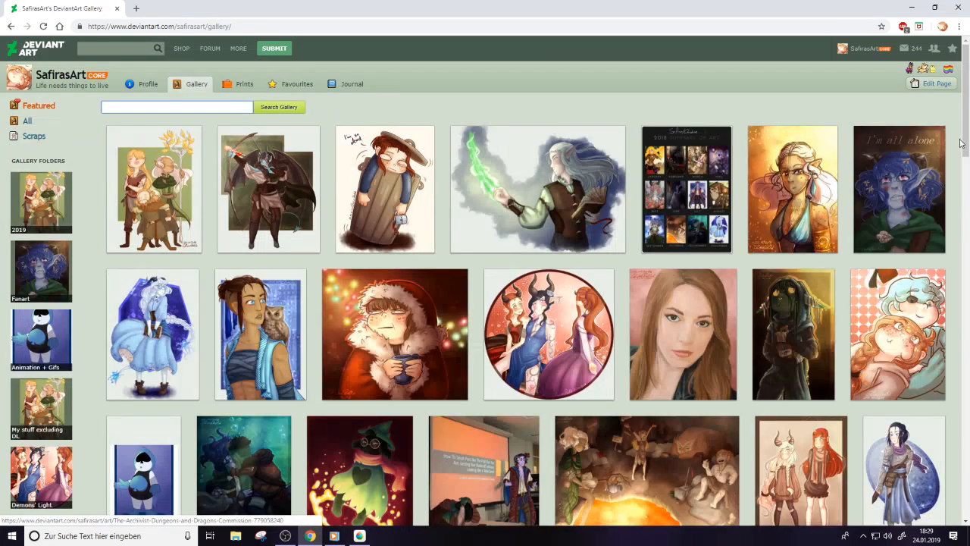
# Open the gallery's 2015 folder and view the "Bipper -Gravity Falls" artwork
pyautogui.scroll(-6, 940, 294)
pyautogui.moveTo(966, 163); pyautogui.dragTo(967, 304)
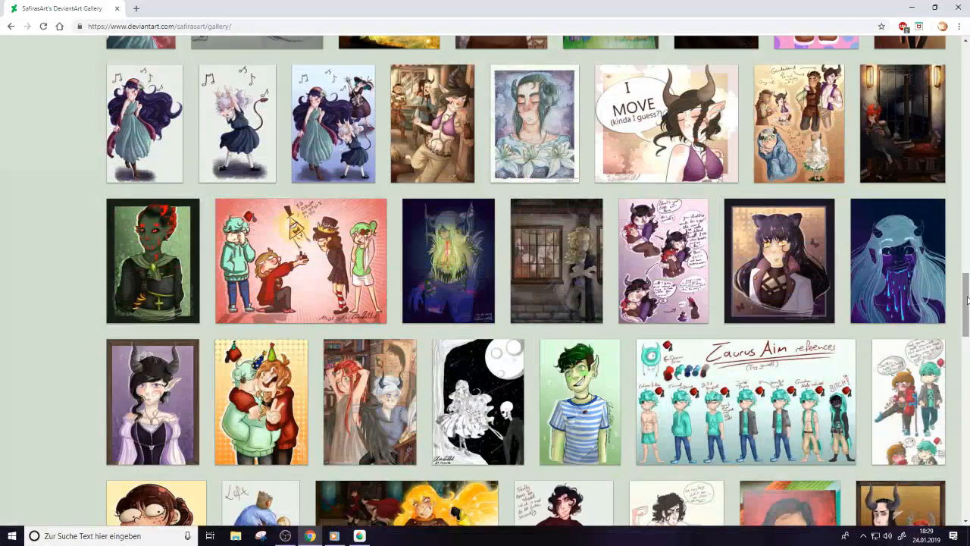
pyautogui.scroll(13, 936, 189)
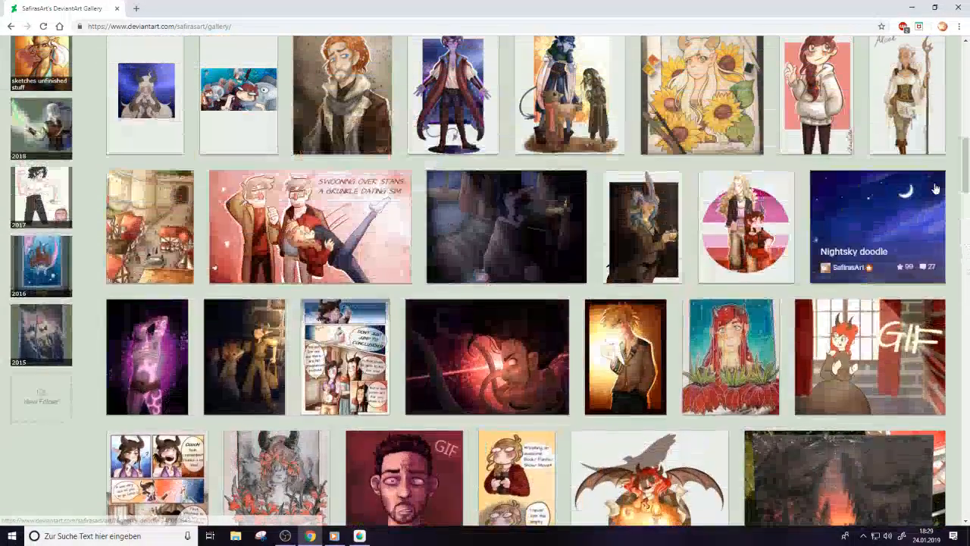
pyautogui.click(47, 345)
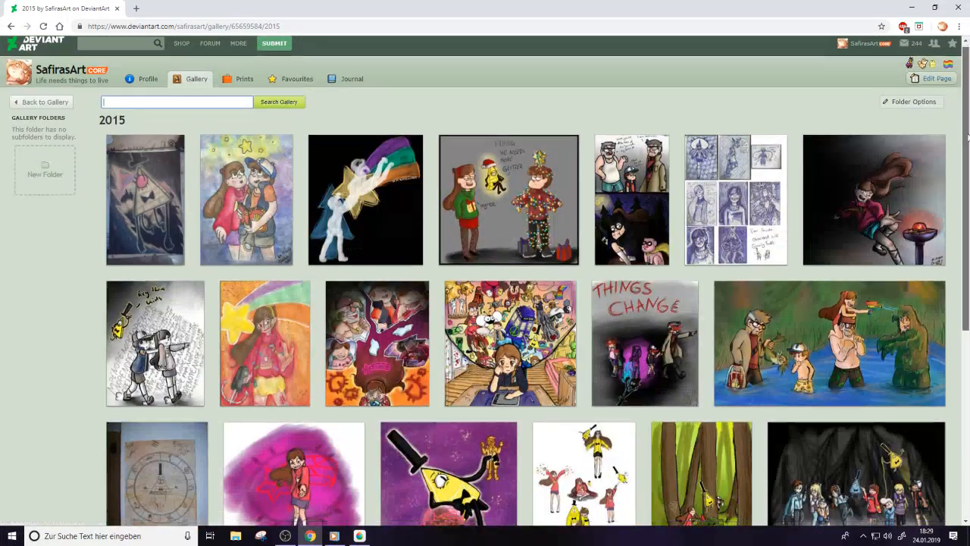
pyautogui.scroll(-5, 795, 293)
pyautogui.click(459, 320)
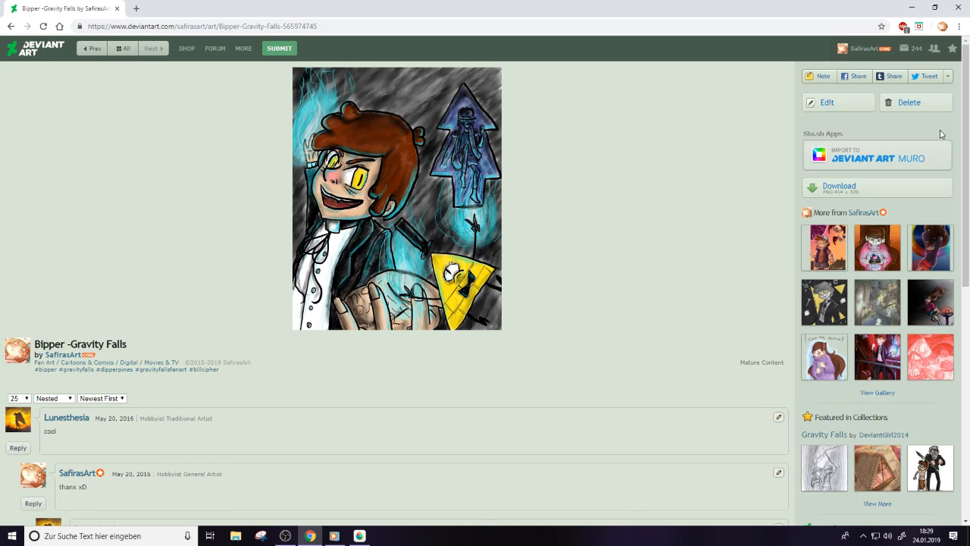
# Examine the comments and submission details on the "Bipper -Gravity Falls" page
pyautogui.scroll(-3, 950, 298)
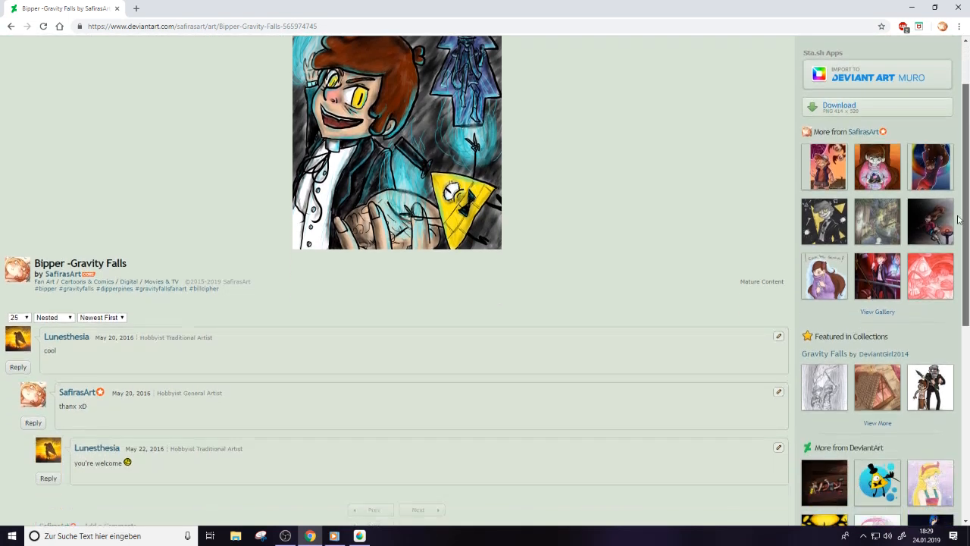
pyautogui.scroll(-2, 950, 298)
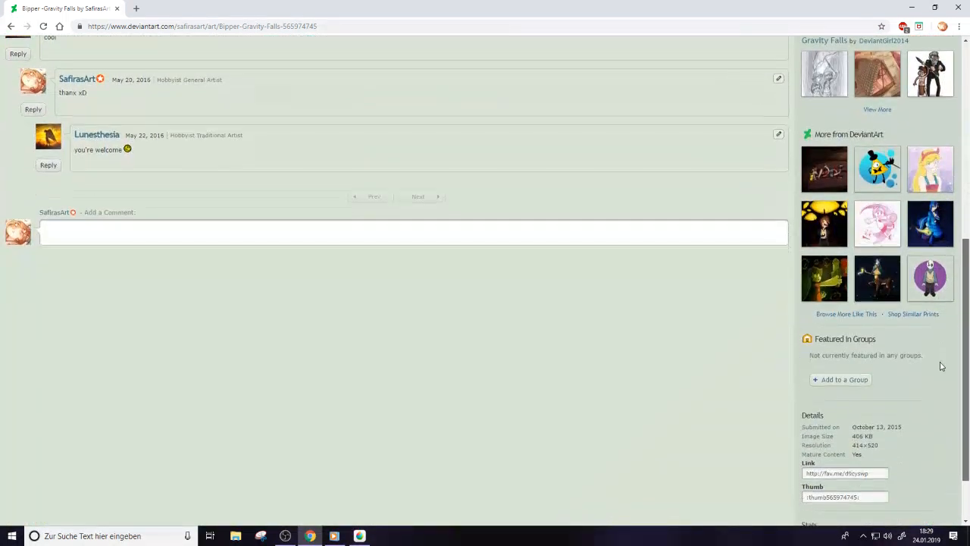
pyautogui.moveTo(967, 303); pyautogui.dragTo(968, 98)
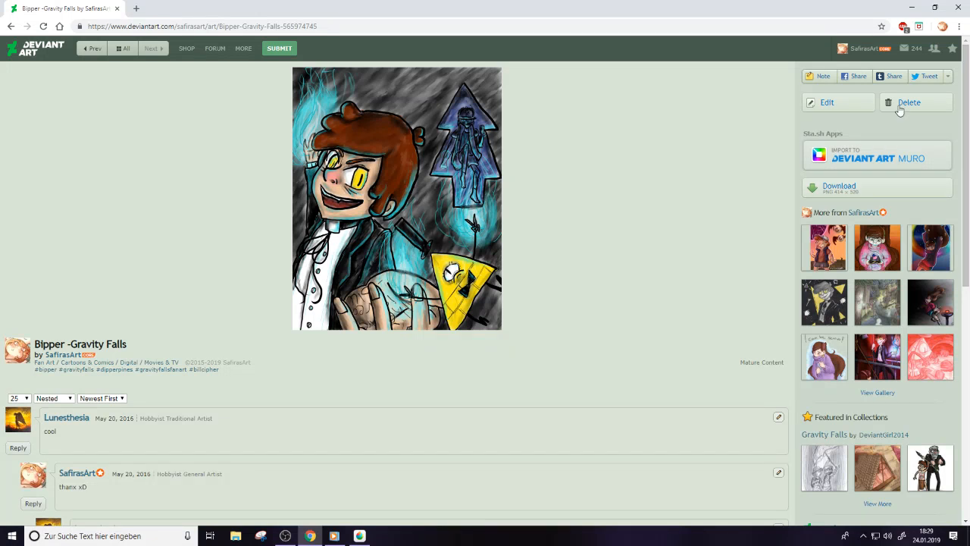
# Switch to File Explorer and open the "own artwork" folder inside the personal drawings folder under Bilder
pyautogui.click(912, 6)
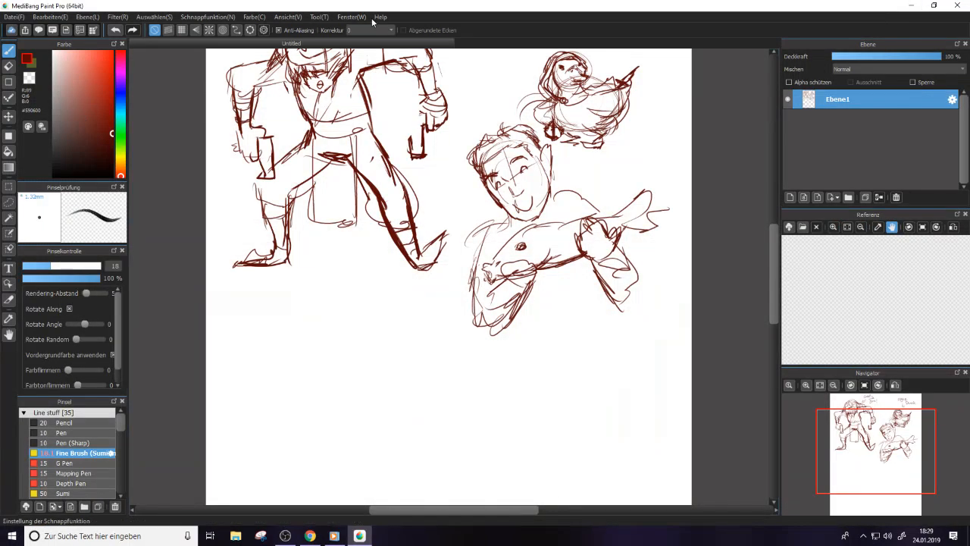
pyautogui.click(912, 5)
pyautogui.click(236, 534)
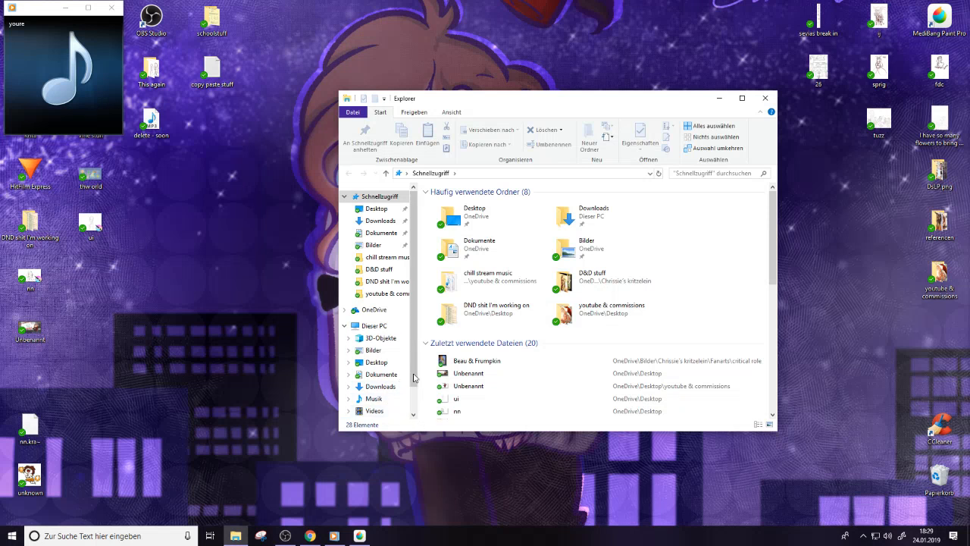
pyautogui.scroll(-1, 379, 379)
pyautogui.scroll(1, 413, 410)
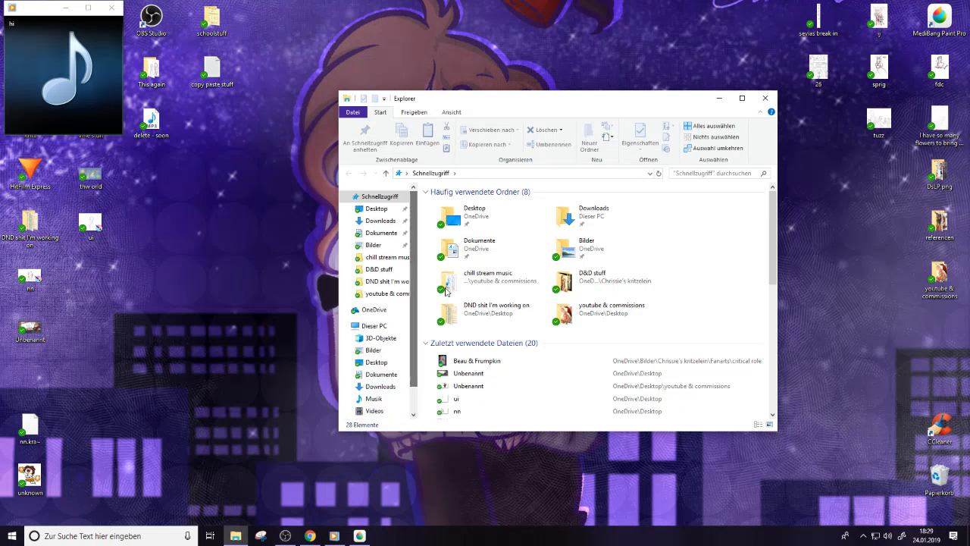
pyautogui.doubleClick(617, 250)
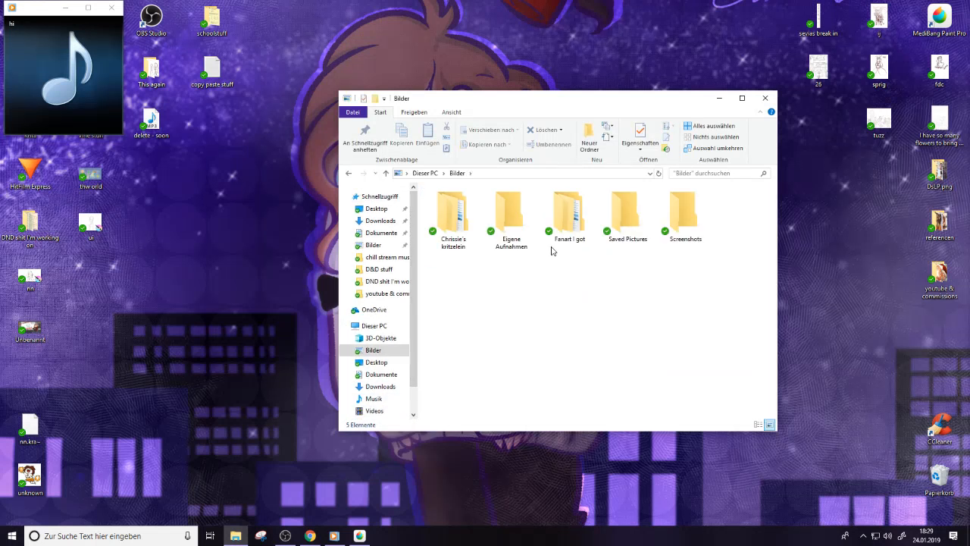
pyautogui.doubleClick(449, 216)
pyautogui.doubleClick(684, 213)
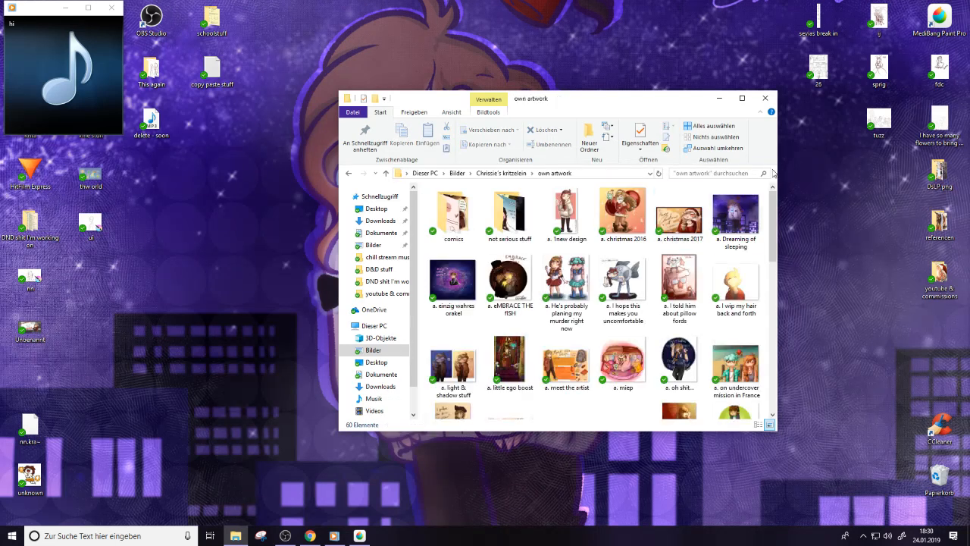
# Find the image "oldes most shittiest digital art piece there is" in the folder, view it in Fotos and close it
pyautogui.moveTo(771, 207); pyautogui.dragTo(765, 371)
pyautogui.click(742, 318)
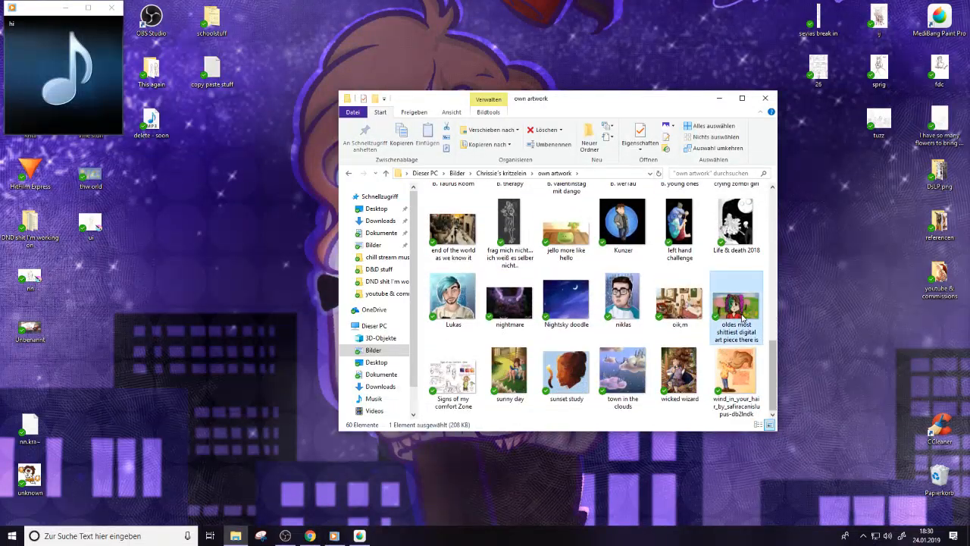
pyautogui.doubleClick(741, 318)
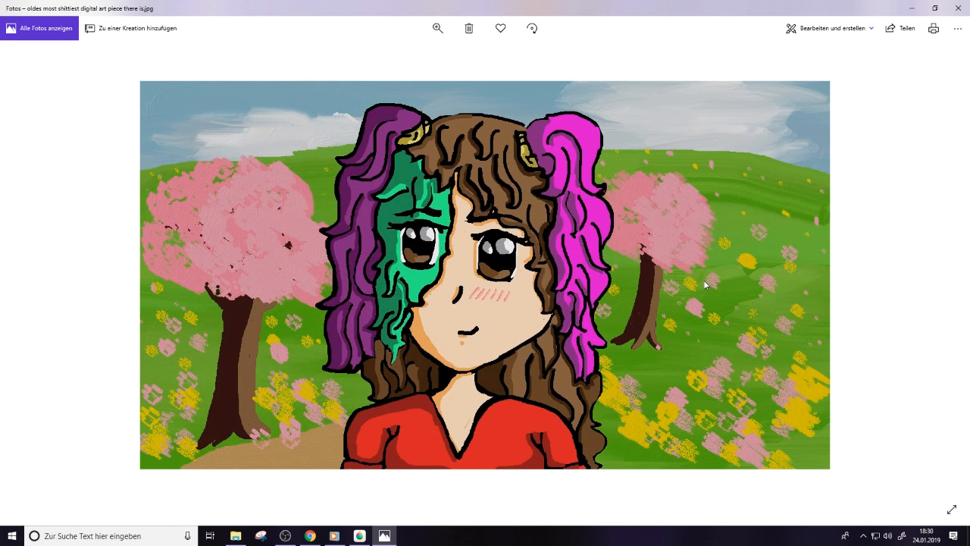
pyautogui.click(957, 8)
# Return to the parent drawings folder, open the "Demons' Light" folder and look through its artwork
pyautogui.scroll(10, 773, 333)
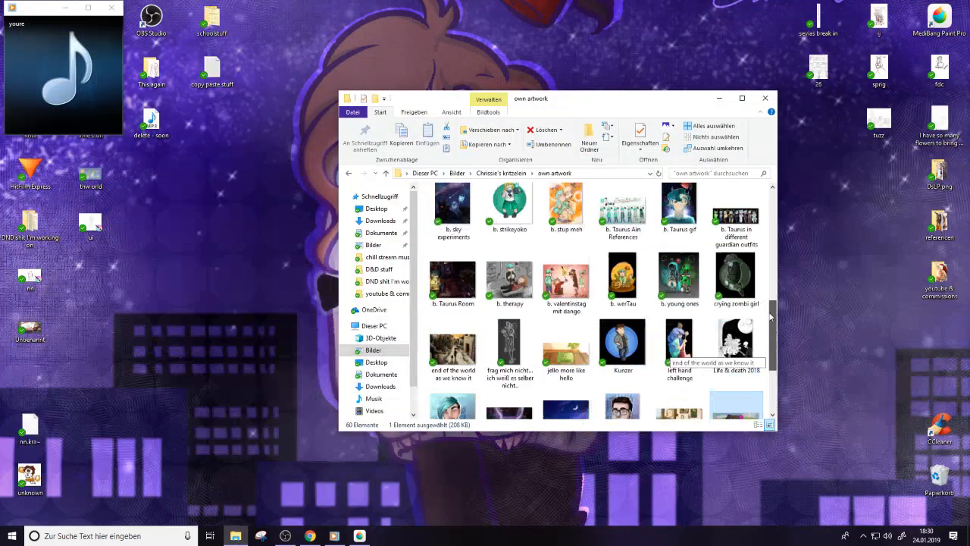
pyautogui.click(349, 175)
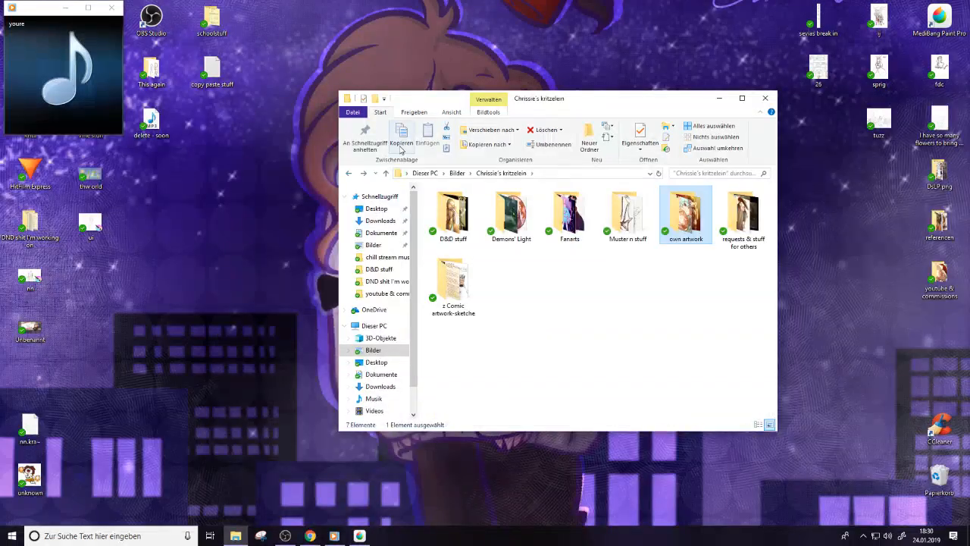
pyautogui.doubleClick(495, 238)
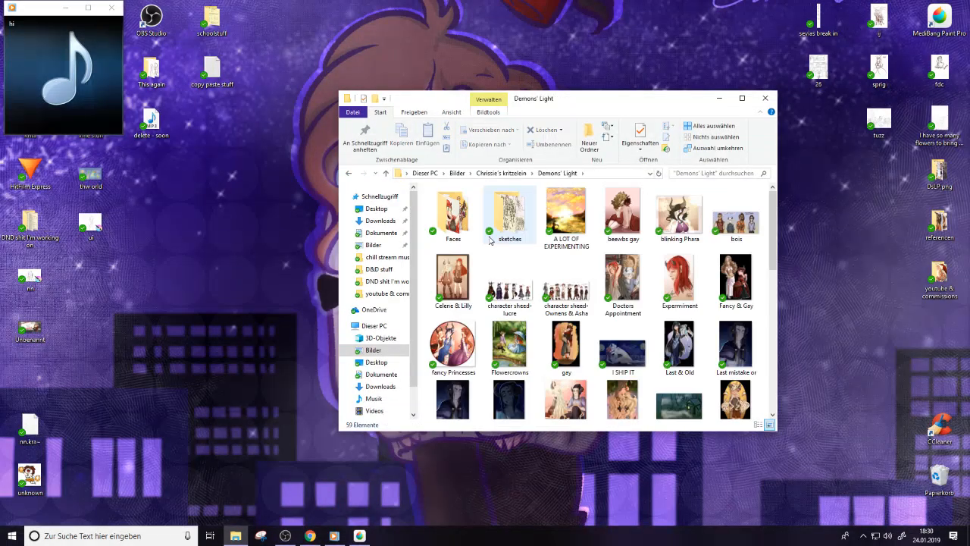
pyautogui.scroll(-3, 765, 283)
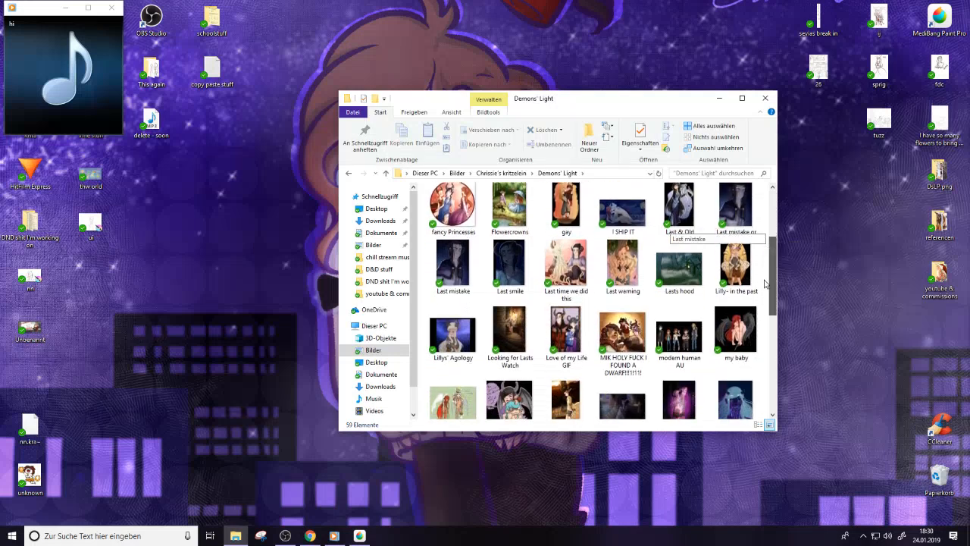
pyautogui.scroll(-8, 765, 283)
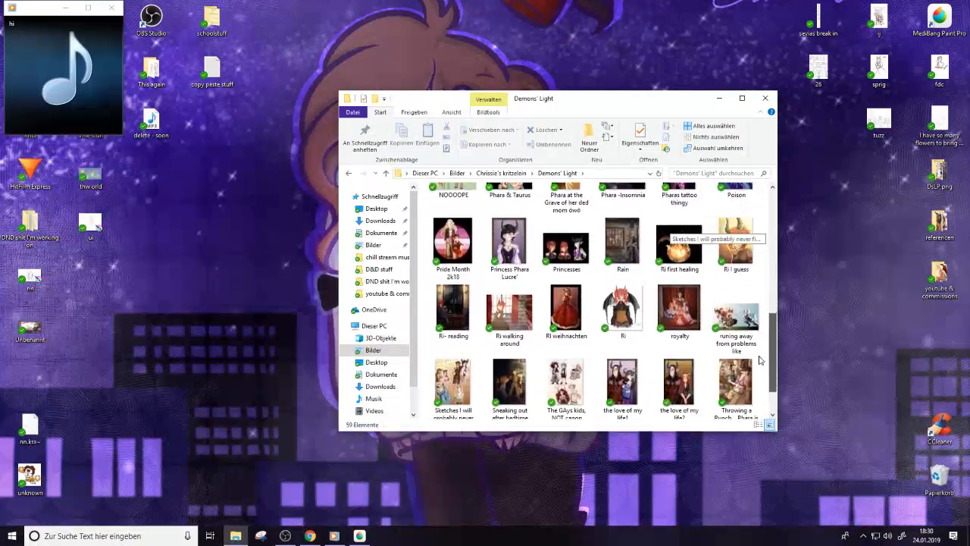
# View Ri.png and the following image, royalty.png, in Fotos, and close the viewer
pyautogui.doubleClick(626, 307)
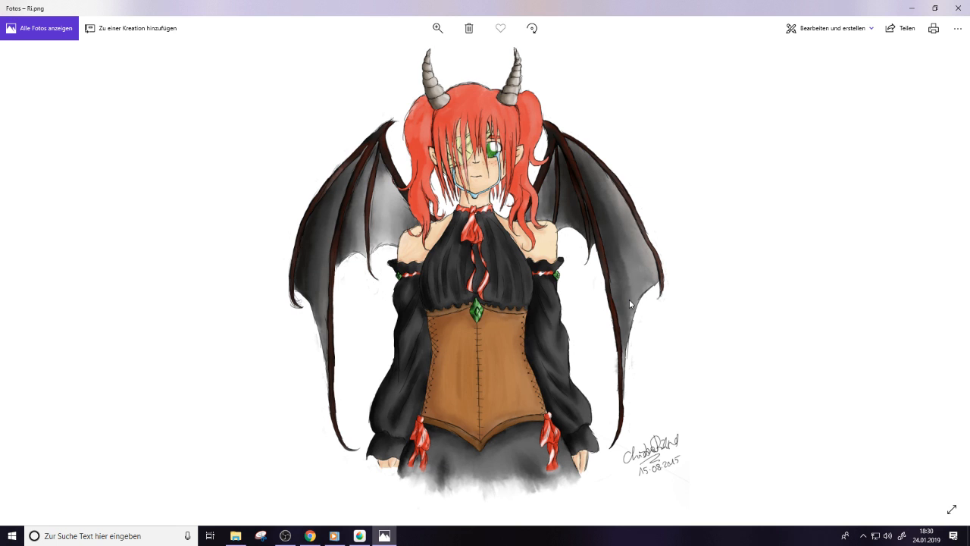
pyautogui.click(944, 263)
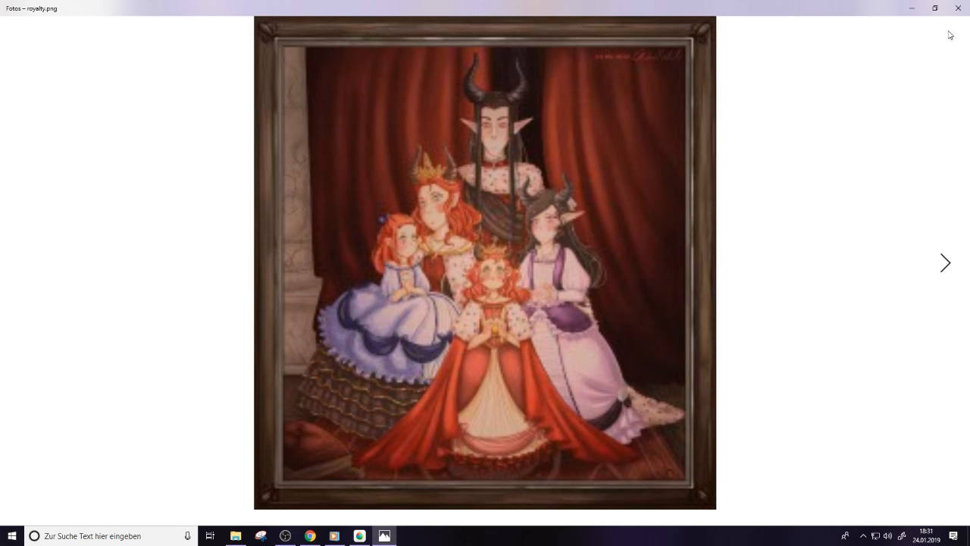
pyautogui.click(958, 8)
# Look over the remaining "Demons' Light" artwork, go back to the parent folder and open "D&D stuff"
pyautogui.scroll(-2, 767, 370)
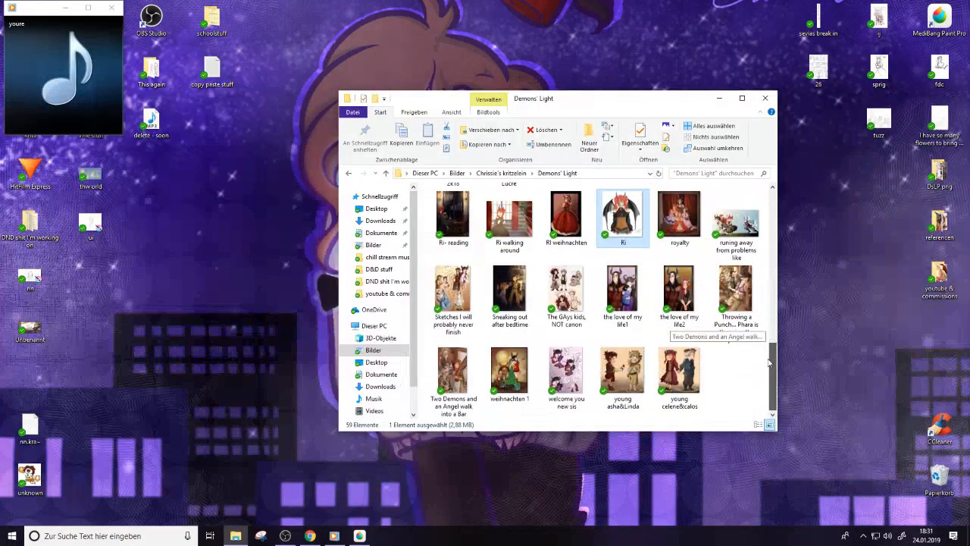
pyautogui.moveTo(767, 361); pyautogui.dragTo(765, 168)
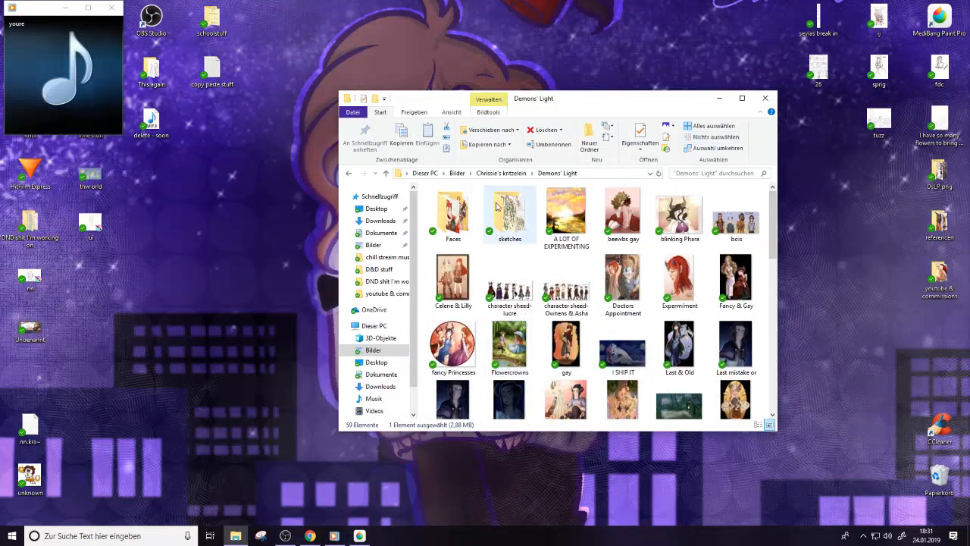
pyautogui.click(350, 175)
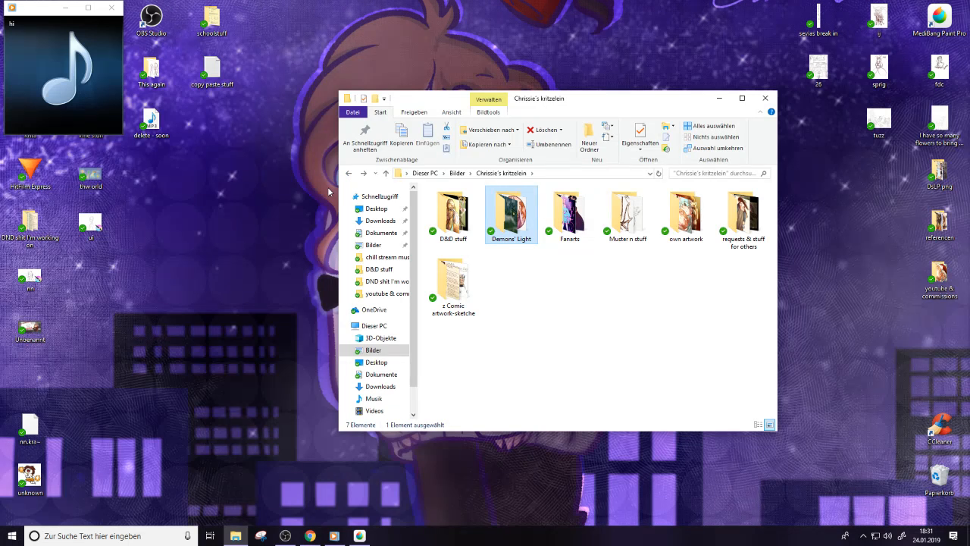
pyautogui.doubleClick(451, 220)
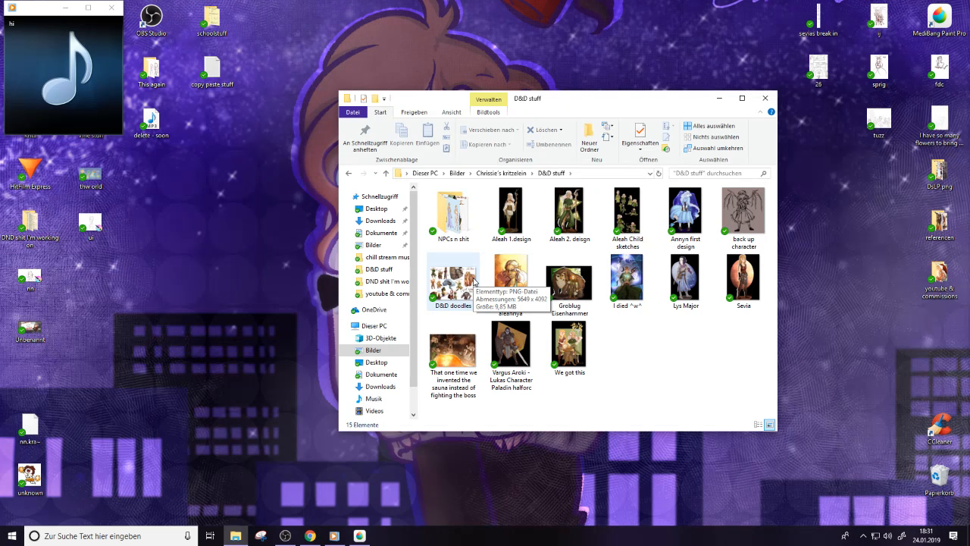
# Switch back to Chrome and reopen the full DeviantArt gallery from the signed-in profile
pyautogui.click(359, 535)
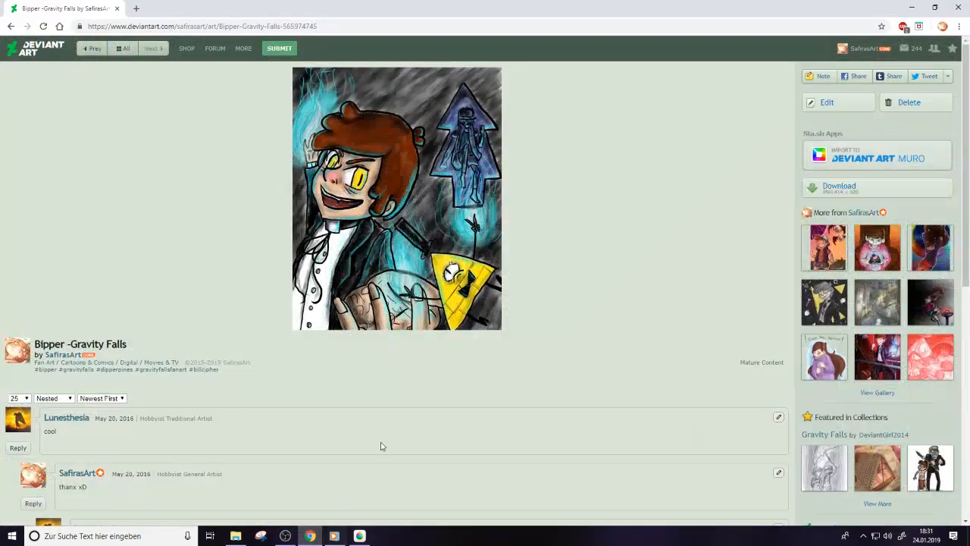
pyautogui.click(862, 51)
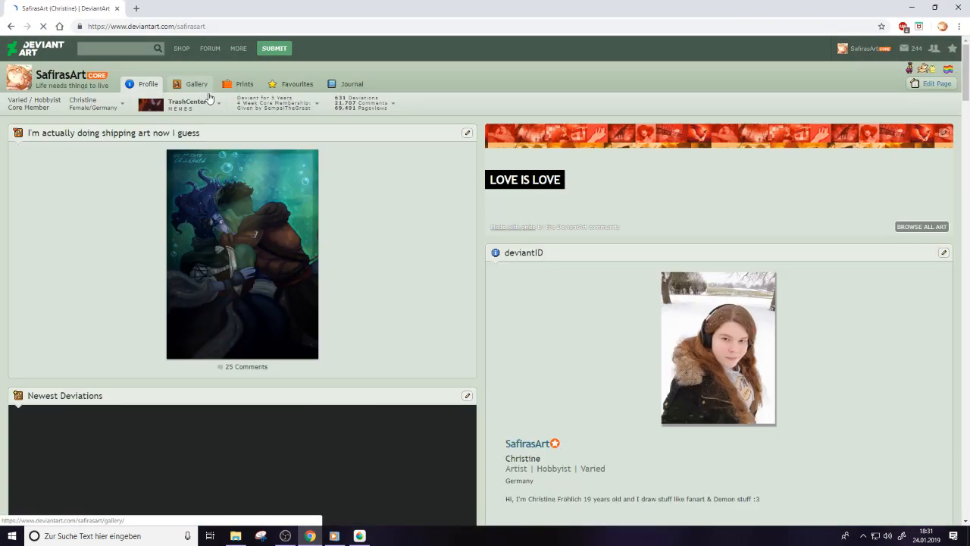
pyautogui.click(204, 95)
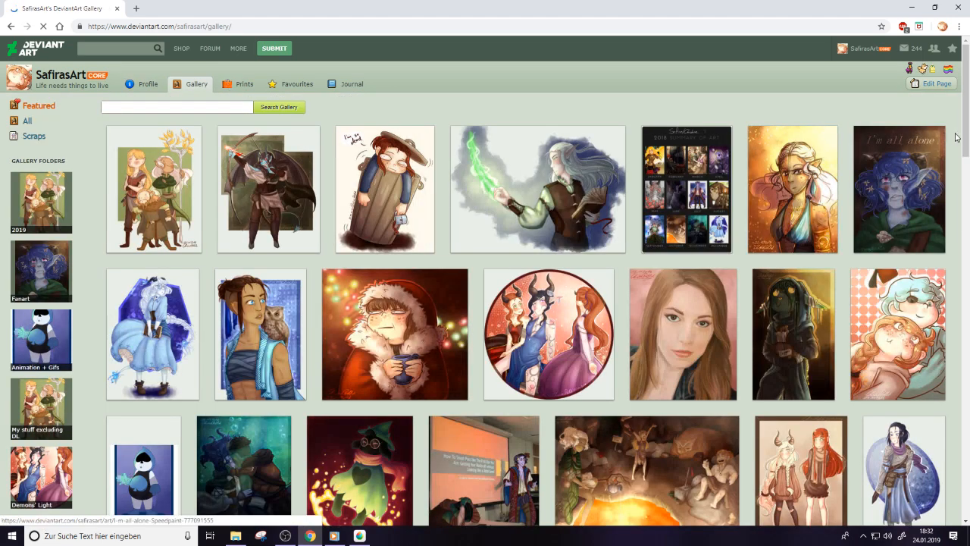
# Look through the full DeviantArt gallery down to the older artwork and return to its beginning
pyautogui.scroll(-6, 951, 182)
pyautogui.scroll(-3, 960, 237)
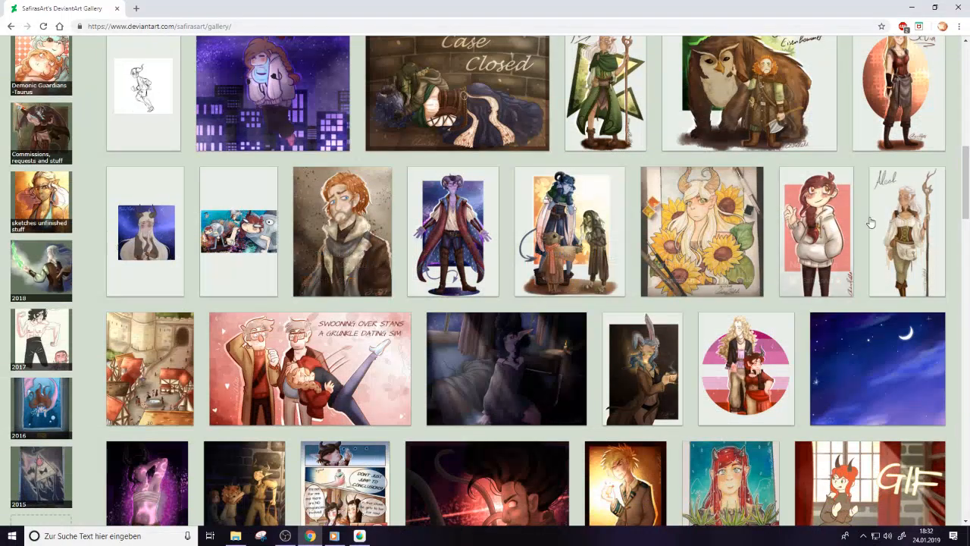
pyautogui.scroll(2, 292, 361)
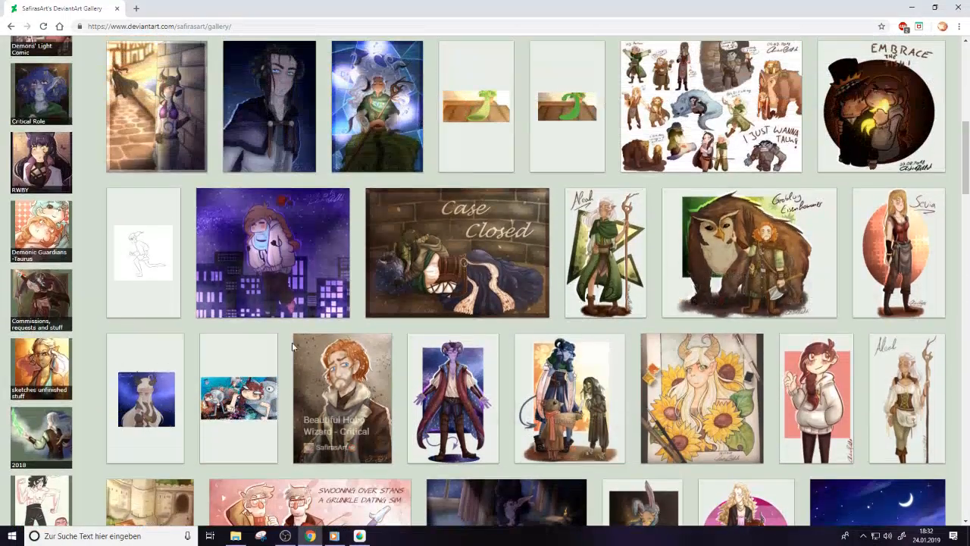
pyautogui.moveTo(967, 158); pyautogui.dragTo(935, 297)
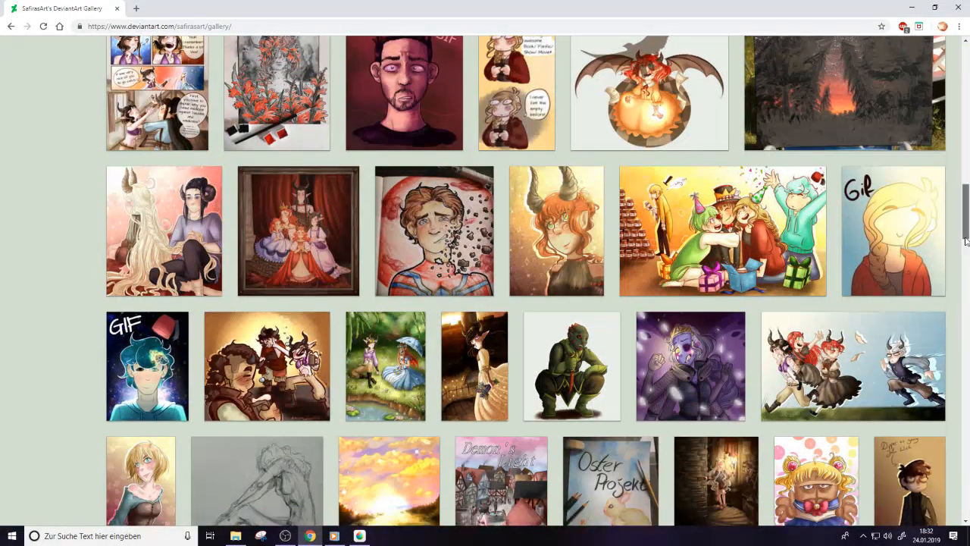
pyautogui.scroll(-2, 960, 279)
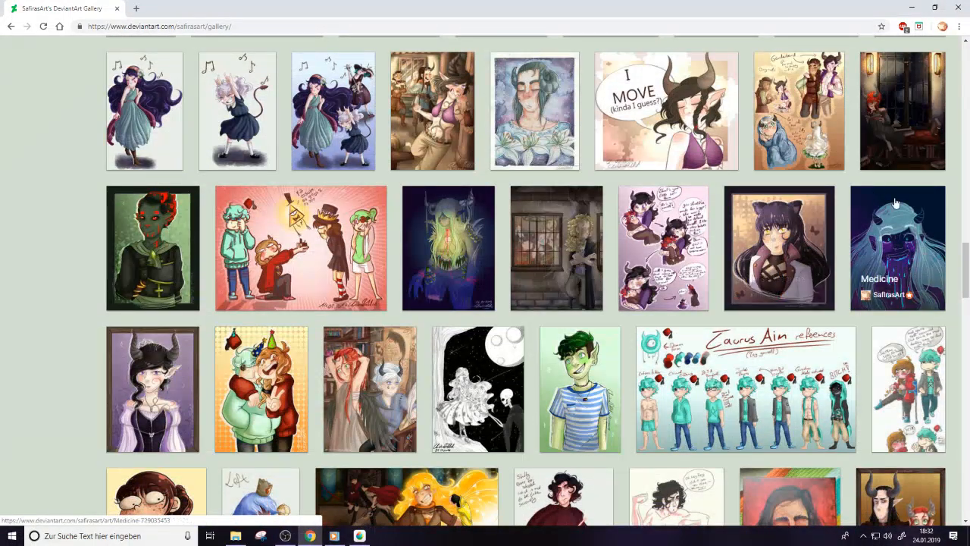
pyautogui.moveTo(966, 272); pyautogui.dragTo(961, 291)
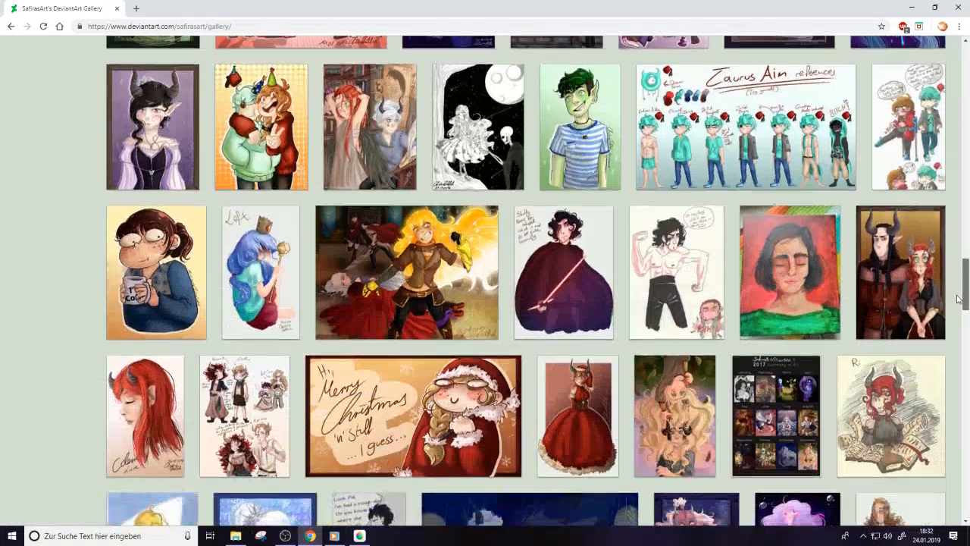
pyautogui.scroll(-1, 949, 315)
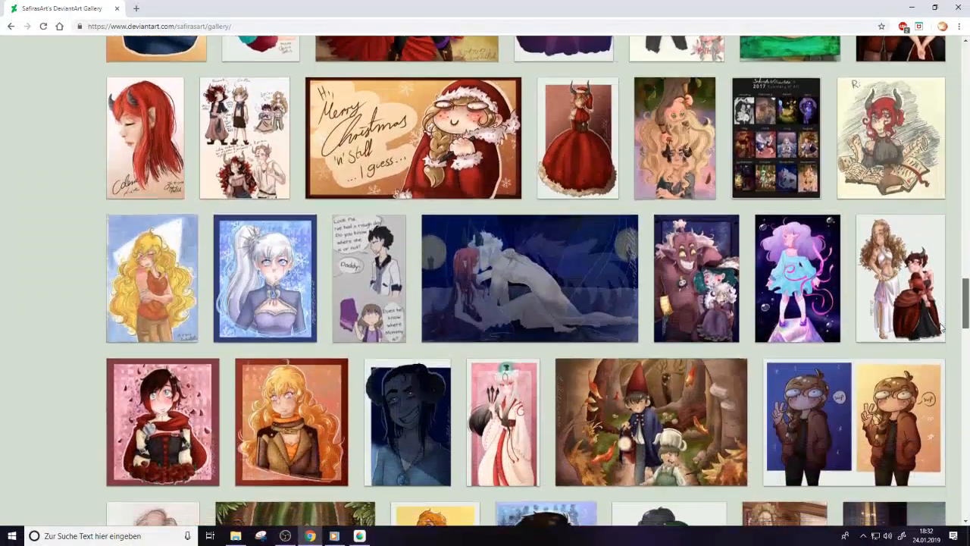
pyautogui.scroll(-4, 938, 340)
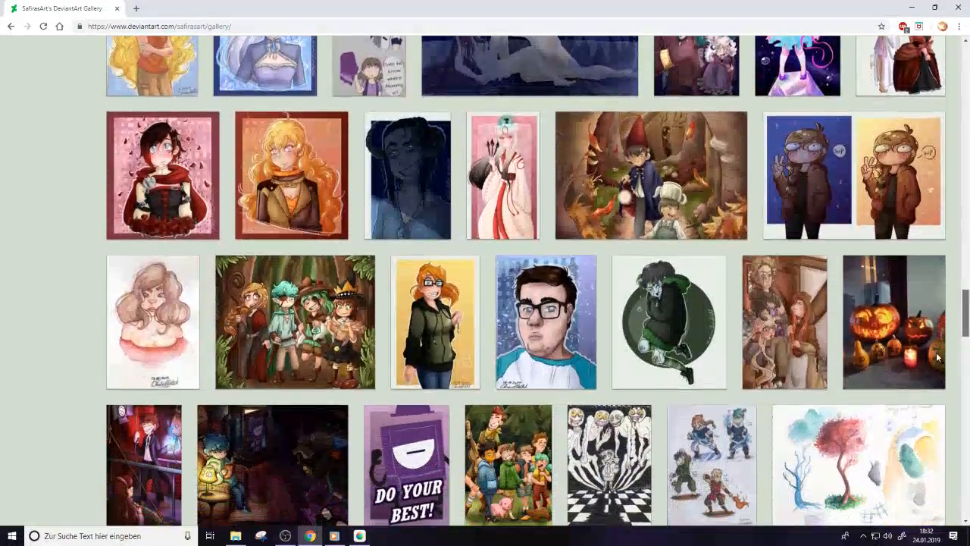
pyautogui.scroll(-2, 936, 372)
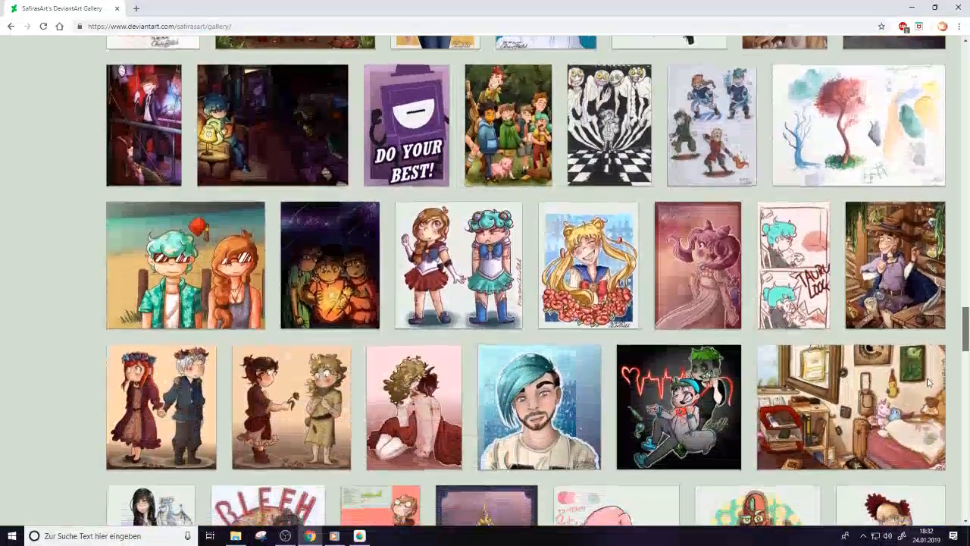
pyautogui.scroll(-2, 934, 381)
pyautogui.scroll(10, 917, 227)
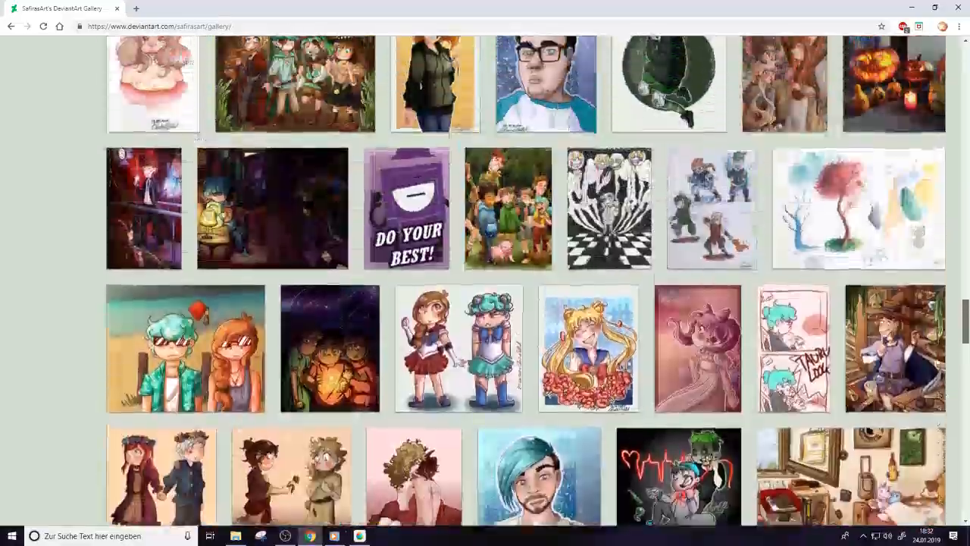
pyautogui.scroll(-4, 885, 63)
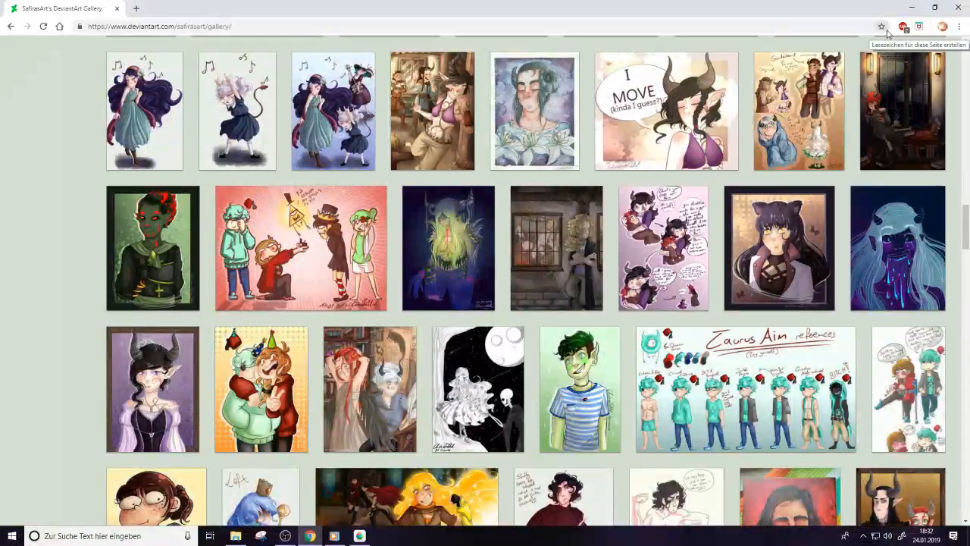
pyautogui.scroll(10, 938, 215)
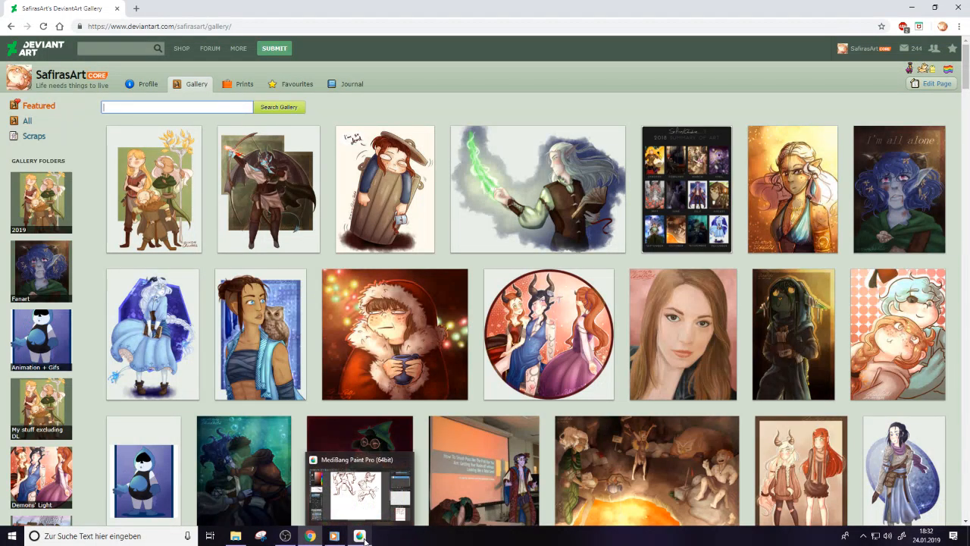
# View the realistic portrait of the long-haired woman from the gallery, and reopen the full gallery through the signed-in profile
pyautogui.click(369, 532)
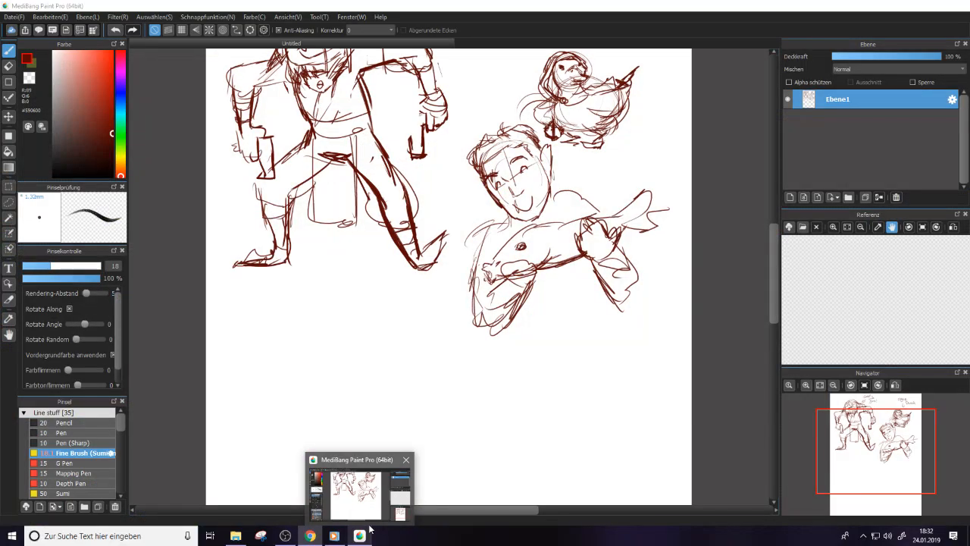
pyautogui.click(370, 531)
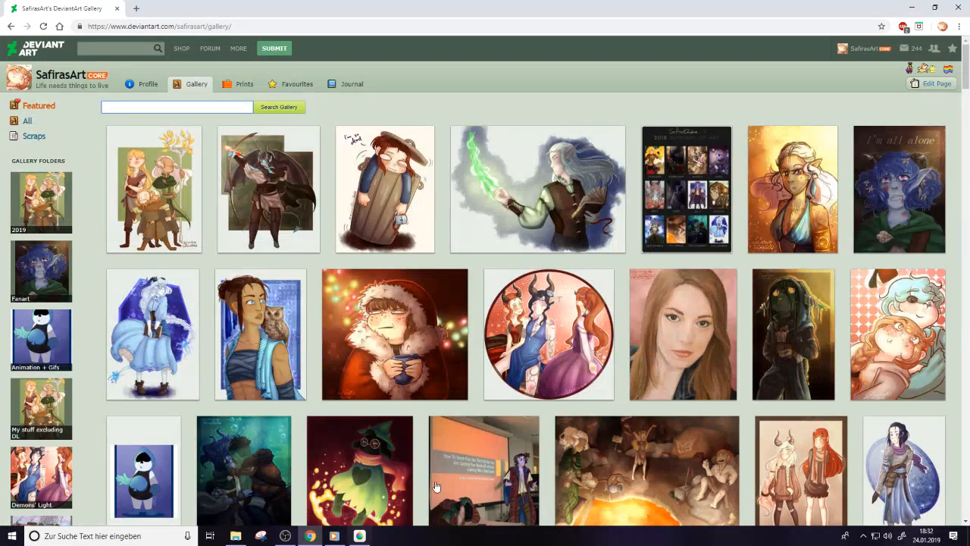
pyautogui.click(674, 318)
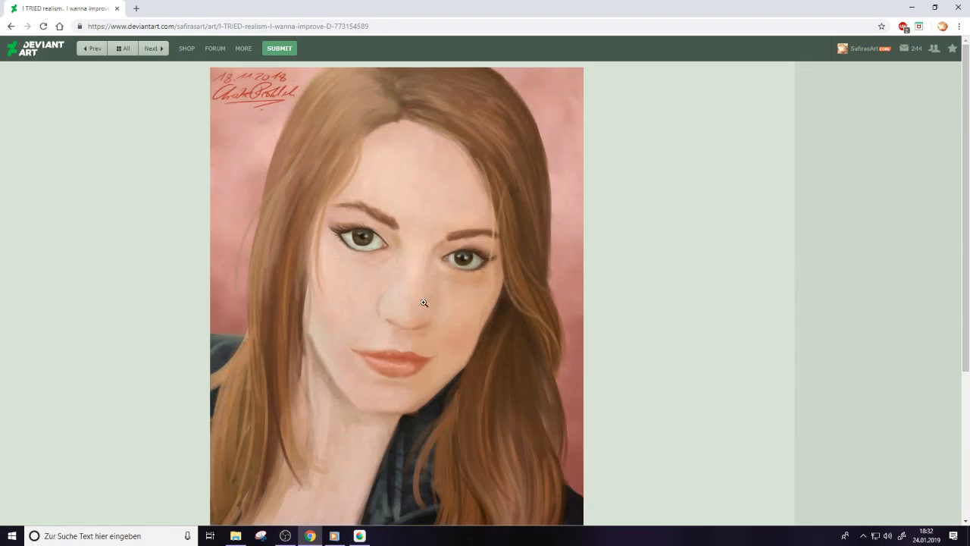
pyautogui.click(906, 55)
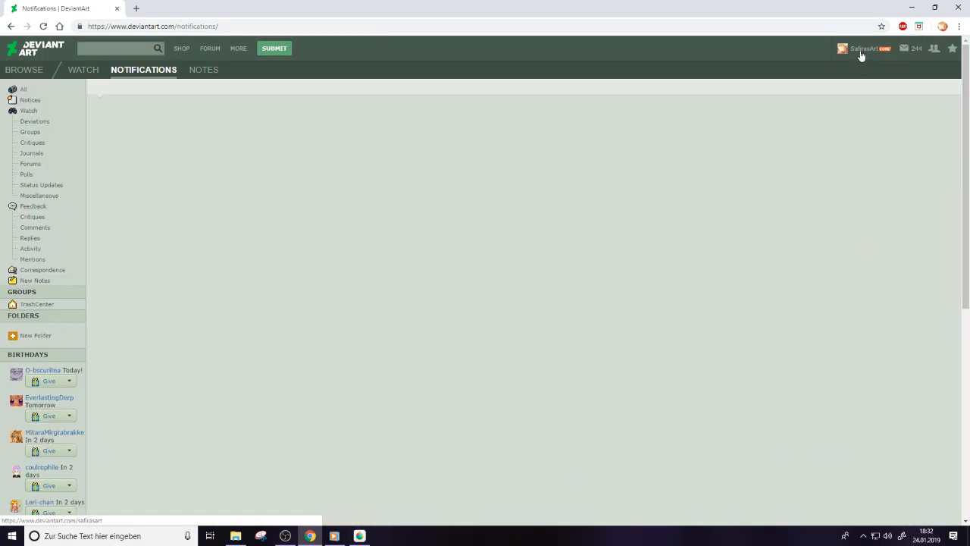
pyautogui.moveTo(860, 59)
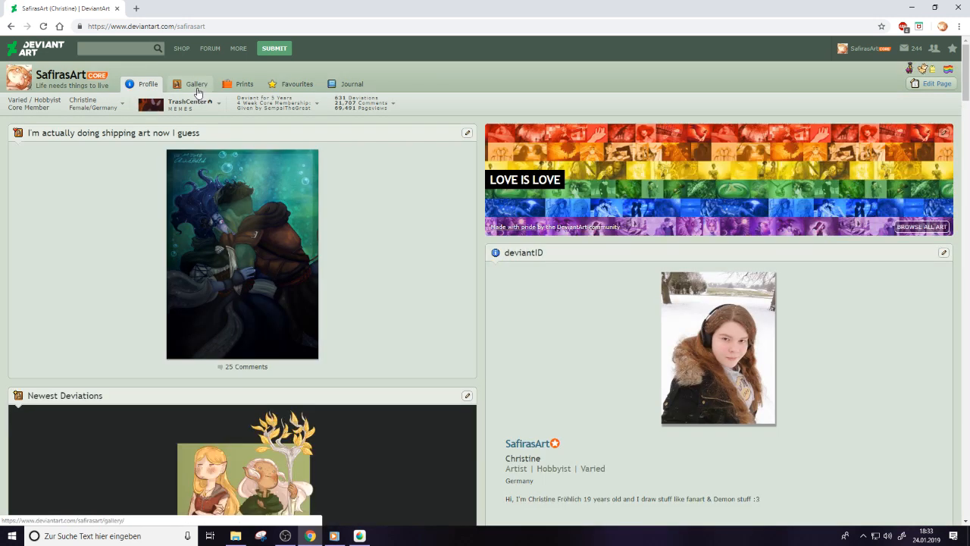
pyautogui.click(197, 86)
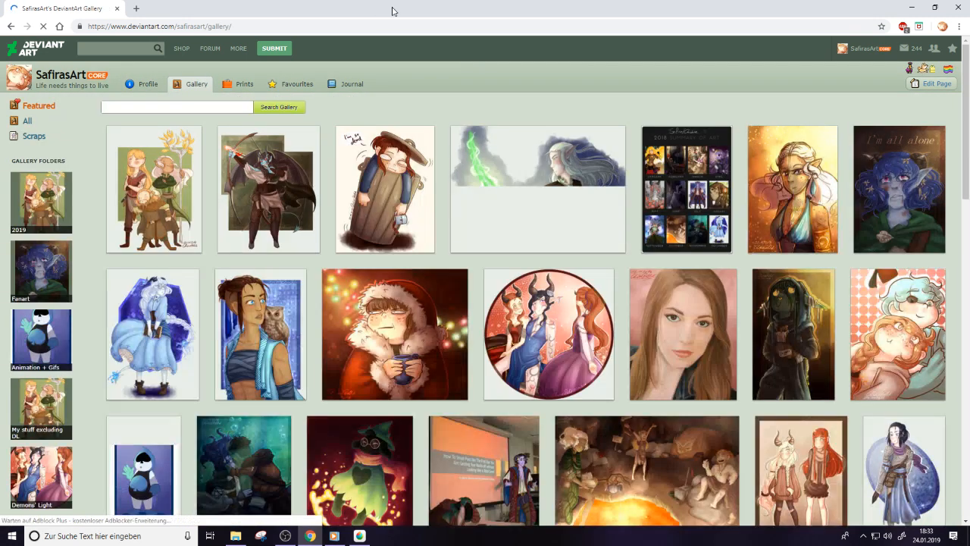
# Switch to MediBang Paint Pro and look over the dark red character sketches on the canvas
pyautogui.hotkey('alt', 'Tab')
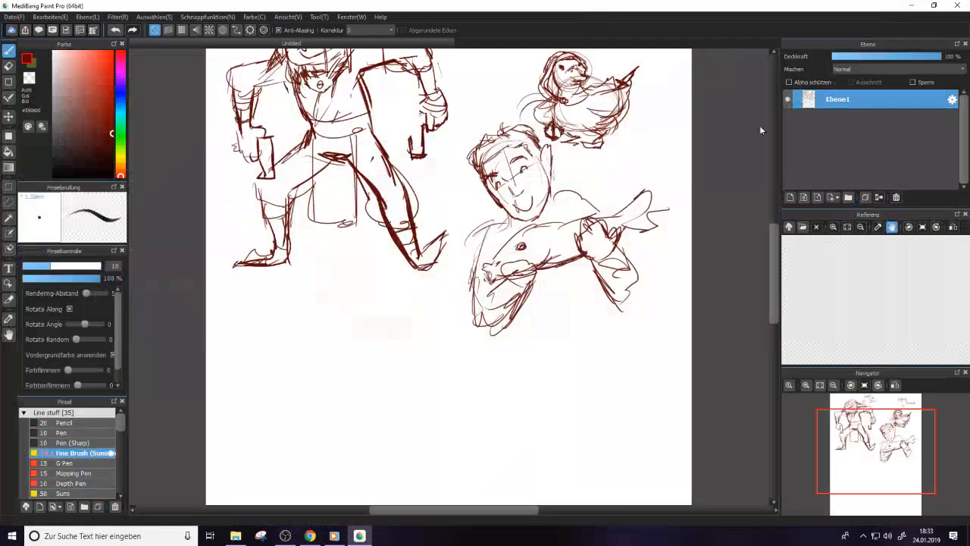
pyautogui.scroll(-3, 773, 284)
pyautogui.scroll(2, 773, 284)
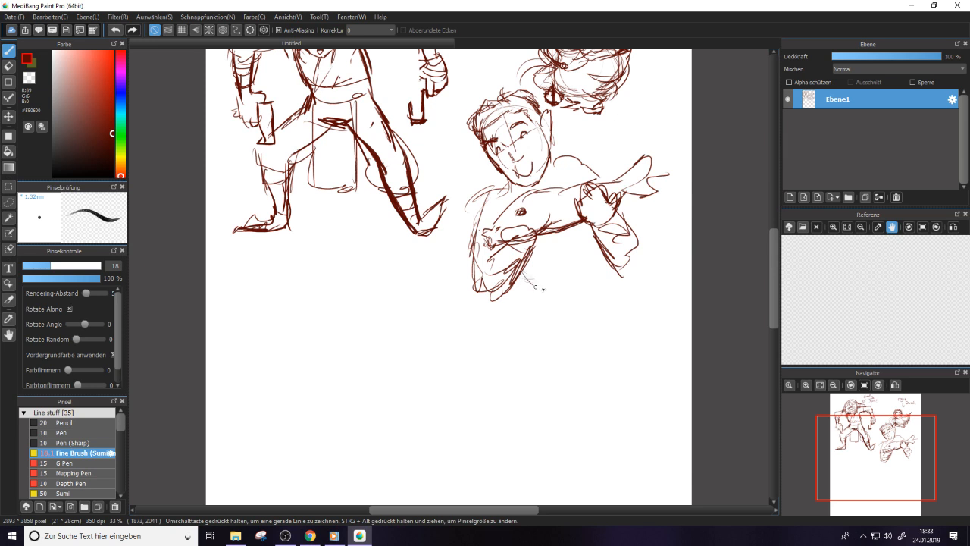
pyautogui.scroll(5, 774, 286)
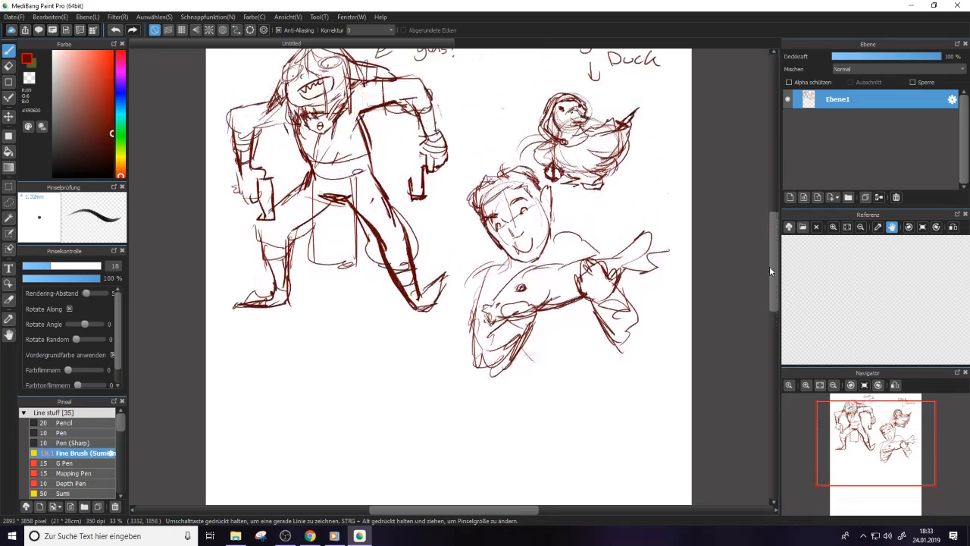
pyautogui.moveTo(767, 261); pyautogui.dragTo(767, 263)
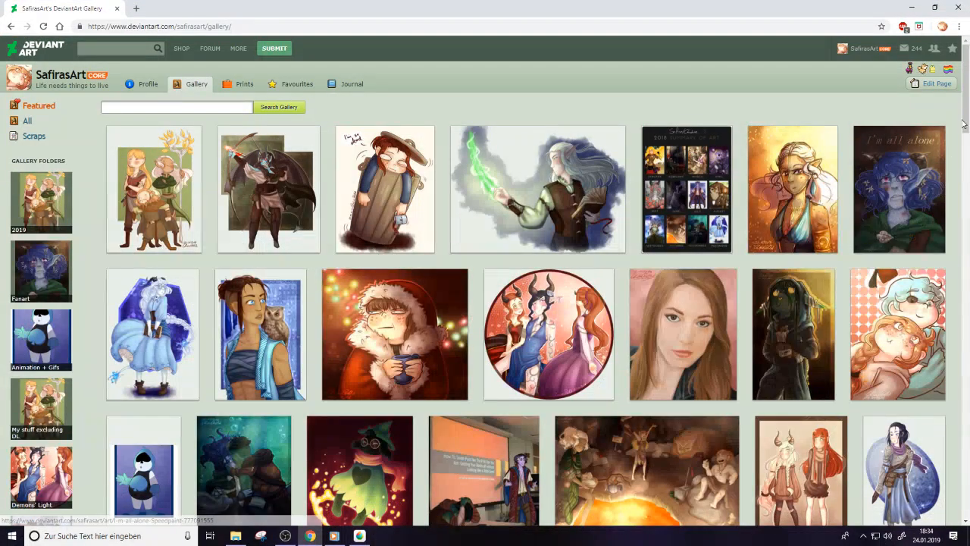
# Switch back to Chrome and open the 2015 folder of the DeviantArt gallery
pyautogui.scroll(-5, 960, 126)
pyautogui.scroll(6, 947, 129)
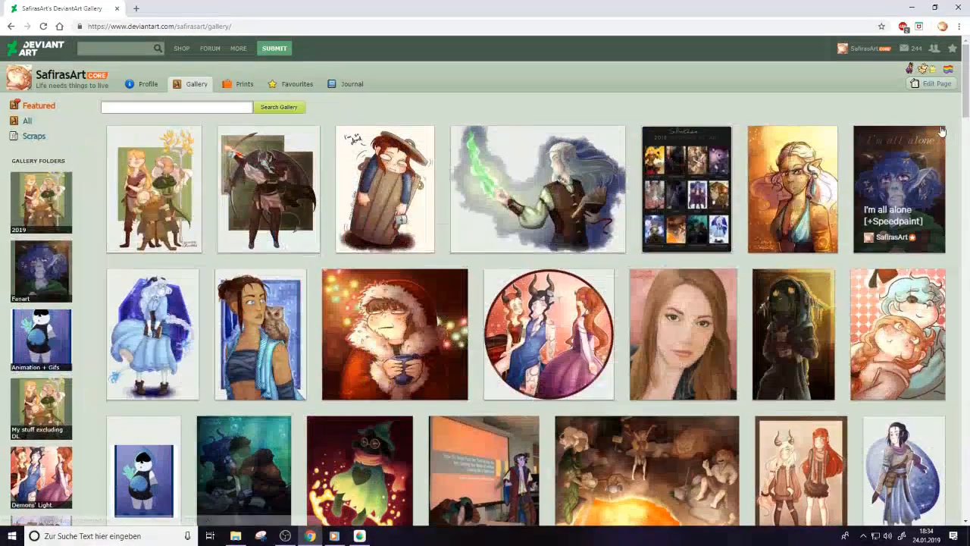
pyautogui.scroll(-10, 957, 214)
pyautogui.scroll(-3, 957, 214)
pyautogui.click(49, 357)
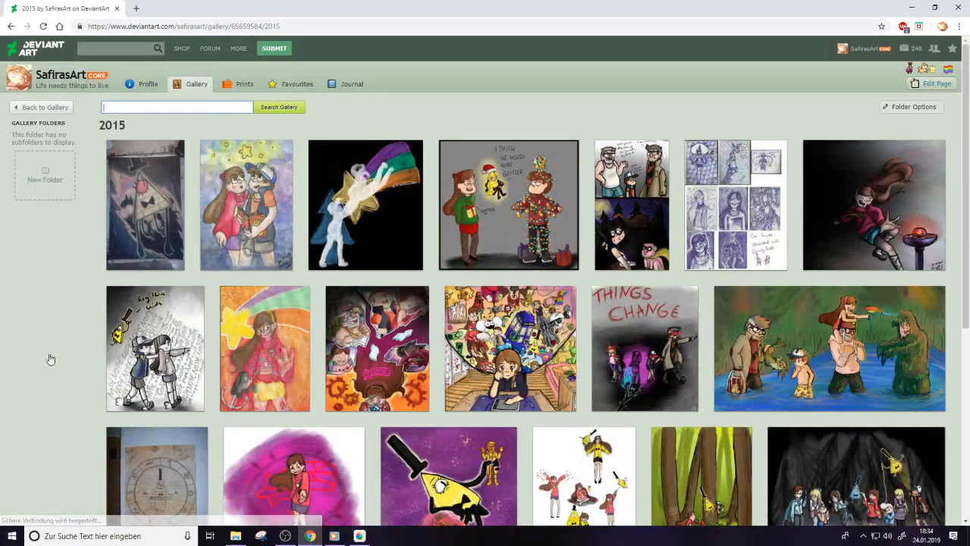
# Look through all the artwork in the 2015 folder and return to its beginning
pyautogui.scroll(-1, 961, 148)
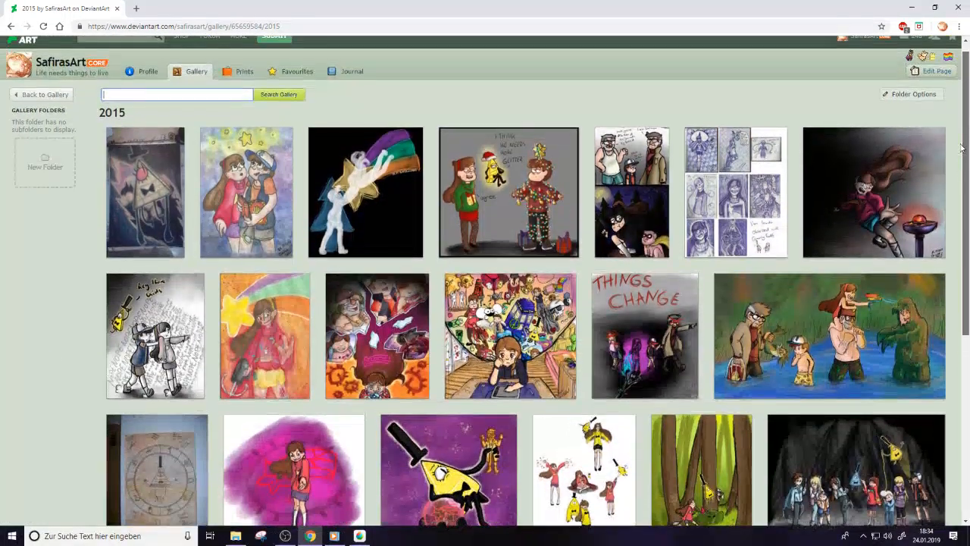
pyautogui.scroll(-2, 948, 212)
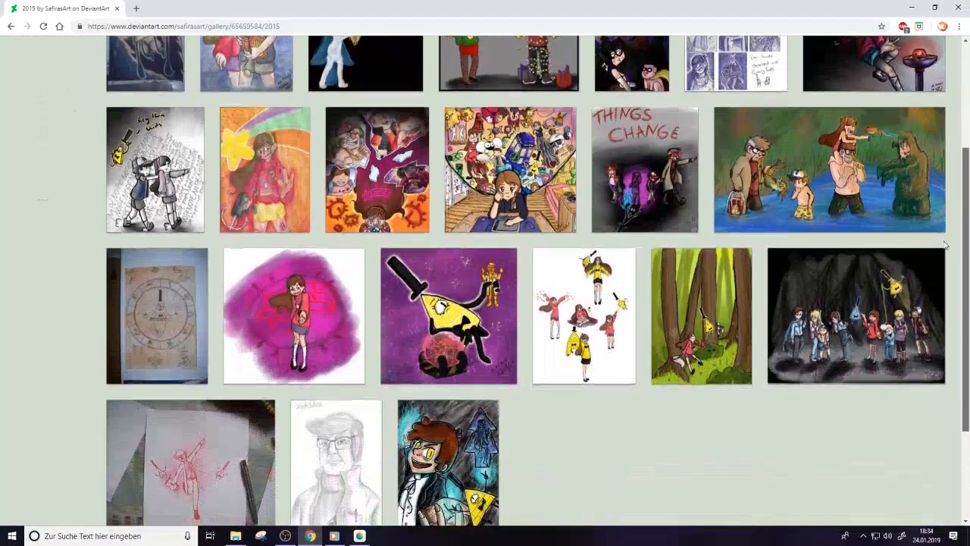
pyautogui.scroll(1, 840, 187)
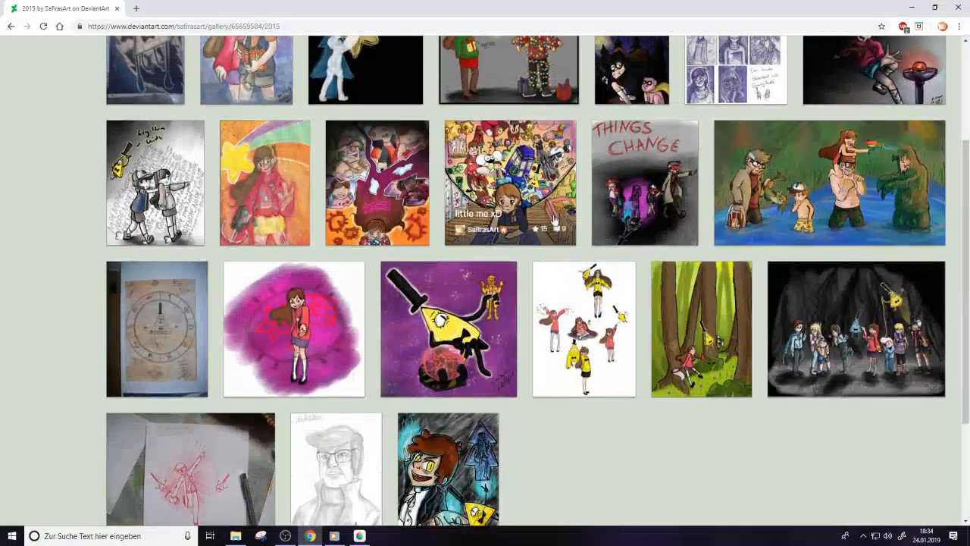
pyautogui.scroll(1, 964, 201)
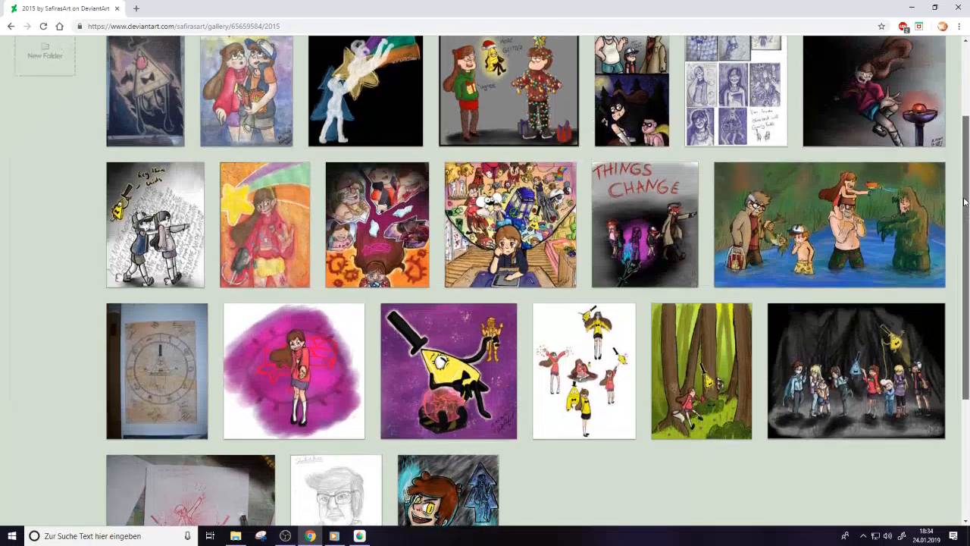
pyautogui.moveTo(965, 201); pyautogui.dragTo(965, 156)
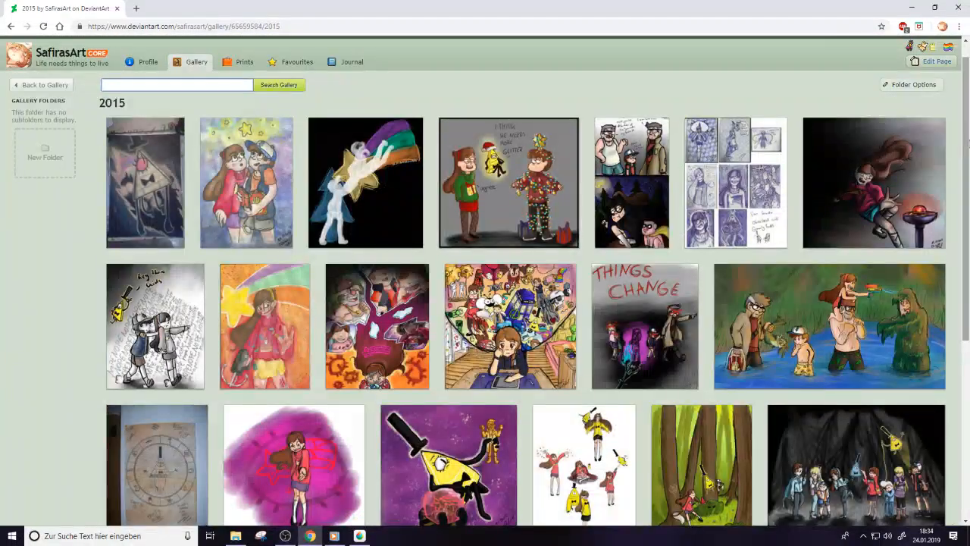
# Return to the main gallery, open the 2016 folder and look through its artwork
pyautogui.hotkey('alt', 'Left')
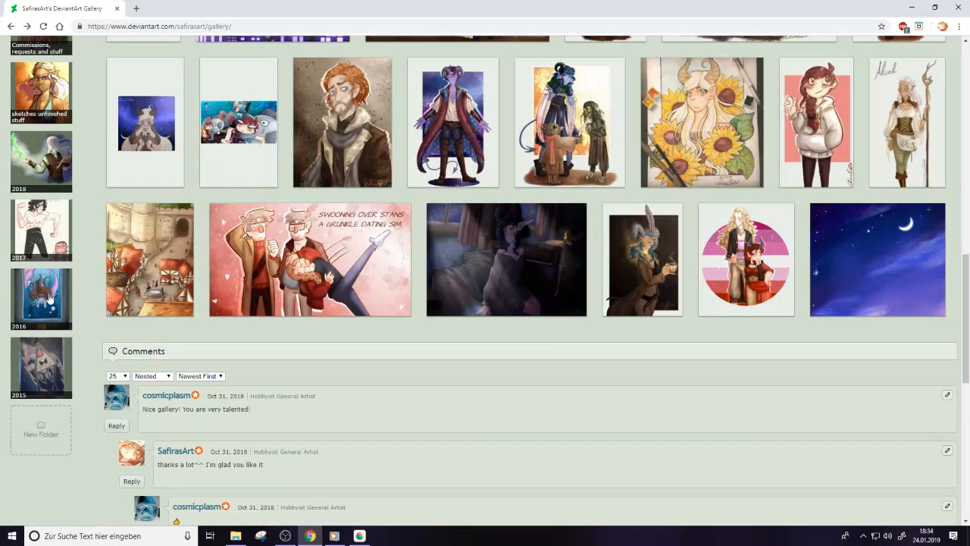
pyautogui.click(50, 297)
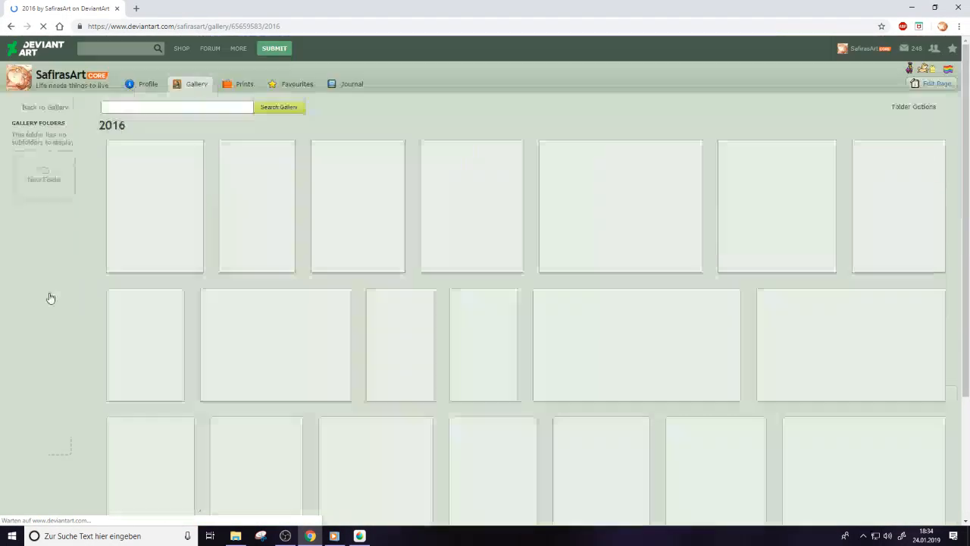
pyautogui.scroll(-6, 953, 281)
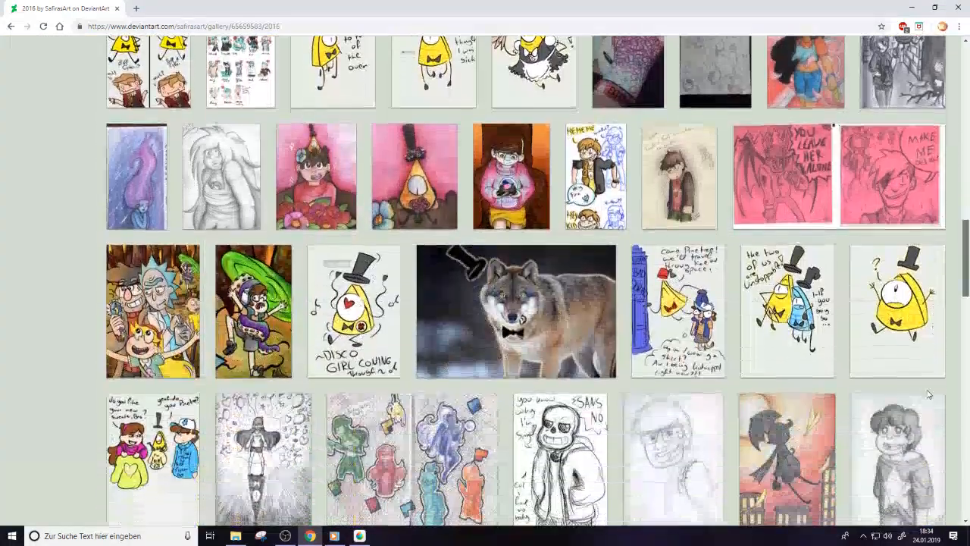
pyautogui.scroll(-1, 926, 398)
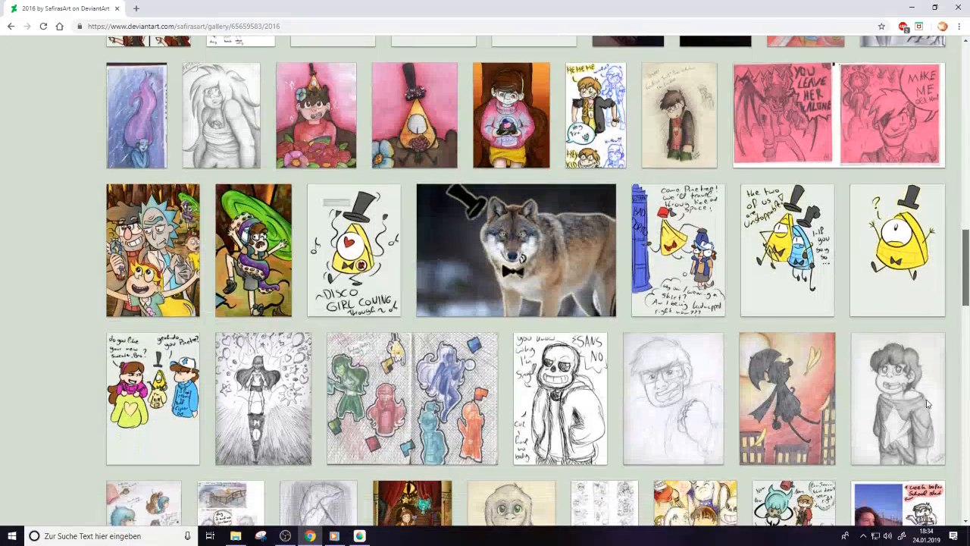
pyautogui.scroll(-1, 929, 407)
pyautogui.scroll(-1, 930, 407)
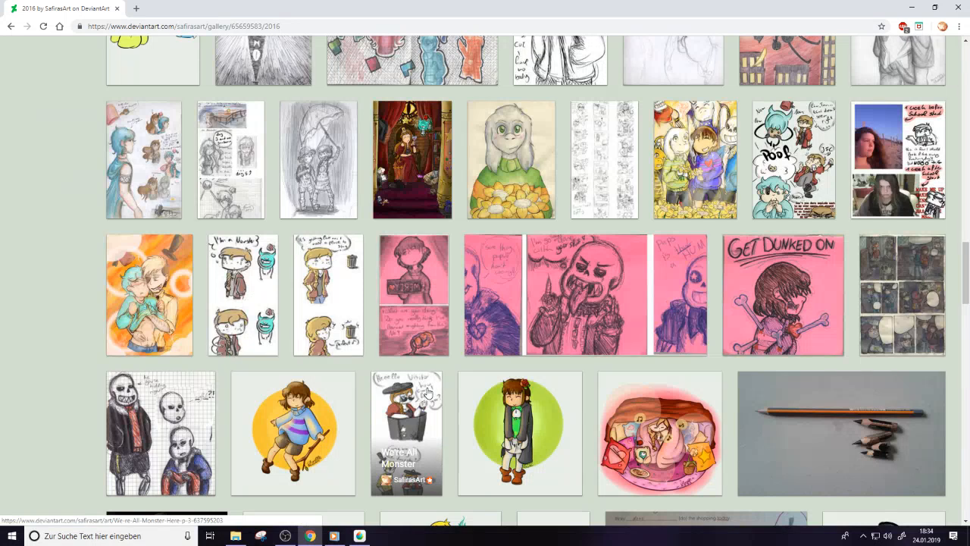
# View the pink Flowey comic from the 2016 folder and go back to the folder's artwork
pyautogui.click(426, 311)
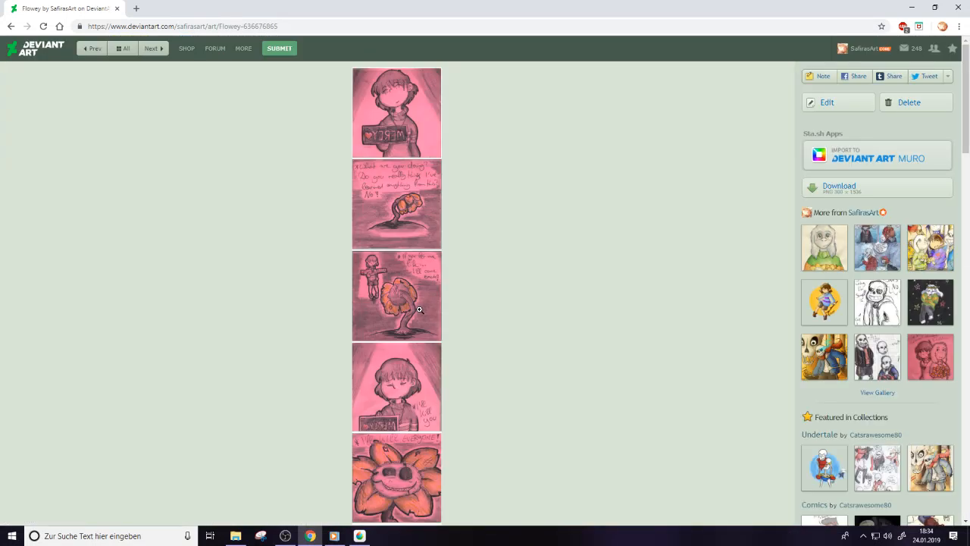
pyautogui.hotkey('alt', 'Left')
pyautogui.scroll(-1, 958, 239)
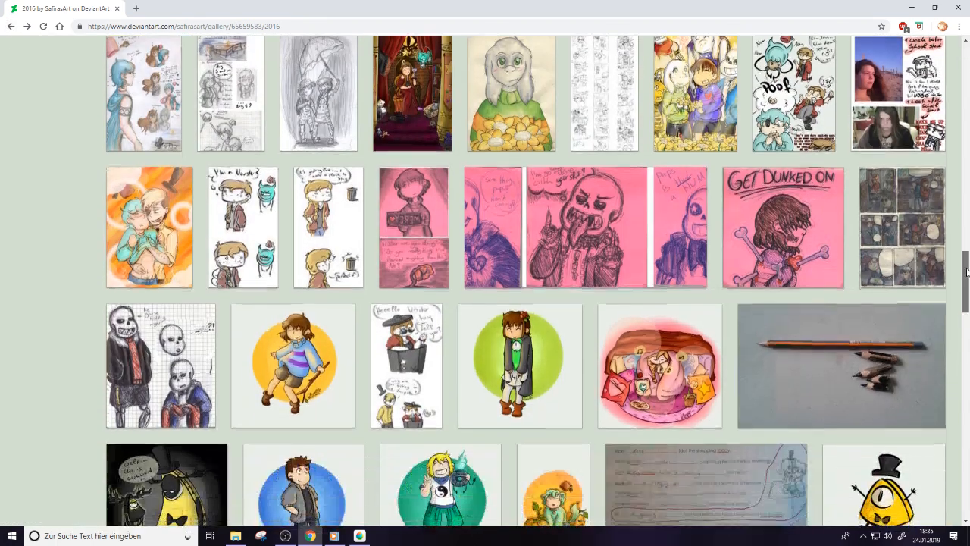
# Look further through the 2016 folder, view the "4 years (draw this again-meme)" drawing and return to the folder
pyautogui.scroll(-4, 961, 303)
pyautogui.scroll(-3, 961, 303)
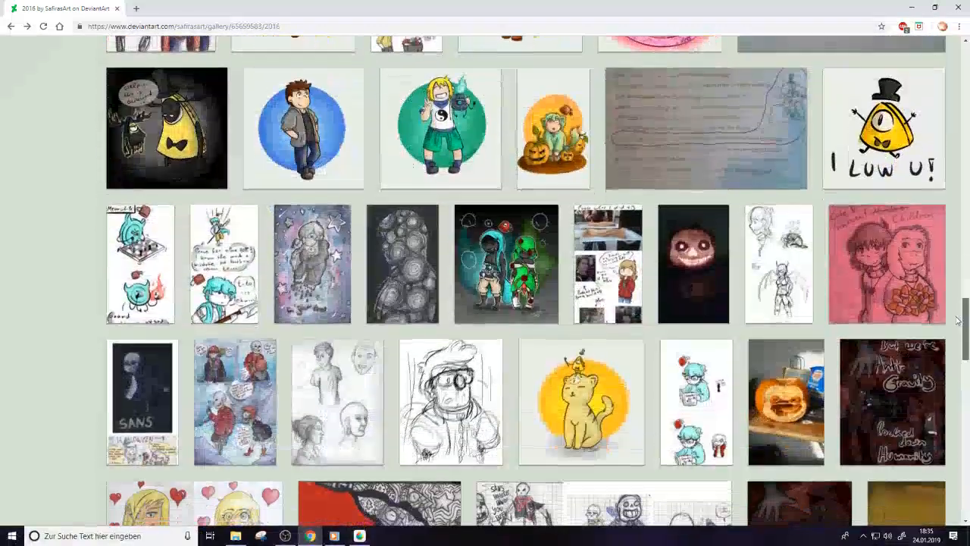
pyautogui.scroll(-2, 958, 333)
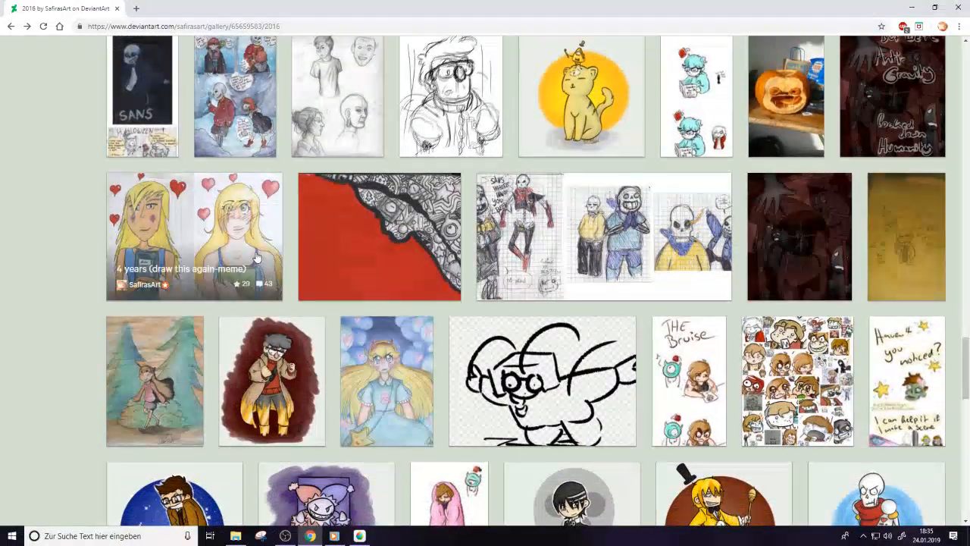
pyautogui.click(267, 278)
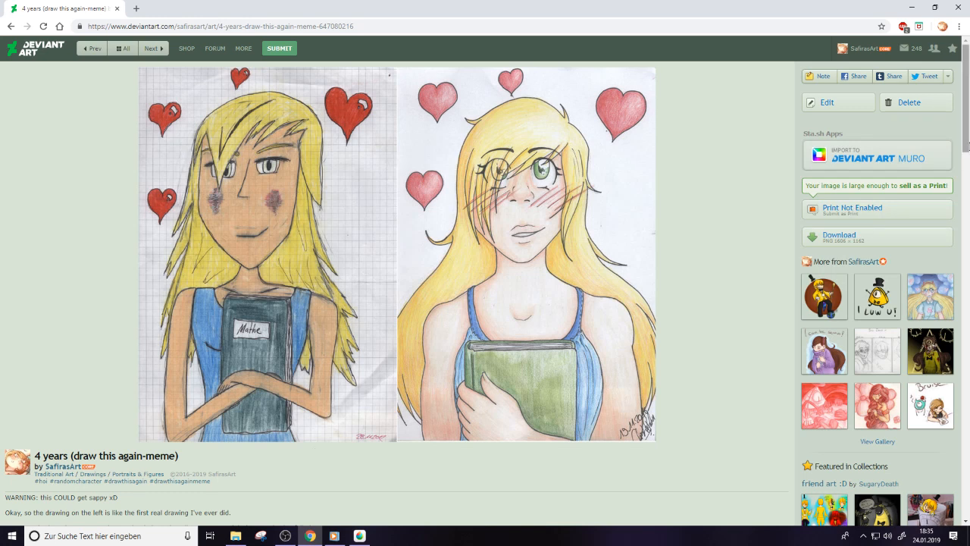
pyautogui.click(10, 26)
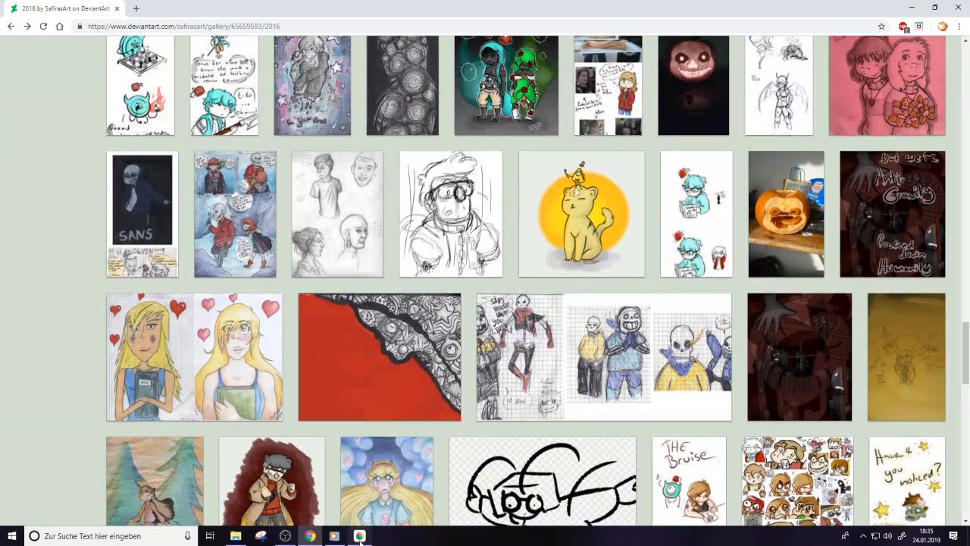
# Switch to MediBang Paint Pro and sketch the smiling man's arms and hand holding the fish
pyautogui.click(359, 537)
pyautogui.moveTo(511, 307)
pyautogui.mouseDown()
pyautogui.moveTo(477, 316)
pyautogui.moveTo(473, 395)
pyautogui.mouseUp()
pyautogui.moveTo(473, 411); pyautogui.dragTo(522, 379)
pyautogui.moveTo(488, 417)
pyautogui.mouseDown()
pyautogui.moveTo(520, 384)
pyautogui.moveTo(490, 406)
pyautogui.moveTo(503, 362)
pyautogui.mouseUp()
pyautogui.moveTo(481, 381); pyautogui.dragTo(493, 371)
pyautogui.moveTo(590, 341); pyautogui.dragTo(615, 382)
pyautogui.moveTo(631, 340); pyautogui.dragTo(620, 371)
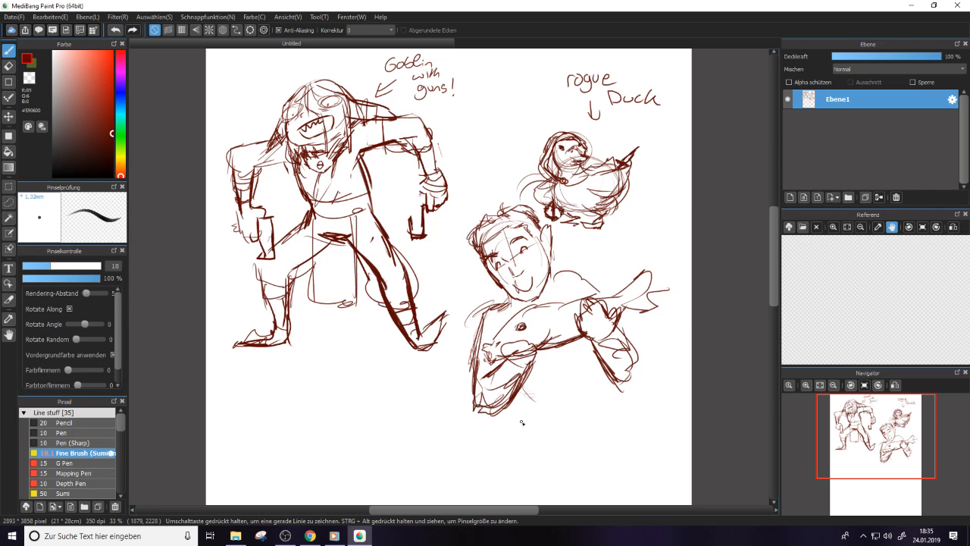
# Switch back to Chrome, leave the 2016 folder and open the main gallery from the SafirasArt profile
pyautogui.moveTo(812, 405)
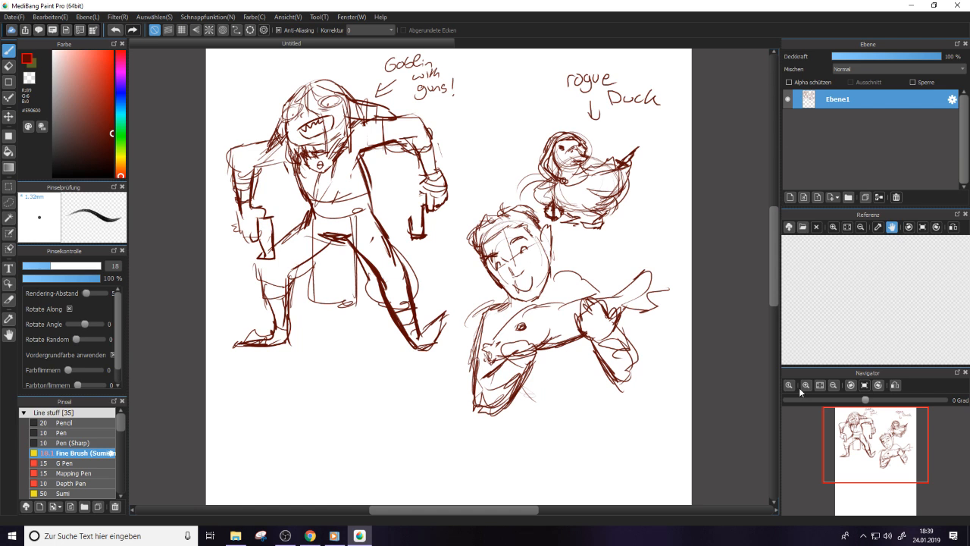
pyautogui.click(310, 535)
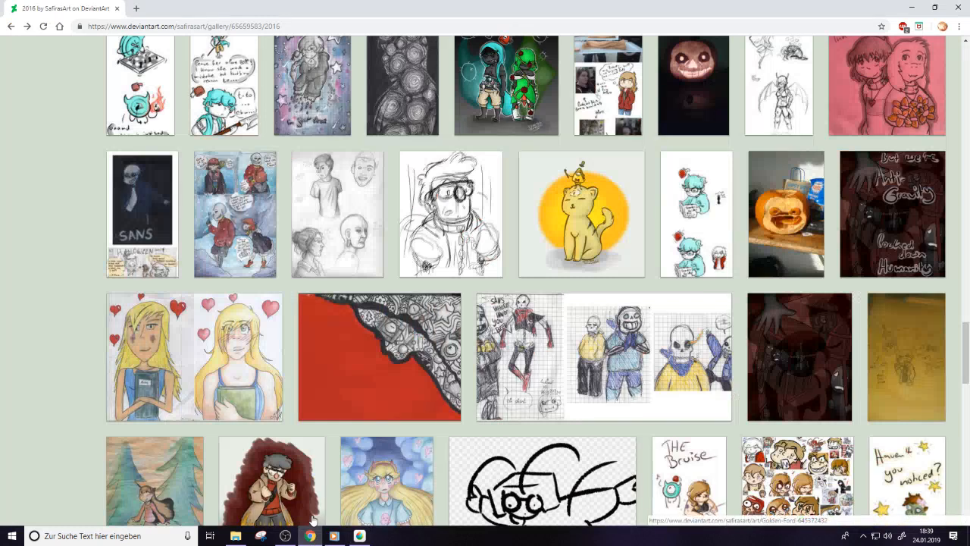
pyautogui.scroll(15, 886, 250)
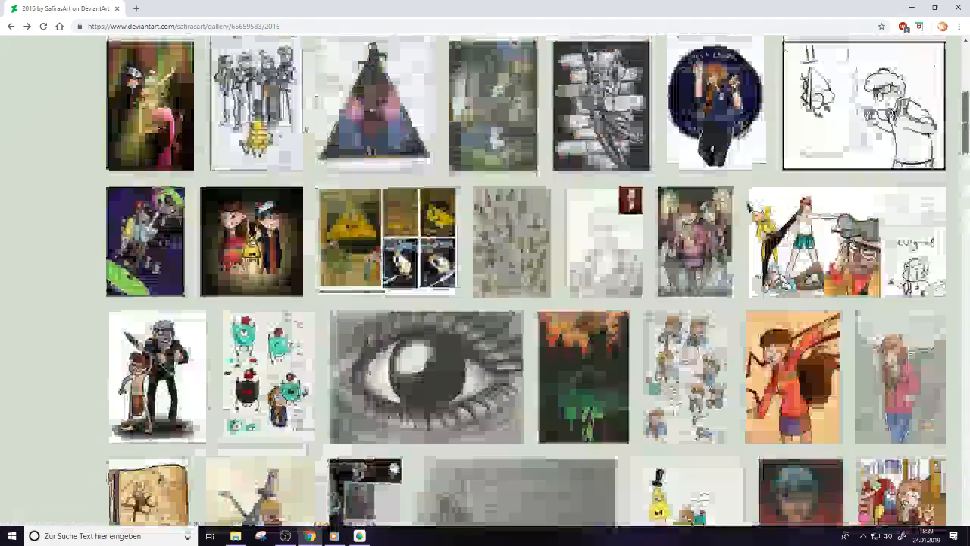
pyautogui.click(859, 50)
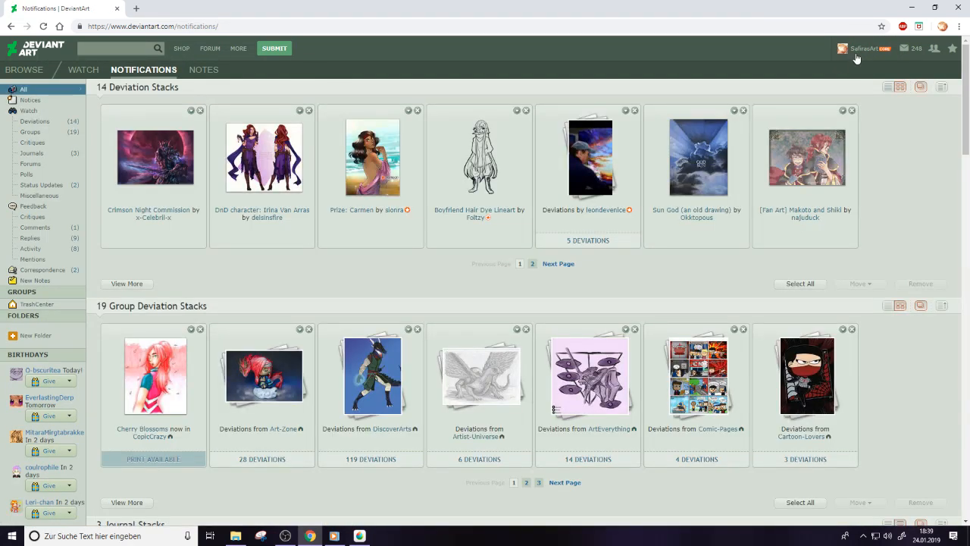
pyautogui.click(855, 57)
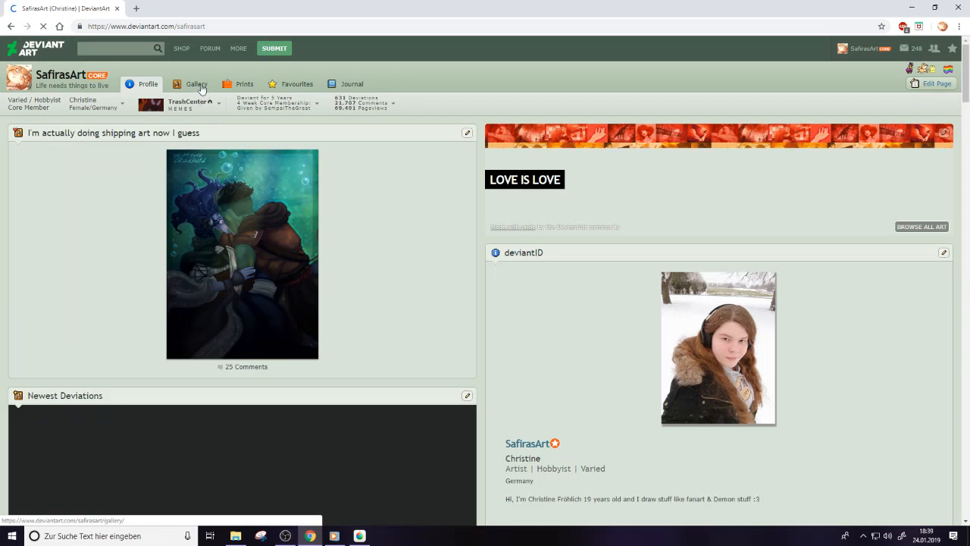
pyautogui.click(201, 88)
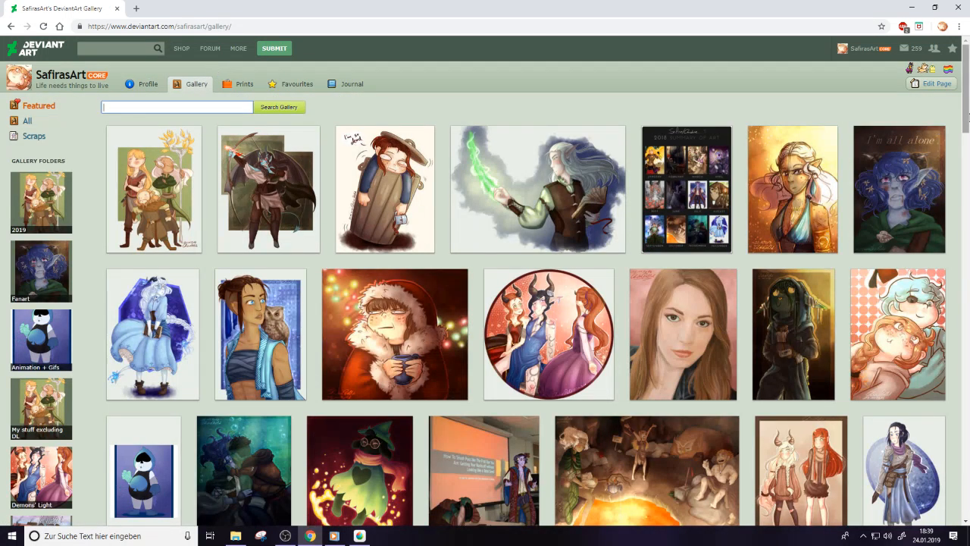
# View the "Datenight Aleahnya" and "I drew my new son :3" artworks, returning to the gallery after each
pyautogui.scroll(-1, 798, 117)
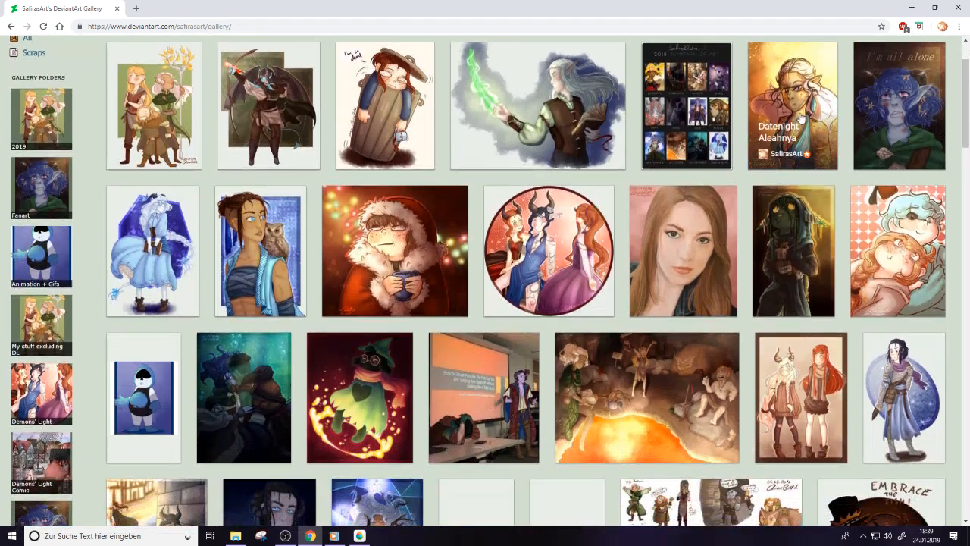
pyautogui.click(798, 118)
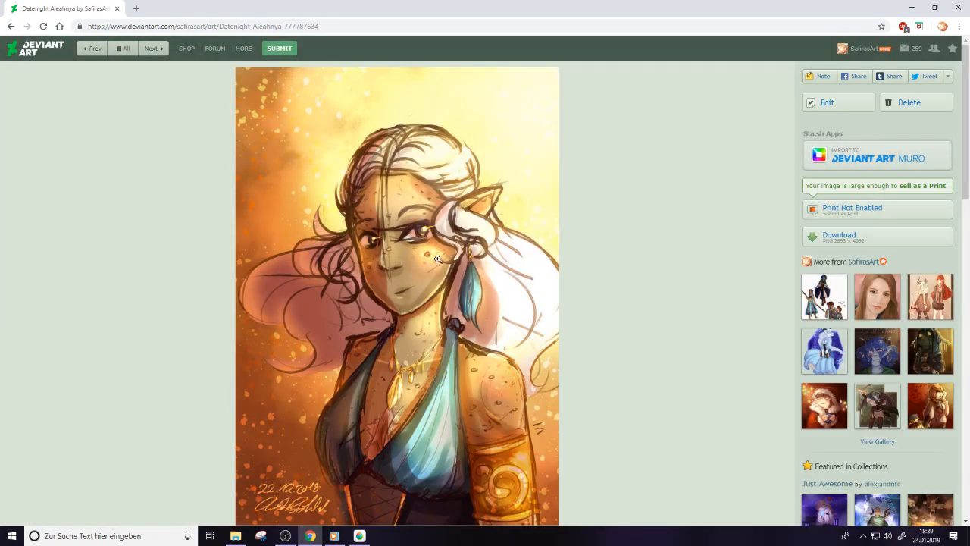
pyautogui.click(126, 49)
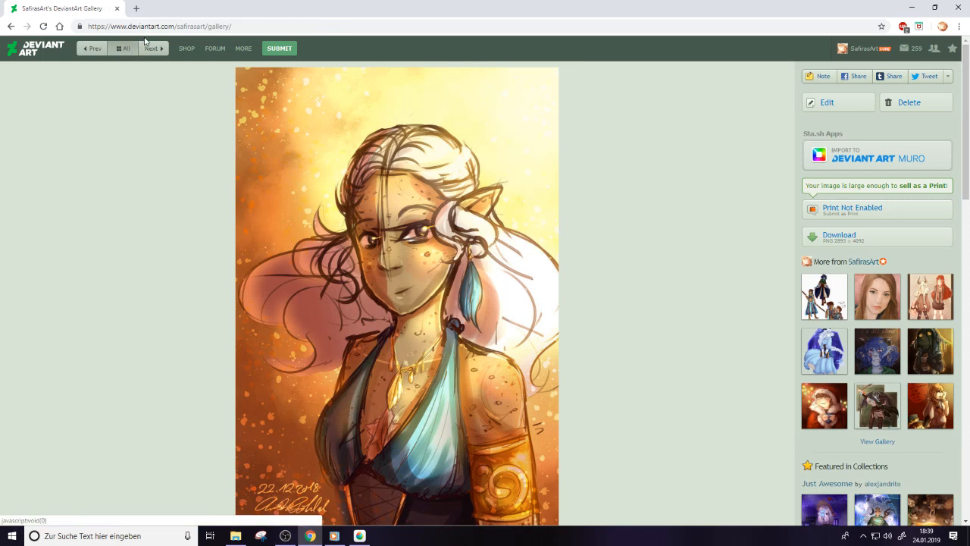
pyautogui.click(505, 315)
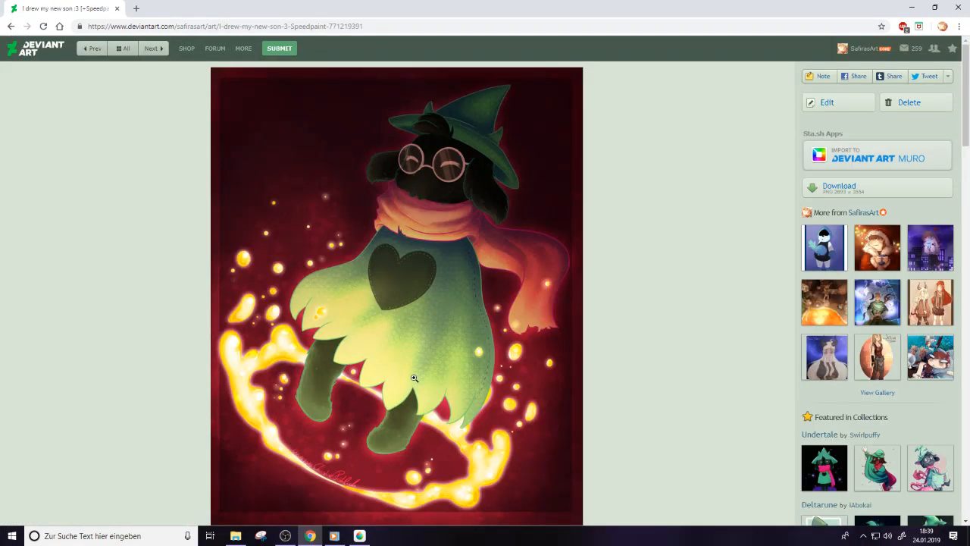
pyautogui.click(123, 48)
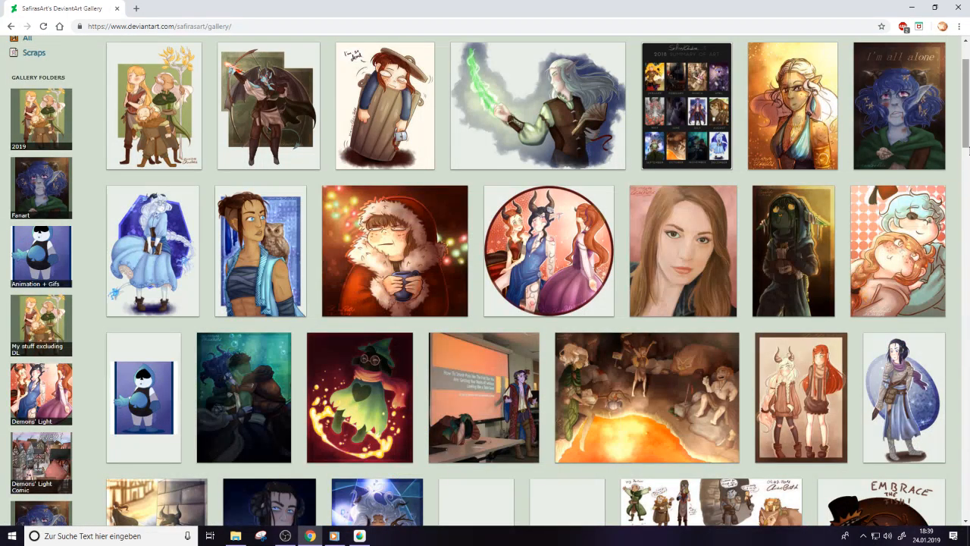
pyautogui.scroll(2, 963, 140)
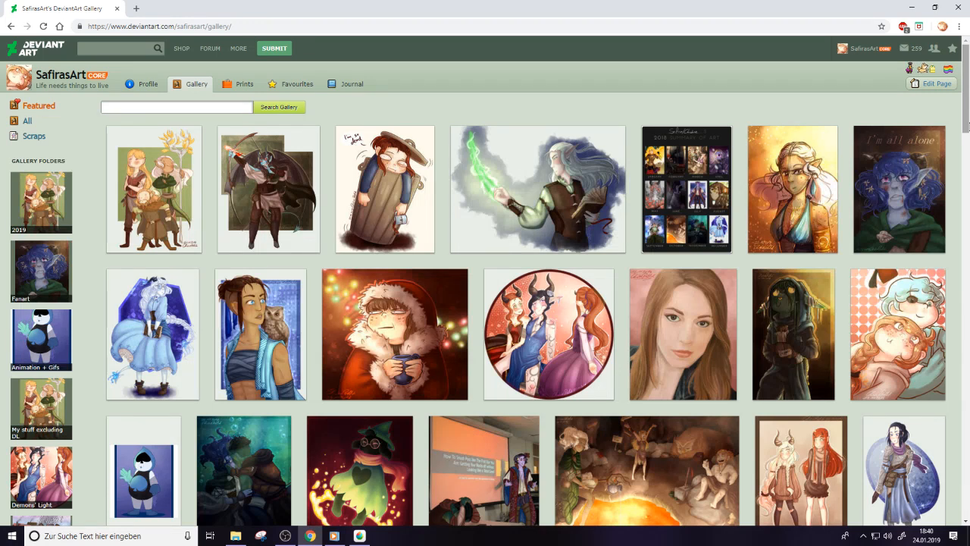
pyautogui.moveTo(966, 125); pyautogui.dragTo(958, 104)
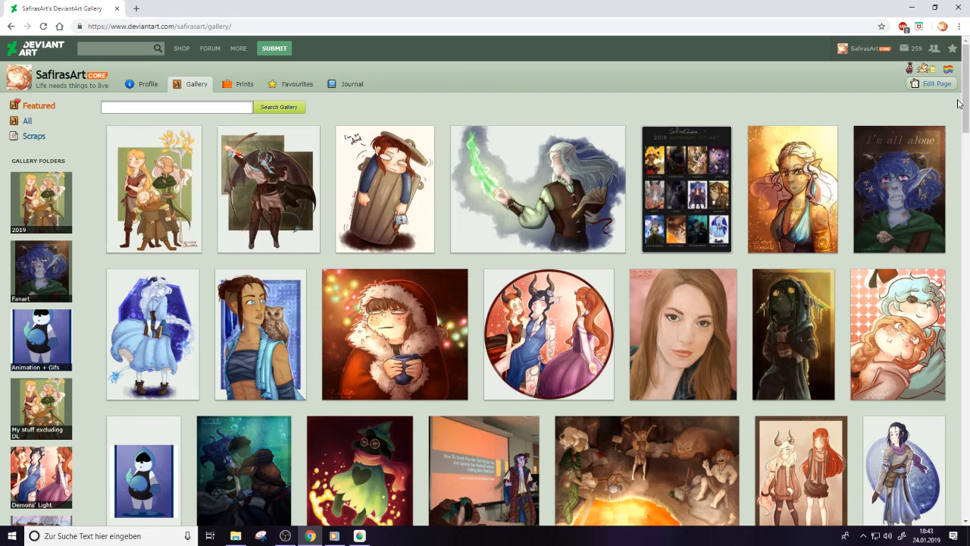
# Switch to MediBang Paint Pro and sketch a round head with a centre guide line and two oval eyes with pupils below the goblin
pyautogui.click(359, 536)
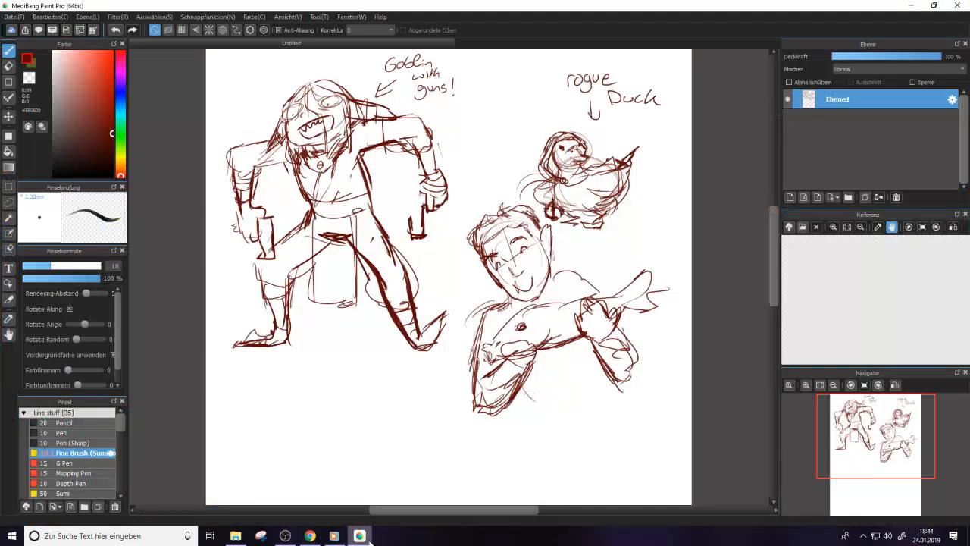
pyautogui.scroll(-5, 355, 285)
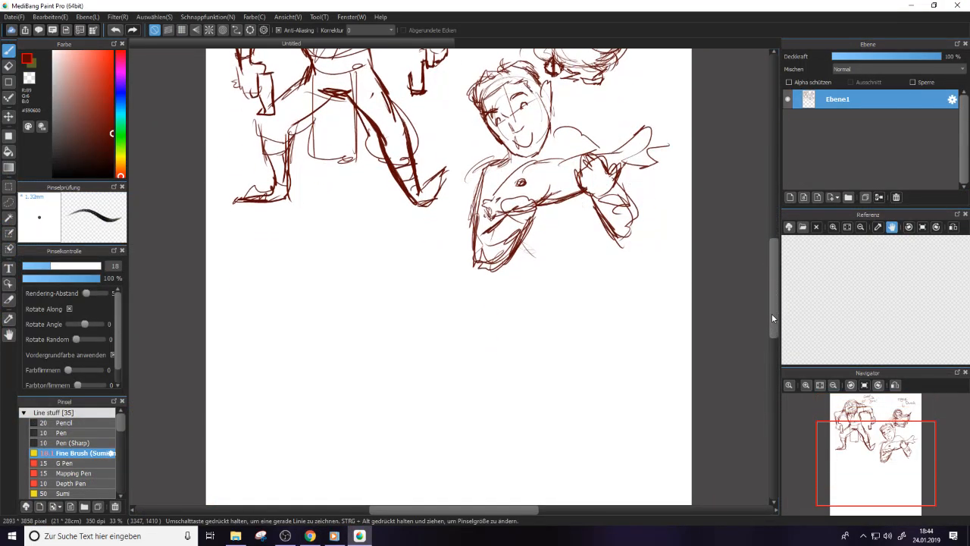
pyautogui.moveTo(356, 286)
pyautogui.mouseDown()
pyautogui.moveTo(357, 303)
pyautogui.moveTo(410, 273)
pyautogui.moveTo(379, 312)
pyautogui.moveTo(338, 286)
pyautogui.moveTo(409, 265)
pyautogui.moveTo(338, 292)
pyautogui.mouseUp()
pyautogui.moveTo(368, 250)
pyautogui.mouseDown()
pyautogui.moveTo(374, 311)
pyautogui.moveTo(401, 287)
pyautogui.moveTo(340, 299)
pyautogui.moveTo(357, 300)
pyautogui.mouseUp()
pyautogui.press('e')
pyautogui.press('e')
pyautogui.press('e')
pyautogui.press('e')
pyautogui.press('e')
pyautogui.press('e')
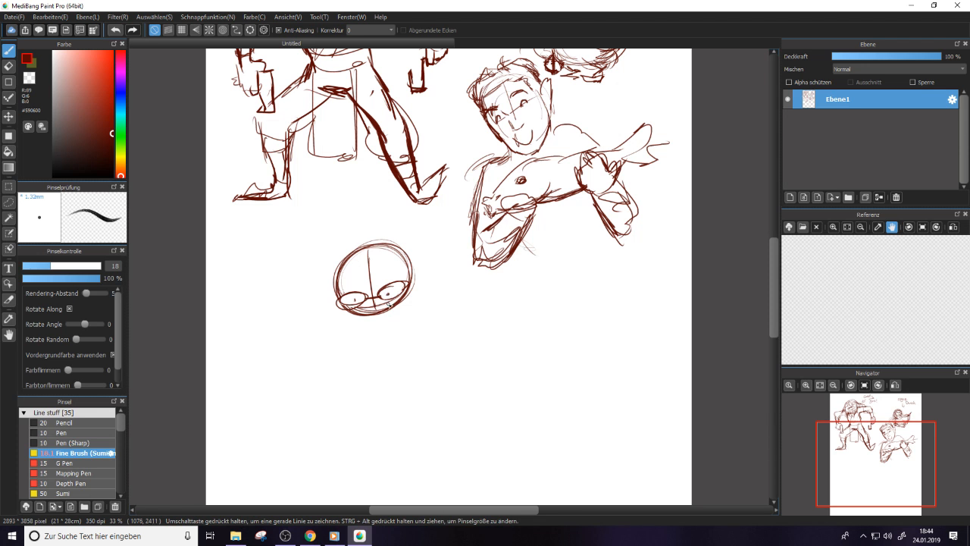
# Erase the pupils in both eyes of the round head and redraw them as smaller dots
pyautogui.press('e')
pyautogui.moveTo(350, 300); pyautogui.dragTo(361, 301)
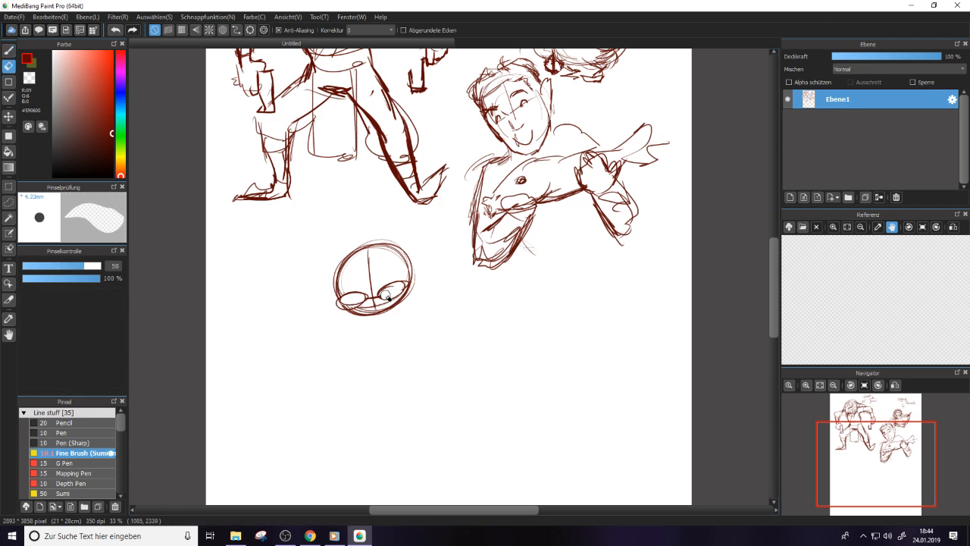
pyautogui.press('e')
pyautogui.click(356, 300)
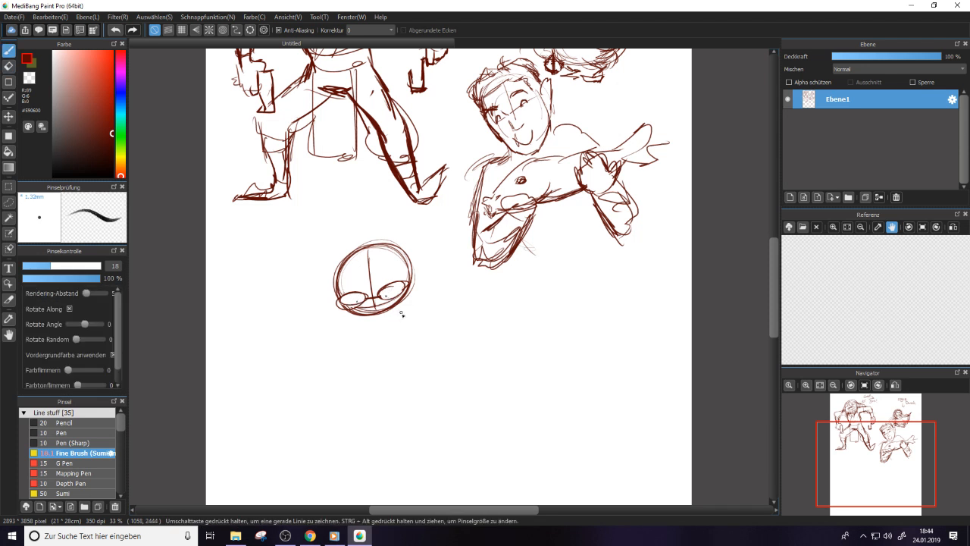
# Erase the guide line below the eyes, sketch the lower face and add a loose shoulder and arm outline beside the head
pyautogui.press('e')
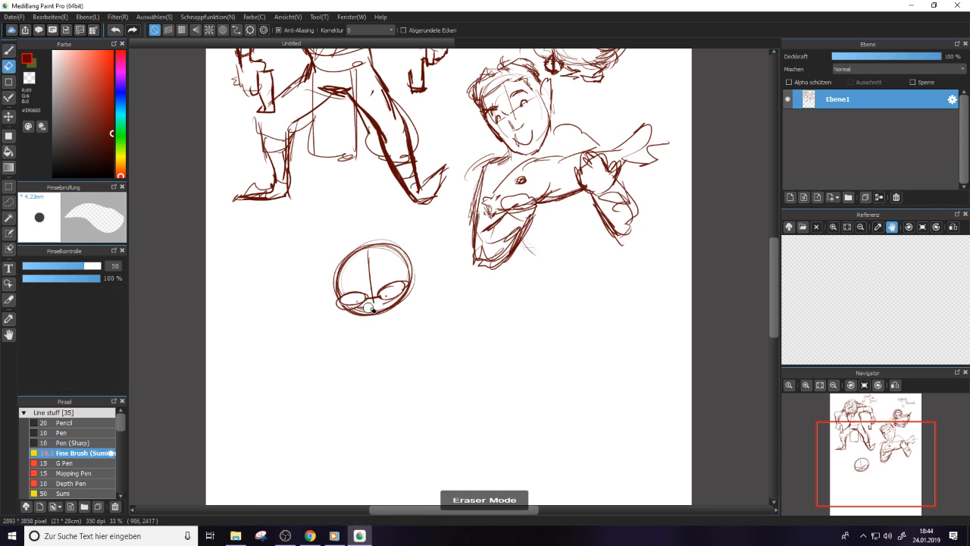
pyautogui.press('e')
pyautogui.moveTo(356, 314)
pyautogui.mouseDown()
pyautogui.moveTo(389, 310)
pyautogui.moveTo(426, 281)
pyautogui.moveTo(457, 307)
pyautogui.moveTo(462, 378)
pyautogui.mouseUp()
# Sketch a small crab below the round head, with an oval shell, two raised claws, stalked eyes and legs on both sides
pyautogui.moveTo(351, 406)
pyautogui.mouseDown()
pyautogui.moveTo(398, 406)
pyautogui.moveTo(372, 387)
pyautogui.mouseUp()
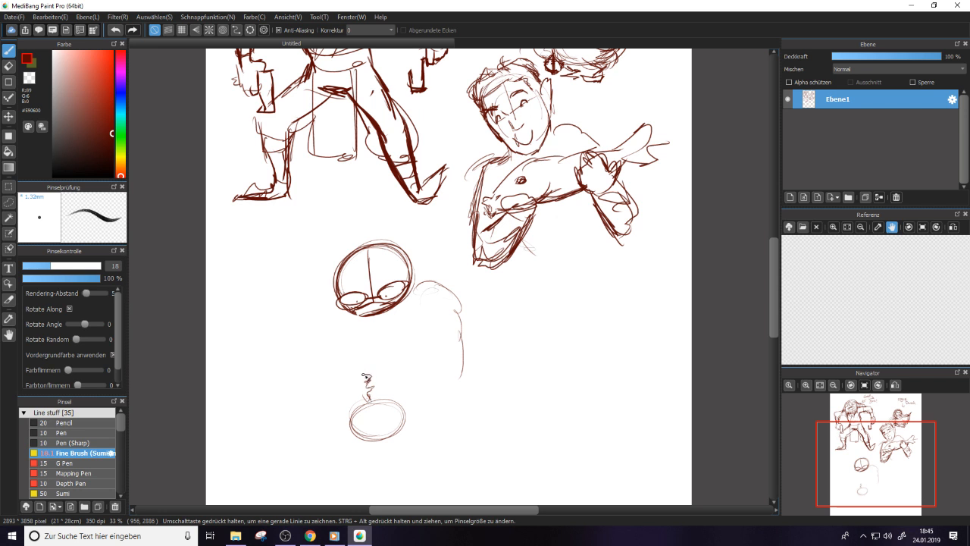
pyautogui.moveTo(364, 374)
pyautogui.mouseDown()
pyautogui.moveTo(389, 402)
pyautogui.moveTo(391, 372)
pyautogui.moveTo(400, 404)
pyautogui.mouseUp()
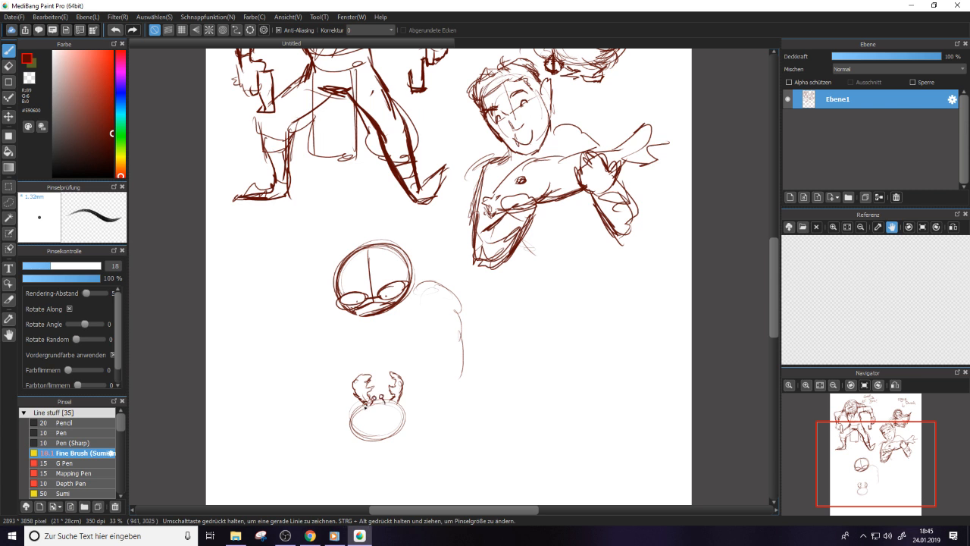
pyautogui.moveTo(364, 410)
pyautogui.mouseDown()
pyautogui.moveTo(389, 405)
pyautogui.moveTo(361, 413)
pyautogui.moveTo(388, 410)
pyautogui.moveTo(354, 416)
pyautogui.moveTo(354, 428)
pyautogui.moveTo(376, 437)
pyautogui.moveTo(407, 407)
pyautogui.moveTo(414, 432)
pyautogui.mouseUp()
pyautogui.moveTo(406, 429); pyautogui.dragTo(412, 439)
pyautogui.moveTo(401, 436); pyautogui.dragTo(416, 444)
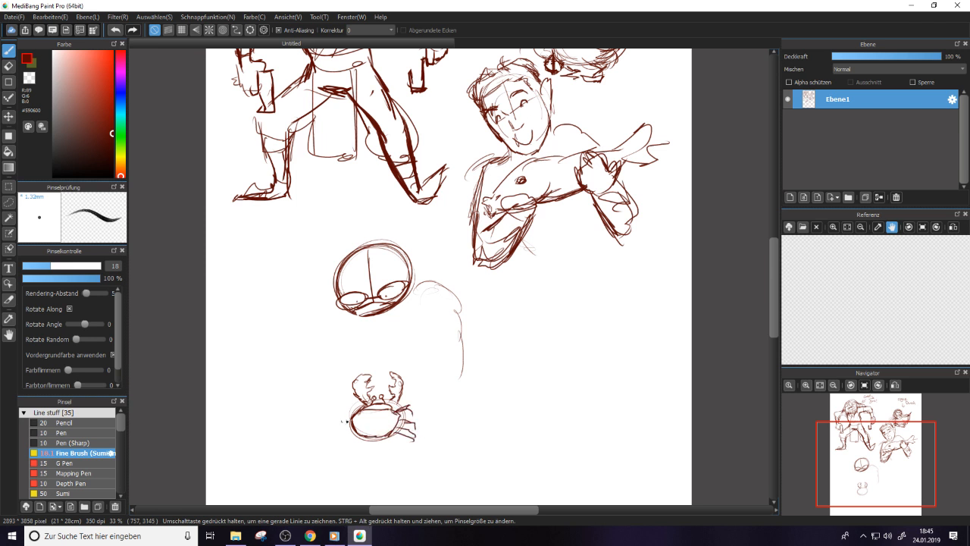
pyautogui.moveTo(351, 416)
pyautogui.mouseDown()
pyautogui.moveTo(338, 418)
pyautogui.moveTo(332, 439)
pyautogui.moveTo(383, 429)
pyautogui.moveTo(372, 435)
pyautogui.mouseUp()
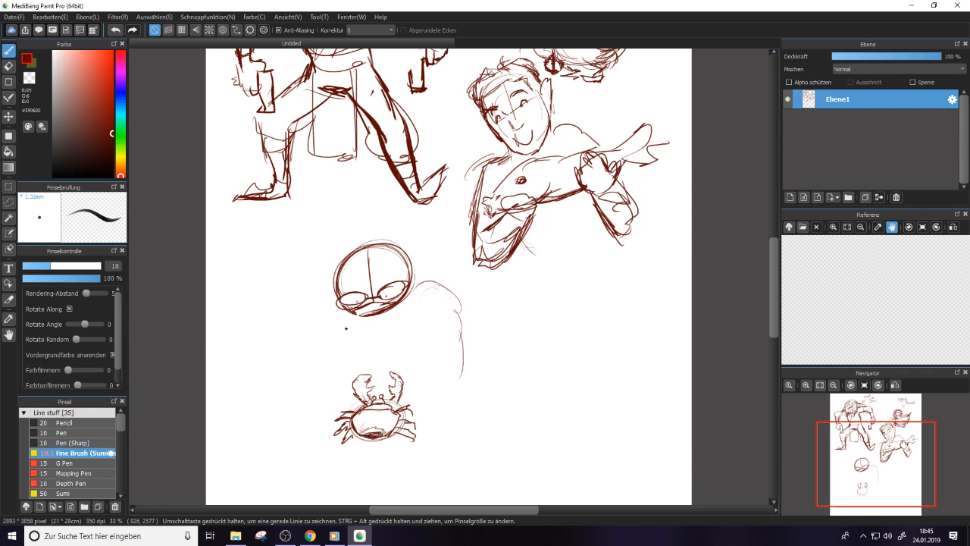
# Erase the lower edge of the round head and redraw the mouth and chin line between the eyes
pyautogui.press('e')
pyautogui.press('b')
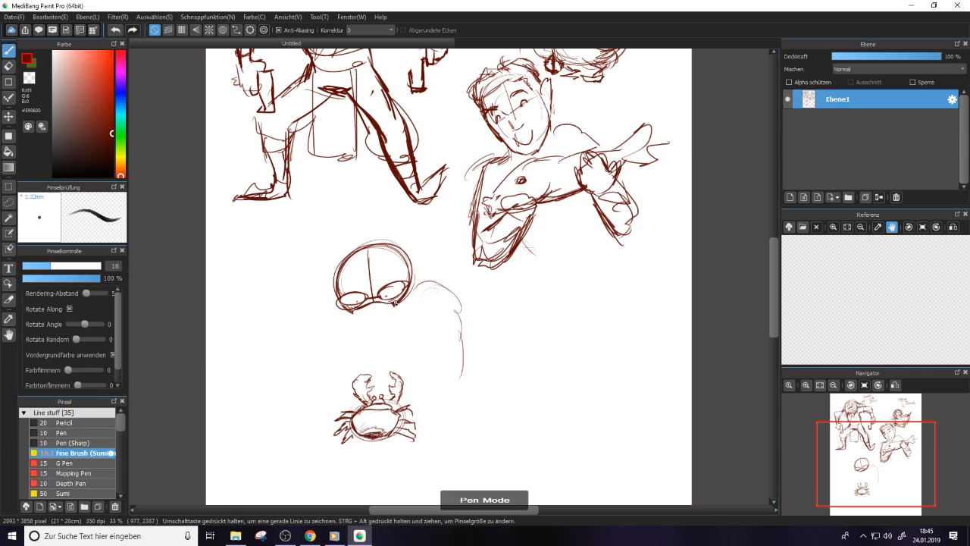
pyautogui.moveTo(356, 312); pyautogui.dragTo(401, 303)
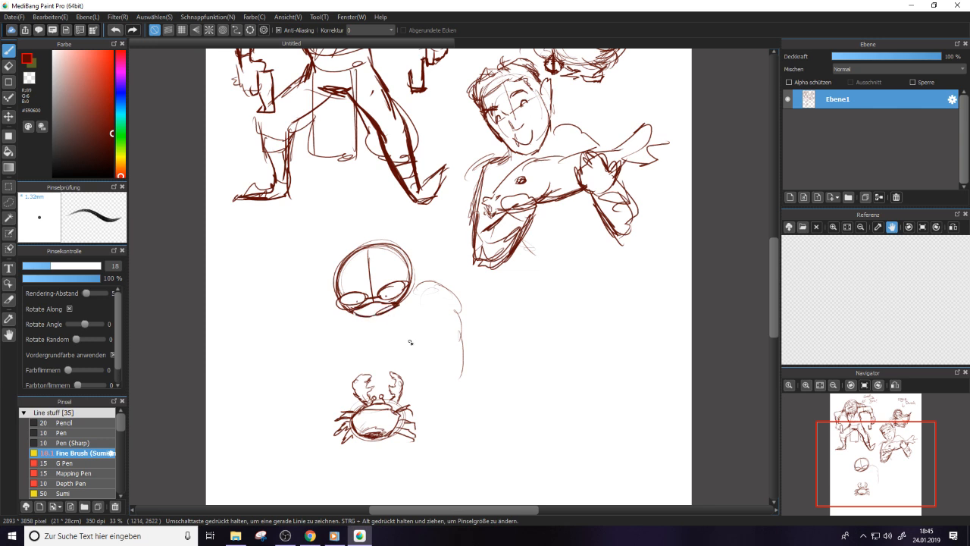
# Minimise the MediBang, Chrome and file explorer windows and open the nn.kra animation in Krita
pyautogui.click(912, 5)
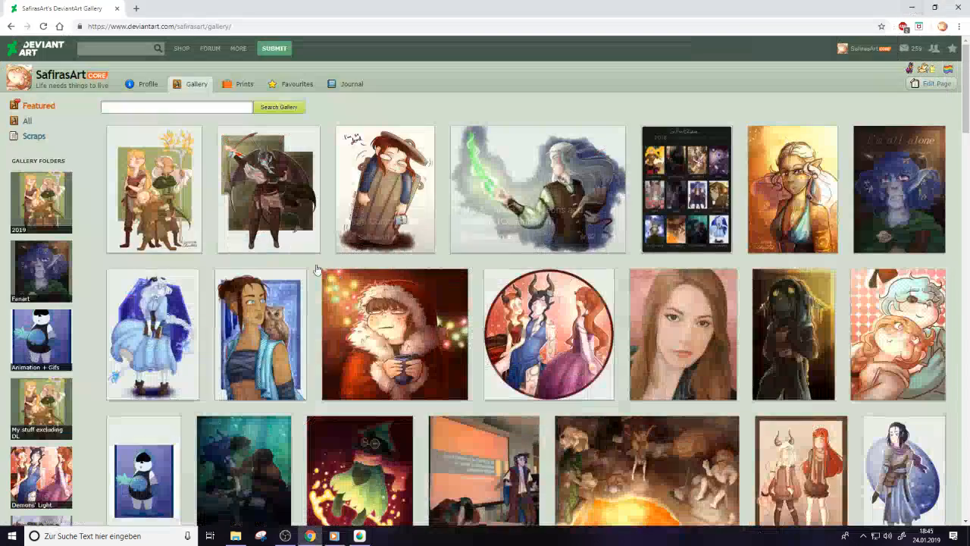
pyautogui.click(912, 7)
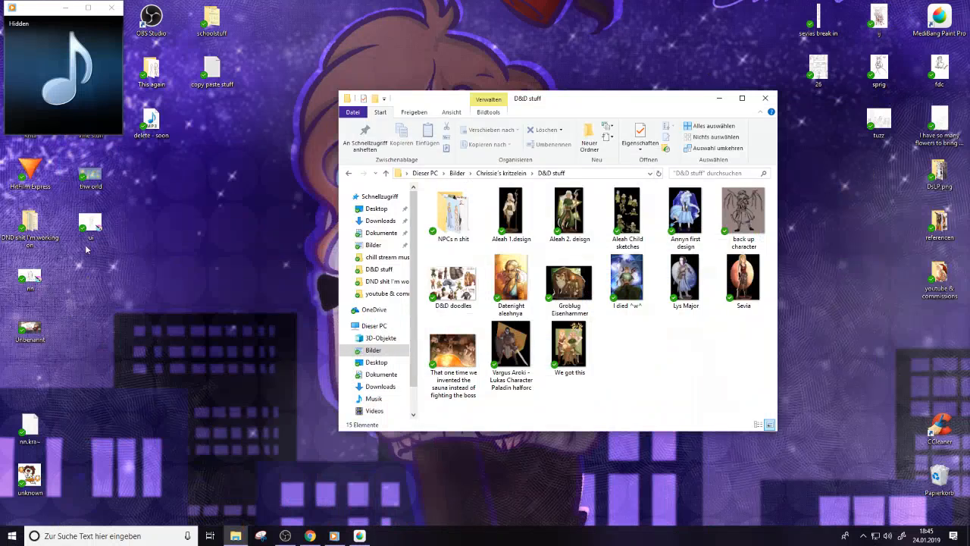
pyautogui.click(720, 98)
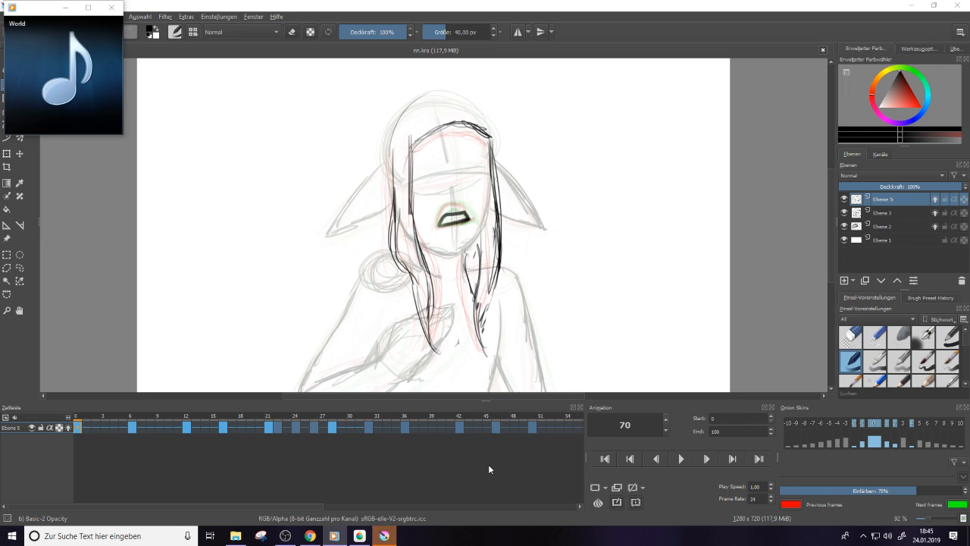
# Minimise the music player covering the Krita window and play the nn.kra animation
pyautogui.moveTo(65, 123)
pyautogui.click(65, 7)
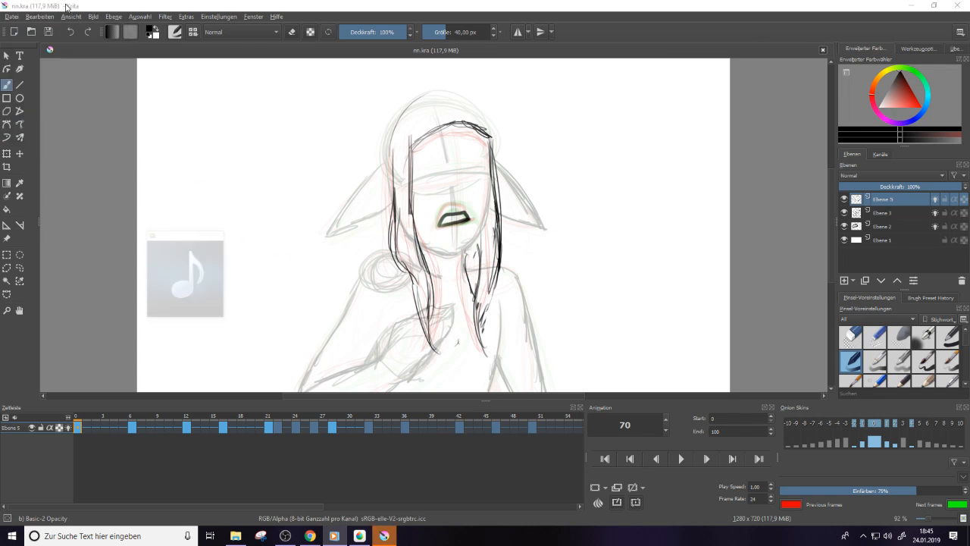
pyautogui.click(686, 457)
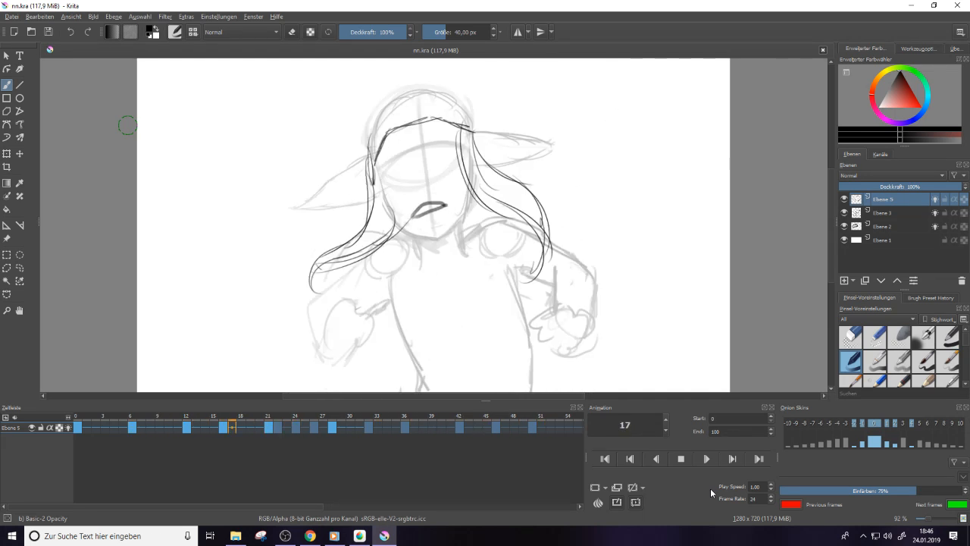
# Hide the hair layer Ebene 5 and play the animation without it
pyautogui.click(845, 200)
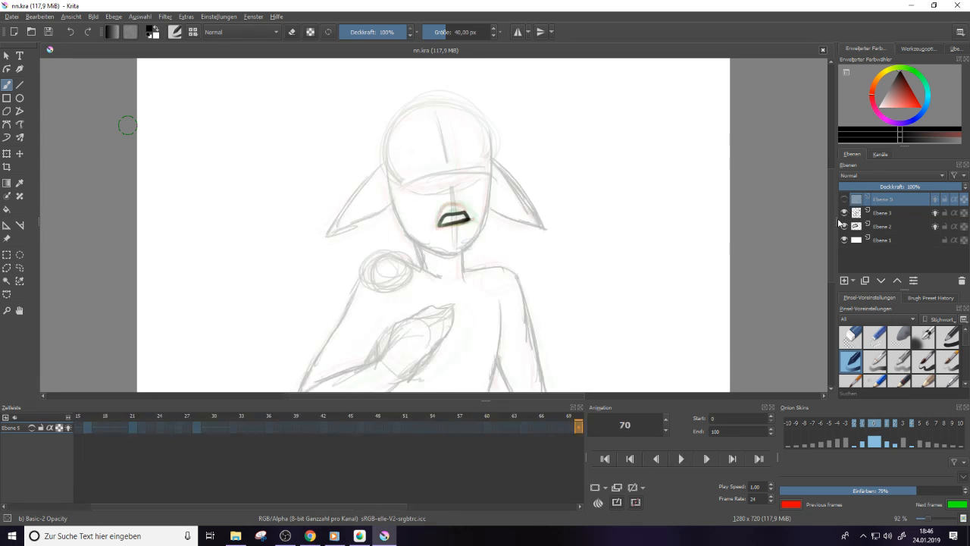
pyautogui.click(703, 461)
pyautogui.click(683, 459)
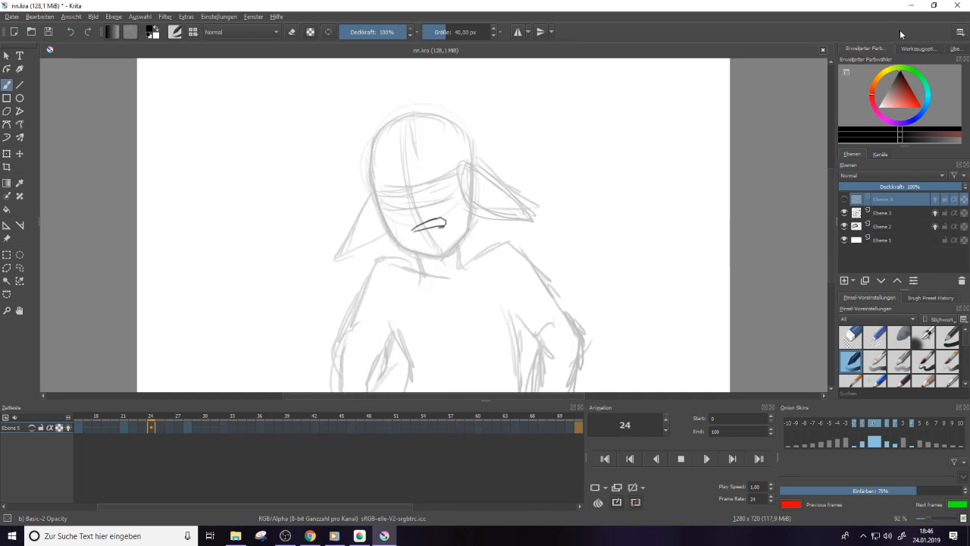
# Close Krita without saving the changes to nn.kra
pyautogui.click(911, 5)
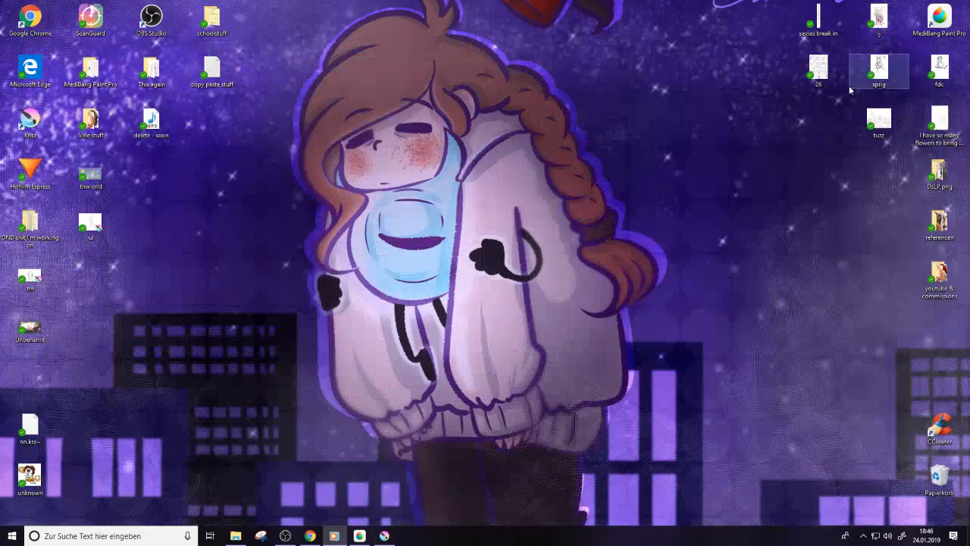
pyautogui.click(384, 535)
pyautogui.click(954, 5)
pyautogui.click(486, 283)
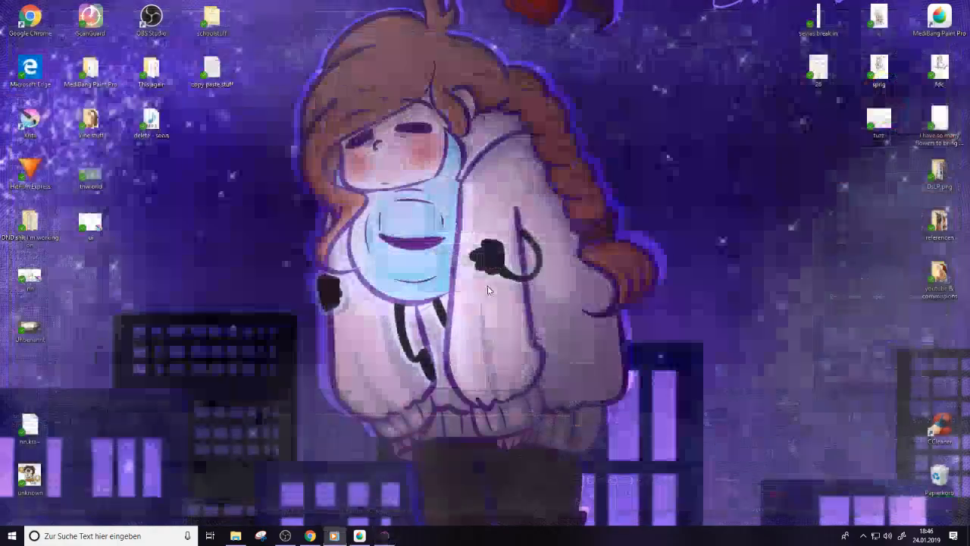
# Bring the MediBang canvas back to the front and minimise the OBS and music player windows covering it
pyautogui.click(310, 535)
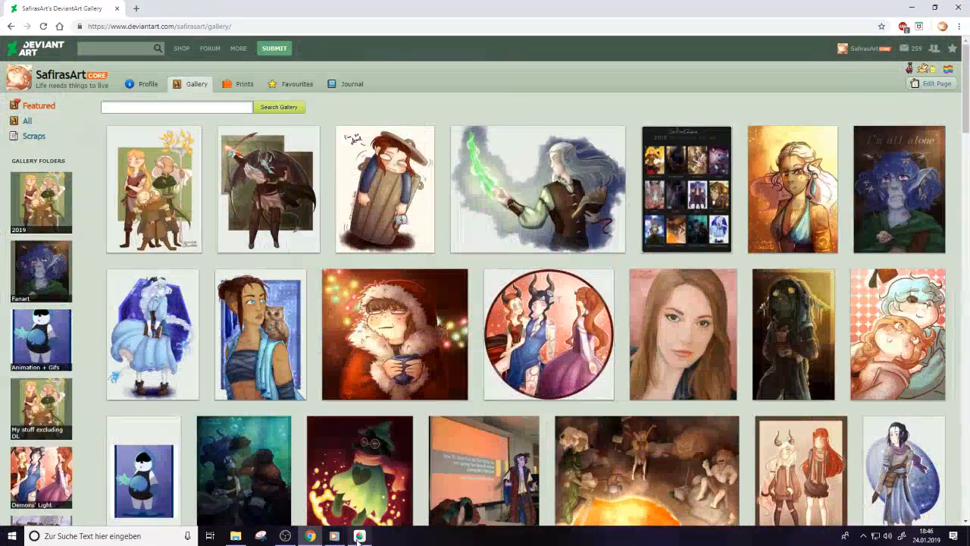
pyautogui.click(359, 535)
pyautogui.click(333, 535)
pyautogui.click(334, 538)
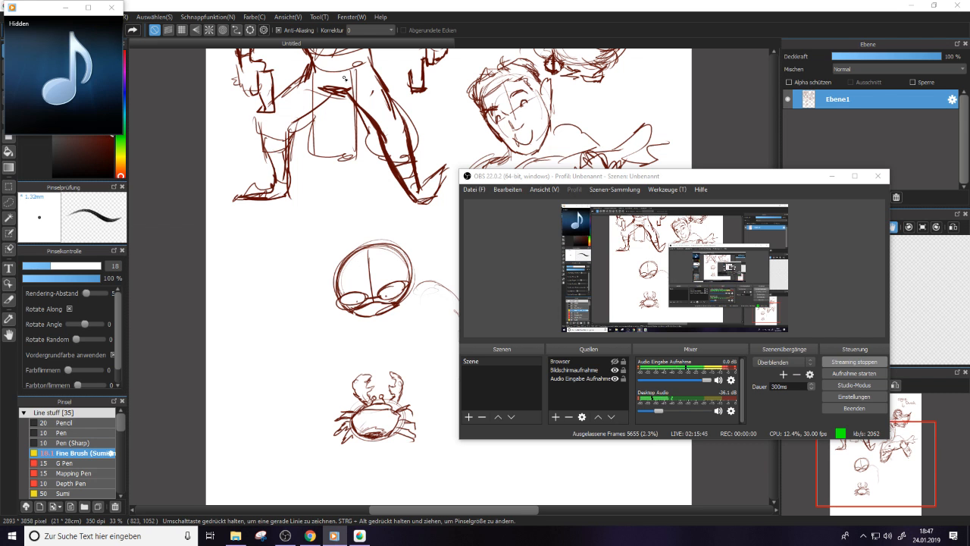
pyautogui.click(831, 176)
pyautogui.click(333, 535)
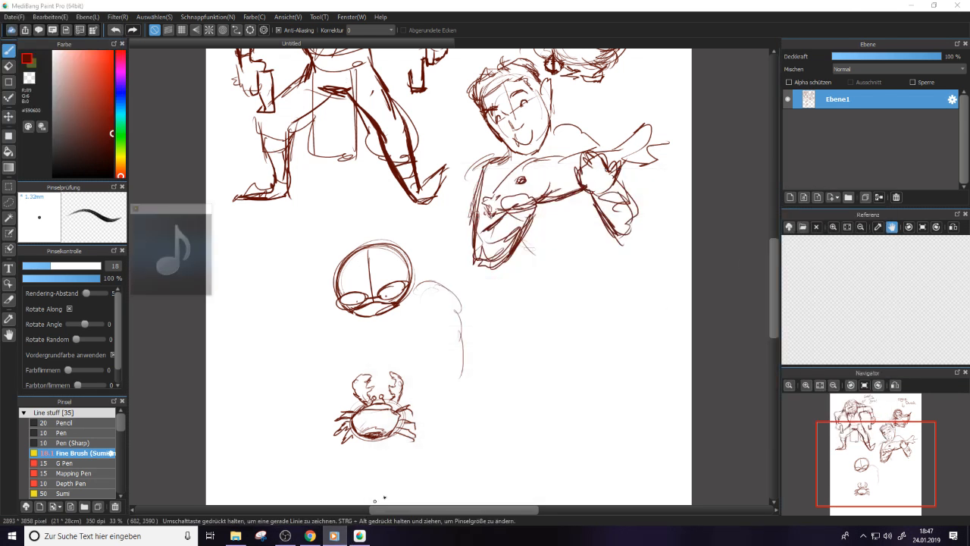
# Raise the Desktop Audio volume in OBS to 0.0 dB, pause the music player and minimise OBS
pyautogui.click(285, 535)
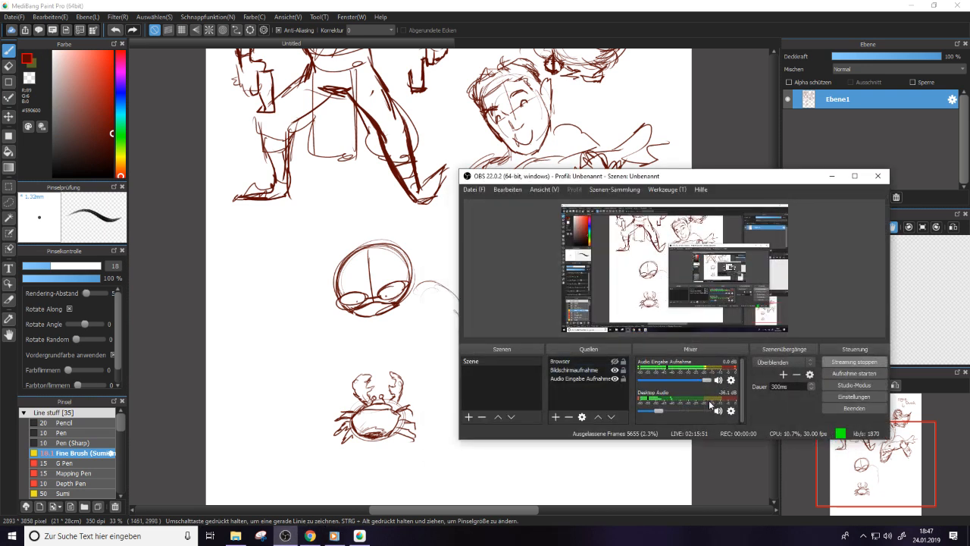
pyautogui.moveTo(661, 411); pyautogui.dragTo(707, 411)
pyautogui.click(333, 535)
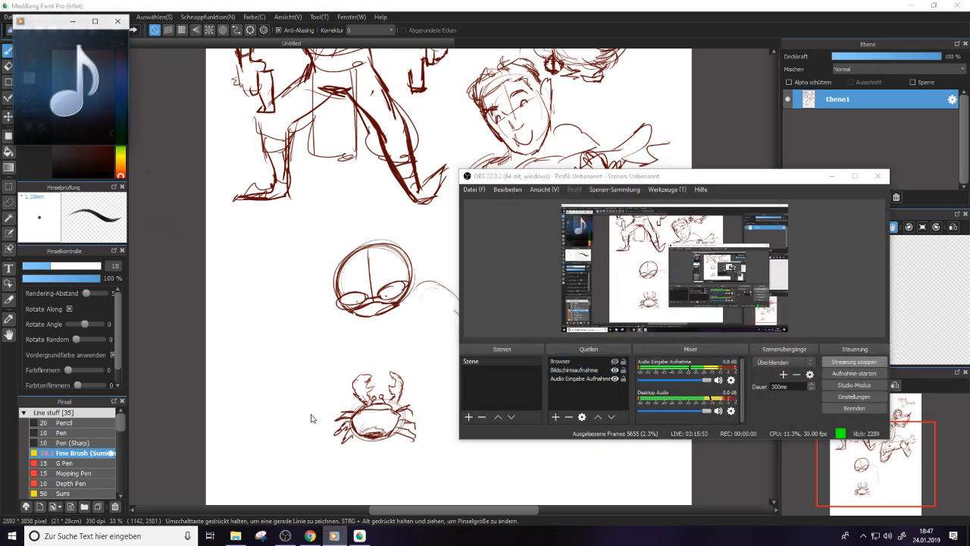
pyautogui.click(62, 121)
pyautogui.click(831, 176)
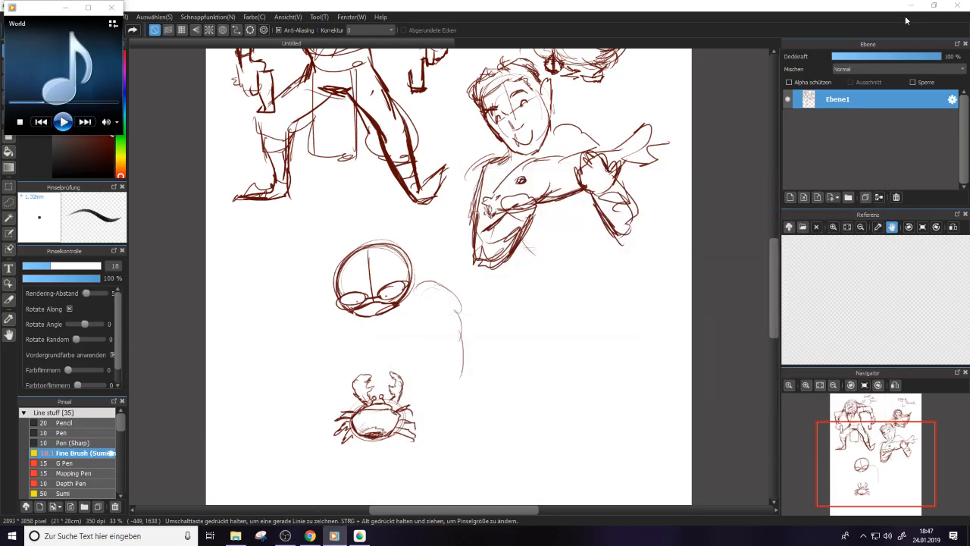
# Minimise MediBang and Chrome, reopen the nn animation from the desktop in Krita and play it with all layers visible
pyautogui.click(908, 8)
pyautogui.click(912, 8)
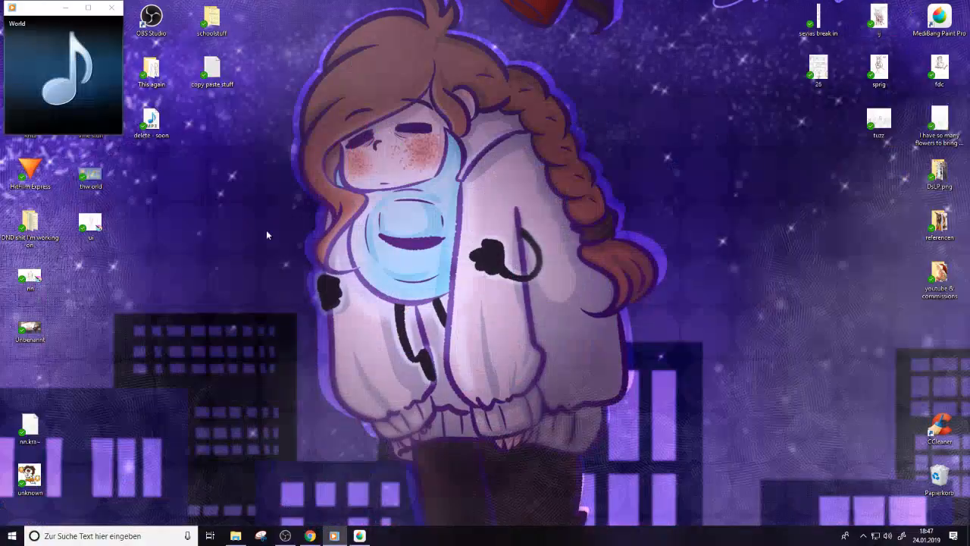
pyautogui.doubleClick(30, 279)
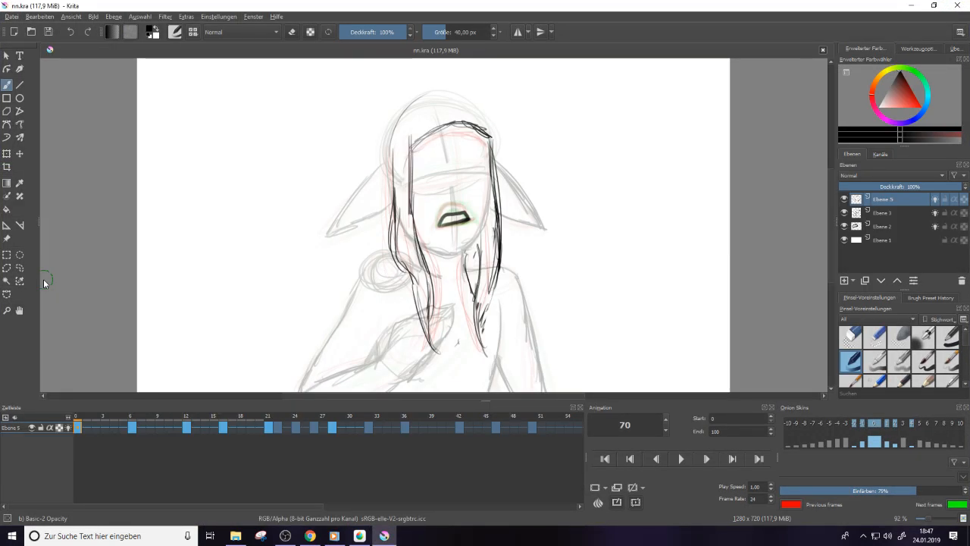
pyautogui.click(677, 460)
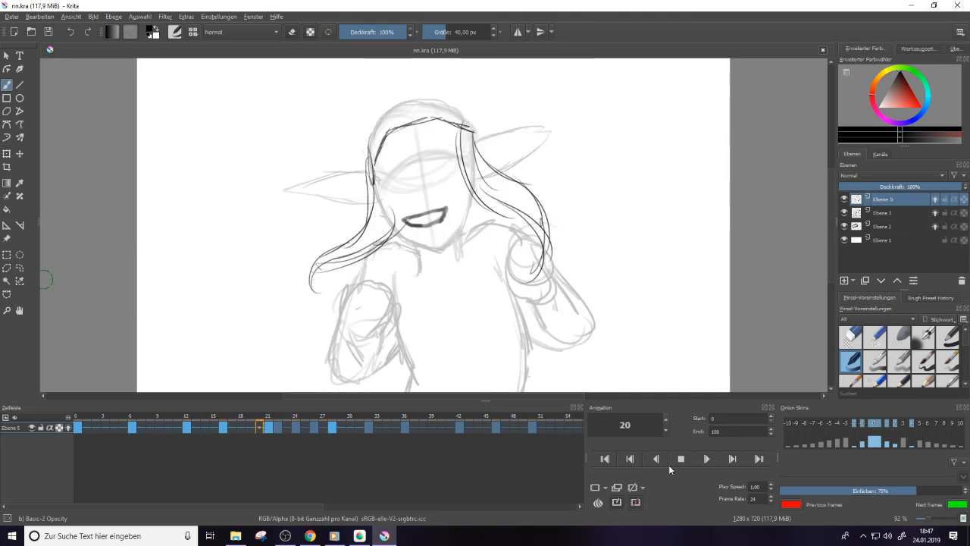
# Hide layer Ebene 5, play the animation again without the hair and close Krita
pyautogui.click(844, 199)
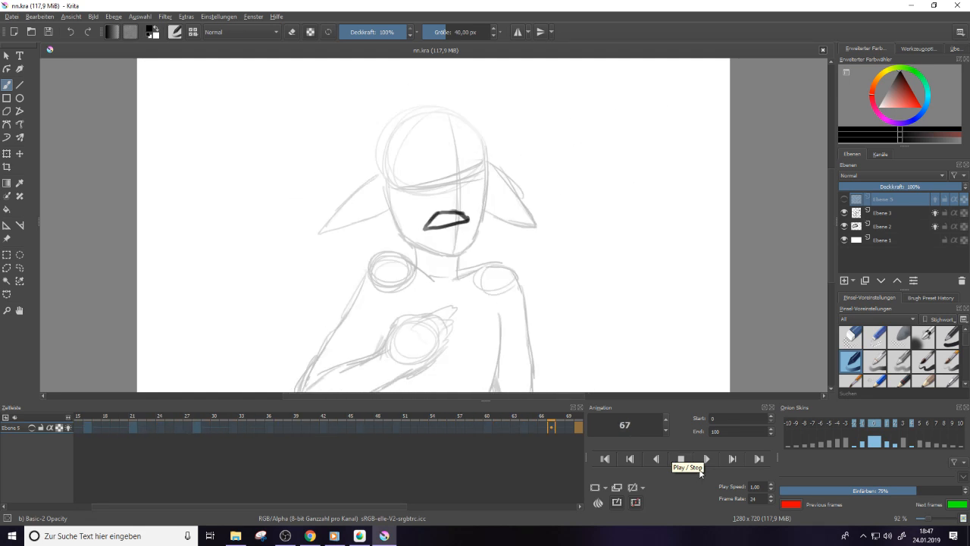
pyautogui.click(680, 459)
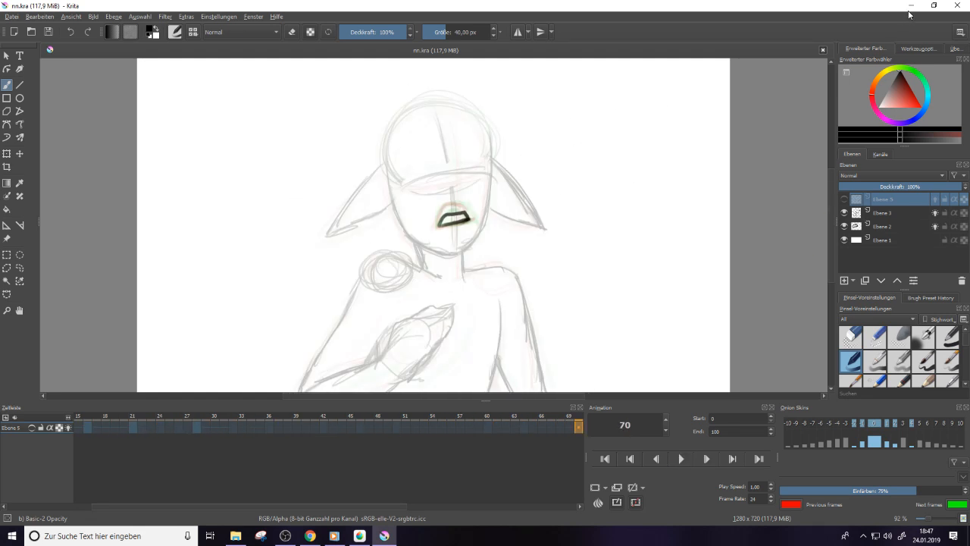
pyautogui.click(956, 5)
# Resume the music, lower the Desktop Audio volume in OBS to about -37 dB and minimise OBS
pyautogui.moveTo(66, 121)
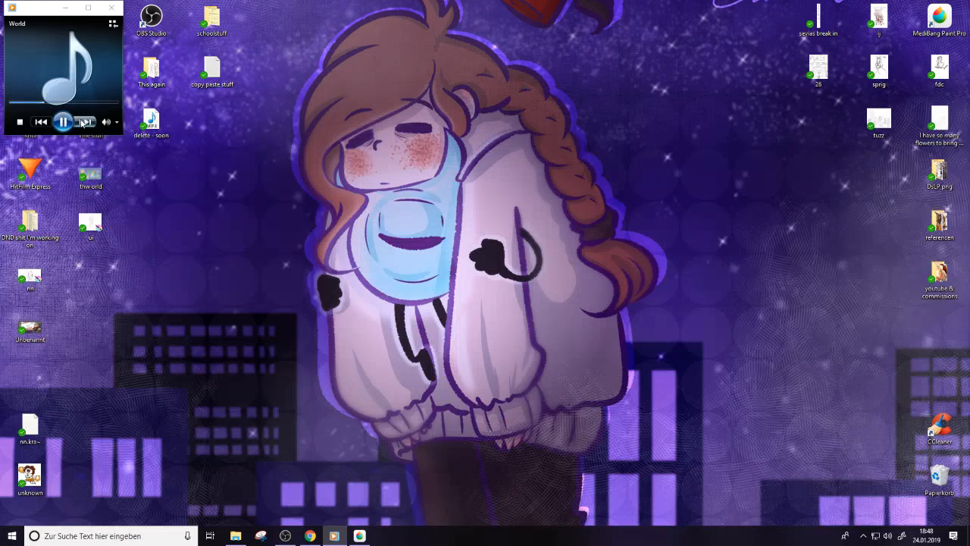
pyautogui.click(285, 536)
pyautogui.moveTo(706, 410); pyautogui.dragTo(658, 413)
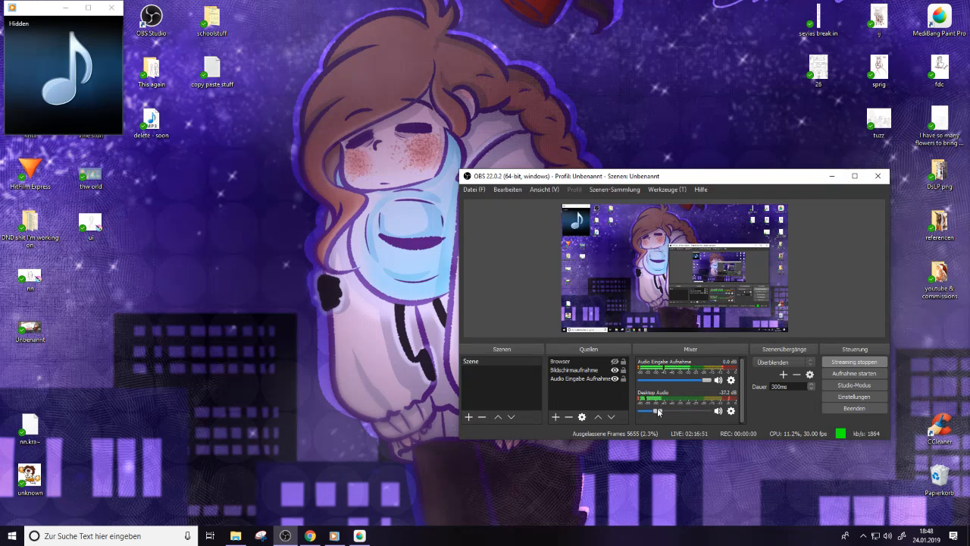
pyautogui.click(831, 176)
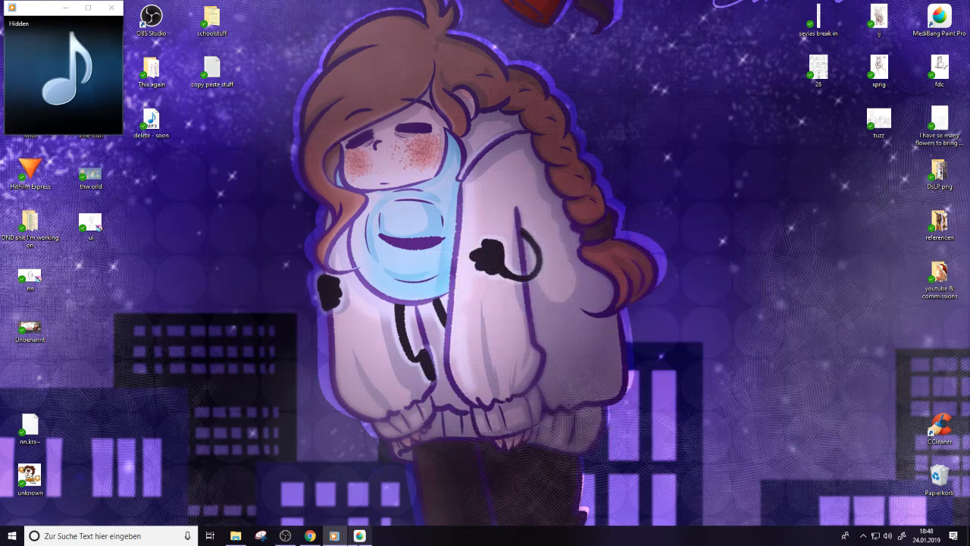
# Close the D&D stuff file explorer window and bring the MediBang canvas to the front
pyautogui.click(359, 536)
pyautogui.click(235, 536)
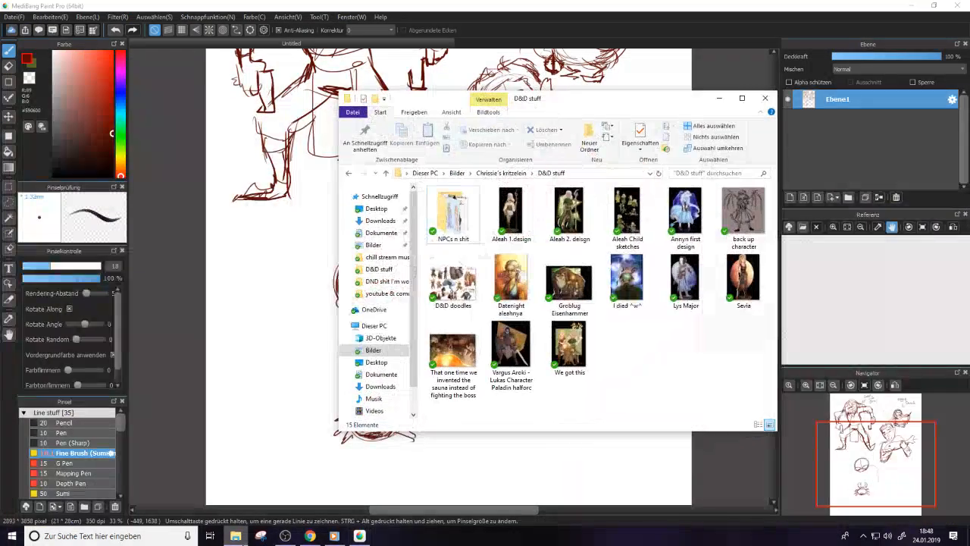
pyautogui.click(765, 98)
pyautogui.click(316, 535)
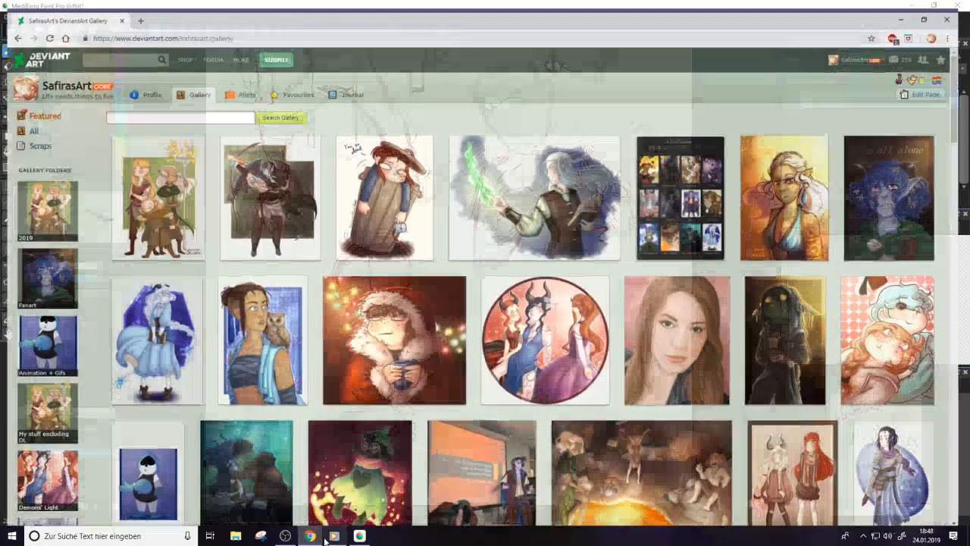
pyautogui.click(359, 536)
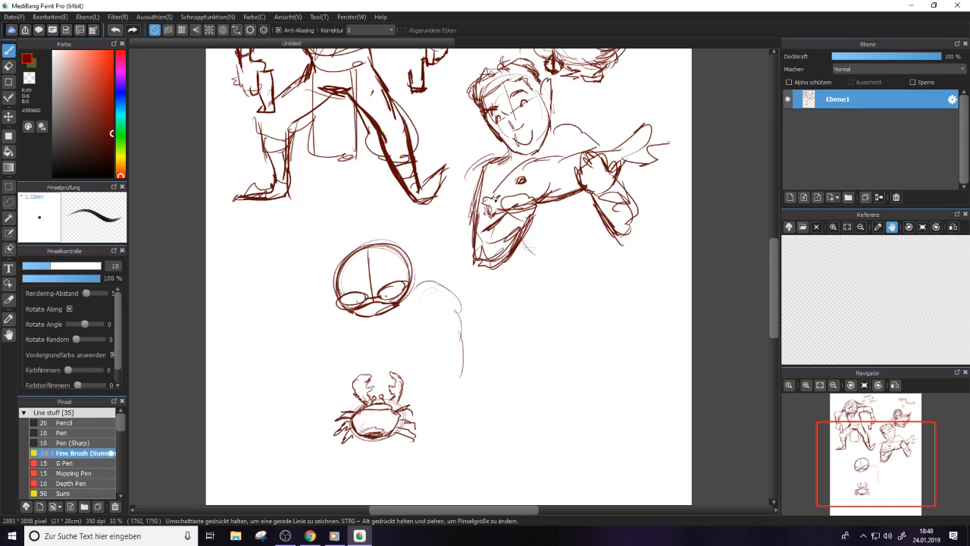
# Add a shoulder line below the smiling man's head and replace the round mark on his chest with a small X
pyautogui.moveTo(532, 160); pyautogui.dragTo(561, 147)
pyautogui.press('e')
pyautogui.moveTo(526, 180); pyautogui.dragTo(518, 183)
pyautogui.press('b')
pyautogui.press('e')
pyautogui.press('b')
# Minimise MediBang and Chrome and move the music player away from the Krita desktop shortcut
pyautogui.click(911, 6)
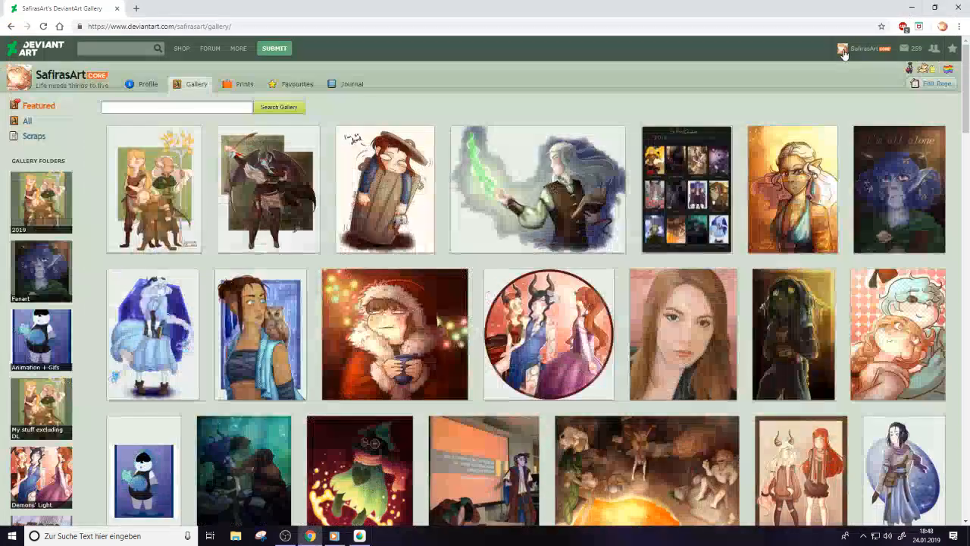
pyautogui.click(905, 10)
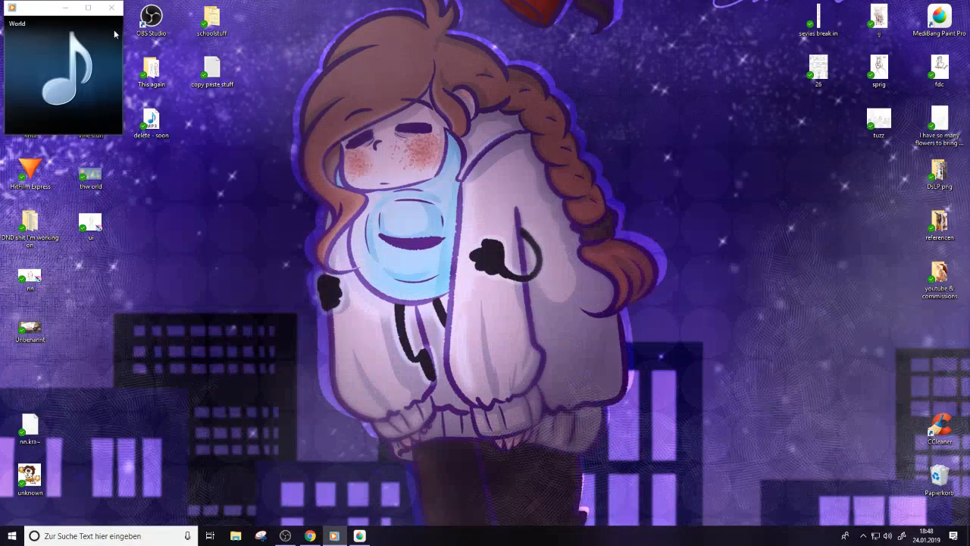
pyautogui.moveTo(38, 9); pyautogui.dragTo(309, 47)
# Move the Krita shortcut to the middle of the desktop and back to its spot, and return to the MediBang canvas
pyautogui.moveTo(30, 120); pyautogui.dragTo(562, 335)
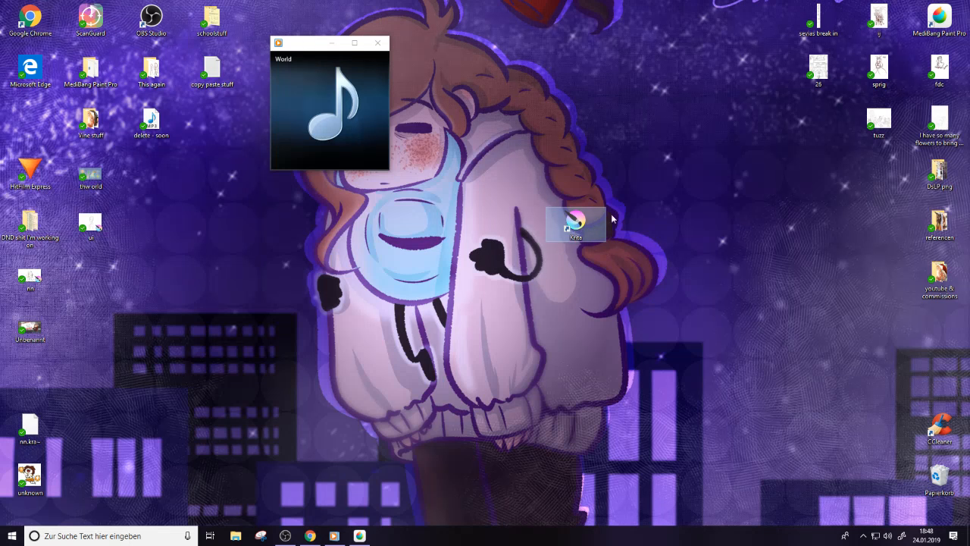
pyautogui.moveTo(576, 221); pyautogui.dragTo(31, 121)
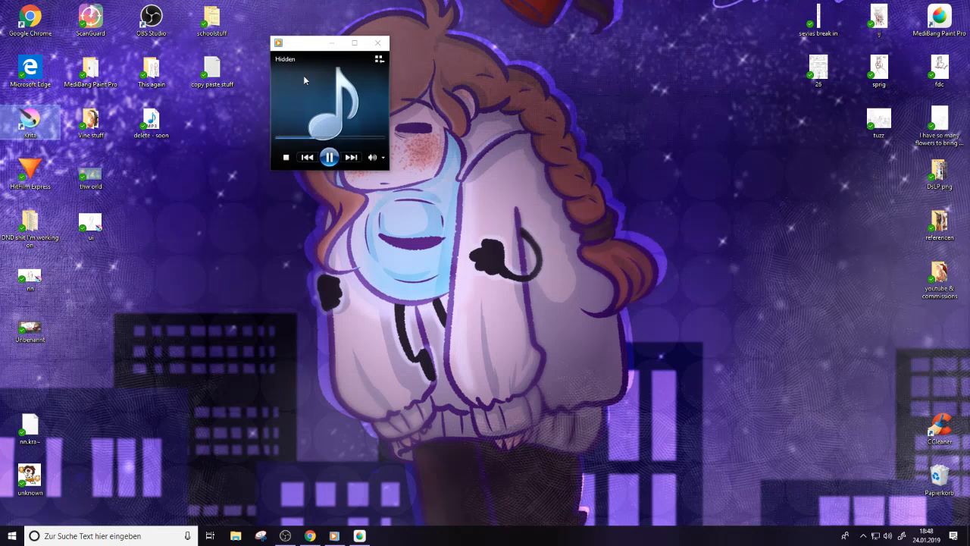
pyautogui.click(359, 535)
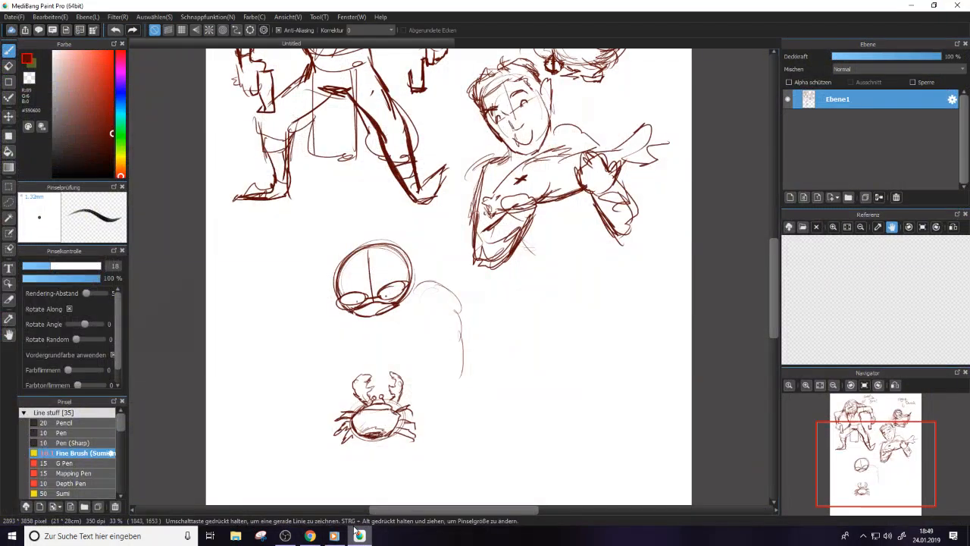
# Sketch the curved back, shoulder line and pointed ears around the round goblin head above the crab
pyautogui.moveTo(453, 307)
pyautogui.mouseDown()
pyautogui.moveTo(472, 377)
pyautogui.moveTo(419, 403)
pyautogui.mouseUp()
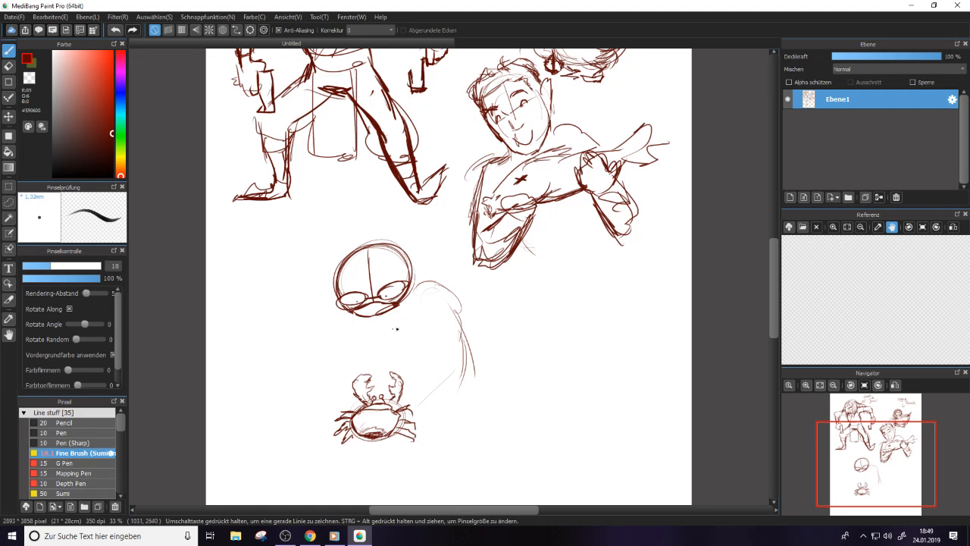
pyautogui.moveTo(410, 271)
pyautogui.mouseDown()
pyautogui.moveTo(459, 282)
pyautogui.moveTo(413, 285)
pyautogui.moveTo(435, 290)
pyautogui.moveTo(466, 284)
pyautogui.mouseUp()
pyautogui.moveTo(317, 309)
pyautogui.mouseDown()
pyautogui.moveTo(308, 319)
pyautogui.moveTo(343, 309)
pyautogui.mouseUp()
pyautogui.moveTo(403, 305)
pyautogui.mouseDown()
pyautogui.moveTo(428, 293)
pyautogui.moveTo(483, 337)
pyautogui.moveTo(446, 358)
pyautogui.moveTo(444, 387)
pyautogui.mouseUp()
# Draw the goblin's two raised hands with spread fingers on either side of the crab
pyautogui.moveTo(436, 353)
pyautogui.mouseDown()
pyautogui.moveTo(422, 356)
pyautogui.moveTo(438, 383)
pyautogui.mouseUp()
pyautogui.moveTo(449, 370); pyautogui.dragTo(441, 385)
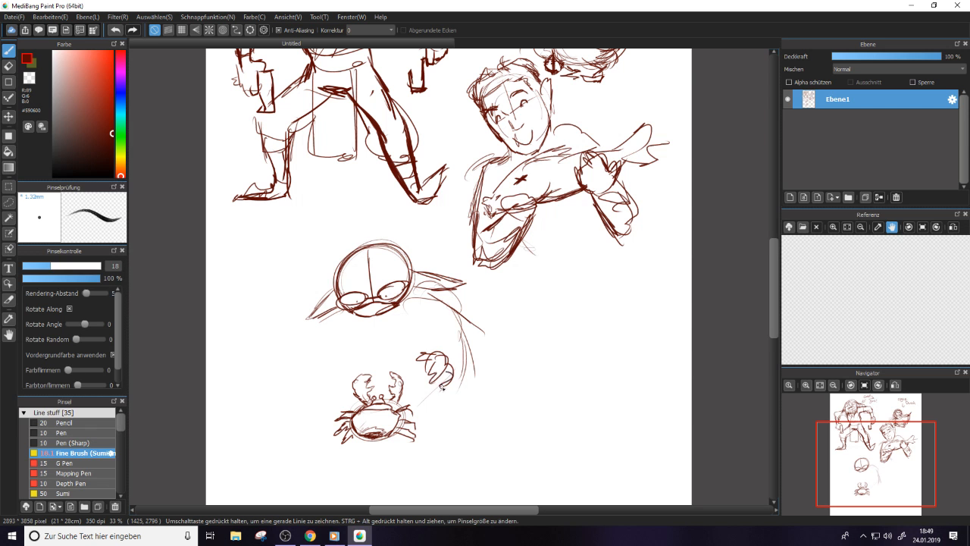
pyautogui.moveTo(334, 370)
pyautogui.mouseDown()
pyautogui.moveTo(351, 371)
pyautogui.moveTo(318, 375)
pyautogui.moveTo(336, 383)
pyautogui.moveTo(329, 393)
pyautogui.mouseUp()
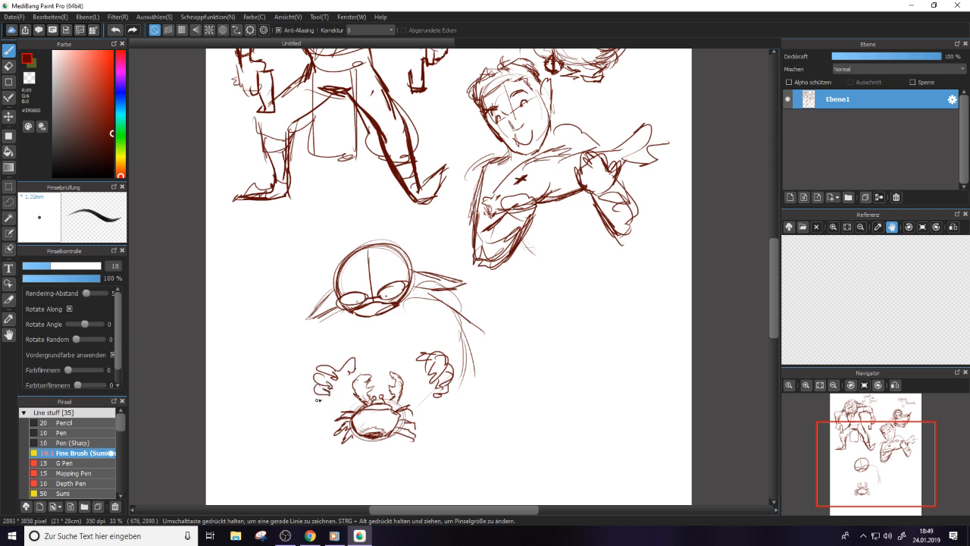
# Sketch the goblin's arms leading to both hands and add hair strands hanging over and beside the face
pyautogui.moveTo(337, 312)
pyautogui.mouseDown()
pyautogui.moveTo(309, 345)
pyautogui.moveTo(315, 368)
pyautogui.moveTo(366, 326)
pyautogui.moveTo(368, 361)
pyautogui.mouseUp()
pyautogui.moveTo(422, 323)
pyautogui.mouseDown()
pyautogui.moveTo(420, 349)
pyautogui.moveTo(359, 375)
pyautogui.mouseUp()
pyautogui.moveTo(346, 280); pyautogui.dragTo(336, 297)
pyautogui.moveTo(355, 258)
pyautogui.mouseDown()
pyautogui.moveTo(356, 324)
pyautogui.moveTo(379, 336)
pyautogui.mouseUp()
pyautogui.moveTo(368, 292); pyautogui.dragTo(375, 338)
pyautogui.moveTo(343, 280); pyautogui.dragTo(341, 325)
pyautogui.moveTo(338, 312); pyautogui.dragTo(355, 354)
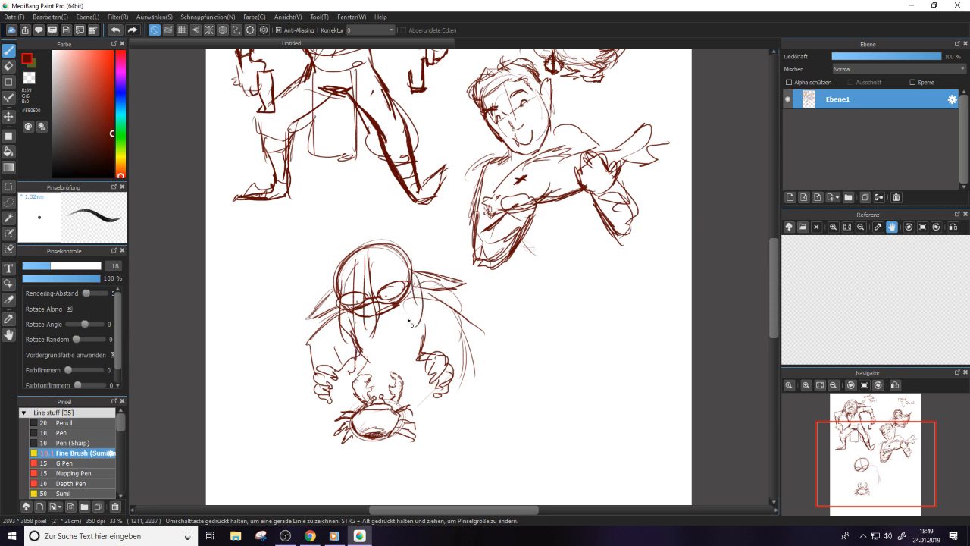
# Erase and rework the goblin's eyes and mouth, then outline a hood band across the top of the head
pyautogui.press('e')
pyautogui.moveTo(400, 286)
pyautogui.mouseDown()
pyautogui.moveTo(369, 296)
pyautogui.moveTo(406, 293)
pyautogui.moveTo(382, 297)
pyautogui.moveTo(380, 287)
pyautogui.moveTo(369, 312)
pyautogui.moveTo(376, 313)
pyautogui.mouseUp()
pyautogui.press('e')
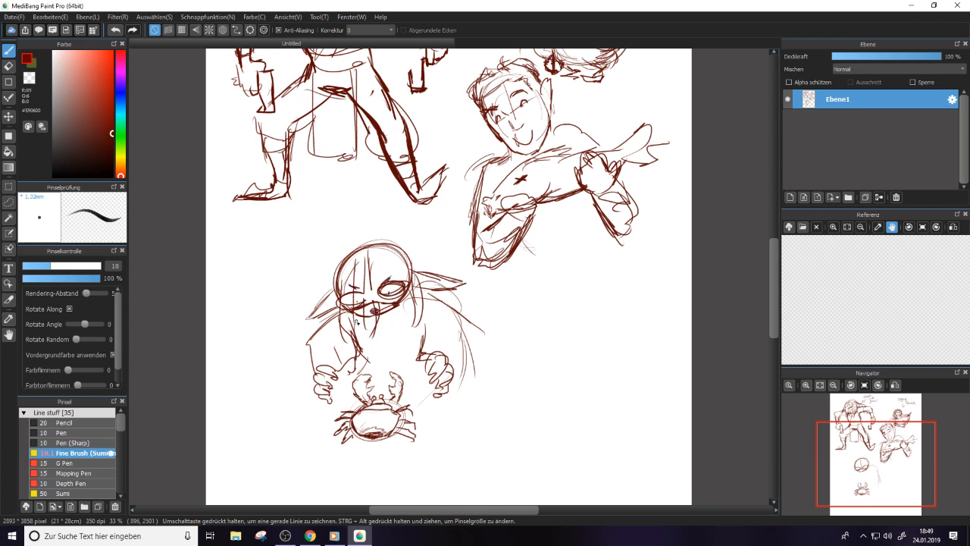
pyautogui.moveTo(333, 277)
pyautogui.mouseDown()
pyautogui.moveTo(365, 246)
pyautogui.moveTo(403, 259)
pyautogui.mouseUp()
pyautogui.moveTo(338, 263)
pyautogui.mouseDown()
pyautogui.moveTo(397, 249)
pyautogui.moveTo(365, 241)
pyautogui.moveTo(417, 267)
pyautogui.mouseUp()
# Handwrite the label "Nott vs. Crab!" beside the goblin and crab sketch
pyautogui.scroll(5, 773, 247)
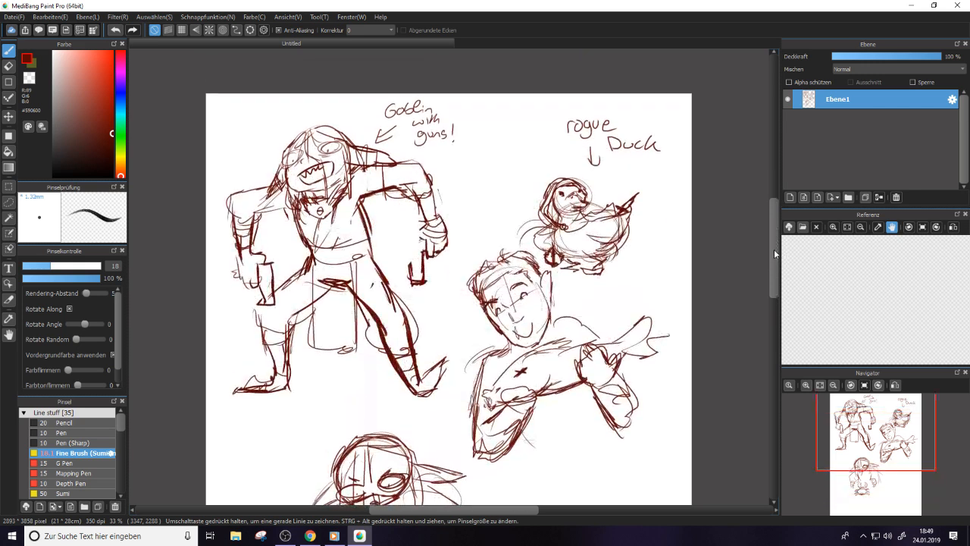
pyautogui.scroll(-5, 771, 254)
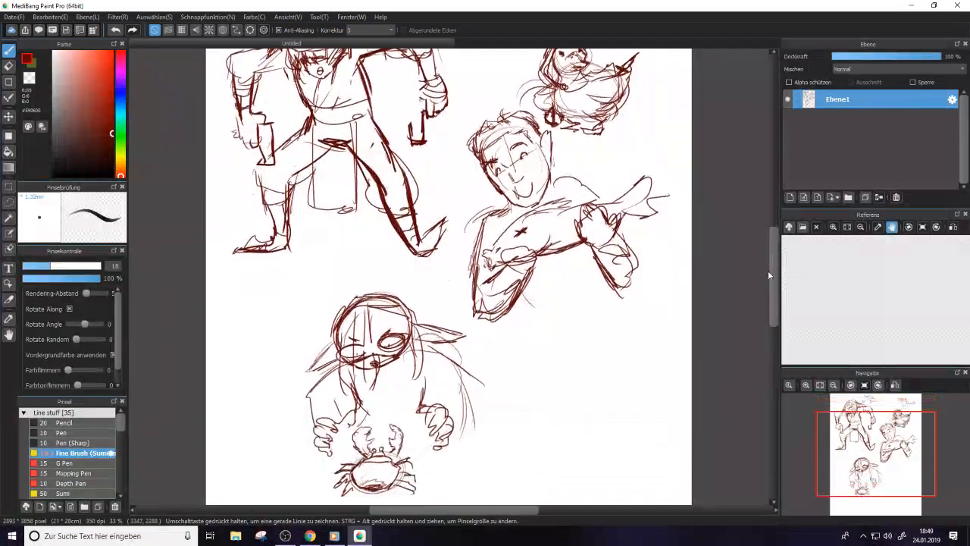
pyautogui.moveTo(230, 237)
pyautogui.mouseDown()
pyautogui.moveTo(231, 226)
pyautogui.moveTo(246, 230)
pyautogui.moveTo(235, 210)
pyautogui.moveTo(247, 222)
pyautogui.moveTo(270, 219)
pyautogui.moveTo(268, 234)
pyautogui.mouseUp()
pyautogui.press('e')
pyautogui.press('b')
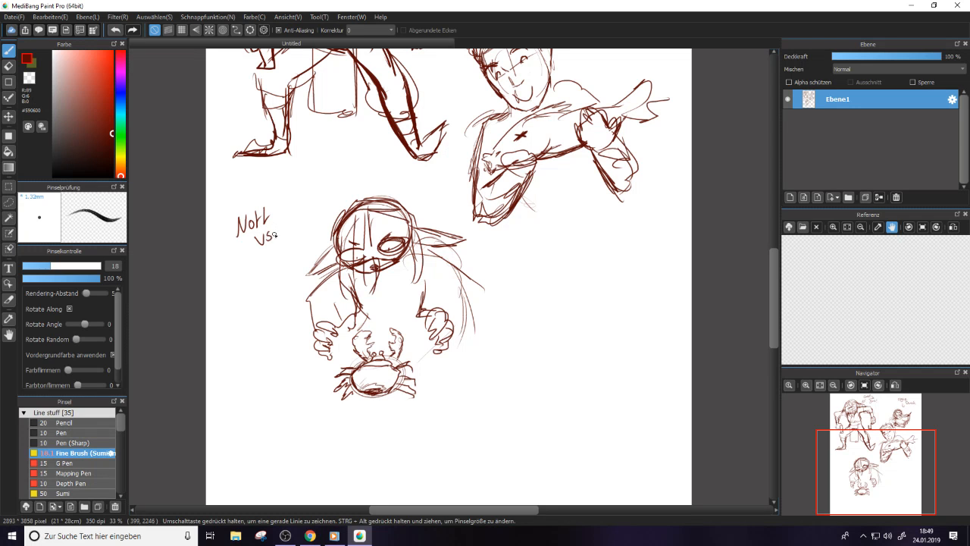
pyautogui.moveTo(280, 250); pyautogui.dragTo(279, 260)
pyautogui.click(277, 264)
# Handwrite the label "Fjord & Fish" with an arrow pointing to the smiling man's sketch
pyautogui.moveTo(776, 291); pyautogui.dragTo(775, 265)
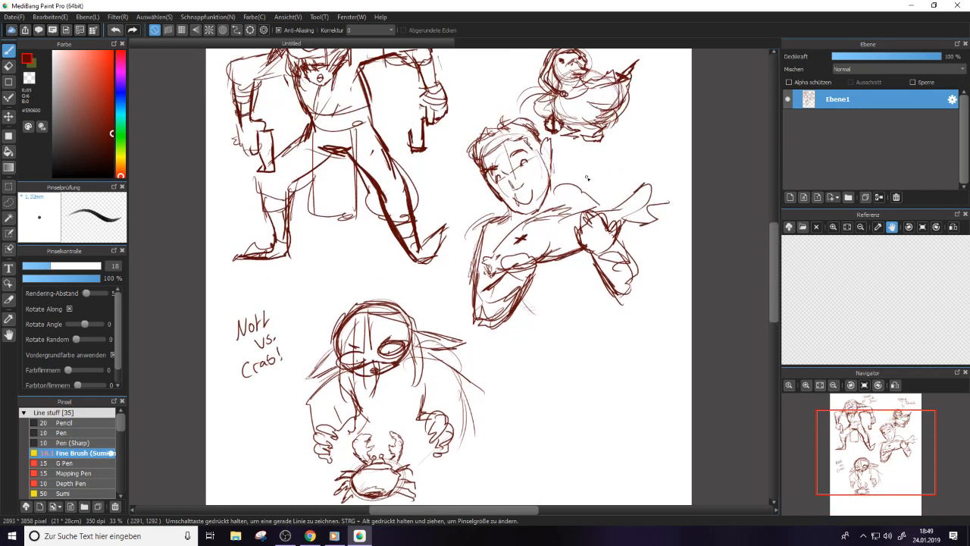
pyautogui.moveTo(596, 171); pyautogui.dragTo(595, 182)
pyautogui.moveTo(605, 153)
pyautogui.mouseDown()
pyautogui.moveTo(612, 151)
pyautogui.moveTo(607, 164)
pyautogui.mouseUp()
pyautogui.moveTo(597, 158); pyautogui.dragTo(633, 161)
pyautogui.click(641, 157)
pyautogui.moveTo(636, 146)
pyautogui.mouseDown()
pyautogui.moveTo(611, 189)
pyautogui.moveTo(654, 150)
pyautogui.moveTo(657, 159)
pyautogui.moveTo(623, 170)
pyautogui.mouseUp()
pyautogui.press('e')
pyautogui.press('e')
pyautogui.moveTo(616, 175); pyautogui.dragTo(648, 176)
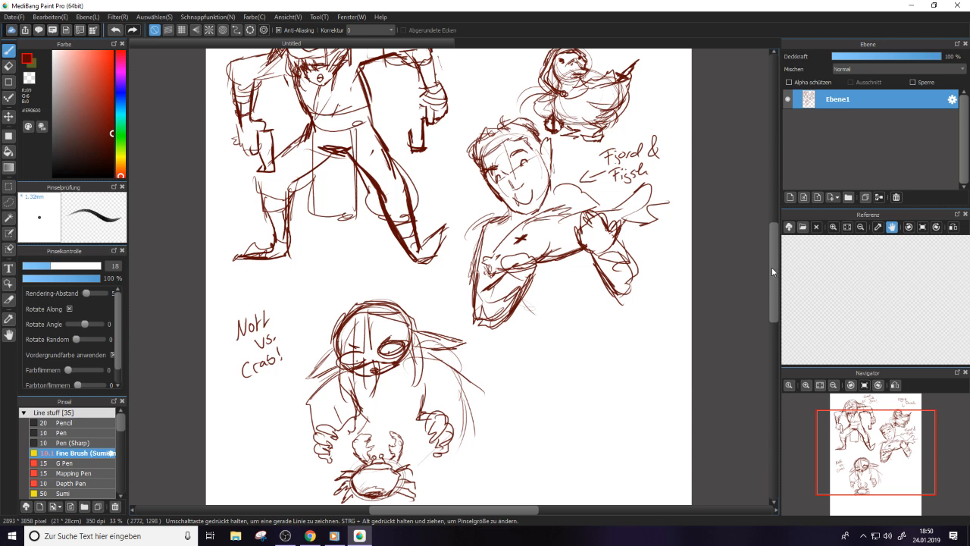
pyautogui.scroll(-3, 773, 271)
pyautogui.moveTo(576, 225)
pyautogui.mouseDown()
pyautogui.moveTo(567, 214)
pyautogui.moveTo(531, 261)
pyautogui.moveTo(534, 289)
pyautogui.mouseUp()
pyautogui.press('e')
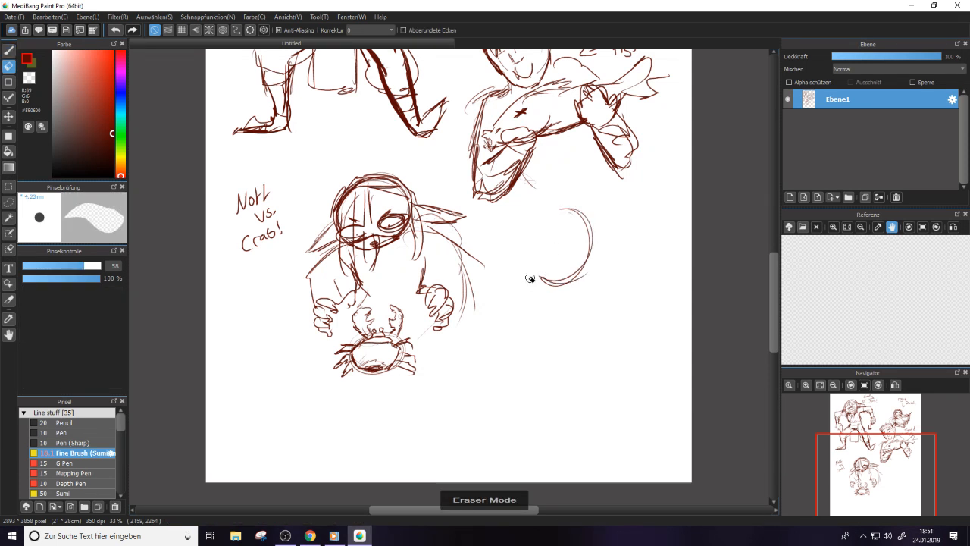
pyautogui.press(']')
pyautogui.moveTo(571, 230)
pyautogui.mouseDown()
pyautogui.moveTo(547, 251)
pyautogui.moveTo(564, 282)
pyautogui.mouseUp()
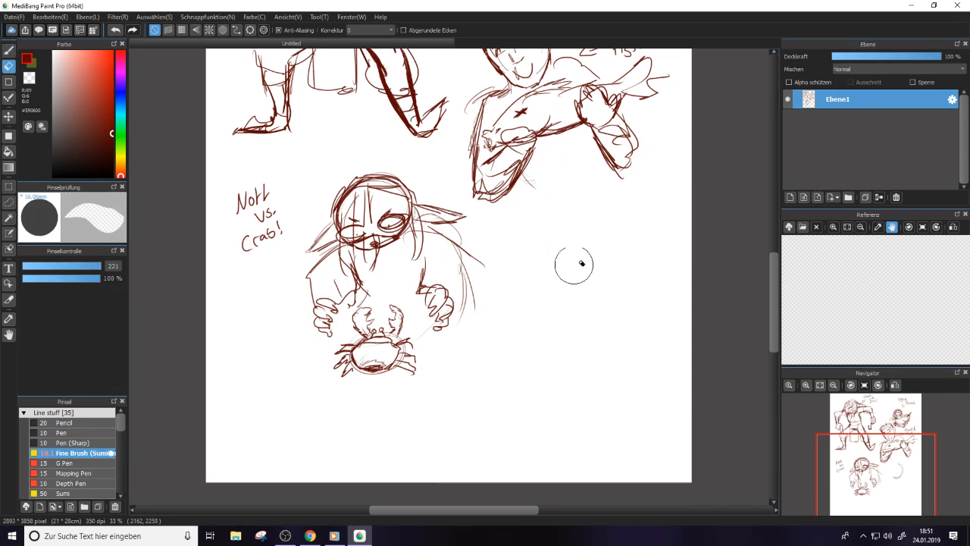
# Sketch a small oval head with an ear, guide lines and facial features in the empty area below the Fjord sketch
pyautogui.press('b')
pyautogui.moveTo(580, 219)
pyautogui.mouseDown()
pyautogui.moveTo(561, 237)
pyautogui.moveTo(561, 221)
pyautogui.moveTo(590, 218)
pyautogui.moveTo(607, 260)
pyautogui.moveTo(575, 218)
pyautogui.moveTo(573, 266)
pyautogui.moveTo(594, 240)
pyautogui.moveTo(556, 247)
pyautogui.moveTo(557, 270)
pyautogui.moveTo(548, 246)
pyautogui.moveTo(558, 275)
pyautogui.mouseUp()
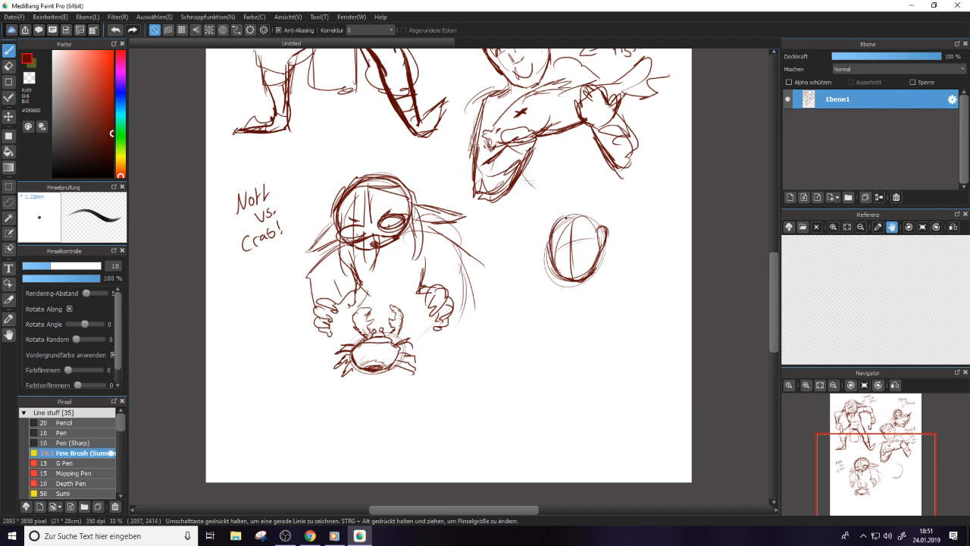
pyautogui.moveTo(581, 214); pyautogui.dragTo(586, 283)
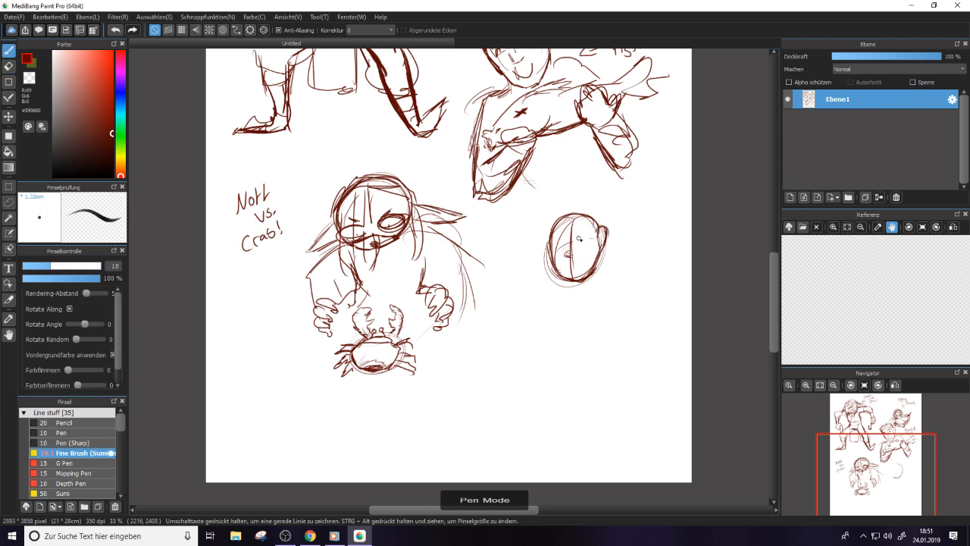
pyautogui.moveTo(585, 240); pyautogui.dragTo(581, 244)
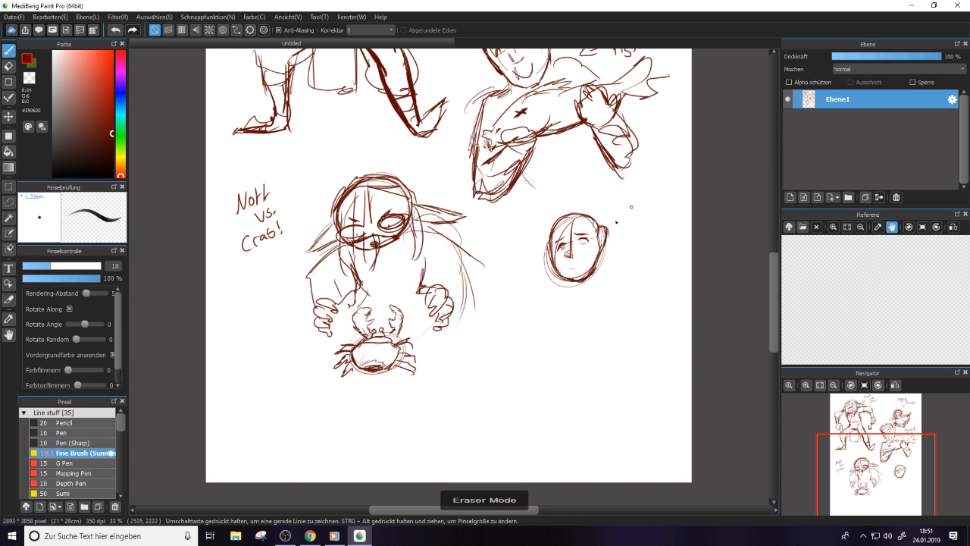
# Sketch the new head's neck and shoulder line, erasing the first neck strokes
pyautogui.press('e')
pyautogui.press('b')
pyautogui.moveTo(573, 294); pyautogui.dragTo(571, 281)
pyautogui.press('e')
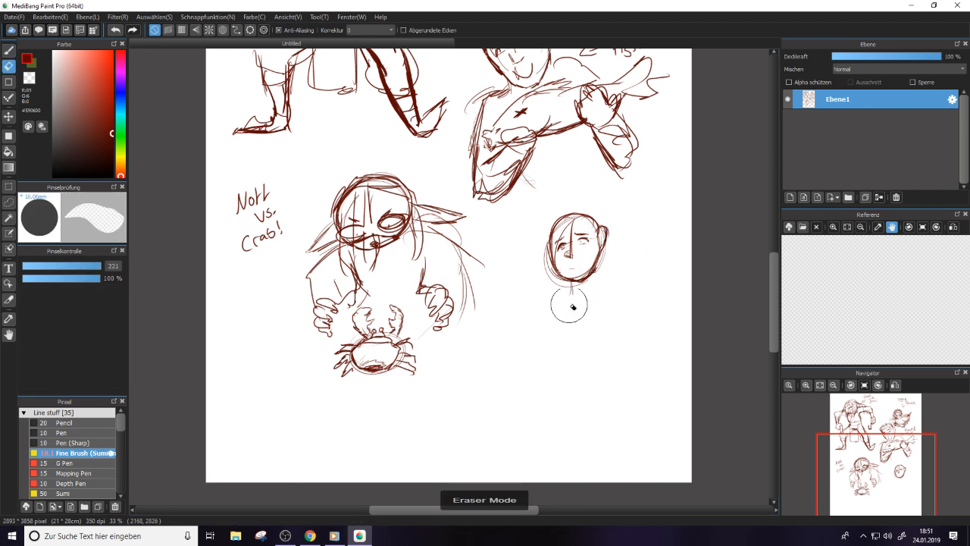
pyautogui.press('b')
pyautogui.moveTo(588, 281); pyautogui.dragTo(609, 307)
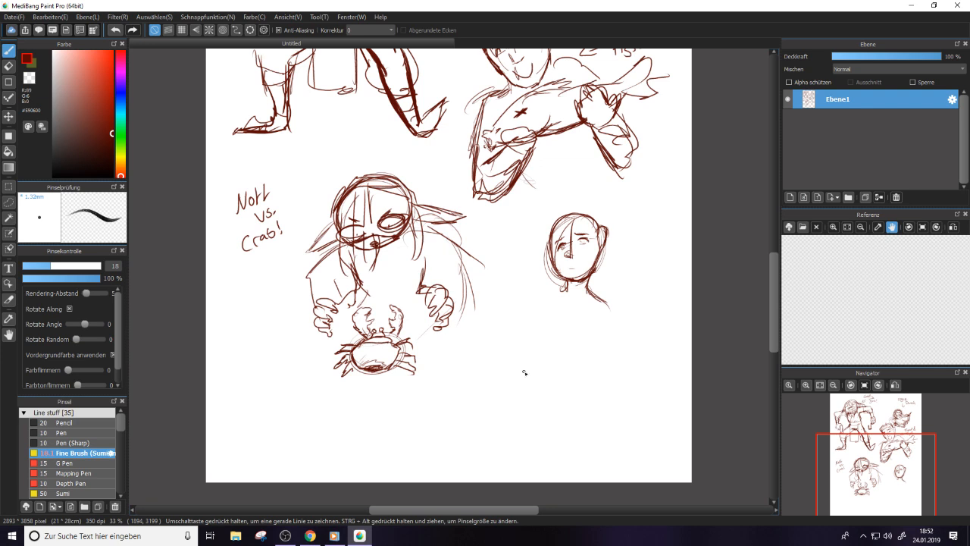
# Switch to the DeviantArt gallery in Chrome, open the Animation + Gifs folder and view "I tried animating something"
pyautogui.click(310, 535)
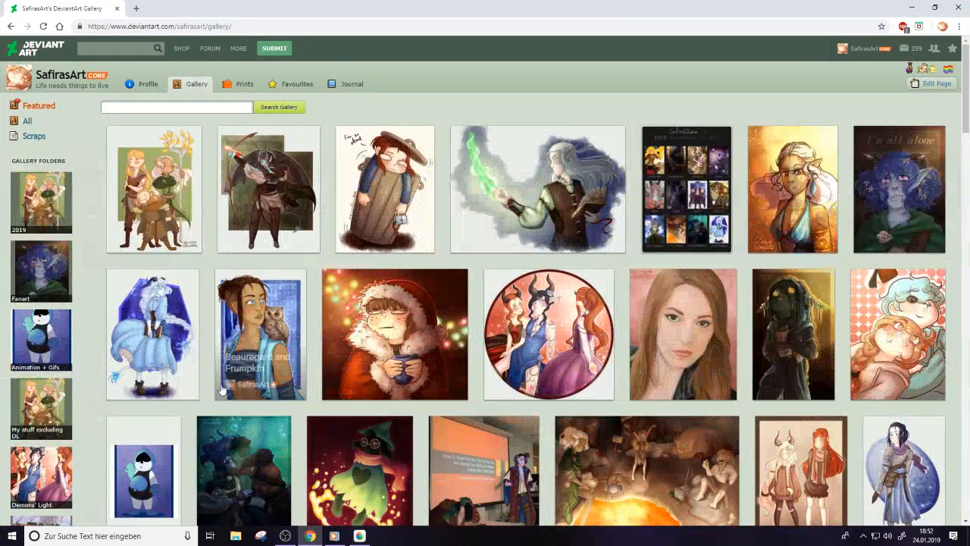
pyautogui.click(45, 349)
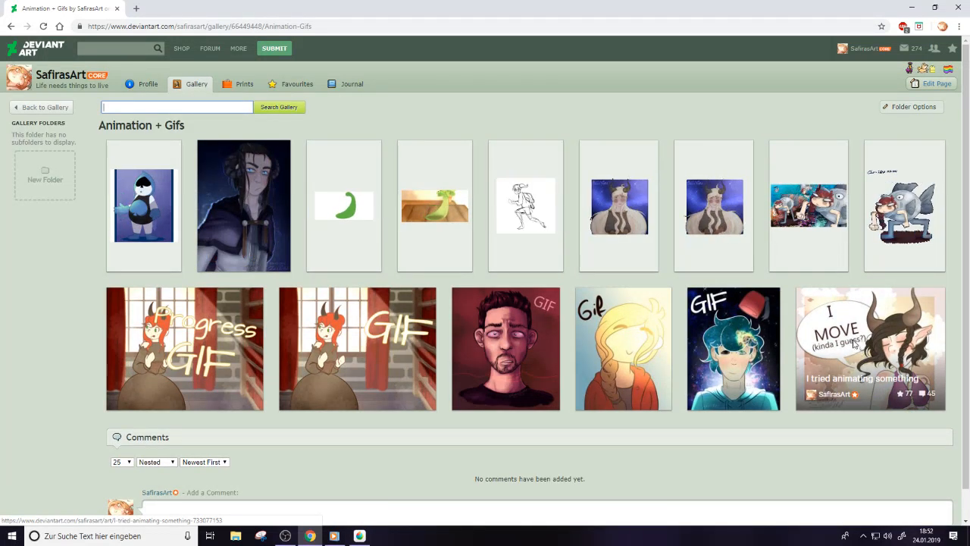
pyautogui.click(856, 342)
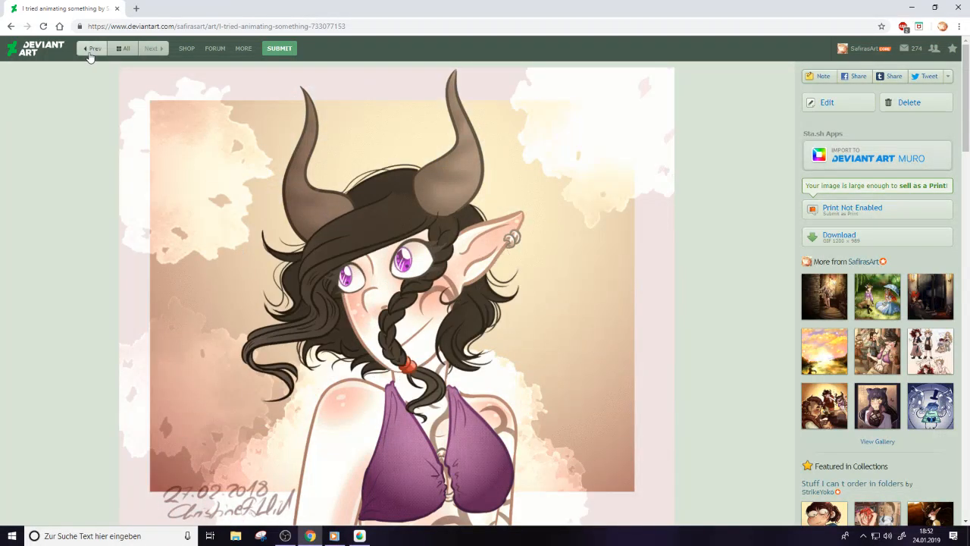
pyautogui.click(123, 49)
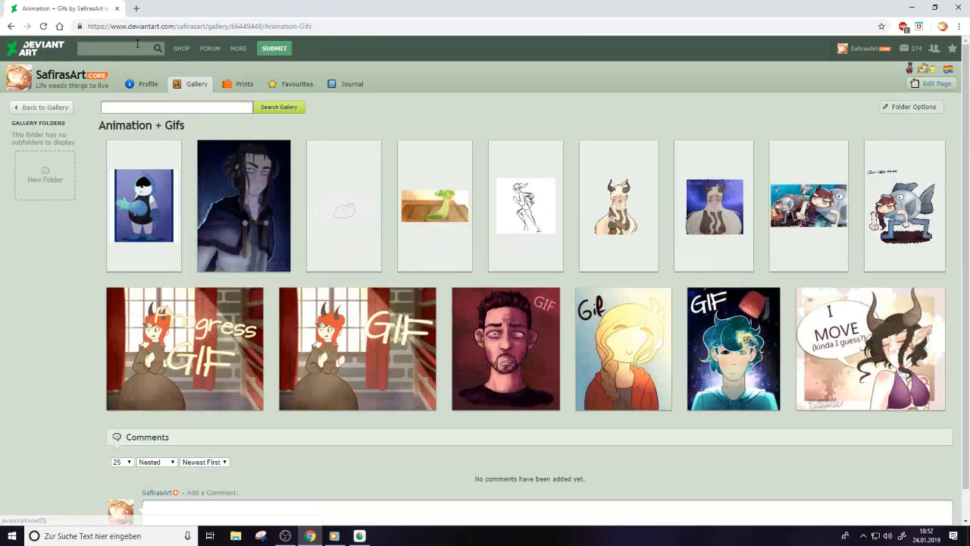
# View "So I tried animating again", "Ups I did it again" and "Jello More Like Hello", then return to the MediBang sketch page
pyautogui.click(625, 324)
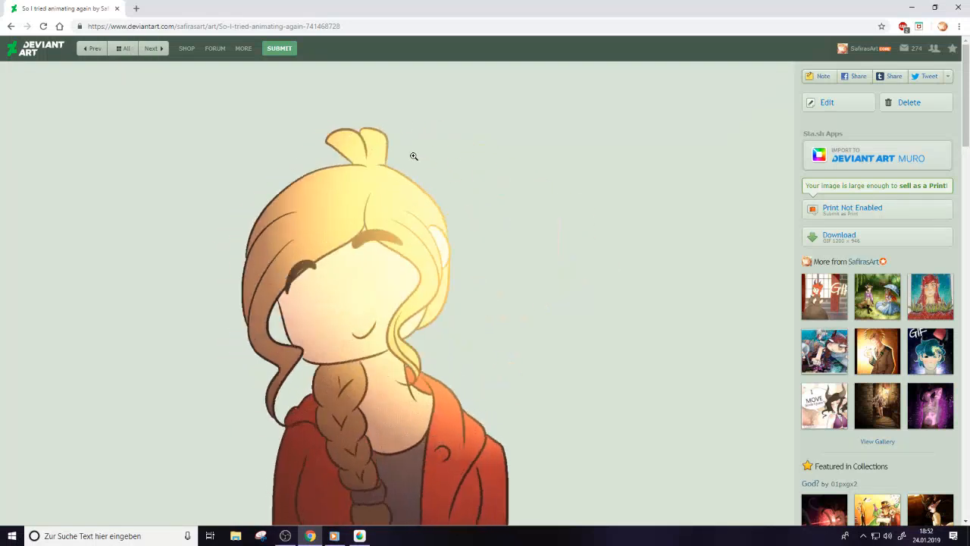
pyautogui.click(123, 49)
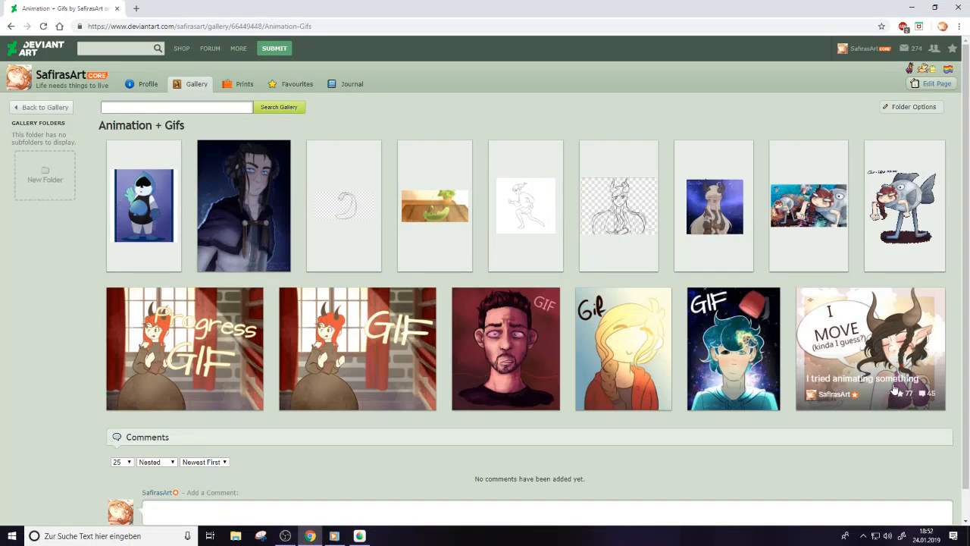
pyautogui.click(413, 345)
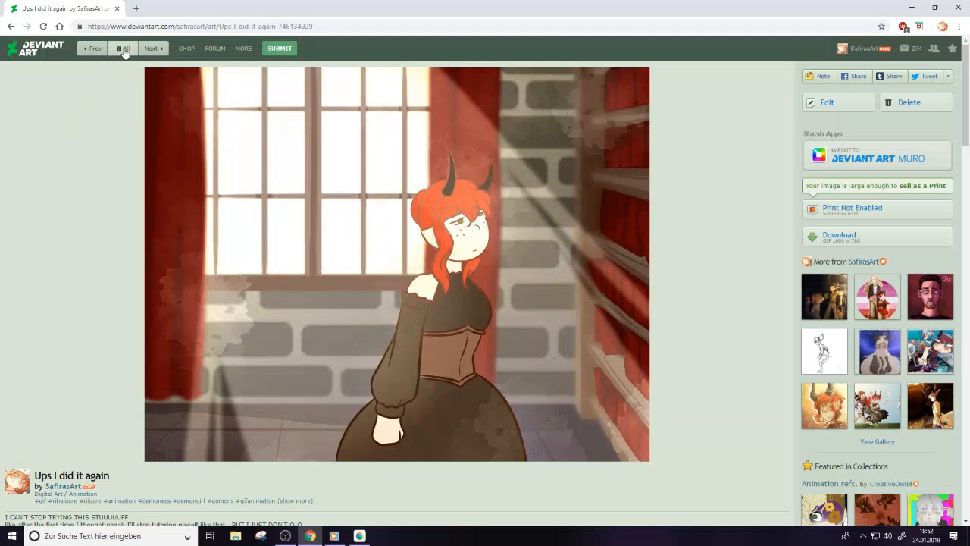
pyautogui.click(11, 25)
pyautogui.click(438, 209)
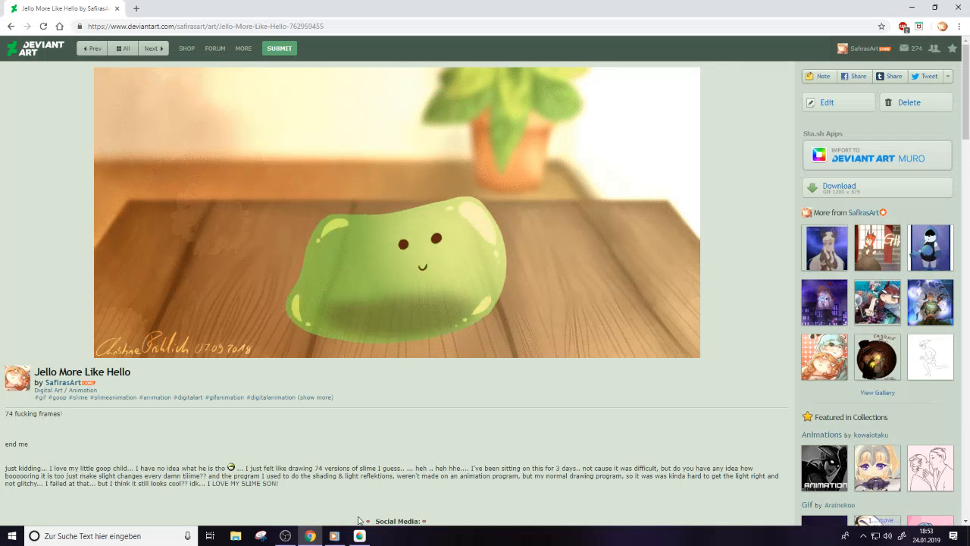
pyautogui.hotkey('alt', 'Tab')
pyautogui.scroll(3, 762, 305)
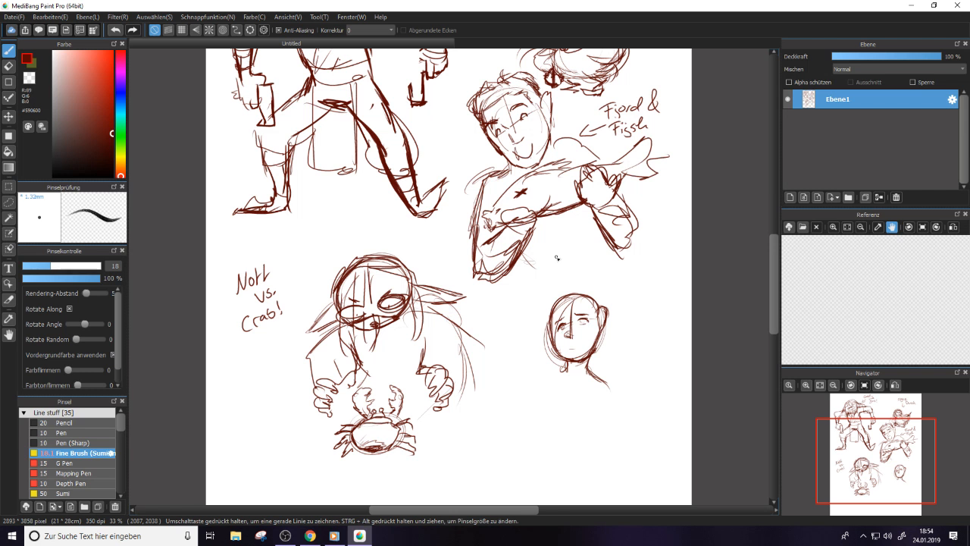
# Go back to Chrome and view "So I tried animating again", the walking fish animation and "I MADE IT 10 TIMES BETTER"
pyautogui.click(310, 535)
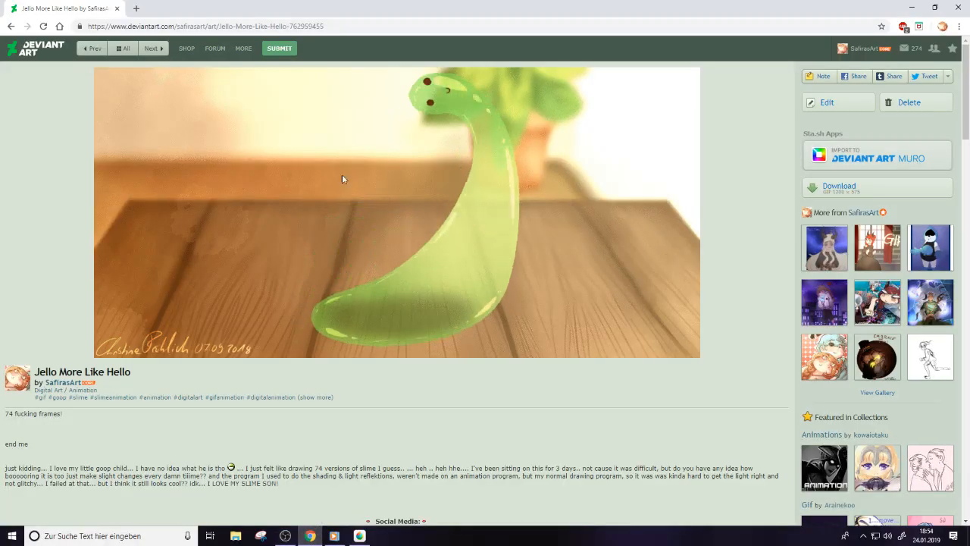
pyautogui.hotkey('alt', 'Left')
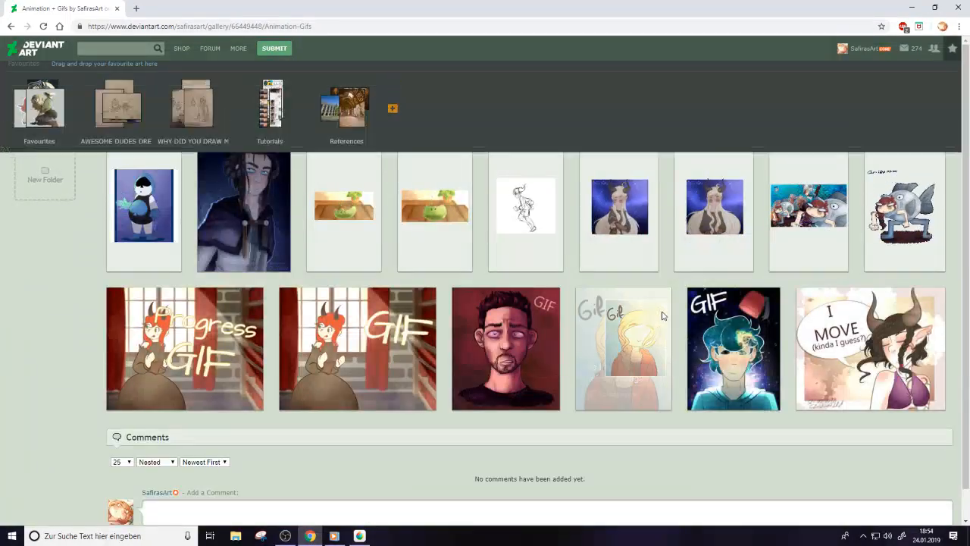
pyautogui.click(661, 315)
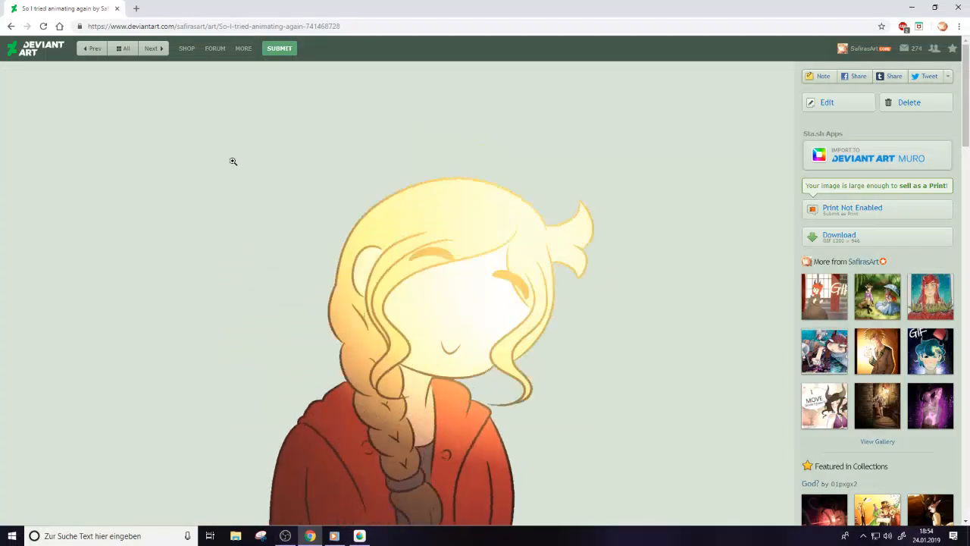
pyautogui.click(124, 48)
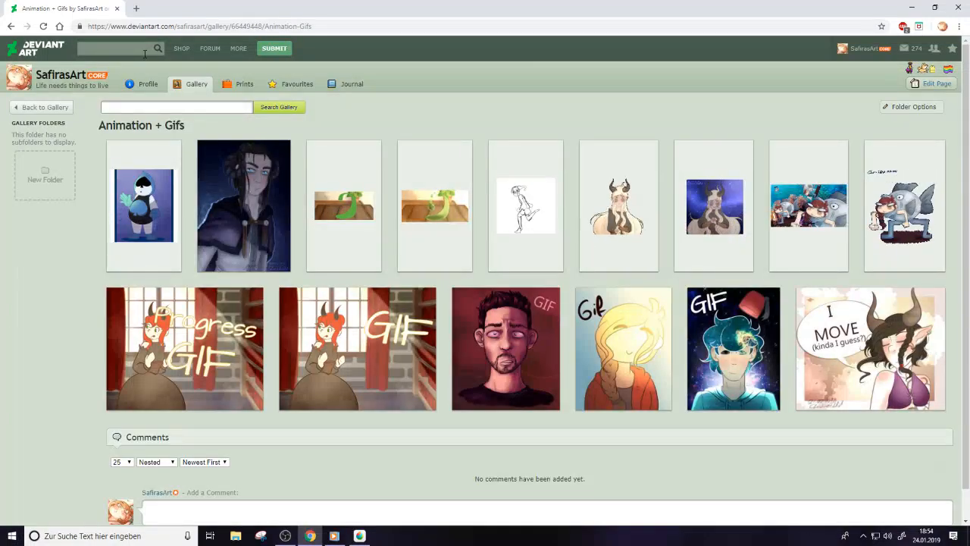
pyautogui.click(905, 210)
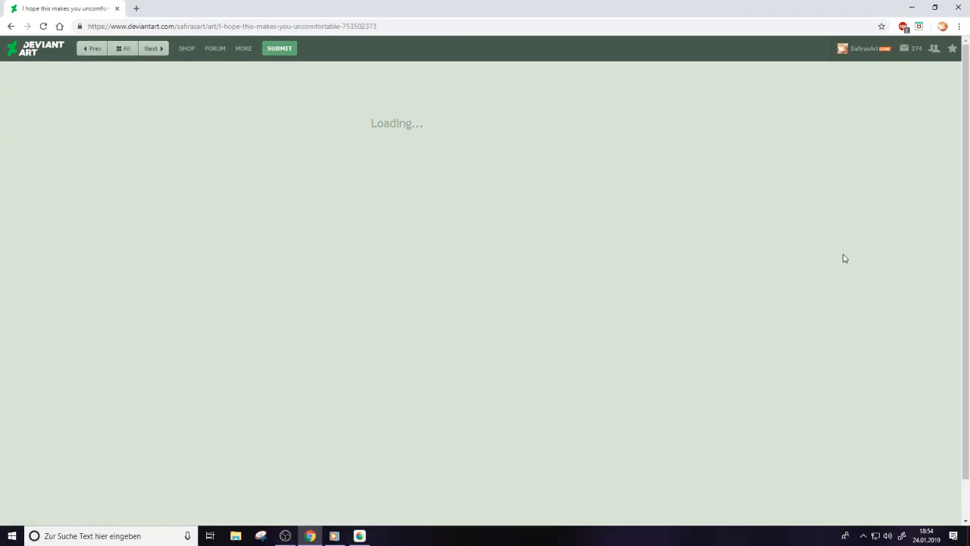
pyautogui.click(94, 49)
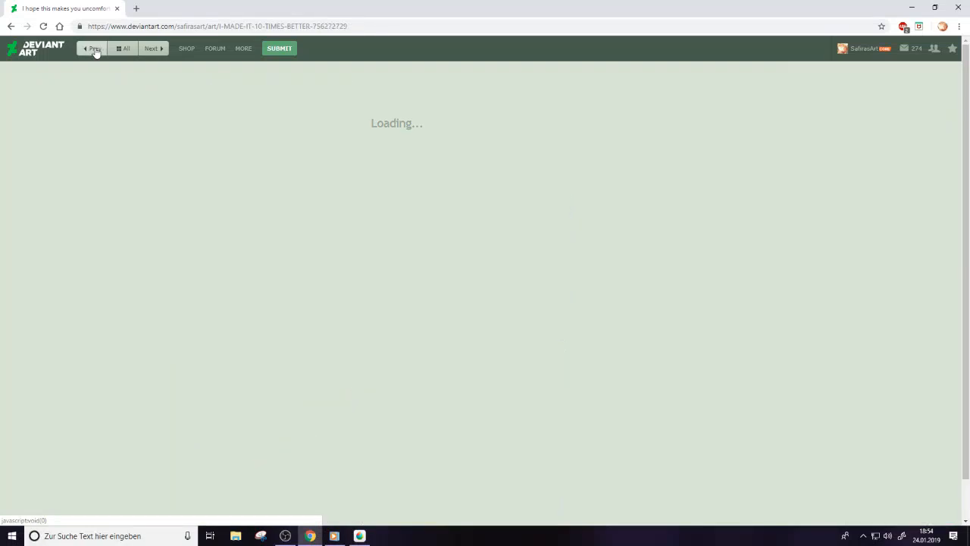
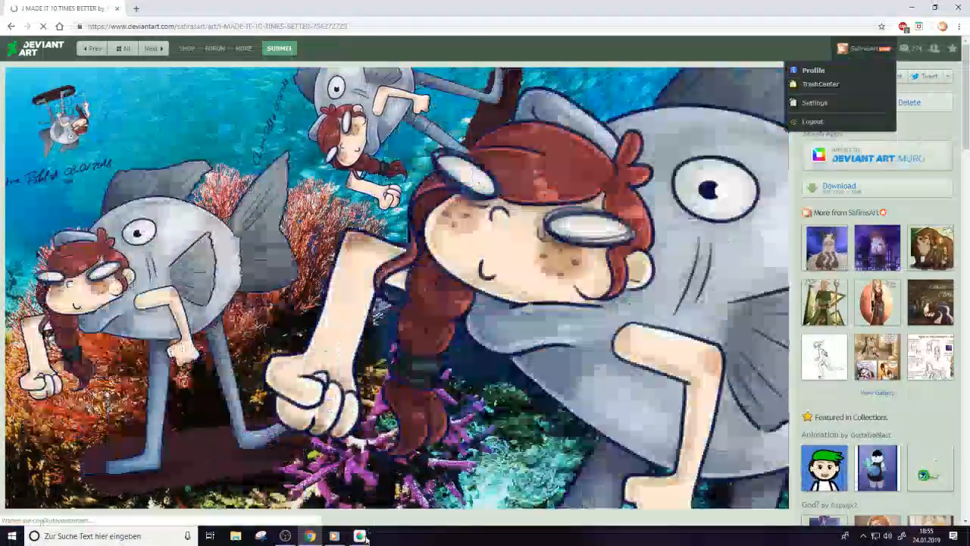
# Switch back to MediBang Paint Pro and sketch the neckline, shoulders and torso beneath the small head
pyautogui.click(360, 535)
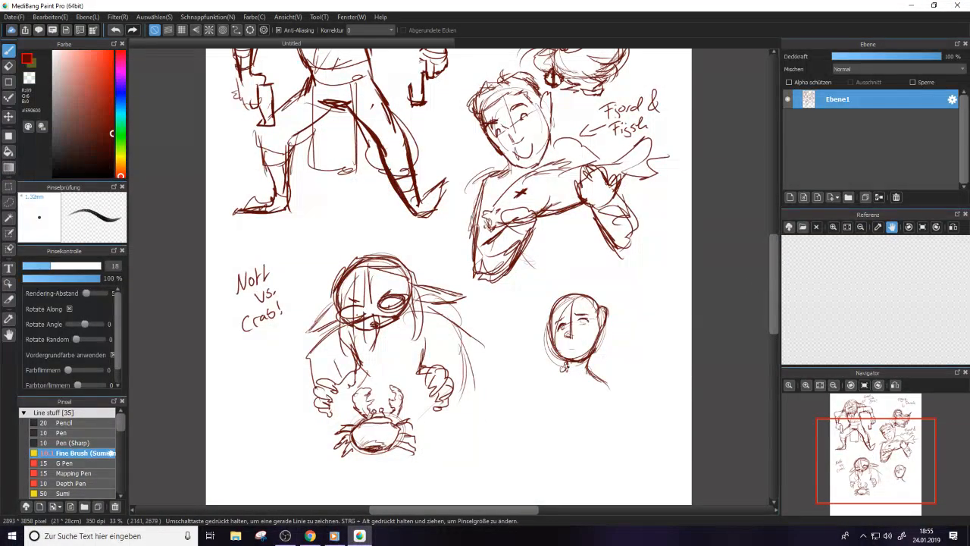
pyautogui.moveTo(565, 373)
pyautogui.mouseDown()
pyautogui.moveTo(545, 375)
pyautogui.moveTo(582, 368)
pyautogui.mouseUp()
pyautogui.moveTo(591, 371); pyautogui.dragTo(615, 400)
pyautogui.moveTo(599, 374)
pyautogui.mouseDown()
pyautogui.moveTo(620, 414)
pyautogui.moveTo(578, 446)
pyautogui.mouseUp()
pyautogui.moveTo(616, 402); pyautogui.dragTo(583, 441)
pyautogui.moveTo(549, 382); pyautogui.dragTo(550, 453)
pyautogui.moveTo(546, 415); pyautogui.dragTo(551, 442)
pyautogui.moveTo(546, 434)
pyautogui.mouseDown()
pyautogui.moveTo(561, 429)
pyautogui.moveTo(583, 448)
pyautogui.moveTo(574, 449)
pyautogui.moveTo(600, 429)
pyautogui.mouseUp()
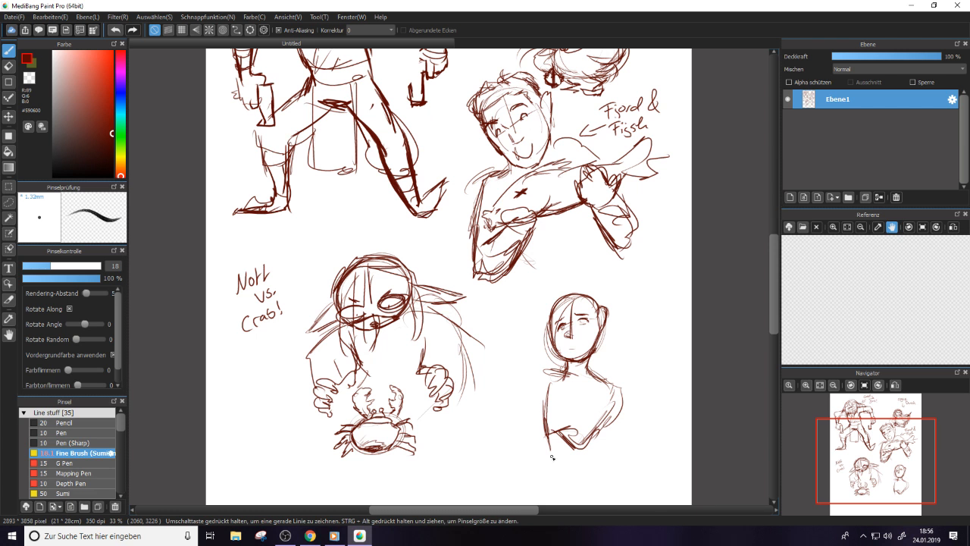
# Open the fdc sketch from the desktop, view it, and close it to return to the sketch page
pyautogui.click(911, 5)
pyautogui.click(911, 5)
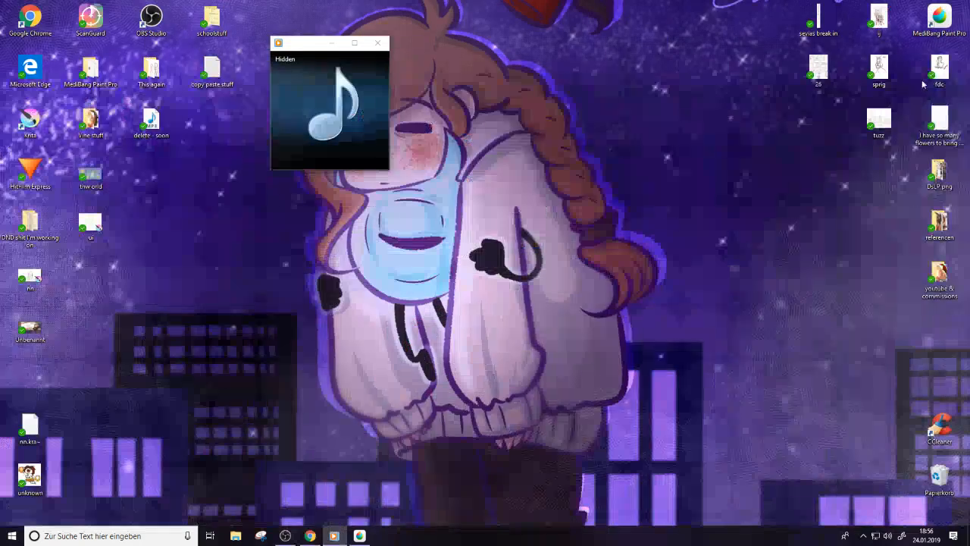
pyautogui.hotkey('alt', 'Tab')
pyautogui.click(933, 5)
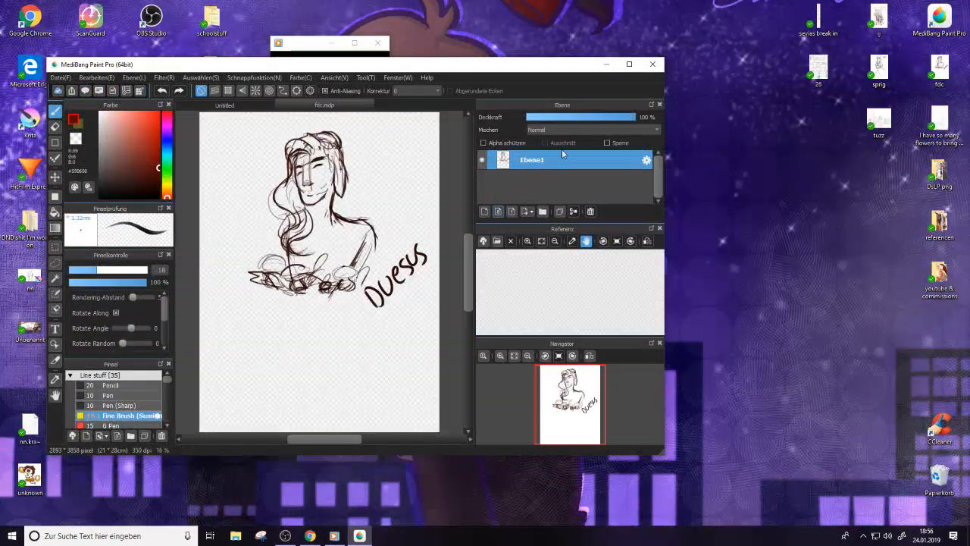
pyautogui.click(629, 64)
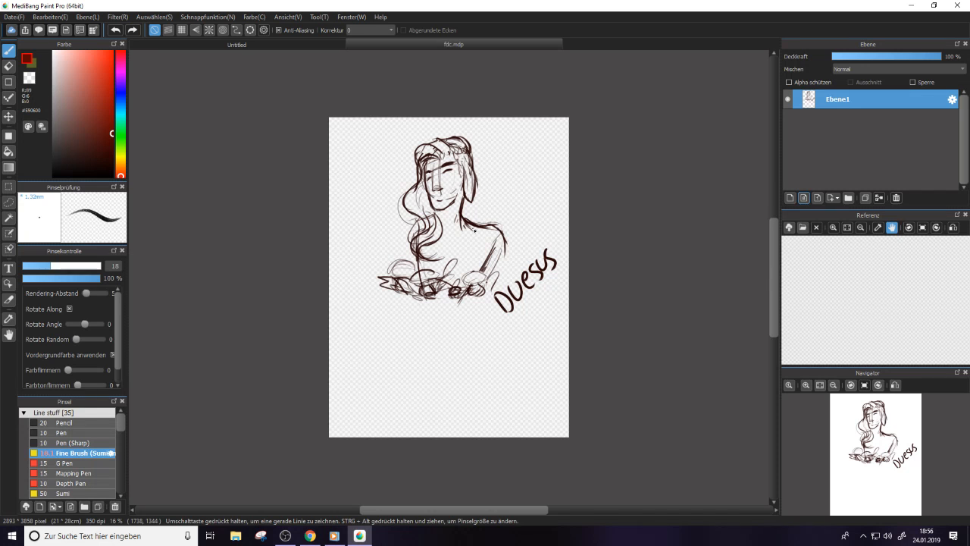
pyautogui.click(517, 44)
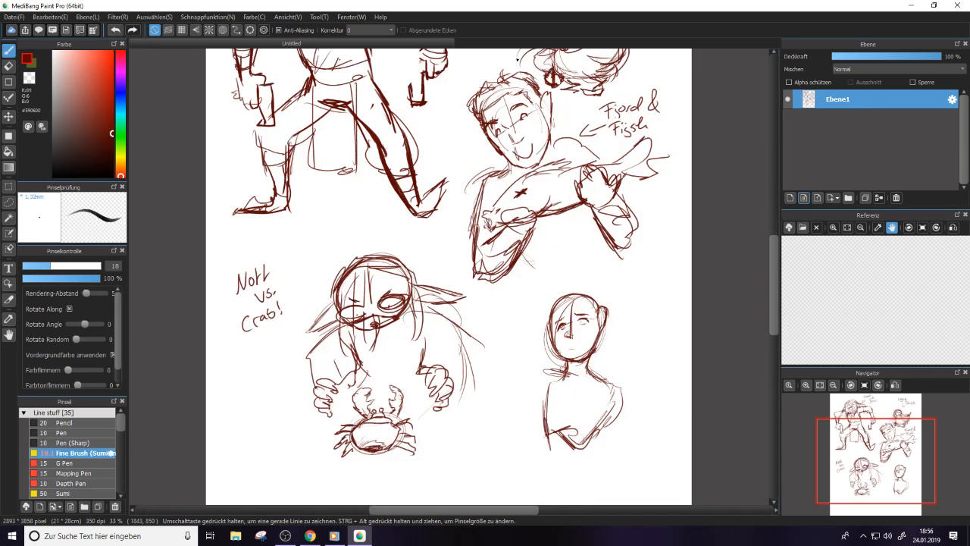
# Sketch a small round head and a torso for a new full-body figure below the Nott vs. Crab drawing
pyautogui.scroll(-3, 771, 305)
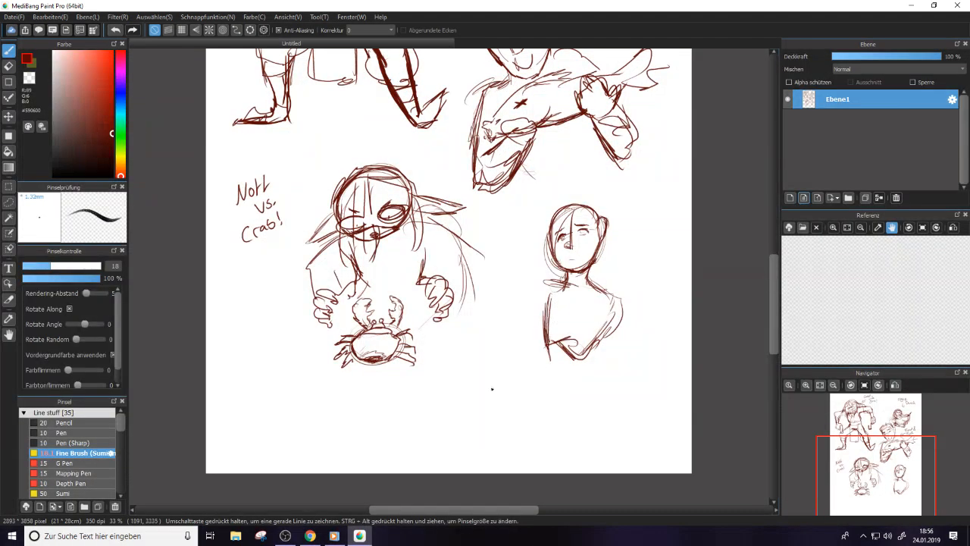
pyautogui.moveTo(284, 353)
pyautogui.mouseDown()
pyautogui.moveTo(229, 401)
pyautogui.moveTo(305, 400)
pyautogui.mouseUp()
pyautogui.moveTo(253, 356); pyautogui.dragTo(306, 400)
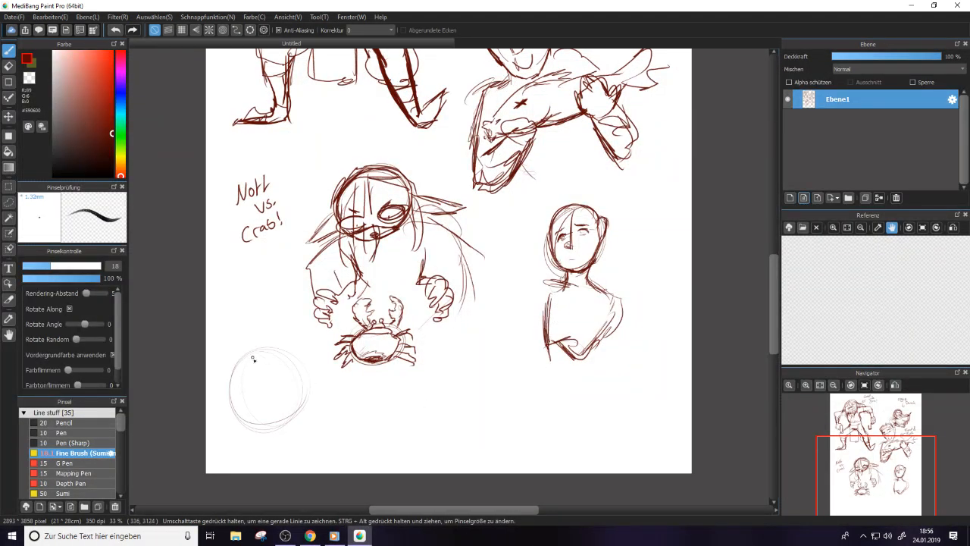
pyautogui.moveTo(262, 330)
pyautogui.mouseDown()
pyautogui.moveTo(258, 345)
pyautogui.moveTo(273, 338)
pyautogui.moveTo(281, 397)
pyautogui.mouseUp()
pyautogui.moveTo(254, 350)
pyautogui.mouseDown()
pyautogui.moveTo(280, 351)
pyautogui.moveTo(299, 388)
pyautogui.moveTo(241, 365)
pyautogui.moveTo(231, 382)
pyautogui.moveTo(276, 400)
pyautogui.mouseUp()
pyautogui.press('e')
pyautogui.press('e')
# Sketch the small figure's hips, both legs with feet, and the arm reaching outward
pyautogui.moveTo(253, 385)
pyautogui.mouseDown()
pyautogui.moveTo(248, 405)
pyautogui.moveTo(274, 395)
pyautogui.mouseUp()
pyautogui.moveTo(270, 384)
pyautogui.mouseDown()
pyautogui.moveTo(274, 404)
pyautogui.moveTo(253, 419)
pyautogui.moveTo(267, 443)
pyautogui.moveTo(255, 454)
pyautogui.moveTo(263, 453)
pyautogui.mouseUp()
pyautogui.moveTo(268, 398)
pyautogui.mouseDown()
pyautogui.moveTo(298, 447)
pyautogui.moveTo(312, 447)
pyautogui.mouseUp()
pyautogui.moveTo(254, 363); pyautogui.dragTo(221, 396)
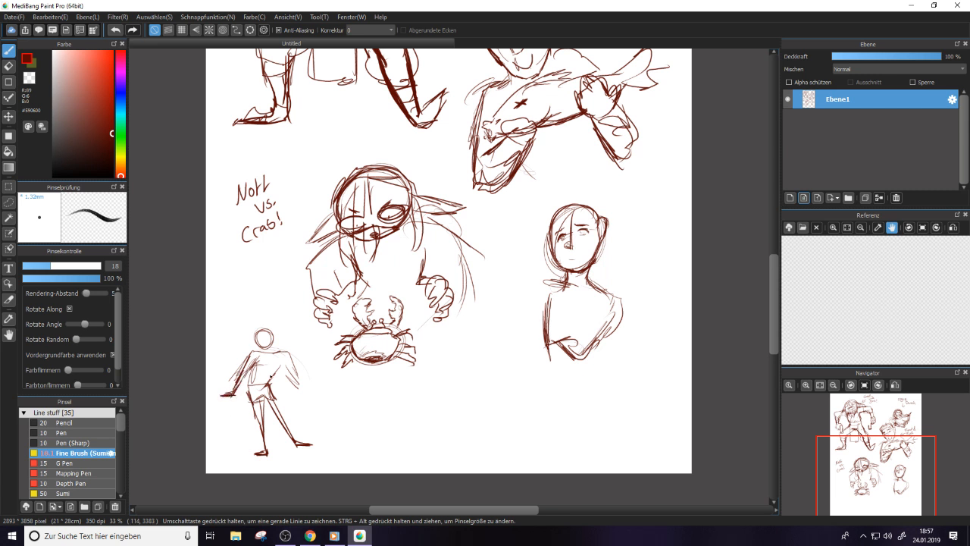
# Erase and redraw the small figure's arm on the side nearest the crab
pyautogui.press('e')
pyautogui.press('b')
pyautogui.moveTo(272, 350)
pyautogui.mouseDown()
pyautogui.moveTo(288, 385)
pyautogui.moveTo(276, 360)
pyautogui.moveTo(271, 375)
pyautogui.moveTo(273, 360)
pyautogui.moveTo(277, 402)
pyautogui.mouseUp()
pyautogui.press('e')
pyautogui.press('b')
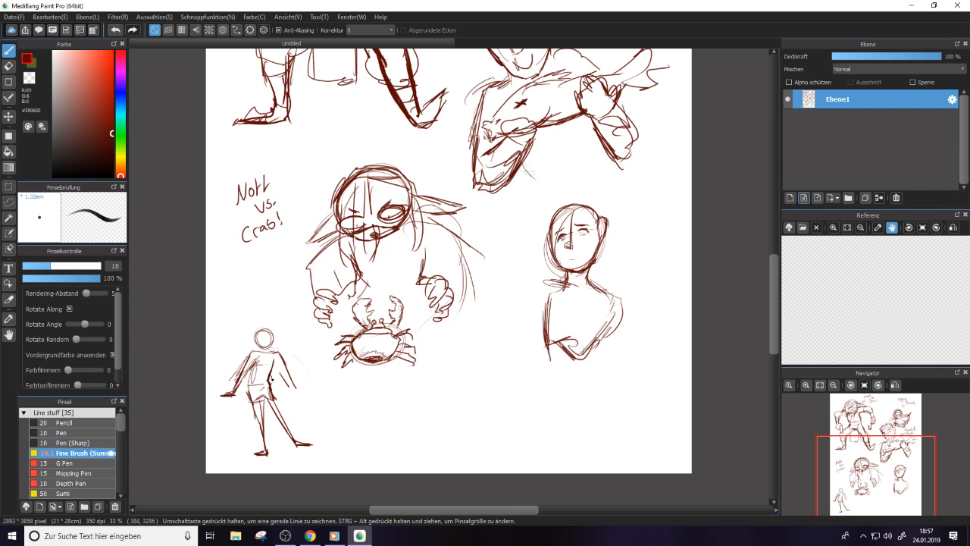
pyautogui.moveTo(774, 290); pyautogui.dragTo(770, 254)
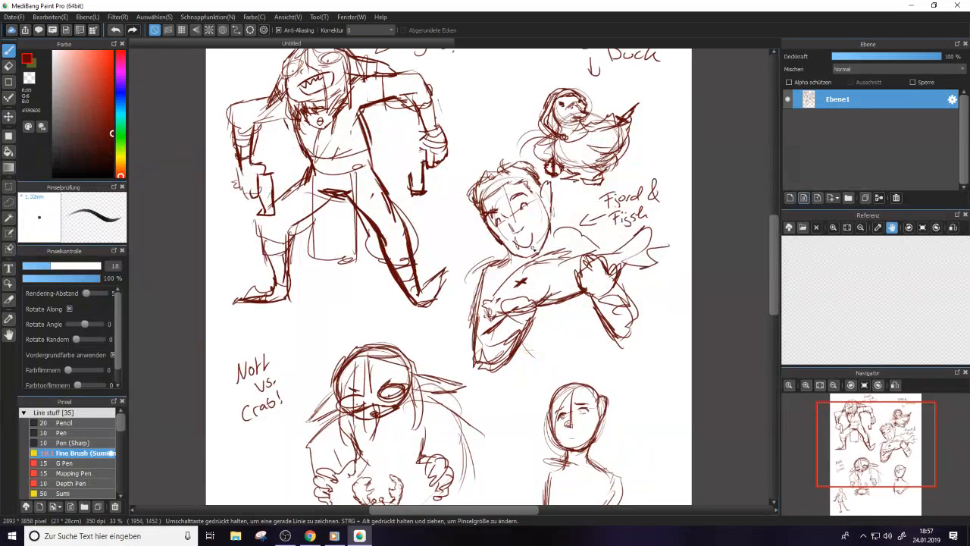
pyautogui.moveTo(774, 272); pyautogui.dragTo(774, 303)
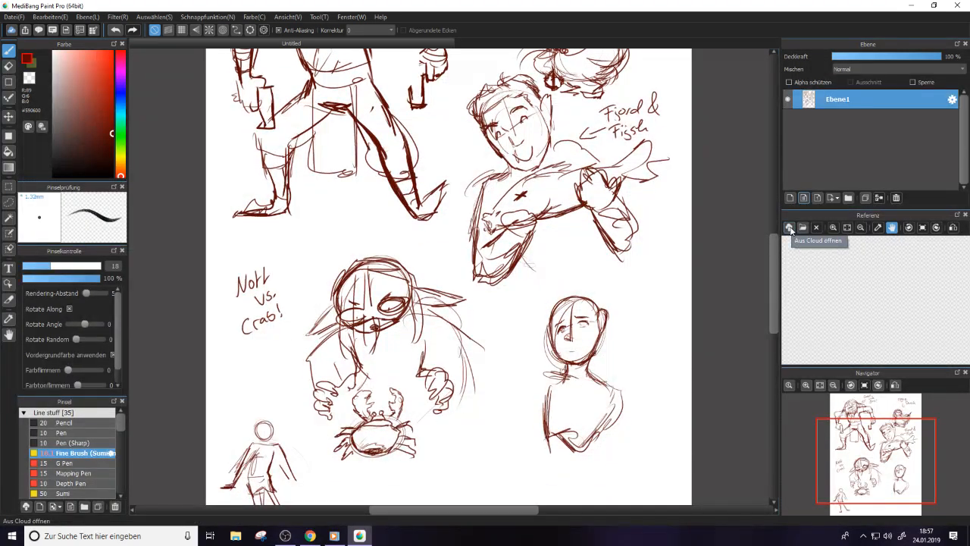
pyautogui.moveTo(772, 256)
pyautogui.mouseDown()
pyautogui.moveTo(770, 233)
pyautogui.moveTo(763, 295)
pyautogui.moveTo(739, 283)
pyautogui.mouseUp()
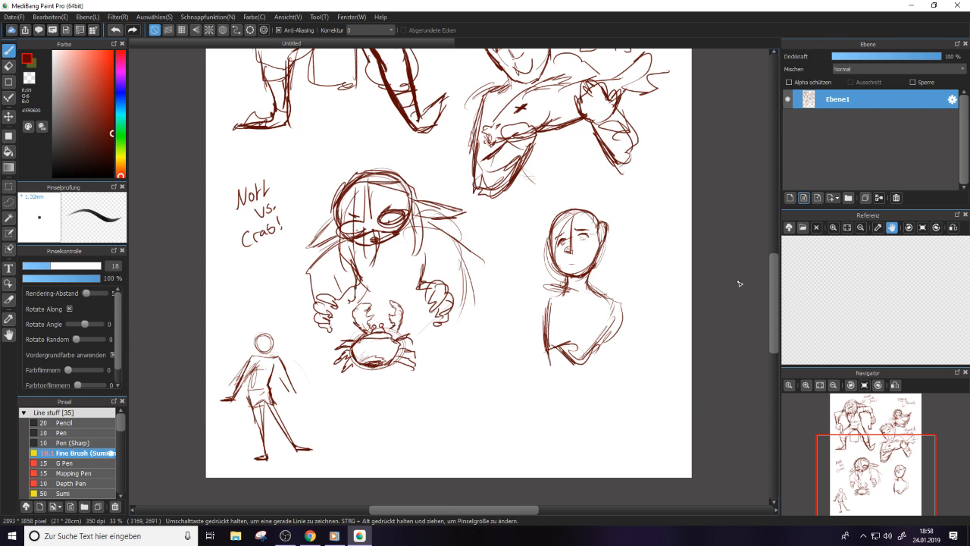
# Finish the small figure's forearm with an outstretched hand and mark its facial guidelines, undoing stray strokes
pyautogui.press('e')
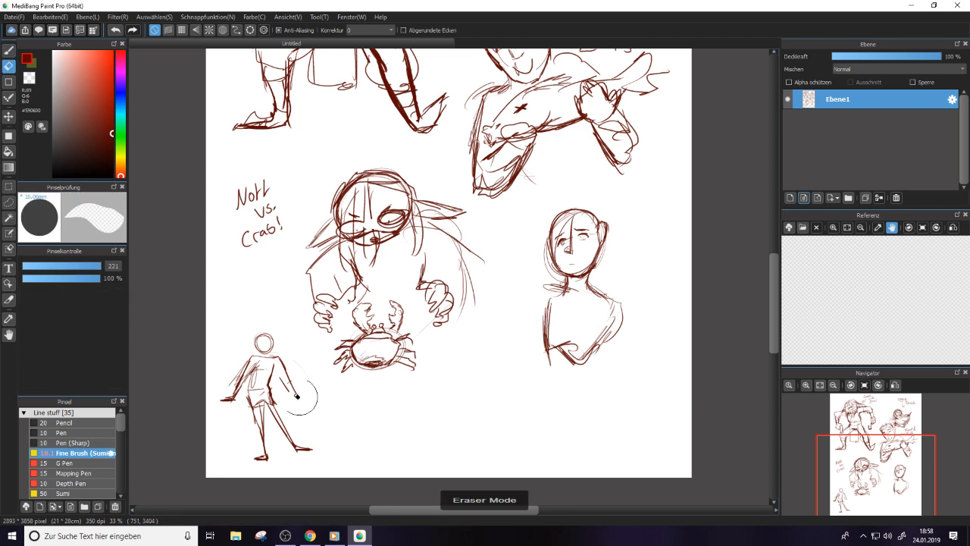
pyautogui.press('b')
pyautogui.press('e')
pyautogui.press('e')
pyautogui.moveTo(285, 381)
pyautogui.mouseDown()
pyautogui.moveTo(300, 391)
pyautogui.moveTo(291, 394)
pyautogui.moveTo(307, 391)
pyautogui.mouseUp()
pyautogui.moveTo(272, 342)
pyautogui.mouseDown()
pyautogui.moveTo(257, 354)
pyautogui.moveTo(258, 340)
pyautogui.mouseUp()
pyautogui.hotkey('ctrl', 'z')
pyautogui.hotkey('ctrl', 'z')
pyautogui.hotkey('ctrl', 'z')
pyautogui.hotkey('ctrl', 'z')
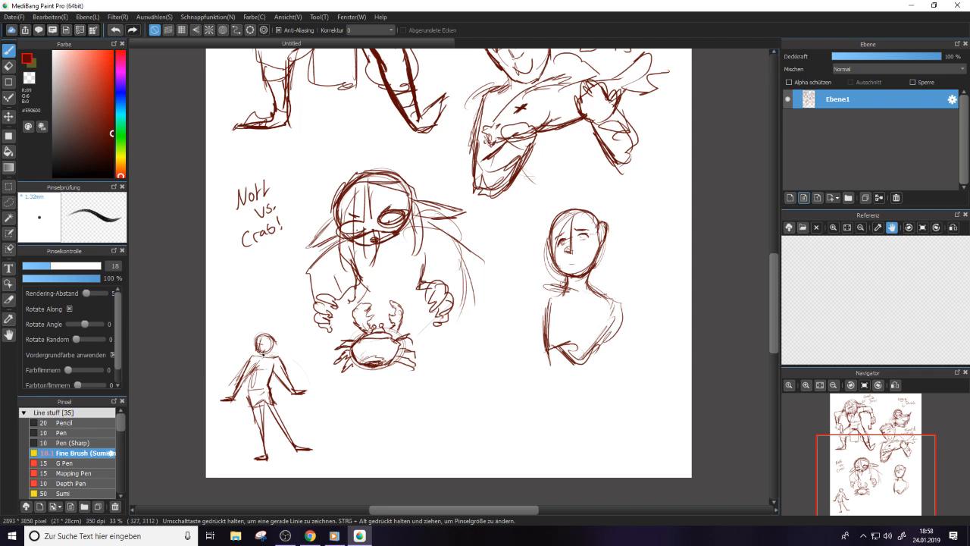
# Try to sketch a larger full-body figure's head, torso, hips and bent legs between Nott and the bust
pyautogui.moveTo(518, 245); pyautogui.dragTo(499, 413)
pyautogui.moveTo(498, 292)
pyautogui.mouseDown()
pyautogui.moveTo(493, 379)
pyautogui.moveTo(485, 284)
pyautogui.mouseUp()
pyautogui.moveTo(493, 341)
pyautogui.mouseDown()
pyautogui.moveTo(473, 375)
pyautogui.moveTo(493, 343)
pyautogui.mouseUp()
pyautogui.moveTo(476, 284); pyautogui.dragTo(462, 376)
pyautogui.moveTo(531, 277)
pyautogui.mouseDown()
pyautogui.moveTo(515, 326)
pyautogui.moveTo(520, 364)
pyautogui.moveTo(504, 375)
pyautogui.mouseUp()
pyautogui.moveTo(462, 369)
pyautogui.mouseDown()
pyautogui.moveTo(506, 375)
pyautogui.moveTo(522, 364)
pyautogui.moveTo(500, 376)
pyautogui.mouseUp()
pyautogui.moveTo(465, 370); pyautogui.dragTo(493, 456)
pyautogui.moveTo(492, 379); pyautogui.dragTo(505, 442)
pyautogui.moveTo(521, 364); pyautogui.dragTo(553, 413)
pyautogui.moveTo(493, 387); pyautogui.dragTo(542, 428)
pyautogui.moveTo(526, 412); pyautogui.dragTo(543, 427)
# Sketch the larger trial figure's shoulders and arms, and erase the whole figure
pyautogui.moveTo(501, 260)
pyautogui.mouseDown()
pyautogui.moveTo(493, 220)
pyautogui.moveTo(502, 203)
pyautogui.moveTo(523, 227)
pyautogui.moveTo(506, 240)
pyautogui.moveTo(518, 220)
pyautogui.moveTo(503, 253)
pyautogui.moveTo(512, 247)
pyautogui.moveTo(539, 286)
pyautogui.moveTo(524, 305)
pyautogui.moveTo(491, 263)
pyautogui.moveTo(471, 261)
pyautogui.moveTo(453, 313)
pyautogui.mouseUp()
pyautogui.moveTo(488, 284); pyautogui.dragTo(467, 311)
pyautogui.moveTo(531, 267); pyautogui.dragTo(539, 300)
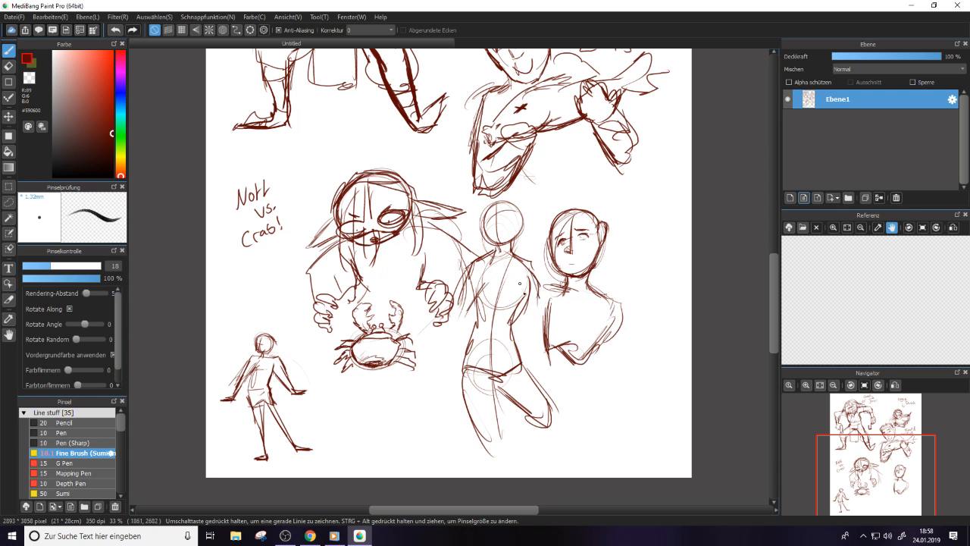
pyautogui.press('e')
pyautogui.moveTo(479, 304)
pyautogui.mouseDown()
pyautogui.moveTo(473, 414)
pyautogui.moveTo(501, 438)
pyautogui.moveTo(543, 437)
pyautogui.moveTo(522, 402)
pyautogui.moveTo(517, 208)
pyautogui.moveTo(485, 233)
pyautogui.moveTo(496, 317)
pyautogui.moveTo(490, 413)
pyautogui.moveTo(553, 422)
pyautogui.mouseUp()
pyautogui.press('b')
# Refine the small figure's legs and face and add flowing hair behind its head
pyautogui.press('e')
pyautogui.moveTo(264, 343)
pyautogui.mouseDown()
pyautogui.moveTo(284, 328)
pyautogui.moveTo(279, 342)
pyautogui.moveTo(273, 332)
pyautogui.moveTo(284, 352)
pyautogui.moveTo(271, 350)
pyautogui.moveTo(266, 376)
pyautogui.moveTo(249, 373)
pyautogui.moveTo(268, 388)
pyautogui.moveTo(260, 459)
pyautogui.mouseUp()
pyautogui.press('b')
pyautogui.press('e')
pyautogui.press('b')
pyautogui.moveTo(265, 425)
pyautogui.mouseDown()
pyautogui.moveTo(256, 444)
pyautogui.moveTo(264, 458)
pyautogui.moveTo(253, 461)
pyautogui.mouseUp()
pyautogui.moveTo(257, 344); pyautogui.dragTo(267, 349)
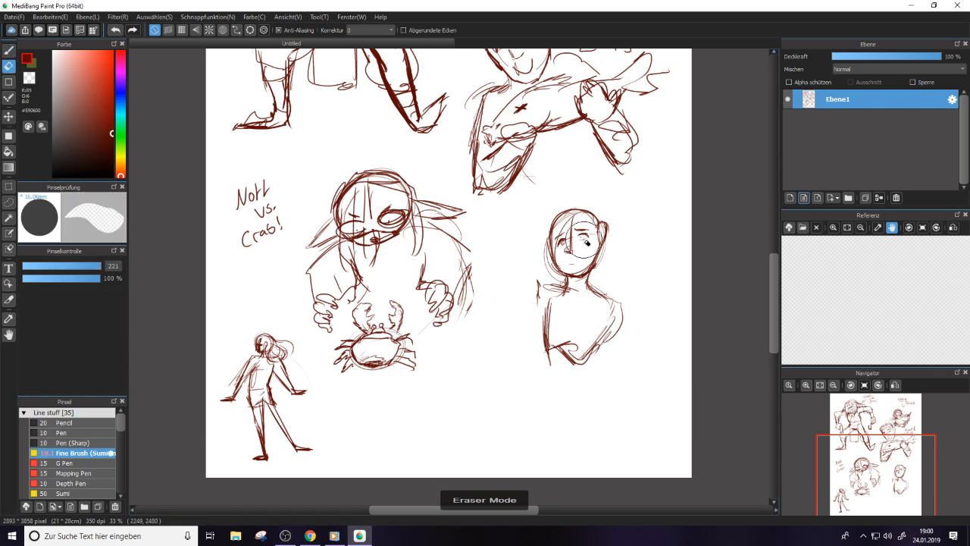
# Erase the bust's neck and near shoulder lines and retouch its jaw and facial features
pyautogui.press('e')
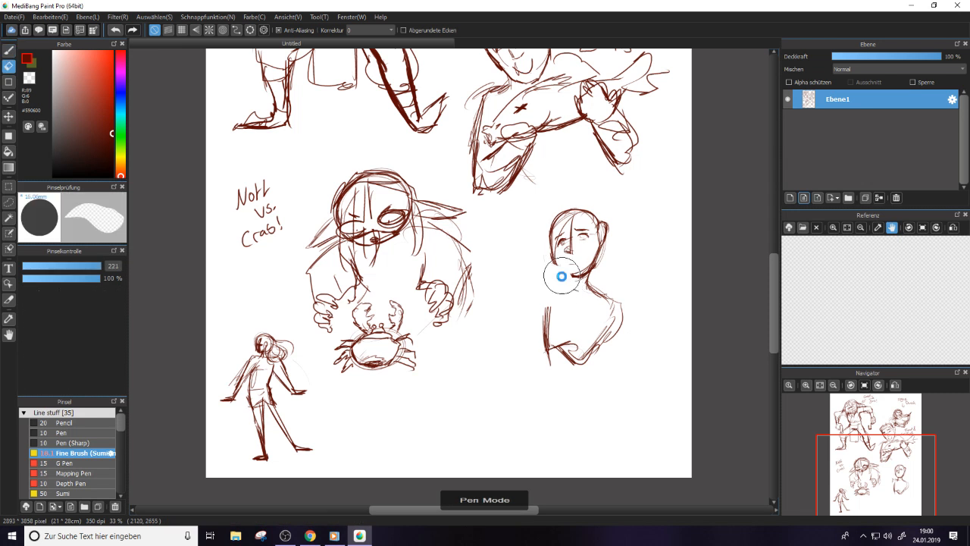
pyautogui.press('b')
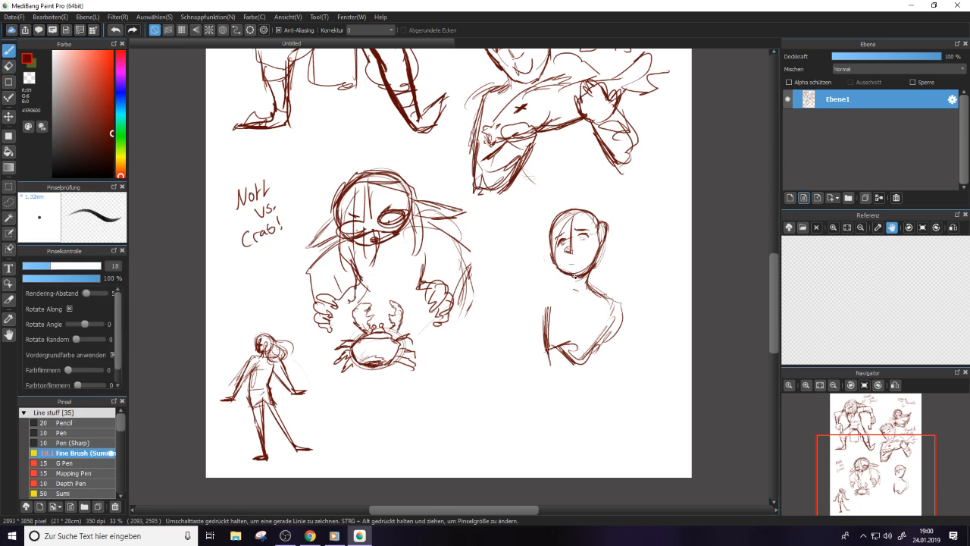
pyautogui.press('e')
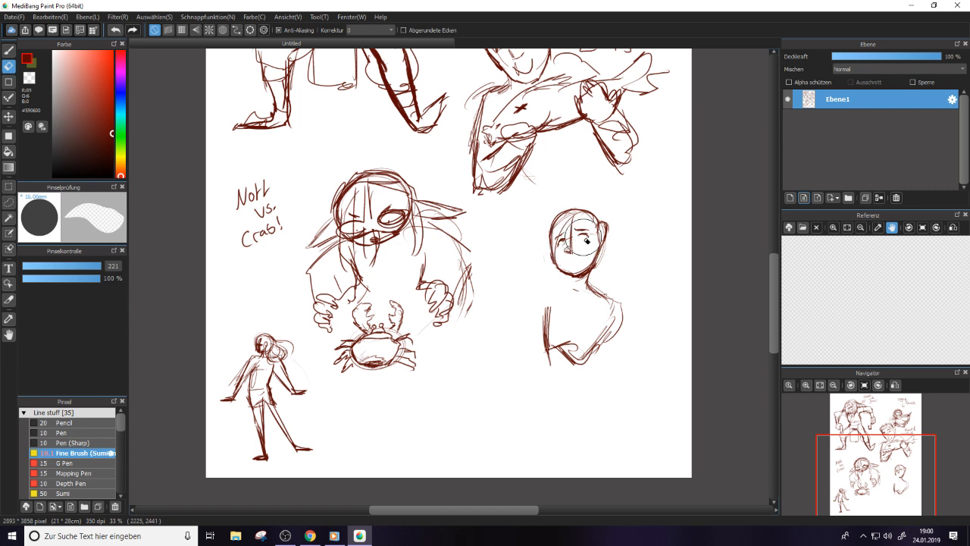
pyautogui.press('e')
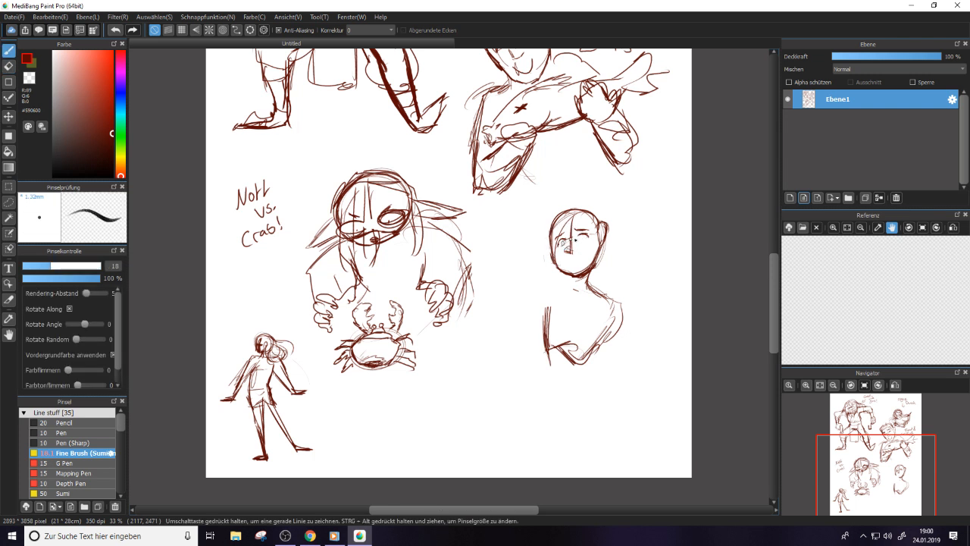
# Redraw the bust's brow and eye and give the face a wide smile
pyautogui.press('e')
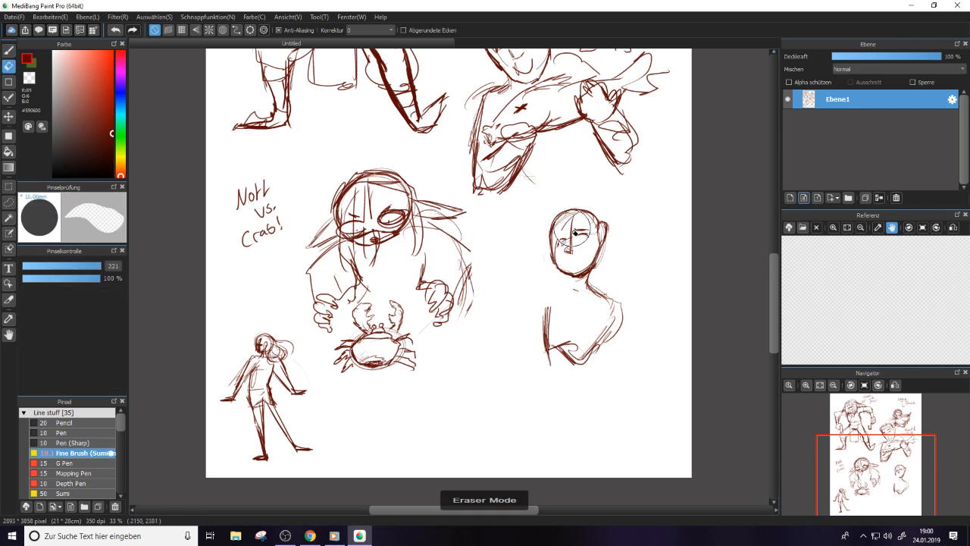
pyautogui.press('e')
pyautogui.moveTo(576, 230); pyautogui.dragTo(590, 229)
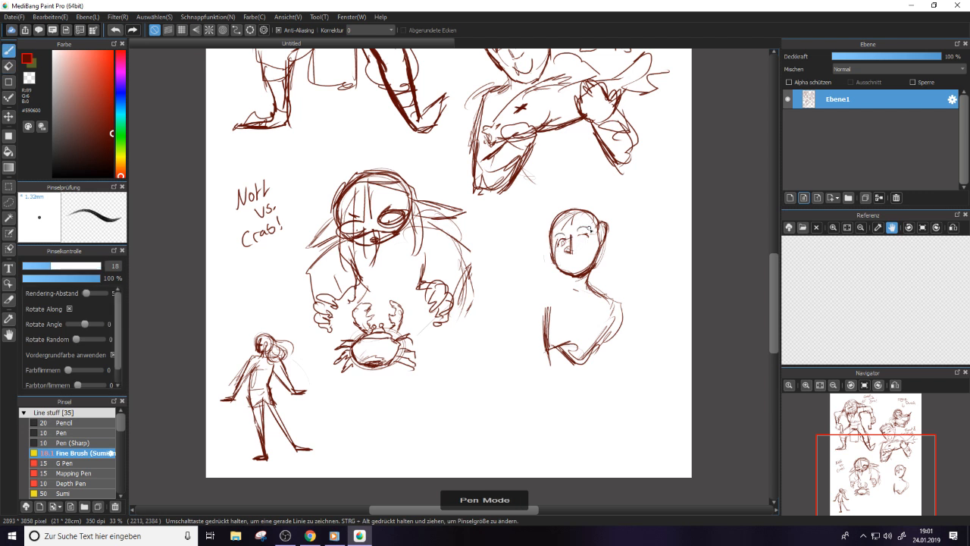
pyautogui.moveTo(571, 262); pyautogui.dragTo(590, 252)
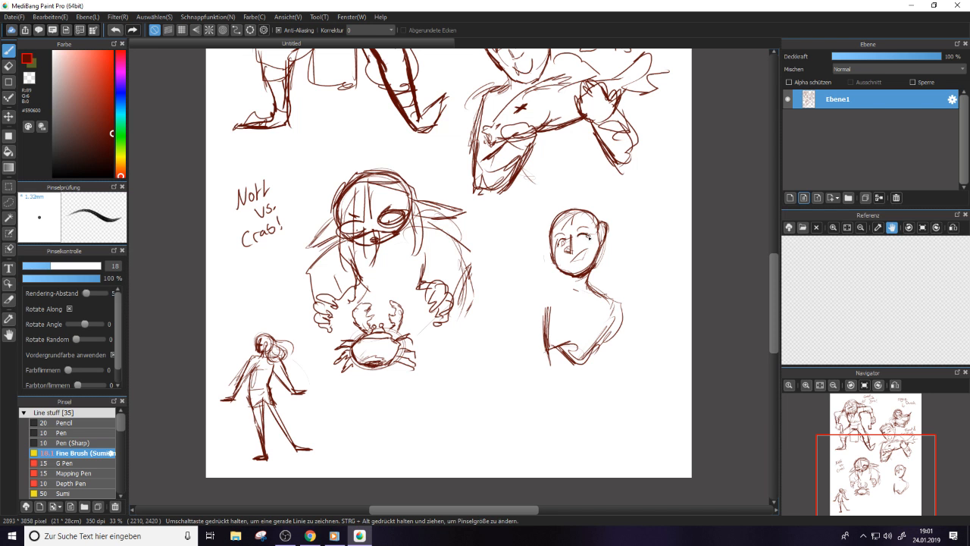
pyautogui.moveTo(579, 238); pyautogui.dragTo(584, 241)
pyautogui.moveTo(590, 251)
pyautogui.mouseDown()
pyautogui.moveTo(608, 236)
pyautogui.moveTo(596, 257)
pyautogui.mouseUp()
# Sketch a large round-headed staff across the bust's shoulders with a fist gripping its shaft
pyautogui.press('e')
pyautogui.press('b')
pyautogui.moveTo(507, 204); pyautogui.dragTo(508, 207)
pyautogui.moveTo(615, 292)
pyautogui.mouseDown()
pyautogui.moveTo(619, 276)
pyautogui.moveTo(635, 304)
pyautogui.mouseUp()
pyautogui.moveTo(561, 277)
pyautogui.mouseDown()
pyautogui.moveTo(518, 263)
pyautogui.moveTo(528, 253)
pyautogui.moveTo(552, 258)
pyautogui.mouseUp()
pyautogui.moveTo(632, 286)
pyautogui.mouseDown()
pyautogui.moveTo(610, 274)
pyautogui.moveTo(616, 287)
pyautogui.moveTo(667, 311)
pyautogui.mouseUp()
pyautogui.moveTo(611, 271)
pyautogui.mouseDown()
pyautogui.moveTo(642, 294)
pyautogui.moveTo(624, 307)
pyautogui.mouseUp()
# Add curled horns and a pointed ear to the bust's head and strengthen the strokes beside the cheek
pyautogui.moveTo(604, 230)
pyautogui.mouseDown()
pyautogui.moveTo(618, 231)
pyautogui.moveTo(590, 206)
pyautogui.moveTo(605, 205)
pyautogui.moveTo(607, 219)
pyautogui.mouseUp()
pyautogui.moveTo(543, 219)
pyautogui.mouseDown()
pyautogui.moveTo(541, 234)
pyautogui.moveTo(556, 228)
pyautogui.moveTo(559, 241)
pyautogui.moveTo(573, 217)
pyautogui.moveTo(593, 213)
pyautogui.moveTo(598, 232)
pyautogui.moveTo(541, 261)
pyautogui.moveTo(541, 272)
pyautogui.mouseUp()
pyautogui.moveTo(605, 247)
pyautogui.mouseDown()
pyautogui.moveTo(577, 269)
pyautogui.moveTo(569, 245)
pyautogui.moveTo(590, 237)
pyautogui.moveTo(568, 227)
pyautogui.moveTo(544, 258)
pyautogui.mouseUp()
# Erase parts of the horned character's face and redraw its guidelines and eyes
pyautogui.press('e')
pyautogui.press('e')
pyautogui.press('e')
pyautogui.press('e')
pyautogui.press('e')
pyautogui.moveTo(560, 220)
pyautogui.mouseDown()
pyautogui.moveTo(557, 268)
pyautogui.moveTo(589, 274)
pyautogui.moveTo(590, 263)
pyautogui.moveTo(580, 279)
pyautogui.moveTo(567, 279)
pyautogui.moveTo(590, 262)
pyautogui.moveTo(595, 230)
pyautogui.moveTo(612, 235)
pyautogui.moveTo(579, 248)
pyautogui.moveTo(565, 219)
pyautogui.moveTo(569, 273)
pyautogui.mouseUp()
pyautogui.press('e')
pyautogui.press('e')
pyautogui.press('e')
pyautogui.moveTo(560, 237)
pyautogui.mouseDown()
pyautogui.moveTo(592, 232)
pyautogui.moveTo(578, 241)
pyautogui.moveTo(584, 237)
pyautogui.mouseUp()
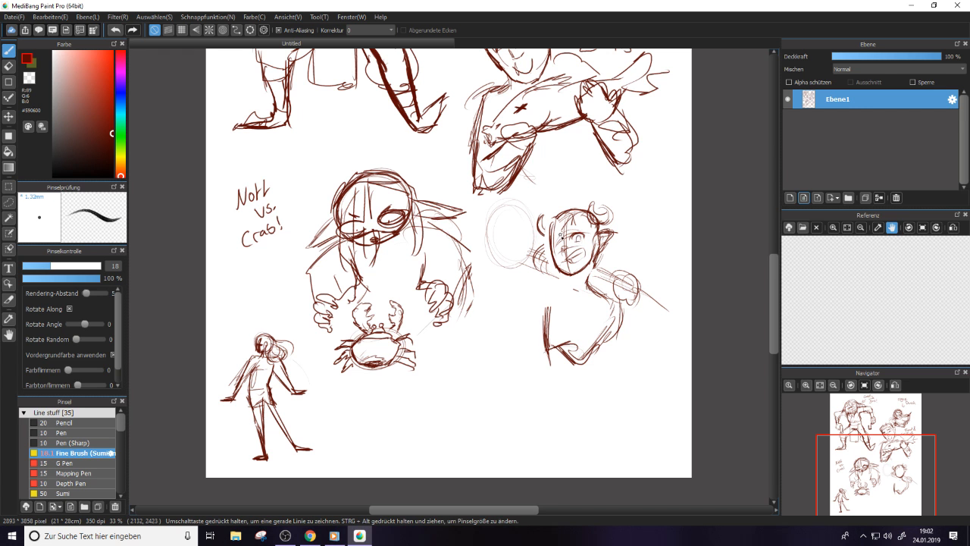
pyautogui.moveTo(560, 237); pyautogui.dragTo(556, 244)
# Rework the horned character's eyes, checking the face in a mirrored canvas view
pyautogui.press('e')
pyautogui.press('e')
pyautogui.press('e')
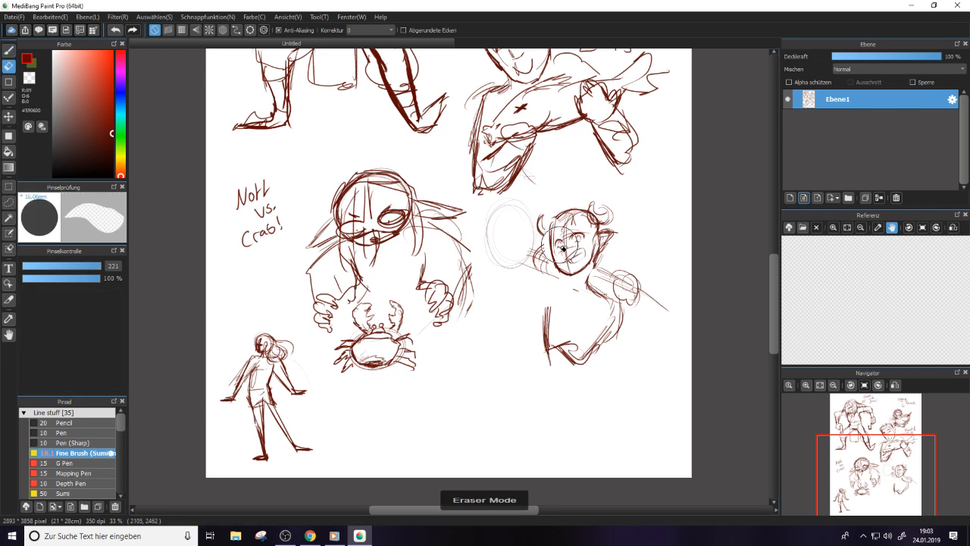
pyautogui.press('e')
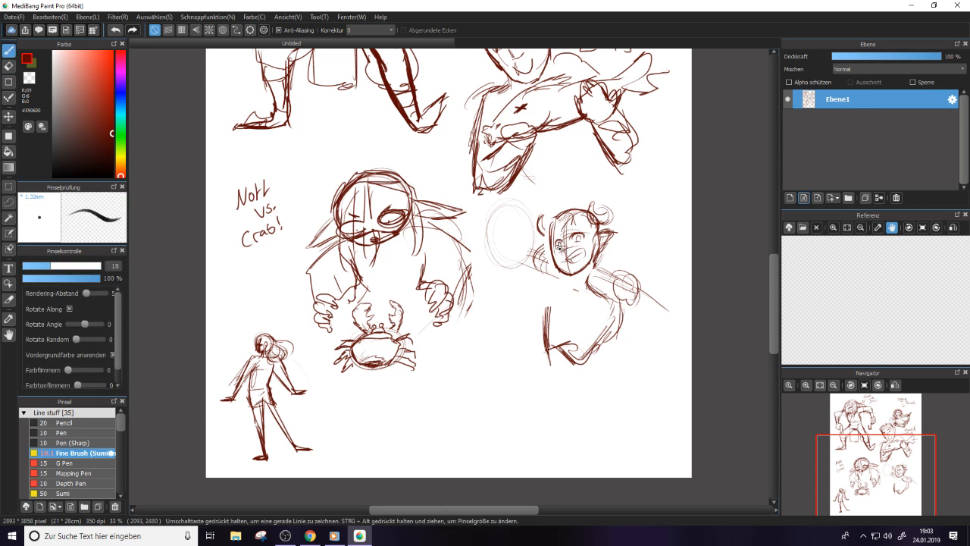
pyautogui.click(895, 385)
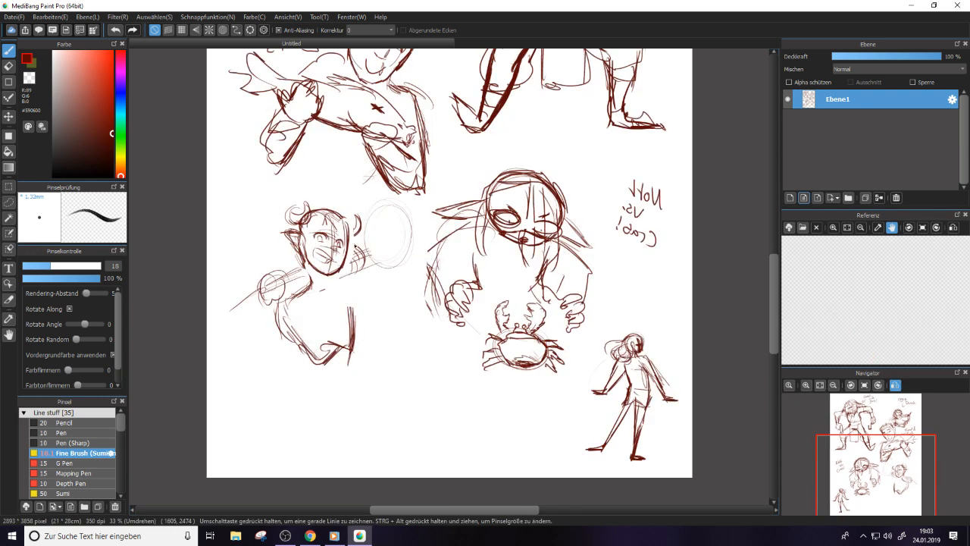
pyautogui.press('e')
pyautogui.click(895, 385)
pyautogui.press('e')
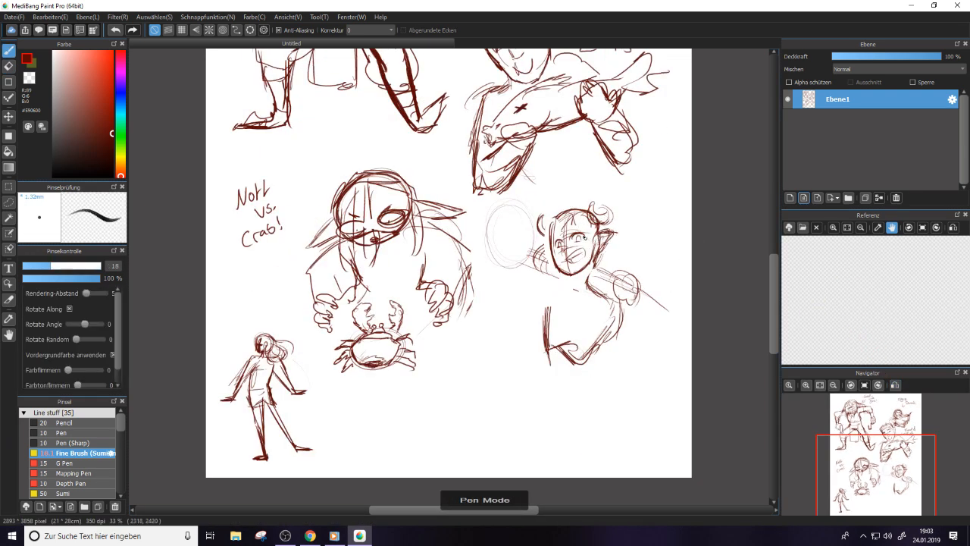
# Skip to the next track in the music player and return to the sketch page
pyautogui.click(334, 536)
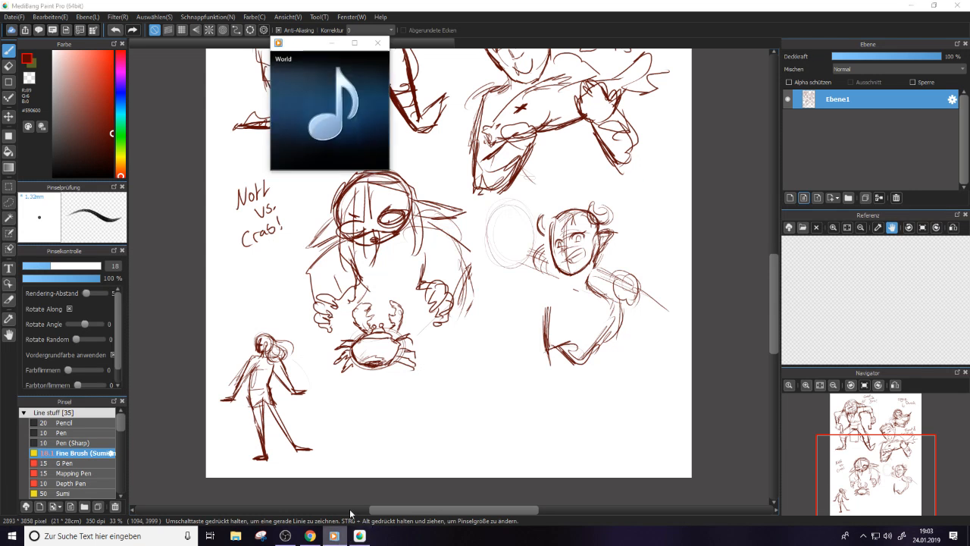
pyautogui.click(351, 157)
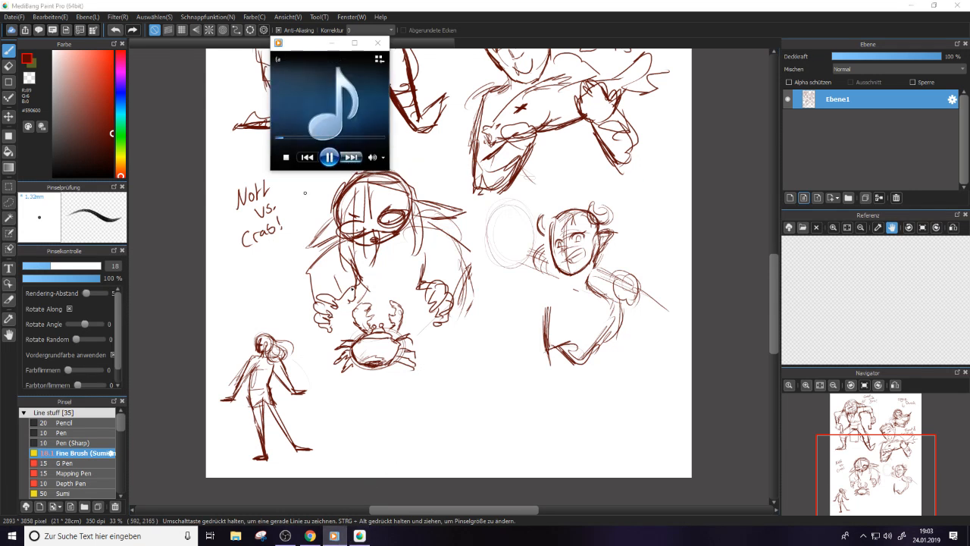
pyautogui.click(572, 239)
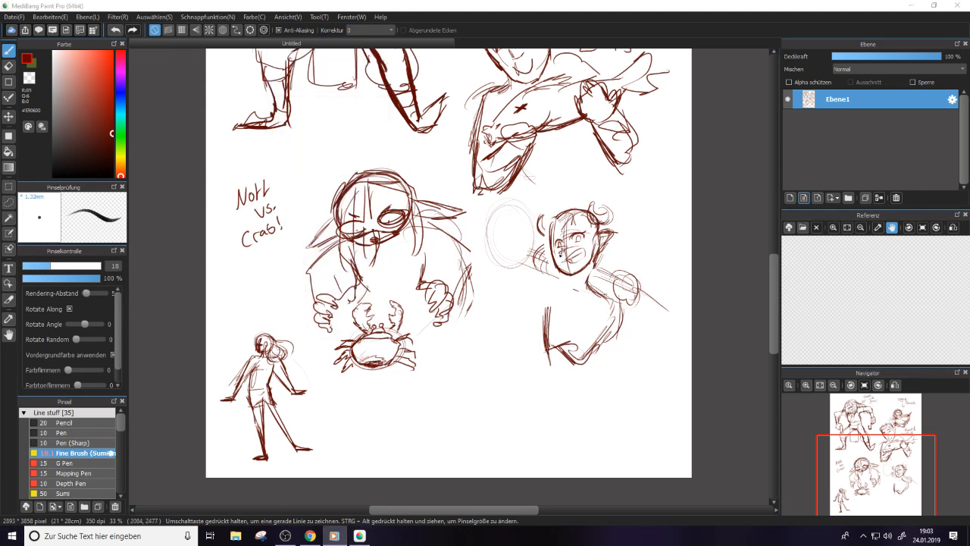
# Erase and touch up lines on the horned character's face and around the neck
pyautogui.press('e')
pyautogui.press('e')
pyautogui.press('e')
pyautogui.press('e')
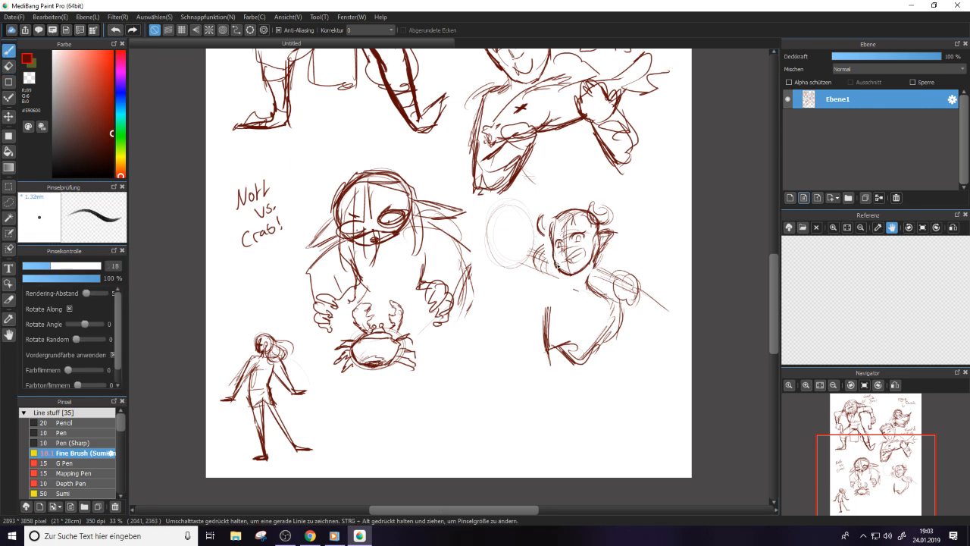
pyautogui.press('e')
pyautogui.press('e')
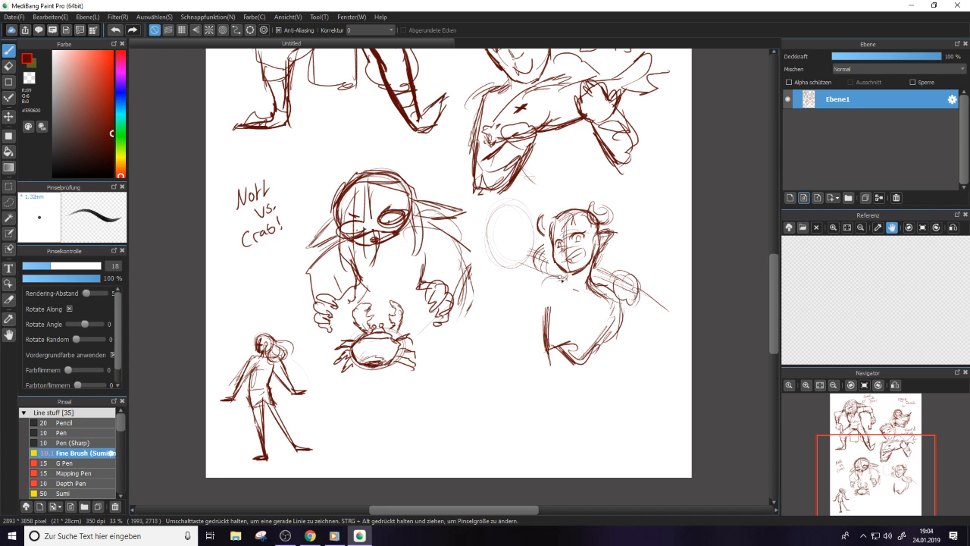
# Sketch the horned character's rounded shoulder and chest, and redraw the raised arm and fist without the staff's shaft
pyautogui.moveTo(540, 286)
pyautogui.mouseDown()
pyautogui.moveTo(565, 280)
pyautogui.moveTo(536, 283)
pyautogui.moveTo(549, 303)
pyautogui.moveTo(564, 274)
pyautogui.moveTo(606, 319)
pyautogui.moveTo(582, 353)
pyautogui.moveTo(569, 329)
pyautogui.moveTo(582, 341)
pyautogui.moveTo(580, 330)
pyautogui.mouseUp()
pyautogui.press('e')
pyautogui.press('b')
pyautogui.moveTo(573, 344)
pyautogui.mouseDown()
pyautogui.moveTo(600, 323)
pyautogui.moveTo(597, 338)
pyautogui.mouseUp()
pyautogui.moveTo(623, 291)
pyautogui.mouseDown()
pyautogui.moveTo(649, 315)
pyautogui.moveTo(626, 273)
pyautogui.moveTo(633, 295)
pyautogui.moveTo(610, 267)
pyautogui.moveTo(605, 292)
pyautogui.moveTo(628, 288)
pyautogui.moveTo(631, 272)
pyautogui.moveTo(602, 274)
pyautogui.mouseUp()
pyautogui.press('e')
pyautogui.press('b')
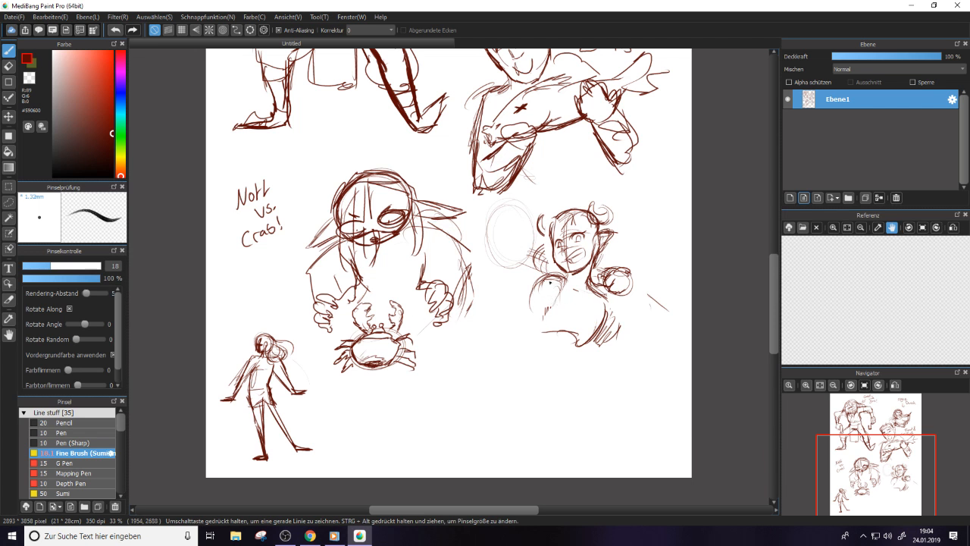
# Clean up and redraw the sides and lower edge of the horned character's torso
pyautogui.moveTo(600, 303); pyautogui.dragTo(599, 334)
pyautogui.press('e')
pyautogui.press('e')
pyautogui.moveTo(604, 299)
pyautogui.mouseDown()
pyautogui.moveTo(599, 334)
pyautogui.moveTo(576, 354)
pyautogui.mouseUp()
pyautogui.moveTo(545, 297)
pyautogui.mouseDown()
pyautogui.moveTo(545, 330)
pyautogui.moveTo(564, 332)
pyautogui.moveTo(545, 372)
pyautogui.moveTo(552, 386)
pyautogui.mouseUp()
pyautogui.moveTo(581, 341); pyautogui.dragTo(593, 369)
pyautogui.moveTo(544, 332)
pyautogui.mouseDown()
pyautogui.moveTo(556, 396)
pyautogui.moveTo(570, 343)
pyautogui.moveTo(595, 310)
pyautogui.moveTo(597, 337)
pyautogui.moveTo(587, 345)
pyautogui.mouseUp()
# Sketch the horned character's lowered upper arm beside the torso and draw curly hair across the forehead
pyautogui.press('e')
pyautogui.press('e')
pyautogui.press('e')
pyautogui.press('e')
pyautogui.moveTo(551, 271)
pyautogui.mouseDown()
pyautogui.moveTo(544, 325)
pyautogui.moveTo(524, 329)
pyautogui.moveTo(532, 338)
pyautogui.moveTo(520, 344)
pyautogui.mouseUp()
pyautogui.moveTo(531, 297)
pyautogui.mouseDown()
pyautogui.moveTo(517, 340)
pyautogui.moveTo(530, 337)
pyautogui.mouseUp()
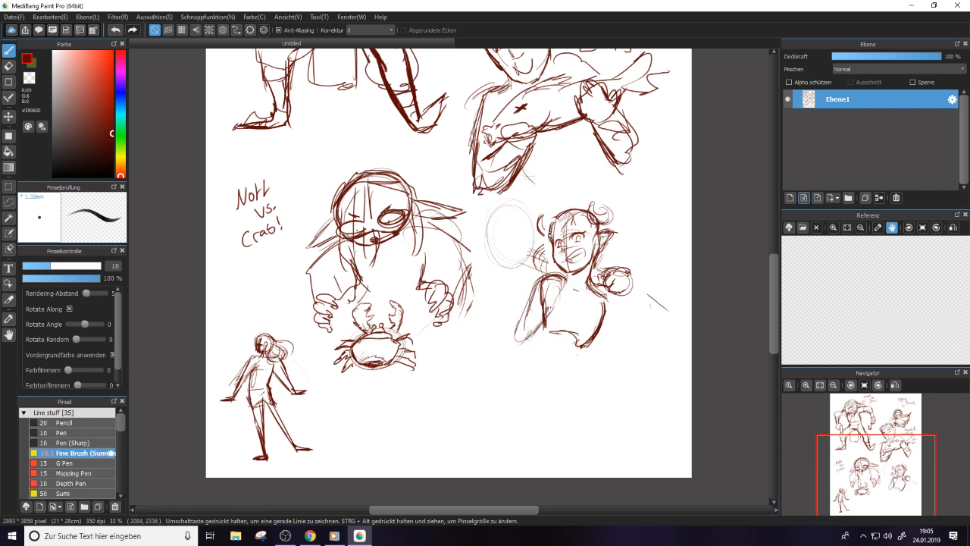
pyautogui.moveTo(549, 227)
pyautogui.mouseDown()
pyautogui.moveTo(584, 199)
pyautogui.moveTo(598, 224)
pyautogui.moveTo(598, 215)
pyautogui.moveTo(590, 223)
pyautogui.moveTo(592, 203)
pyautogui.moveTo(605, 222)
pyautogui.moveTo(598, 207)
pyautogui.moveTo(558, 235)
pyautogui.moveTo(590, 220)
pyautogui.mouseUp()
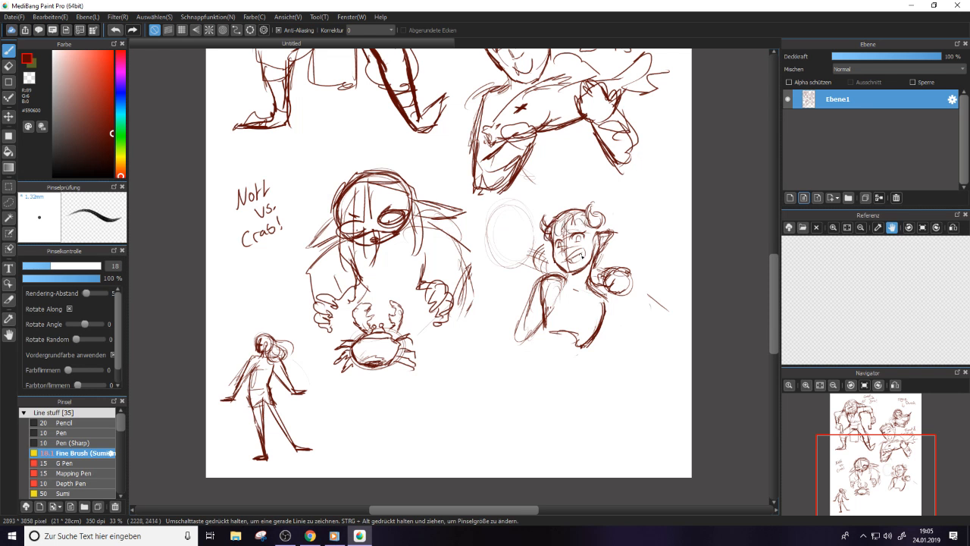
# Erase the horned character's mouth and redraw it as an open smile
pyautogui.press('e')
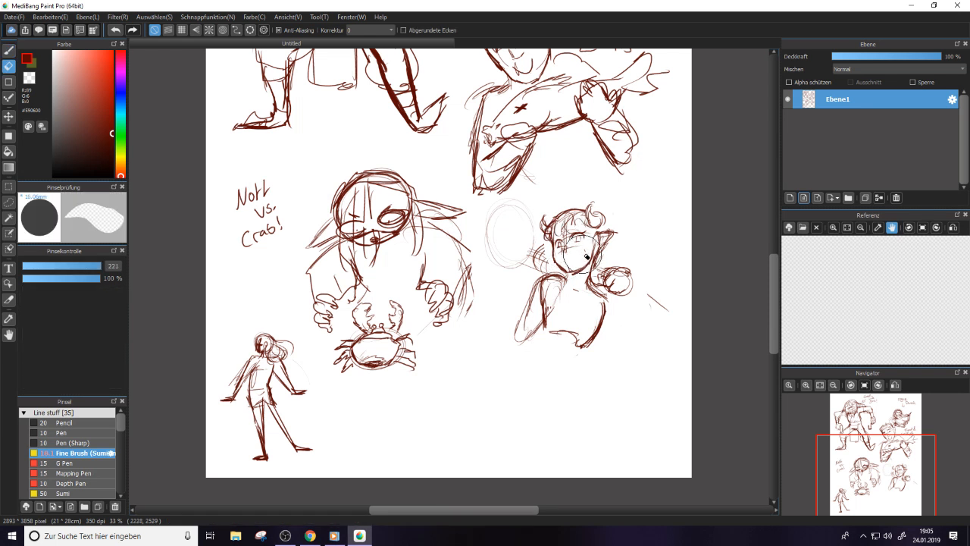
pyautogui.press('b')
pyautogui.moveTo(580, 258); pyautogui.dragTo(575, 258)
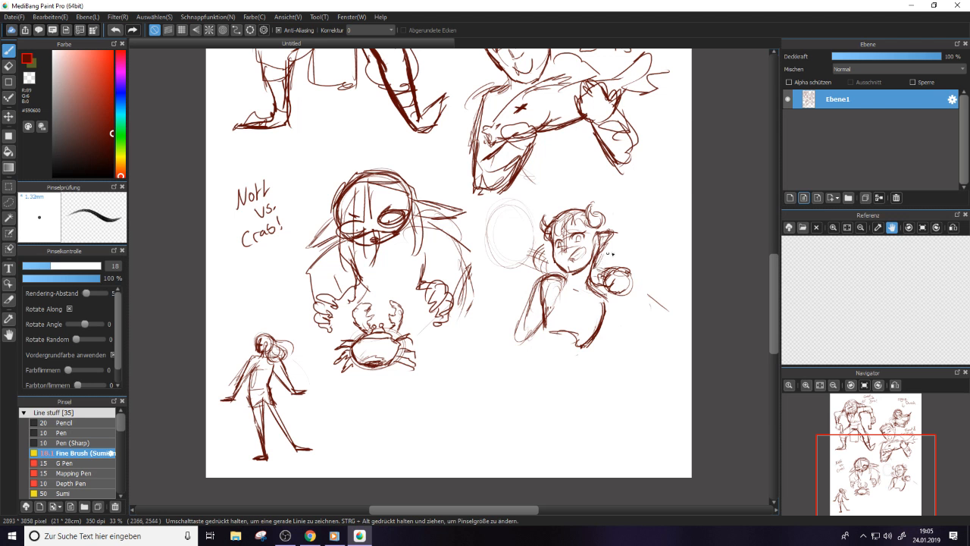
# Check the horned character's face in a mirrored view and undo the latest strokes on it
pyautogui.click(899, 388)
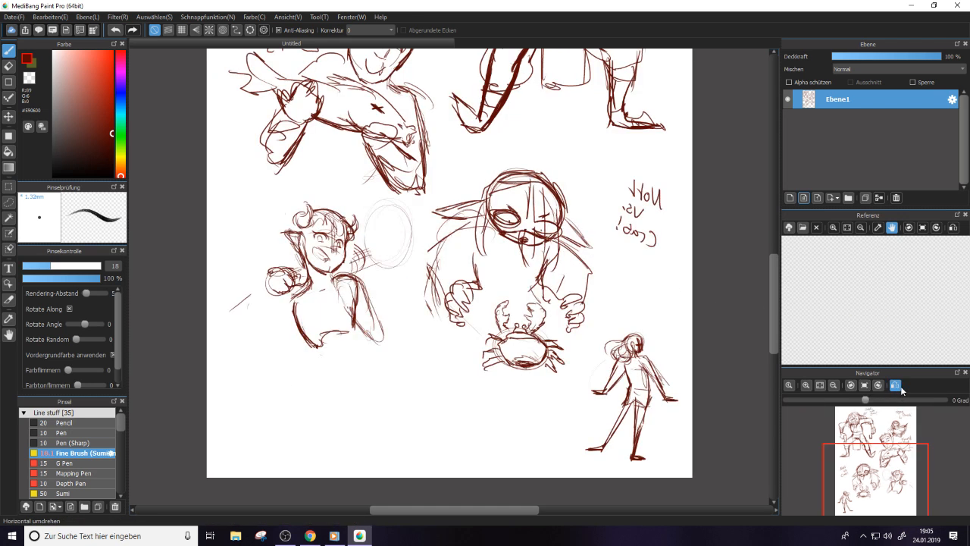
pyautogui.click(116, 34)
pyautogui.click(116, 33)
pyautogui.click(116, 33)
pyautogui.click(116, 34)
pyautogui.click(116, 34)
pyautogui.click(116, 33)
pyautogui.click(131, 31)
pyautogui.click(895, 385)
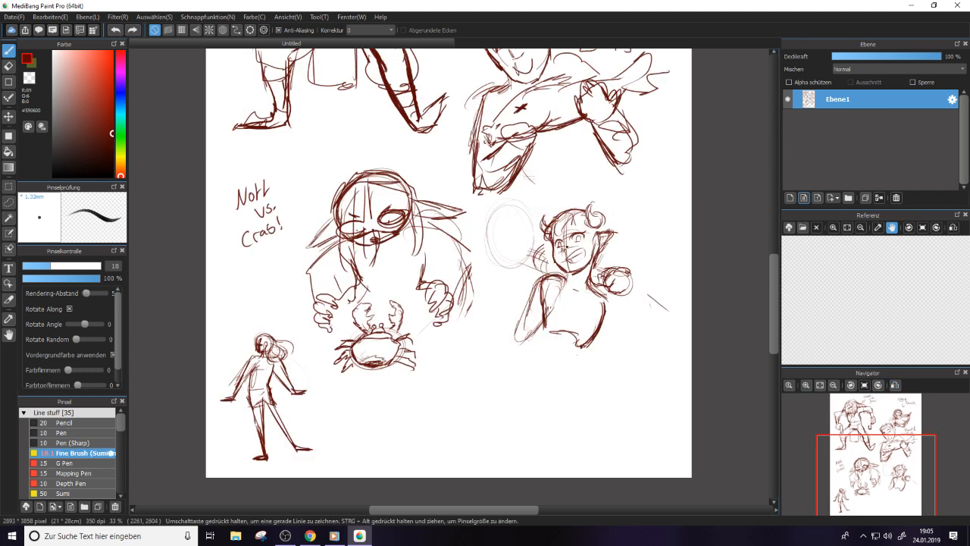
# Sketch the horned character's curly, shoulder-length hair on both sides of the face
pyautogui.moveTo(554, 220)
pyautogui.mouseDown()
pyautogui.moveTo(561, 238)
pyautogui.moveTo(575, 241)
pyautogui.moveTo(584, 224)
pyautogui.moveTo(597, 238)
pyautogui.moveTo(596, 261)
pyautogui.moveTo(612, 224)
pyautogui.moveTo(626, 258)
pyautogui.moveTo(599, 271)
pyautogui.mouseUp()
pyautogui.moveTo(544, 241)
pyautogui.mouseDown()
pyautogui.moveTo(537, 255)
pyautogui.moveTo(547, 267)
pyautogui.moveTo(538, 252)
pyautogui.mouseUp()
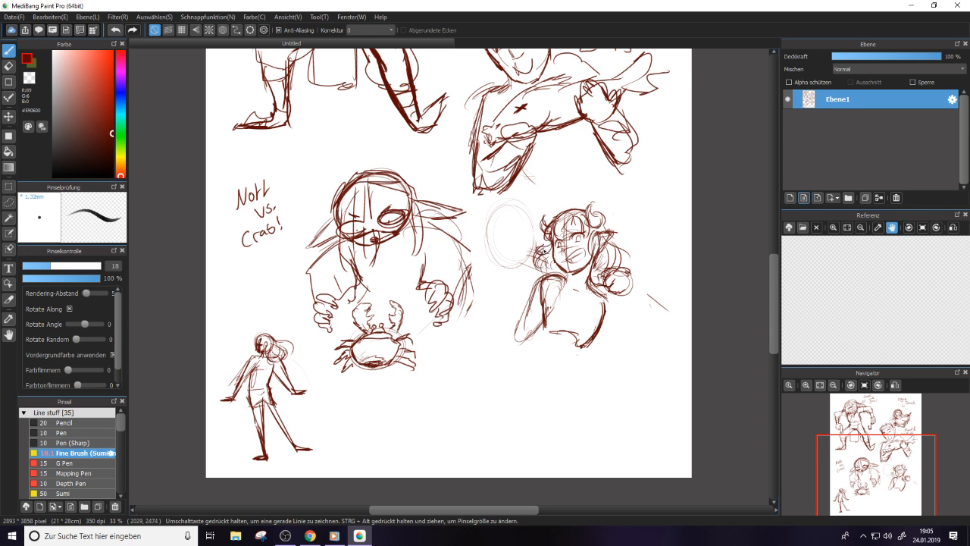
pyautogui.press('e')
pyautogui.moveTo(613, 242)
pyautogui.mouseDown()
pyautogui.moveTo(597, 229)
pyautogui.moveTo(597, 244)
pyautogui.moveTo(614, 238)
pyautogui.moveTo(613, 259)
pyautogui.mouseUp()
pyautogui.press('e')
pyautogui.moveTo(612, 242); pyautogui.dragTo(604, 261)
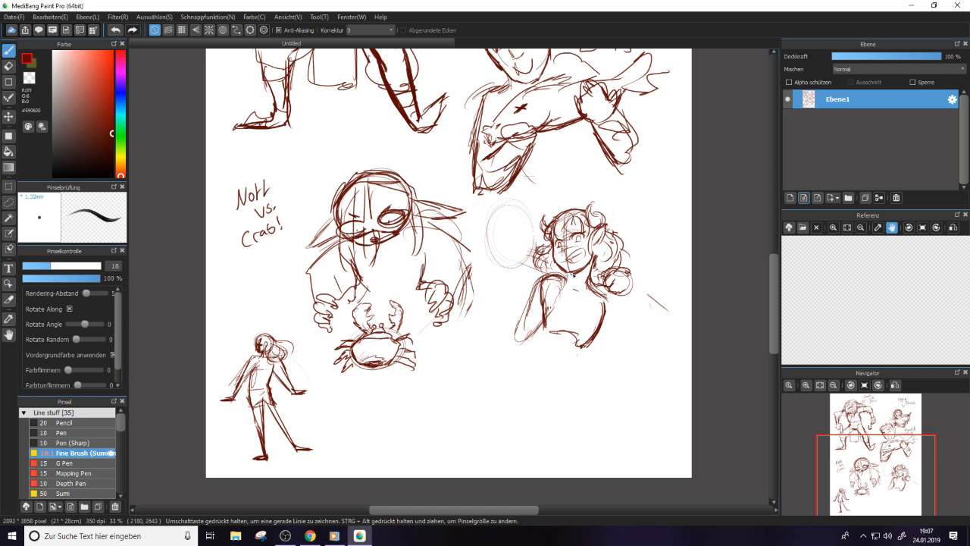
# Extend the horned character's torso down to the hips and sketch the lowered forearm with an outstretched hand
pyautogui.moveTo(605, 305)
pyautogui.mouseDown()
pyautogui.moveTo(582, 351)
pyautogui.moveTo(547, 356)
pyautogui.moveTo(550, 371)
pyautogui.mouseUp()
pyautogui.moveTo(585, 342); pyautogui.dragTo(598, 369)
pyautogui.moveTo(546, 331); pyautogui.dragTo(539, 379)
pyautogui.moveTo(598, 353); pyautogui.dragTo(598, 365)
pyautogui.moveTo(589, 339)
pyautogui.mouseDown()
pyautogui.moveTo(601, 372)
pyautogui.moveTo(588, 380)
pyautogui.moveTo(599, 374)
pyautogui.mouseUp()
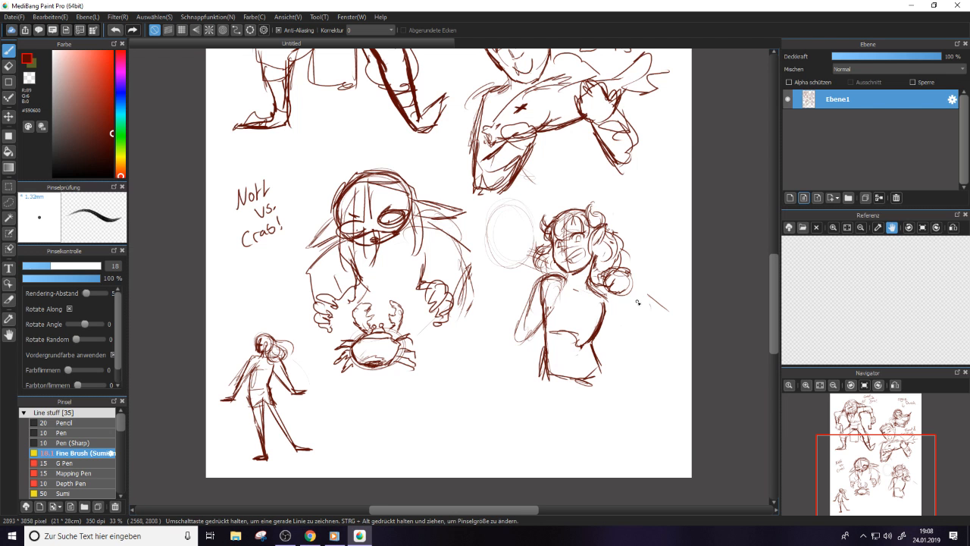
pyautogui.moveTo(529, 336)
pyautogui.mouseDown()
pyautogui.moveTo(517, 352)
pyautogui.moveTo(502, 341)
pyautogui.moveTo(502, 365)
pyautogui.moveTo(477, 370)
pyautogui.moveTo(497, 373)
pyautogui.moveTo(499, 388)
pyautogui.moveTo(485, 389)
pyautogui.mouseUp()
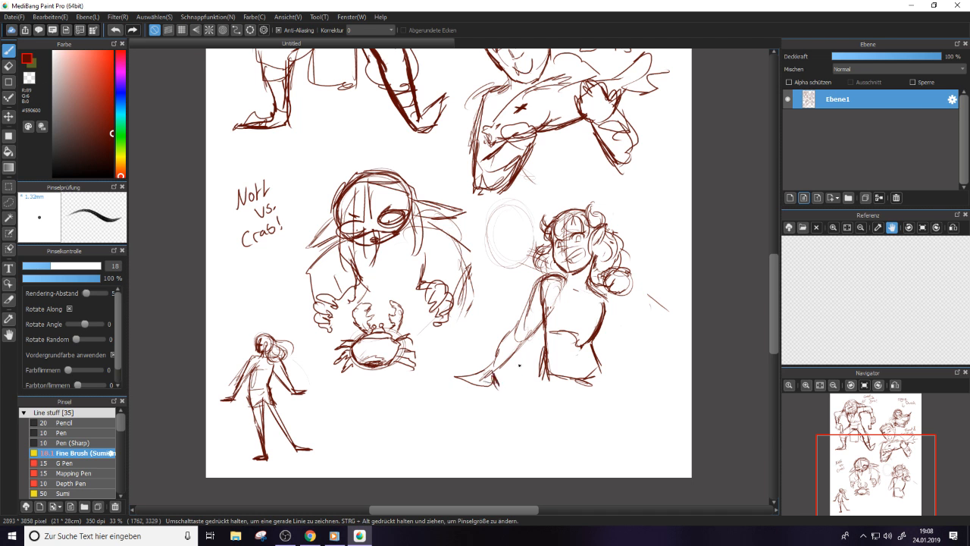
# Erase the faint oval beside the horned character's head, the raised fist and the diagonal guide line
pyautogui.press('e')
pyautogui.moveTo(520, 212)
pyautogui.mouseDown()
pyautogui.moveTo(503, 232)
pyautogui.moveTo(683, 382)
pyautogui.mouseUp()
pyautogui.press('b')
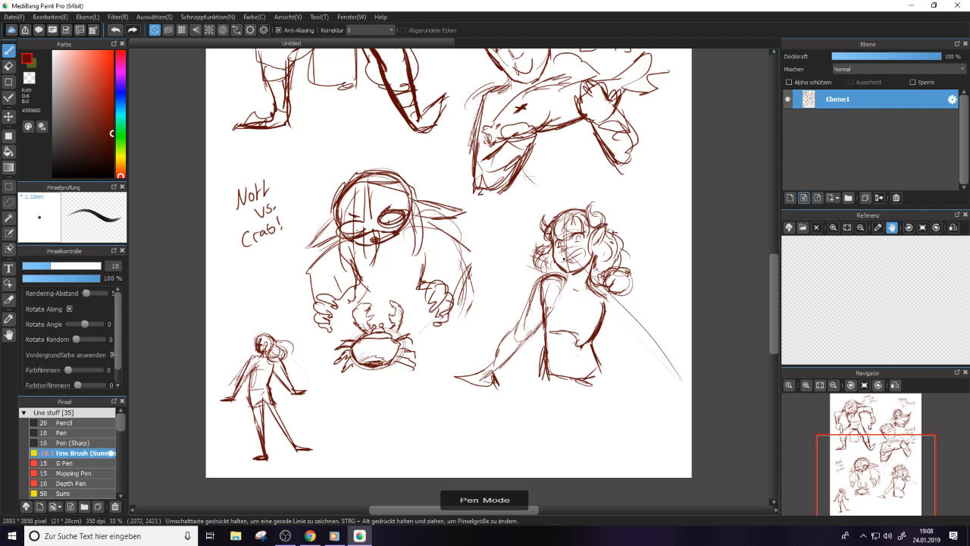
pyautogui.moveTo(570, 262); pyautogui.dragTo(664, 362)
pyautogui.press('e')
pyautogui.moveTo(584, 265)
pyautogui.mouseDown()
pyautogui.moveTo(637, 321)
pyautogui.moveTo(634, 307)
pyautogui.moveTo(617, 296)
pyautogui.moveTo(645, 341)
pyautogui.moveTo(620, 334)
pyautogui.mouseUp()
pyautogui.press('b')
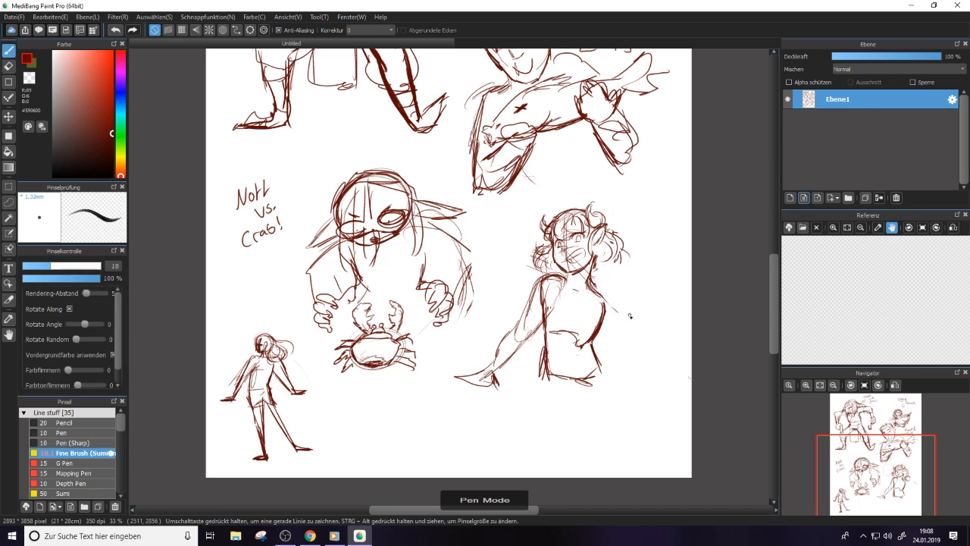
# Sketch a staff with a large round head beside the horned character's hair, plus the bent arm and hand holding it
pyautogui.moveTo(639, 277)
pyautogui.mouseDown()
pyautogui.moveTo(631, 308)
pyautogui.moveTo(613, 317)
pyautogui.moveTo(601, 282)
pyautogui.moveTo(616, 288)
pyautogui.moveTo(605, 290)
pyautogui.moveTo(631, 250)
pyautogui.moveTo(544, 439)
pyautogui.moveTo(582, 348)
pyautogui.mouseUp()
pyautogui.moveTo(635, 228)
pyautogui.mouseDown()
pyautogui.moveTo(633, 183)
pyautogui.moveTo(675, 191)
pyautogui.moveTo(684, 216)
pyautogui.moveTo(635, 251)
pyautogui.moveTo(629, 191)
pyautogui.moveTo(649, 247)
pyautogui.moveTo(609, 211)
pyautogui.moveTo(672, 184)
pyautogui.moveTo(689, 220)
pyautogui.mouseUp()
pyautogui.moveTo(638, 237)
pyautogui.mouseDown()
pyautogui.moveTo(652, 218)
pyautogui.moveTo(631, 256)
pyautogui.moveTo(651, 262)
pyautogui.moveTo(645, 274)
pyautogui.moveTo(611, 292)
pyautogui.moveTo(616, 281)
pyautogui.moveTo(620, 297)
pyautogui.moveTo(613, 270)
pyautogui.moveTo(602, 279)
pyautogui.moveTo(598, 294)
pyautogui.moveTo(620, 312)
pyautogui.moveTo(612, 345)
pyautogui.moveTo(601, 348)
pyautogui.mouseUp()
pyautogui.press('e')
pyautogui.moveTo(605, 312); pyautogui.dragTo(597, 332)
pyautogui.press('b')
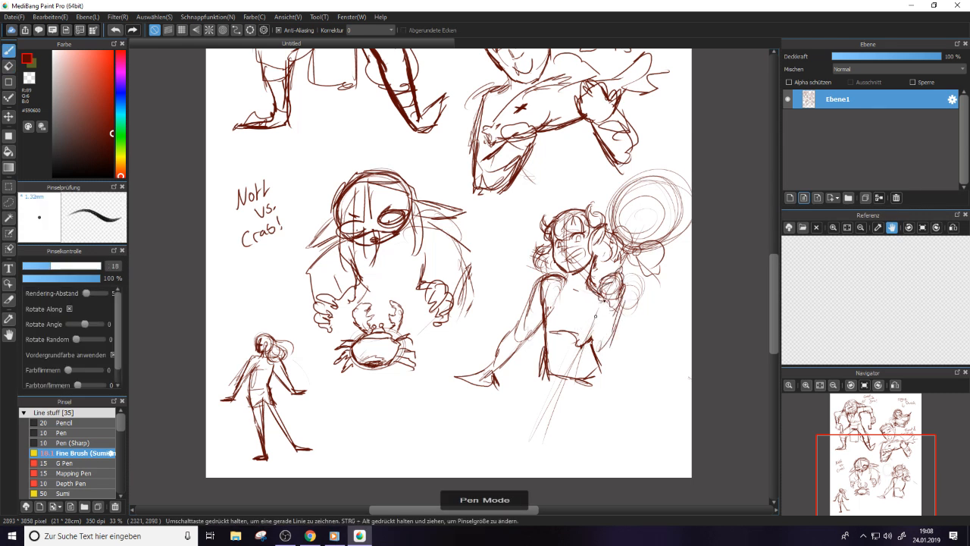
# Erase and redraw the sides of the horned character's waist and firm up the lowered forearm
pyautogui.moveTo(605, 294)
pyautogui.mouseDown()
pyautogui.moveTo(589, 344)
pyautogui.moveTo(602, 297)
pyautogui.moveTo(591, 334)
pyautogui.moveTo(597, 364)
pyautogui.mouseUp()
pyautogui.press('e')
pyautogui.press('b')
pyautogui.press('e')
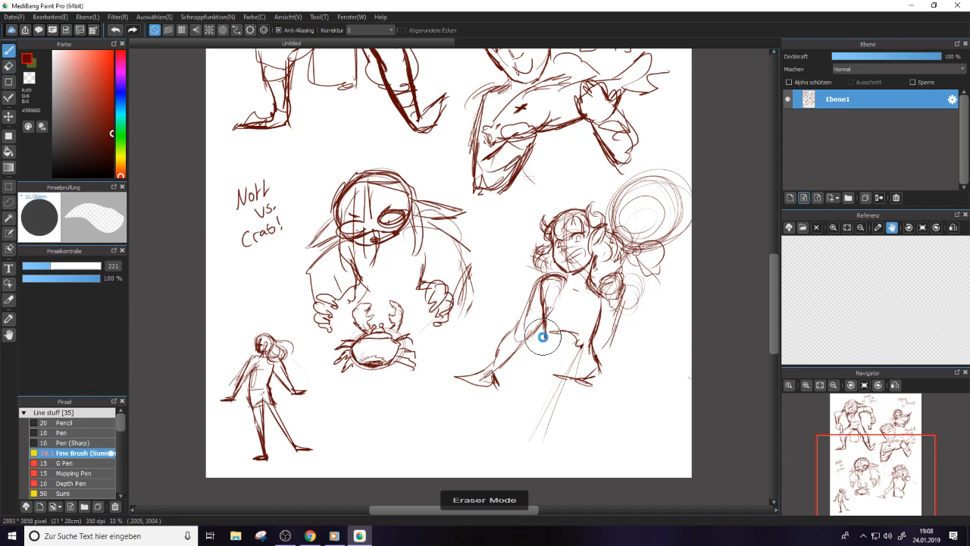
pyautogui.press('b')
pyautogui.press('e')
pyautogui.press('b')
pyautogui.moveTo(532, 333); pyautogui.dragTo(493, 367)
pyautogui.press('e')
pyautogui.press('b')
# Sketch the horned character's hip line and both thighs below the torso
pyautogui.press('e')
pyautogui.moveTo(534, 334)
pyautogui.mouseDown()
pyautogui.moveTo(511, 361)
pyautogui.moveTo(535, 321)
pyautogui.moveTo(542, 333)
pyautogui.moveTo(513, 364)
pyautogui.moveTo(499, 372)
pyautogui.moveTo(503, 347)
pyautogui.moveTo(486, 370)
pyautogui.moveTo(500, 374)
pyautogui.moveTo(548, 305)
pyautogui.moveTo(541, 323)
pyautogui.moveTo(552, 341)
pyautogui.moveTo(545, 365)
pyautogui.moveTo(553, 416)
pyautogui.mouseUp()
pyautogui.press('b')
pyautogui.moveTo(544, 371); pyautogui.dragTo(548, 415)
pyautogui.press('e')
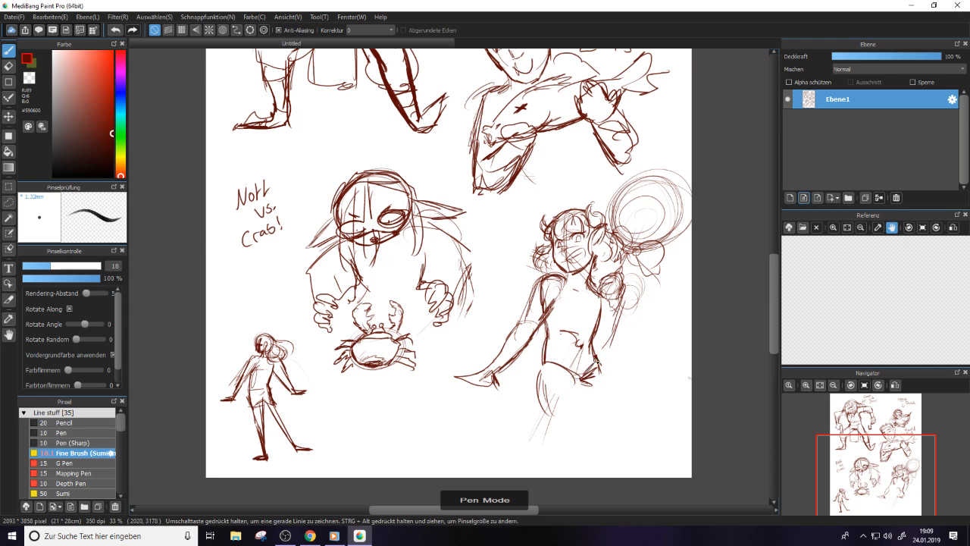
pyautogui.moveTo(593, 376)
pyautogui.mouseDown()
pyautogui.moveTo(570, 356)
pyautogui.moveTo(540, 399)
pyautogui.mouseUp()
pyautogui.press('b')
pyautogui.moveTo(538, 364)
pyautogui.mouseDown()
pyautogui.moveTo(550, 432)
pyautogui.moveTo(574, 383)
pyautogui.moveTo(566, 430)
pyautogui.mouseUp()
pyautogui.moveTo(595, 359)
pyautogui.mouseDown()
pyautogui.moveTo(594, 400)
pyautogui.moveTo(611, 429)
pyautogui.mouseUp()
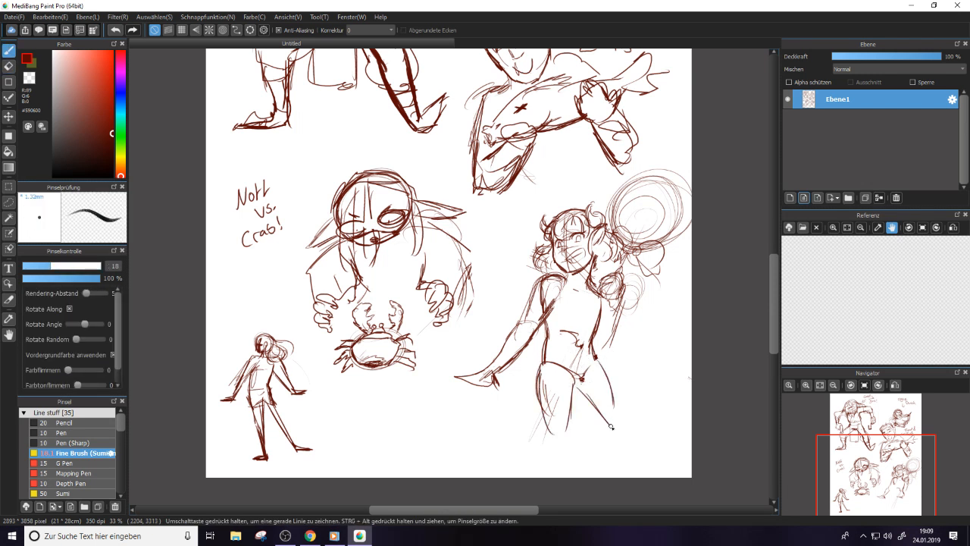
pyautogui.moveTo(576, 382); pyautogui.dragTo(559, 441)
pyautogui.moveTo(543, 400); pyautogui.dragTo(561, 439)
pyautogui.moveTo(573, 391); pyautogui.dragTo(565, 423)
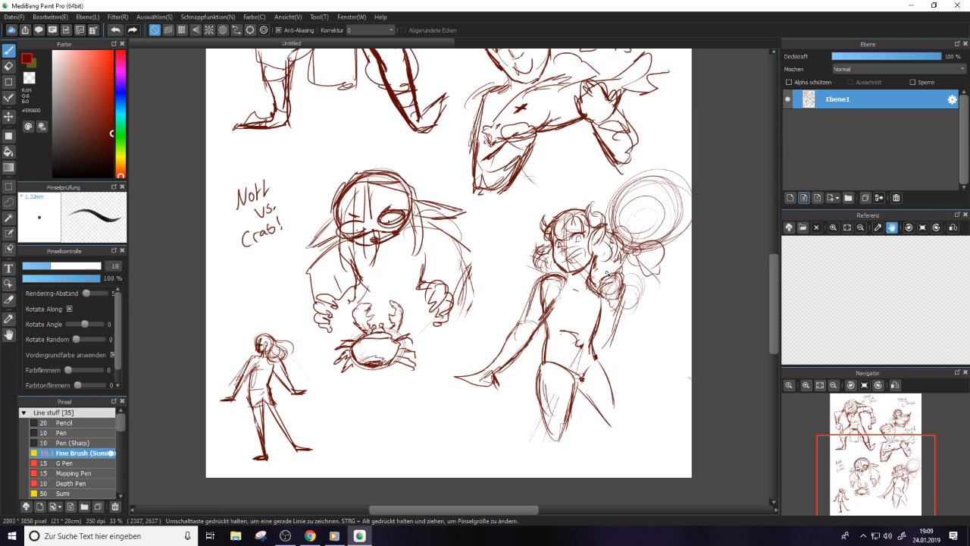
# Rework the horned character's upper torso and sketch an off-shoulder collar across the shoulders and chest
pyautogui.press('e')
pyautogui.moveTo(602, 308); pyautogui.dragTo(592, 338)
pyautogui.press('b')
pyautogui.moveTo(565, 291)
pyautogui.mouseDown()
pyautogui.moveTo(578, 307)
pyautogui.moveTo(550, 274)
pyautogui.moveTo(568, 296)
pyautogui.moveTo(596, 284)
pyautogui.moveTo(564, 310)
pyautogui.moveTo(608, 315)
pyautogui.moveTo(541, 312)
pyautogui.moveTo(524, 297)
pyautogui.moveTo(526, 327)
pyautogui.moveTo(515, 328)
pyautogui.moveTo(519, 318)
pyautogui.moveTo(537, 333)
pyautogui.moveTo(515, 353)
pyautogui.moveTo(520, 392)
pyautogui.mouseUp()
pyautogui.press('e')
pyautogui.press('b')
pyautogui.press('e')
pyautogui.press('e')
# Sketch a long, flowing sleeve hanging from the horned character's lowered arm
pyautogui.moveTo(527, 338); pyautogui.dragTo(491, 430)
pyautogui.moveTo(518, 395); pyautogui.dragTo(495, 429)
pyautogui.moveTo(539, 326); pyautogui.dragTo(517, 394)
pyautogui.moveTo(522, 383); pyautogui.dragTo(488, 420)
pyautogui.moveTo(550, 320)
pyautogui.mouseDown()
pyautogui.moveTo(538, 371)
pyautogui.moveTo(523, 367)
pyautogui.mouseUp()
pyautogui.press('e')
pyautogui.press('e')
pyautogui.moveTo(521, 367); pyautogui.dragTo(501, 388)
# Draw a sweeping skirt line out from the hip and add bodice lines across the horned character's chest
pyautogui.moveTo(585, 353)
pyautogui.mouseDown()
pyautogui.moveTo(646, 380)
pyautogui.moveTo(661, 414)
pyautogui.mouseUp()
pyautogui.moveTo(616, 302); pyautogui.dragTo(604, 347)
pyautogui.moveTo(611, 328); pyautogui.dragTo(596, 350)
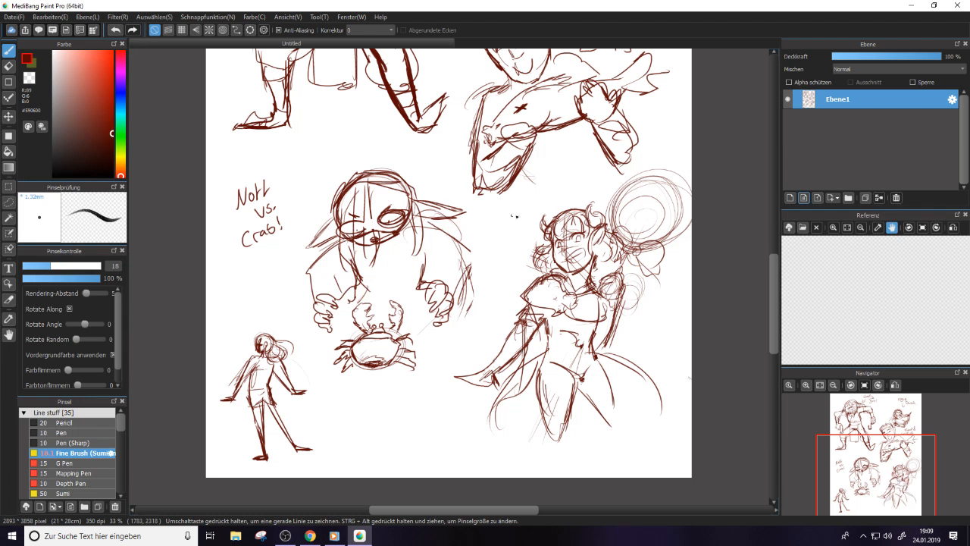
pyautogui.moveTo(564, 327)
pyautogui.mouseDown()
pyautogui.moveTo(550, 333)
pyautogui.moveTo(593, 321)
pyautogui.moveTo(591, 293)
pyautogui.moveTo(593, 301)
pyautogui.mouseUp()
pyautogui.moveTo(550, 339); pyautogui.dragTo(590, 305)
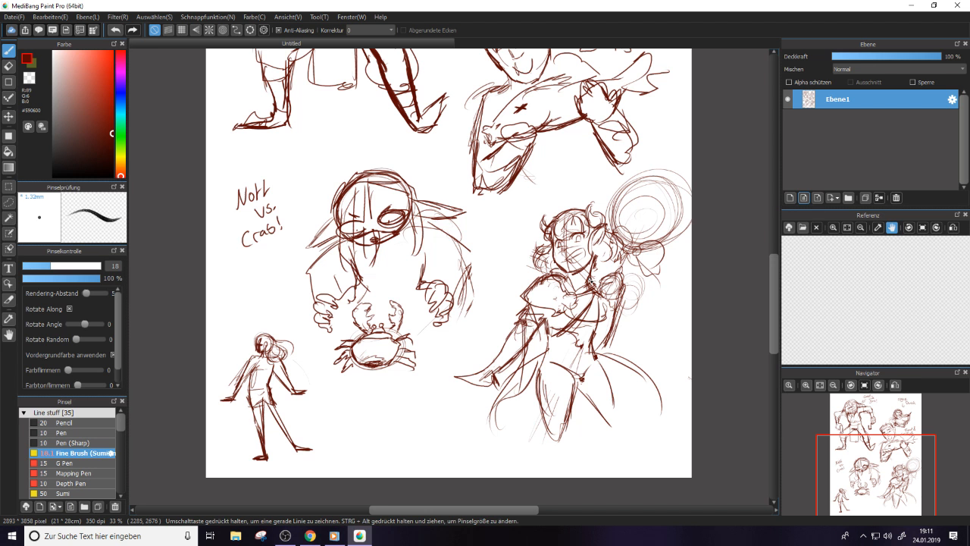
# Switch to Chrome, check the D&D Kafè server and the friends lists on Discord, and return to the drawing
pyautogui.click(310, 536)
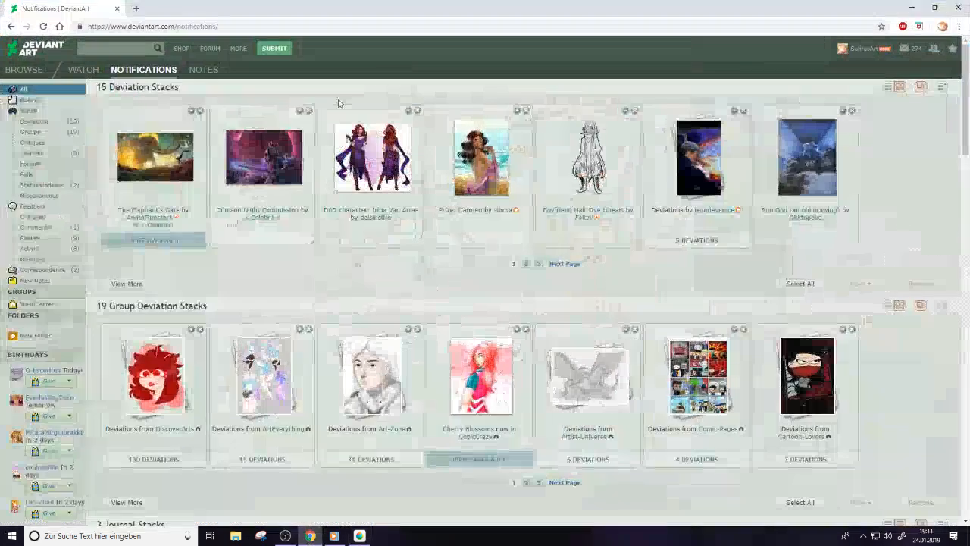
pyautogui.click(137, 8)
pyautogui.click(360, 45)
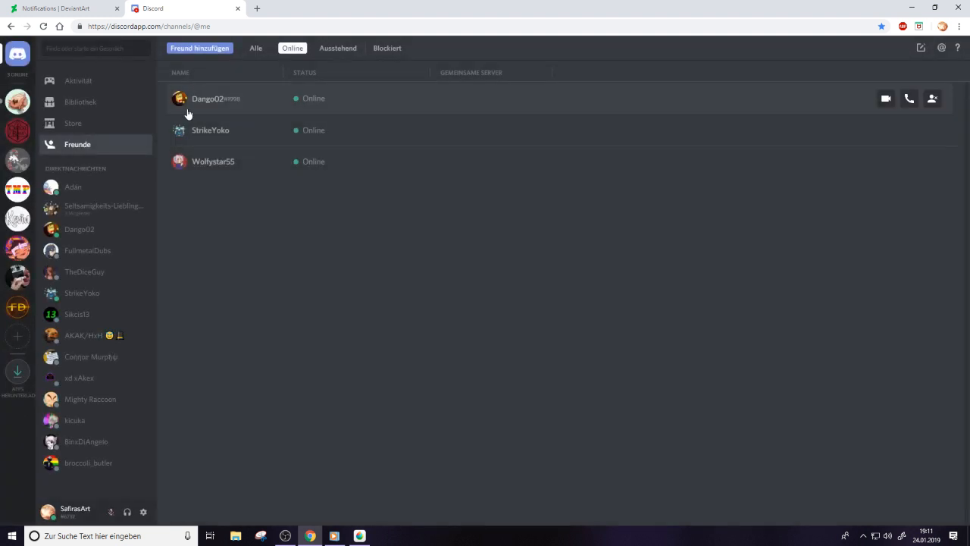
pyautogui.click(20, 101)
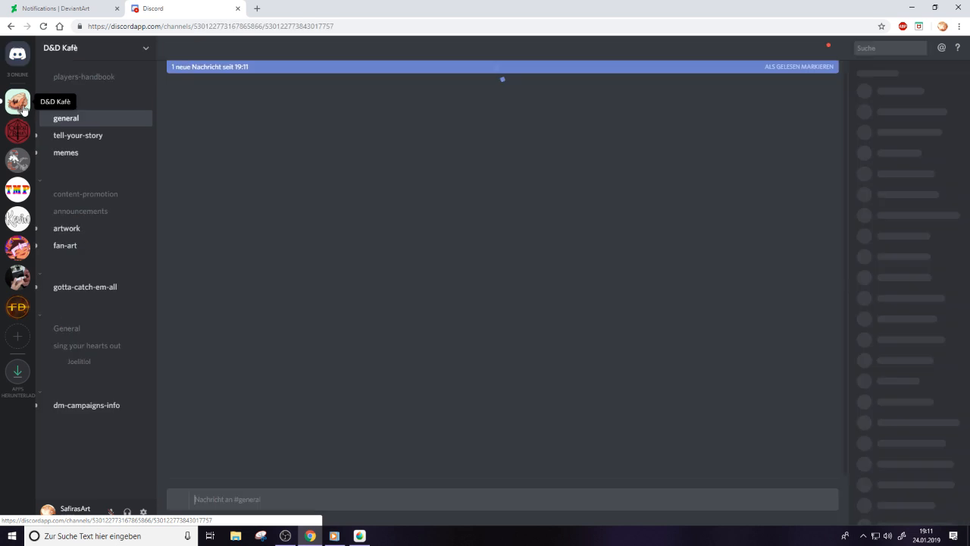
pyautogui.click(20, 61)
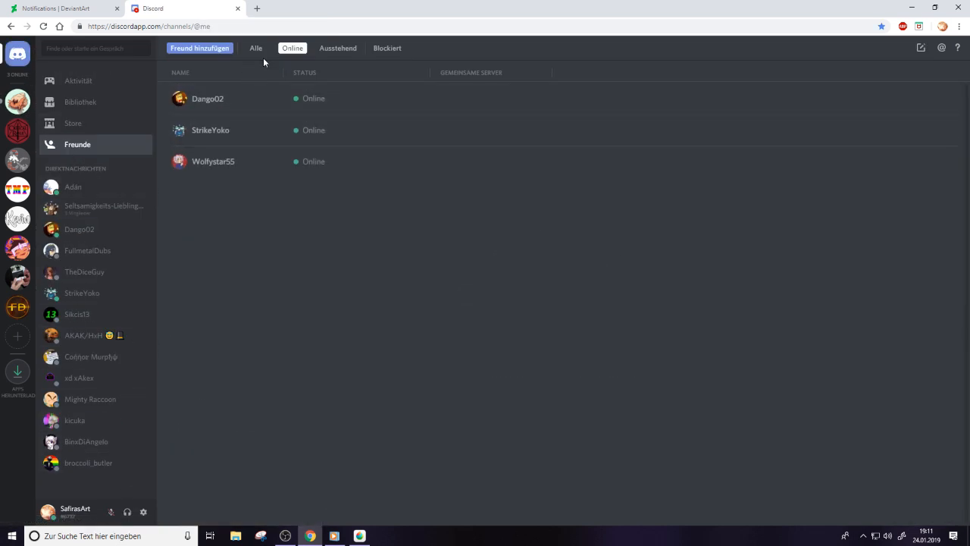
pyautogui.click(335, 50)
pyautogui.click(296, 51)
pyautogui.click(238, 9)
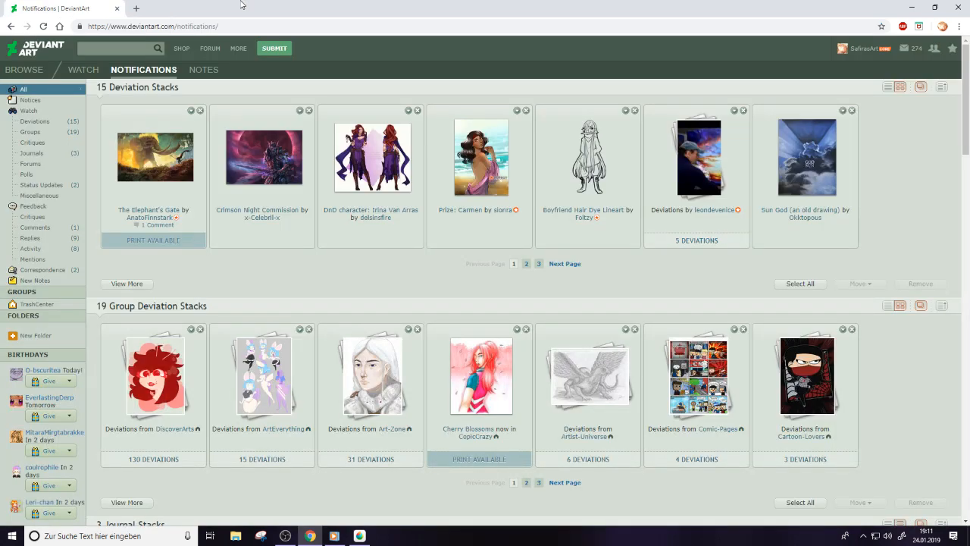
pyautogui.click(368, 531)
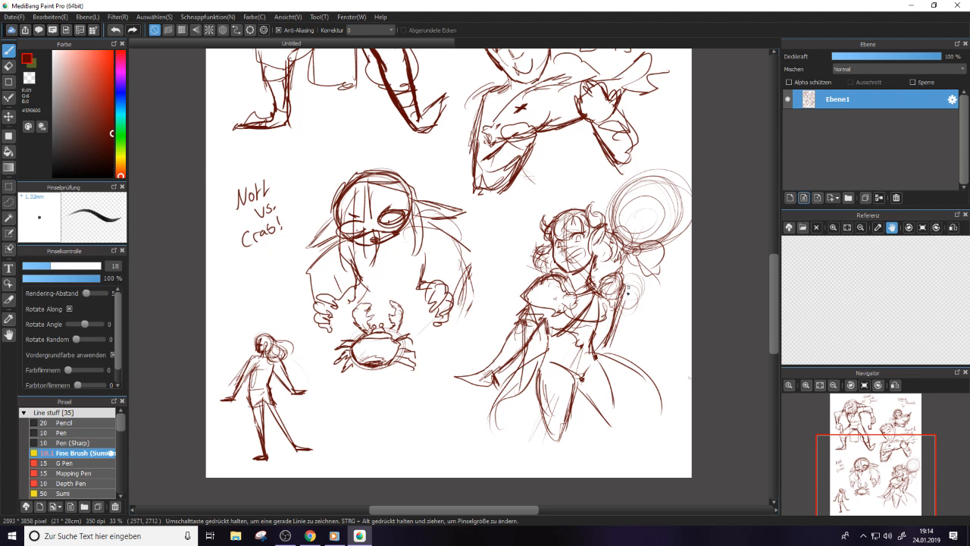
# Sketch a waistband and the first long fold lines of a wide skirt on the horned character
pyautogui.moveTo(599, 355); pyautogui.dragTo(632, 368)
pyautogui.moveTo(554, 351)
pyautogui.mouseDown()
pyautogui.moveTo(588, 355)
pyautogui.moveTo(555, 352)
pyautogui.moveTo(555, 460)
pyautogui.moveTo(583, 457)
pyautogui.mouseUp()
pyautogui.moveTo(588, 354)
pyautogui.mouseDown()
pyautogui.moveTo(661, 438)
pyautogui.moveTo(652, 455)
pyautogui.mouseUp()
pyautogui.moveTo(631, 362)
pyautogui.mouseDown()
pyautogui.moveTo(678, 408)
pyautogui.moveTo(670, 435)
pyautogui.mouseUp()
# Erase the leg lines showing through the skirt and draw the central front folds down to the hem
pyautogui.press('e')
pyautogui.moveTo(551, 387)
pyautogui.mouseDown()
pyautogui.moveTo(576, 386)
pyautogui.moveTo(617, 439)
pyautogui.moveTo(626, 418)
pyautogui.moveTo(599, 370)
pyautogui.moveTo(635, 439)
pyautogui.mouseUp()
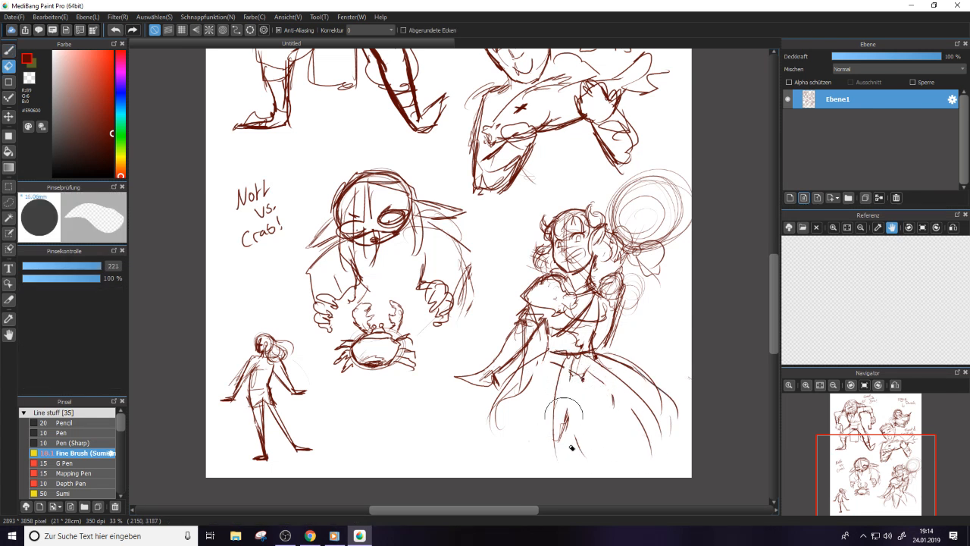
pyautogui.press('b')
pyautogui.moveTo(582, 355); pyautogui.dragTo(579, 448)
pyautogui.moveTo(576, 372)
pyautogui.mouseDown()
pyautogui.moveTo(590, 429)
pyautogui.moveTo(563, 456)
pyautogui.mouseUp()
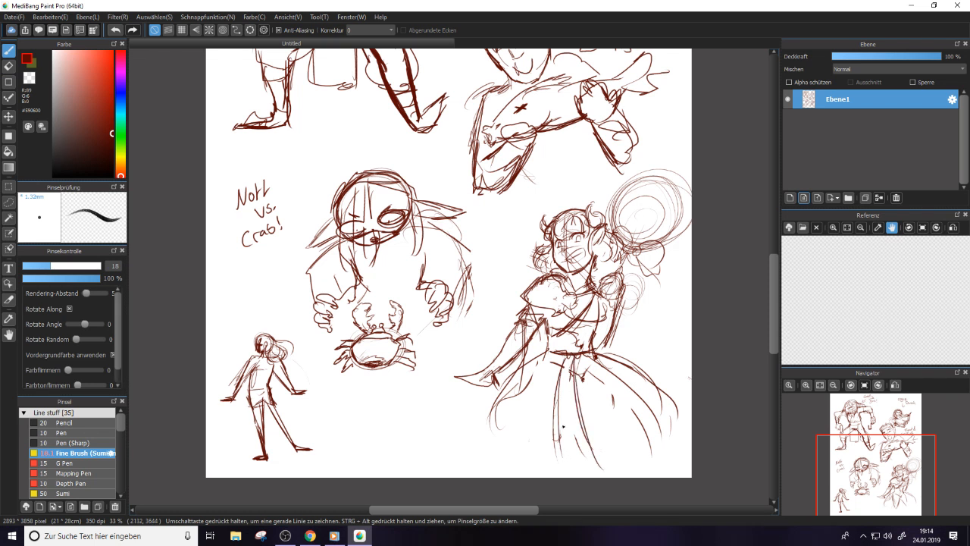
# Add curved outer layers sweeping outward on both sides of the horned character's skirt
pyautogui.moveTo(527, 370)
pyautogui.mouseDown()
pyautogui.moveTo(511, 408)
pyautogui.moveTo(528, 340)
pyautogui.moveTo(513, 393)
pyautogui.mouseUp()
pyautogui.moveTo(520, 333)
pyautogui.mouseDown()
pyautogui.moveTo(507, 385)
pyautogui.moveTo(456, 455)
pyautogui.mouseUp()
pyautogui.moveTo(499, 402); pyautogui.dragTo(463, 452)
pyautogui.moveTo(482, 385); pyautogui.dragTo(459, 429)
pyautogui.moveTo(620, 317)
pyautogui.mouseDown()
pyautogui.moveTo(601, 358)
pyautogui.moveTo(621, 345)
pyautogui.moveTo(668, 381)
pyautogui.mouseUp()
pyautogui.moveTo(617, 355); pyautogui.dragTo(674, 396)
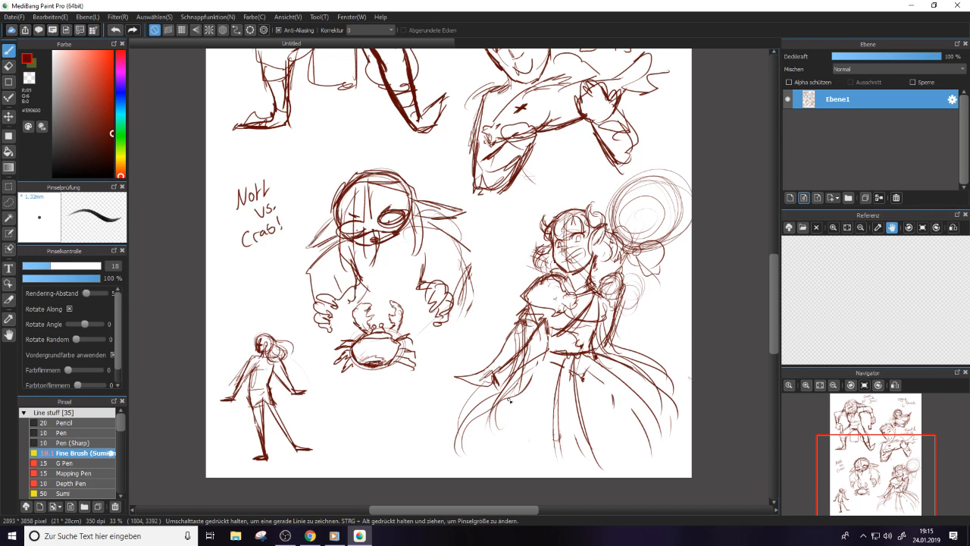
# Clean up and reinforce the skirt's side folds with repeated strokes, and sketch small ornaments near the front hem
pyautogui.press('e')
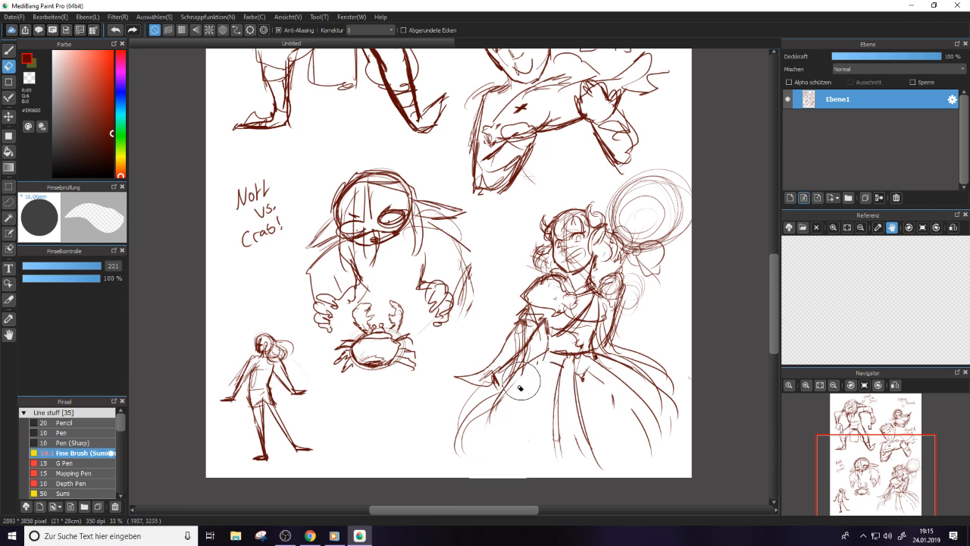
pyautogui.press('b')
pyautogui.moveTo(506, 378); pyautogui.dragTo(479, 469)
pyautogui.moveTo(534, 363)
pyautogui.mouseDown()
pyautogui.moveTo(476, 467)
pyautogui.moveTo(614, 360)
pyautogui.moveTo(681, 424)
pyautogui.mouseUp()
pyautogui.moveTo(658, 384); pyautogui.dragTo(680, 441)
pyautogui.moveTo(593, 363)
pyautogui.mouseDown()
pyautogui.moveTo(657, 422)
pyautogui.moveTo(657, 447)
pyautogui.moveTo(669, 438)
pyautogui.moveTo(606, 358)
pyautogui.moveTo(652, 435)
pyautogui.moveTo(614, 376)
pyautogui.moveTo(670, 432)
pyautogui.mouseUp()
pyautogui.press('e')
pyautogui.press('b')
pyautogui.moveTo(623, 375); pyautogui.dragTo(681, 451)
pyautogui.moveTo(658, 402); pyautogui.dragTo(676, 447)
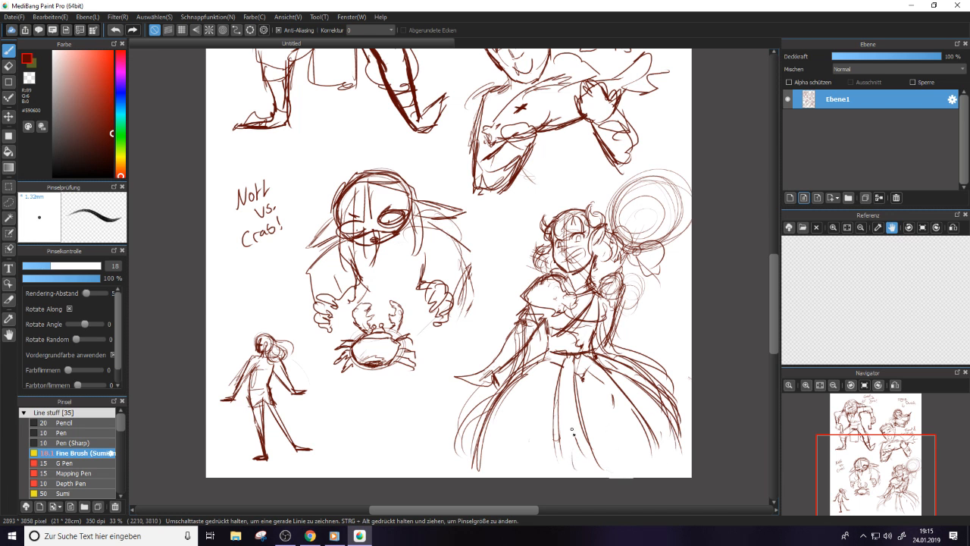
pyautogui.moveTo(573, 455)
pyautogui.mouseDown()
pyautogui.moveTo(578, 472)
pyautogui.moveTo(569, 462)
pyautogui.moveTo(572, 435)
pyautogui.moveTo(574, 452)
pyautogui.moveTo(581, 435)
pyautogui.moveTo(565, 446)
pyautogui.mouseUp()
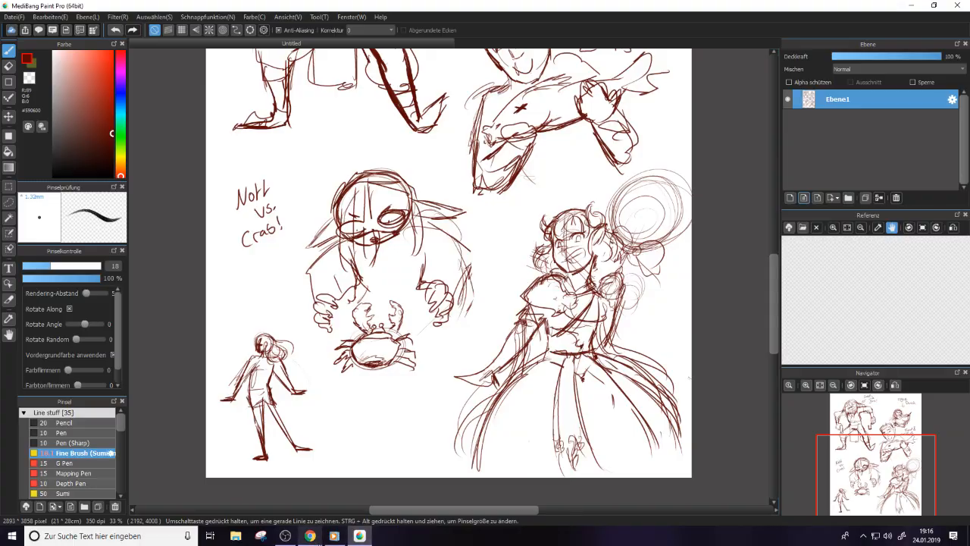
# Switch to Chrome and load the Tumblr dashboard in a new tab beside the DeviantArt notifications
pyautogui.click(310, 536)
pyautogui.click(137, 9)
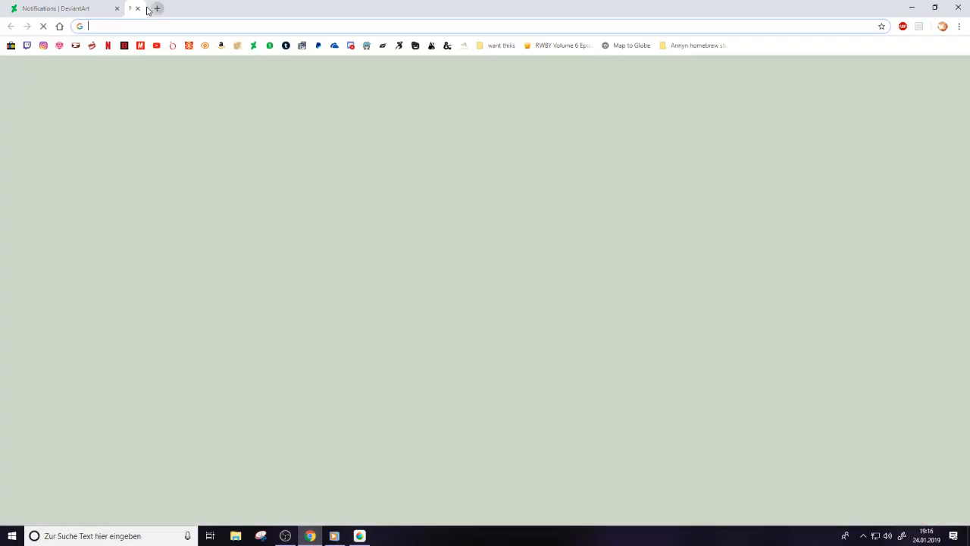
pyautogui.click(291, 49)
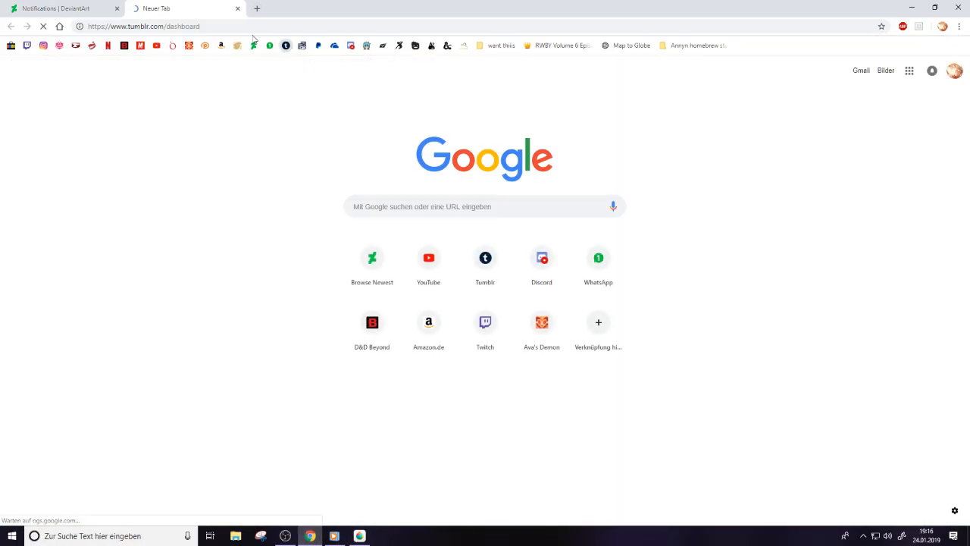
pyautogui.click(104, 8)
# Switch to OBS, set the Desktop Audio level to 0.0 dB, and bring up the music player
pyautogui.click(285, 536)
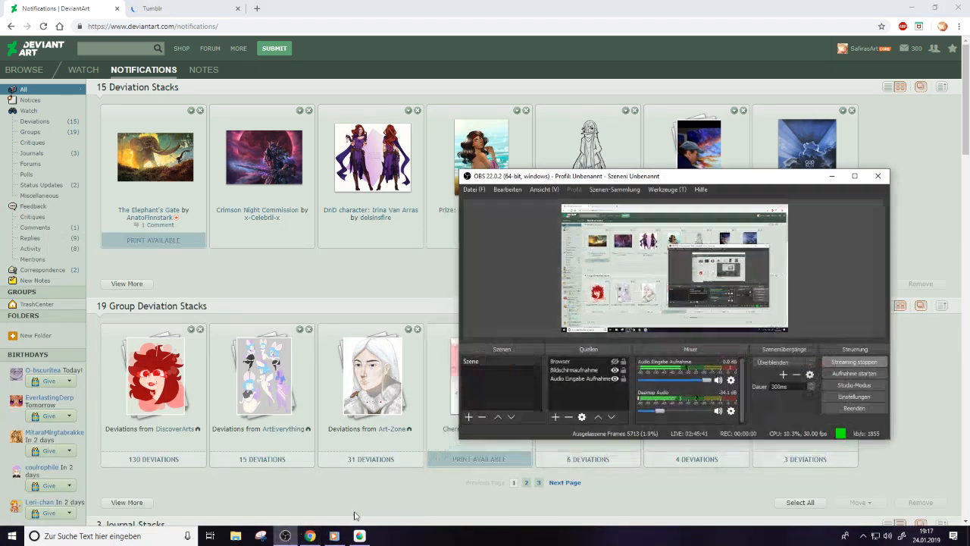
pyautogui.click(334, 535)
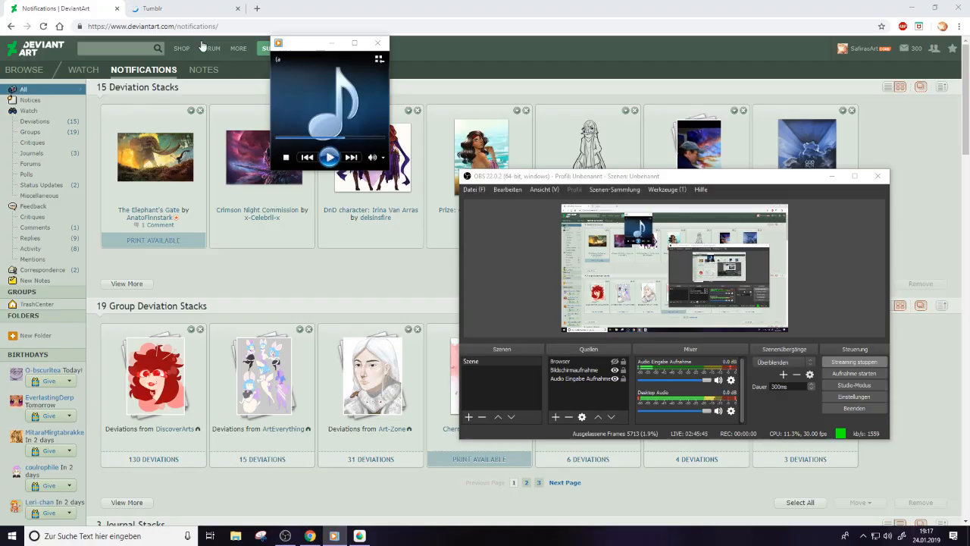
# Return to the Tumblr dashboard and close the open chat window
pyautogui.click(179, 7)
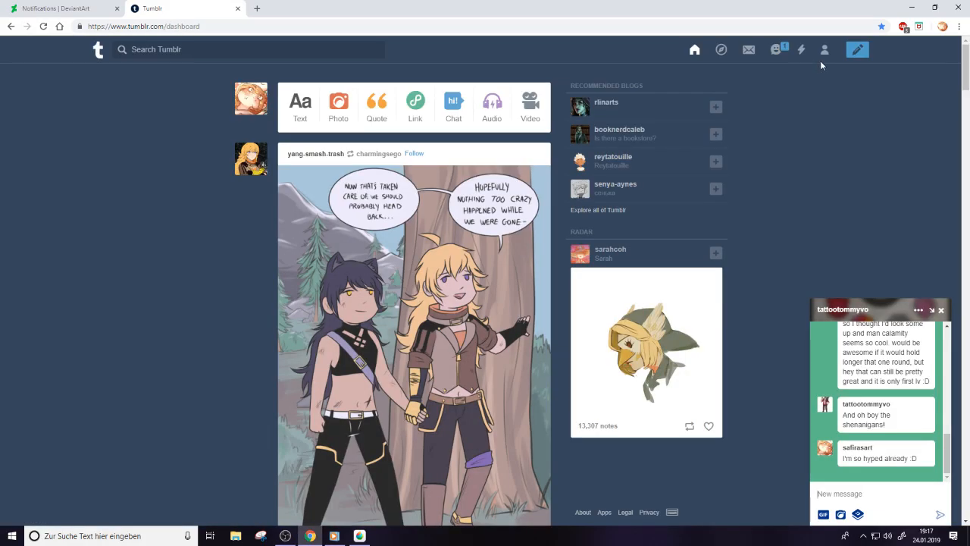
pyautogui.click(824, 49)
pyautogui.click(940, 317)
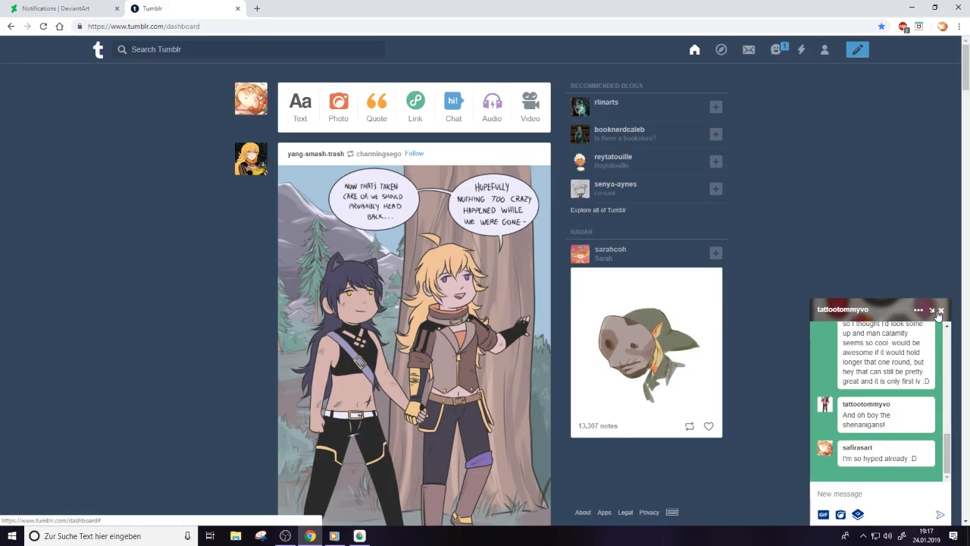
# Close the Tumblr chat window, open the own blog's posts, and play the newest reblogged video in full screen
pyautogui.click(940, 312)
pyautogui.click(829, 55)
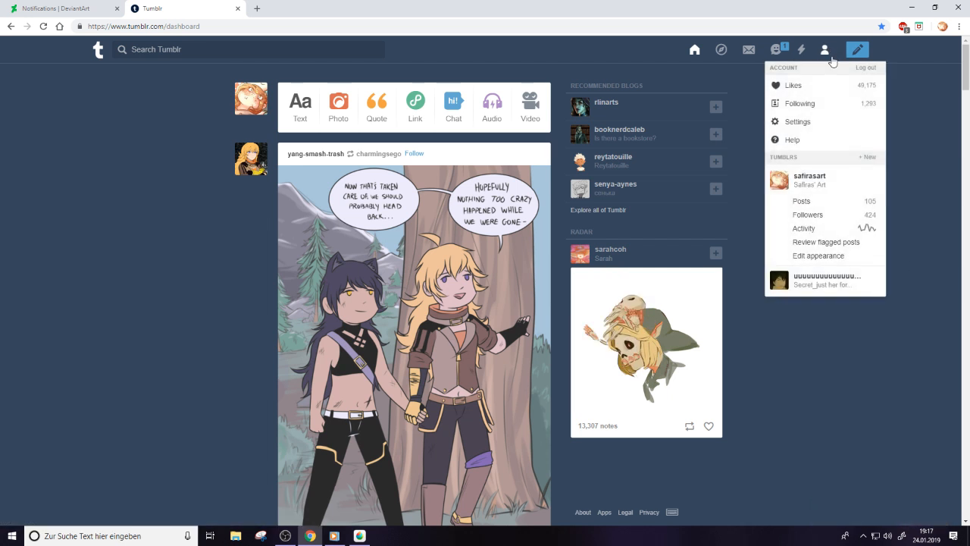
pyautogui.click(809, 177)
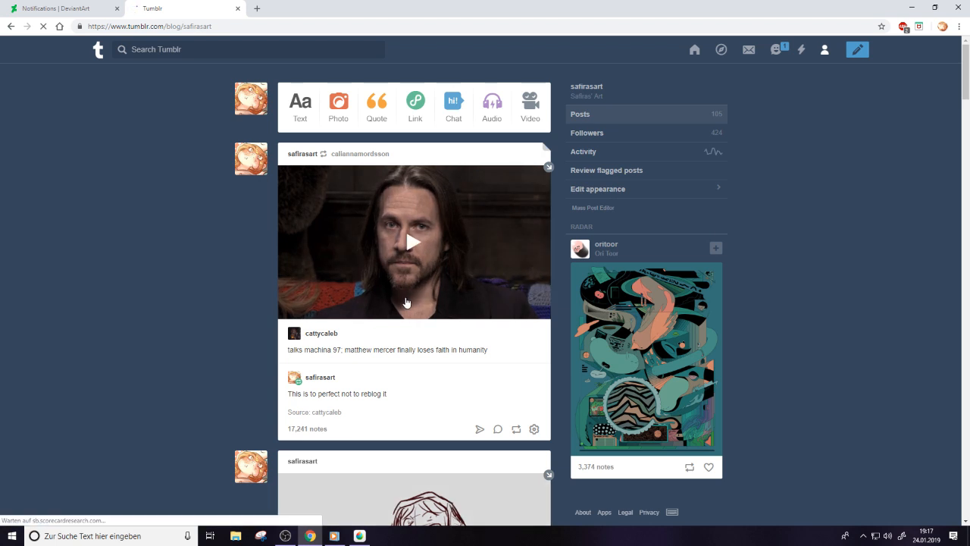
pyautogui.click(413, 254)
pyautogui.click(517, 306)
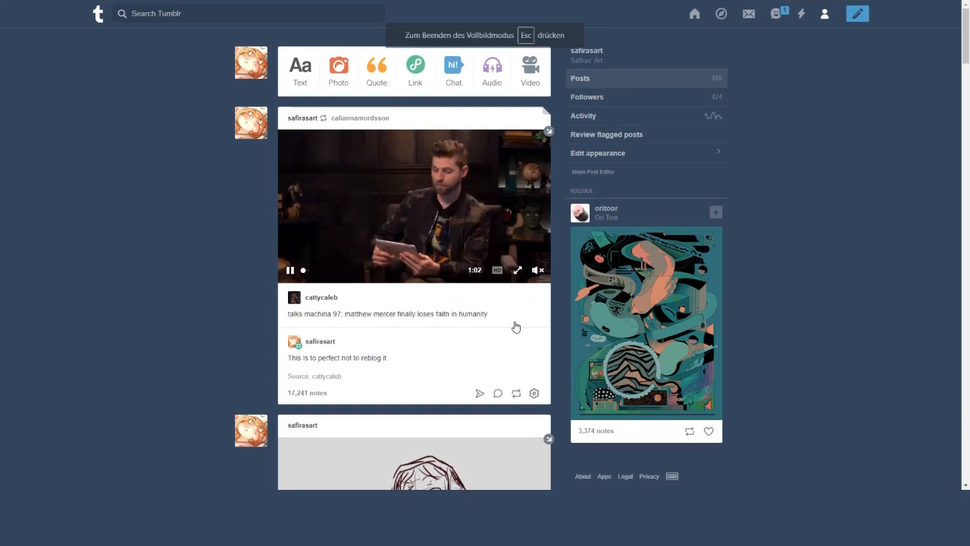
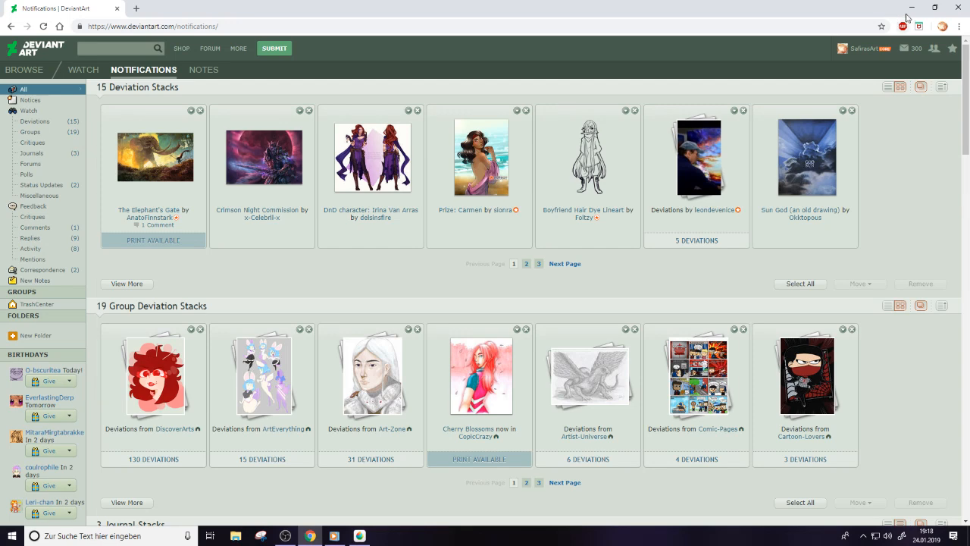
# Switch from the browser to OBS, lower Desktop Audio to about -42 dB, and resume playback in the music player
pyautogui.click(311, 536)
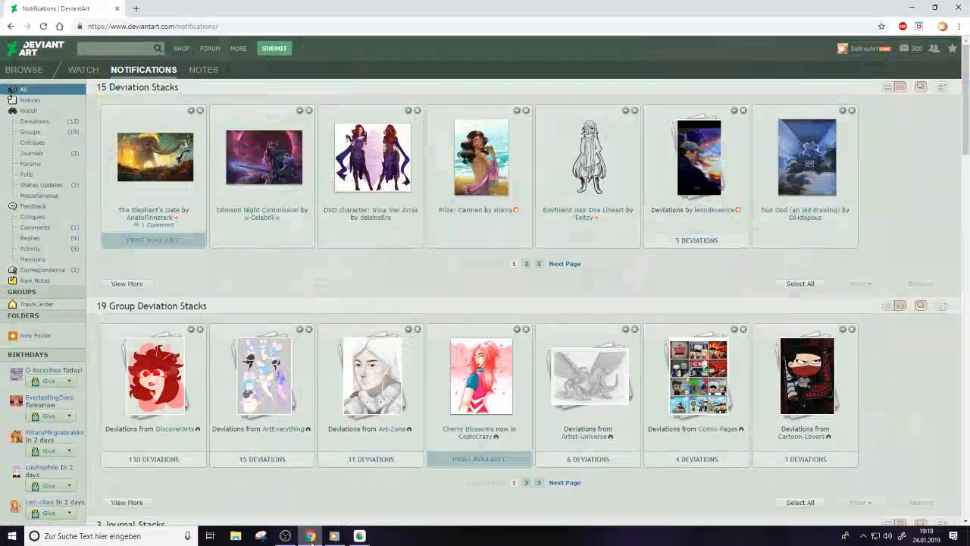
pyautogui.click(910, 7)
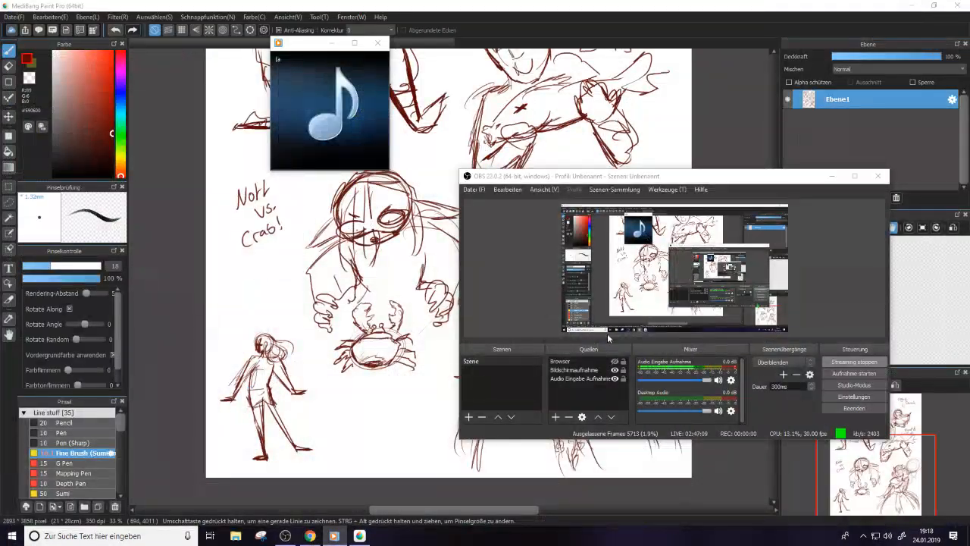
pyautogui.moveTo(705, 410); pyautogui.dragTo(660, 411)
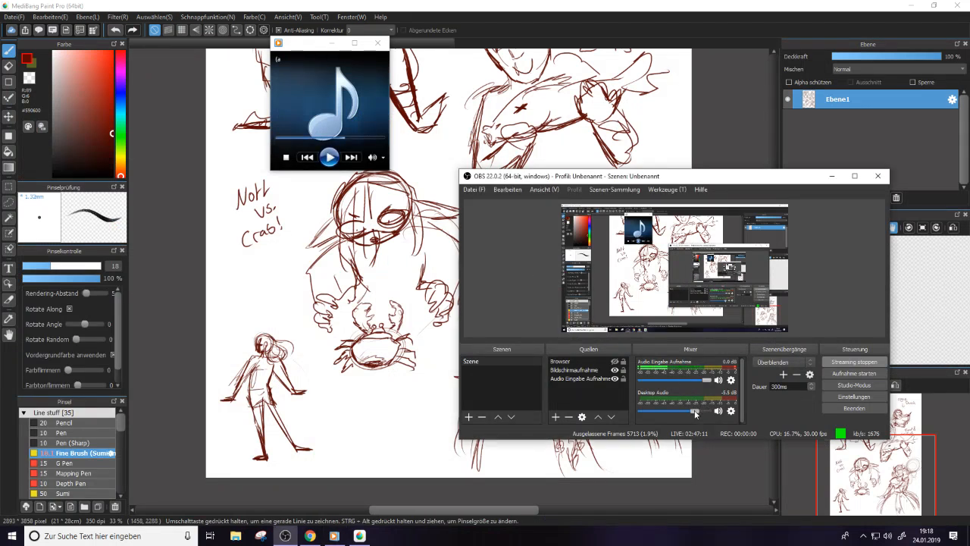
pyautogui.click(328, 157)
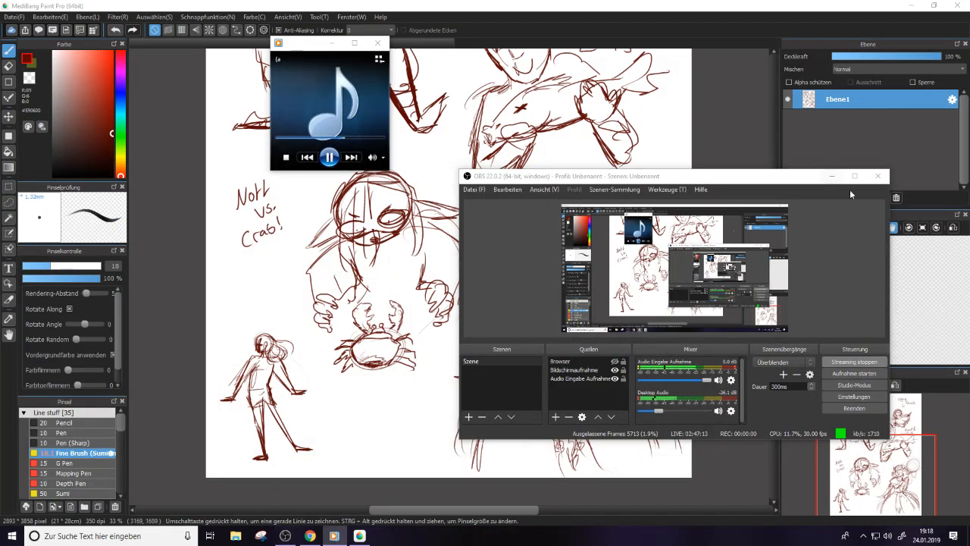
pyautogui.moveTo(660, 411); pyautogui.dragTo(656, 413)
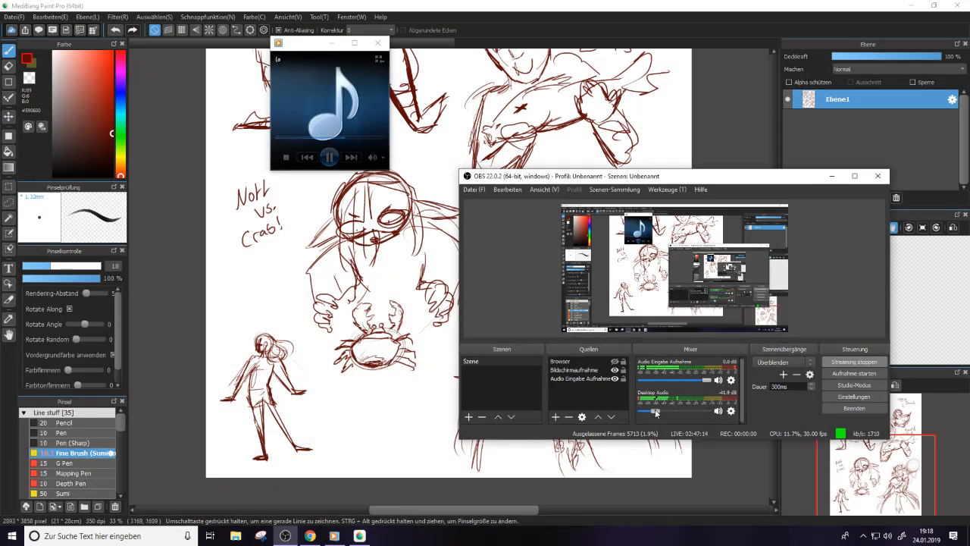
pyautogui.click(832, 176)
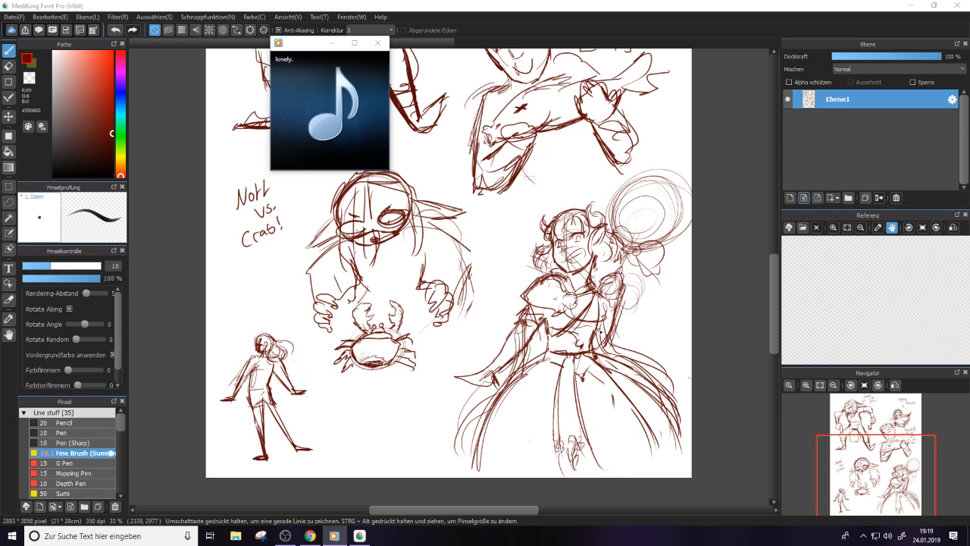
# Add a fold line to the front of the gown's skirt below the waist and erase the heavy fold lines beside it
pyautogui.click(770, 358)
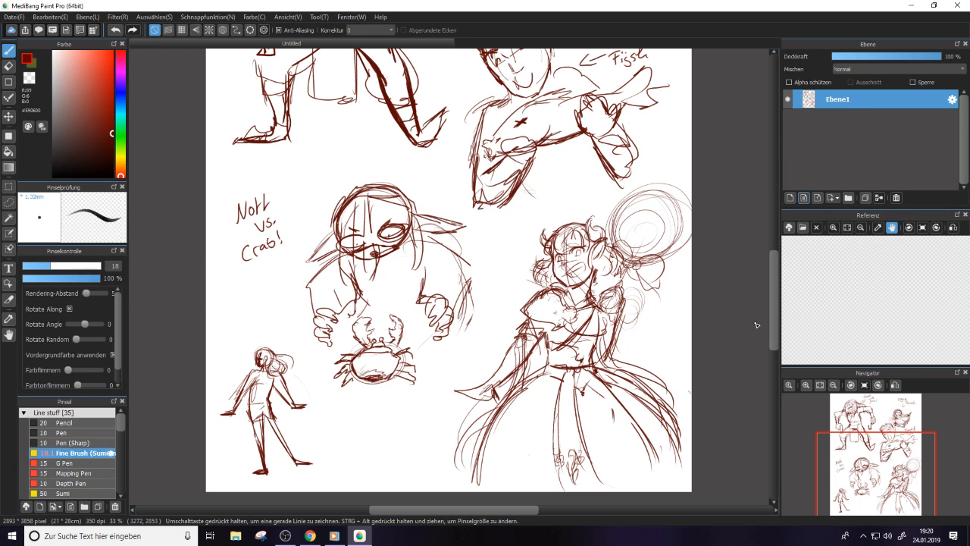
pyautogui.scroll(-3, 775, 289)
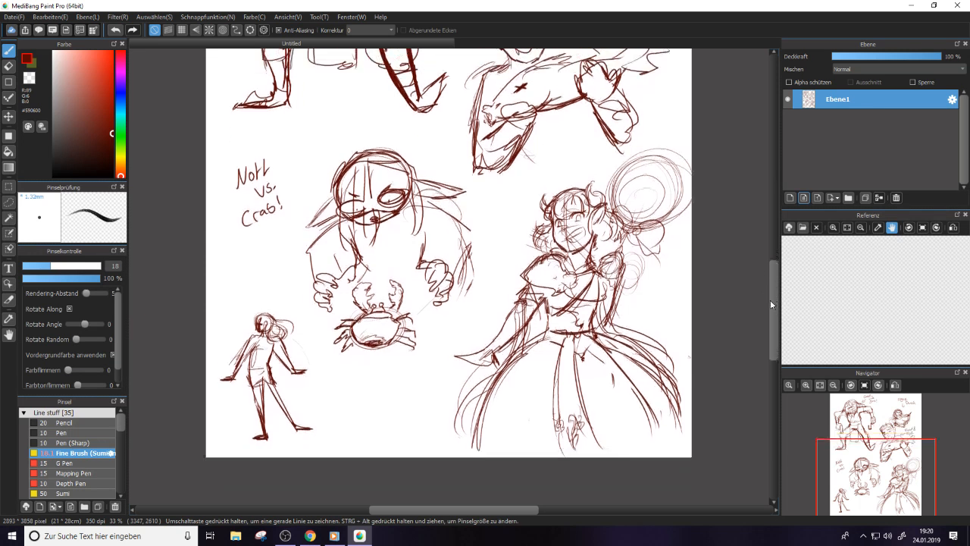
pyautogui.press('e')
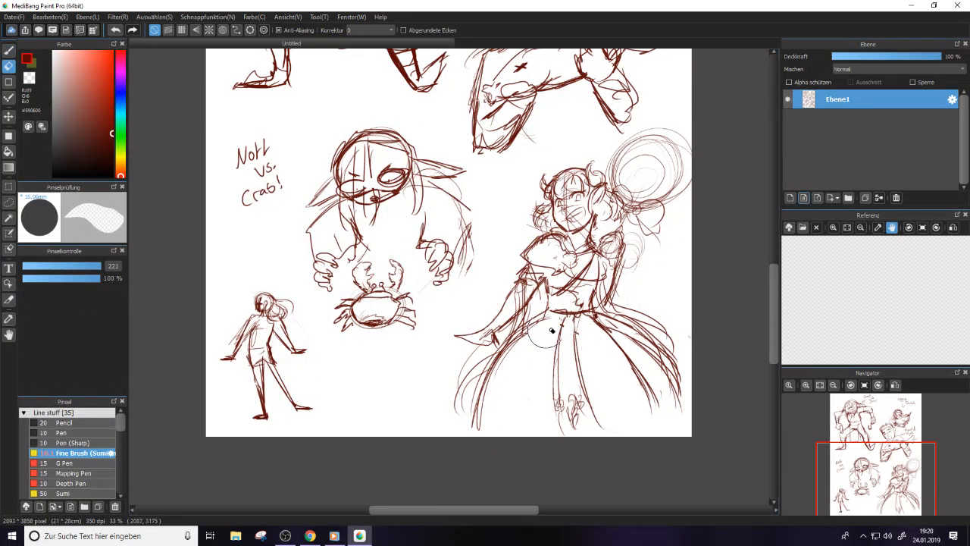
pyautogui.press('e')
pyautogui.moveTo(588, 312); pyautogui.dragTo(618, 367)
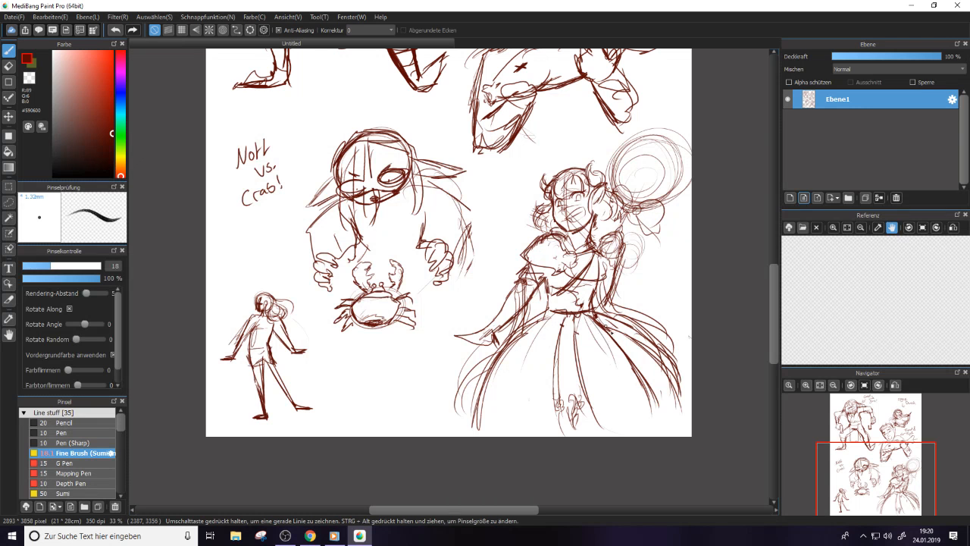
pyautogui.press('e')
pyautogui.moveTo(606, 333); pyautogui.dragTo(645, 402)
# Redraw the outer folds on the right side of the skirt, erasing the old heavy strokes between passes
pyautogui.press('e')
pyautogui.moveTo(593, 316)
pyautogui.mouseDown()
pyautogui.moveTo(645, 368)
pyautogui.moveTo(667, 340)
pyautogui.moveTo(689, 385)
pyautogui.mouseUp()
pyautogui.press('e')
pyautogui.moveTo(599, 303)
pyautogui.mouseDown()
pyautogui.moveTo(681, 401)
pyautogui.moveTo(629, 337)
pyautogui.moveTo(675, 367)
pyautogui.mouseUp()
pyautogui.press('e')
pyautogui.moveTo(625, 318); pyautogui.dragTo(689, 386)
pyautogui.moveTo(641, 334)
pyautogui.mouseDown()
pyautogui.moveTo(691, 391)
pyautogui.moveTo(654, 349)
pyautogui.moveTo(663, 343)
pyautogui.moveTo(685, 376)
pyautogui.mouseUp()
# Extend the skirt's right outer edge down to the hem and sketch light fold lines on its left side
pyautogui.press('e')
pyautogui.press('e')
pyautogui.moveTo(642, 330)
pyautogui.mouseDown()
pyautogui.moveTo(685, 368)
pyautogui.moveTo(640, 345)
pyautogui.moveTo(685, 395)
pyautogui.moveTo(685, 426)
pyautogui.mouseUp()
pyautogui.moveTo(533, 332); pyautogui.dragTo(506, 418)
pyautogui.moveTo(518, 378)
pyautogui.mouseDown()
pyautogui.moveTo(508, 409)
pyautogui.moveTo(516, 427)
pyautogui.mouseUp()
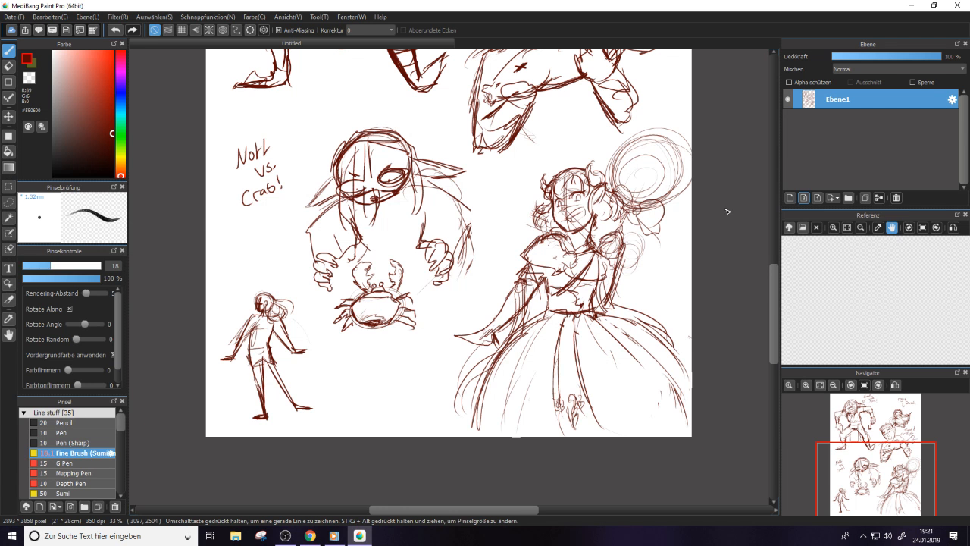
# Switch to File Explorer and open the picture Aleah 1.design from the D&D stuff folder
pyautogui.click(912, 6)
pyautogui.click(310, 536)
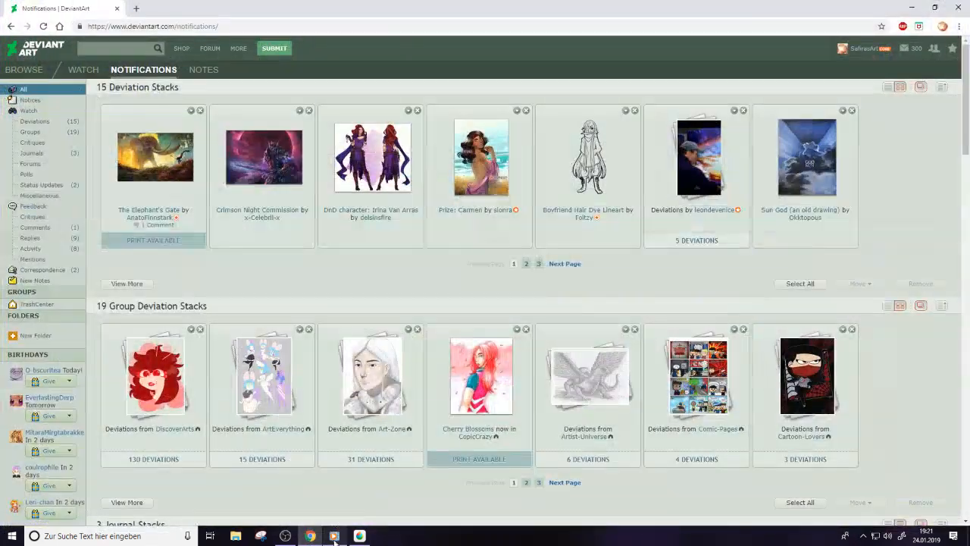
pyautogui.click(908, 9)
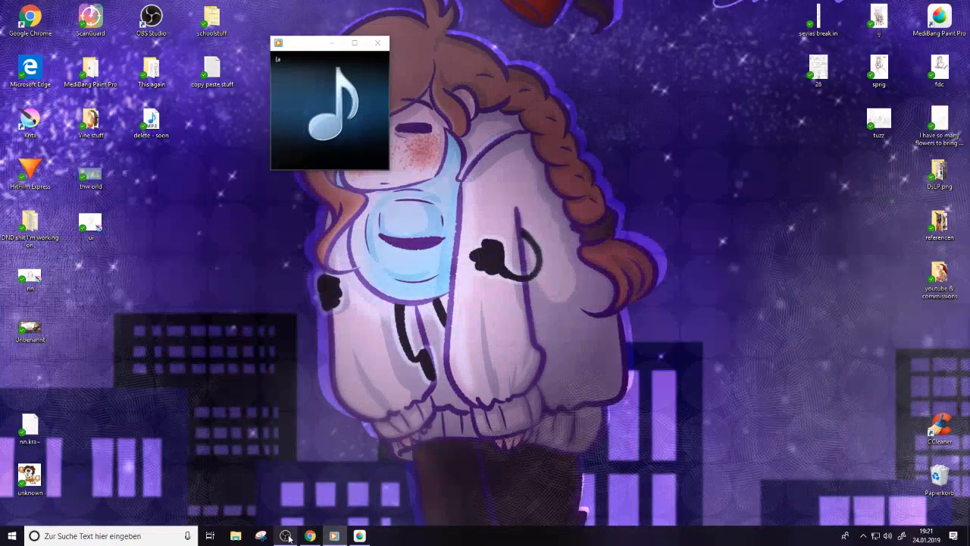
pyautogui.click(236, 535)
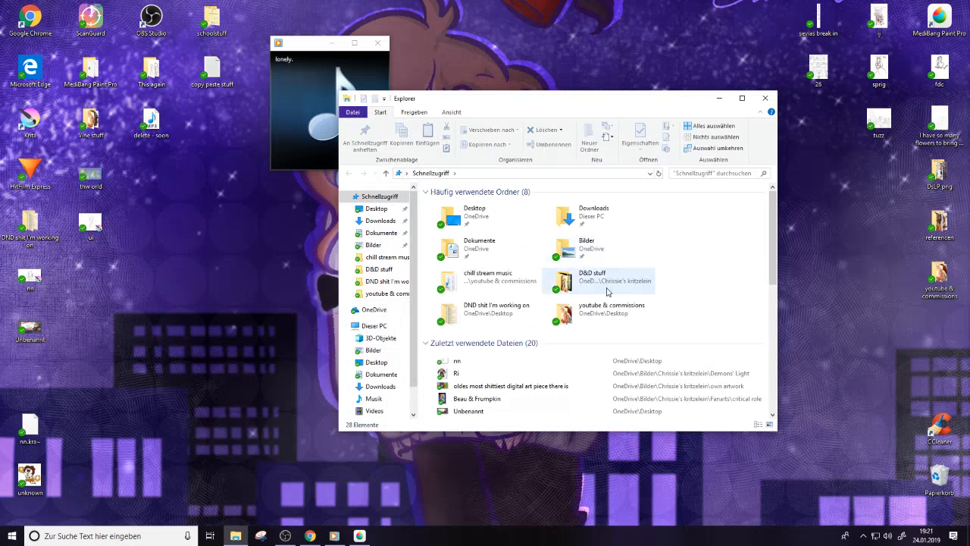
pyautogui.doubleClick(644, 279)
pyautogui.doubleClick(511, 212)
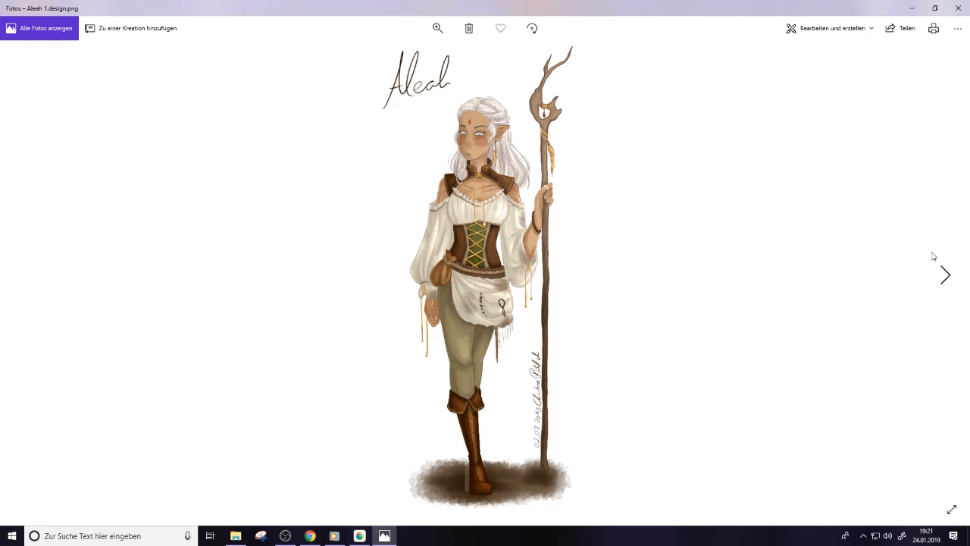
# Look through the following character pictures in the folder up to We got this.png, and return to the folder
pyautogui.click(947, 280)
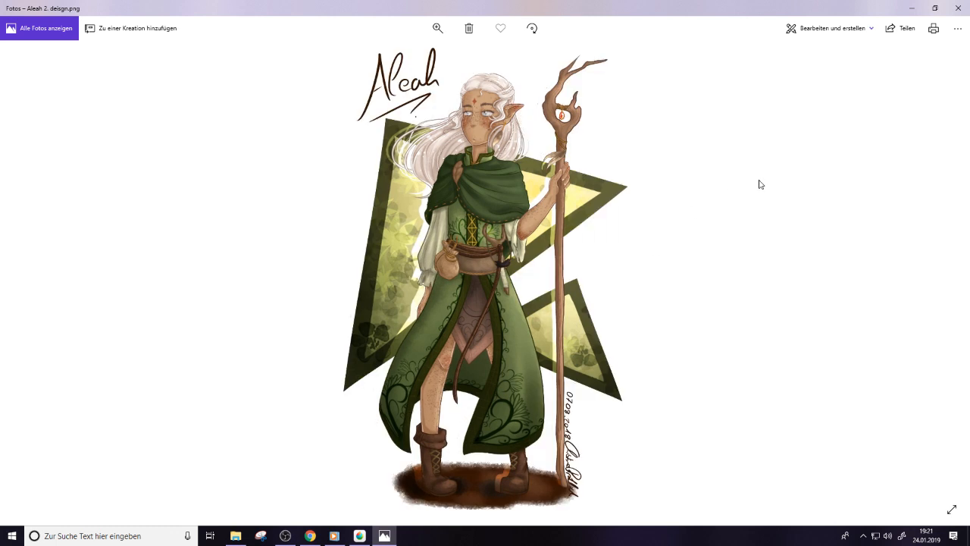
pyautogui.click(947, 279)
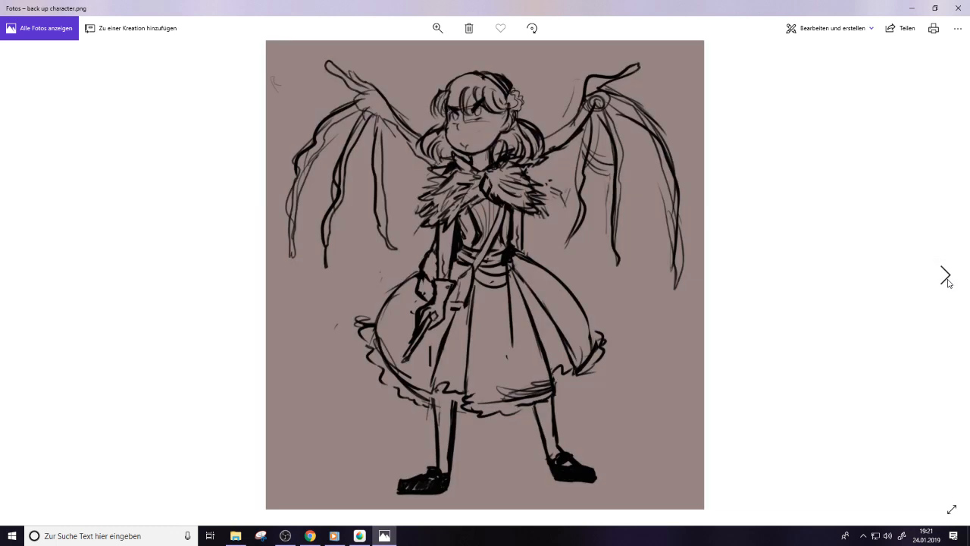
pyautogui.click(947, 280)
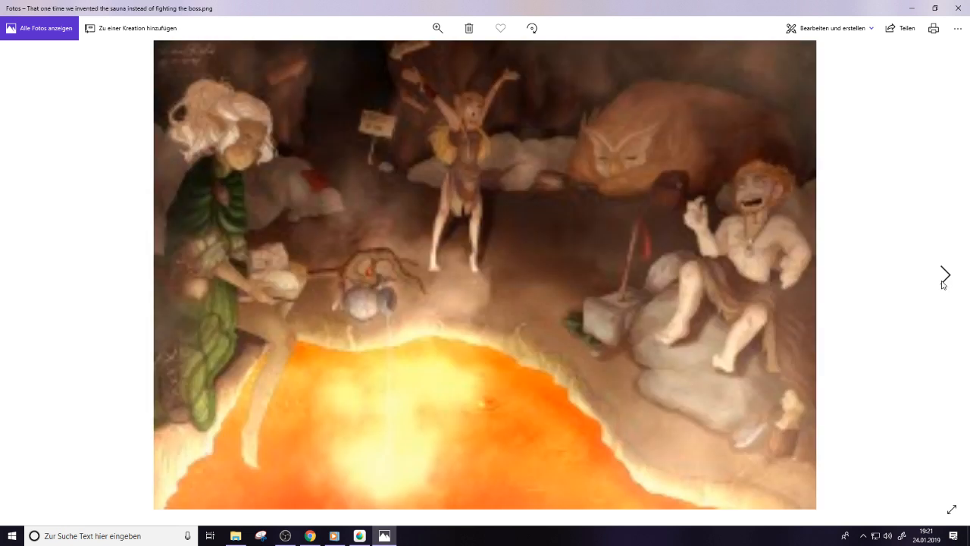
pyautogui.click(946, 280)
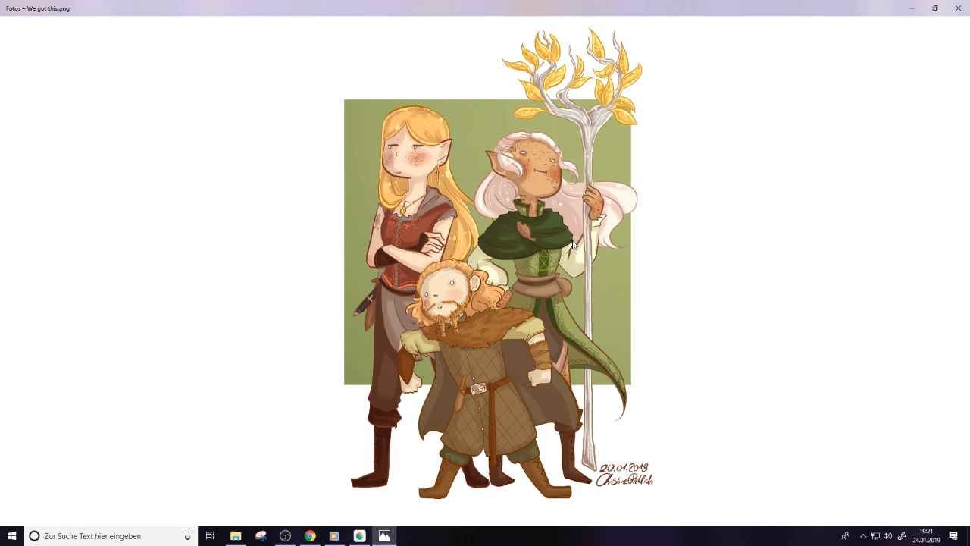
pyautogui.click(908, 13)
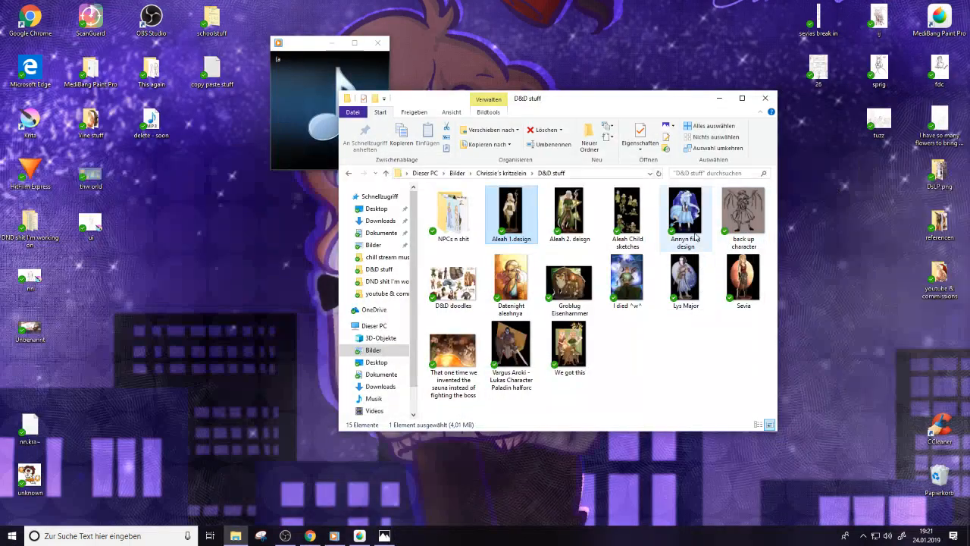
# Open the picture Annyn first design and examine the dress's folds and hem pattern enlarged
pyautogui.doubleClick(695, 224)
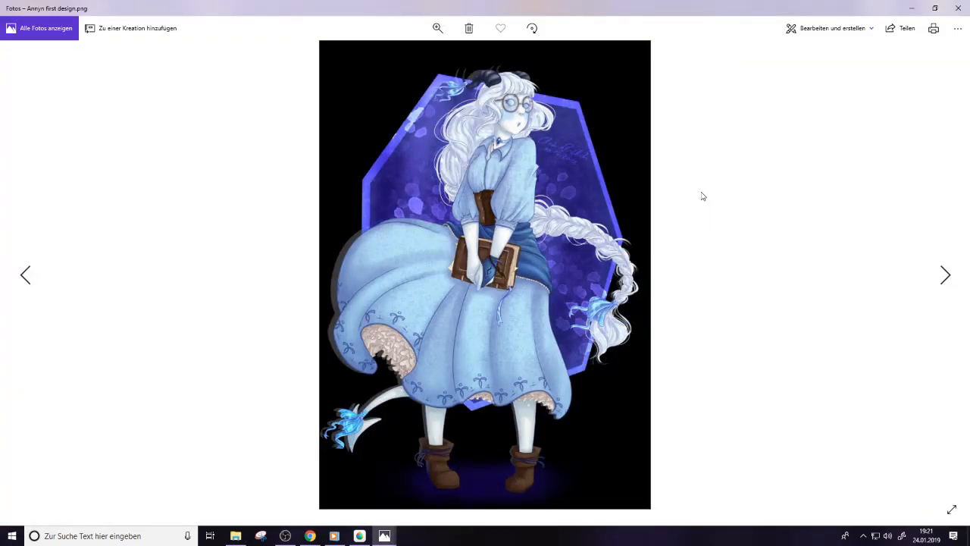
pyautogui.click(437, 28)
pyautogui.moveTo(421, 54); pyautogui.dragTo(395, 59)
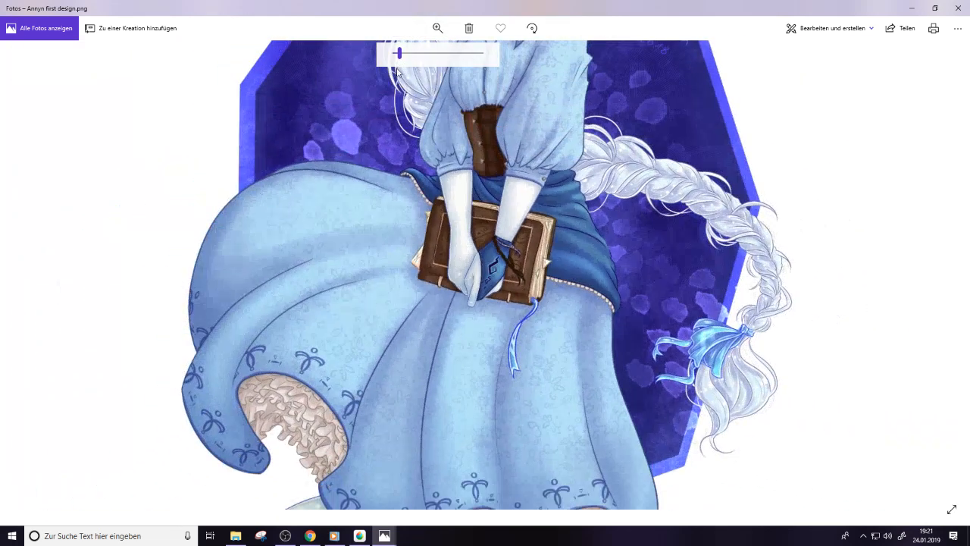
pyautogui.scroll(-3, 587, 391)
pyautogui.moveTo(581, 277); pyautogui.dragTo(578, 244)
pyautogui.scroll(-5, 576, 244)
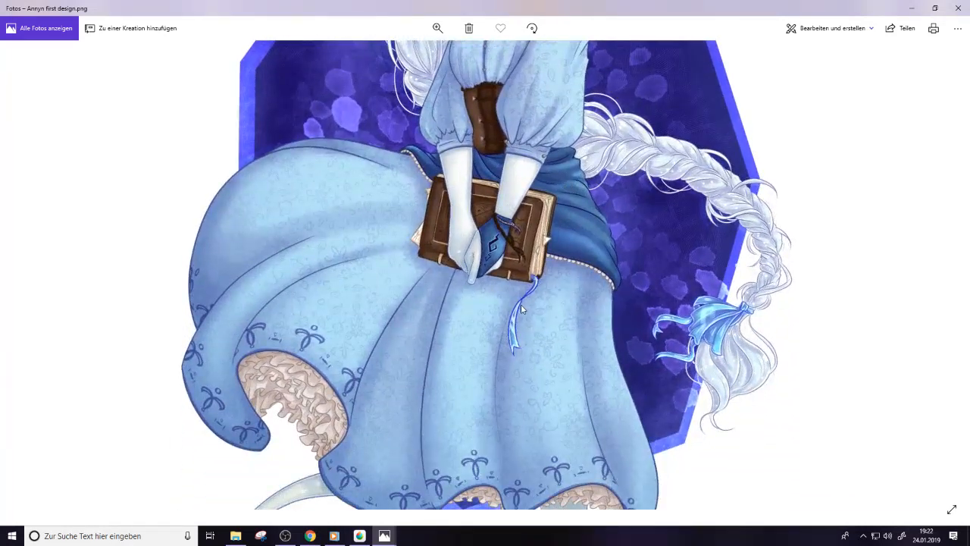
pyautogui.doubleClick(676, 297)
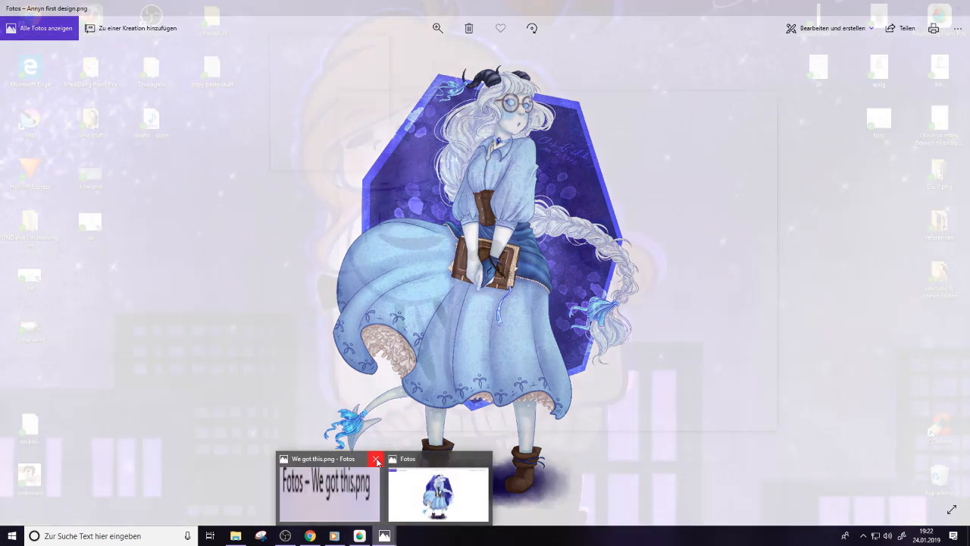
# Close both open picture windows and switch back to the sketch page in MediBang Paint Pro
pyautogui.click(377, 460)
pyautogui.click(429, 461)
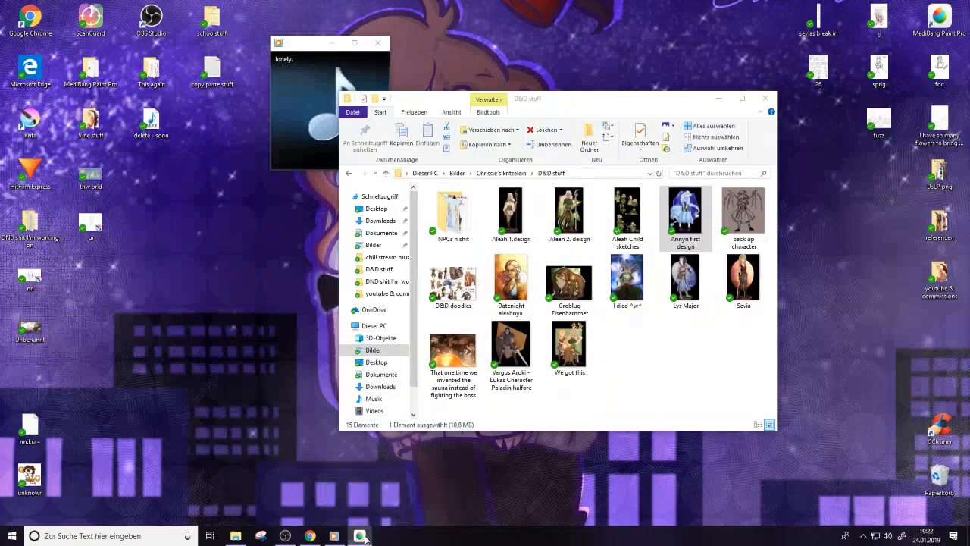
pyautogui.click(360, 536)
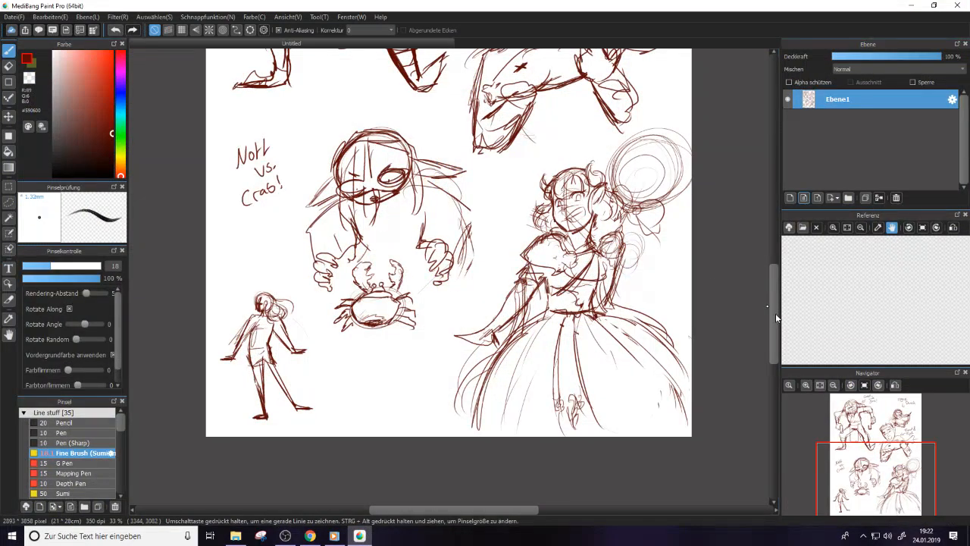
# Erase the inner rings of the staff's round head and draw a spiral in its centre
pyautogui.scroll(2, 758, 300)
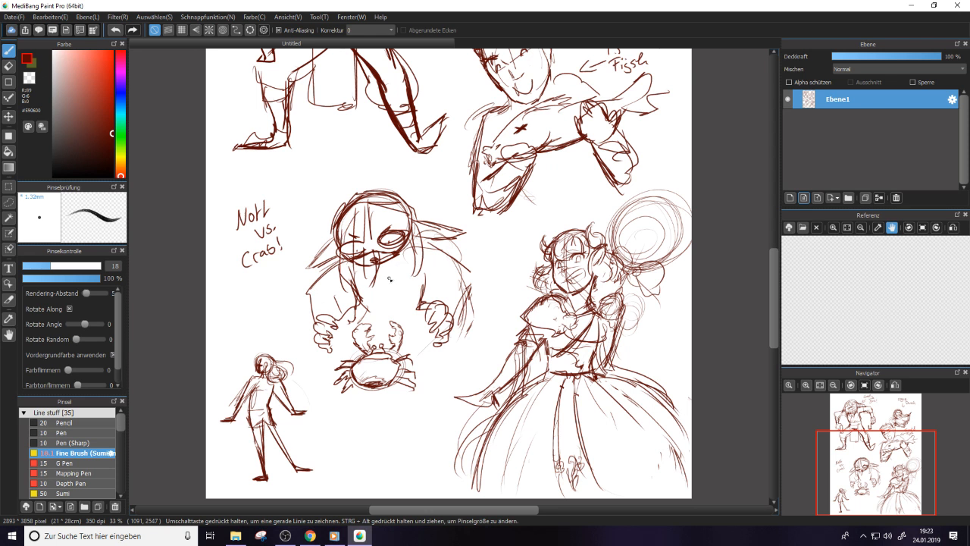
pyautogui.moveTo(777, 320); pyautogui.dragTo(775, 310)
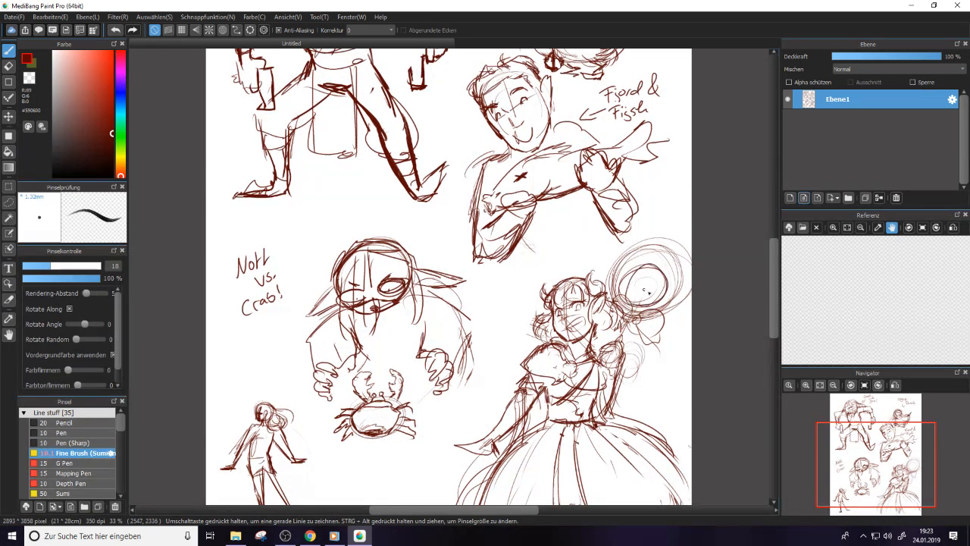
pyautogui.press('e')
pyautogui.moveTo(642, 292); pyautogui.dragTo(674, 280)
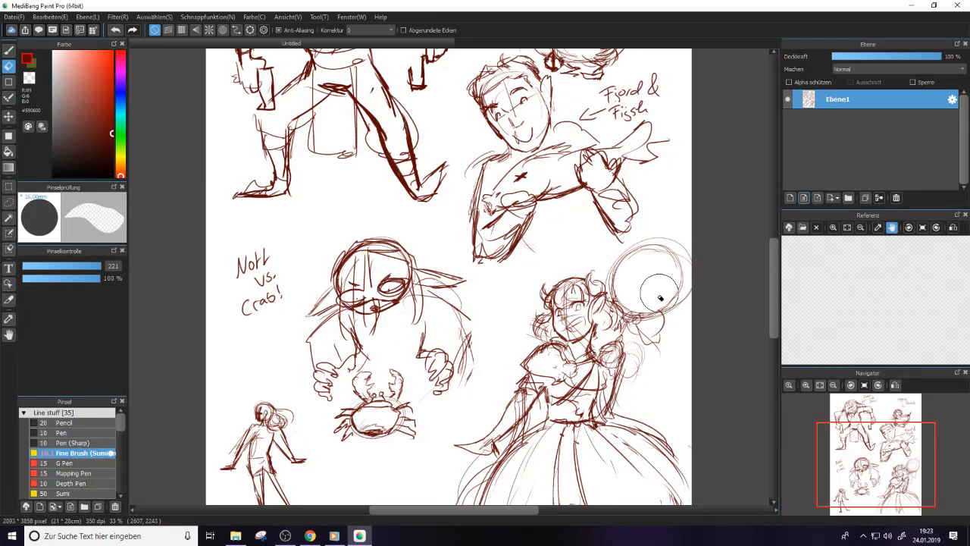
pyautogui.press('e')
pyautogui.moveTo(640, 307)
pyautogui.mouseDown()
pyautogui.moveTo(634, 297)
pyautogui.moveTo(659, 258)
pyautogui.moveTo(640, 285)
pyautogui.moveTo(667, 271)
pyautogui.mouseUp()
pyautogui.press('e')
pyautogui.press('e')
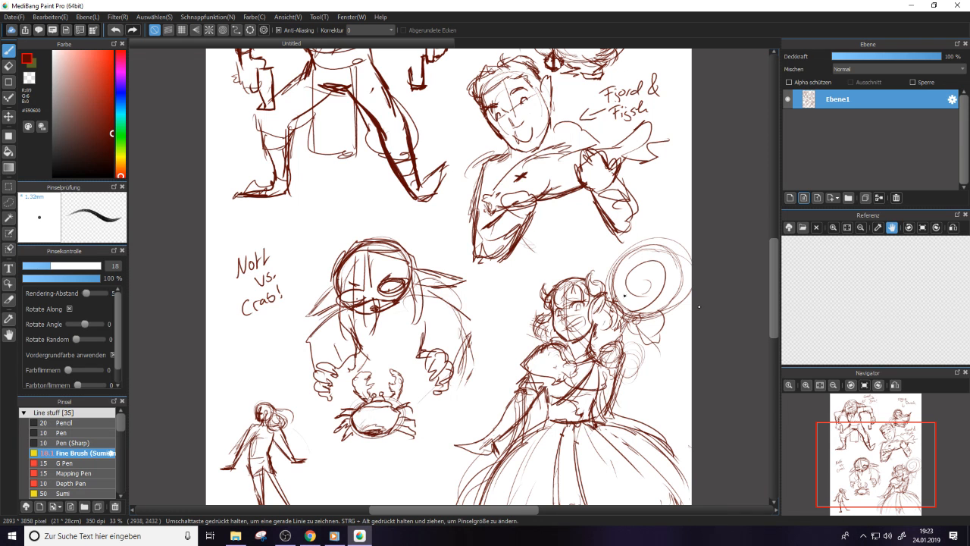
# Reinforce the outer circle of the staff's round head with darker curved strokes
pyautogui.moveTo(615, 299)
pyautogui.mouseDown()
pyautogui.moveTo(617, 257)
pyautogui.moveTo(650, 247)
pyautogui.mouseUp()
pyautogui.moveTo(611, 275)
pyautogui.mouseDown()
pyautogui.moveTo(674, 254)
pyautogui.moveTo(638, 248)
pyautogui.moveTo(686, 279)
pyautogui.moveTo(672, 262)
pyautogui.moveTo(658, 317)
pyautogui.moveTo(674, 305)
pyautogui.moveTo(685, 271)
pyautogui.mouseUp()
pyautogui.moveTo(684, 311)
pyautogui.mouseDown()
pyautogui.moveTo(664, 266)
pyautogui.moveTo(680, 253)
pyautogui.moveTo(683, 261)
pyautogui.mouseUp()
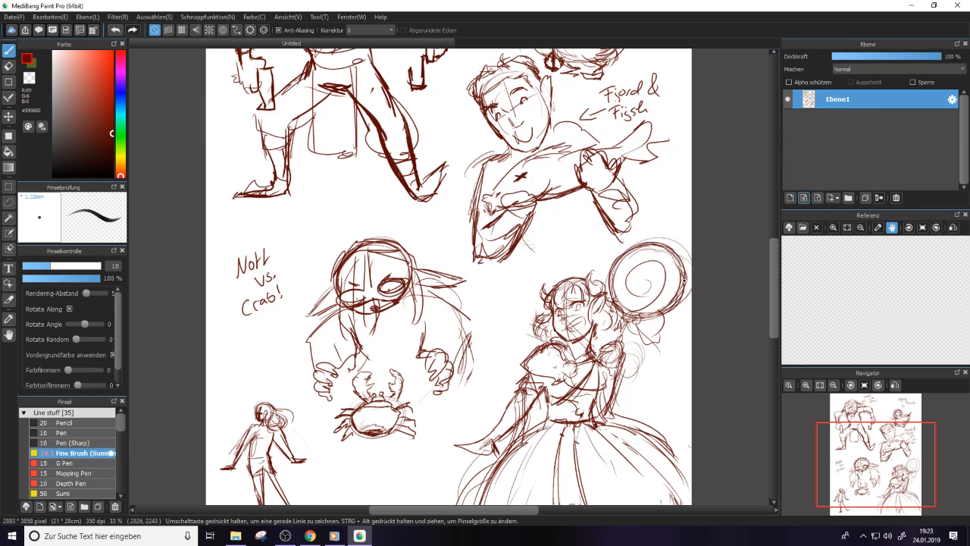
# Clean up the outline of the staff's round head with the eraser and add further spiral rings inside it
pyautogui.press('e')
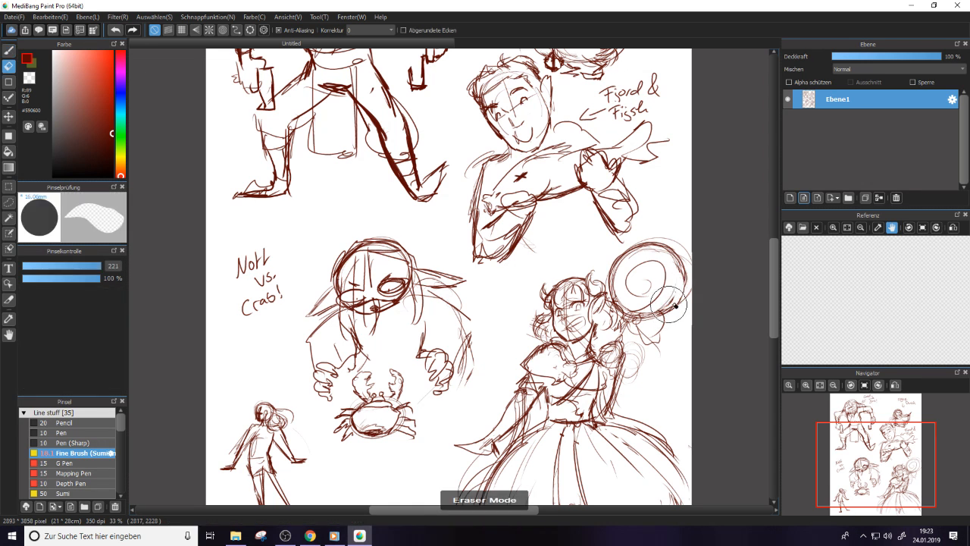
pyautogui.moveTo(670, 298)
pyautogui.mouseDown()
pyautogui.moveTo(658, 317)
pyautogui.moveTo(686, 292)
pyautogui.moveTo(670, 314)
pyautogui.moveTo(629, 311)
pyautogui.moveTo(659, 278)
pyautogui.moveTo(641, 299)
pyautogui.moveTo(638, 265)
pyautogui.moveTo(644, 286)
pyautogui.moveTo(629, 305)
pyautogui.moveTo(639, 307)
pyautogui.moveTo(617, 292)
pyautogui.moveTo(665, 261)
pyautogui.moveTo(658, 302)
pyautogui.moveTo(646, 260)
pyautogui.moveTo(644, 282)
pyautogui.mouseUp()
pyautogui.press('e')
pyautogui.press('e')
pyautogui.press('e')
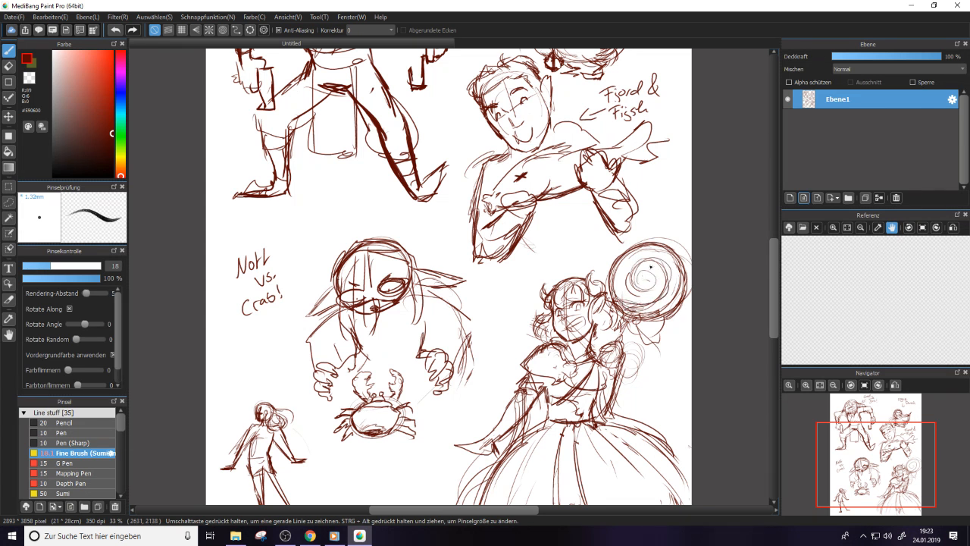
# Open the picture Annyn first design from the D&D stuff folder, study it, and switch back to MediBang Paint Pro
pyautogui.click(788, 226)
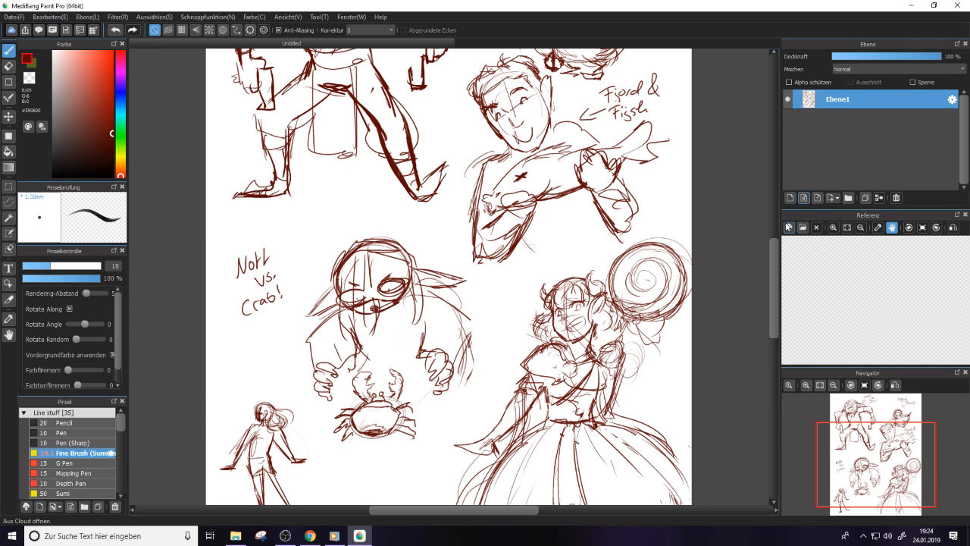
pyautogui.hotkey('alt', 'Tab')
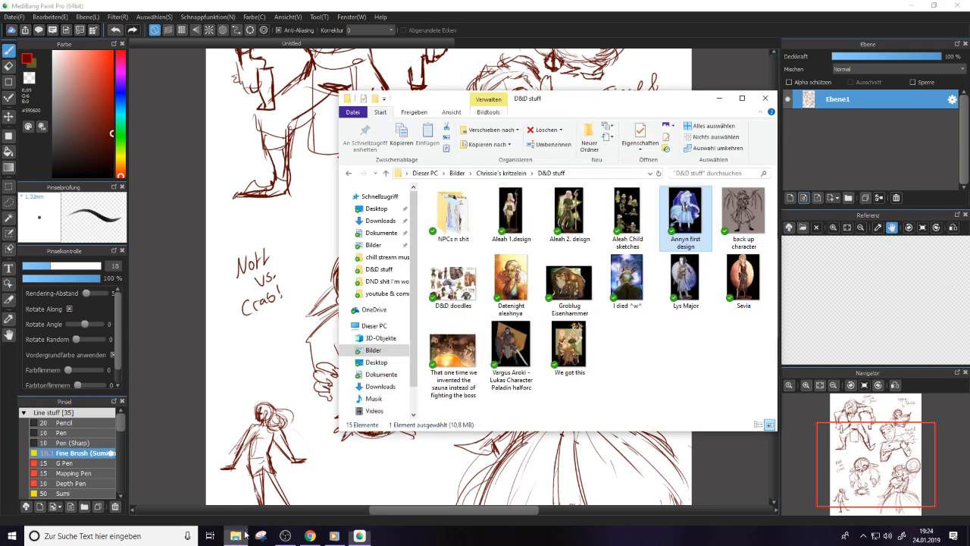
pyautogui.doubleClick(688, 220)
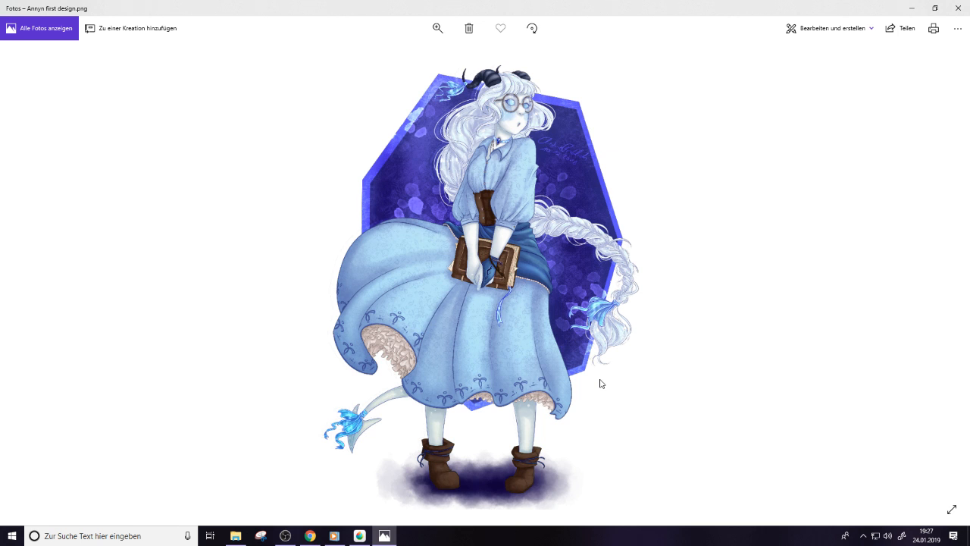
pyautogui.click(359, 536)
# Transform the whole sketch layer, scaling it down to about two thirds and placing it in the page's upper-left corner
pyautogui.moveTo(773, 317)
pyautogui.mouseDown()
pyautogui.moveTo(766, 278)
pyautogui.moveTo(758, 330)
pyautogui.moveTo(762, 304)
pyautogui.mouseUp()
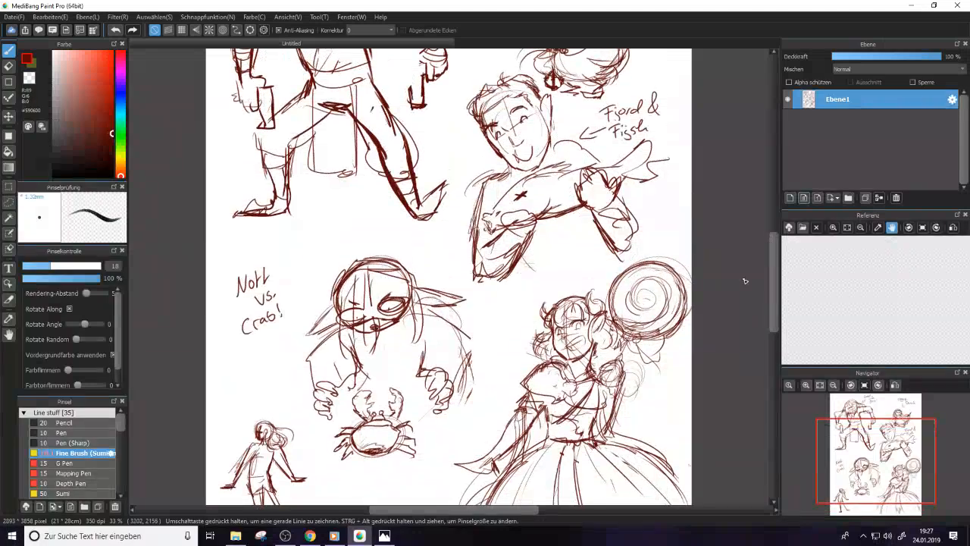
pyautogui.scroll(-3, 745, 281)
pyautogui.scroll(1, 745, 282)
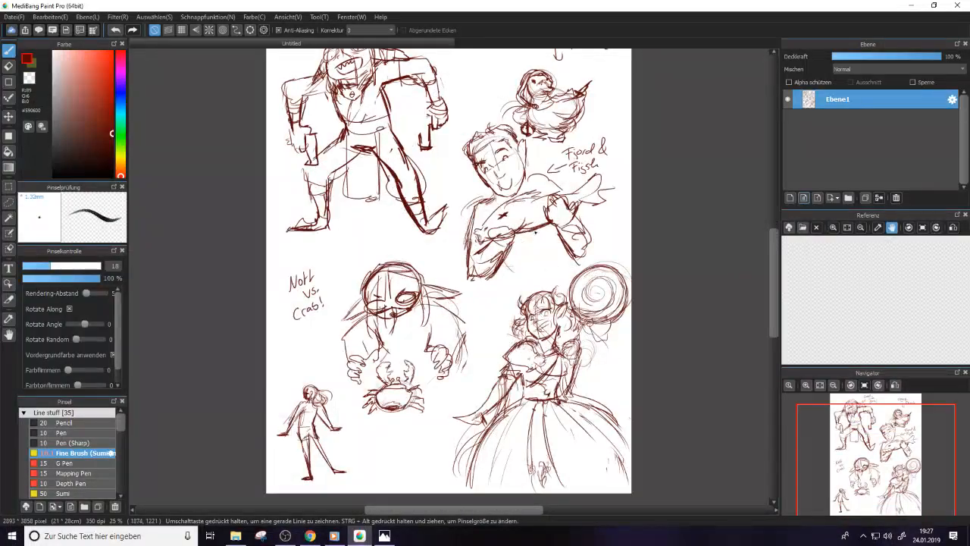
pyautogui.moveTo(775, 283)
pyautogui.mouseDown()
pyautogui.moveTo(769, 267)
pyautogui.moveTo(766, 277)
pyautogui.mouseUp()
pyautogui.scroll(-2, 479, 100)
pyautogui.click(154, 17)
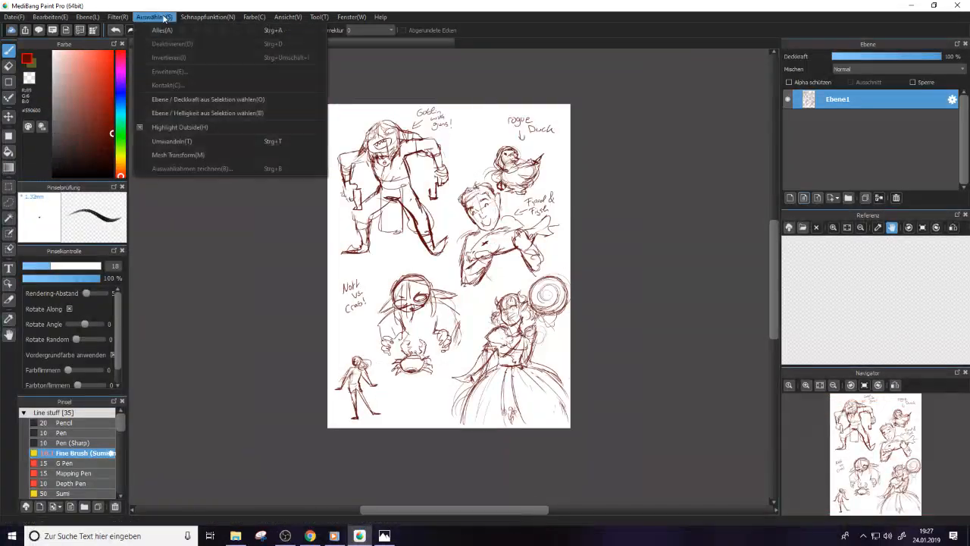
pyautogui.click(182, 140)
pyautogui.moveTo(572, 407); pyautogui.dragTo(494, 304)
pyautogui.moveTo(485, 262); pyautogui.dragTo(482, 266)
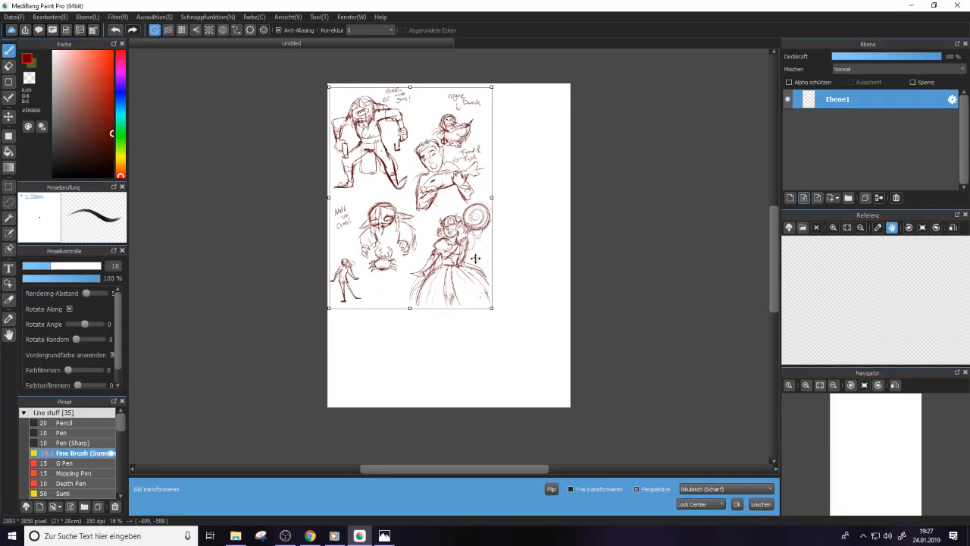
pyautogui.click(737, 504)
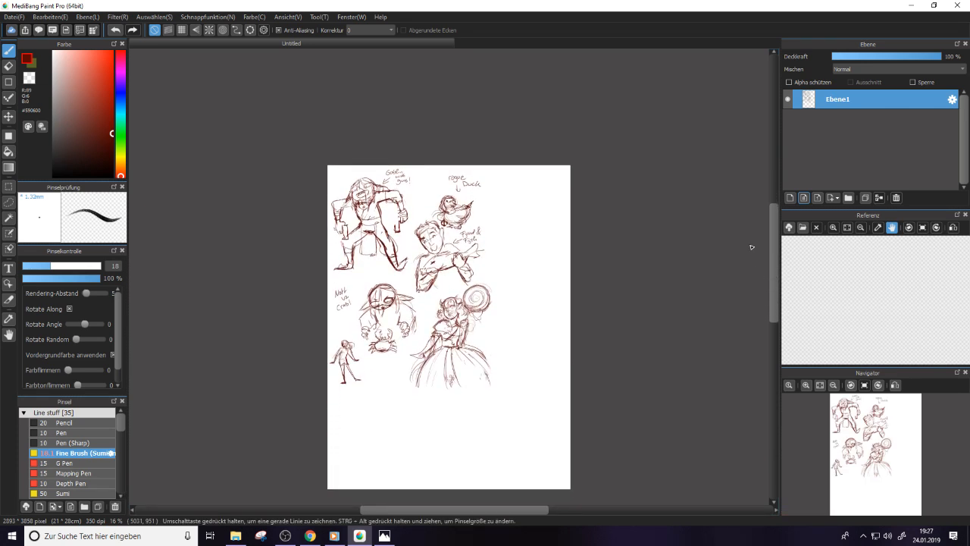
# Redraw the gun in the goblin's hand nearest the rogue duck with darker strokes
pyautogui.scroll(3, 752, 247)
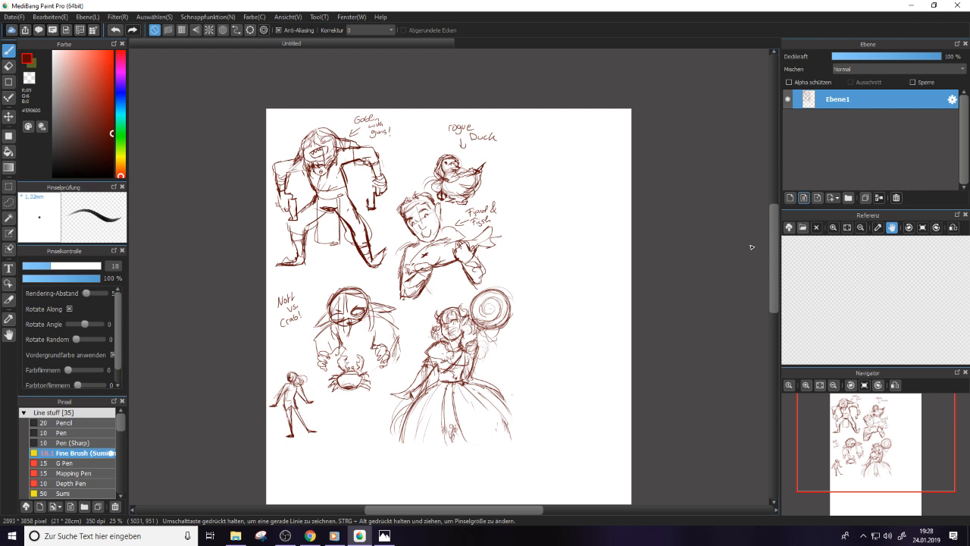
pyautogui.press('e')
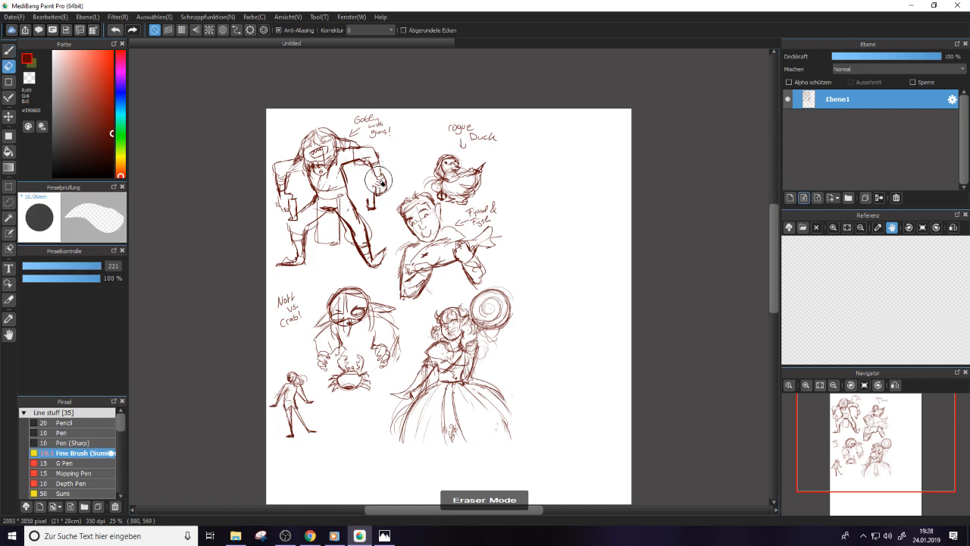
pyautogui.press('e')
pyautogui.moveTo(370, 185); pyautogui.dragTo(374, 214)
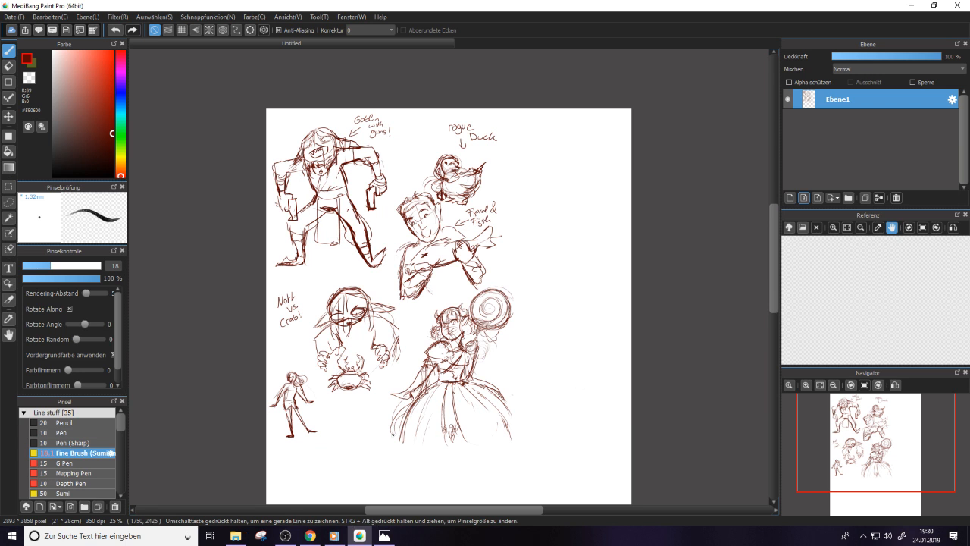
# Browse the picture folders to Fanarts > critical role and open the picture Proud moms- Critical Role for reference
pyautogui.click(236, 535)
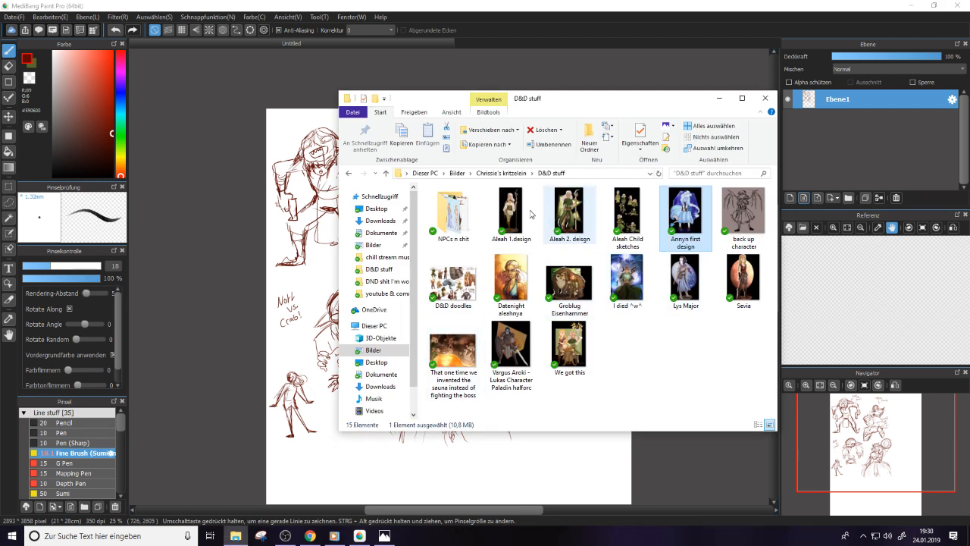
pyautogui.click(457, 173)
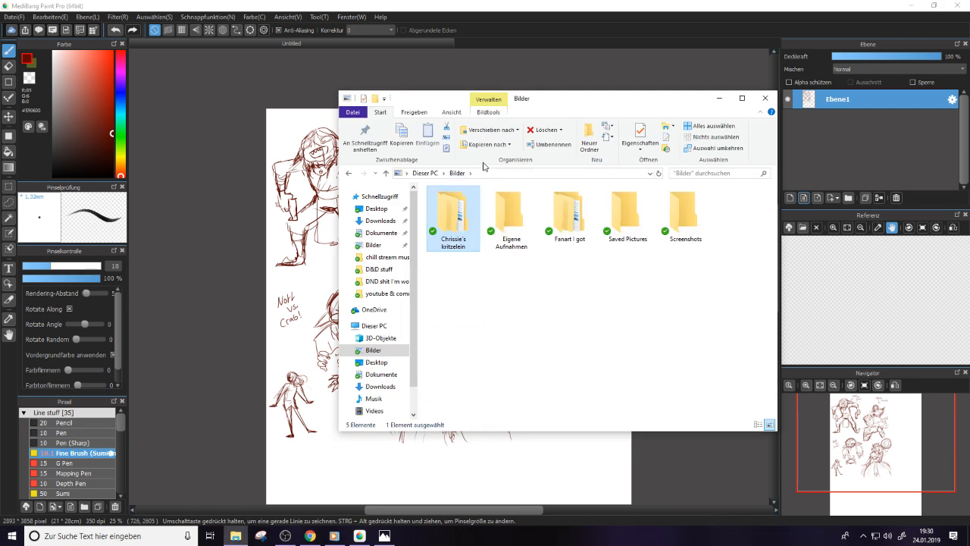
pyautogui.doubleClick(457, 232)
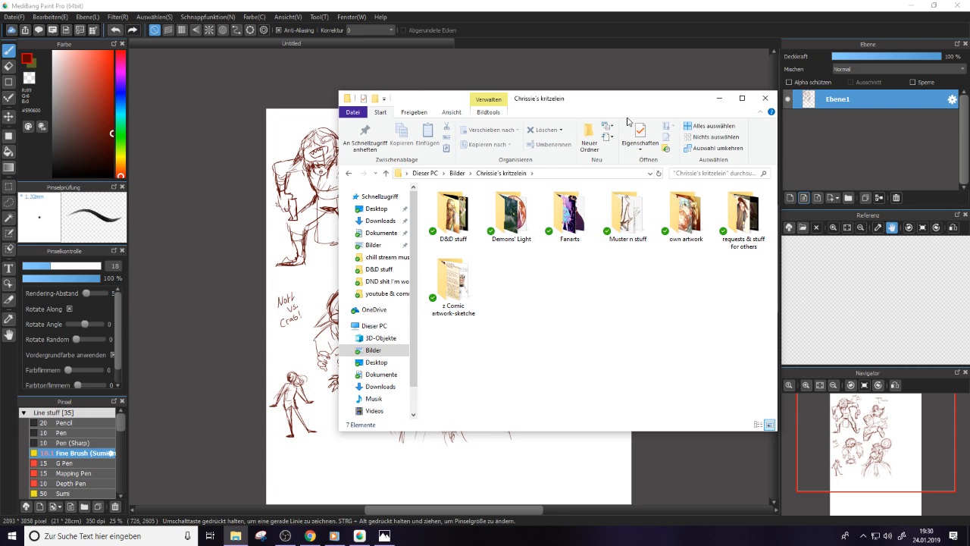
pyautogui.doubleClick(453, 216)
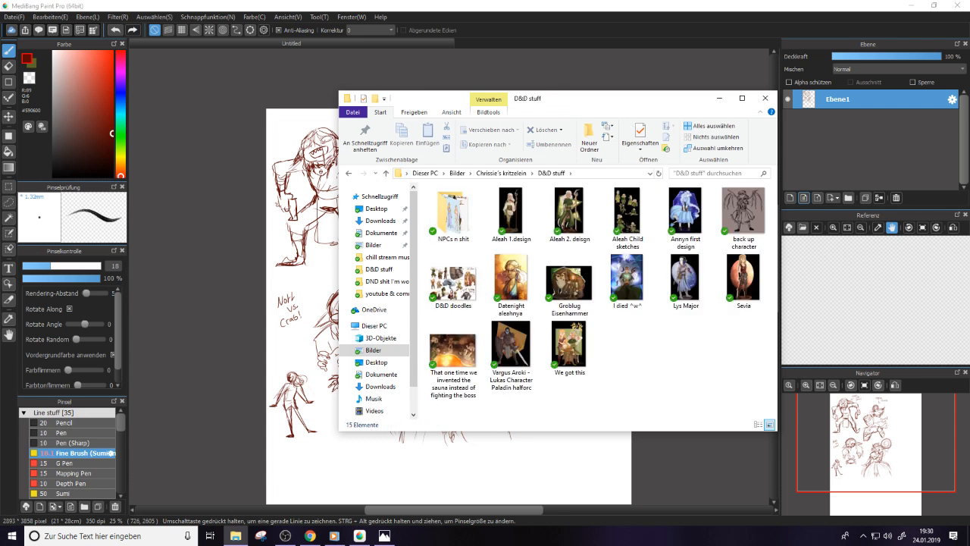
pyautogui.hotkey('alt', 'Up')
pyautogui.doubleClick(580, 218)
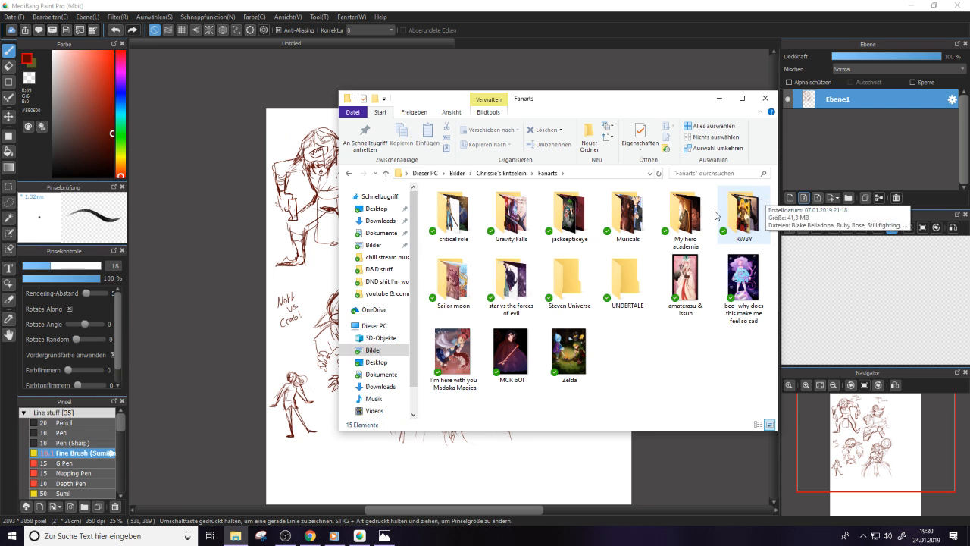
pyautogui.doubleClick(455, 216)
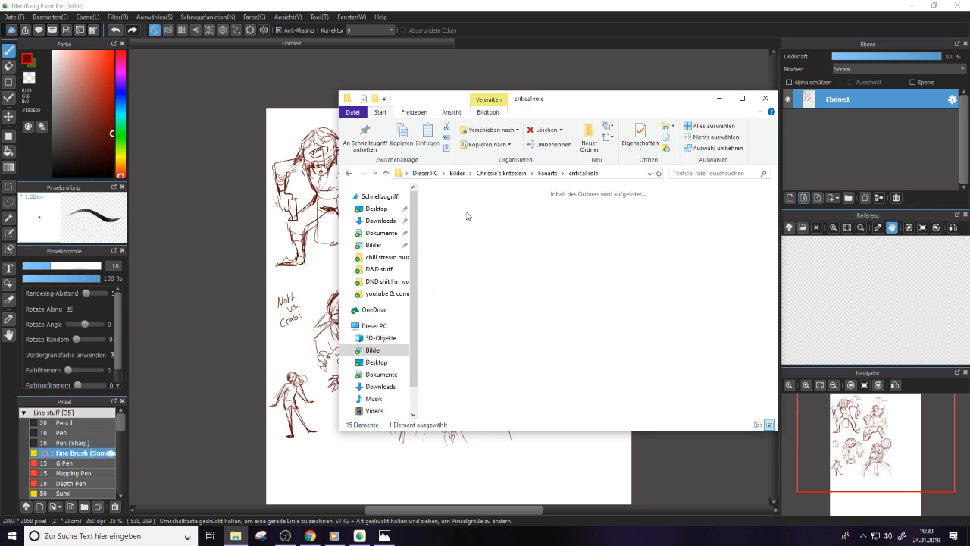
pyautogui.click(746, 295)
pyautogui.doubleClick(747, 296)
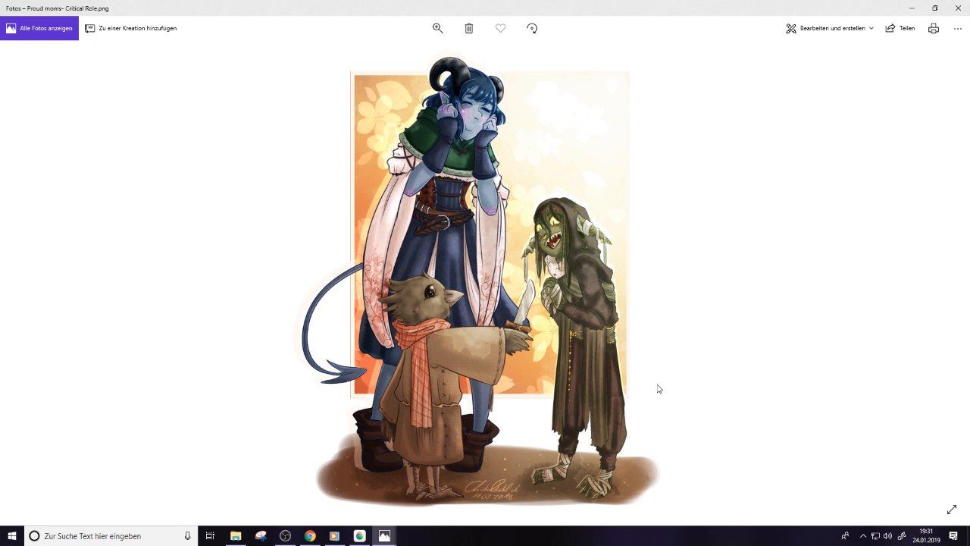
# Minimise the picture windows, shrink the MediBang Paint Pro window to reach the desktop, and open the drawing fdc from there
pyautogui.click(912, 8)
pyautogui.click(912, 9)
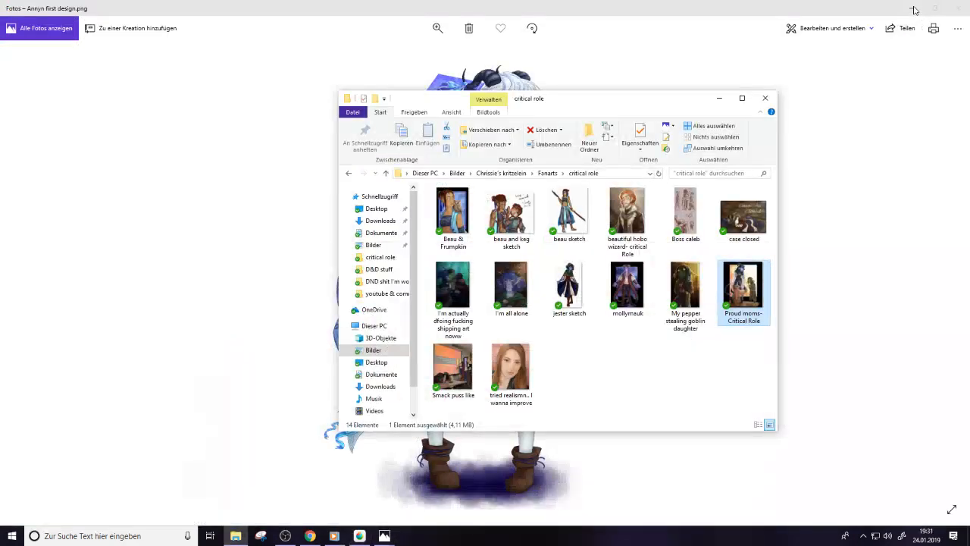
pyautogui.click(912, 9)
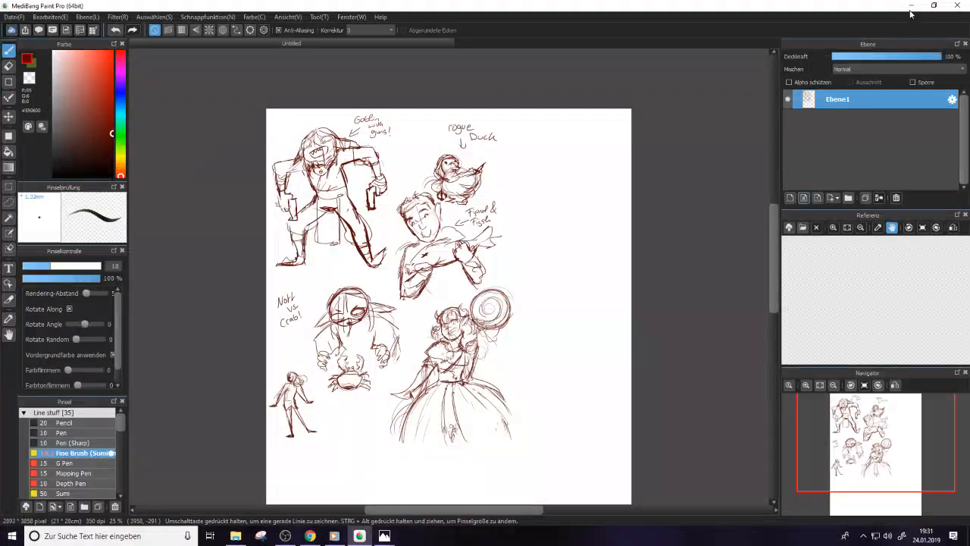
pyautogui.click(912, 9)
pyautogui.doubleClick(926, 34)
pyautogui.click(913, 9)
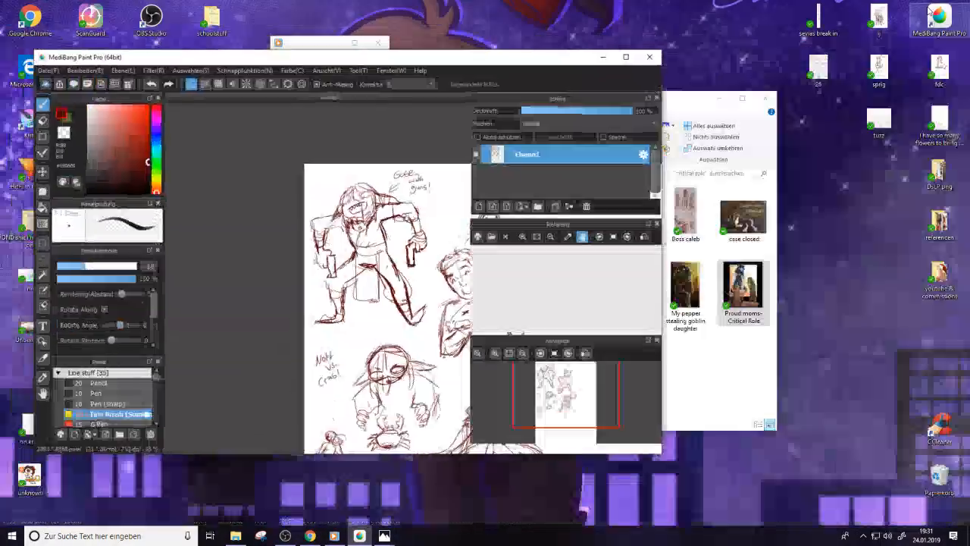
pyautogui.doubleClick(940, 72)
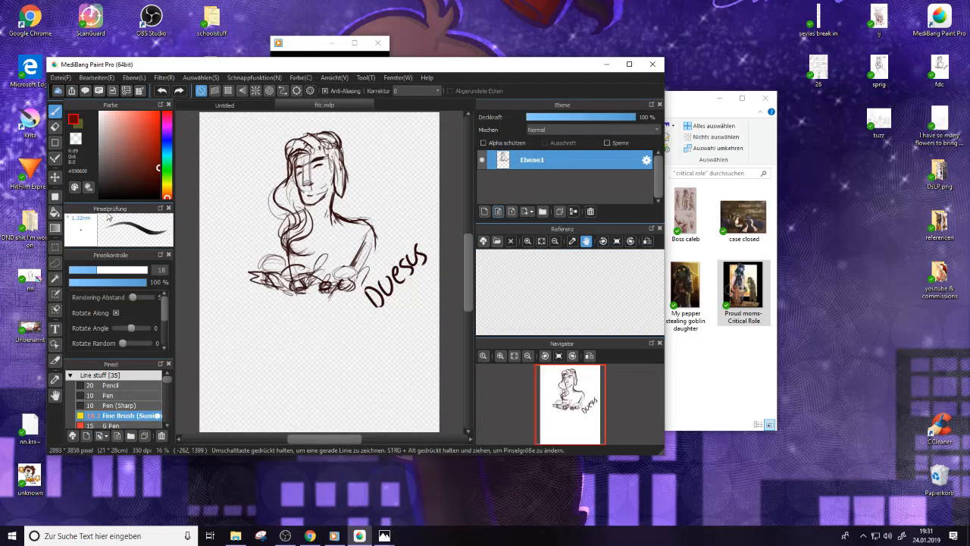
# Lasso the long-haired bust and its Duesus lettering in fdc.mdp and copy them onto the Untitled page
pyautogui.click(55, 262)
pyautogui.moveTo(287, 130)
pyautogui.mouseDown()
pyautogui.moveTo(453, 285)
pyautogui.moveTo(366, 125)
pyautogui.moveTo(288, 130)
pyautogui.mouseUp()
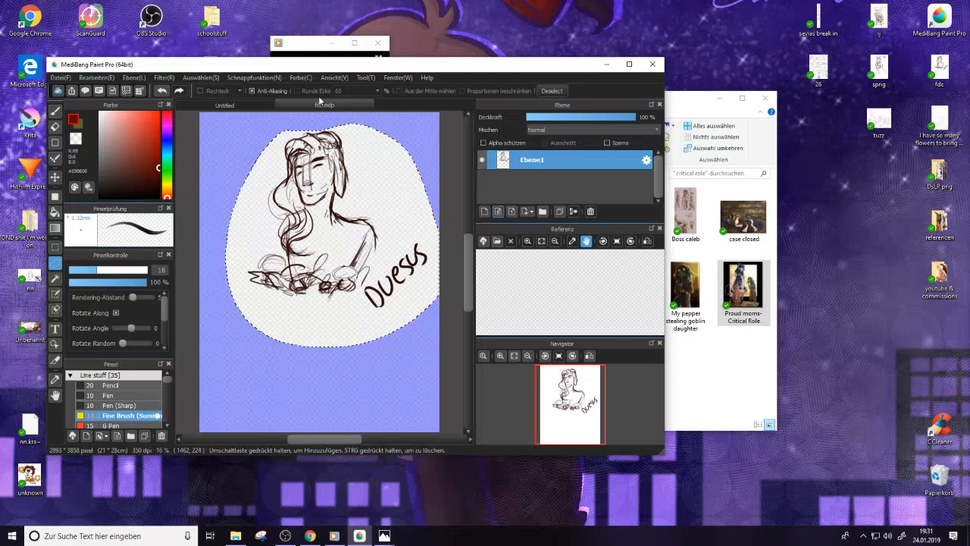
pyautogui.click(96, 78)
pyautogui.press('Escape')
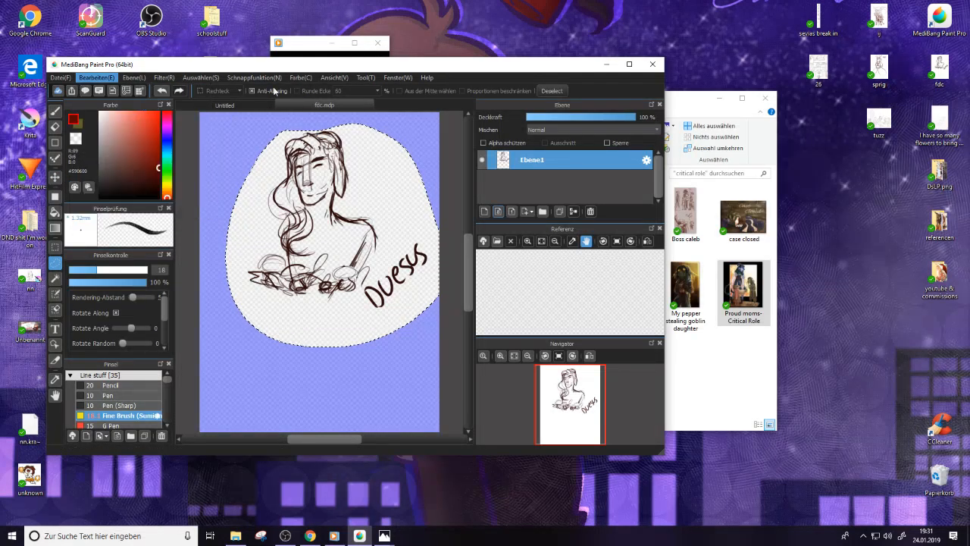
pyautogui.click(249, 106)
pyautogui.click(97, 78)
pyautogui.click(126, 145)
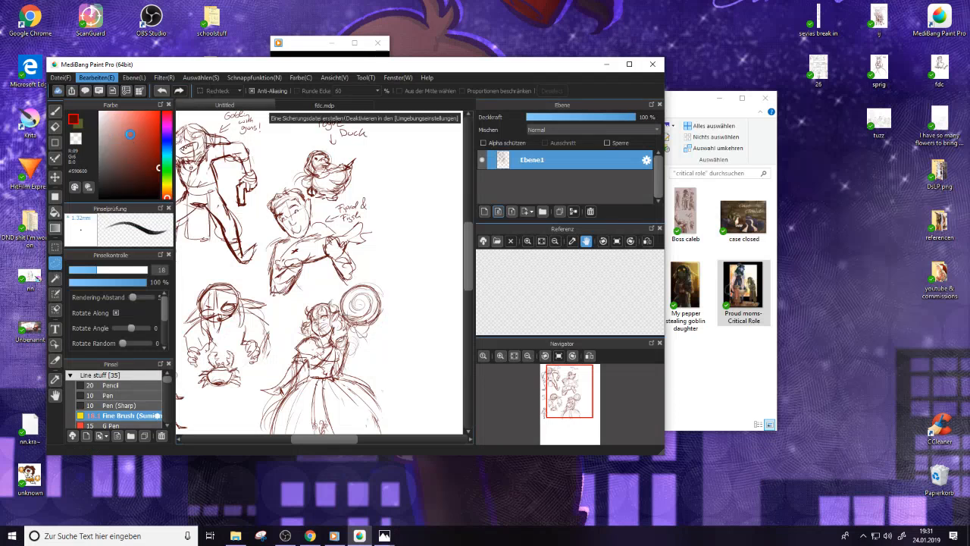
# Scale down the pasted Duesus bust and place it in the page's upper-right corner beside the rogue duck
pyautogui.click(201, 78)
pyautogui.click(226, 202)
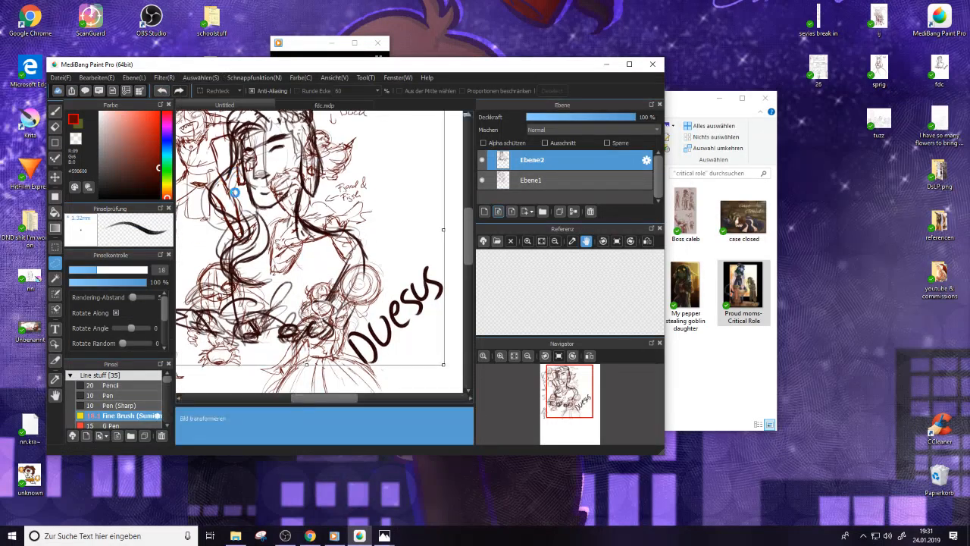
pyautogui.moveTo(444, 364); pyautogui.dragTo(353, 276)
pyautogui.moveTo(291, 252); pyautogui.dragTo(402, 220)
pyautogui.moveTo(332, 400); pyautogui.dragTo(355, 400)
pyautogui.moveTo(317, 199)
pyautogui.mouseDown()
pyautogui.moveTo(355, 209)
pyautogui.moveTo(354, 187)
pyautogui.mouseUp()
pyautogui.scroll(3, 343, 255)
pyautogui.moveTo(343, 252); pyautogui.dragTo(342, 239)
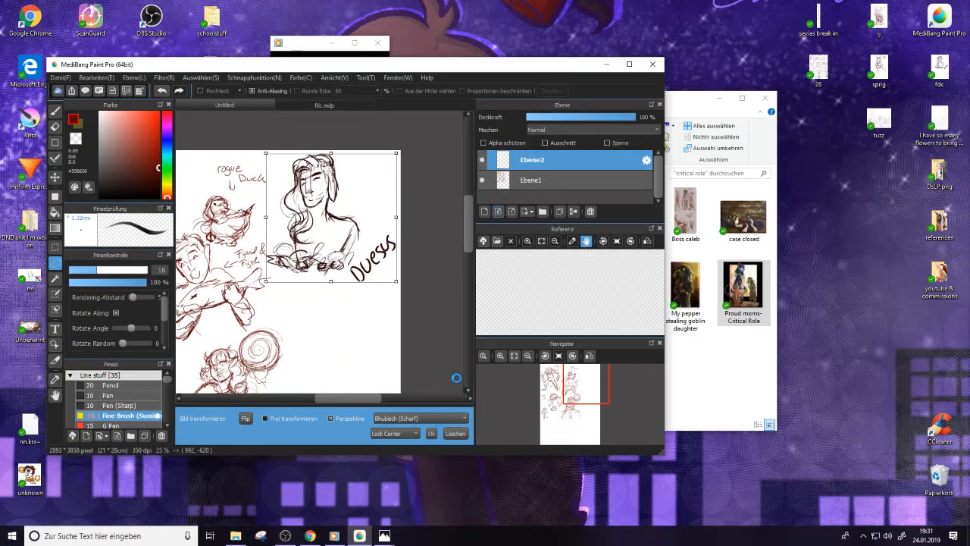
pyautogui.press('Return')
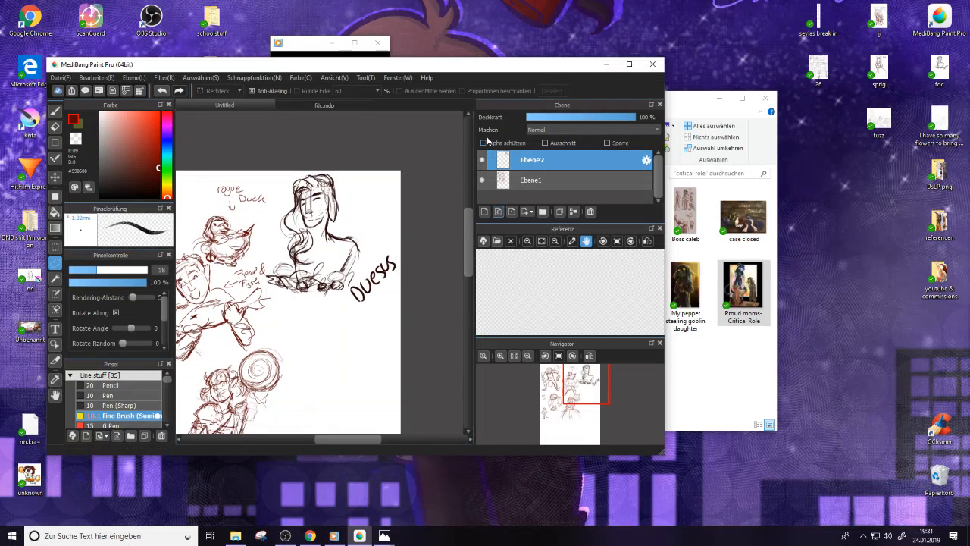
# Close the drawing fdc.mdp and maximise the window with the Untitled sketch page
pyautogui.click(367, 104)
pyautogui.click(364, 105)
pyautogui.click(406, 261)
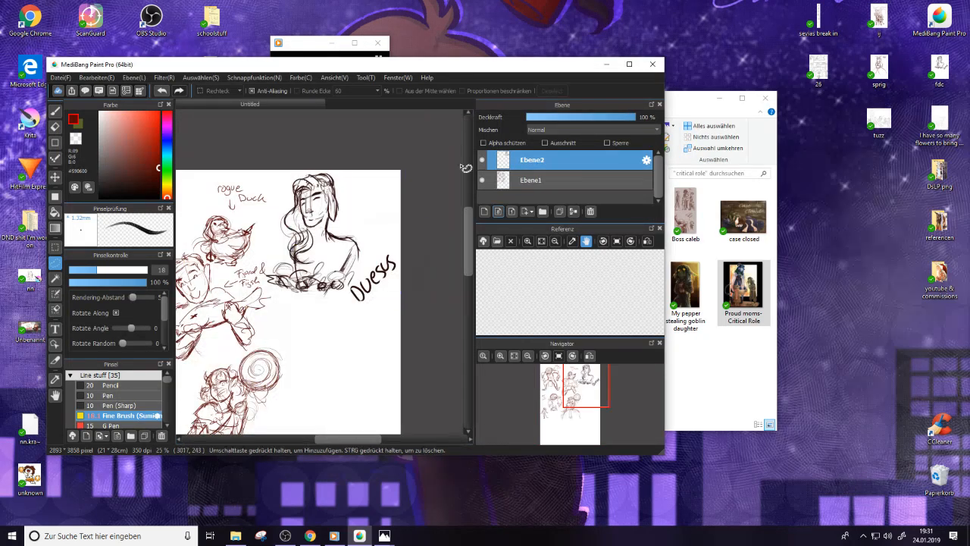
pyautogui.click(630, 66)
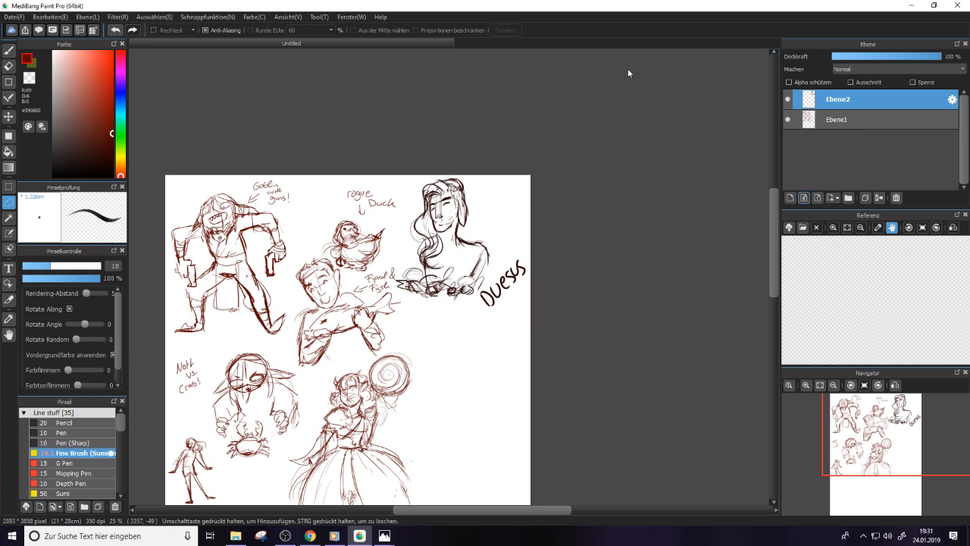
# Close the Proud moms picture, look at Annyn first design once more, and return to the sketch page
pyautogui.moveTo(384, 535)
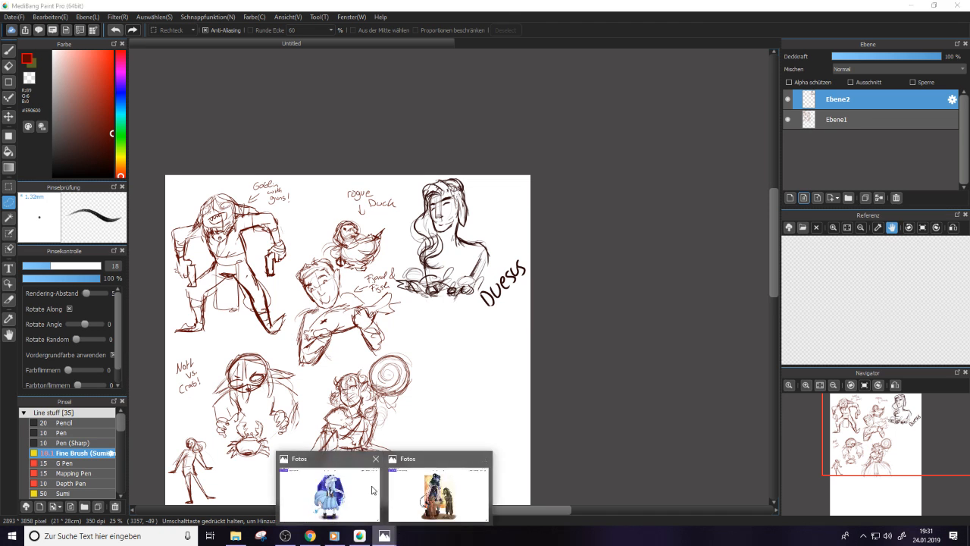
pyautogui.click(485, 460)
pyautogui.click(390, 478)
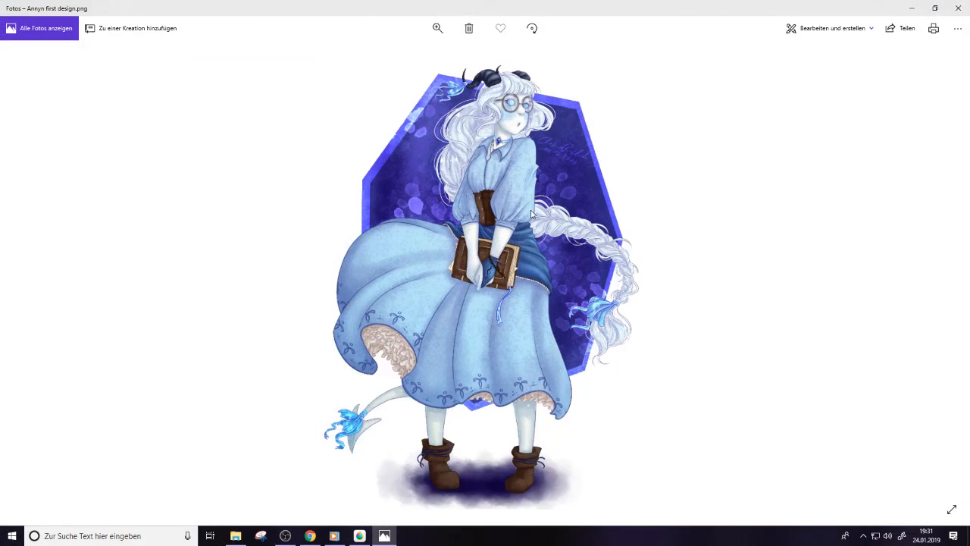
pyautogui.click(912, 8)
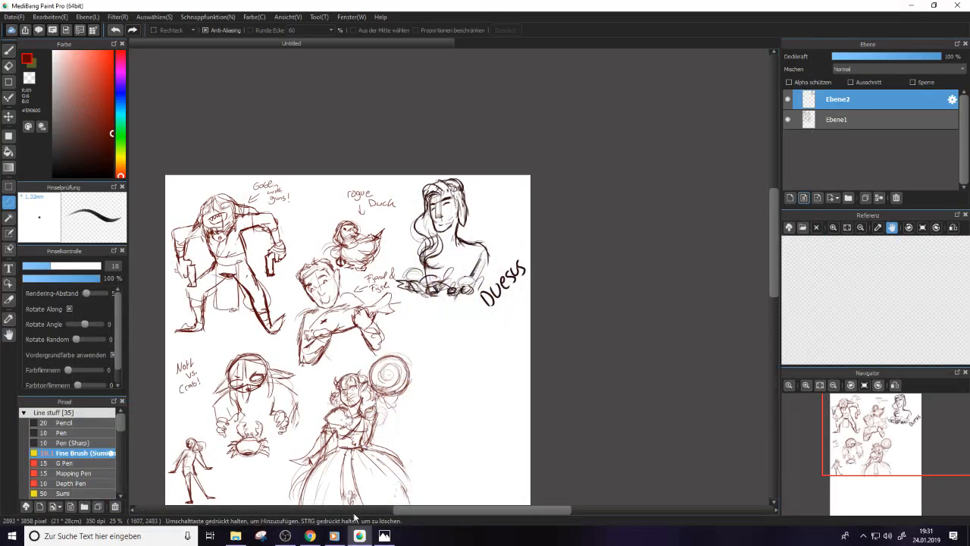
# Switch to the browser, open the artist's own DeviantArt gallery and look at its Fanart folder
pyautogui.click(310, 536)
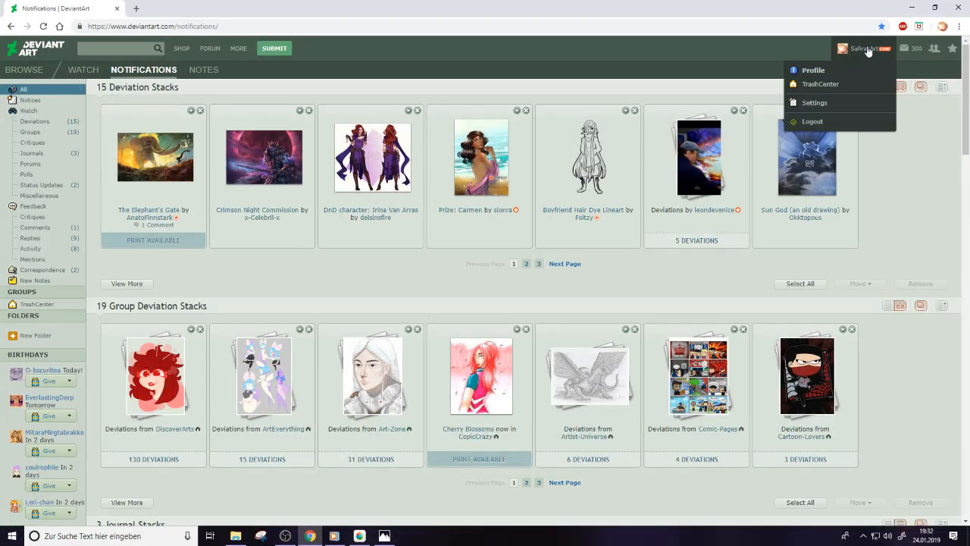
pyautogui.click(868, 49)
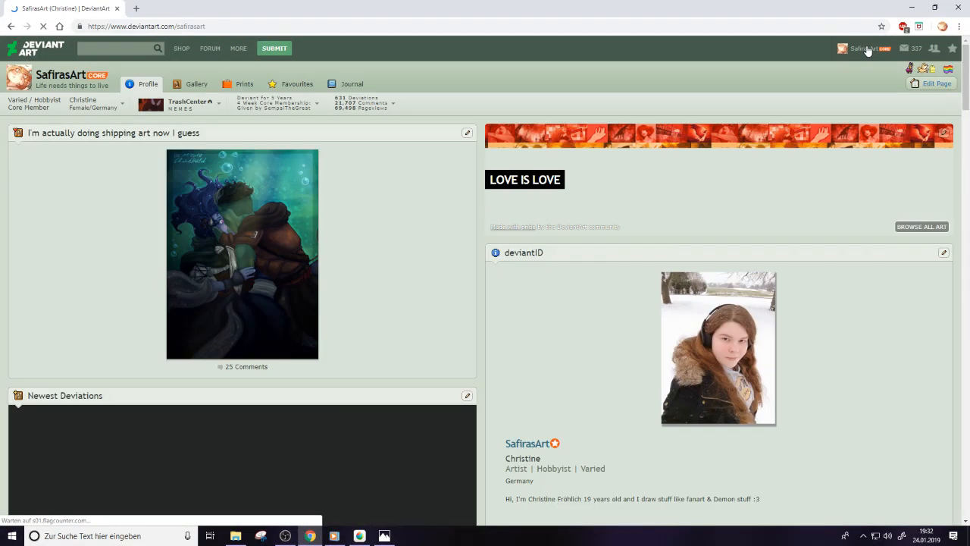
pyautogui.click(196, 84)
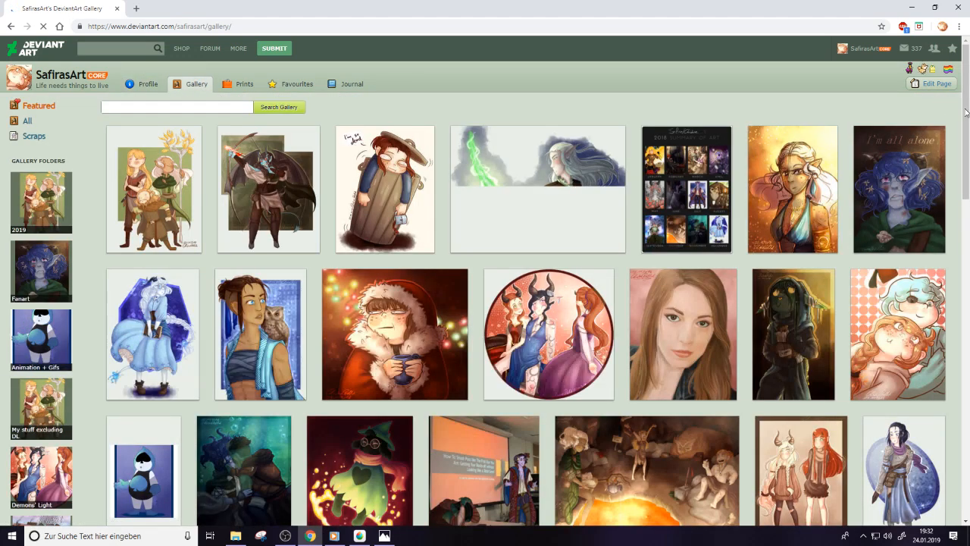
pyautogui.scroll(-1, 968, 134)
pyautogui.scroll(-1, 62, 218)
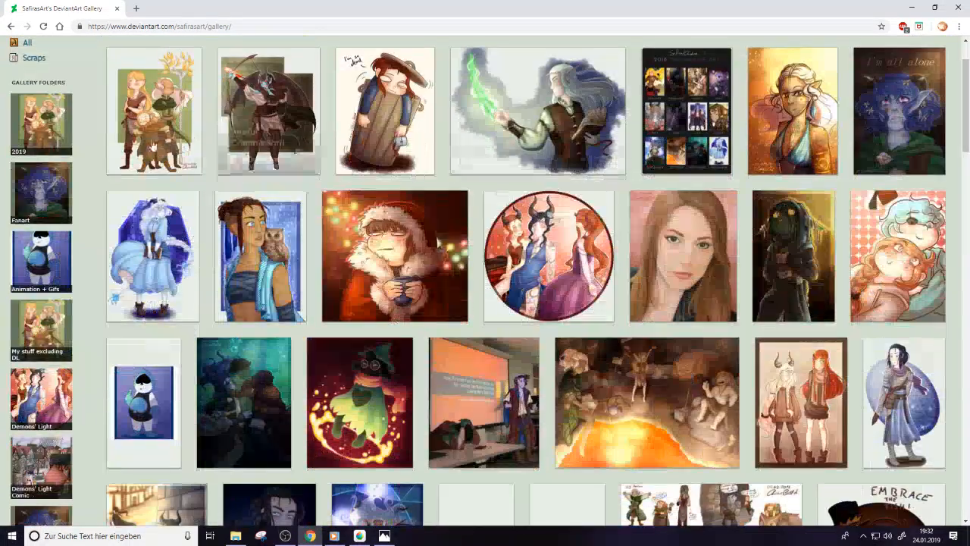
pyautogui.click(62, 217)
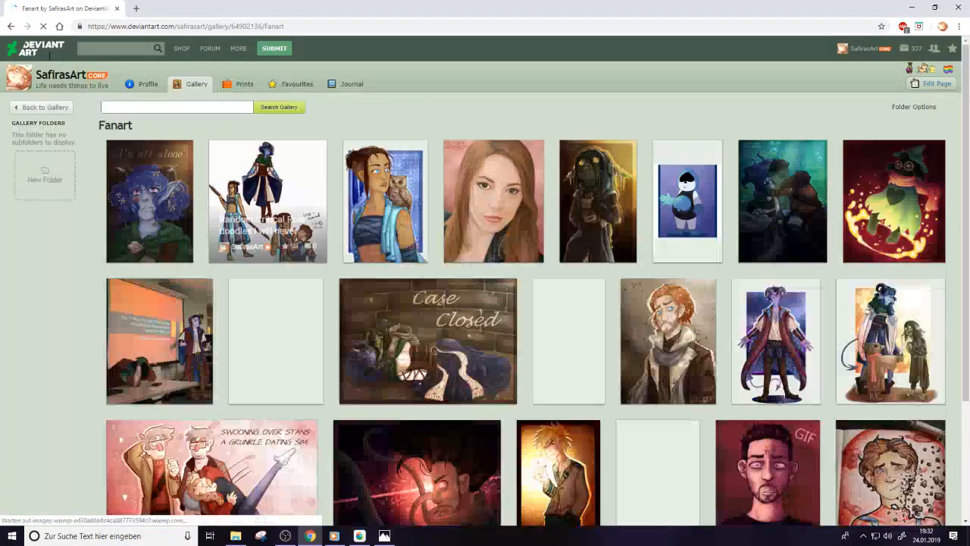
pyautogui.click(10, 26)
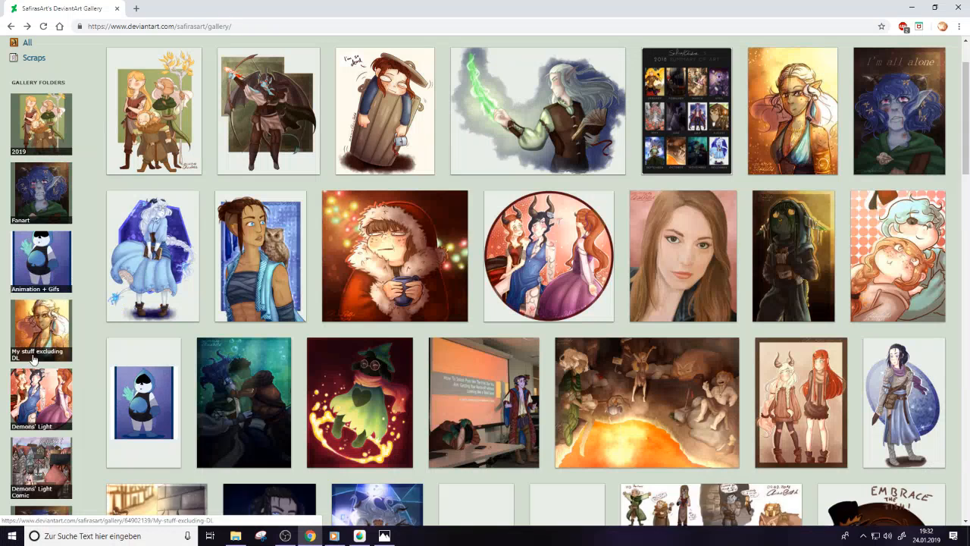
# Open the gallery folder My stuff excluding DL and view the Groblug Eisenhammer and Sevia drawings
pyautogui.click(28, 364)
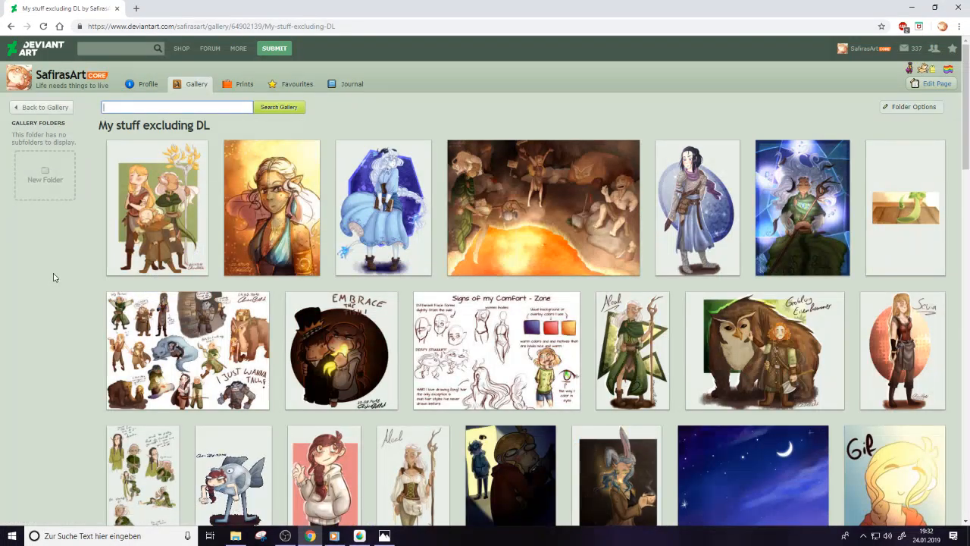
pyautogui.scroll(-1, 968, 80)
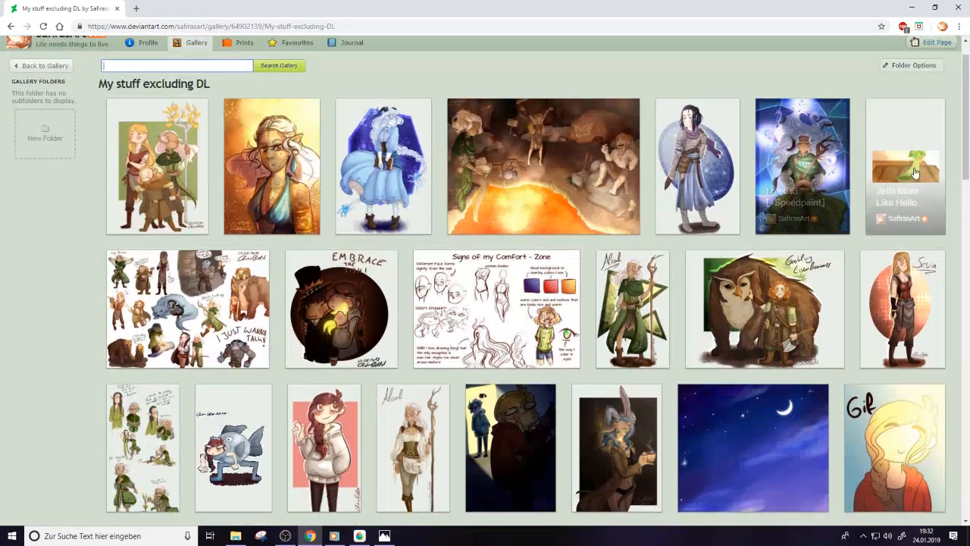
pyautogui.scroll(-2, 909, 182)
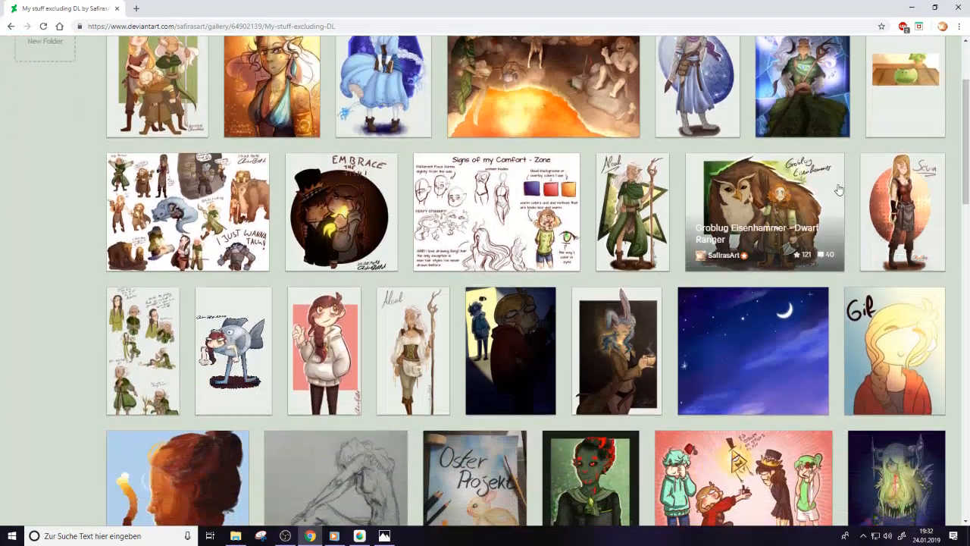
pyautogui.click(794, 206)
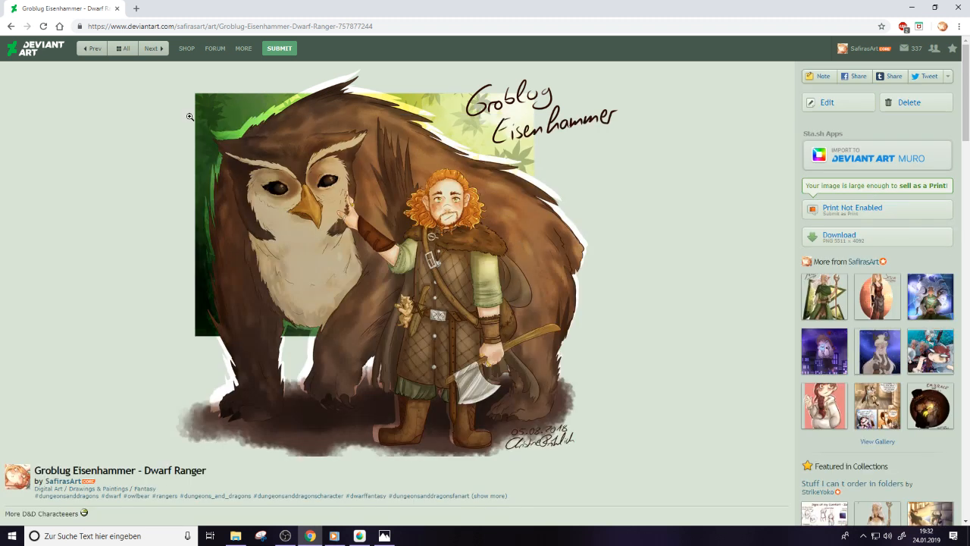
pyautogui.click(141, 48)
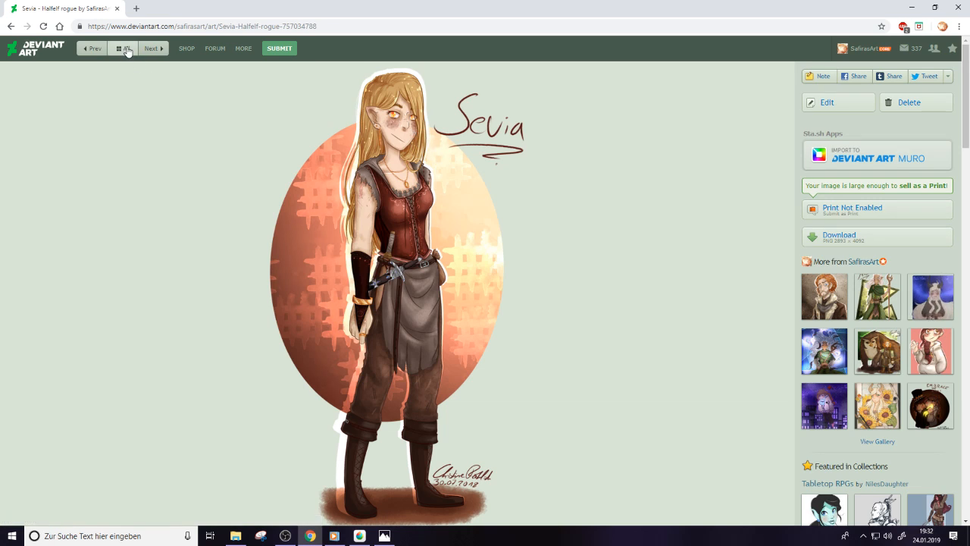
pyautogui.click(127, 50)
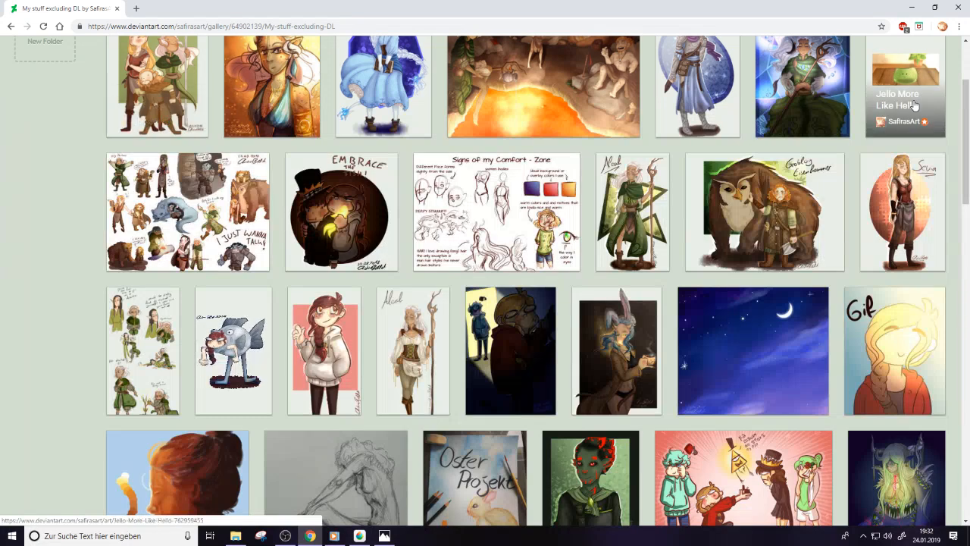
# Look further through the drawings in My stuff excluding DL and check the Sevia picture again
pyautogui.scroll(-6, 962, 170)
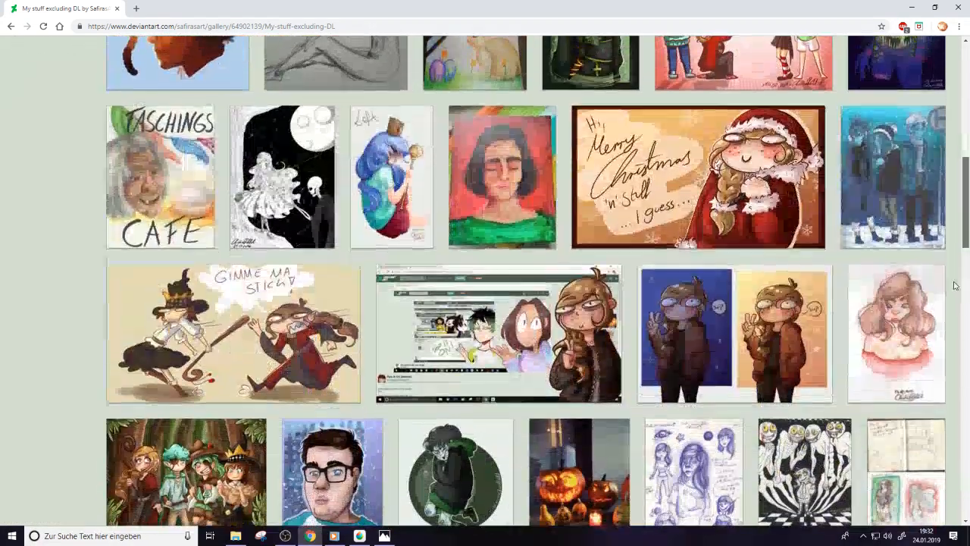
pyautogui.moveTo(955, 285); pyautogui.dragTo(927, 117)
pyautogui.click(12, 27)
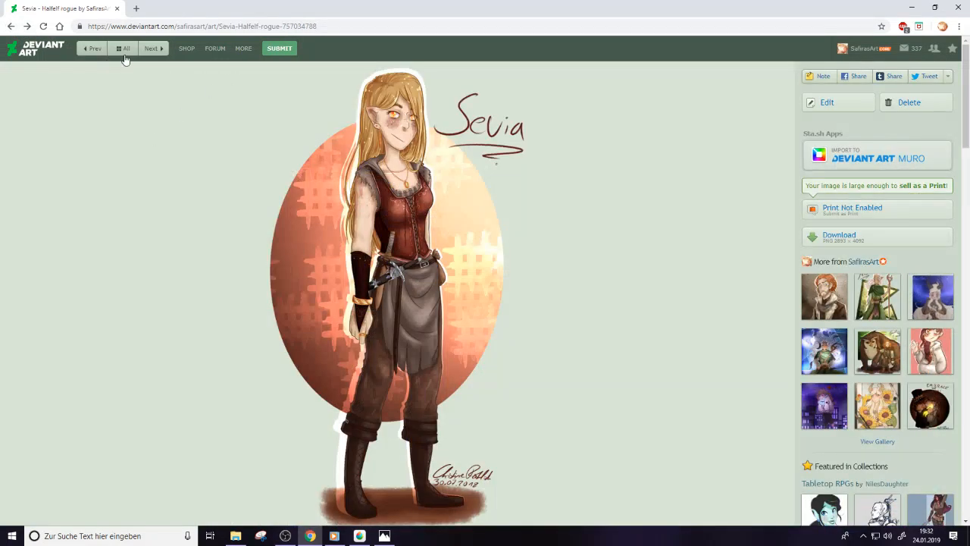
pyautogui.click(119, 78)
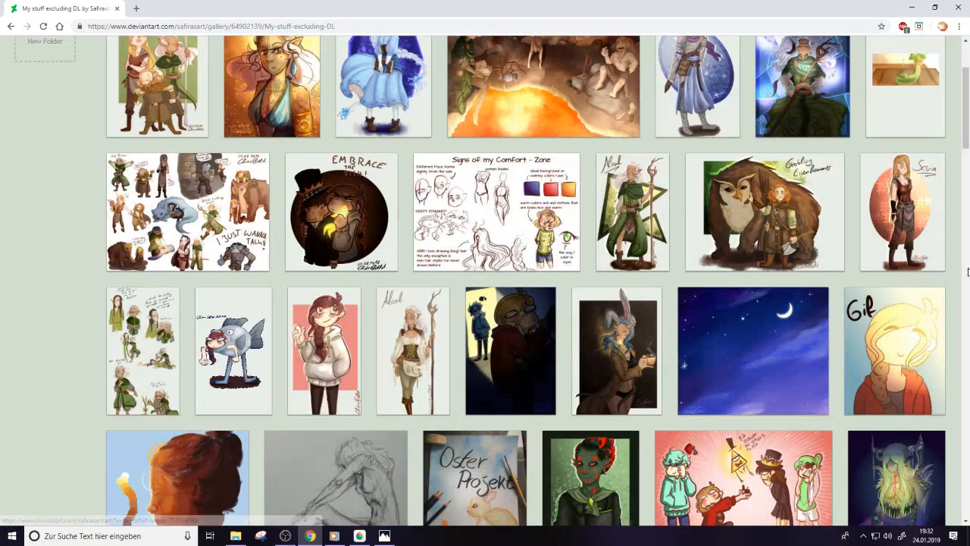
pyautogui.scroll(2, 963, 182)
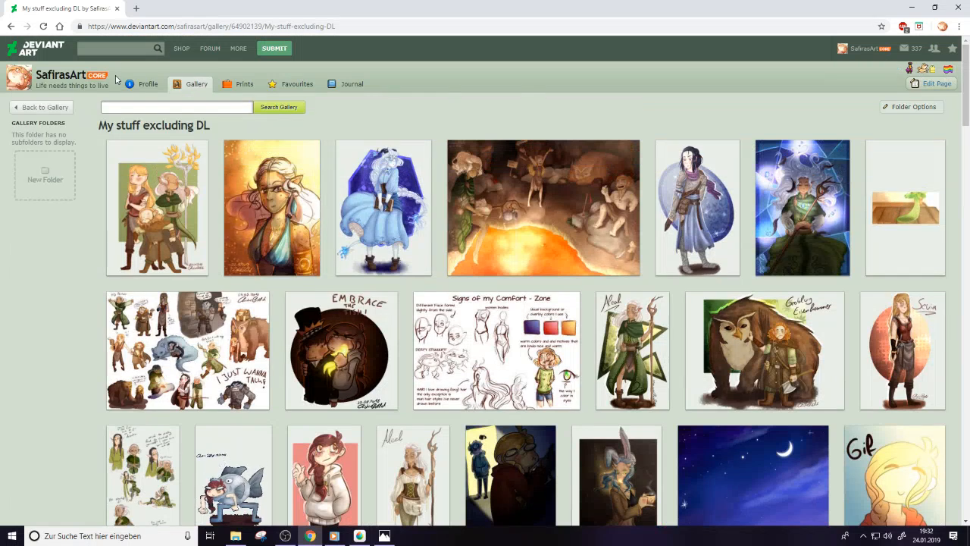
# Open the Demons' Light gallery folder and look through its drawings
pyautogui.click(60, 111)
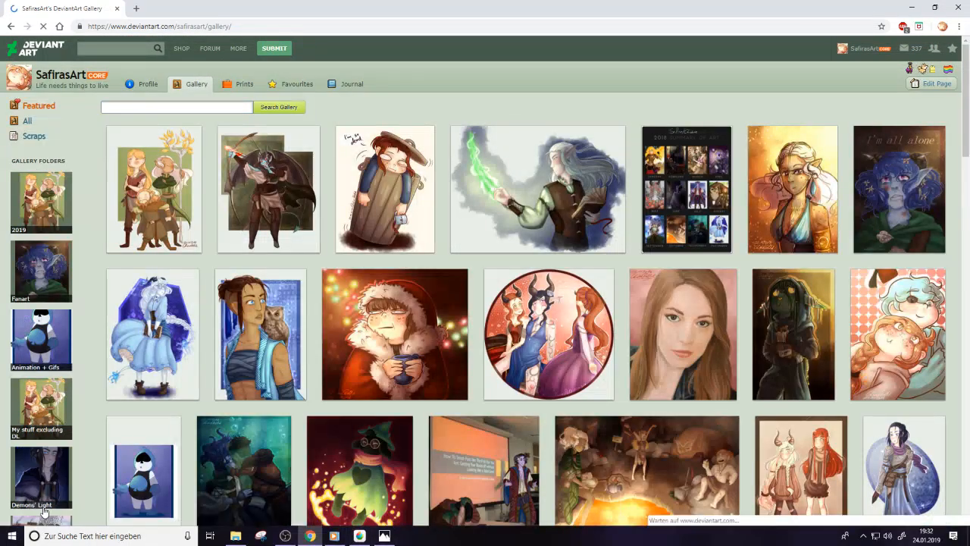
pyautogui.click(44, 504)
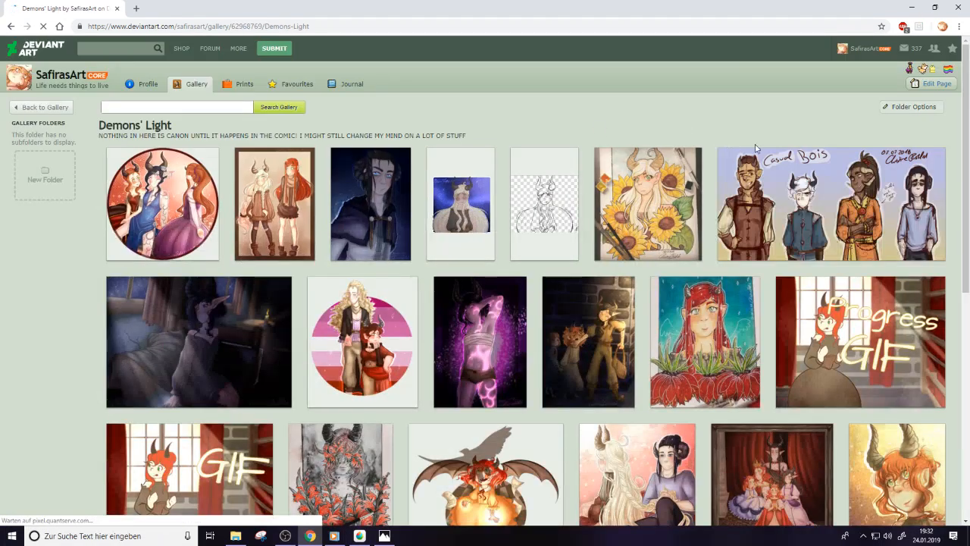
pyautogui.scroll(-2, 896, 169)
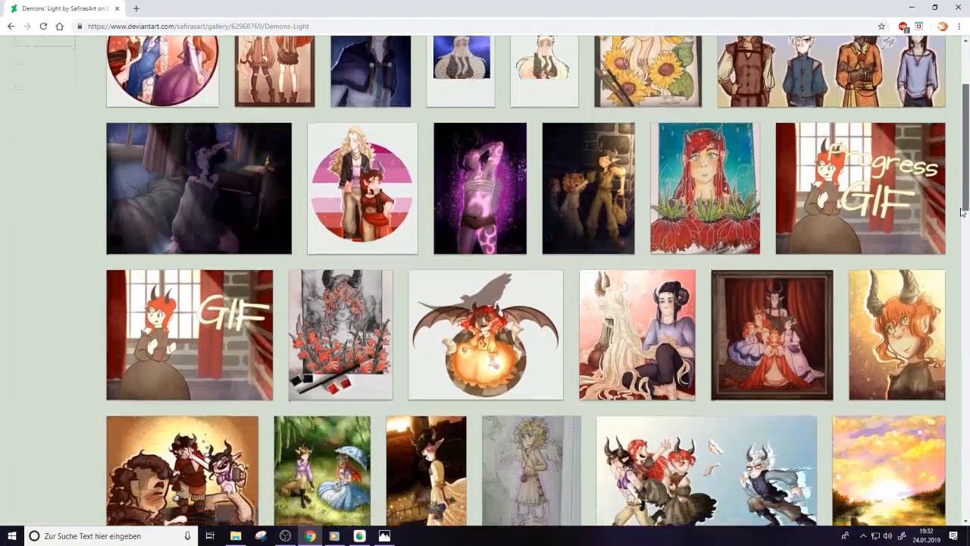
pyautogui.scroll(-5, 940, 227)
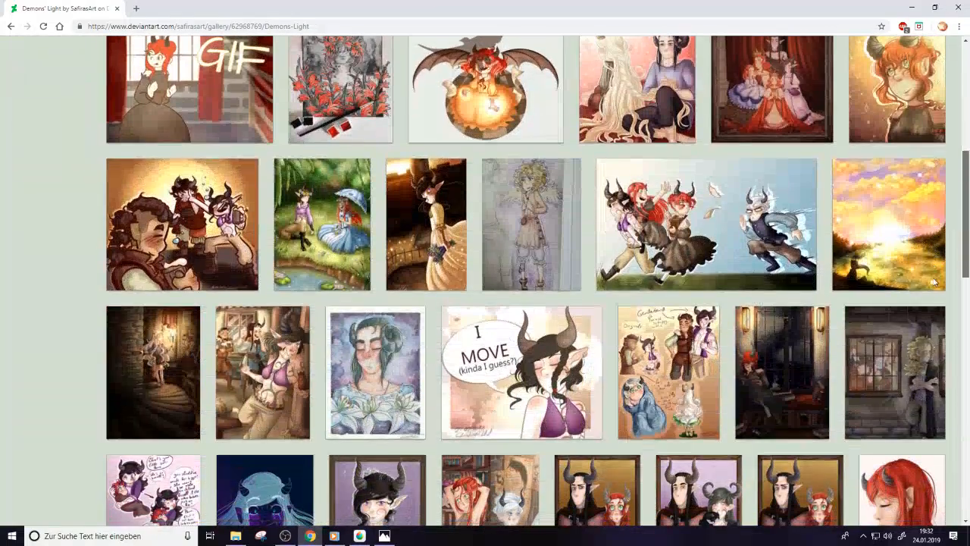
pyautogui.scroll(-1, 934, 282)
pyautogui.scroll(7, 935, 283)
# View the main DeviantArt gallery once more, switch back to the MediBang sketch page and close the picture viewer
pyautogui.moveTo(832, 58)
pyautogui.click(73, 73)
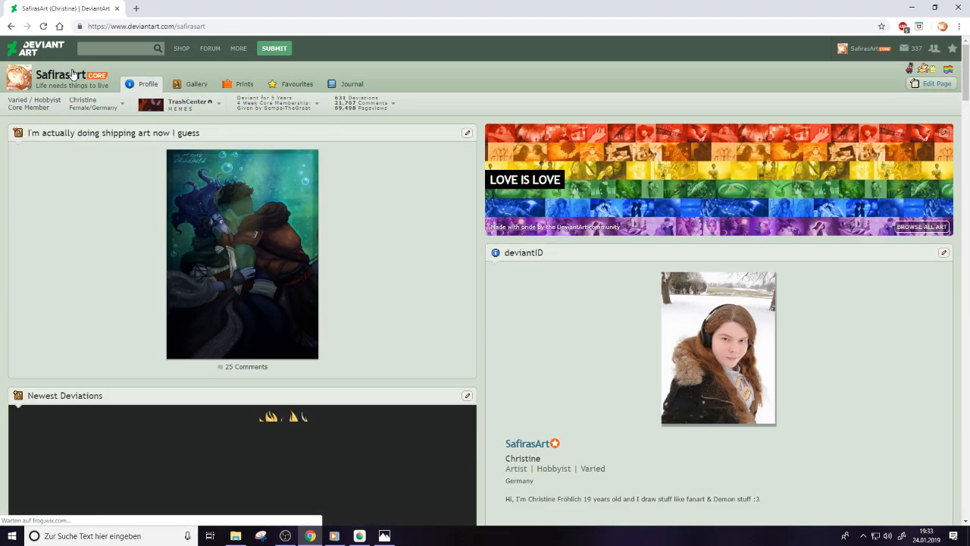
pyautogui.click(196, 84)
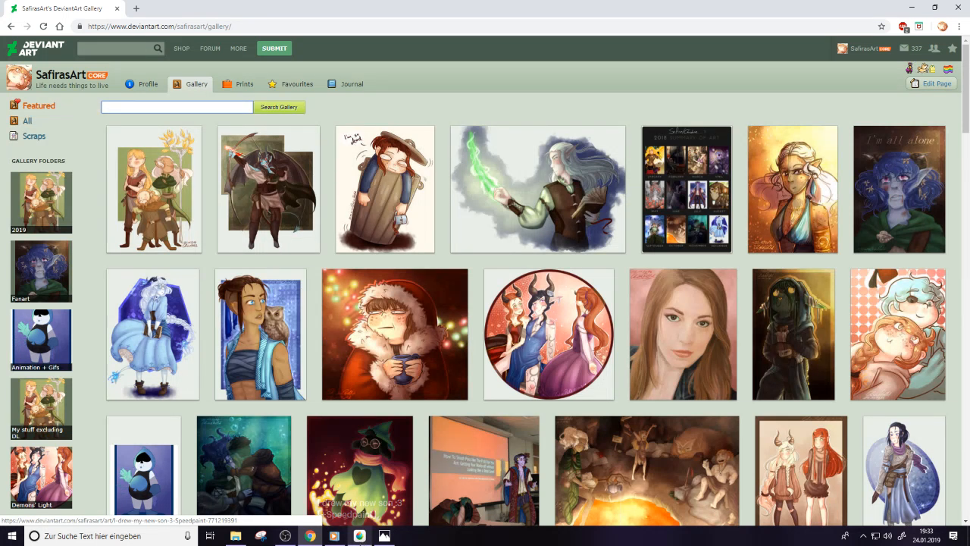
pyautogui.click(360, 535)
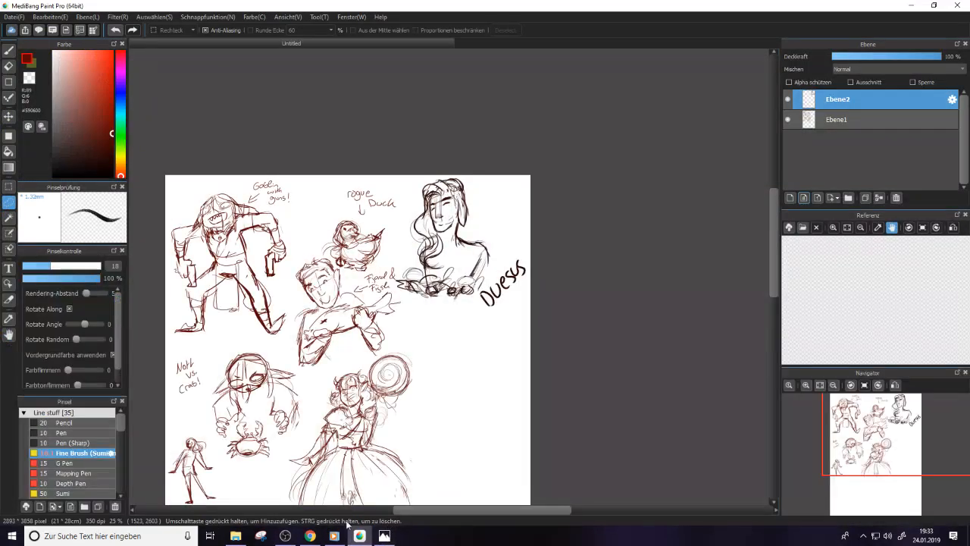
pyautogui.click(384, 536)
pyautogui.click(959, 9)
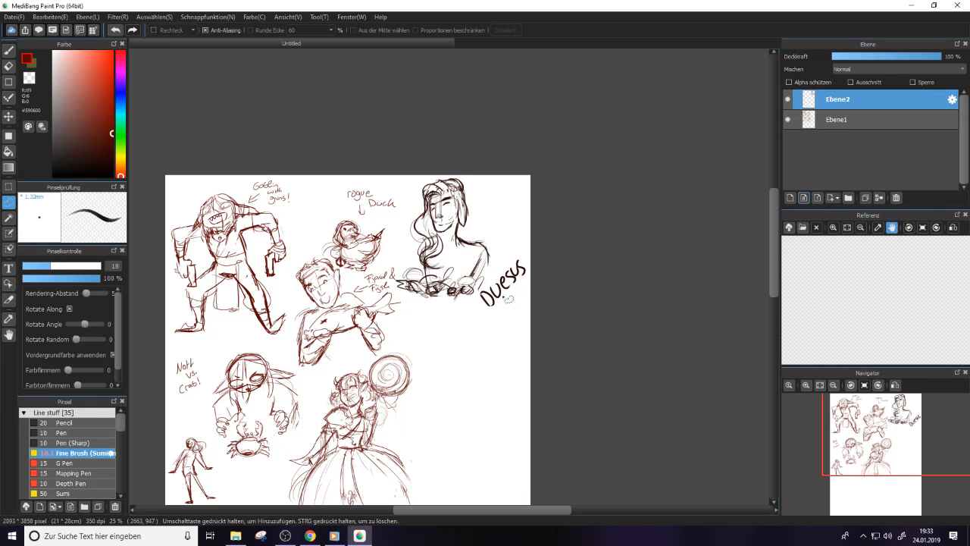
# Set the brush size to 34 and sketch a round bird head with a pointed beak beside the lollipop girl
pyautogui.moveTo(773, 280); pyautogui.dragTo(770, 293)
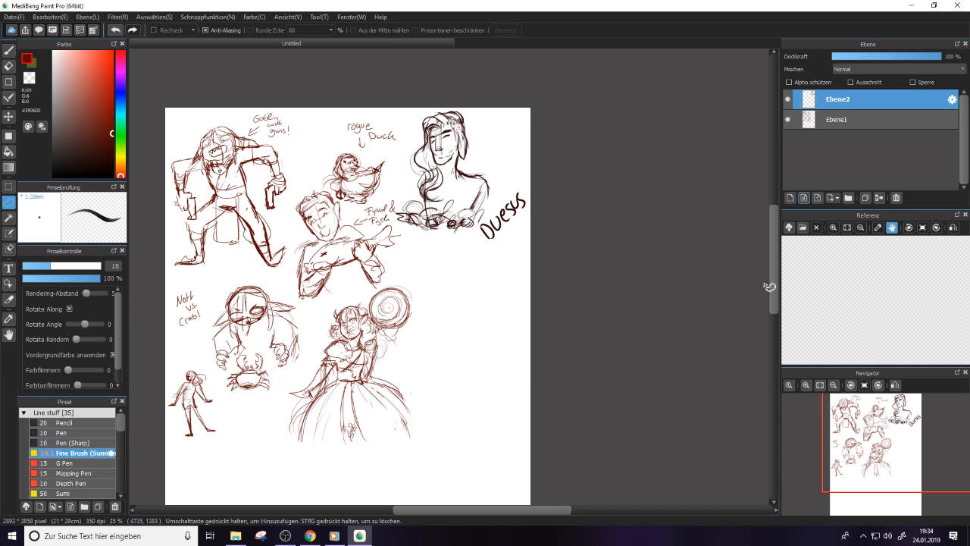
pyautogui.press('b')
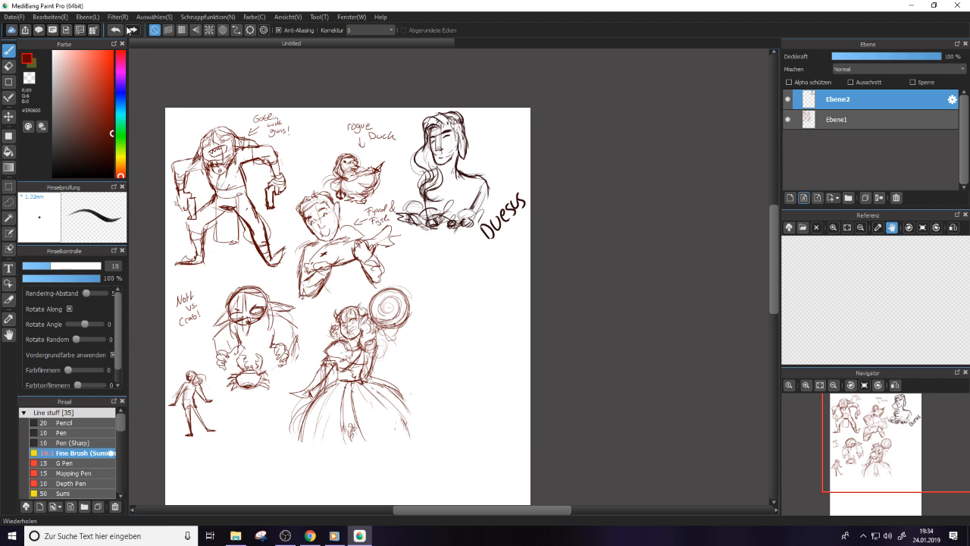
pyautogui.scroll(-3, 414, 450)
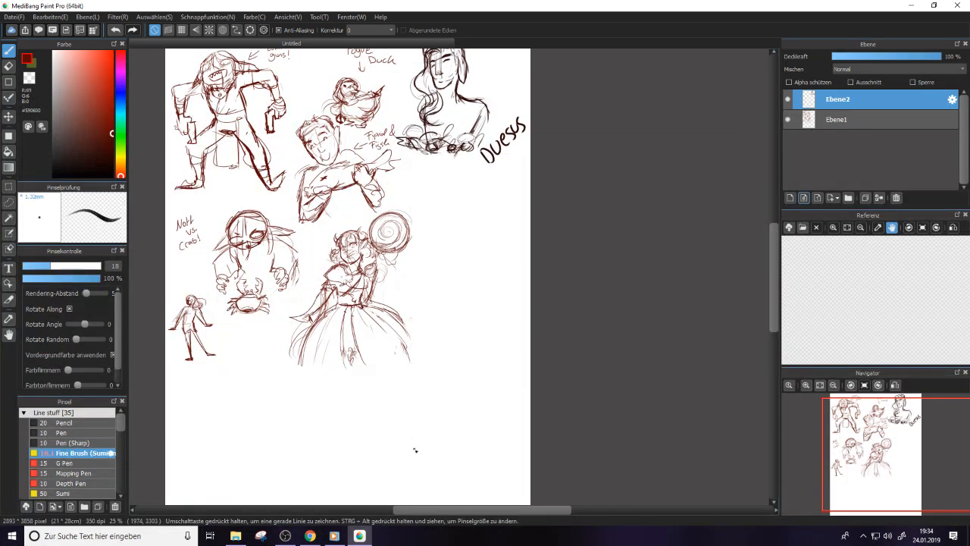
pyautogui.click(69, 268)
pyautogui.click(71, 267)
pyautogui.moveTo(451, 220)
pyautogui.mouseDown()
pyautogui.moveTo(486, 237)
pyautogui.moveTo(483, 257)
pyautogui.moveTo(440, 260)
pyautogui.moveTo(448, 242)
pyautogui.moveTo(439, 248)
pyautogui.moveTo(460, 243)
pyautogui.moveTo(443, 247)
pyautogui.moveTo(440, 266)
pyautogui.moveTo(443, 246)
pyautogui.moveTo(453, 269)
pyautogui.mouseUp()
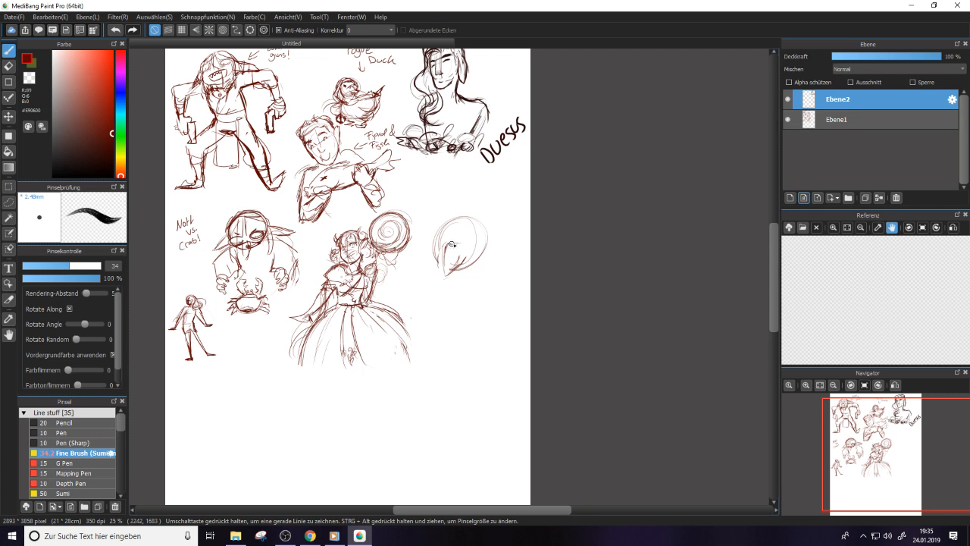
pyautogui.moveTo(455, 241); pyautogui.dragTo(447, 267)
pyautogui.moveTo(443, 250)
pyautogui.mouseDown()
pyautogui.moveTo(452, 271)
pyautogui.moveTo(475, 234)
pyautogui.moveTo(440, 257)
pyautogui.moveTo(432, 243)
pyautogui.moveTo(441, 269)
pyautogui.mouseUp()
pyautogui.hotkey('ctrl', 'z')
pyautogui.hotkey('ctrl', 'z')
pyautogui.hotkey('ctrl', 'z')
pyautogui.moveTo(482, 241)
pyautogui.mouseDown()
pyautogui.moveTo(468, 261)
pyautogui.moveTo(491, 248)
pyautogui.moveTo(489, 259)
pyautogui.moveTo(476, 216)
pyautogui.moveTo(488, 227)
pyautogui.moveTo(438, 244)
pyautogui.mouseUp()
# Draw the bird's eyes and refine its beak, erasing stray lines around them
pyautogui.press('e')
pyautogui.press('b')
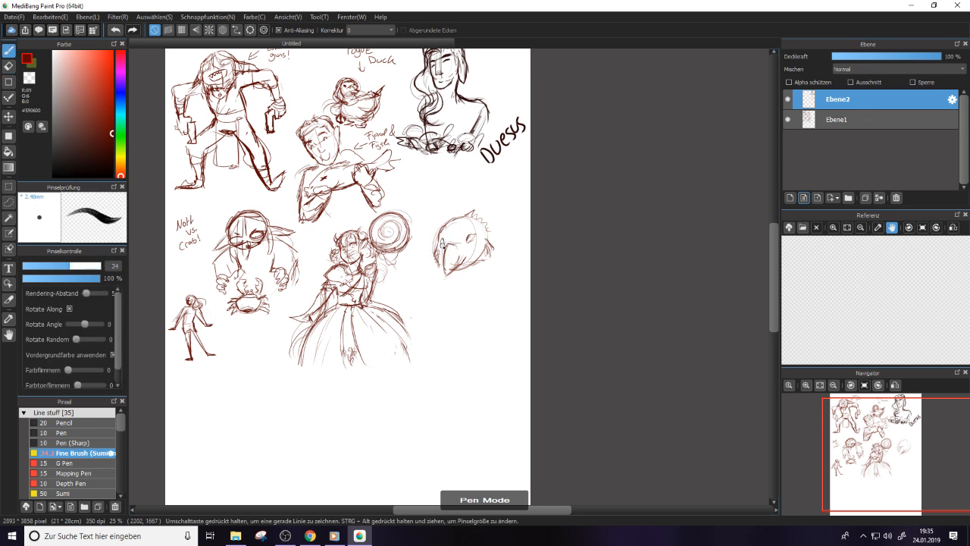
pyautogui.press('e')
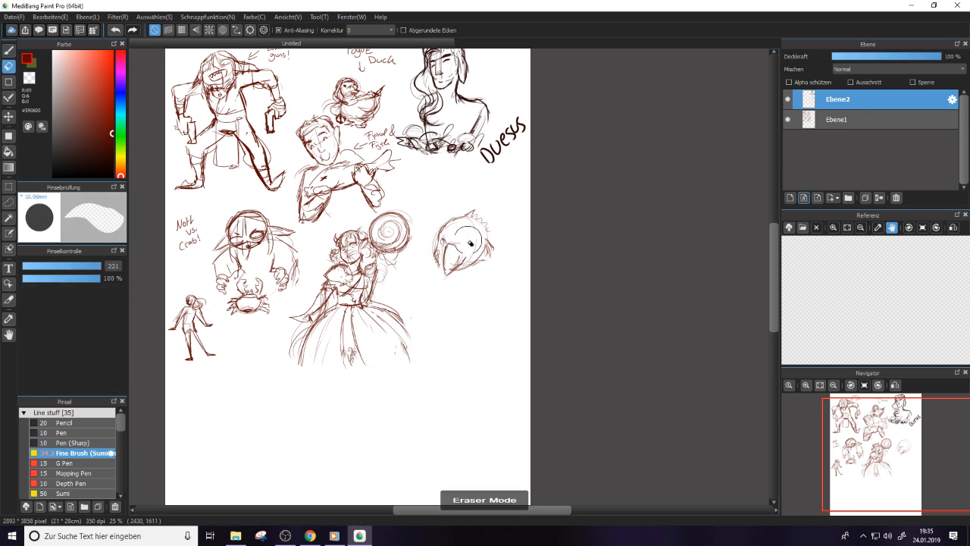
pyautogui.press('b')
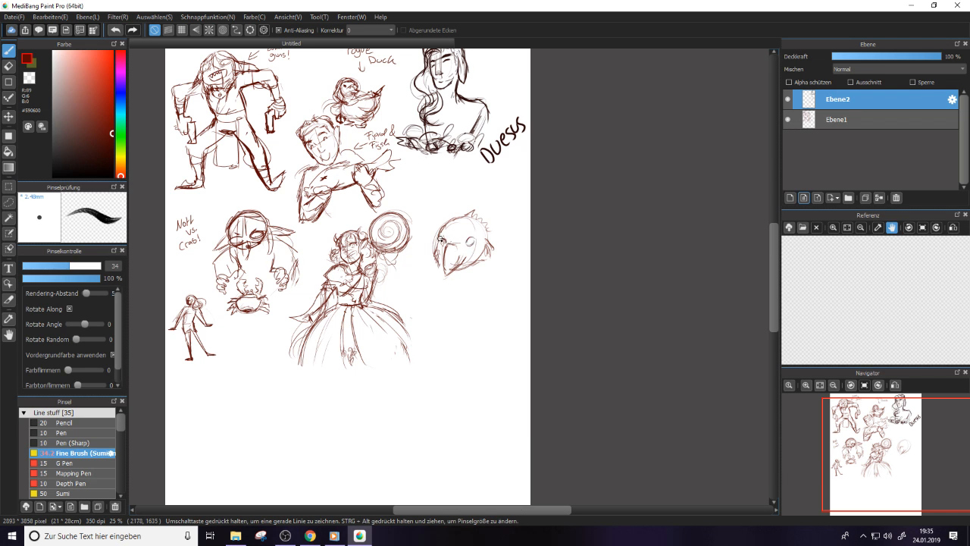
pyautogui.press('e')
pyautogui.press('e')
pyautogui.press('e')
pyautogui.moveTo(448, 244); pyautogui.dragTo(446, 264)
pyautogui.press('e')
pyautogui.press('e')
pyautogui.press('e')
pyautogui.press('e')
pyautogui.moveTo(453, 250); pyautogui.dragTo(450, 247)
pyautogui.press('e')
pyautogui.press('e')
# Sketch the bird's shoulders wrapped in a layered cloak and darken its eyes
pyautogui.moveTo(475, 261); pyautogui.dragTo(504, 269)
pyautogui.moveTo(428, 270)
pyautogui.mouseDown()
pyautogui.moveTo(443, 292)
pyautogui.moveTo(492, 294)
pyautogui.moveTo(466, 299)
pyautogui.moveTo(507, 278)
pyautogui.moveTo(507, 292)
pyautogui.moveTo(492, 298)
pyautogui.moveTo(502, 292)
pyautogui.moveTo(456, 273)
pyautogui.moveTo(501, 258)
pyautogui.moveTo(491, 275)
pyautogui.moveTo(498, 278)
pyautogui.moveTo(501, 260)
pyautogui.moveTo(458, 277)
pyautogui.moveTo(425, 265)
pyautogui.moveTo(457, 280)
pyautogui.moveTo(443, 283)
pyautogui.moveTo(503, 282)
pyautogui.moveTo(516, 305)
pyautogui.mouseUp()
pyautogui.moveTo(472, 316)
pyautogui.mouseDown()
pyautogui.moveTo(448, 308)
pyautogui.moveTo(494, 320)
pyautogui.mouseUp()
pyautogui.moveTo(512, 296)
pyautogui.mouseDown()
pyautogui.moveTo(493, 317)
pyautogui.moveTo(511, 314)
pyautogui.mouseUp()
pyautogui.moveTo(427, 277); pyautogui.dragTo(422, 305)
pyautogui.moveTo(423, 300); pyautogui.dragTo(455, 303)
pyautogui.moveTo(455, 283)
pyautogui.mouseDown()
pyautogui.moveTo(449, 306)
pyautogui.moveTo(492, 310)
pyautogui.mouseUp()
pyautogui.moveTo(493, 300)
pyautogui.mouseDown()
pyautogui.moveTo(510, 318)
pyautogui.moveTo(507, 346)
pyautogui.mouseUp()
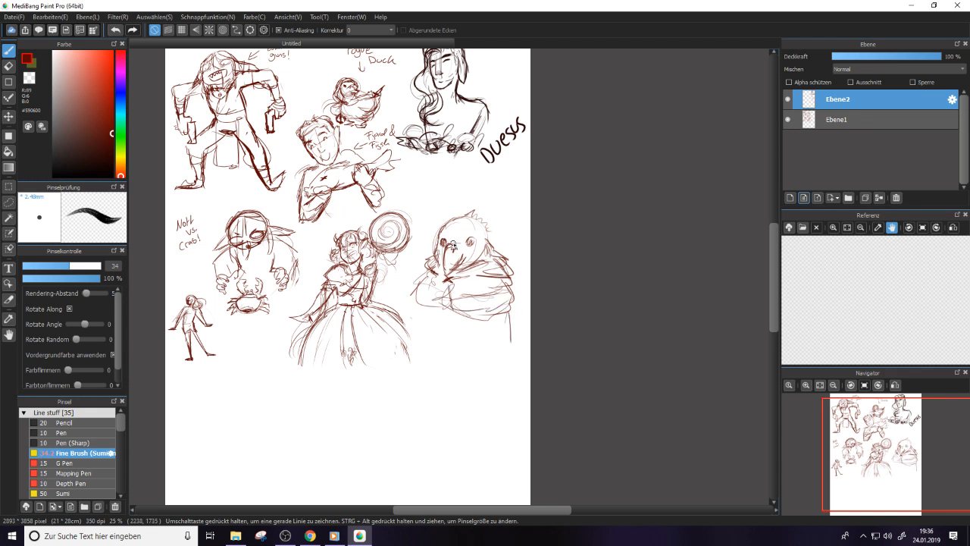
pyautogui.moveTo(469, 241); pyautogui.dragTo(470, 244)
# Sketch an upright dagger held in front of the cloak, add the lower cloak folds and clean up the grip
pyautogui.moveTo(473, 308)
pyautogui.mouseDown()
pyautogui.moveTo(464, 287)
pyautogui.moveTo(476, 312)
pyautogui.moveTo(471, 268)
pyautogui.moveTo(474, 314)
pyautogui.mouseUp()
pyautogui.press('e')
pyautogui.moveTo(471, 266); pyautogui.dragTo(474, 321)
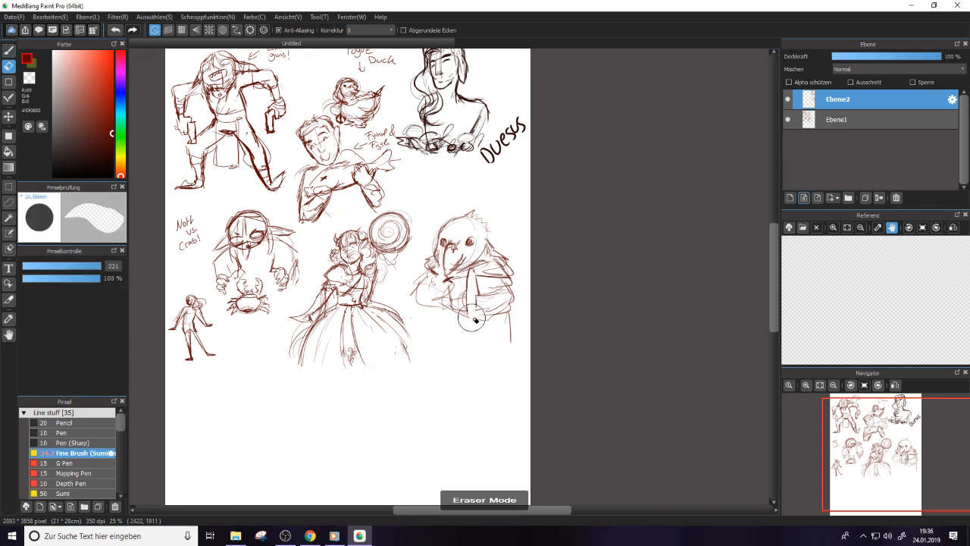
pyautogui.hotkey('ctrl', 'z')
pyautogui.press('b')
pyautogui.moveTo(474, 292)
pyautogui.mouseDown()
pyautogui.moveTo(468, 325)
pyautogui.moveTo(483, 328)
pyautogui.moveTo(464, 320)
pyautogui.moveTo(479, 316)
pyautogui.moveTo(466, 331)
pyautogui.moveTo(502, 310)
pyautogui.mouseUp()
pyautogui.moveTo(477, 338)
pyautogui.mouseDown()
pyautogui.moveTo(474, 335)
pyautogui.moveTo(495, 337)
pyautogui.moveTo(473, 330)
pyautogui.moveTo(472, 311)
pyautogui.moveTo(443, 332)
pyautogui.moveTo(479, 324)
pyautogui.moveTo(473, 334)
pyautogui.moveTo(512, 323)
pyautogui.mouseUp()
pyautogui.moveTo(476, 273); pyautogui.dragTo(478, 305)
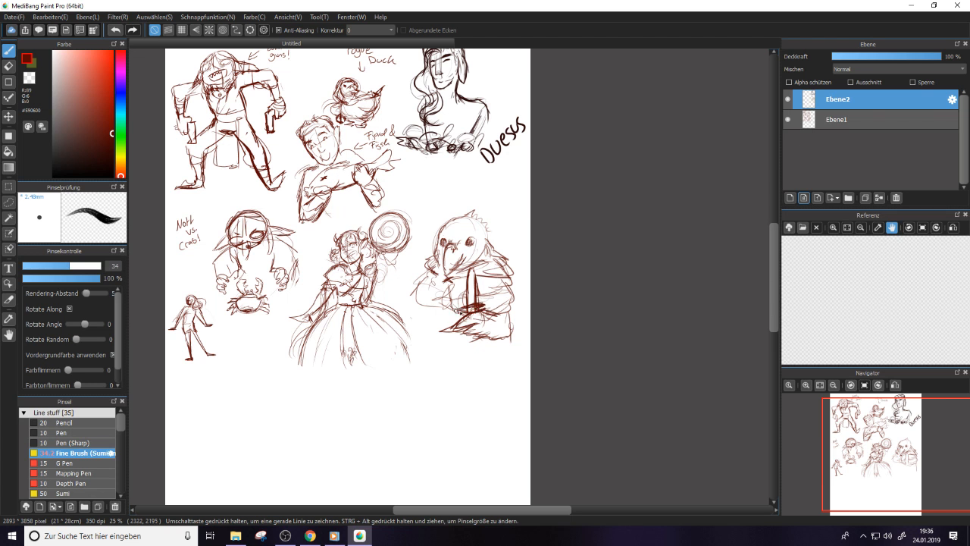
pyautogui.press('e')
pyautogui.moveTo(470, 311); pyautogui.dragTo(474, 307)
pyautogui.press('e')
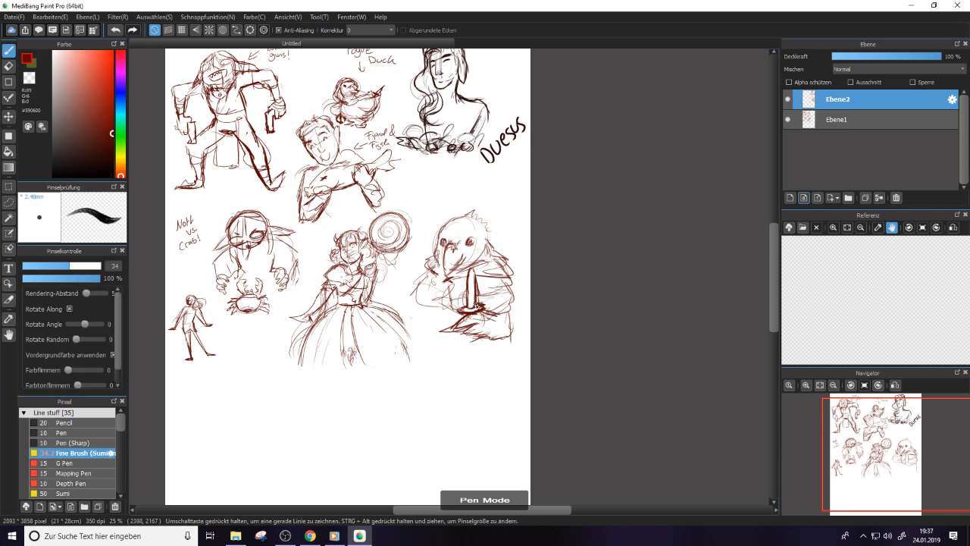
# Add strokes to the dagger blade and refine the bird's beak with brush and eraser, dismissing the antivirus pop-up
pyautogui.moveTo(470, 279); pyautogui.dragTo(470, 298)
pyautogui.moveTo(444, 258)
pyautogui.mouseDown()
pyautogui.moveTo(449, 274)
pyautogui.moveTo(464, 264)
pyautogui.mouseUp()
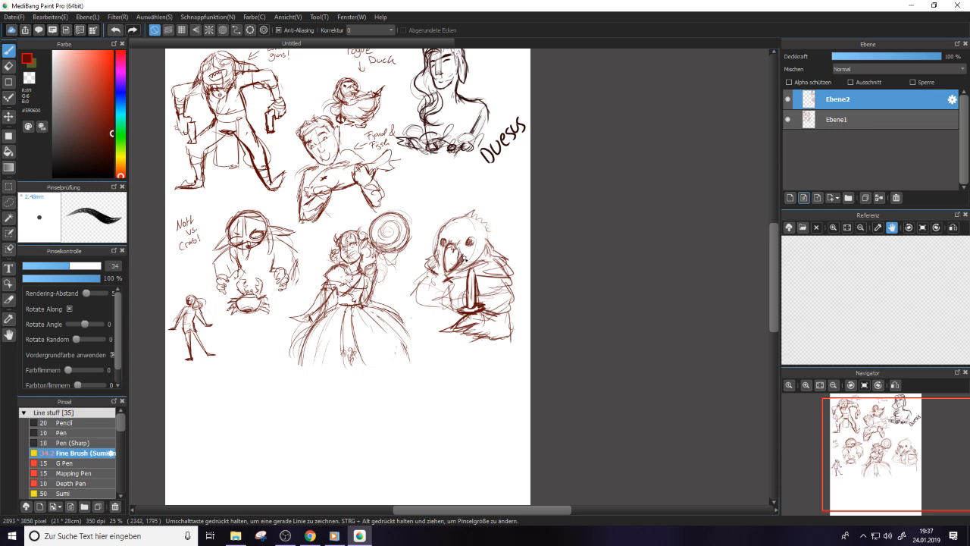
pyautogui.press('e')
pyautogui.press('b')
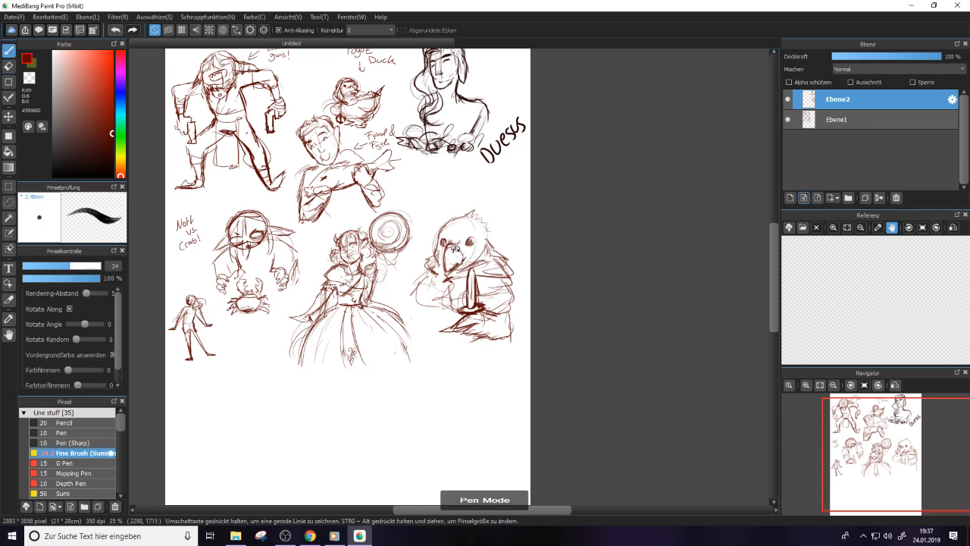
pyautogui.press('e')
pyautogui.press('b')
pyautogui.press('e')
pyautogui.press('b')
pyautogui.press('e')
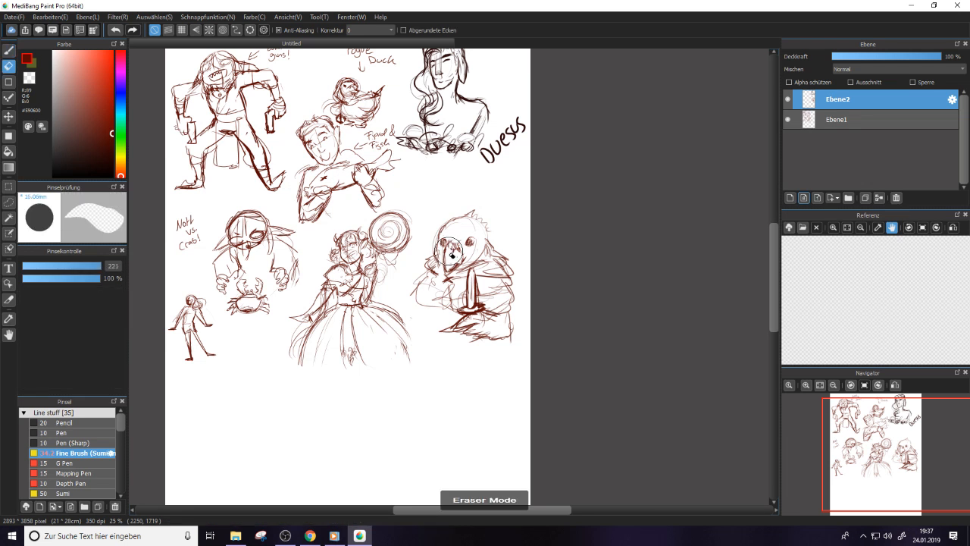
pyautogui.press('b')
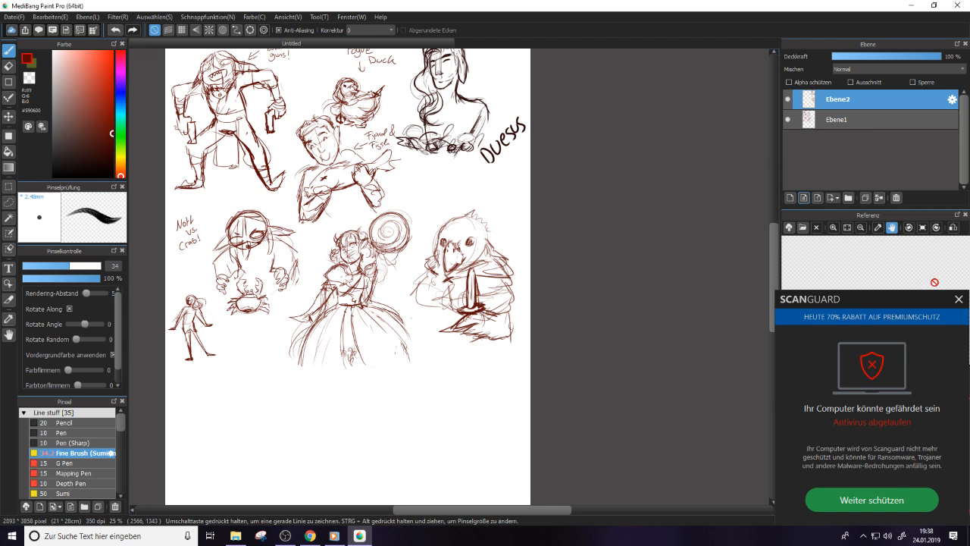
pyautogui.click(955, 299)
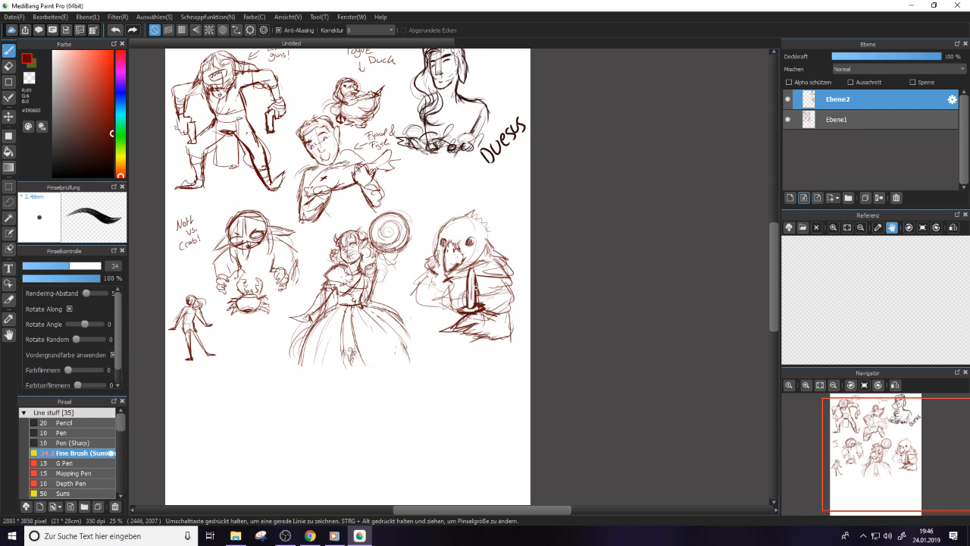
# Switch to Chrome, open the Tumblr dashboard in a new tab and open the topmost unread conversation
pyautogui.click(310, 535)
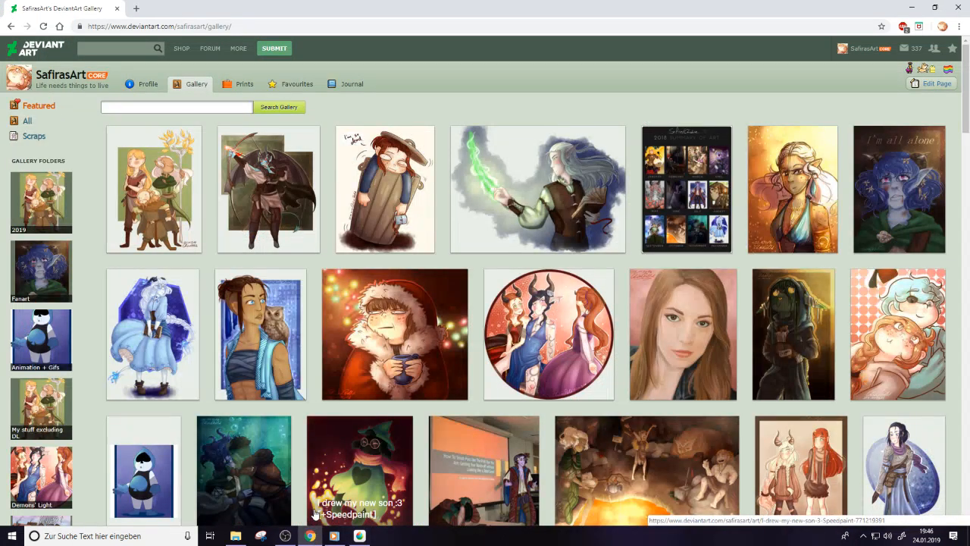
pyautogui.click(135, 8)
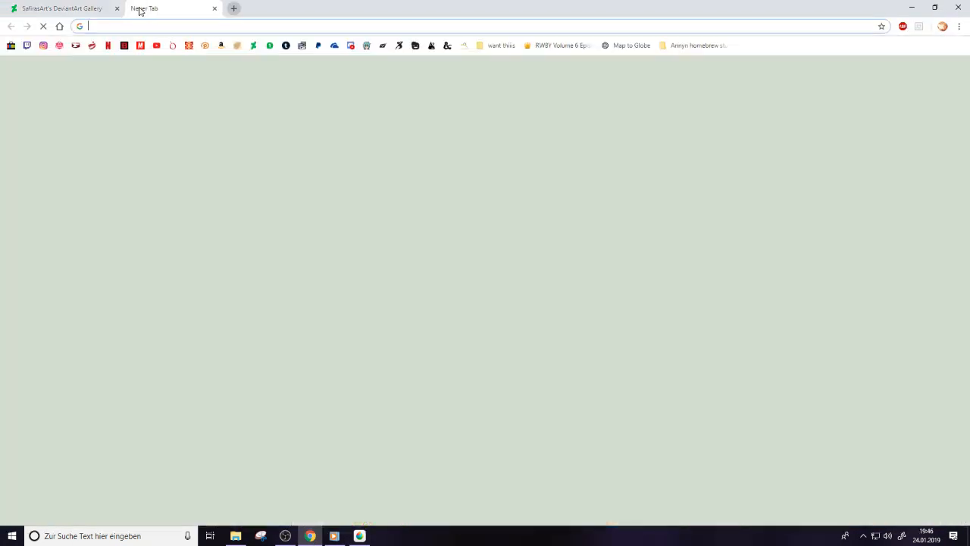
pyautogui.click(286, 46)
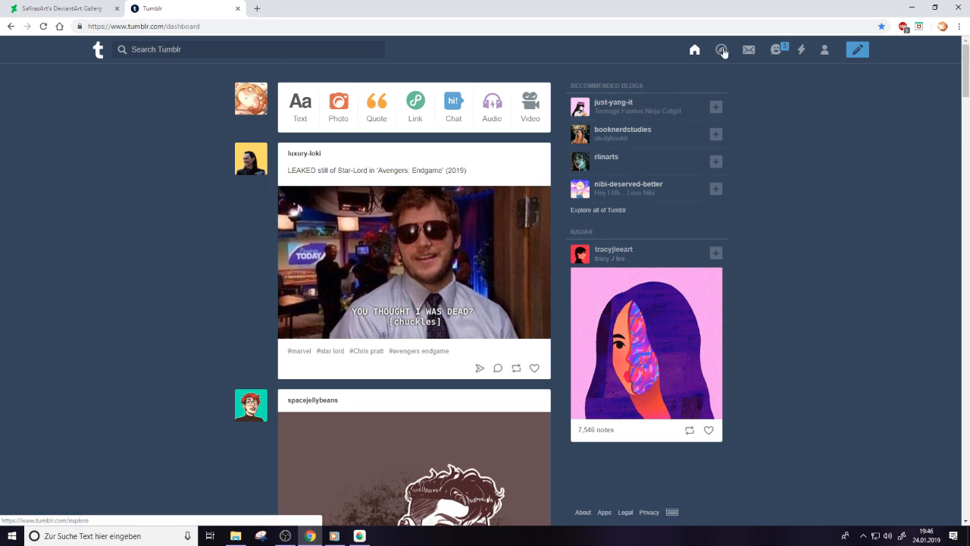
pyautogui.click(775, 51)
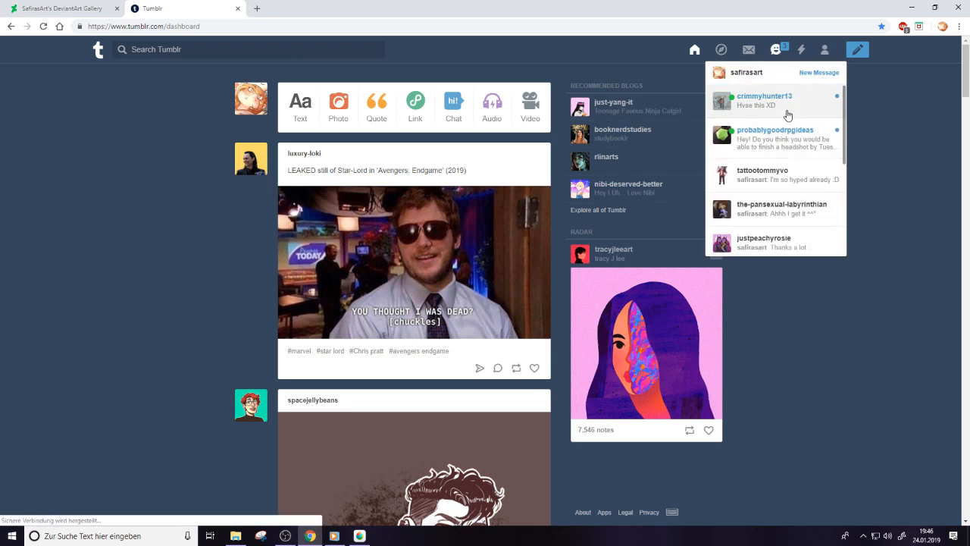
pyautogui.click(788, 114)
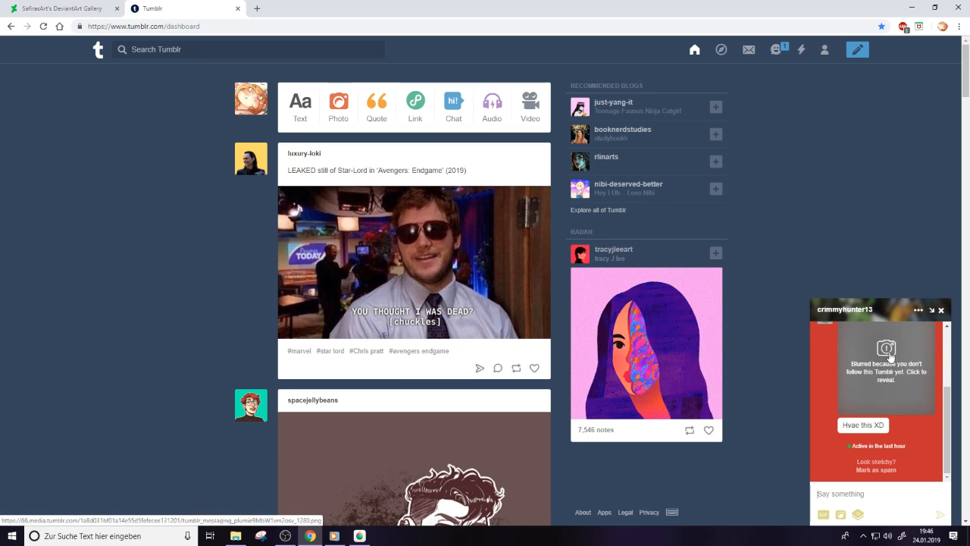
# Reveal the blurred picture in the conversation and view the horned character drawing enlarged
pyautogui.click(887, 388)
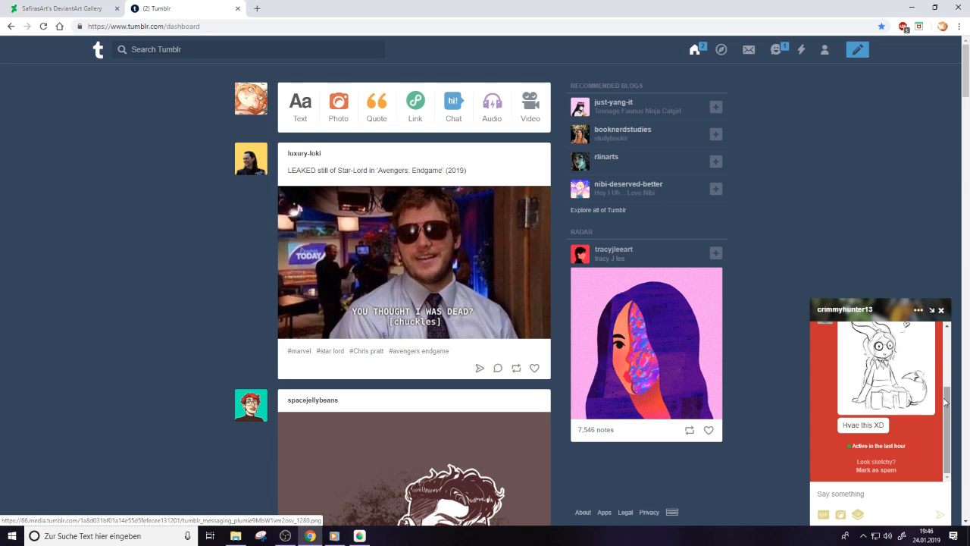
pyautogui.moveTo(946, 401); pyautogui.dragTo(946, 394)
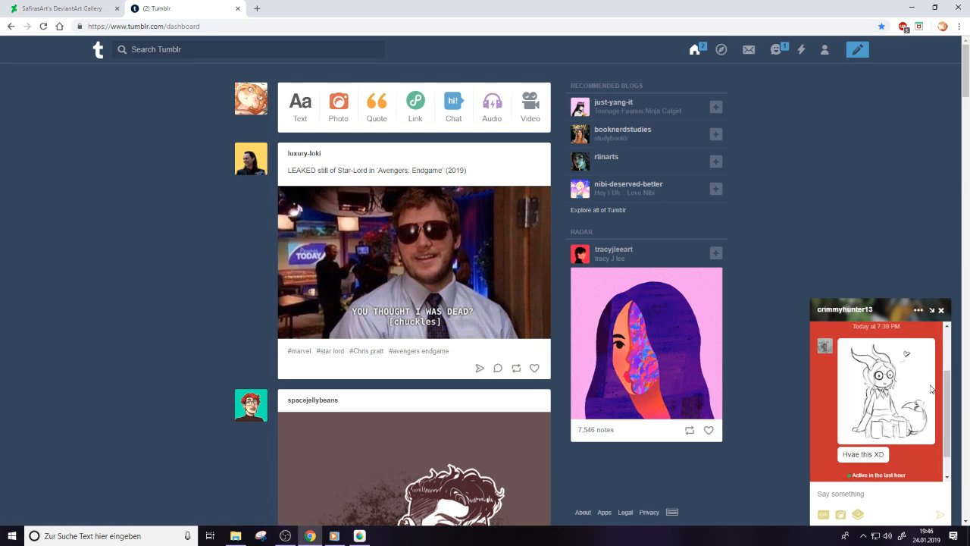
pyautogui.click(910, 391)
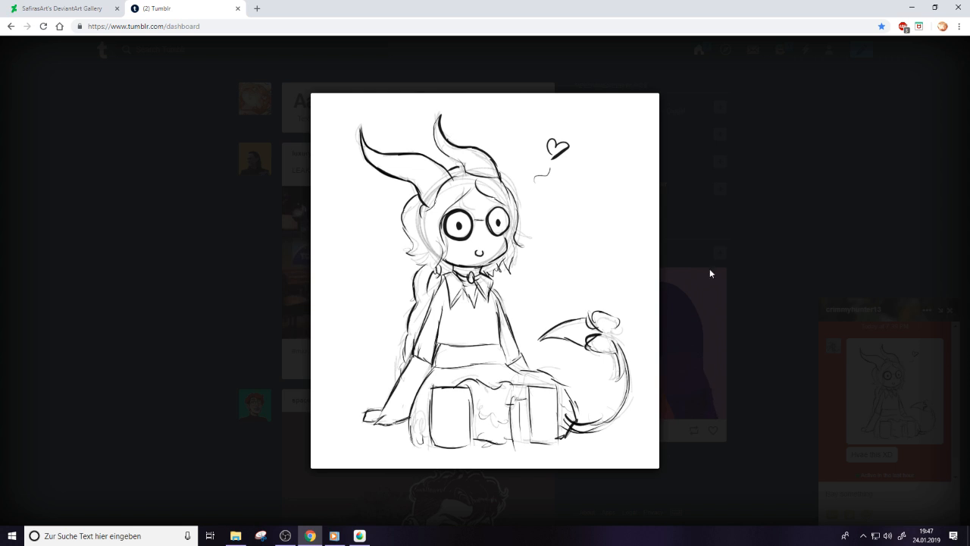
pyautogui.click(801, 373)
# Follow the message sender's blog and browse its posts, closing Tumblr and returning to MediBang Paint Pro
pyautogui.scroll(3, 945, 343)
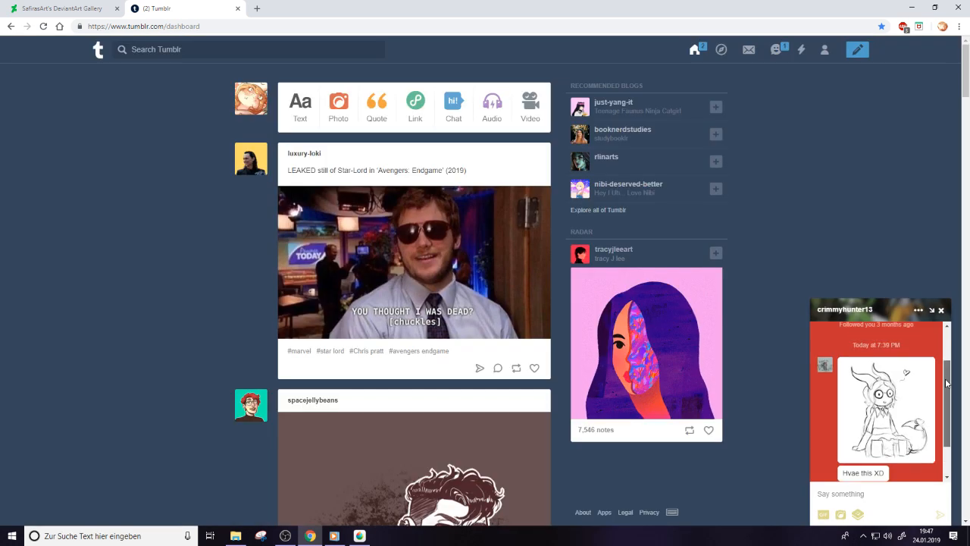
pyautogui.click(876, 341)
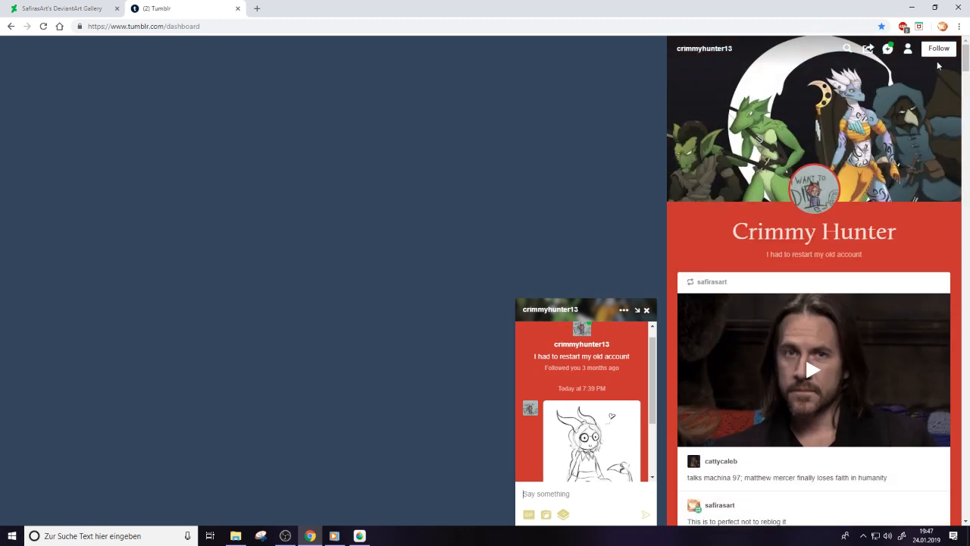
pyautogui.click(940, 50)
pyautogui.moveTo(966, 58)
pyautogui.mouseDown()
pyautogui.moveTo(946, 180)
pyautogui.moveTo(946, 91)
pyautogui.moveTo(928, 136)
pyautogui.moveTo(919, 311)
pyautogui.moveTo(919, 302)
pyautogui.mouseUp()
pyautogui.scroll(-3, 919, 307)
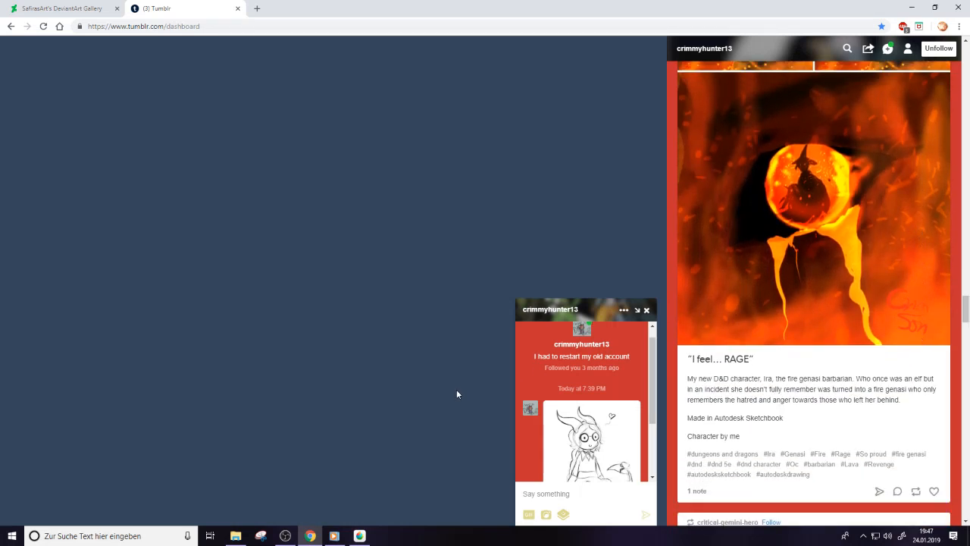
pyautogui.click(463, 385)
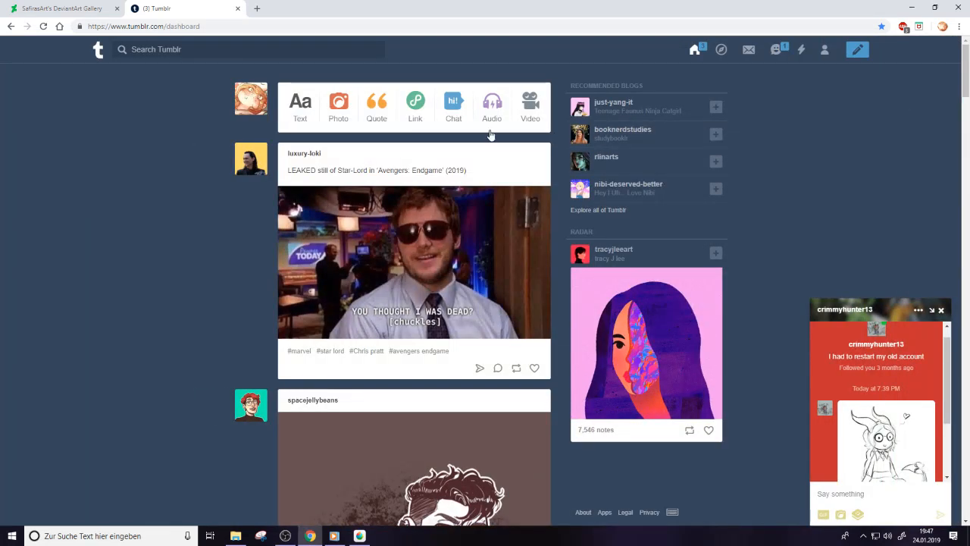
pyautogui.click(238, 9)
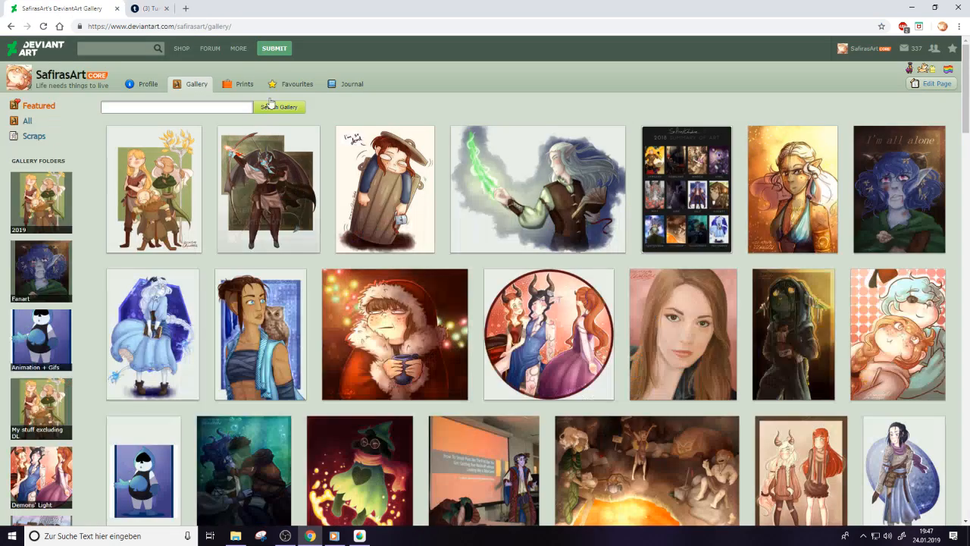
pyautogui.click(360, 534)
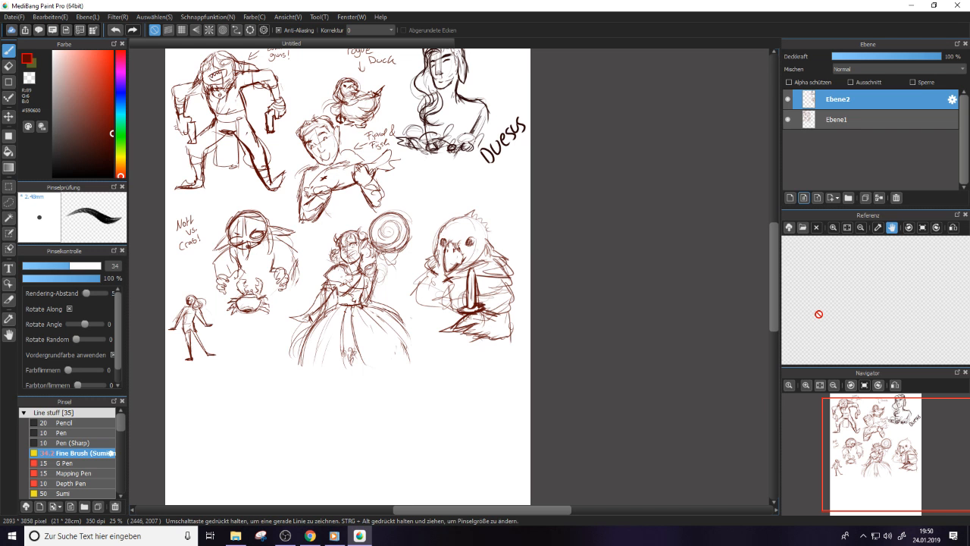
# Switch back to Chrome and reopen the Tumblr conversation containing the horned character drawing in a new tab
pyautogui.click(310, 536)
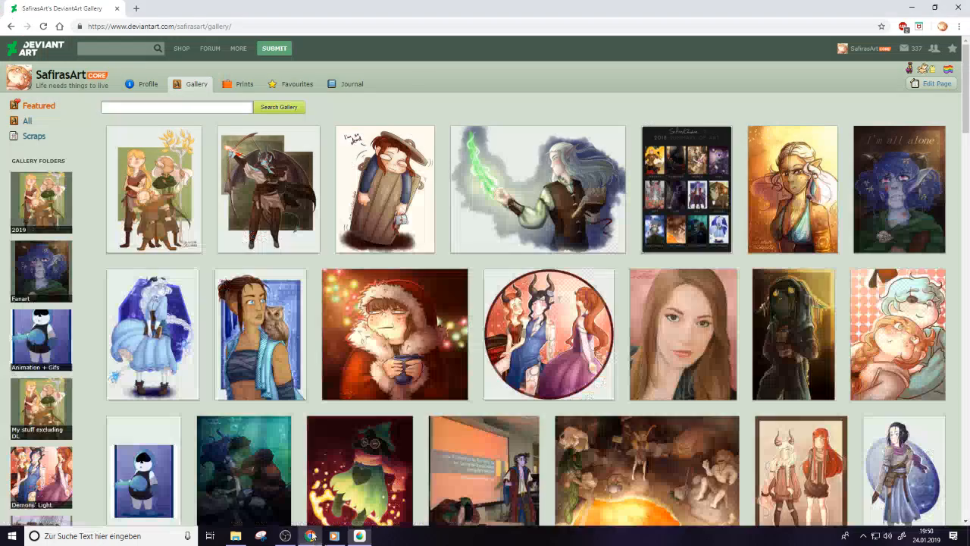
pyautogui.click(139, 7)
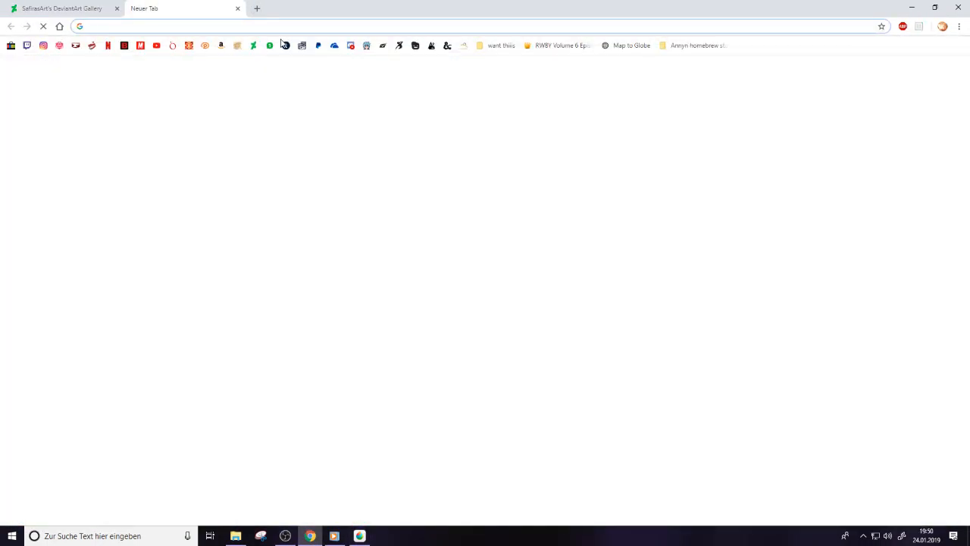
pyautogui.click(286, 46)
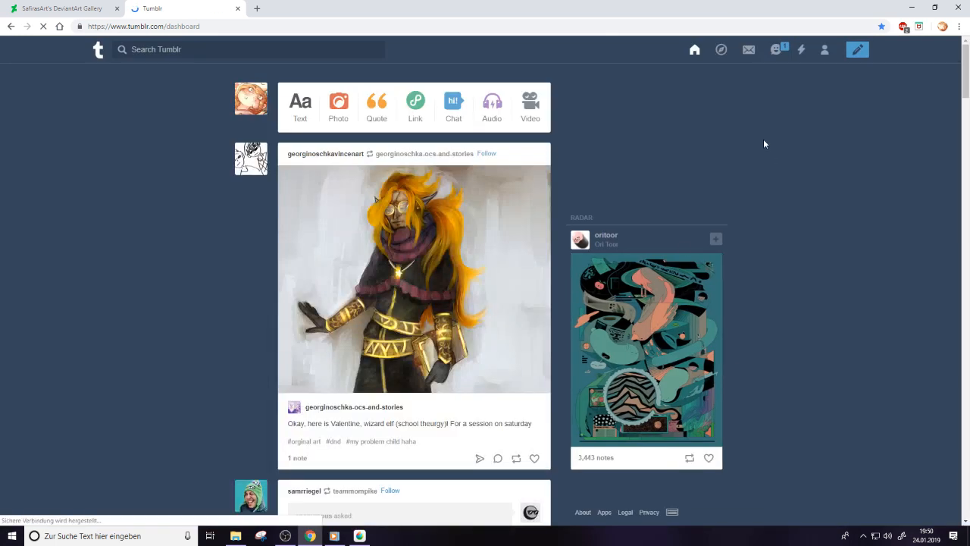
pyautogui.click(775, 50)
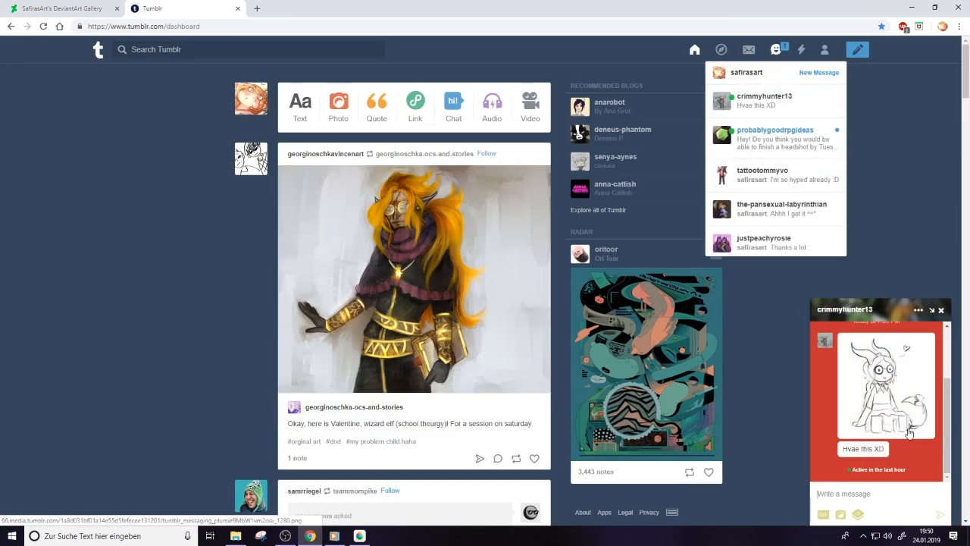
# Send the reply "KLHSDKAJHSAKJBHDASKJH IT's amazing!!! thanks you so so much I love it!!!!!", close Tumblr and return to MediBang Paint Pro
pyautogui.write('KLHSDKAJHSAKJBHD')
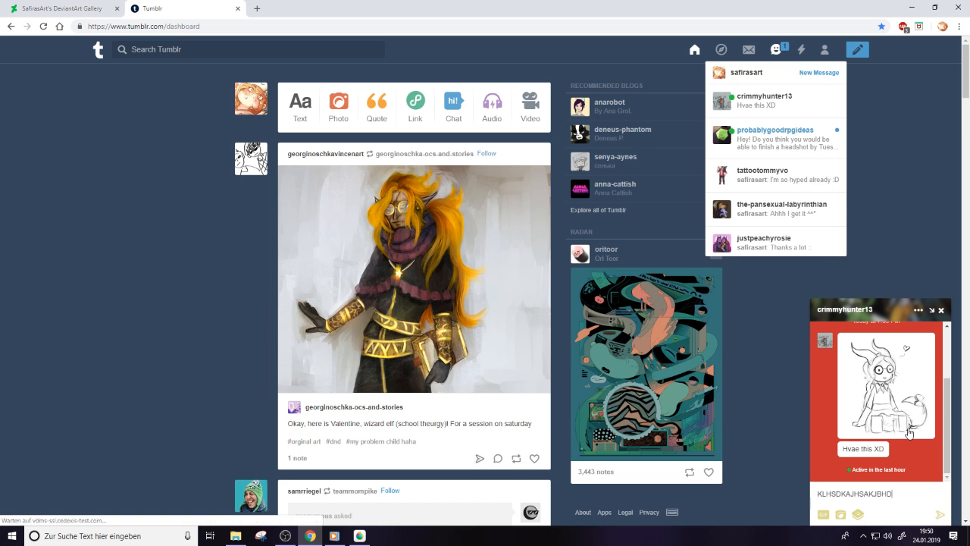
pyautogui.write("ASKJH IT's amazing!!! thanks you so so much I ")
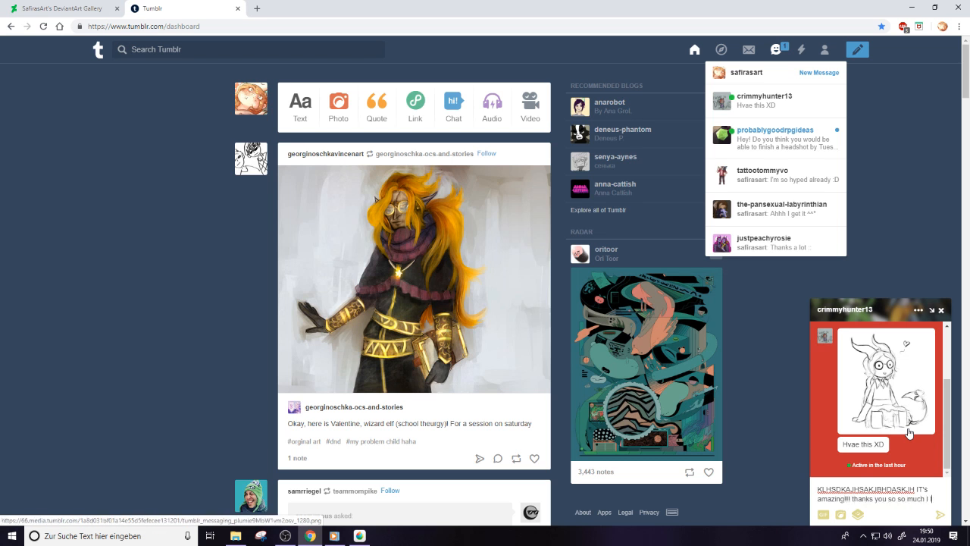
pyautogui.write('love it!!!!!')
pyautogui.press('Return')
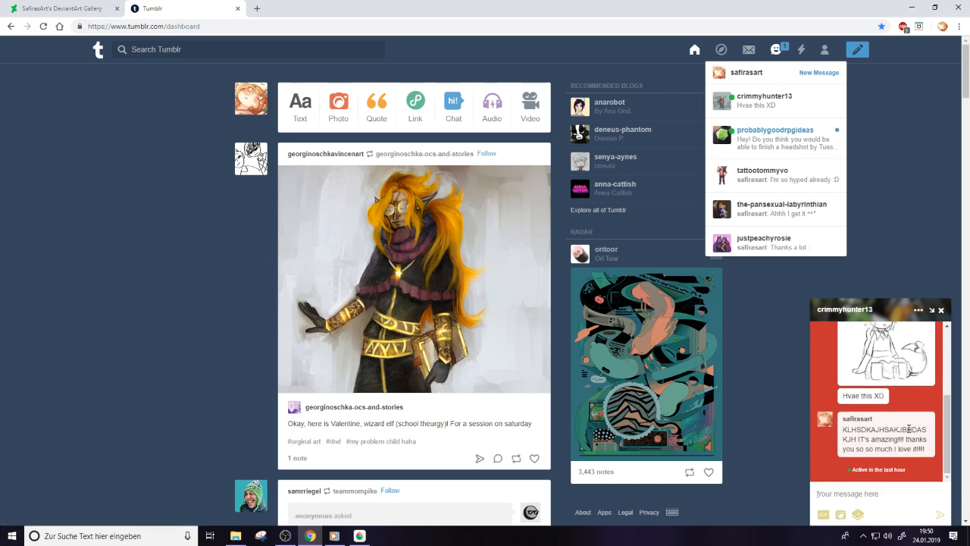
pyautogui.click(238, 9)
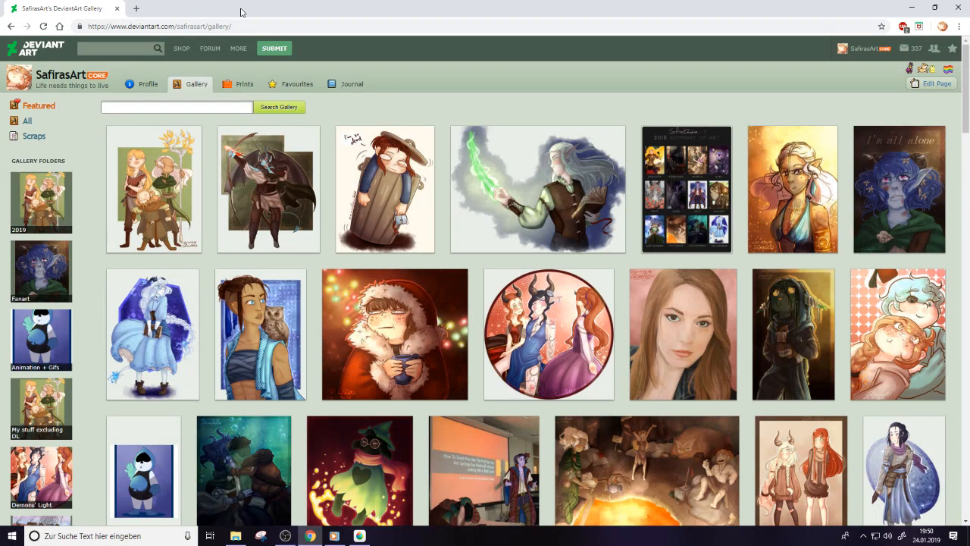
pyautogui.click(359, 532)
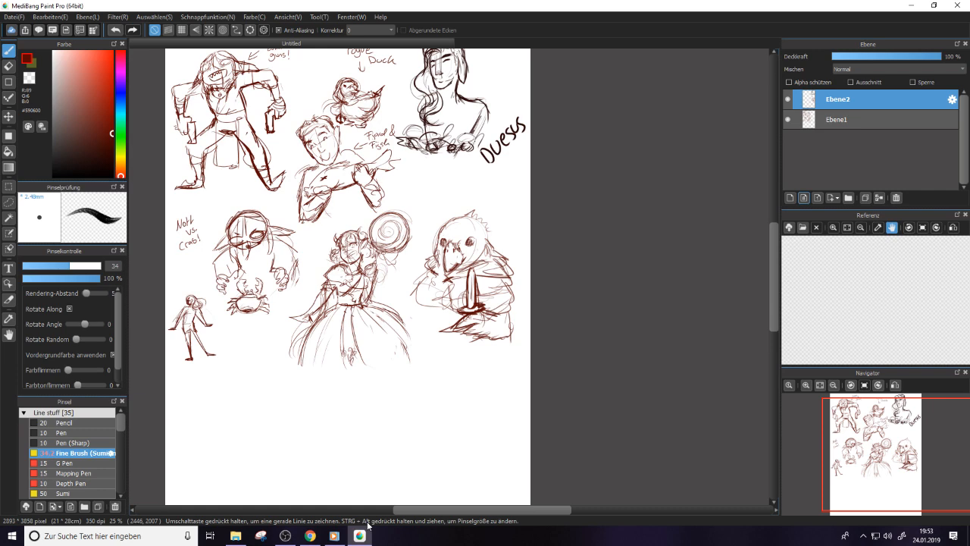
# In Chrome, search YouTube for "it didn't work I'm still sad" and watch the clip "No I'm still sad it didn't work"
pyautogui.click(310, 536)
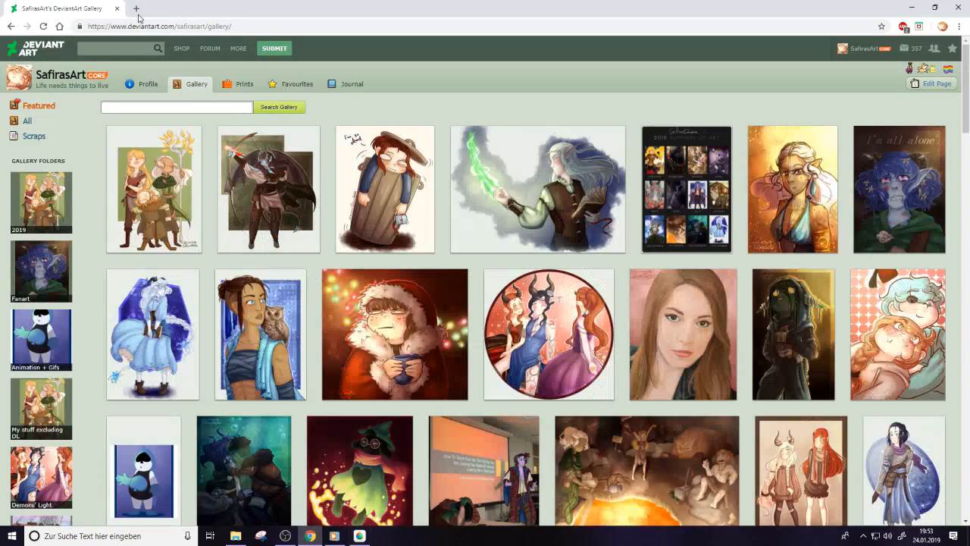
pyautogui.hotkey('ctrl', 't')
pyautogui.click(157, 49)
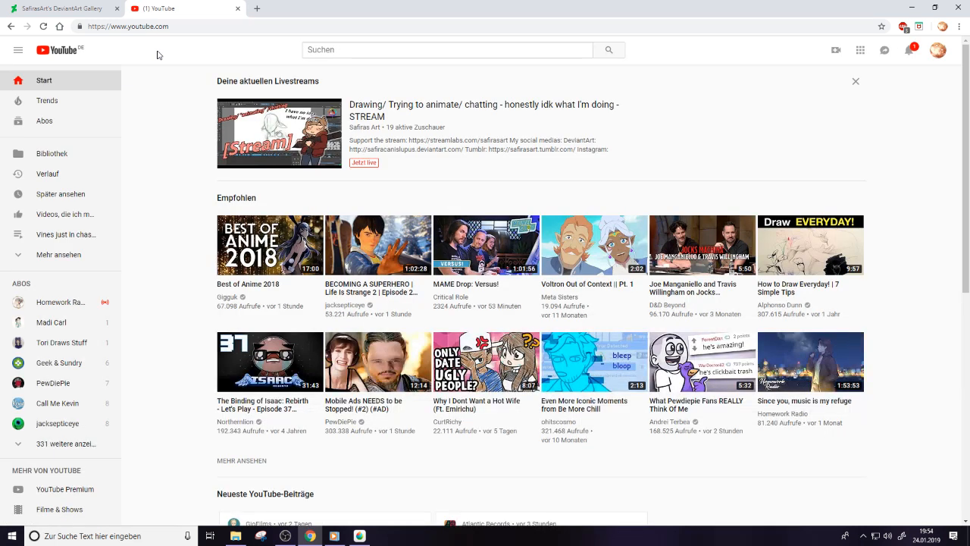
pyautogui.click(422, 51)
pyautogui.write('it di')
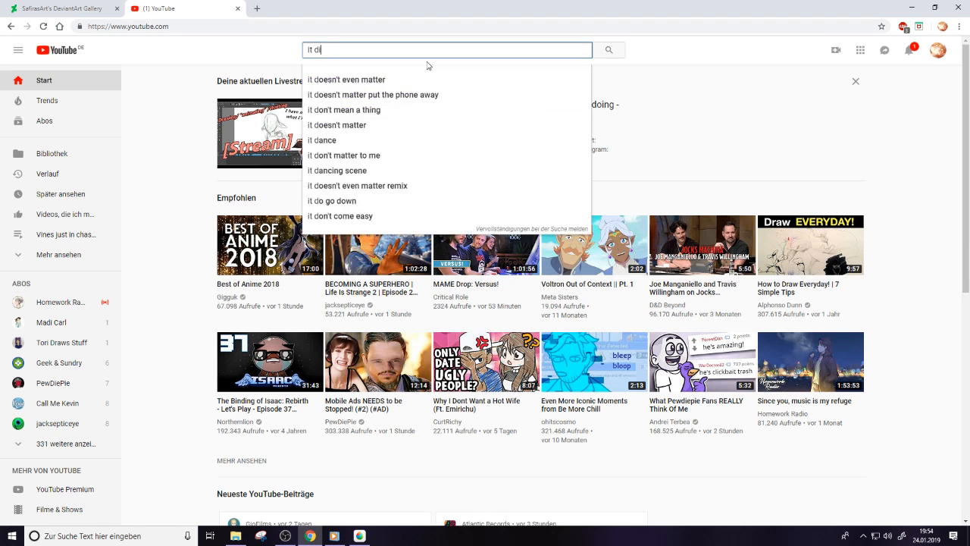
pyautogui.write("dn't work I'm still sad")
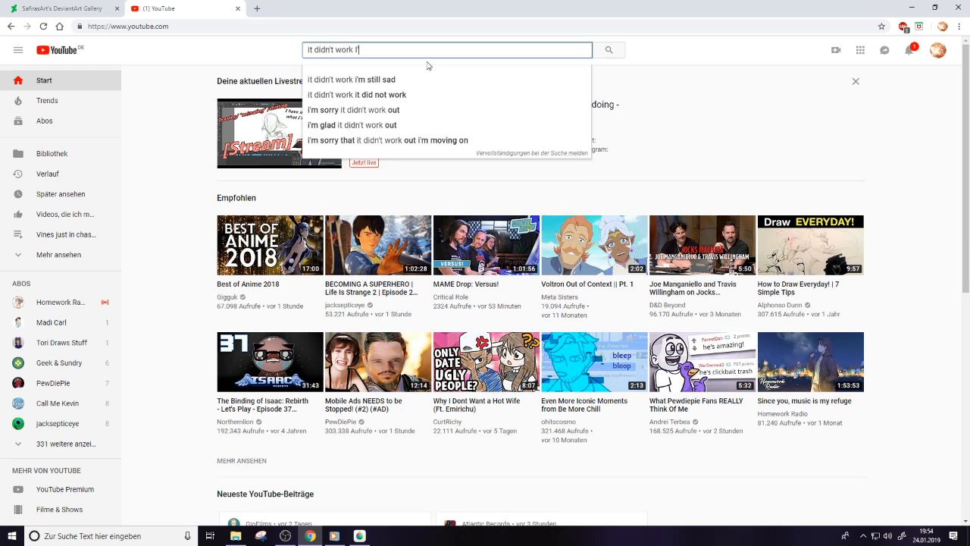
pyautogui.press('Return')
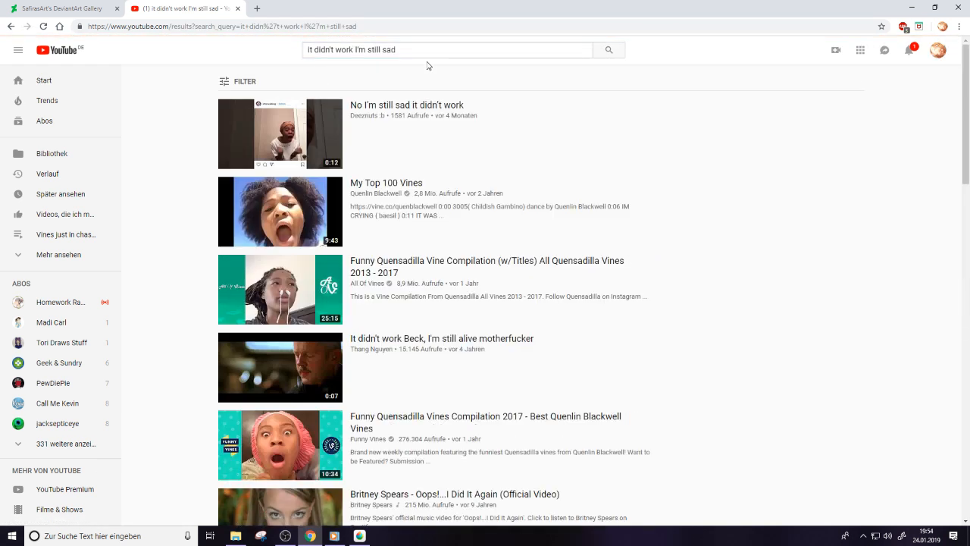
pyautogui.click(286, 135)
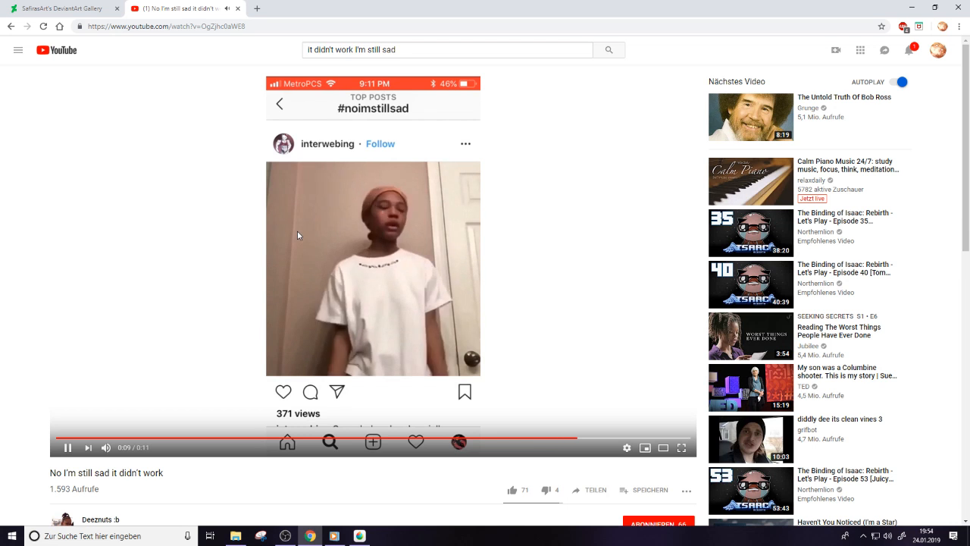
pyautogui.click(305, 221)
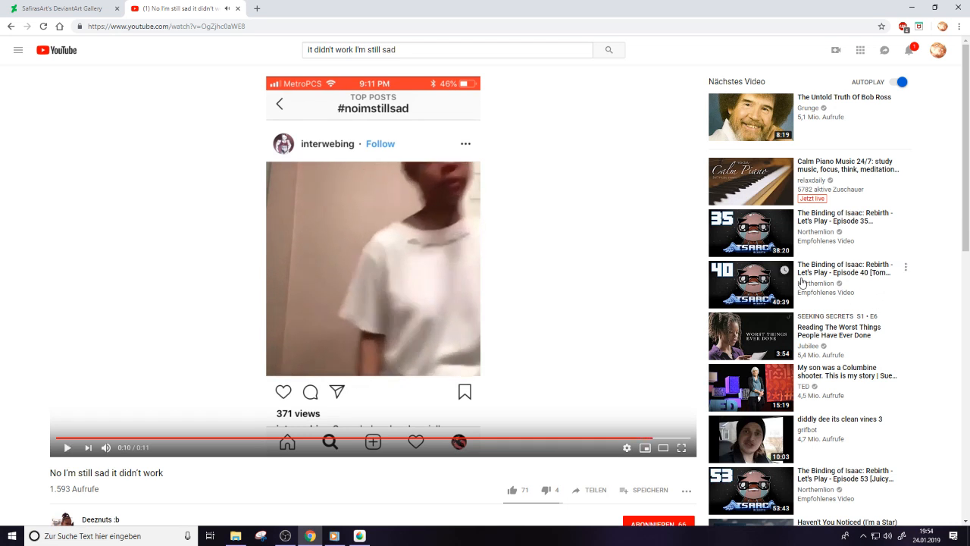
# Save the clip to the playlist "Vines just in chase I make another Critical role Vine thingy", return to YouTube's home page and clear the search text
pyautogui.click(657, 489)
pyautogui.click(718, 184)
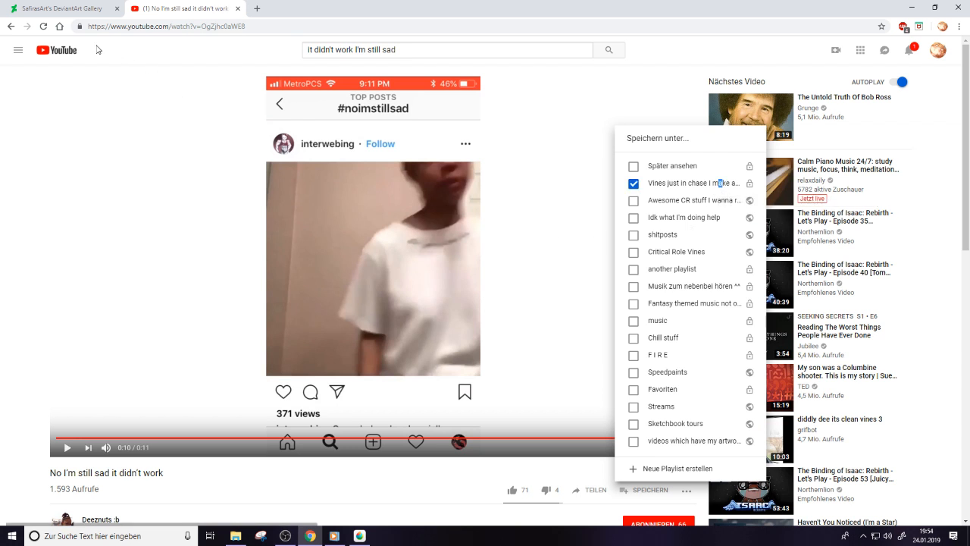
pyautogui.click(73, 56)
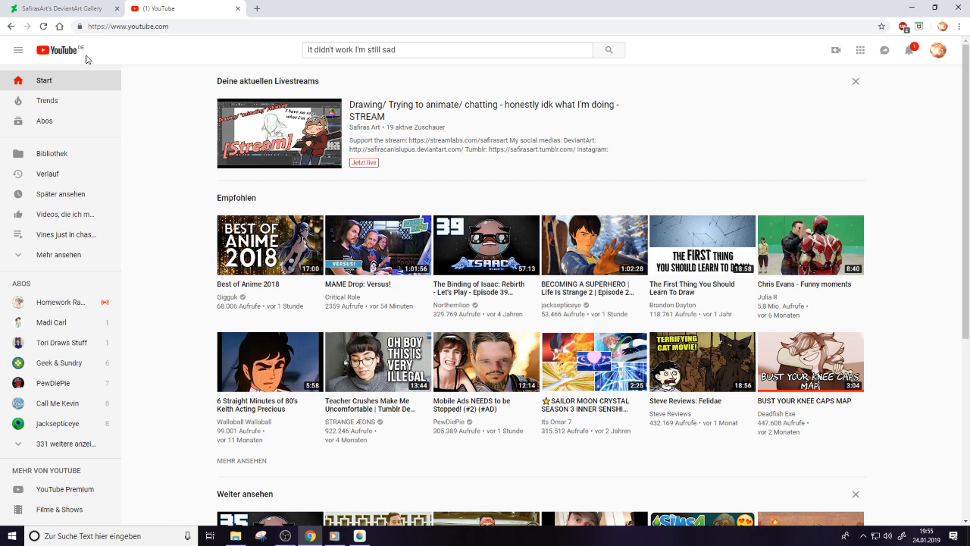
pyautogui.moveTo(422, 47); pyautogui.dragTo(192, 55)
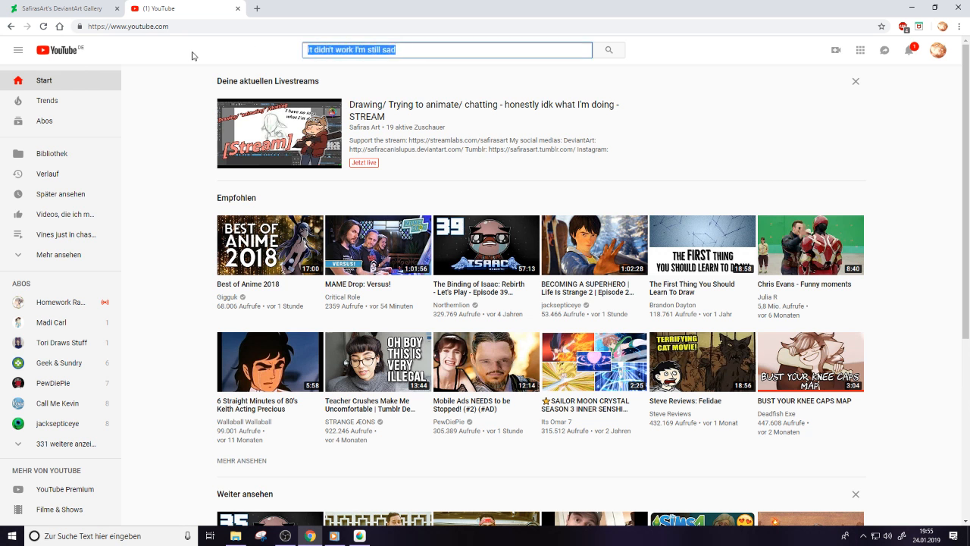
pyautogui.press('BackSpace')
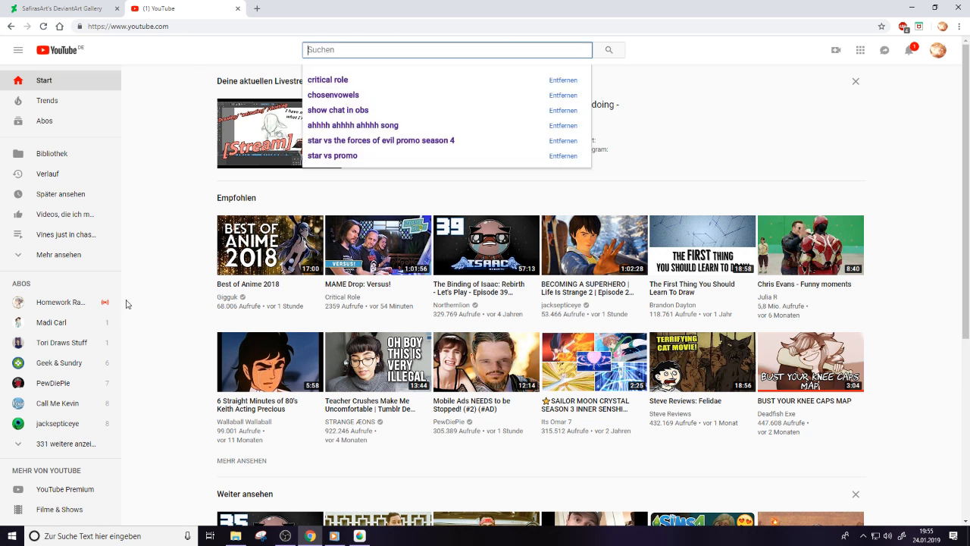
# Remove "Annie Are You Ok" from the playlist "Vines just in chase I make another Critical role Vine thingy", then return to YouTube's home page
pyautogui.click(84, 235)
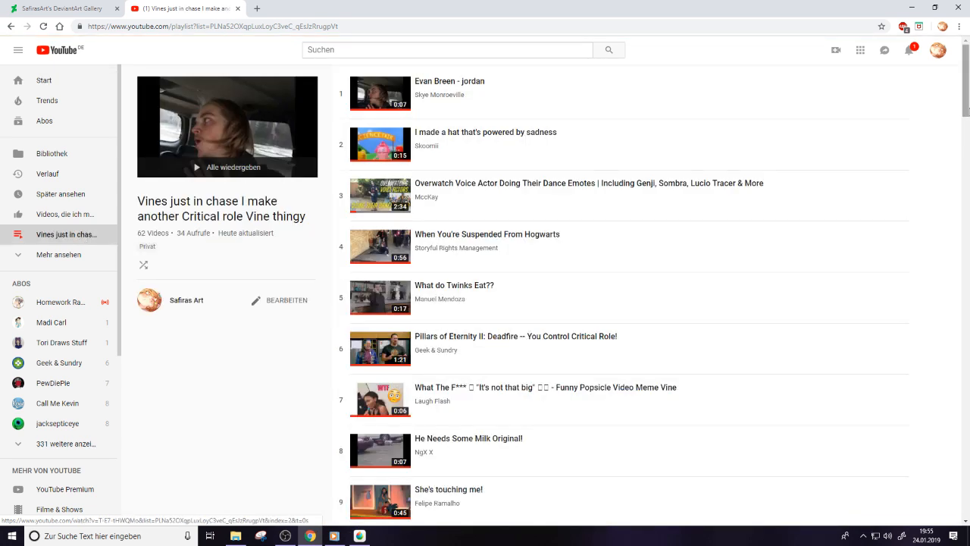
pyautogui.moveTo(965, 96); pyautogui.dragTo(898, 285)
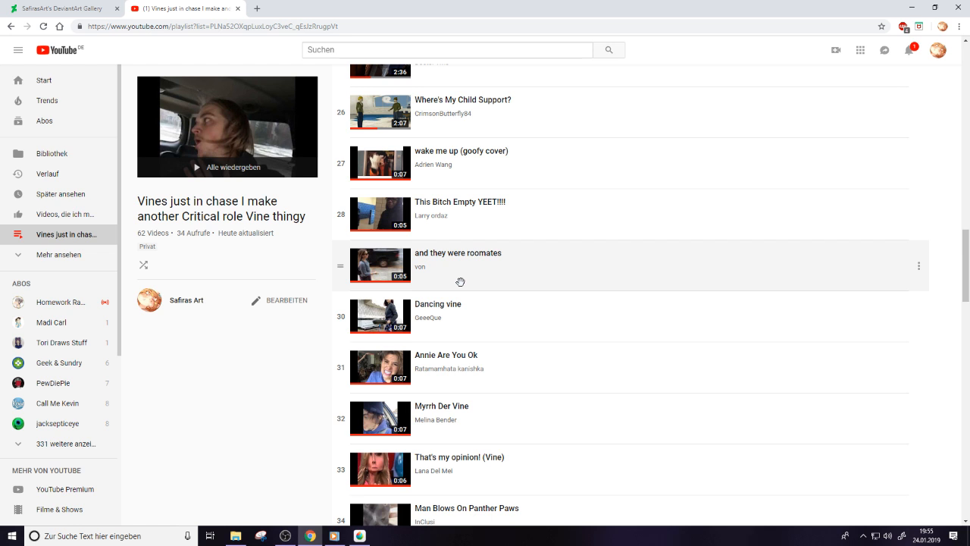
pyautogui.click(918, 372)
pyautogui.click(918, 374)
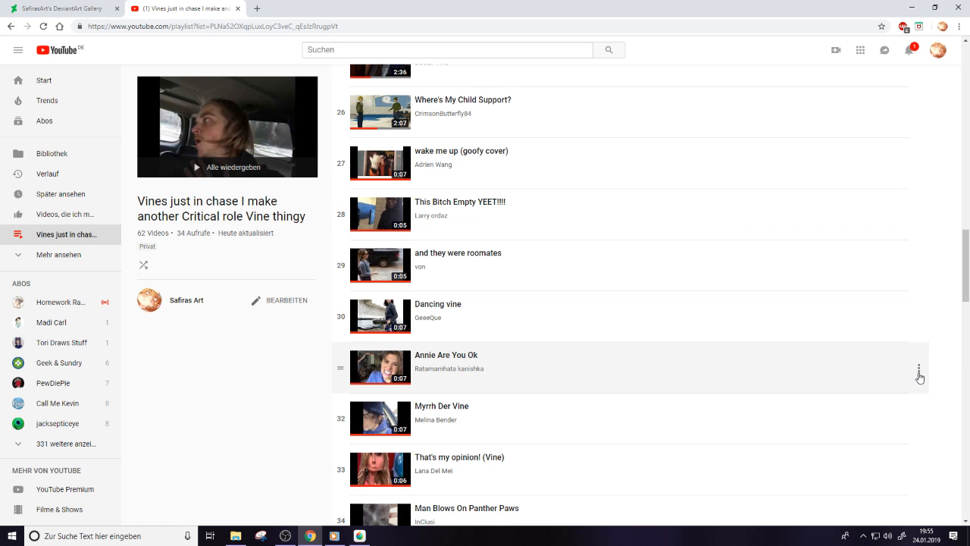
pyautogui.click(919, 370)
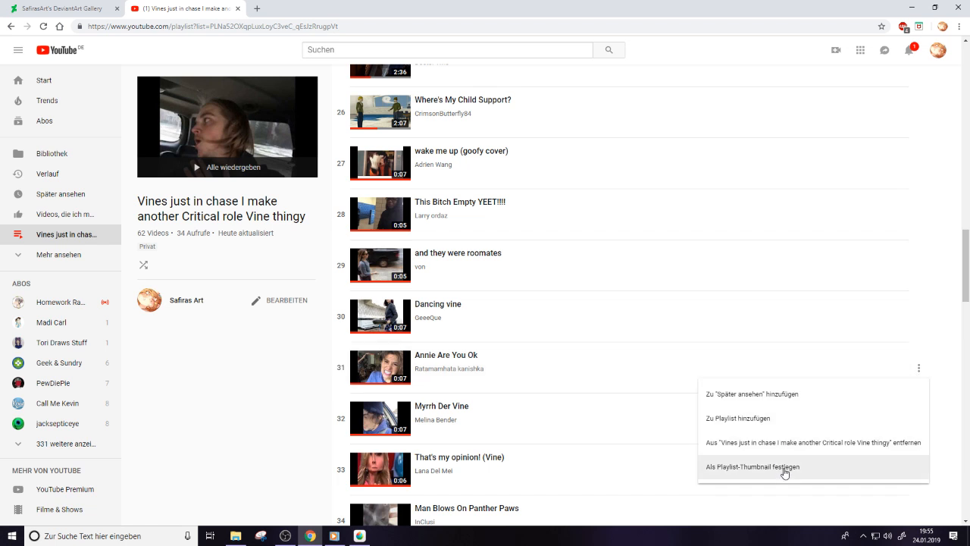
pyautogui.click(802, 445)
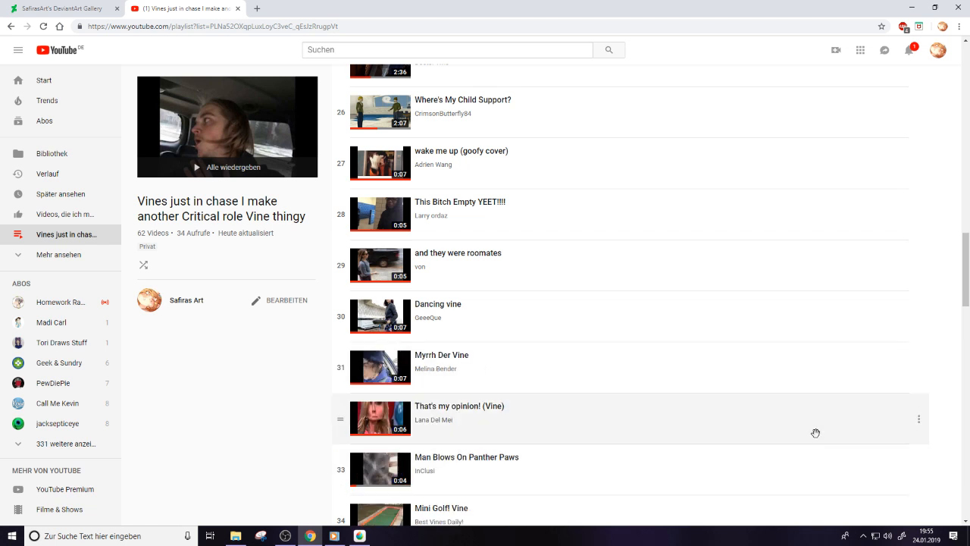
pyautogui.scroll(-1, 965, 267)
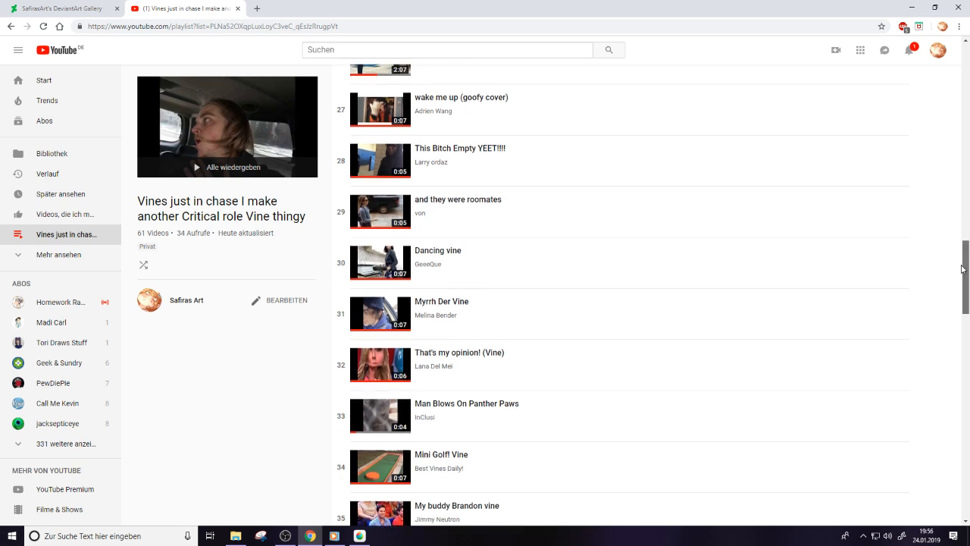
pyautogui.scroll(7, 693, 82)
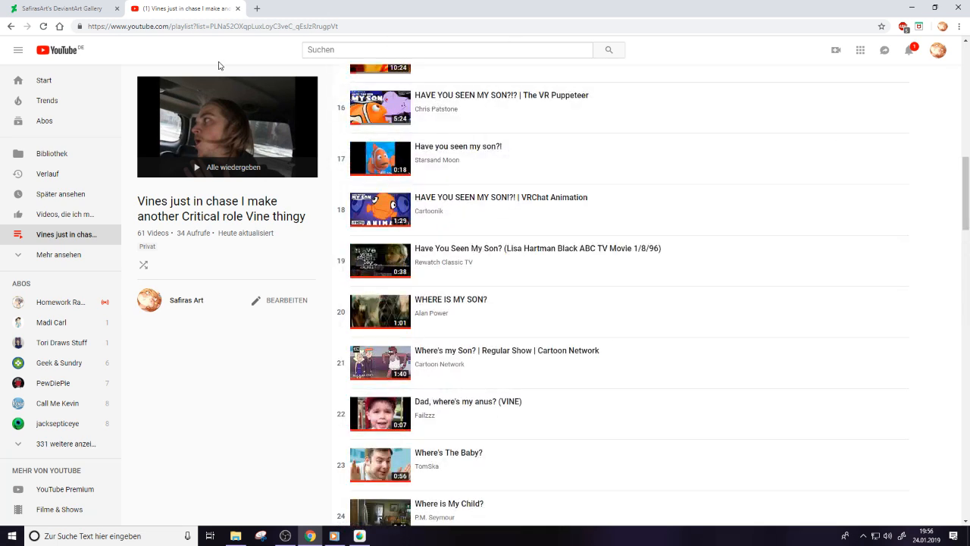
pyautogui.click(64, 58)
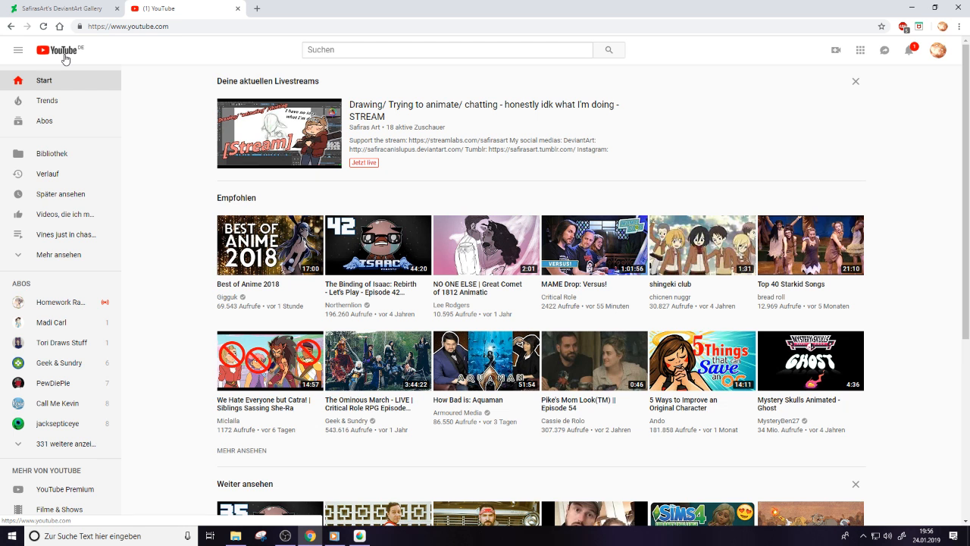
# Open Instagram in a new tab, search for "pretty_for_cheap" and view that profile
pyautogui.click(257, 8)
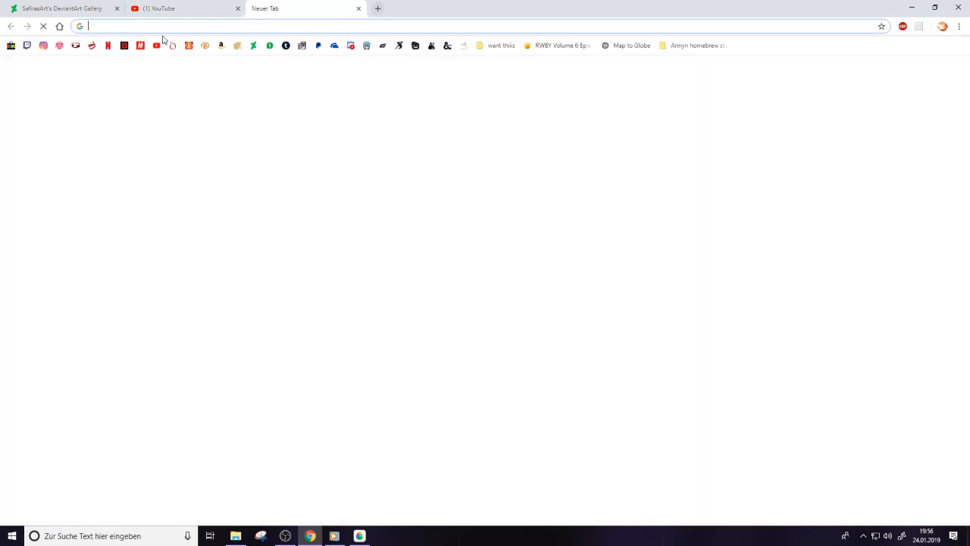
pyautogui.click(43, 45)
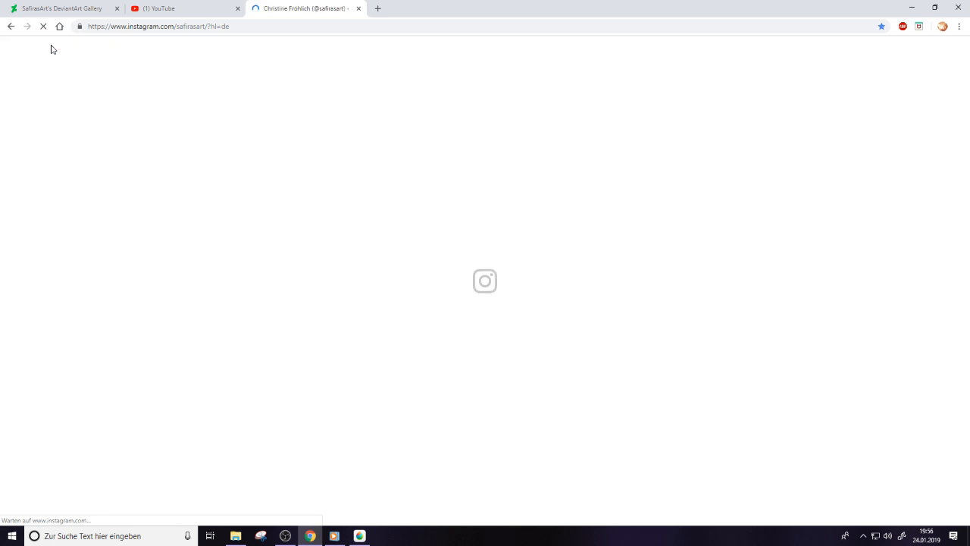
pyautogui.click(485, 94)
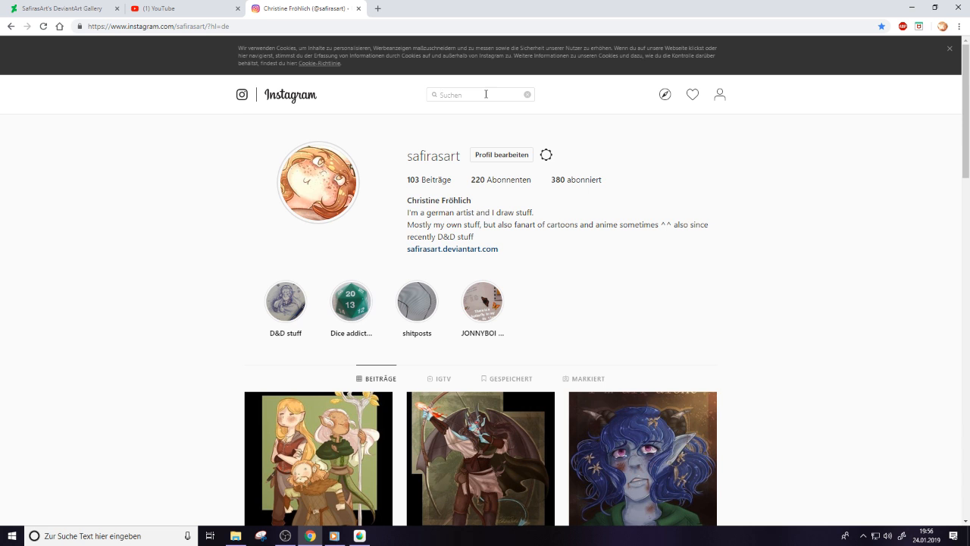
pyautogui.write('pretty_for')
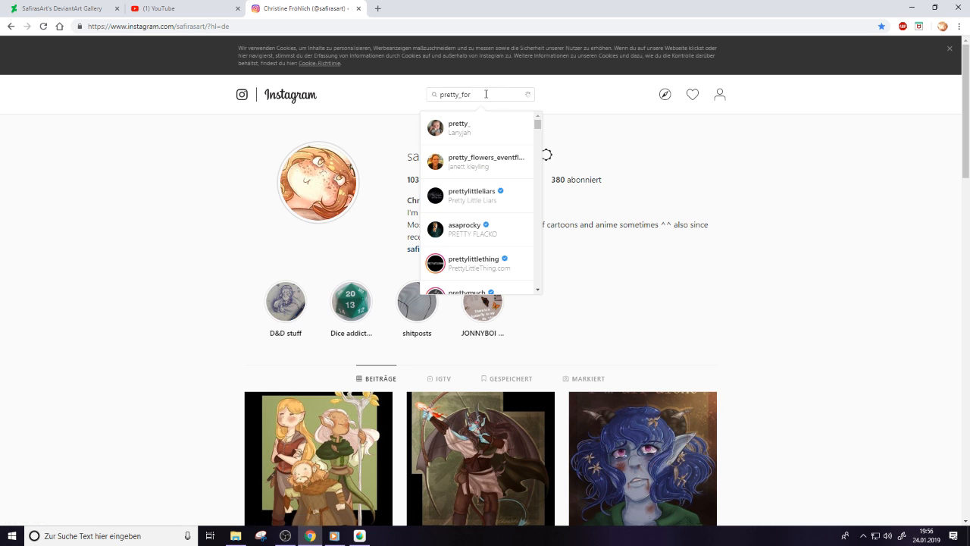
pyautogui.write('_')
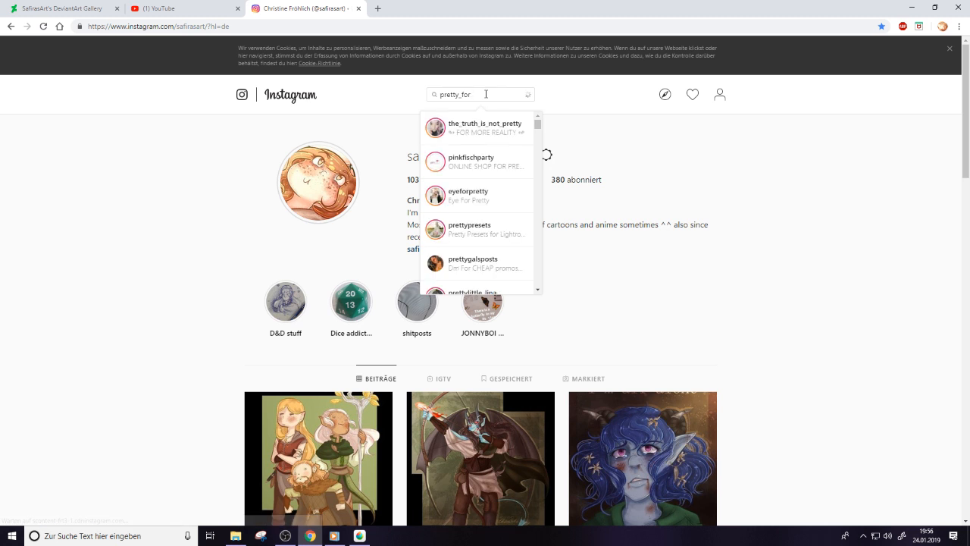
pyautogui.write('ch')
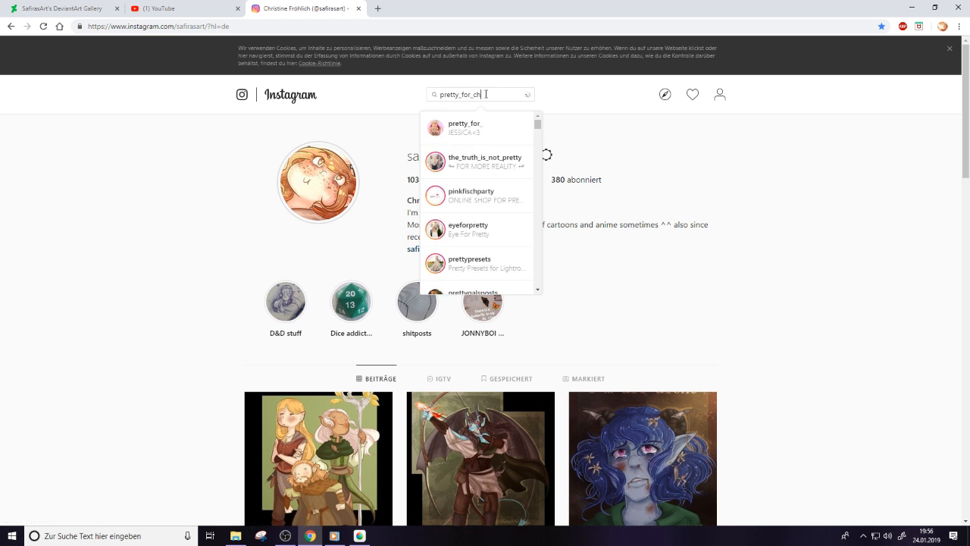
pyautogui.write('eap')
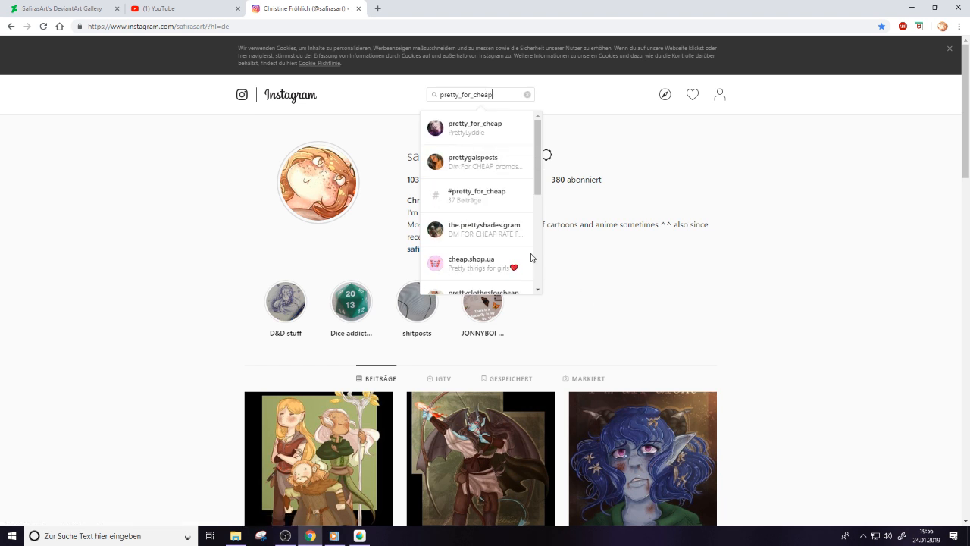
pyautogui.click(488, 127)
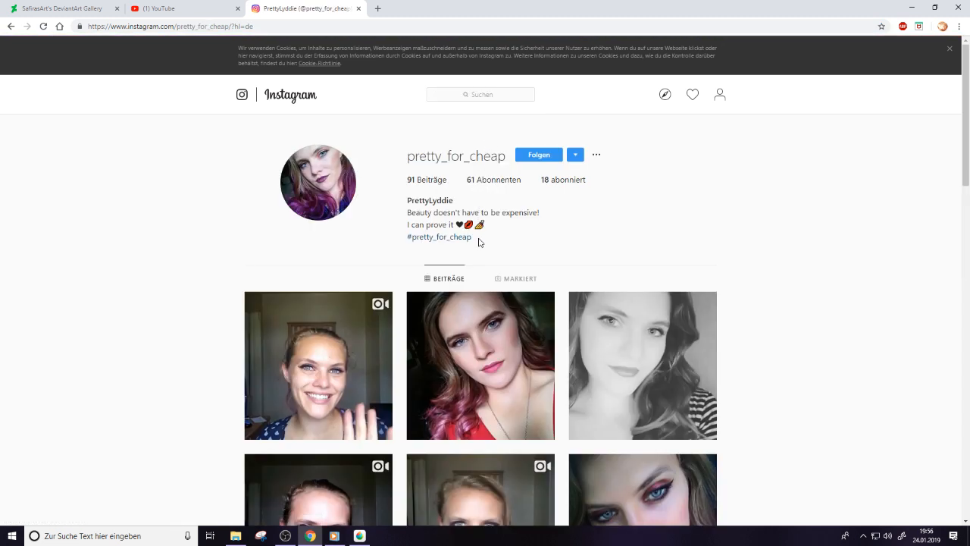
# Close the Instagram profile and open Reddit's Combat Medic Fighter Archetype post in the new tab
pyautogui.click(377, 8)
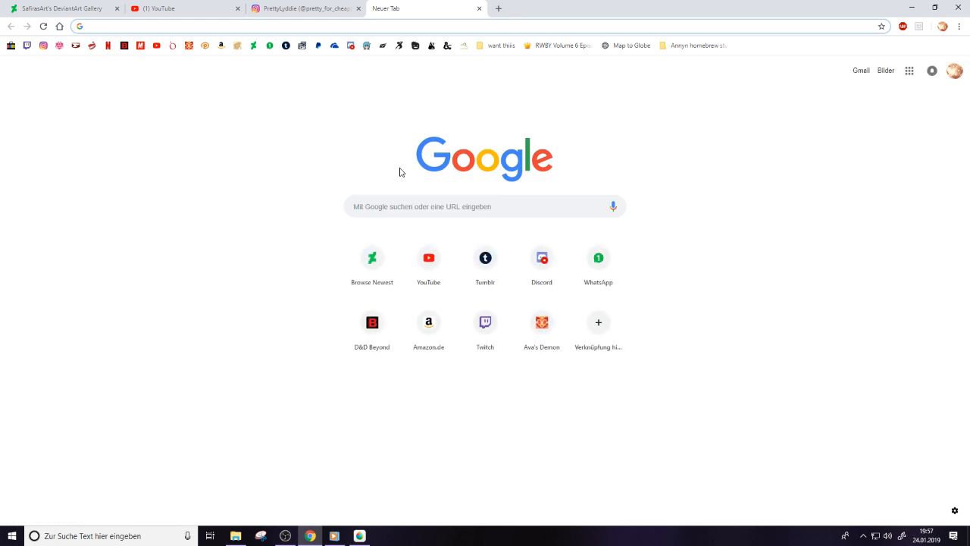
pyautogui.click(359, 8)
pyautogui.write('reddit')
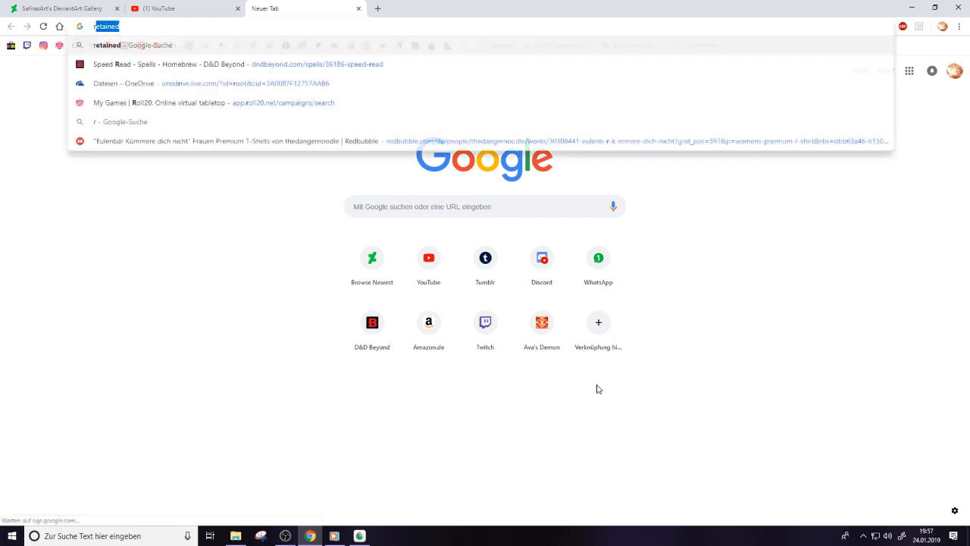
pyautogui.press('Return')
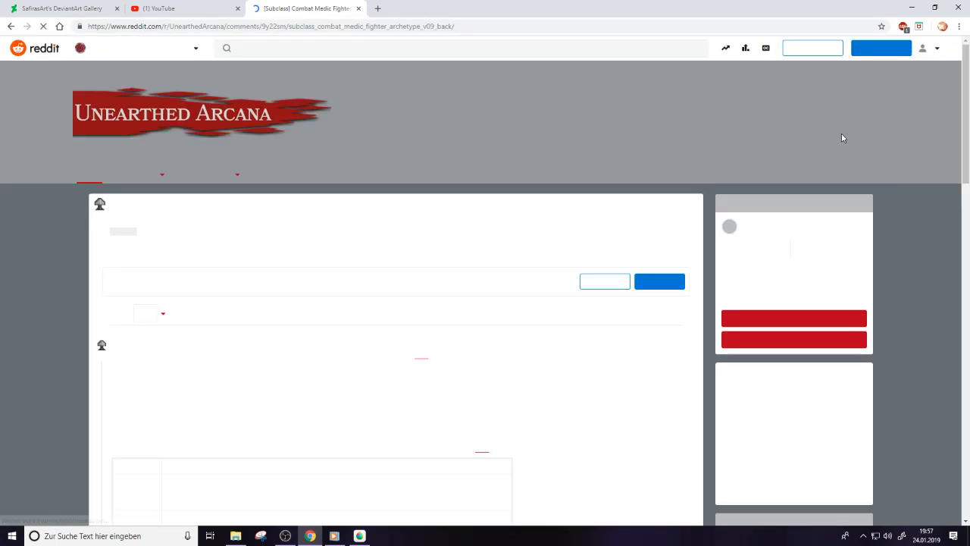
# Sign in to Reddit with the account username and password, and save the login in the browser
pyautogui.click(929, 50)
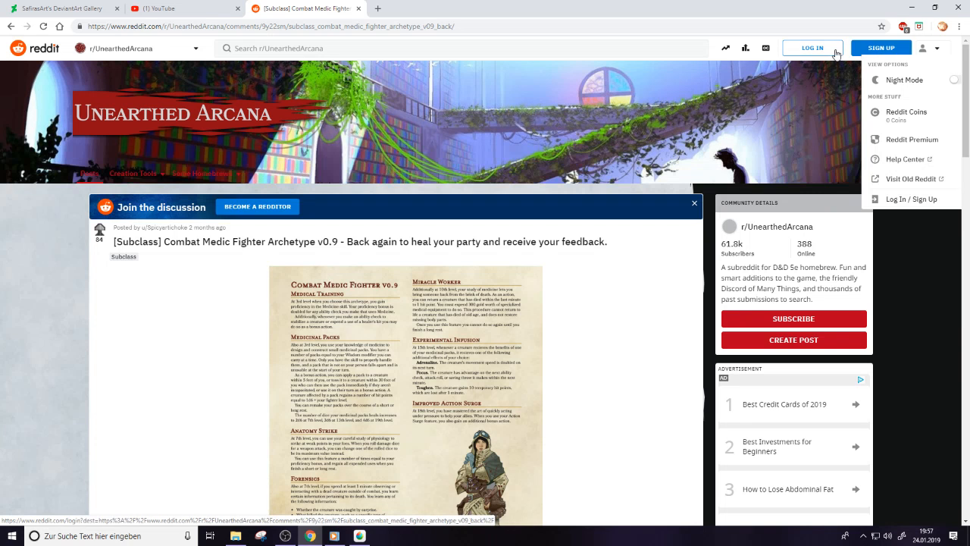
pyautogui.click(836, 49)
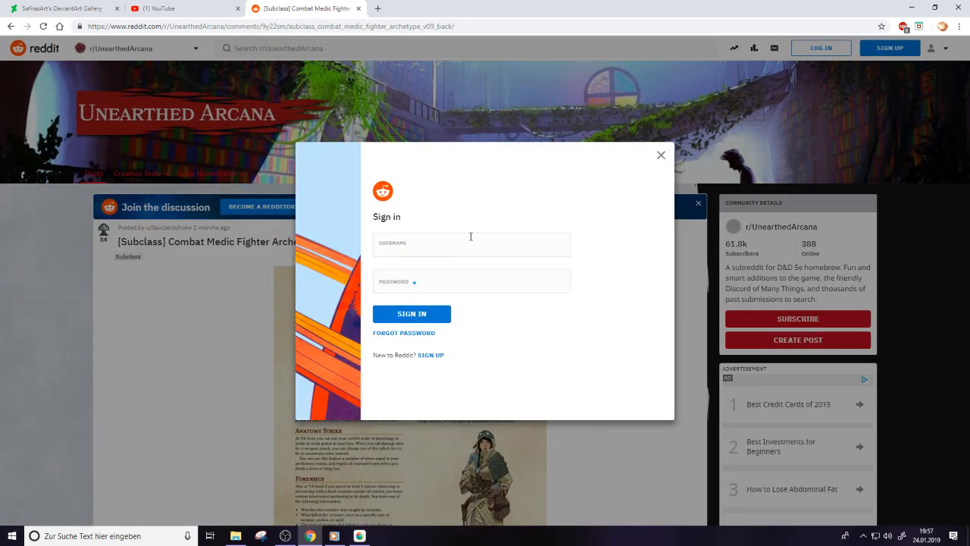
pyautogui.write('safirasArt')
pyautogui.click(486, 287)
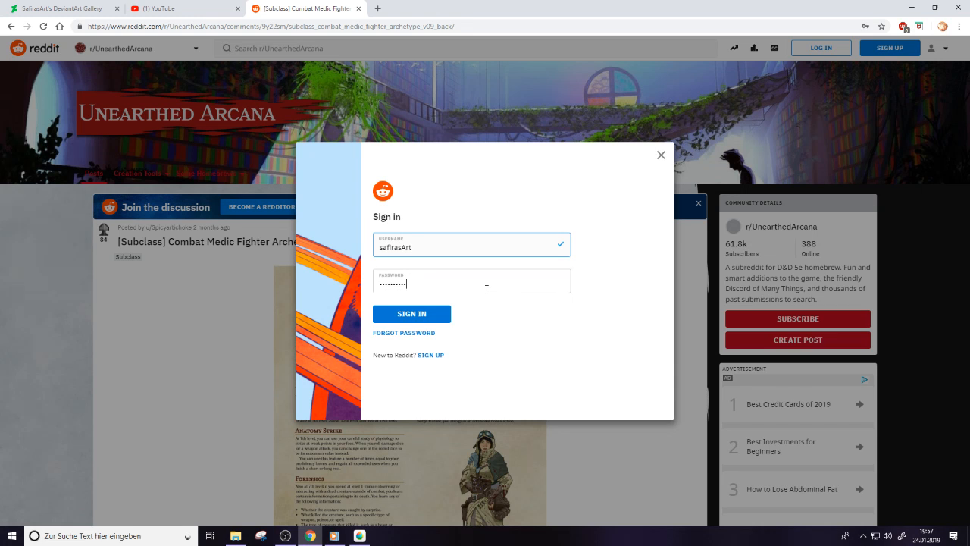
pyautogui.click(436, 315)
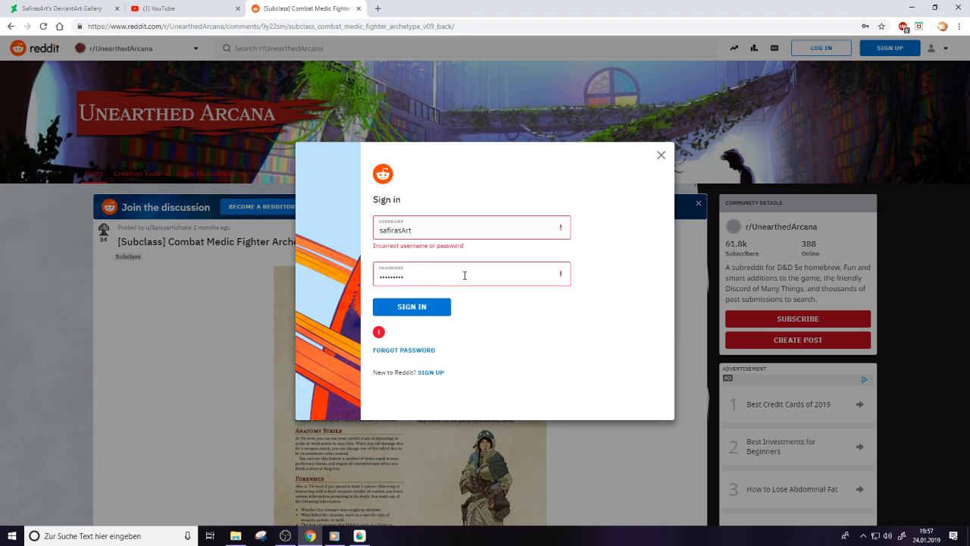
pyautogui.press('BackSpace')
pyautogui.press('Return')
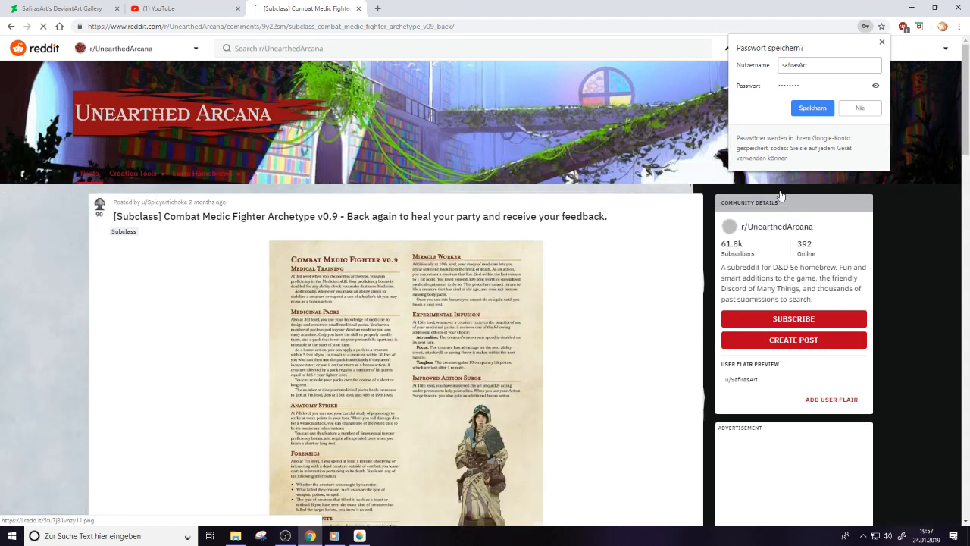
pyautogui.click(813, 108)
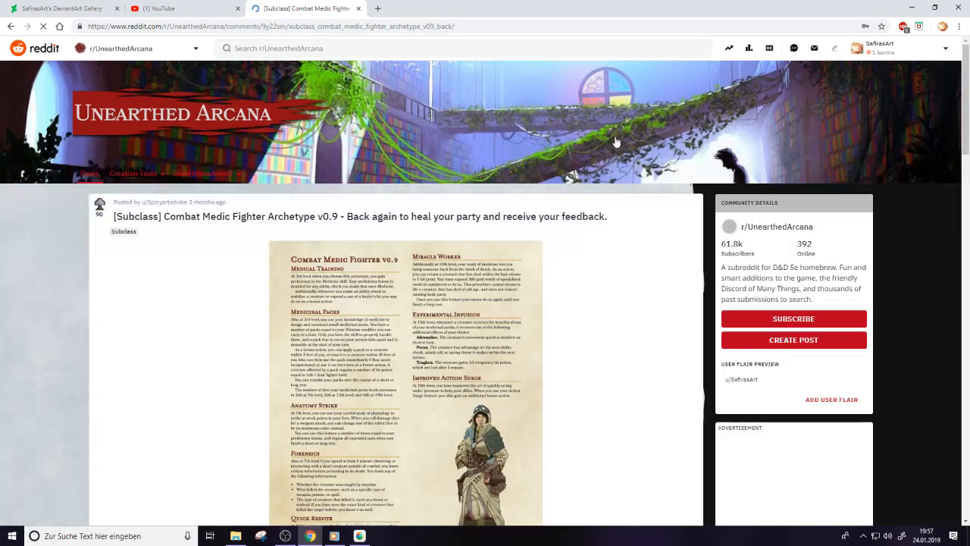
pyautogui.click(827, 100)
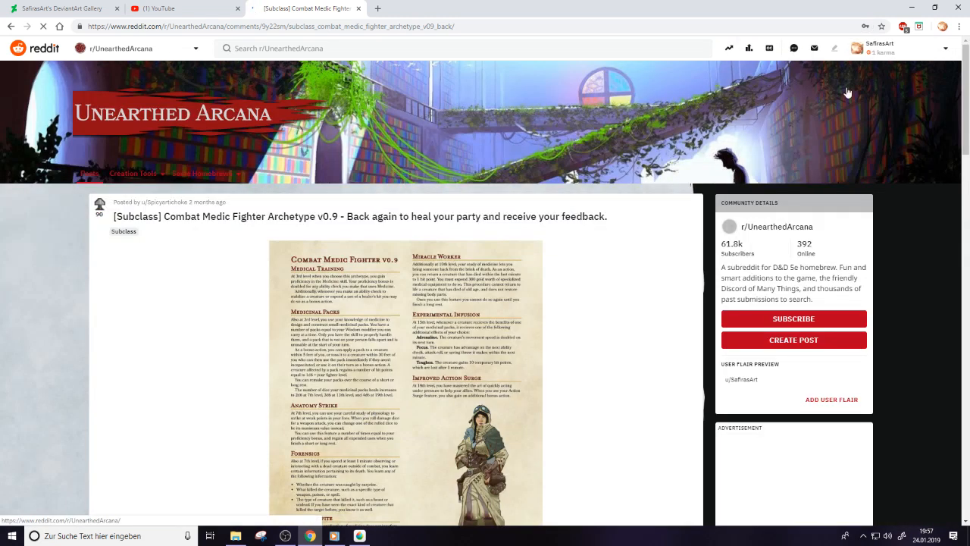
# View the signed-in account's Reddit profile and return to the Reddit front page
pyautogui.click(876, 55)
pyautogui.click(876, 84)
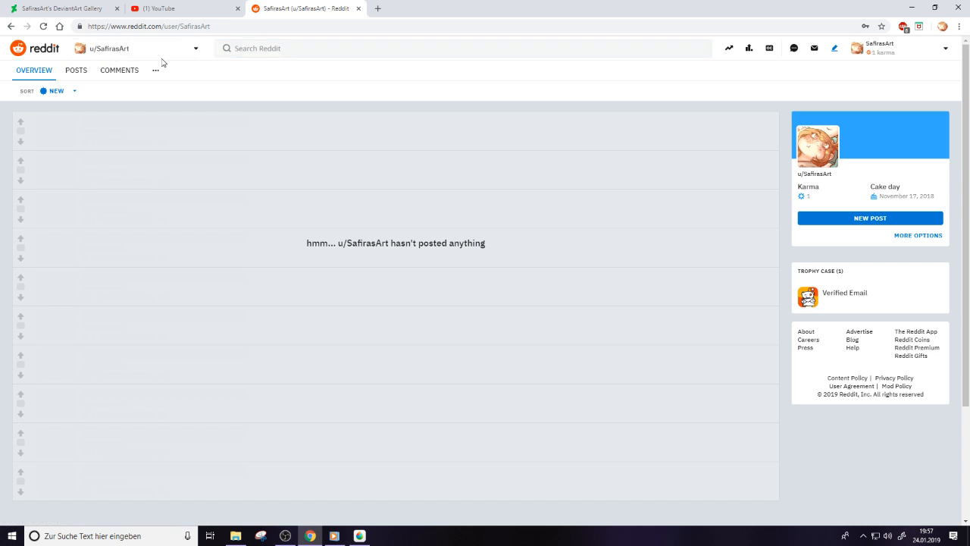
pyautogui.click(56, 54)
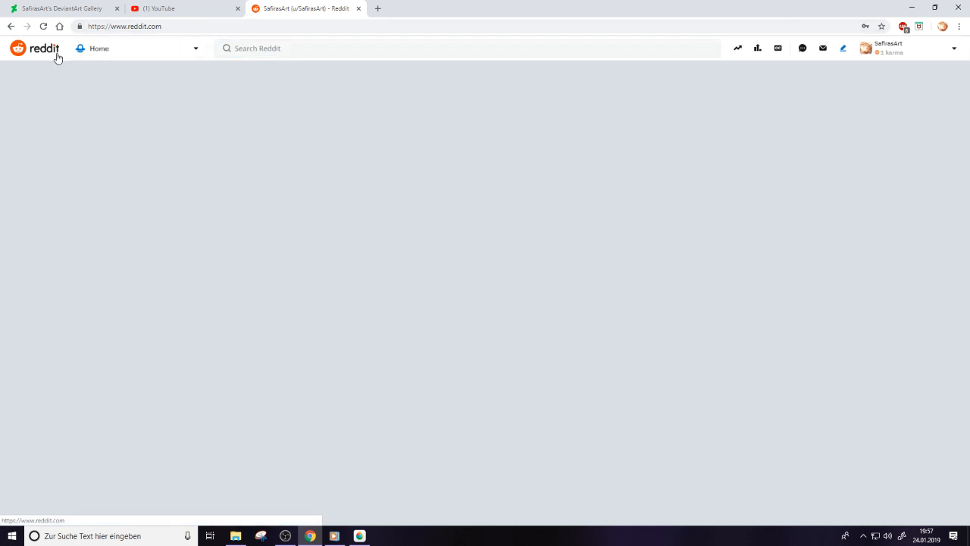
# Bookmark the Reddit front page in the Lesezeichenleiste folder with its name left blank
pyautogui.click(881, 27)
pyautogui.click(842, 92)
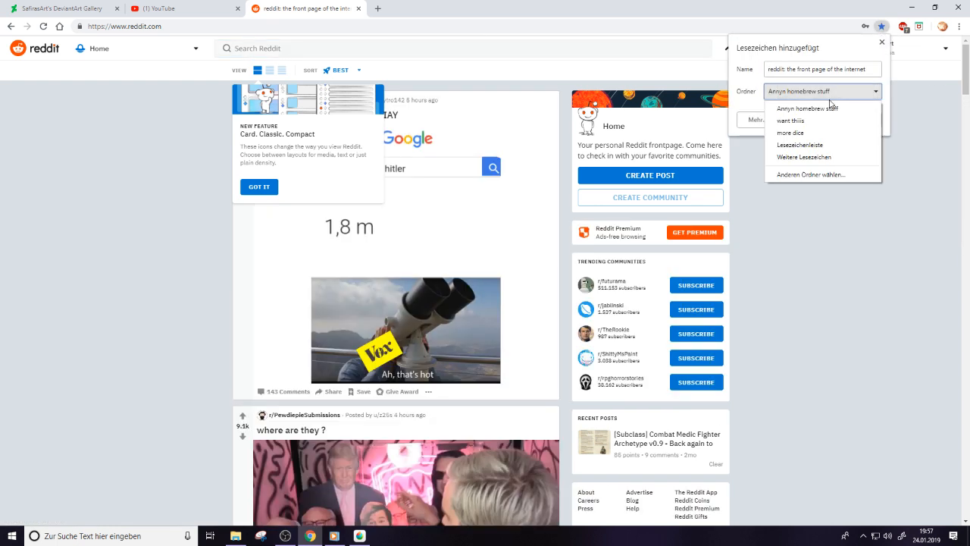
pyautogui.click(805, 145)
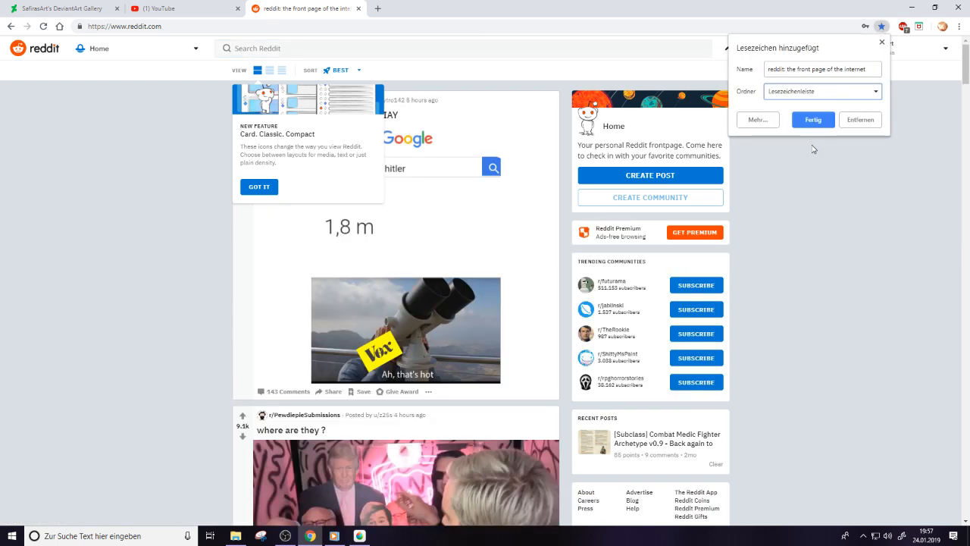
pyautogui.tripleClick(870, 70)
pyautogui.press('BackSpace')
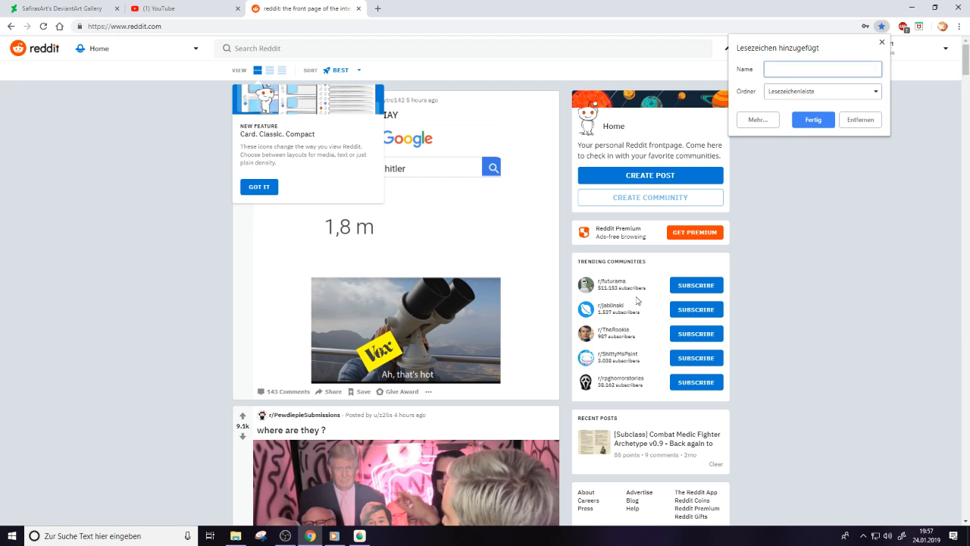
pyautogui.click(814, 121)
# Open a new tab and move the Reddit bookmark to just before the Ava's Demon bookmark
pyautogui.hotkey('ctrl', 't')
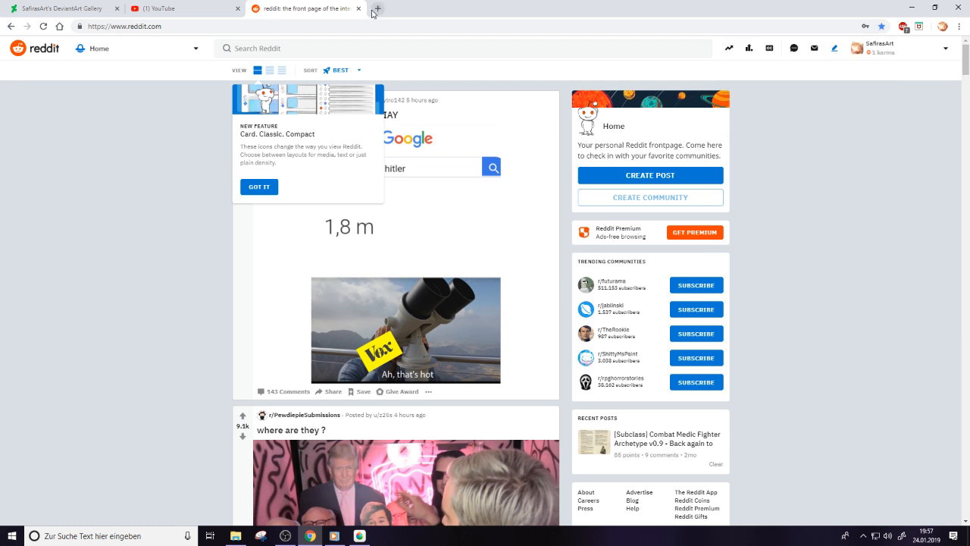
pyautogui.moveTo(740, 46); pyautogui.dragTo(188, 52)
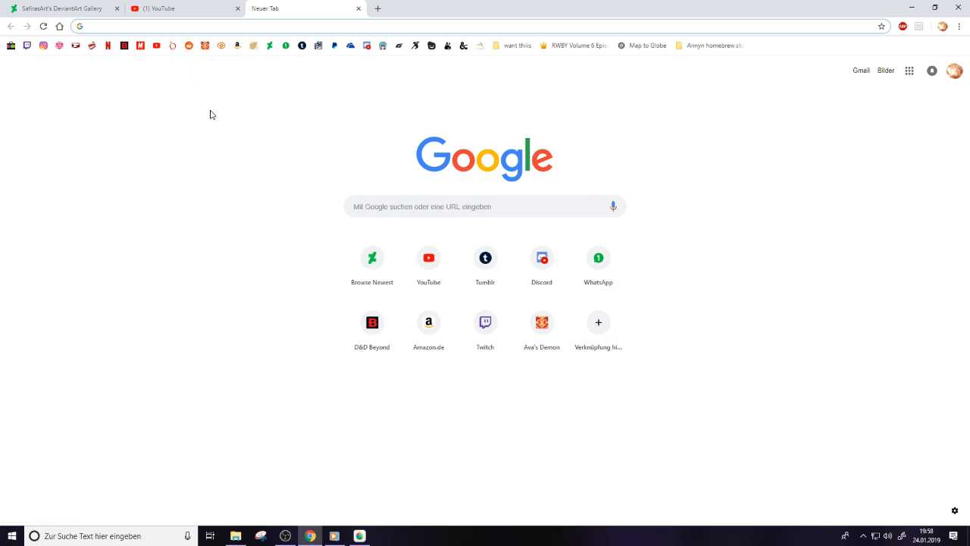
pyautogui.moveTo(186, 49)
pyautogui.mouseDown()
pyautogui.moveTo(168, 50)
pyautogui.moveTo(185, 50)
pyautogui.mouseUp()
# Check the YouTube notifications and open the channel's comments page in Creator Studio
pyautogui.click(198, 9)
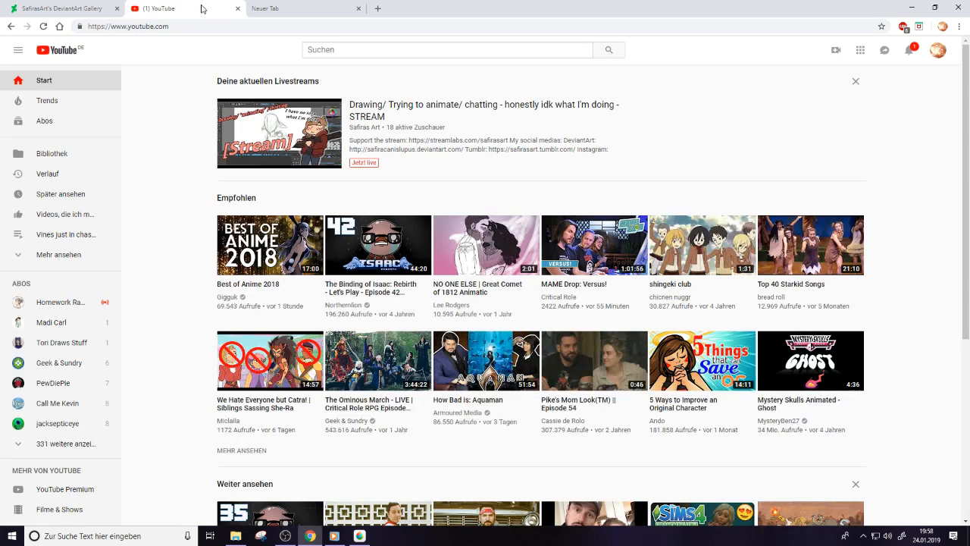
pyautogui.click(910, 51)
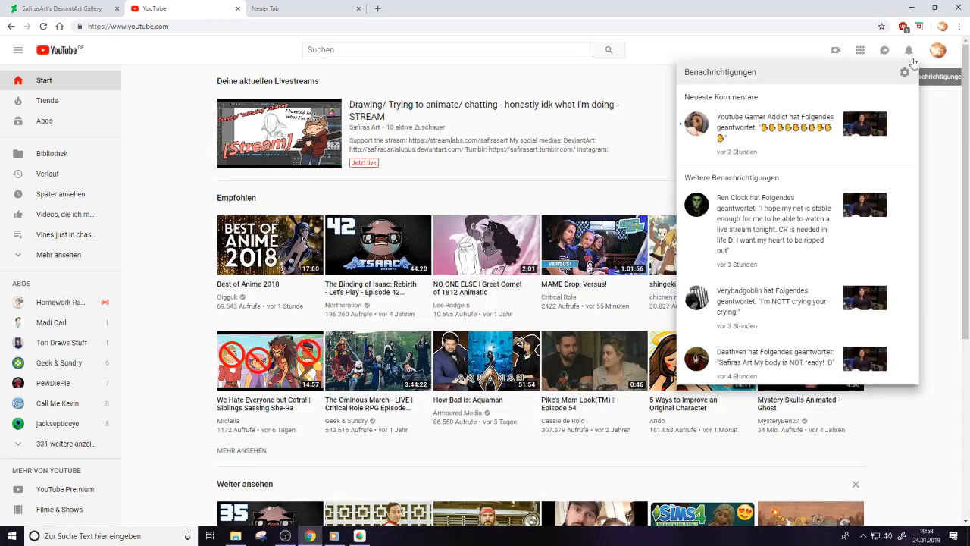
pyautogui.click(935, 53)
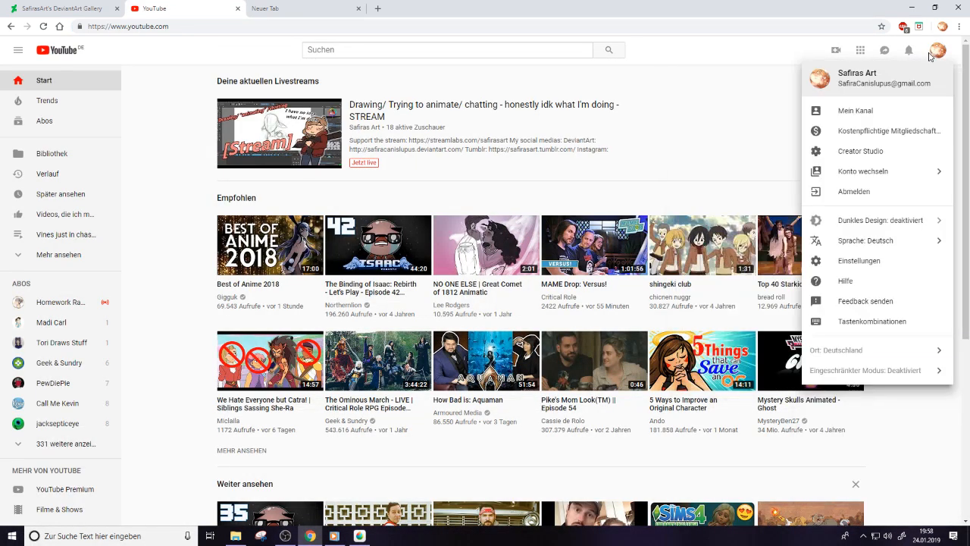
pyautogui.click(875, 173)
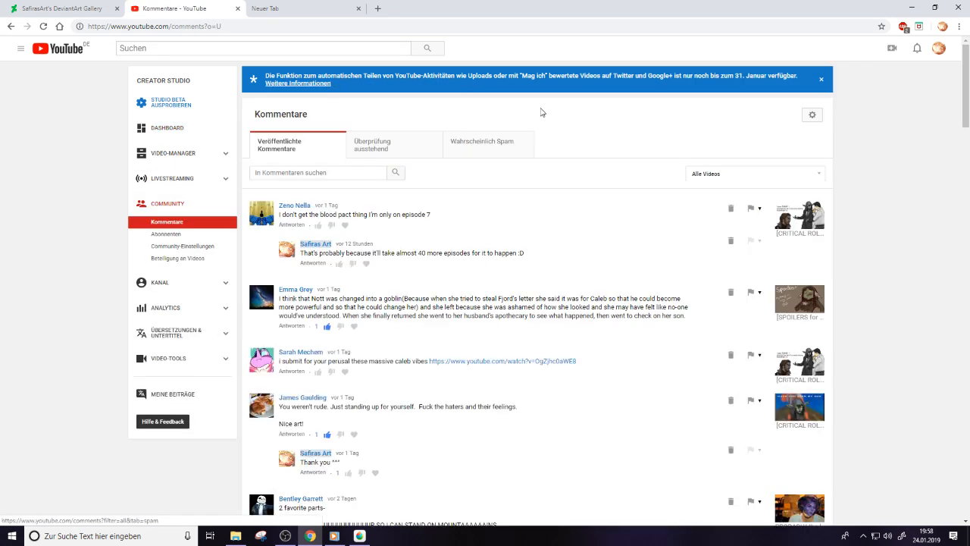
# Review the pending and likely-spam comments, return to the published comments and close the empty new tab
pyautogui.click(395, 154)
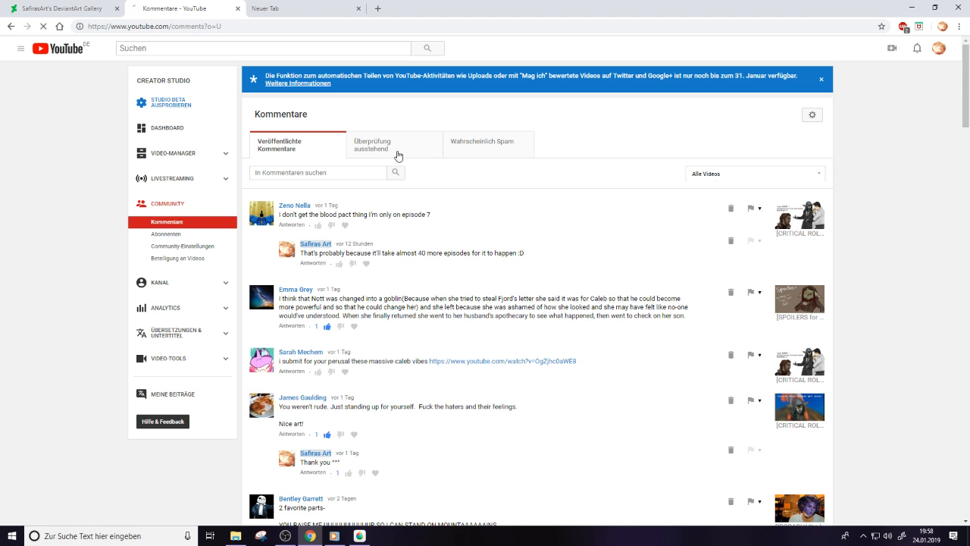
pyautogui.click(485, 151)
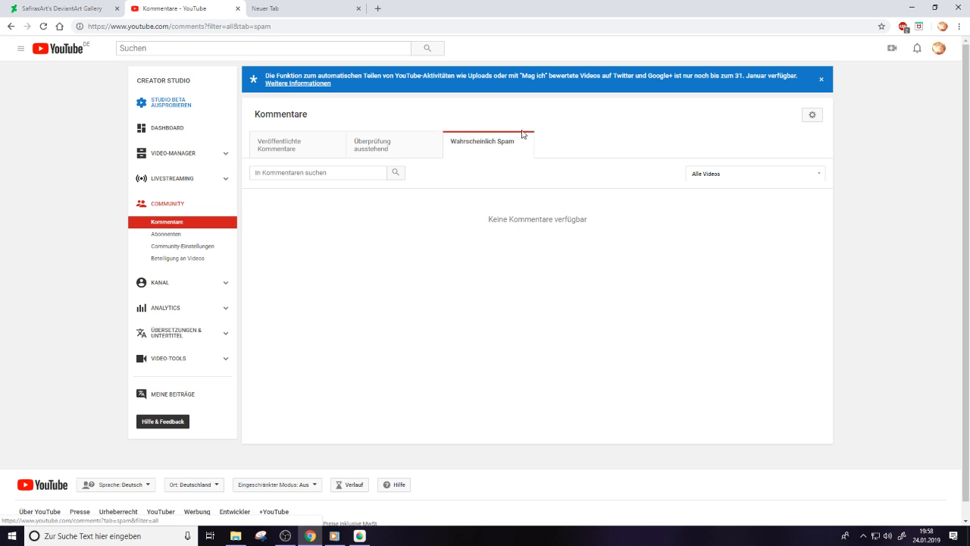
pyautogui.click(314, 155)
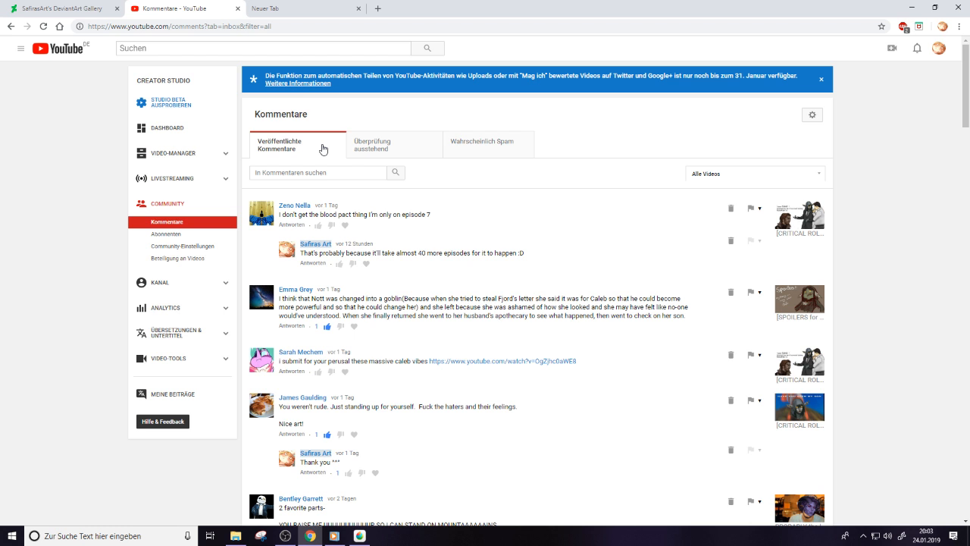
pyautogui.click(358, 8)
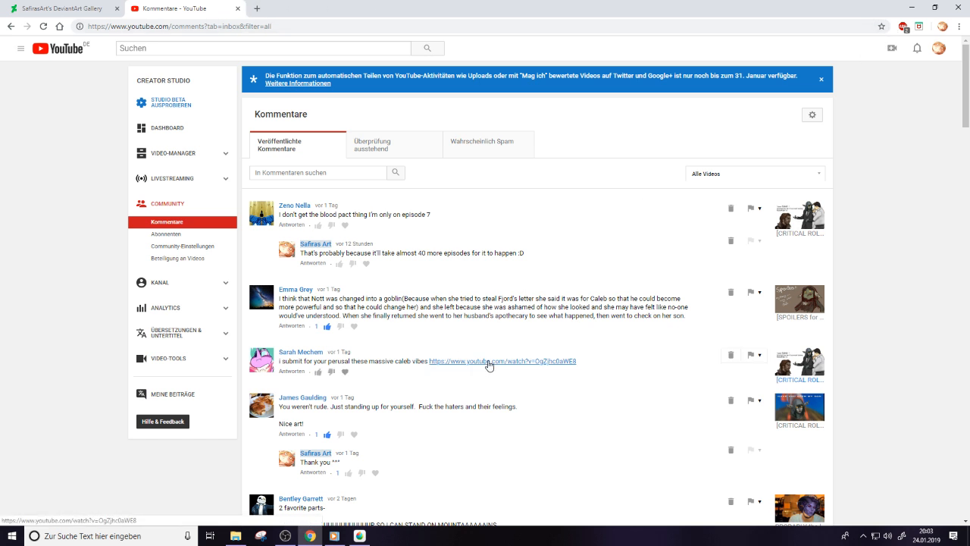
# View the video linked in the "massive caleb vibes" comment, return to the comments, and like and heart that comment
pyautogui.rightClick(489, 363)
pyautogui.click(485, 363)
pyautogui.click(485, 363)
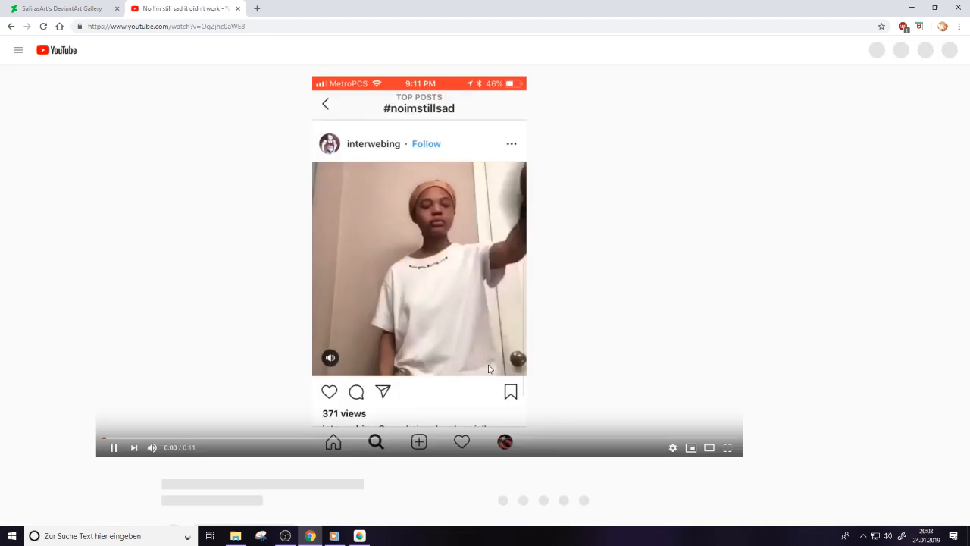
pyautogui.click(488, 371)
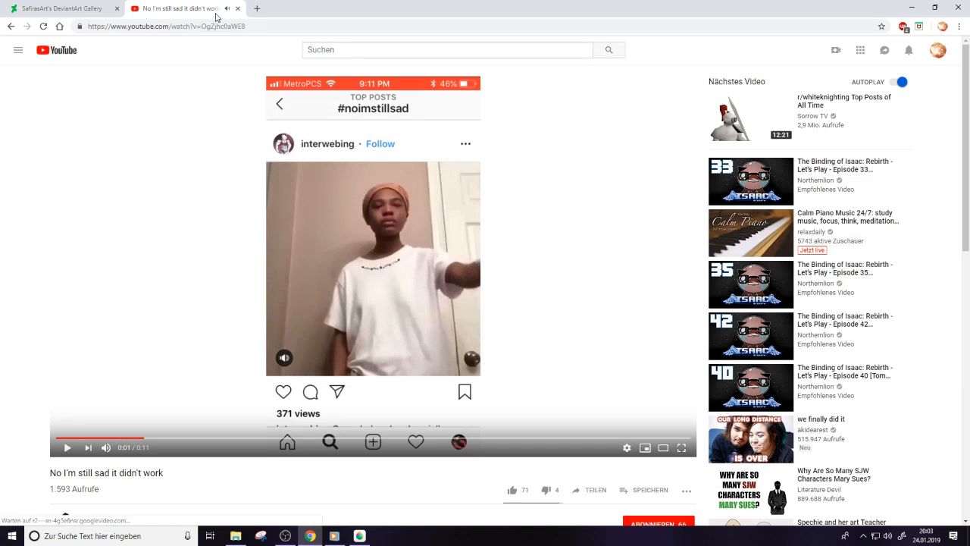
pyautogui.click(11, 25)
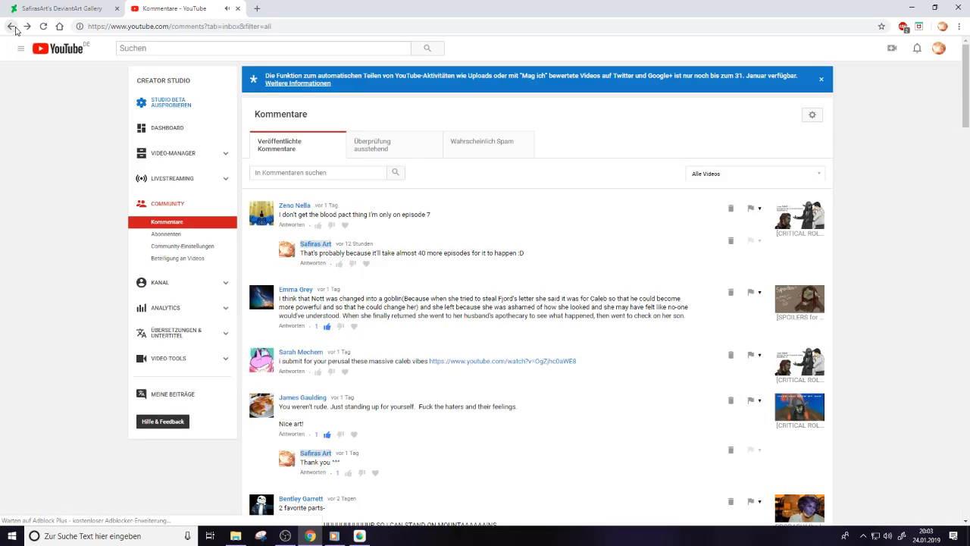
pyautogui.click(354, 372)
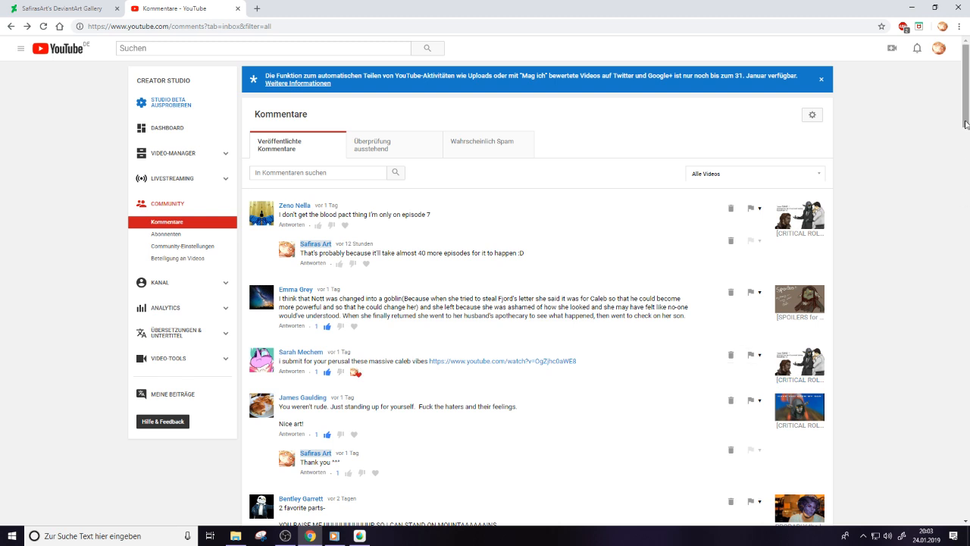
pyautogui.moveTo(965, 114)
pyautogui.mouseDown()
pyautogui.moveTo(962, 159)
pyautogui.moveTo(954, 116)
pyautogui.mouseUp()
# Switch to MediBang Paint Pro, close the Referenz panel and bring the whole set of sketches into view
pyautogui.hotkey('alt', 'Tab')
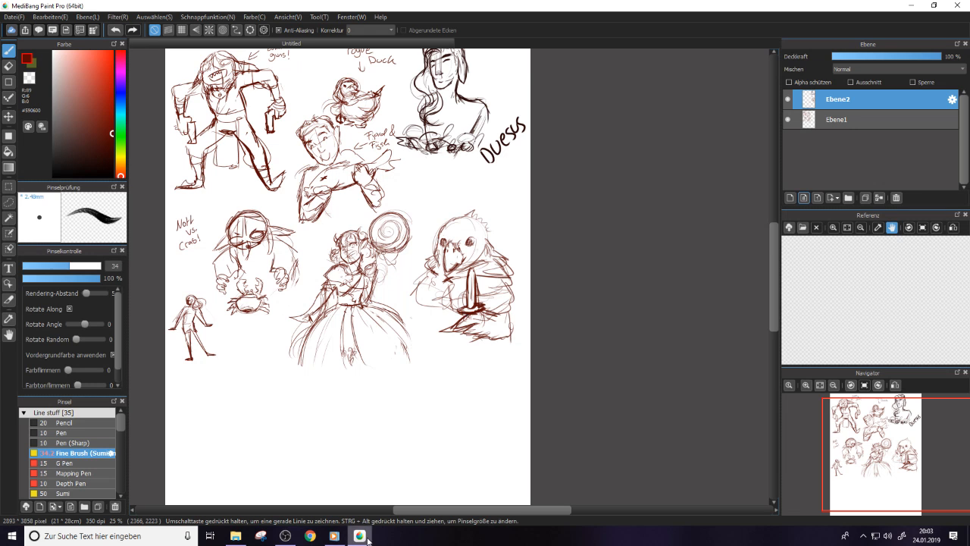
pyautogui.moveTo(771, 317); pyautogui.dragTo(771, 310)
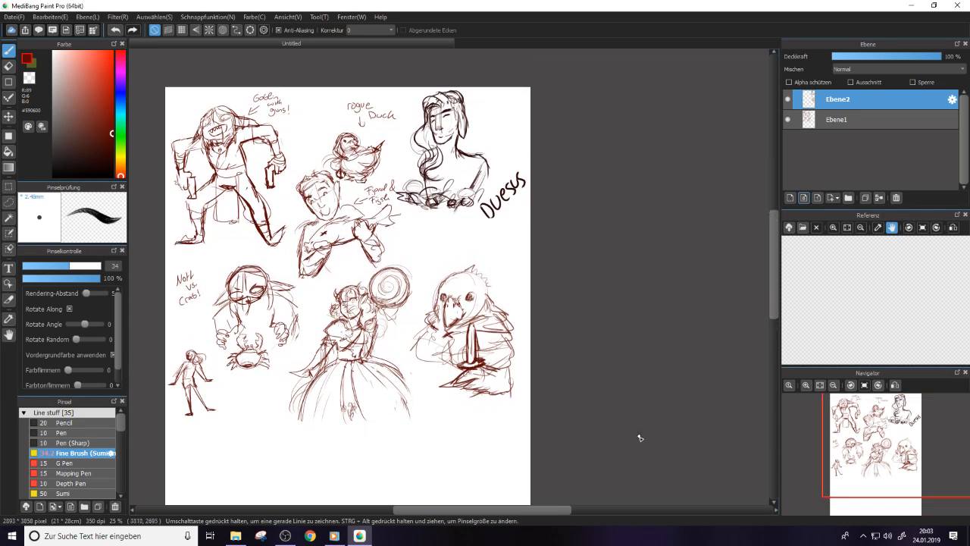
pyautogui.moveTo(568, 511); pyautogui.dragTo(535, 514)
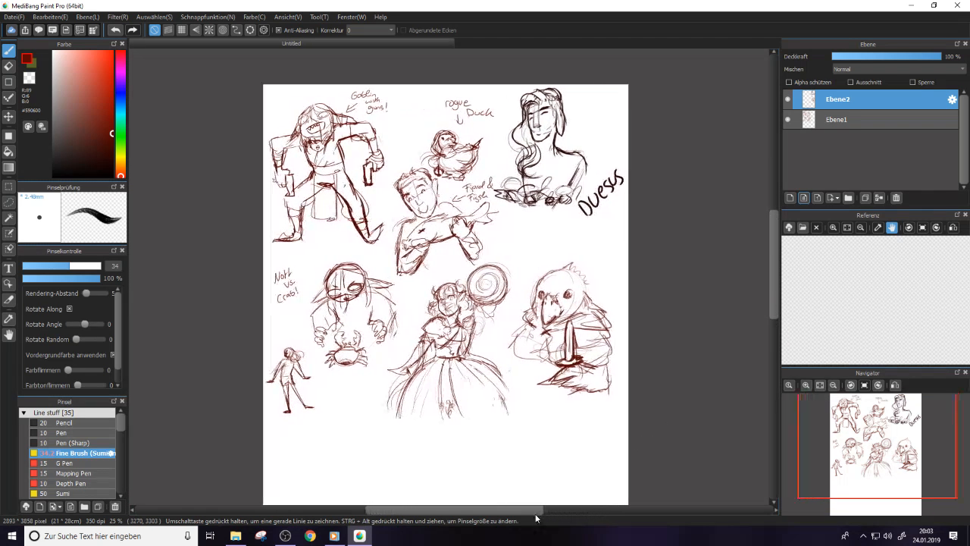
pyautogui.scroll(1, 531, 514)
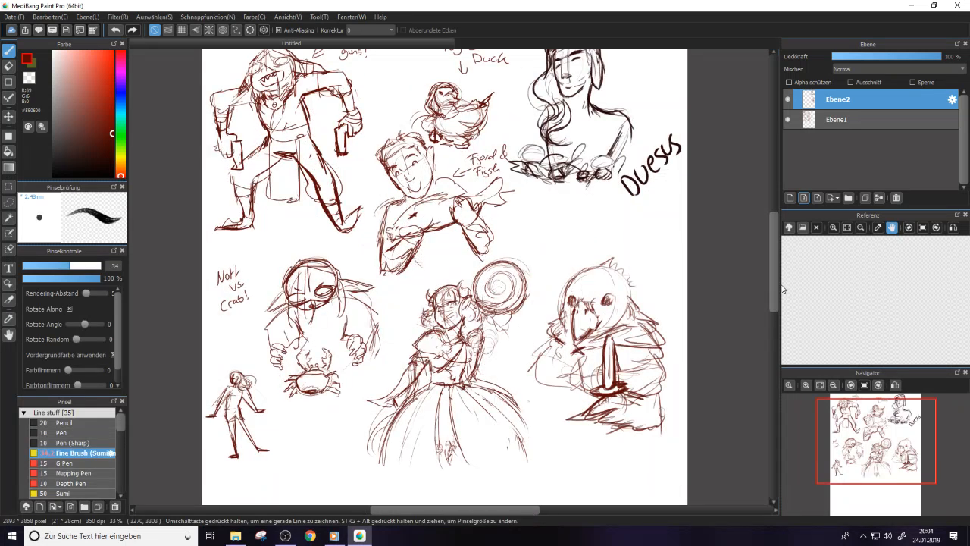
pyautogui.click(965, 216)
pyautogui.moveTo(773, 289)
pyautogui.mouseDown()
pyautogui.moveTo(775, 299)
pyautogui.moveTo(782, 282)
pyautogui.moveTo(769, 289)
pyautogui.mouseUp()
pyautogui.scroll(-1, 769, 290)
# Save the sketch page to the Desktop as "jhjjhj" in 24-bit PNG format
pyautogui.click(14, 17)
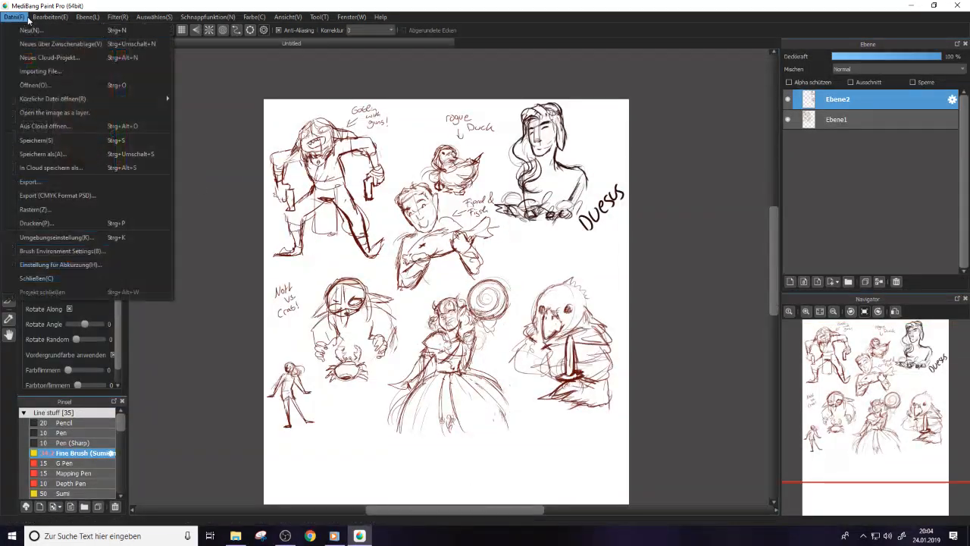
pyautogui.click(51, 140)
pyautogui.write('jhjhj')
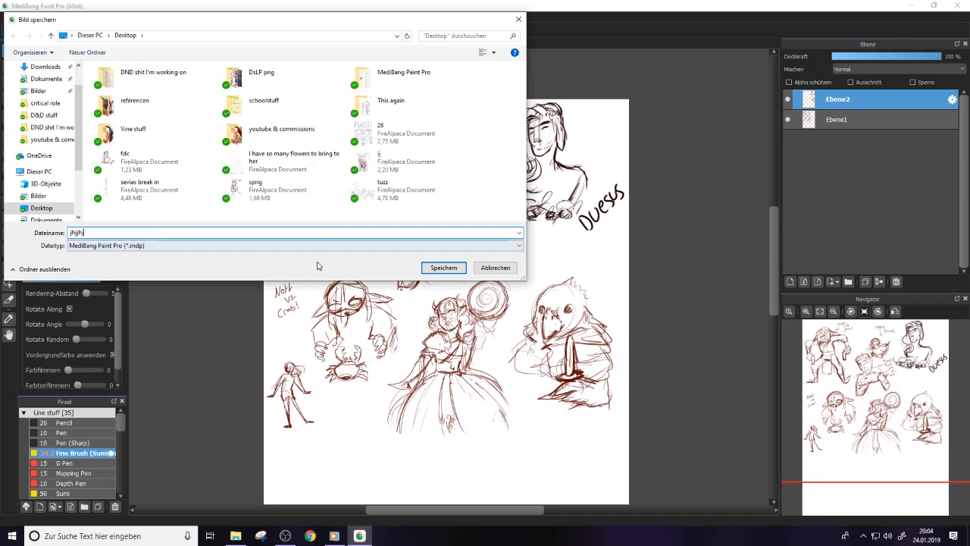
pyautogui.click(322, 245)
pyautogui.click(317, 263)
pyautogui.click(445, 265)
pyautogui.click(552, 281)
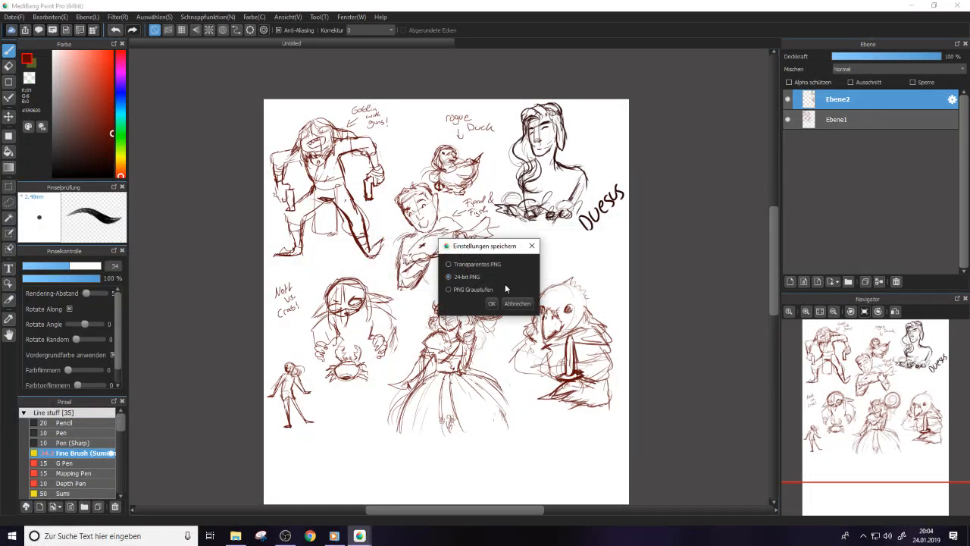
pyautogui.click(494, 304)
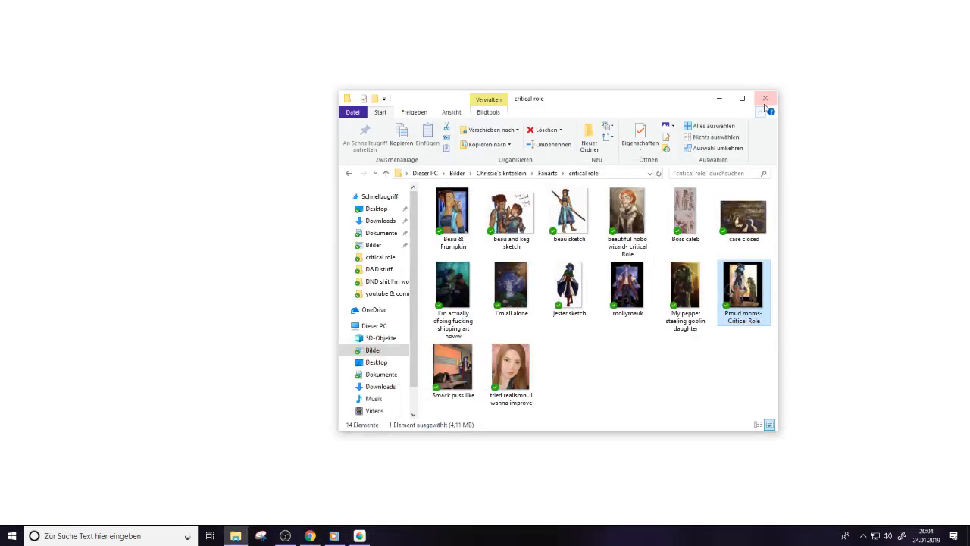
# Close the critical role folder window and open the livestream dashboard in YouTube's Creator Studio
pyautogui.click(765, 99)
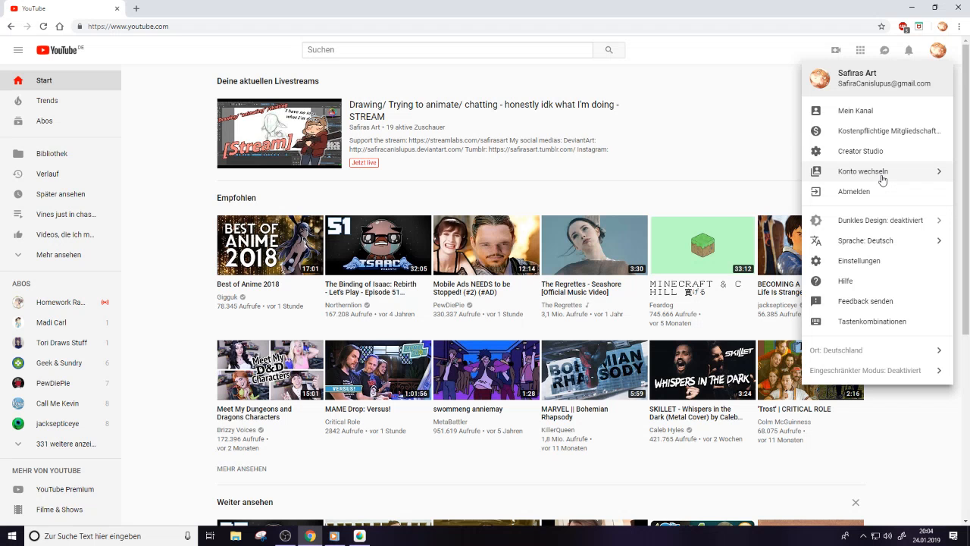
pyautogui.click(860, 151)
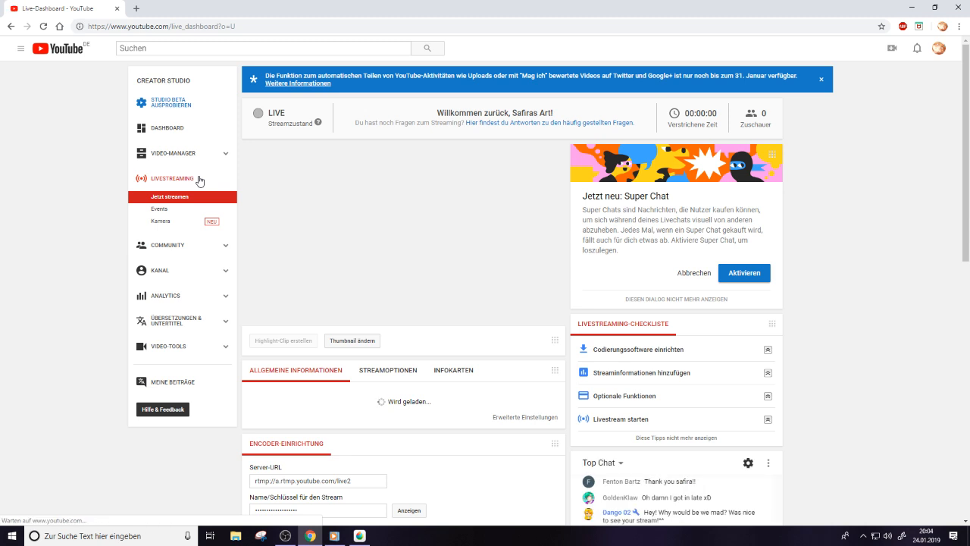
pyautogui.moveTo(965, 121); pyautogui.dragTo(925, 270)
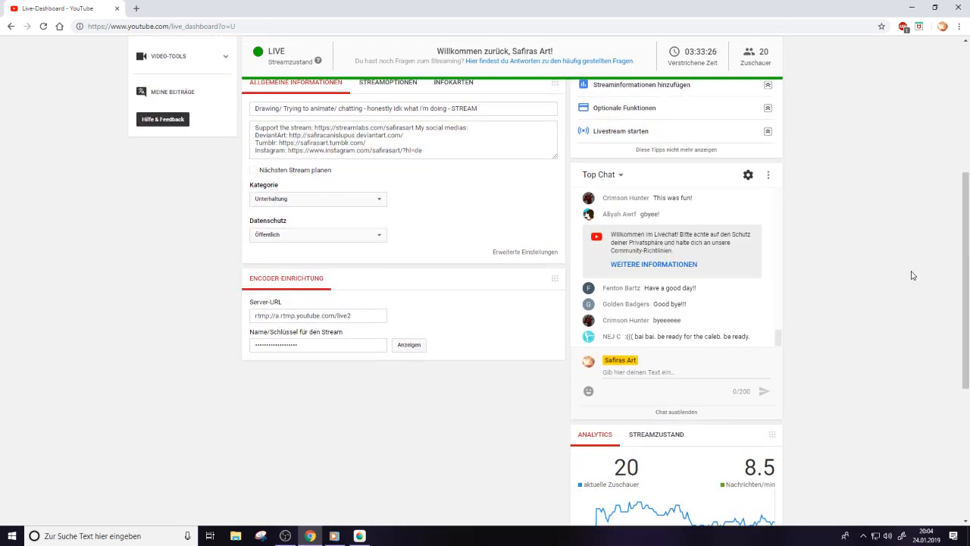
# Read back through the viewers' recent messages in the livestream's Top Chat
pyautogui.moveTo(779, 339); pyautogui.dragTo(775, 320)
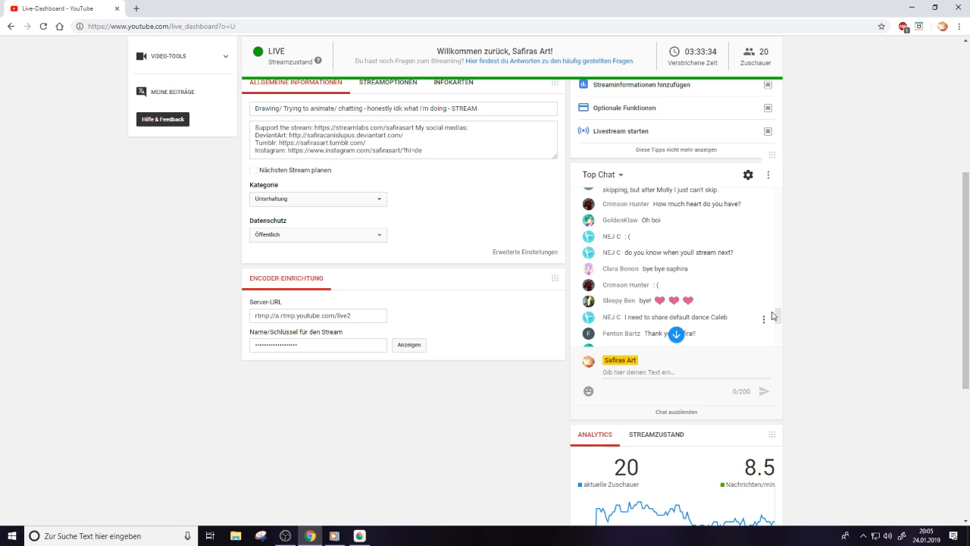
pyautogui.scroll(1, 778, 316)
pyautogui.scroll(1, 779, 316)
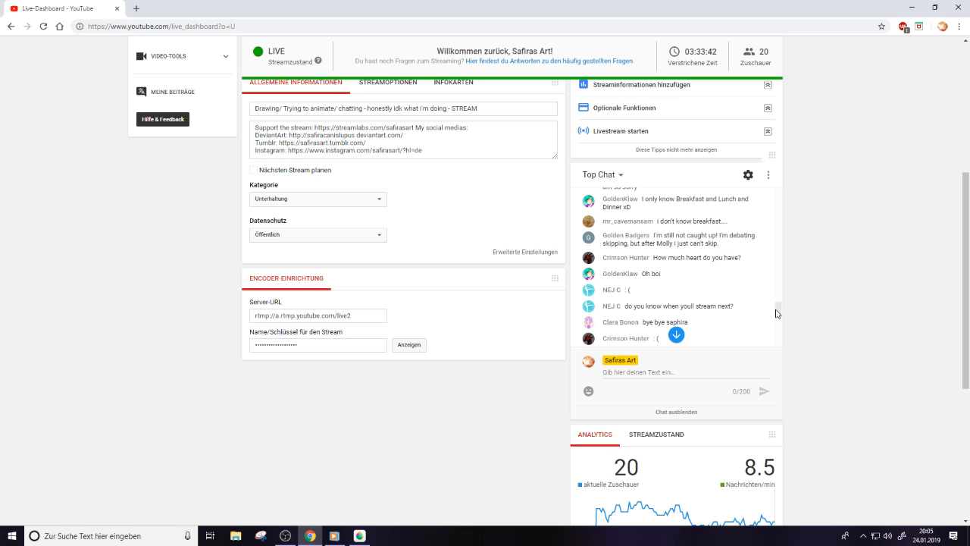
pyautogui.scroll(1, 781, 309)
pyautogui.scroll(2, 781, 309)
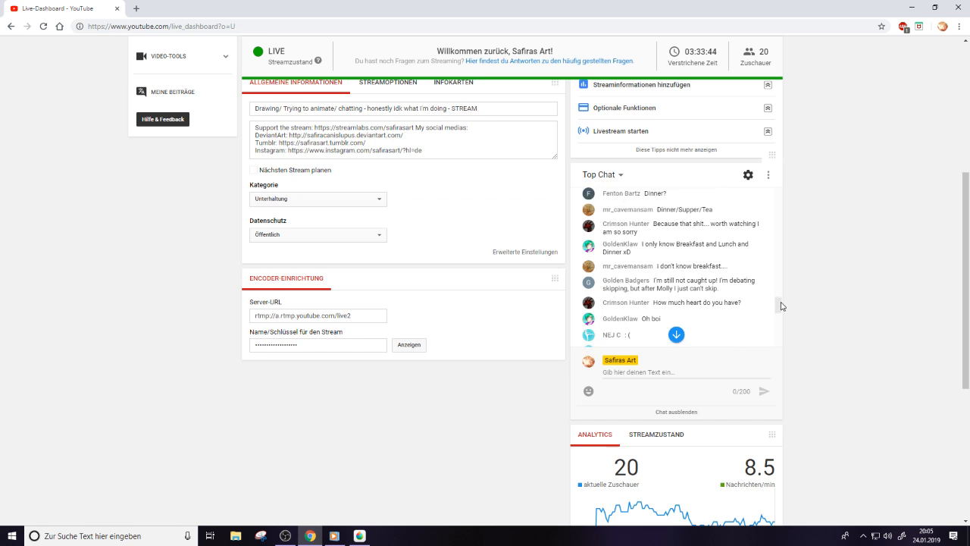
pyautogui.scroll(-3, 780, 307)
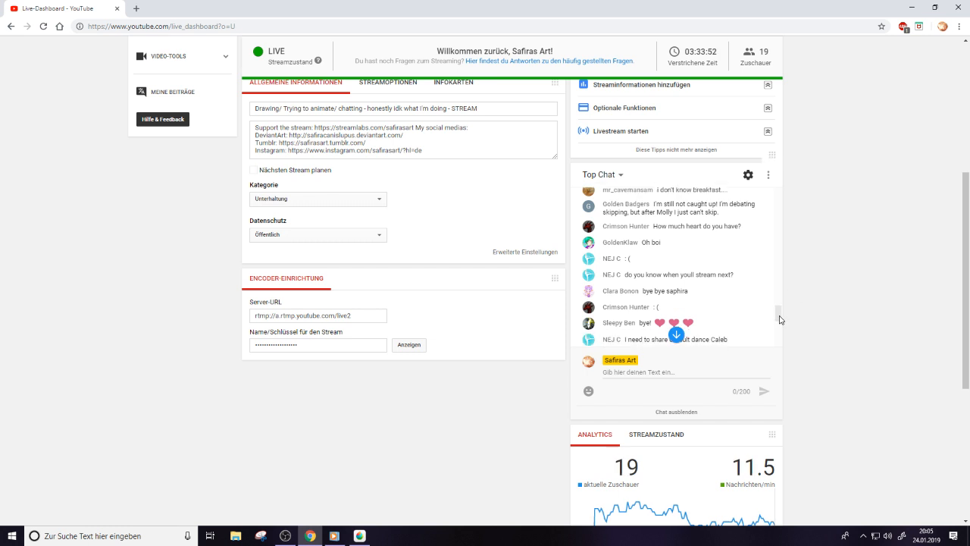
pyautogui.scroll(1, 781, 322)
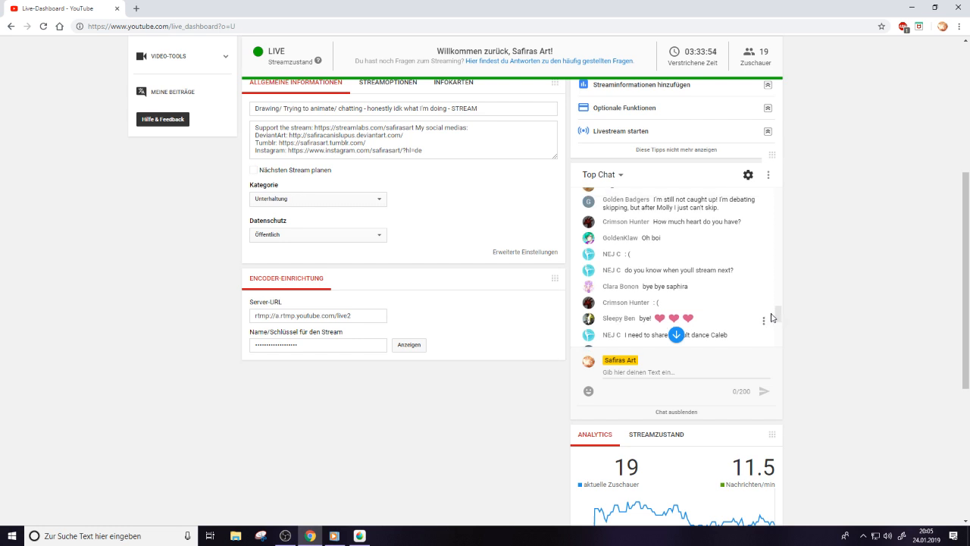
pyautogui.scroll(5, 781, 307)
pyautogui.scroll(-6, 781, 304)
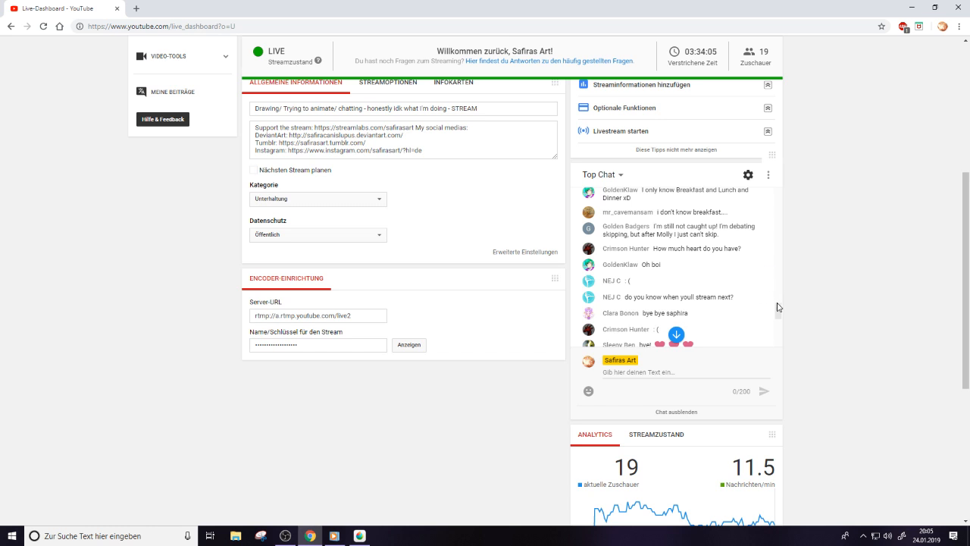
pyautogui.scroll(-1, 779, 311)
pyautogui.scroll(1, 780, 317)
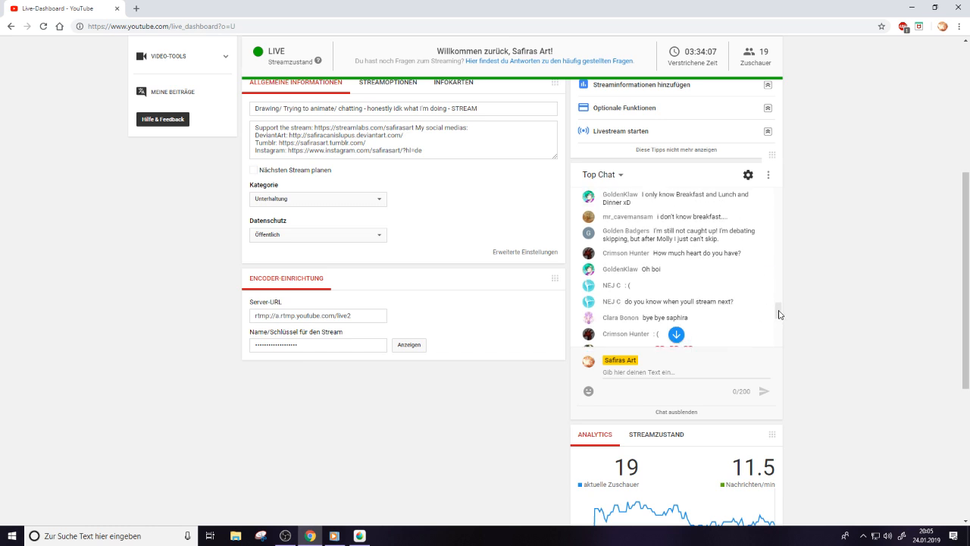
# Read through the viewers' farewell messages in the livestream's Top Chat down to the newest one
pyautogui.scroll(1, 779, 315)
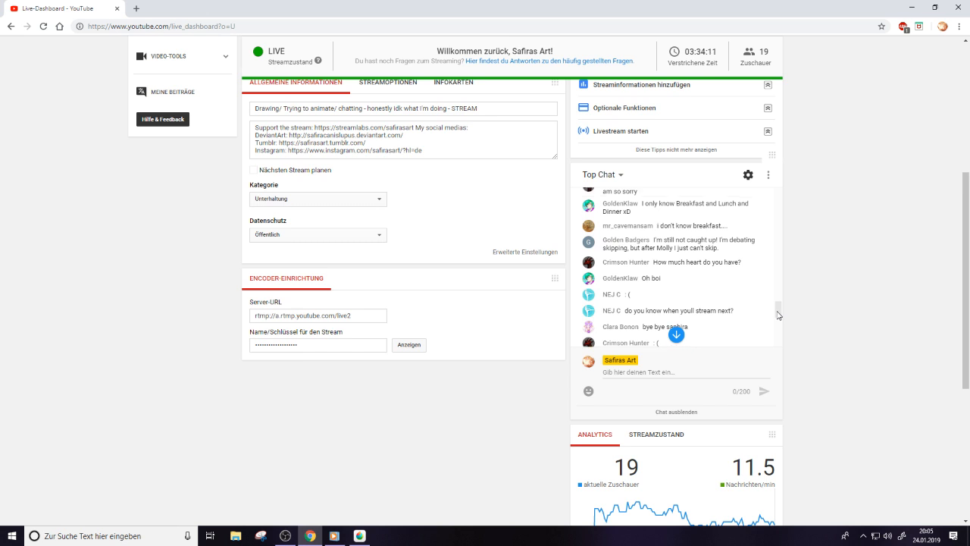
pyautogui.scroll(-1, 779, 317)
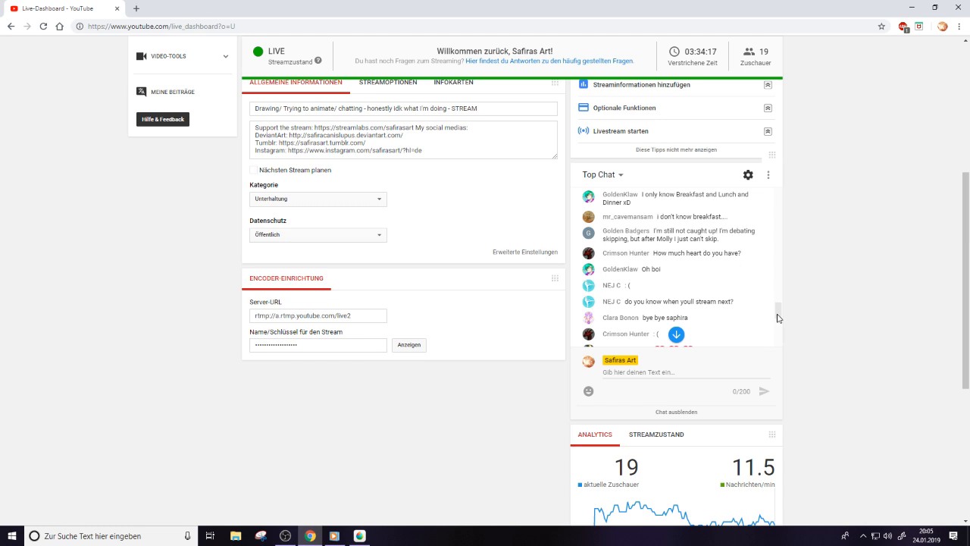
pyautogui.scroll(-1, 777, 318)
pyautogui.scroll(-2, 777, 318)
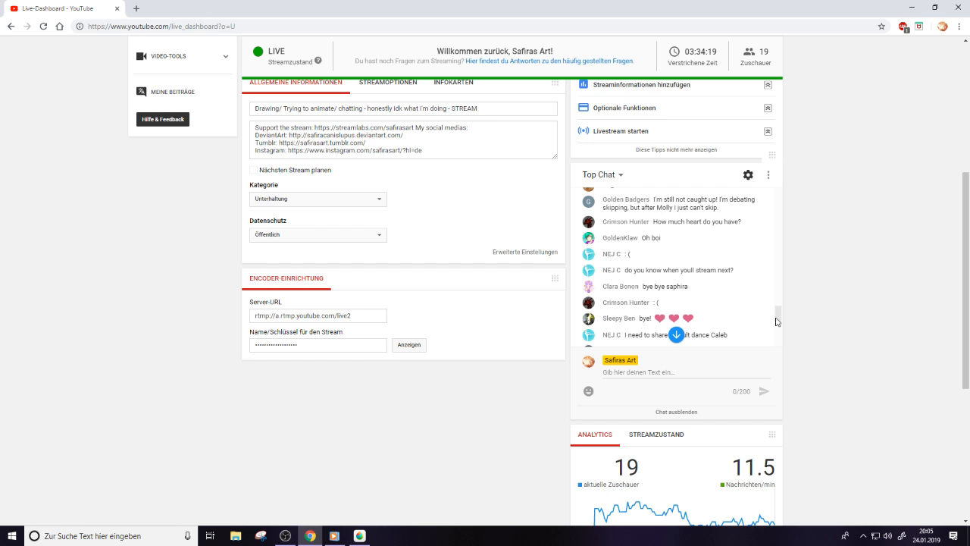
pyautogui.scroll(-4, 777, 321)
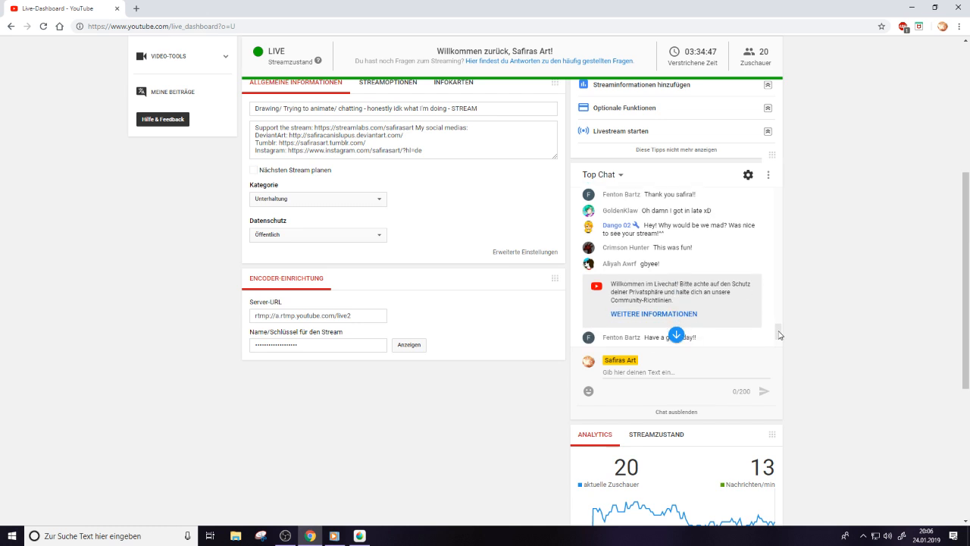
pyautogui.scroll(1, 778, 335)
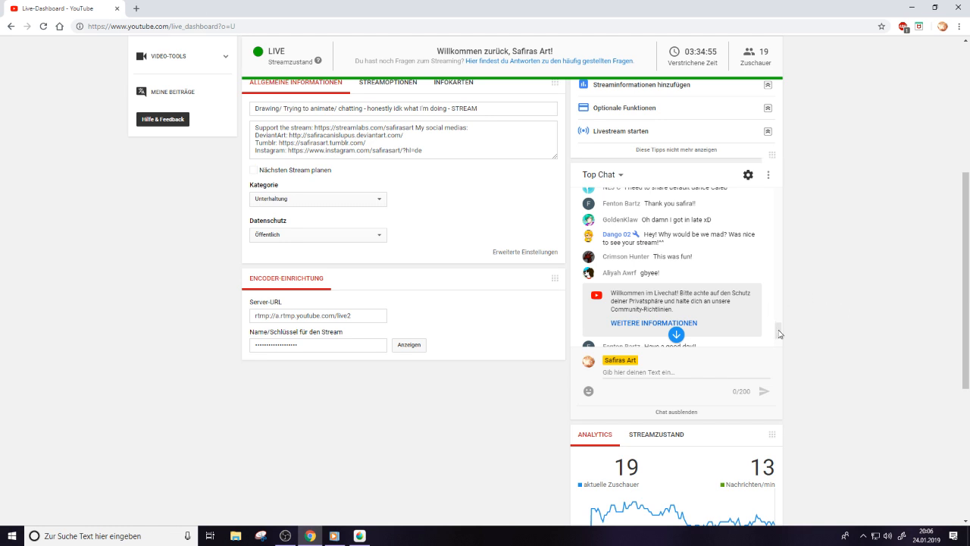
pyautogui.scroll(-1, 779, 338)
pyautogui.scroll(-3, 779, 338)
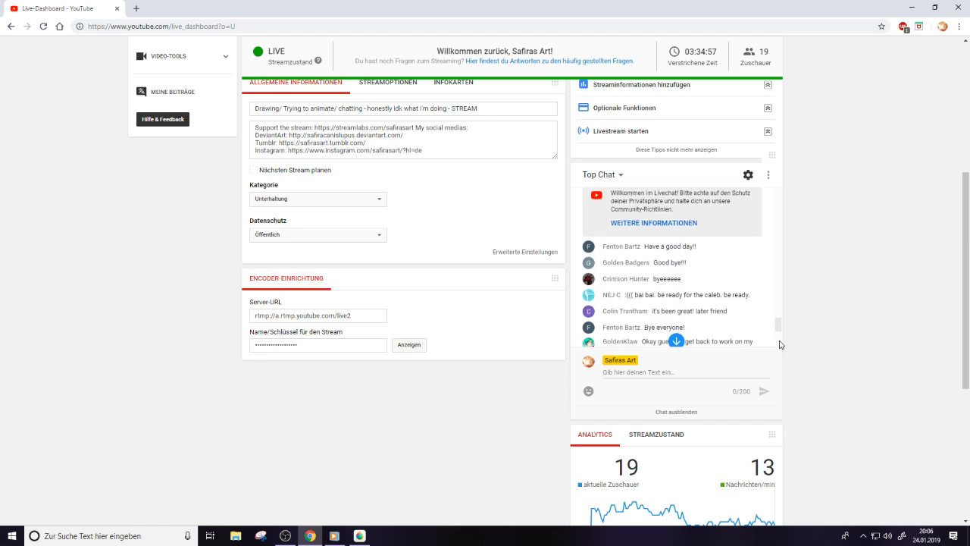
pyautogui.scroll(-1, 780, 346)
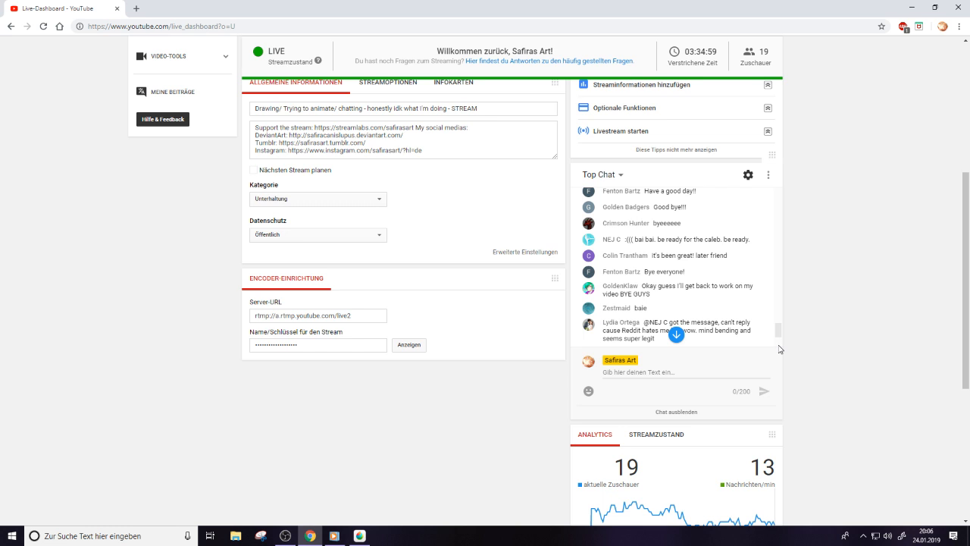
pyautogui.scroll(-1, 780, 350)
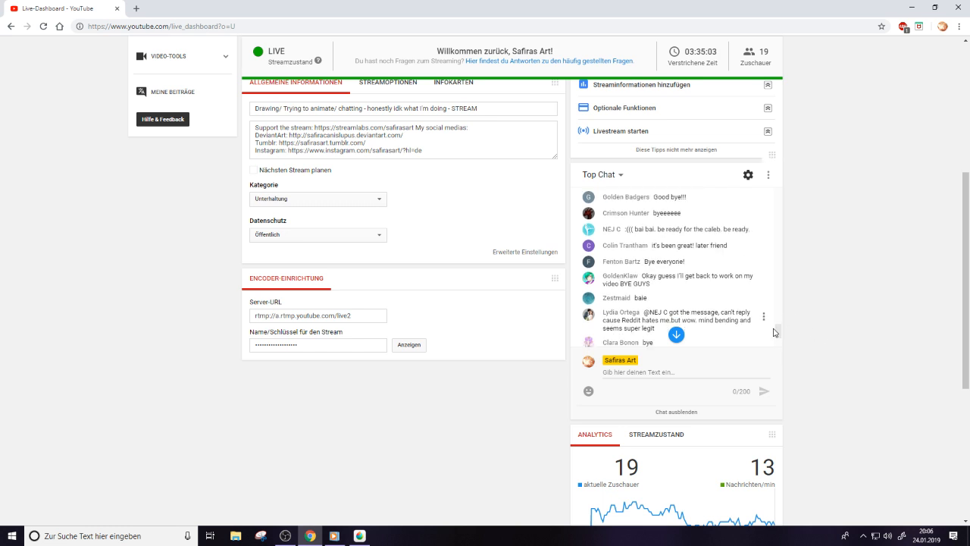
pyautogui.scroll(-1, 781, 334)
pyautogui.scroll(-1, 782, 335)
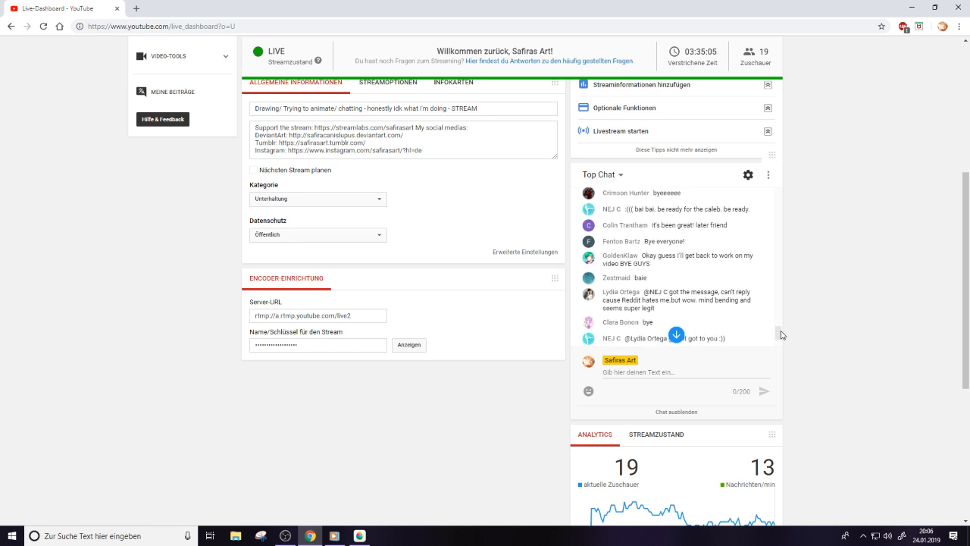
pyautogui.scroll(-3, 781, 335)
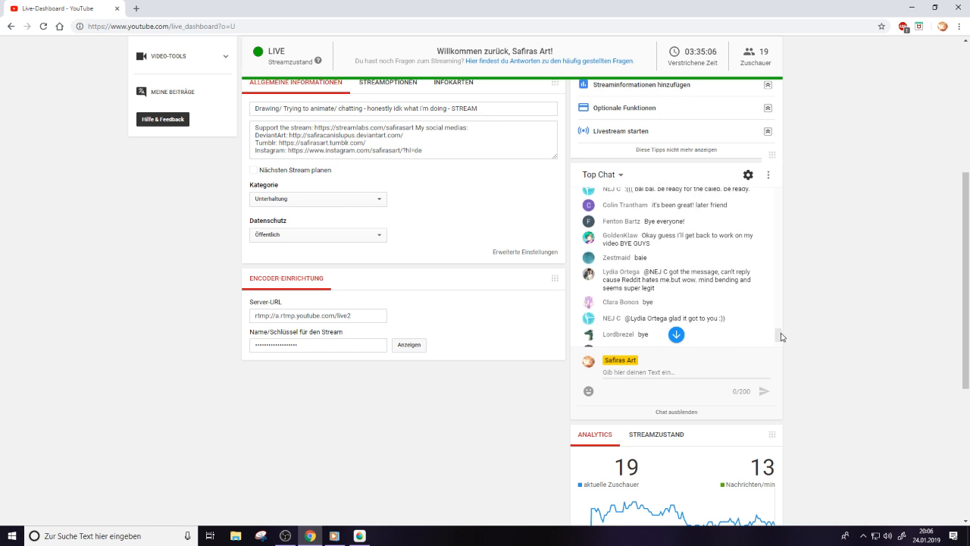
pyautogui.scroll(-2, 781, 339)
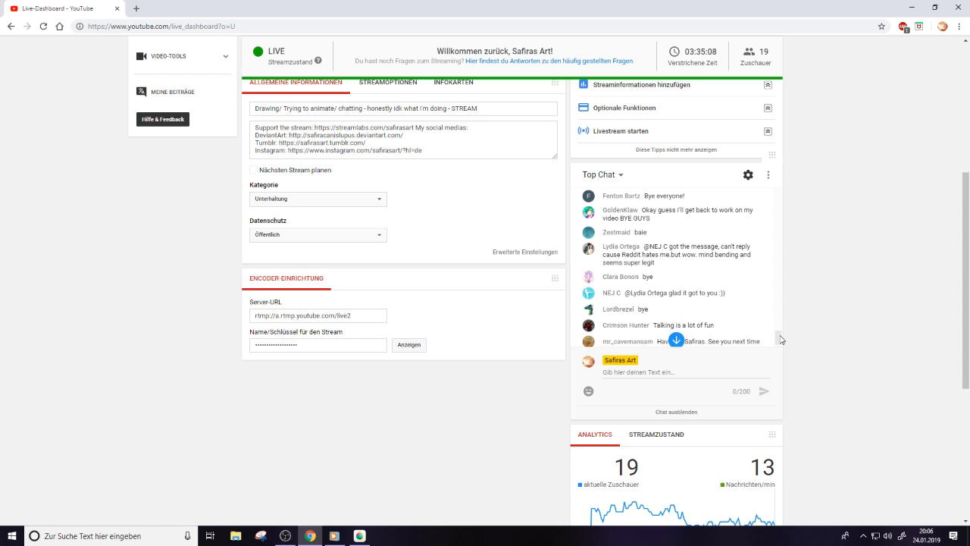
pyautogui.scroll(1, 782, 330)
pyautogui.scroll(-1, 779, 340)
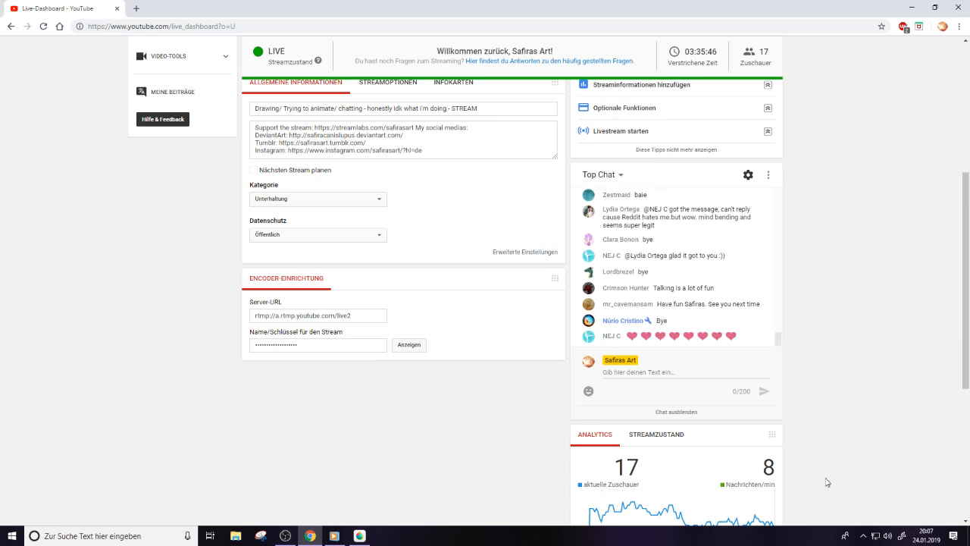
# Switch to OBS and move its window clear of the livestream chat
pyautogui.click(285, 536)
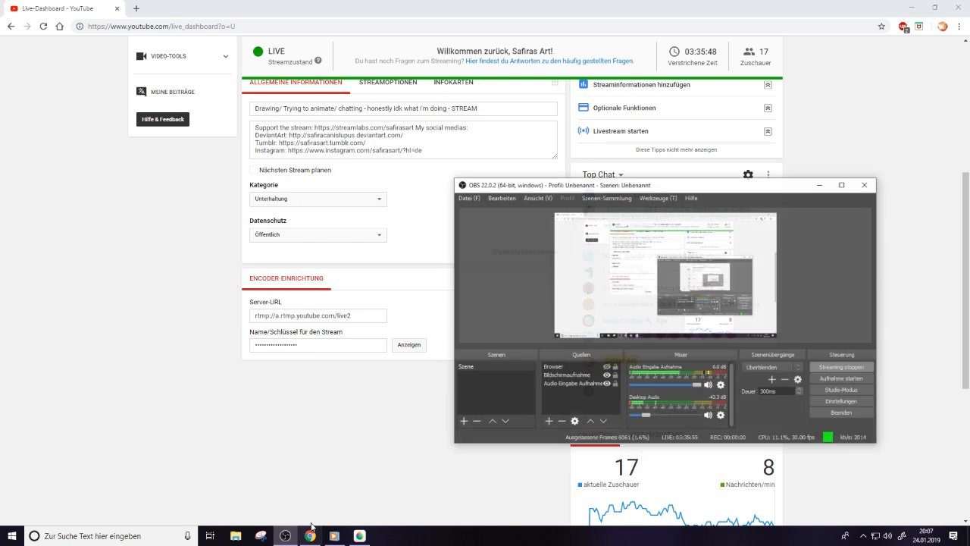
pyautogui.moveTo(775, 173); pyautogui.dragTo(415, 99)
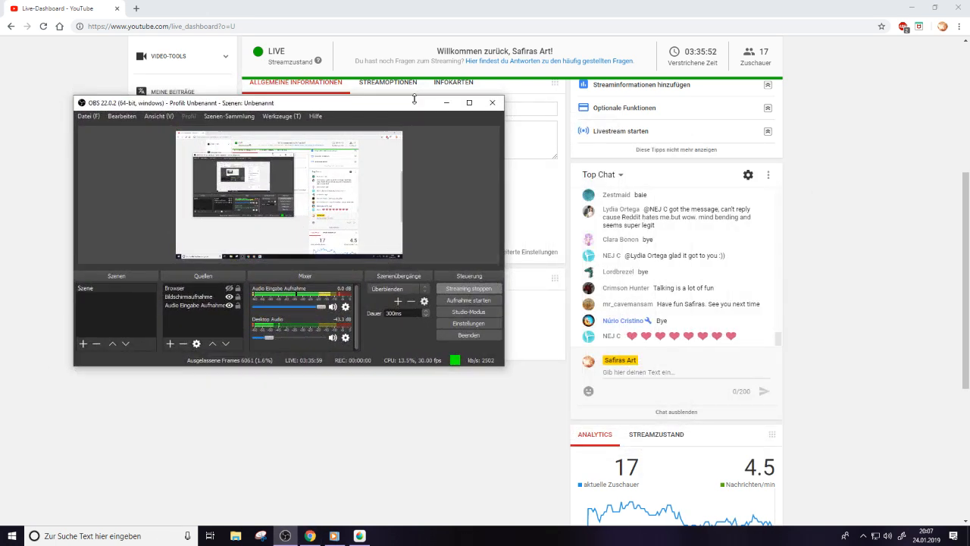
# Open the emoji picker for the livestream chat message and bring OBS back to the front
pyautogui.click(592, 400)
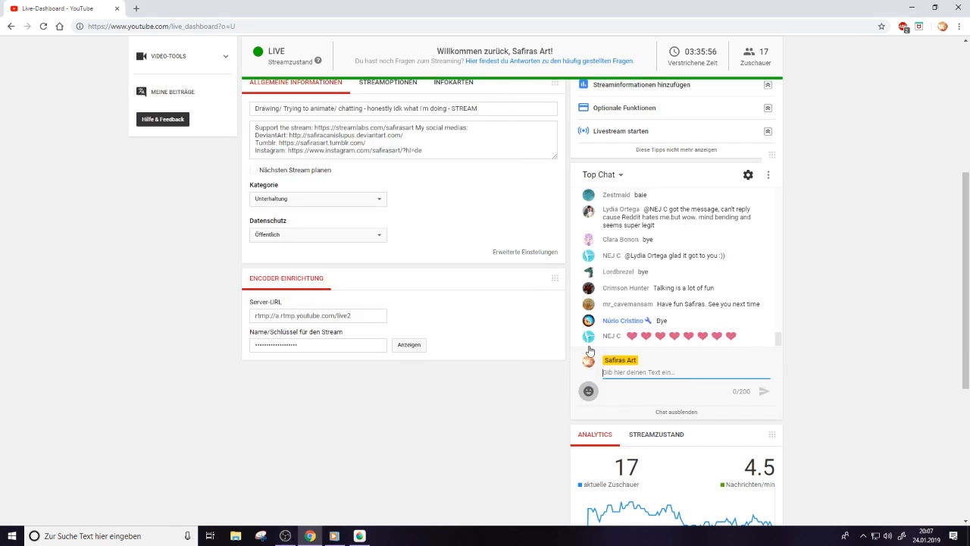
pyautogui.click(589, 392)
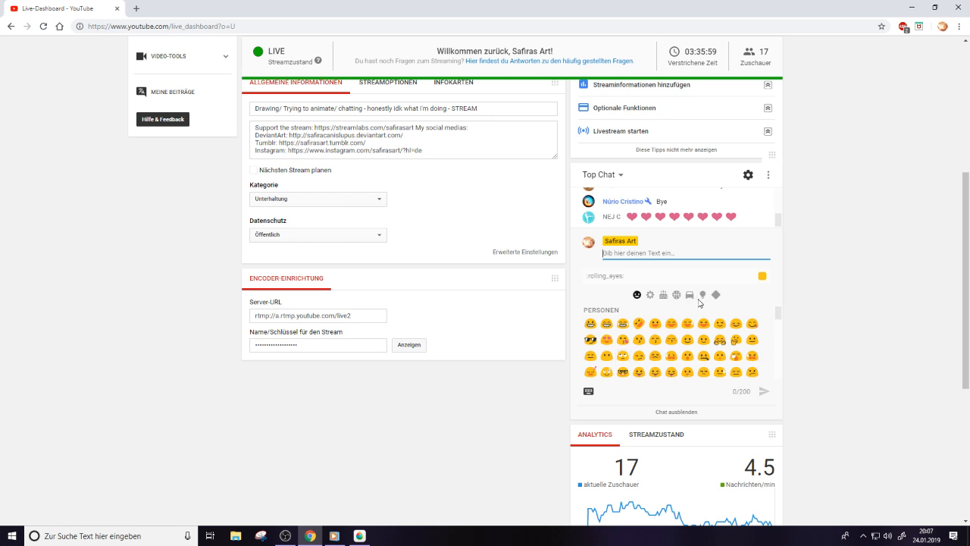
pyautogui.click(664, 296)
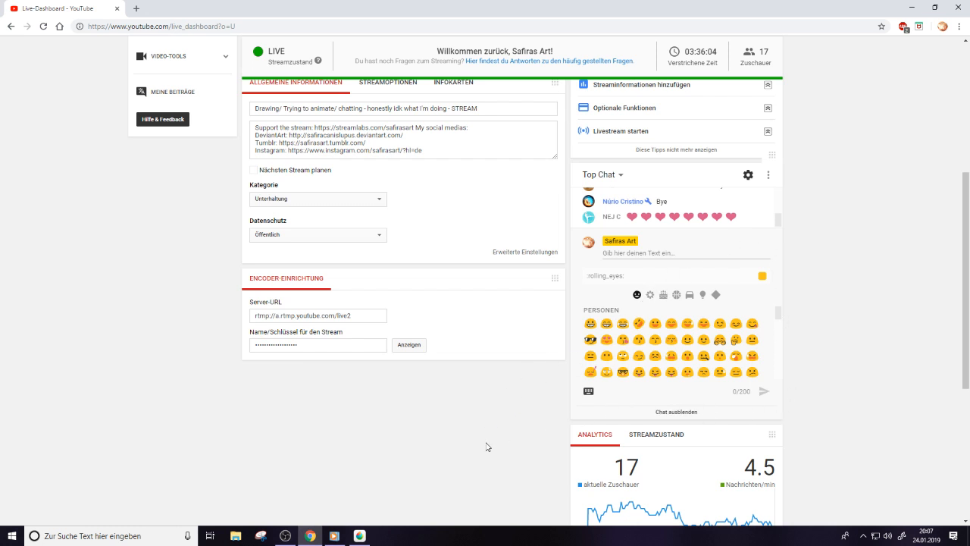
pyautogui.click(287, 537)
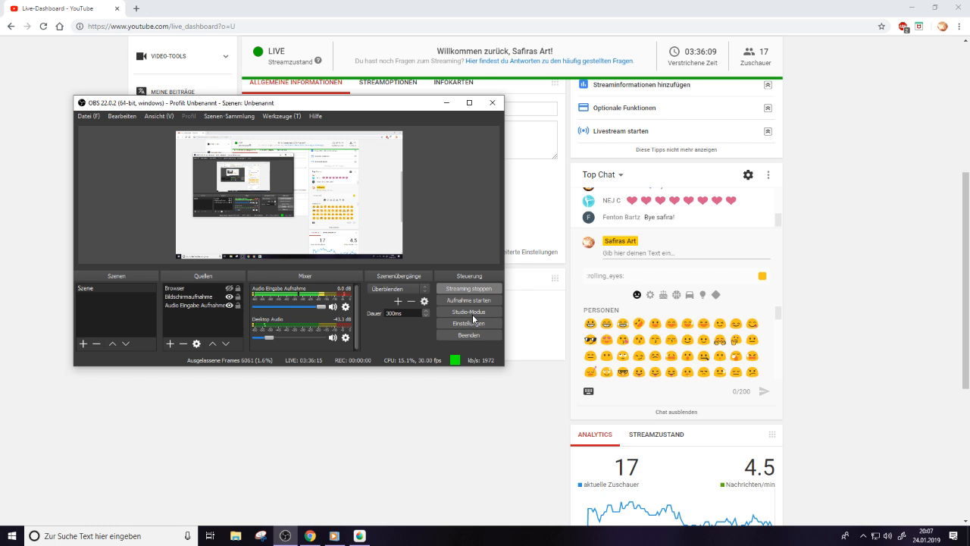